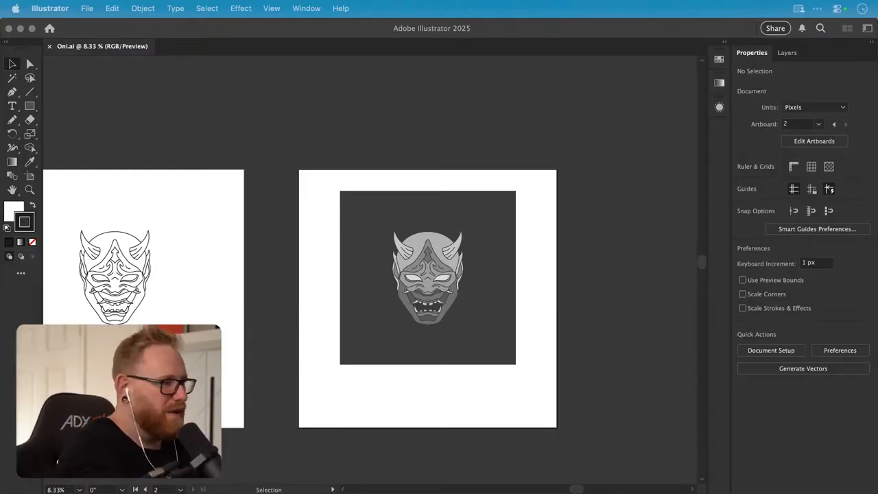
pyautogui.press('F11')
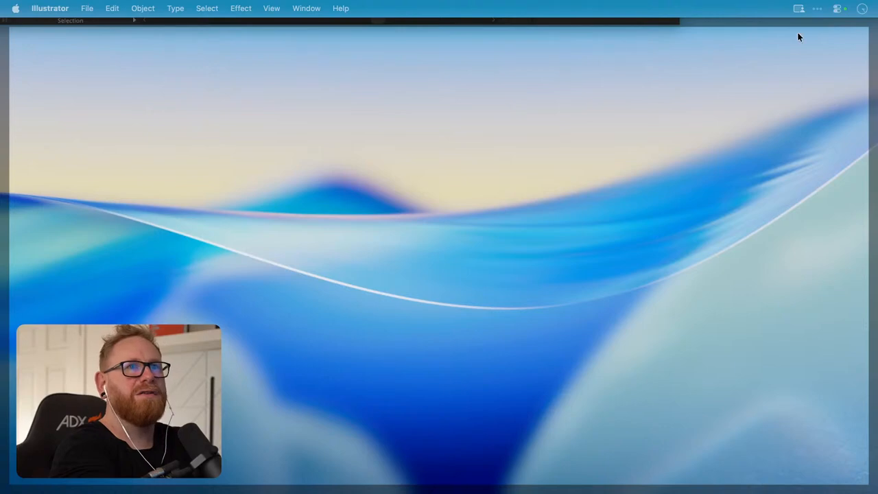
pyautogui.click(818, 10)
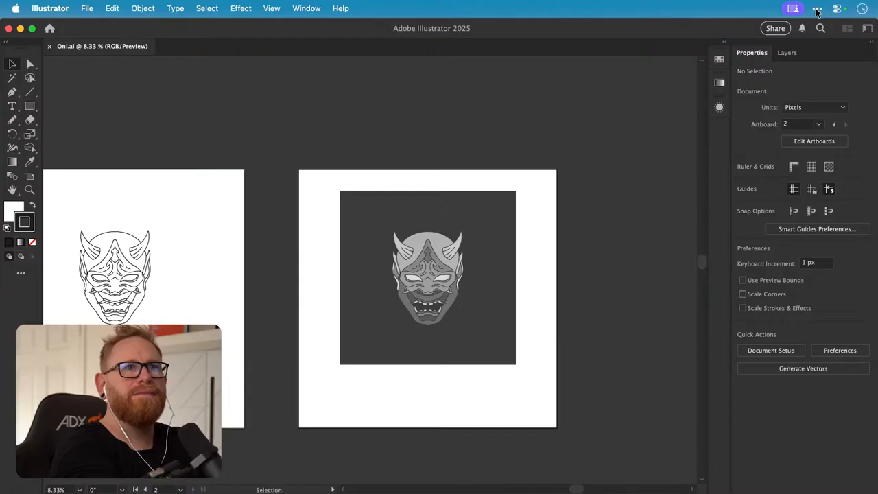
pyautogui.click(817, 10)
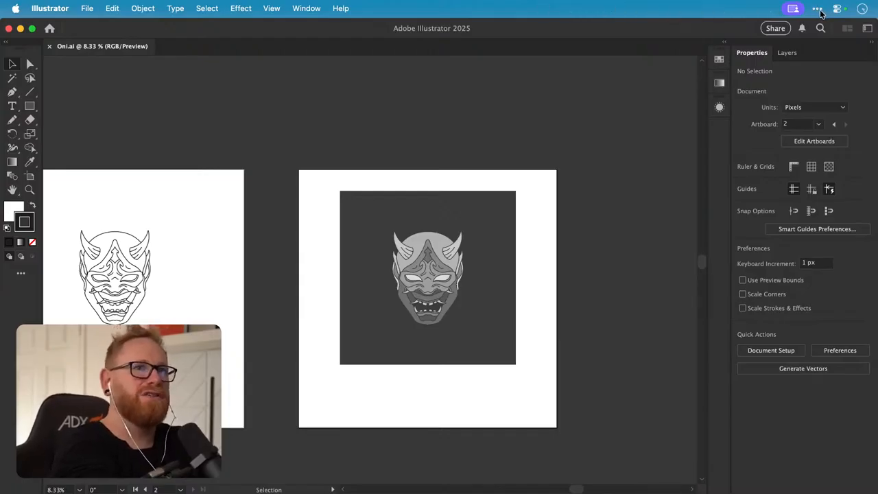
pyautogui.rightClick(820, 11)
pyautogui.click(819, 10)
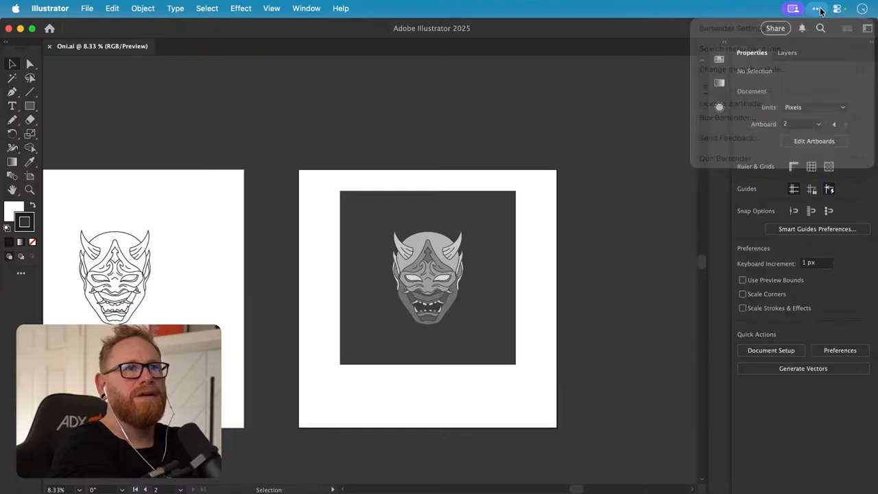
pyautogui.click(819, 11)
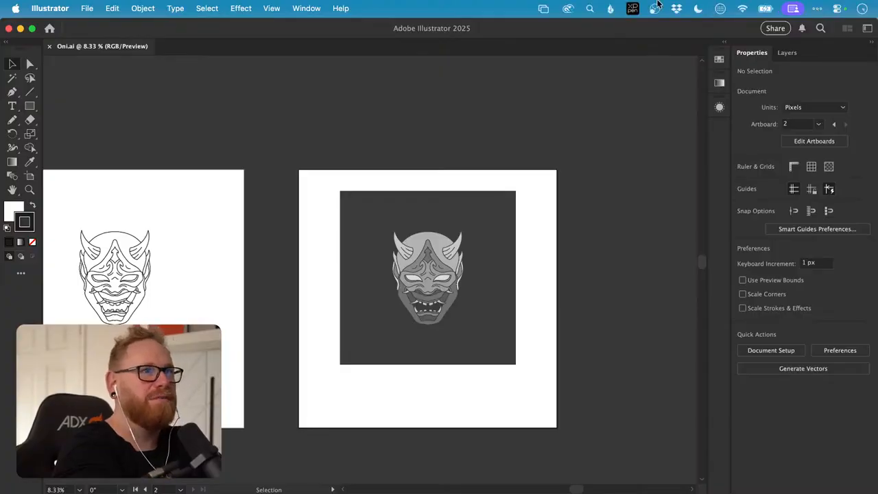
# - Switch to the Bartender settings and view the menu bar layout and menu bar style options
pyautogui.rightClick(818, 10)
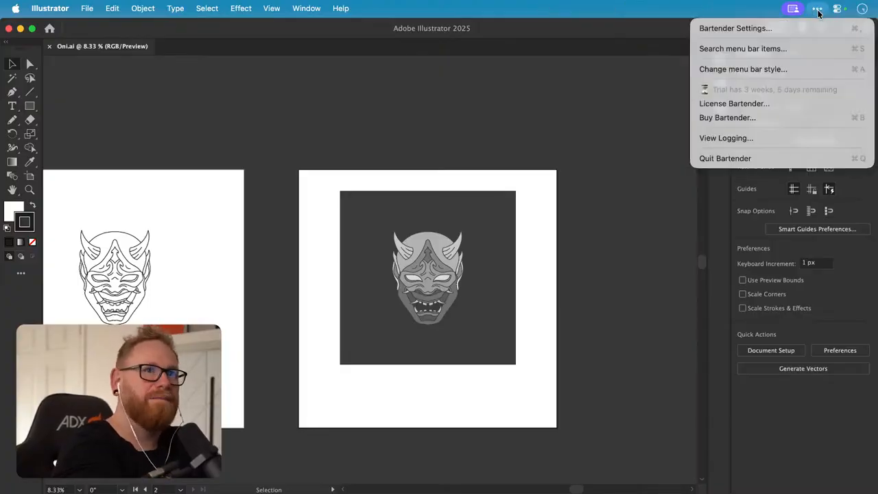
pyautogui.click(782, 29)
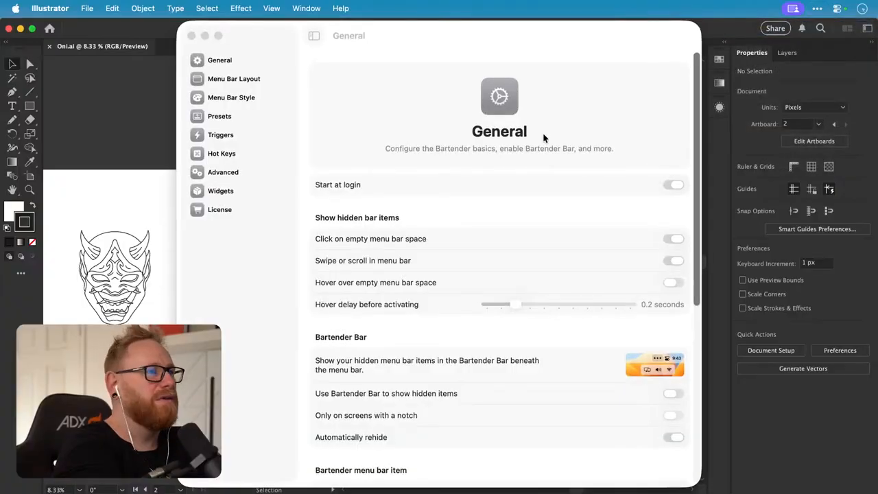
pyautogui.click(249, 78)
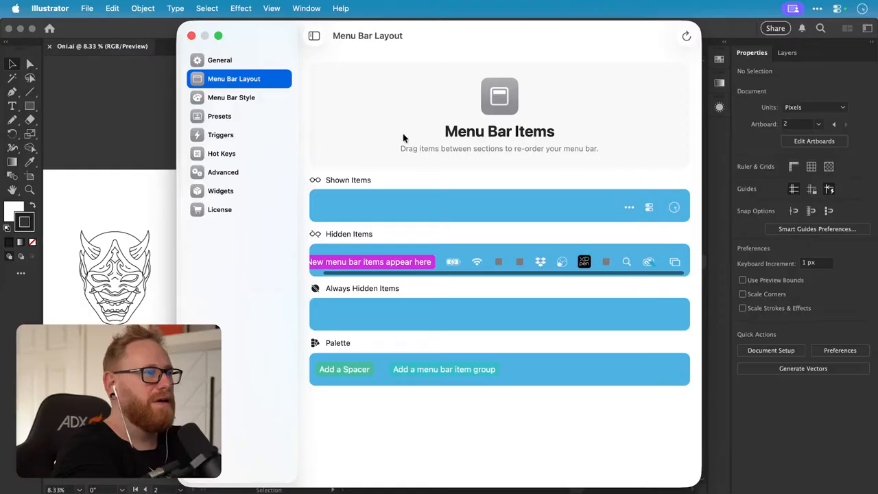
pyautogui.click(231, 97)
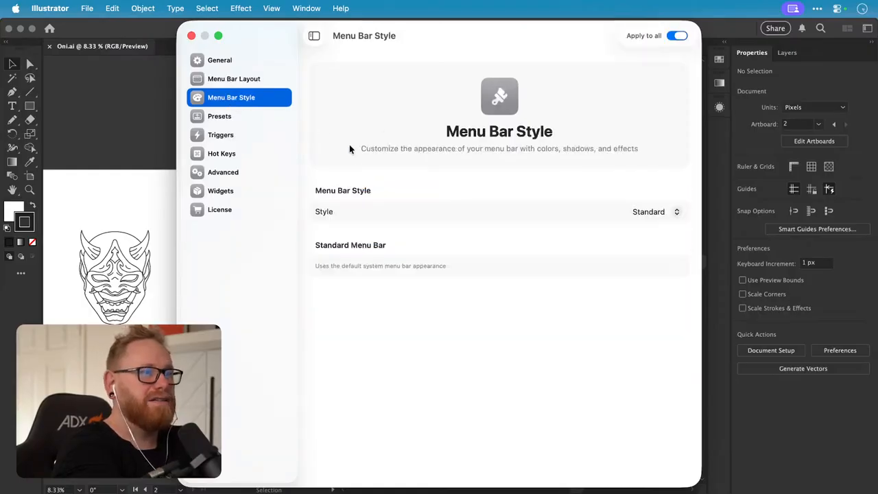
# - Try the Solid Color, Gradient, Classic Bar, Glass and Material styles on the menu bar
pyautogui.click(651, 210)
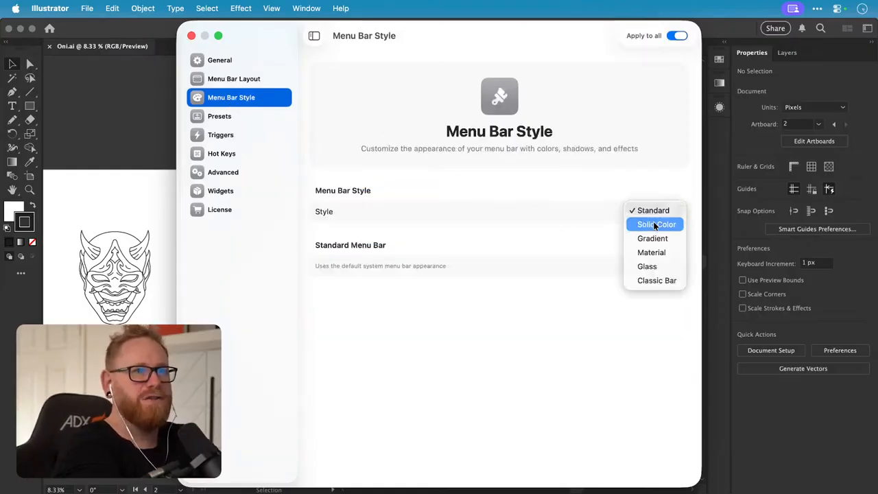
pyautogui.click(653, 223)
pyautogui.click(651, 214)
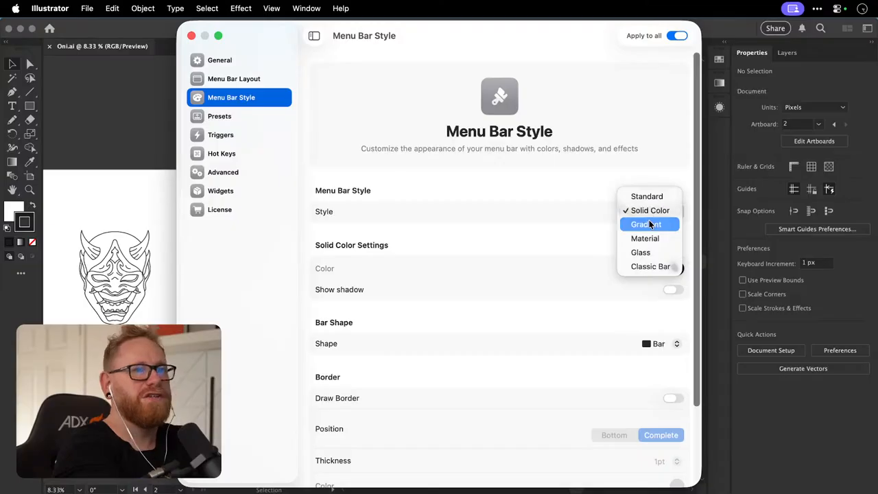
pyautogui.click(652, 224)
pyautogui.click(650, 210)
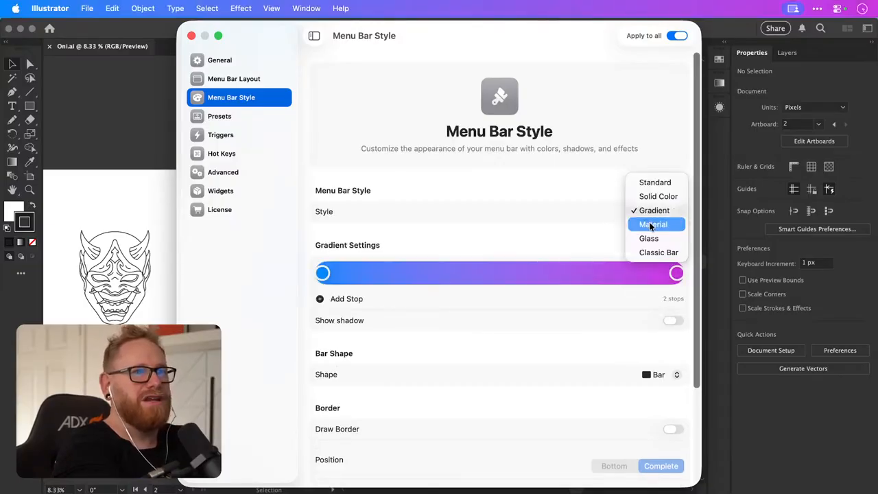
pyautogui.click(653, 251)
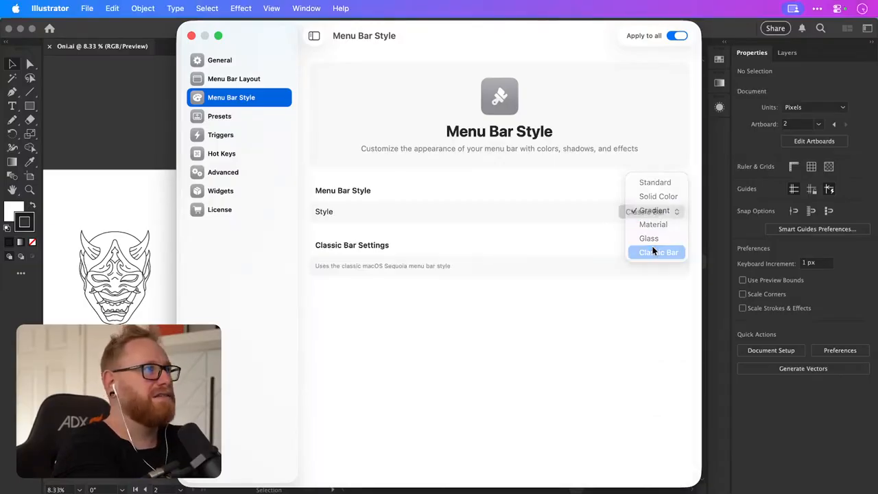
pyautogui.click(652, 212)
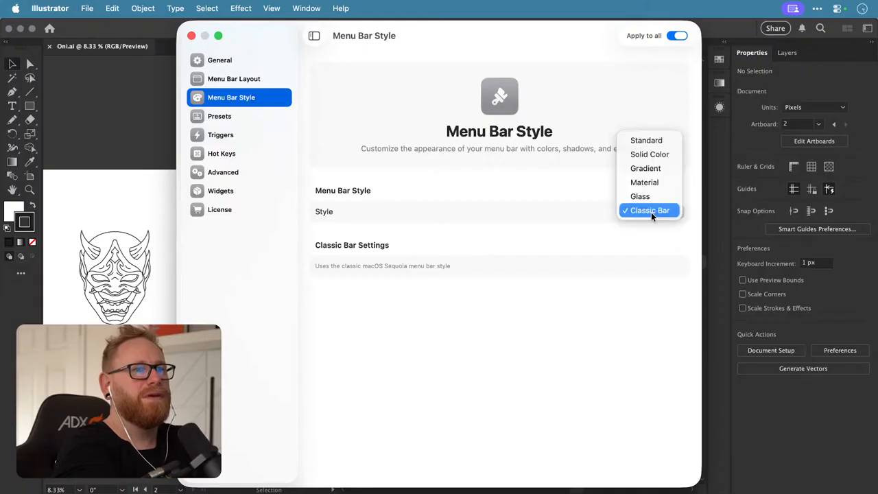
pyautogui.click(647, 199)
pyautogui.click(657, 212)
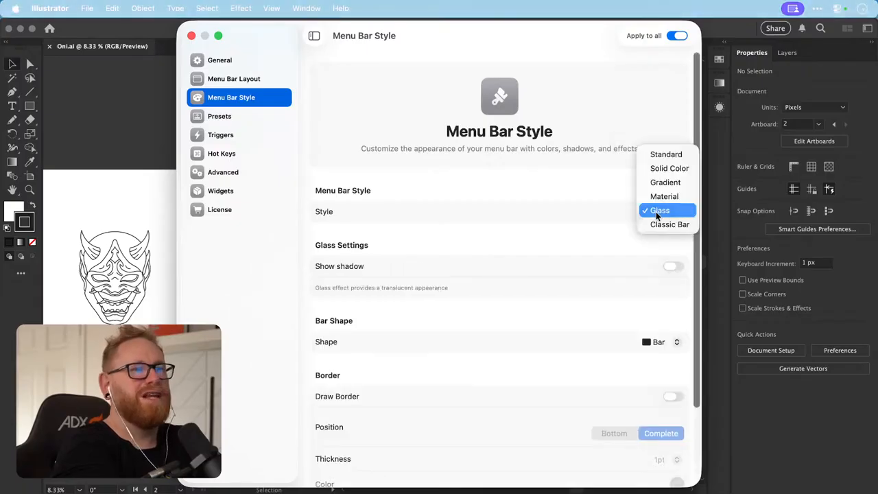
pyautogui.click(658, 197)
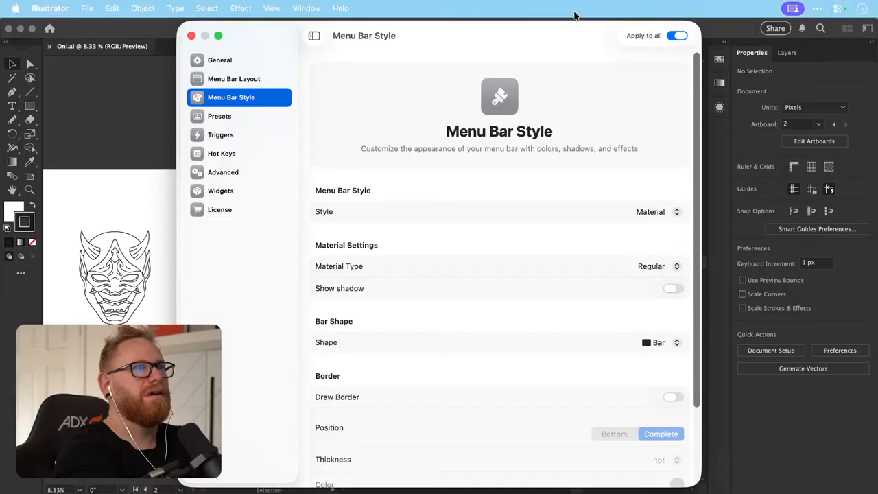
# - Restore the Standard menu bar style and close the Bartender settings
pyautogui.click(650, 213)
pyautogui.click(648, 170)
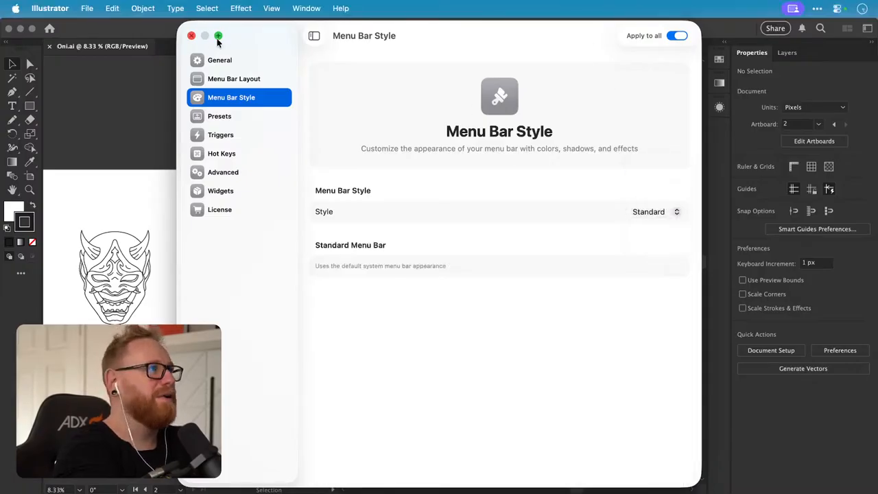
pyautogui.click(192, 36)
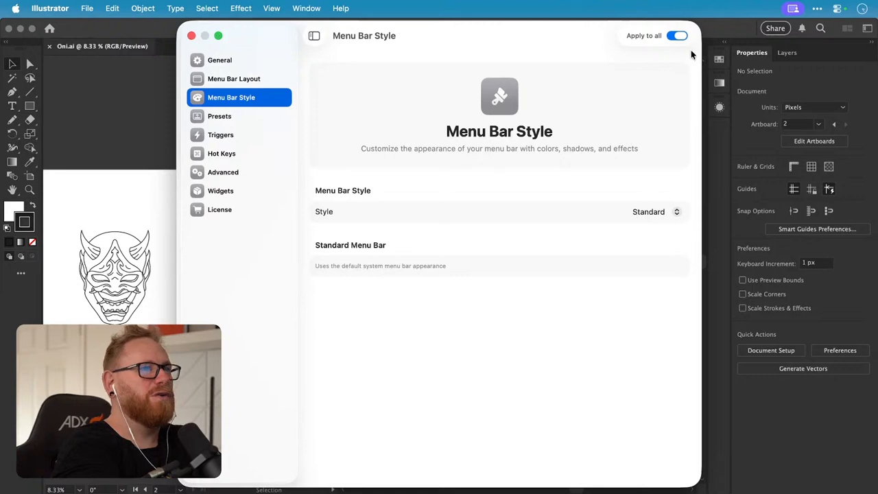
pyautogui.click(193, 36)
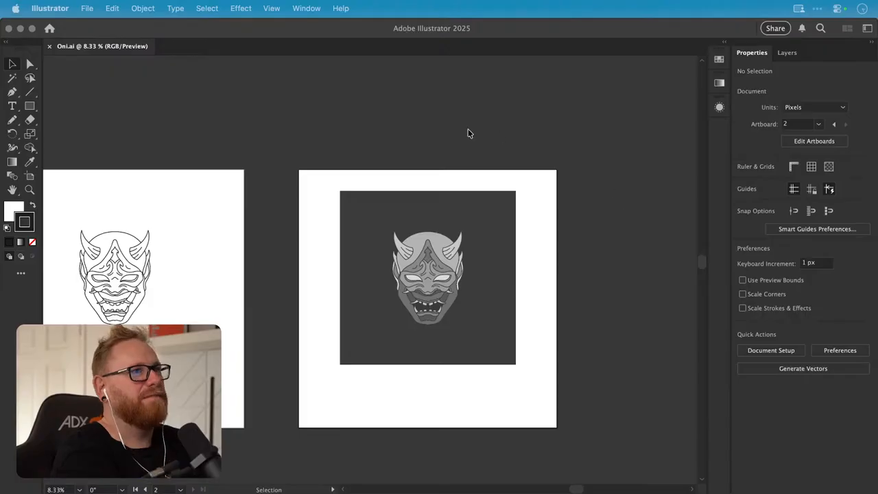
# - Show the hidden Layer 2 holding the mask reference image and make it the active layer
pyautogui.click(426, 113)
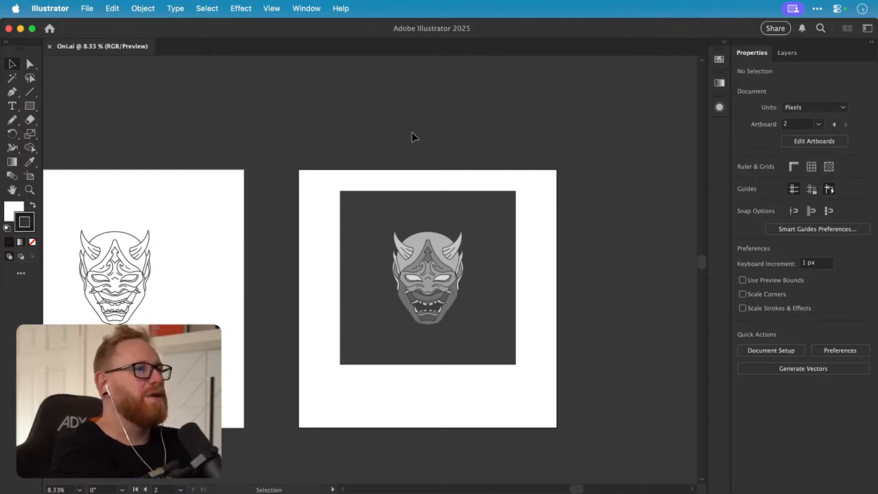
pyautogui.hscroll(-5, 412, 137)
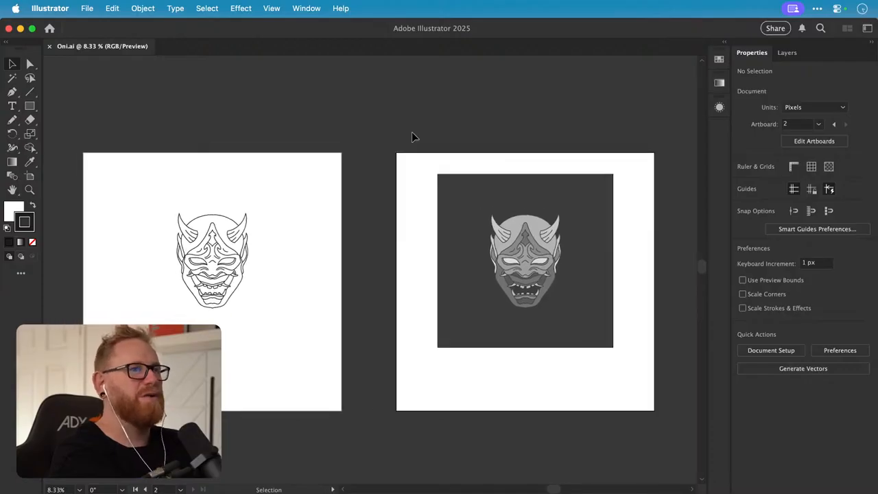
pyautogui.scroll(-2, 413, 136)
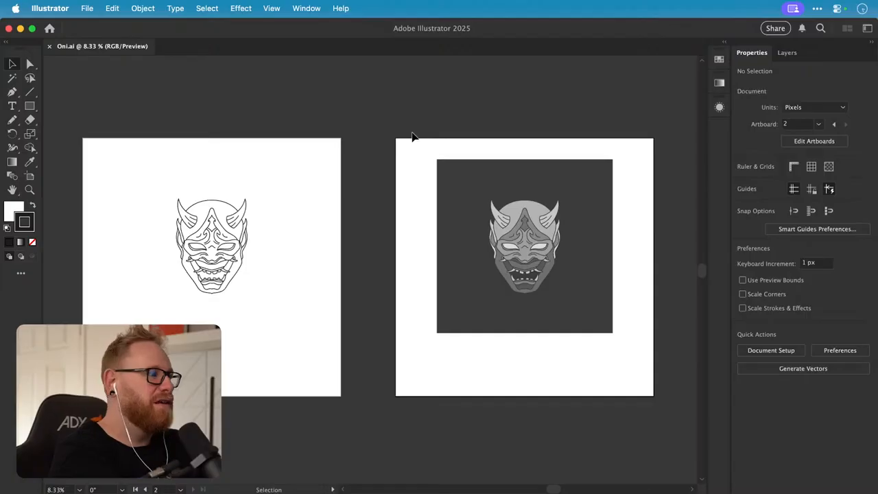
pyautogui.hscroll(-1, 413, 136)
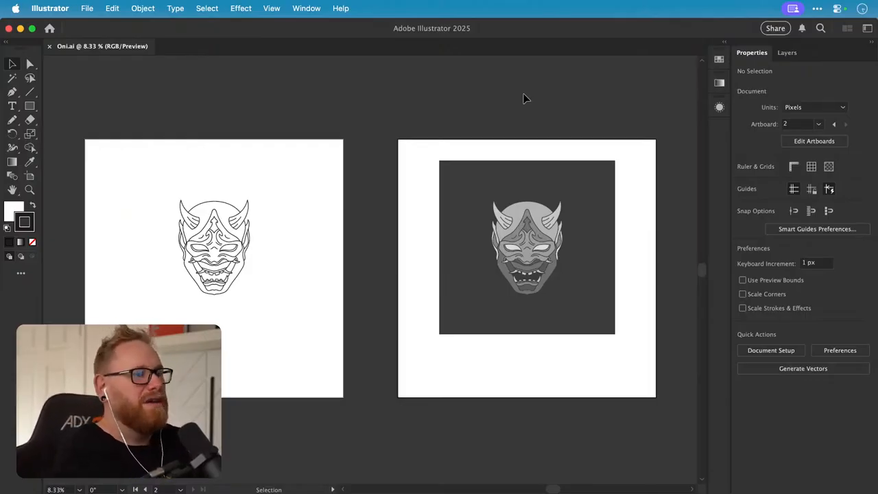
pyautogui.click(787, 53)
pyautogui.click(741, 105)
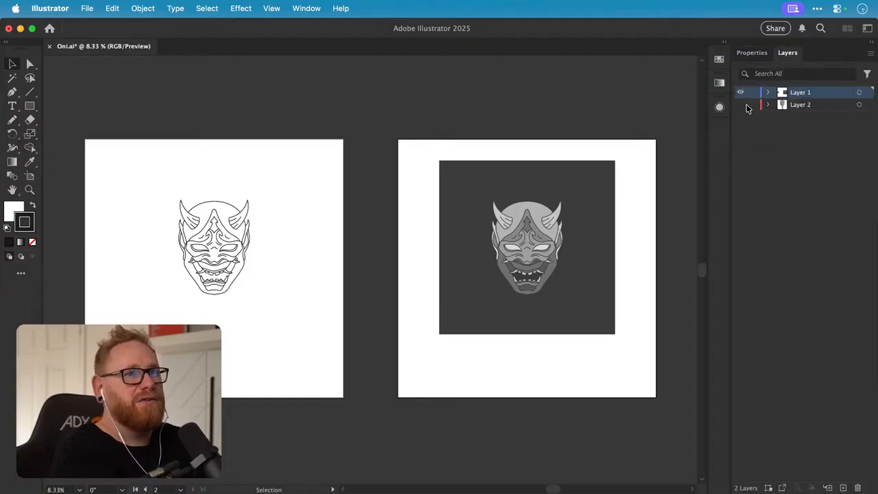
pyautogui.click(798, 106)
# - Duplicate the mask reference image beside the traced drawing and set the copy's opacity to 100%
pyautogui.click(220, 314)
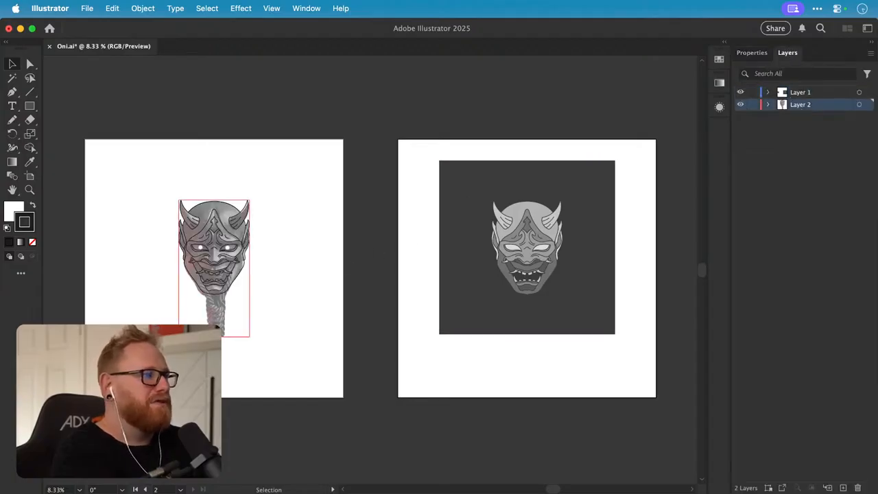
pyautogui.moveTo(219, 313); pyautogui.dragTo(131, 314)
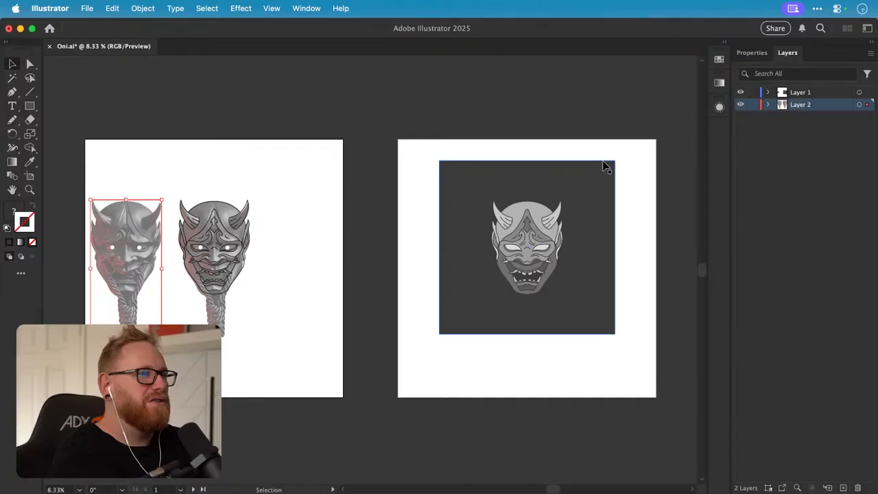
pyautogui.click(750, 54)
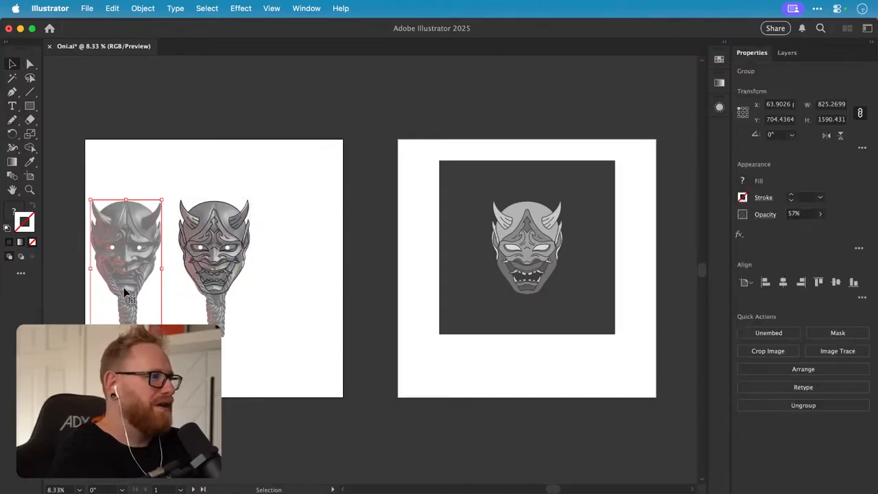
pyautogui.click(821, 214)
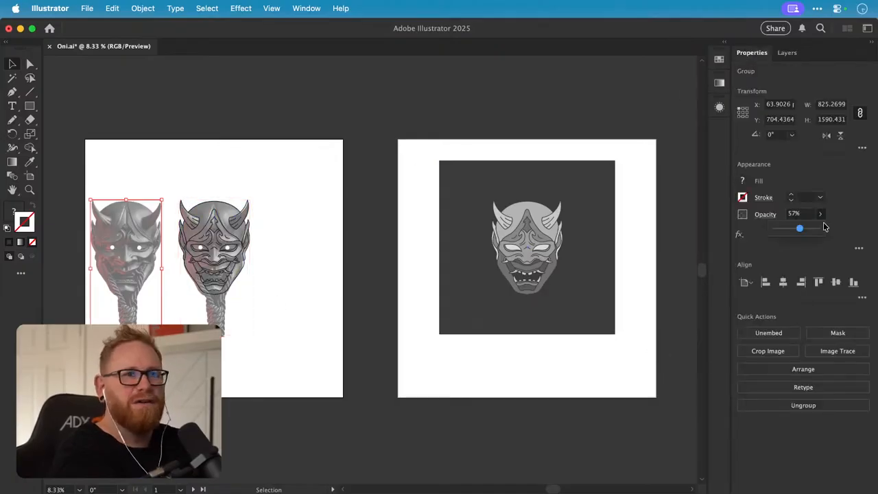
pyautogui.moveTo(825, 227); pyautogui.dragTo(837, 231)
pyautogui.click(278, 133)
# - Examine the full-opacity reference mask up close next to the traced line art
pyautogui.press('z')
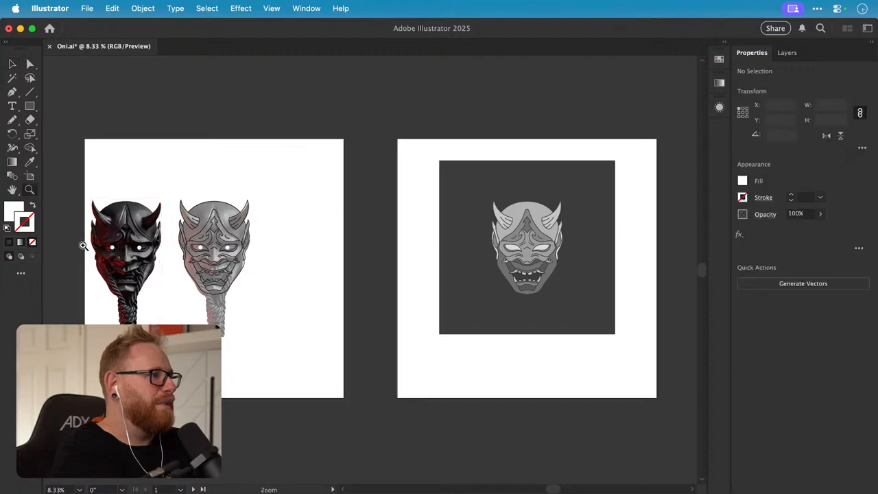
pyautogui.moveTo(82, 245); pyautogui.dragTo(156, 246)
pyautogui.press('v')
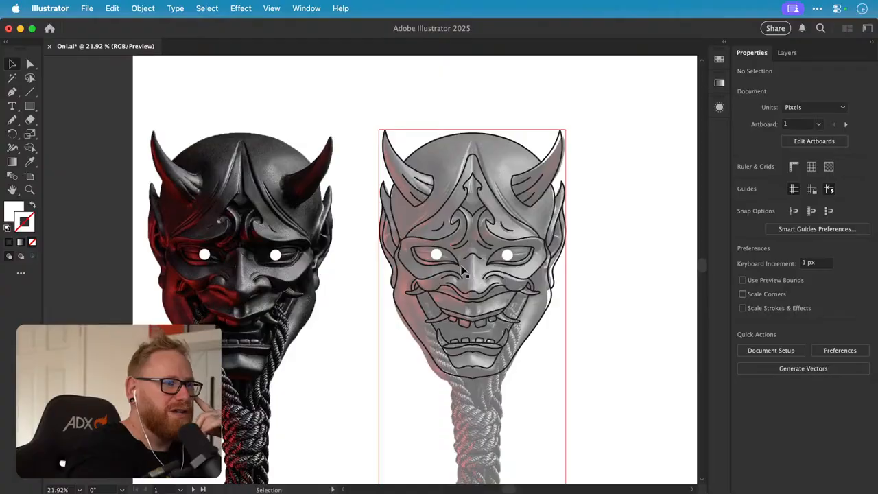
pyautogui.click(220, 271)
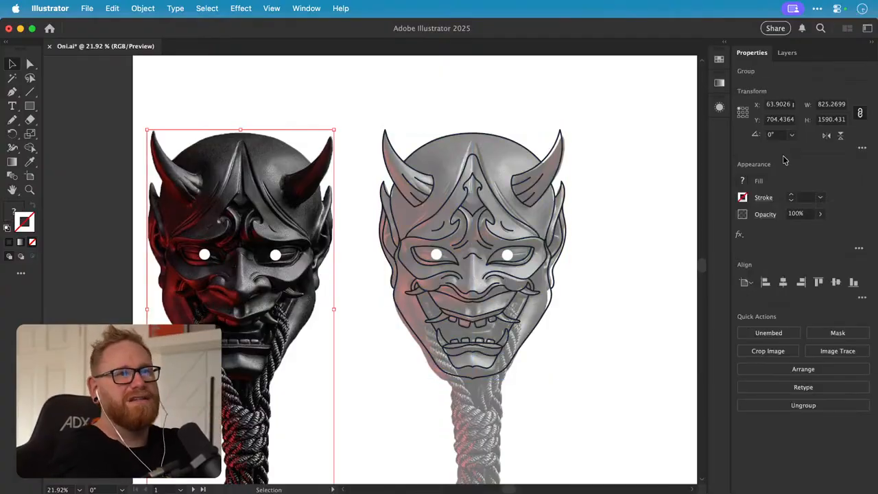
# - Try to duplicate the first artboard with its mask artwork beyond the far side of the second artboard
pyautogui.press('super+minus')
pyautogui.press('super+minus')
pyautogui.press('super+minus')
pyautogui.press('super+minus')
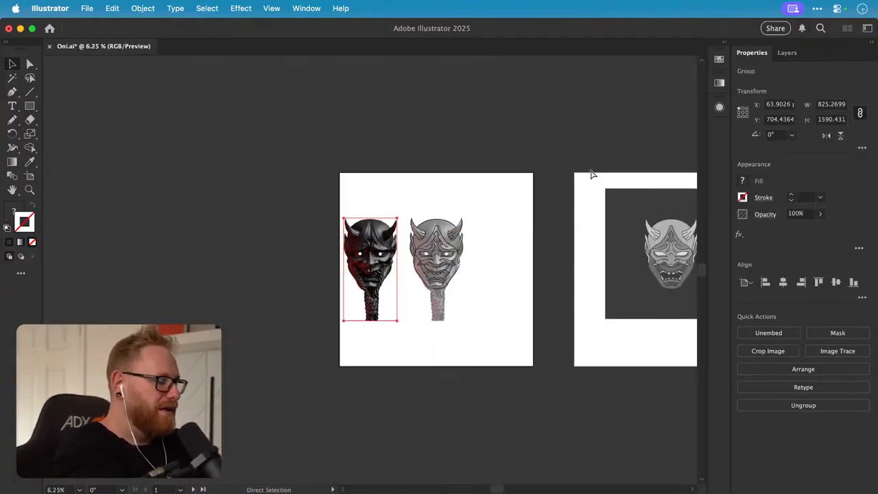
pyautogui.hotkey('shift', 'o')
pyautogui.hscroll(5, 591, 174)
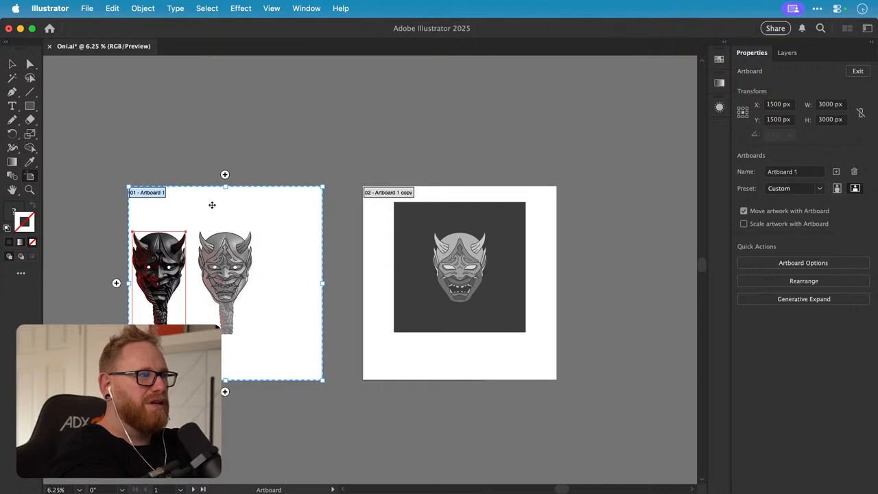
pyautogui.moveTo(212, 204); pyautogui.dragTo(676, 203)
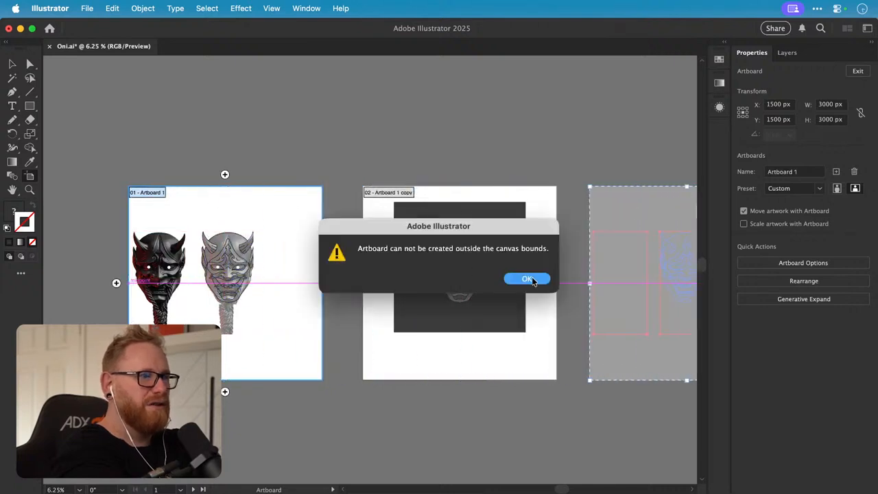
pyautogui.click(532, 280)
# - Duplicate the first artboard with its mask artwork into the empty canvas to its left
pyautogui.press('super+minus')
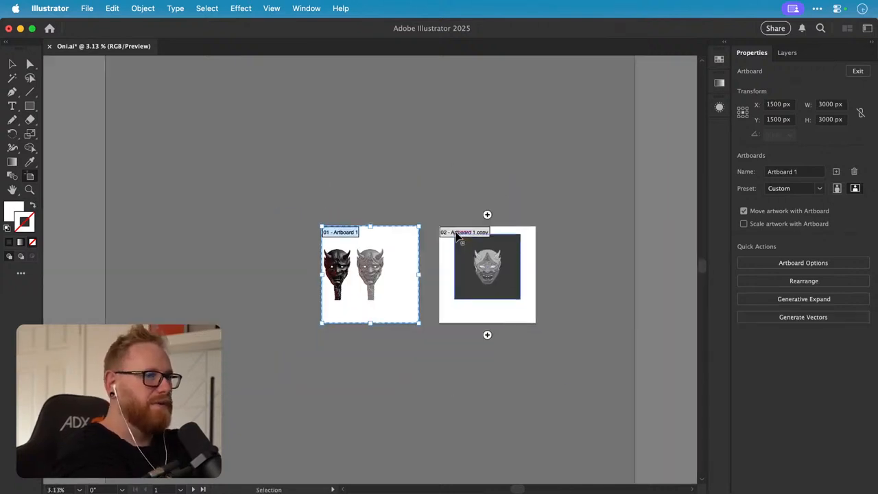
pyautogui.moveTo(402, 252); pyautogui.dragTo(446, 264)
pyautogui.press('z')
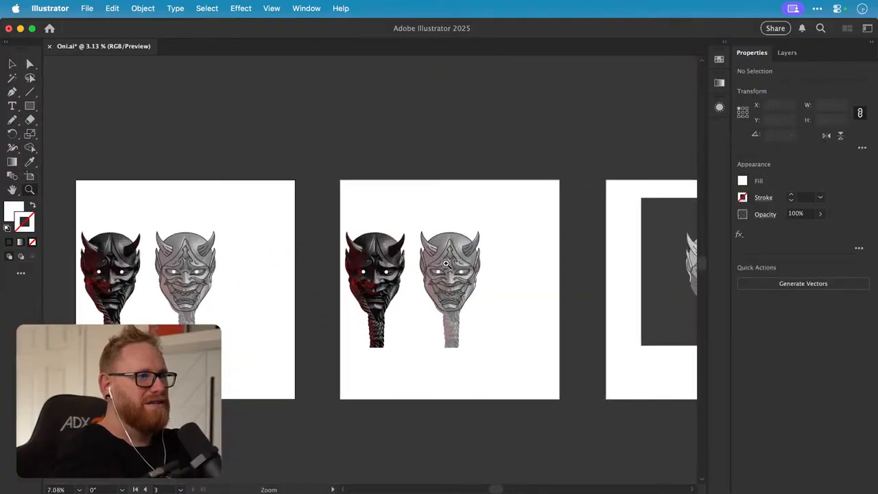
# - Delete the full-opacity mask reference from the middle artboard, keeping only the traced drawing there
pyautogui.press('v')
pyautogui.click(376, 288)
pyautogui.press('Delete')
# - Delete the faded traced mask from the left artboard and move the full-opacity reference to its horizontal centre
pyautogui.click(189, 275)
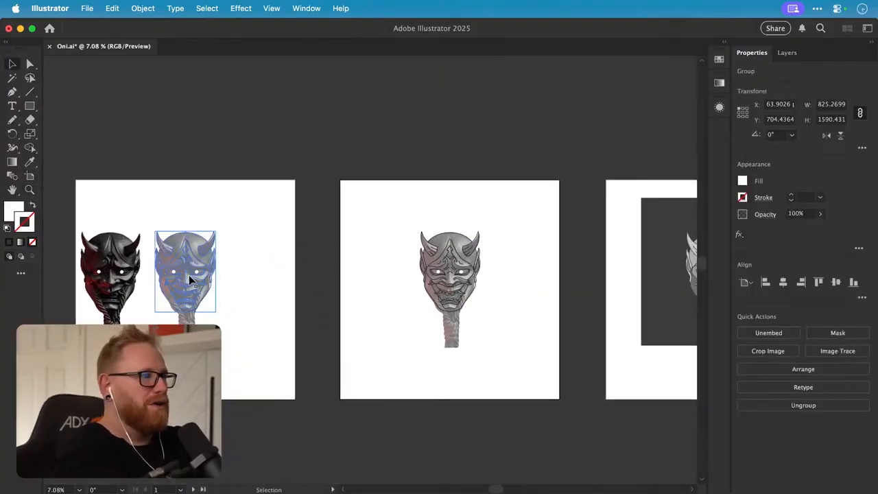
pyautogui.click(178, 221)
pyautogui.click(168, 267)
pyautogui.press('Delete')
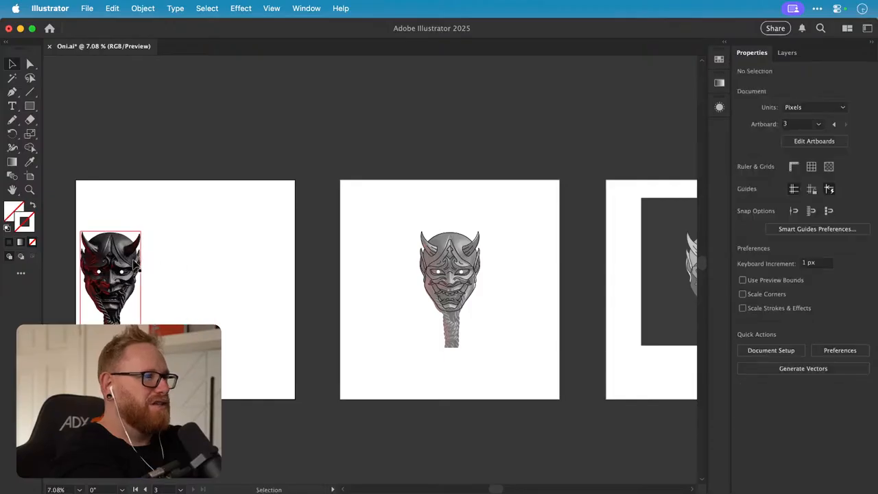
pyautogui.moveTo(135, 264); pyautogui.dragTo(210, 264)
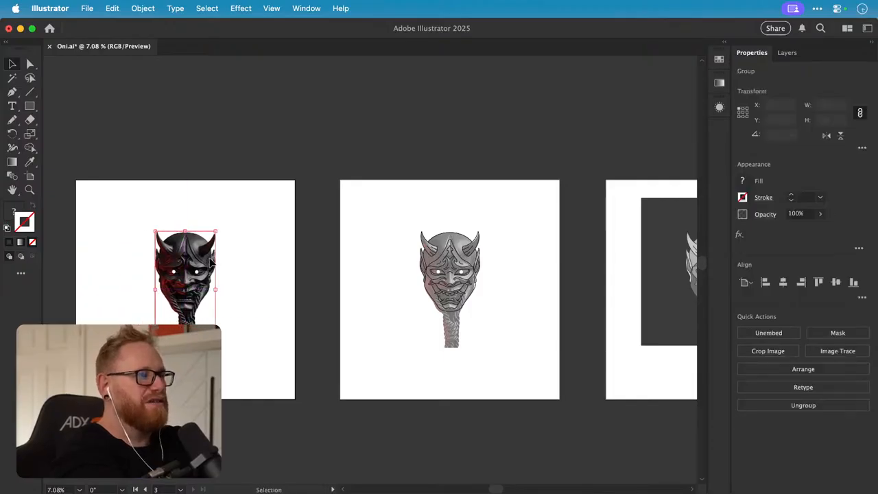
pyautogui.click(97, 208)
# - Compare the reference, traced and shaded masks across the three artboards, examining the full-opacity reference up close
pyautogui.hscroll(5, 231, 288)
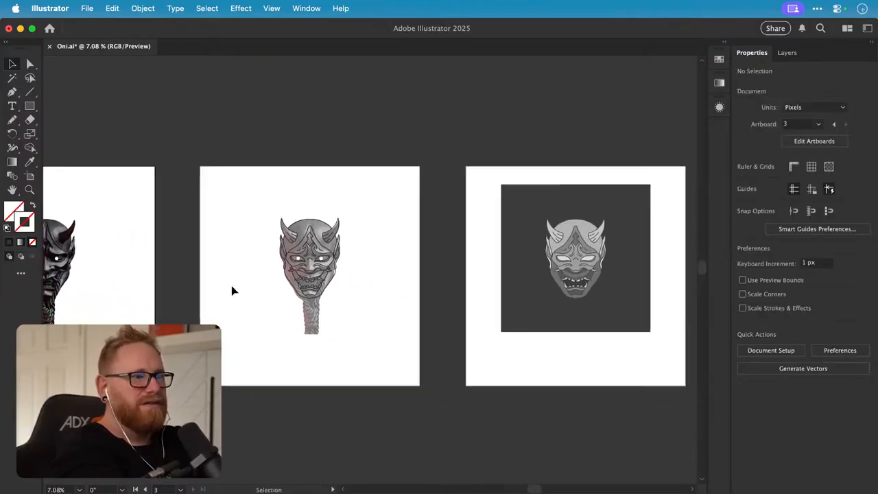
pyautogui.press('z')
pyautogui.moveTo(649, 252); pyautogui.dragTo(555, 278)
pyautogui.press('v')
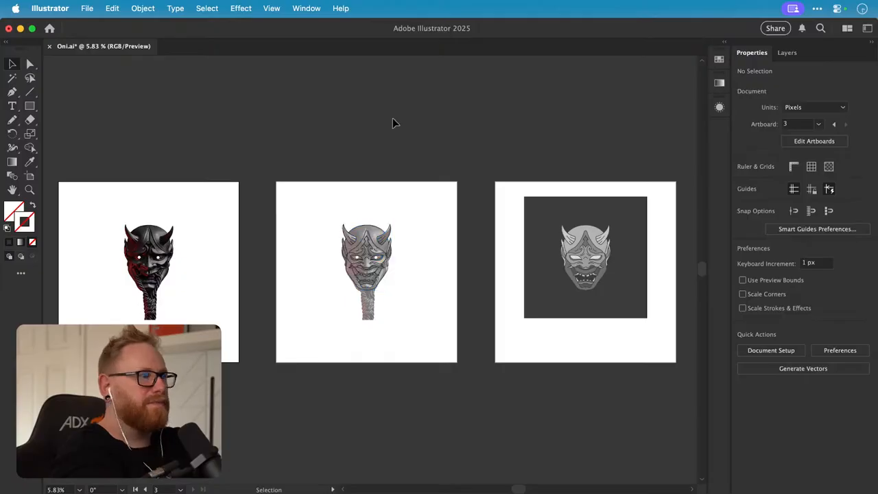
pyautogui.scroll(5, 170, 313)
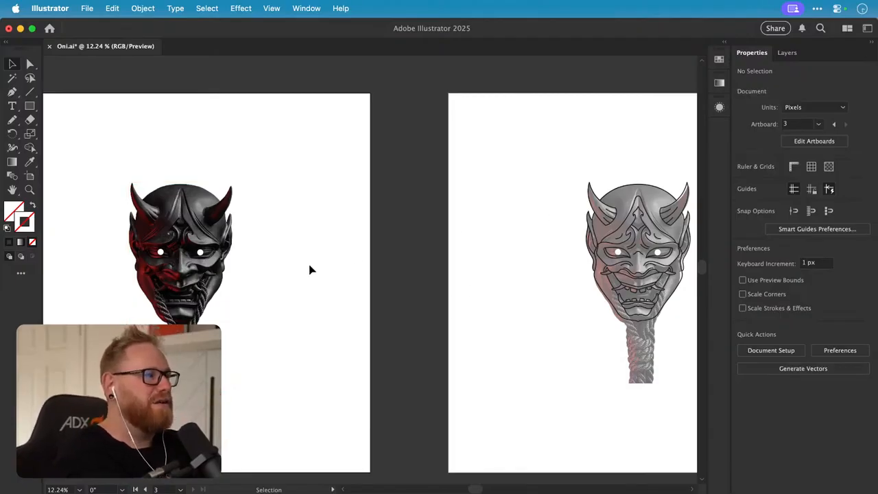
pyautogui.hscroll(-5, 310, 269)
pyautogui.click(281, 261)
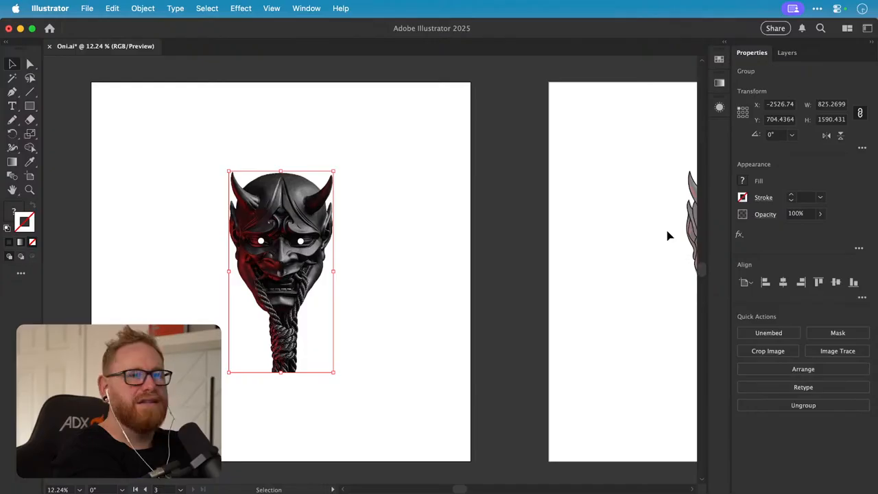
pyautogui.scroll(3, 248, 284)
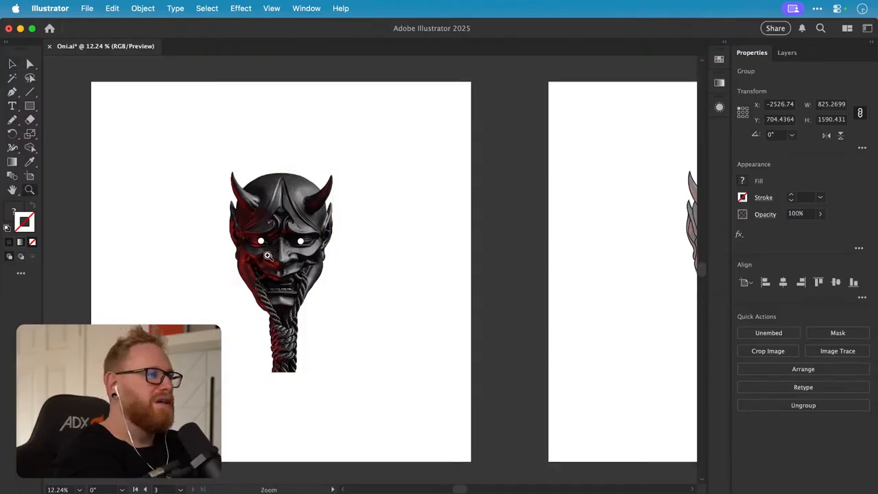
pyautogui.scroll(-3, 274, 255)
pyautogui.hscroll(5, 274, 255)
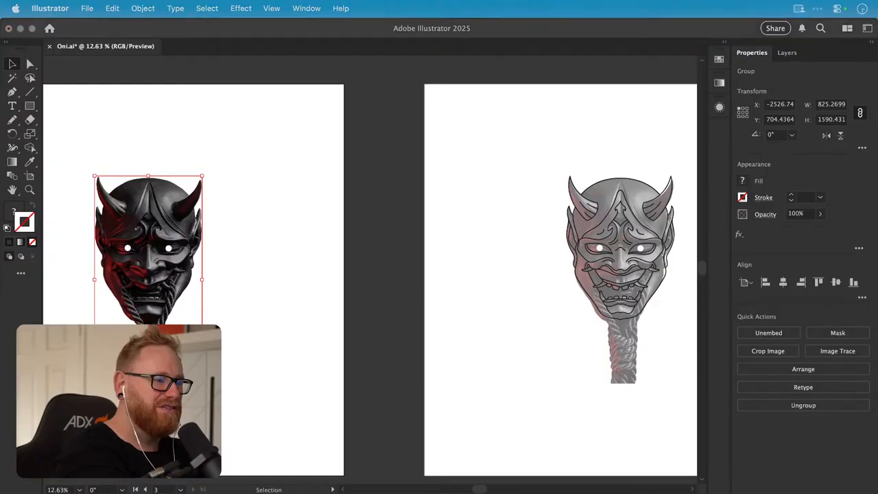
pyautogui.click(220, 245)
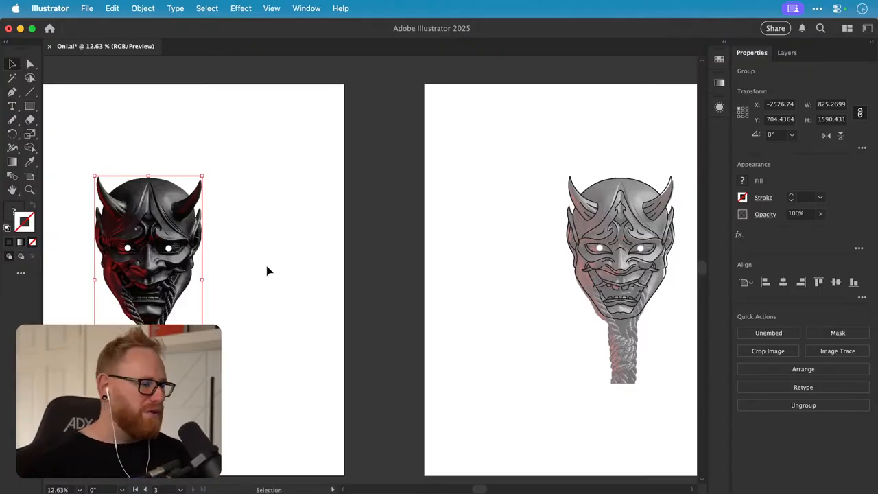
pyautogui.scroll(4, 268, 271)
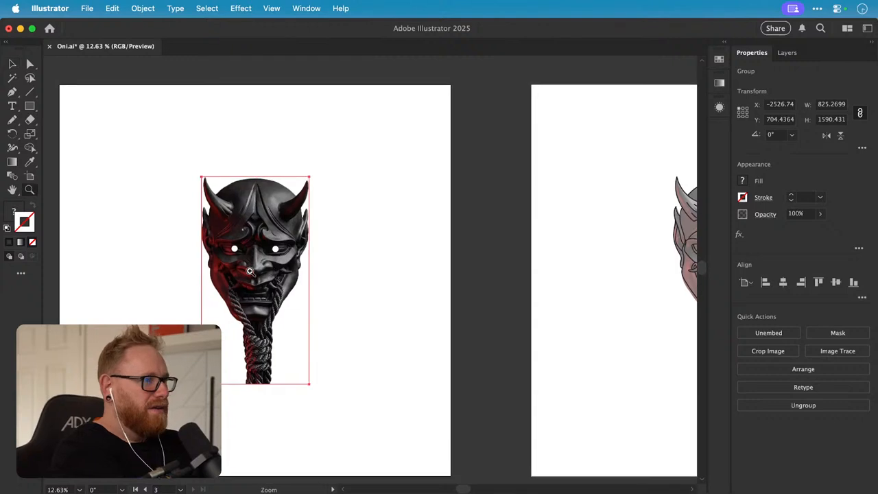
pyautogui.hscroll(-2, 347, 283)
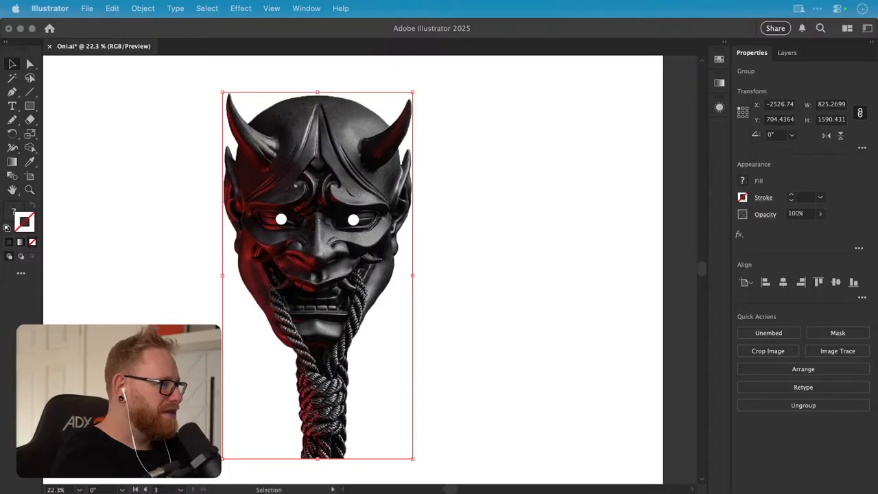
# - Switch to Photoshop and examine the food and drinks menu layout in image2.png up close
pyautogui.press('F11')
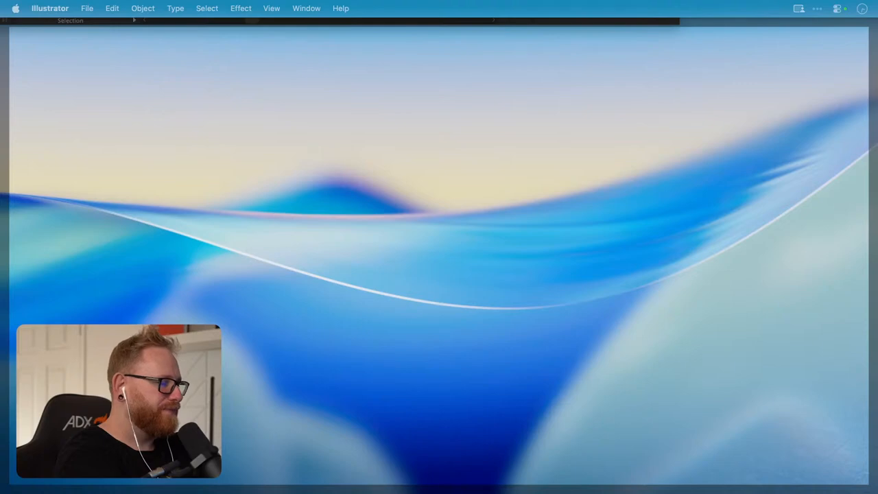
pyautogui.press('F11')
pyautogui.press('super+Tab')
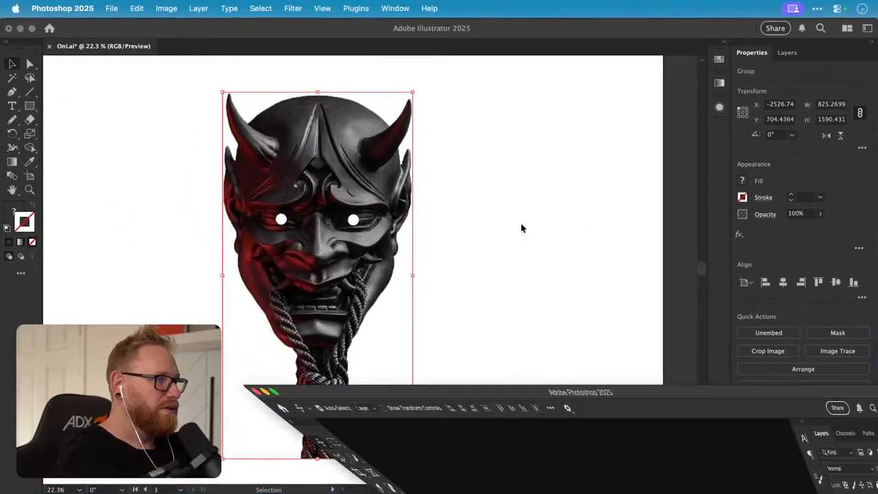
pyautogui.click(83, 59)
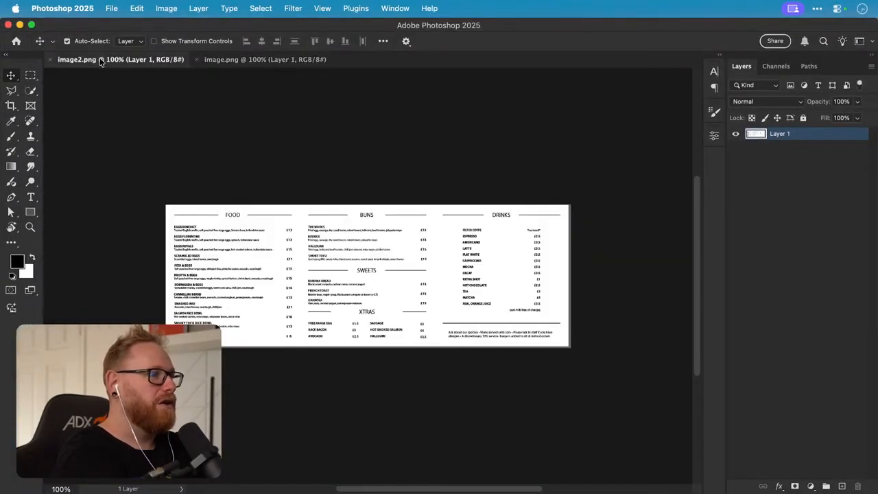
pyautogui.press('super+space')
pyautogui.moveTo(364, 268); pyautogui.dragTo(392, 269)
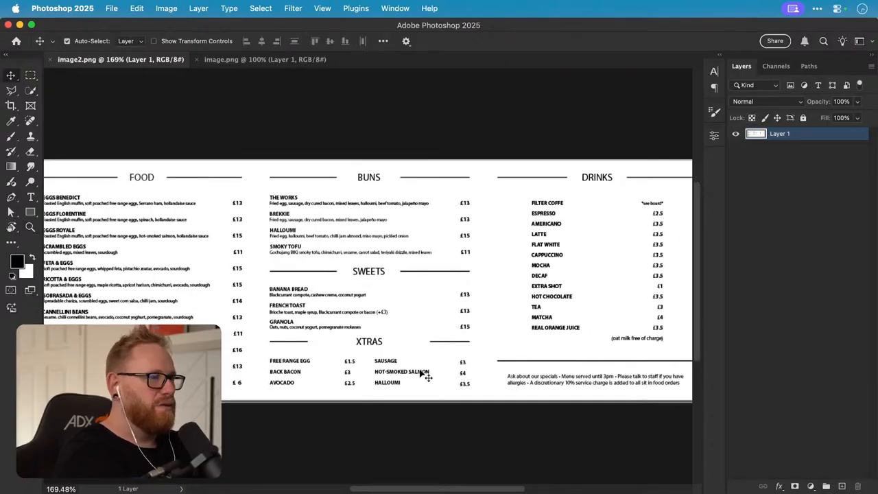
pyautogui.hscroll(-3, 422, 371)
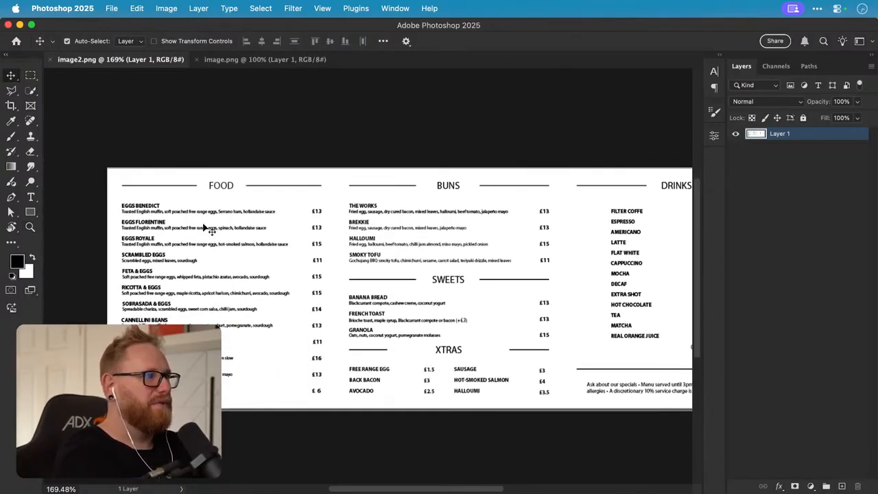
pyautogui.hscroll(2, 296, 284)
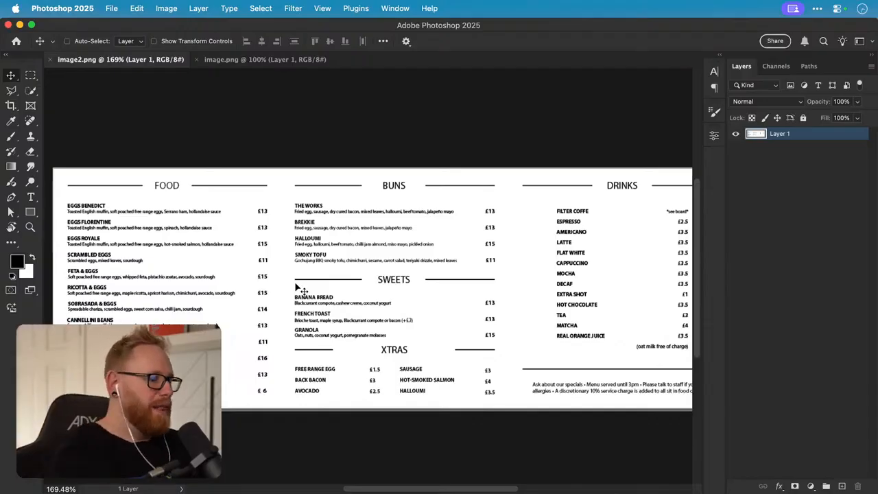
pyautogui.scroll(-1, 296, 286)
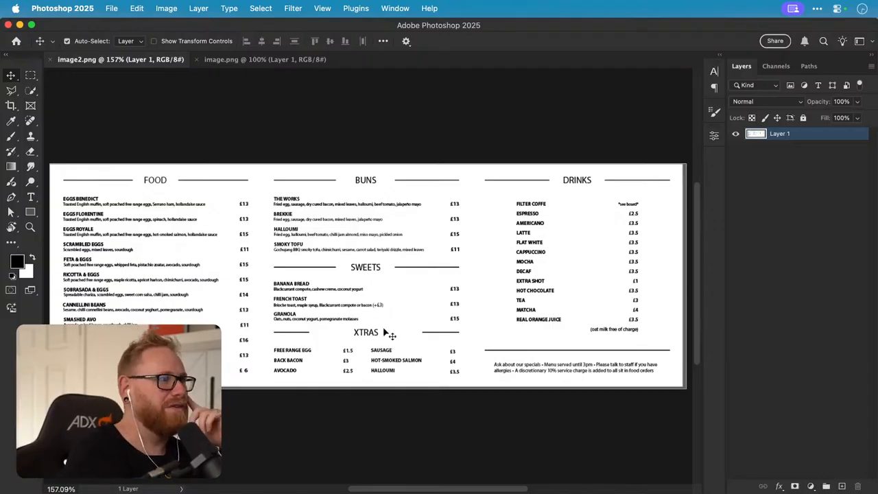
# - Examine the Burra bird logo and the storefront line drawing in image.png
pyautogui.click(248, 63)
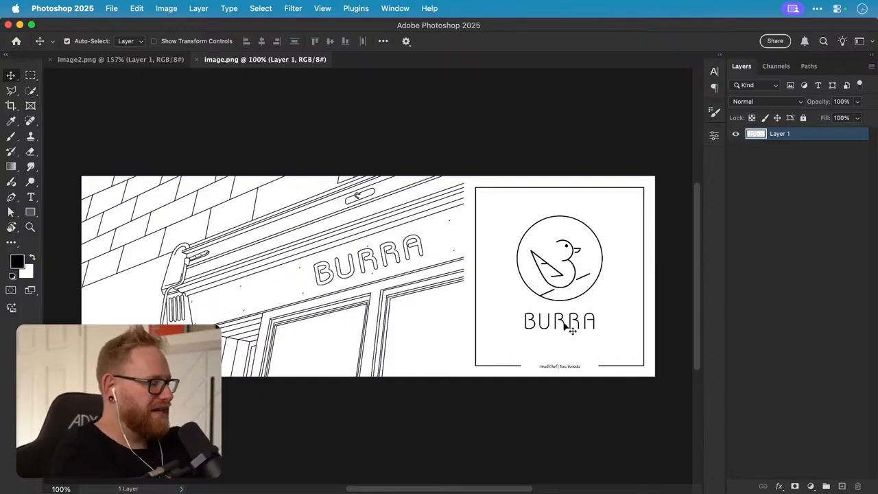
pyautogui.press('z')
pyautogui.moveTo(569, 329)
pyautogui.mouseDown()
pyautogui.moveTo(617, 328)
pyautogui.moveTo(583, 327)
pyautogui.mouseUp()
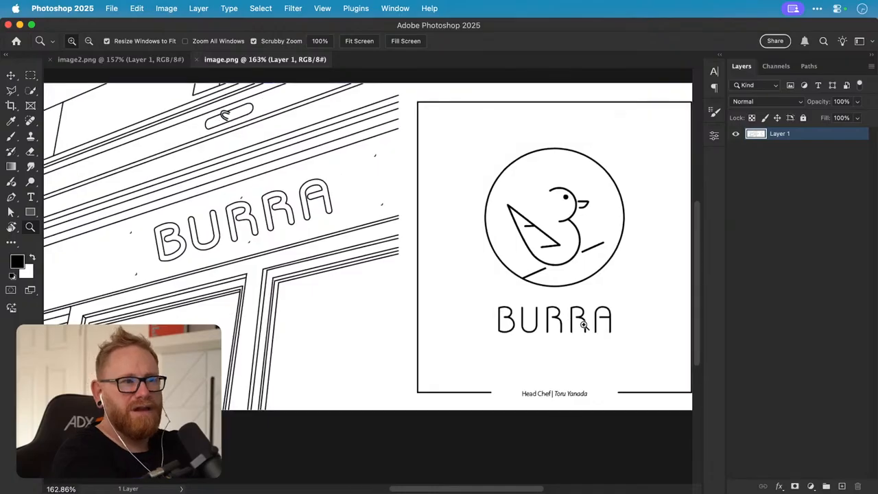
pyautogui.hscroll(4, 573, 325)
pyautogui.press('v')
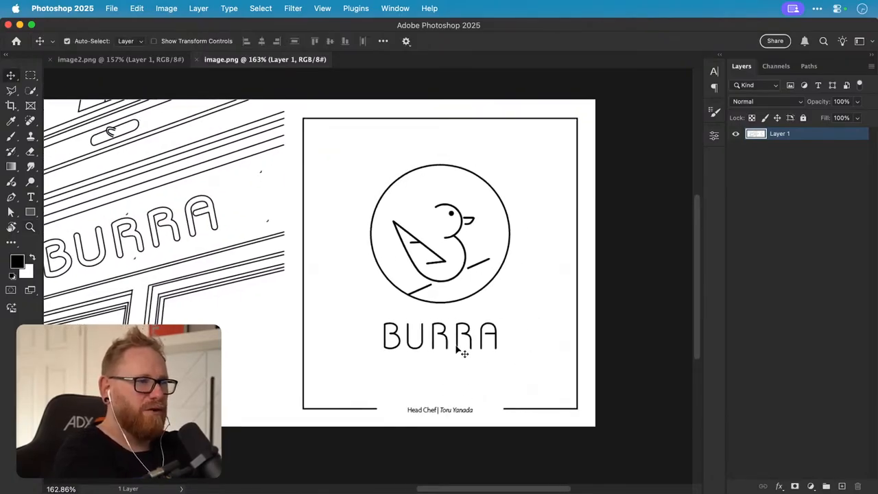
pyautogui.hscroll(-2, 485, 292)
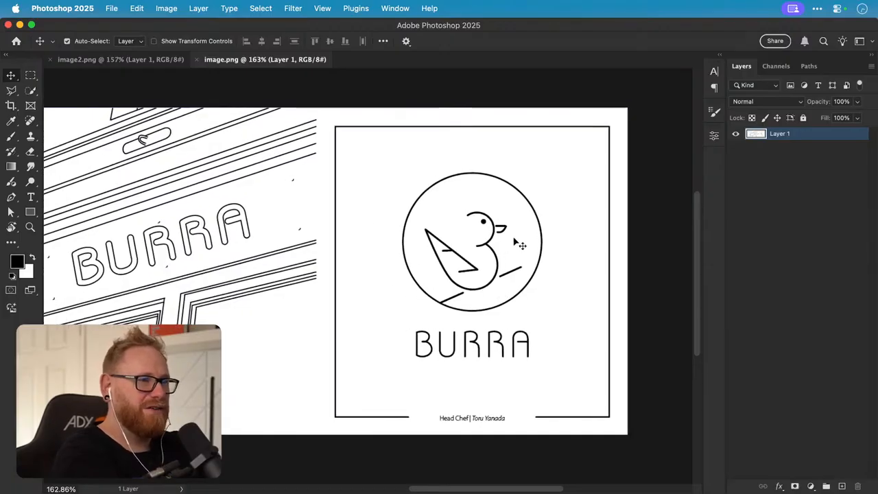
pyautogui.hscroll(-8, 519, 245)
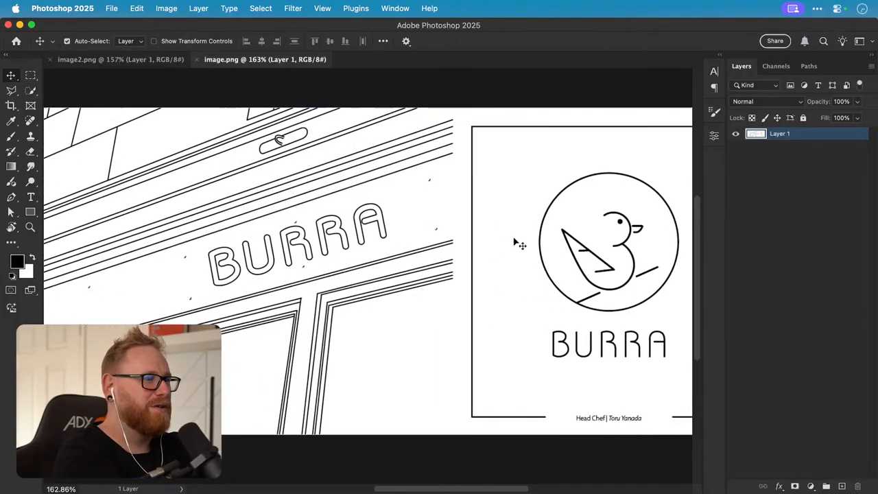
pyautogui.hscroll(-4, 519, 245)
pyautogui.press('super+1')
pyautogui.hscroll(-2, 520, 245)
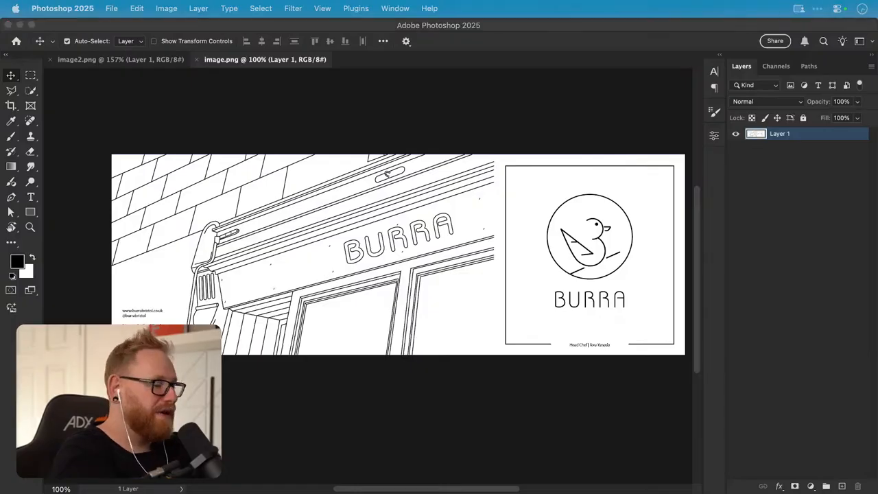
# - Revisit the menu in image2.png and inspect the Burra wordmark and head chef credit in image.png up close
pyautogui.click(391, 109)
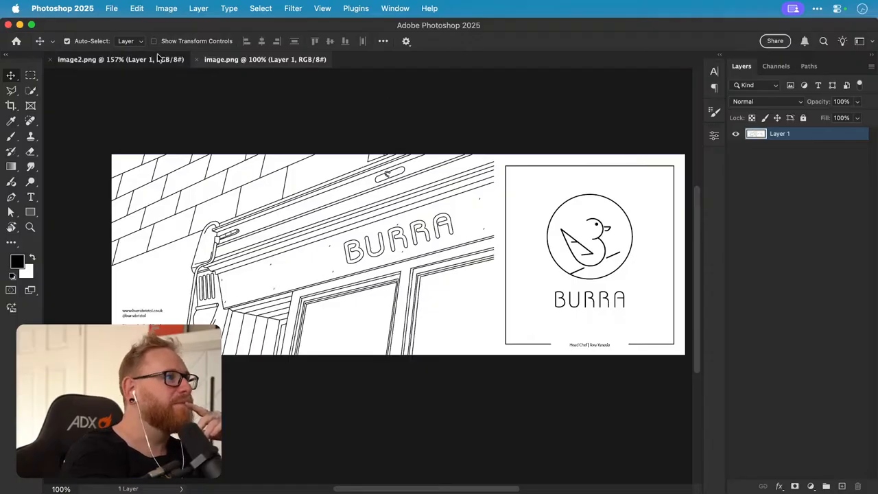
pyautogui.click(137, 59)
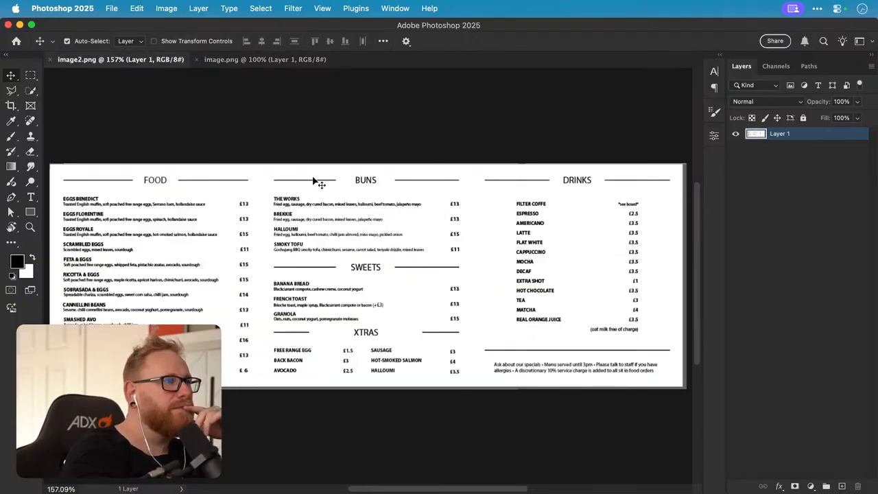
pyautogui.click(251, 64)
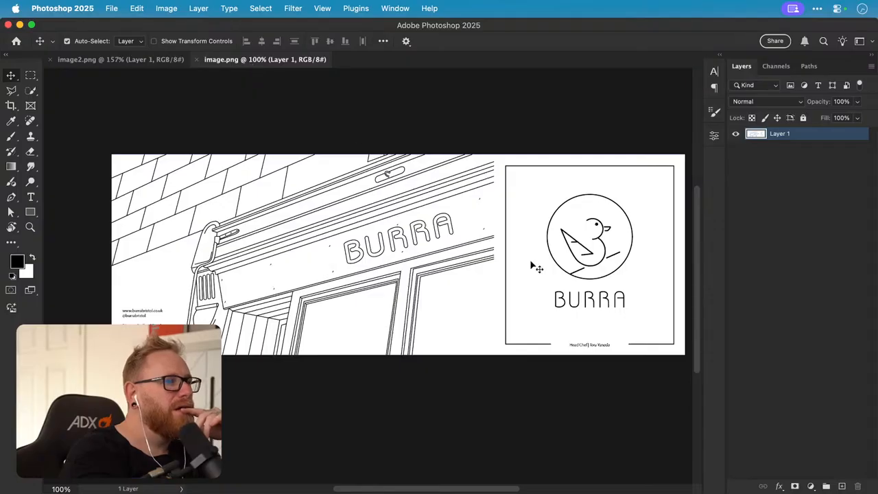
pyautogui.press('z')
pyautogui.moveTo(616, 343); pyautogui.dragTo(639, 359)
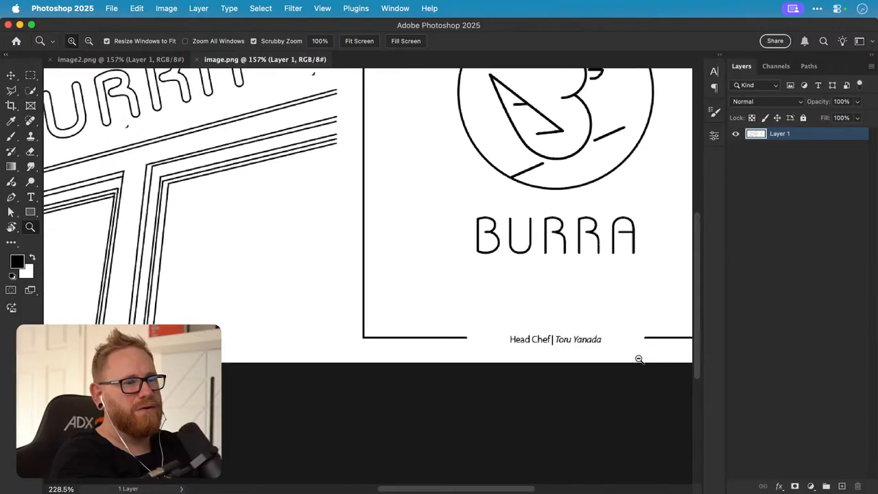
pyautogui.press('v')
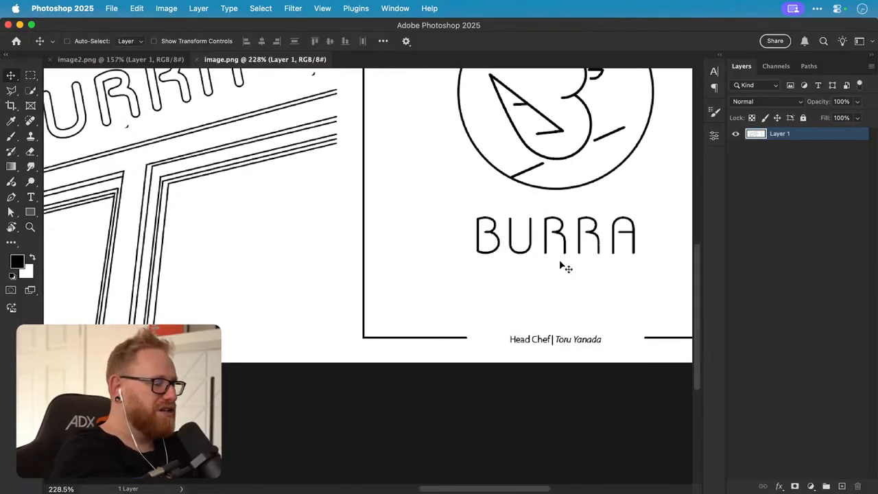
# - Close both Burra menu images and open the WhatsApp gym photo from the desktop
pyautogui.press('super+0')
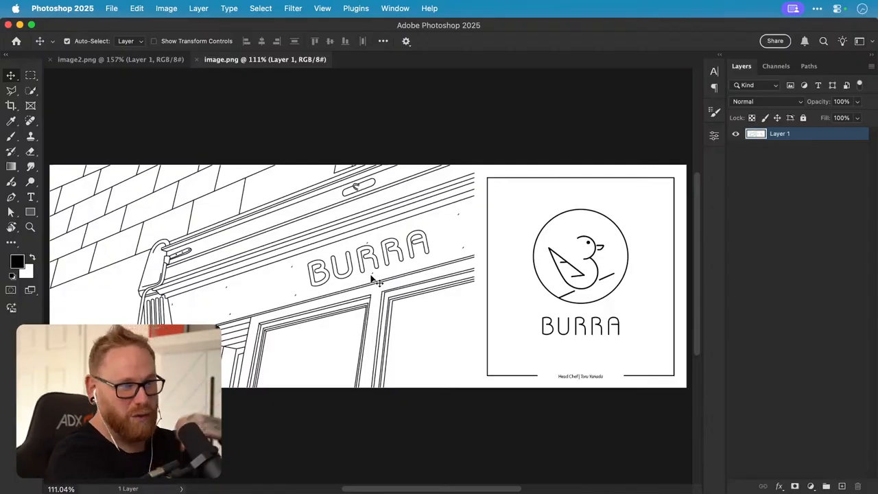
pyautogui.press('super+w')
pyautogui.press('super+w')
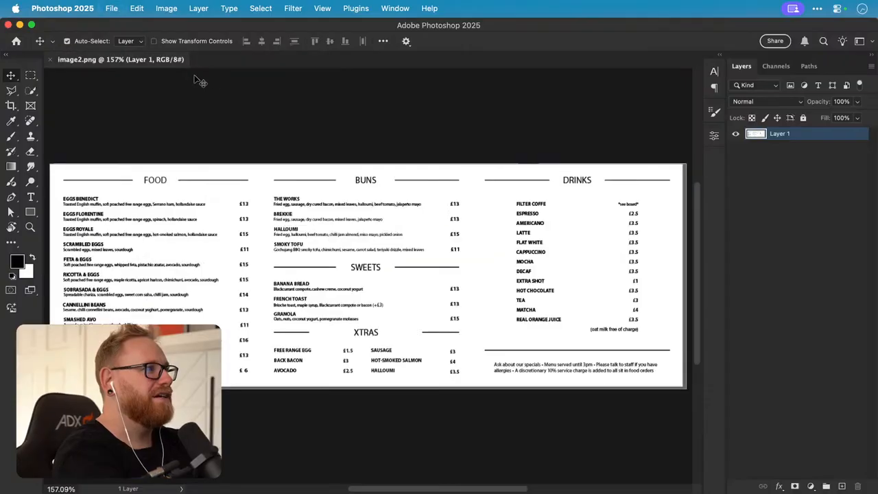
pyautogui.press('F11')
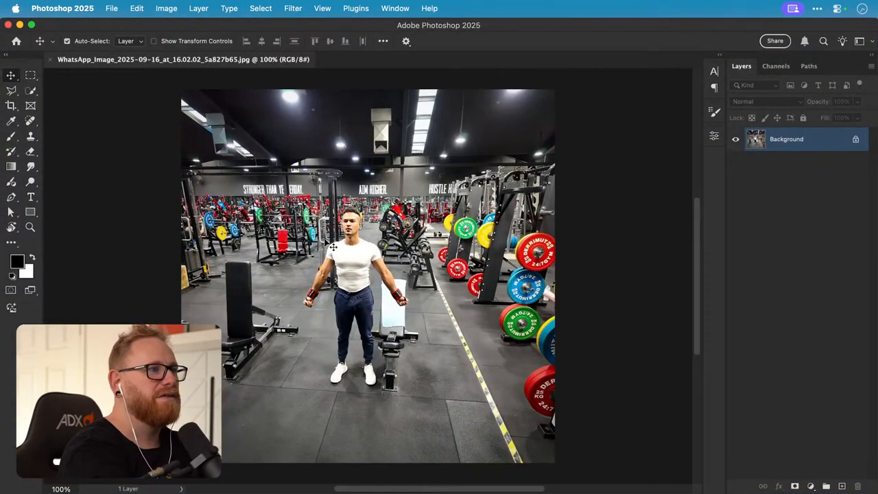
# - Select the man in the gym photo with the automatic Subject selection
pyautogui.click(252, 9)
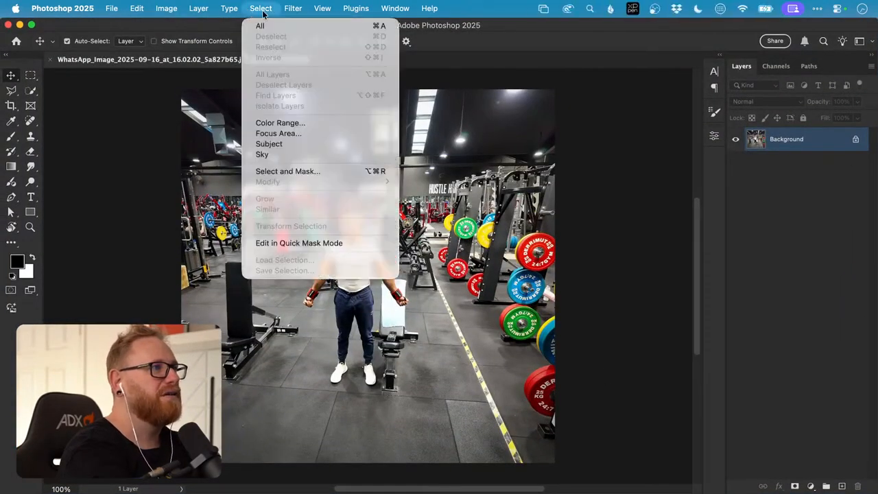
pyautogui.click(305, 144)
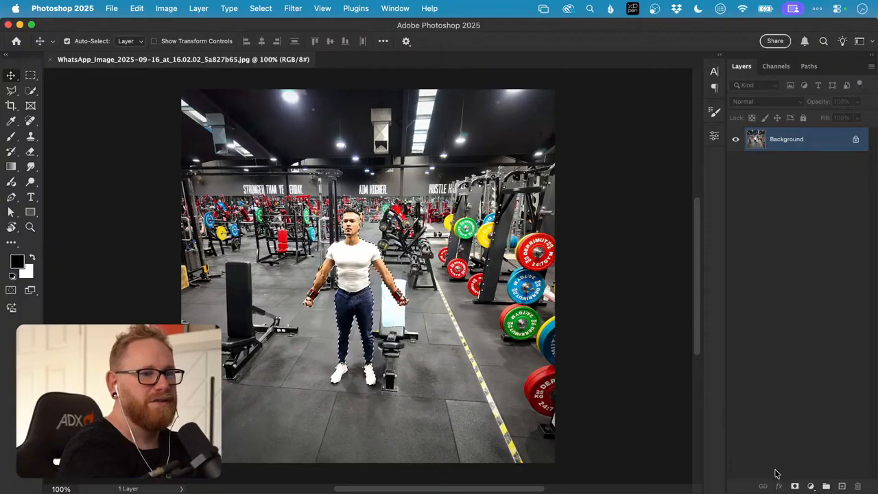
pyautogui.click(794, 485)
pyautogui.press('z')
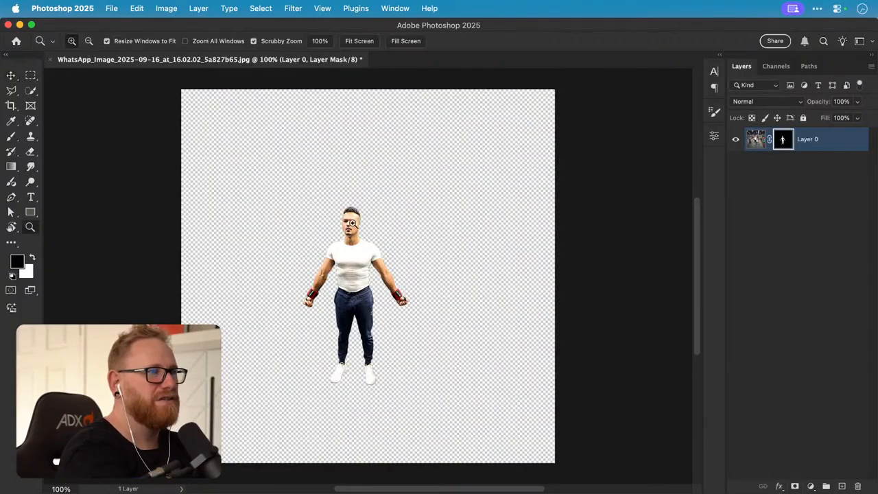
pyautogui.moveTo(351, 223); pyautogui.dragTo(448, 229)
pyautogui.press('super+z')
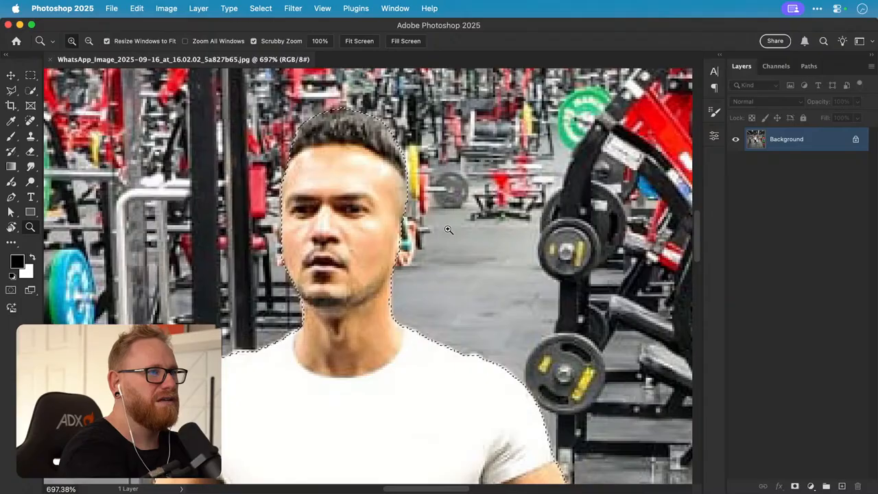
# - Add the man's ears to the selection with the Quick Selection tool at brush size 1
pyautogui.press('w')
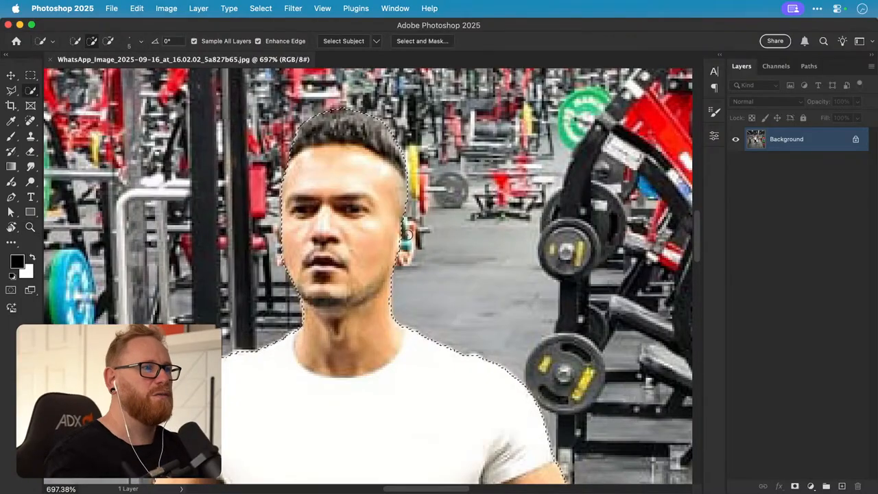
pyautogui.press('[')
pyautogui.press('[')
pyautogui.press('[')
pyautogui.press('[')
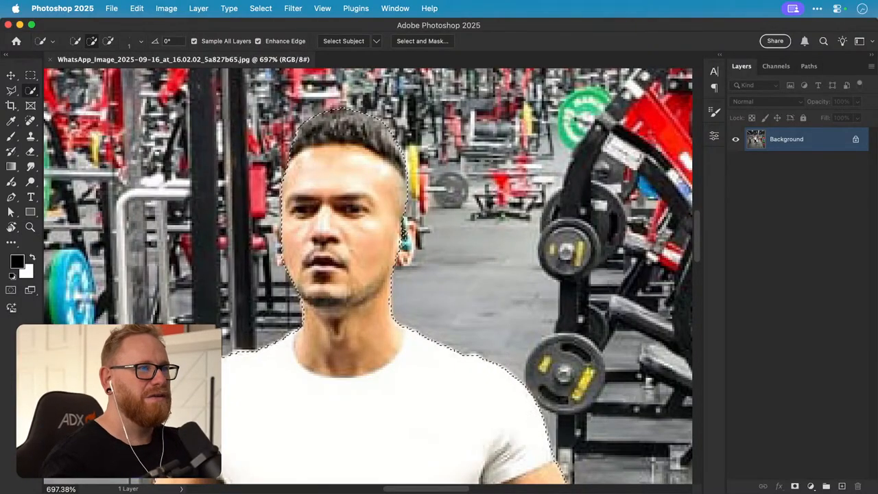
pyautogui.moveTo(405, 233)
pyautogui.mouseDown()
pyautogui.moveTo(407, 222)
pyautogui.moveTo(402, 258)
pyautogui.moveTo(406, 248)
pyautogui.mouseUp()
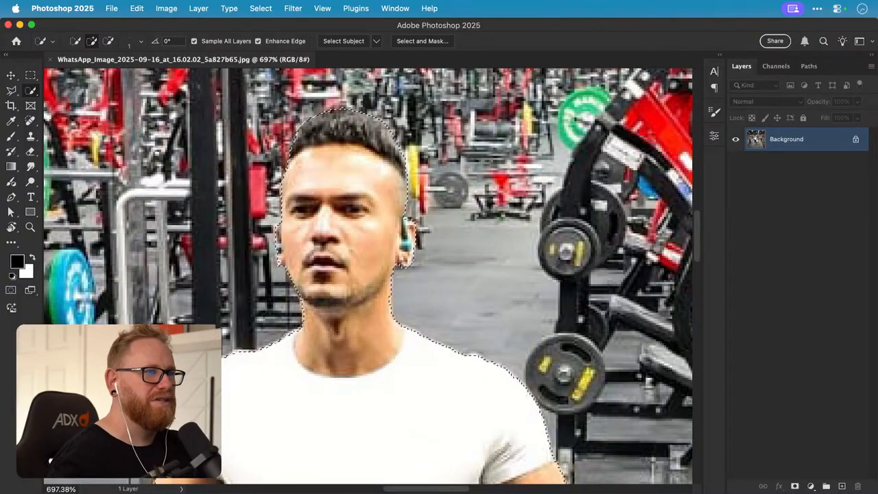
# - Examine the selection outline up close along the man's shirt, arms, legs, shoes and head
pyautogui.moveTo(357, 327); pyautogui.dragTo(355, 318)
pyautogui.scroll(-5, 356, 319)
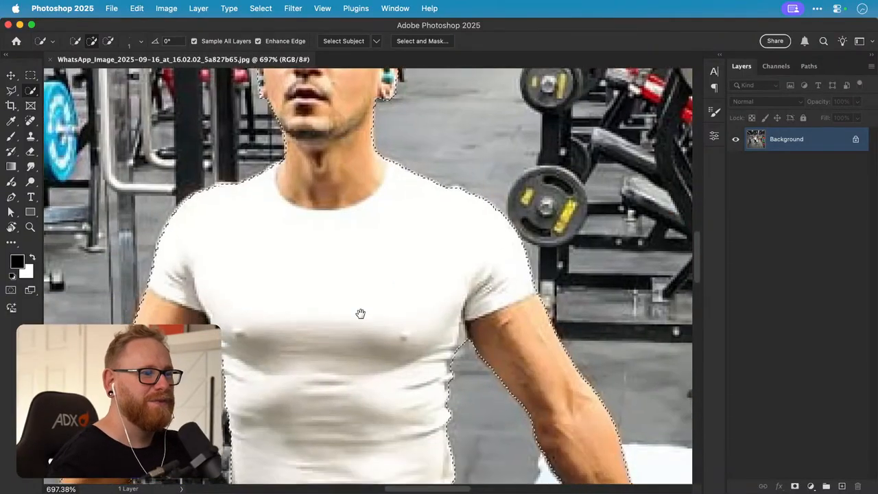
pyautogui.scroll(-8, 369, 374)
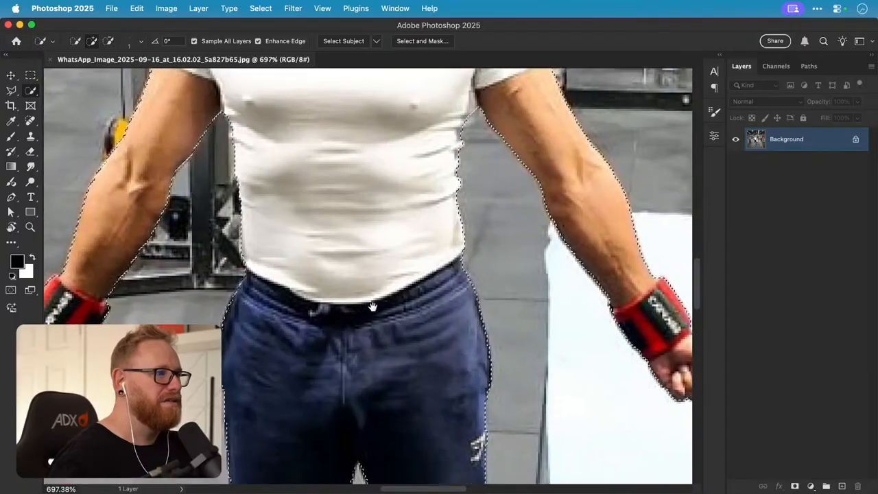
pyautogui.scroll(-5, 397, 327)
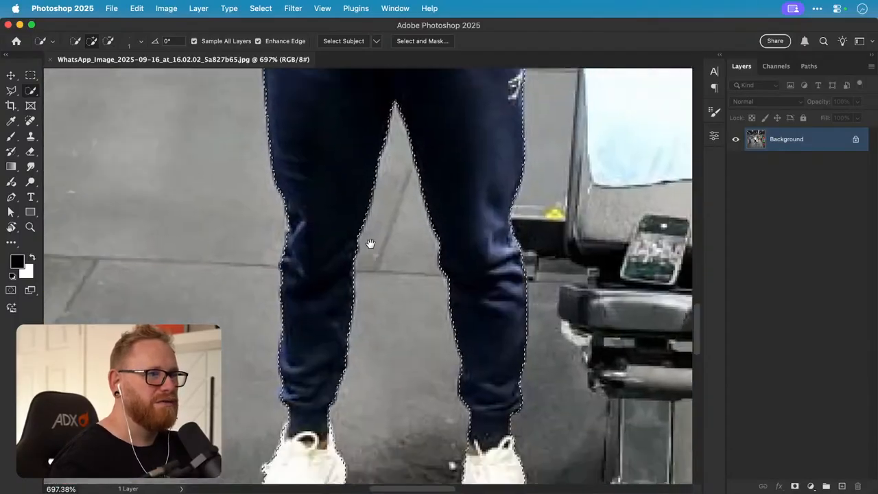
pyautogui.scroll(10, 387, 277)
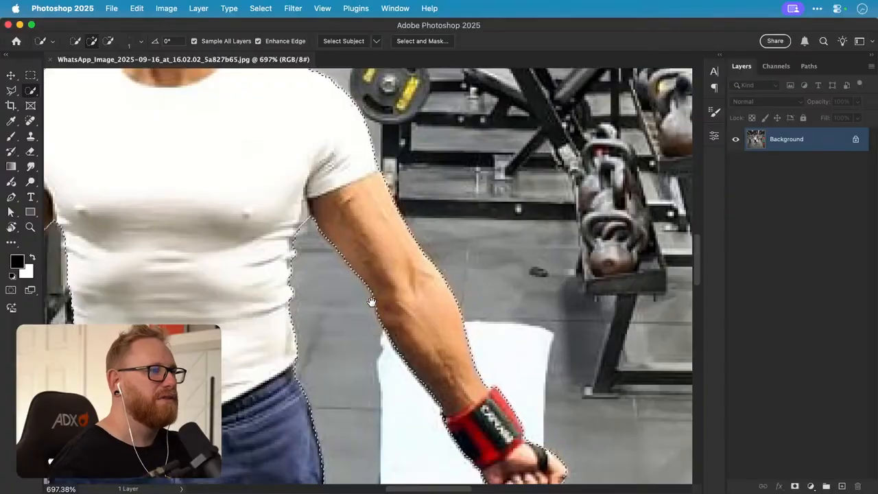
pyautogui.scroll(3, 313, 273)
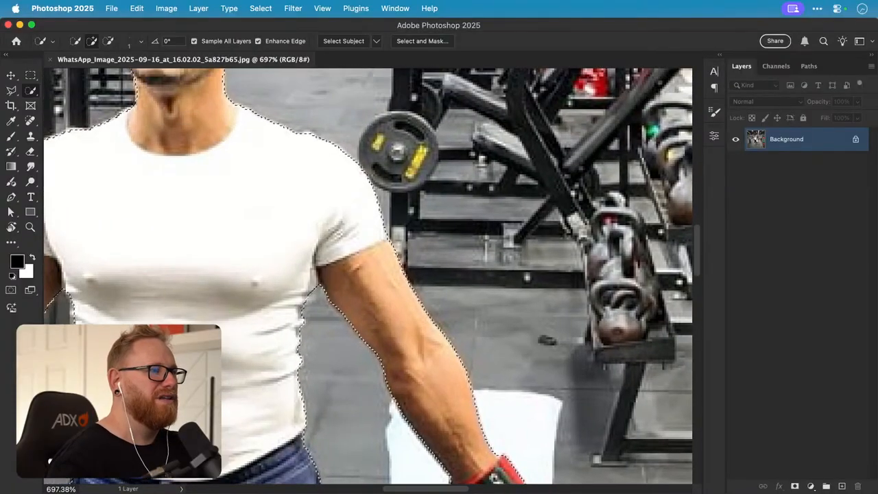
pyautogui.press('alt')
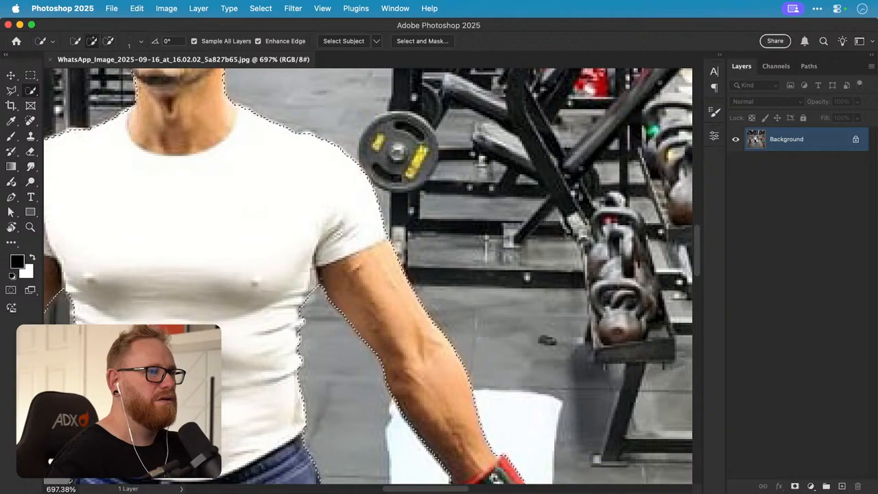
pyautogui.moveTo(321, 316); pyautogui.dragTo(345, 439)
pyautogui.moveTo(314, 256); pyautogui.dragTo(373, 318)
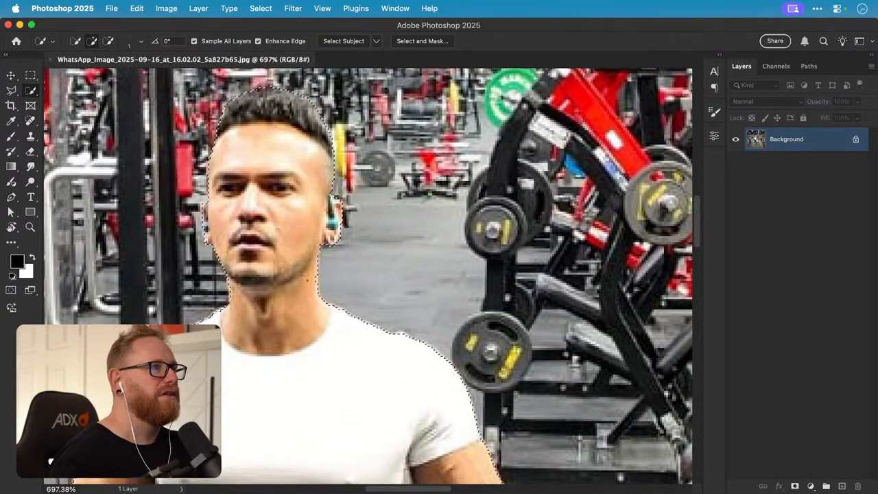
# - Mask out the gym background with the selection and crop the canvas tightly to the man
pyautogui.click(795, 486)
pyautogui.press('v')
pyautogui.press('super+0')
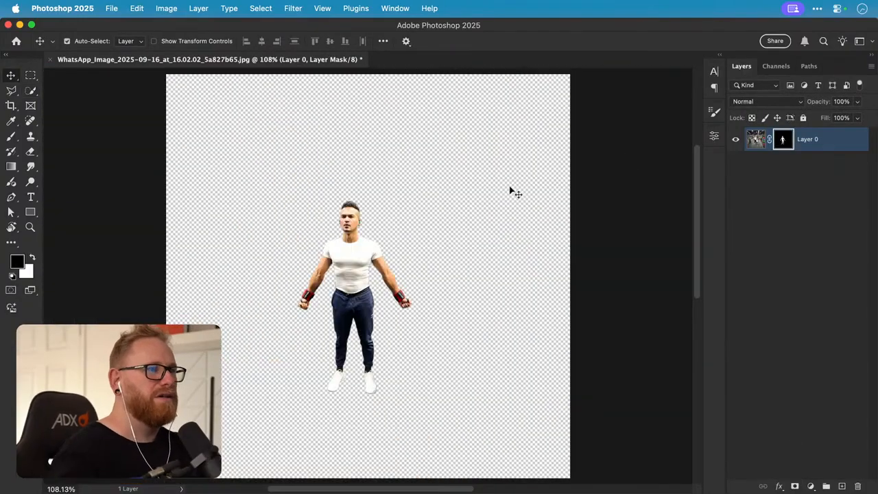
pyautogui.keyDown('super'); pyautogui.click(787, 141); pyautogui.keyUp('super')
pyautogui.click(166, 8)
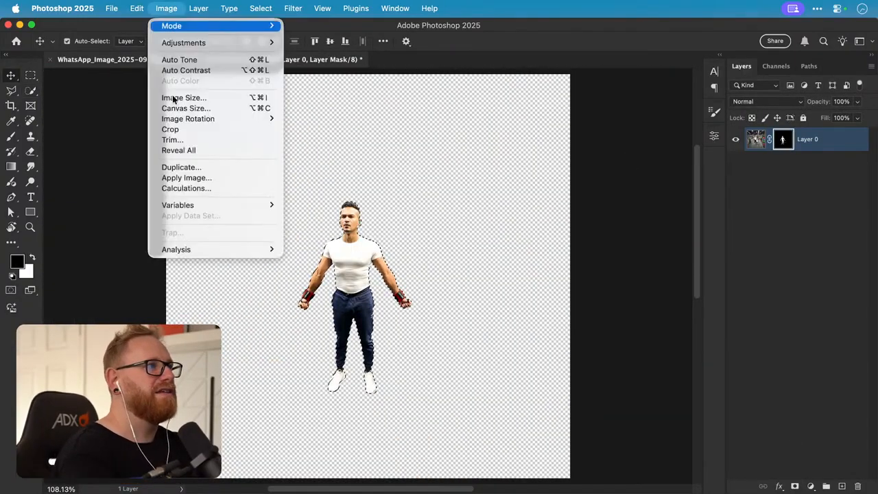
pyautogui.click(172, 130)
# - Export the masked cutout as a PNG to the Desktop, keeping the suggested file name
pyautogui.click(111, 8)
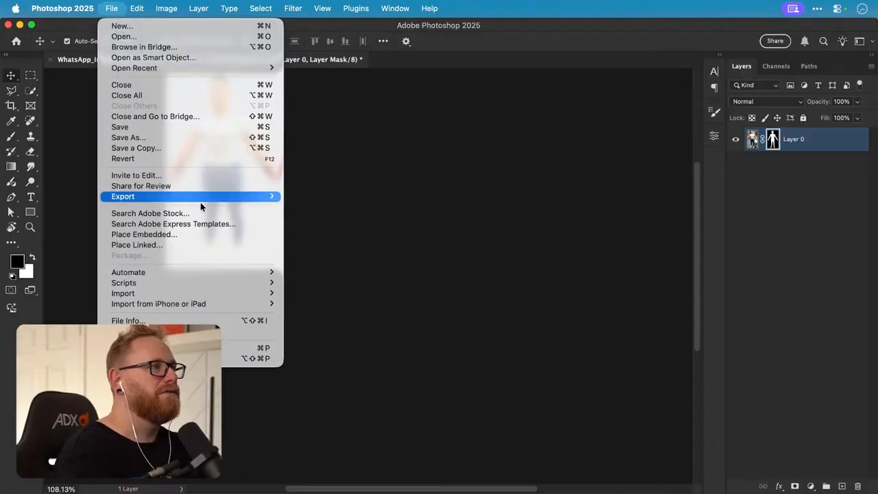
pyautogui.moveTo(261, 197)
pyautogui.click(313, 197)
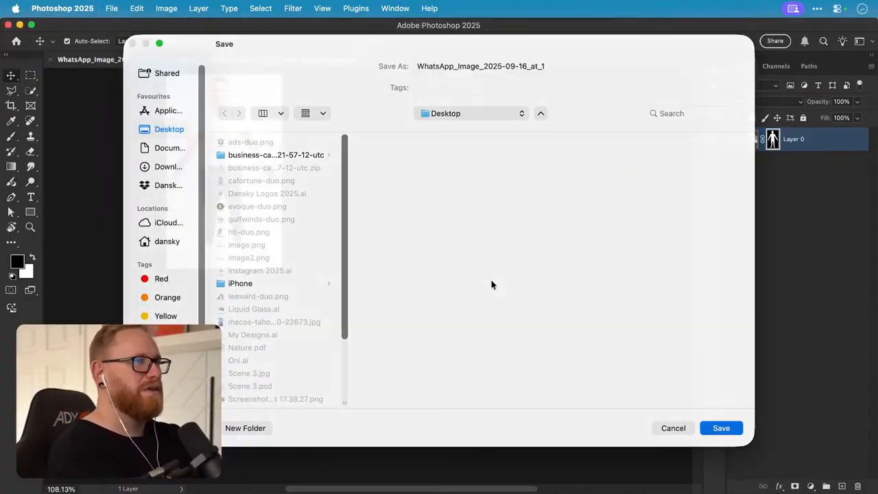
pyautogui.press('Return')
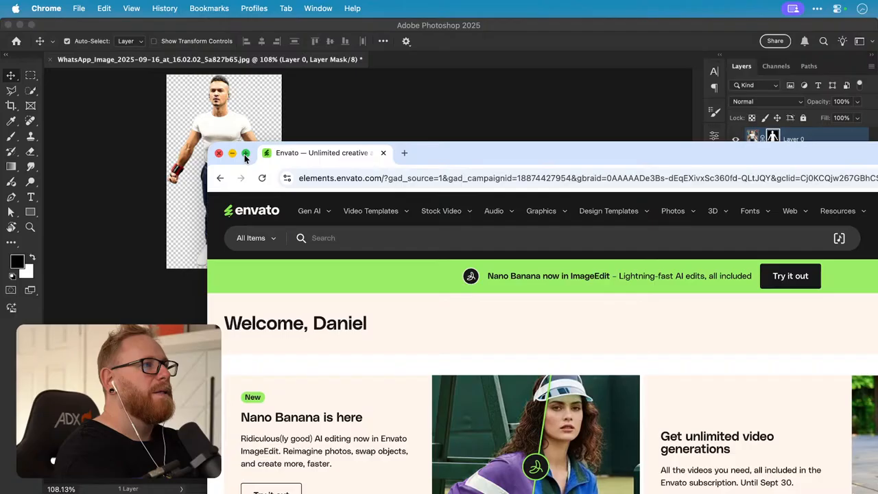
# - Switch to Chrome, open Envato's ImageEdit tool and upload the exported WhatsApp cutout PNG from the Desktop
pyautogui.click(245, 152)
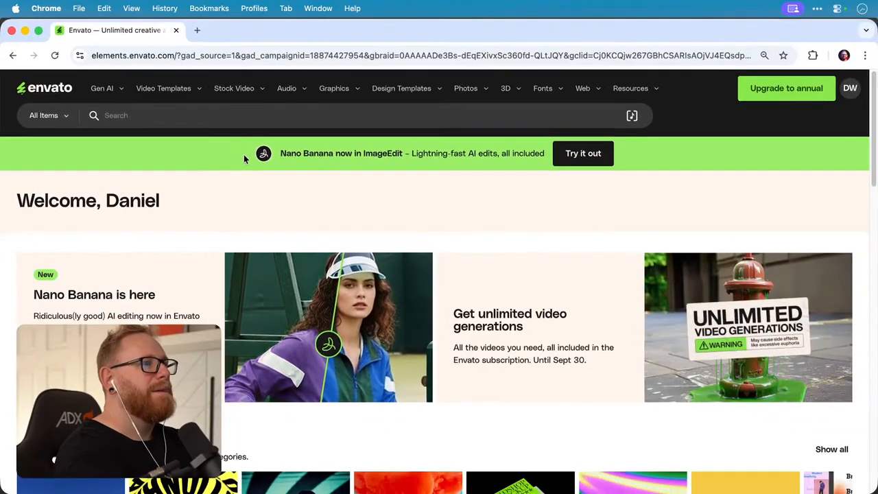
pyautogui.moveTo(106, 94)
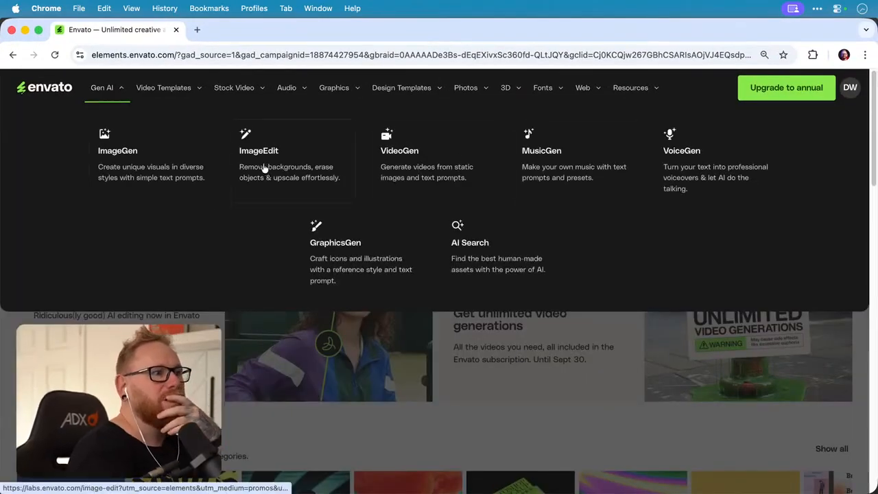
pyautogui.click(296, 165)
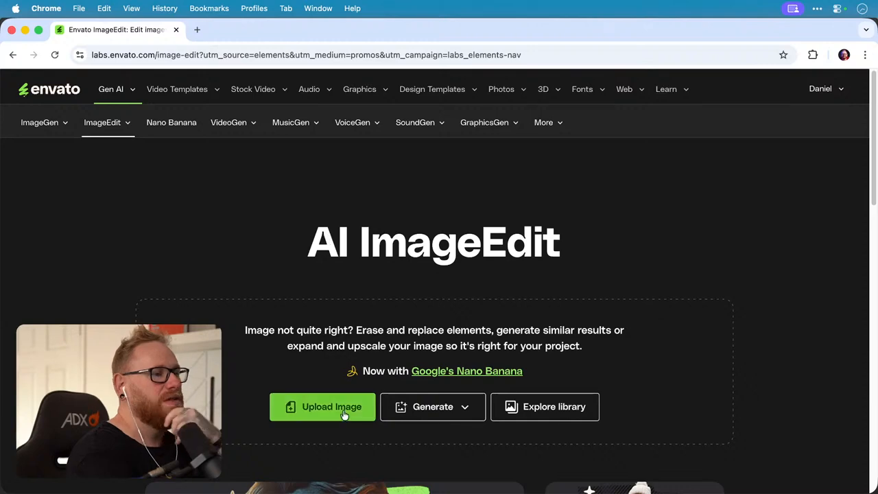
pyautogui.click(345, 415)
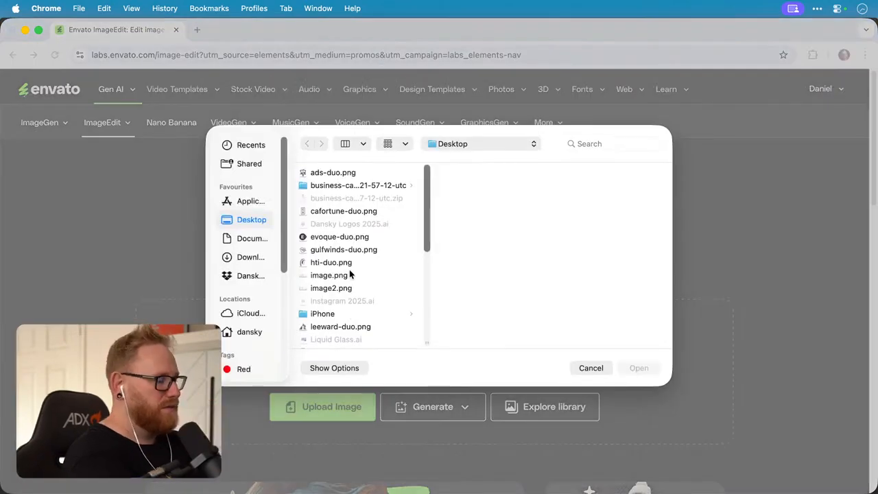
pyautogui.scroll(-6, 350, 275)
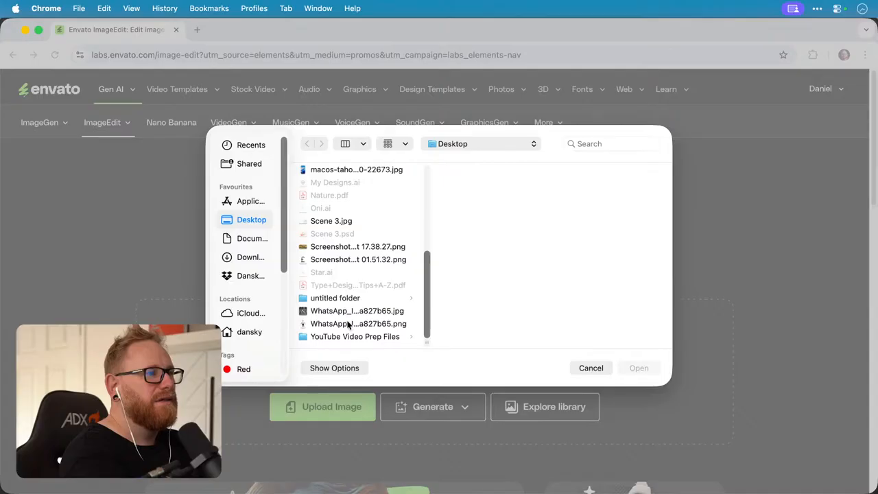
pyautogui.click(347, 321)
pyautogui.click(637, 368)
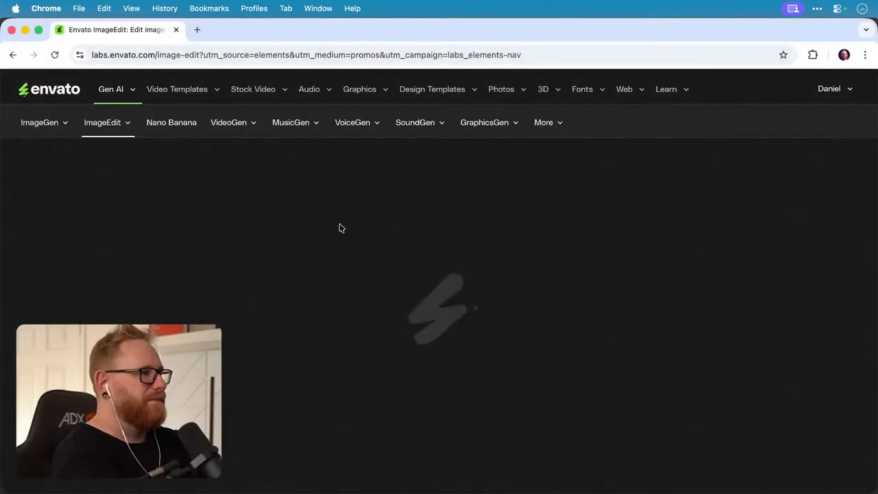
# - Upscale the uploaded cutout by 4x and download the kept result
pyautogui.click(56, 246)
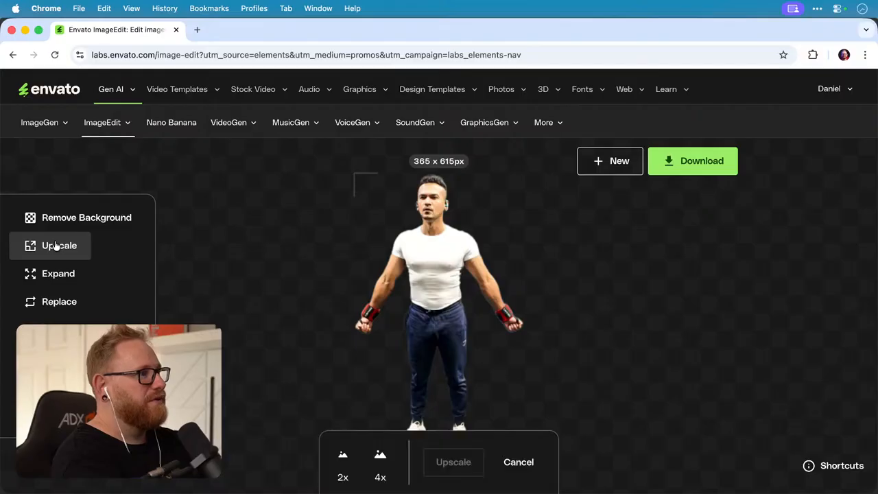
pyautogui.click(380, 458)
pyautogui.click(454, 461)
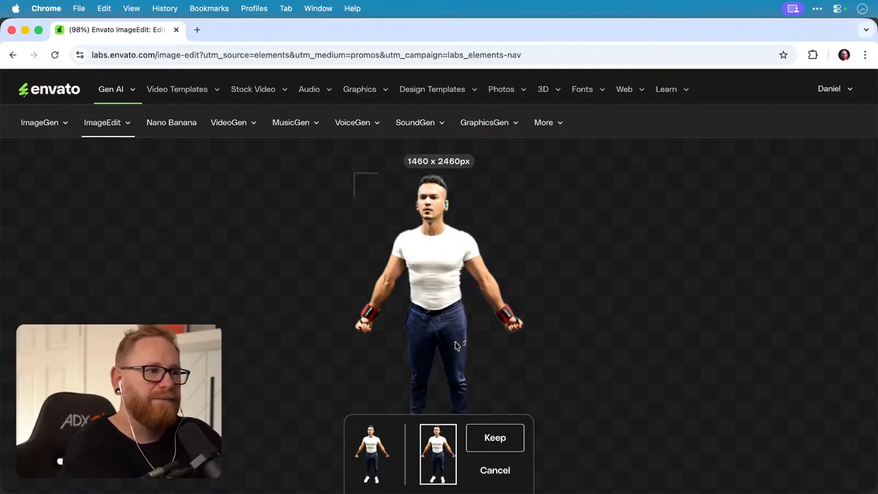
pyautogui.click(496, 438)
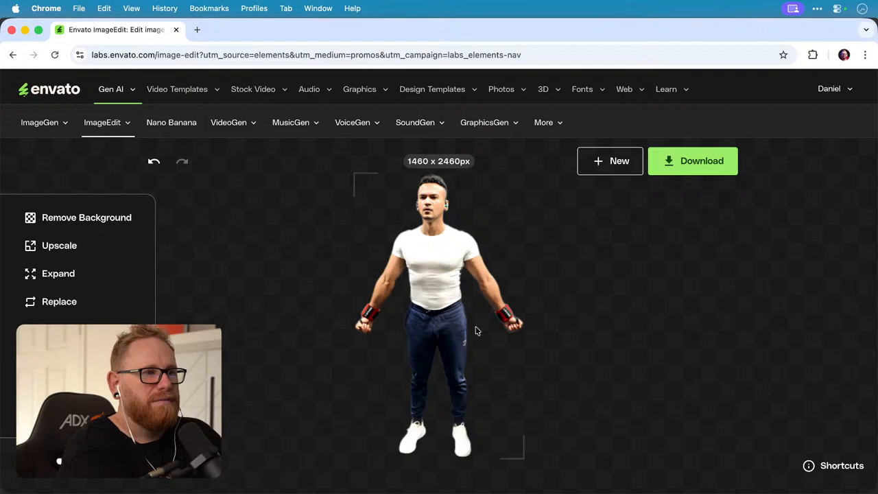
pyautogui.click(714, 171)
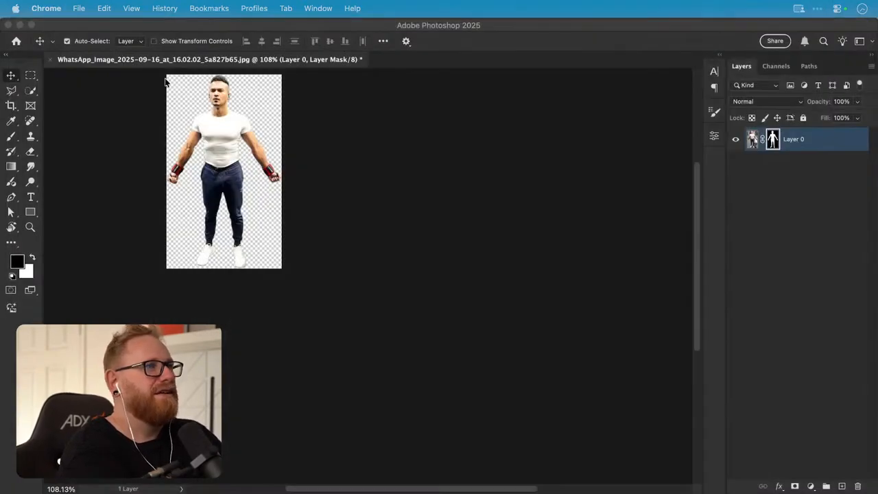
# - Return to Photoshop and close the WhatsApp cutout document without saving its changes
pyautogui.press('F11')
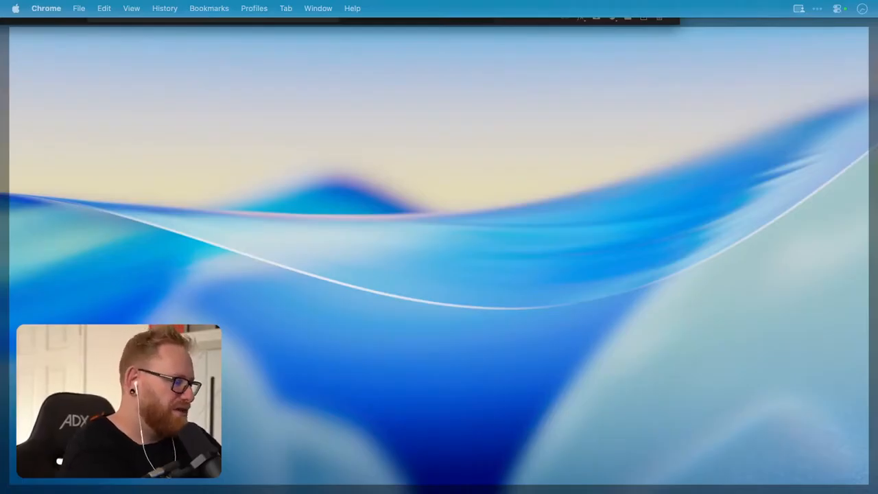
pyautogui.press('F11')
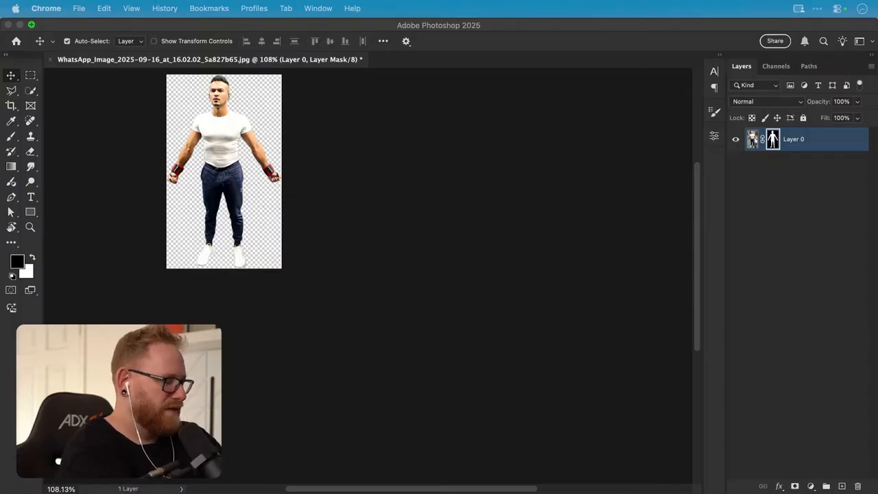
pyautogui.click(422, 217)
pyautogui.press('super+w')
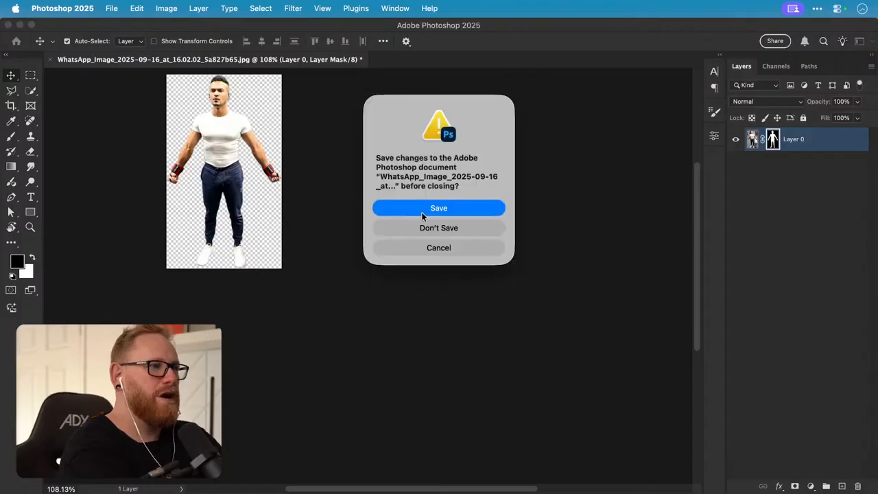
pyautogui.click(442, 229)
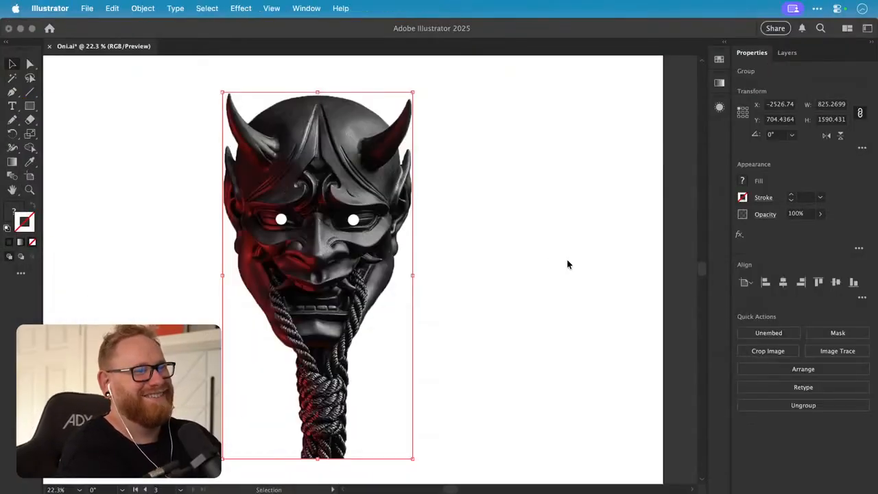
# - In Illustrator's Oni.ai, select the horned mask image group and set its opacity to 20%
pyautogui.click(537, 266)
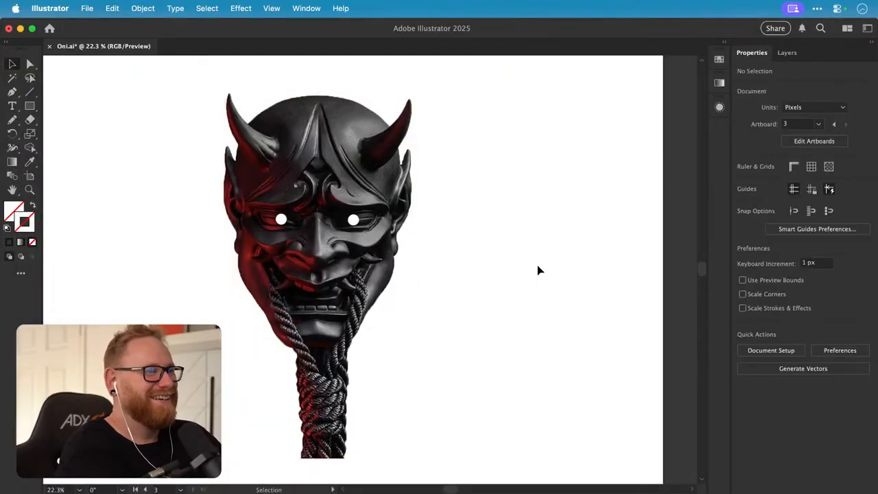
pyautogui.click(373, 254)
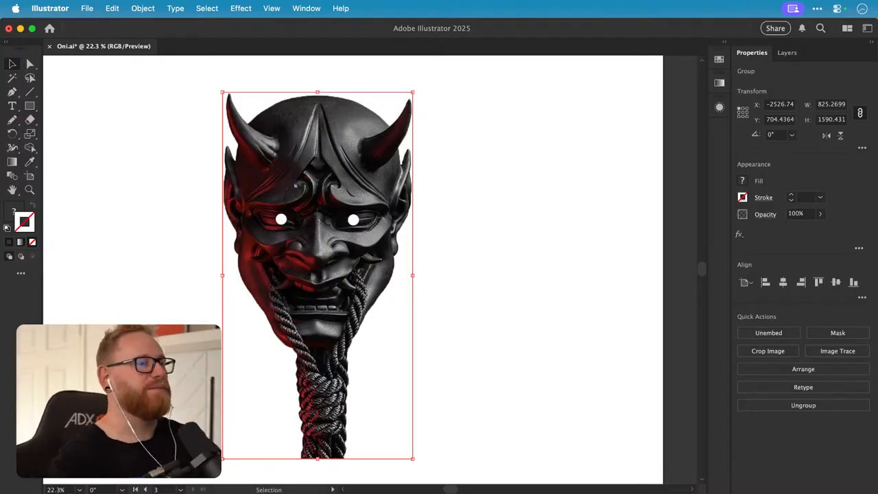
pyautogui.click(542, 220)
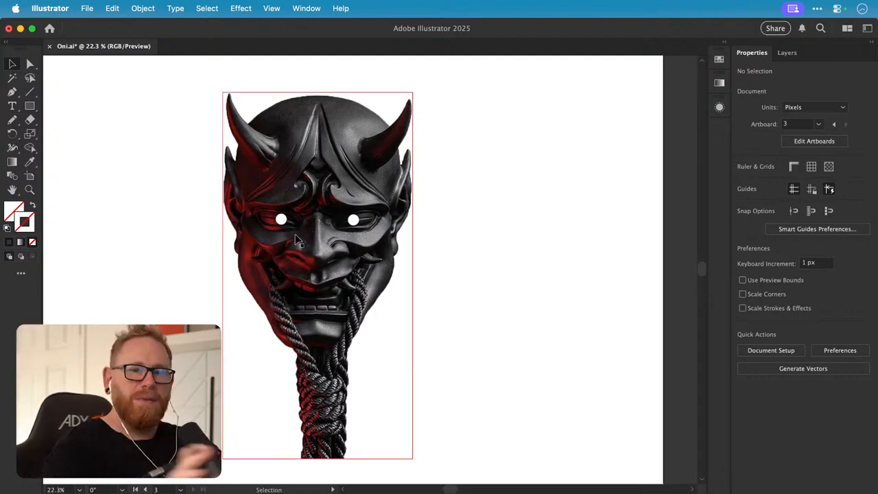
pyautogui.click(310, 247)
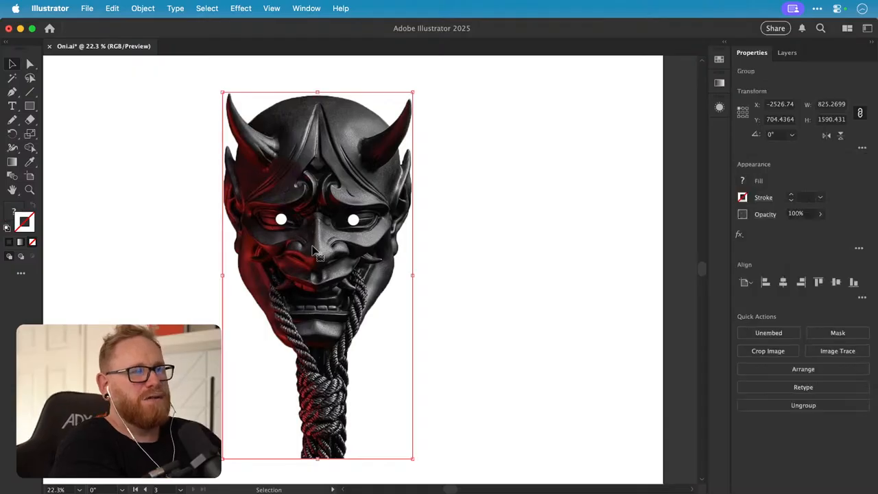
pyautogui.click(808, 214)
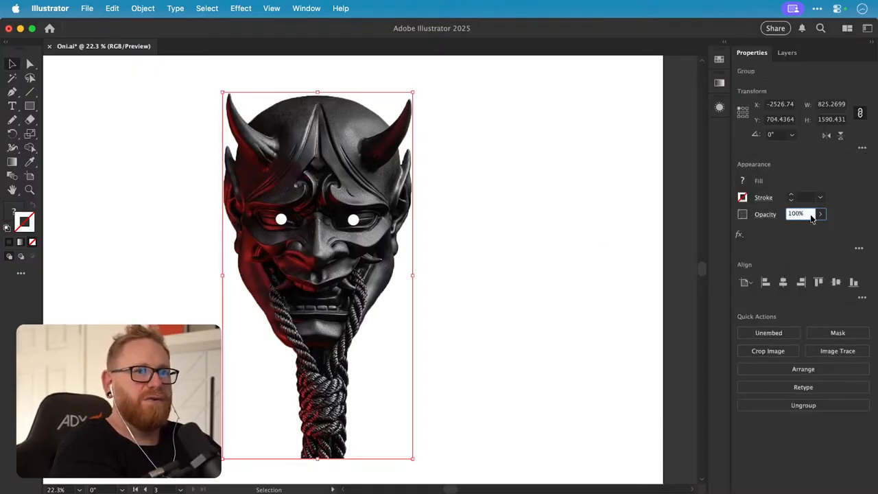
pyautogui.write('20')
pyautogui.press('Return')
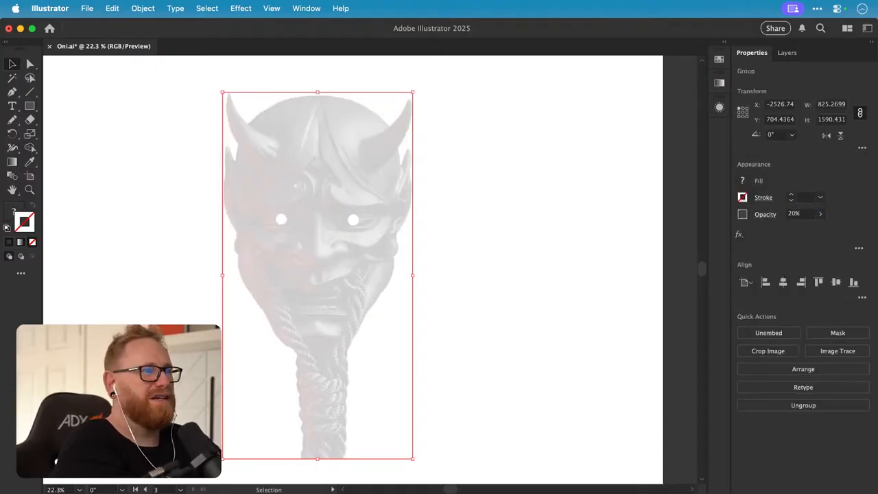
# - Lock the faded mask group so it serves as a tracing template
pyautogui.rightClick(287, 266)
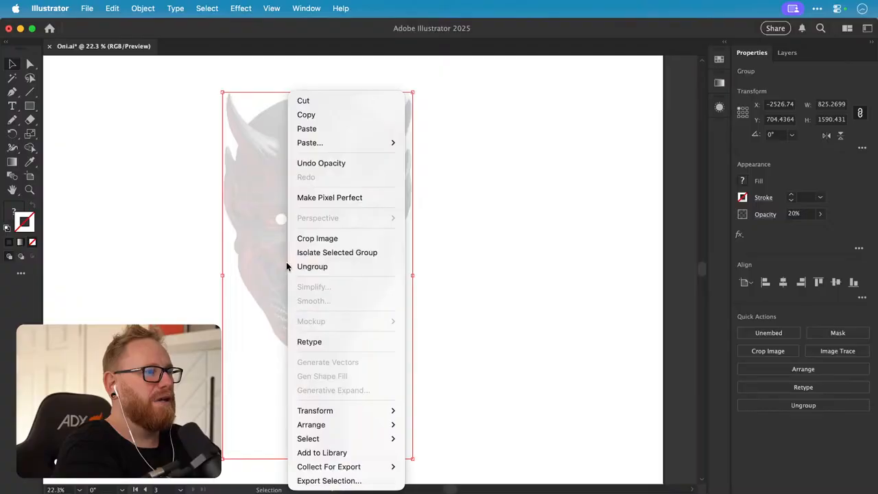
pyautogui.press('Escape')
pyautogui.click(143, 9)
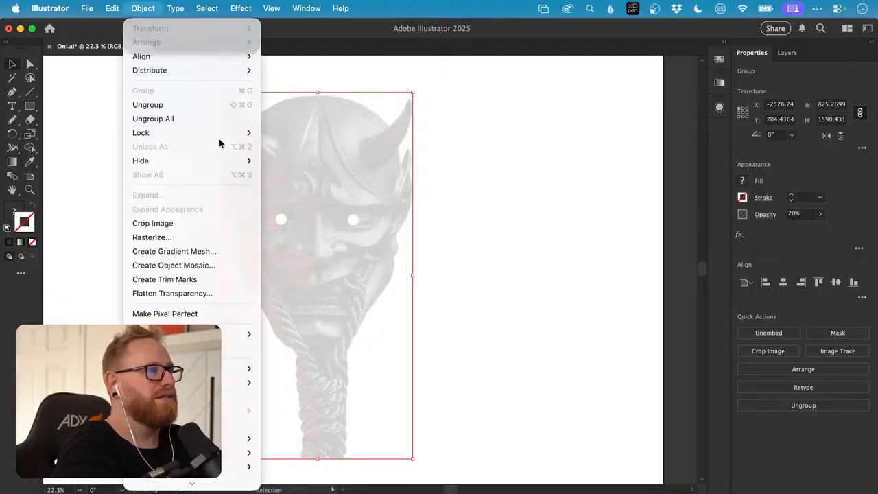
pyautogui.moveTo(144, 131)
pyautogui.click(271, 132)
# - Activate the Pencil tool and check its options, accepting the existing fidelity, path-closing and path-editing settings
pyautogui.press('z')
pyautogui.moveTo(313, 239); pyautogui.dragTo(353, 235)
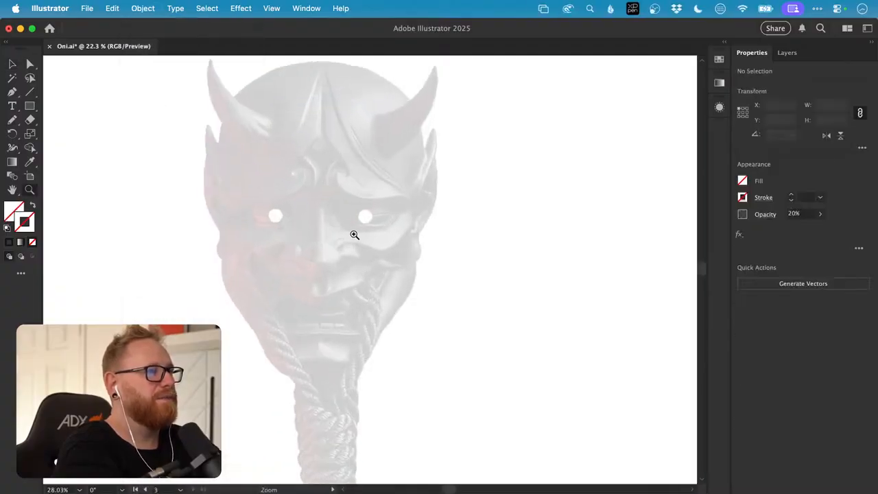
pyautogui.click(12, 122)
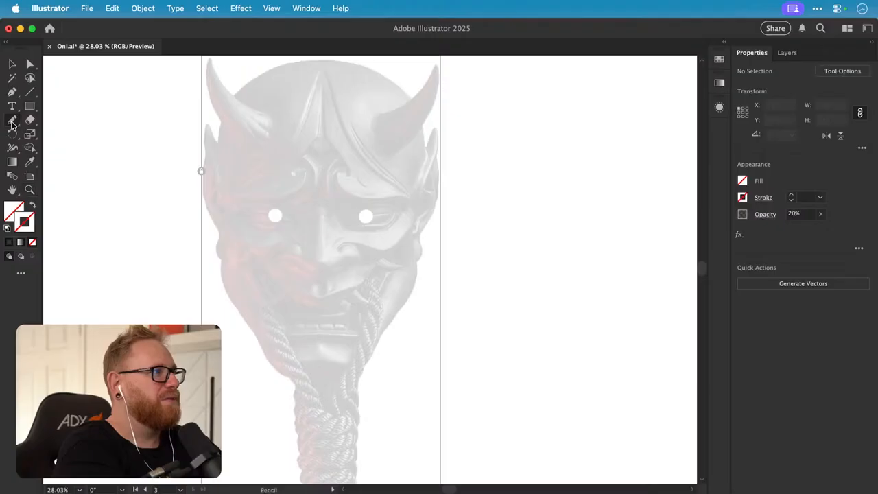
pyautogui.doubleClick(12, 122)
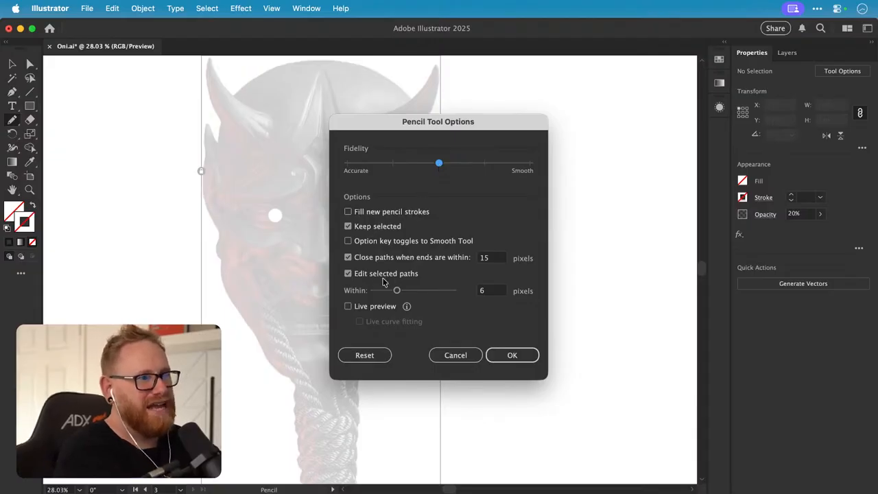
pyautogui.click(511, 355)
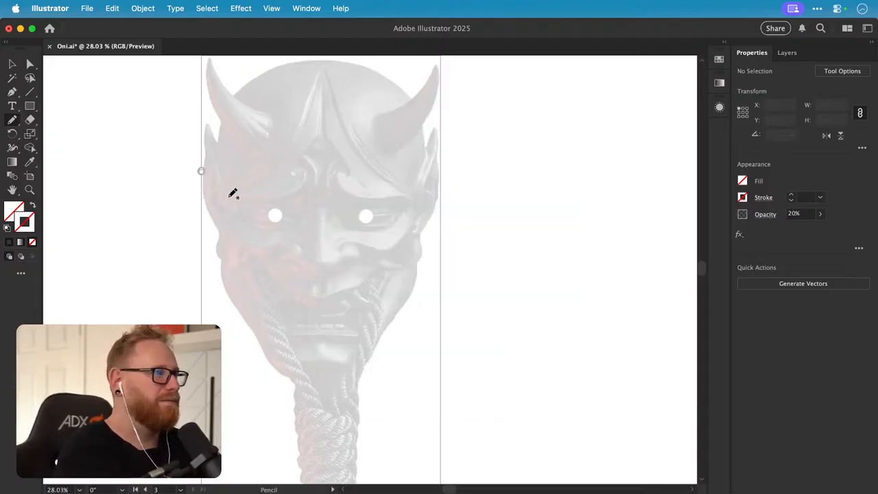
# - Set the drawing colours to no fill with a black 1 pt stroke and ready the Pencil at the mask's left ear
pyautogui.press('z')
pyautogui.moveTo(202, 177); pyautogui.dragTo(301, 189)
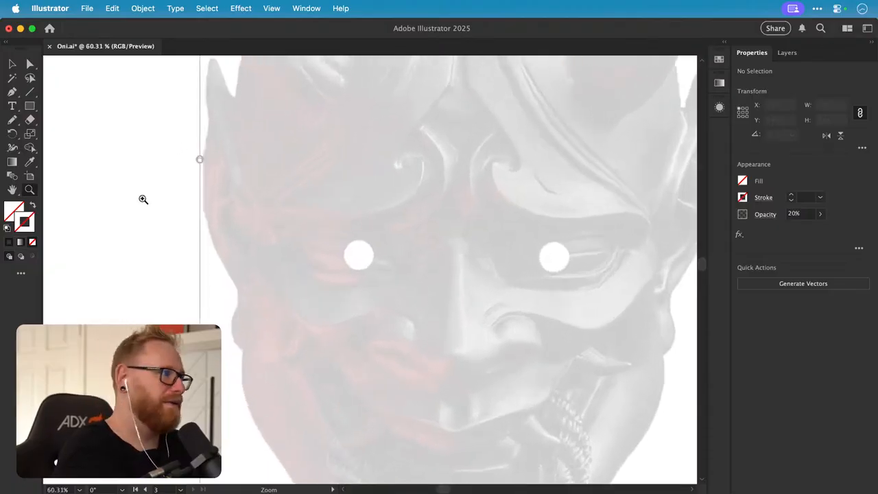
pyautogui.press('d')
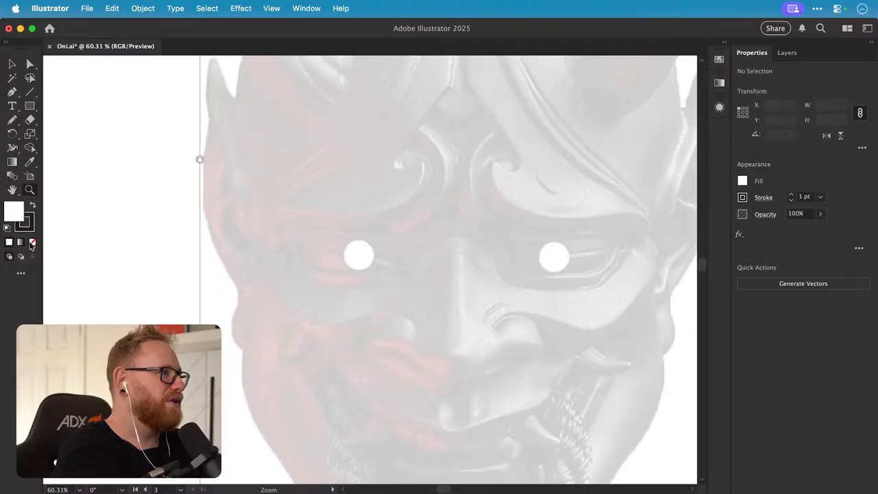
pyautogui.click(32, 242)
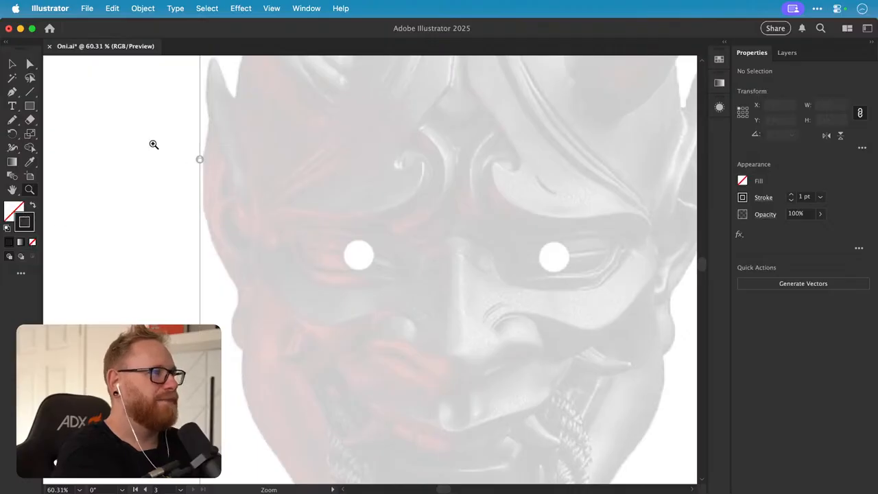
pyautogui.press('b')
pyautogui.press('n')
pyautogui.press('space')
pyautogui.moveTo(213, 163); pyautogui.dragTo(198, 181)
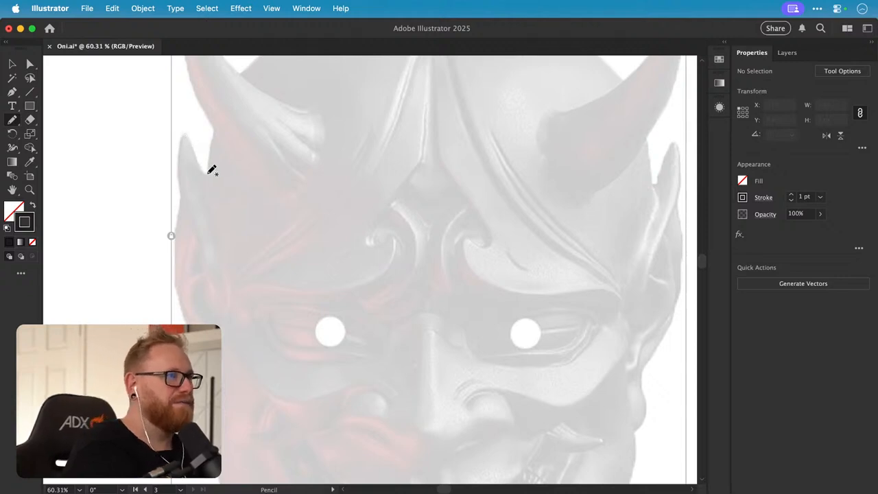
# - Trace the left ear's outer edge, about 66 by 468 px, and the face side down to the jaw, about 118 by 556 px
pyautogui.moveTo(204, 172)
pyautogui.mouseDown()
pyautogui.moveTo(182, 134)
pyautogui.moveTo(179, 343)
pyautogui.mouseUp()
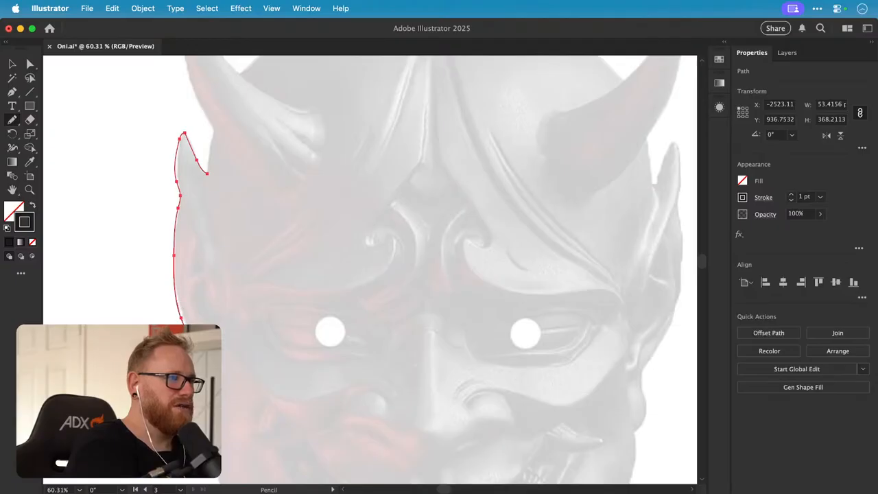
pyautogui.moveTo(193, 364); pyautogui.dragTo(214, 426)
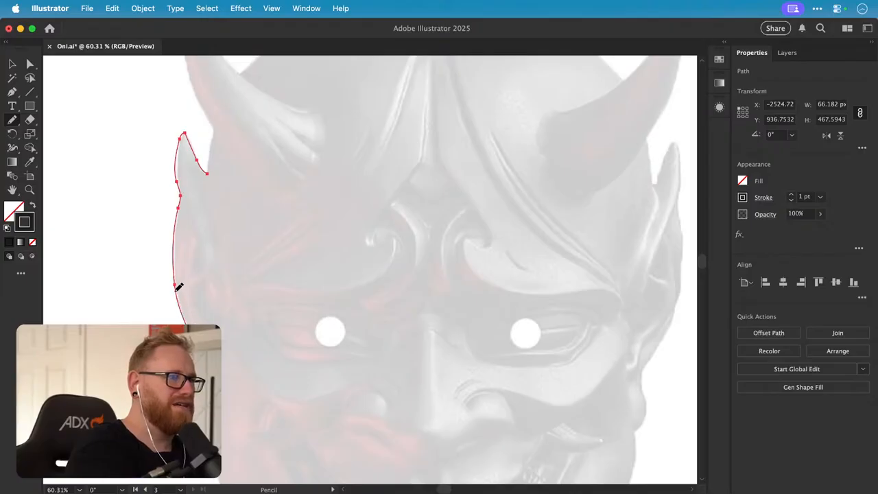
pyautogui.scroll(-5, 267, 261)
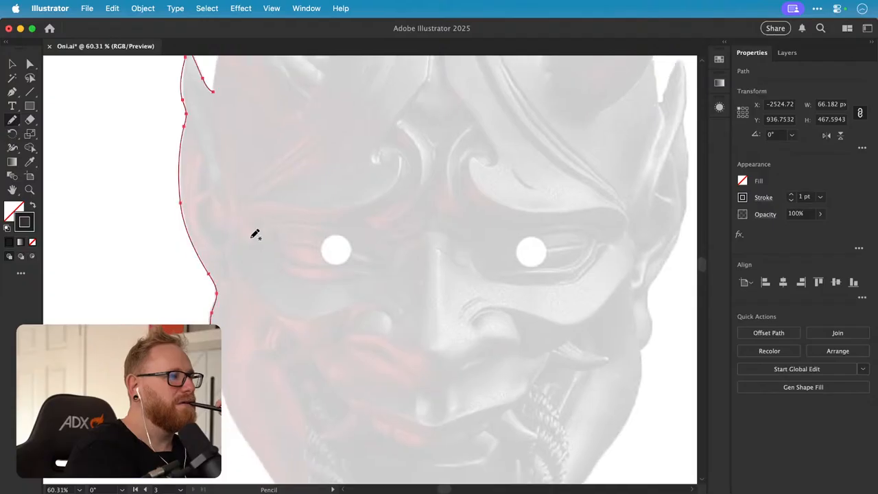
pyautogui.moveTo(194, 114)
pyautogui.mouseDown()
pyautogui.moveTo(220, 180)
pyautogui.moveTo(233, 263)
pyautogui.moveTo(223, 388)
pyautogui.moveTo(266, 463)
pyautogui.mouseUp()
pyautogui.scroll(-5, 289, 330)
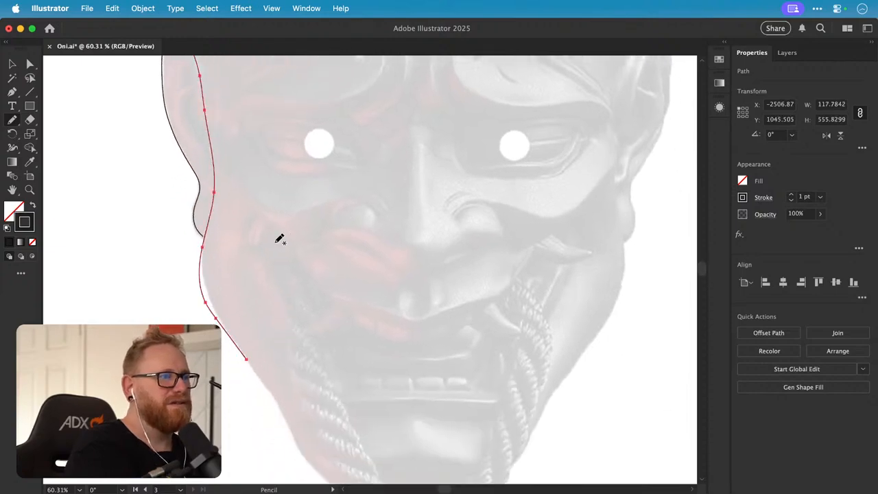
# - Try a Pencil curve about 195 px wide from the left cheek to the upper lip, and remove it
pyautogui.moveTo(294, 245)
pyautogui.mouseDown()
pyautogui.moveTo(329, 292)
pyautogui.moveTo(414, 317)
pyautogui.mouseUp()
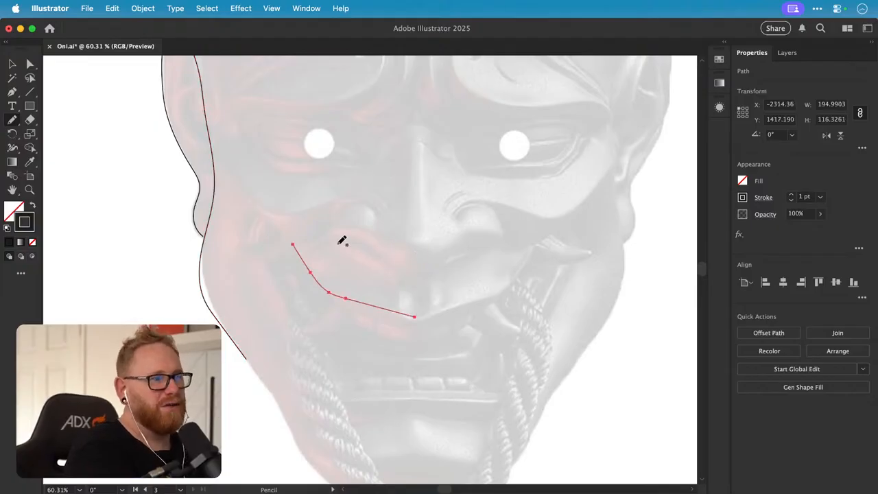
pyautogui.press('v')
pyautogui.press('super+minus')
pyautogui.press('super+minus')
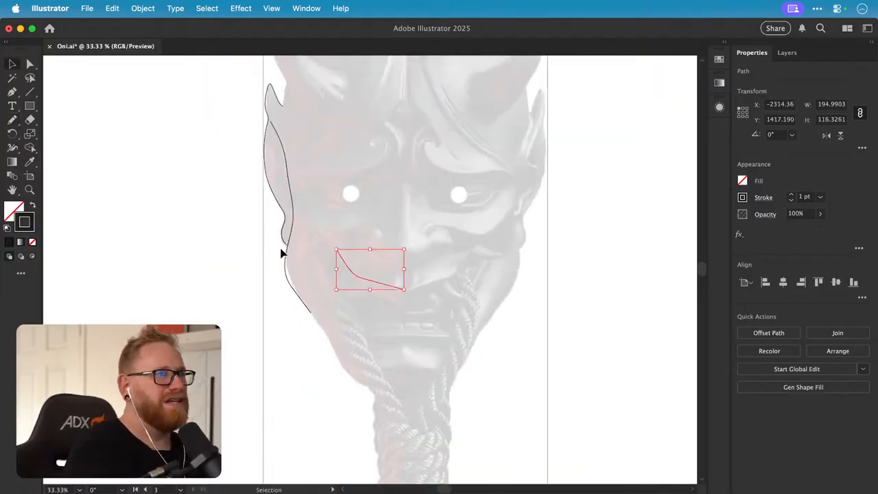
pyautogui.scroll(3, 291, 247)
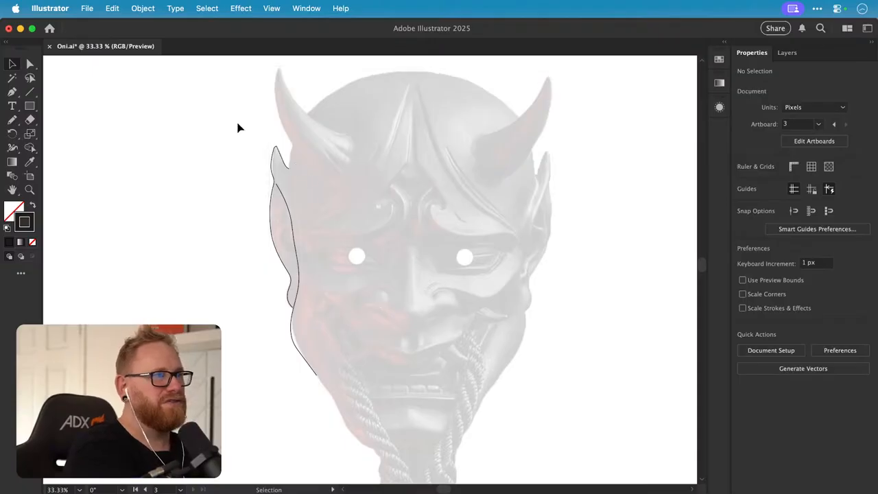
# - Select the traced ear and jaw paths and turn them into a Mirror repeat
pyautogui.moveTo(237, 122); pyautogui.dragTo(349, 419)
pyautogui.click(143, 8)
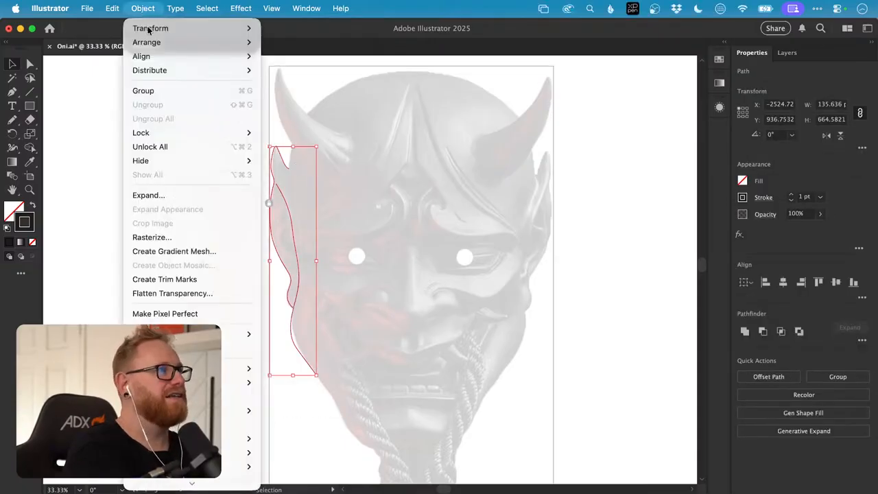
pyautogui.moveTo(228, 447)
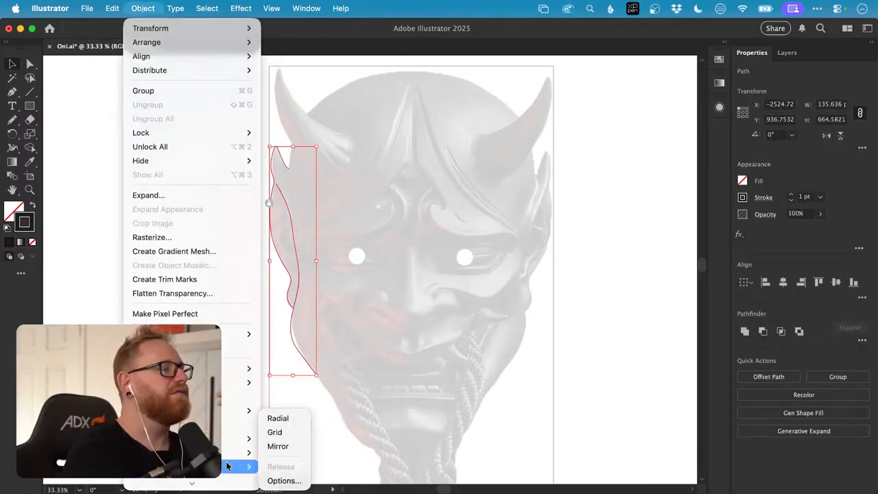
pyautogui.click(292, 446)
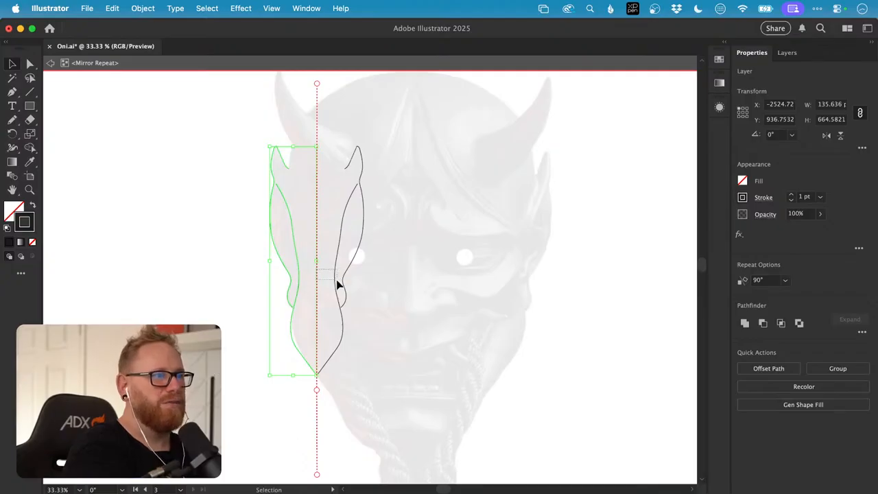
# - Move the mirror axis to the mask's vertical centre line so the reflected paths follow the right ear and jaw
pyautogui.click(317, 396)
pyautogui.moveTo(317, 394); pyautogui.dragTo(409, 393)
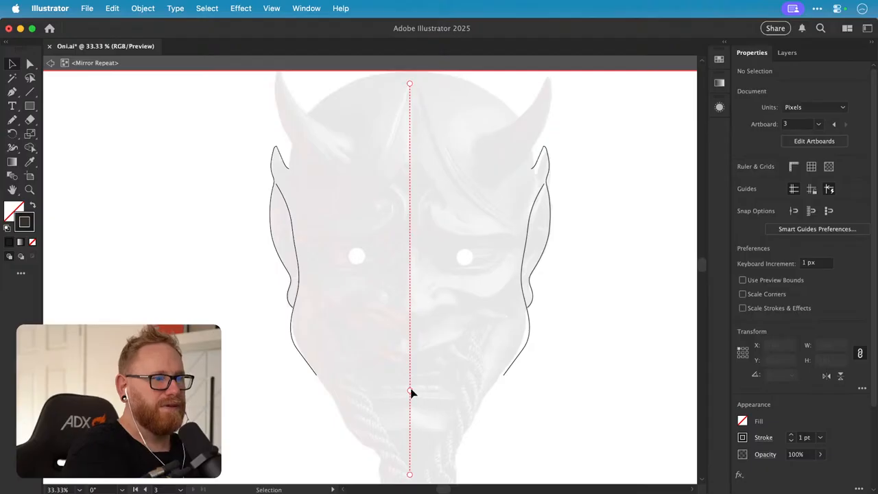
pyautogui.moveTo(409, 393); pyautogui.dragTo(411, 392)
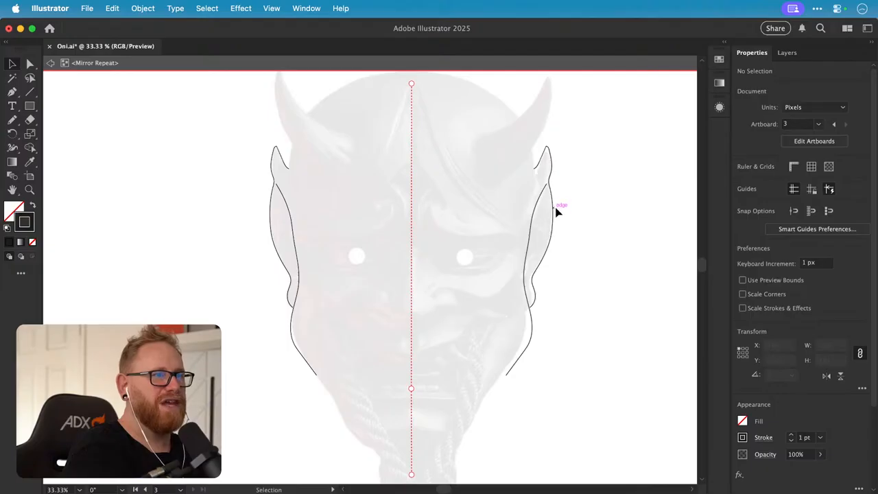
# - Inside the Mirror repeat, draw a closed Pencil outline about 214 by 98 px around the left eye
pyautogui.press('n')
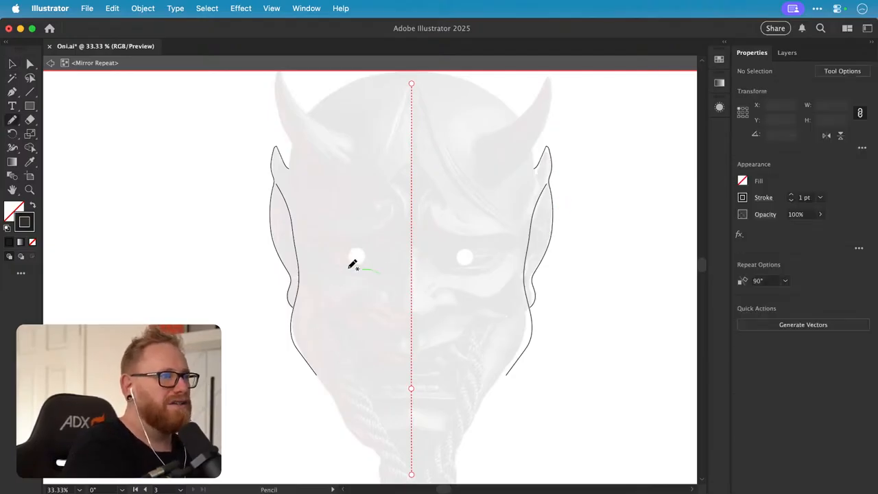
pyautogui.moveTo(317, 241); pyautogui.dragTo(317, 241)
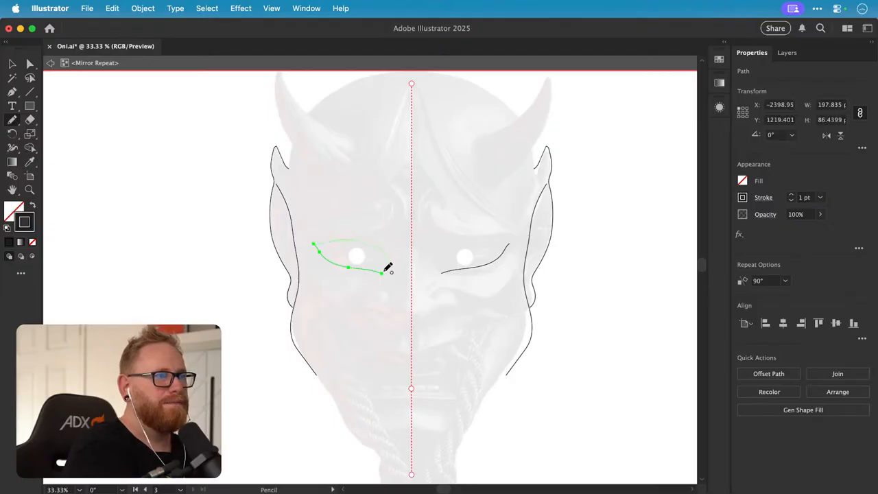
pyautogui.moveTo(388, 267); pyautogui.dragTo(387, 269)
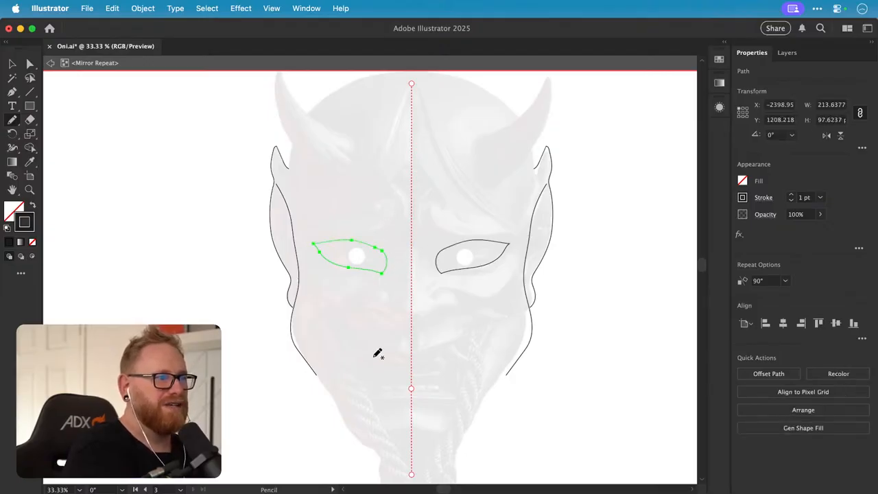
# - Try two angled Pencil strokes on the left cheek, the first about 145 by 96 px, and undo each one
pyautogui.press('v')
pyautogui.press('super+equal')
pyautogui.press('n')
pyautogui.press('super+equal')
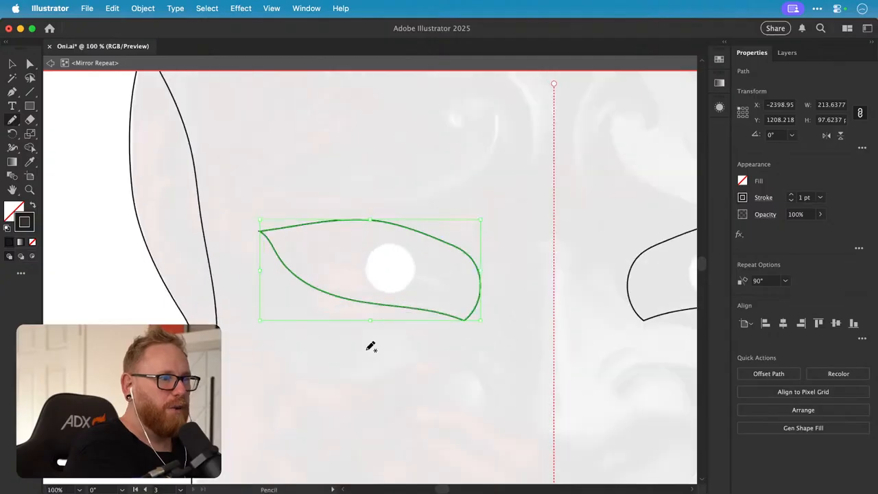
pyautogui.scroll(-5, 368, 347)
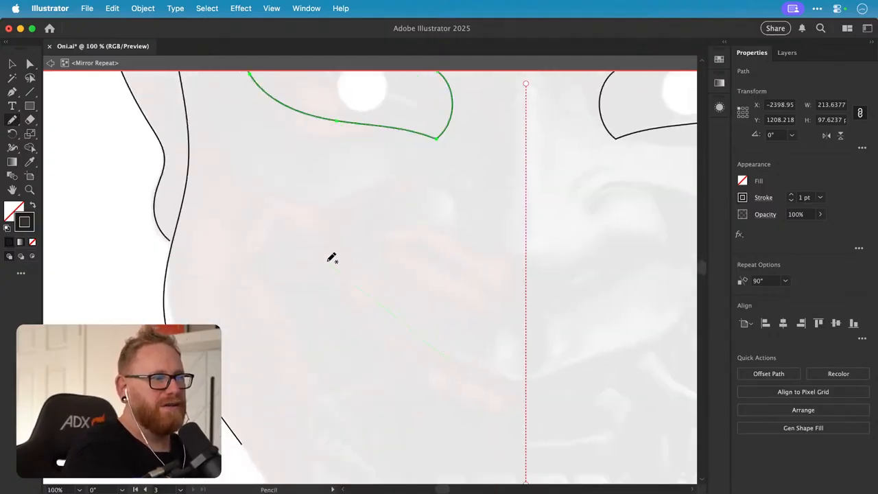
pyautogui.moveTo(461, 276); pyautogui.dragTo(476, 281)
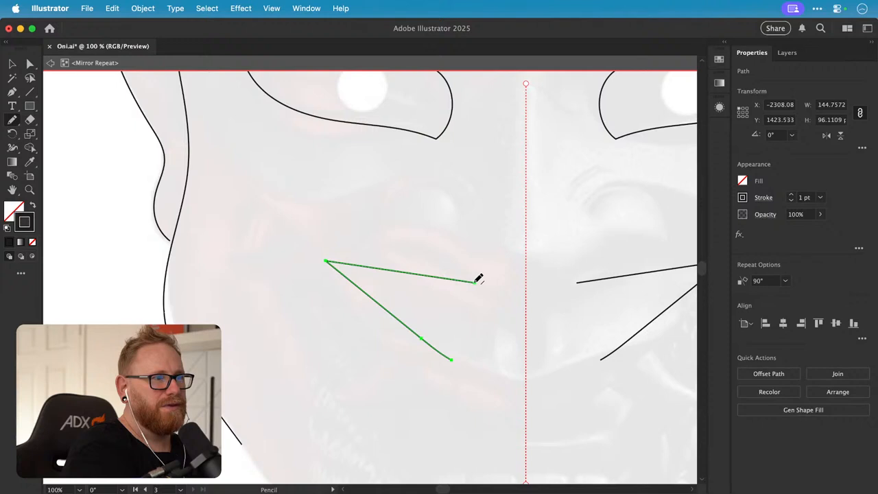
pyautogui.press('super+z')
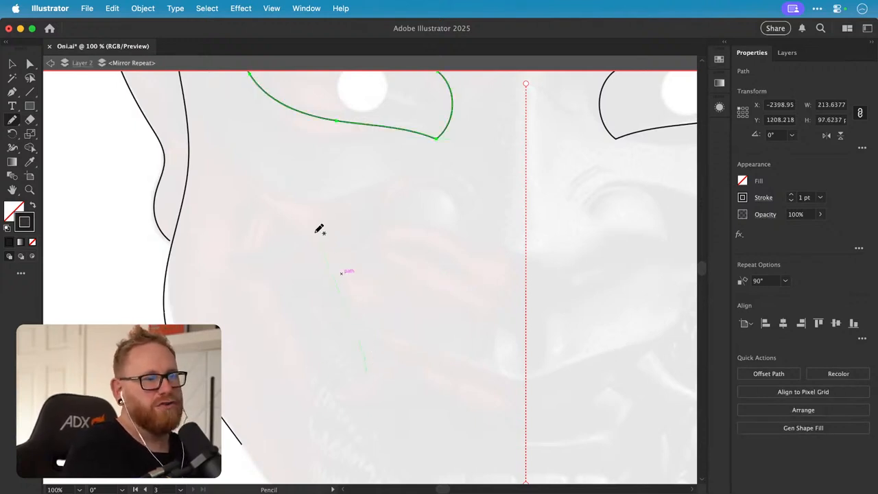
pyautogui.moveTo(392, 255); pyautogui.dragTo(447, 281)
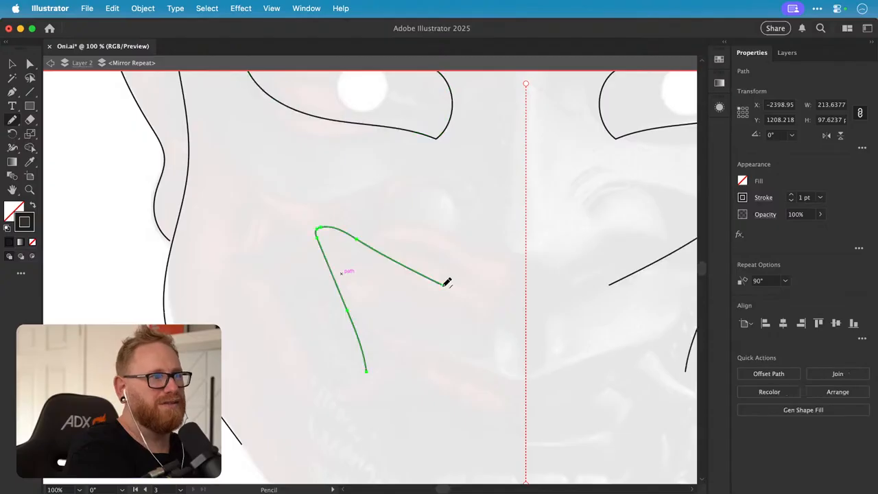
pyautogui.press('super+z')
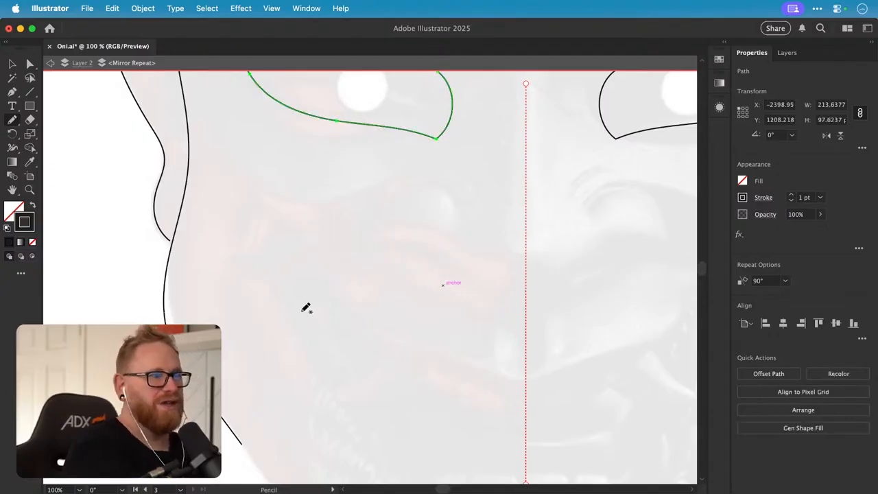
# - Try a Pencil curve about 26 by 158 px down the left cheek, extend it to about 93 px wide, and undo both strokes
pyautogui.moveTo(296, 313); pyautogui.dragTo(297, 198)
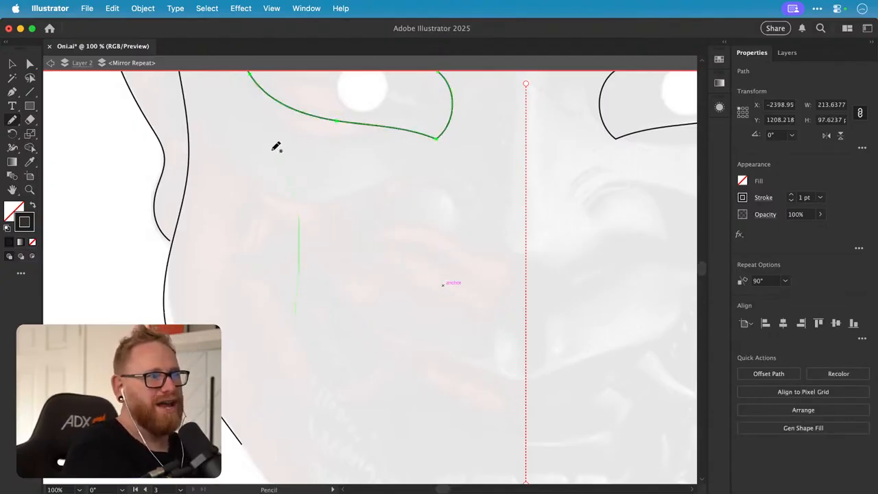
pyautogui.moveTo(275, 146); pyautogui.dragTo(275, 147)
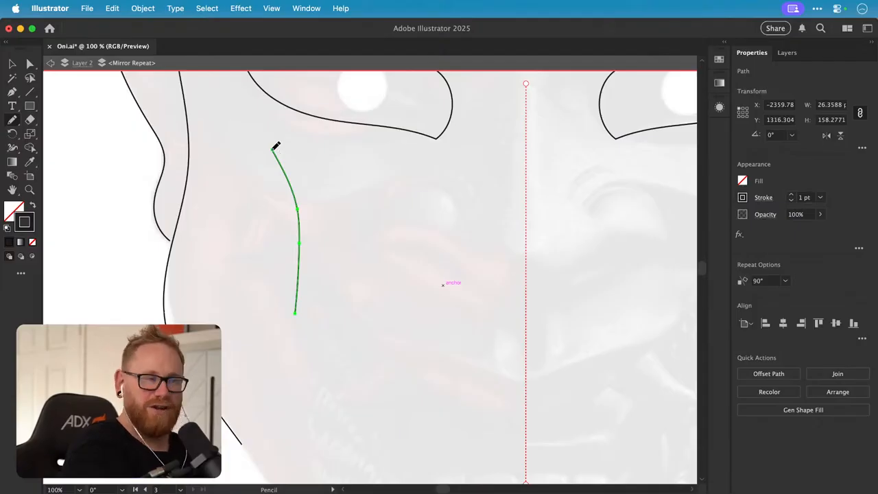
pyautogui.moveTo(368, 231); pyautogui.dragTo(372, 245)
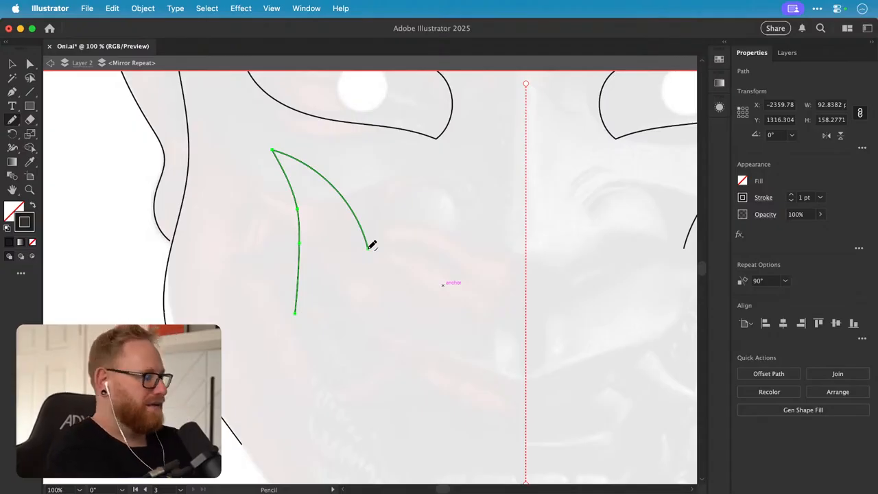
pyautogui.press('super+z')
pyautogui.press('super+z')
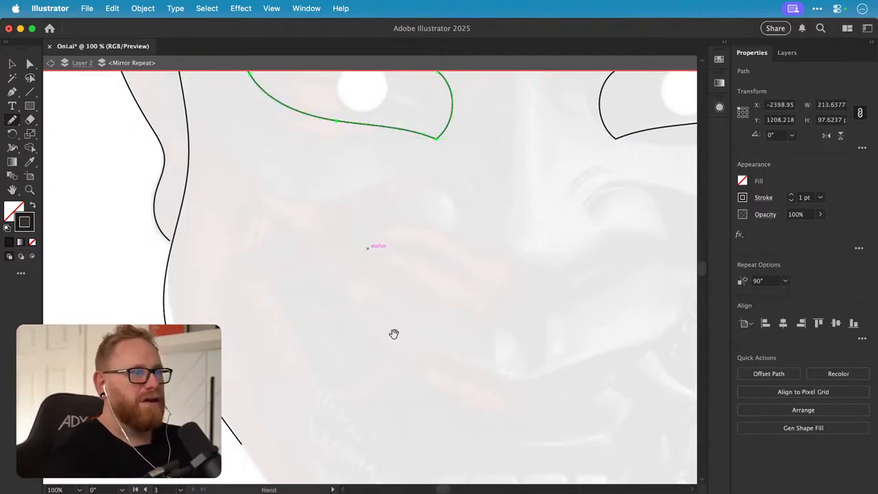
# - Deselect the left eye outline and leave the Mirror repeat's isolation mode
pyautogui.scroll(5, 393, 333)
pyautogui.press('v')
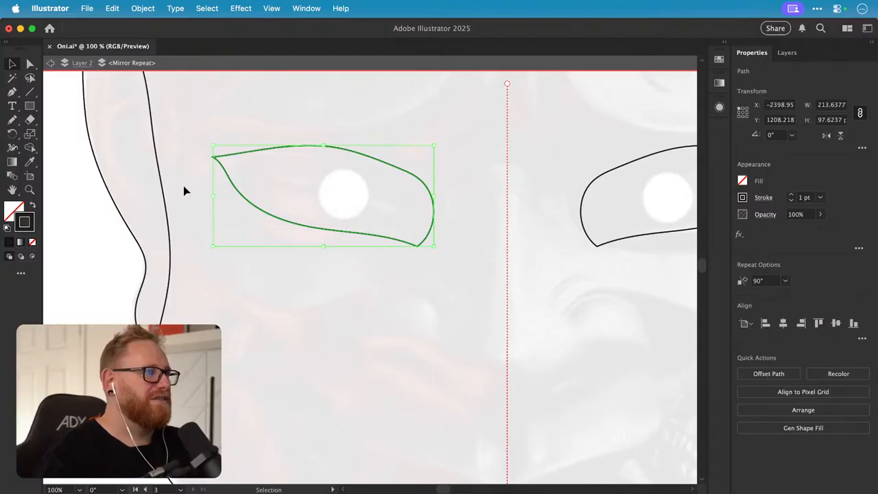
pyautogui.click(143, 9)
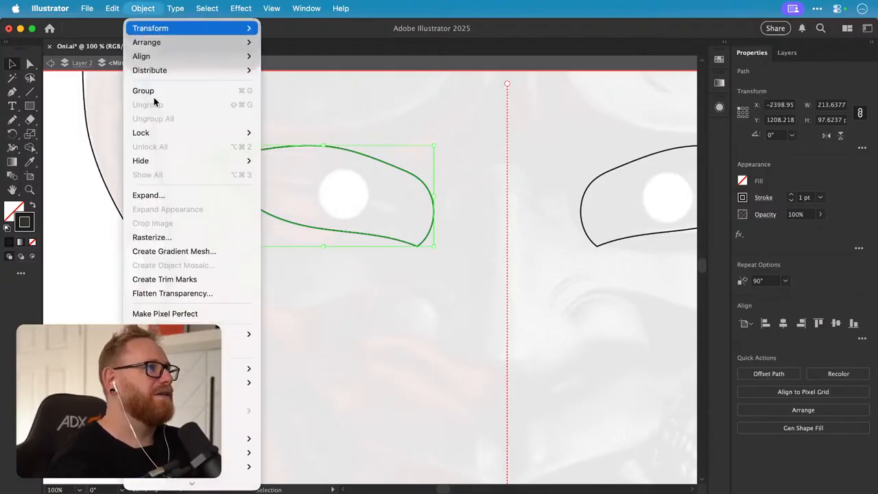
pyautogui.click(80, 220)
pyautogui.press('super+minus')
pyautogui.press('super+minus')
pyautogui.press('super+minus')
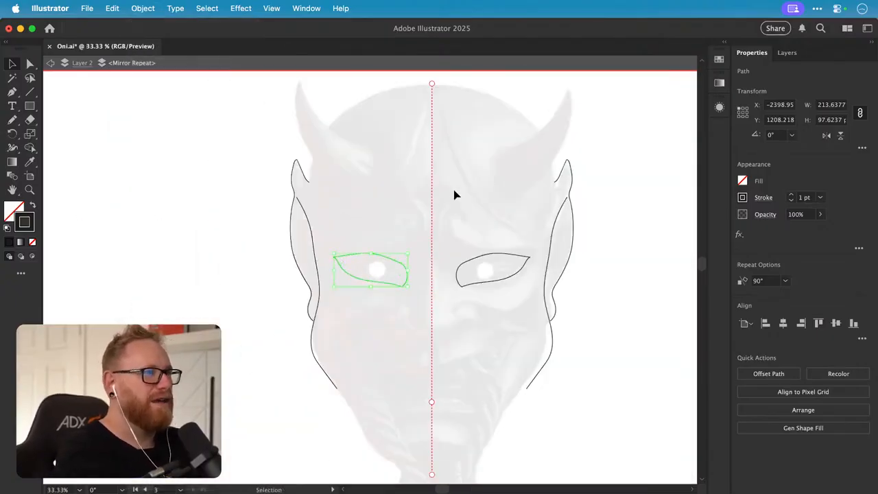
pyautogui.click(328, 207)
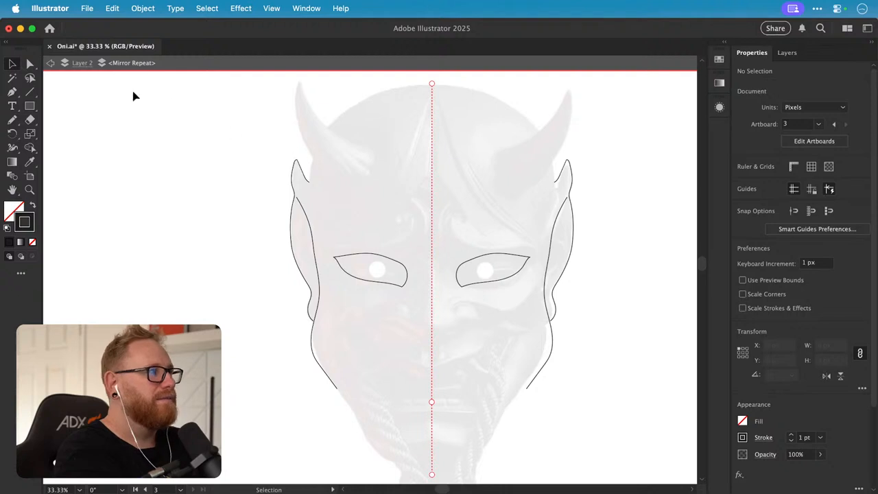
pyautogui.press('Escape')
# - Select the mask reference image, set its opacity to 40%, and deselect it
pyautogui.click(343, 206)
pyautogui.moveTo(354, 193)
pyautogui.mouseDown()
pyautogui.moveTo(307, 194)
pyautogui.moveTo(355, 193)
pyautogui.mouseUp()
pyautogui.click(804, 214)
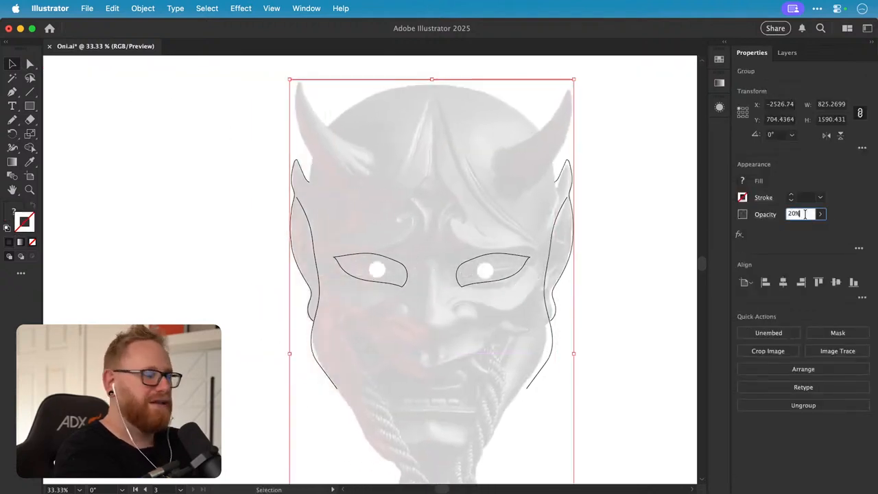
pyautogui.write('20')
pyautogui.press('Return')
pyautogui.click(796, 214)
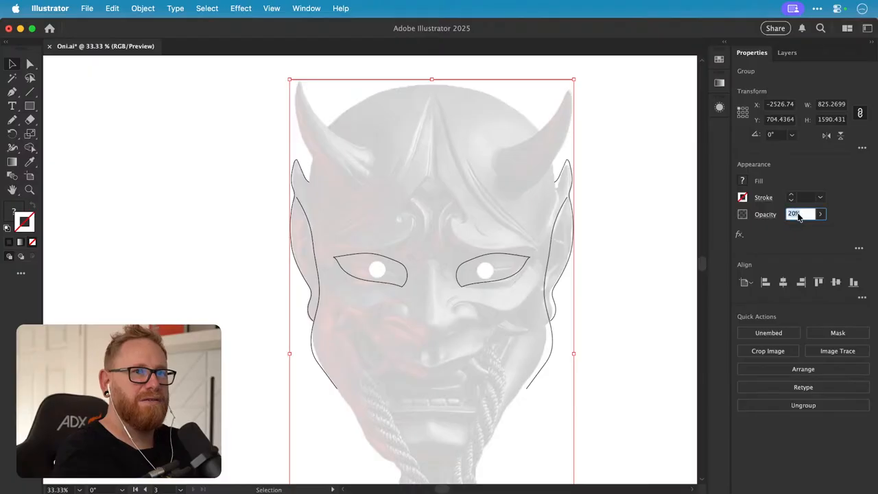
pyautogui.write('40')
pyautogui.press('Return')
pyautogui.click(606, 225)
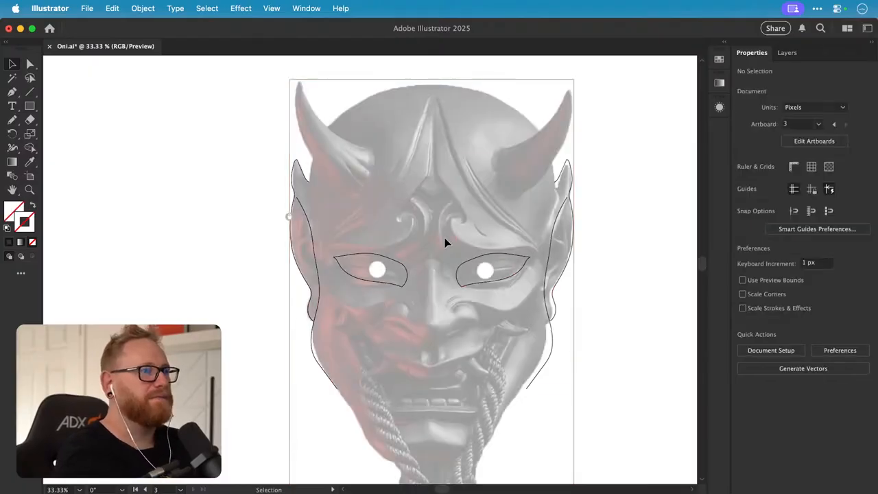
# - Enter the Mirror repeat and draw a closed Pencil outline about 227 by 250 px around the slanted crease above the left eye
pyautogui.click(319, 280)
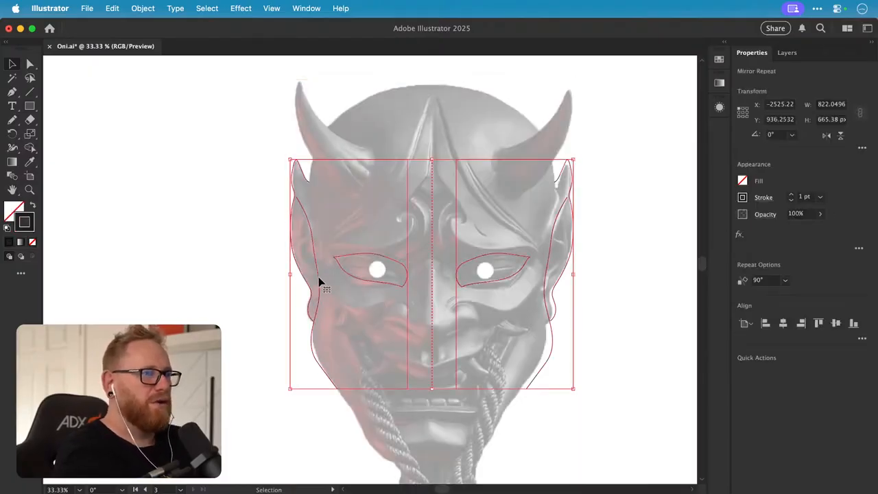
pyautogui.doubleClick(319, 280)
pyautogui.scroll(5, 329, 282)
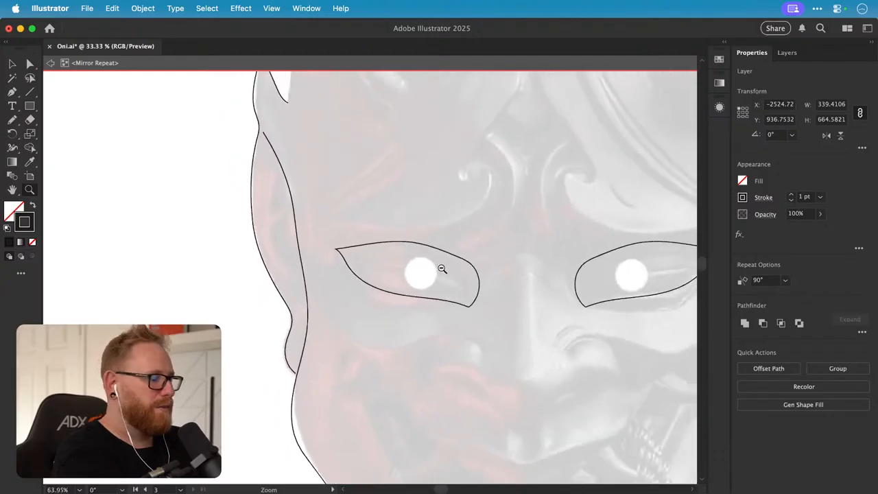
pyautogui.moveTo(409, 256); pyautogui.dragTo(337, 334)
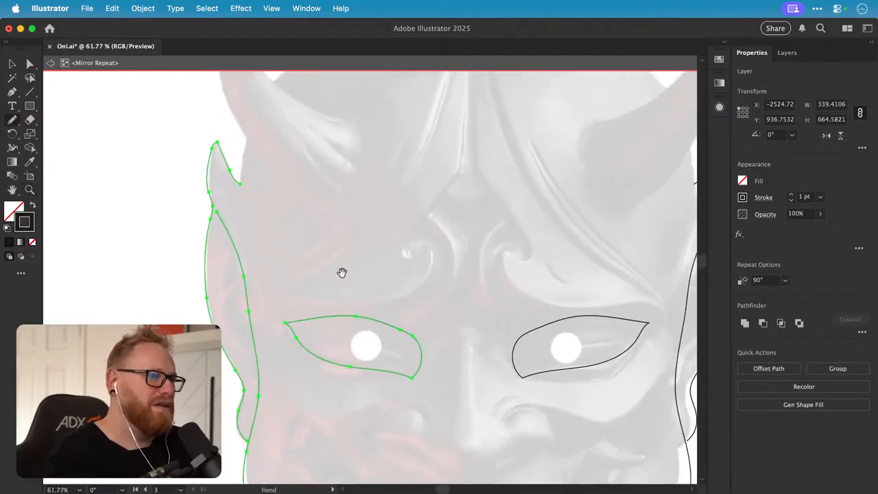
pyautogui.moveTo(343, 275); pyautogui.dragTo(323, 349)
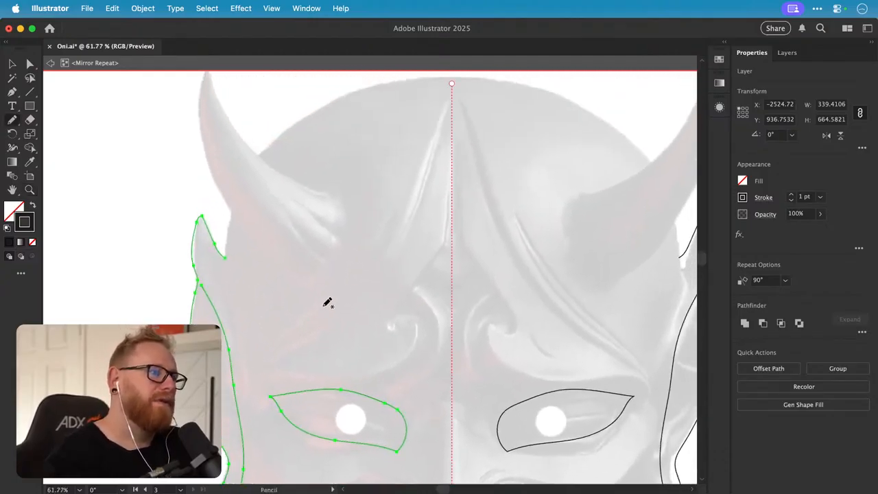
pyautogui.moveTo(253, 369)
pyautogui.mouseDown()
pyautogui.moveTo(398, 210)
pyautogui.moveTo(254, 369)
pyautogui.mouseUp()
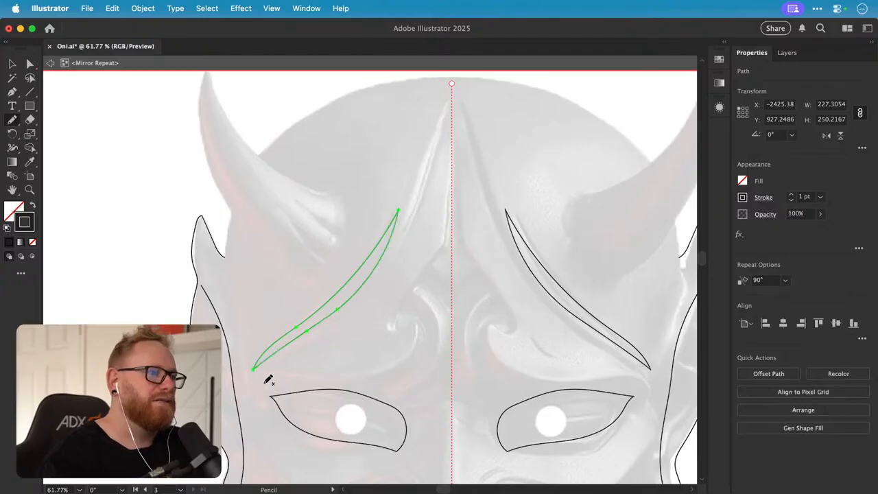
# - Trace the left brow's lower edge and curl up to the mirror axis, about 311 by 296 px, and undo a test stroke across the axis
pyautogui.moveTo(400, 355); pyautogui.dragTo(417, 317)
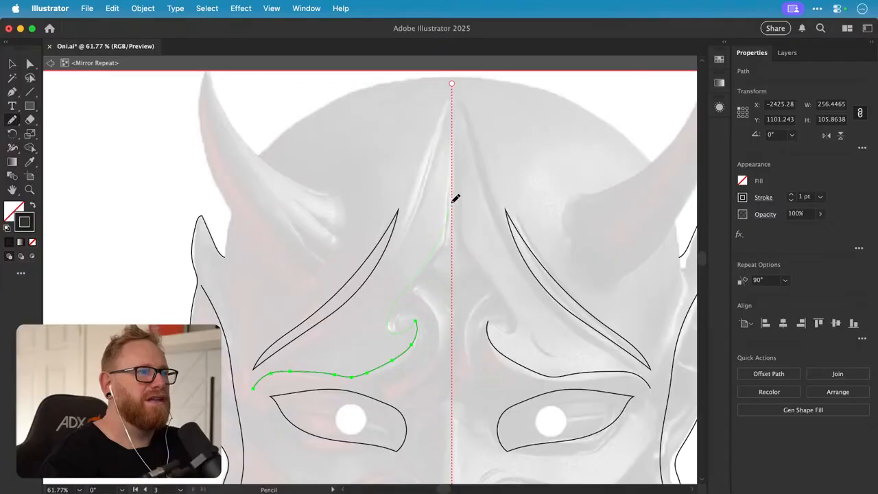
pyautogui.moveTo(453, 200); pyautogui.dragTo(452, 202)
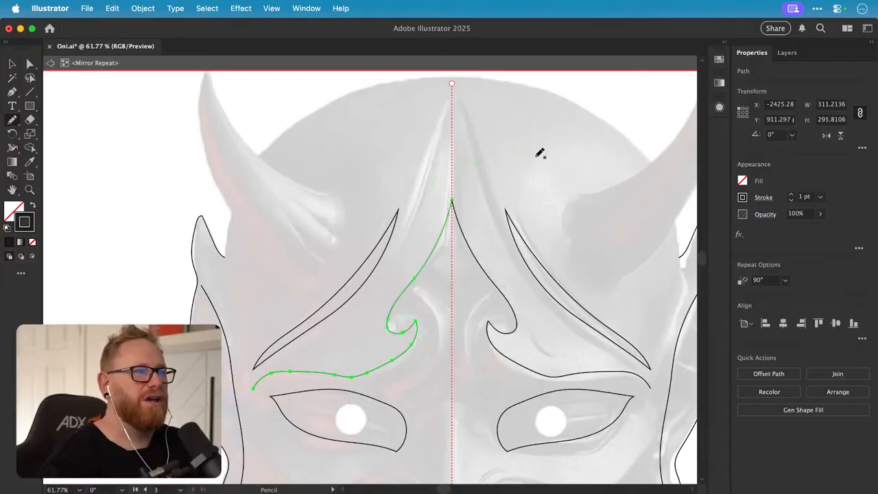
pyautogui.moveTo(536, 156); pyautogui.dragTo(432, 185)
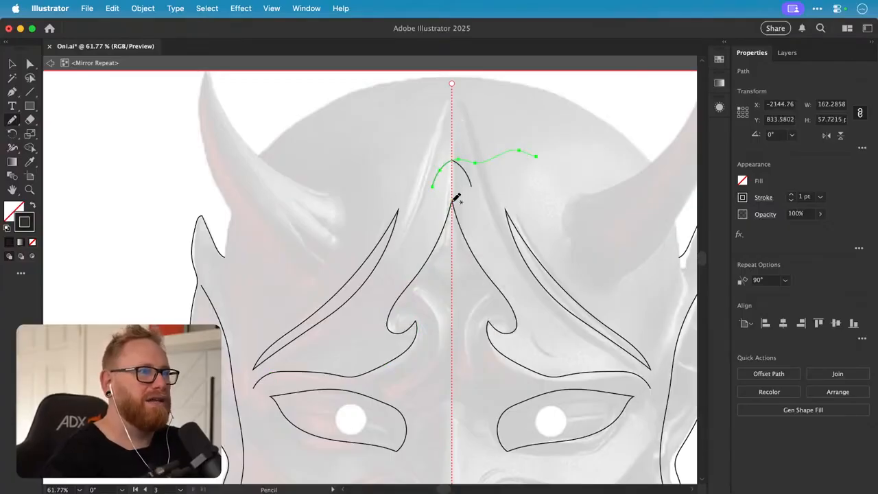
pyautogui.press('cmd+z')
# - Trace the left horn about 210 by 342 px and connect it to the ear with a Pencil line about 6 by 54 px
pyautogui.scroll(2, 309, 337)
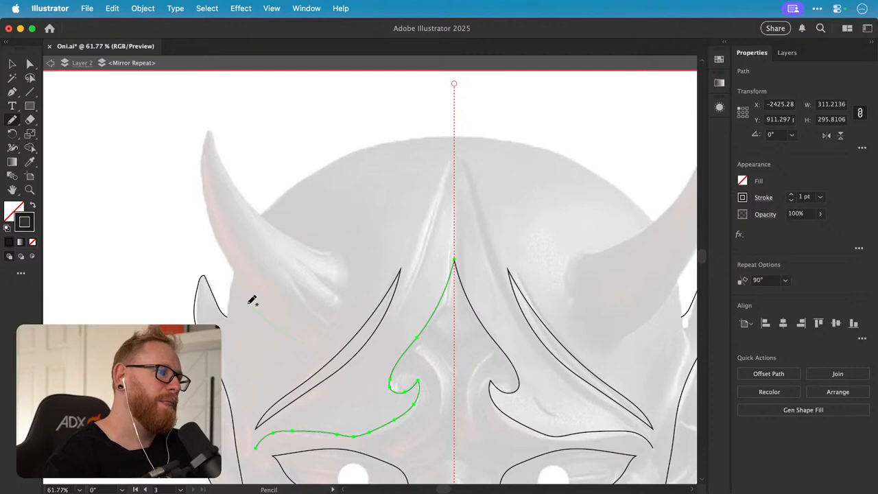
pyautogui.moveTo(252, 300)
pyautogui.mouseDown()
pyautogui.moveTo(207, 216)
pyautogui.moveTo(199, 171)
pyautogui.moveTo(206, 124)
pyautogui.moveTo(314, 243)
pyautogui.moveTo(334, 250)
pyautogui.mouseUp()
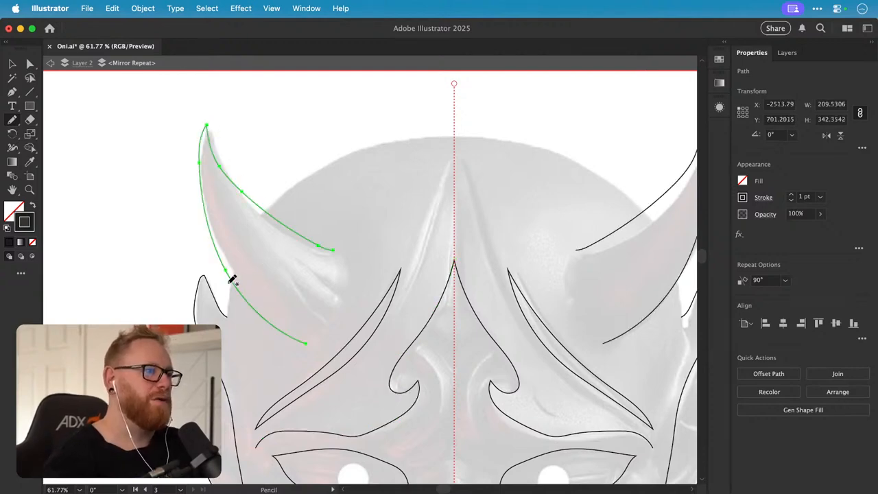
pyautogui.keyDown('super'); pyautogui.click(227, 311); pyautogui.keyUp('super')
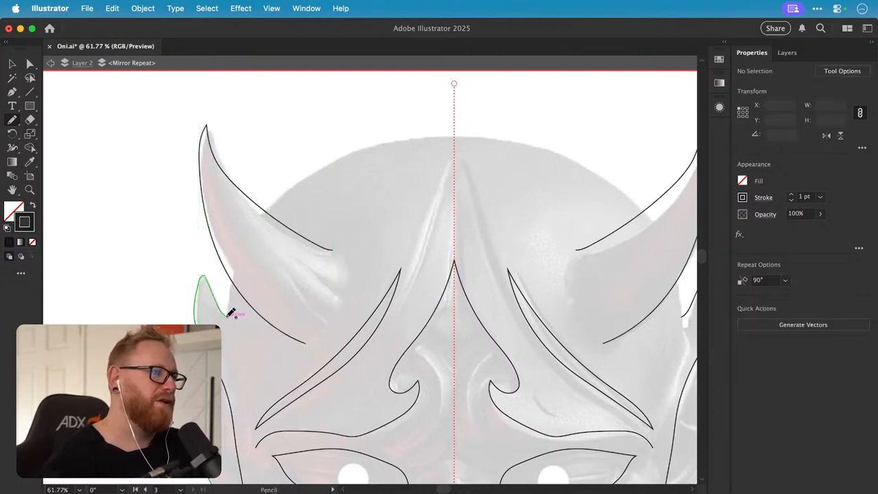
pyautogui.keyDown('super'); pyautogui.click(232, 278); pyautogui.keyUp('super')
pyautogui.keyDown('super'); pyautogui.click(238, 309); pyautogui.keyUp('super')
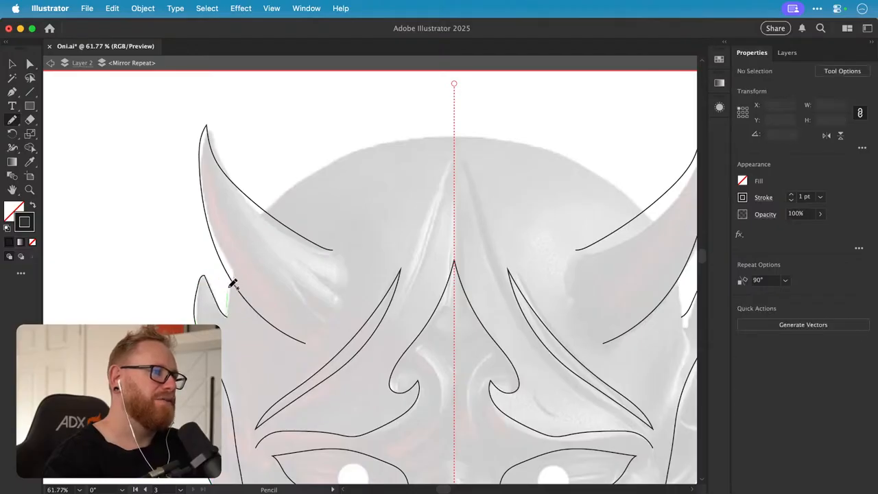
pyautogui.keyDown('super'); pyautogui.click(233, 284); pyautogui.keyUp('super')
# - Trace the top edge of the head from the left horn to the mirror axis, about 298 by 119 px
pyautogui.moveTo(264, 212); pyautogui.dragTo(306, 174)
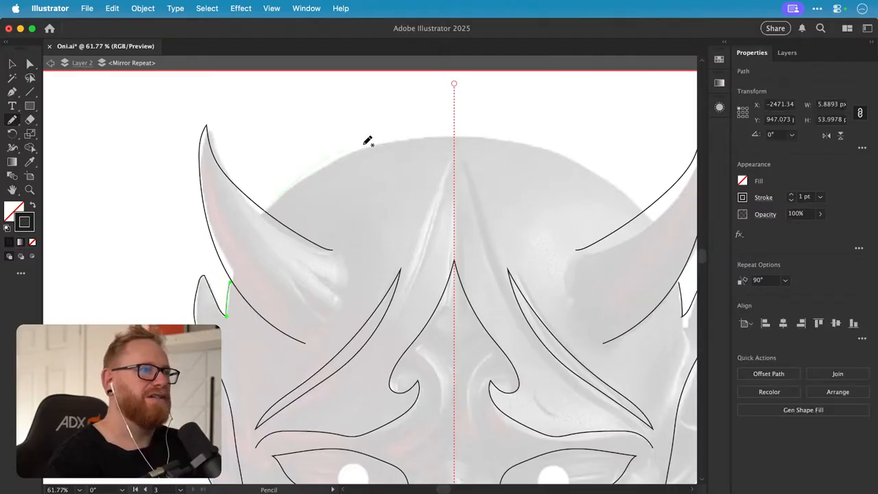
pyautogui.moveTo(368, 141); pyautogui.dragTo(457, 131)
# - Draw two inner contour lines in the left ear, about 10 by 69 px and about 43 by 161 px
pyautogui.scroll(-3, 325, 195)
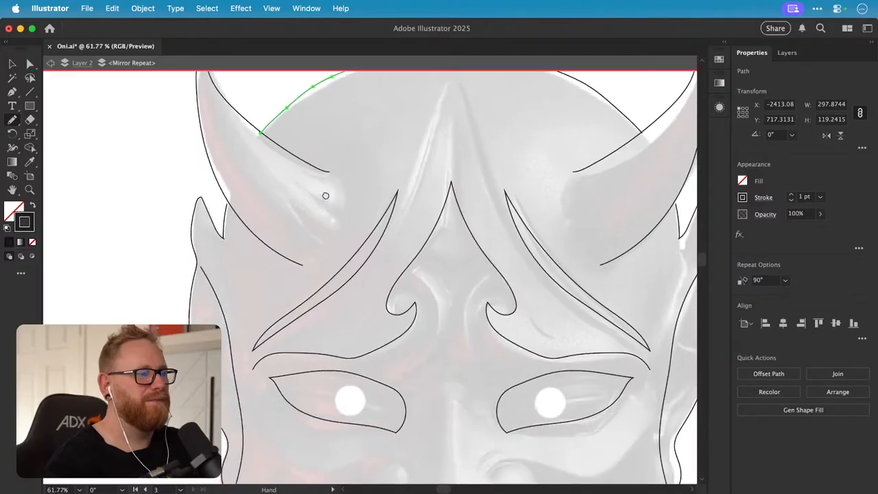
pyautogui.scroll(-4, 325, 195)
pyautogui.moveTo(232, 210); pyautogui.dragTo(227, 254)
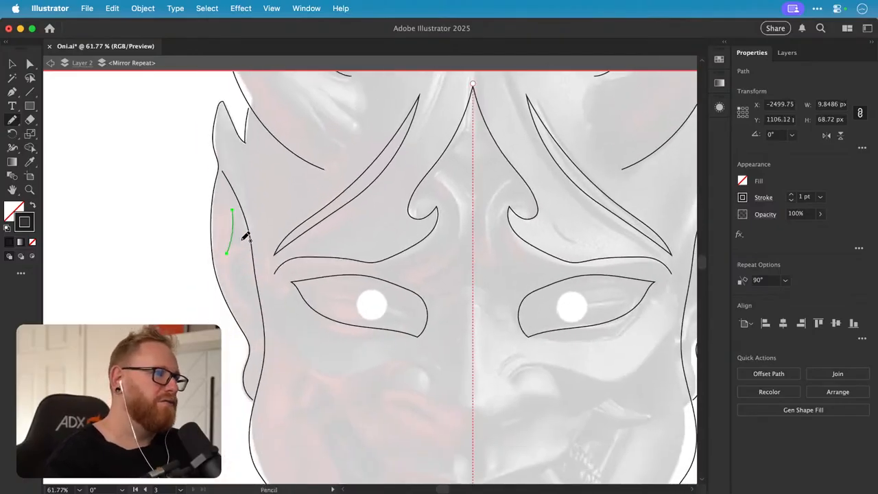
pyautogui.moveTo(249, 319); pyautogui.dragTo(255, 341)
# - Trace the contour under the left eye to the nostril, about 253 by 160 px, and continue it with the nostril's inner curve
pyautogui.moveTo(313, 304)
pyautogui.mouseDown()
pyautogui.moveTo(234, 202)
pyautogui.moveTo(241, 194)
pyautogui.mouseUp()
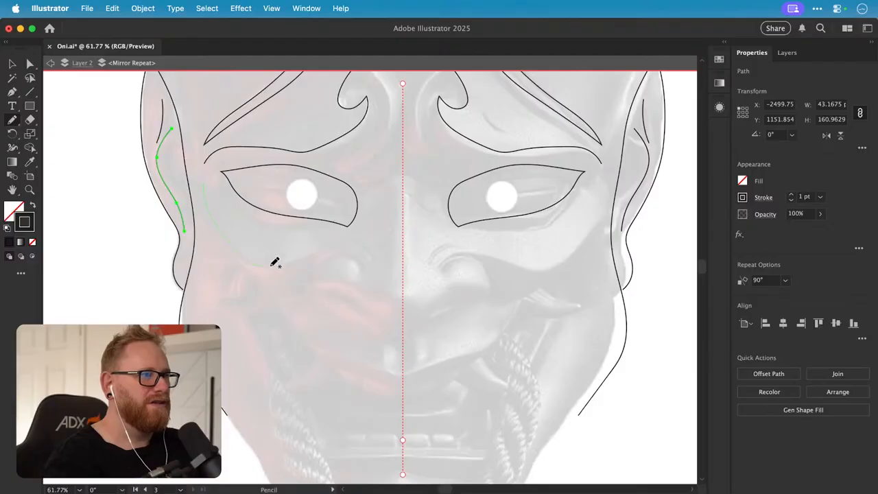
pyautogui.moveTo(369, 270); pyautogui.dragTo(364, 285)
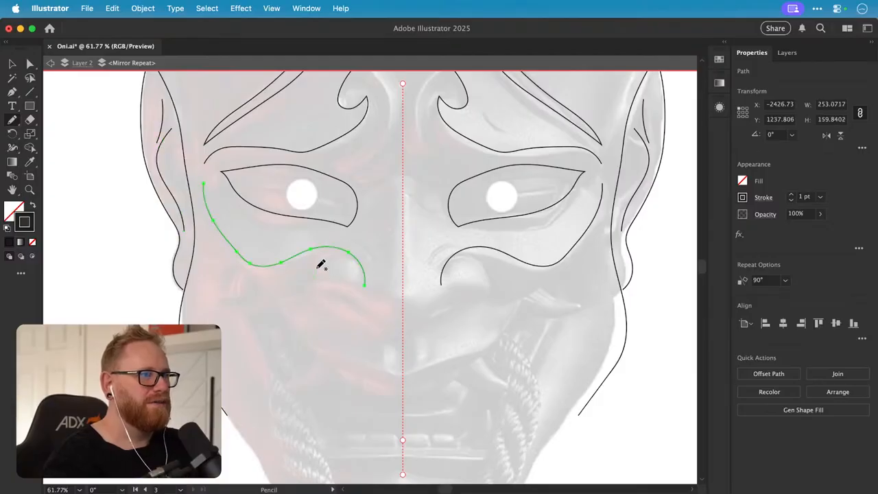
pyautogui.moveTo(346, 256); pyautogui.dragTo(364, 284)
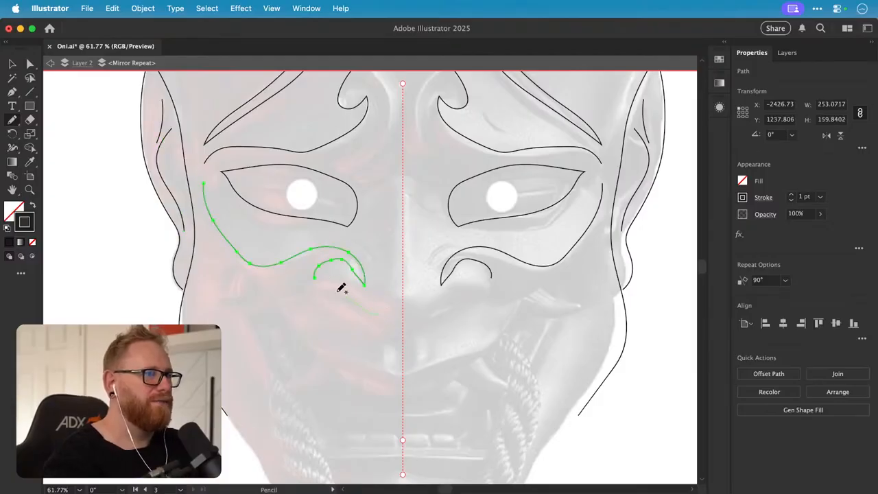
# - Trace the left upper lip line about 158 by 39 px and extend the path along the lower lip contour to the mirror axis
pyautogui.moveTo(278, 297); pyautogui.dragTo(378, 314)
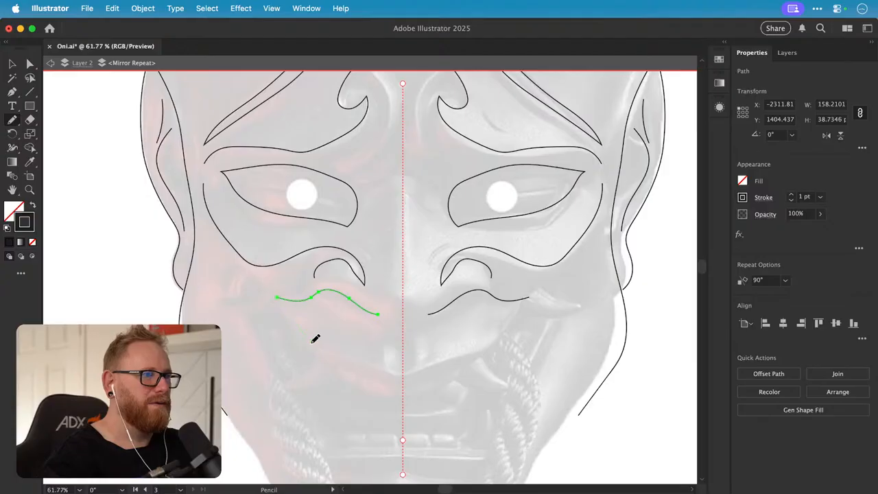
pyautogui.moveTo(404, 372); pyautogui.dragTo(407, 377)
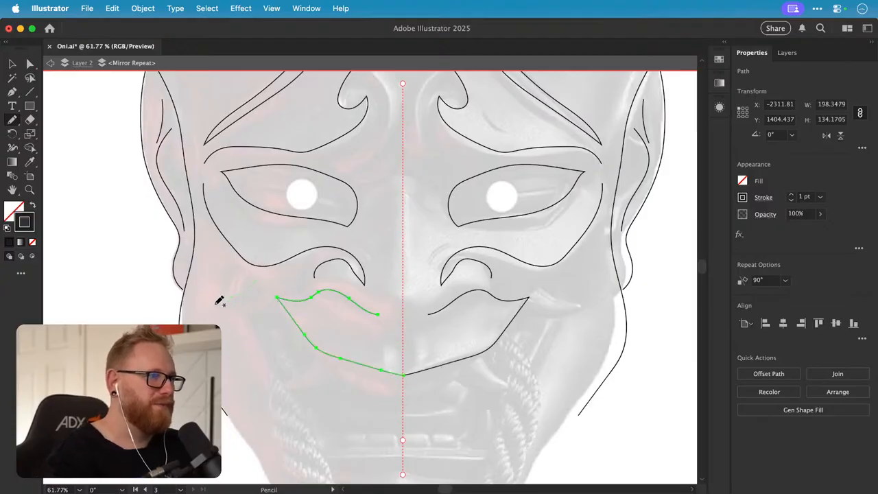
# - Trace the tusk outside the left mouth corner with the Pencil tool, about 95 by 63 px
pyautogui.moveTo(260, 304); pyautogui.dragTo(265, 292)
pyautogui.press('cmd+z')
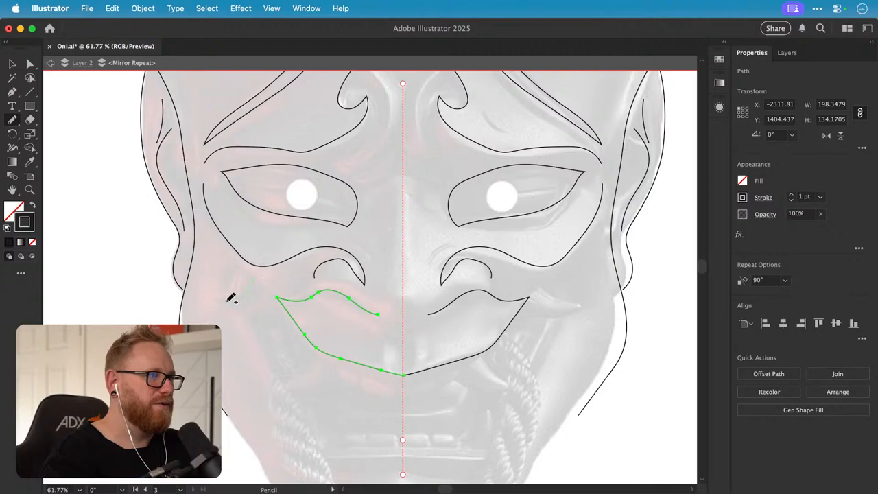
pyautogui.moveTo(278, 300); pyautogui.dragTo(255, 281)
pyautogui.scroll(-4, 269, 216)
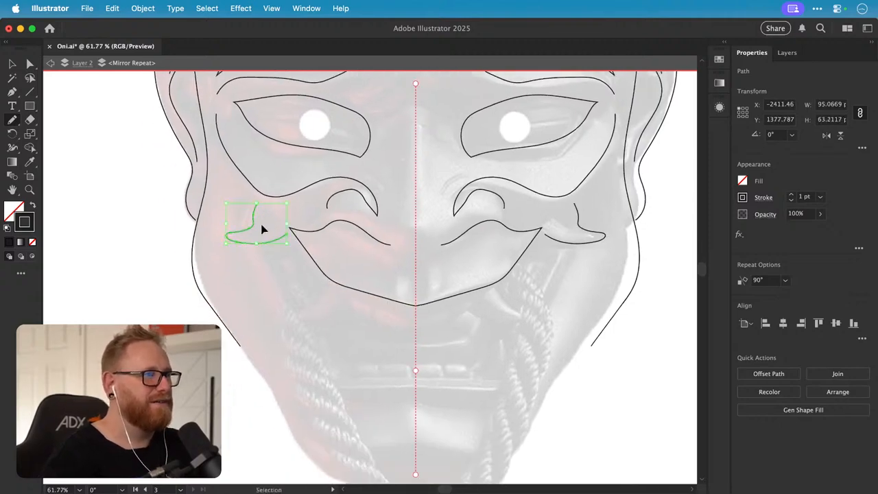
# - Redraw the tusk's upper curve with a short arc beside it, and trace a cheek line about 127 by 214 px down from the tusk
pyautogui.keyDown('super'); pyautogui.click(261, 225); pyautogui.keyUp('super')
pyautogui.moveTo(254, 202)
pyautogui.mouseDown()
pyautogui.moveTo(291, 304)
pyautogui.moveTo(340, 378)
pyautogui.mouseUp()
pyautogui.press('v')
pyautogui.scroll(4, 419, 294)
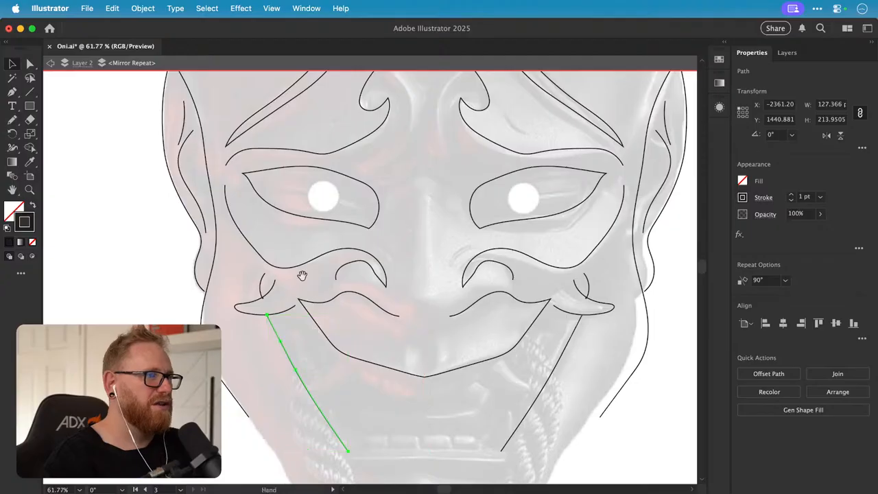
# - Switch to Outline view and move the lower end of the ear-to-horn line onto the endpoint of the left ear's notch
pyautogui.moveTo(300, 275); pyautogui.dragTo(307, 358)
pyautogui.click(306, 357)
pyautogui.moveTo(217, 273); pyautogui.dragTo(233, 349)
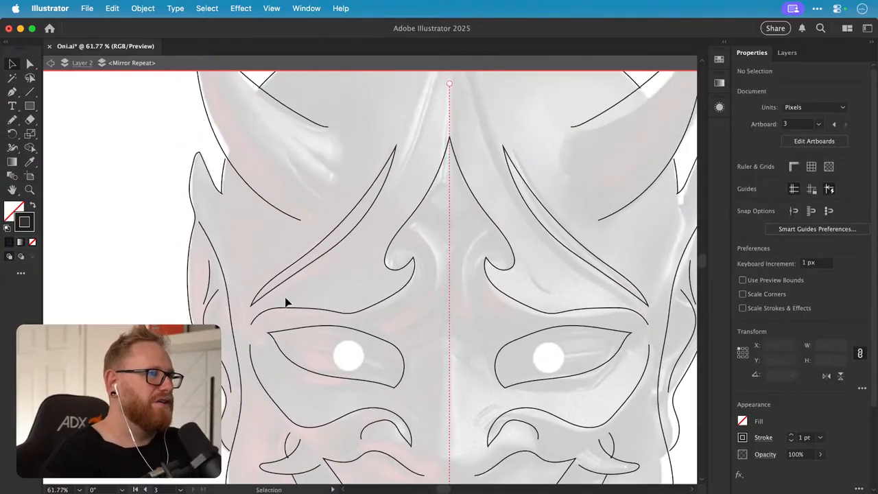
pyautogui.moveTo(249, 230); pyautogui.dragTo(251, 317)
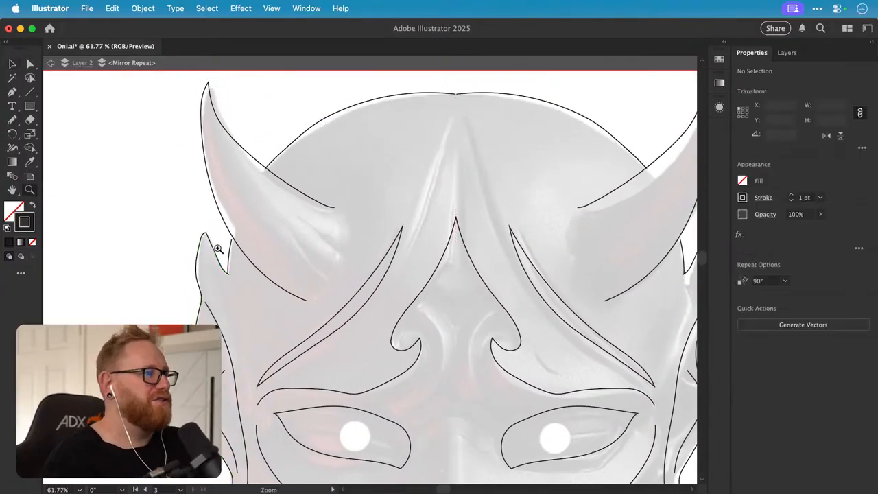
pyautogui.moveTo(211, 248); pyautogui.dragTo(360, 208)
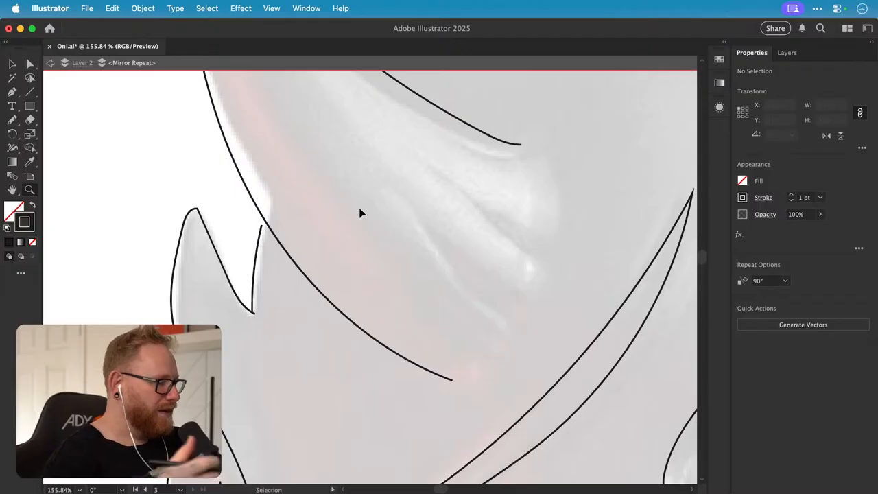
pyautogui.press('super+y')
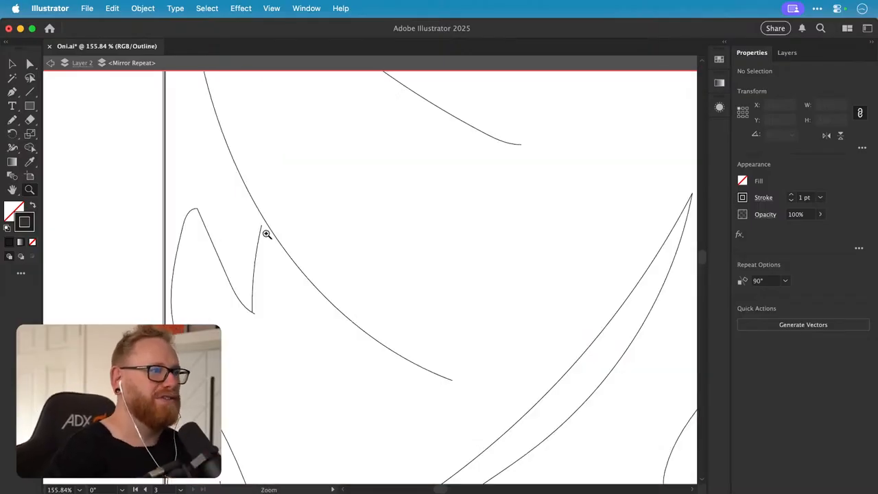
pyautogui.moveTo(249, 324); pyautogui.dragTo(442, 256)
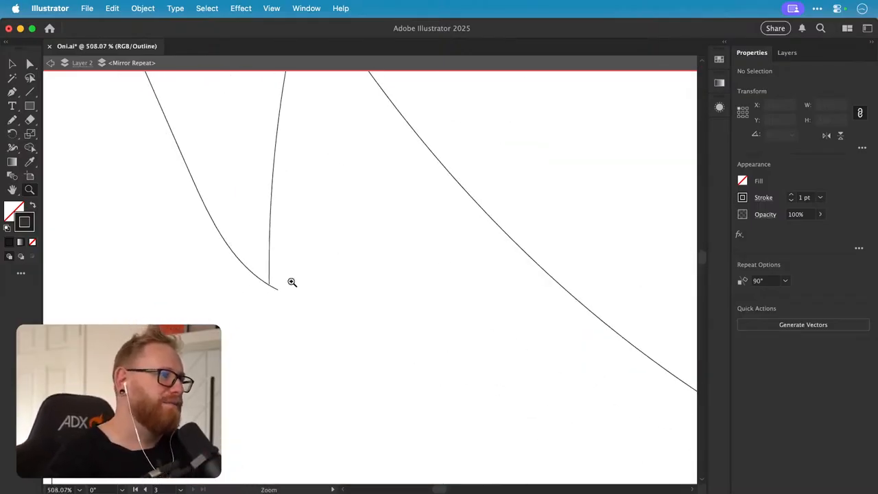
pyautogui.press('a')
pyautogui.click(272, 282)
pyautogui.moveTo(273, 283)
pyautogui.mouseDown()
pyautogui.moveTo(285, 280)
pyautogui.moveTo(278, 289)
pyautogui.mouseUp()
# - Move the upper end of the ear-to-horn line onto the left horn's lower edge
pyautogui.scroll(5, 284, 254)
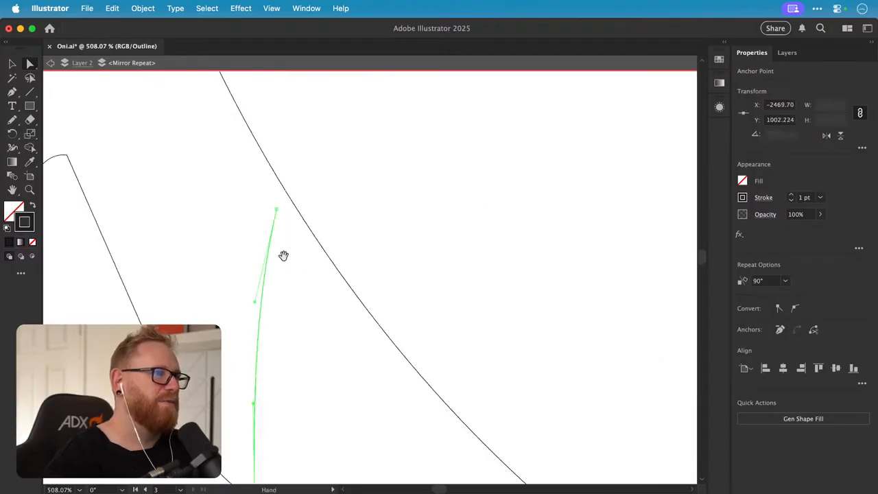
pyautogui.moveTo(280, 207); pyautogui.dragTo(285, 193)
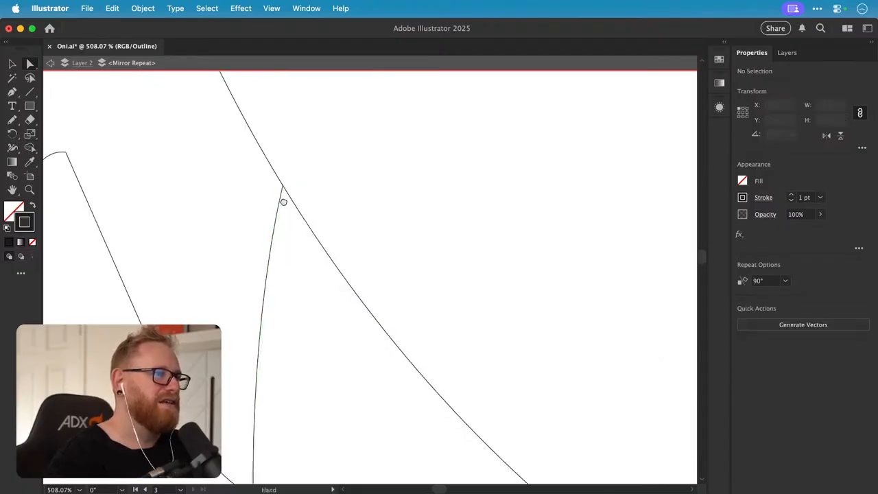
pyautogui.scroll(-5, 282, 198)
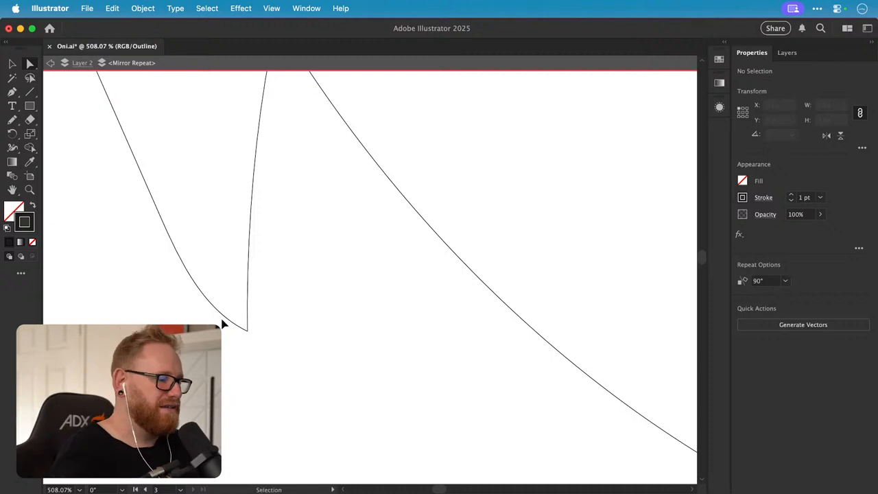
# - Move the outer end of the head's top edge exactly onto the left horn's inner edge
pyautogui.press('super+minus')
pyautogui.press('super+minus')
pyautogui.press('super+minus')
pyautogui.press('super+minus')
pyautogui.press('super+minus')
pyautogui.scroll(6, 327, 281)
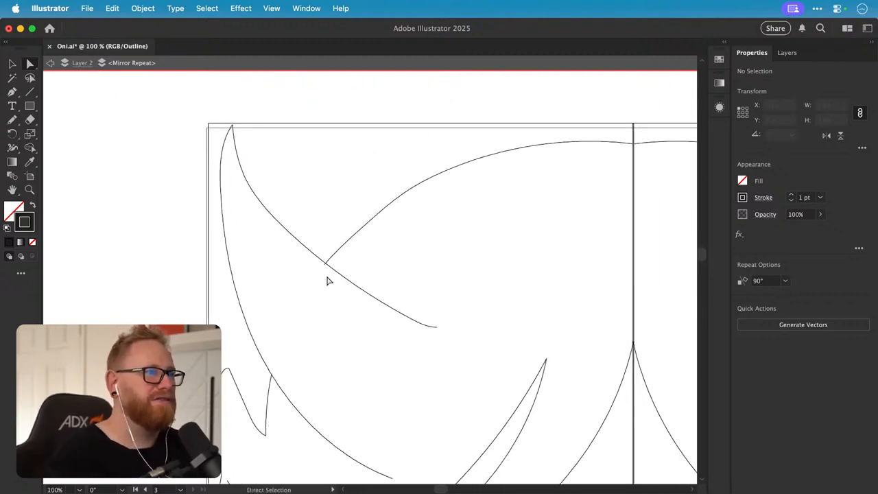
pyautogui.click(348, 297)
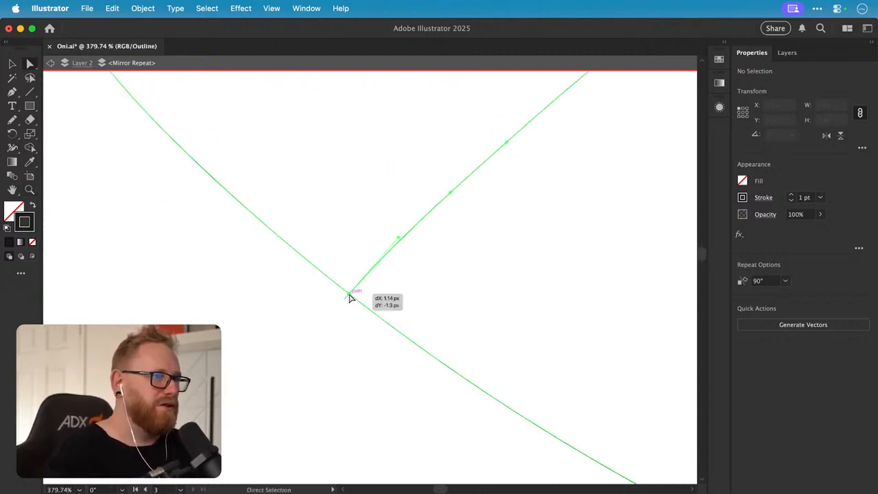
pyautogui.press('super+minus')
pyautogui.press('super+minus')
pyautogui.press('super+minus')
pyautogui.press('super+minus')
pyautogui.press('super+minus')
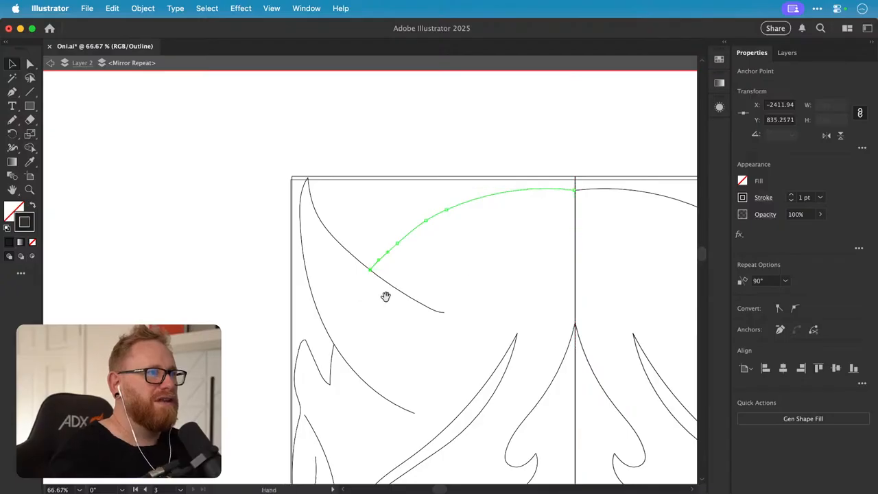
# - Smooth the brow contour above the left eye with the Smooth tool, from its outer end to the curl
pyautogui.scroll(-3, 386, 296)
pyautogui.press('v')
pyautogui.scroll(-5, 403, 244)
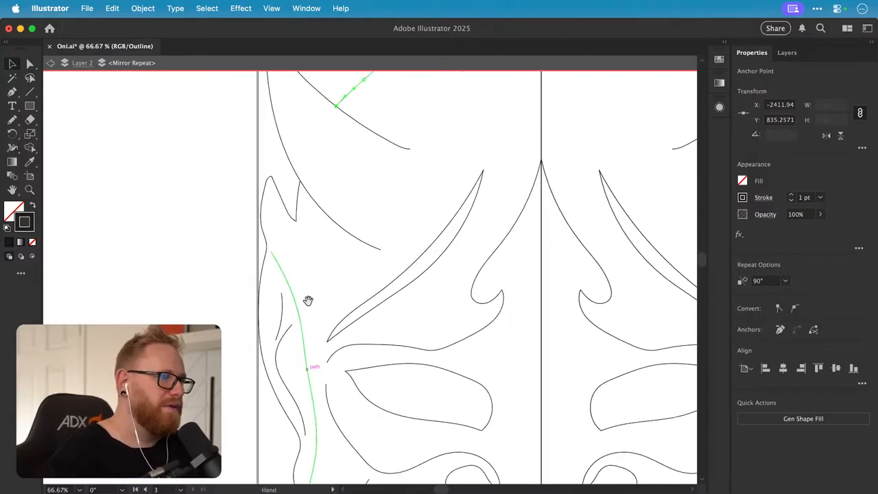
pyautogui.hscroll(2, 336, 295)
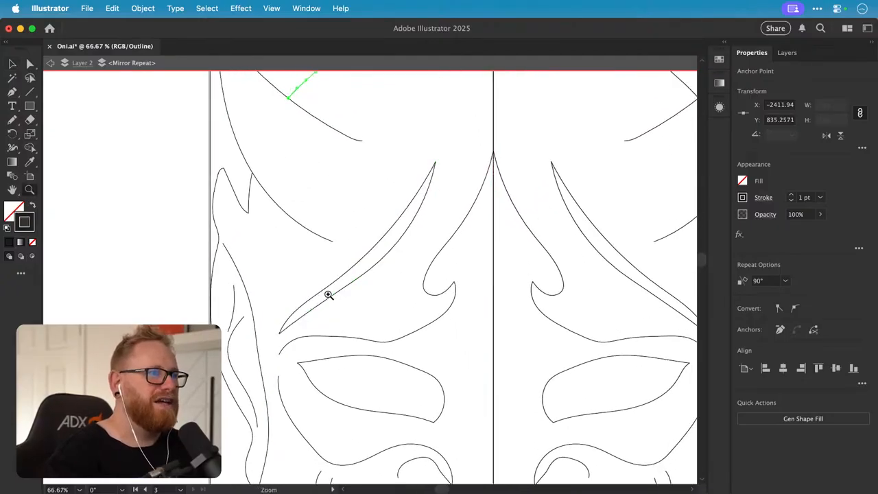
pyautogui.scroll(5, 382, 343)
pyautogui.click(383, 339)
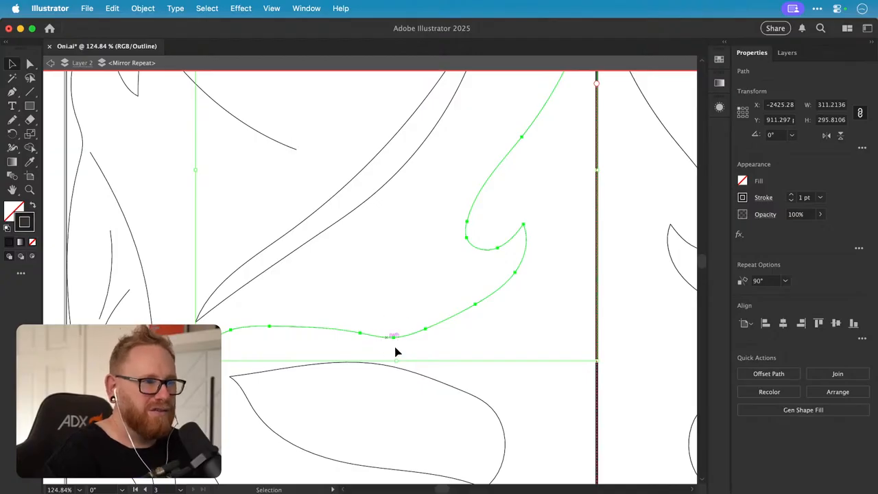
pyautogui.click(11, 119)
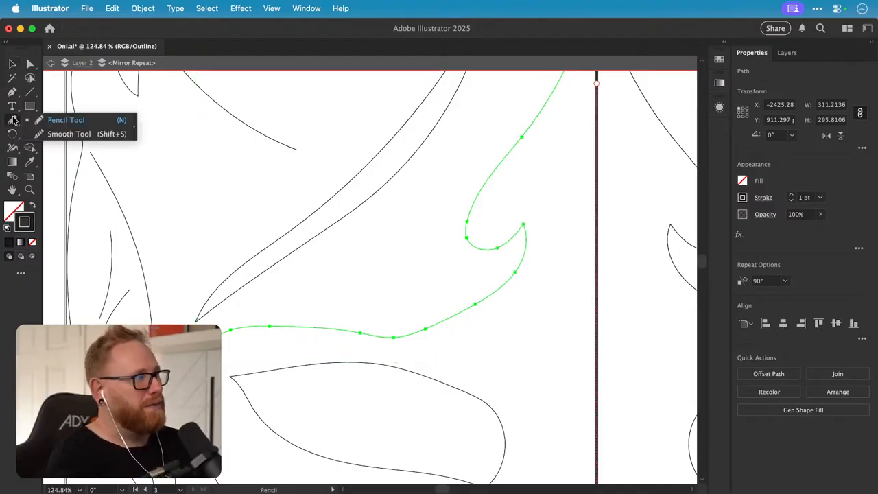
pyautogui.click(39, 134)
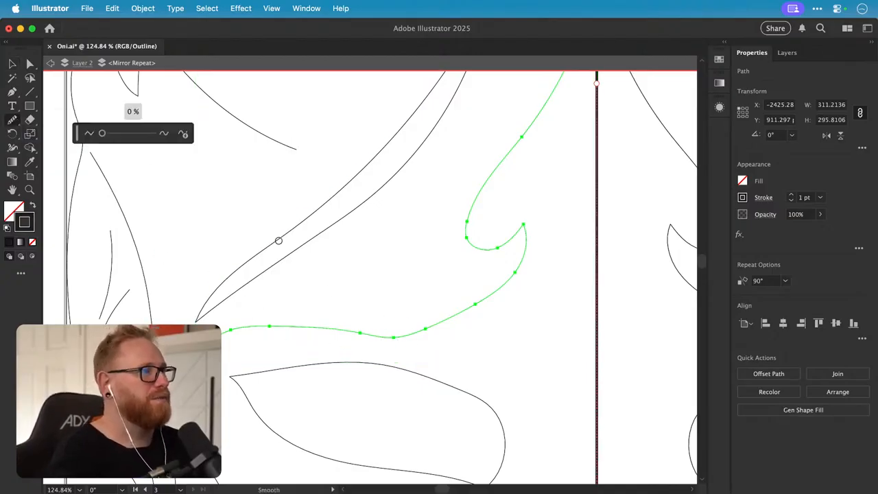
pyautogui.moveTo(305, 339)
pyautogui.mouseDown()
pyautogui.moveTo(398, 333)
pyautogui.moveTo(330, 334)
pyautogui.mouseUp()
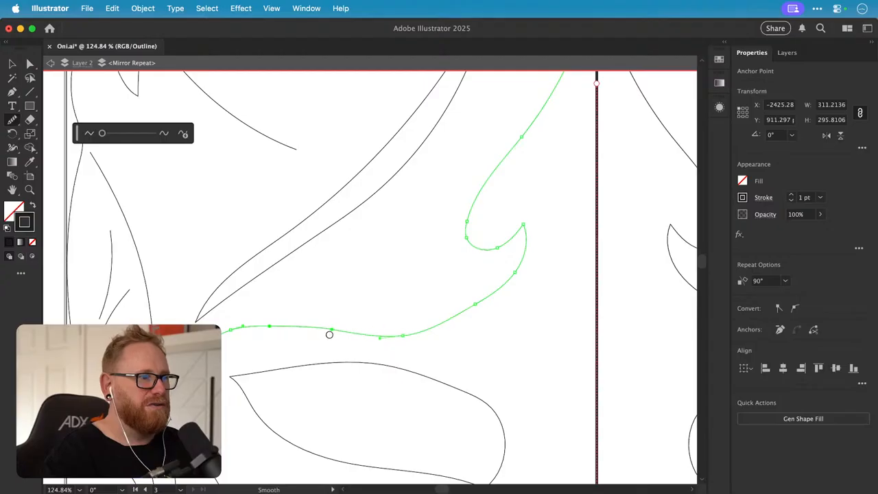
pyautogui.moveTo(236, 331)
pyautogui.mouseDown()
pyautogui.moveTo(364, 334)
pyautogui.moveTo(452, 312)
pyautogui.moveTo(511, 281)
pyautogui.mouseUp()
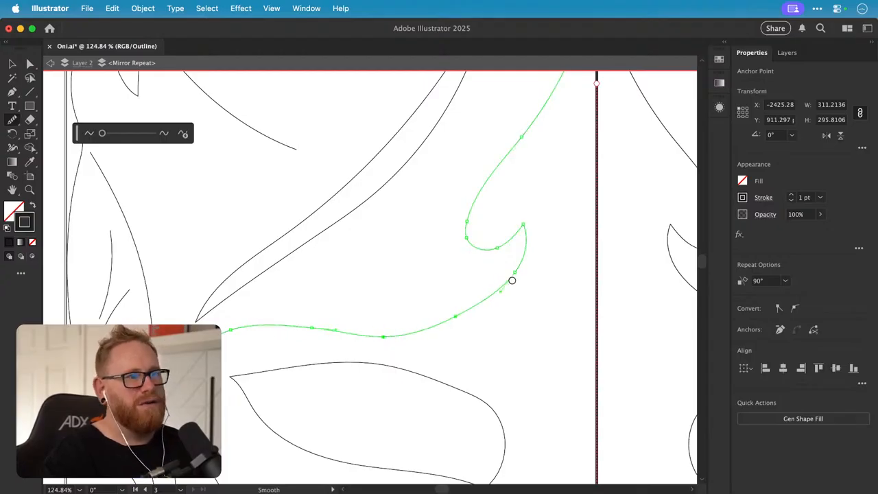
pyautogui.press('v')
pyautogui.click(522, 295)
pyautogui.press('super+minus')
pyautogui.press('super+minus')
pyautogui.press('super+minus')
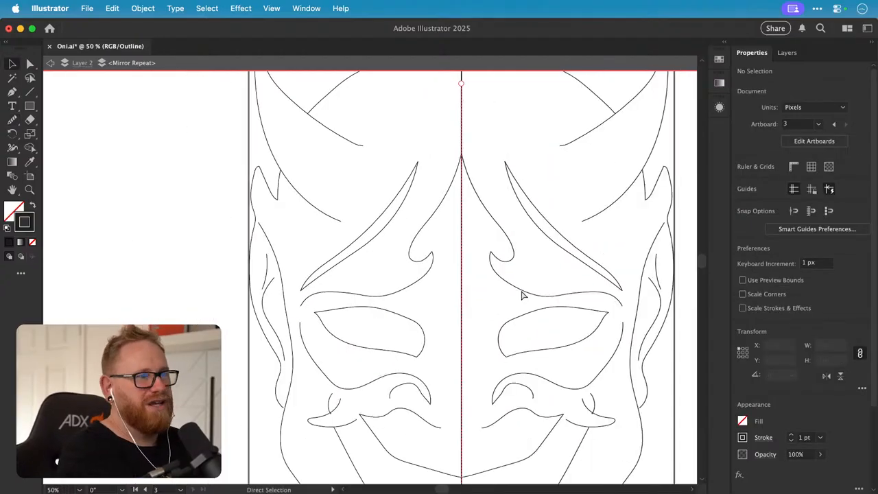
# - Delete the hooked tail and leftover points of the short arc at the left tusk and move its end onto the tusk's edge
pyautogui.press('z')
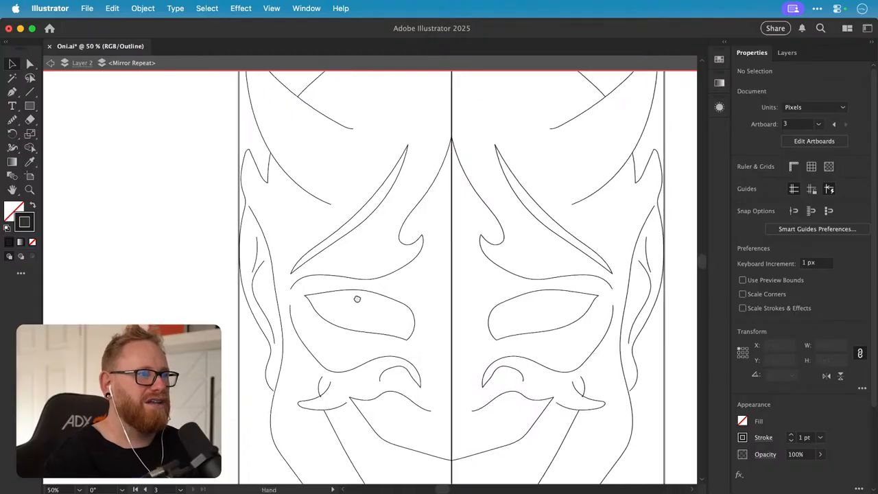
pyautogui.moveTo(355, 298); pyautogui.dragTo(443, 297)
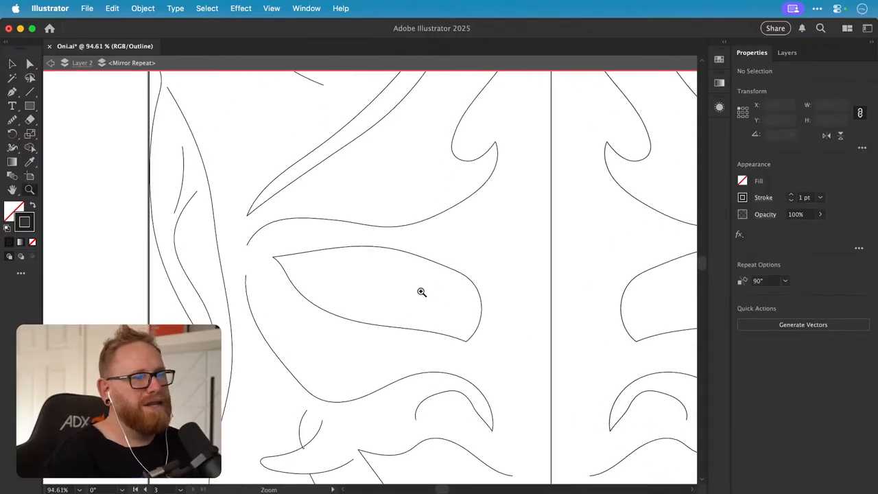
pyautogui.press('n')
pyautogui.moveTo(372, 373)
pyautogui.mouseDown()
pyautogui.moveTo(345, 352)
pyautogui.moveTo(421, 304)
pyautogui.mouseUp()
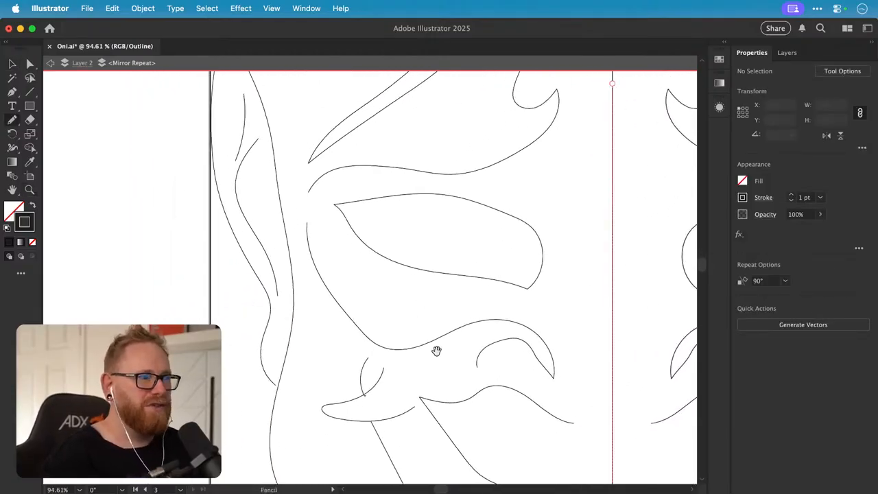
pyautogui.press('z')
pyautogui.moveTo(363, 386); pyautogui.dragTo(523, 315)
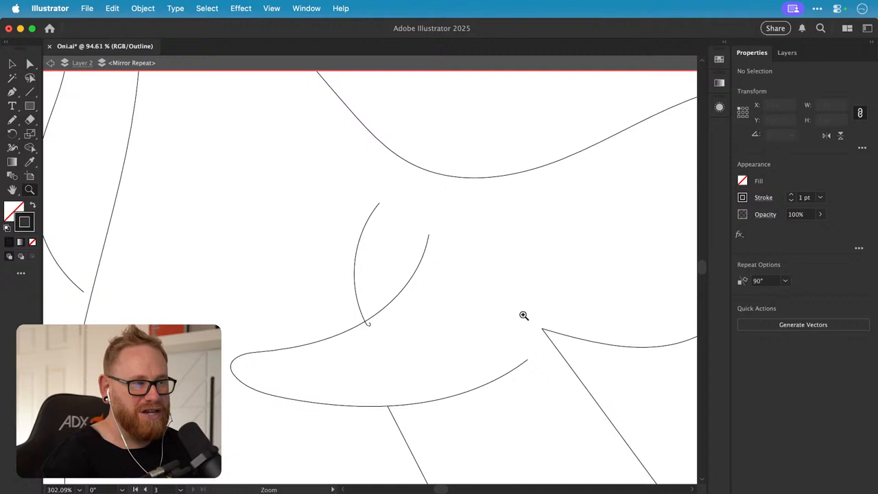
pyautogui.moveTo(372, 323); pyautogui.dragTo(533, 307)
pyautogui.press('a')
pyautogui.click(386, 315)
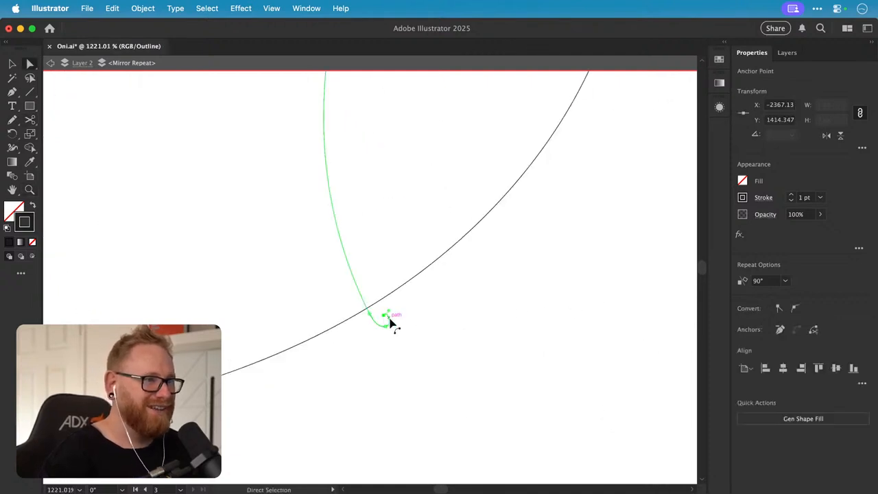
pyautogui.press('Delete')
pyautogui.click(384, 316)
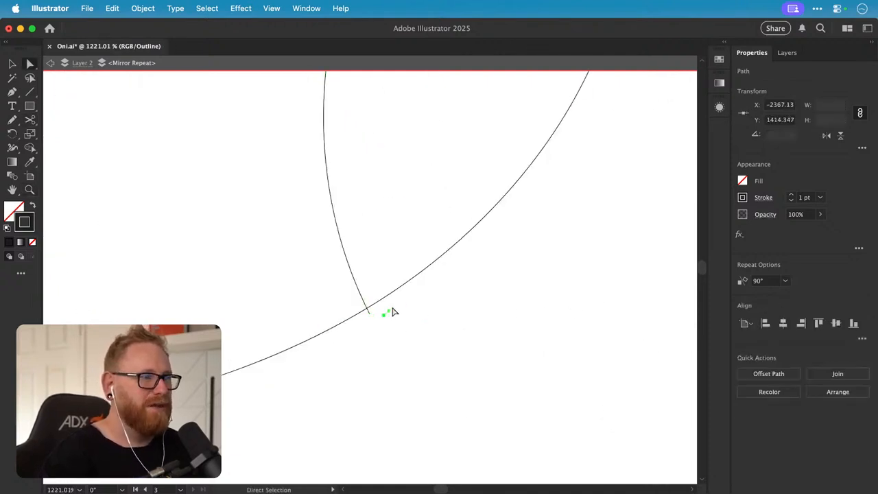
pyautogui.press('Delete')
pyautogui.click(366, 307)
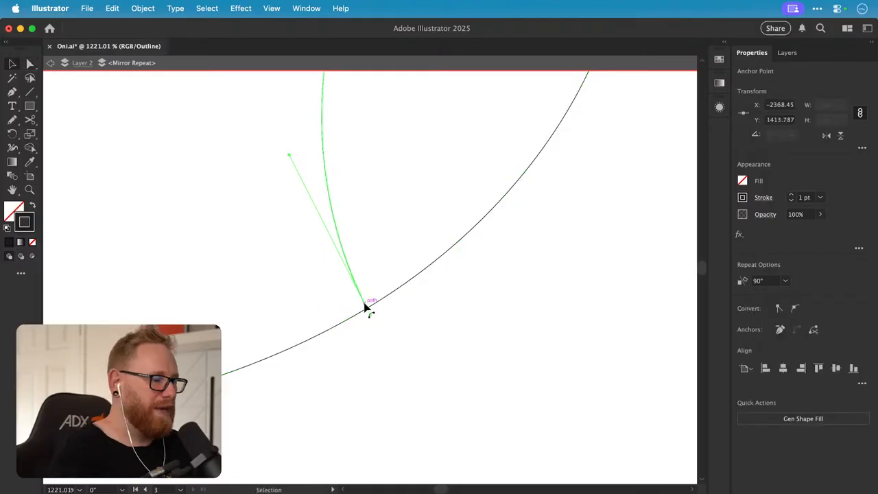
# - Close the left tusk outline with a curved Pencil line between its two open ends, facing the mouth corner
pyautogui.press('super+minus')
pyautogui.press('super+minus')
pyautogui.press('super+minus')
pyautogui.press('super+minus')
pyautogui.press('super+minus')
pyautogui.press('n')
pyautogui.hscroll(5, 367, 298)
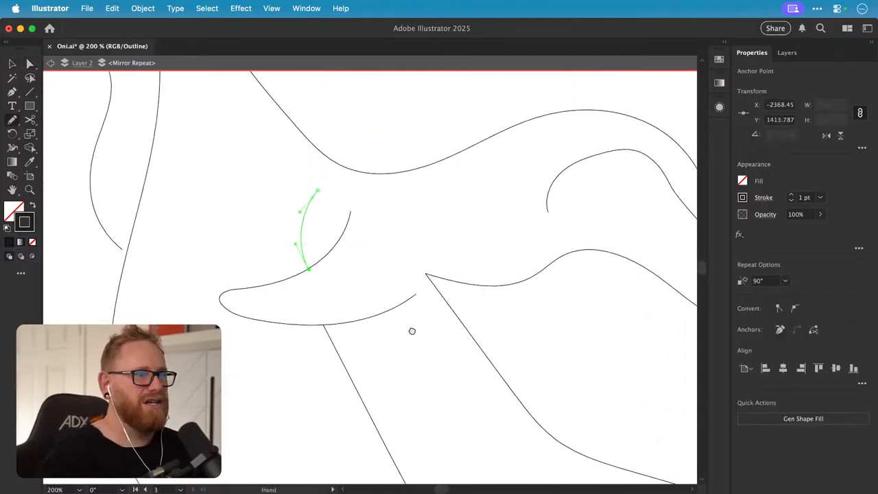
pyautogui.press('super+shift+a')
pyautogui.keyDown('super'); pyautogui.click(341, 217); pyautogui.keyUp('super')
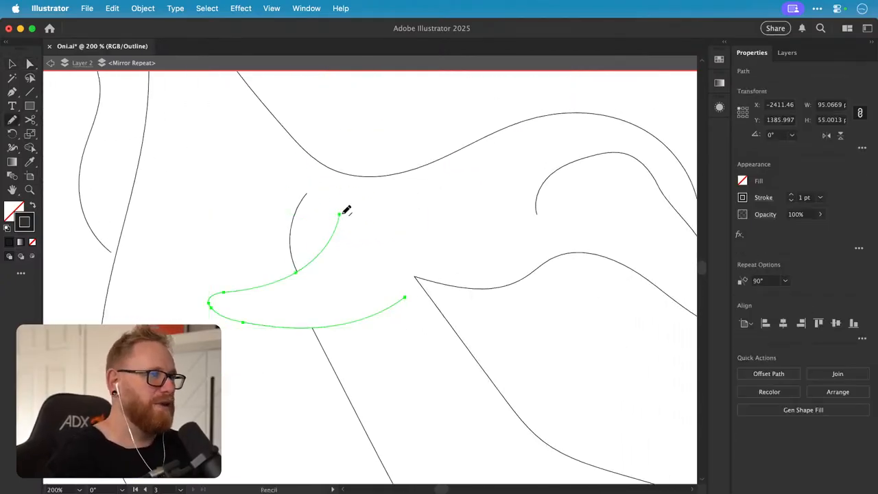
pyautogui.moveTo(404, 294); pyautogui.dragTo(406, 296)
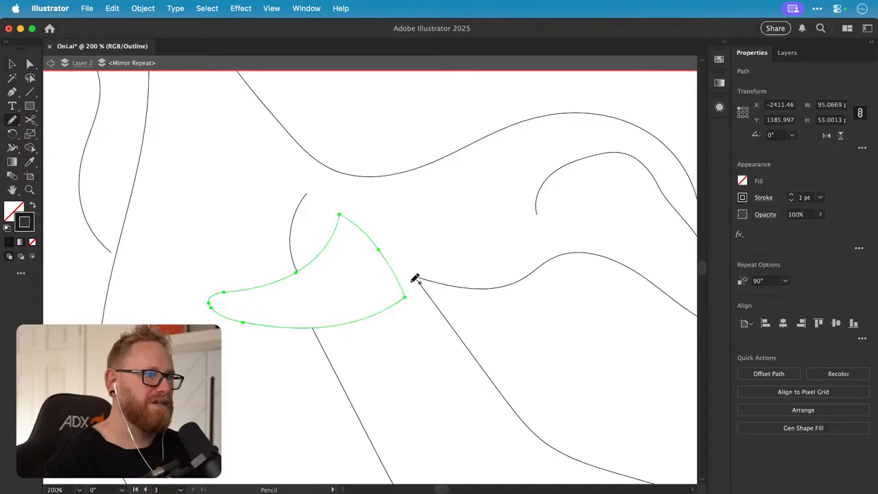
pyautogui.press('super+minus')
pyautogui.press('super+minus')
pyautogui.press('super+minus')
pyautogui.press('super+minus')
pyautogui.press('super+minus')
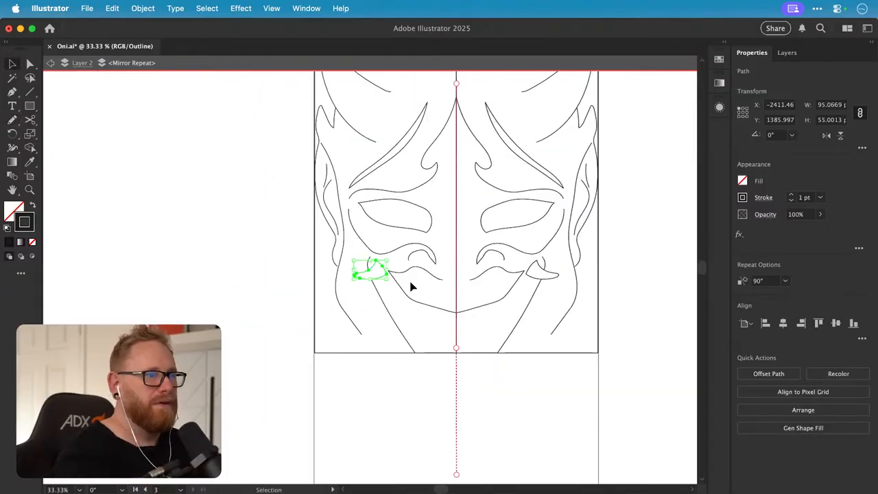
# - Try to smooth the inner arc of the left nostril by redrawing it with the Pencil tool
pyautogui.press('space')
pyautogui.moveTo(409, 341); pyautogui.dragTo(435, 290)
pyautogui.click(371, 342)
pyautogui.press('space')
pyautogui.press('super+space')
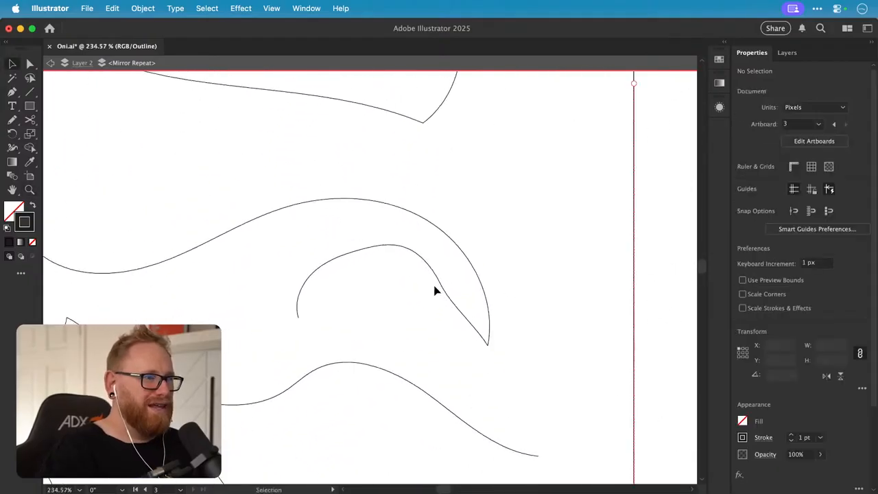
pyautogui.click(439, 284)
pyautogui.moveTo(371, 247); pyautogui.dragTo(440, 296)
pyautogui.press('super+z')
pyautogui.press('n')
pyautogui.moveTo(416, 255)
pyautogui.mouseDown()
pyautogui.moveTo(462, 302)
pyautogui.moveTo(366, 253)
pyautogui.moveTo(321, 267)
pyautogui.mouseUp()
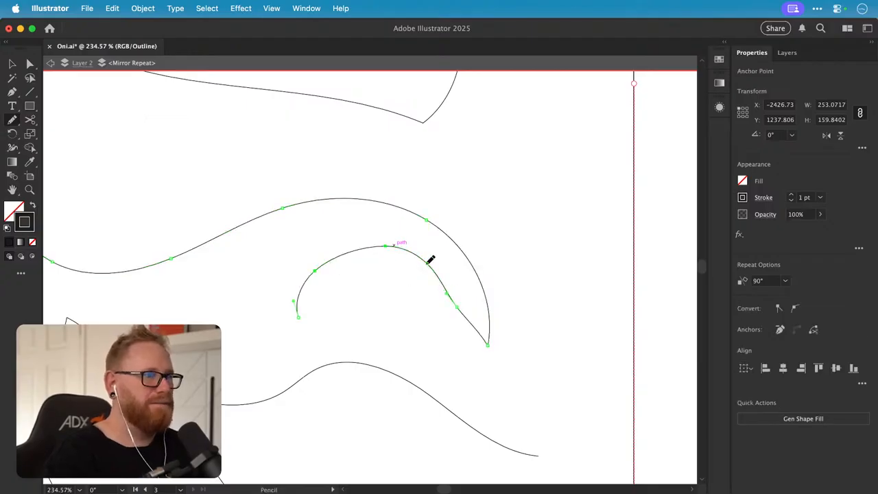
pyautogui.moveTo(368, 245); pyautogui.dragTo(314, 292)
# - Delete the points of the left nostril's inner arc, keeping the outer contour down to its pointed tip
pyautogui.press('a')
pyautogui.moveTo(284, 334); pyautogui.dragTo(416, 251)
pyautogui.press('Delete')
pyautogui.moveTo(355, 236); pyautogui.dragTo(288, 247)
pyautogui.press('Delete')
# - Draw a new inner nostril arch with the Pen tool, starting at the pointed tip and ending at the nostril's outer side
pyautogui.press('p')
pyautogui.click(489, 343)
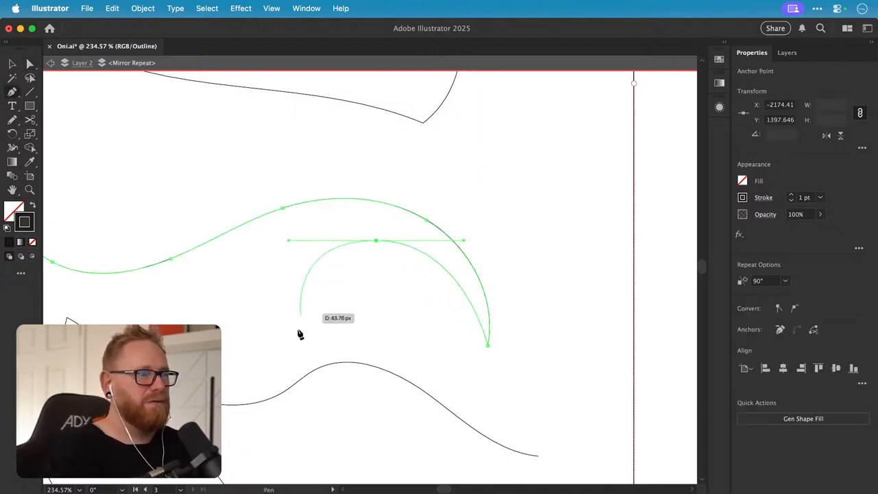
pyautogui.click(270, 341)
pyautogui.press('v')
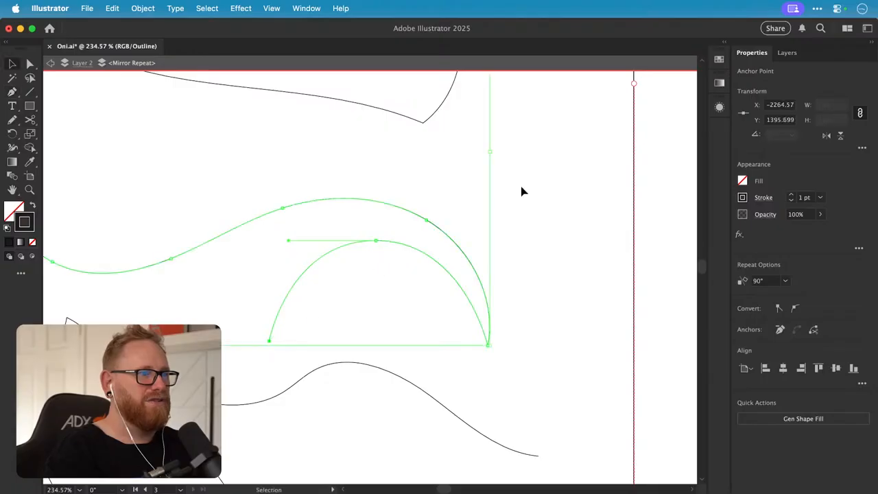
pyautogui.click(548, 167)
# - Switch back to Preview and leave isolation mode of the Mirror Repeat
pyautogui.press('super+minus')
pyautogui.press('super+minus')
pyautogui.press('super+minus')
pyautogui.press('super+minus')
pyautogui.press('super+minus')
pyautogui.press('super+minus')
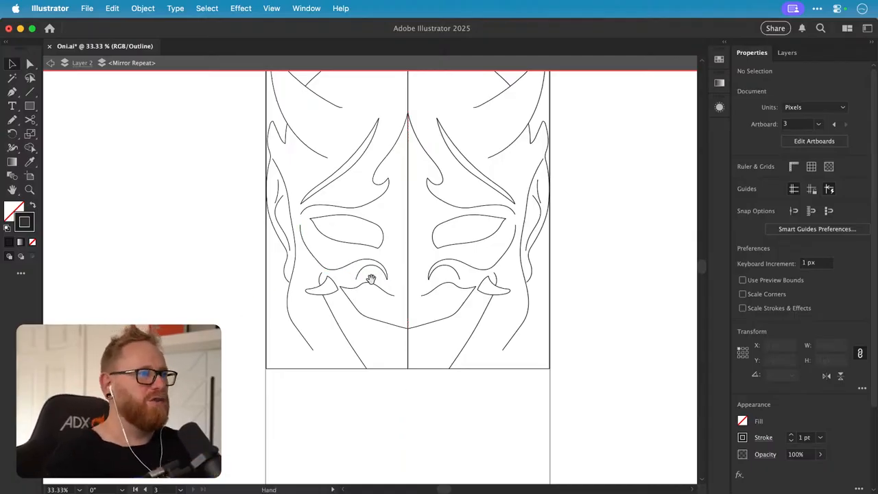
pyautogui.scroll(5, 381, 288)
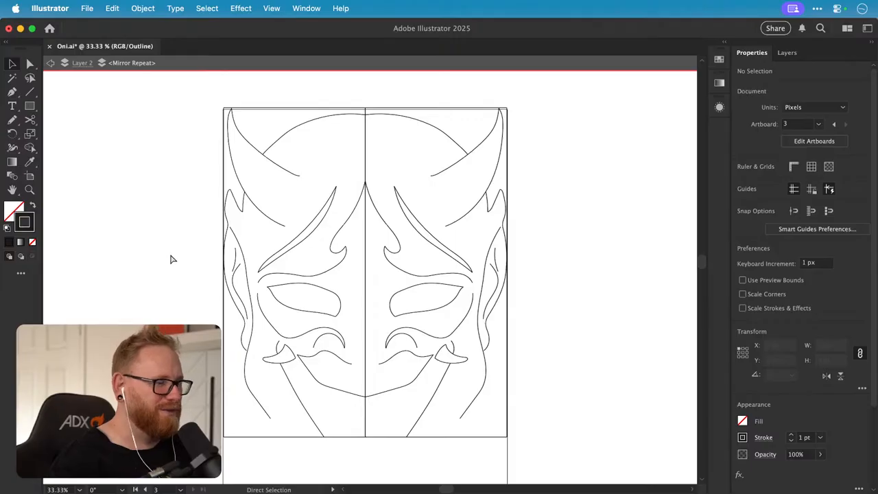
pyautogui.press('super+y')
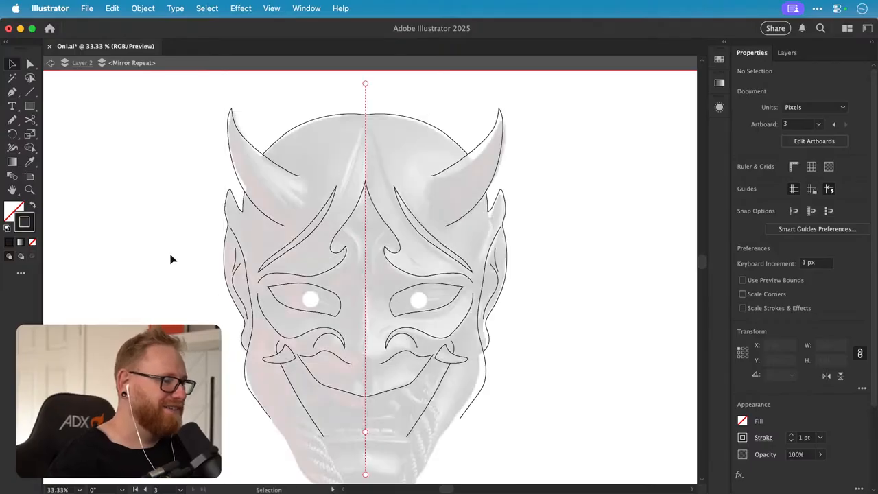
pyautogui.doubleClick(184, 234)
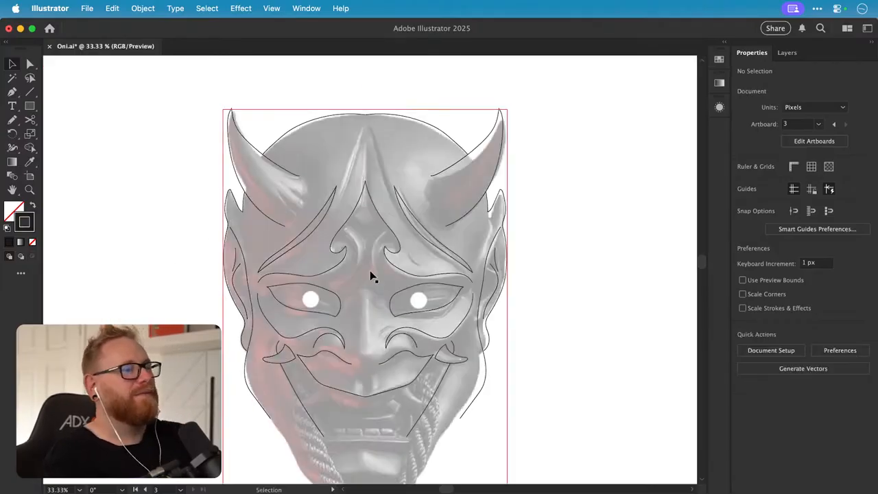
# - Move the Mirror Repeat off the reference photo into the blank area to its right
pyautogui.scroll(-2, 372, 274)
pyautogui.moveTo(443, 272); pyautogui.dragTo(607, 259)
pyautogui.hscroll(5, 607, 259)
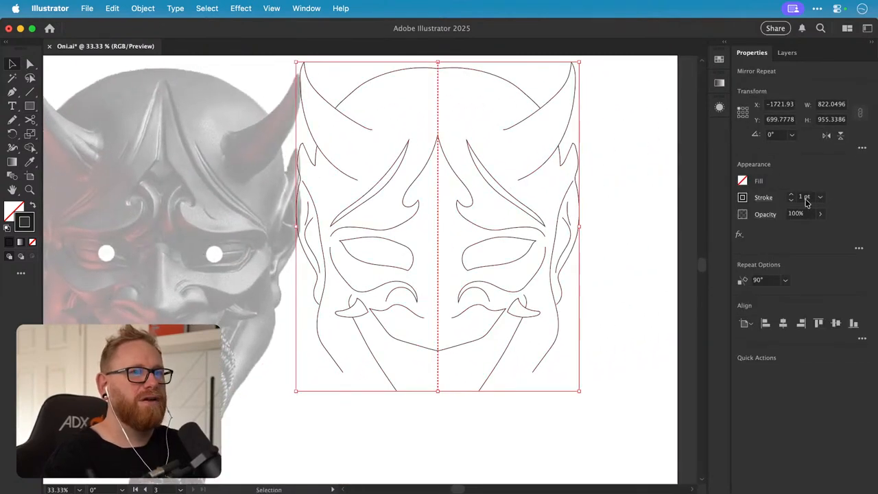
# - Set the stroke weight of the Mirror Repeat to 5 pt
pyautogui.click(791, 194)
pyautogui.click(791, 195)
pyautogui.click(791, 195)
pyautogui.click(791, 195)
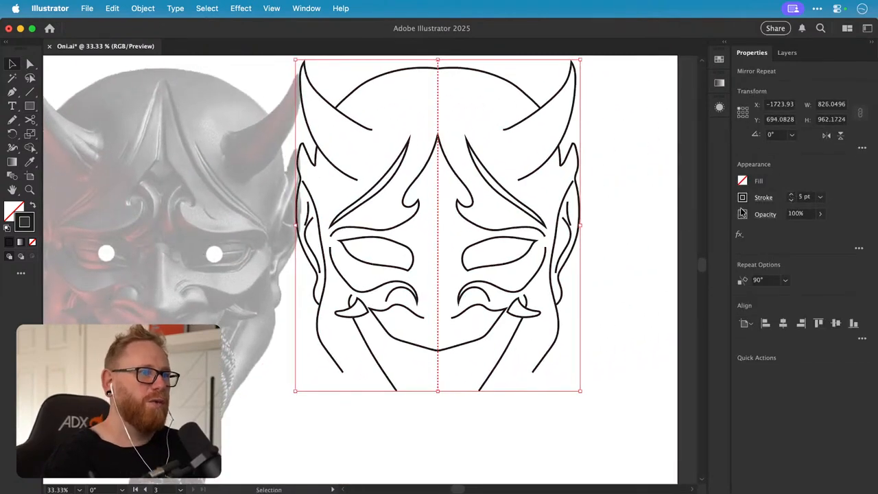
pyautogui.click(650, 223)
# - Shift the mask line art farther right so that it stands clear of the reference photo
pyautogui.moveTo(441, 259); pyautogui.dragTo(440, 292)
pyautogui.moveTo(382, 232); pyautogui.dragTo(414, 226)
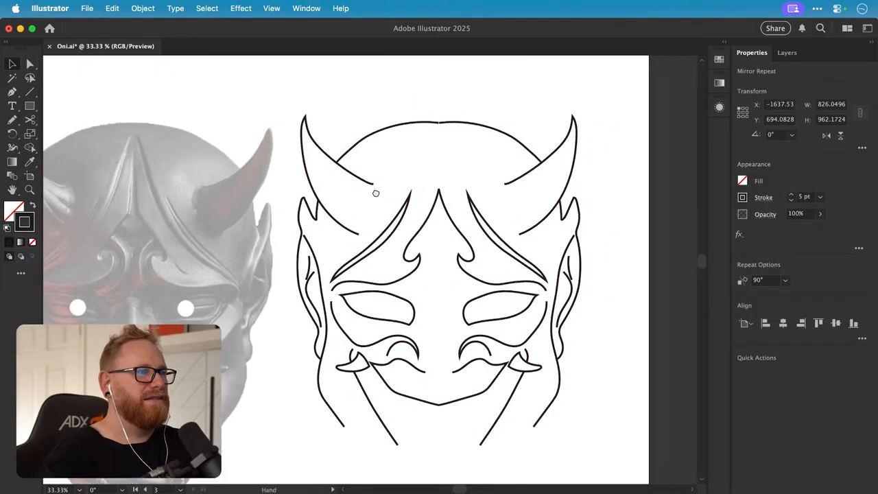
pyautogui.moveTo(406, 182); pyautogui.dragTo(377, 202)
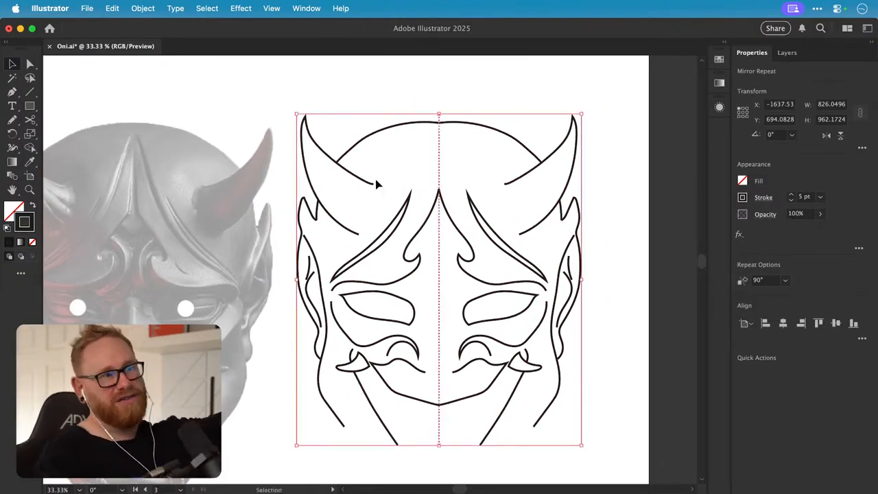
# - Expand the Mirror Repeat into editable paths
pyautogui.click(144, 9)
pyautogui.click(172, 198)
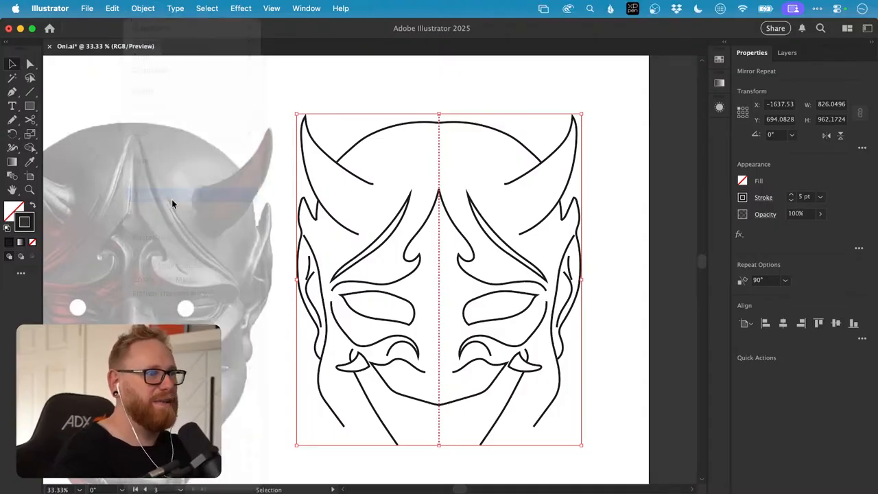
pyautogui.click(473, 330)
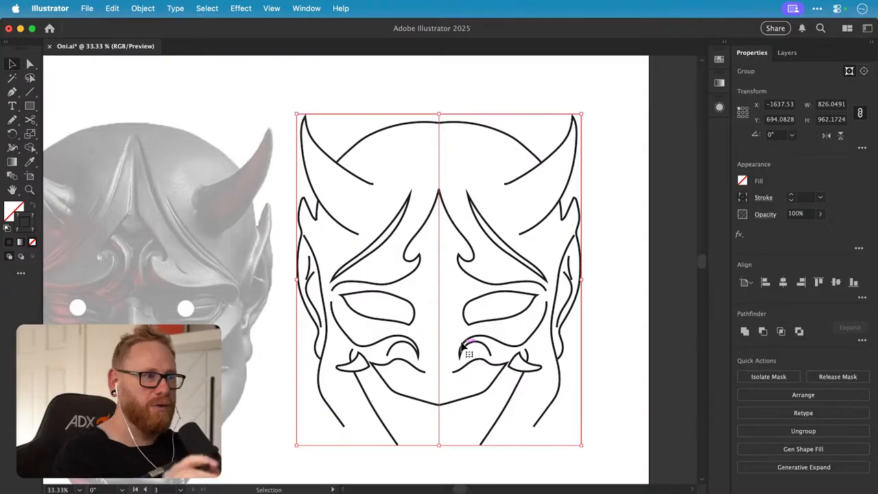
pyautogui.click(370, 87)
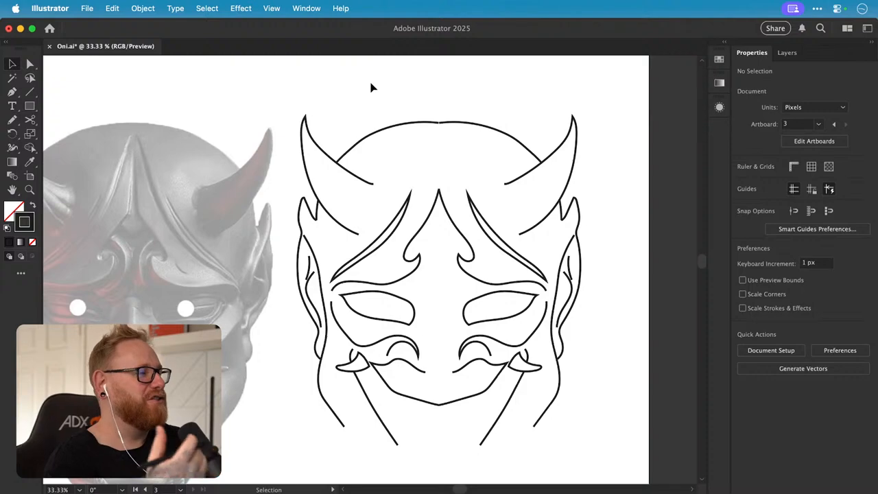
# - Remove the rectangular clipping frames around both halves of the expanded mask and check the bare lines in Outline view
pyautogui.press('super+y')
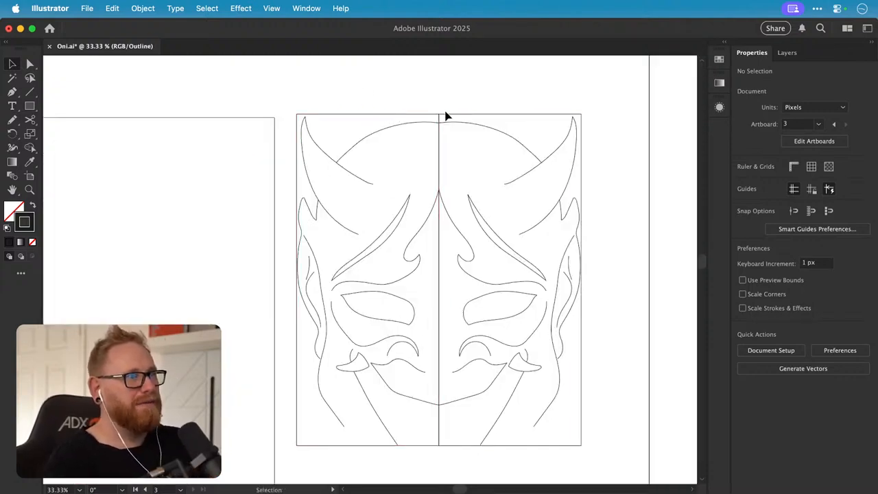
pyautogui.press('super+y')
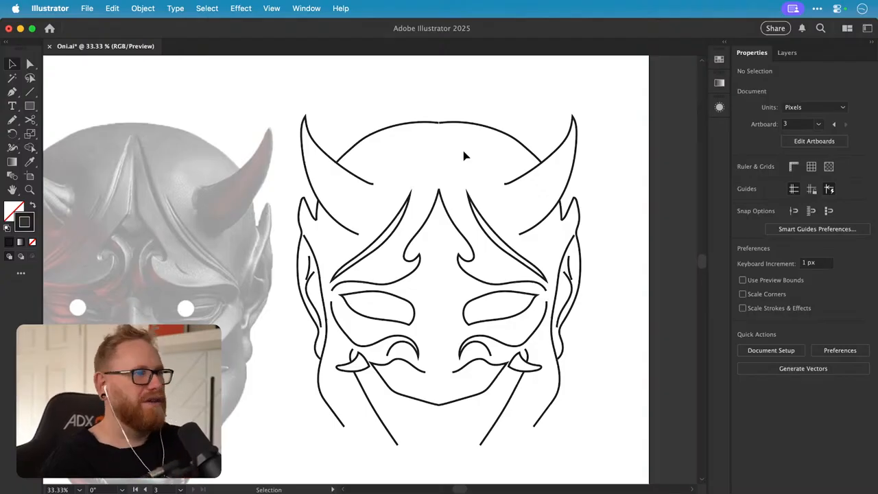
pyautogui.press('a')
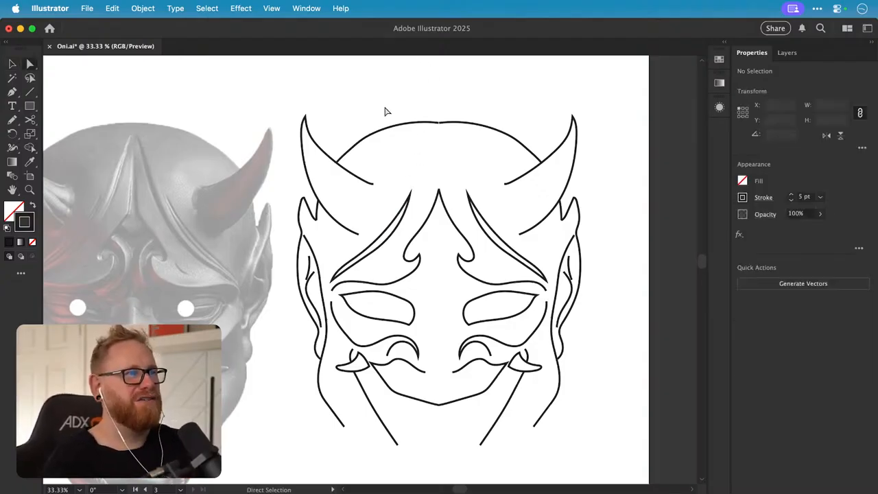
pyautogui.moveTo(356, 85); pyautogui.dragTo(449, 117)
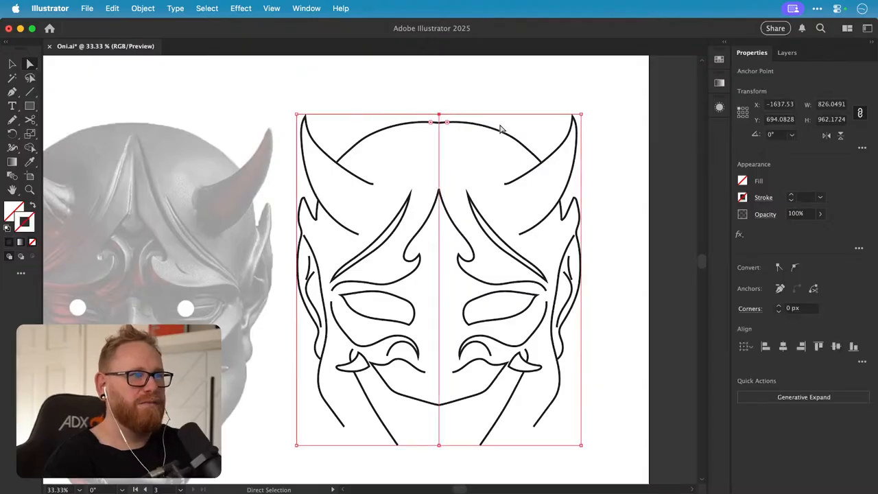
pyautogui.click(422, 146)
pyautogui.press('v')
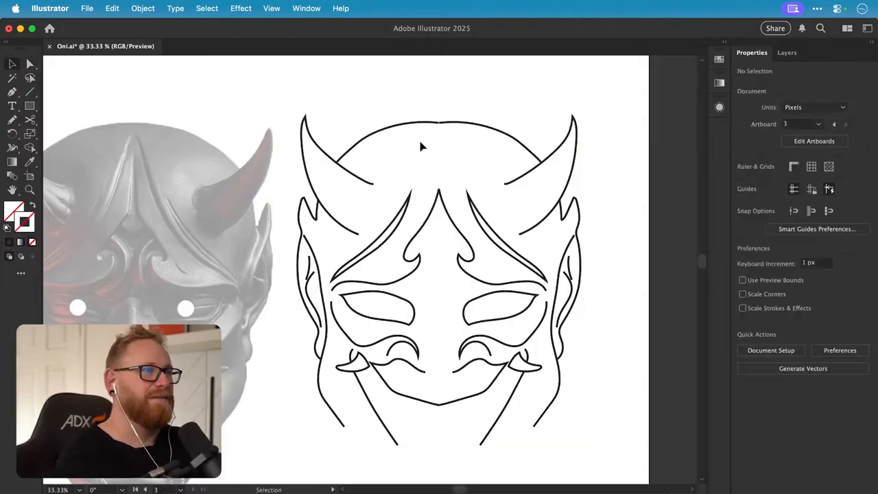
pyautogui.press('super+y')
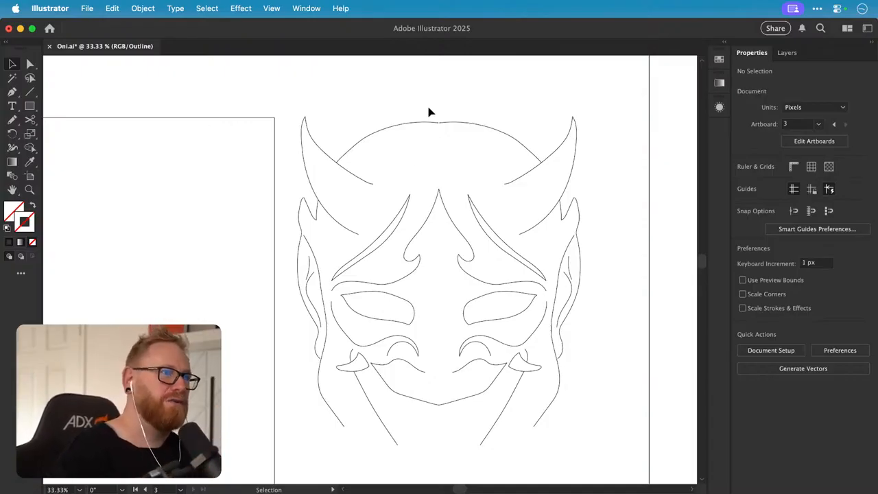
# - Average the two crossing end points at the central forehead peak and join them into one point
pyautogui.press('super+y')
pyautogui.press('z')
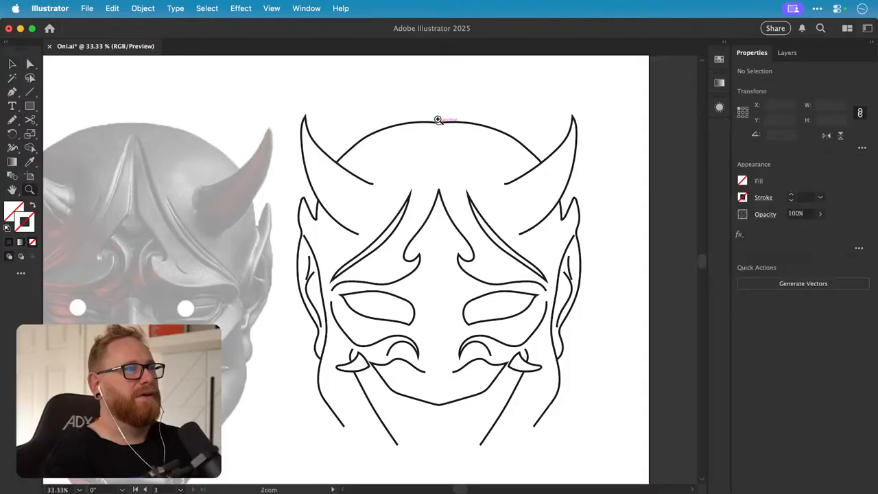
pyautogui.moveTo(440, 199); pyautogui.dragTo(574, 182)
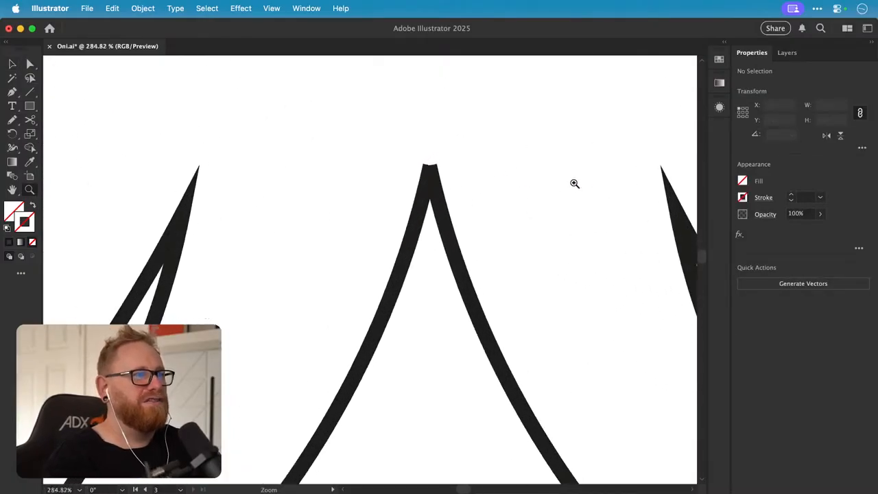
pyautogui.press('super+y')
pyautogui.moveTo(461, 165); pyautogui.dragTo(490, 173)
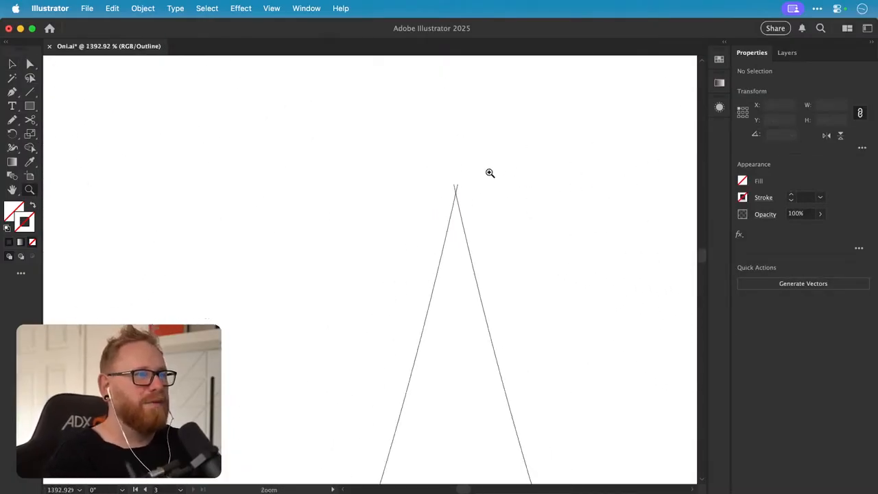
pyautogui.press('a')
pyautogui.click(459, 184)
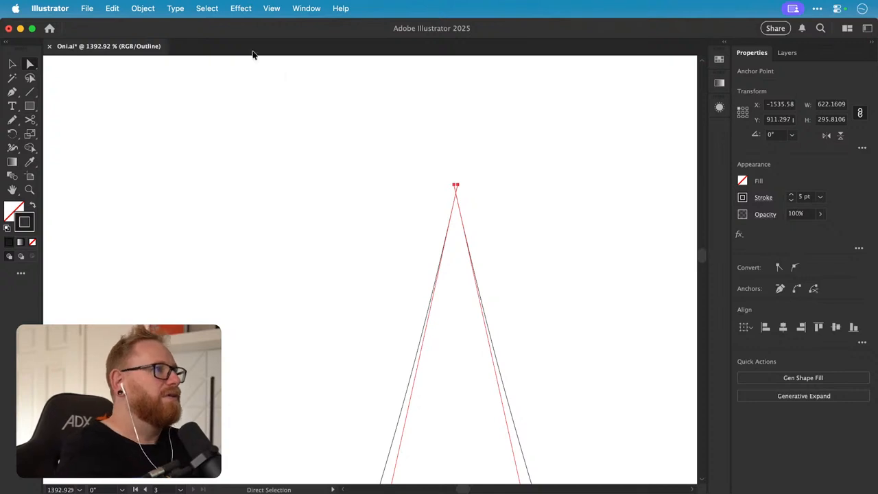
pyautogui.click(141, 8)
pyautogui.moveTo(240, 368)
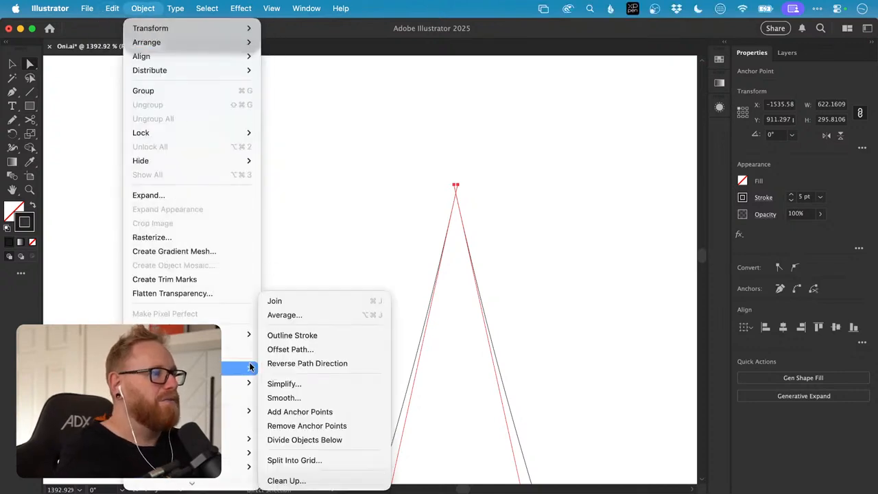
pyautogui.click(280, 318)
pyautogui.press('Return')
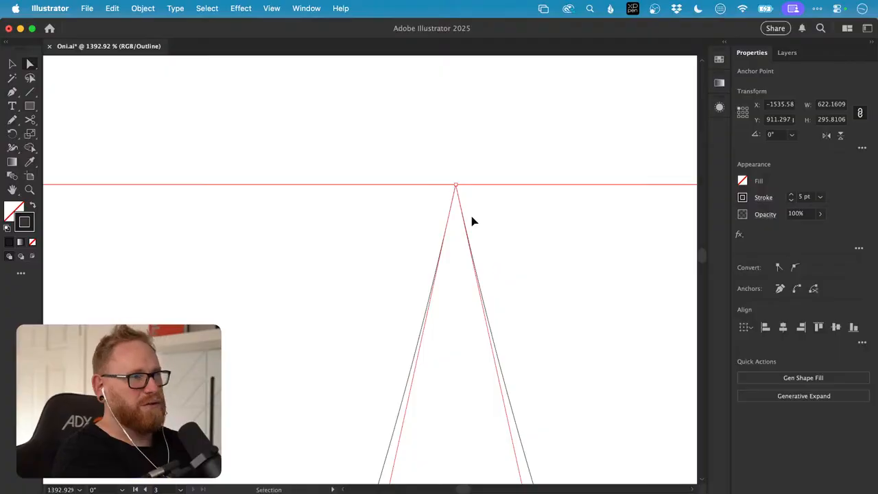
# - Join the two open end points at the middle of the head's top edge
pyautogui.press('super+minus')
pyautogui.press('super+minus')
pyautogui.press('super+minus')
pyautogui.press('super+minus')
pyautogui.press('super+minus')
pyautogui.press('super+minus')
pyautogui.press('super+minus')
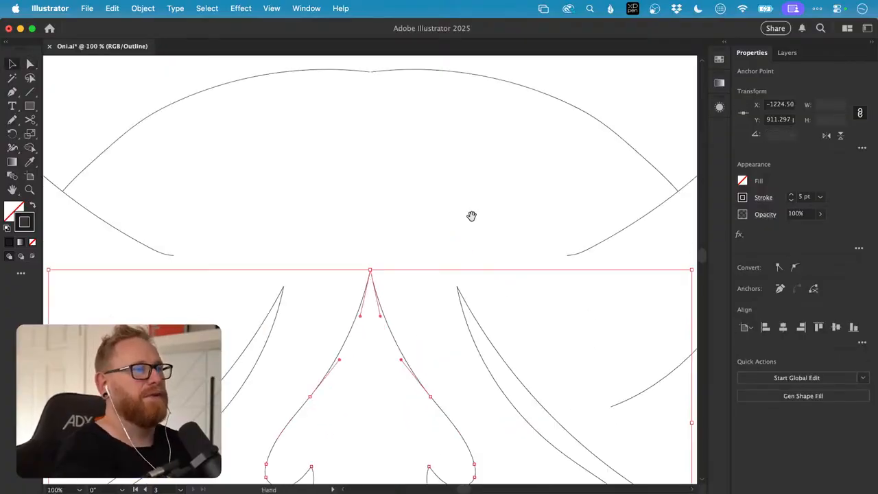
pyautogui.scroll(3, 471, 214)
pyautogui.scroll(5, 384, 263)
pyautogui.moveTo(378, 191); pyautogui.dragTo(398, 160)
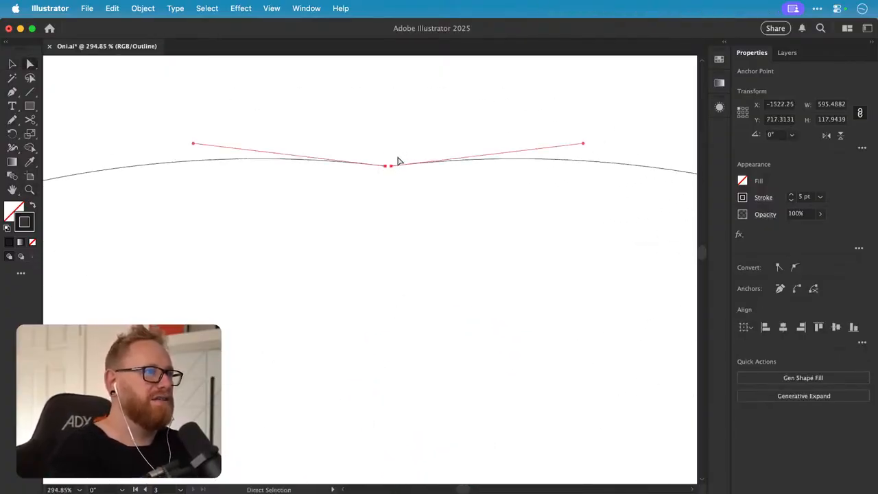
pyautogui.press('super+j')
# - Switch back to Preview and check the joined lines across the whole mask
pyautogui.press('super+minus')
pyautogui.press('super+minus')
pyautogui.press('super+minus')
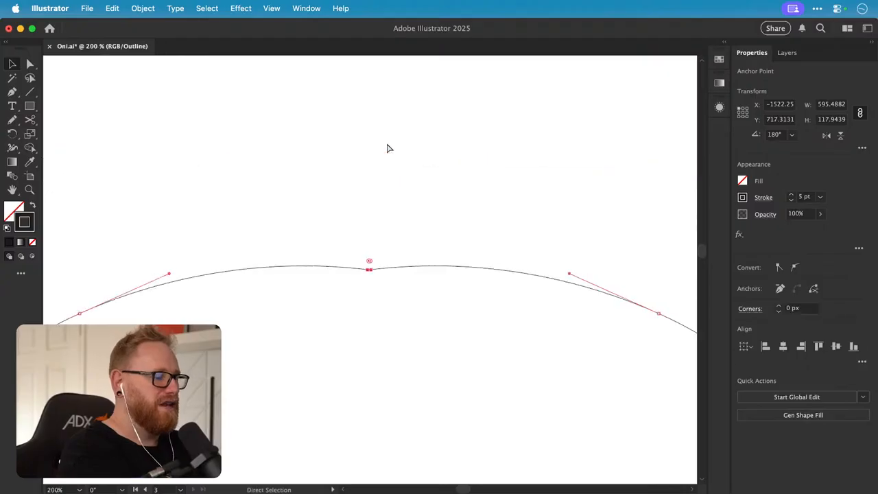
pyautogui.press('super+minus')
pyautogui.press('super+y')
pyautogui.press('super+minus')
pyautogui.press('super+minus')
pyautogui.press('super+minus')
pyautogui.press('v')
pyautogui.moveTo(415, 404); pyautogui.dragTo(408, 275)
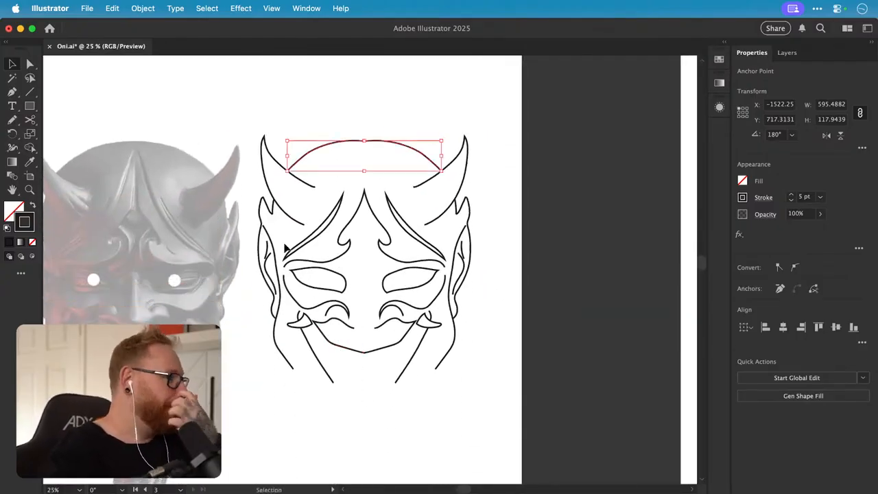
# - Move the lower end of the short line inside the left ear toward the curved fold beside it
pyautogui.press('a')
pyautogui.scroll(10, 337, 190)
pyautogui.click(343, 258)
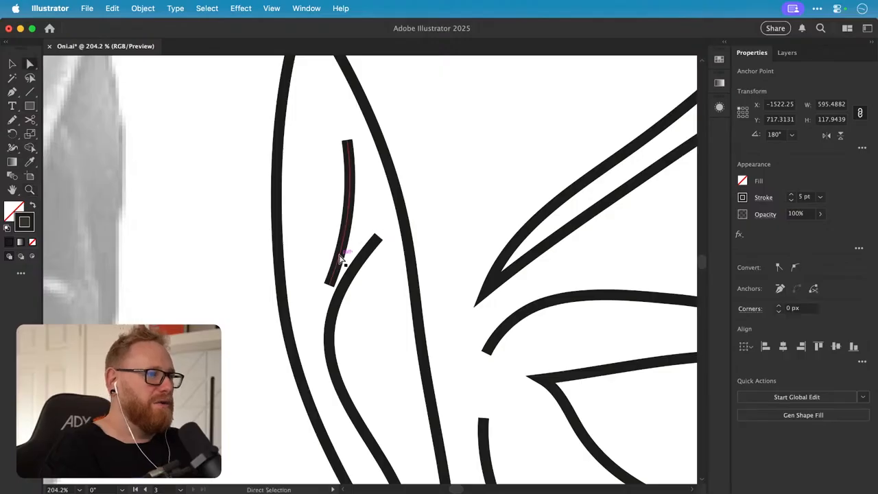
pyautogui.moveTo(332, 280); pyautogui.dragTo(330, 255)
# - Delete the right half of the mask line art, leaving only the left half up to the centre line
pyautogui.scroll(-10, 329, 254)
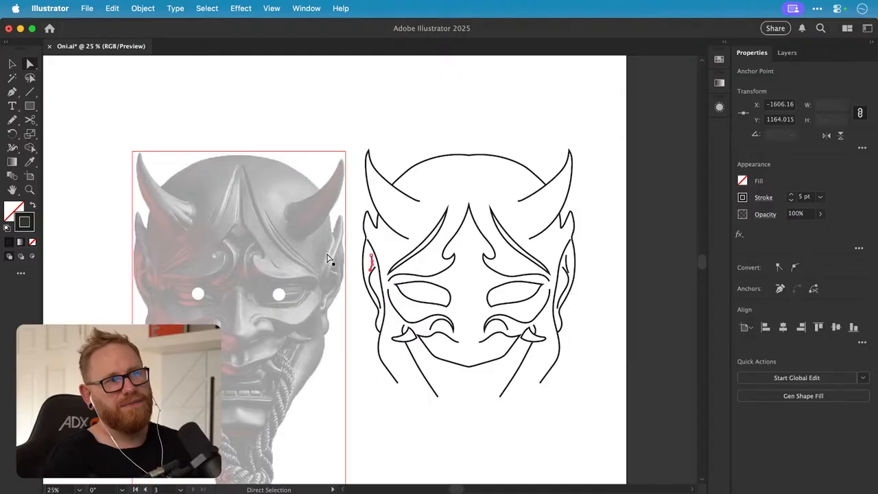
pyautogui.hscroll(5, 332, 309)
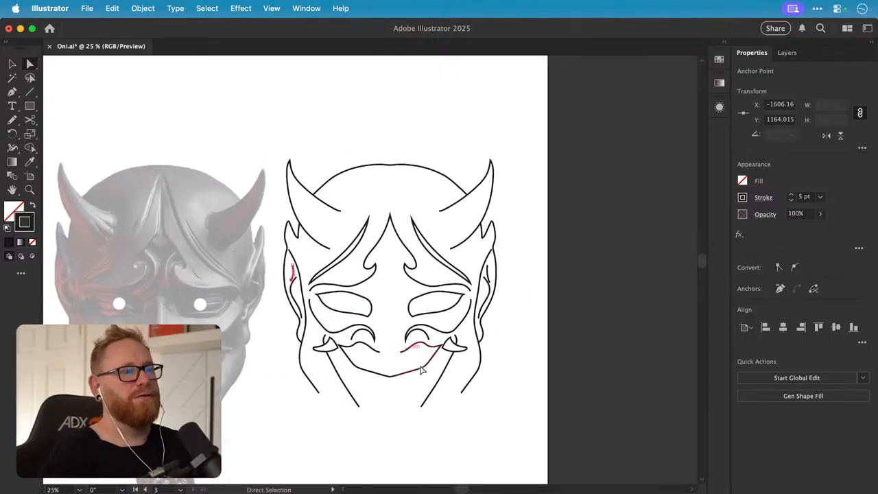
pyautogui.moveTo(405, 435); pyautogui.dragTo(493, 295)
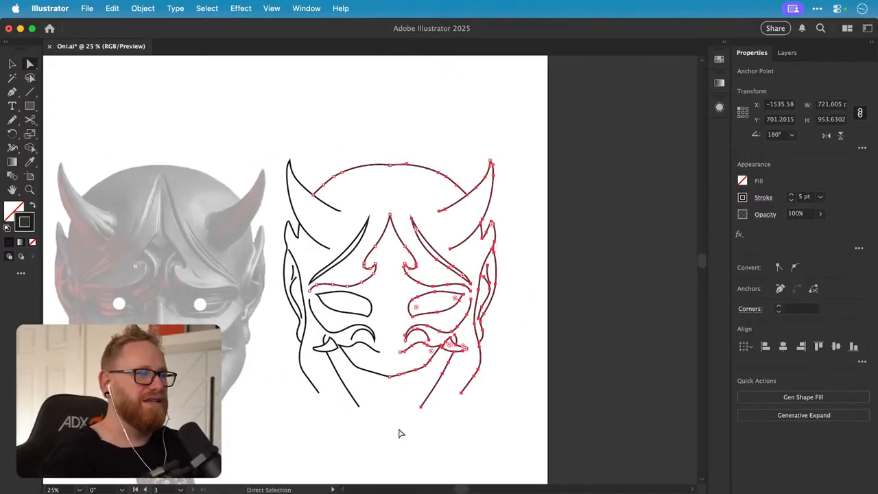
pyautogui.moveTo(402, 433); pyautogui.dragTo(519, 128)
pyautogui.press('Delete')
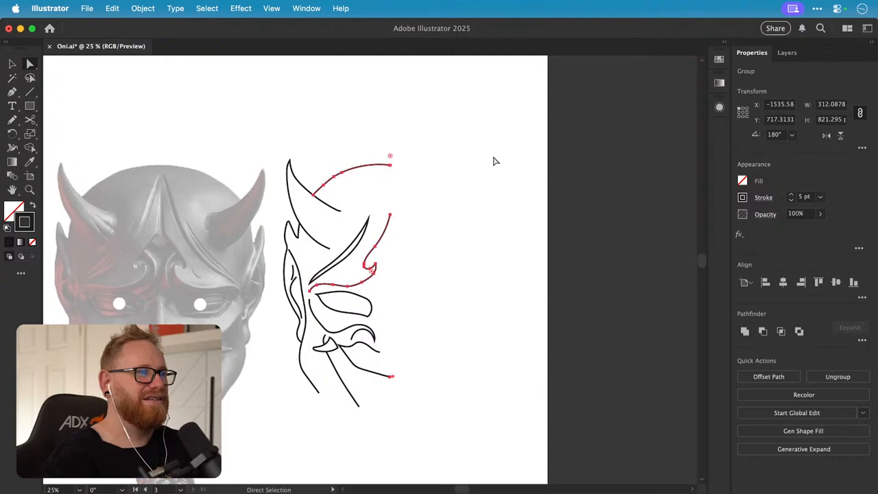
# - Reflect a copy of the left mask half across the vertical centre line, starting from the head's top end point
pyautogui.click(496, 161)
pyautogui.press('v')
pyautogui.moveTo(287, 135); pyautogui.dragTo(420, 449)
pyautogui.press('o')
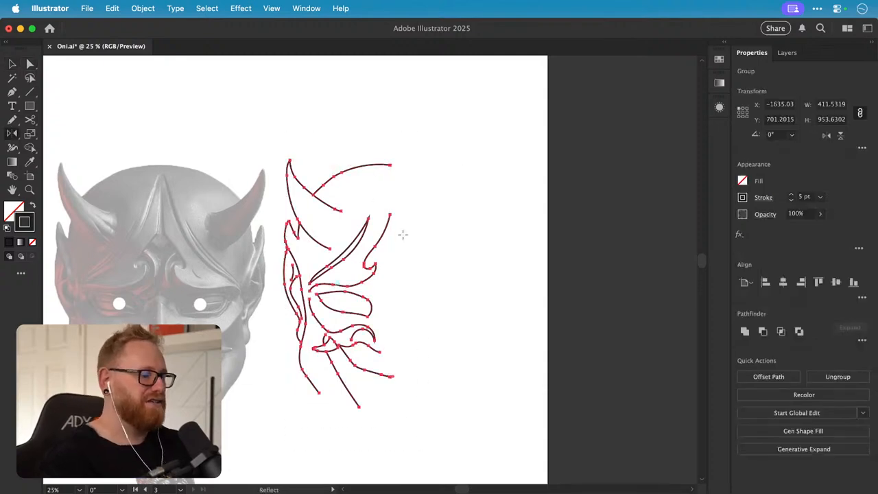
pyautogui.keyDown('alt'); pyautogui.click(390, 163); pyautogui.keyUp('alt')
pyautogui.click(378, 336)
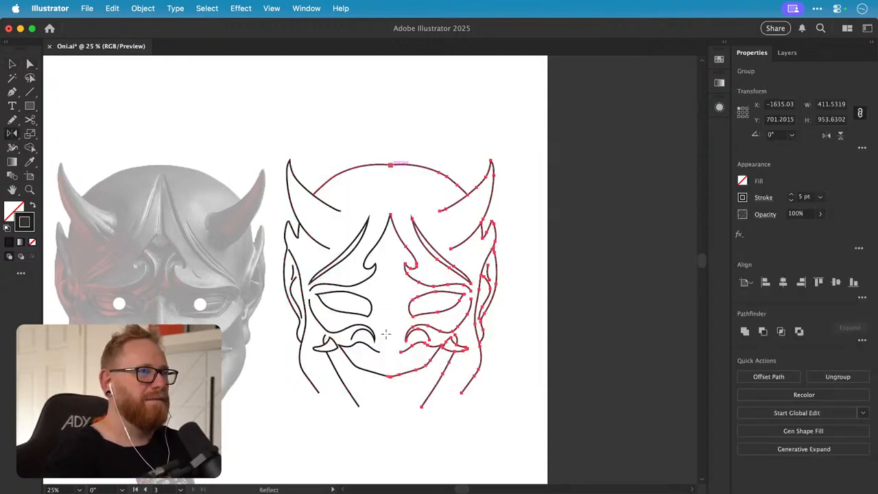
pyautogui.press('v')
pyautogui.click(479, 114)
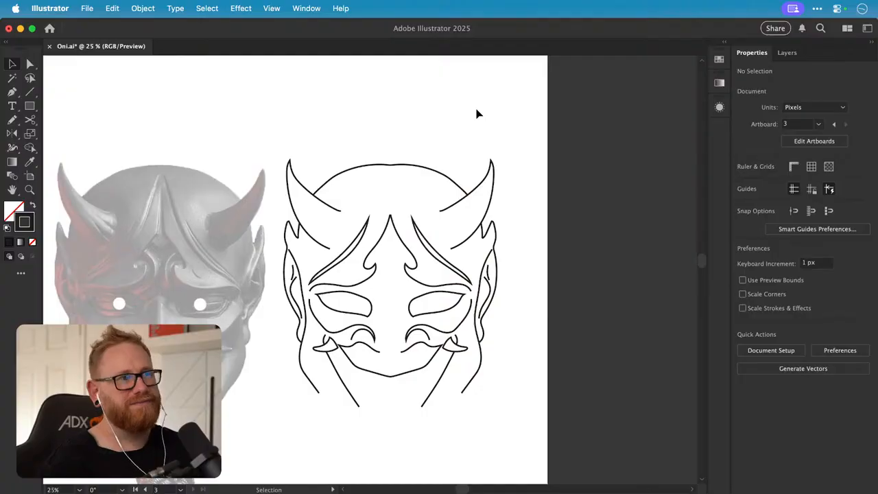
# - Try removing the mirrored right half of the mask, and undo the deletion
pyautogui.moveTo(504, 204); pyautogui.dragTo(400, 422)
pyautogui.press('Delete')
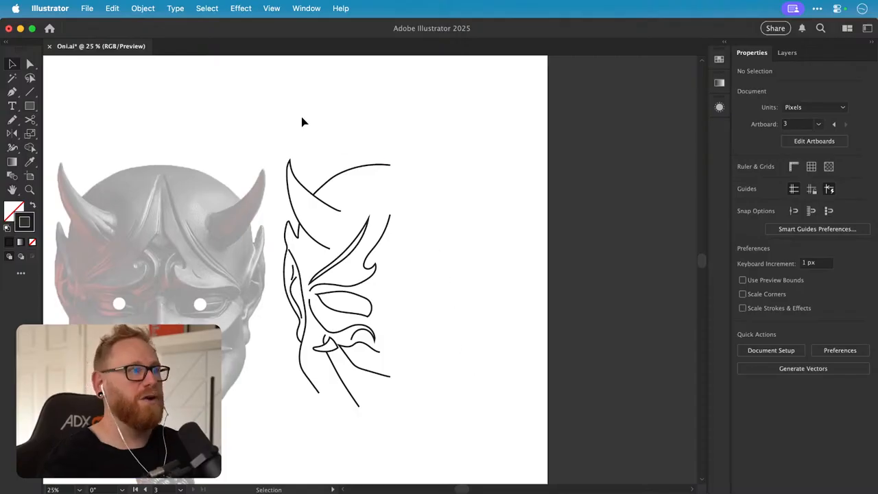
pyautogui.moveTo(296, 114)
pyautogui.mouseDown()
pyautogui.moveTo(439, 426)
pyautogui.moveTo(281, 117)
pyautogui.mouseUp()
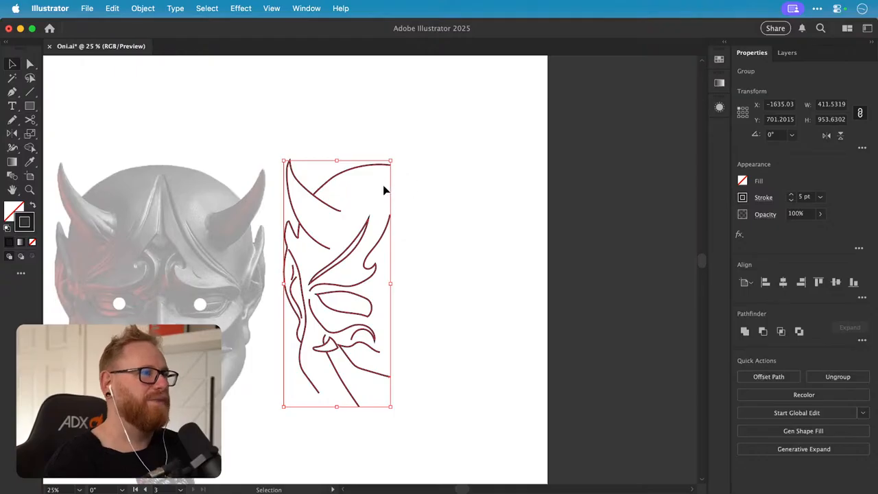
pyautogui.press('super+shift+z')
pyautogui.press('super+z')
pyautogui.press('super+shift+z')
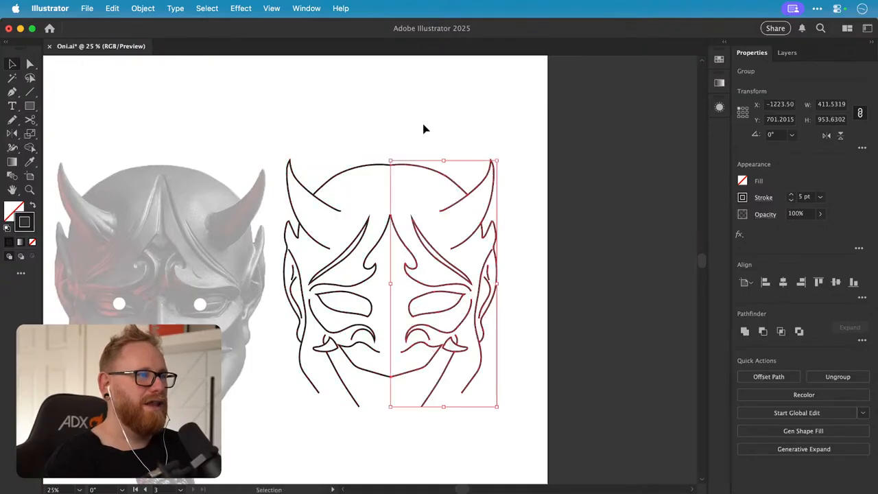
# - Select both mask halves and convert them into a Live Paint group with the Live Paint Bucket
pyautogui.press('super+shift+a')
pyautogui.moveTo(320, 134)
pyautogui.mouseDown()
pyautogui.moveTo(363, 186)
pyautogui.moveTo(462, 187)
pyautogui.mouseUp()
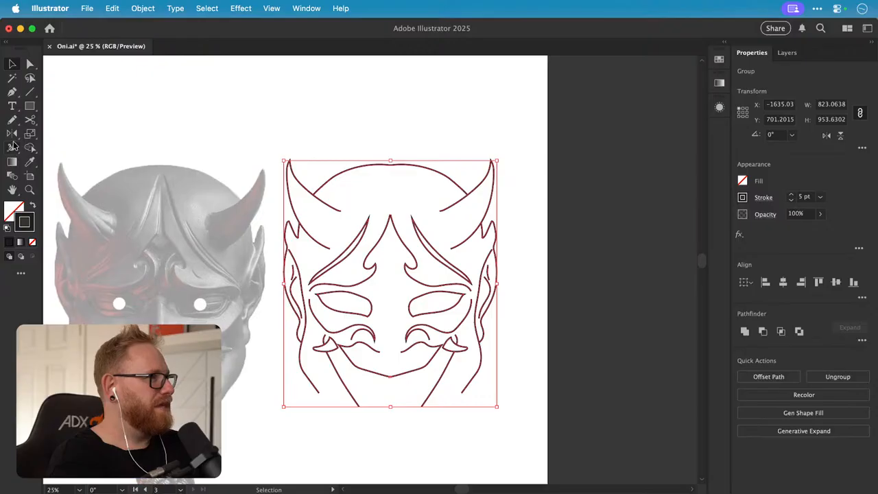
pyautogui.click(32, 147)
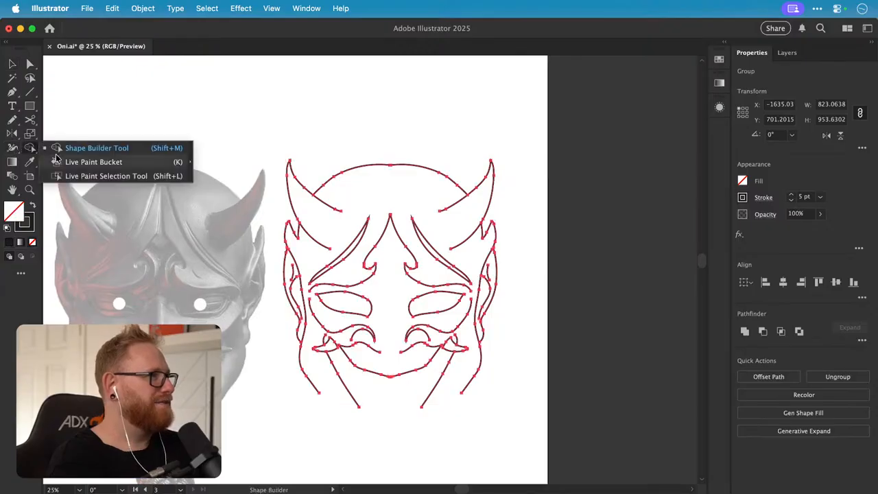
pyautogui.click(59, 162)
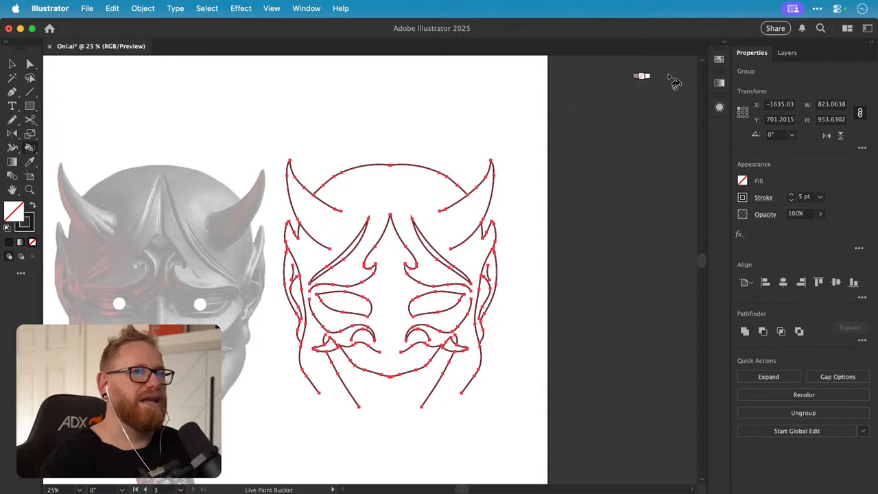
# - Fill the left eye and the left tusk beside the mouth with a mid-grey swatch
pyautogui.click(720, 60)
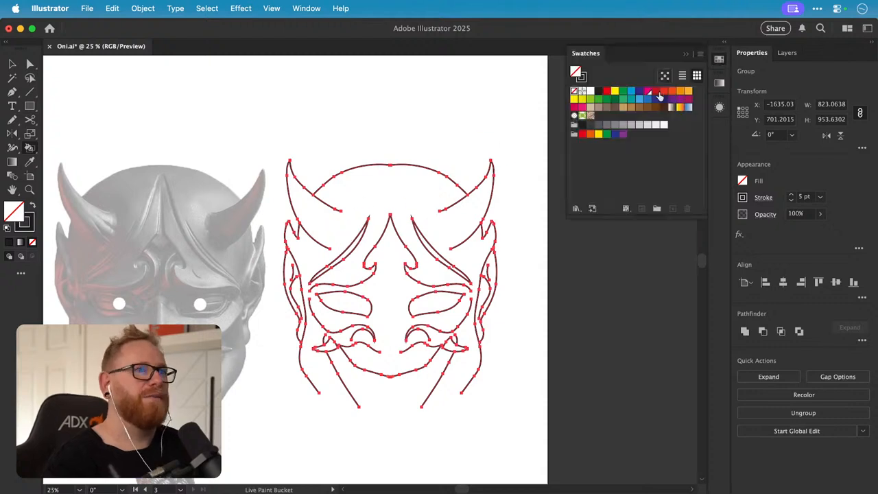
pyautogui.click(616, 126)
pyautogui.click(343, 302)
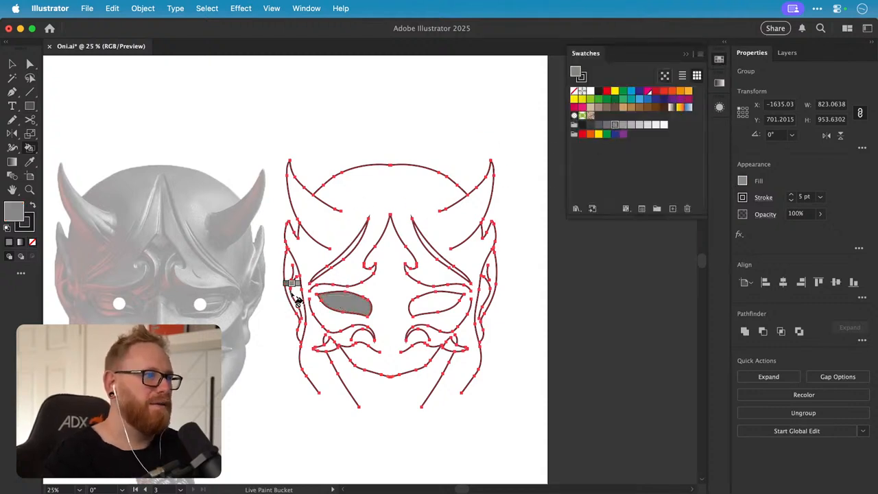
pyautogui.click(336, 348)
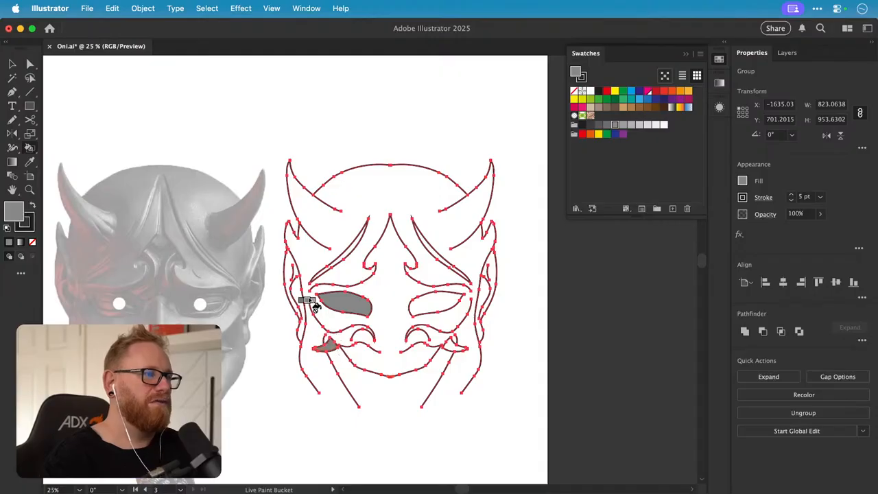
# - Close the open base of the left horn with a straight Pen segment between its two end points
pyautogui.press('a')
pyautogui.click(336, 231)
pyautogui.scroll(3, 337, 232)
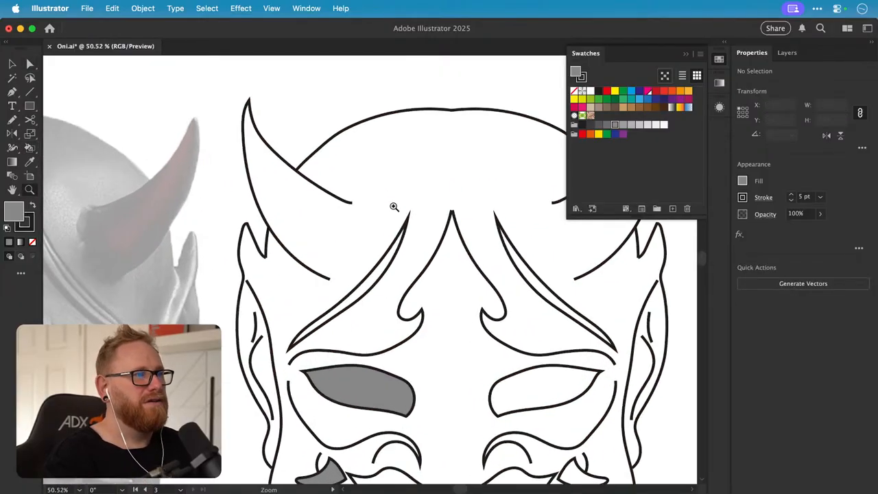
pyautogui.click(355, 207)
pyautogui.click(327, 276)
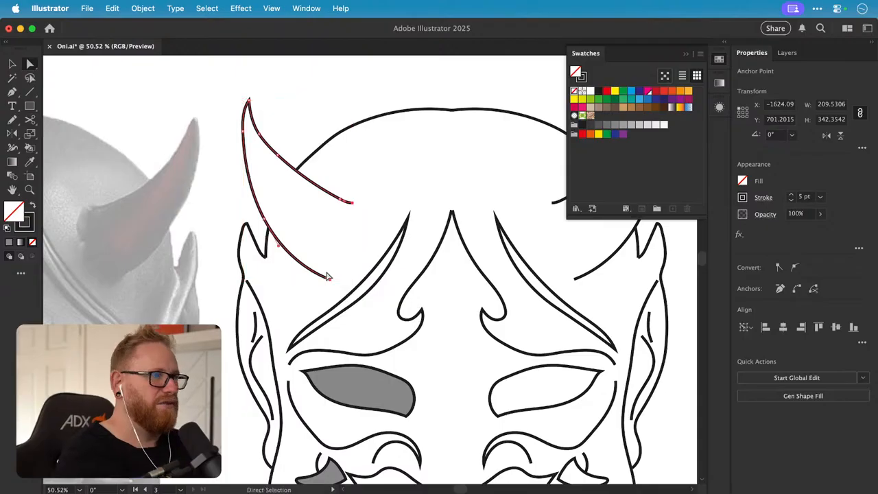
pyautogui.press('p')
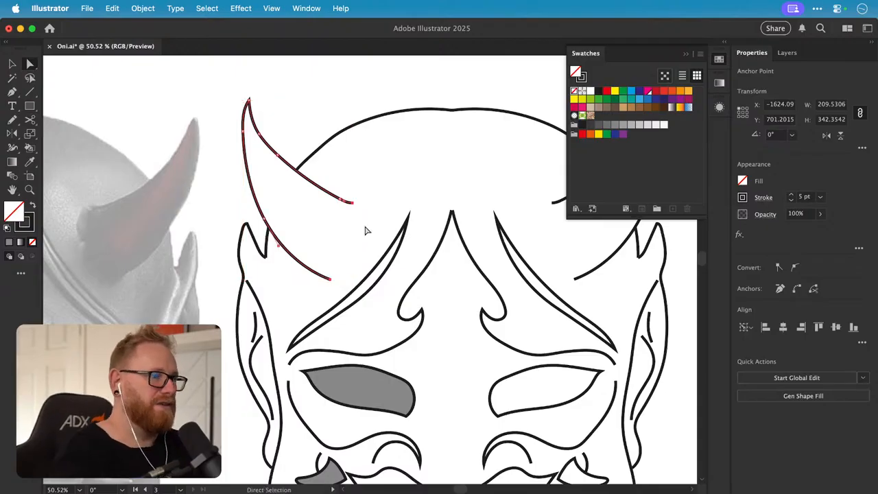
pyautogui.click(352, 203)
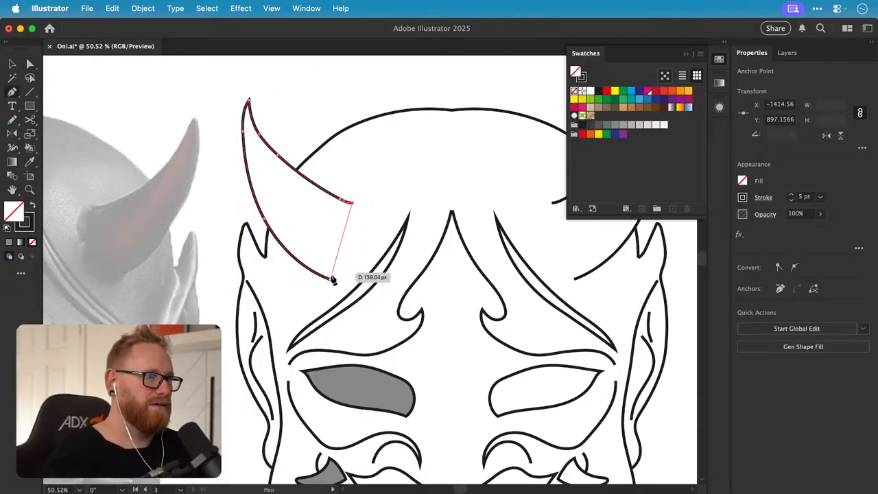
pyautogui.click(330, 278)
# - Fill the closed left horn, the right eye and the right tusk with the same mid-grey using Live Paint
pyautogui.press('v')
pyautogui.moveTo(227, 173); pyautogui.dragTo(357, 238)
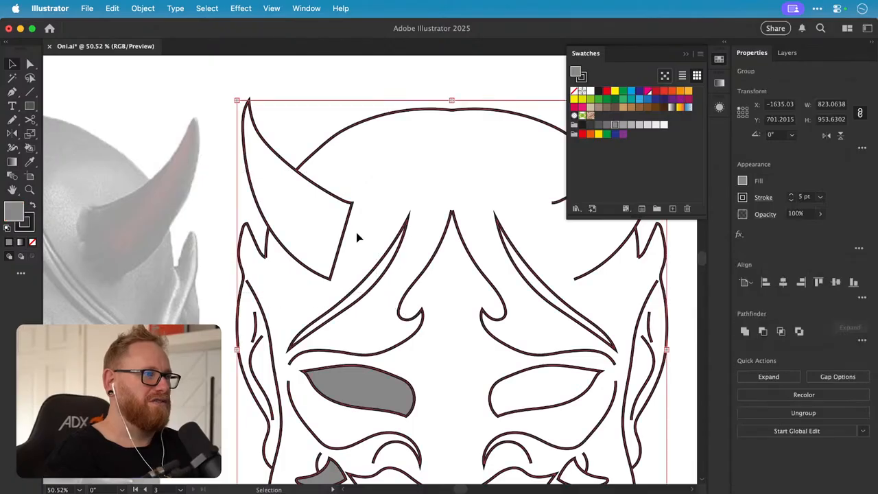
pyautogui.click(465, 225)
pyautogui.moveTo(615, 124); pyautogui.dragTo(322, 218)
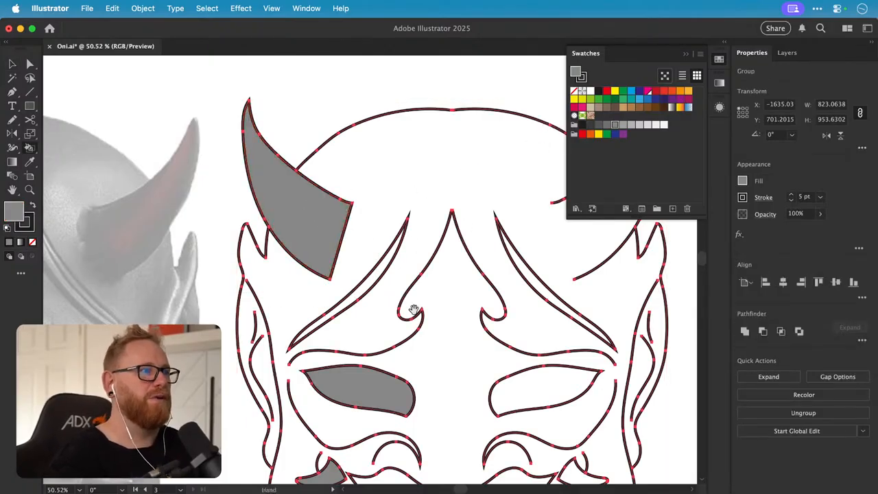
pyautogui.moveTo(496, 364); pyautogui.dragTo(375, 308)
pyautogui.press('k')
pyautogui.click(417, 351)
pyautogui.click(464, 426)
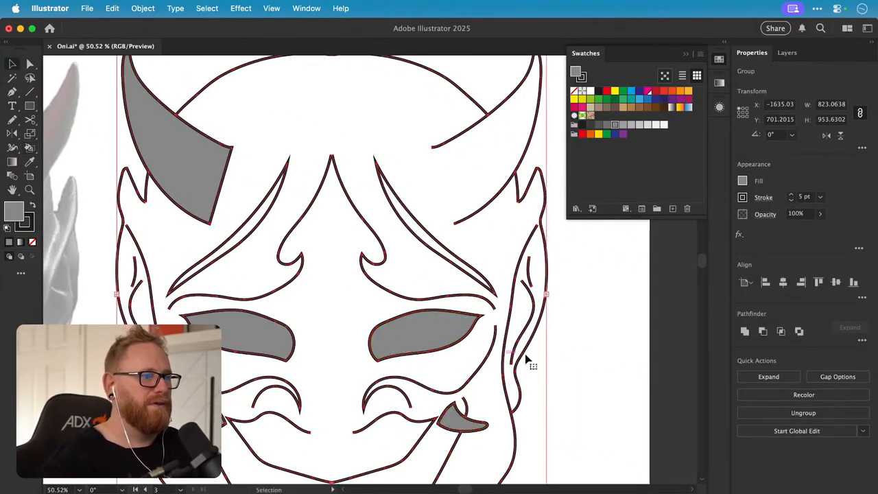
pyautogui.press('v')
pyautogui.click(568, 361)
pyautogui.click(506, 371)
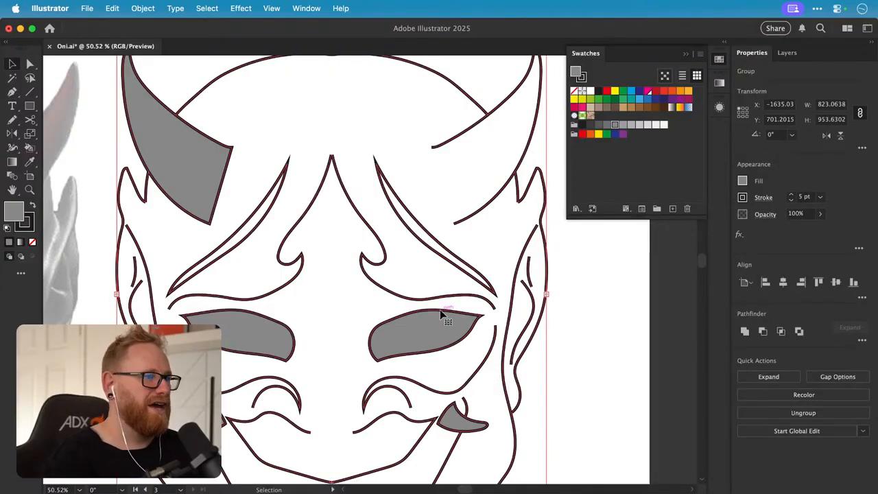
# - Examine the finished greyscale mask on the dark square to see how its areas are shaded
pyautogui.press('a')
pyautogui.press('super+minus')
pyautogui.press('super+minus')
pyautogui.press('super+minus')
pyautogui.press('super+minus')
pyautogui.press('super+minus')
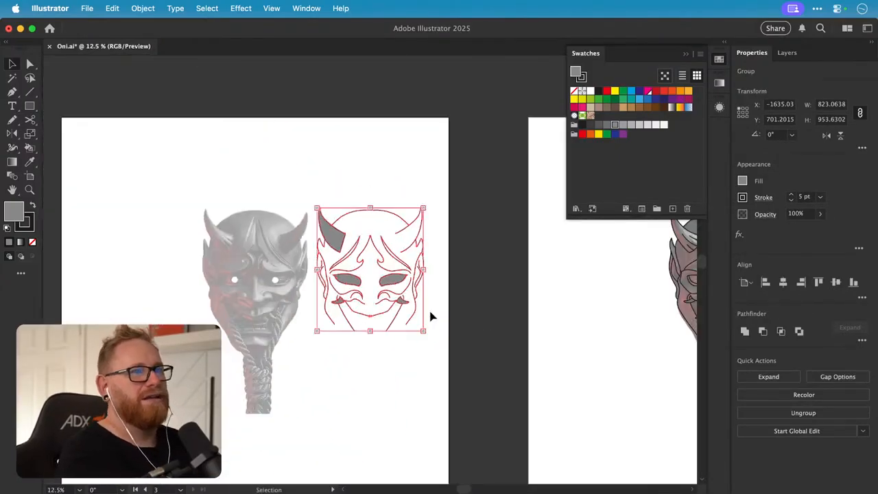
pyautogui.hscroll(10, 448, 300)
pyautogui.moveTo(490, 312); pyautogui.dragTo(245, 339)
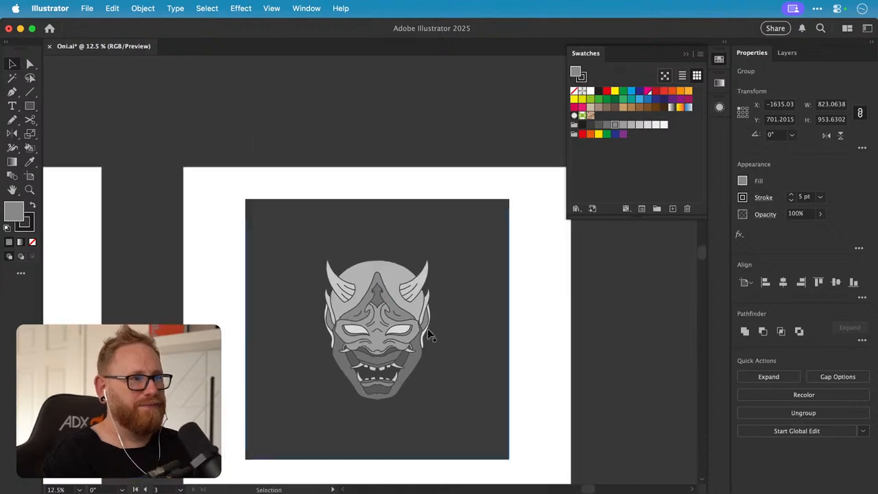
pyautogui.moveTo(394, 349); pyautogui.dragTo(482, 325)
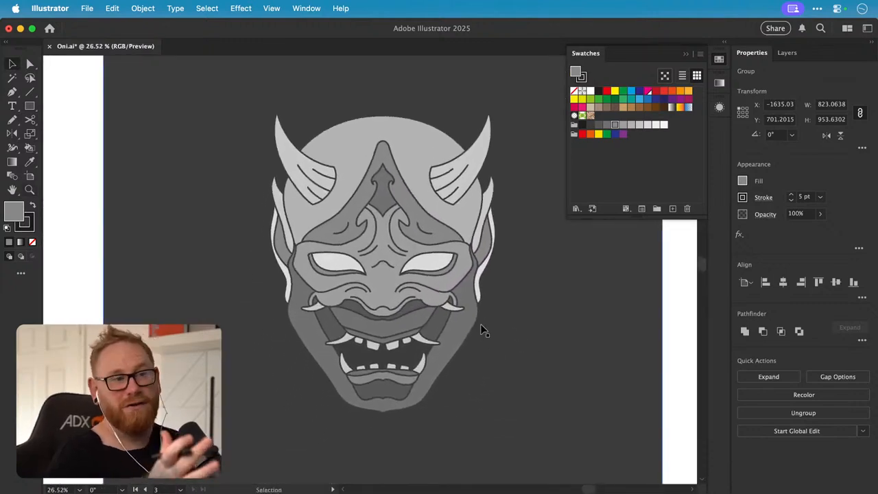
# - Put the swatches away, deselect the partly filled mask and save the document
pyautogui.click(719, 61)
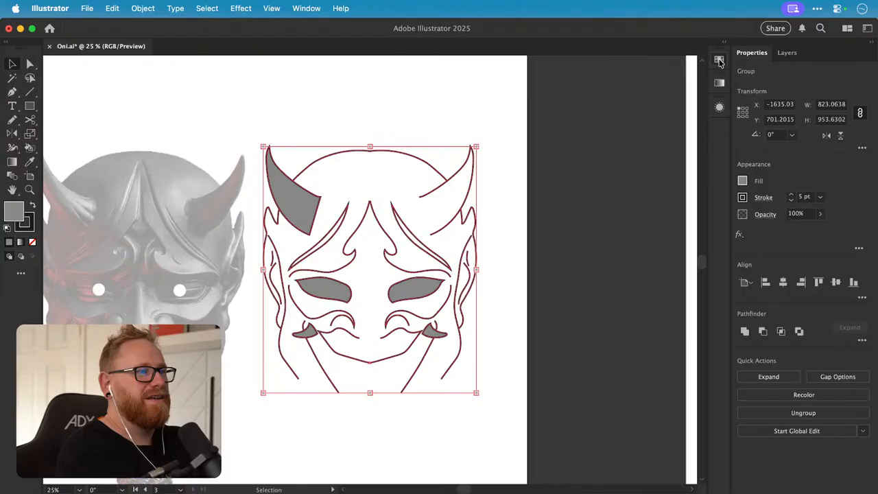
pyautogui.press('super+minus')
pyautogui.press('super+minus')
pyautogui.press('super+minus')
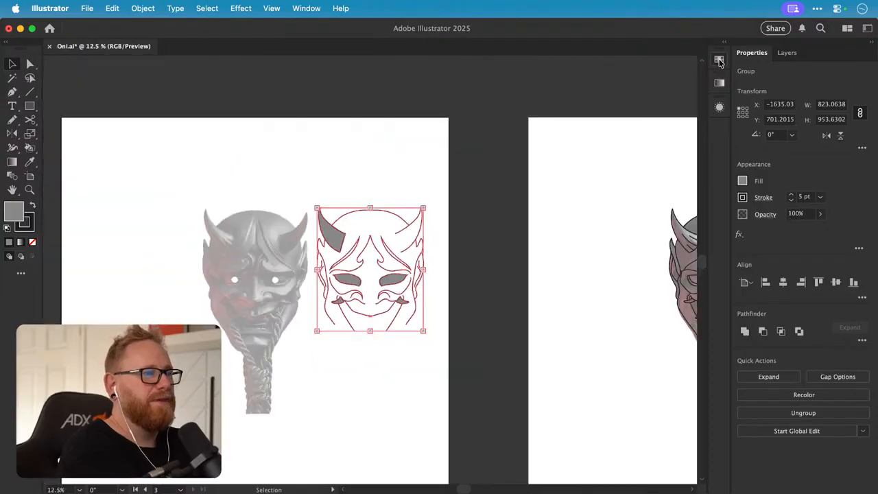
pyautogui.click(398, 165)
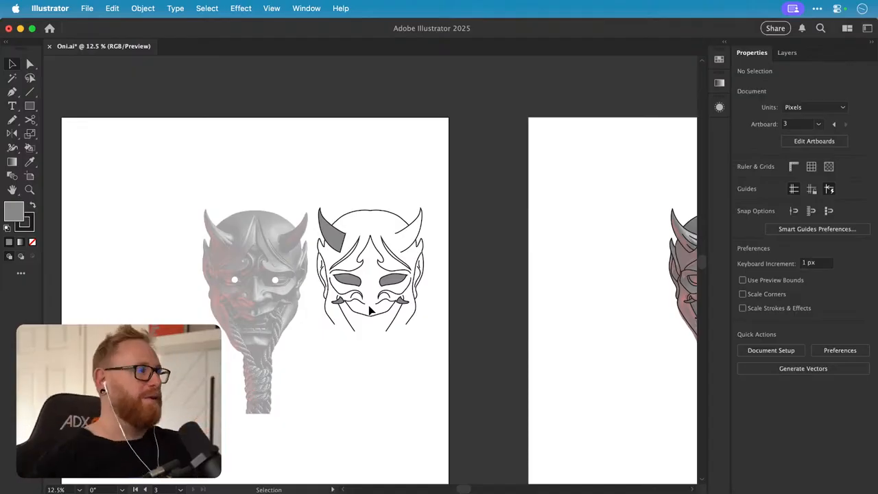
pyautogui.press('a')
pyautogui.press('super+s')
# - Review the outlined mask over the reference photo and the shaded version on the neighbouring artboards
pyautogui.hscroll(10, 535, 281)
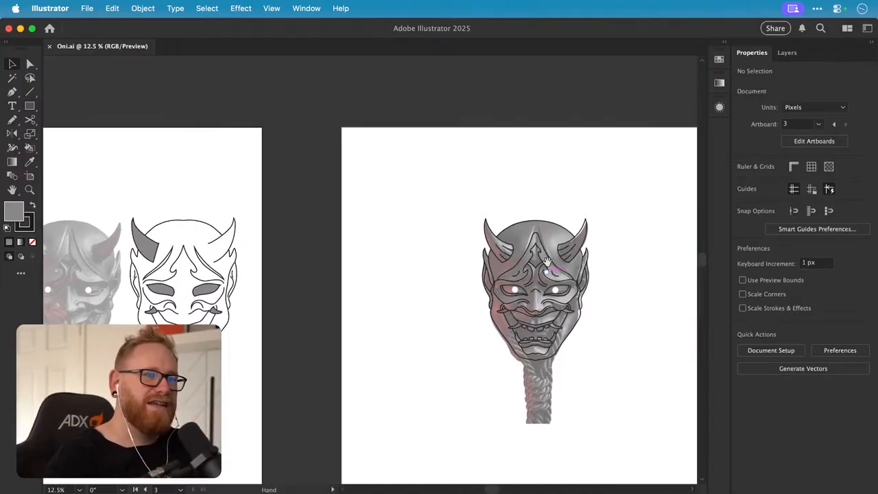
pyautogui.press('v')
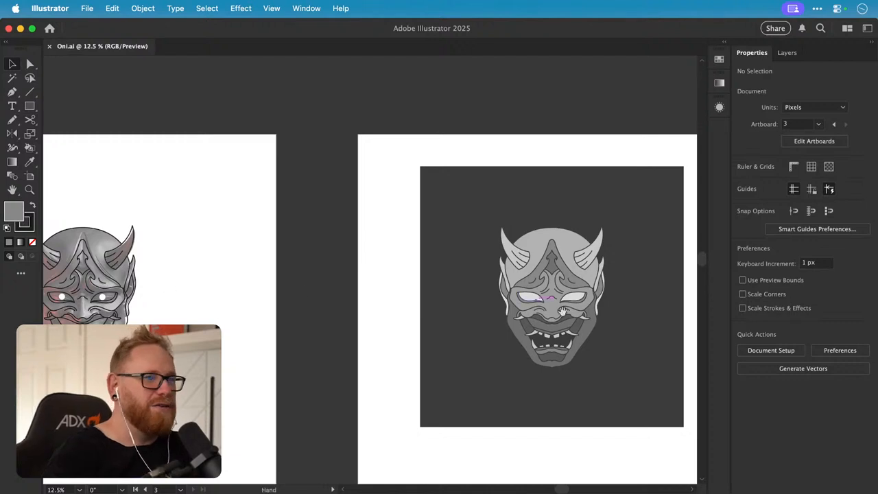
pyautogui.hscroll(4, 522, 301)
pyautogui.scroll(3, 577, 288)
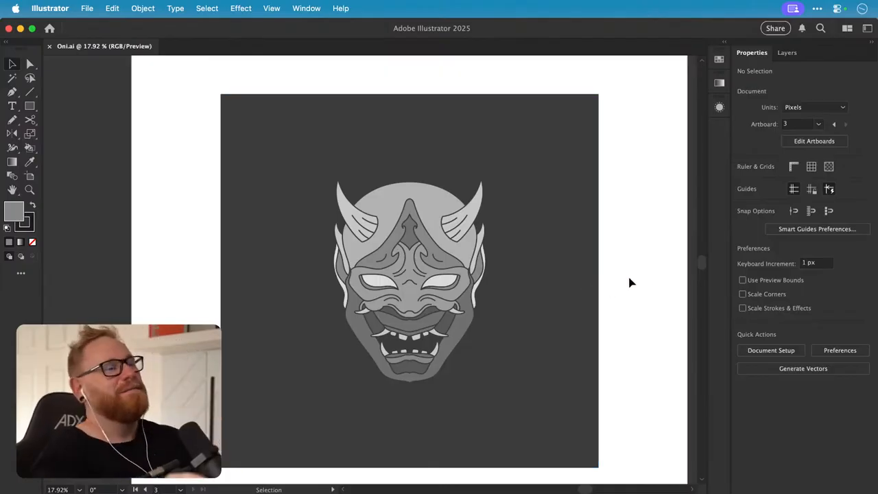
pyautogui.press('space')
pyautogui.hscroll(-5, 329, 277)
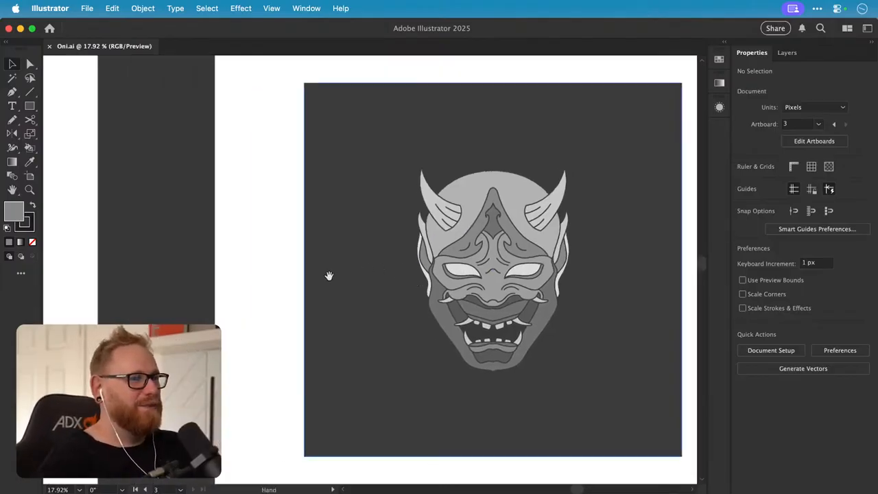
pyautogui.hscroll(-10, 304, 290)
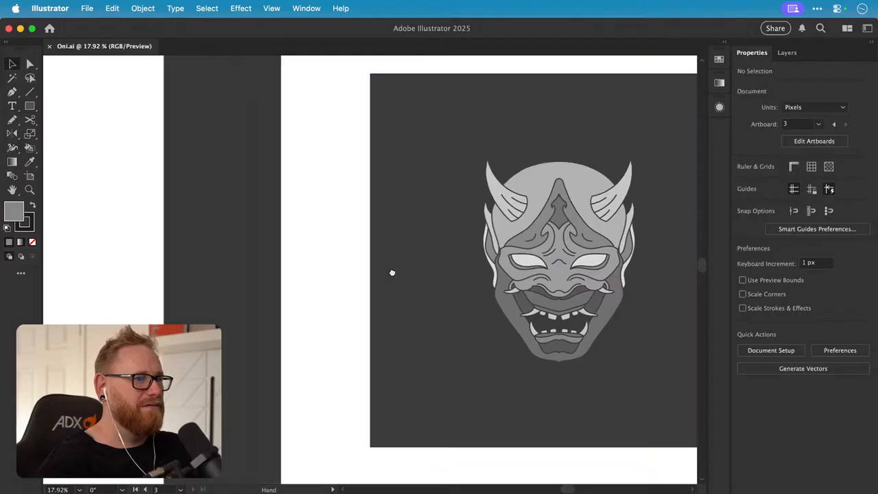
pyautogui.moveTo(359, 258); pyautogui.dragTo(429, 291)
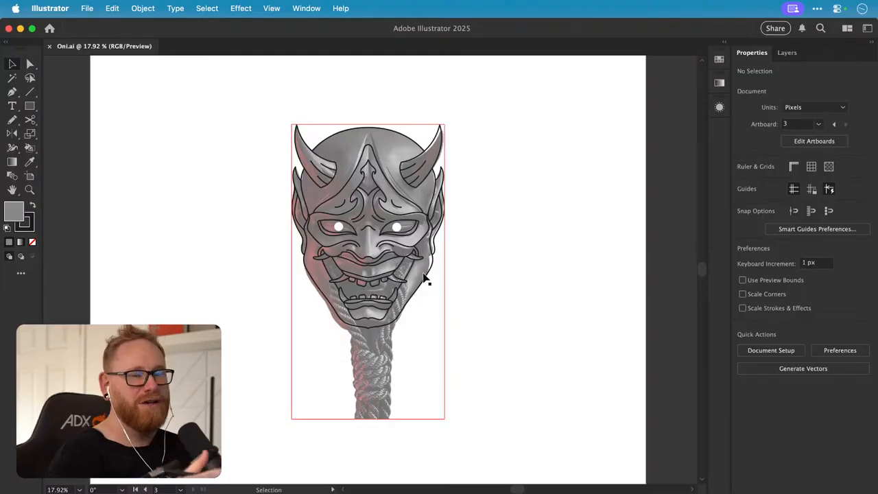
pyautogui.moveTo(381, 391); pyautogui.dragTo(291, 408)
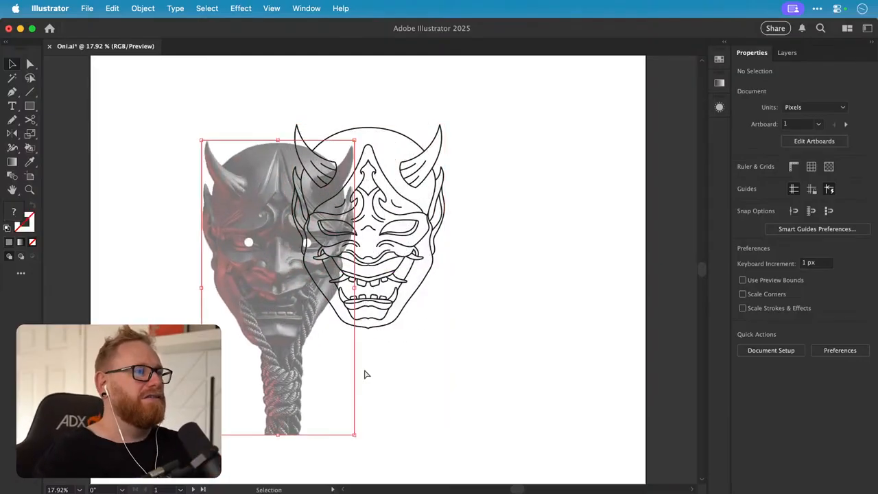
pyautogui.press('super+z')
# - Delete the faded photo and unfinished outline on the leftmost artboard, and remove that artboard as well
pyautogui.click(786, 53)
pyautogui.click(752, 106)
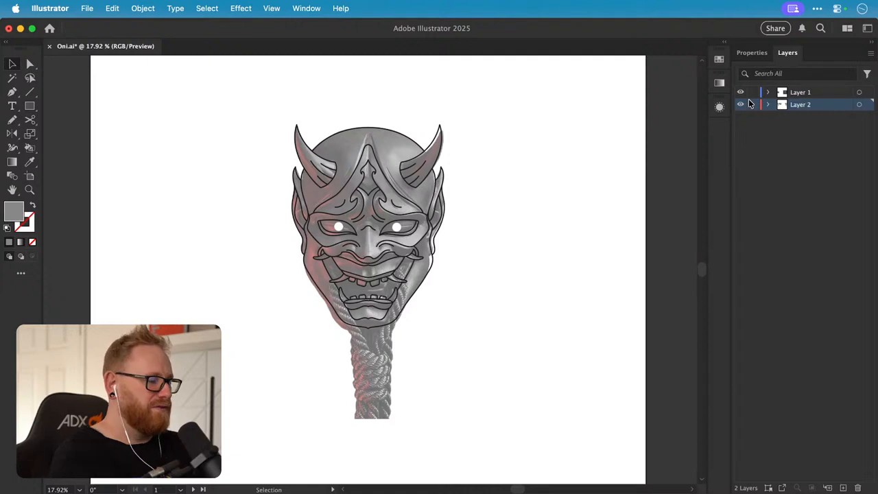
pyautogui.press('alt+super+0')
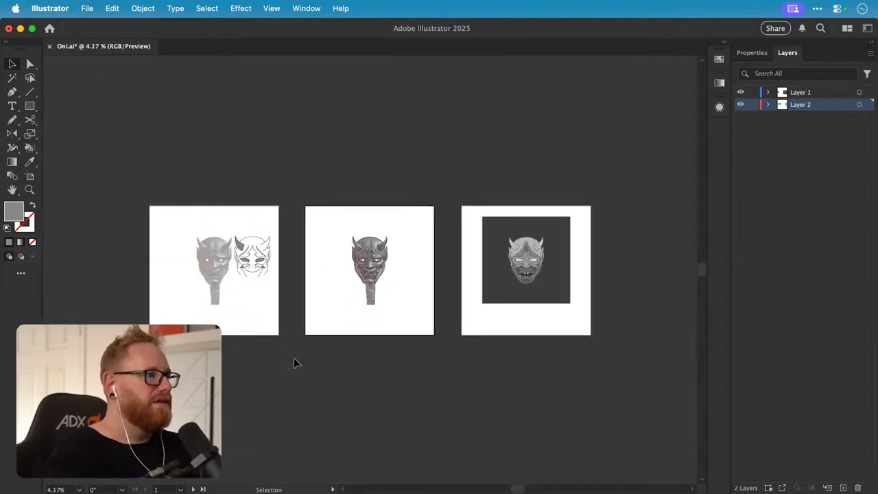
pyautogui.click(262, 274)
pyautogui.press('Delete')
pyautogui.press('o')
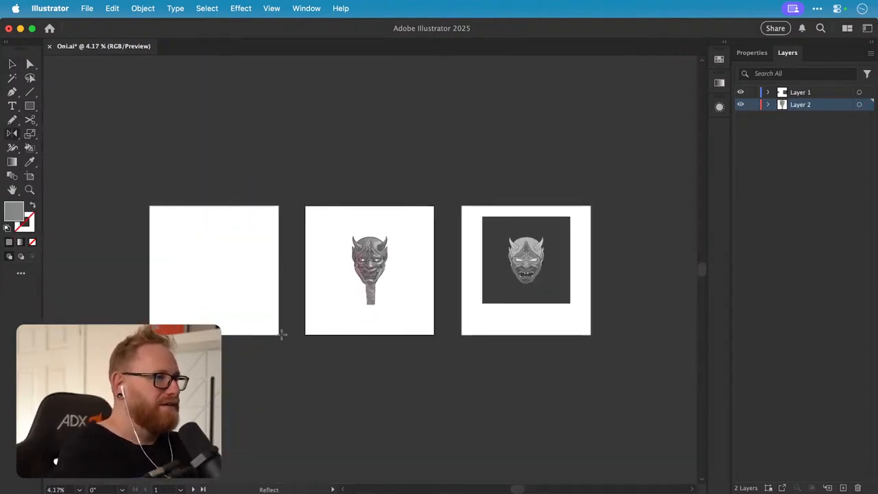
pyautogui.hotkey('shift', 'o')
pyautogui.click(242, 298)
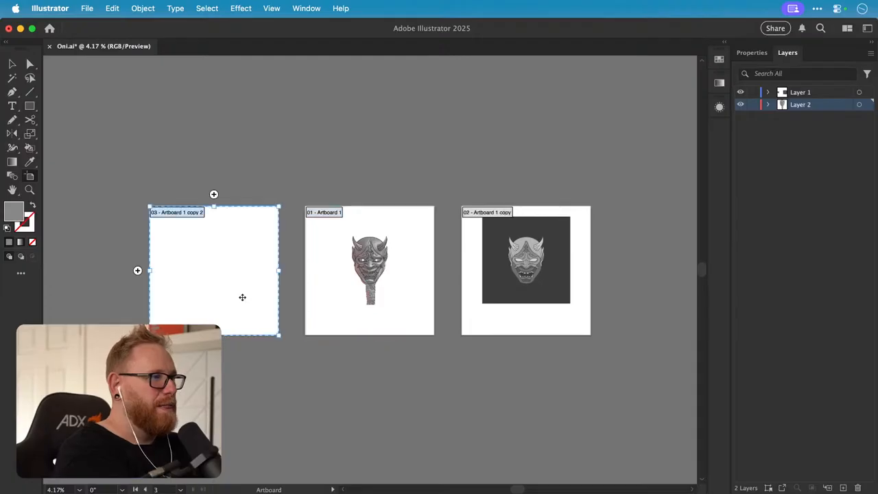
pyautogui.press('Delete')
# - Duplicate the reference photo horizontally, about 951 px to the right of the traced mask, and set the copy's opacity to 100%
pyautogui.press('v')
pyautogui.scroll(5, 445, 273)
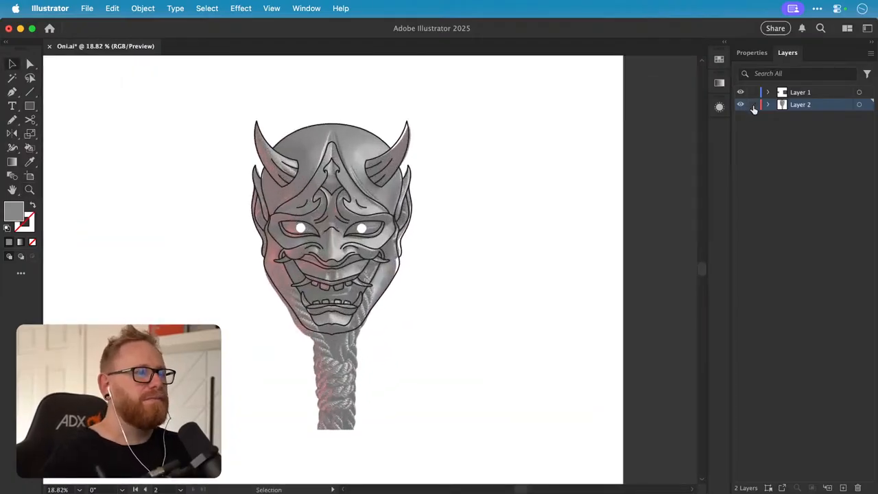
pyautogui.click(355, 378)
pyautogui.moveTo(355, 378); pyautogui.dragTo(537, 393)
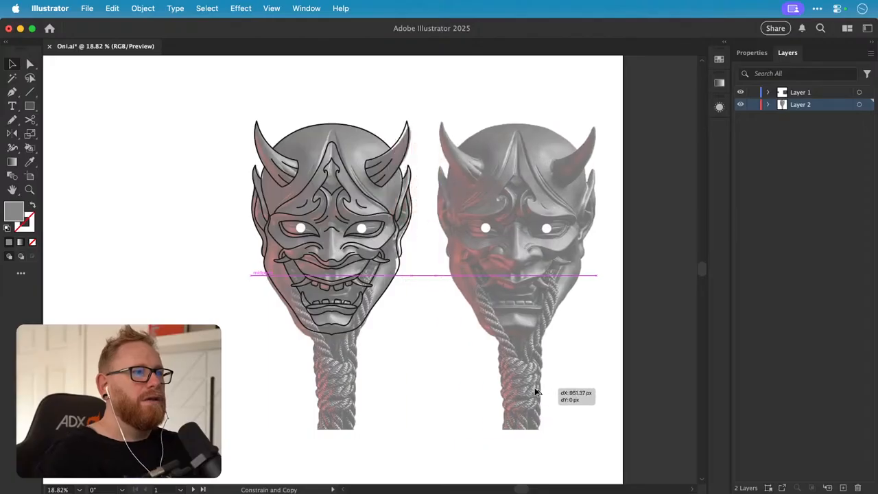
pyautogui.click(752, 53)
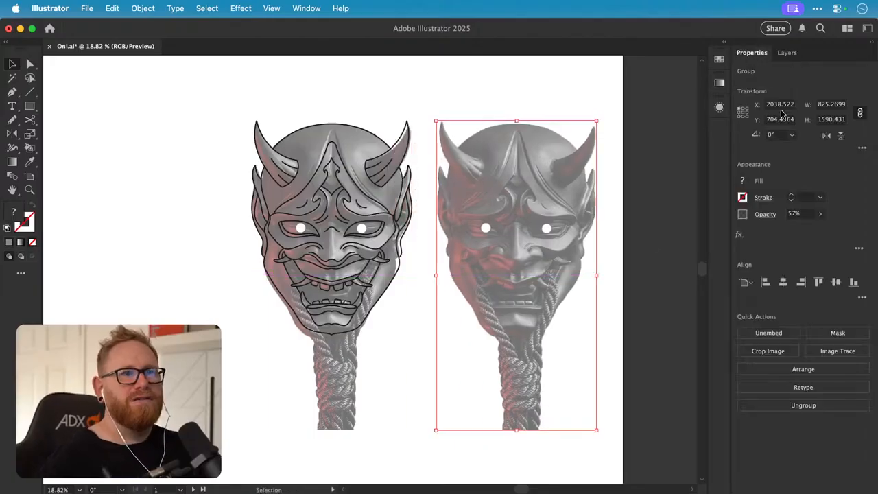
pyautogui.click(820, 213)
pyautogui.moveTo(800, 228); pyautogui.dragTo(818, 229)
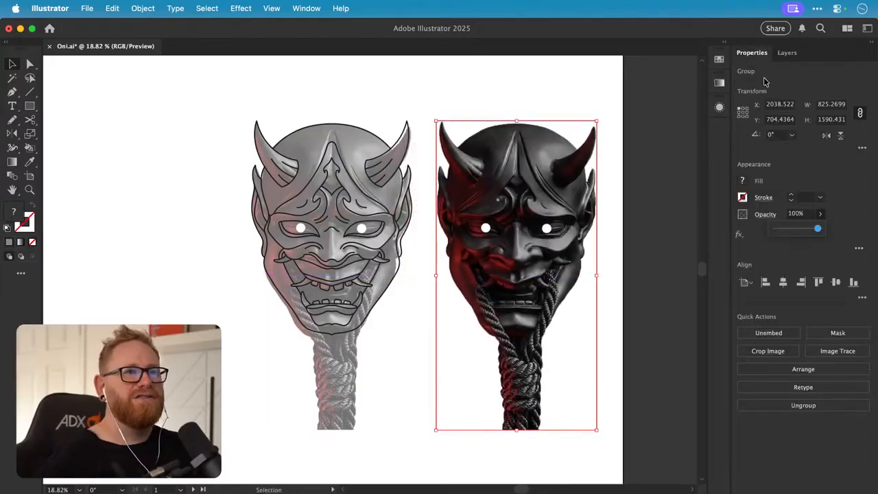
# - Lock Layer 2 with the photos and make Layer 1 with the line art the active layer
pyautogui.click(787, 52)
pyautogui.click(753, 105)
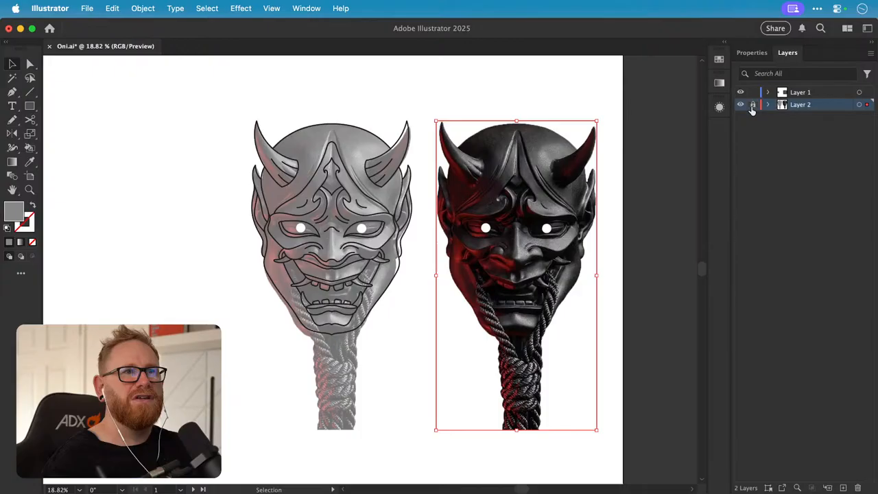
pyautogui.click(802, 93)
pyautogui.moveTo(444, 209); pyautogui.dragTo(401, 216)
pyautogui.click(355, 237)
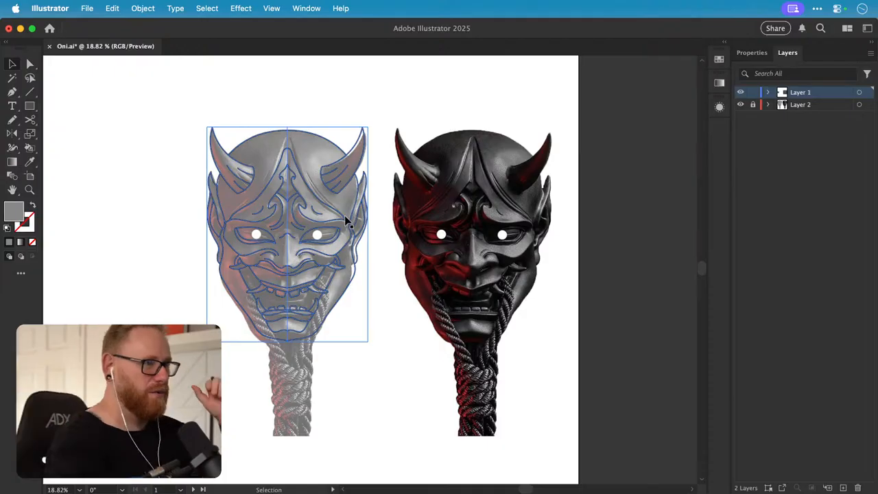
pyautogui.click(362, 380)
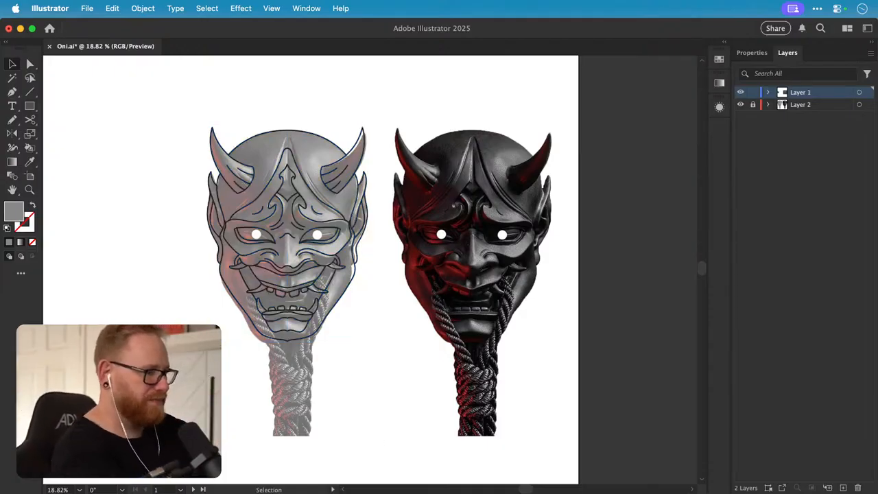
pyautogui.press('super+Tab')
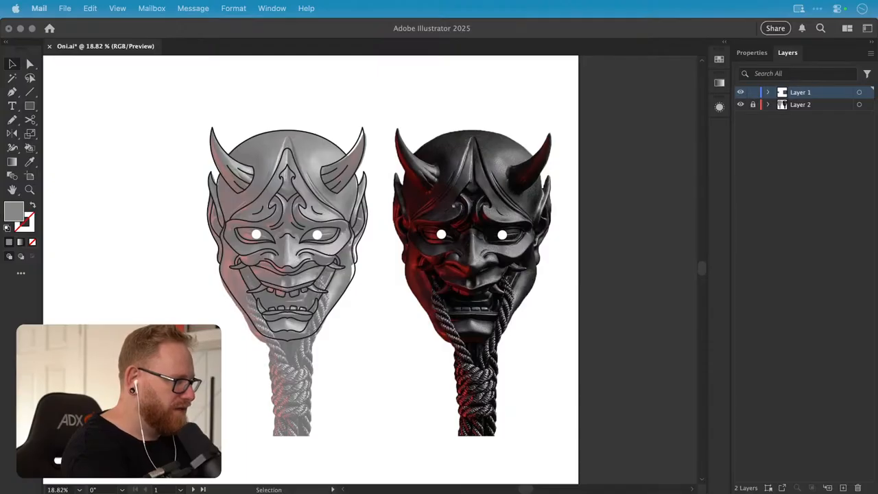
pyautogui.press('super+Tab')
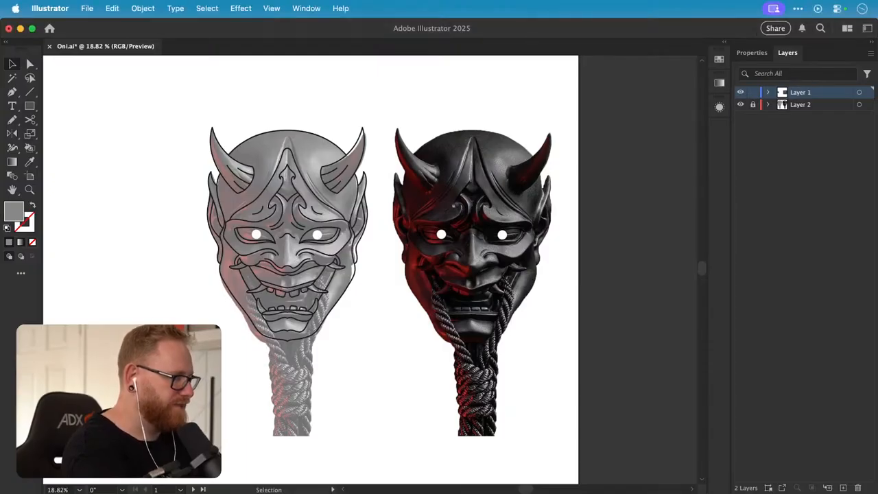
pyautogui.press('XF86AudioLowerVolume')
pyautogui.press('XF86AudioRaiseVolume')
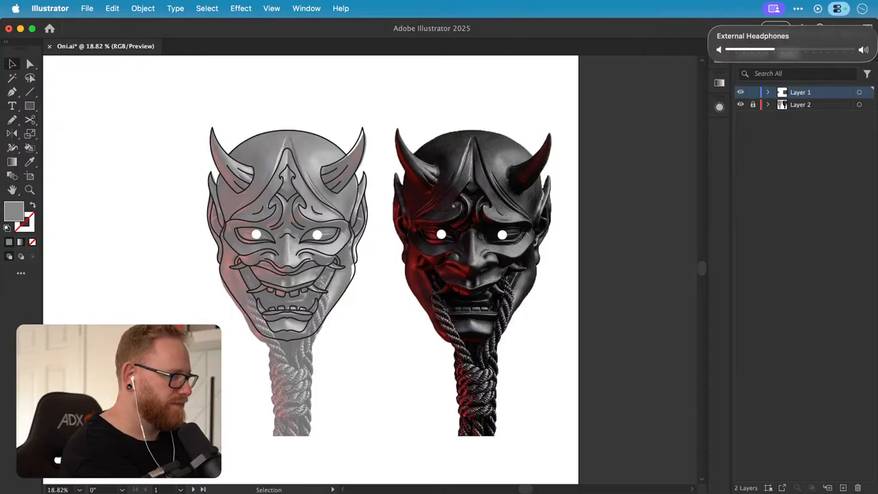
pyautogui.press('XF86AudioRaiseVolume')
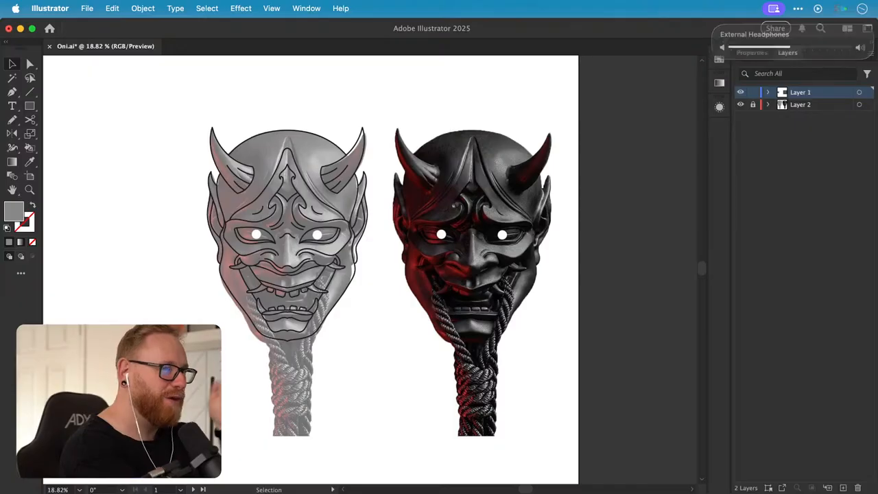
pyautogui.press('XF86AudioRaiseVolume')
pyautogui.press('XF86AudioLowerVolume')
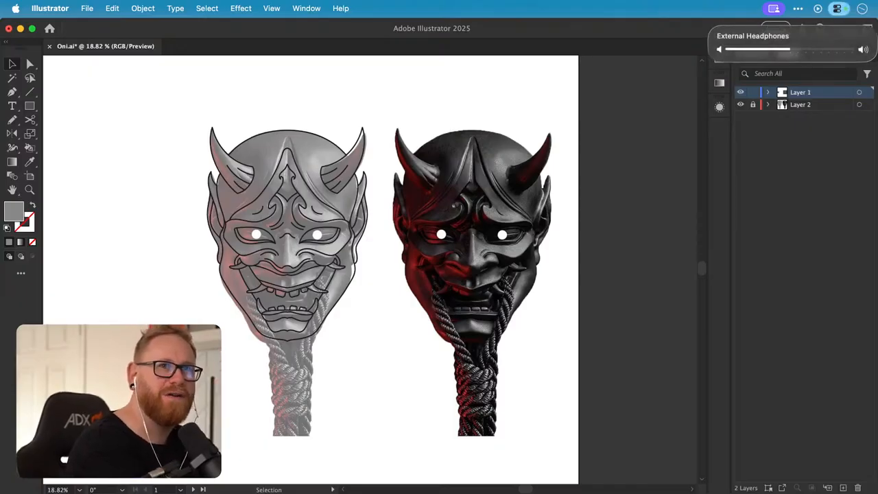
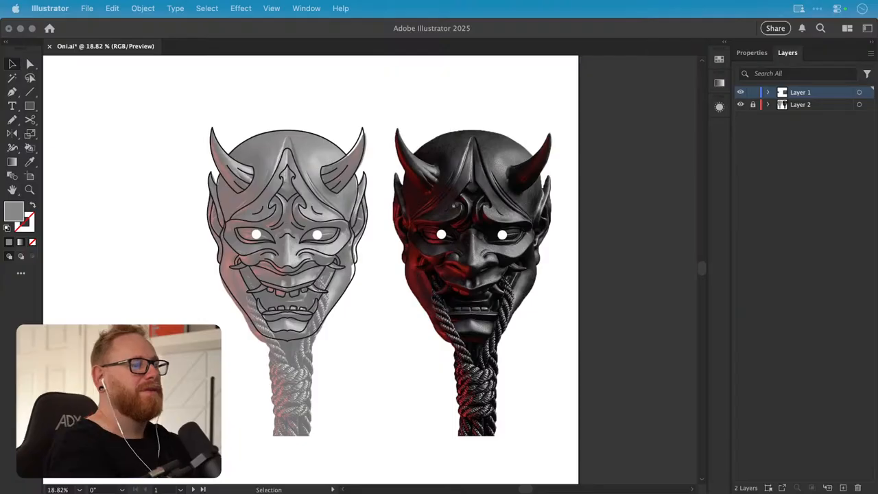
pyautogui.click(569, 231)
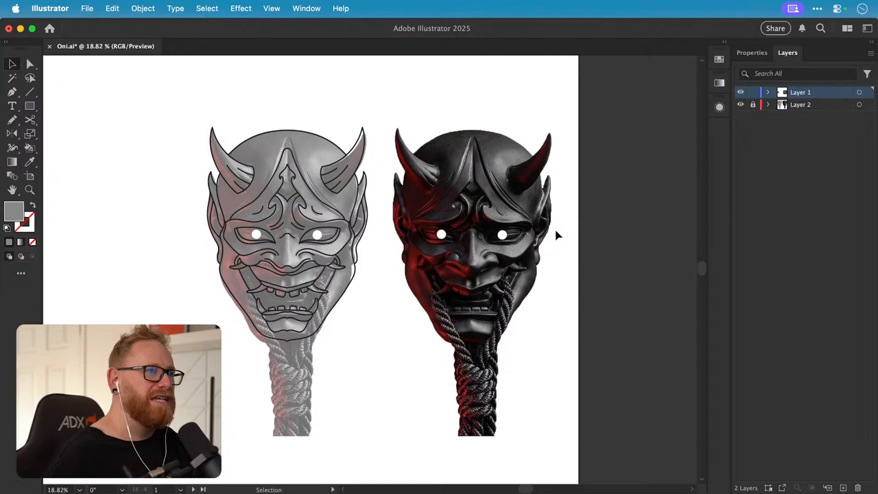
# - Unlock Layer 2 and set the opacity of the photo beneath the line art to 20%
pyautogui.scroll(5, 322, 252)
pyautogui.click(323, 253)
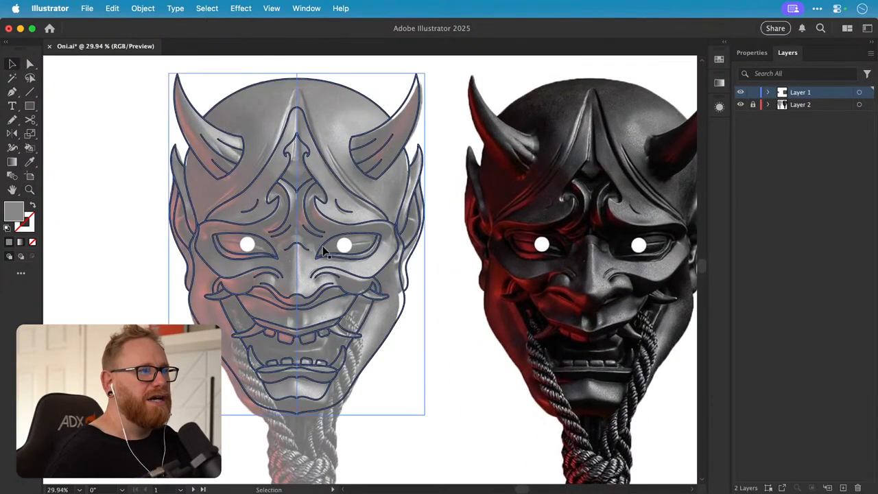
pyautogui.click(310, 440)
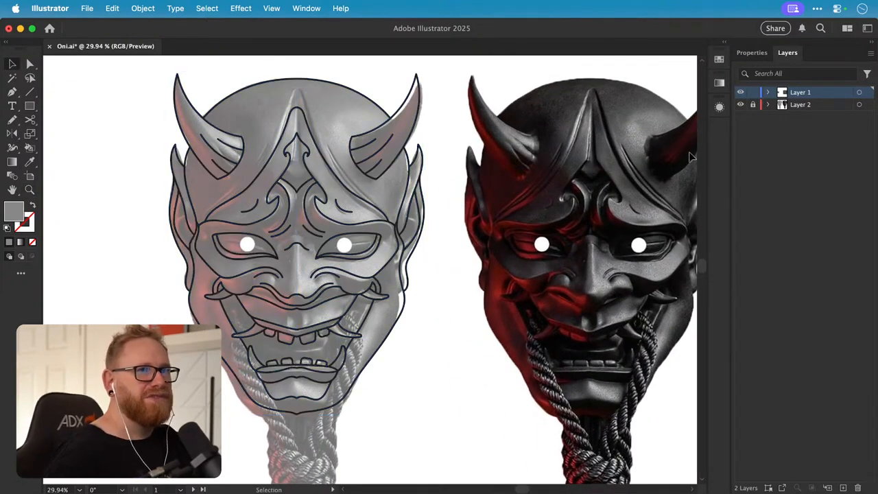
pyautogui.click(753, 104)
pyautogui.click(271, 461)
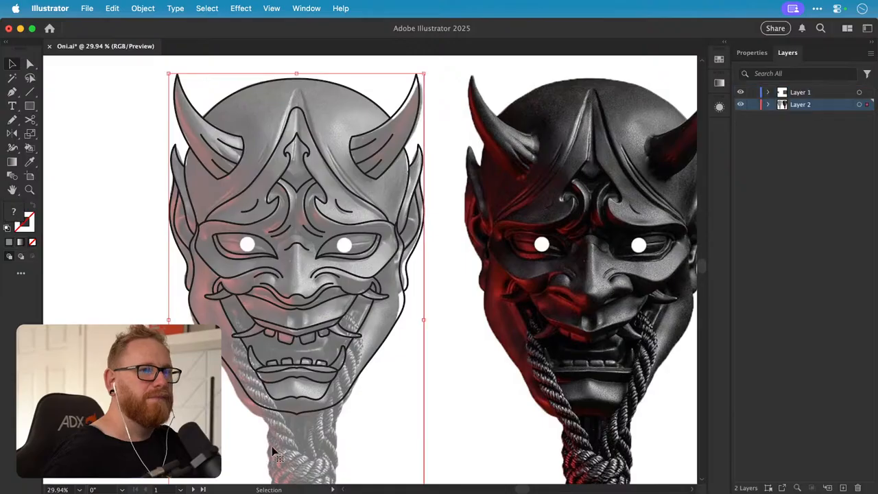
pyautogui.click(751, 52)
pyautogui.click(798, 214)
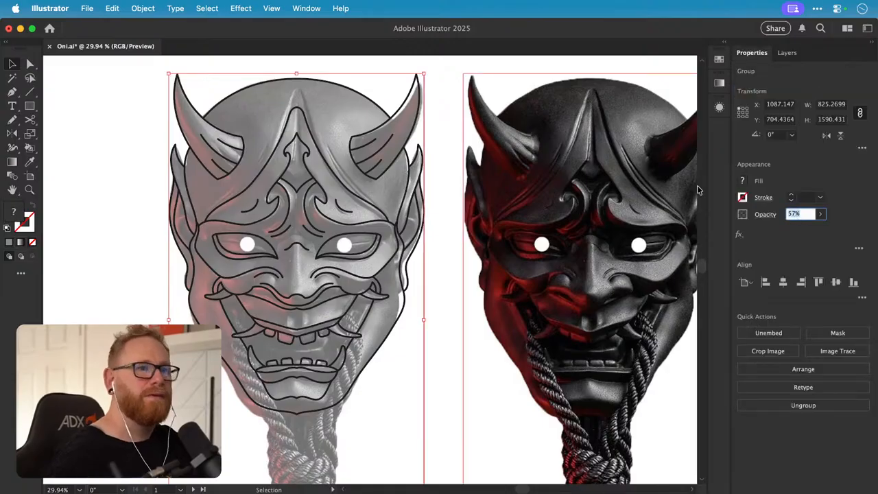
pyautogui.write('20')
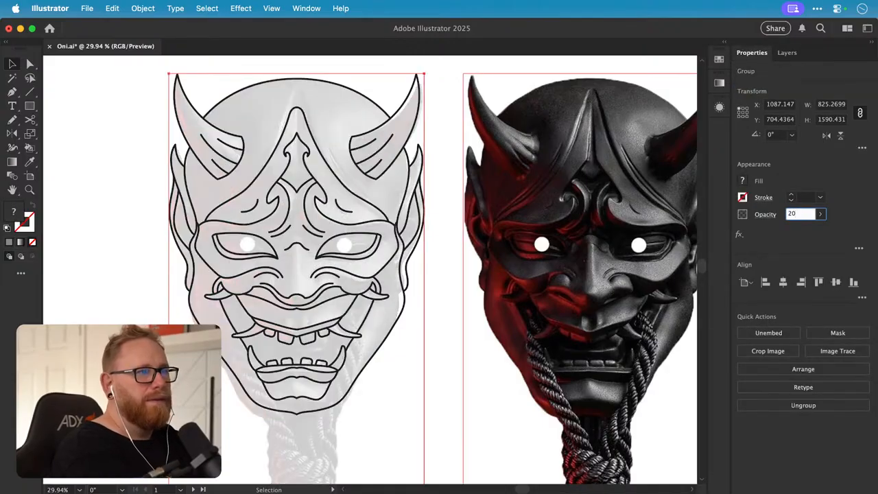
pyautogui.press('Return')
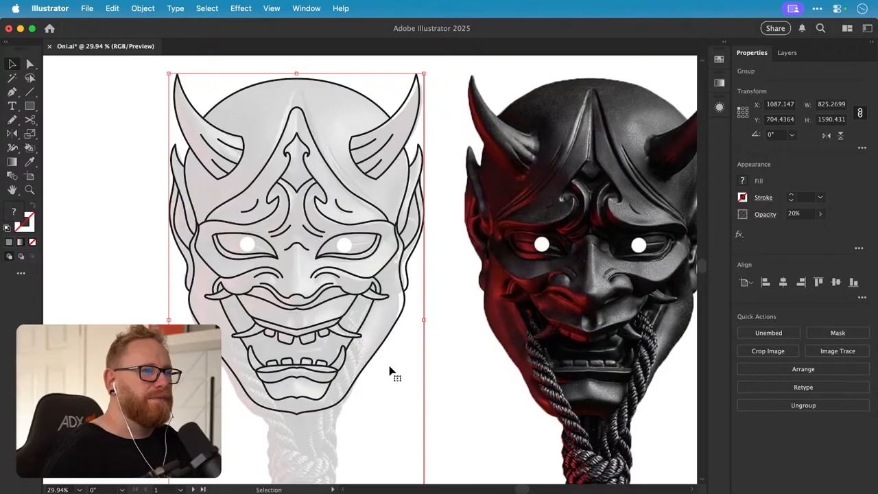
# - Lock Layer 2 again and bring back the object properties
pyautogui.click(787, 53)
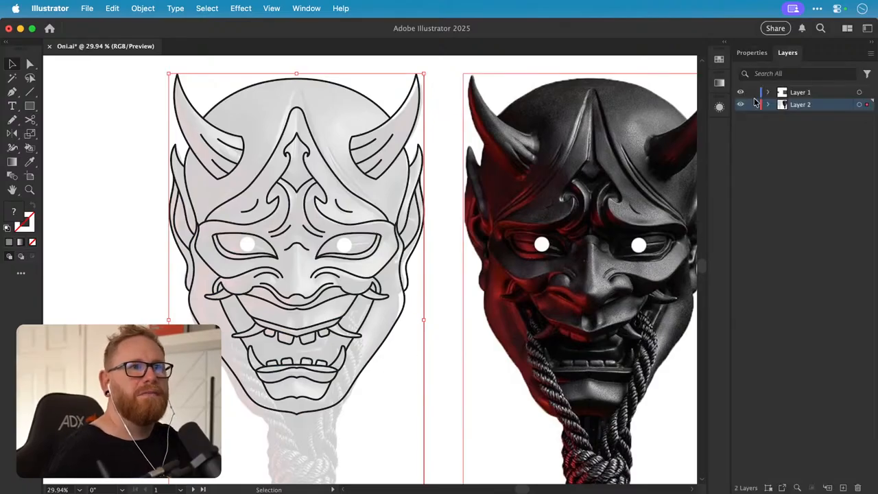
pyautogui.click(753, 105)
pyautogui.click(752, 53)
# - Open the mask's mirror repeat for editing in isolation and activate the Pencil tool
pyautogui.moveTo(423, 225); pyautogui.dragTo(371, 236)
pyautogui.press('n')
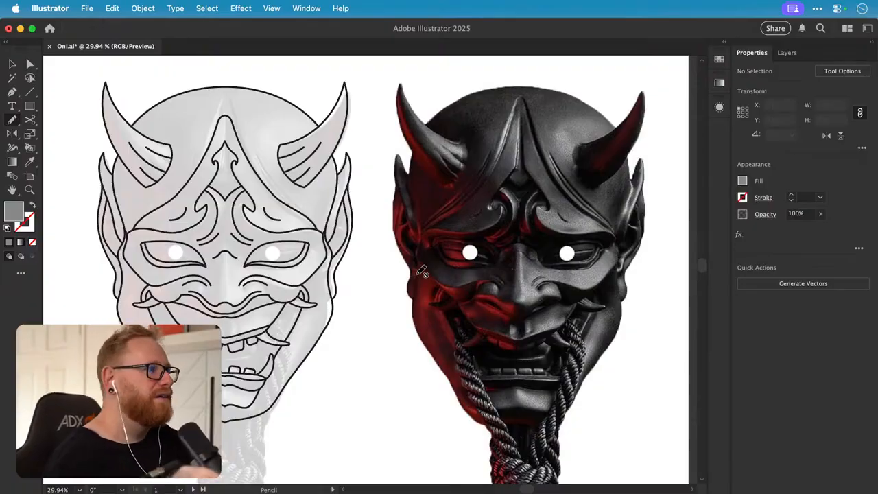
pyautogui.press('v')
pyautogui.click(239, 204)
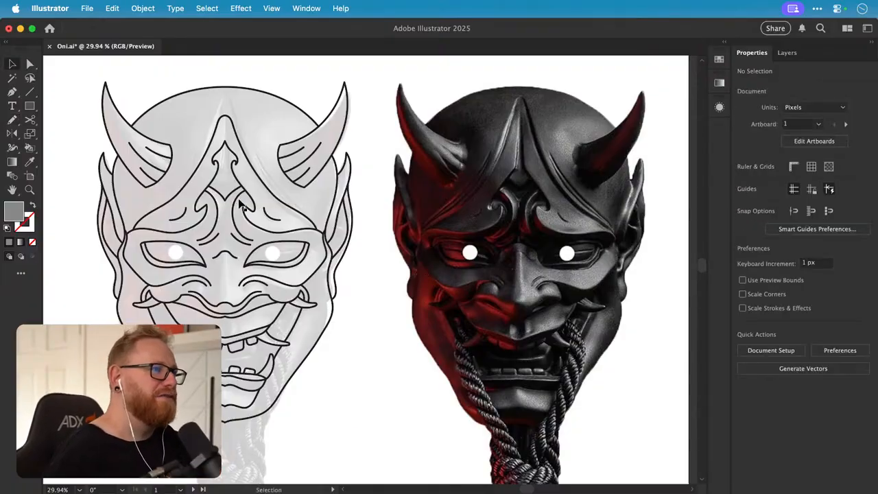
pyautogui.doubleClick(238, 203)
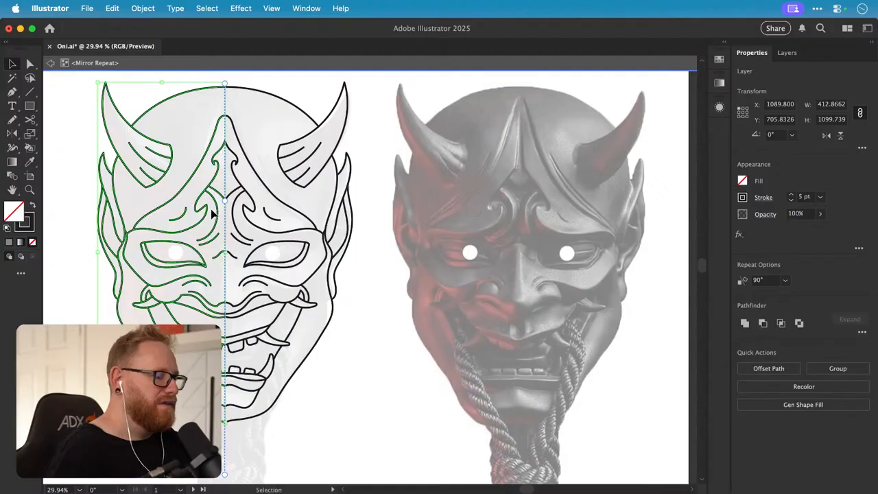
pyautogui.press('n')
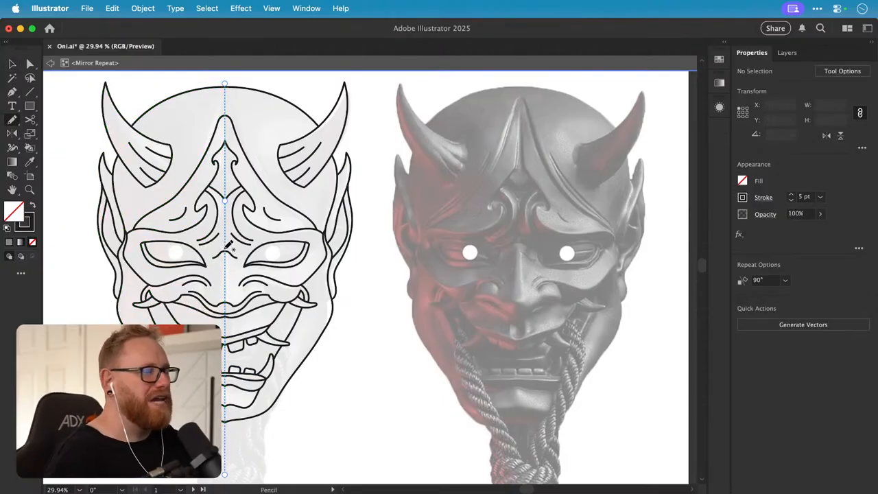
# - Examine the outlined forehead ornament, horn and ear up close beside the reference photo
pyautogui.scroll(3, 226, 247)
pyautogui.hscroll(-1, 227, 247)
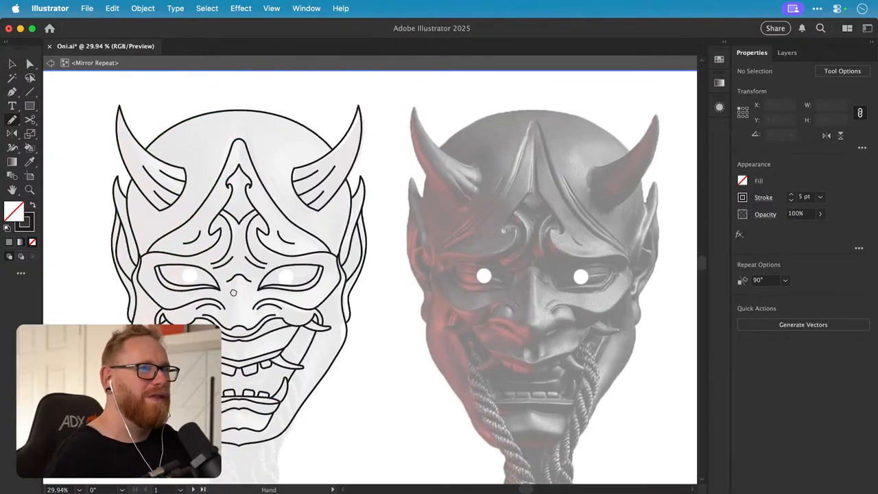
pyautogui.moveTo(244, 185); pyautogui.dragTo(218, 251)
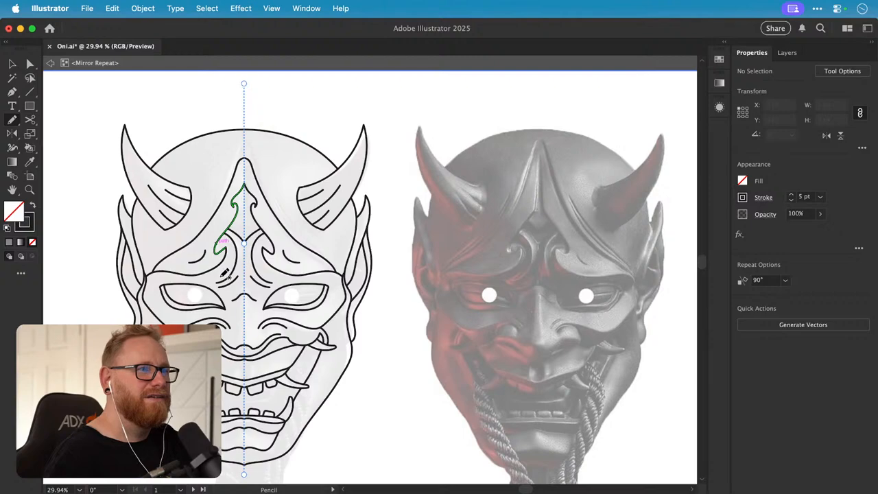
pyautogui.scroll(5, 229, 254)
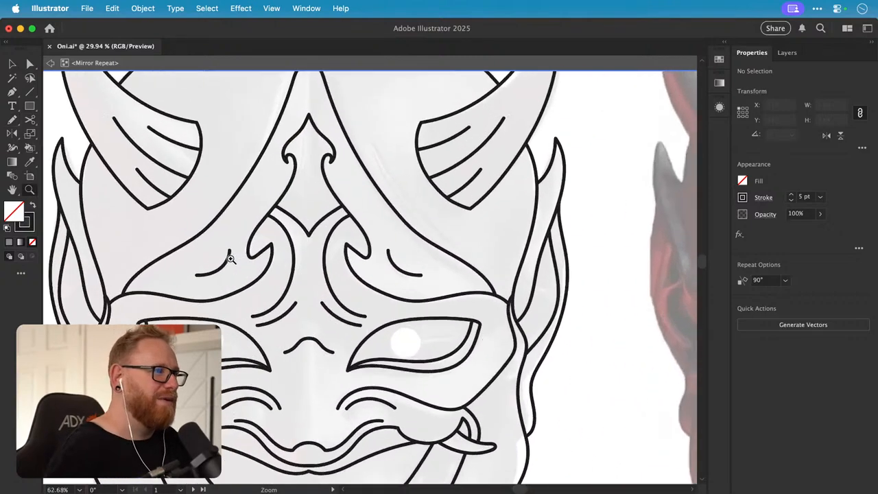
pyautogui.moveTo(483, 208); pyautogui.dragTo(309, 235)
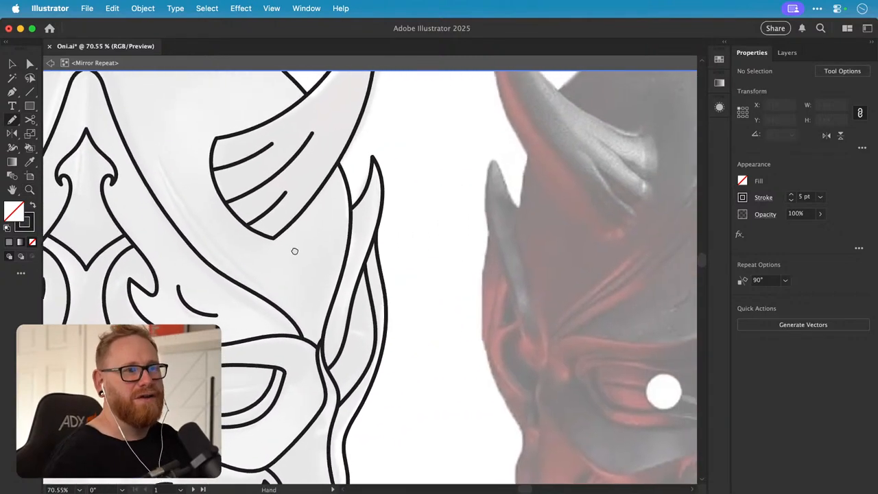
# - Draw a second contour line with the Pencil tool just outside the left edge of the forehead peak, from its tip down to the brow
pyautogui.press('super+minus')
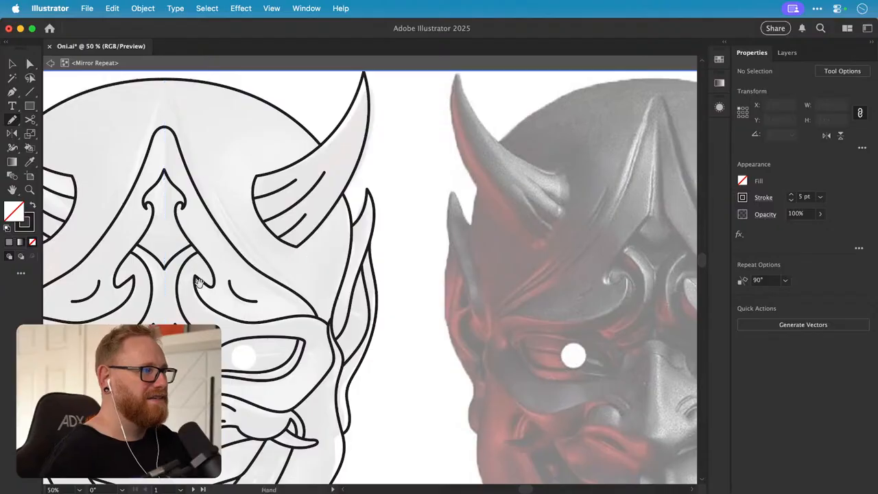
pyautogui.moveTo(212, 265); pyautogui.dragTo(240, 262)
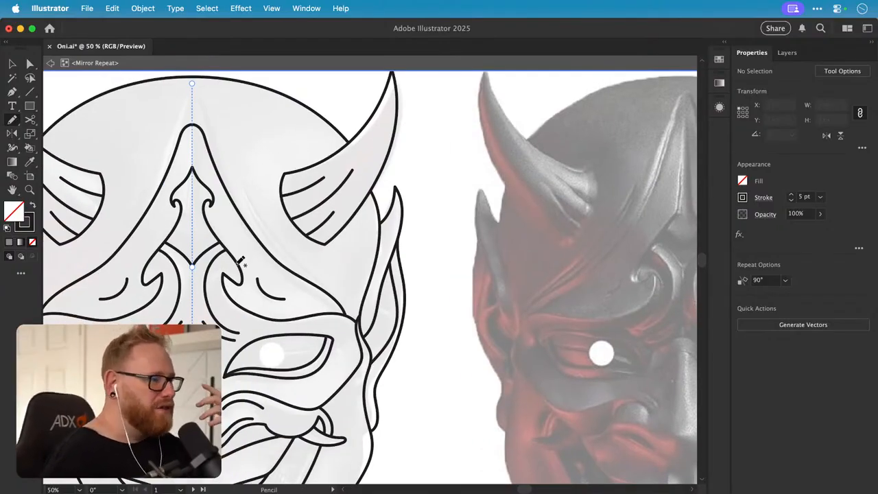
pyautogui.press('space')
pyautogui.scroll(-2, 248, 278)
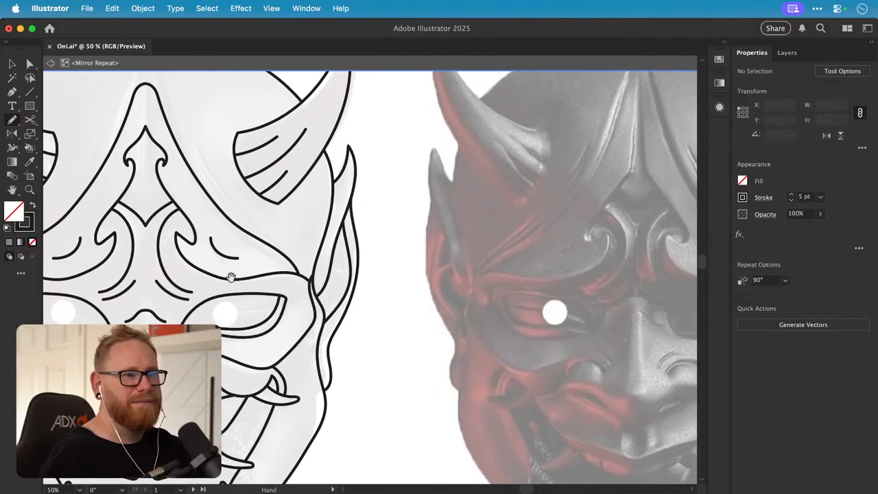
pyautogui.scroll(3, 227, 284)
pyautogui.hscroll(-5, 227, 284)
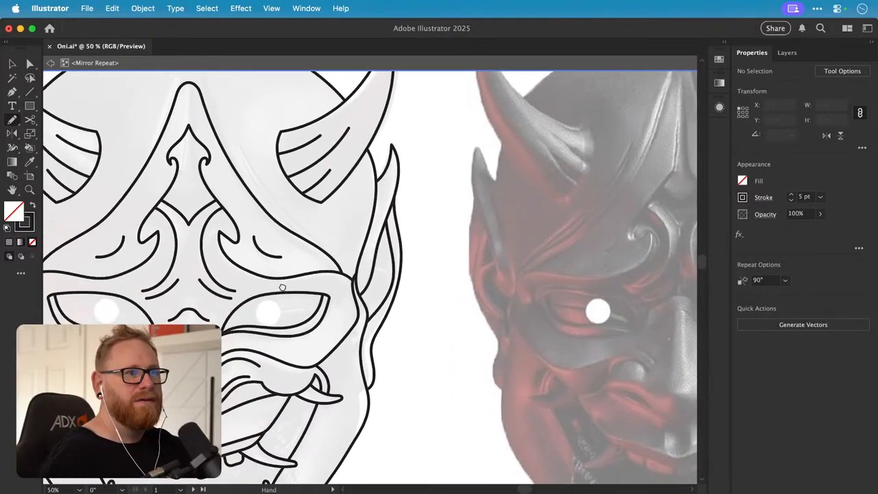
pyautogui.press('space')
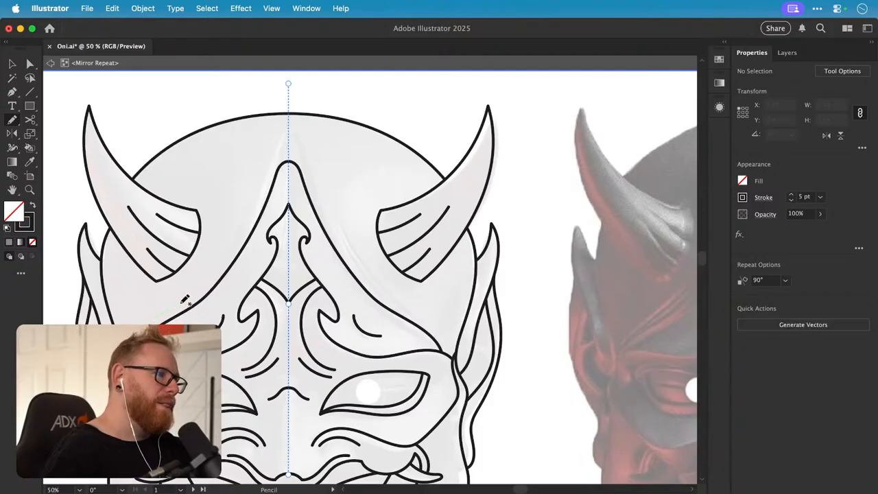
pyautogui.moveTo(214, 276); pyautogui.dragTo(277, 171)
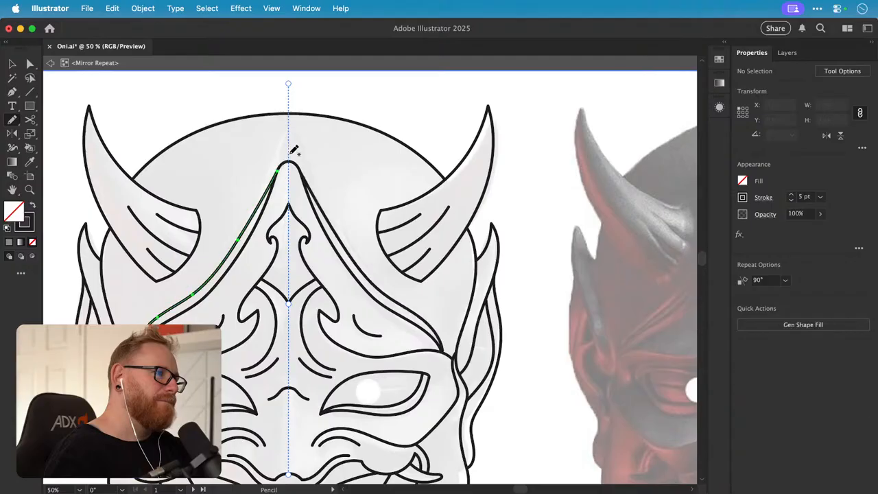
pyautogui.press('space')
pyautogui.moveTo(283, 269)
pyautogui.mouseDown()
pyautogui.moveTo(271, 247)
pyautogui.moveTo(219, 245)
pyautogui.mouseUp()
pyautogui.moveTo(197, 321); pyautogui.dragTo(345, 284)
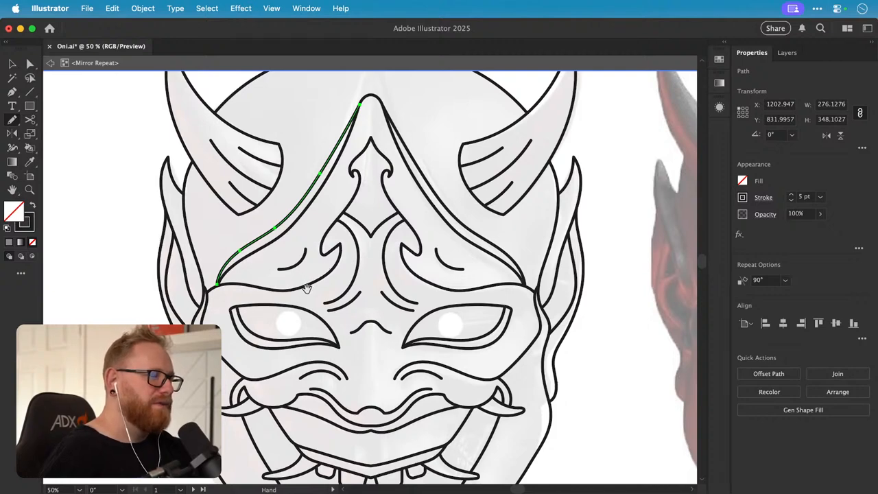
# - Turn the short curved crease above the left eye into a closed crescent with the Pencil tool and briefly try it as a solid fill
pyautogui.moveTo(503, 262); pyautogui.dragTo(494, 239)
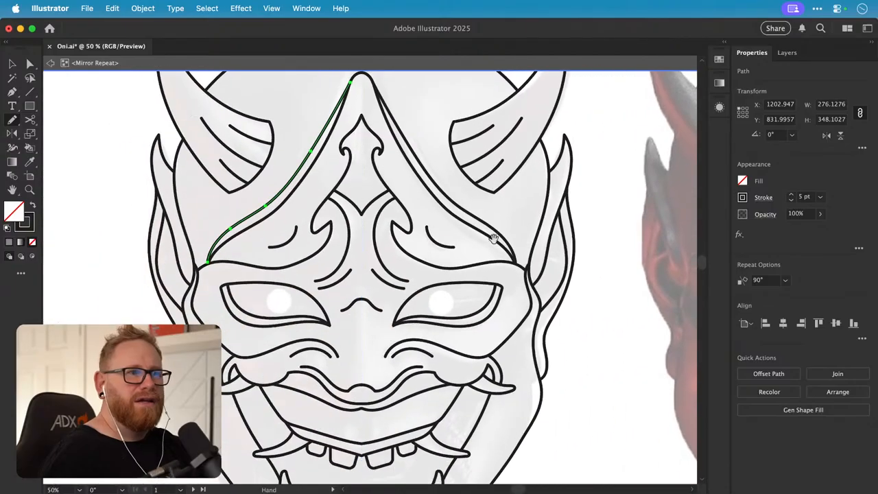
pyautogui.moveTo(265, 240)
pyautogui.mouseDown()
pyautogui.moveTo(341, 244)
pyautogui.moveTo(308, 288)
pyautogui.moveTo(310, 318)
pyautogui.mouseUp()
pyautogui.press('v')
pyautogui.click(305, 243)
pyautogui.press('n')
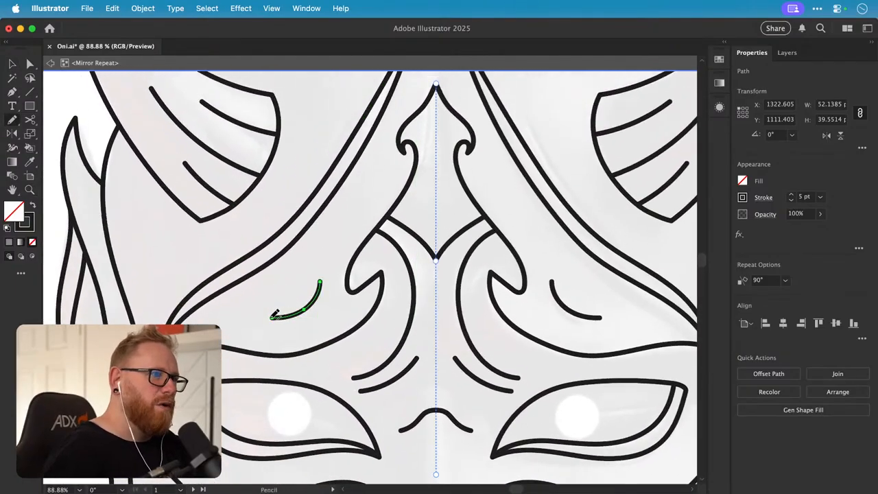
pyautogui.moveTo(319, 281)
pyautogui.mouseDown()
pyautogui.moveTo(273, 319)
pyautogui.moveTo(320, 303)
pyautogui.mouseUp()
pyautogui.press('super+z')
pyautogui.moveTo(273, 319); pyautogui.dragTo(292, 321)
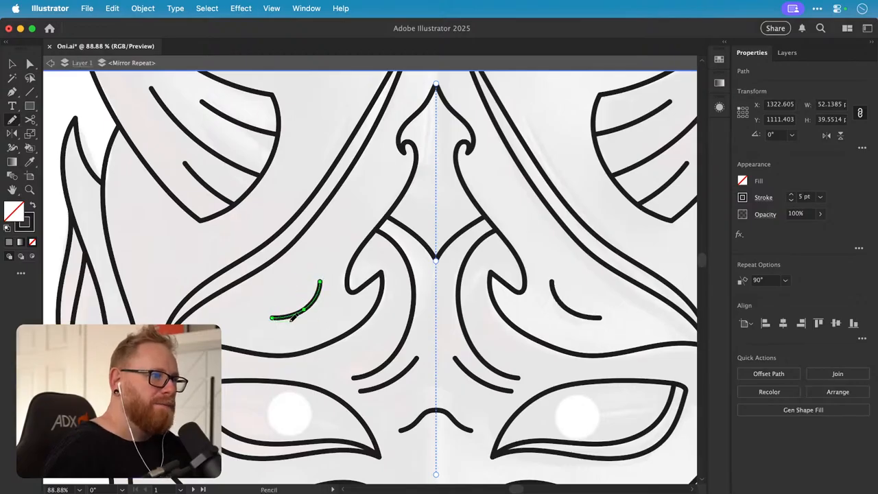
pyautogui.moveTo(326, 275); pyautogui.dragTo(323, 278)
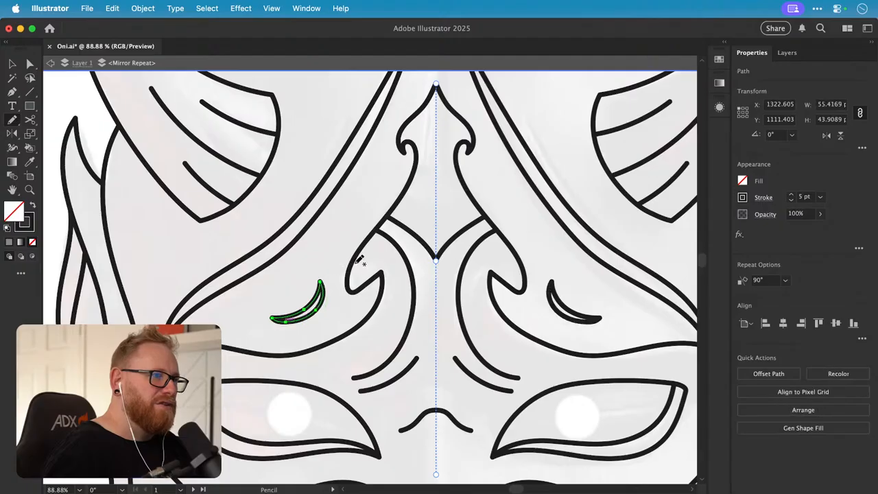
pyautogui.hotkey('shift', 'x')
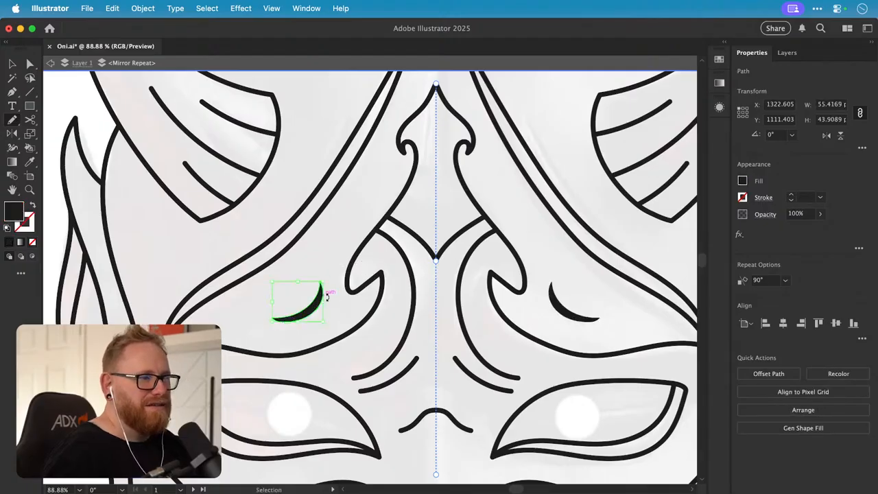
pyautogui.hotkey('shift', 'x')
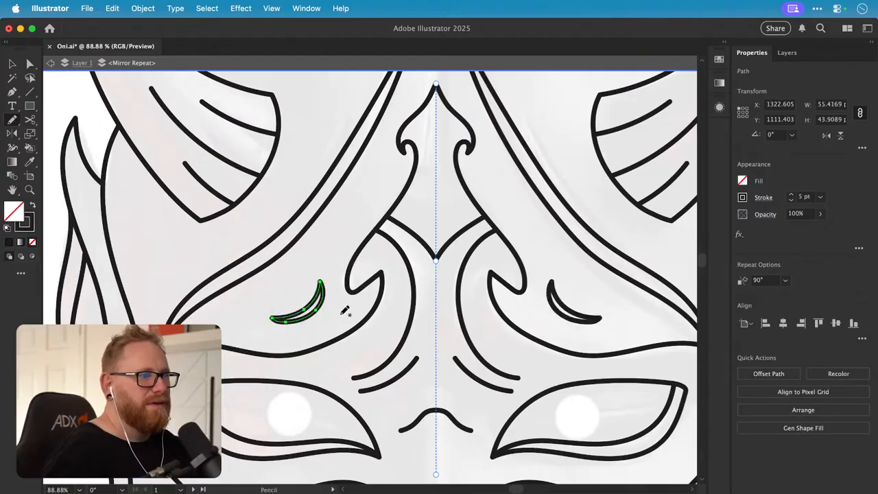
# - Add a second curved edge to the lower brow crease beside the nose bridge, closing it into a tapered crescent
pyautogui.moveTo(339, 314); pyautogui.dragTo(323, 298)
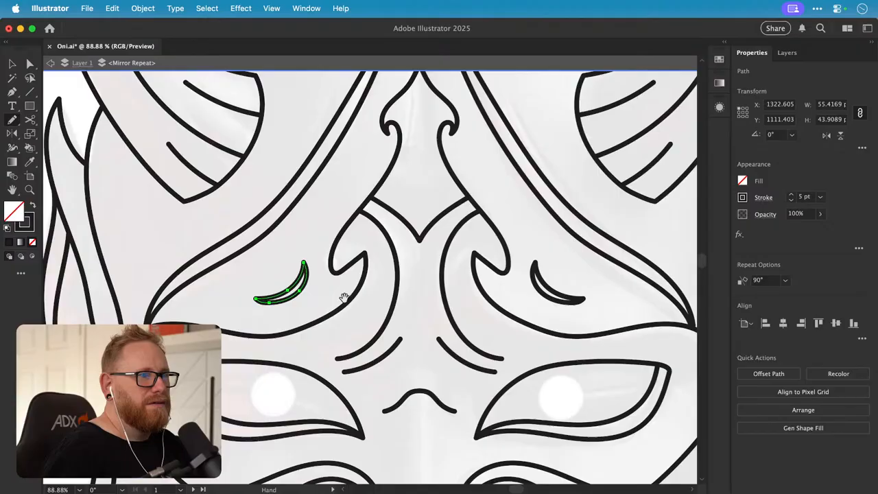
pyautogui.keyDown('super'); pyautogui.click(377, 360); pyautogui.keyUp('super')
pyautogui.scroll(3, 385, 370)
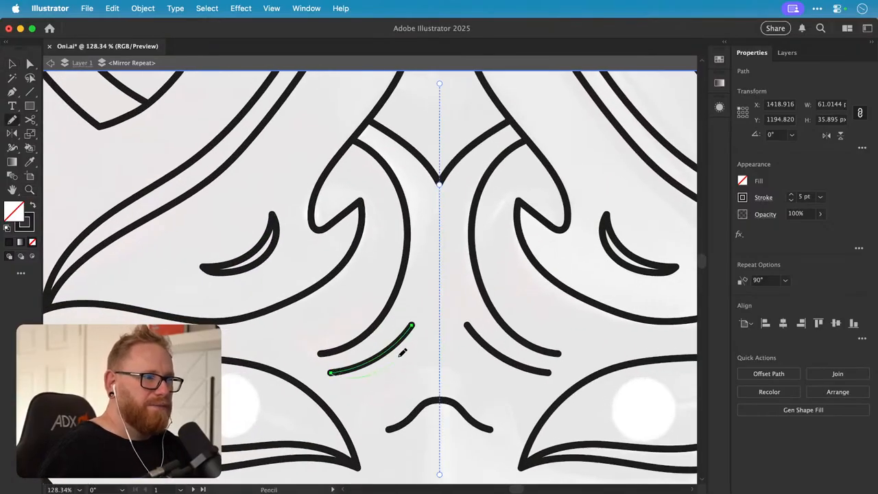
pyautogui.moveTo(414, 328); pyautogui.dragTo(415, 327)
pyautogui.scroll(-5, 429, 353)
# - Give the small arched wrinkle on the nose bridge a second lower edge with the Pencil tool
pyautogui.press('v')
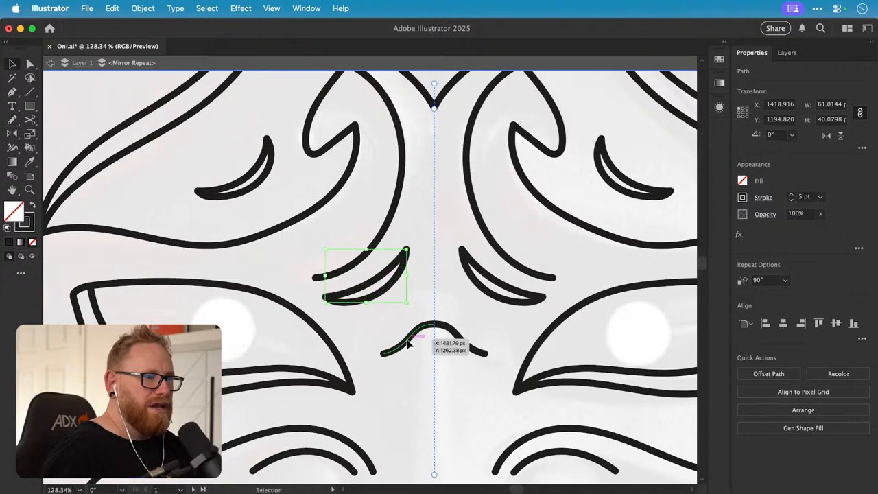
pyautogui.click(410, 349)
pyautogui.press('n')
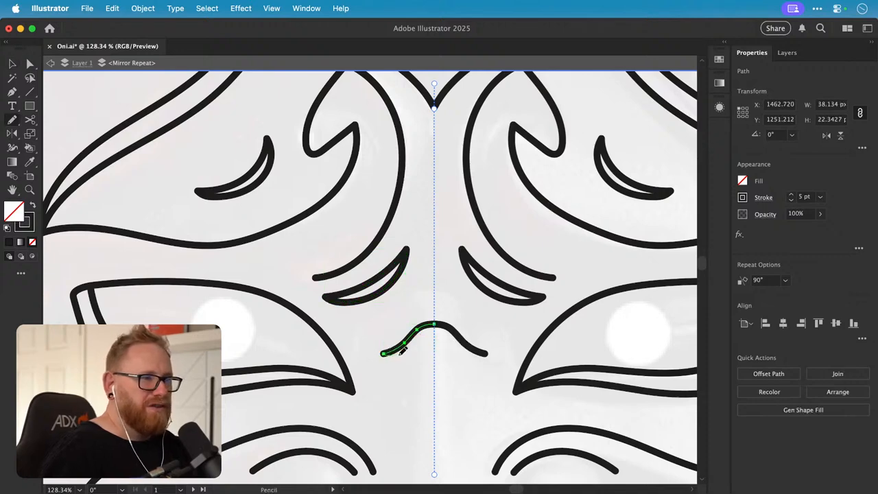
pyautogui.moveTo(426, 338)
pyautogui.mouseDown()
pyautogui.moveTo(388, 332)
pyautogui.moveTo(430, 352)
pyautogui.mouseUp()
pyautogui.moveTo(329, 358)
pyautogui.mouseDown()
pyautogui.moveTo(467, 327)
pyautogui.moveTo(493, 303)
pyautogui.moveTo(441, 308)
pyautogui.moveTo(428, 352)
pyautogui.mouseUp()
pyautogui.press('super+minus')
pyautogui.press('super+minus')
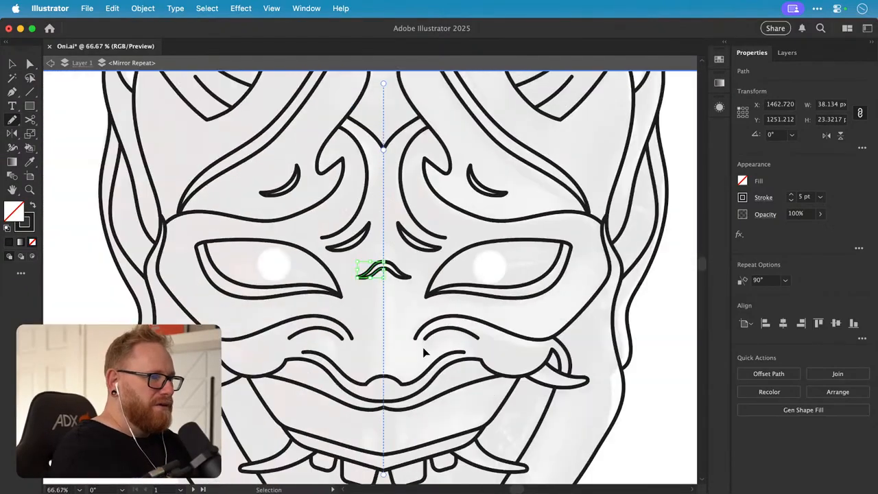
# - Select the left horn's outline and slightly round the corners at its base
pyautogui.scroll(3, 273, 300)
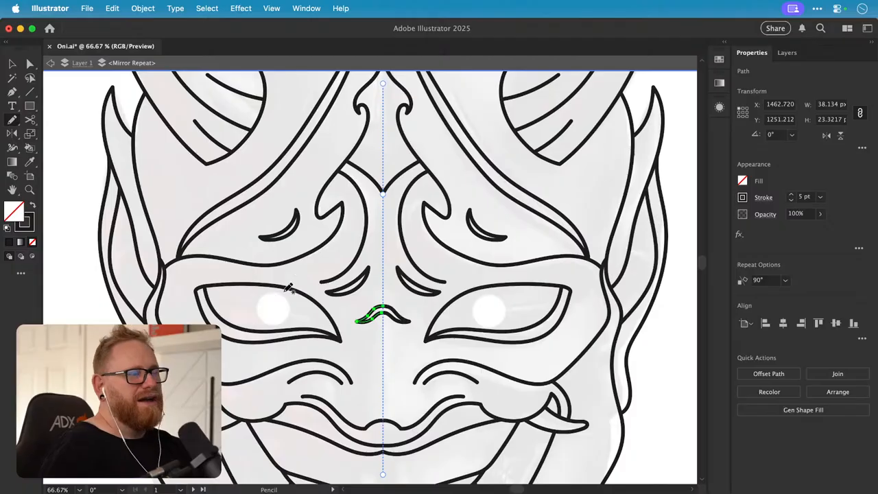
pyautogui.moveTo(324, 307)
pyautogui.mouseDown()
pyautogui.moveTo(319, 335)
pyautogui.moveTo(367, 325)
pyautogui.moveTo(330, 404)
pyautogui.mouseUp()
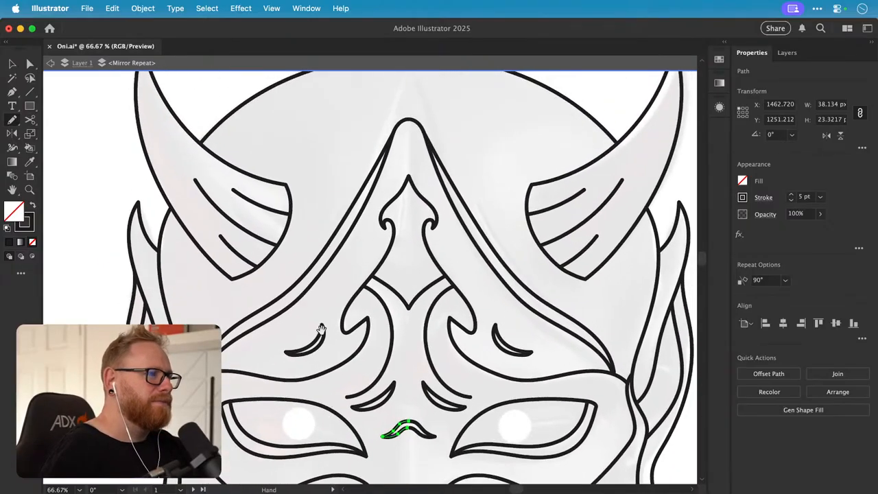
pyautogui.scroll(2, 321, 330)
pyautogui.press('v')
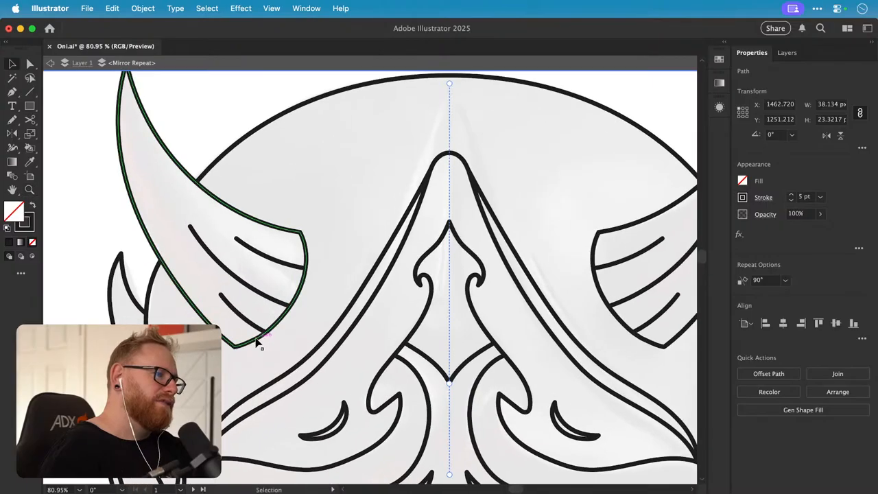
pyautogui.click(256, 341)
pyautogui.press('a')
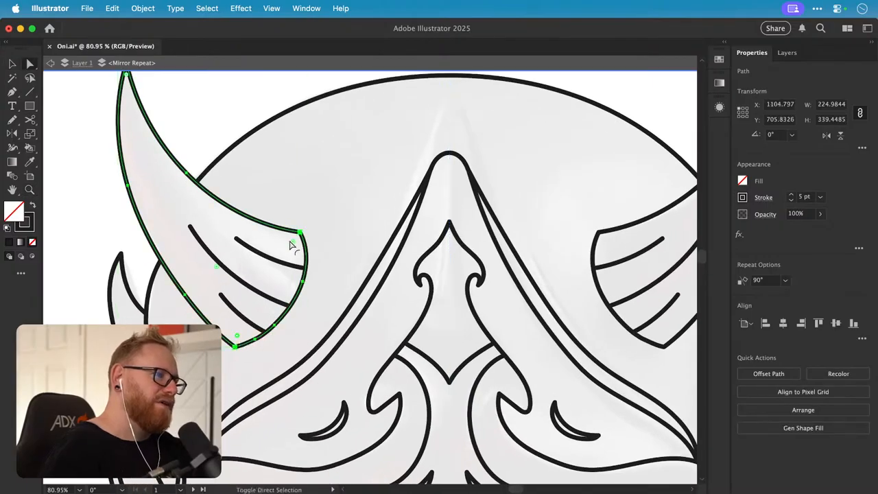
pyautogui.moveTo(291, 245); pyautogui.dragTo(289, 247)
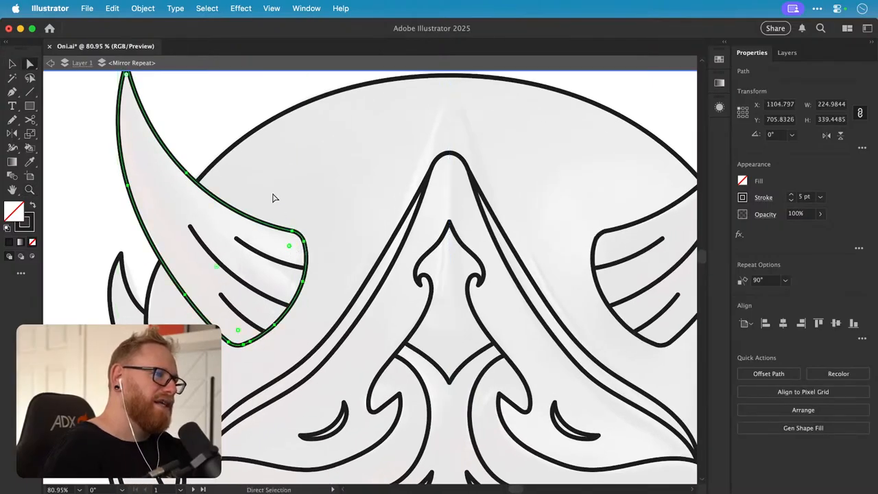
# - Extend the left horn's lowest and middle creases into tapered wedges with the Pencil tool and select the top crease
pyautogui.press('v')
pyautogui.click(229, 126)
pyautogui.moveTo(239, 308); pyautogui.dragTo(240, 309)
pyautogui.press('n')
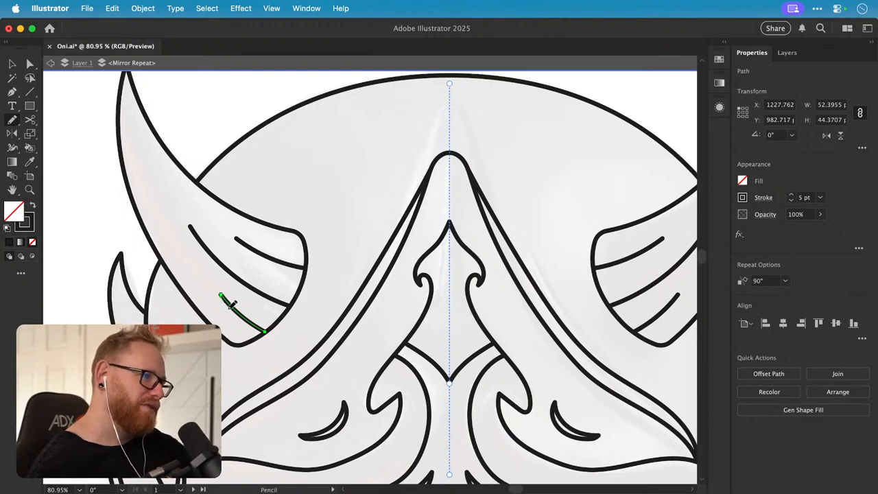
pyautogui.moveTo(254, 336); pyautogui.dragTo(222, 296)
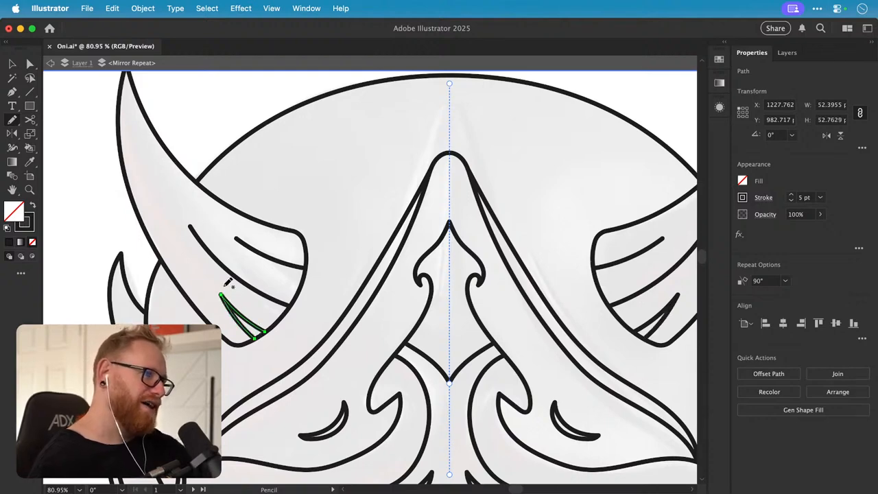
pyautogui.keyDown('super'); pyautogui.click(228, 257); pyautogui.keyUp('super')
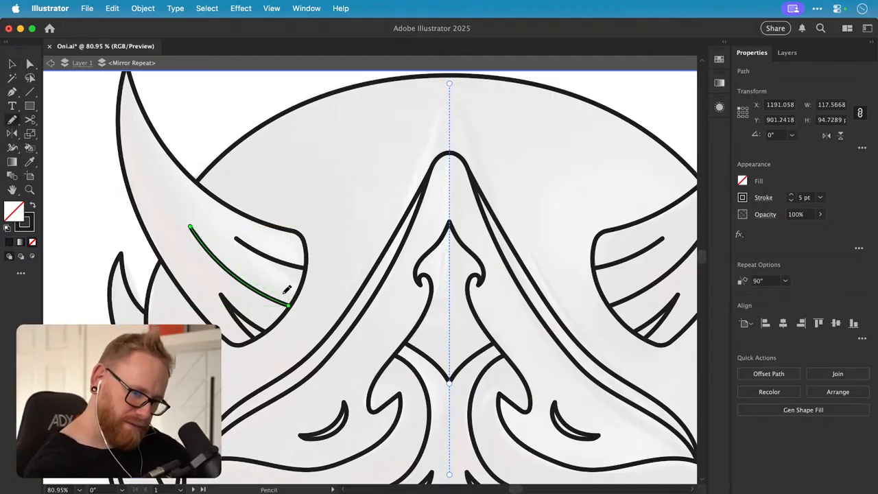
pyautogui.moveTo(303, 291); pyautogui.dragTo(306, 294)
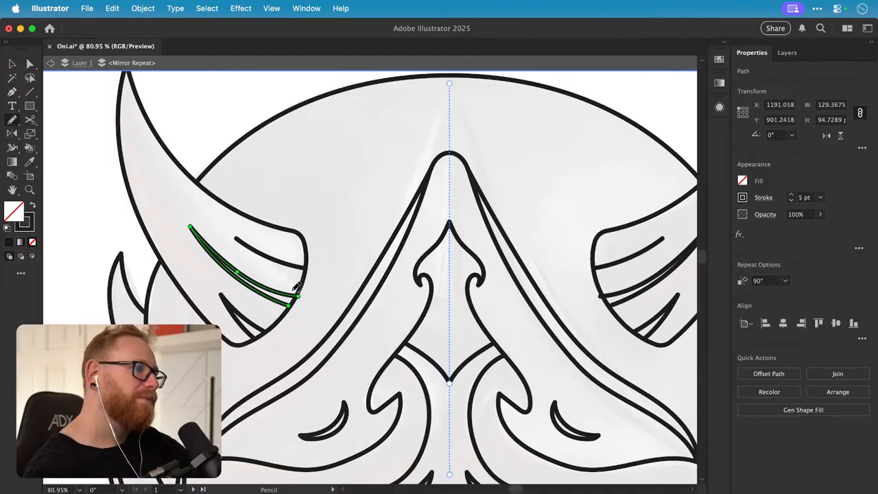
pyautogui.keyDown('super'); pyautogui.click(251, 246); pyautogui.keyUp('super')
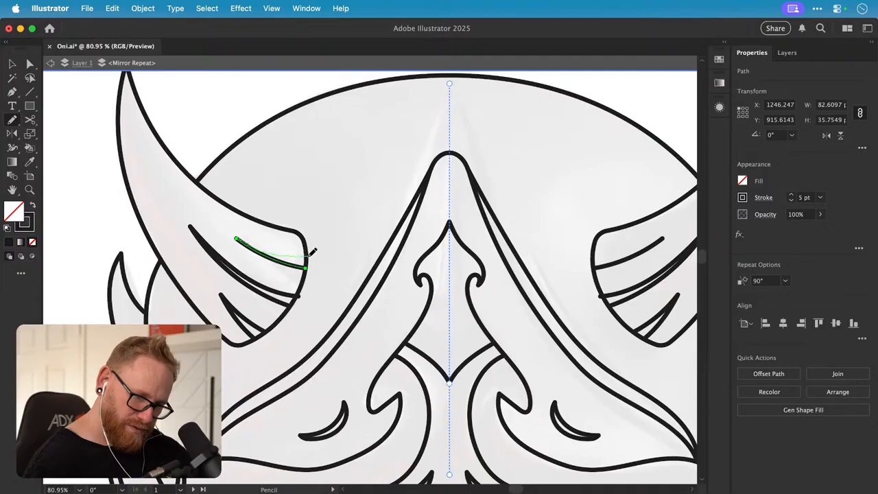
pyautogui.moveTo(313, 251); pyautogui.dragTo(309, 247)
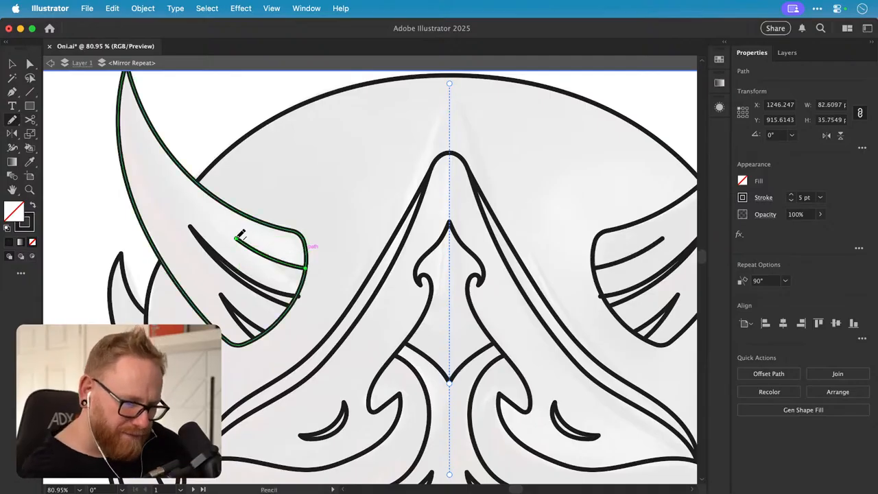
pyautogui.moveTo(308, 247); pyautogui.dragTo(307, 249)
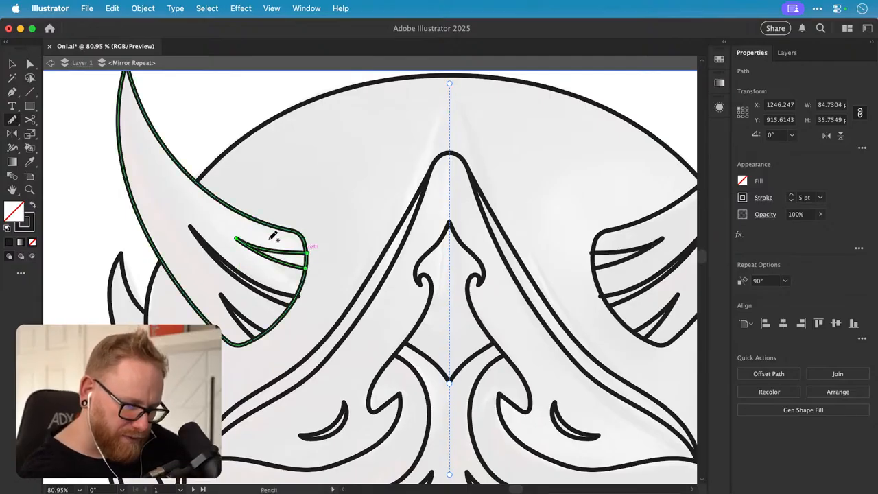
pyautogui.press('super+z')
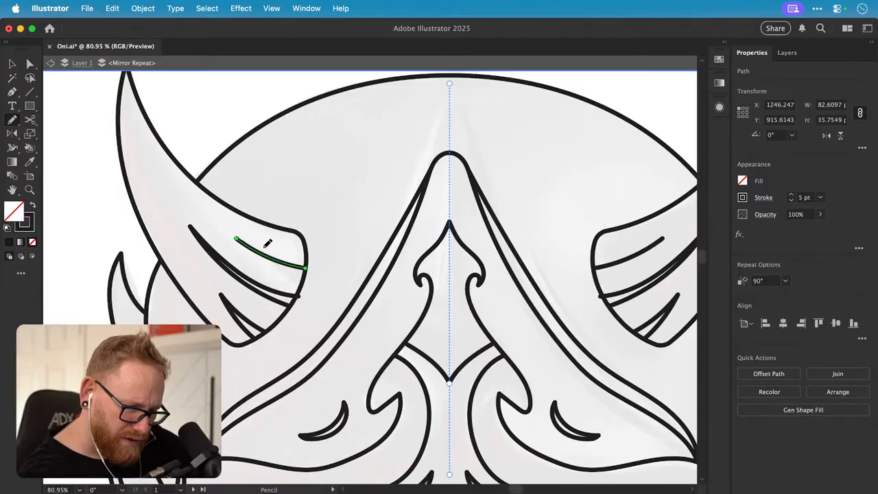
pyautogui.moveTo(297, 251)
pyautogui.mouseDown()
pyautogui.moveTo(269, 250)
pyautogui.moveTo(303, 251)
pyautogui.mouseUp()
pyautogui.press('super+z')
pyautogui.press('super+z')
pyautogui.press('super+z')
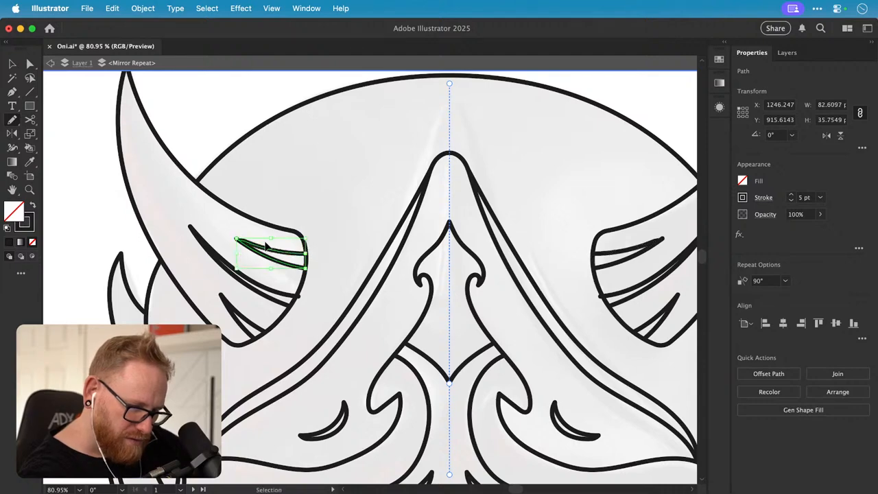
pyautogui.press('super+z')
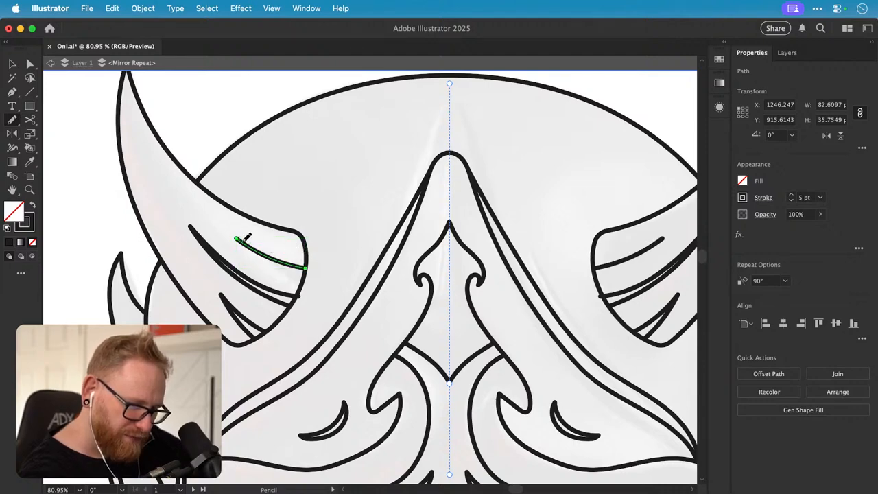
# - Draw a second edge from the tip of the left horn's top crease to the horn's outline to form a tapered wedge
pyautogui.moveTo(292, 250); pyautogui.dragTo(310, 254)
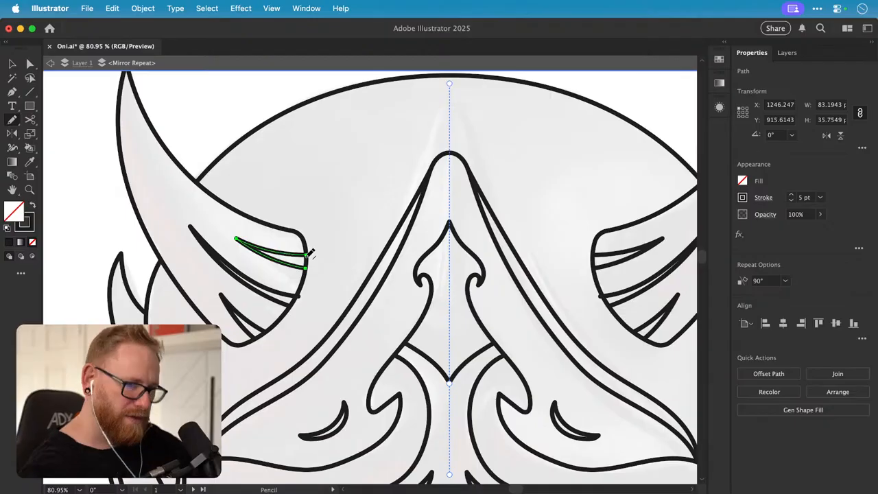
pyautogui.press('a')
pyautogui.press('super+minus')
pyautogui.press('super+minus')
pyautogui.press('v')
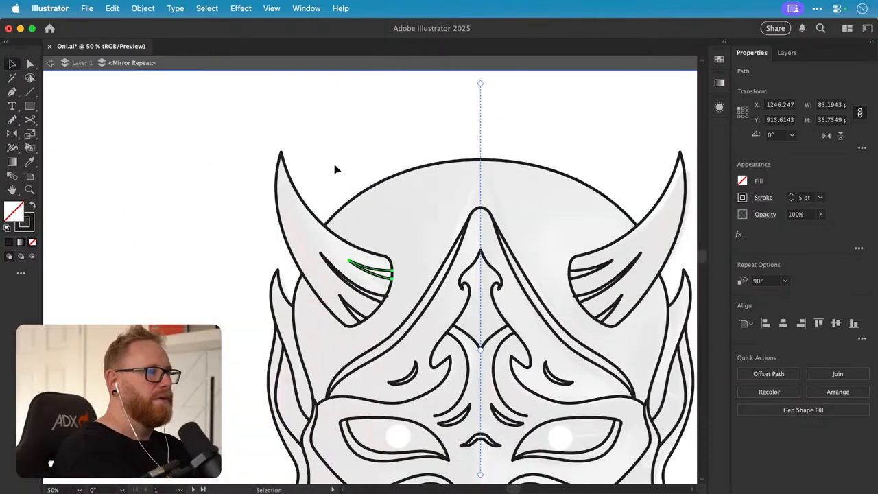
# - Give the short arched wrinkle beneath the left cheek fold a second lower edge with the Pencil tool, forming a tapered crescent
pyautogui.scroll(-5, 287, 281)
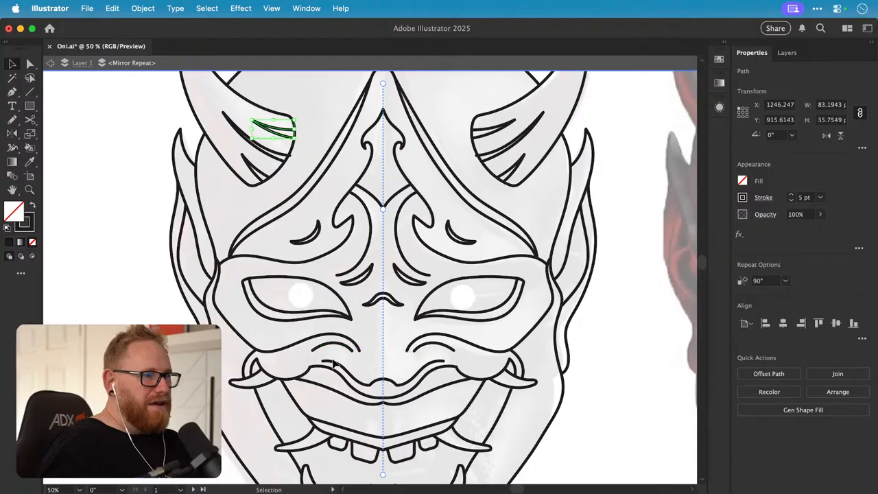
pyautogui.scroll(6, 334, 366)
pyautogui.click(367, 307)
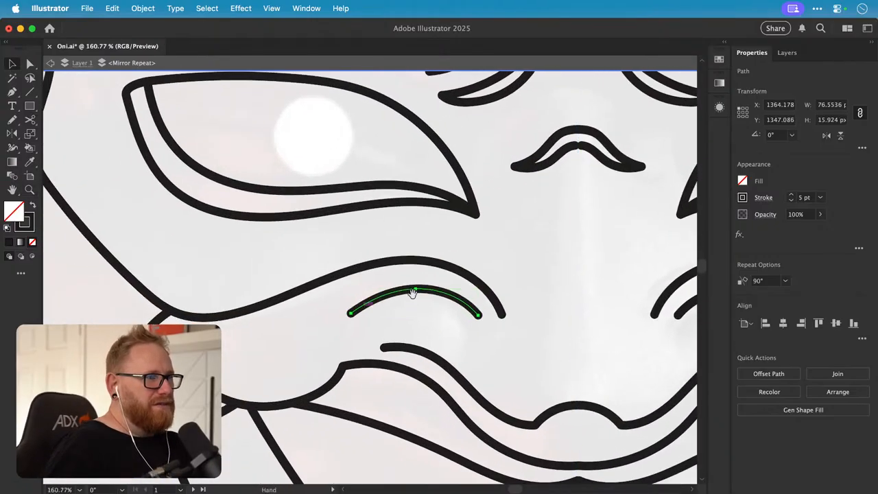
pyautogui.moveTo(432, 343); pyautogui.dragTo(405, 339)
pyautogui.click(437, 334)
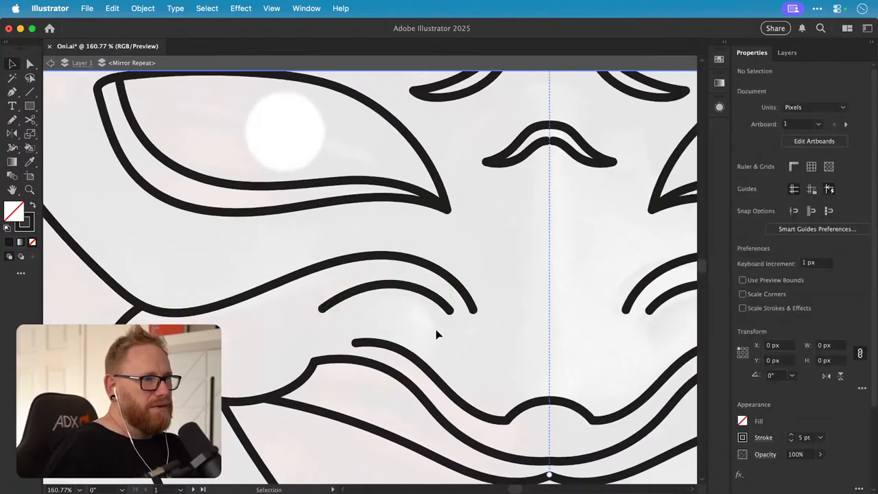
pyautogui.press('n')
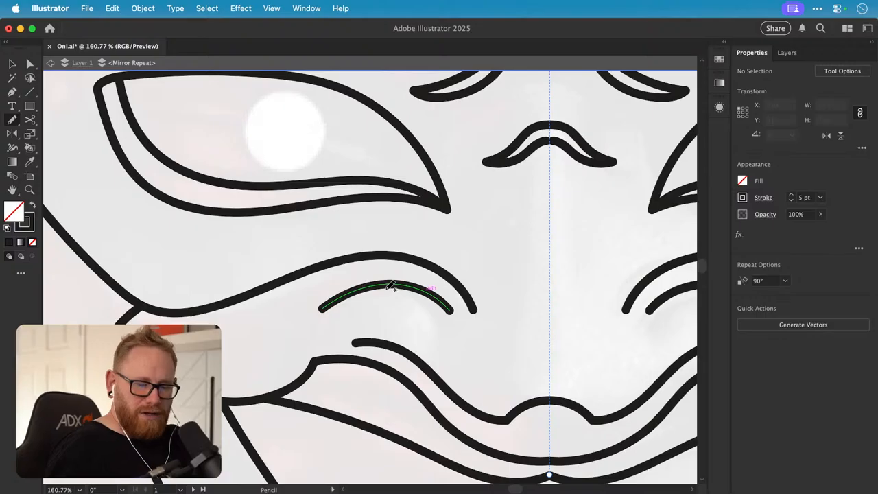
pyautogui.press('v')
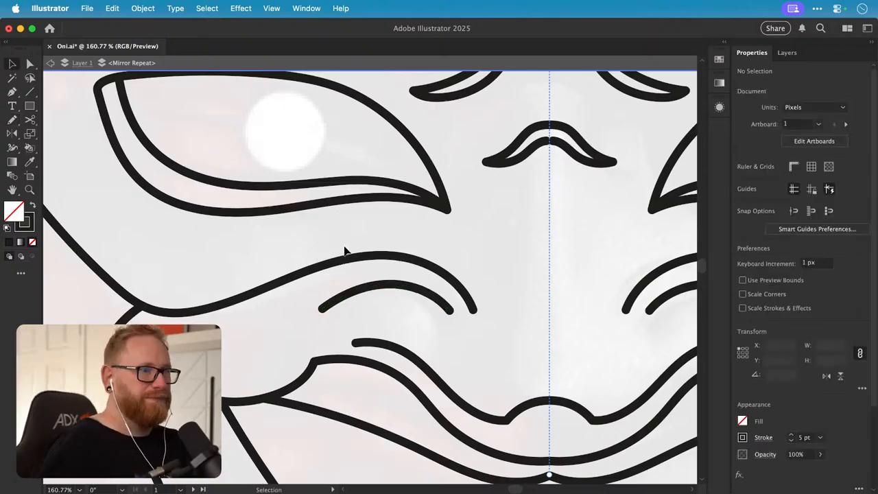
pyautogui.click(354, 295)
pyautogui.press('n')
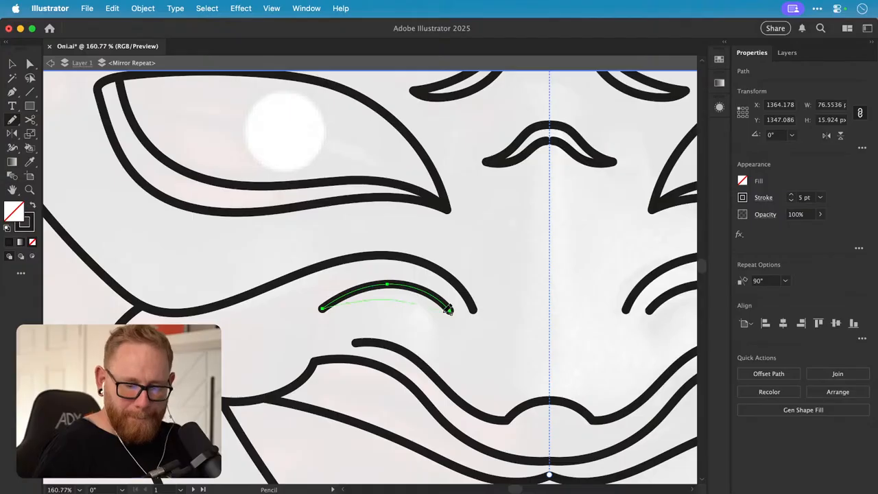
pyautogui.moveTo(457, 312); pyautogui.dragTo(453, 310)
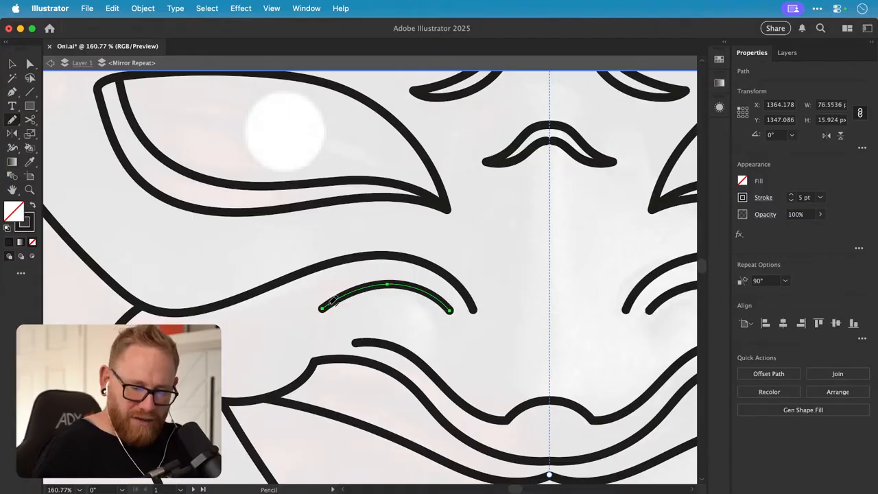
pyautogui.moveTo(323, 310); pyautogui.dragTo(352, 297)
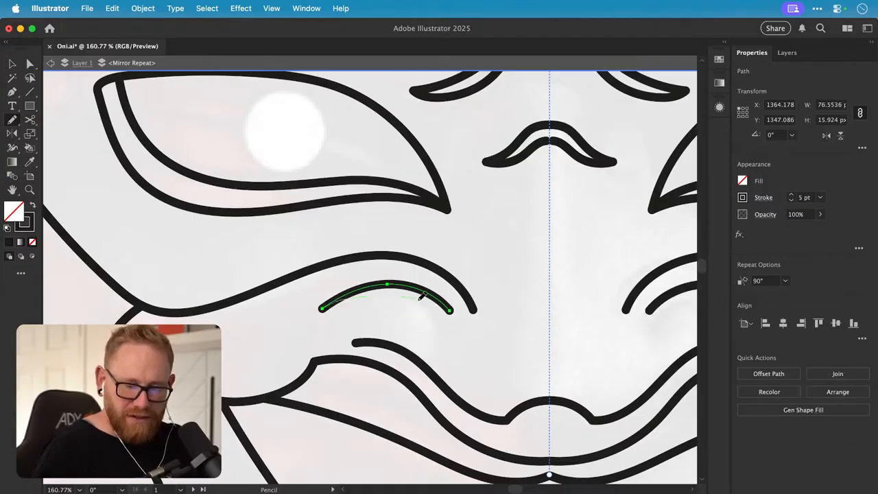
pyautogui.moveTo(451, 310); pyautogui.dragTo(398, 298)
# - Extend the inner end of the left cheek fold line down along the nose to the nostril corner with the Pencil tool
pyautogui.press('v')
pyautogui.click(446, 289)
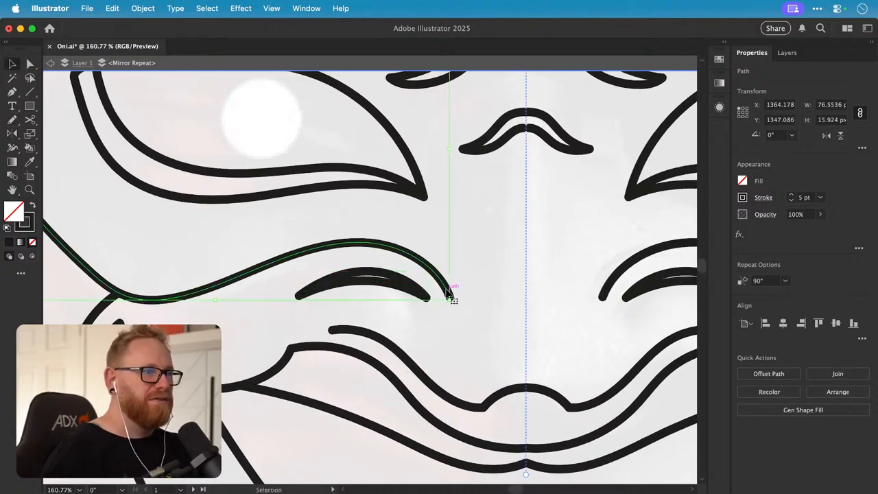
pyautogui.press('n')
pyautogui.scroll(-3, 408, 268)
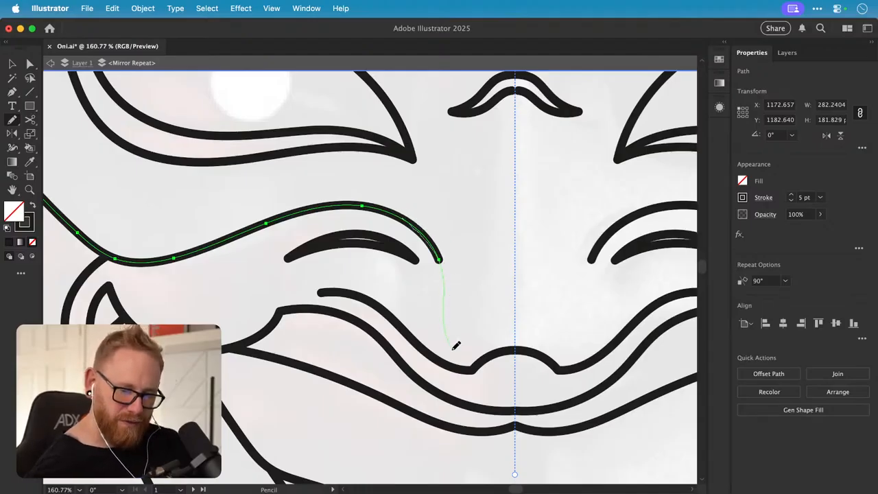
pyautogui.moveTo(473, 363); pyautogui.dragTo(472, 365)
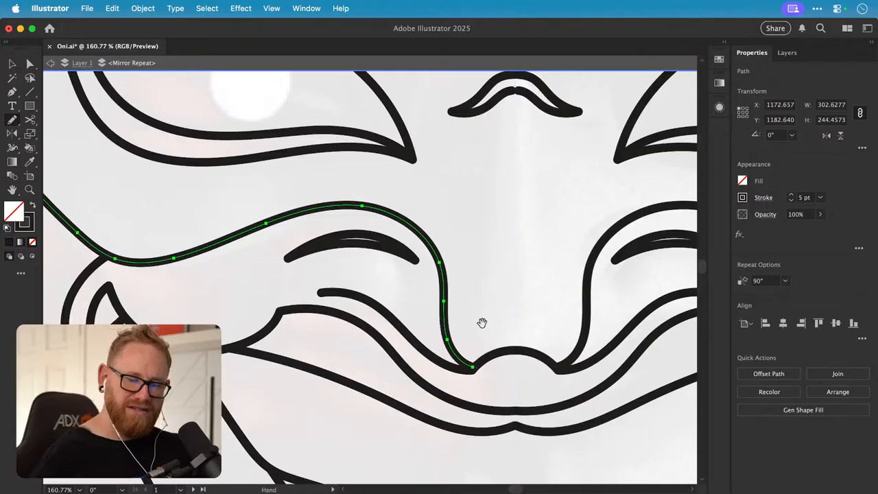
# - Extend the outer end of the line running from the nose tip above the upper lip to the lip outline's left corner
pyautogui.moveTo(504, 323)
pyautogui.mouseDown()
pyautogui.moveTo(521, 344)
pyautogui.moveTo(574, 351)
pyautogui.mouseUp()
pyautogui.press('v')
pyautogui.click(412, 320)
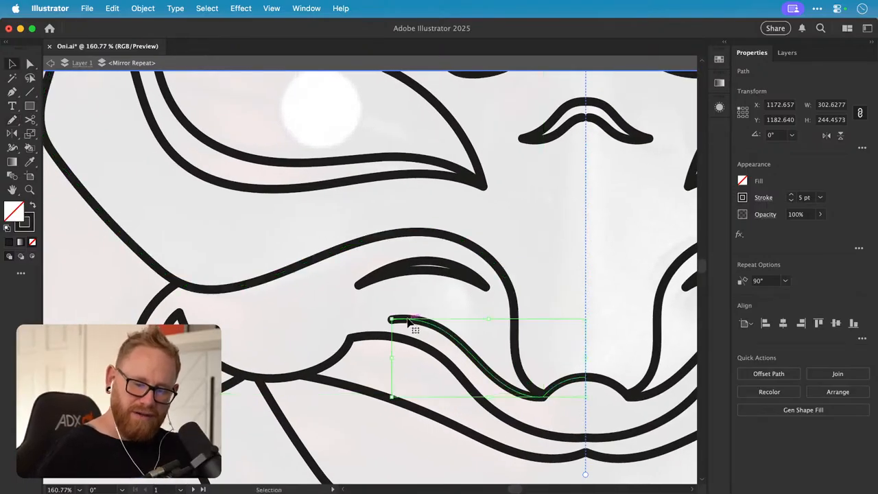
pyautogui.press('n')
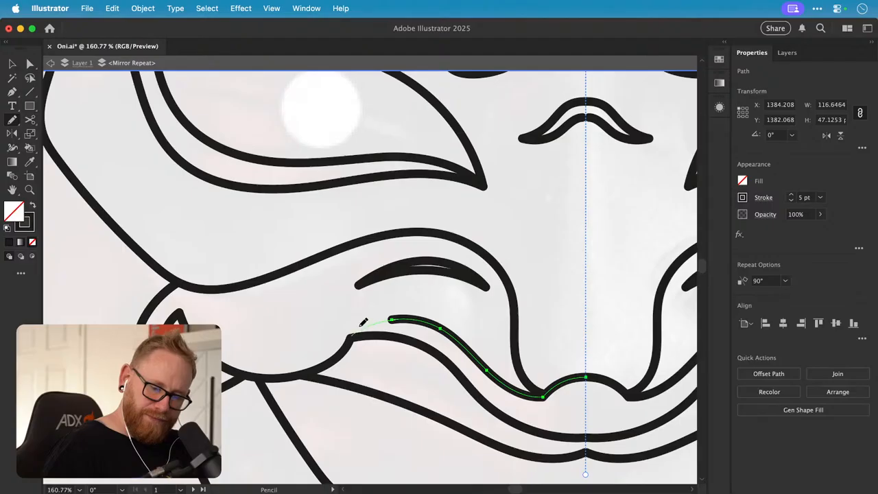
pyautogui.moveTo(364, 322); pyautogui.dragTo(352, 333)
pyautogui.press('v')
pyautogui.click(340, 308)
# - Examine the line art of the nose, mouth, teeth and chin for remaining unfinished lines
pyautogui.moveTo(302, 313); pyautogui.dragTo(258, 290)
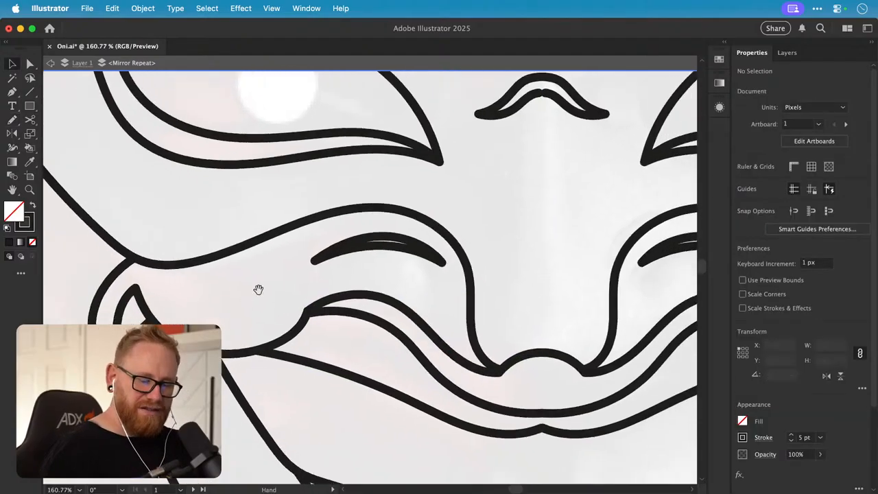
pyautogui.press('super+minus')
pyautogui.press('super+minus')
pyautogui.press('super+minus')
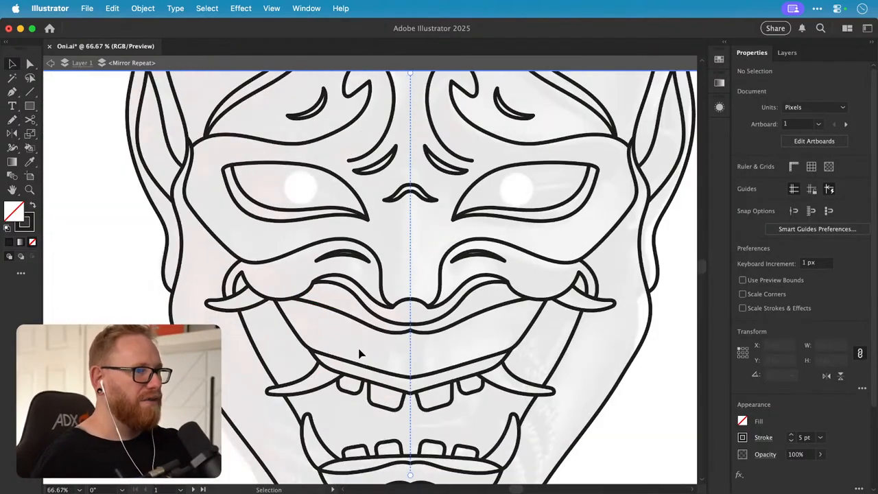
pyautogui.scroll(-2, 381, 374)
pyautogui.hscroll(1, 380, 374)
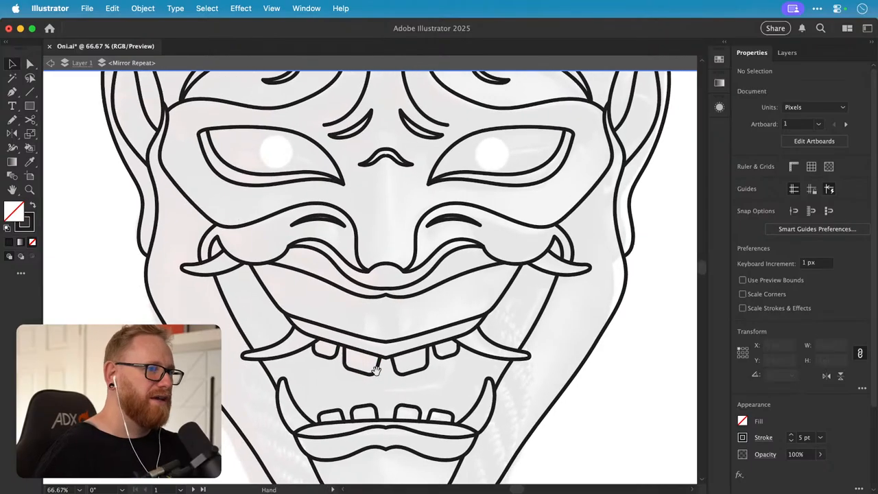
pyautogui.scroll(-2, 333, 353)
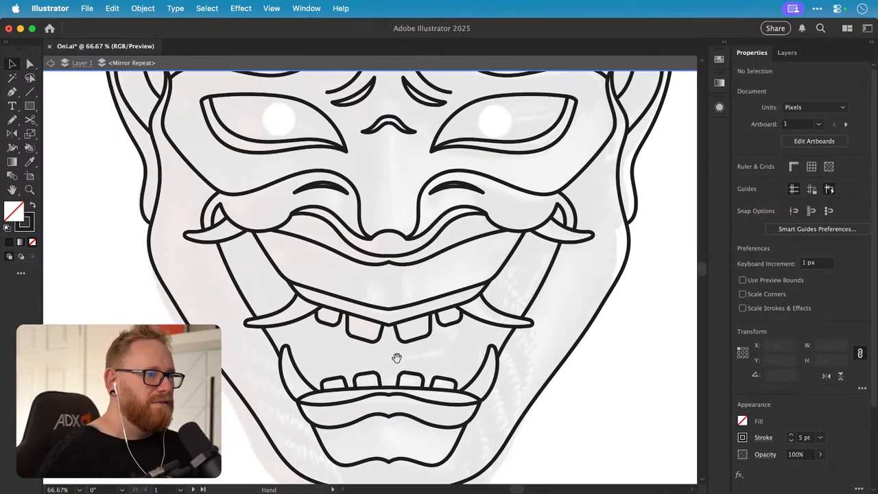
pyautogui.scroll(-2, 379, 406)
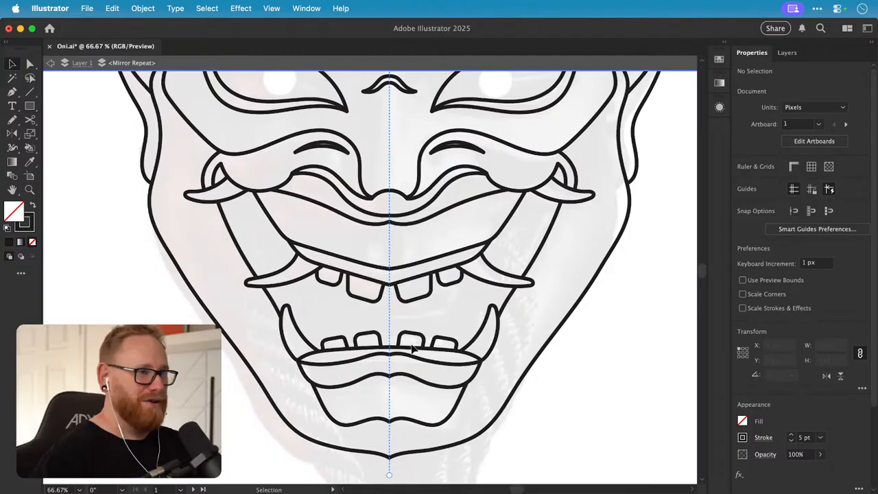
# - Move the lower centre anchor of the small wrinkle between the eyes onto the mirror axis, closing the gap
pyautogui.scroll(5, 450, 218)
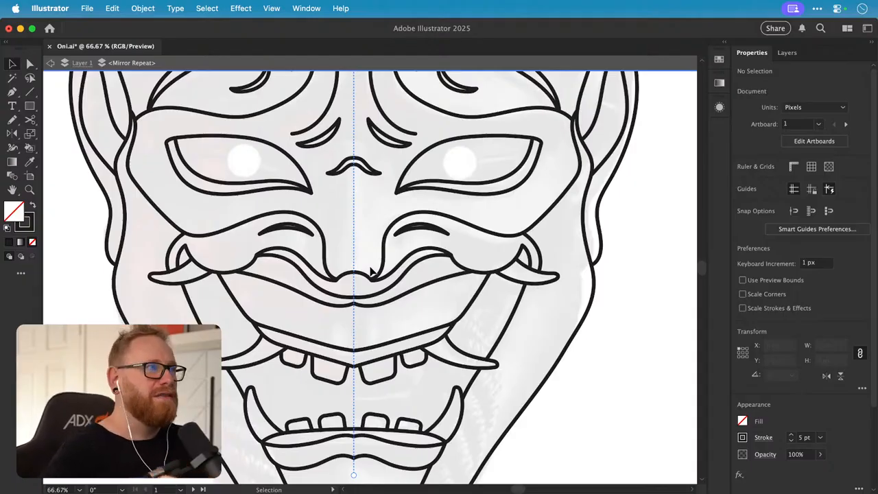
pyautogui.scroll(3, 419, 201)
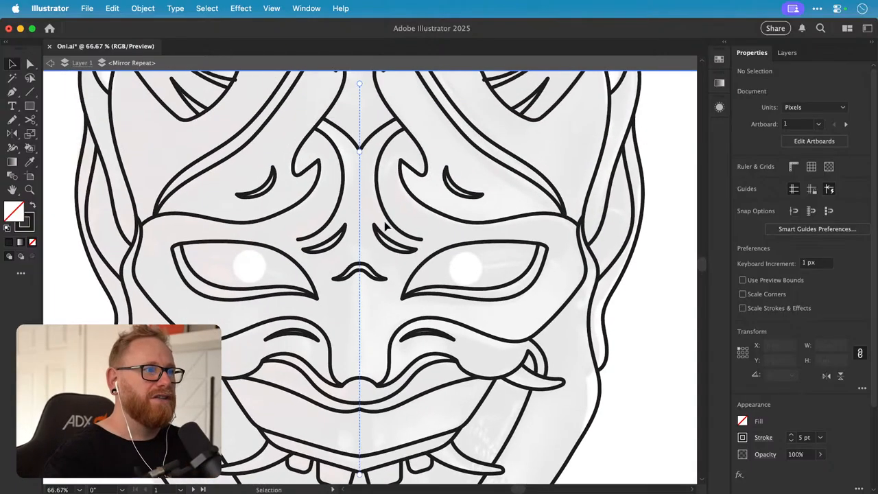
pyautogui.press('z')
pyautogui.moveTo(358, 255); pyautogui.dragTo(543, 293)
pyautogui.moveTo(373, 270); pyautogui.dragTo(565, 300)
pyautogui.moveTo(334, 284); pyautogui.dragTo(353, 294)
pyautogui.press('a')
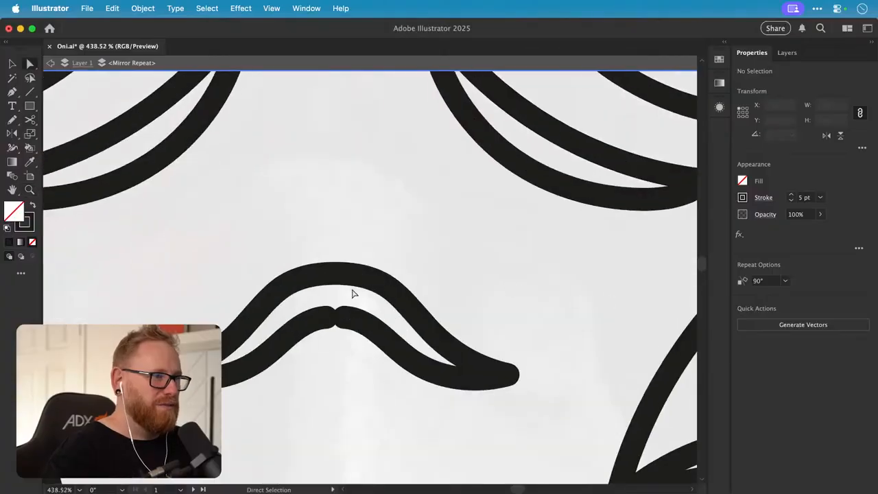
pyautogui.moveTo(329, 321); pyautogui.dragTo(337, 325)
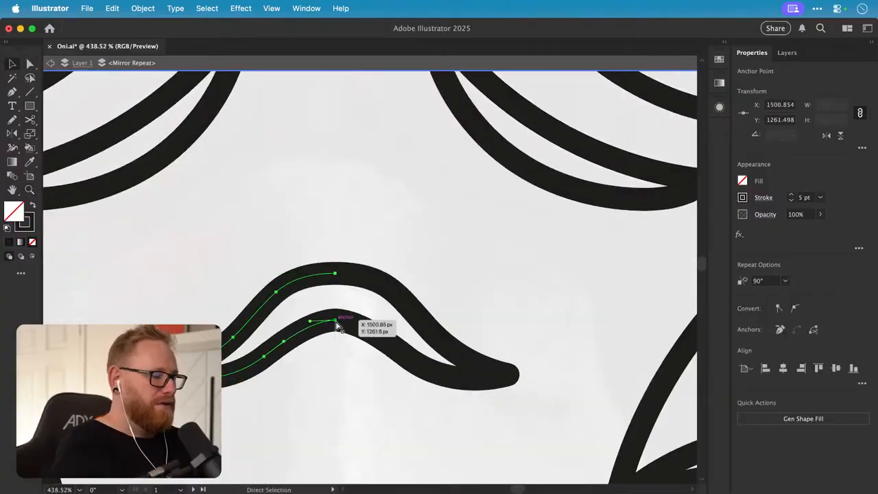
pyautogui.press('super+minus')
pyautogui.press('super+minus')
pyautogui.press('super+minus')
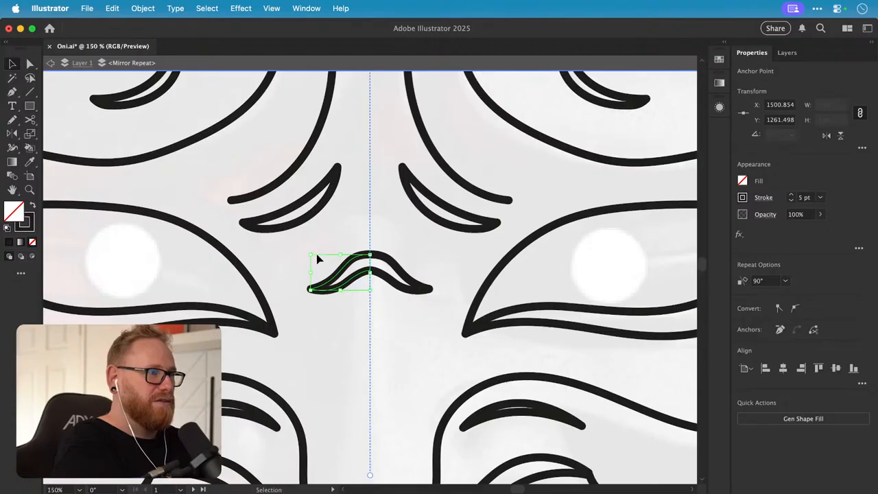
pyautogui.click(316, 257)
# - Select the outer ridge line that runs up the forehead on the left half of the mask
pyautogui.press('super+minus')
pyautogui.press('super+minus')
pyautogui.press('super+minus')
pyautogui.press('super+minus')
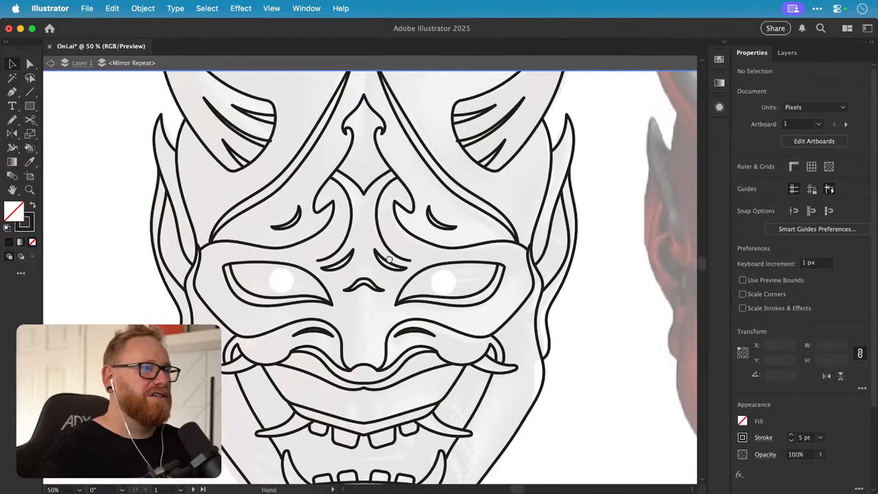
pyautogui.moveTo(305, 188); pyautogui.dragTo(302, 281)
pyautogui.press('z')
pyautogui.scroll(3, 300, 290)
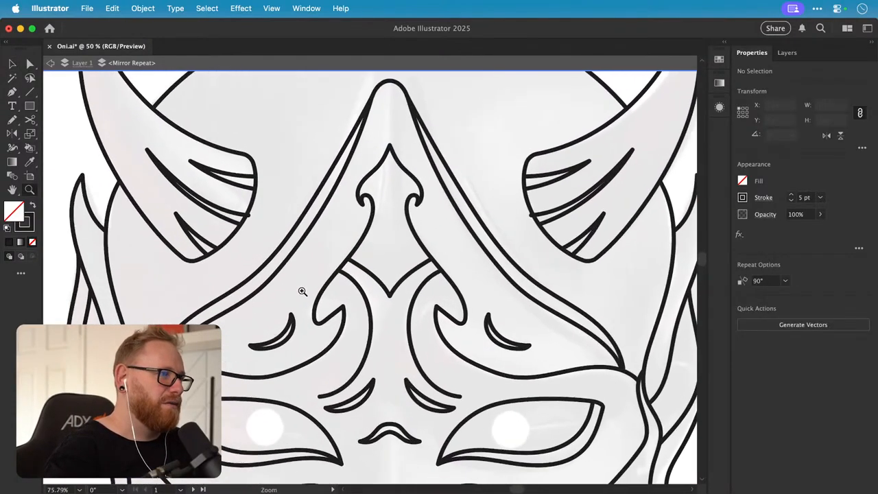
pyautogui.press('v')
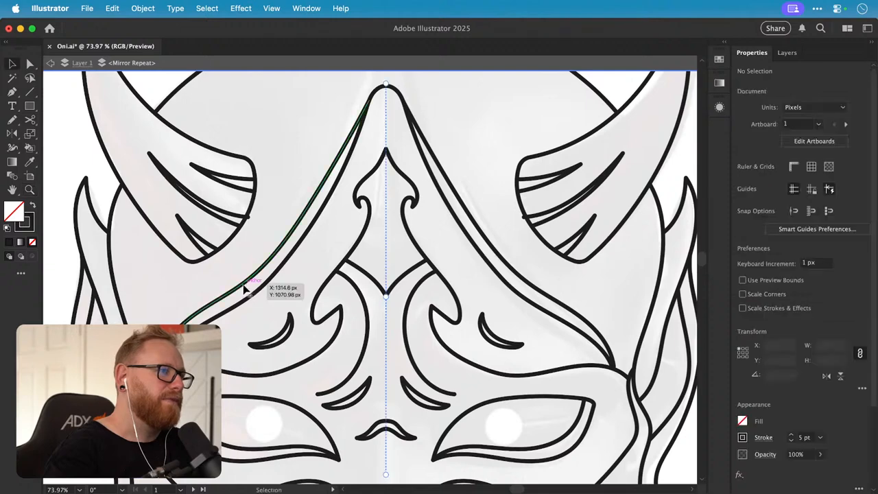
pyautogui.click(246, 291)
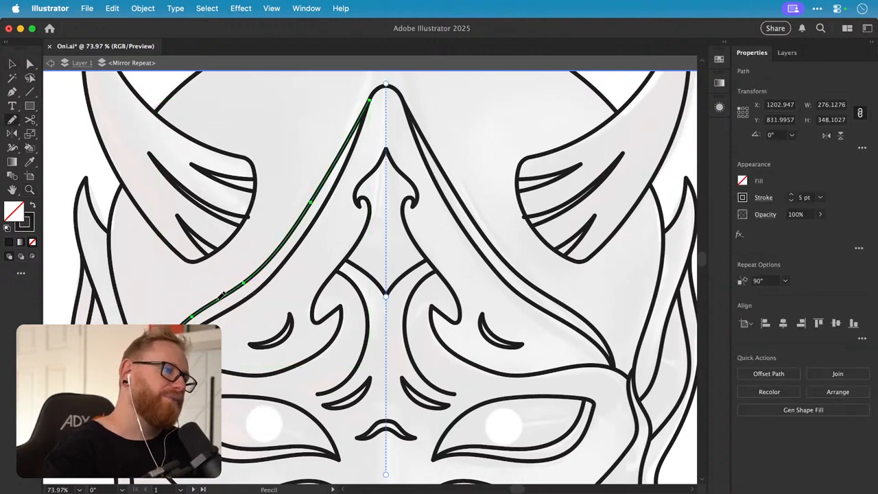
# - Try to redraw the selected forehead ridge line with the Pencil tool, undoing each attempt
pyautogui.moveTo(239, 289); pyautogui.dragTo(256, 280)
pyautogui.press('super+z')
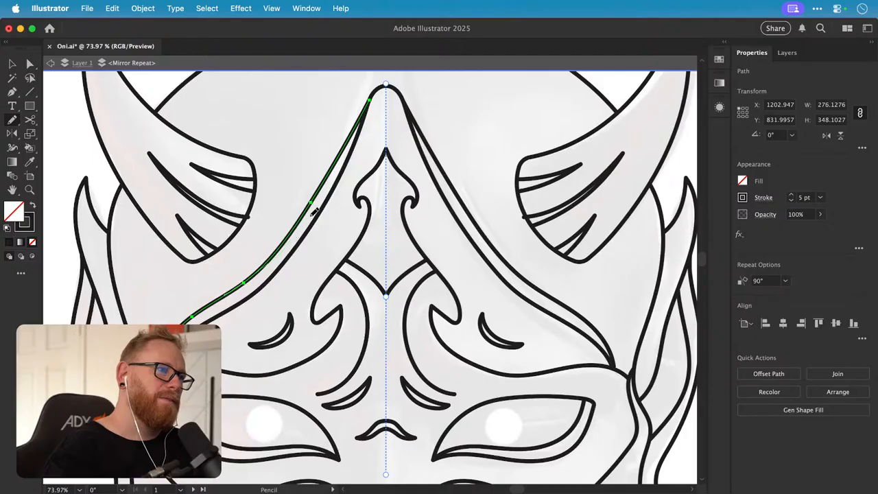
pyautogui.moveTo(357, 138); pyautogui.dragTo(364, 123)
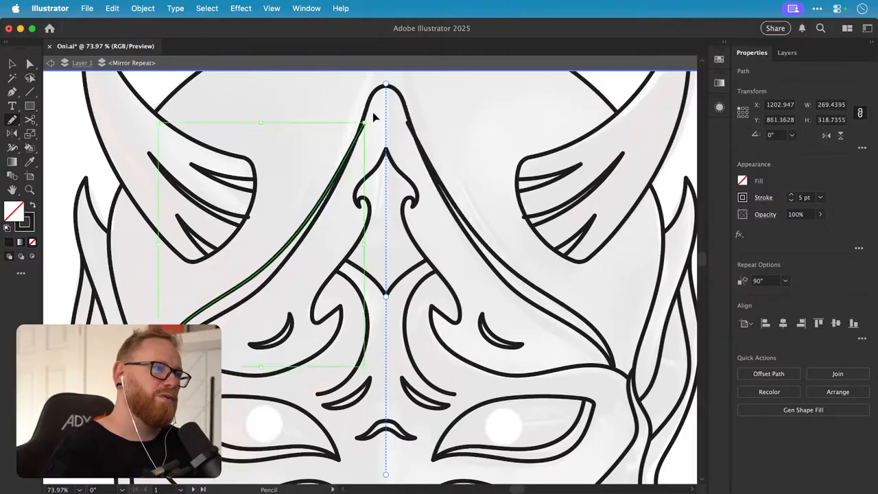
pyautogui.press('super+z')
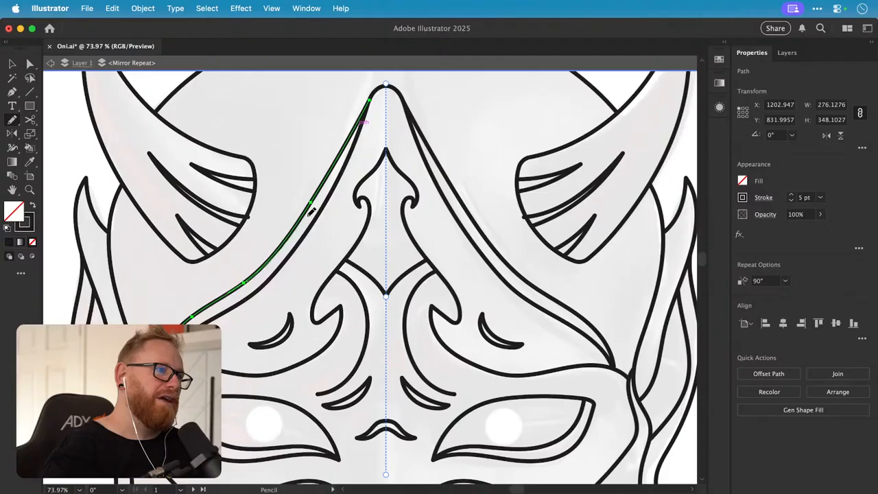
# - Redraw the selected ridge line with the Pencil tool so it ends lower on the inner ridge, and deselect it
pyautogui.moveTo(348, 157); pyautogui.dragTo(352, 153)
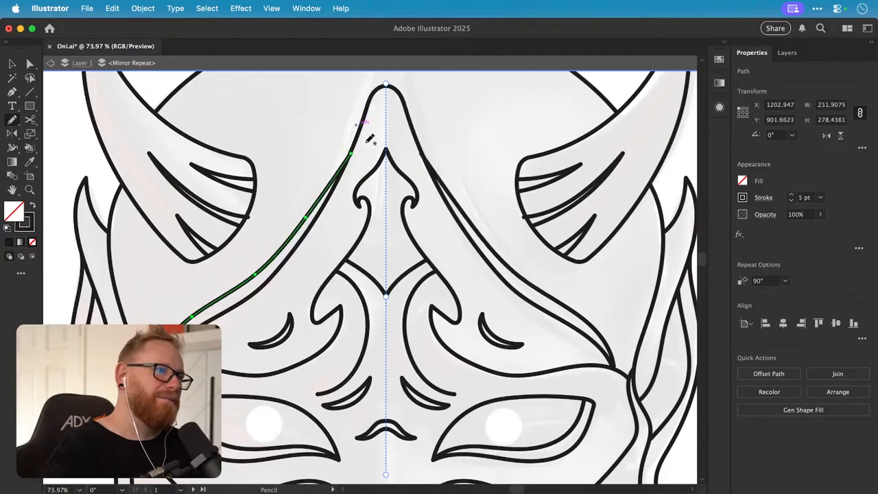
pyautogui.press('alt')
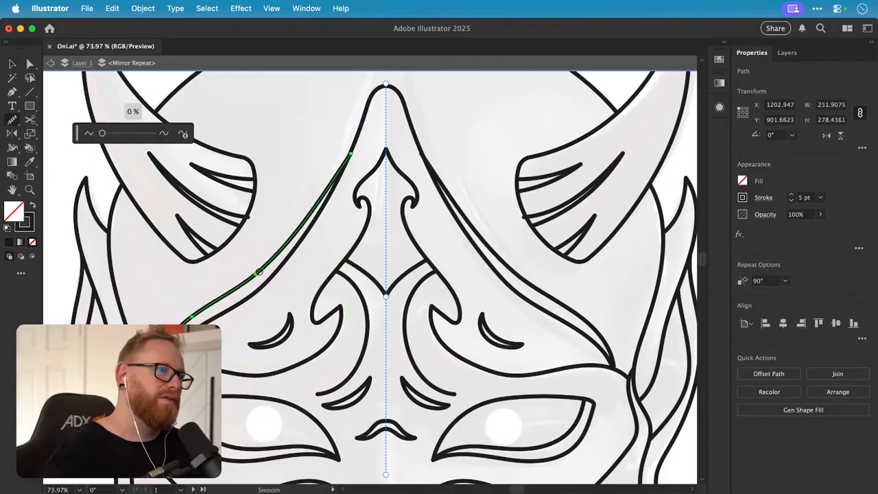
pyautogui.press('v')
pyautogui.click(300, 192)
pyautogui.moveTo(300, 210)
pyautogui.mouseDown()
pyautogui.moveTo(292, 235)
pyautogui.moveTo(294, 226)
pyautogui.mouseUp()
# - Draw a new outer forehead ridge line peaking at the mirror axis with the Pencil tool, and enlarge it to about 305 by 418 px
pyautogui.moveTo(276, 286); pyautogui.dragTo(254, 405)
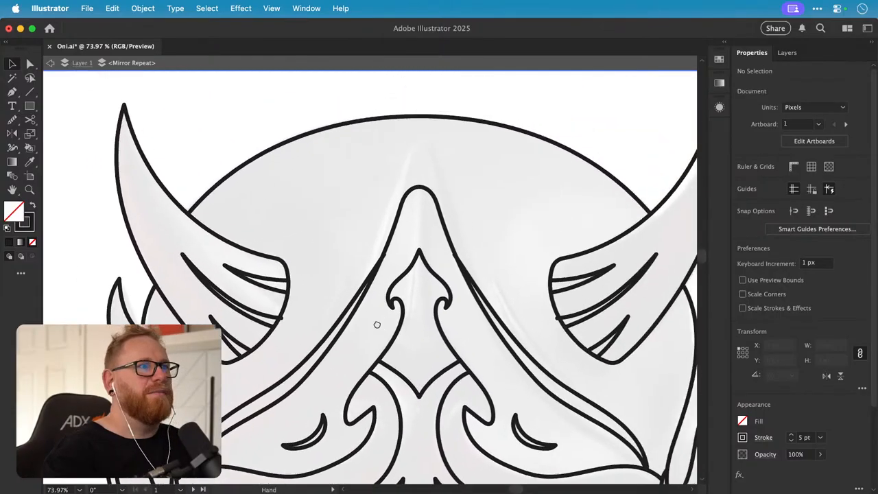
pyautogui.moveTo(377, 324); pyautogui.dragTo(344, 333)
pyautogui.moveTo(390, 179); pyautogui.dragTo(405, 145)
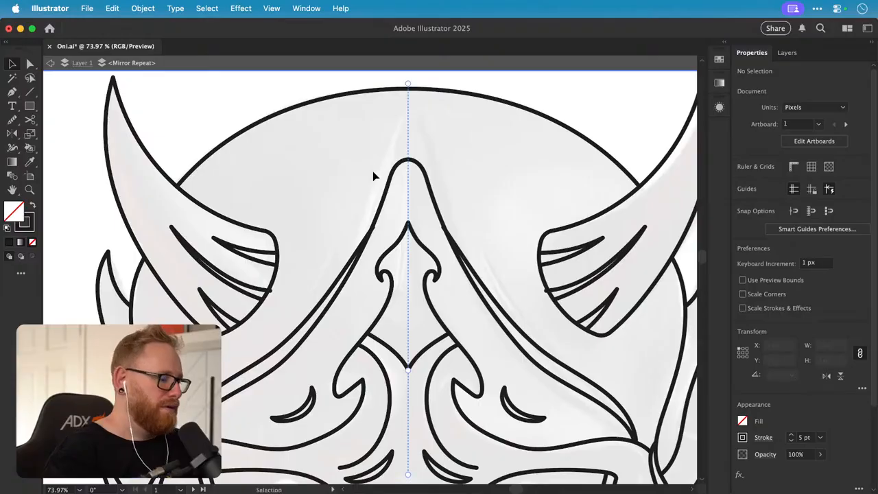
pyautogui.press('n')
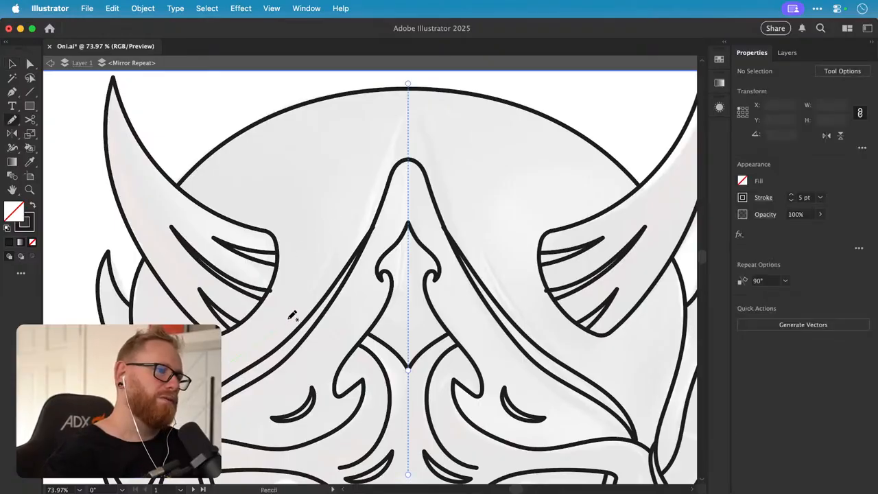
pyautogui.moveTo(364, 221); pyautogui.dragTo(408, 129)
pyautogui.press('v')
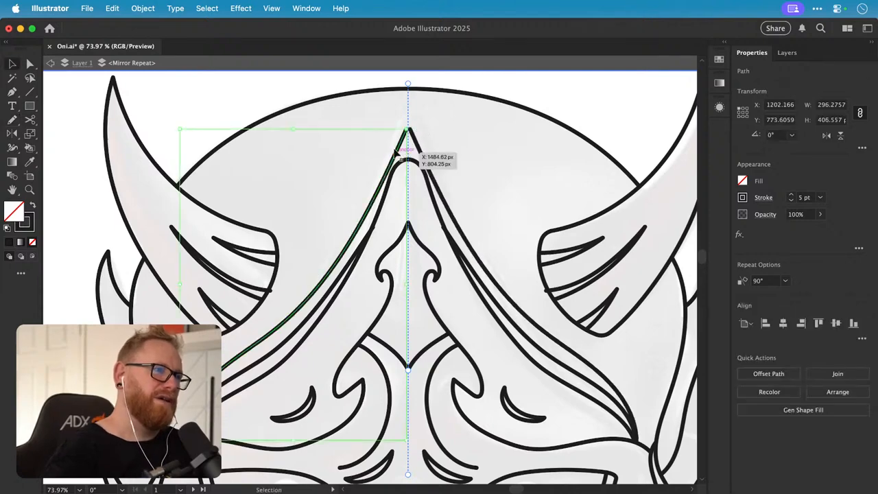
pyautogui.moveTo(182, 129); pyautogui.dragTo(172, 120)
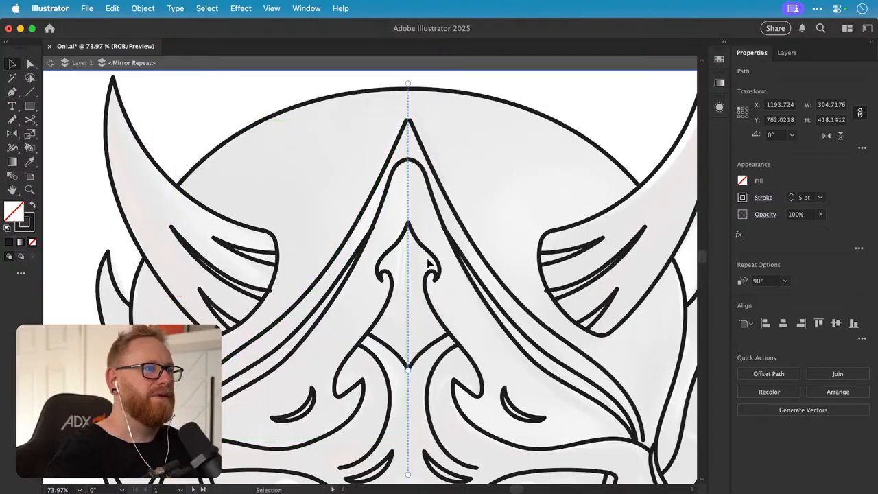
pyautogui.click(297, 165)
# - Examine the mask linework from forehead to chin and compare it with the reference photo for missing details
pyautogui.scroll(-5, 296, 165)
pyautogui.press('super+minus')
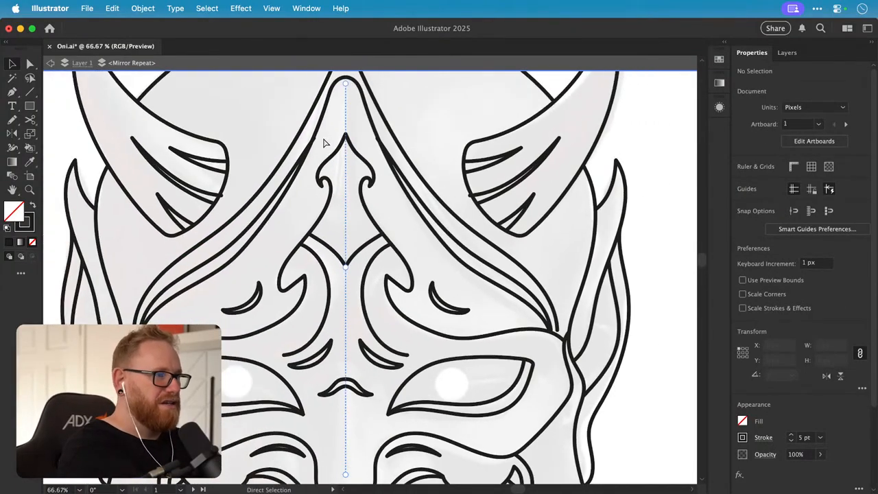
pyautogui.moveTo(230, 225); pyautogui.dragTo(230, 235)
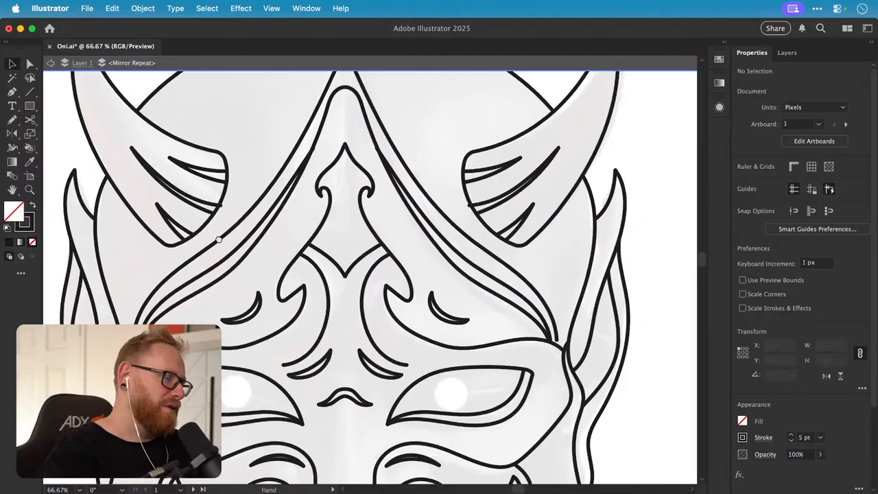
pyautogui.click(223, 265)
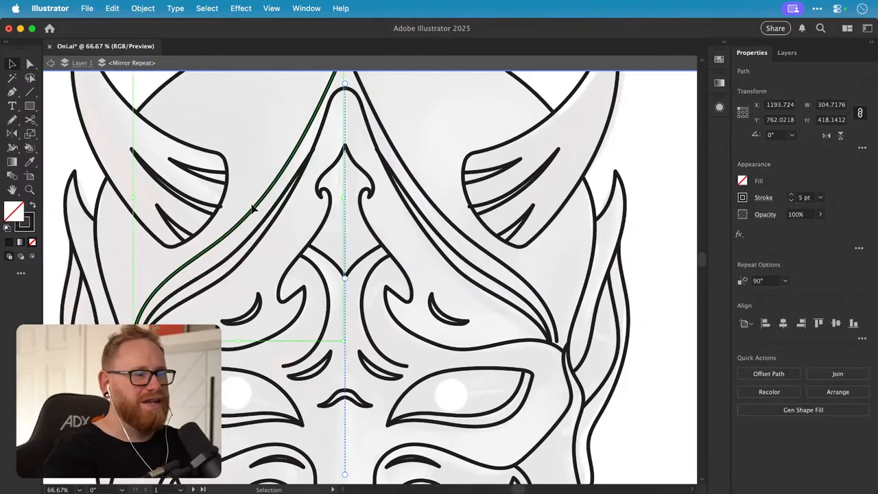
pyautogui.scroll(-5, 331, 337)
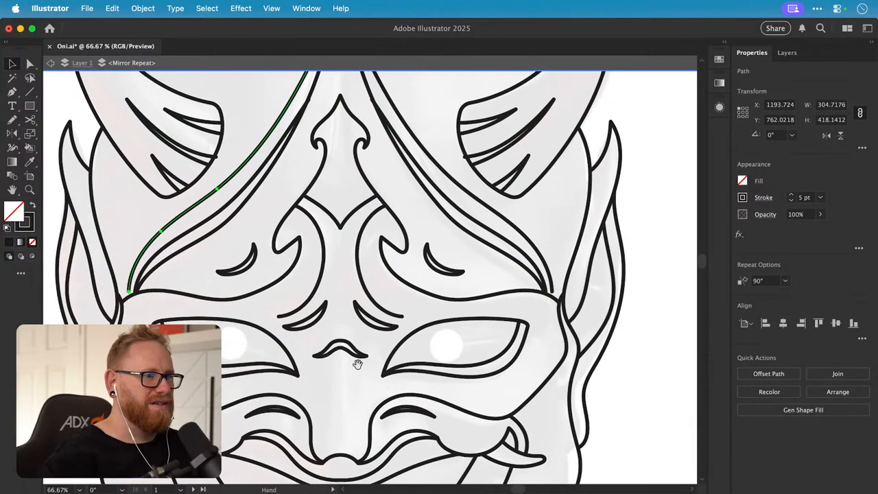
pyautogui.scroll(-3, 342, 352)
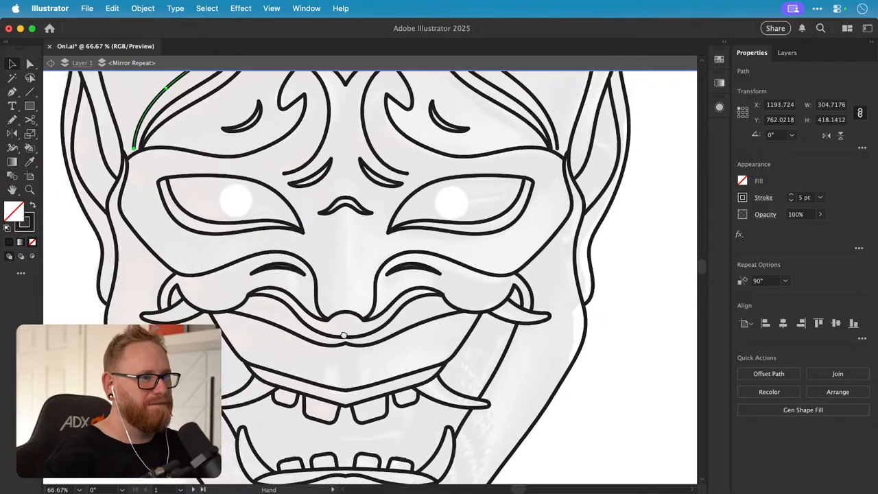
pyautogui.moveTo(339, 360); pyautogui.dragTo(345, 278)
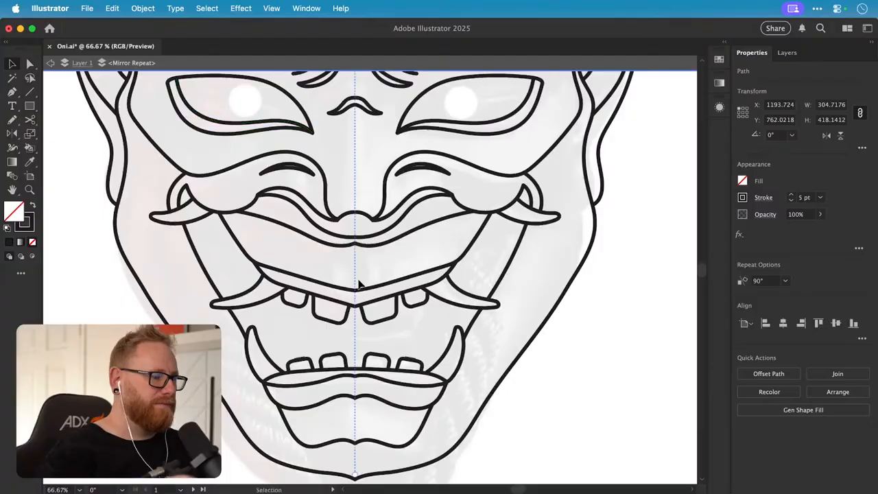
pyautogui.scroll(10, 344, 277)
pyautogui.press('super+minus')
pyautogui.scroll(-3, 419, 287)
pyautogui.hscroll(5, 420, 287)
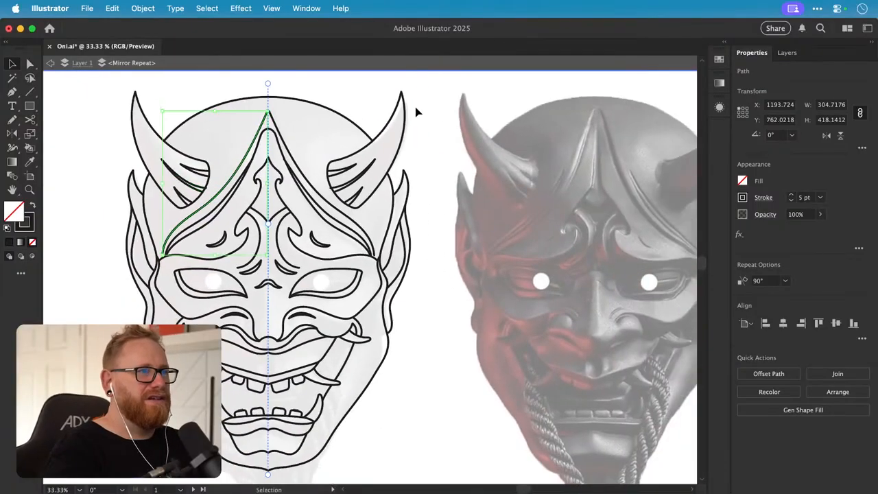
pyautogui.click(439, 167)
pyautogui.scroll(-1, 439, 166)
pyautogui.hscroll(2, 439, 167)
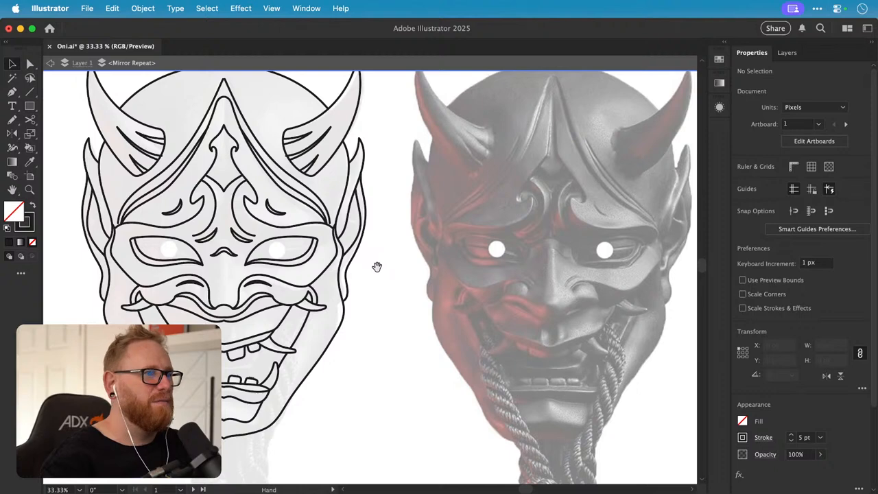
pyautogui.moveTo(334, 319); pyautogui.dragTo(370, 322)
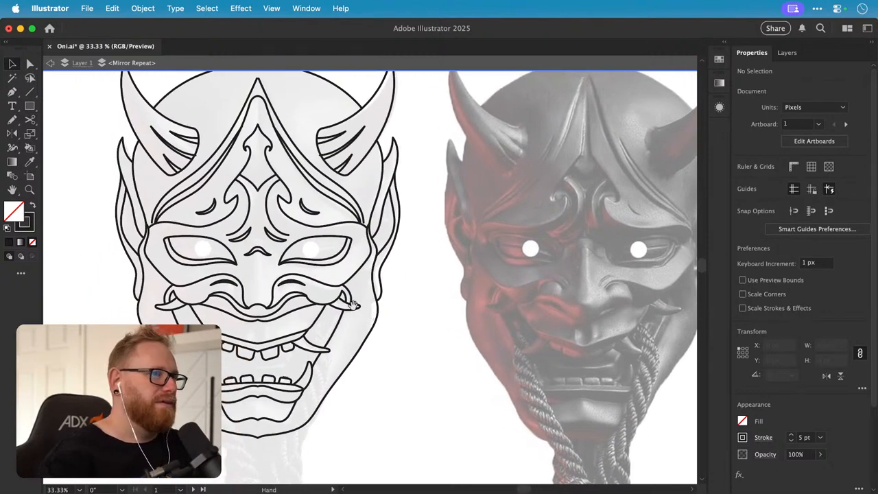
# - Draw two curved detail lines inside the left ear with the Pencil tool, the lower one about 23 by 68 px
pyautogui.press('z')
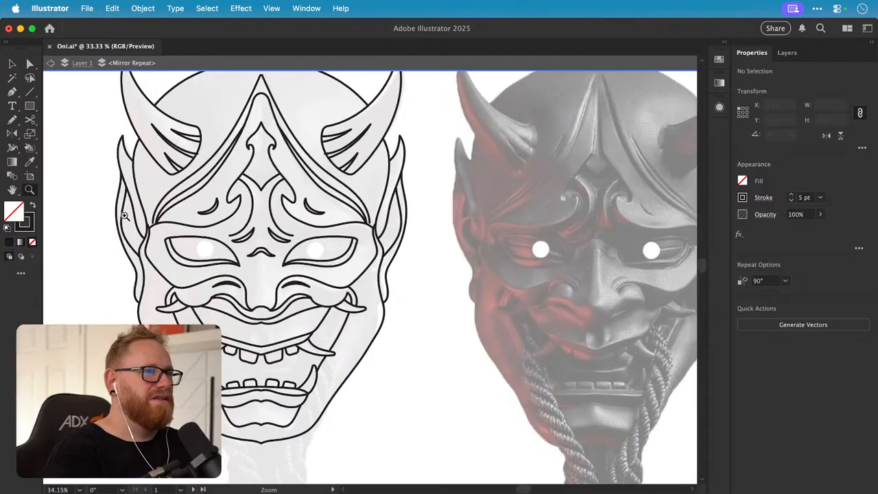
pyautogui.scroll(2, 138, 208)
pyautogui.press('n')
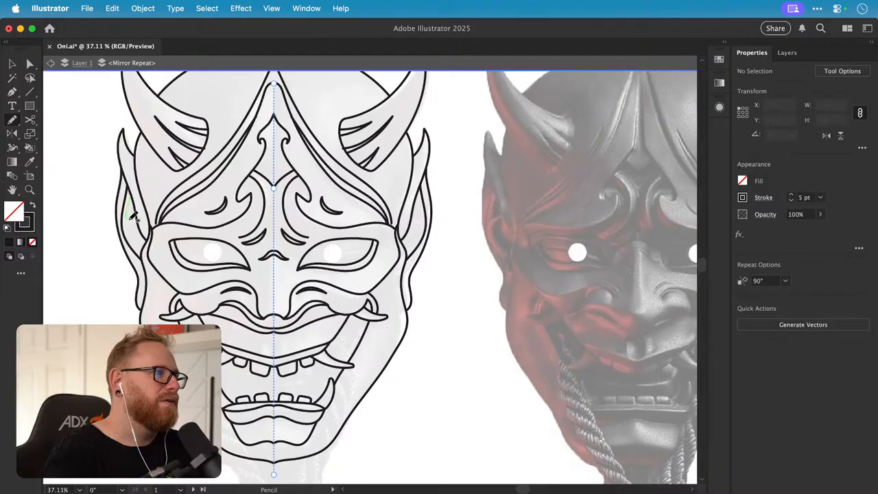
pyautogui.moveTo(138, 214); pyautogui.dragTo(142, 218)
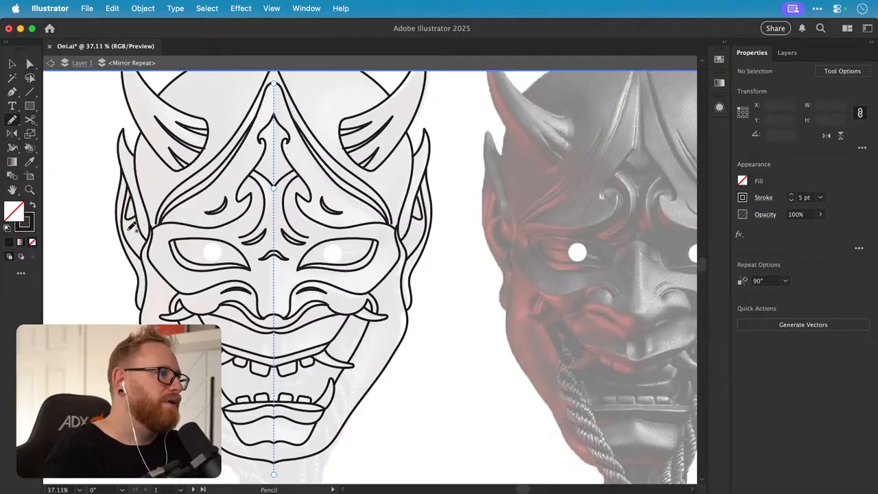
pyautogui.moveTo(135, 245); pyautogui.dragTo(137, 234)
pyautogui.press('v')
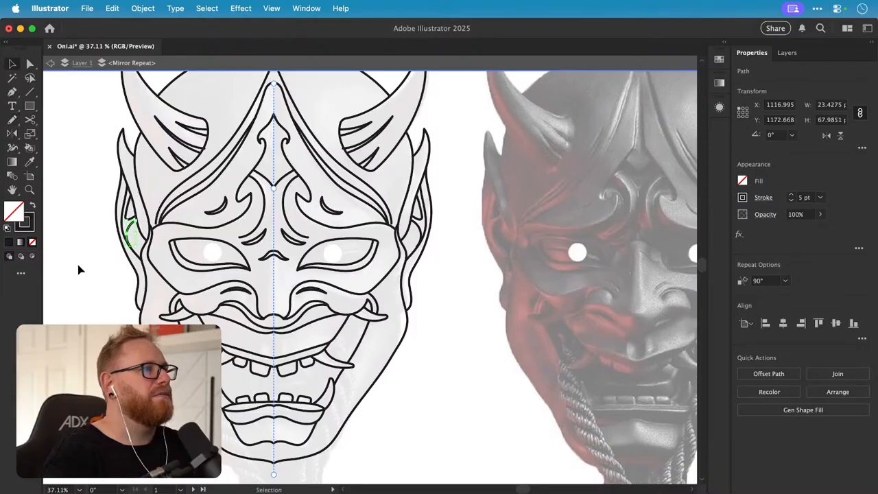
pyautogui.click(78, 268)
# - Add a short Pencil line at the base of the left inner ear and deselect it
pyautogui.press('n')
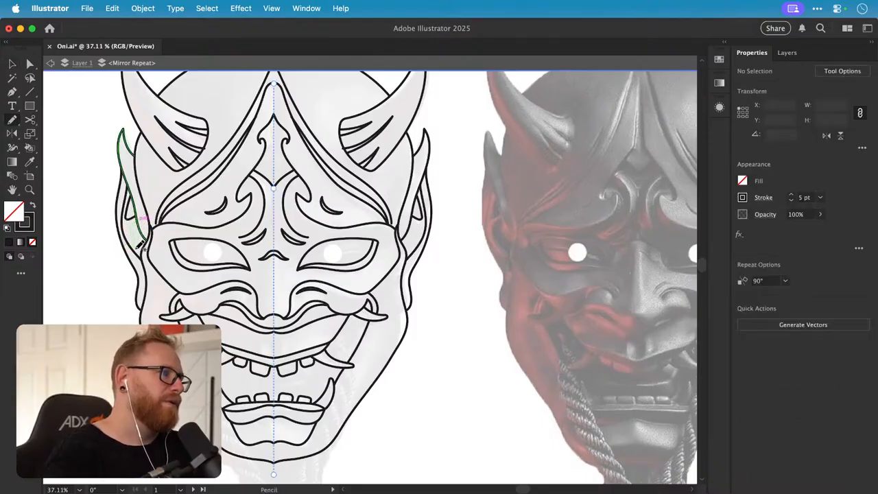
pyautogui.moveTo(143, 252); pyautogui.dragTo(141, 260)
pyautogui.press('v')
pyautogui.click(89, 280)
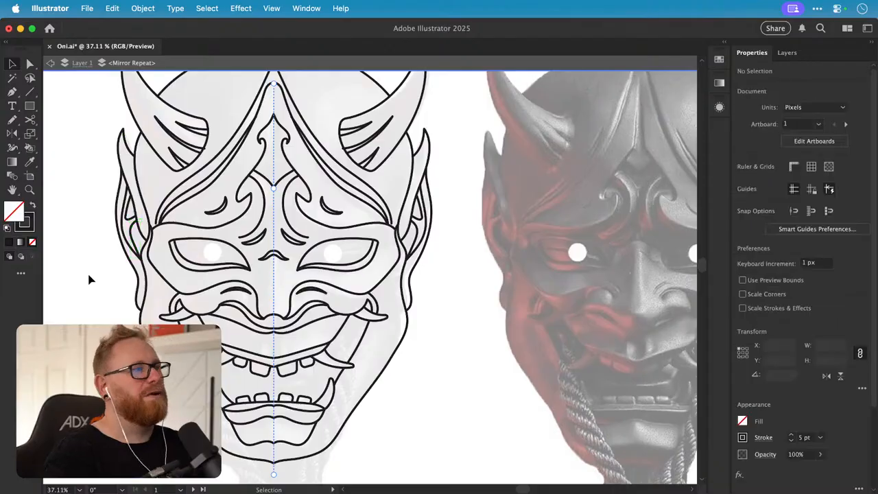
# - Draw a curved line about 39 by 88 px in the lower part of the left inner ear with the Pencil tool
pyautogui.click(213, 8)
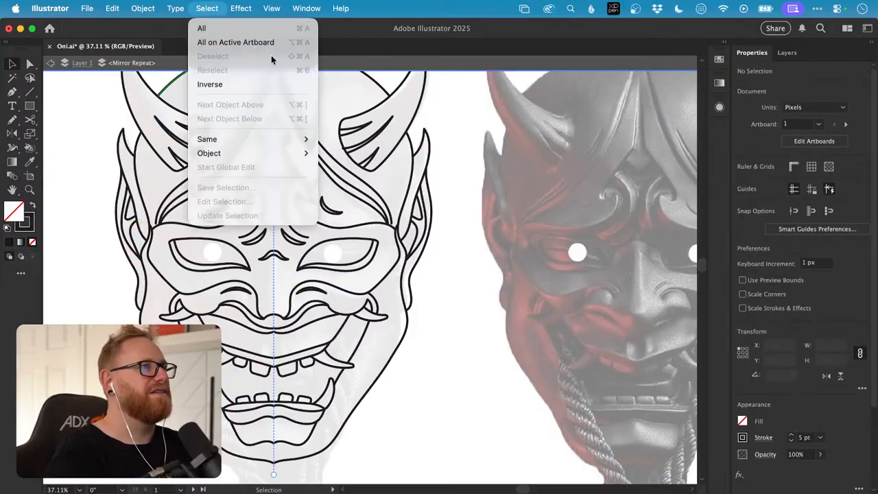
pyautogui.click(118, 196)
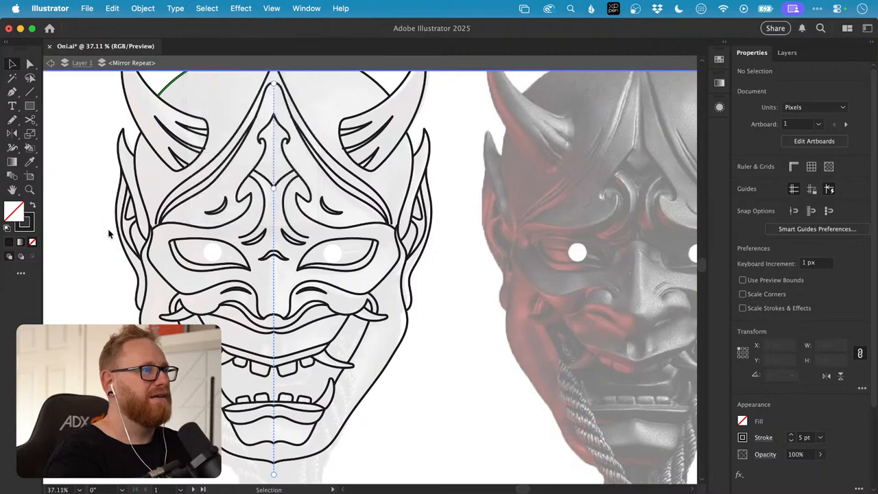
pyautogui.press('z')
pyautogui.moveTo(131, 228); pyautogui.dragTo(186, 256)
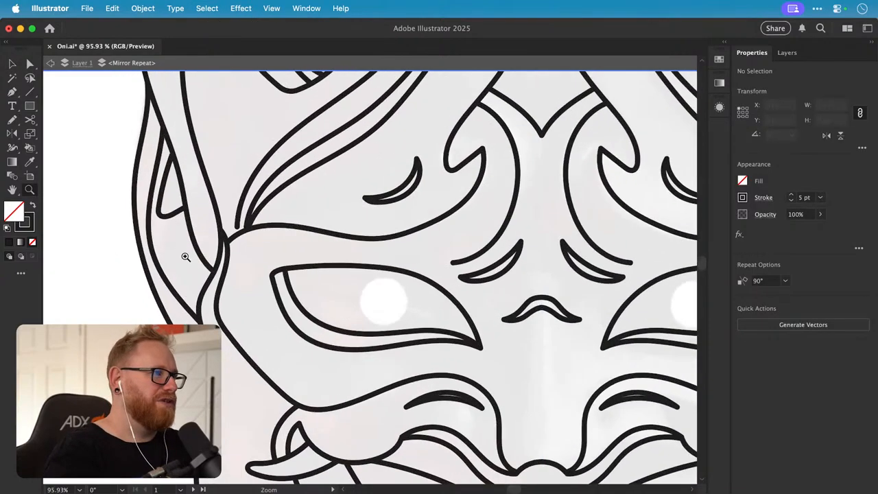
pyautogui.press('v')
pyautogui.click(191, 218)
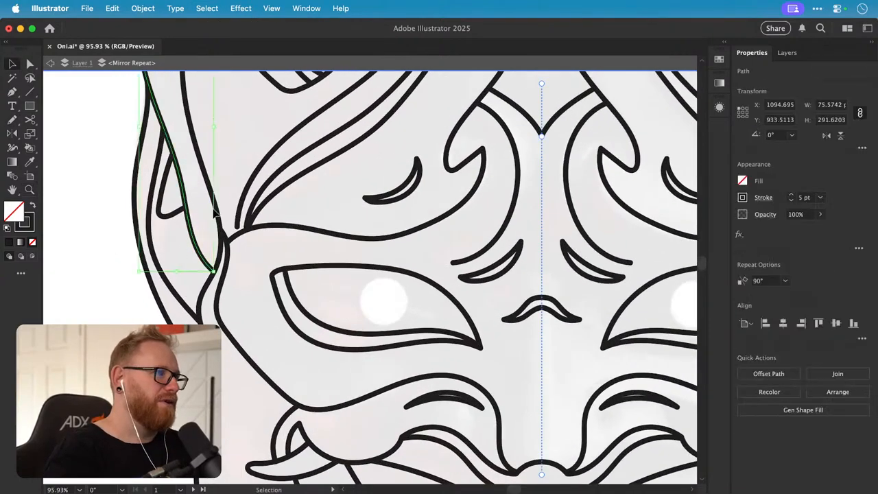
pyautogui.click(199, 228)
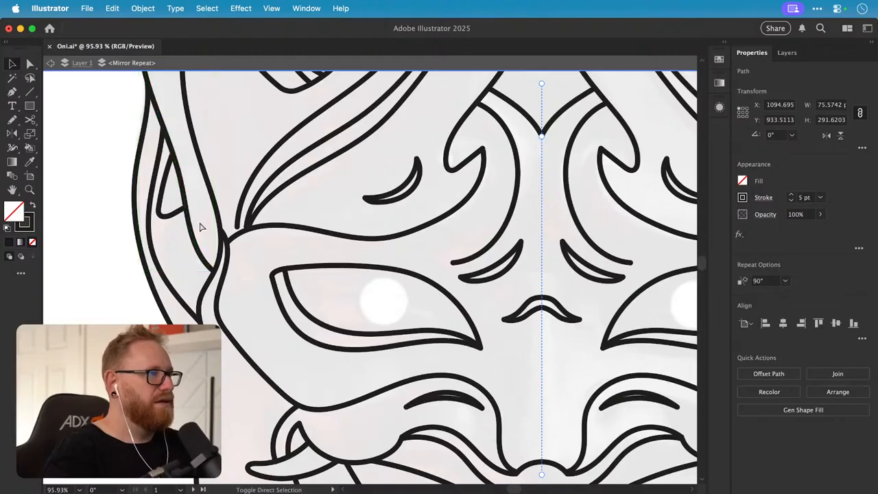
pyautogui.press('n')
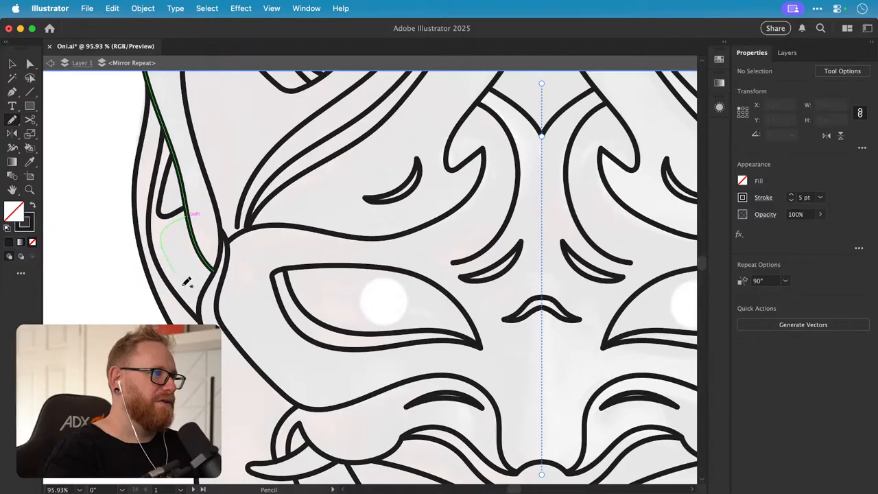
pyautogui.moveTo(184, 286); pyautogui.dragTo(201, 302)
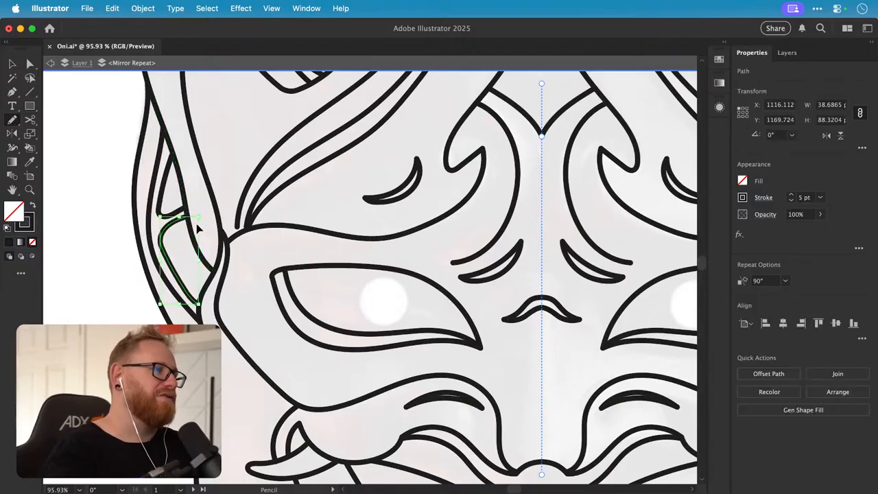
pyautogui.press('super+shift+a')
# - Undo the lower inner-ear curve and redraw it as an angled Pencil line about 28 by 86 px
pyautogui.moveTo(148, 93); pyautogui.dragTo(214, 271)
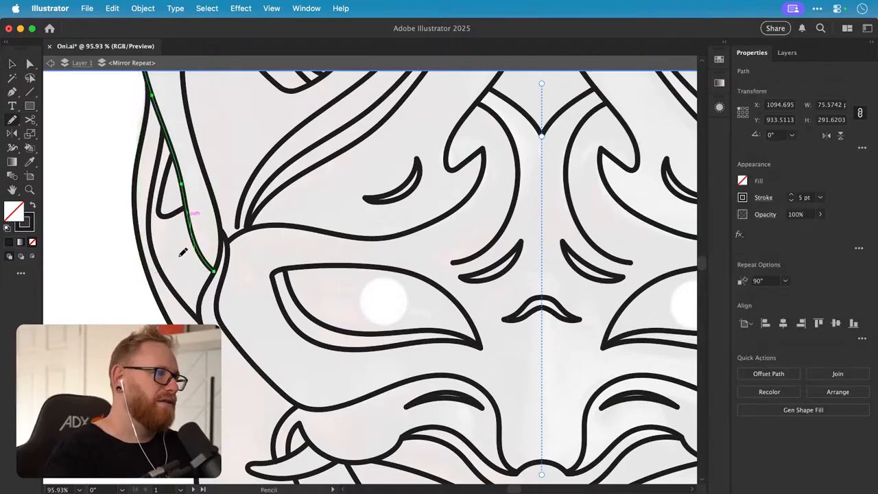
pyautogui.press('super+shift+a')
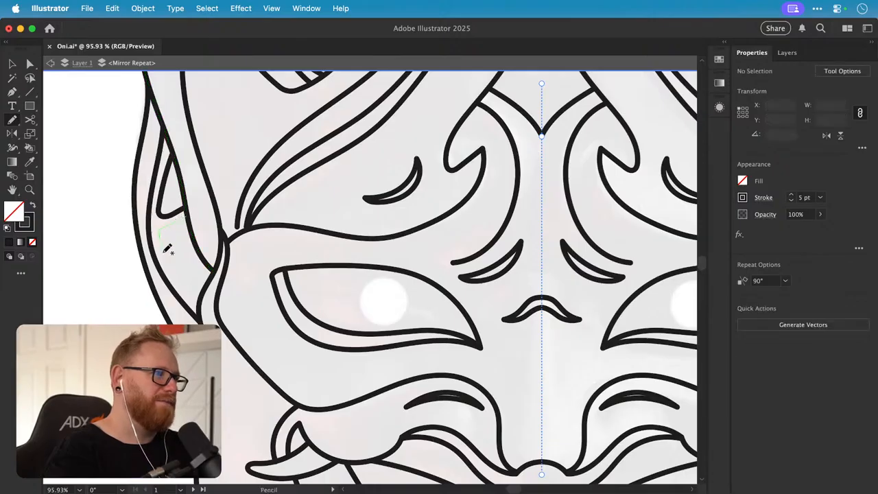
pyautogui.moveTo(184, 296); pyautogui.dragTo(182, 302)
# - Round the sharp upper corner of the new lower inner-ear line and deselect it
pyautogui.press('a')
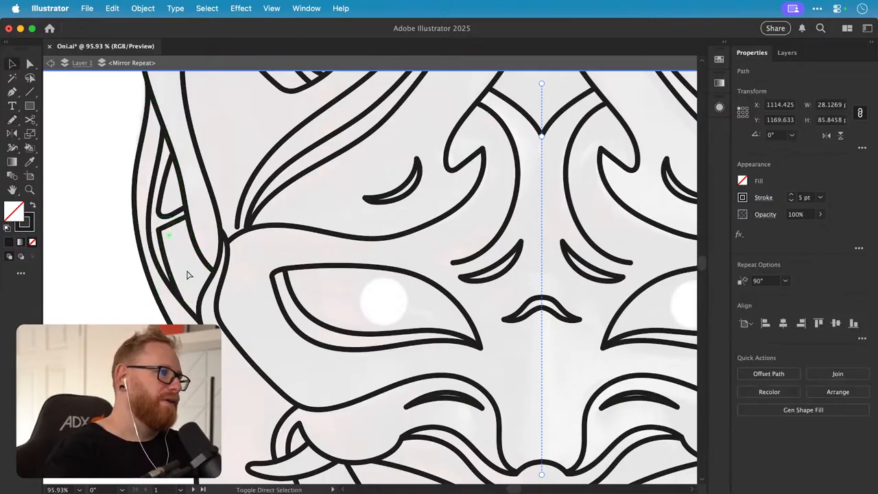
pyautogui.press('super+shift+a')
pyautogui.click(163, 242)
pyautogui.press('super+shift+a')
pyautogui.press('v')
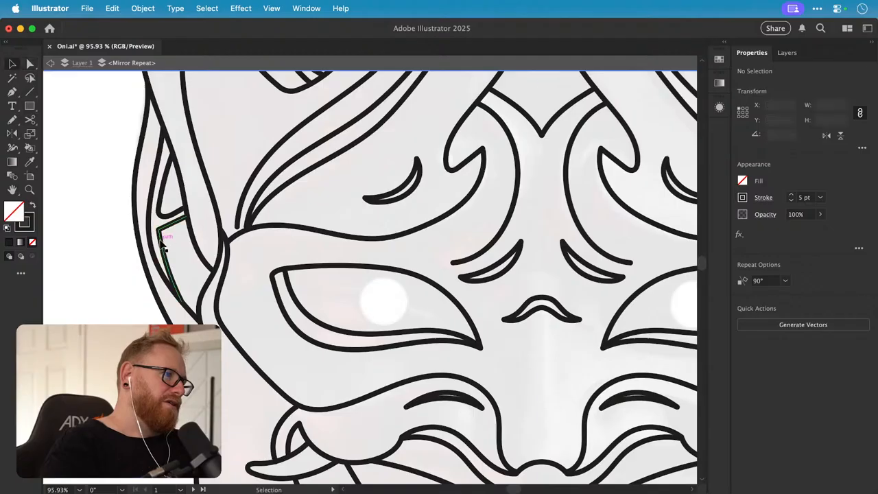
pyautogui.click(162, 242)
pyautogui.press('a')
pyautogui.moveTo(171, 239); pyautogui.dragTo(180, 245)
pyautogui.press('v')
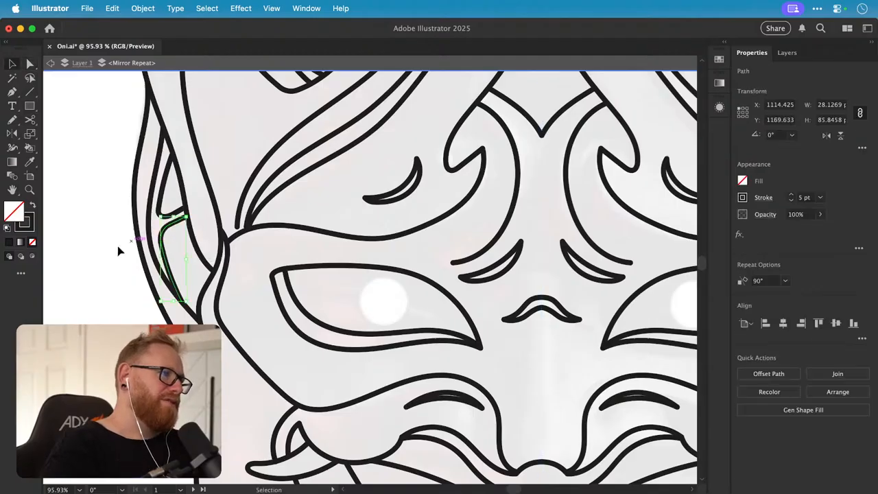
pyautogui.click(117, 246)
# - Compare the left ear with the reference photo and remove the rounded lower inner-ear line
pyautogui.press('super+minus')
pyautogui.press('super+minus')
pyautogui.press('super+minus')
pyautogui.press('space')
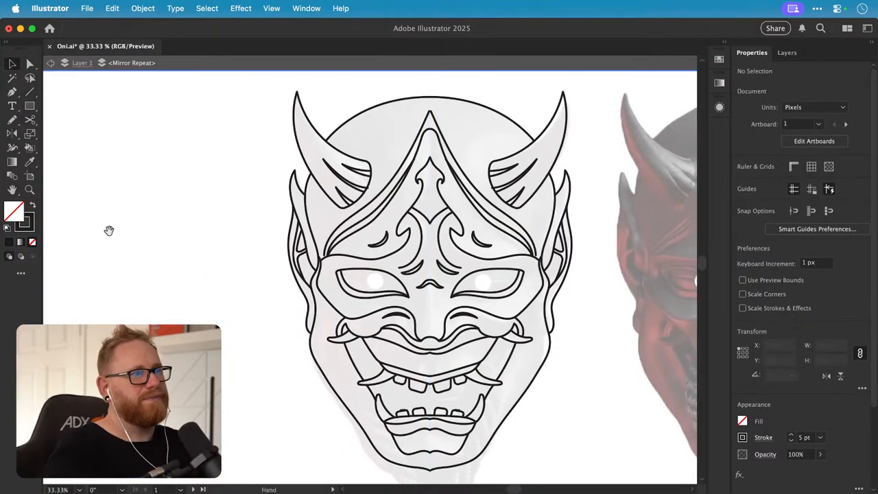
pyautogui.moveTo(392, 276); pyautogui.dragTo(287, 282)
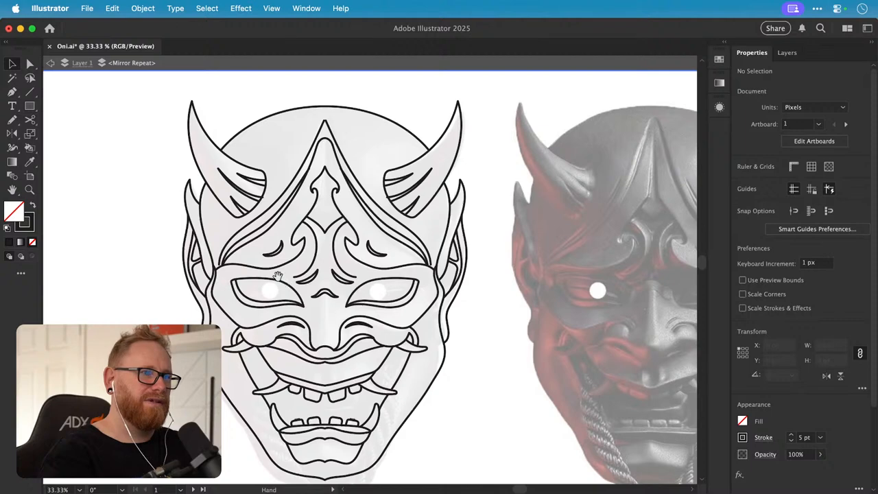
pyautogui.press('z')
pyautogui.press('v')
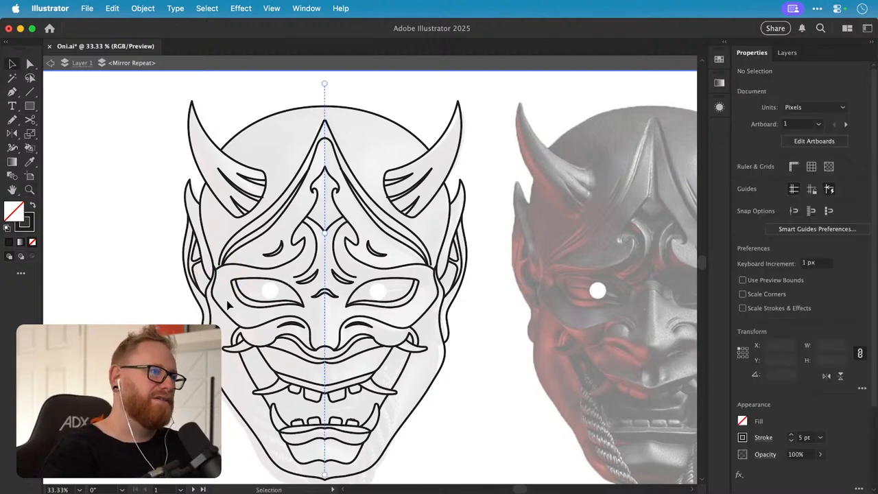
pyautogui.click(195, 271)
pyautogui.press('z')
pyautogui.press('super+shift+a')
pyautogui.moveTo(185, 274); pyautogui.dragTo(315, 274)
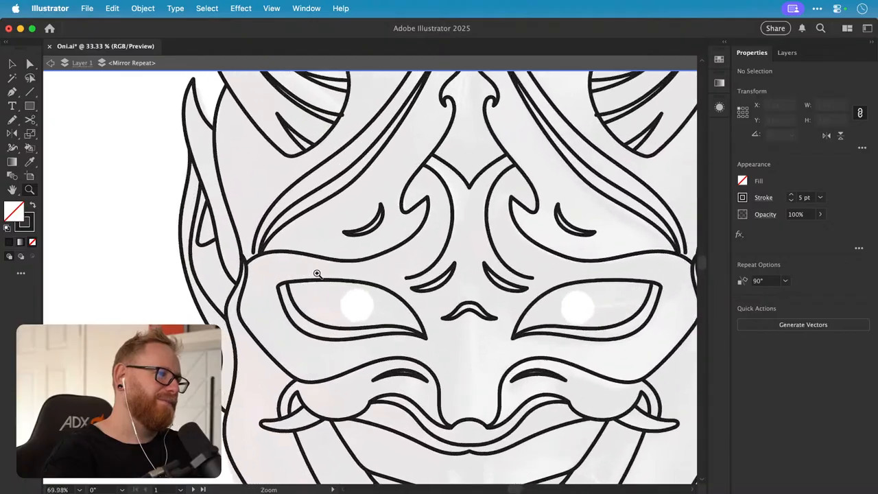
# - Draw a curved Pencil line about 32 by 84 px in the lower left inner ear, undoing unsuccessful strokes
pyautogui.press('n')
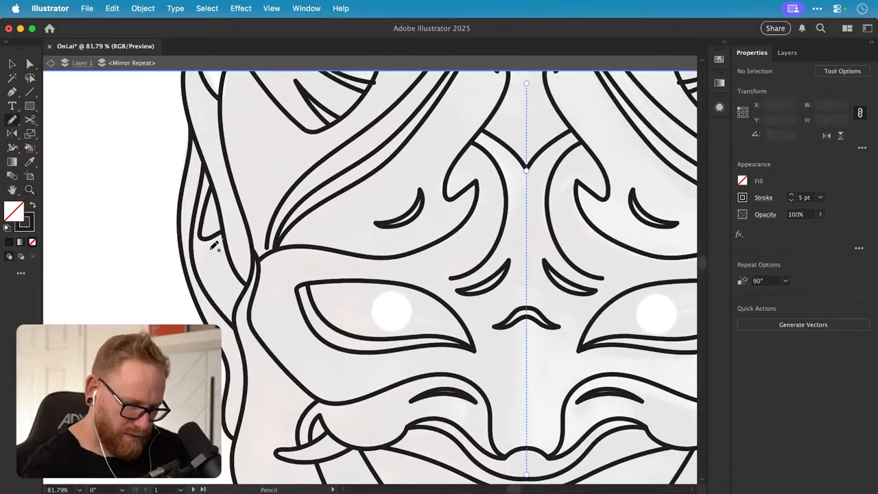
pyautogui.moveTo(239, 296); pyautogui.dragTo(227, 233)
pyautogui.press('super+z')
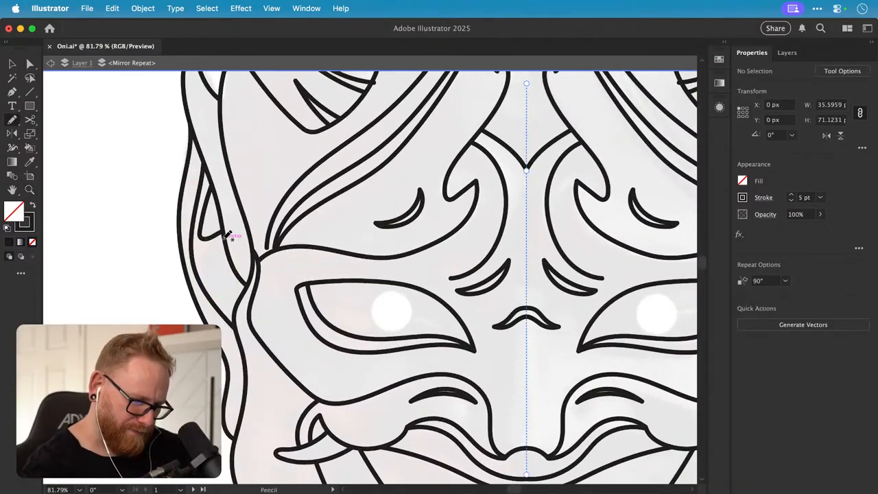
pyautogui.moveTo(221, 295); pyautogui.dragTo(234, 312)
pyautogui.press('super+z')
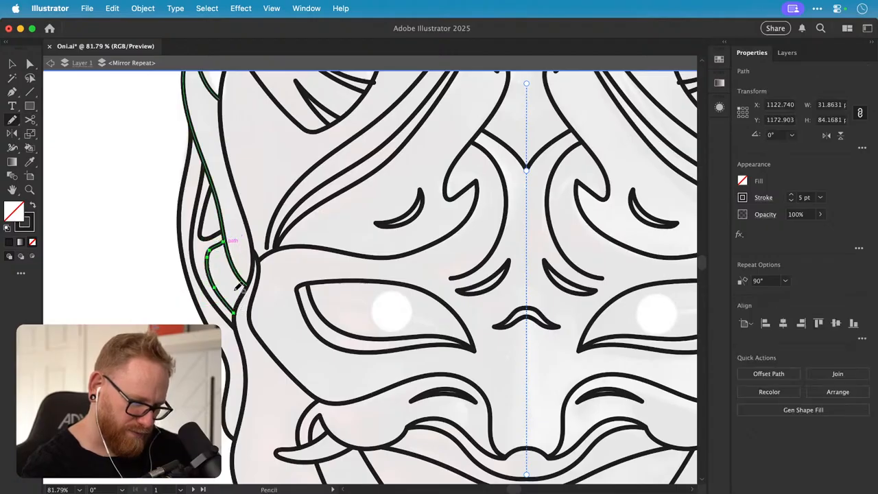
# - Smooth the upper bend of the lower inner-ear curve with the Smooth tool and deselect it
pyautogui.press('v')
pyautogui.hotkey('shift', 's')
pyautogui.moveTo(212, 253); pyautogui.dragTo(229, 241)
pyautogui.press('v')
pyautogui.click(165, 264)
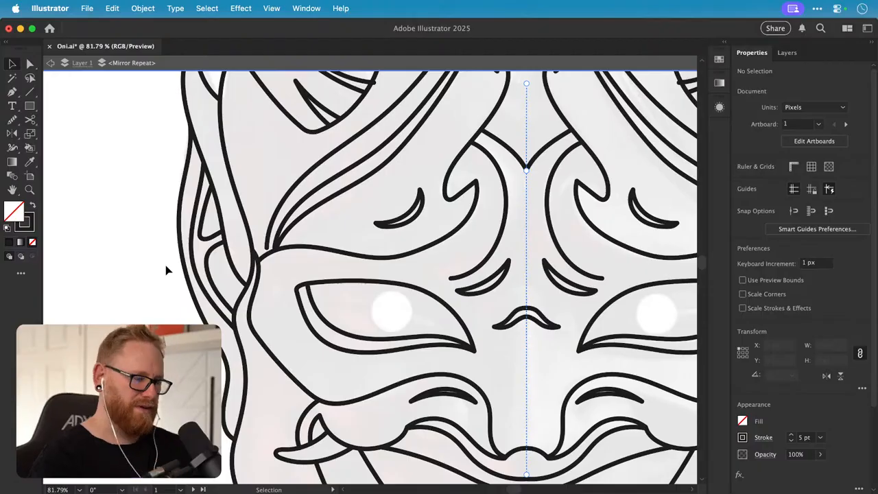
# - Draw an upper eyelid line about 182 by 44 px arching over the left eye with the Pencil tool
pyautogui.press('super+minus')
pyautogui.press('super+minus')
pyautogui.press('super+minus')
pyautogui.moveTo(448, 285); pyautogui.dragTo(348, 240)
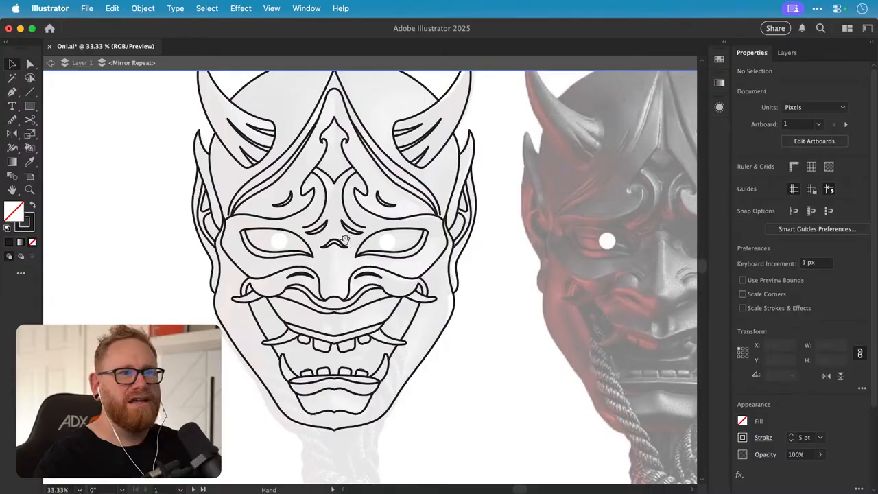
pyautogui.press('z')
pyautogui.moveTo(247, 232); pyautogui.dragTo(314, 222)
pyautogui.press('n')
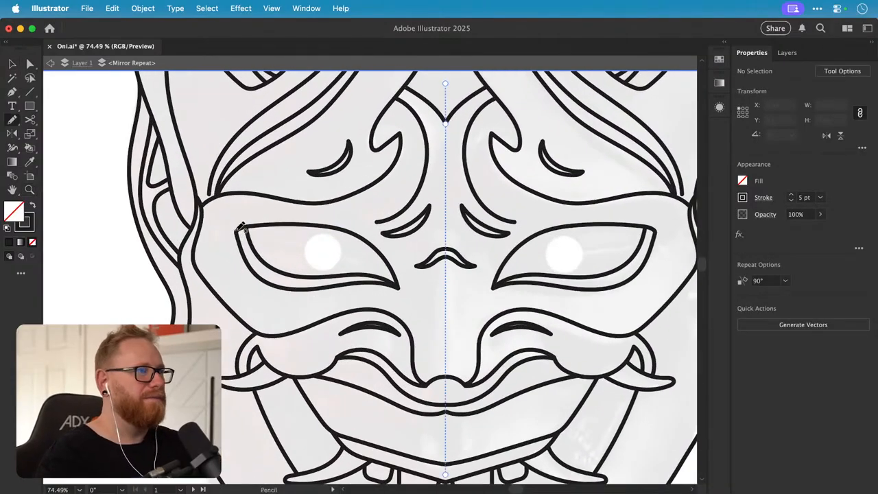
pyautogui.moveTo(237, 230); pyautogui.dragTo(265, 216)
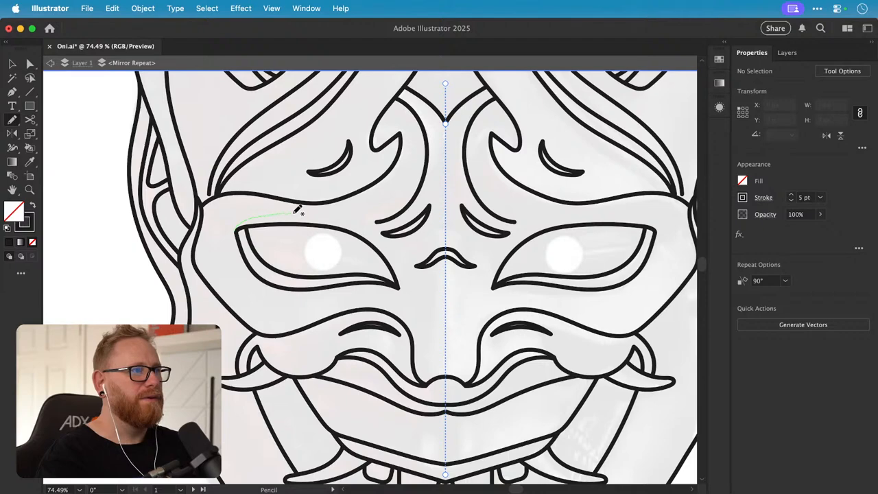
pyautogui.moveTo(374, 240); pyautogui.dragTo(374, 240)
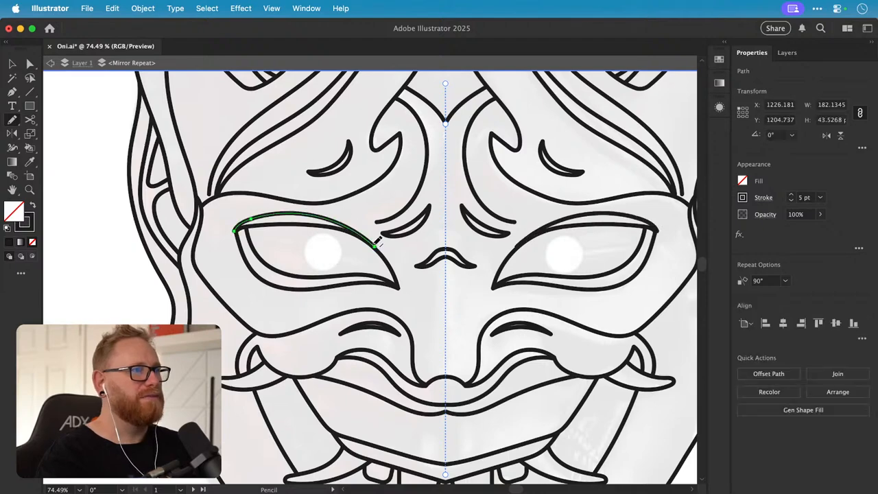
pyautogui.press('super+shift+a')
# - Move the upper eyelid line's outer end anchor onto the left eye's outer corner and smooth the curve
pyautogui.press('super+space')
pyautogui.moveTo(274, 229); pyautogui.dragTo(400, 231)
pyautogui.press('v')
pyautogui.click(458, 224)
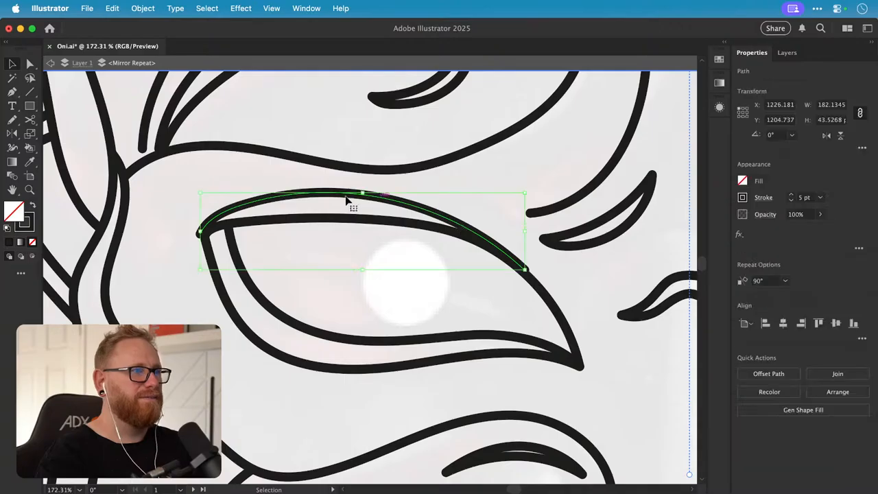
pyautogui.press('a')
pyautogui.press('super+shift+a')
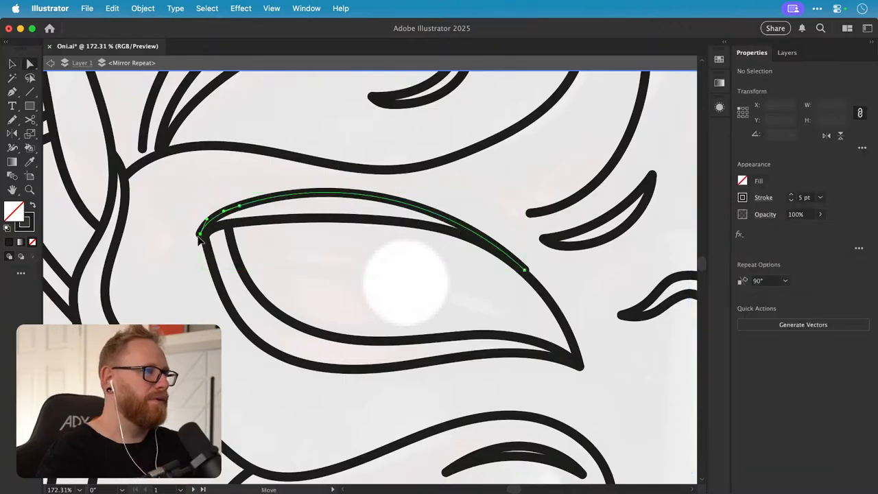
pyautogui.moveTo(205, 228)
pyautogui.mouseDown()
pyautogui.moveTo(213, 215)
pyautogui.moveTo(209, 235)
pyautogui.mouseUp()
pyautogui.press('v')
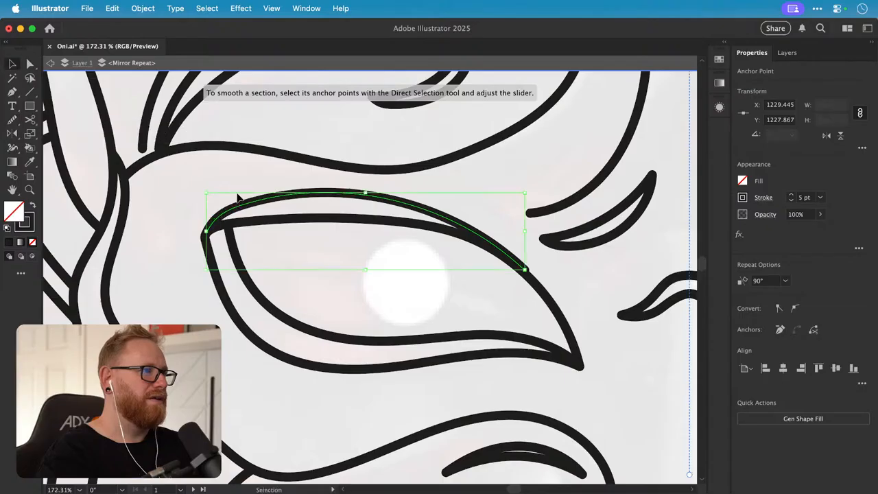
pyautogui.press('super+shift+a')
pyautogui.keyDown('super'); pyautogui.click(242, 207); pyautogui.keyUp('super')
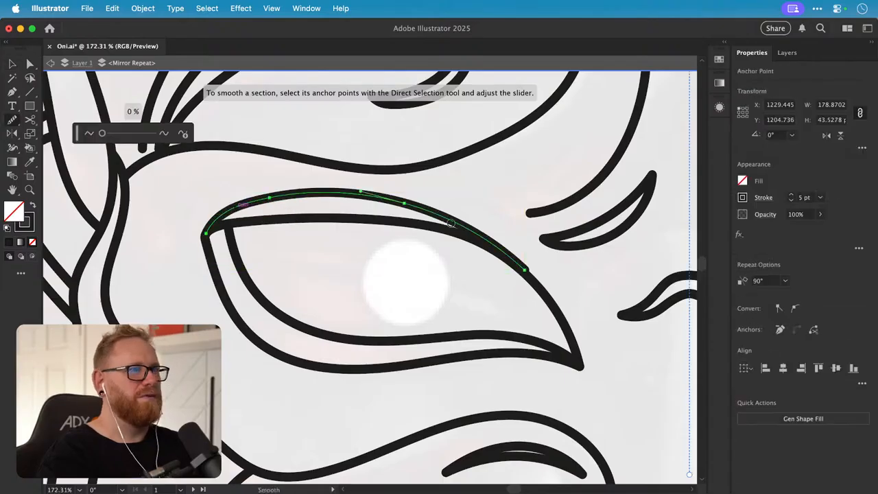
pyautogui.press('v')
pyautogui.keyDown('super'); pyautogui.moveTo(525, 269); pyautogui.dragTo(533, 263); pyautogui.keyUp('super')
pyautogui.press('super+z')
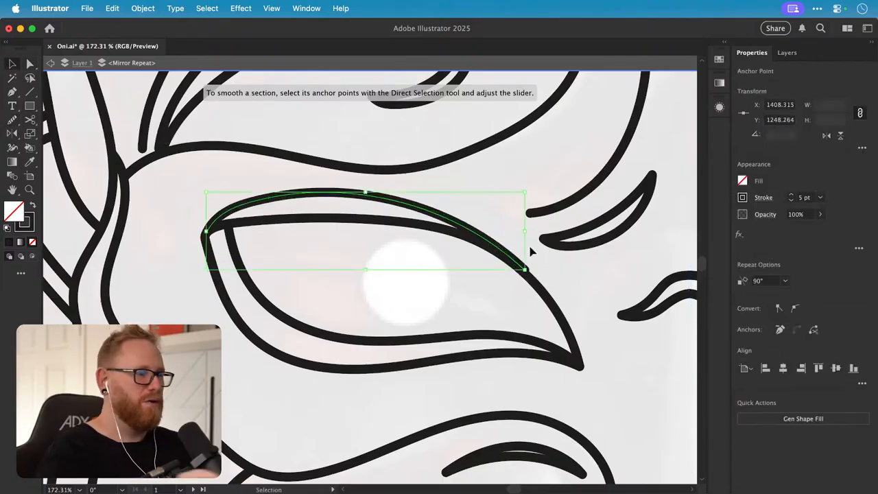
# - Examine the whole mask linework, then the ears, brow and eyes, against the reference photo for missing details
pyautogui.press('super+minus')
pyautogui.press('super+minus')
pyautogui.press('super+minus')
pyautogui.press('super+minus')
pyautogui.press('super+minus')
pyautogui.press('super+minus')
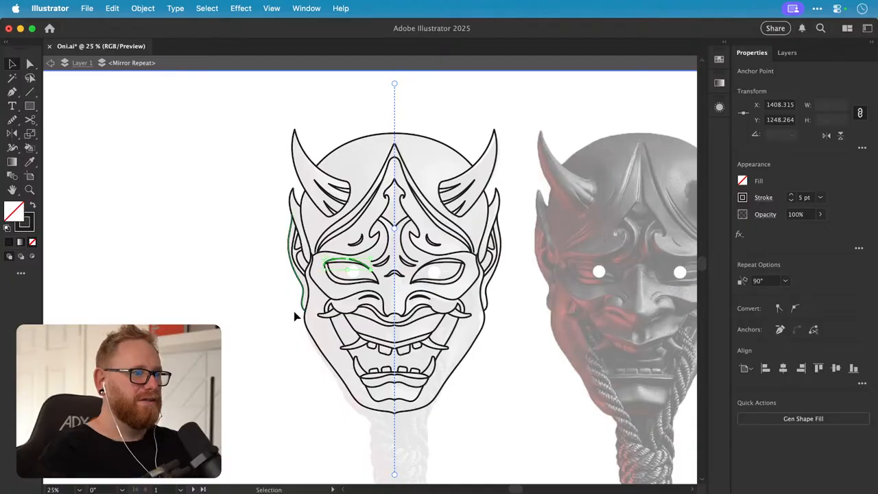
pyautogui.moveTo(284, 320); pyautogui.dragTo(210, 308)
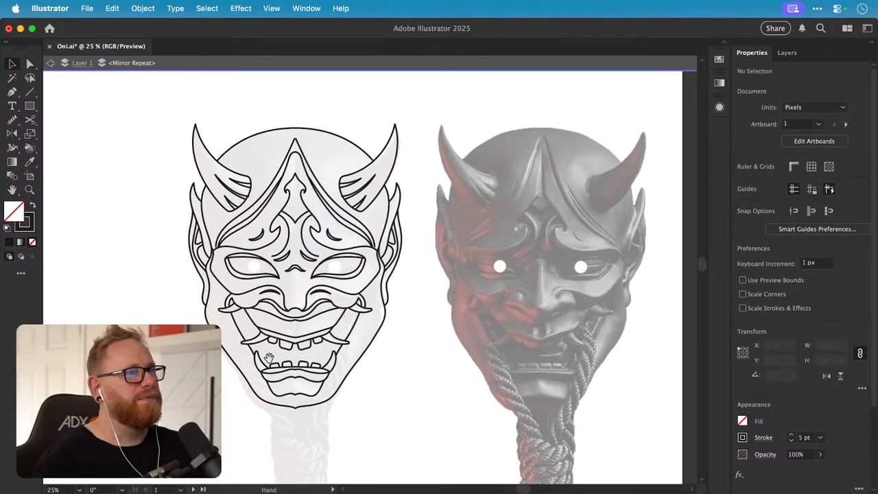
pyautogui.moveTo(253, 368); pyautogui.dragTo(255, 396)
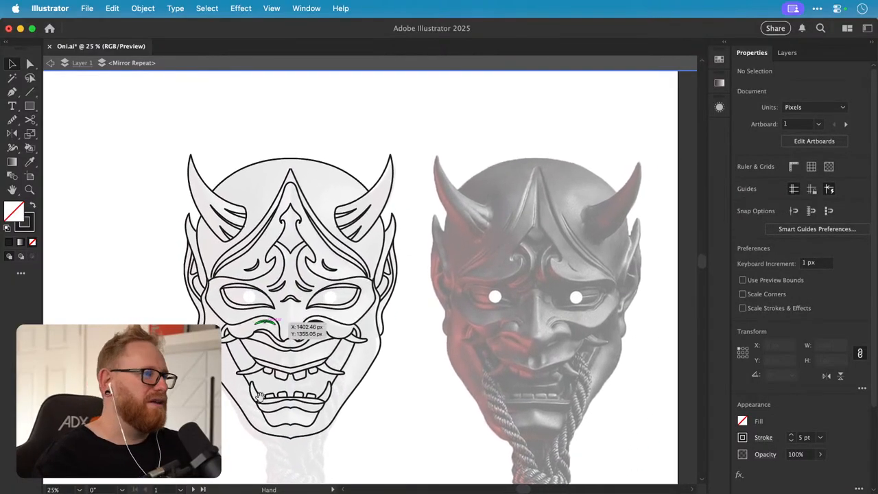
pyautogui.press('z')
pyautogui.moveTo(274, 288); pyautogui.dragTo(315, 303)
pyautogui.press('space')
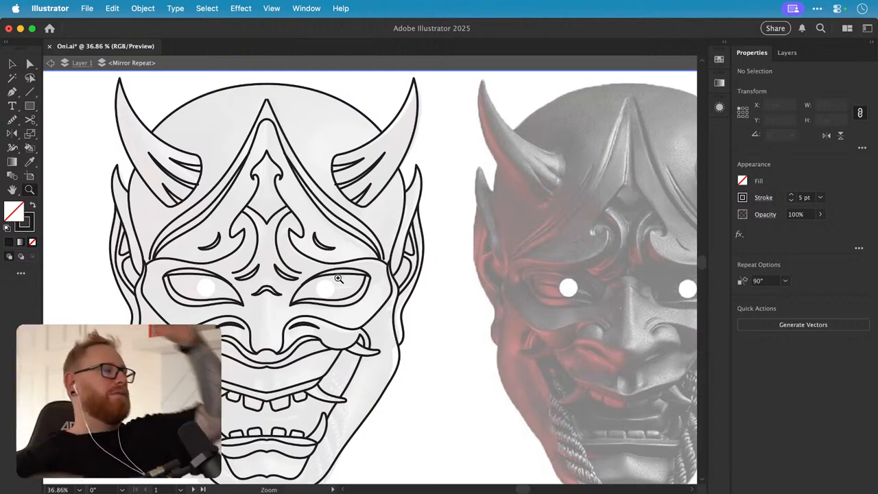
pyautogui.click(230, 250)
pyautogui.moveTo(440, 240); pyautogui.dragTo(339, 238)
pyautogui.hscroll(5, 339, 238)
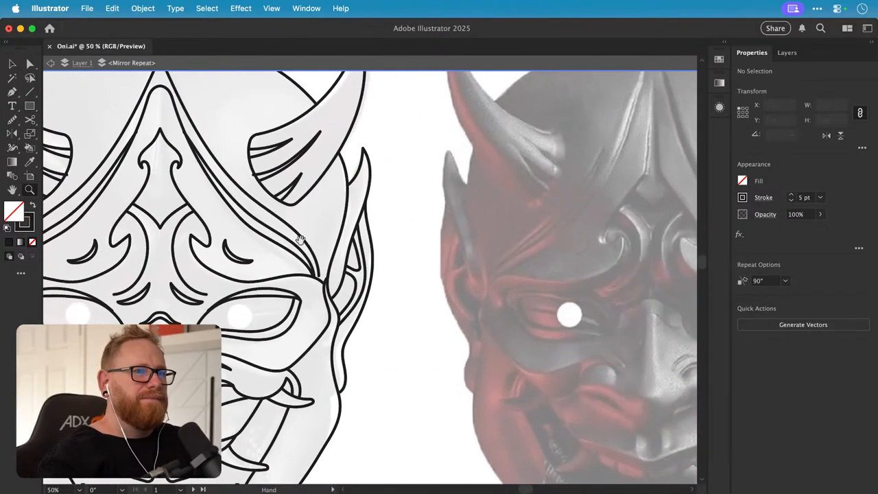
pyautogui.hscroll(-4, 302, 247)
pyautogui.scroll(5, 298, 251)
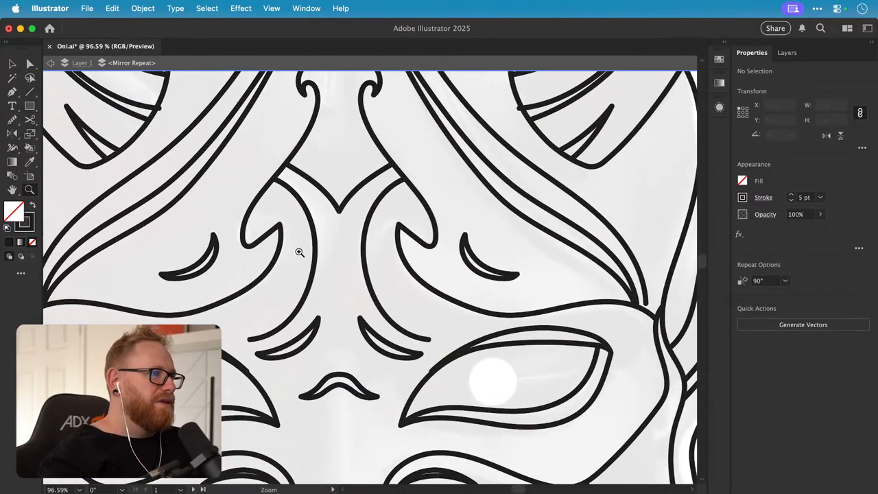
# - Draw an inner brow curve about 38 by 111 px from the hook's tip to the forehead curve's lower end with the Pencil tool
pyautogui.press('v')
pyautogui.click(279, 259)
pyautogui.press('n')
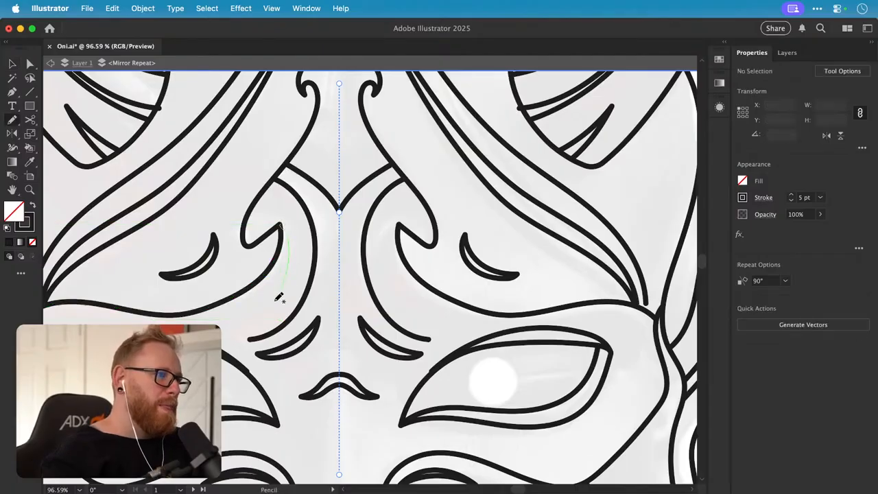
pyautogui.moveTo(253, 328); pyautogui.dragTo(252, 339)
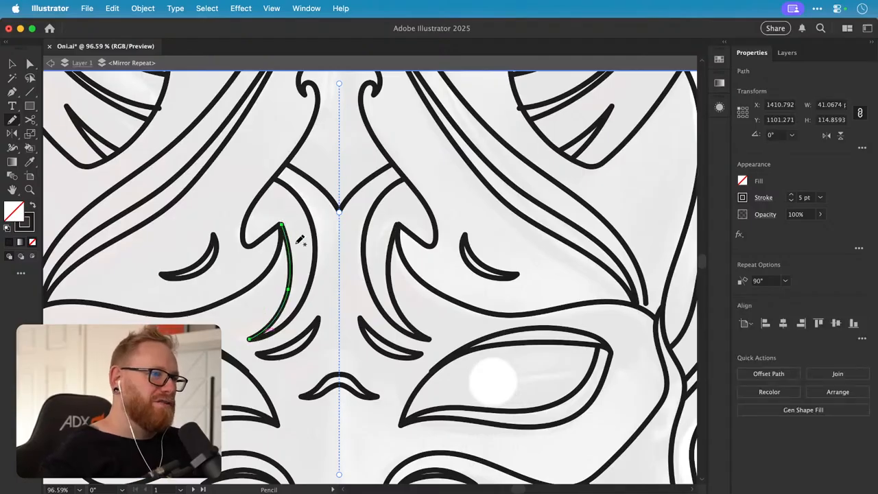
pyautogui.press('super+z')
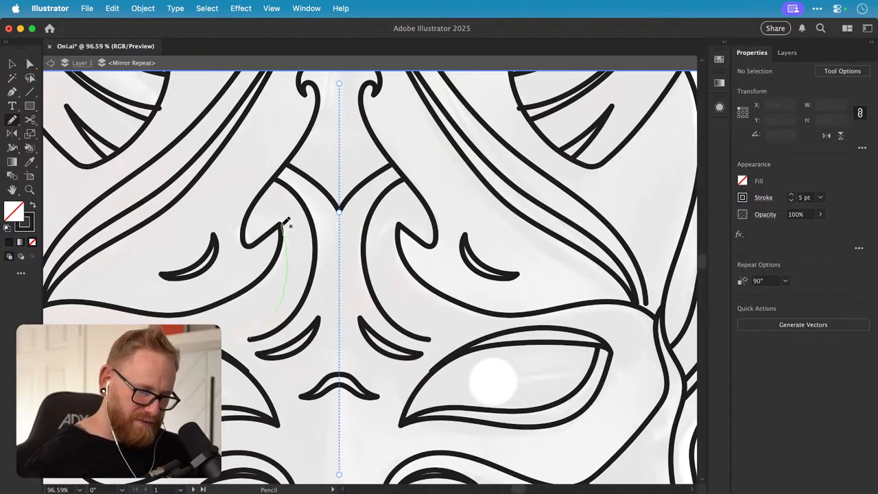
pyautogui.moveTo(282, 227); pyautogui.dragTo(282, 226)
pyautogui.press('v')
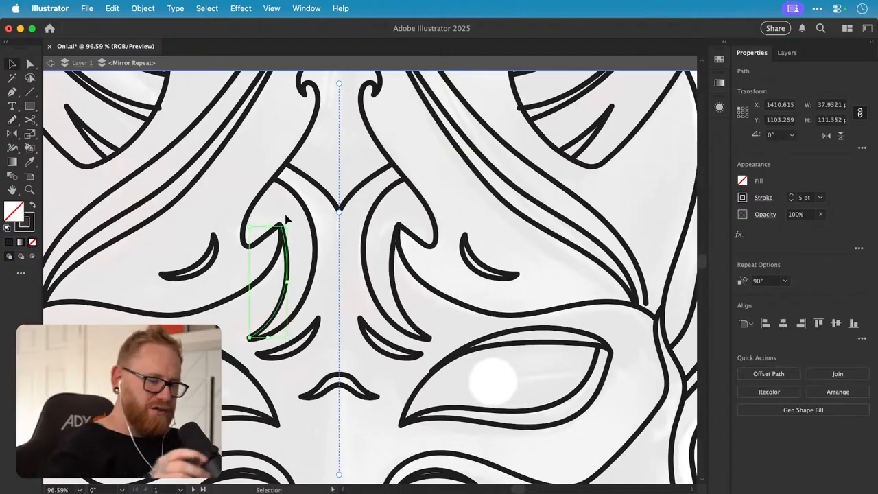
pyautogui.click(288, 217)
# - Compare the whole mask's linework with the reference photo, checking the nose and mouth area for missing details
pyautogui.press('super+minus')
pyautogui.press('super+minus')
pyautogui.press('super+minus')
pyautogui.press('super+minus')
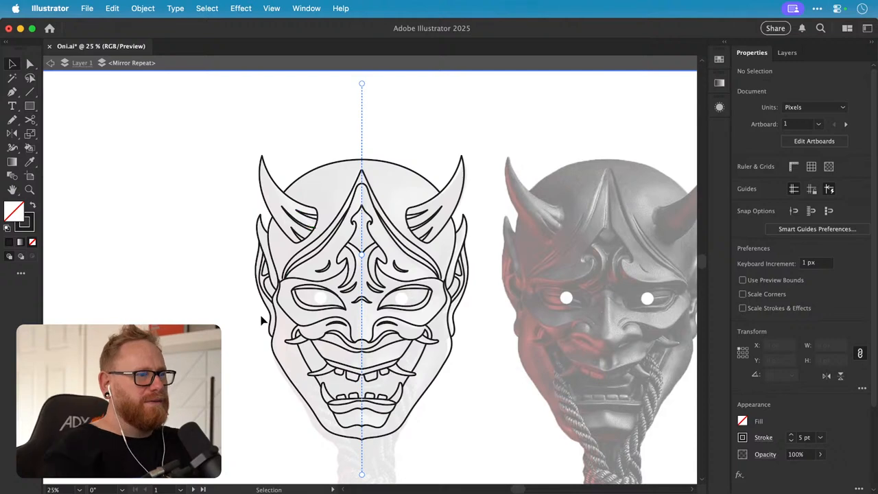
pyautogui.scroll(-3, 226, 302)
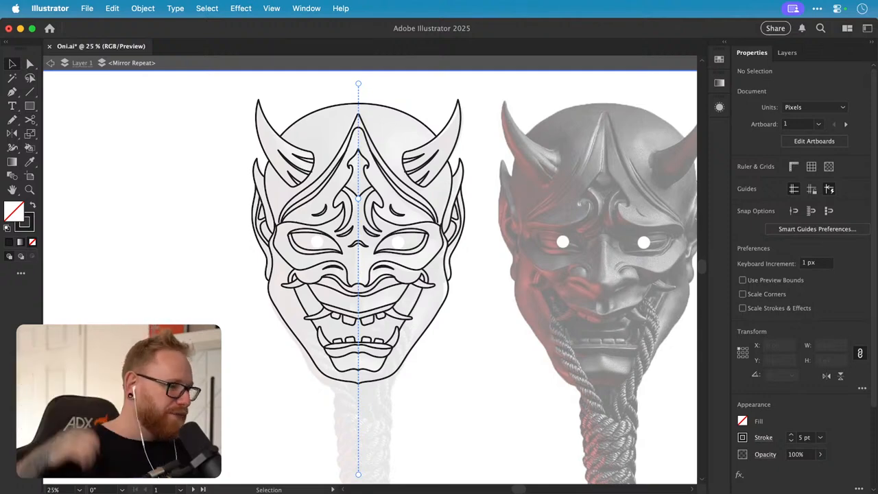
pyautogui.moveTo(346, 254); pyautogui.dragTo(278, 239)
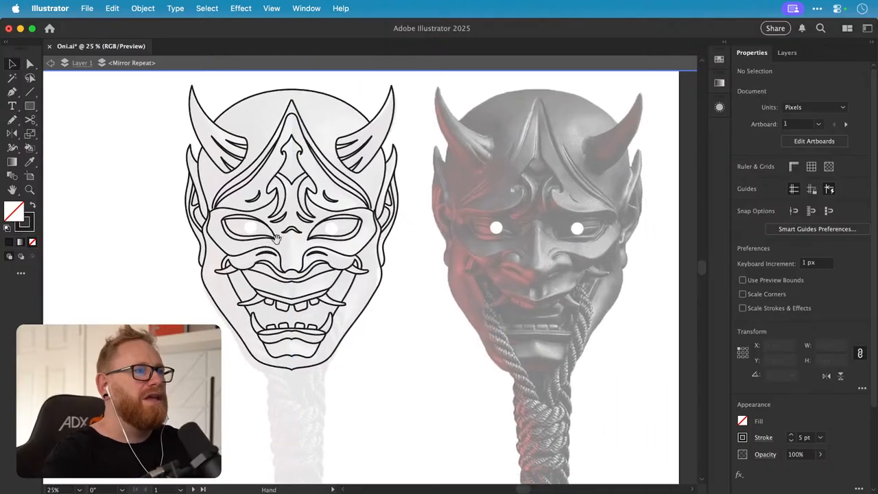
pyautogui.moveTo(327, 283); pyautogui.dragTo(328, 292)
pyautogui.press('z')
# - Draw a shallow curve about 67 by 25 px closing the underside of the left nostril with the Pencil tool
pyautogui.moveTo(280, 275); pyautogui.dragTo(281, 280)
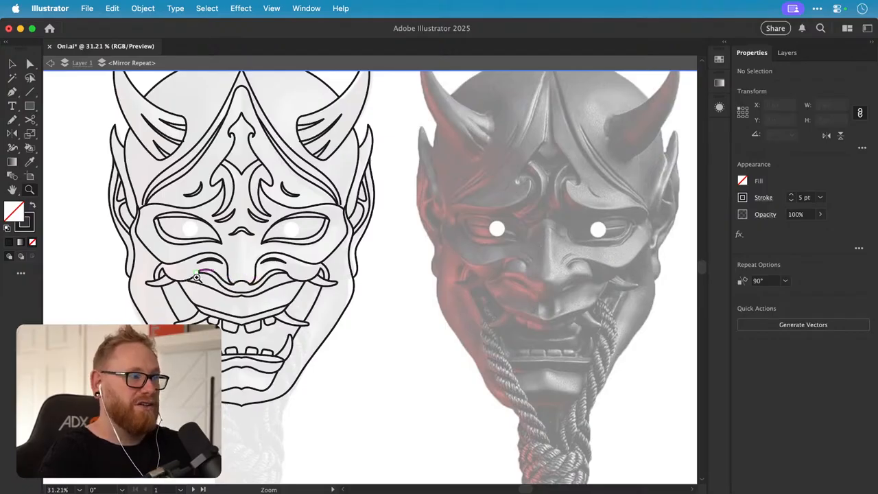
pyautogui.moveTo(196, 277); pyautogui.dragTo(265, 288)
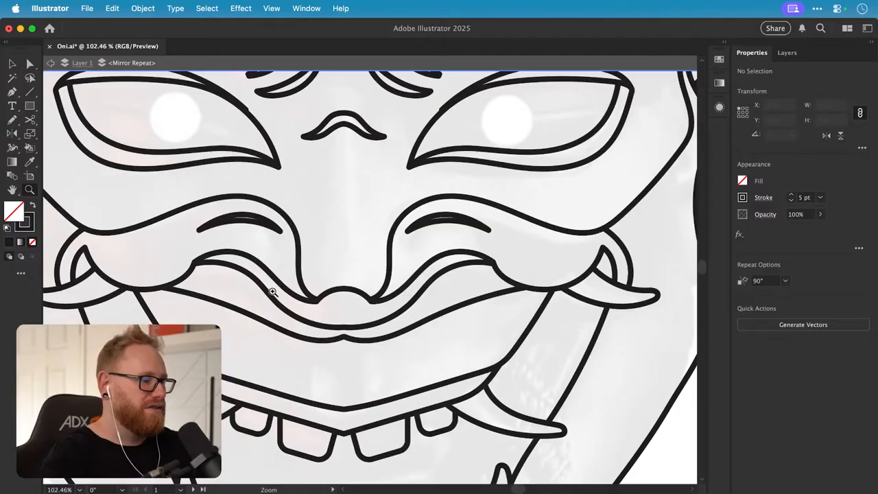
pyautogui.press('n')
pyautogui.moveTo(196, 263); pyautogui.dragTo(266, 288)
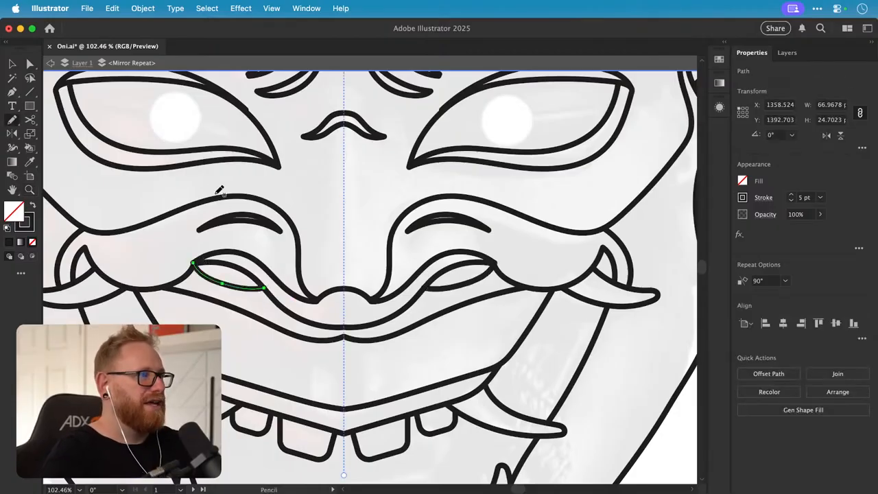
pyautogui.press('super+shift+a')
# - Draw a rounded nostril wing line about 29 by 50 px from the cheek line to the nostril's outer corner
pyautogui.moveTo(197, 203)
pyautogui.mouseDown()
pyautogui.moveTo(179, 244)
pyautogui.moveTo(193, 263)
pyautogui.moveTo(177, 245)
pyautogui.moveTo(180, 209)
pyautogui.mouseUp()
pyautogui.press('super+shift+a')
pyautogui.press('super+z')
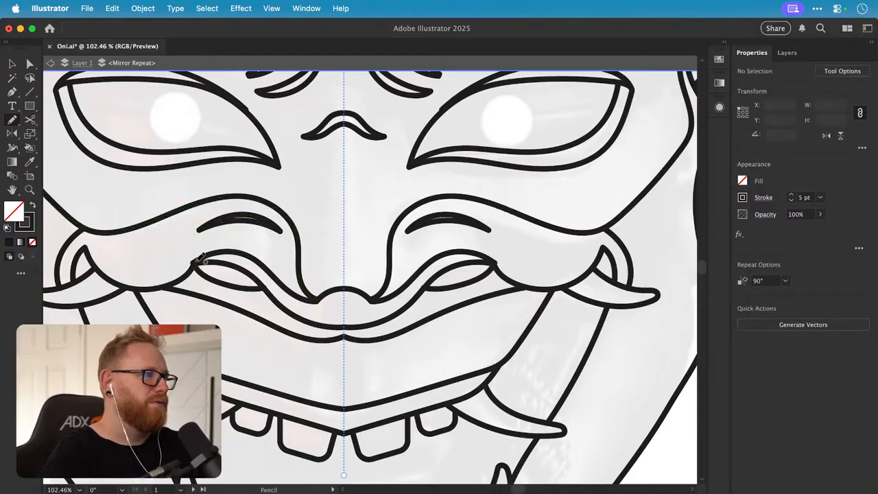
pyautogui.moveTo(189, 206); pyautogui.dragTo(194, 262)
pyautogui.press('super+z')
pyautogui.press('v')
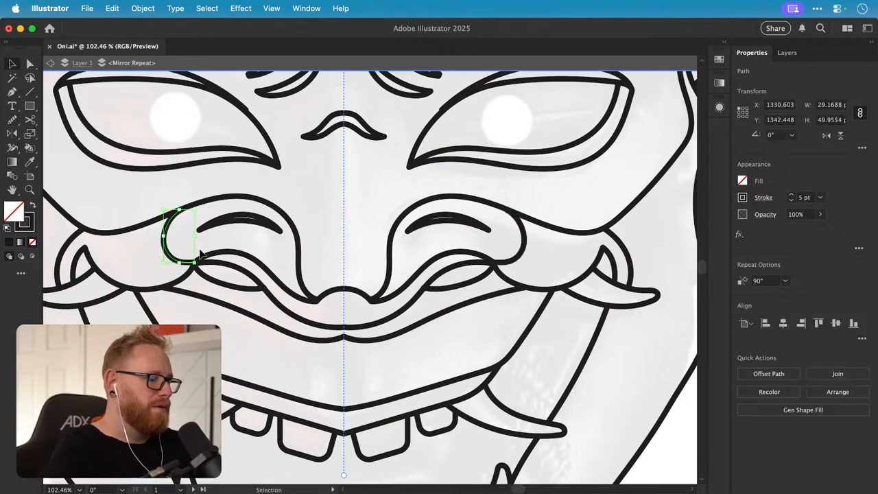
pyautogui.click(200, 251)
# - Delete the small arched nose-tip line at the mirror axis
pyautogui.press('super+minus')
pyautogui.press('super+minus')
pyautogui.press('super+minus')
pyautogui.press('super+minus')
pyautogui.press('super+minus')
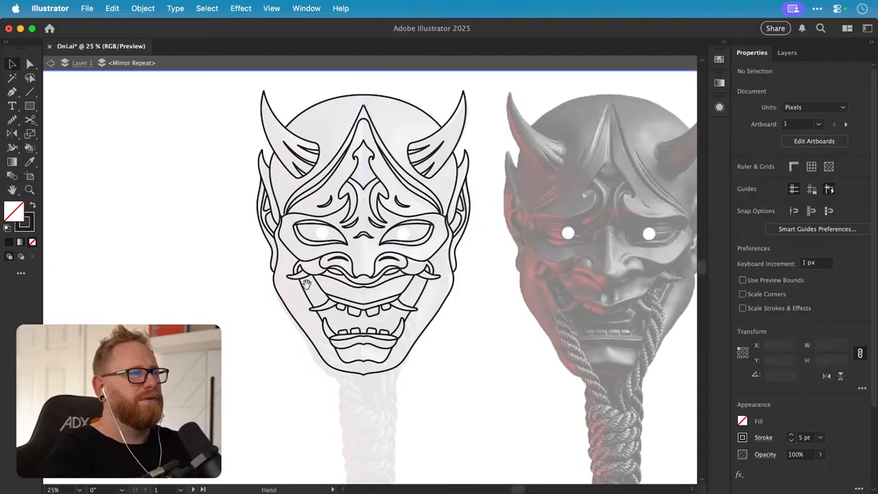
pyautogui.moveTo(327, 284); pyautogui.dragTo(494, 302)
pyautogui.press('z')
pyautogui.press('a')
pyautogui.click(303, 311)
pyautogui.click(321, 306)
pyautogui.press('Delete')
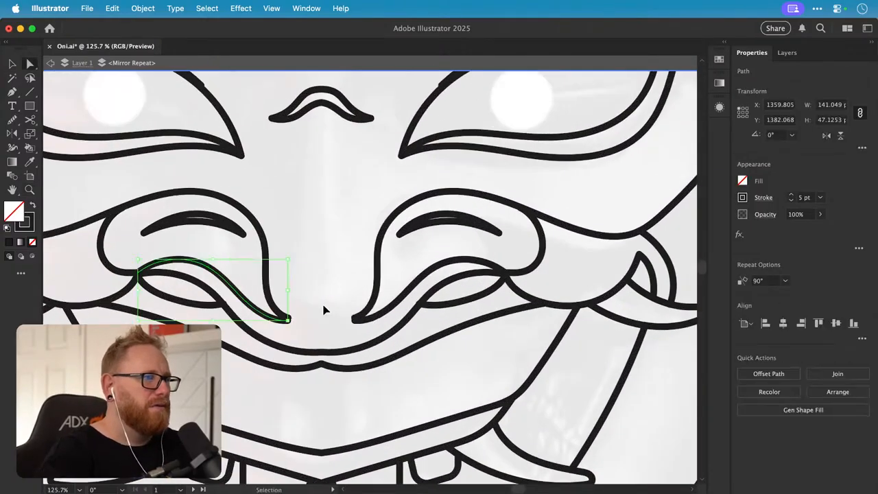
# - Extend the nose's side line in a smooth curve to the mirror axis with the Pencil tool
pyautogui.press('super+shift+a')
pyautogui.press('n')
pyautogui.moveTo(284, 309); pyautogui.dragTo(290, 318)
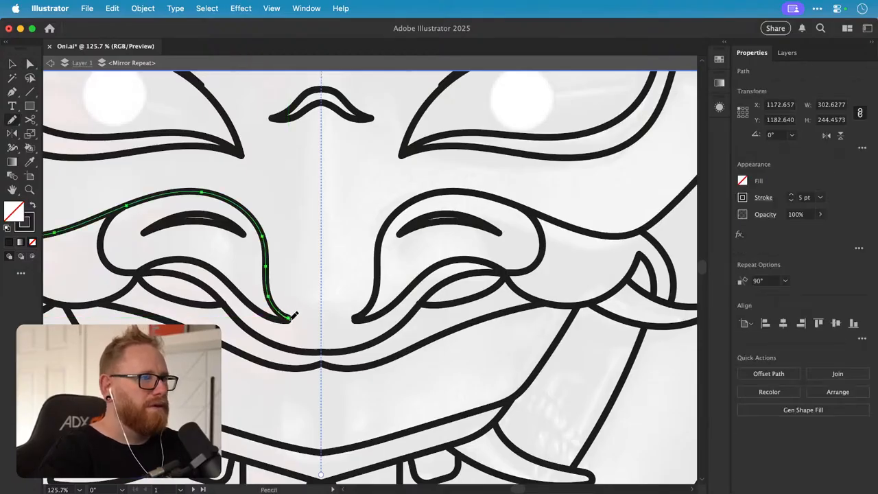
pyautogui.moveTo(326, 319); pyautogui.dragTo(327, 320)
pyautogui.press('v')
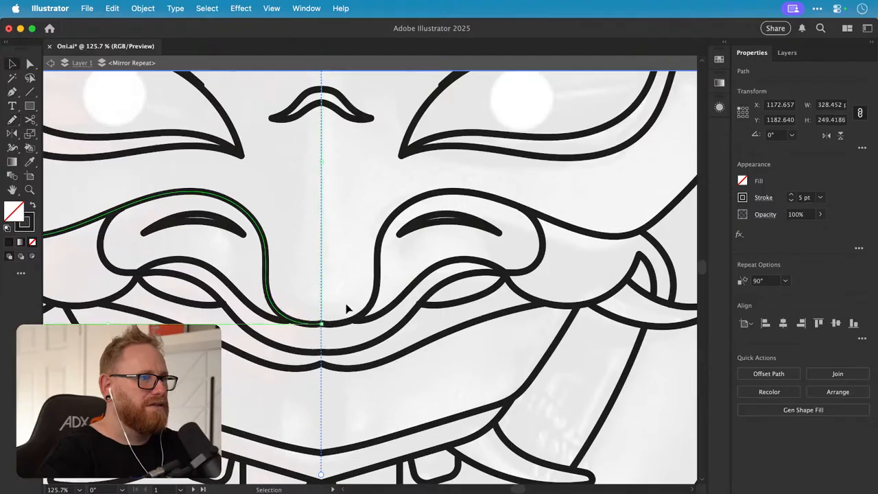
pyautogui.press('super+shift+a')
# - Examine the redrawn nose within the whole mask against the reference photo
pyautogui.press('super+minus')
pyautogui.press('super+minus')
pyautogui.press('super+minus')
pyautogui.press('super+minus')
pyautogui.press('super+minus')
pyautogui.press('super+minus')
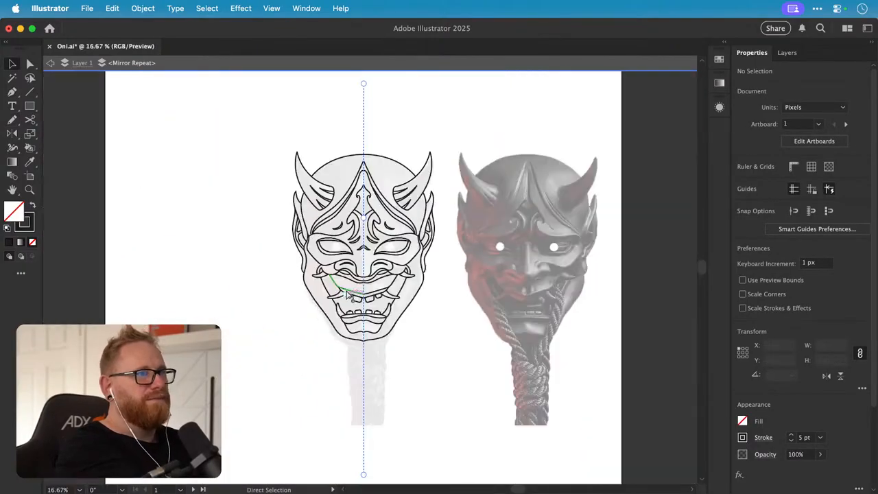
pyautogui.moveTo(351, 314); pyautogui.dragTo(315, 332)
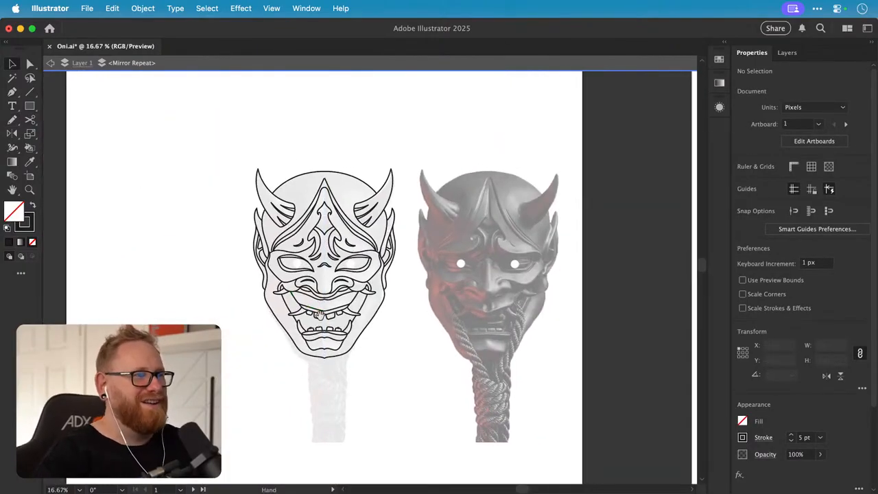
pyautogui.press('z')
pyautogui.moveTo(329, 285); pyautogui.dragTo(429, 296)
pyautogui.moveTo(427, 295); pyautogui.dragTo(397, 297)
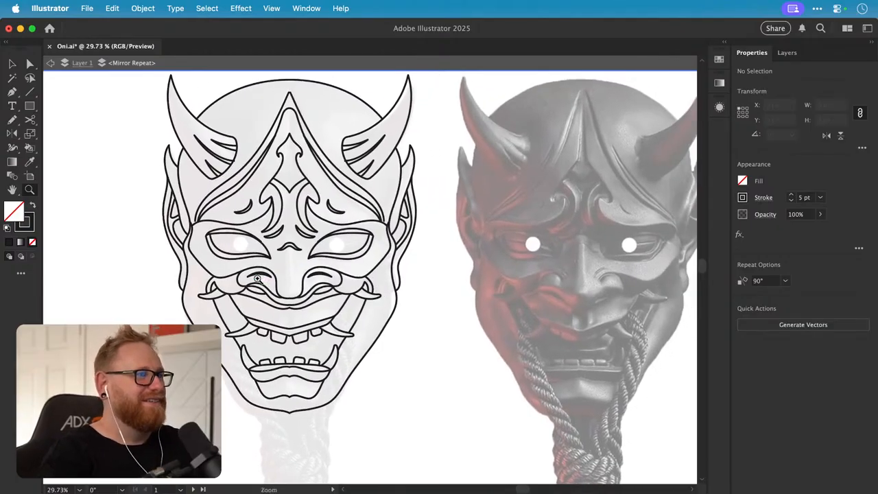
# - Delete the nose's side and base segments so the cheek line ends above the left nostril slit
pyautogui.moveTo(231, 286); pyautogui.dragTo(344, 289)
pyautogui.press('a')
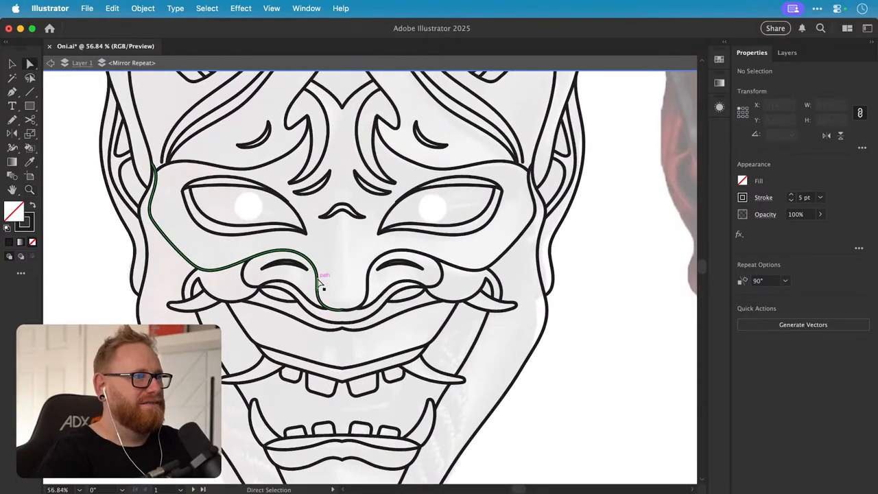
pyautogui.click(318, 278)
pyautogui.press('Delete')
pyautogui.keyDown('super'); pyautogui.click(323, 279); pyautogui.keyUp('super')
pyautogui.click(320, 298)
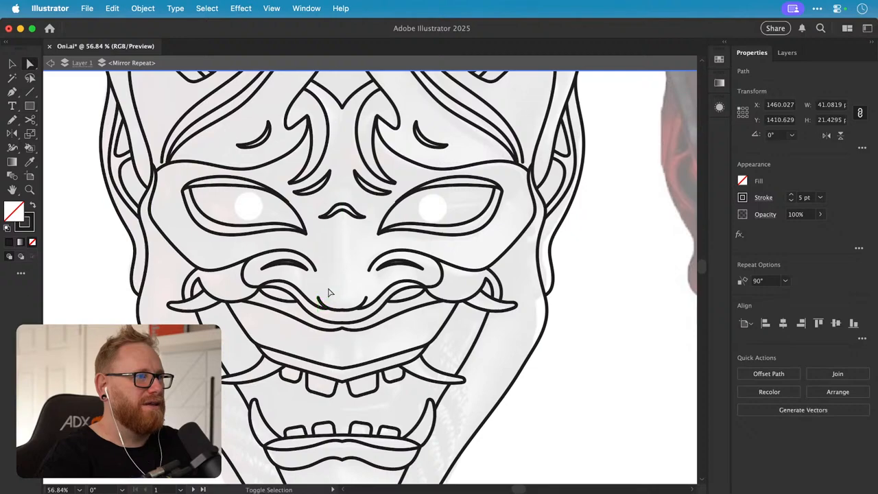
pyautogui.press('Delete')
pyautogui.click(337, 306)
pyautogui.press('Delete')
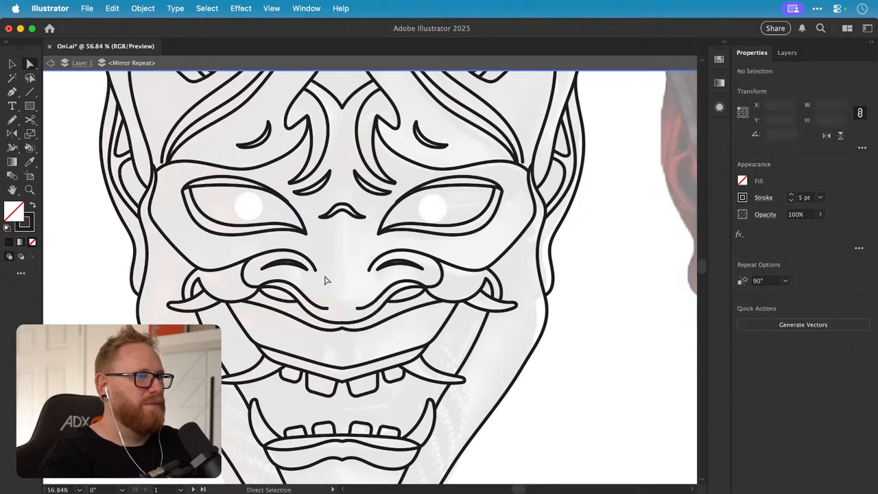
pyautogui.click(316, 270)
pyautogui.press('Delete')
pyautogui.click(318, 268)
# - Continue the cheek line with the Pencil tool around the inside of the nostril wing and down to the mirror axis
pyautogui.press('z')
pyautogui.click(240, 249)
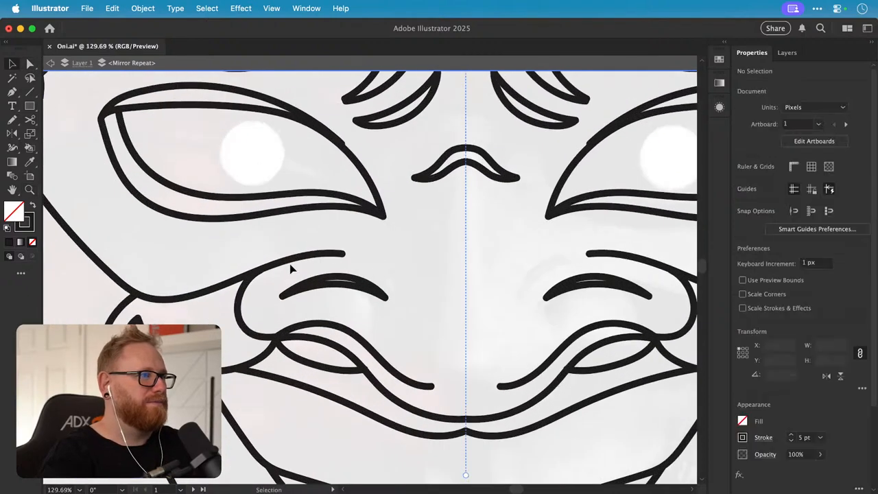
pyautogui.keyDown('super'); pyautogui.click(288, 263); pyautogui.keyUp('super')
pyautogui.press('n')
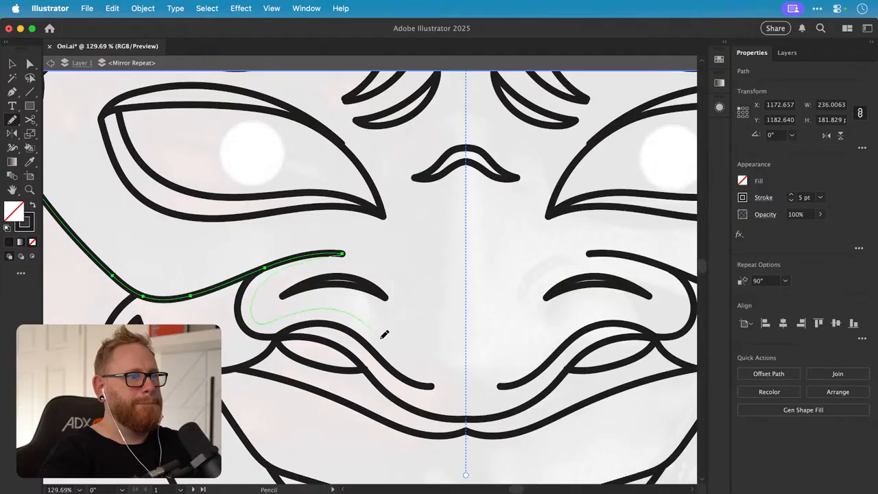
pyautogui.moveTo(471, 384)
pyautogui.mouseDown()
pyautogui.moveTo(450, 389)
pyautogui.moveTo(467, 388)
pyautogui.mouseUp()
# - Move the upper lip line's inner end anchor to the mirror axis and smooth the curve with the Smooth tool
pyautogui.press('a')
pyautogui.click(432, 389)
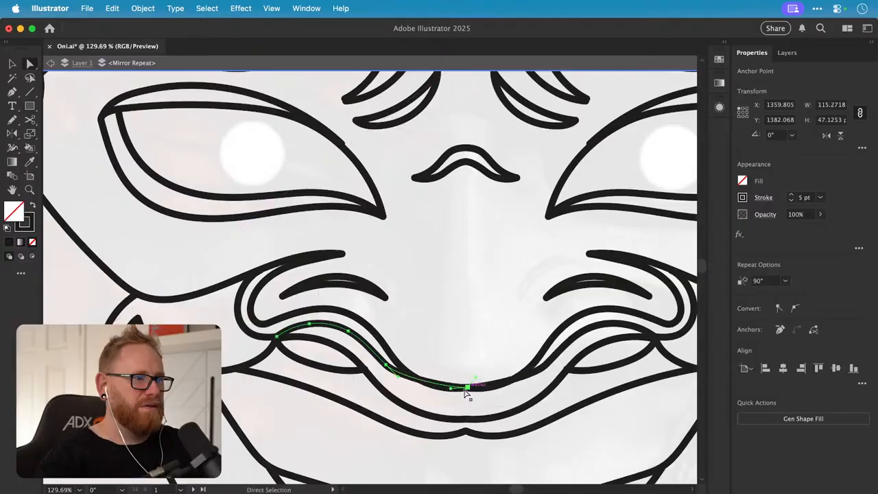
pyautogui.click(412, 378)
pyautogui.press('v')
pyautogui.click(406, 380)
pyautogui.press('s')
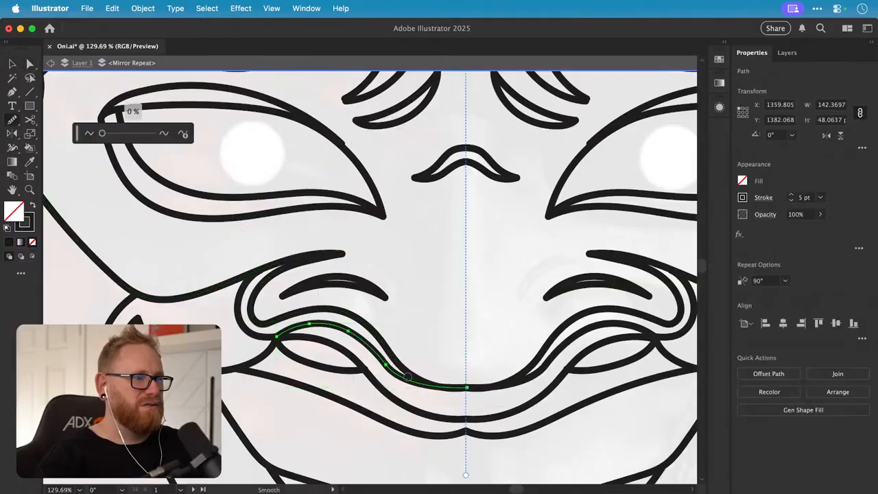
pyautogui.moveTo(454, 386); pyautogui.dragTo(382, 359)
pyautogui.press('super+shift+a')
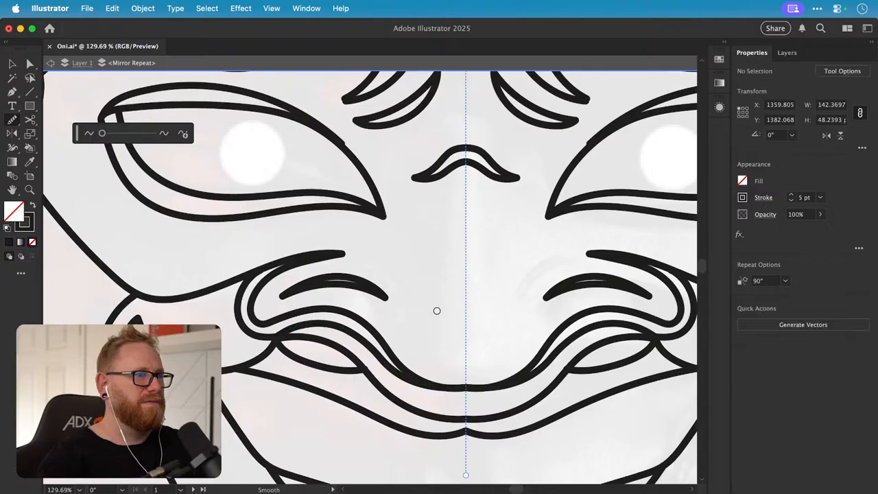
# - Delete the segment of the inner nostril contour that runs alongside the wing line
pyautogui.press('v')
pyautogui.press('super+minus')
pyautogui.press('super+minus')
pyautogui.press('super+minus')
pyautogui.press('super+minus')
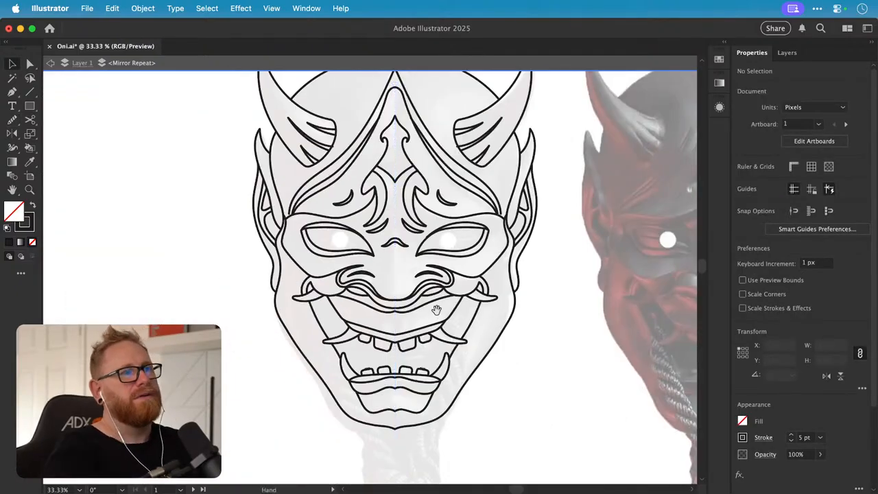
pyautogui.moveTo(435, 308); pyautogui.dragTo(264, 304)
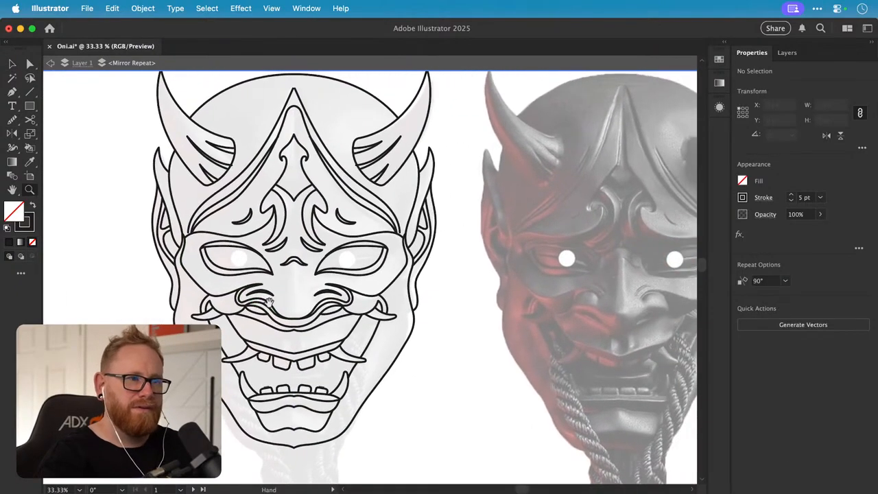
pyautogui.press('a')
pyautogui.scroll(6, 267, 304)
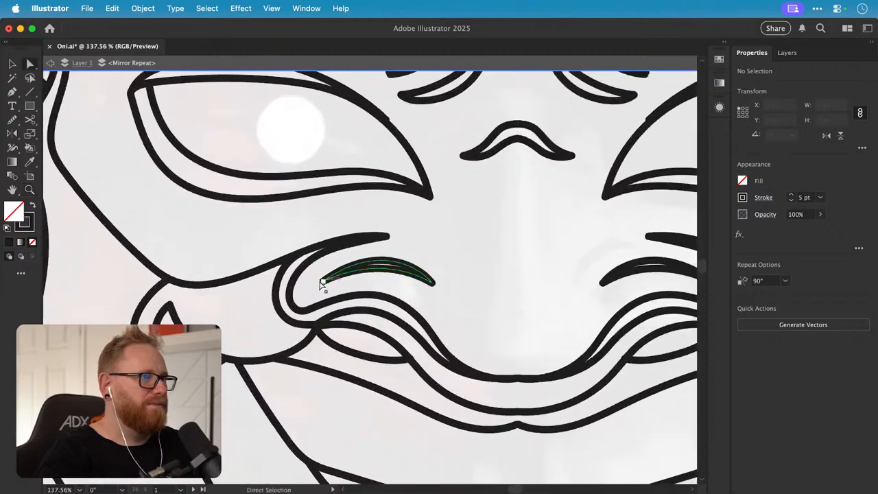
pyautogui.click(289, 298)
pyautogui.click(306, 274)
pyautogui.click(316, 255)
pyautogui.press('Delete')
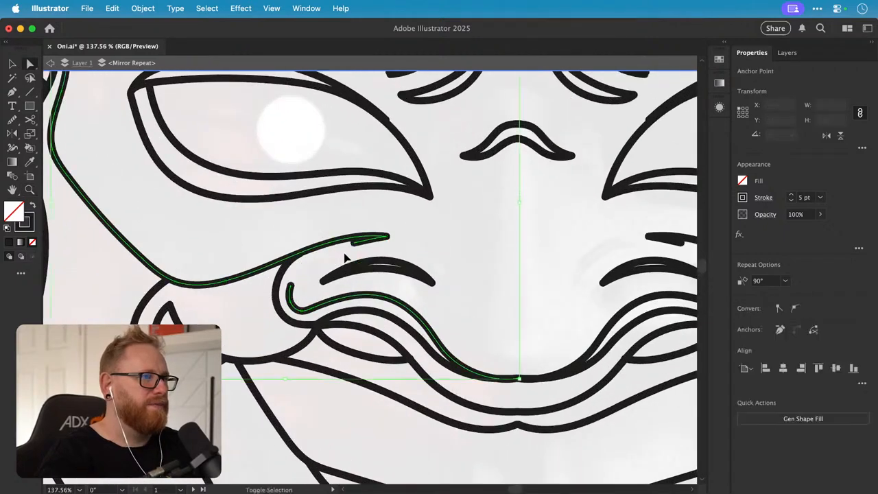
# - Delete the leftover stub under the cheek line's inner end and the upper end of the nostril contour's hook
pyautogui.click(348, 257)
pyautogui.click(353, 245)
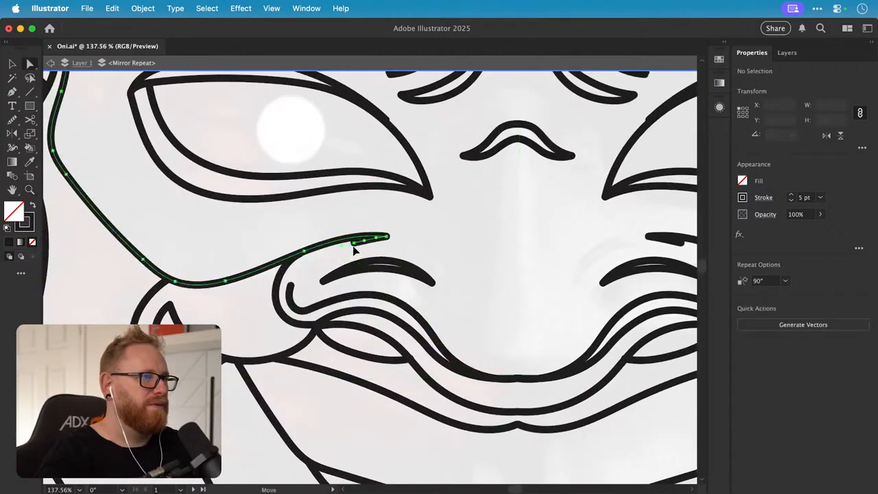
pyautogui.click(292, 286)
pyautogui.press('Delete')
pyautogui.press('super+shift+a')
# - Trim the nostril contour's remaining hook and extend its outer end to the wing line with the Pencil tool
pyautogui.click(290, 301)
pyautogui.press('Delete')
pyautogui.press('super+shift+a')
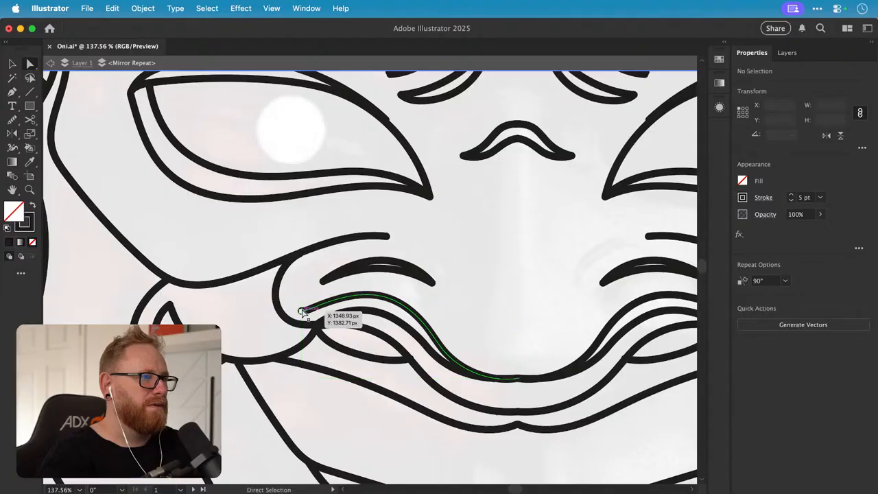
pyautogui.click(303, 312)
pyautogui.press('Delete')
pyautogui.press('n')
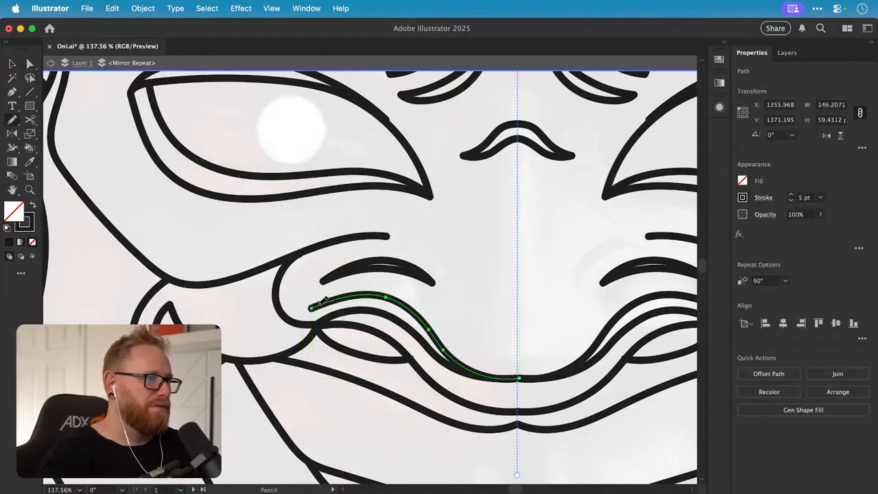
pyautogui.moveTo(296, 315); pyautogui.dragTo(285, 316)
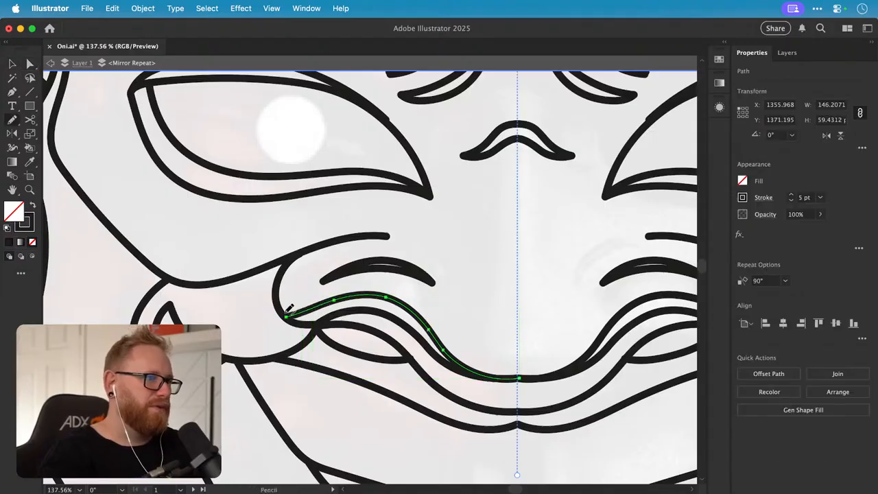
# - Draw a second cheek contour with the Pencil tool, inside the existing one, from the brow's outer corner around to the cheek line's inner end
pyautogui.press('super+shift+a')
pyautogui.press('space')
pyautogui.moveTo(365, 301); pyautogui.dragTo(291, 311)
pyautogui.scroll(2, 291, 311)
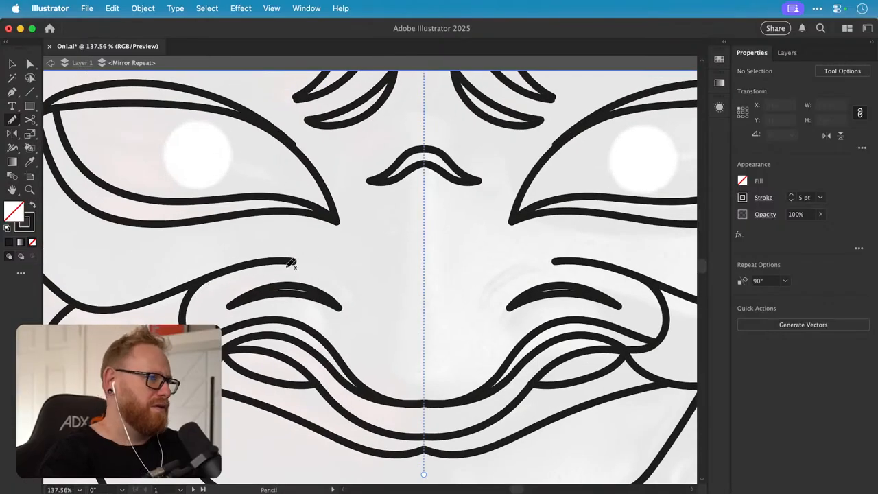
pyautogui.press('space')
pyautogui.moveTo(230, 282); pyautogui.dragTo(417, 312)
pyautogui.moveTo(322, 278); pyautogui.dragTo(325, 308)
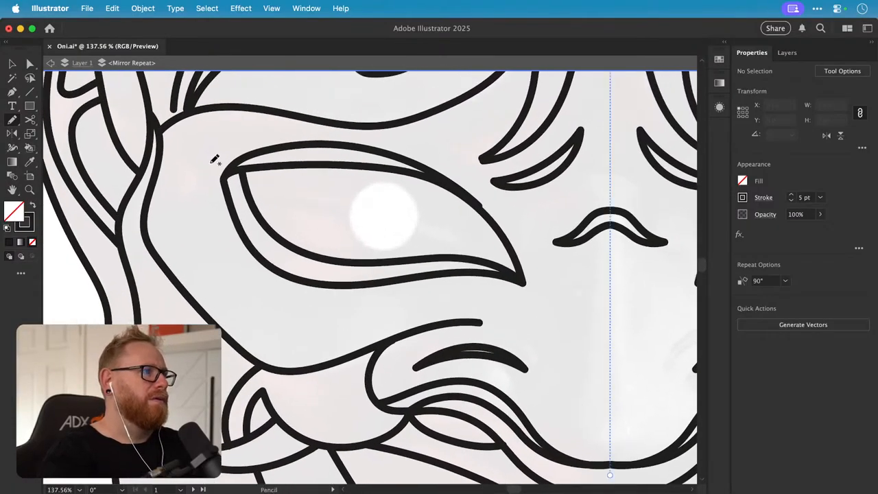
pyautogui.moveTo(158, 129); pyautogui.dragTo(168, 164)
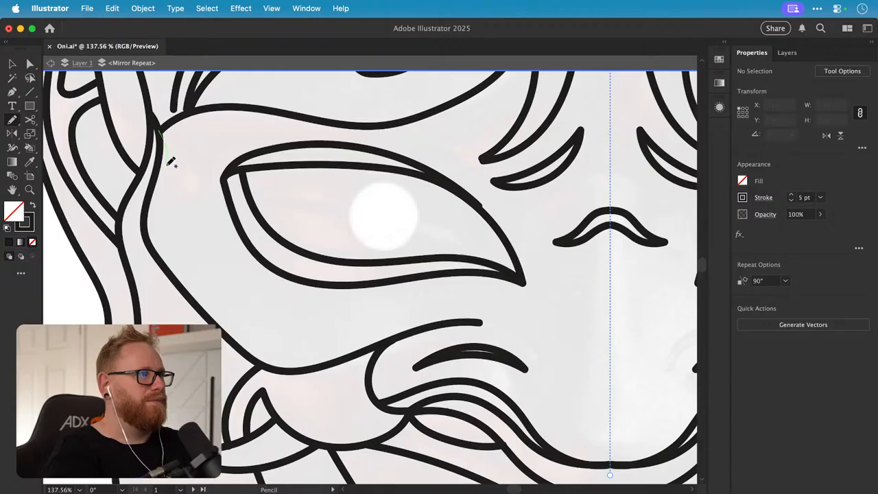
pyautogui.moveTo(163, 214); pyautogui.dragTo(168, 235)
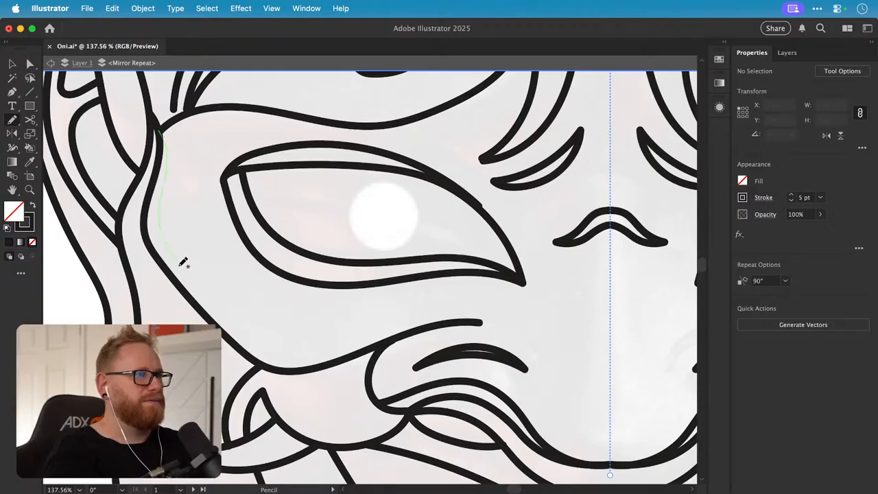
pyautogui.moveTo(225, 312)
pyautogui.mouseDown()
pyautogui.moveTo(279, 357)
pyautogui.moveTo(312, 352)
pyautogui.mouseUp()
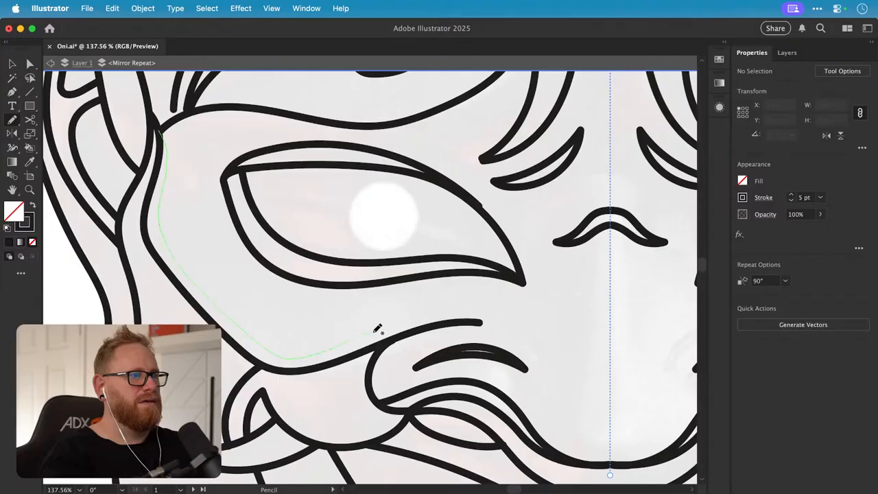
pyautogui.moveTo(378, 329)
pyautogui.mouseDown()
pyautogui.moveTo(441, 314)
pyautogui.moveTo(483, 321)
pyautogui.mouseUp()
pyautogui.press('super+z')
pyautogui.hscroll(2, 161, 249)
pyautogui.scroll(1, 161, 249)
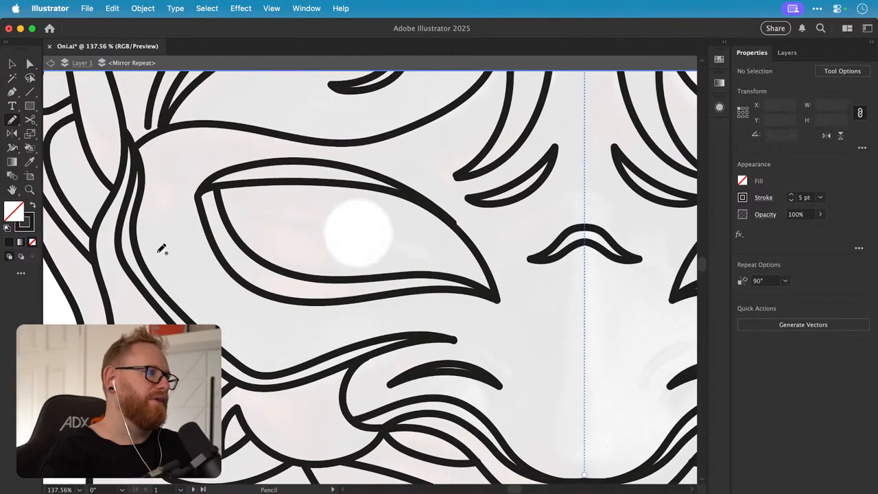
# - Redraw the outer bend of the new inner cheek contour with the Pencil tool and smooth it
pyautogui.press('shift+super+z')
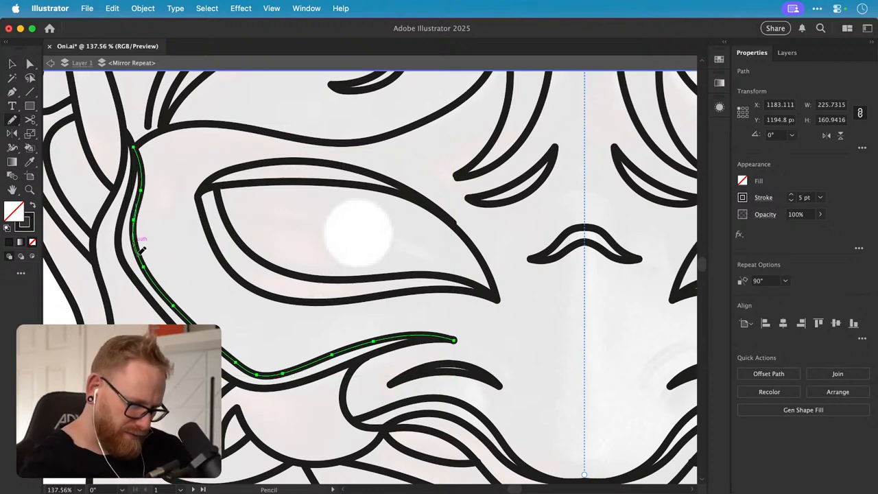
pyautogui.moveTo(139, 244)
pyautogui.mouseDown()
pyautogui.moveTo(156, 282)
pyautogui.moveTo(137, 209)
pyautogui.moveTo(144, 264)
pyautogui.moveTo(154, 272)
pyautogui.moveTo(135, 218)
pyautogui.moveTo(136, 247)
pyautogui.moveTo(165, 293)
pyautogui.mouseUp()
pyautogui.press('super+z')
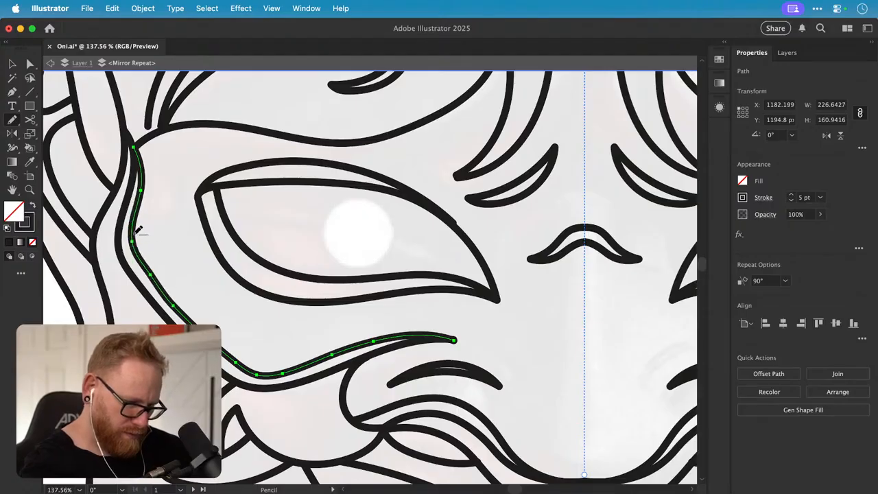
pyautogui.moveTo(137, 235)
pyautogui.mouseDown()
pyautogui.moveTo(160, 284)
pyautogui.moveTo(141, 258)
pyautogui.mouseUp()
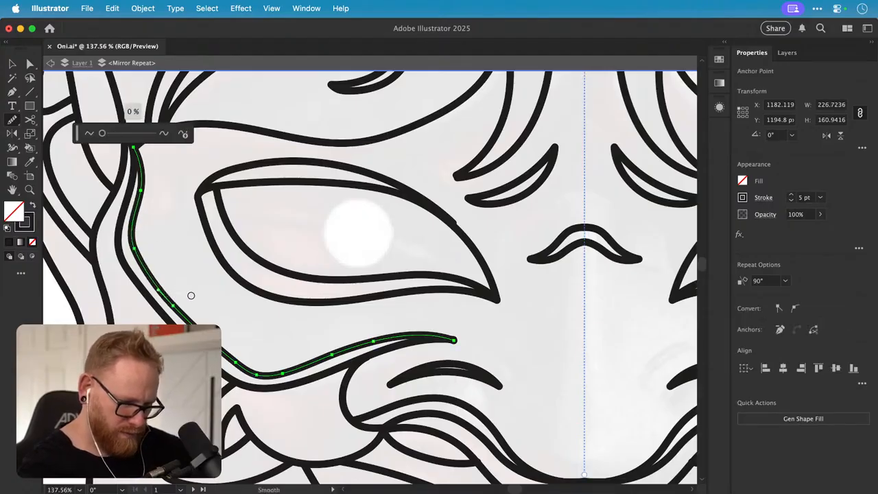
pyautogui.press('super+shift+a')
# - Reshape the lower bend of the inner cheek contour with the Pencil tool and smooth its rise toward the nose
pyautogui.press('v')
pyautogui.click(253, 371)
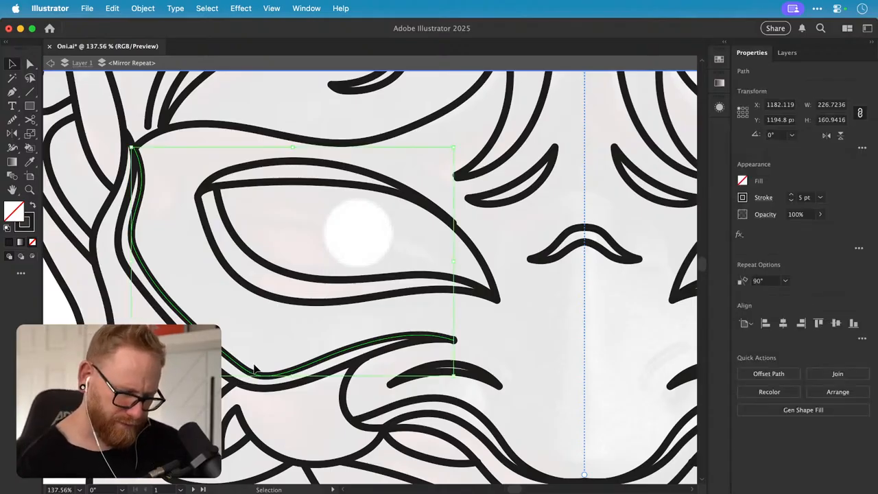
pyautogui.click(255, 365)
pyautogui.click(349, 356)
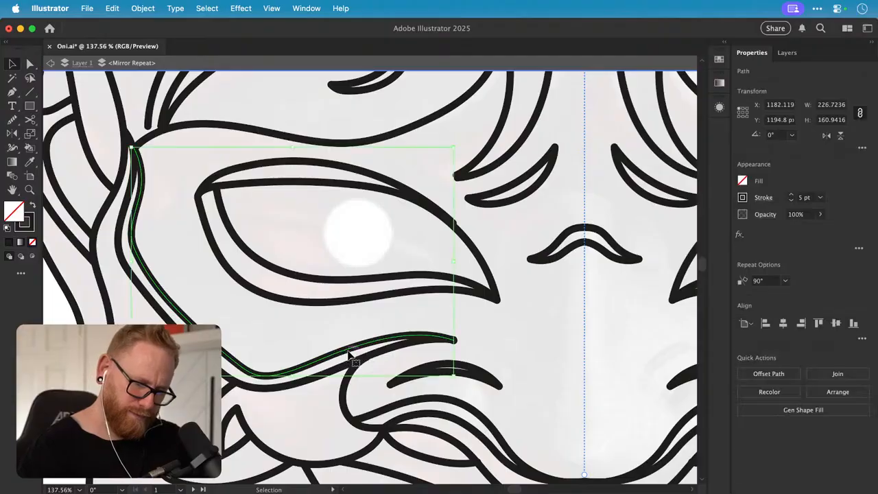
pyautogui.press('n')
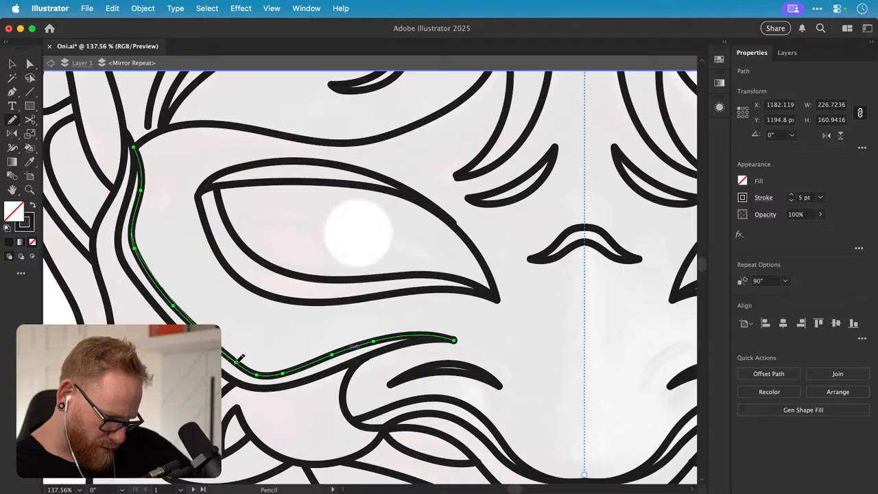
pyautogui.moveTo(284, 367); pyautogui.dragTo(296, 368)
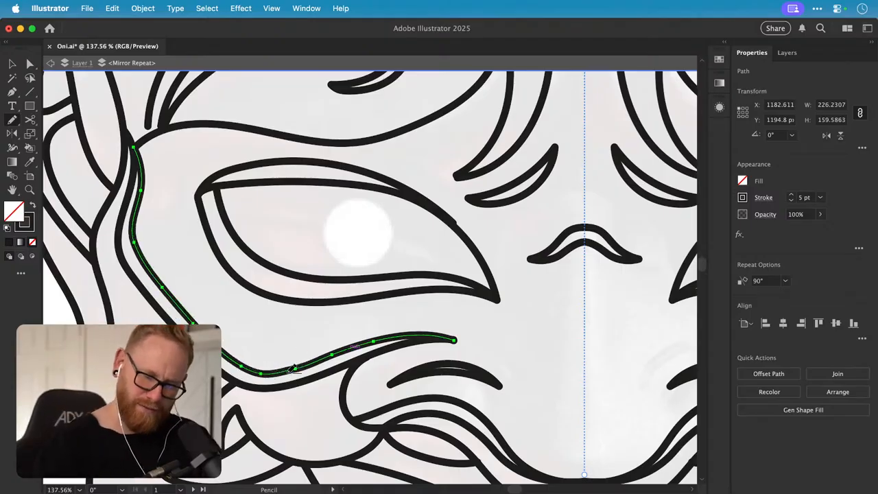
pyautogui.moveTo(284, 368); pyautogui.dragTo(339, 342)
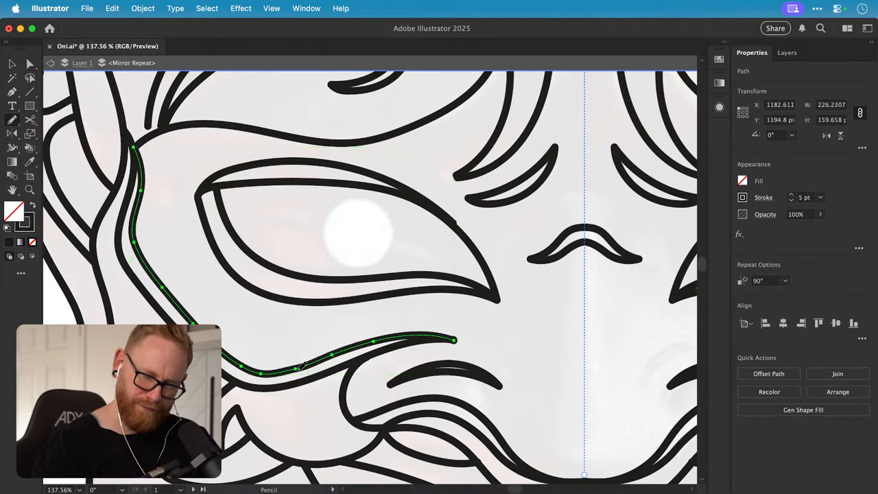
pyautogui.press('alt')
pyautogui.moveTo(275, 370); pyautogui.dragTo(342, 358)
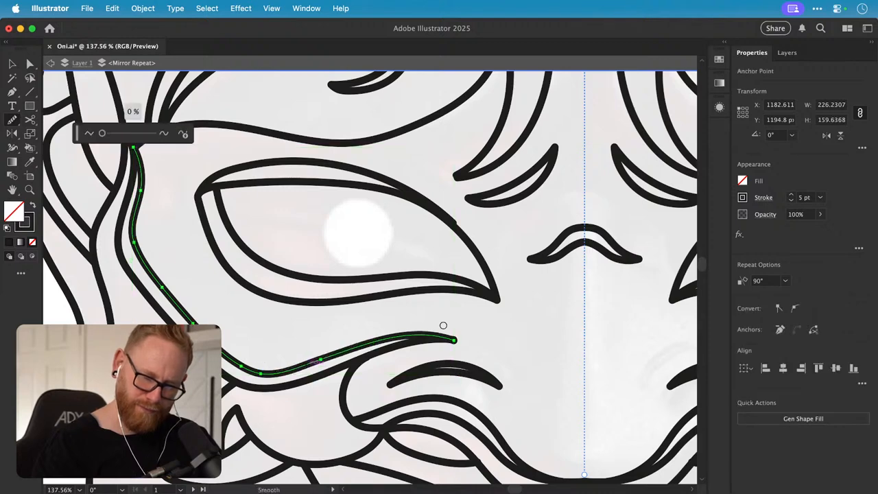
pyautogui.press('v')
pyautogui.click(443, 329)
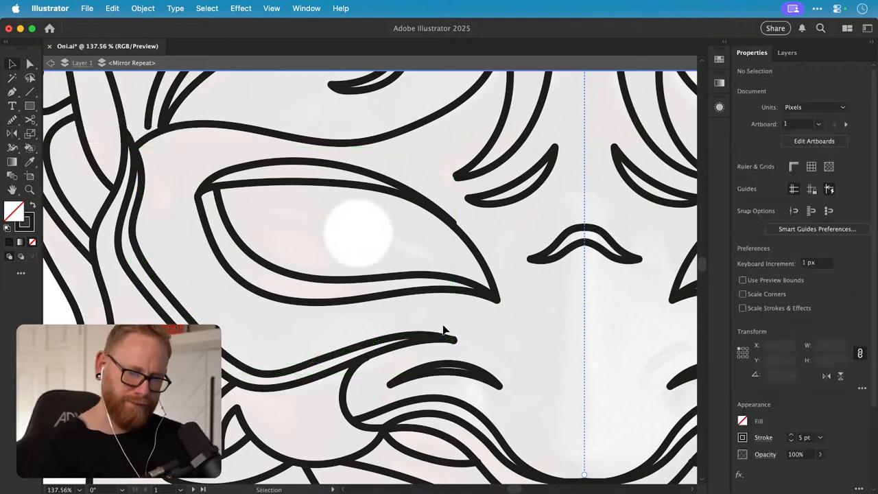
# - Examine the whole mask line art alongside the reference photo
pyautogui.press('super+minus')
pyautogui.press('super+minus')
pyautogui.press('super+minus')
pyautogui.press('super+minus')
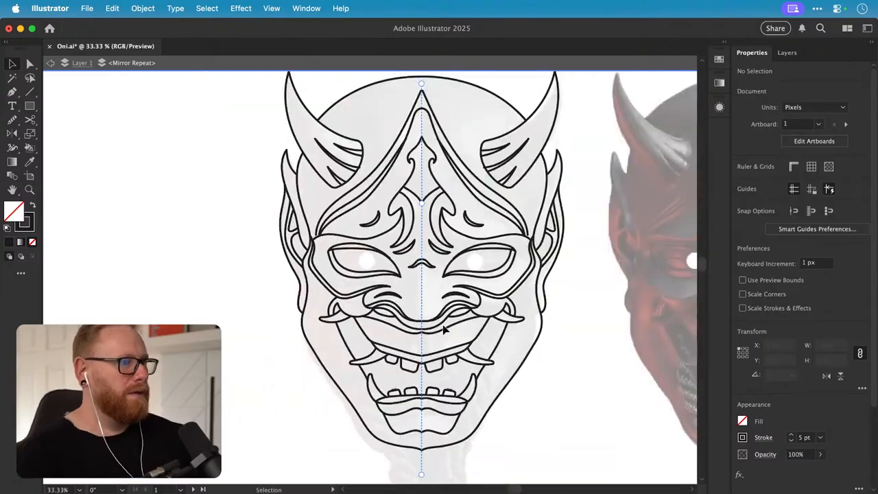
pyautogui.hscroll(5, 419, 297)
pyautogui.scroll(-2, 419, 296)
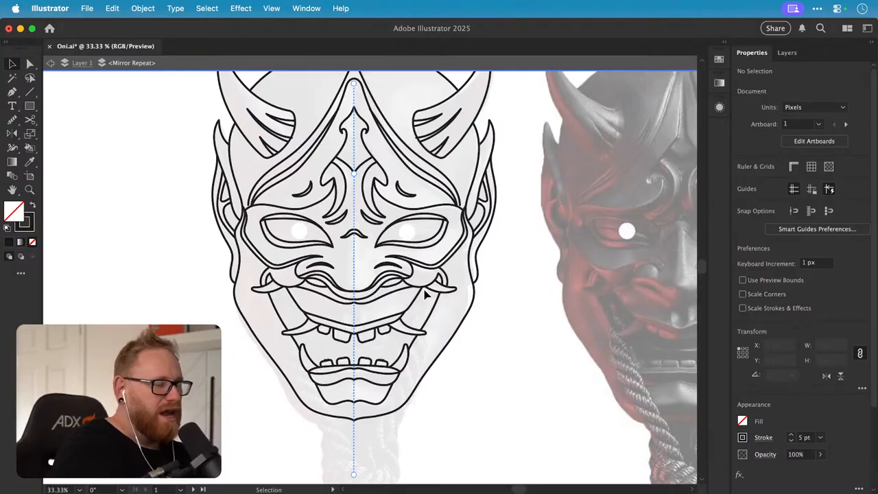
pyautogui.hscroll(3, 489, 222)
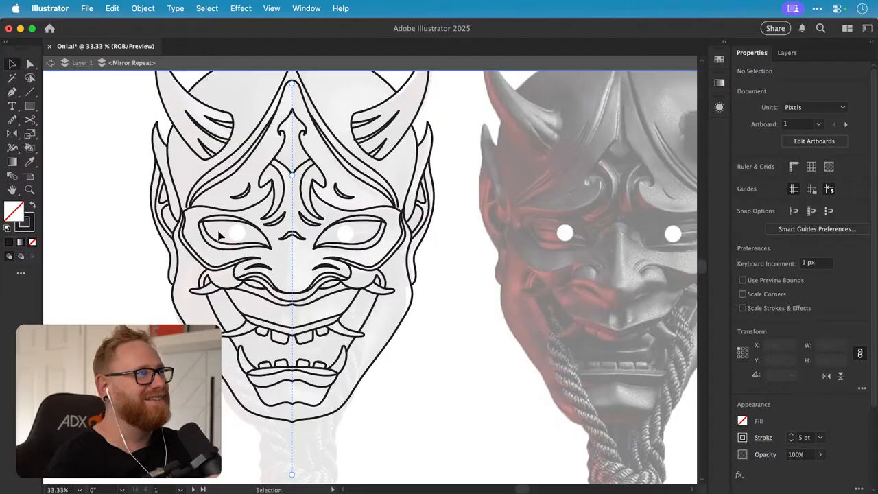
pyautogui.click(214, 8)
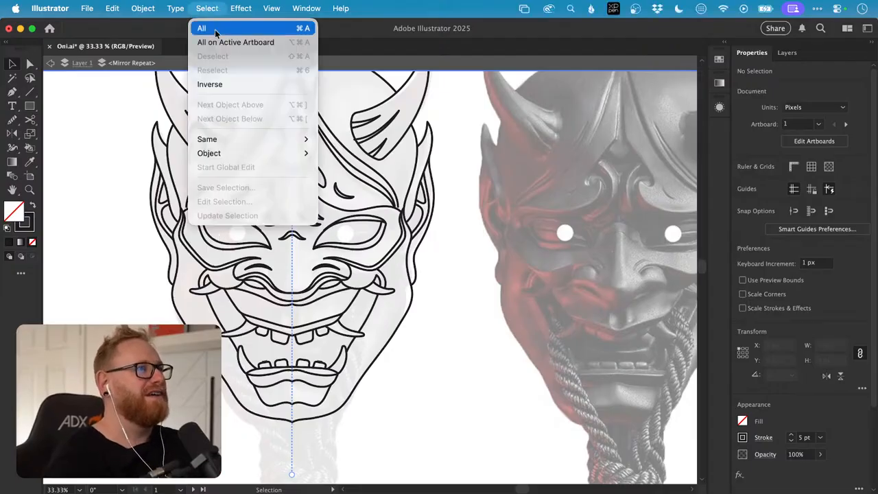
pyautogui.click(214, 9)
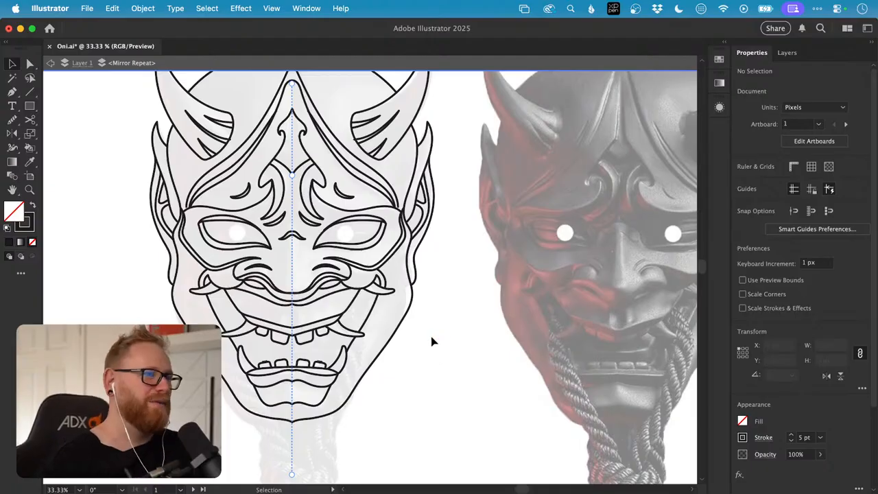
# - Redraw the chin outline's inner end with the Pencil tool so it curves up into a notch at the mirror axis, and smooth it
pyautogui.scroll(-1, 405, 373)
pyautogui.moveTo(404, 392); pyautogui.dragTo(400, 318)
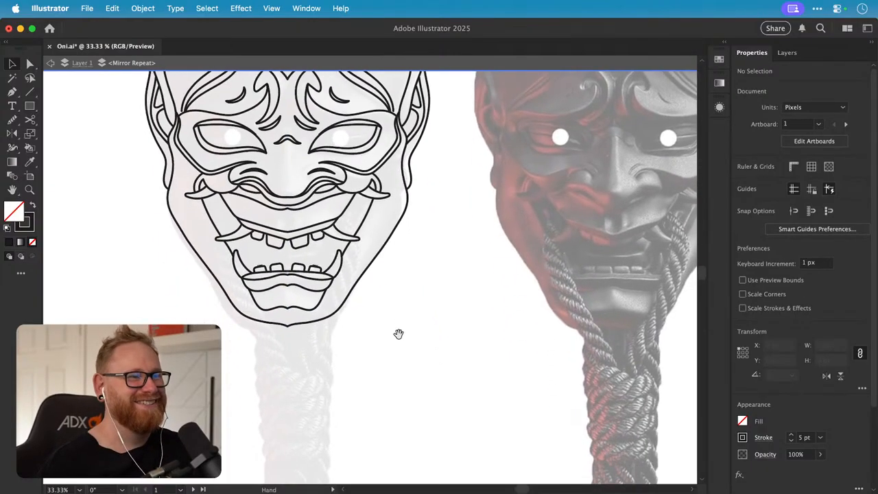
pyautogui.moveTo(250, 315); pyautogui.dragTo(429, 330)
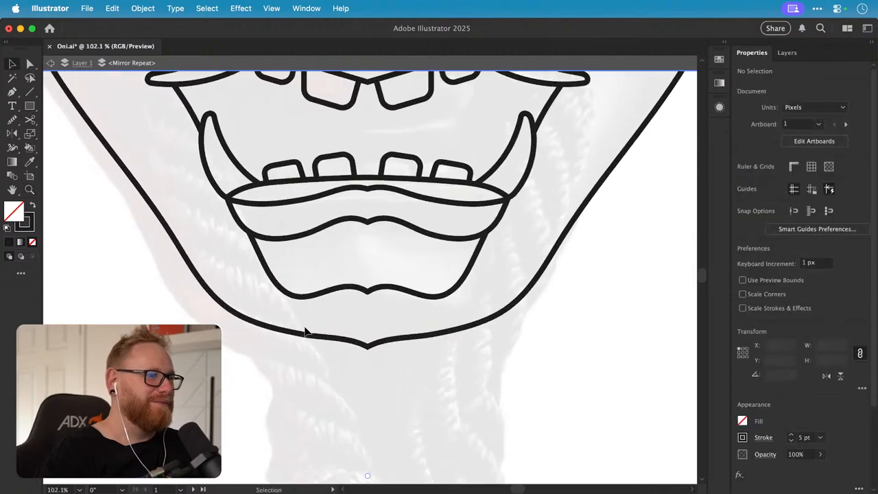
pyautogui.click(312, 335)
pyautogui.press('n')
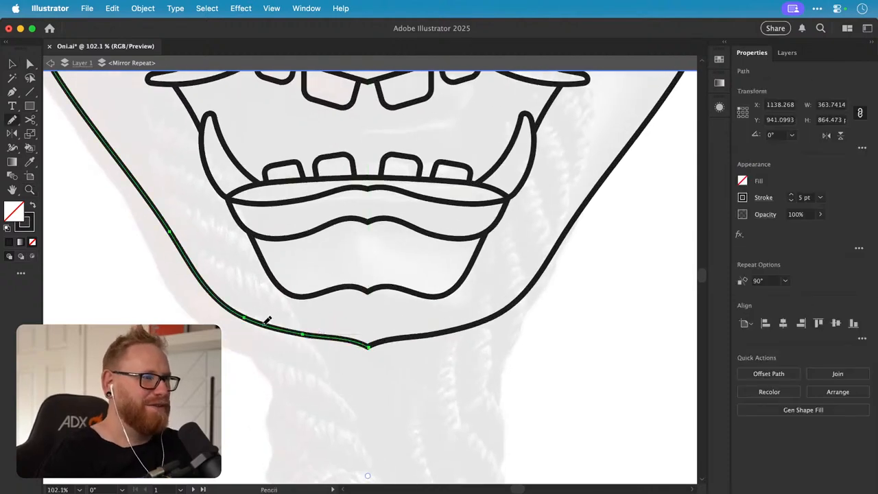
pyautogui.moveTo(372, 322)
pyautogui.mouseDown()
pyautogui.moveTo(305, 336)
pyautogui.moveTo(326, 331)
pyautogui.moveTo(241, 320)
pyautogui.moveTo(336, 344)
pyautogui.moveTo(371, 343)
pyautogui.mouseUp()
pyautogui.press('alt')
pyautogui.press('v')
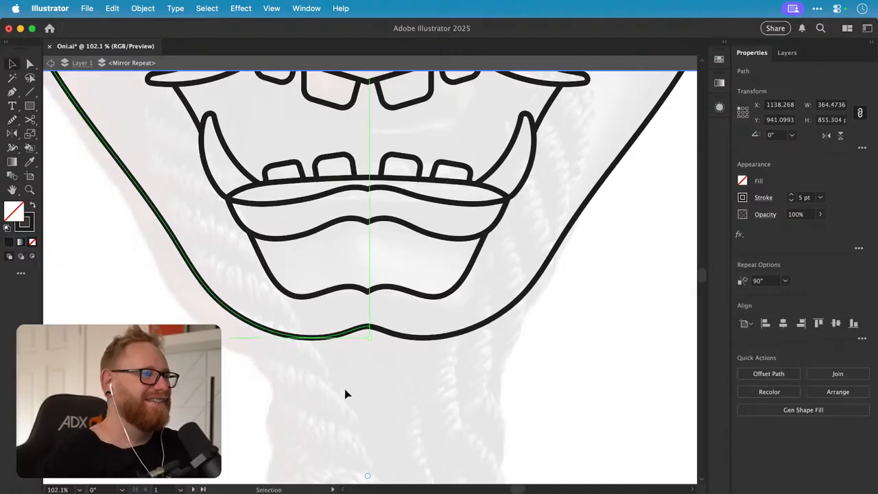
pyautogui.press('space')
pyautogui.scroll(-5, 349, 370)
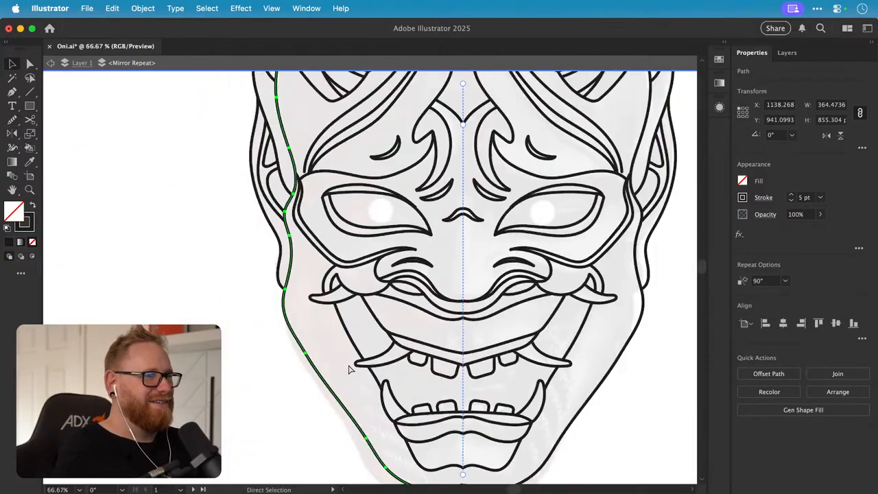
pyautogui.hscroll(3, 377, 346)
pyautogui.click(432, 350)
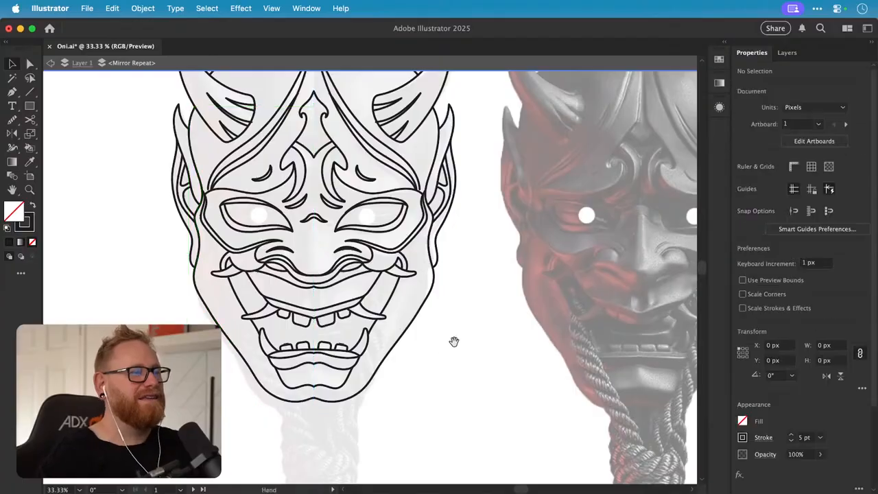
# - Delete the wavy line running across the inside of the lower lip, piece by piece
pyautogui.moveTo(452, 341); pyautogui.dragTo(383, 345)
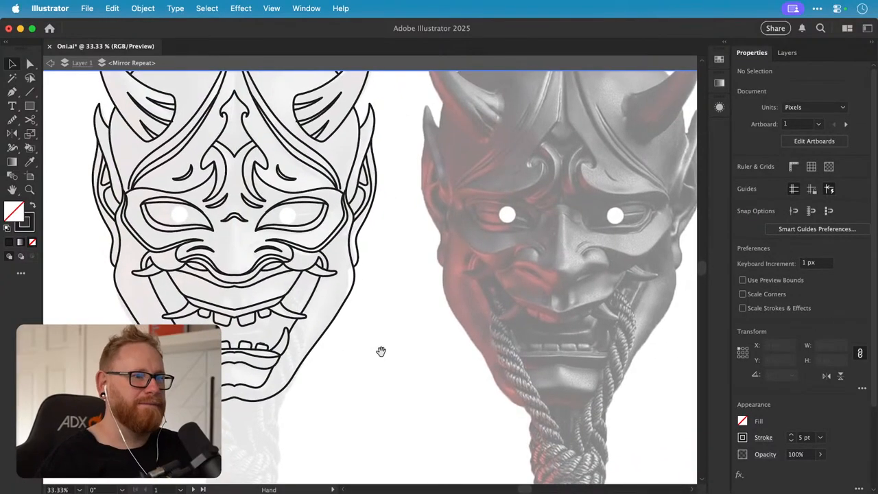
pyautogui.hscroll(-2, 388, 353)
pyautogui.moveTo(391, 354); pyautogui.dragTo(427, 357)
pyautogui.scroll(5, 340, 371)
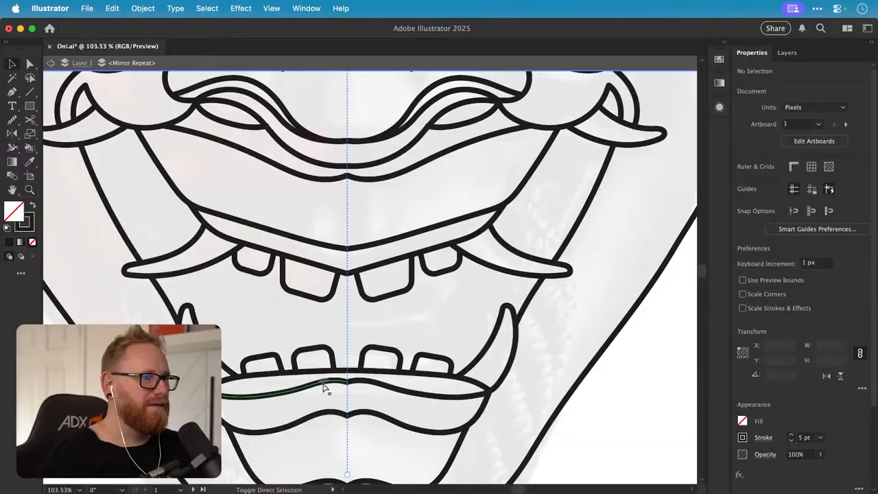
pyautogui.press('a')
pyautogui.click(347, 382)
pyautogui.press('Delete')
pyautogui.click(323, 383)
pyautogui.press('Delete')
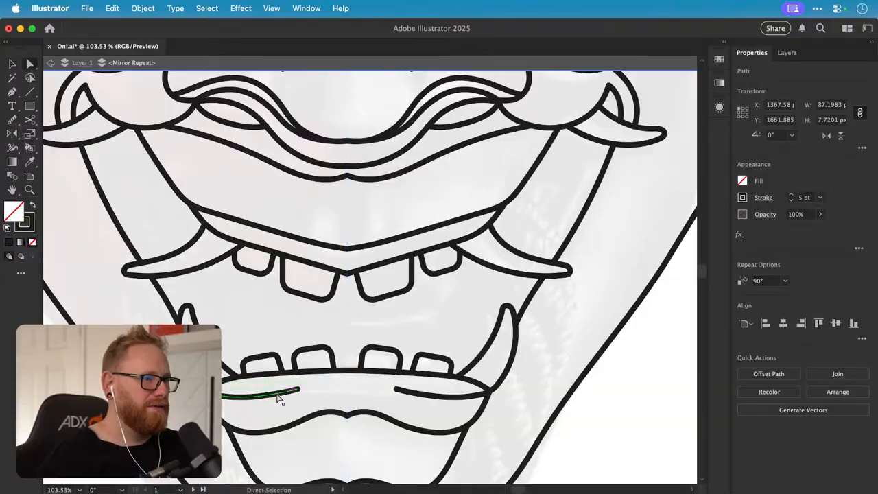
pyautogui.click(298, 390)
pyautogui.press('Delete')
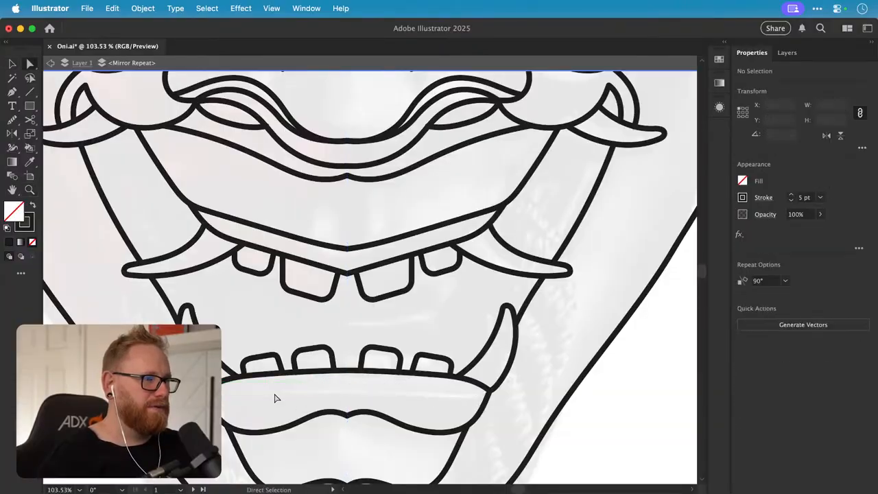
# - Draw a replacement lower lip line with the Pen tool, curving from the outer corner into a straight horizontal run to the mirror axis
pyautogui.press('p')
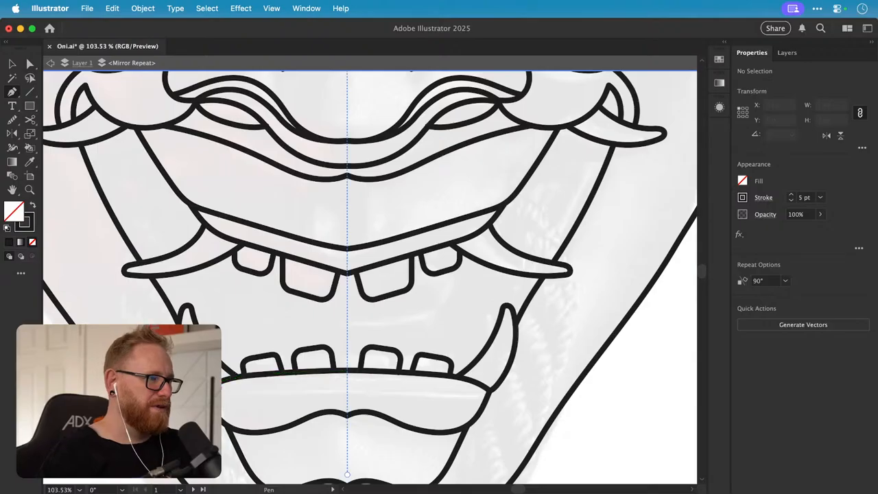
pyautogui.moveTo(223, 393); pyautogui.dragTo(262, 399)
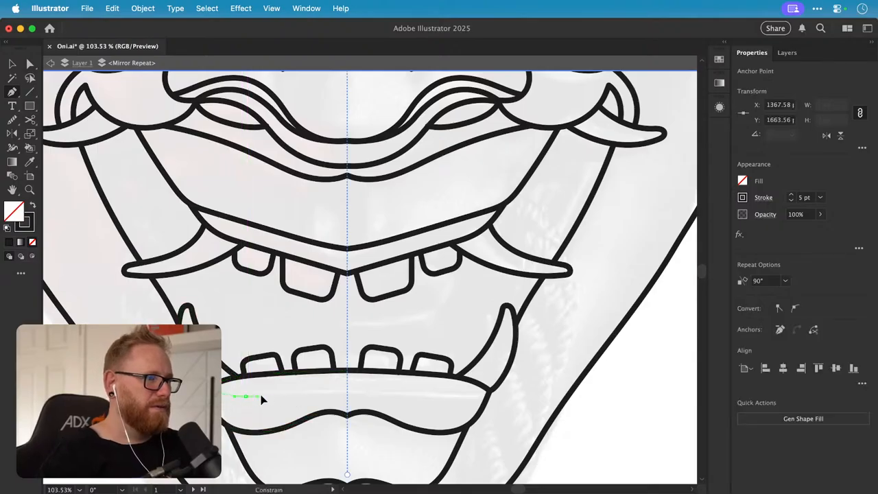
pyautogui.click(347, 395)
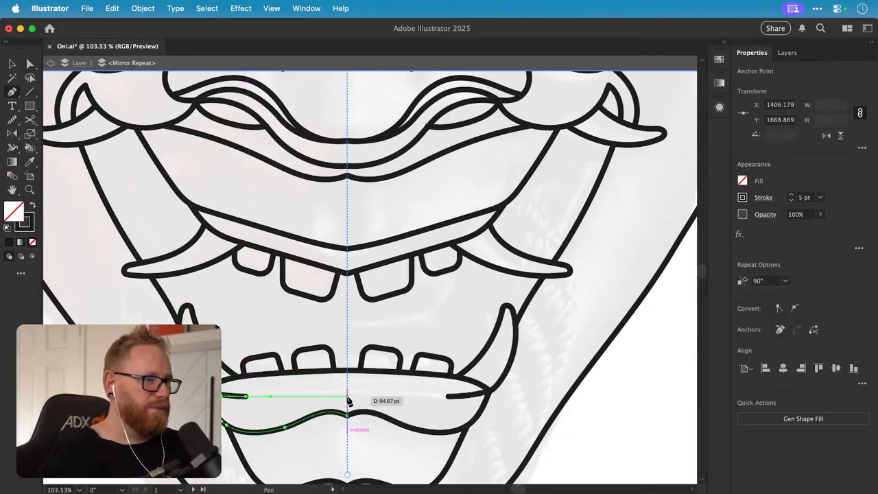
pyautogui.press('super+shift+a')
pyautogui.press('v')
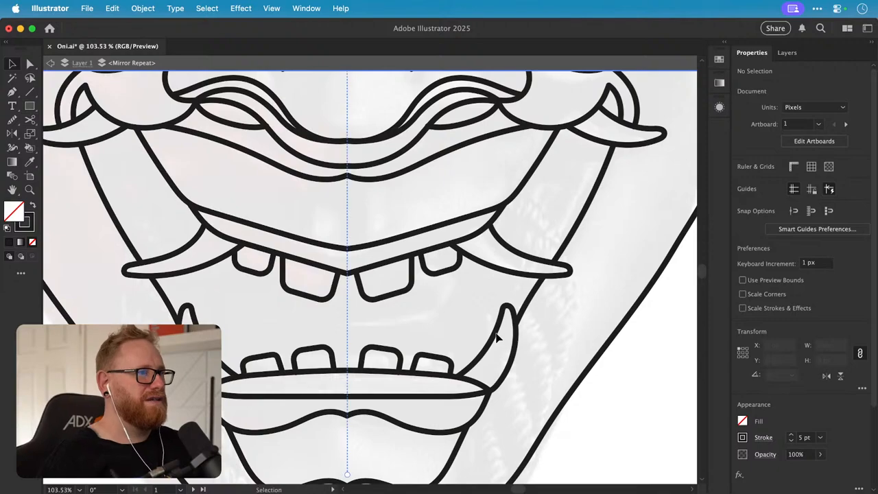
# - Examine the upper lip centre and teeth at the mirror axis, and compare the whole mask line art with the reference photo
pyautogui.press('super+minus')
pyautogui.press('super+minus')
pyautogui.press('super+minus')
pyautogui.press('z')
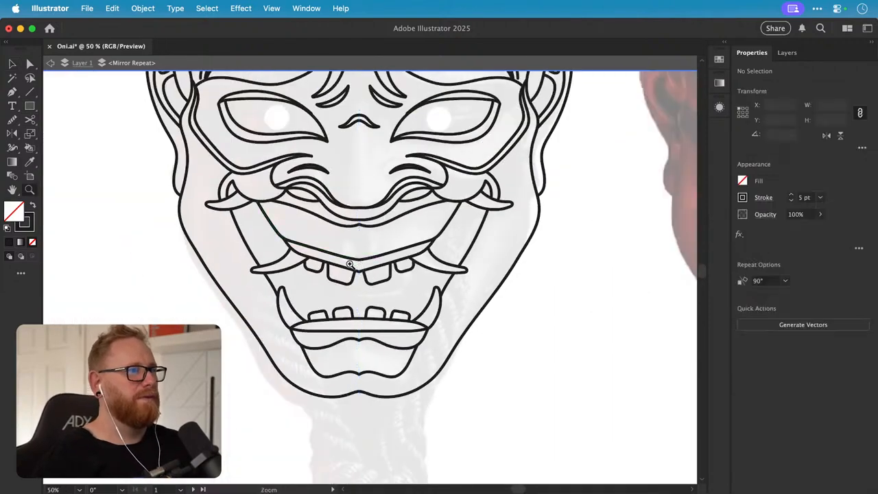
pyautogui.moveTo(349, 265); pyautogui.dragTo(615, 308)
pyautogui.press('v')
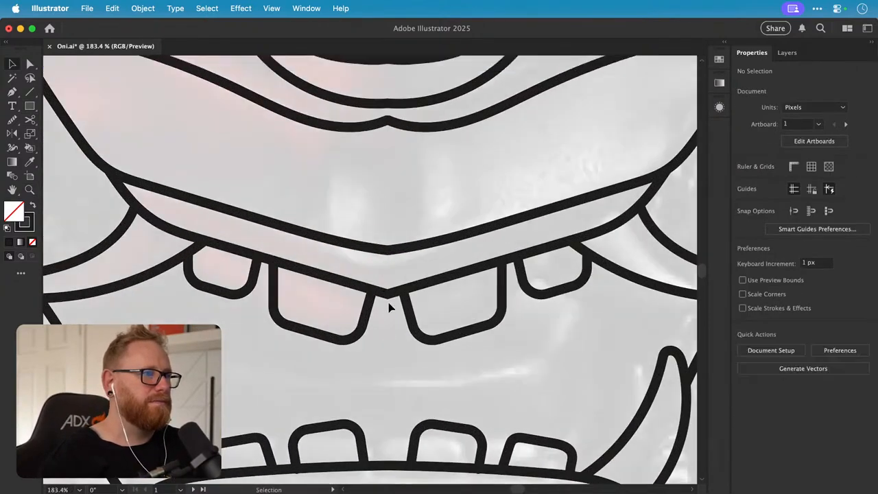
pyautogui.click(394, 298)
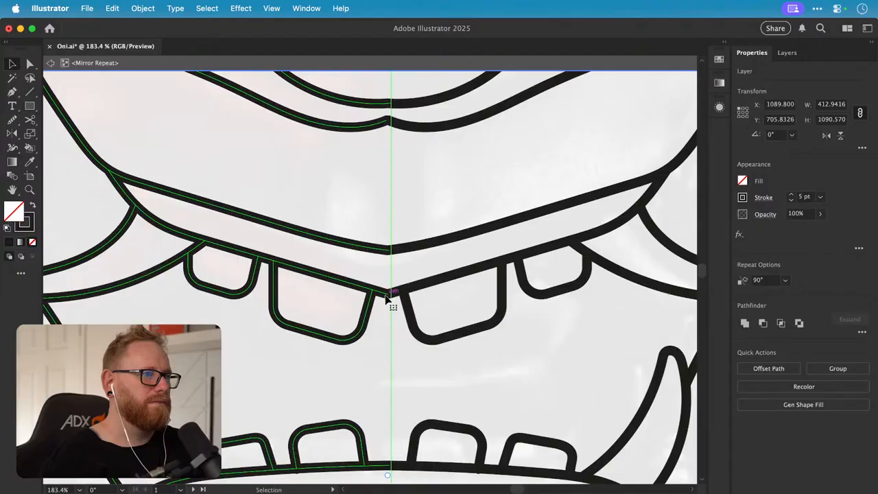
pyautogui.press('a')
pyautogui.scroll(10, 403, 255)
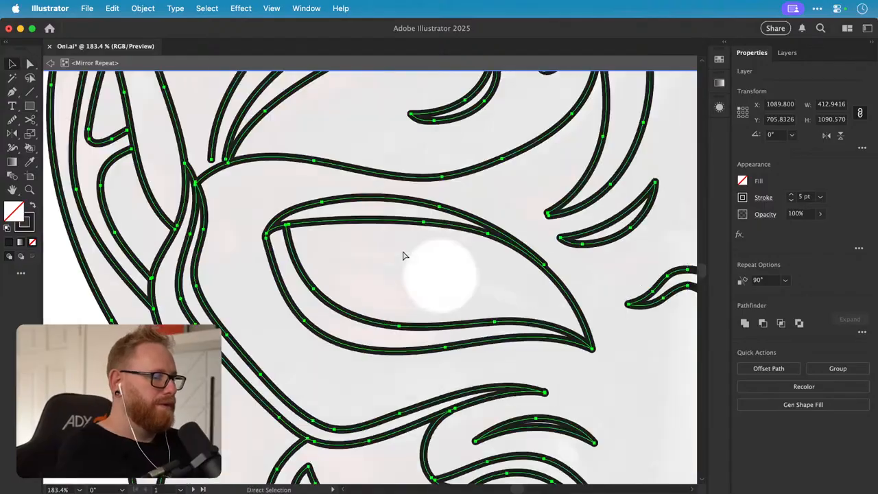
pyautogui.scroll(-10, 403, 255)
pyautogui.press('v')
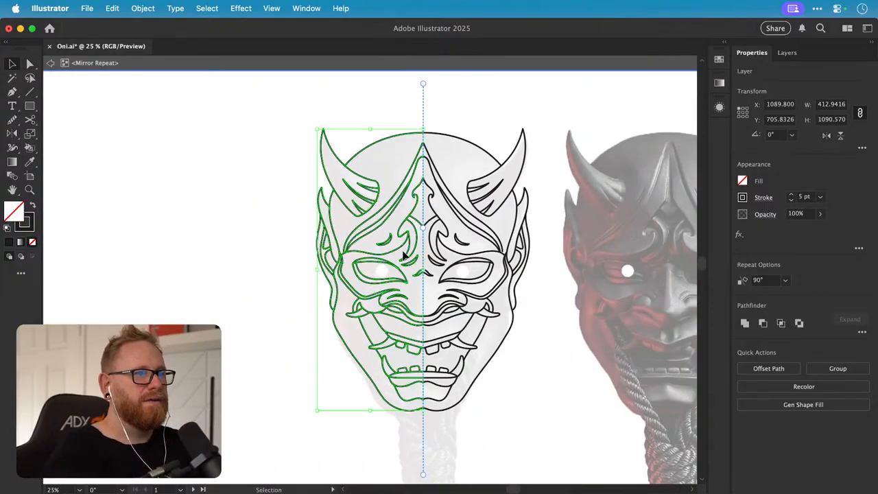
pyautogui.doubleClick(240, 312)
pyautogui.hscroll(4, 260, 305)
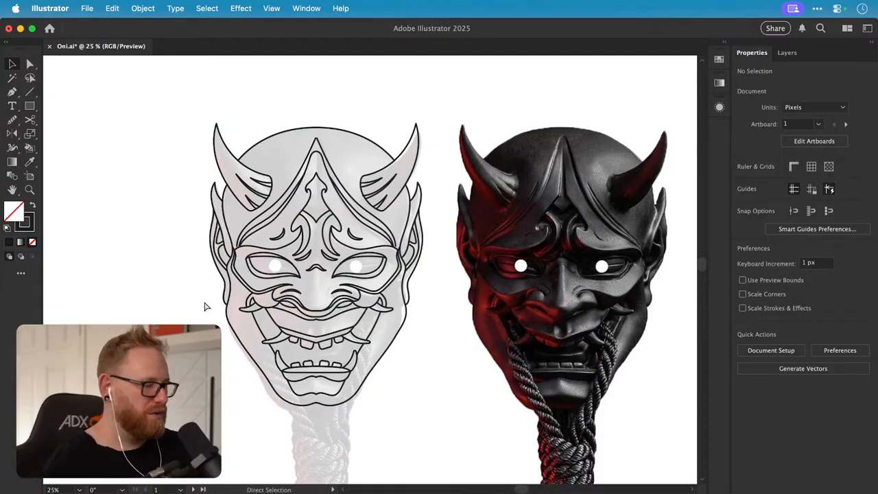
# - Switch the artwork to outline view, check where the brow and ear lines end, and open the mirror repeat for editing
pyautogui.press('super+y')
pyautogui.press('a')
pyautogui.scroll(15, 430, 251)
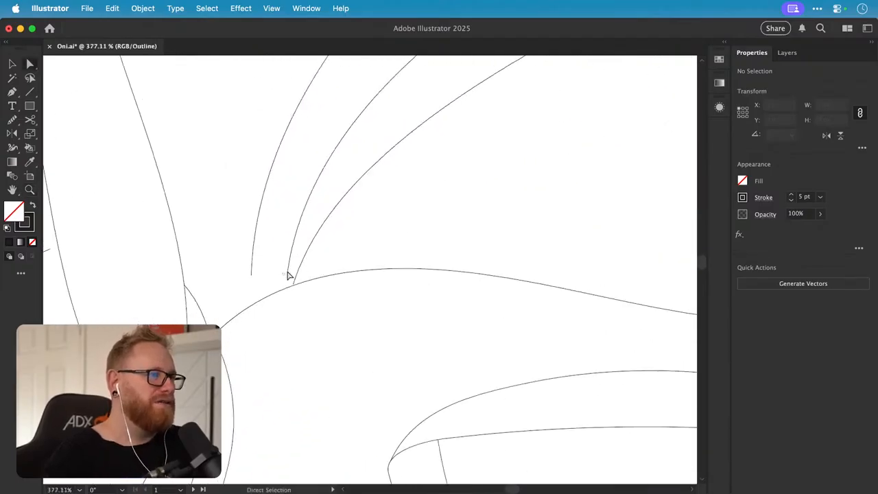
pyautogui.press('v')
pyautogui.click(290, 263)
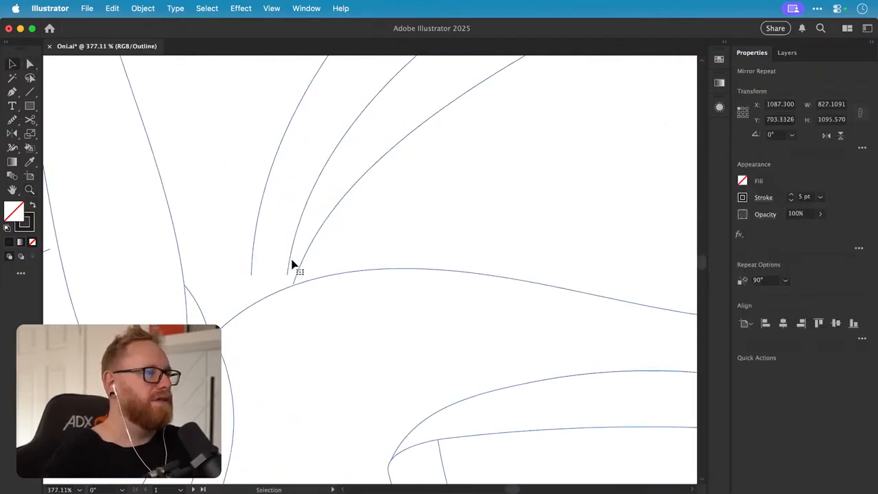
pyautogui.press('a')
pyautogui.click(244, 274)
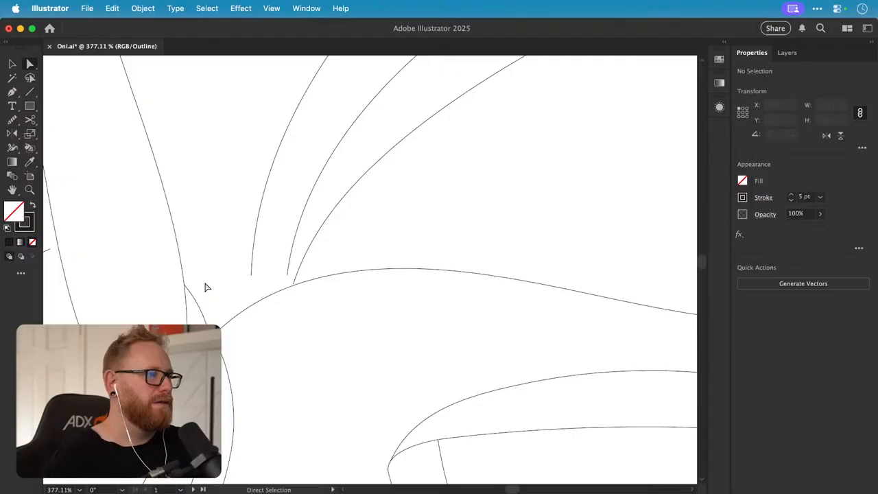
pyautogui.scroll(-12, 220, 272)
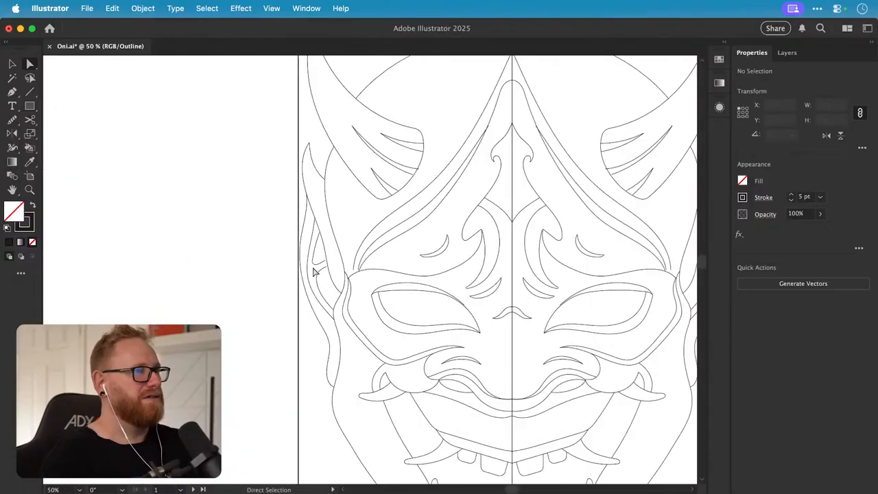
pyautogui.press('v')
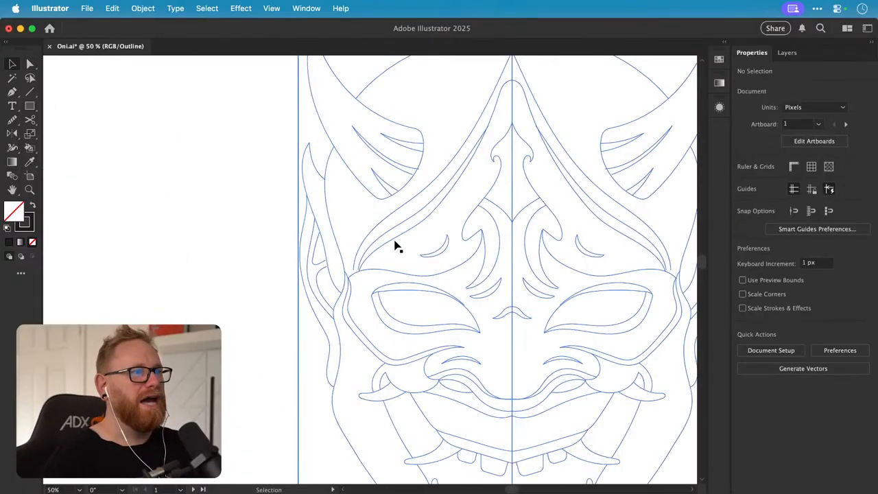
pyautogui.doubleClick(395, 243)
# - Bring the lower ends of the two inner forehead lines together and snap the shared point onto the brow curve
pyautogui.press('z')
pyautogui.moveTo(361, 264); pyautogui.dragTo(549, 278)
pyautogui.moveTo(354, 289); pyautogui.dragTo(500, 288)
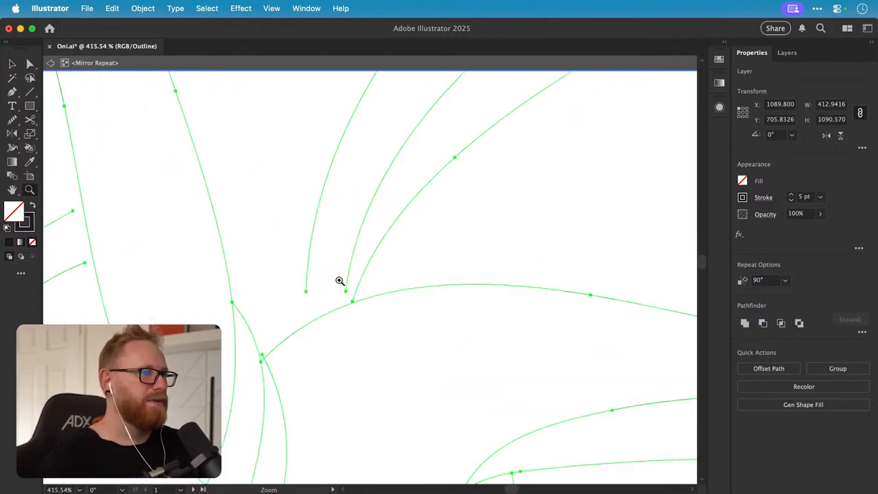
pyautogui.press('a')
pyautogui.click(341, 293)
pyautogui.moveTo(352, 300); pyautogui.dragTo(351, 310)
pyautogui.press('z')
pyautogui.moveTo(345, 301); pyautogui.dragTo(574, 309)
pyautogui.press('a')
pyautogui.scroll(1, 381, 293)
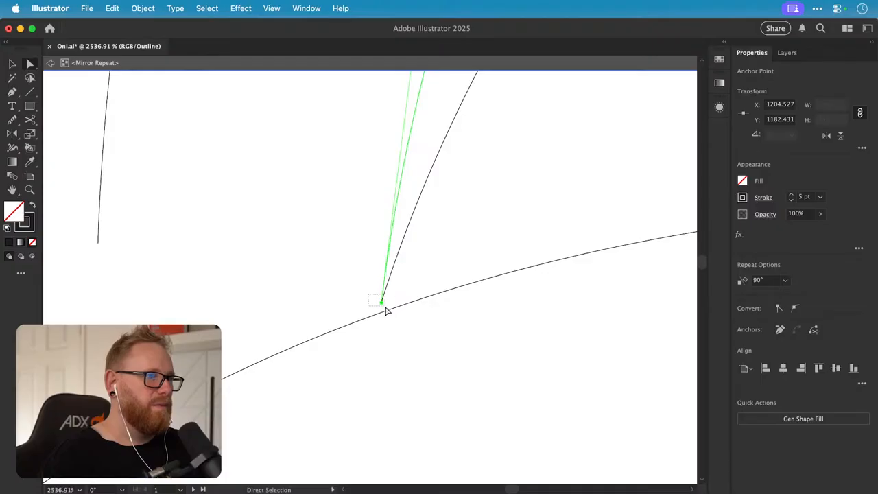
pyautogui.moveTo(382, 305); pyautogui.dragTo(381, 317)
pyautogui.click(363, 308)
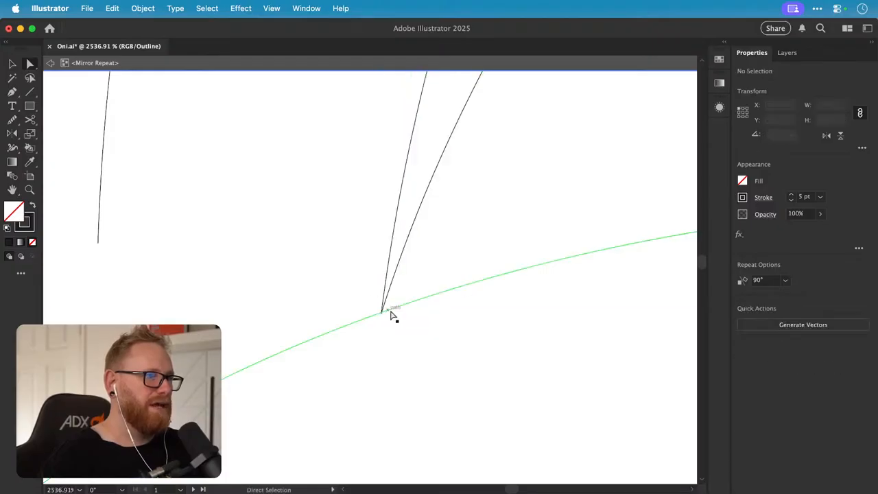
# - Move the outermost forehead line's loose lower end onto the point on the brow curve where the other two lines meet
pyautogui.moveTo(98, 248); pyautogui.dragTo(451, 341)
pyautogui.press('z')
pyautogui.press('a')
pyautogui.click(452, 354)
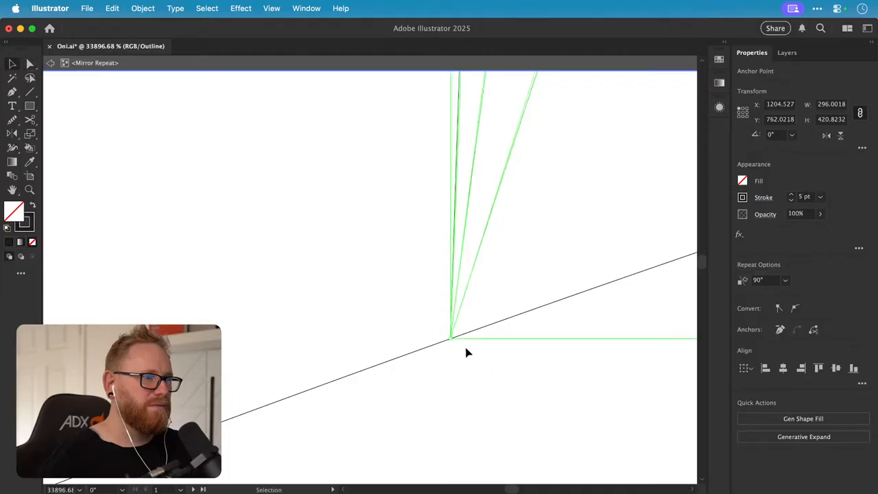
pyautogui.press('v')
pyautogui.click(468, 354)
# - Extend the two short inner ear lines so their ends land on the adjacent ear edge beside the brow
pyautogui.press('a')
pyautogui.press('super+minus')
pyautogui.press('super+minus')
pyautogui.press('super+minus')
pyautogui.press('super+minus')
pyautogui.press('super+minus')
pyautogui.press('super+minus')
pyautogui.press('super+minus')
pyautogui.press('super+minus')
pyautogui.press('super+minus')
pyautogui.press('super+minus')
pyautogui.press('super+minus')
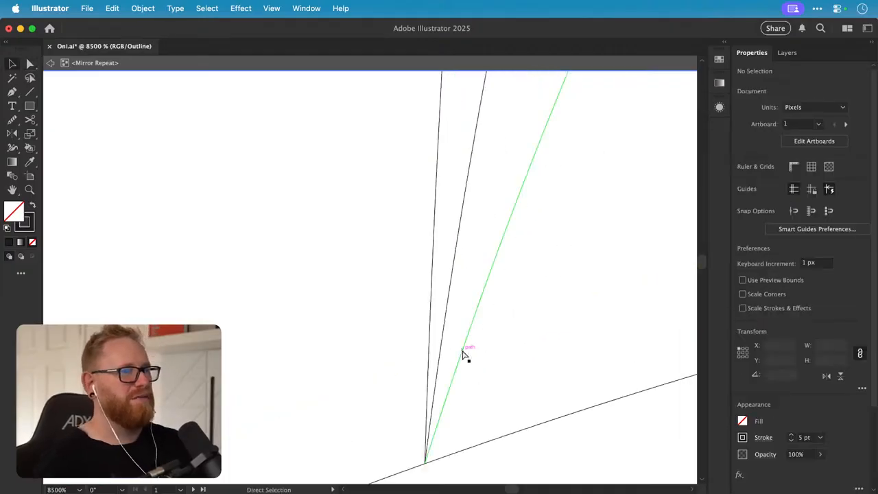
pyautogui.press('super+minus')
pyautogui.press('super+minus')
pyautogui.press('super+minus')
pyautogui.press('super+minus')
pyautogui.press('v')
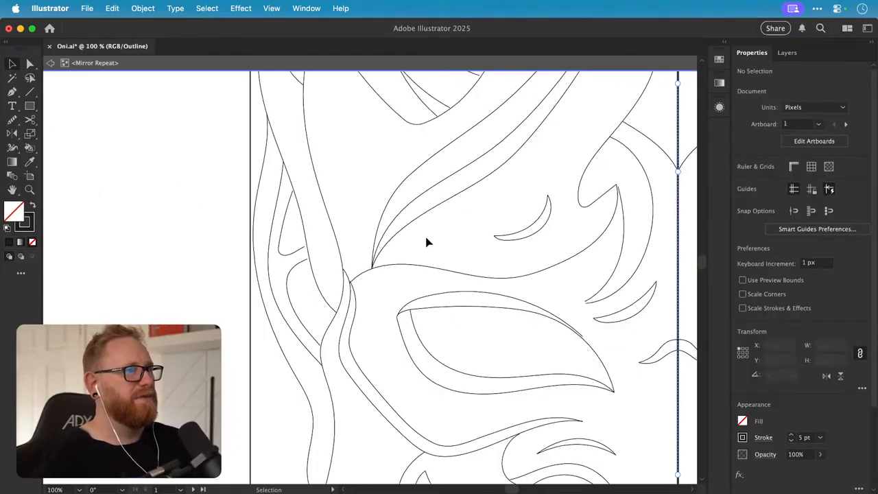
pyautogui.press('a')
pyautogui.keyDown('super'); pyautogui.click(334, 248); pyautogui.keyUp('super')
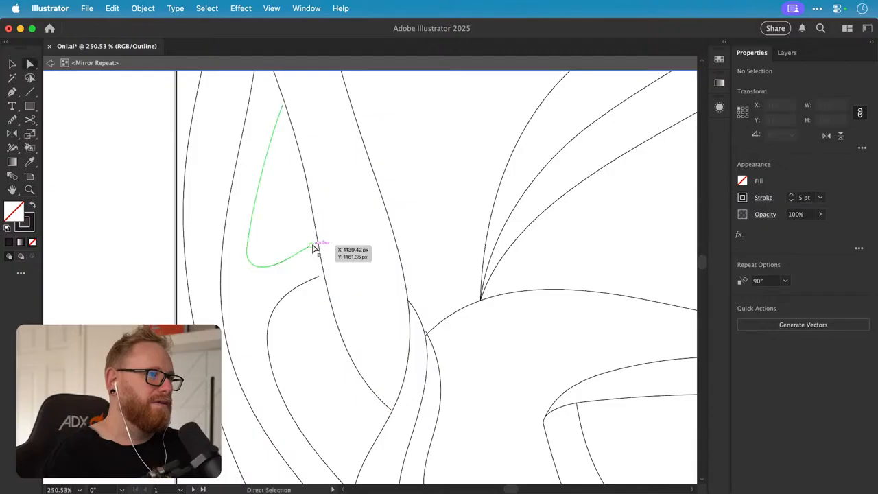
pyautogui.moveTo(319, 277); pyautogui.dragTo(324, 275)
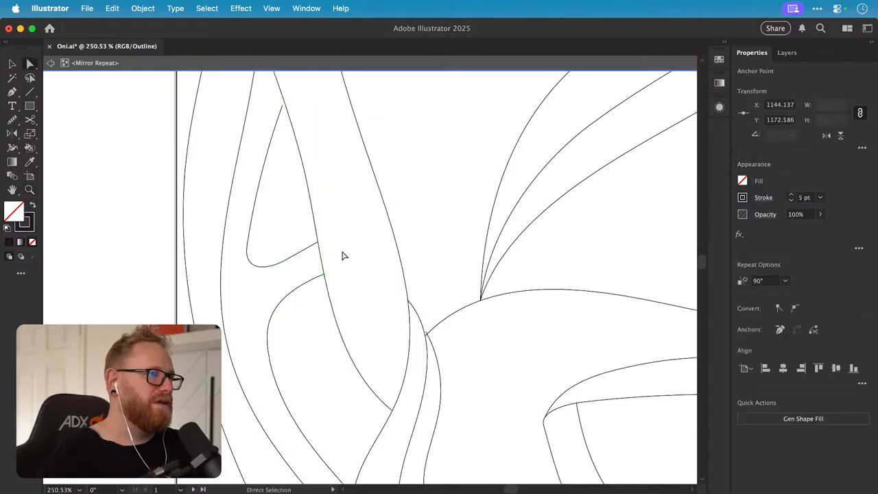
# - Snap the upper end of the small inner ear loop onto the ear edge
pyautogui.scroll(5, 319, 323)
pyautogui.moveTo(284, 251)
pyautogui.mouseDown()
pyautogui.moveTo(272, 255)
pyautogui.moveTo(275, 248)
pyautogui.mouseUp()
pyautogui.moveTo(282, 289); pyautogui.dragTo(280, 363)
pyautogui.moveTo(254, 243); pyautogui.dragTo(256, 394)
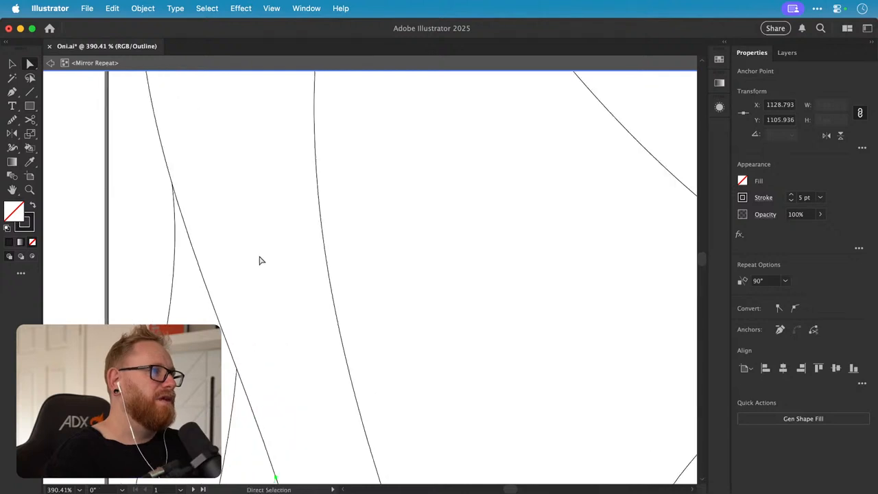
pyautogui.click(241, 218)
# - Trim the tiny overshoot of the outer ear line where it crosses the ear edge, using the Shape Builder tool
pyautogui.moveTo(167, 173); pyautogui.dragTo(381, 200)
pyautogui.moveTo(206, 221); pyautogui.dragTo(335, 217)
pyautogui.press('v')
pyautogui.moveTo(172, 253); pyautogui.dragTo(240, 280)
pyautogui.hotkey('shift', 'm')
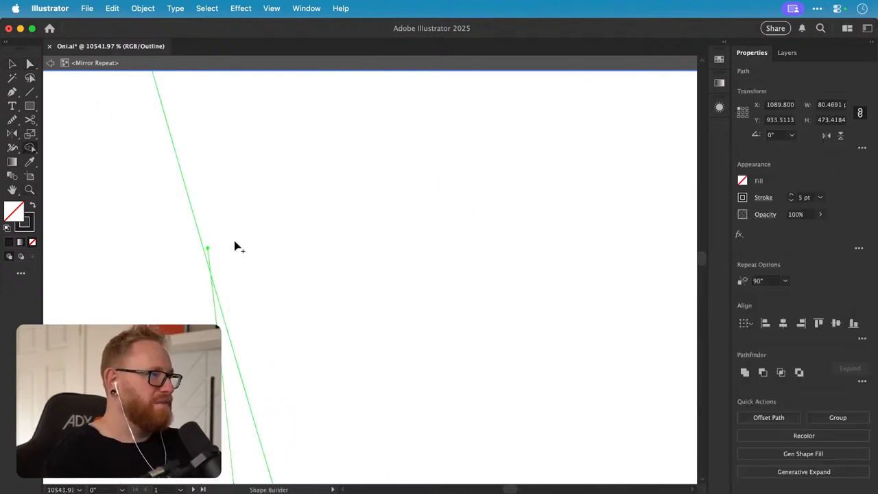
pyautogui.press('v')
pyautogui.click(241, 261)
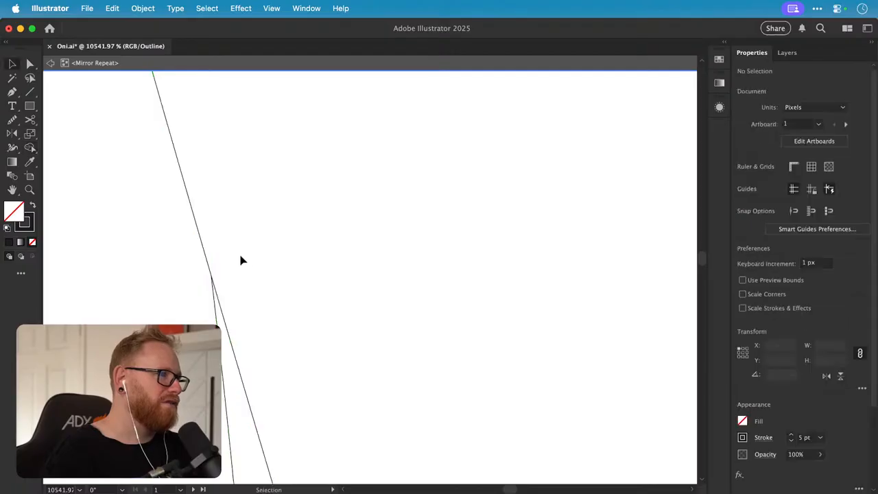
# - Snap the loose end of the ear tip's inner curve onto the side outline of the head
pyautogui.scroll(-15, 323, 261)
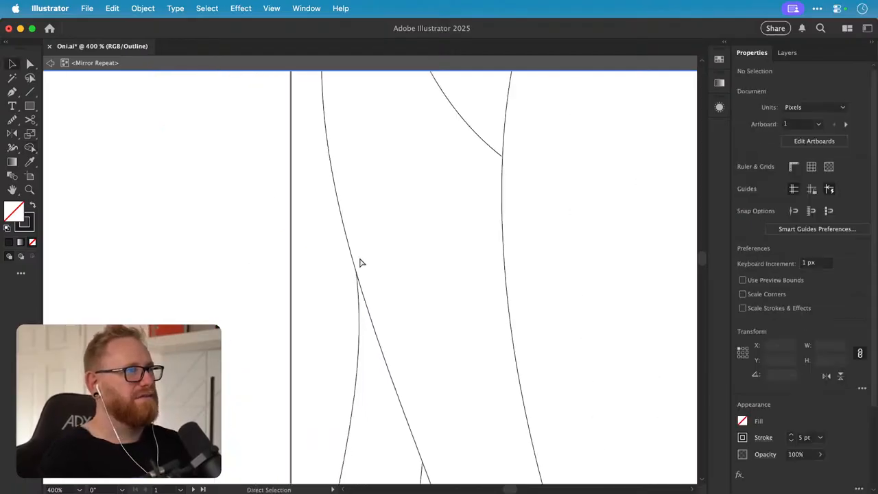
pyautogui.scroll(8, 394, 227)
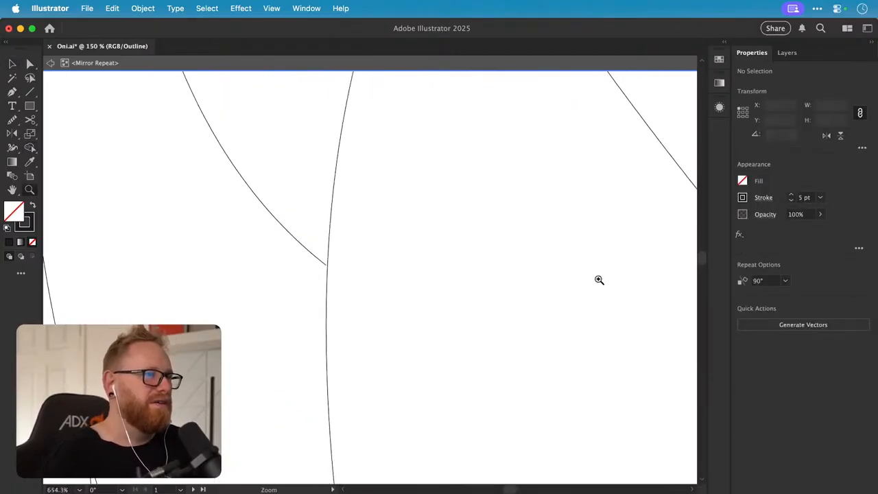
pyautogui.scroll(8, 367, 259)
pyautogui.press('a')
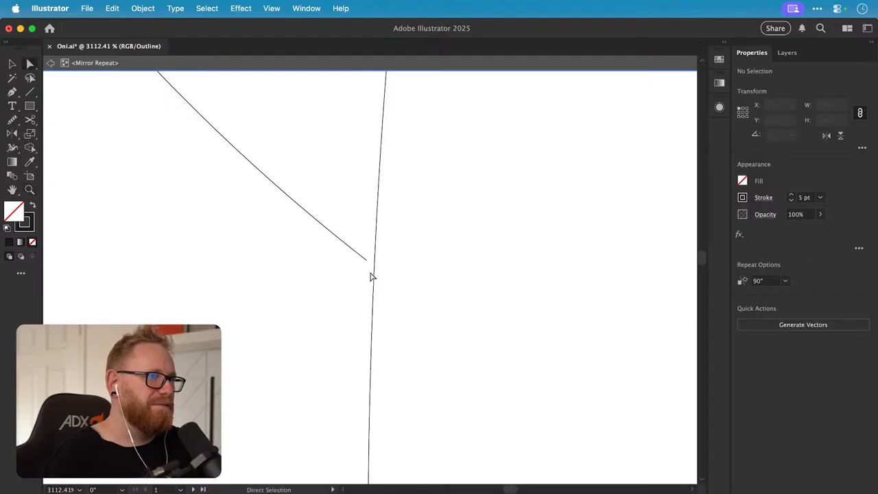
pyautogui.moveTo(371, 267); pyautogui.dragTo(411, 259)
pyautogui.scroll(-5, 420, 270)
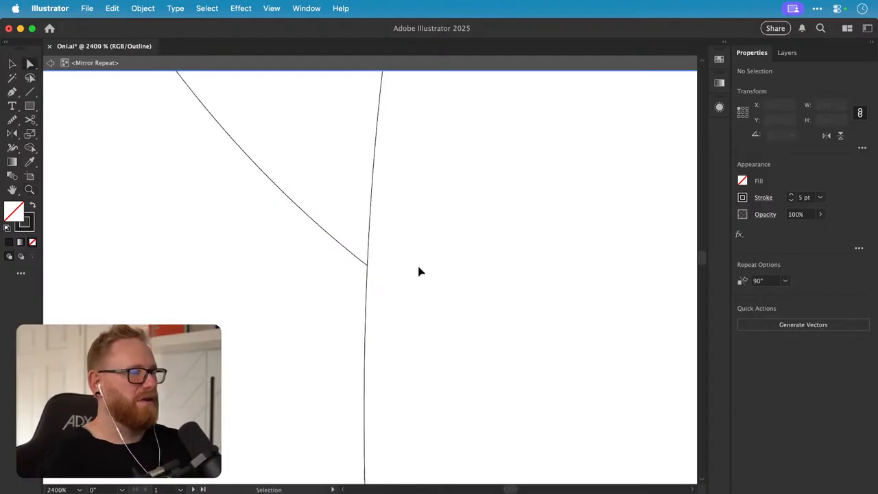
# - Snap both open ends of the lowest horn ridge onto the horn's base outline
pyautogui.scroll(-3, 439, 272)
pyautogui.moveTo(407, 146); pyautogui.dragTo(508, 198)
pyautogui.moveTo(376, 198); pyautogui.dragTo(474, 217)
pyautogui.scroll(-6, 475, 218)
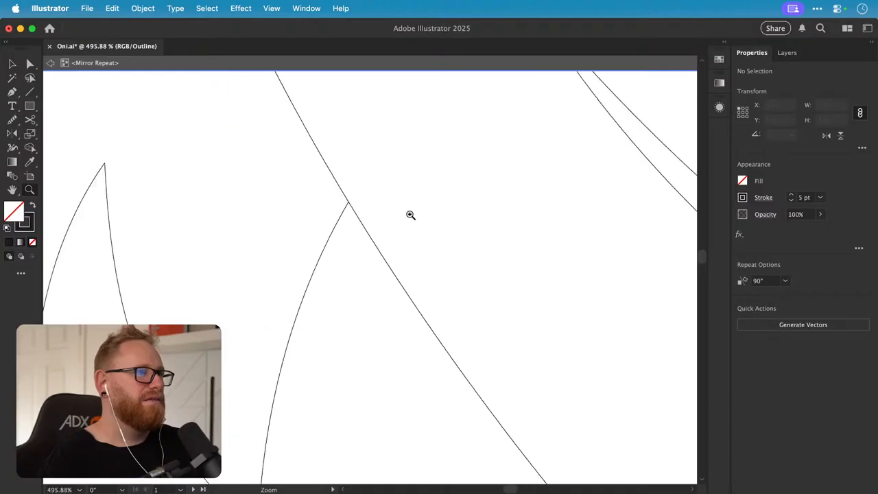
pyautogui.scroll(6, 480, 343)
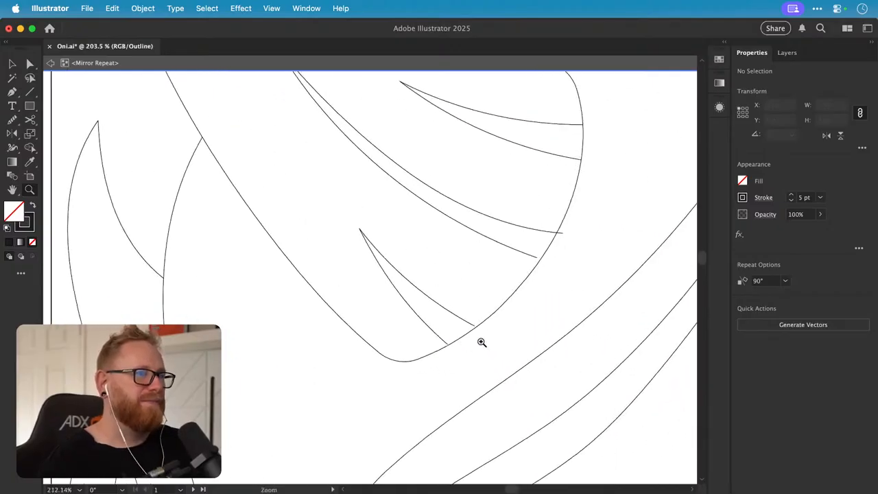
pyautogui.moveTo(466, 347); pyautogui.dragTo(472, 347)
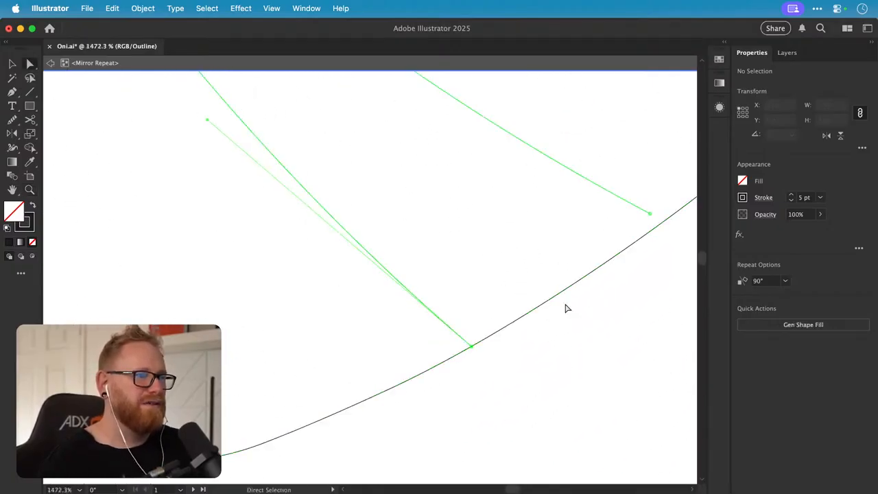
pyautogui.moveTo(650, 214); pyautogui.dragTo(663, 222)
# - Extend the lower line of the middle horn ridge to meet the horn's base outline
pyautogui.press('z')
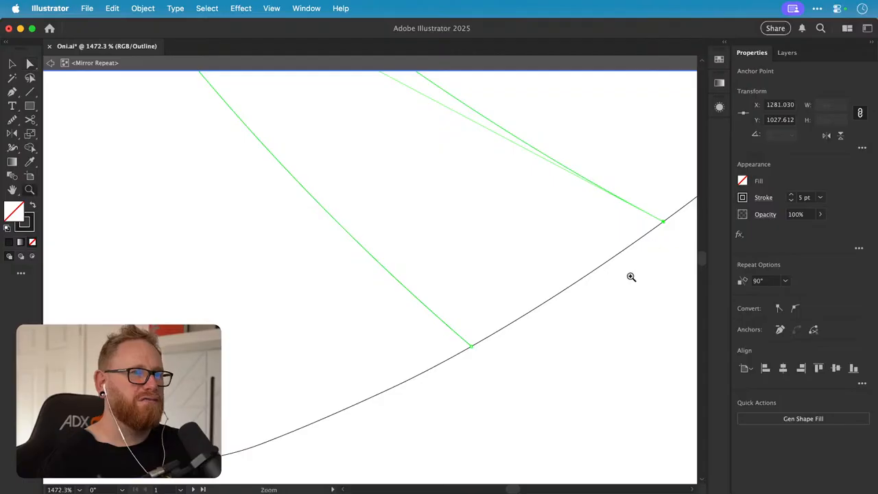
pyautogui.moveTo(632, 277); pyautogui.dragTo(441, 271)
pyautogui.moveTo(422, 238); pyautogui.dragTo(494, 251)
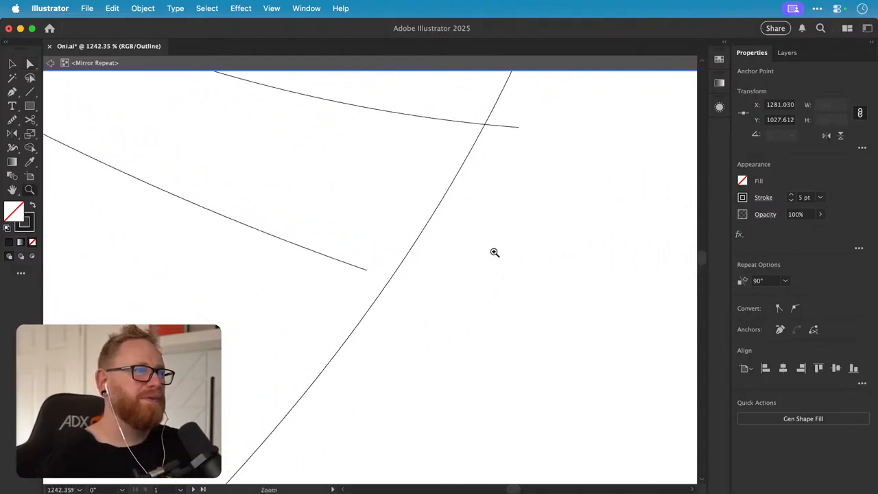
pyautogui.press('a')
pyautogui.moveTo(366, 268); pyautogui.dragTo(388, 280)
# - Trim the upper line of the middle horn ridge where it overshoots the horn's base outline, using the Shape Builder tool
pyautogui.press('v')
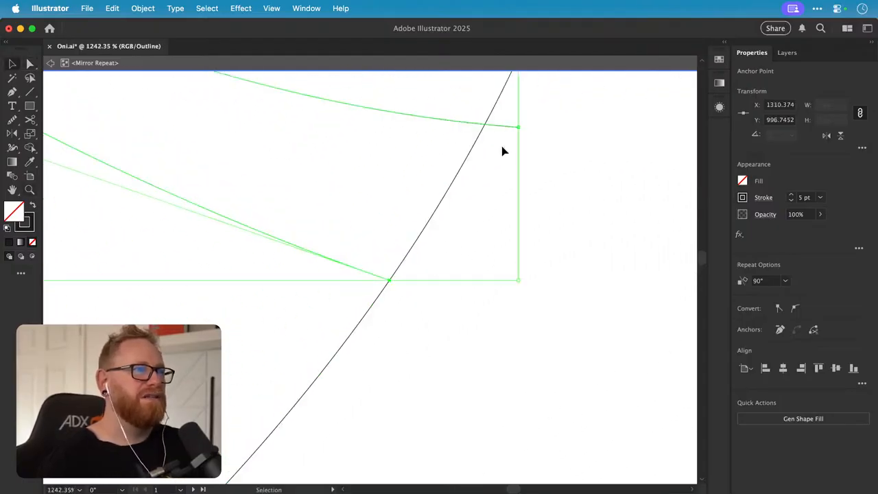
pyautogui.keyDown('shift'); pyautogui.click(485, 114); pyautogui.keyUp('shift')
pyautogui.hotkey('shift', 'm')
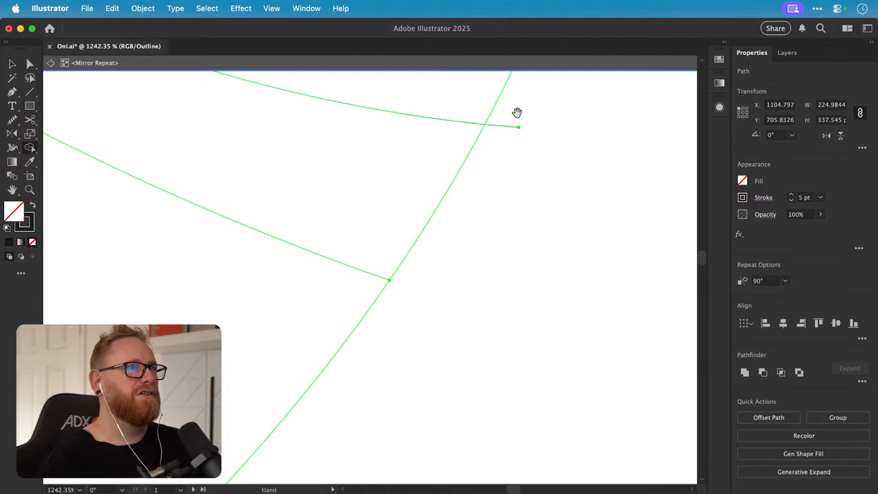
pyautogui.moveTo(508, 130); pyautogui.dragTo(393, 325)
# - Snap the loose end of the uppermost horn ridge's lower line onto the horn's base outline
pyautogui.moveTo(442, 169); pyautogui.dragTo(346, 363)
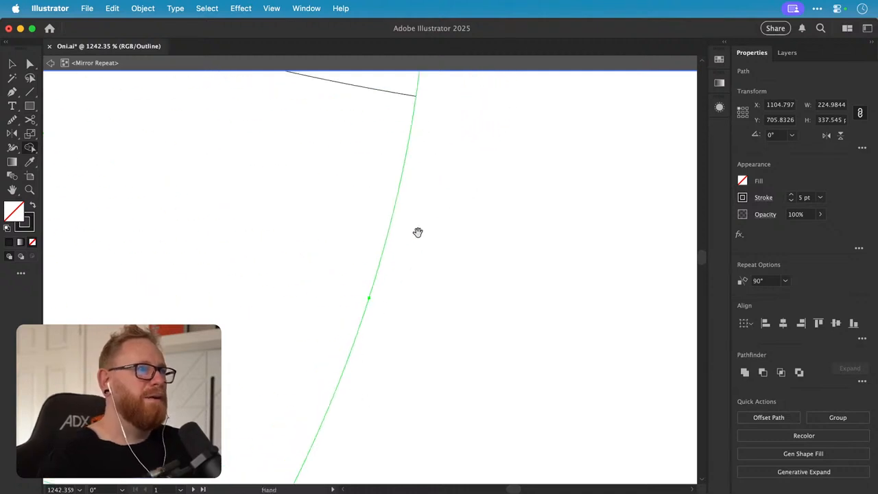
pyautogui.moveTo(420, 213); pyautogui.dragTo(386, 363)
pyautogui.press('v')
pyautogui.click(404, 207)
pyautogui.moveTo(380, 244); pyautogui.dragTo(580, 251)
pyautogui.press('a')
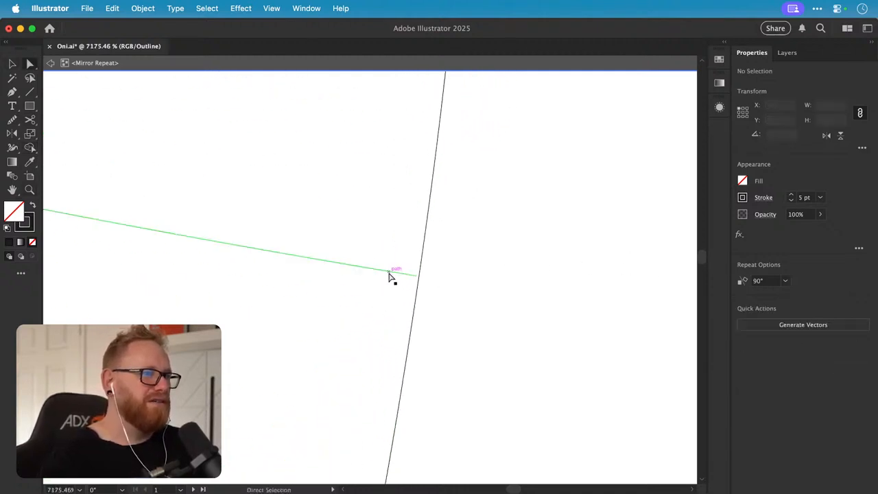
pyautogui.moveTo(415, 279)
pyautogui.mouseDown()
pyautogui.moveTo(421, 288)
pyautogui.moveTo(419, 277)
pyautogui.mouseUp()
pyautogui.moveTo(419, 276); pyautogui.dragTo(388, 313)
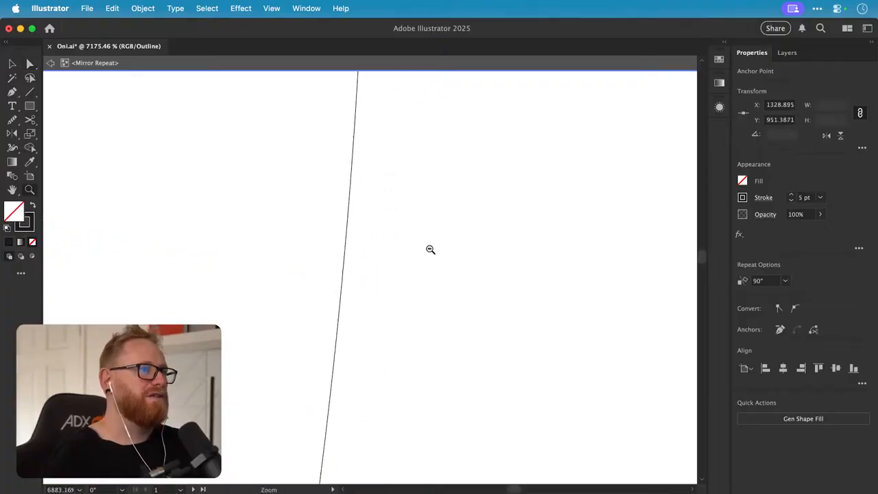
# - Snap the loose end of the uppermost horn ridge's upper line onto the horn's base outline
pyautogui.moveTo(430, 249); pyautogui.dragTo(453, 199)
pyautogui.keyDown('alt'); pyautogui.keyDown('super'); pyautogui.click(356, 253); pyautogui.keyUp('super'); pyautogui.keyUp('alt')
pyautogui.keyDown('alt'); pyautogui.keyDown('super'); pyautogui.click(356, 253); pyautogui.keyUp('super'); pyautogui.keyUp('alt')
pyautogui.moveTo(397, 152); pyautogui.dragTo(391, 313)
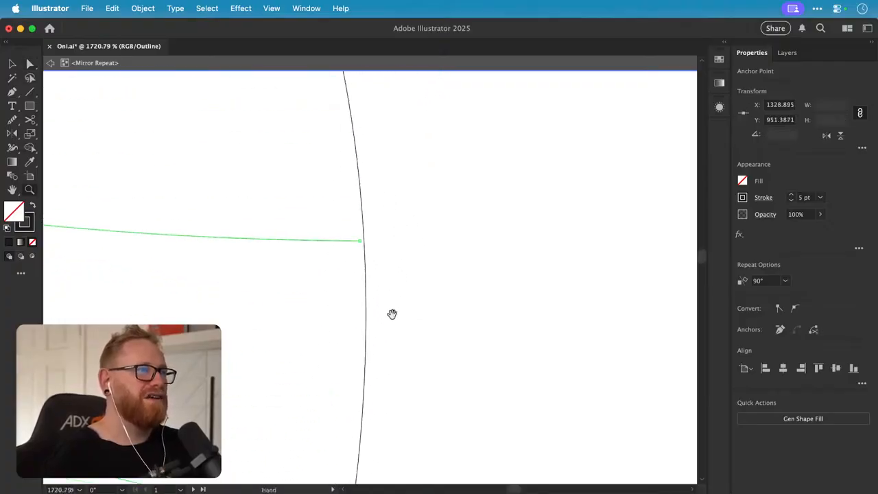
pyautogui.keyDown('super'); pyautogui.click(357, 240); pyautogui.keyUp('super')
pyautogui.moveTo(373, 263); pyautogui.dragTo(379, 265)
pyautogui.press('super+minus')
pyautogui.press('super+1')
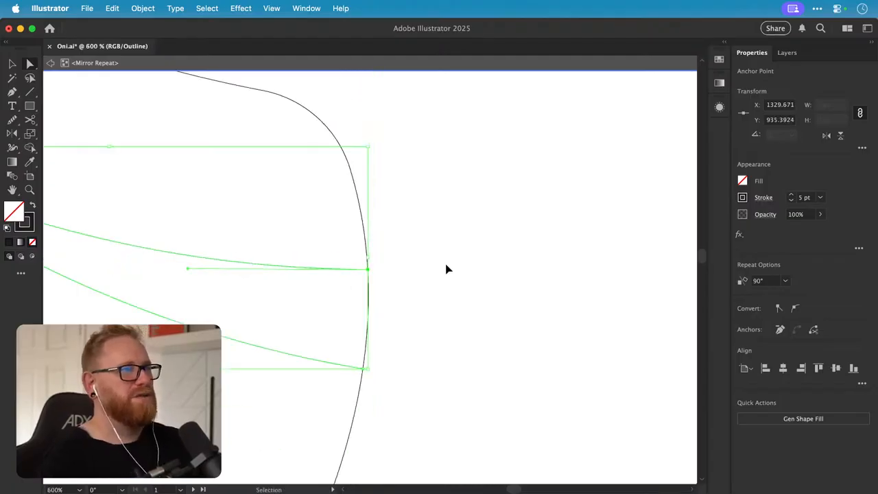
pyautogui.click(448, 210)
# - Check where the forehead arch crosses the mirror axis for gaps
pyautogui.hscroll(5, 412, 223)
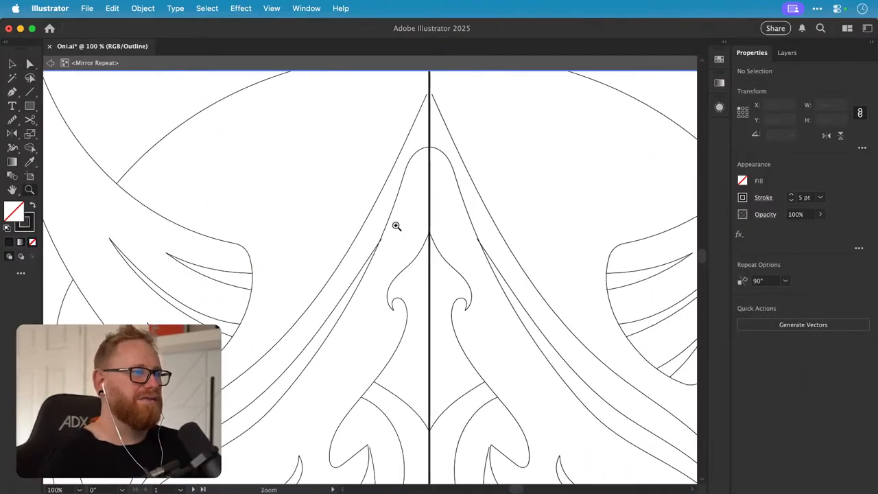
pyautogui.moveTo(396, 226); pyautogui.dragTo(453, 261)
pyautogui.scroll(-5, 378, 247)
pyautogui.click(481, 249)
pyautogui.press('super+minus')
pyautogui.press('super+minus')
pyautogui.press('super+minus')
pyautogui.press('super+minus')
pyautogui.press('super+minus')
pyautogui.press('super+minus')
pyautogui.press('super+minus')
pyautogui.press('super+minus')
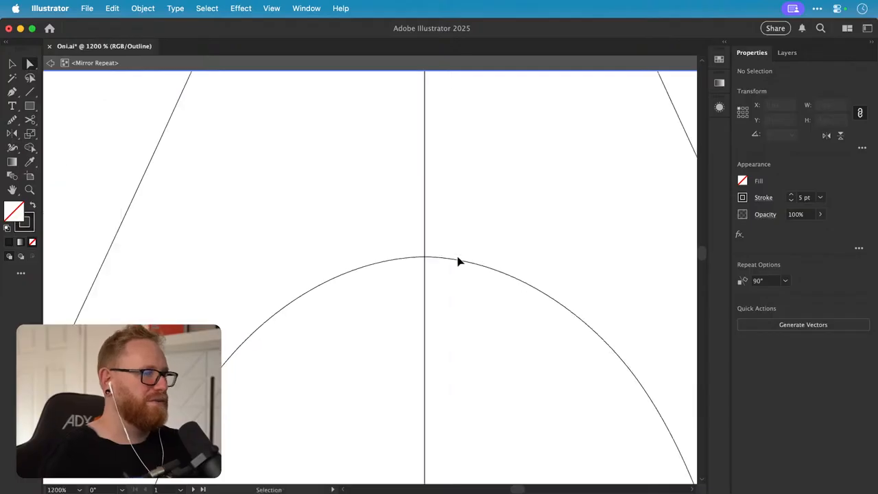
pyautogui.scroll(5, 333, 376)
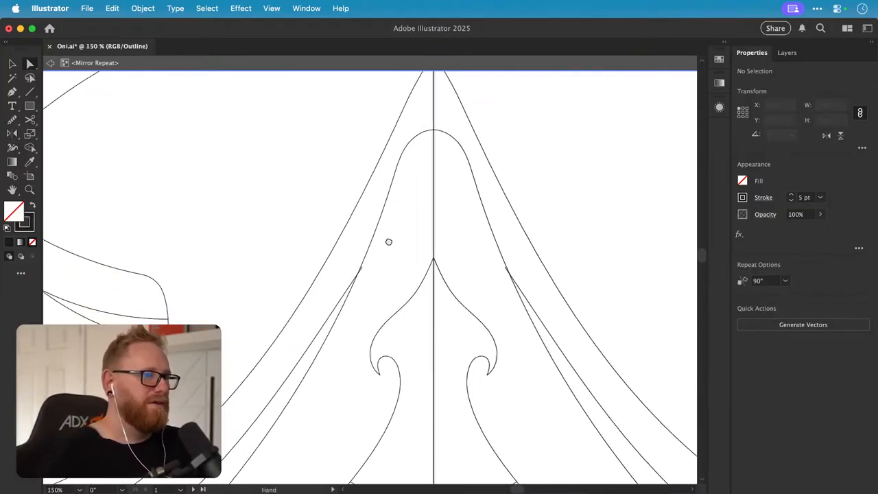
# - Move the overshooting upper tip of the brow fold back onto the neighbouring forehead curve
pyautogui.scroll(8, 357, 270)
pyautogui.press('a')
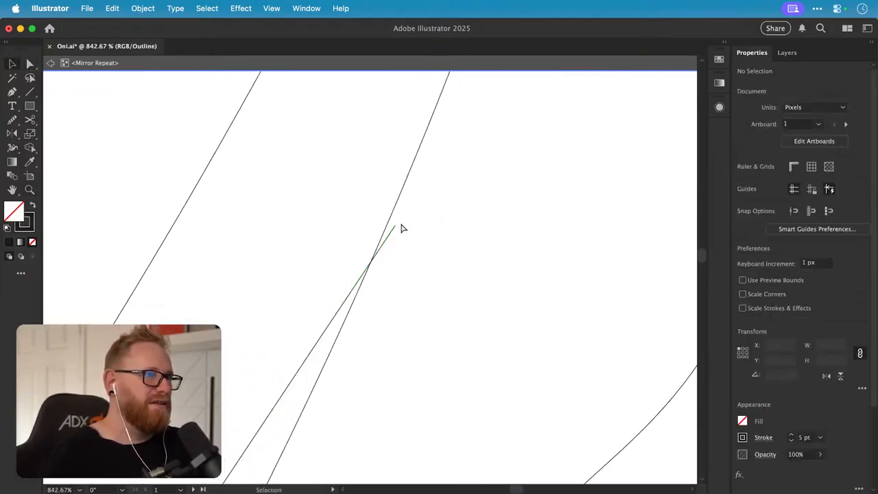
pyautogui.click(391, 233)
pyautogui.moveTo(450, 273); pyautogui.dragTo(270, 251)
pyautogui.hscroll(5, 270, 251)
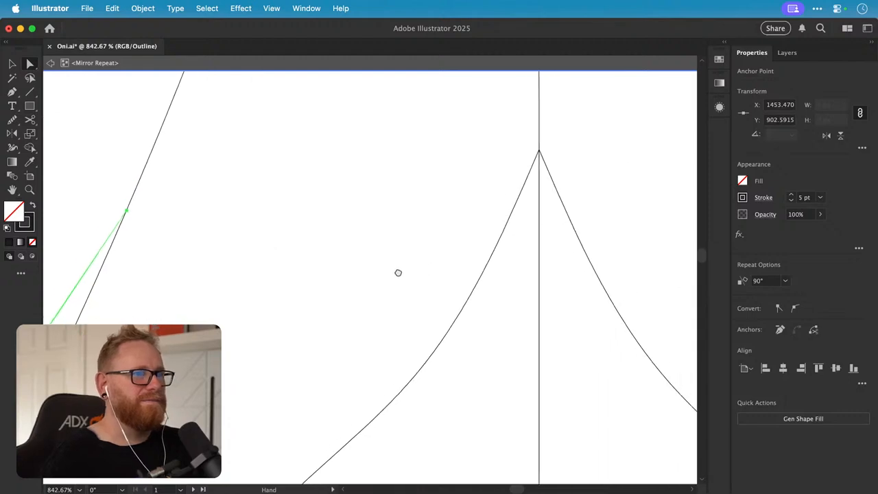
pyautogui.scroll(-6, 447, 270)
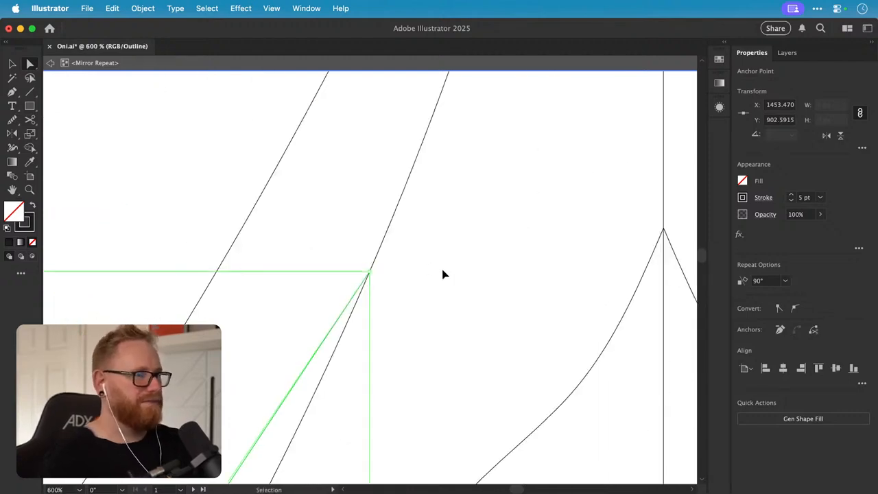
# - Save the document and re-enter the mirror repeat to edit its paths
pyautogui.press('super+s')
pyautogui.press('super+0')
pyautogui.press('super+=')
pyautogui.press('super+=')
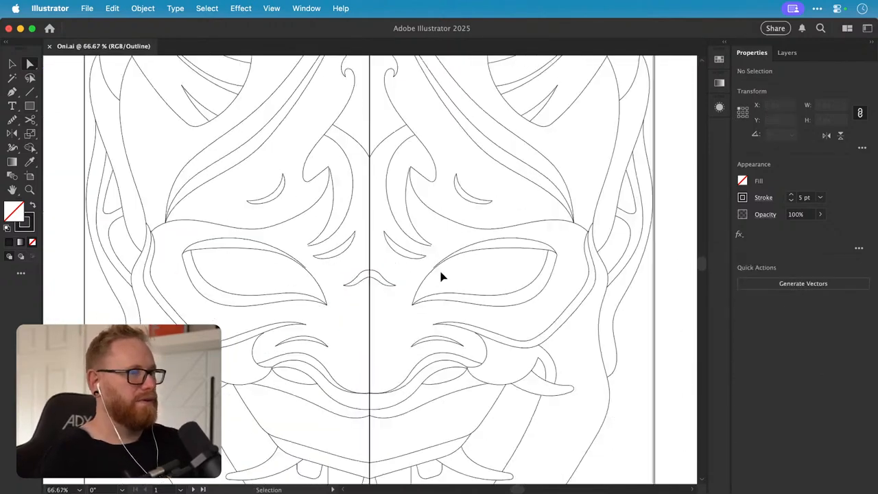
pyautogui.press('v')
pyautogui.doubleClick(295, 259)
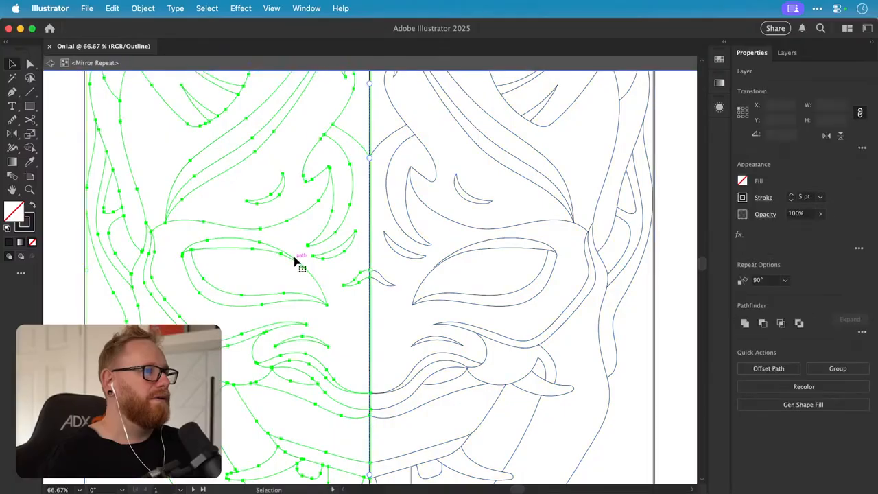
pyautogui.click(333, 281)
pyautogui.press('z')
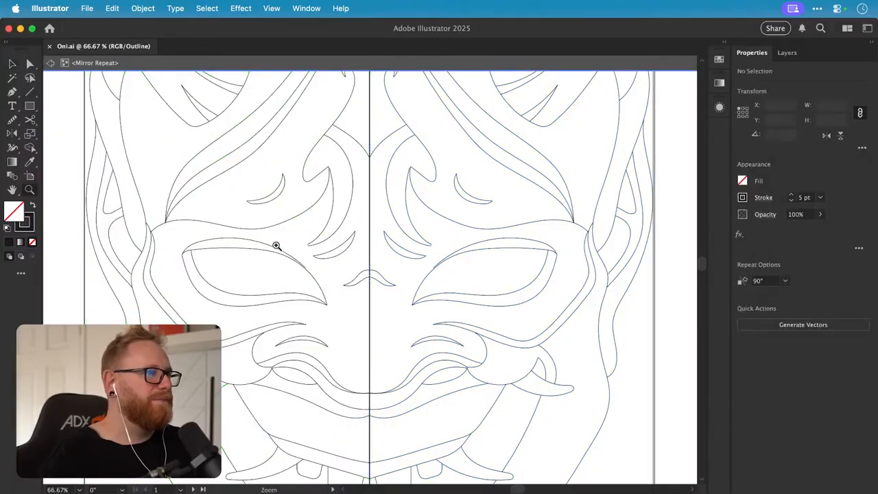
# - Snap the open end of the forehead flame's curve onto the flame's lower tip
pyautogui.moveTo(295, 238); pyautogui.dragTo(548, 267)
pyautogui.press('a')
pyautogui.moveTo(357, 266)
pyautogui.mouseDown()
pyautogui.moveTo(403, 268)
pyautogui.moveTo(350, 277)
pyautogui.mouseUp()
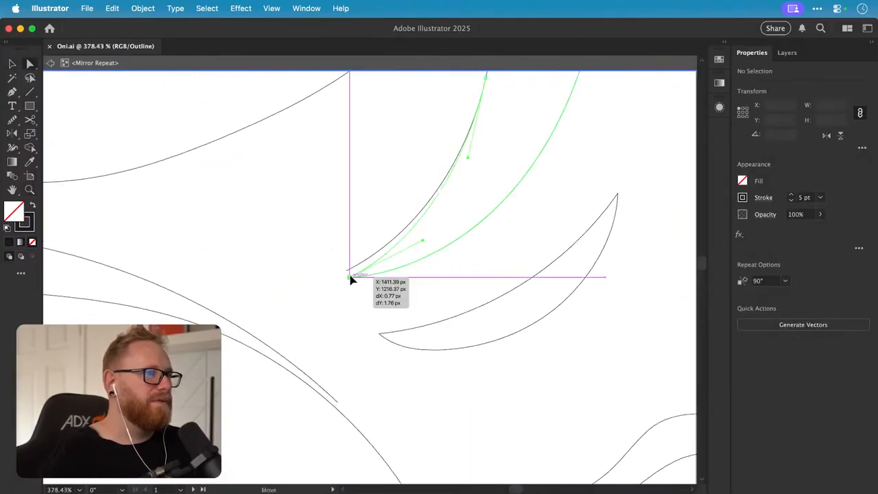
# - Extend the outer end of the upper eyelid curve down onto the rounded outer corner of the eye outline
pyautogui.moveTo(409, 311); pyautogui.dragTo(676, 288)
pyautogui.moveTo(296, 282); pyautogui.dragTo(563, 282)
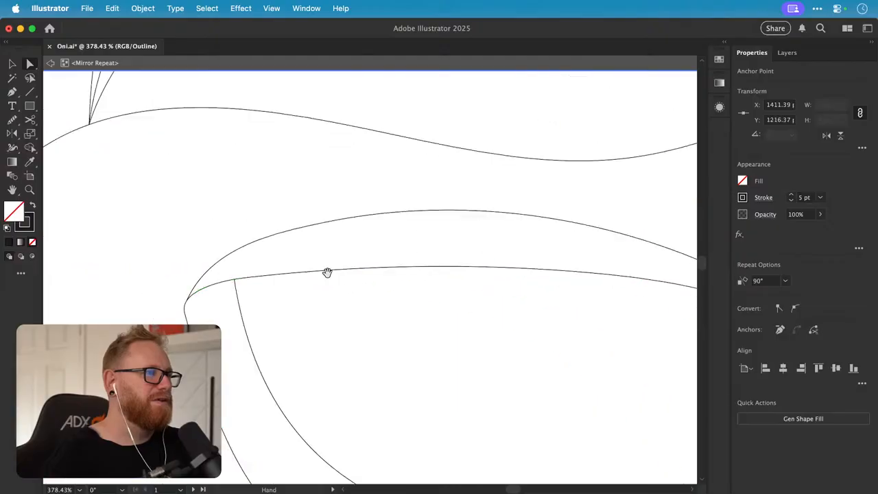
pyautogui.moveTo(282, 292); pyautogui.dragTo(483, 277)
pyautogui.press('z')
pyautogui.moveTo(384, 277); pyautogui.dragTo(590, 302)
pyautogui.press('super+y')
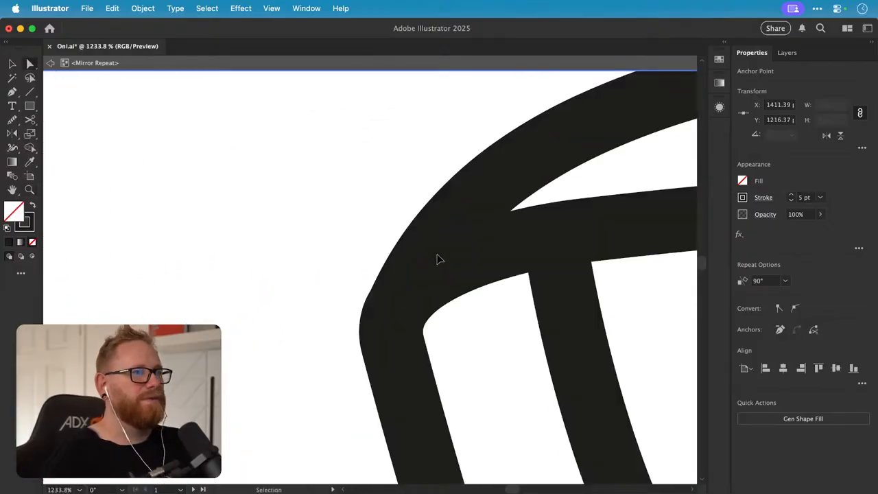
pyautogui.press('super+y')
pyautogui.click(398, 304)
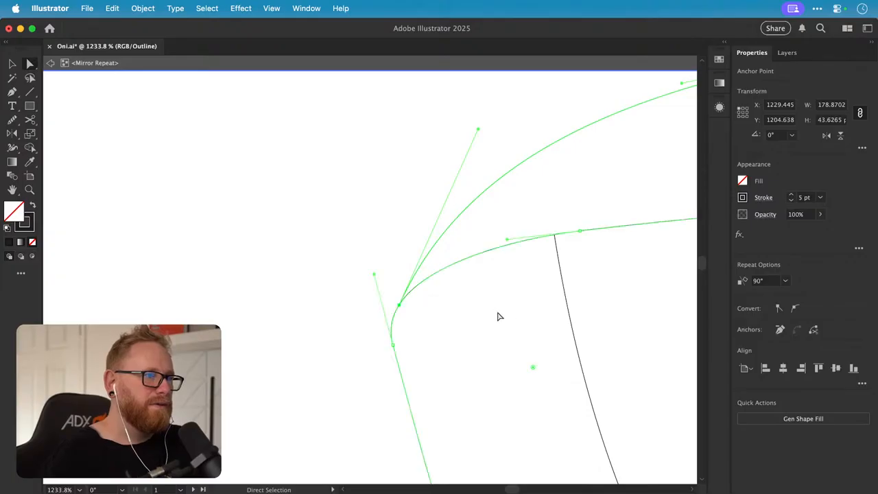
pyautogui.moveTo(396, 301); pyautogui.dragTo(392, 337)
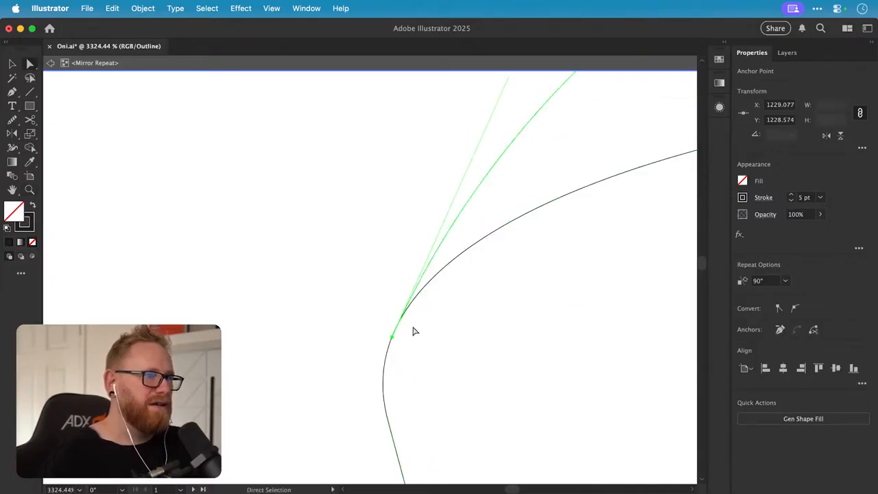
pyautogui.press('super+y')
pyautogui.press('super+y')
pyautogui.keyDown('alt'); pyautogui.scroll(-12, 422, 319); pyautogui.keyUp('alt')
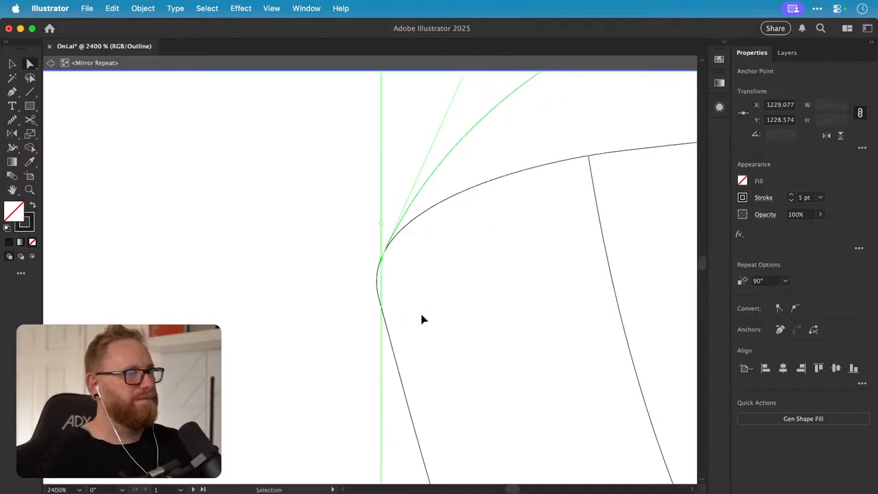
# - Snap the inner end of the upper eyelid curve onto the eye's outline
pyautogui.click(480, 304)
pyautogui.hscroll(15, 513, 279)
pyautogui.scroll(-4, 513, 279)
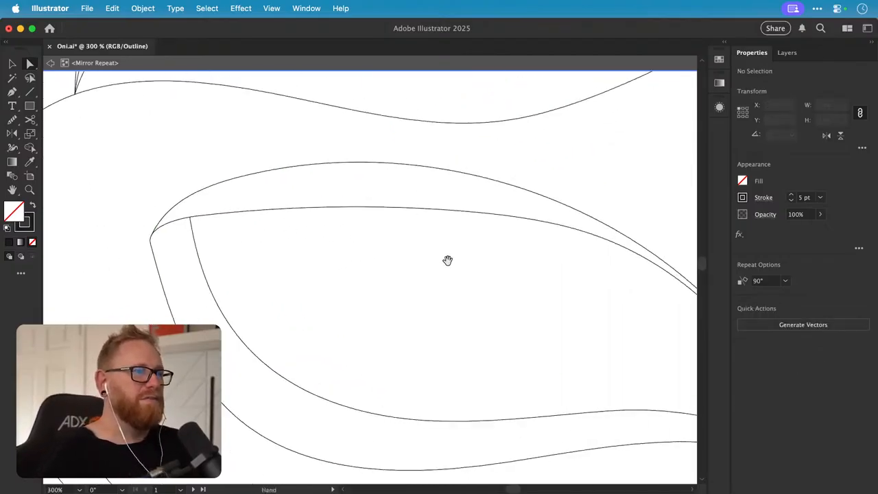
pyautogui.moveTo(340, 220); pyautogui.dragTo(341, 227)
pyautogui.press('v')
pyautogui.click(313, 160)
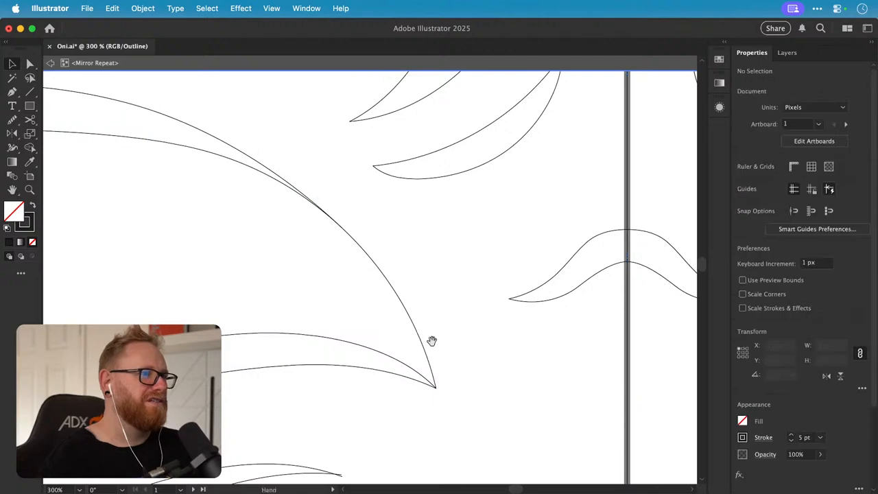
# - Check the inner eye corner and the nose-bridge crease for gaps or overshoots
pyautogui.scroll(-3, 409, 285)
pyautogui.hscroll(2, 409, 285)
pyautogui.moveTo(508, 246); pyautogui.dragTo(362, 306)
pyautogui.moveTo(419, 234); pyautogui.dragTo(596, 322)
pyautogui.moveTo(446, 358); pyautogui.dragTo(218, 311)
pyautogui.moveTo(353, 381); pyautogui.dragTo(354, 274)
pyautogui.hscroll(-10, 368, 311)
pyautogui.scroll(-3, 368, 310)
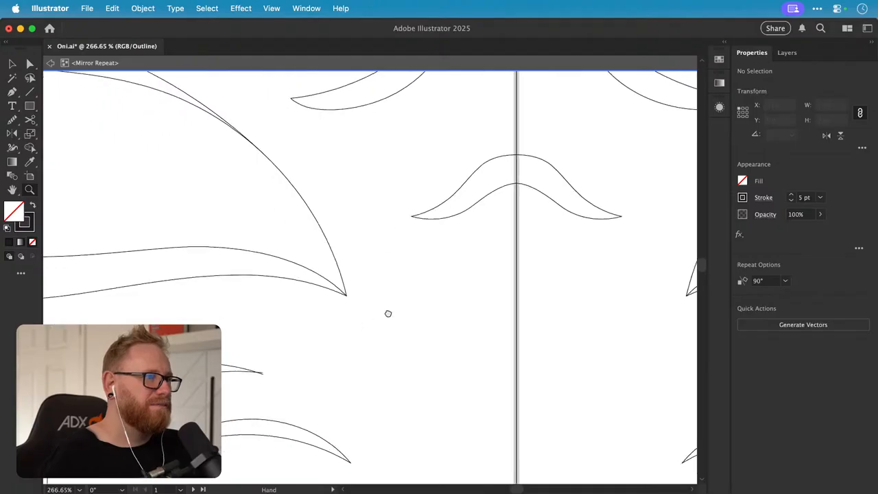
# - Average and join the two open ends at the inner tip of the cheek fold below the eye
pyautogui.moveTo(498, 330); pyautogui.dragTo(476, 341)
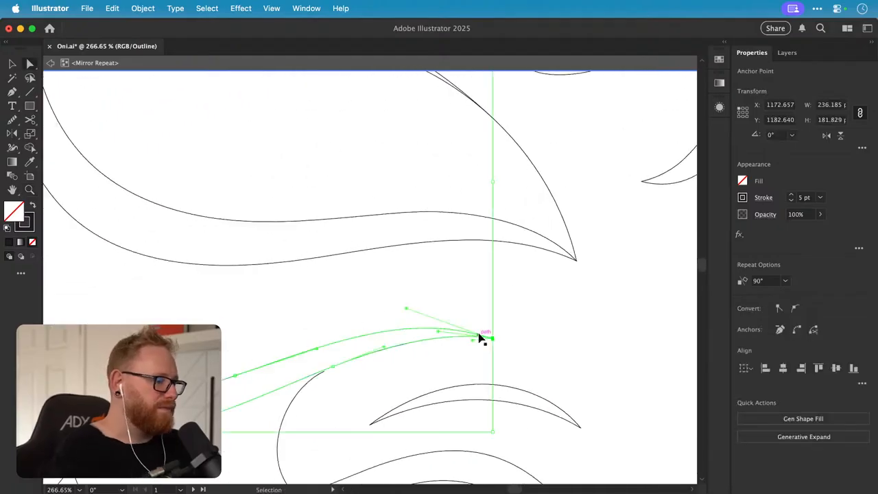
pyautogui.press('super+alt+j')
pyautogui.press('Return')
pyautogui.press('super+j')
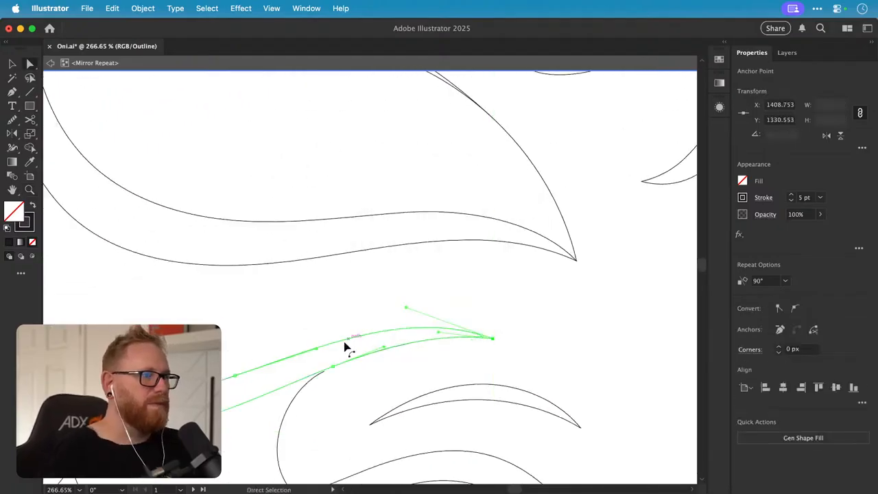
# - Snap the upper end of the nostril curve onto the lower line of the cheek fold
pyautogui.scroll(8, 345, 348)
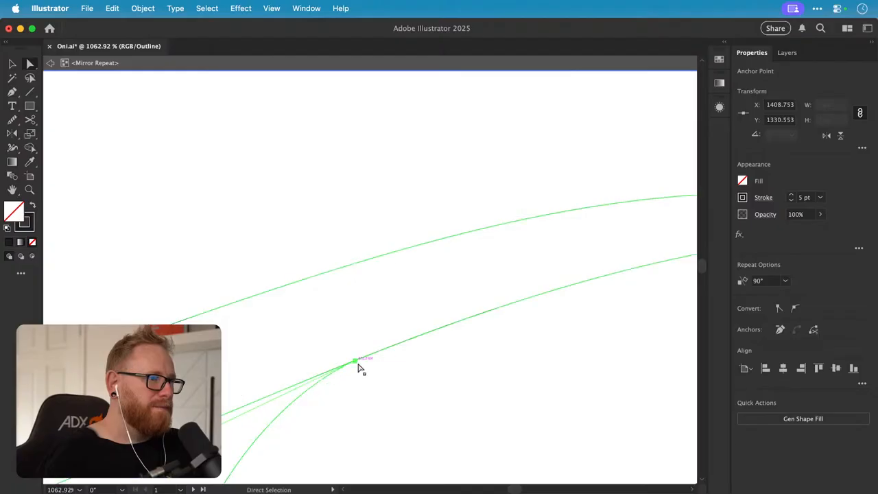
pyautogui.click(392, 378)
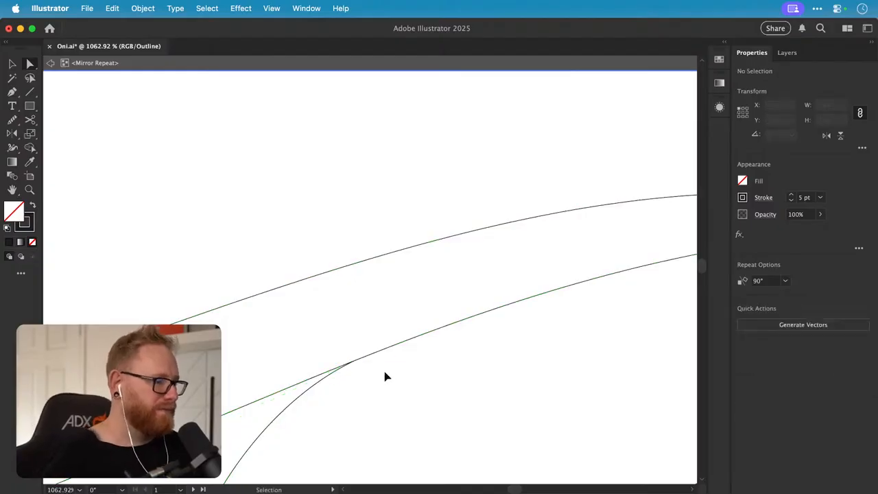
pyautogui.scroll(-5, 384, 376)
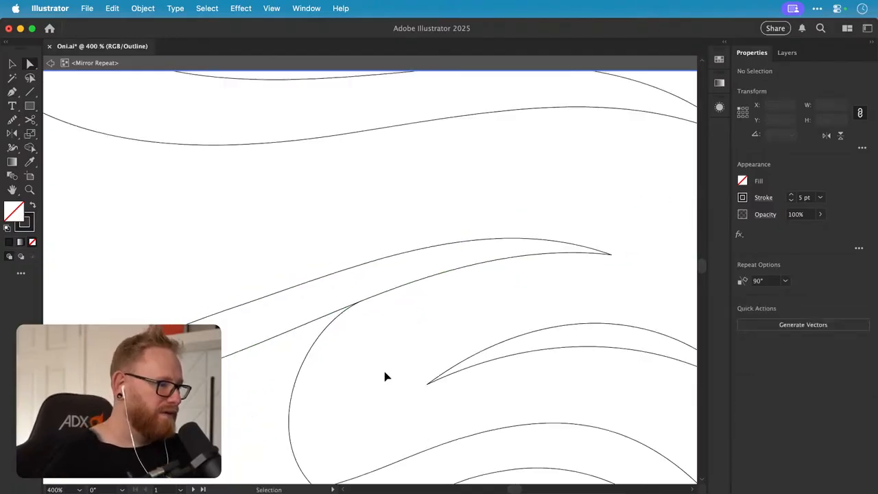
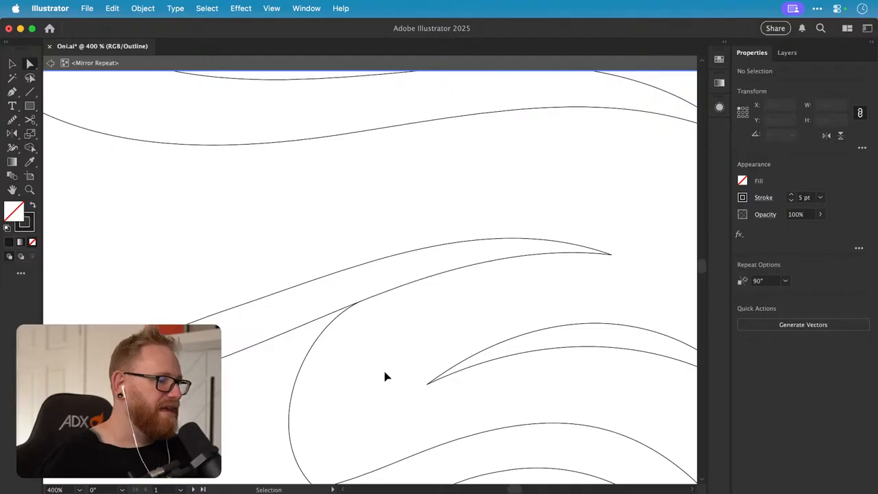
pyautogui.scroll(-4, 385, 376)
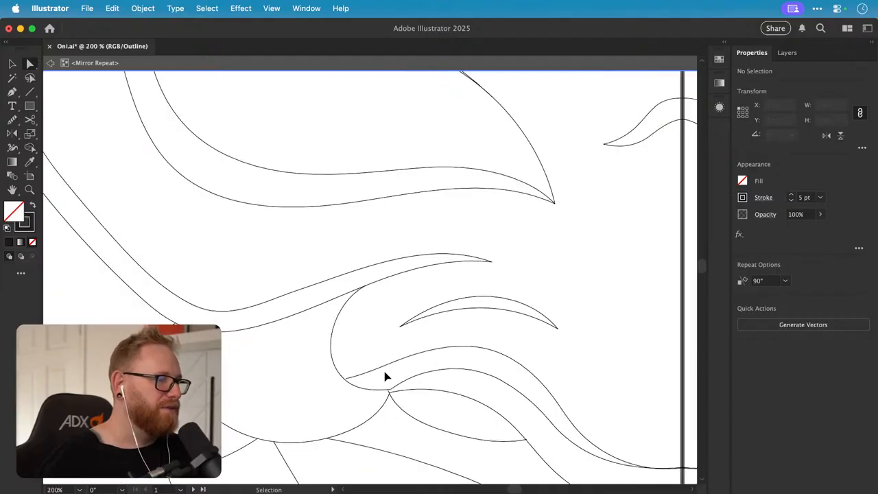
pyautogui.click(14, 135)
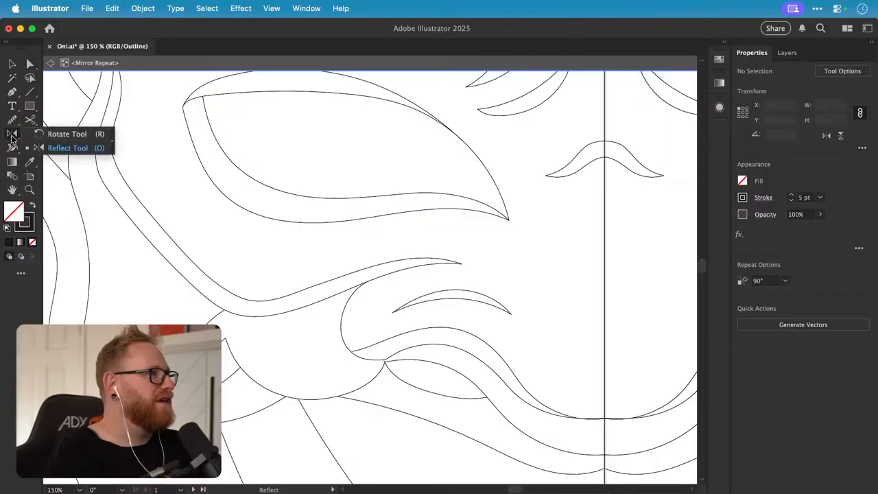
pyautogui.click(12, 65)
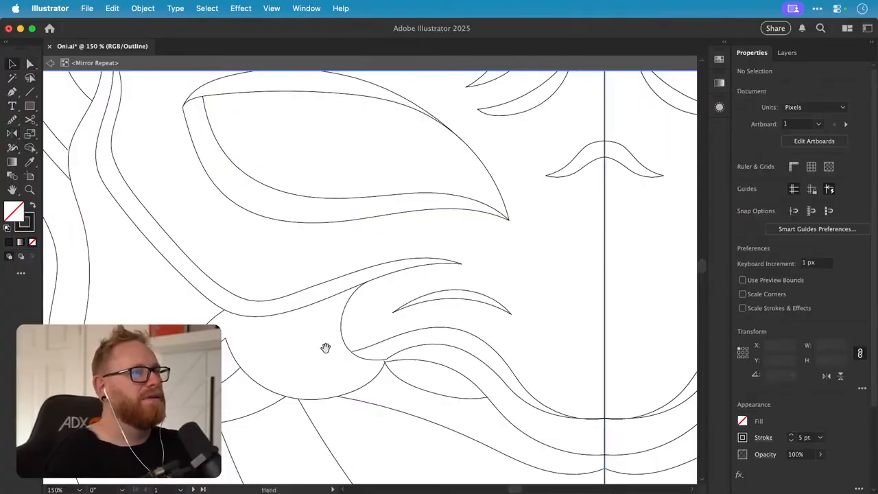
# - Snap the lower ends of the curves behind the tusk onto the tusk's upper edge
pyautogui.moveTo(325, 347); pyautogui.dragTo(399, 305)
pyautogui.press('z')
pyautogui.moveTo(302, 346); pyautogui.dragTo(397, 330)
pyautogui.moveTo(334, 337); pyautogui.dragTo(332, 333)
pyautogui.moveTo(478, 327); pyautogui.dragTo(419, 337)
pyautogui.click(427, 346)
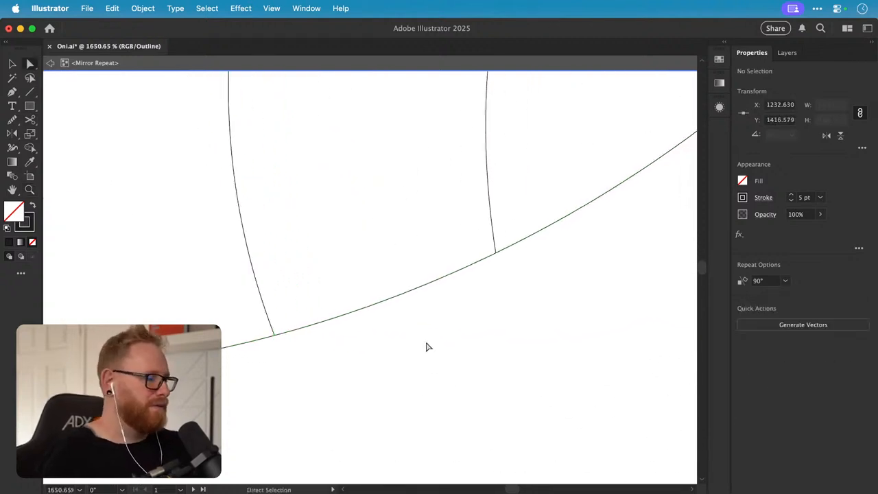
pyautogui.press('super+minus')
pyautogui.press('super+minus')
pyautogui.press('super+minus')
pyautogui.press('super+minus')
pyautogui.press('super+minus')
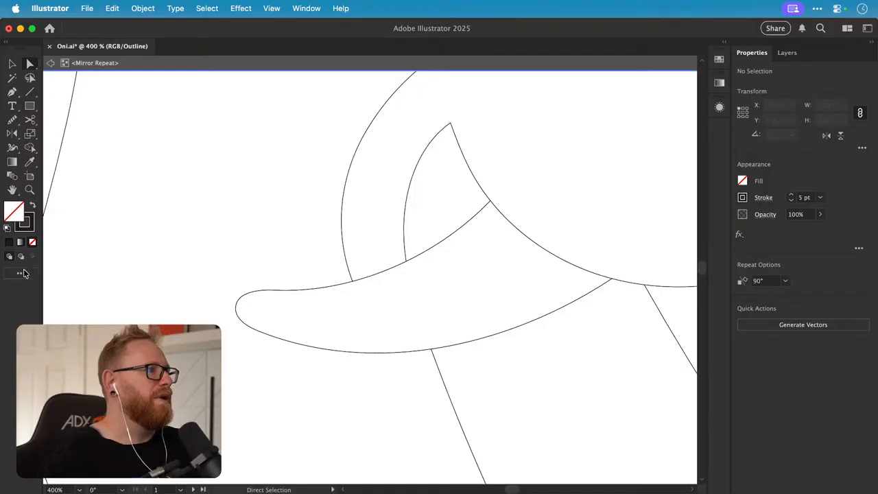
pyautogui.click(22, 273)
pyautogui.click(185, 46)
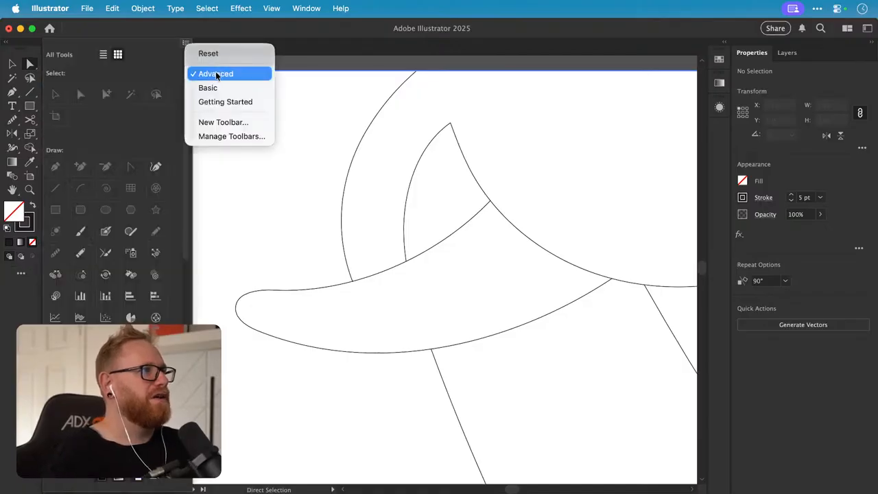
pyautogui.click(34, 245)
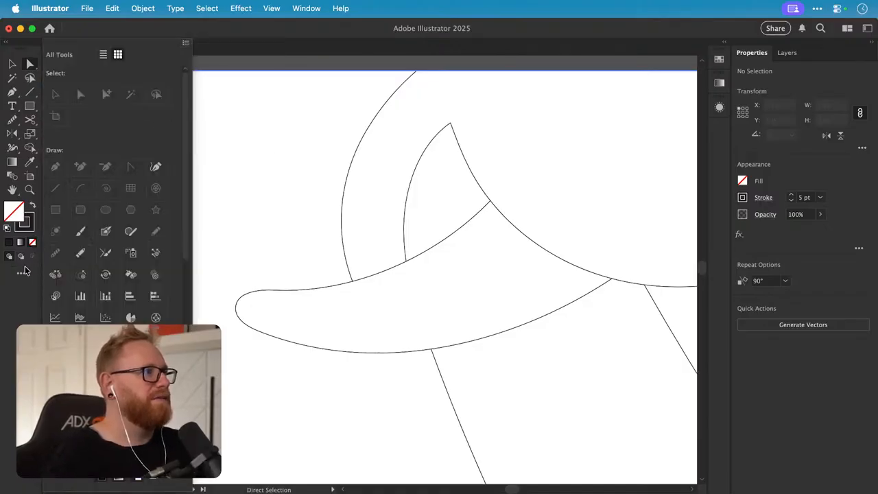
pyautogui.click(21, 273)
# - Snap the outer end of the upper nose contour line onto the nostril curve
pyautogui.moveTo(380, 340); pyautogui.dragTo(312, 313)
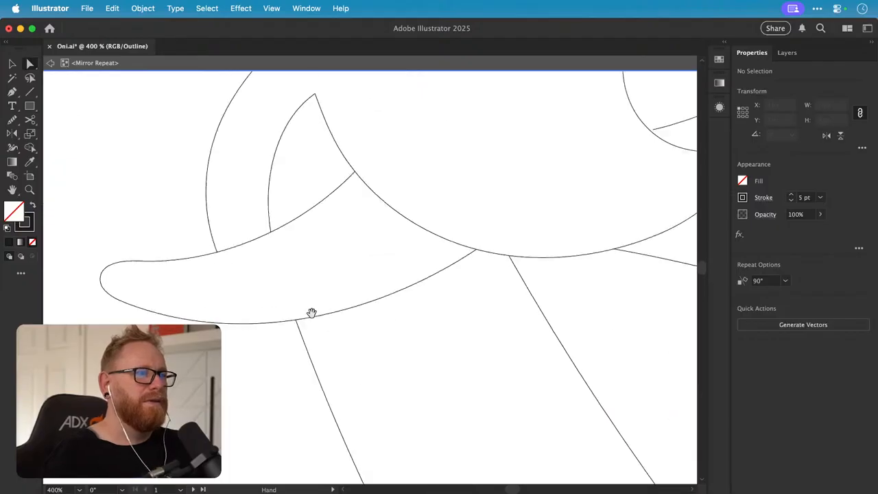
pyautogui.hscroll(5, 396, 315)
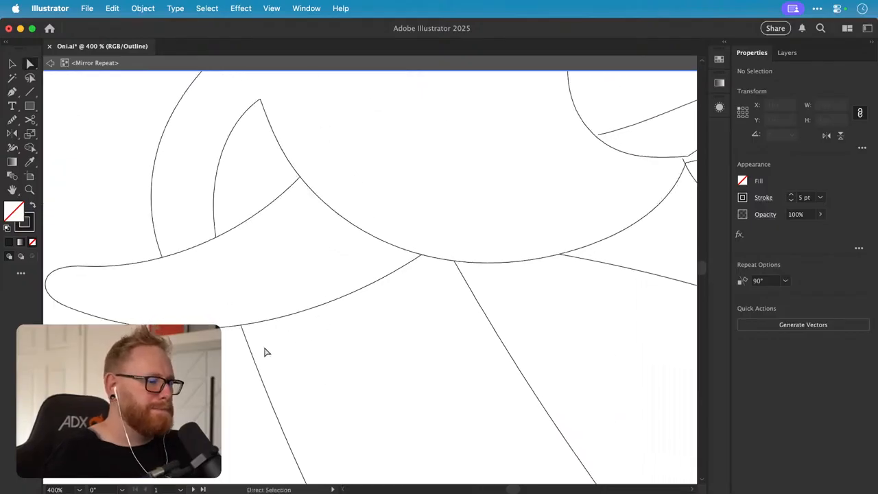
pyautogui.scroll(3, 463, 294)
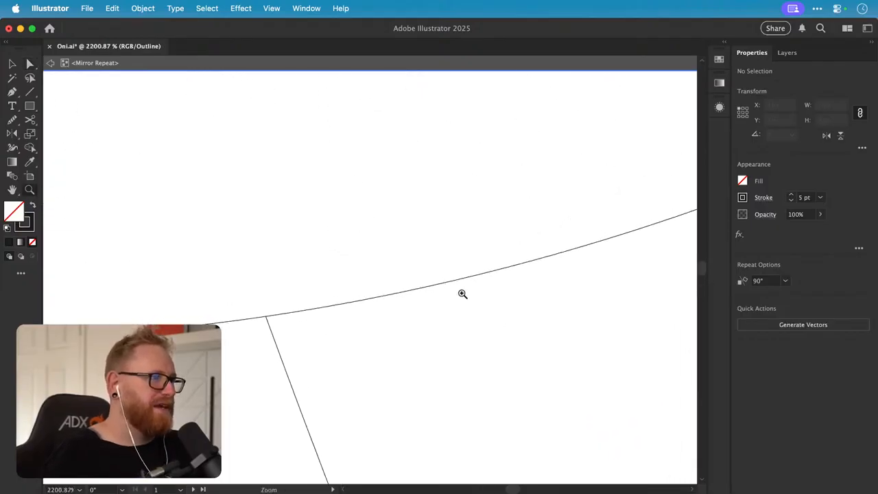
pyautogui.scroll(-5, 463, 314)
pyautogui.moveTo(463, 313); pyautogui.dragTo(479, 282)
pyautogui.scroll(10, 372, 294)
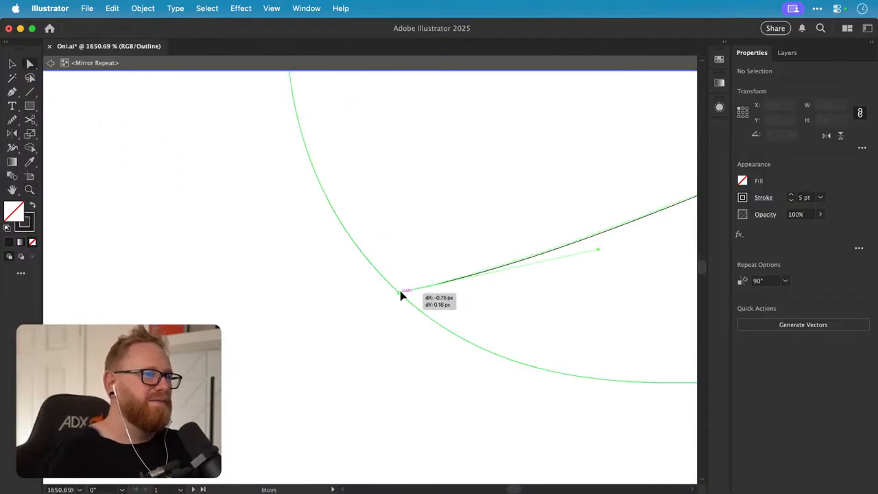
pyautogui.click(412, 292)
pyautogui.scroll(-6, 473, 302)
pyautogui.hscroll(3, 466, 267)
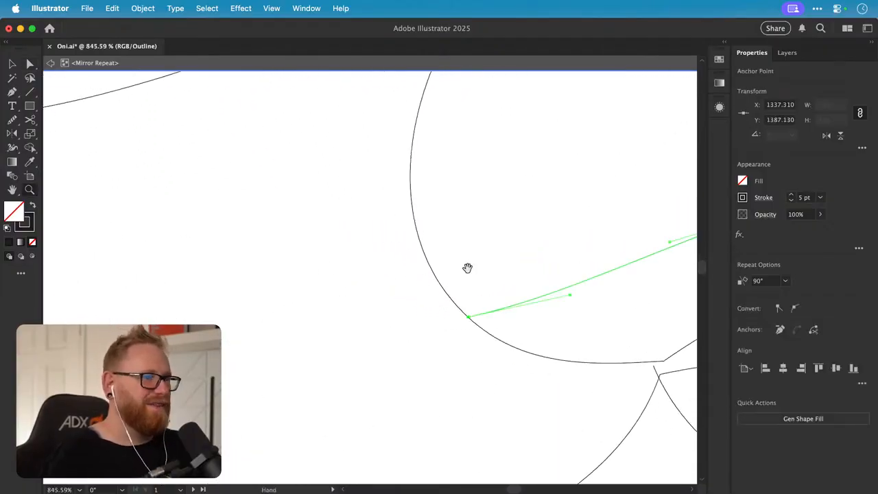
# - Average and join the nostril curve's lower end with the outer end of the middle nose contour line
pyautogui.scroll(-2, 368, 257)
pyautogui.moveTo(341, 340); pyautogui.dragTo(253, 394)
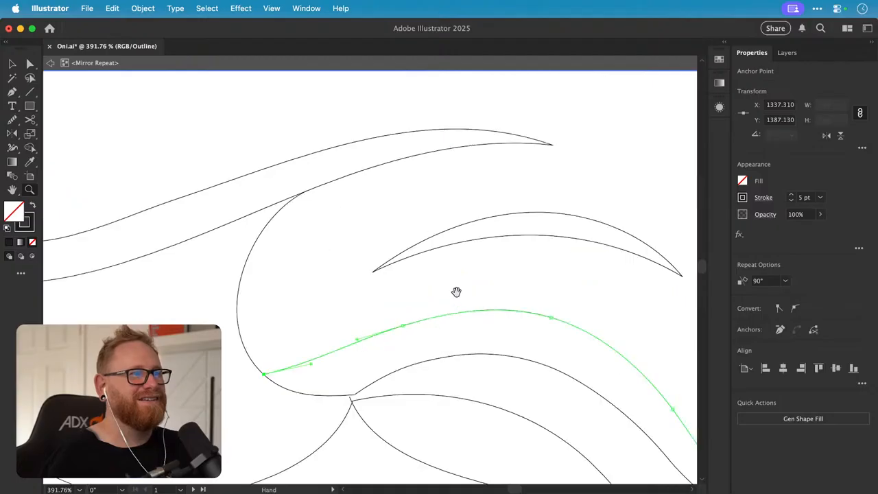
pyautogui.moveTo(449, 280); pyautogui.dragTo(338, 292)
pyautogui.scroll(-3, 454, 359)
pyautogui.hscroll(2, 456, 330)
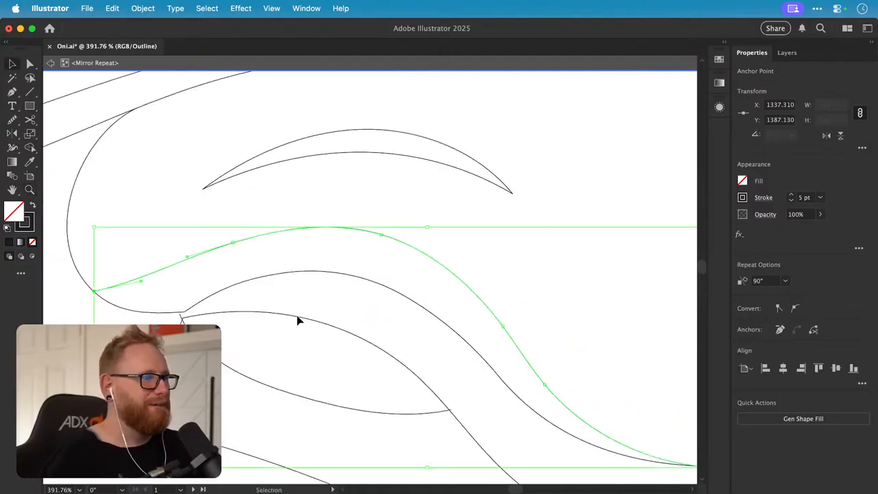
pyautogui.press('super+space')
pyautogui.moveTo(186, 318); pyautogui.dragTo(496, 300)
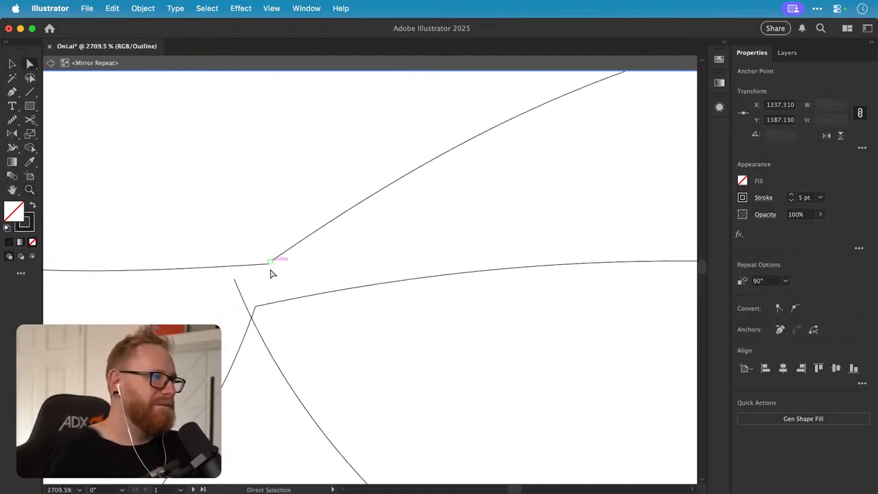
pyautogui.moveTo(271, 274); pyautogui.dragTo(284, 243)
pyautogui.press('alt+super+j')
pyautogui.press('Return')
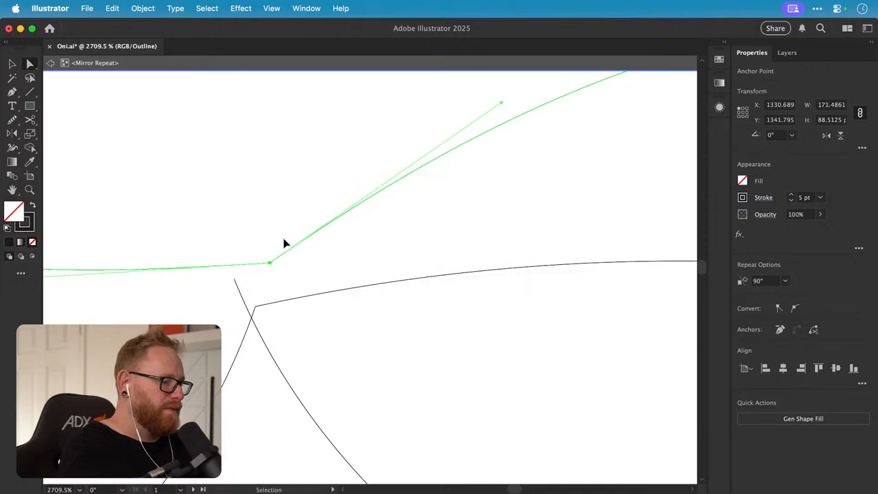
# - Snap the overshooting upper end of the nostril opening's lower edge onto the corner point of its upper edge
pyautogui.press('a')
pyautogui.moveTo(234, 278); pyautogui.dragTo(256, 307)
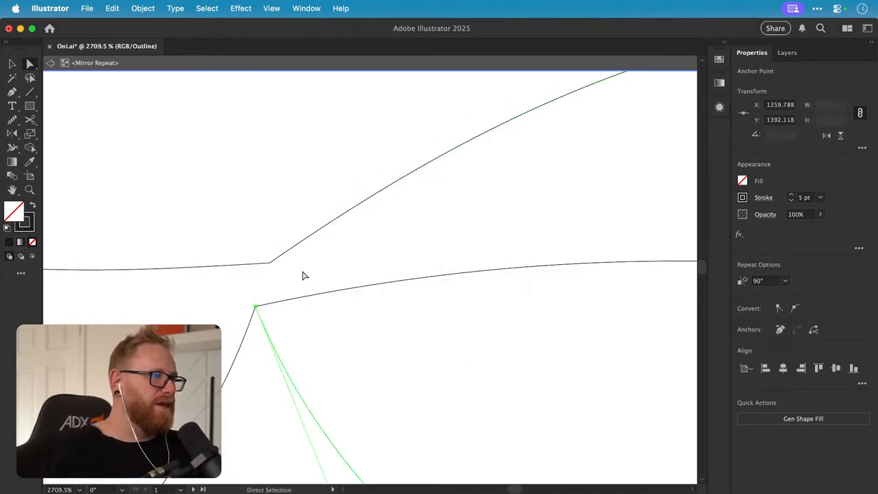
pyautogui.click(304, 274)
# - Check the cheek, lip and teeth lines up to the mirror axis for gaps or overshoots
pyautogui.press('super+minus')
pyautogui.press('super+minus')
pyautogui.press('super+minus')
pyautogui.press('super+minus')
pyautogui.press('super+minus')
pyautogui.press('super+minus')
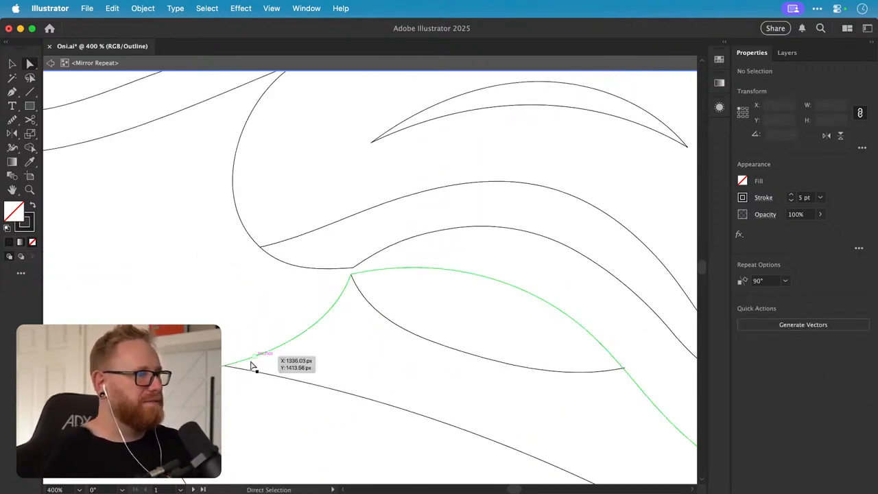
pyautogui.moveTo(251, 364); pyautogui.dragTo(527, 323)
pyautogui.press('z')
pyautogui.moveTo(362, 337); pyautogui.dragTo(282, 230)
pyautogui.moveTo(388, 357)
pyautogui.mouseDown()
pyautogui.moveTo(231, 306)
pyautogui.moveTo(169, 302)
pyautogui.mouseUp()
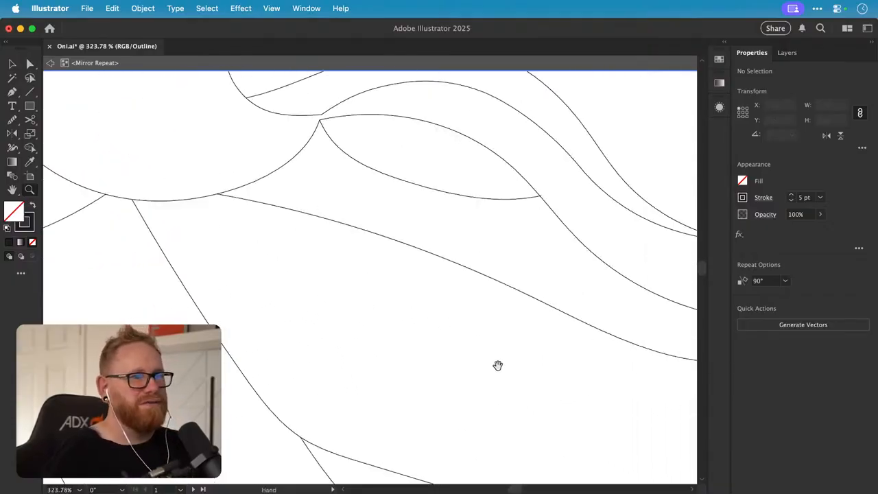
pyautogui.moveTo(498, 365); pyautogui.dragTo(360, 261)
pyautogui.moveTo(353, 363); pyautogui.dragTo(449, 301)
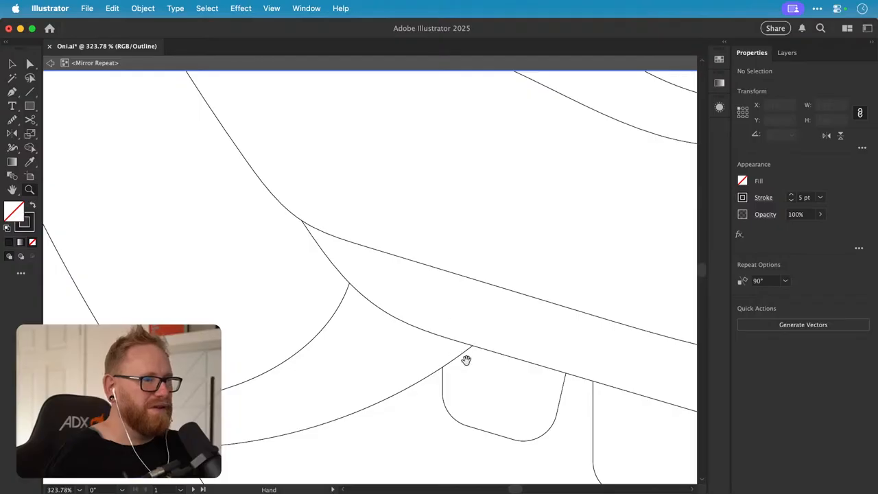
pyautogui.moveTo(466, 360); pyautogui.dragTo(407, 341)
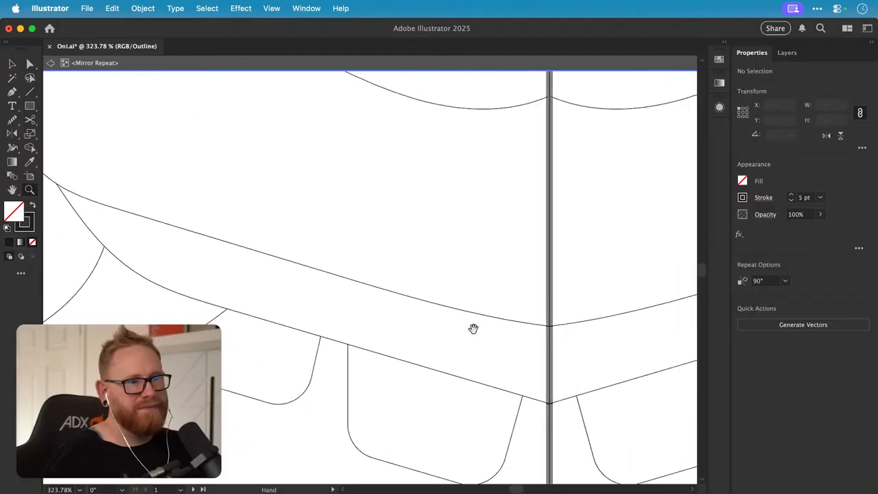
pyautogui.moveTo(474, 328); pyautogui.dragTo(369, 320)
pyautogui.moveTo(388, 287); pyautogui.dragTo(598, 320)
pyautogui.moveTo(369, 265); pyautogui.dragTo(399, 277)
pyautogui.click(430, 240)
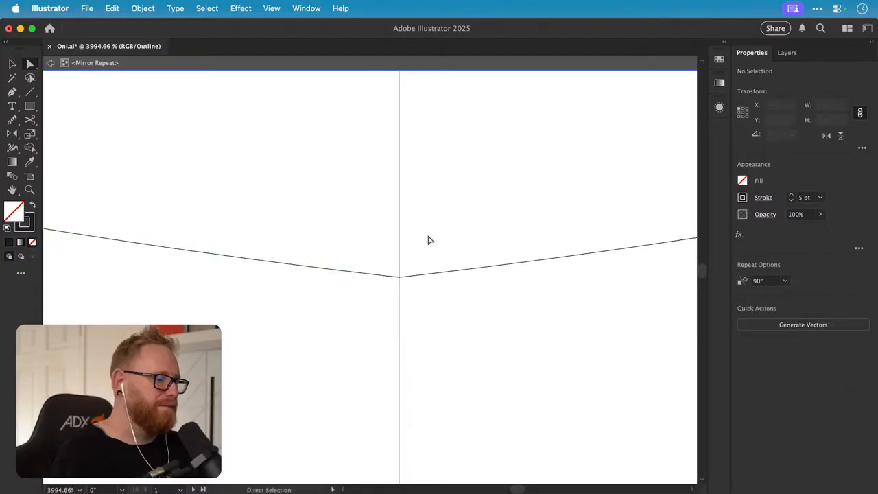
pyautogui.press('super+minus')
pyautogui.press('super+minus')
pyautogui.press('super+minus')
pyautogui.press('super+minus')
pyautogui.press('super+minus')
pyautogui.press('super+minus')
pyautogui.press('super+minus')
pyautogui.press('super+minus')
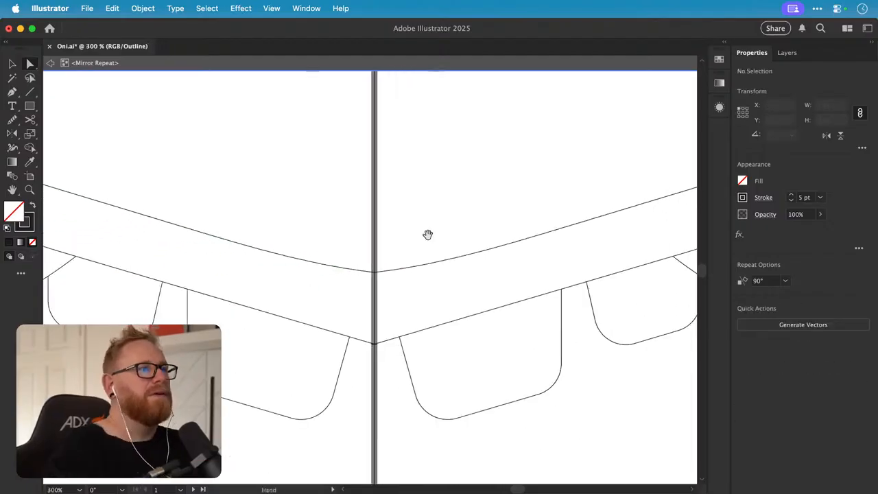
# - Snap the inner ends of the two lowest contour lines beneath the nose onto the mirror axis
pyautogui.moveTo(364, 141); pyautogui.dragTo(327, 356)
pyautogui.moveTo(340, 285); pyautogui.dragTo(618, 306)
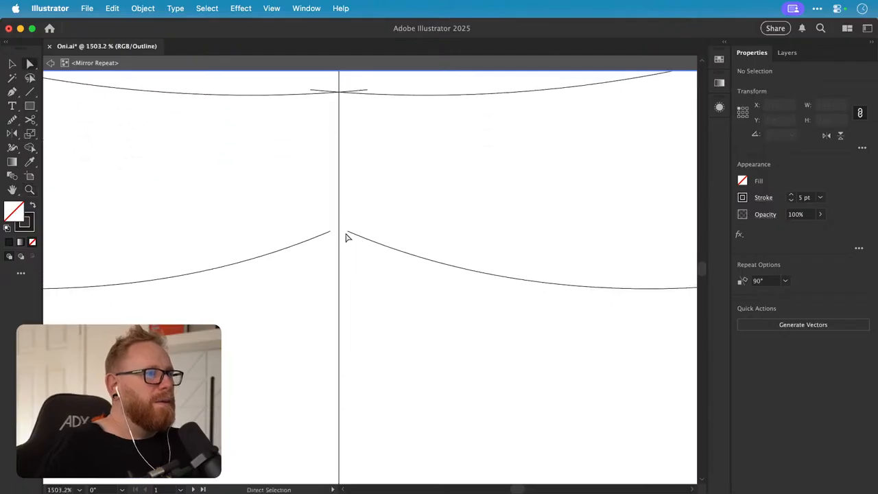
pyautogui.moveTo(330, 233); pyautogui.dragTo(339, 233)
pyautogui.scroll(5, 287, 272)
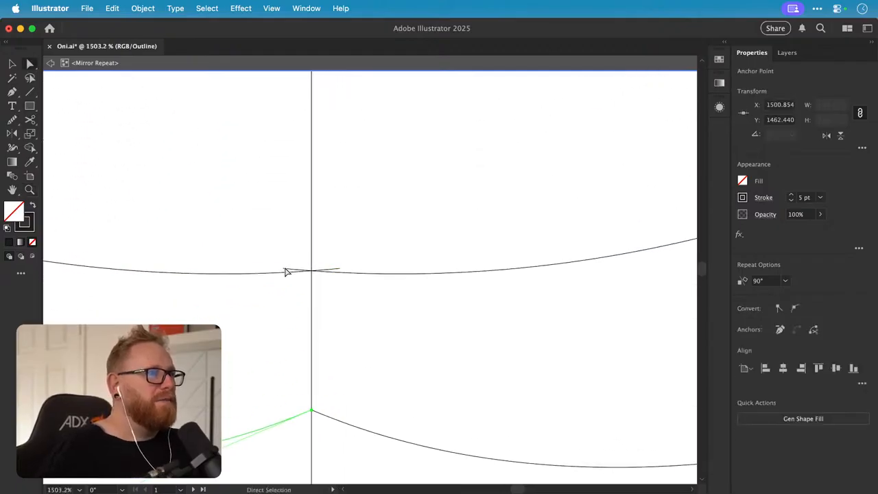
pyautogui.moveTo(339, 269); pyautogui.dragTo(312, 270)
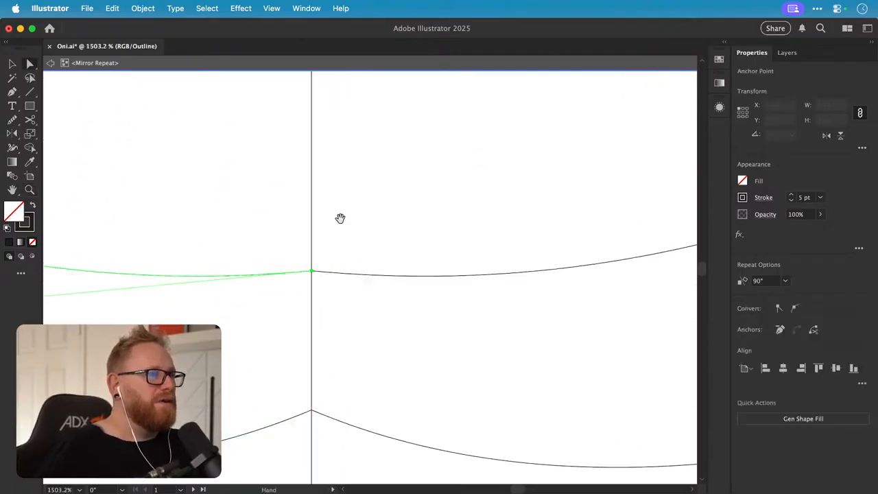
# - Snap the overshooting inner ends of the two upper nose contour lines onto one point on the mirror axis
pyautogui.moveTo(338, 184); pyautogui.dragTo(506, 216)
pyautogui.press('super+minus')
pyautogui.press('super+minus')
pyautogui.press('super+minus')
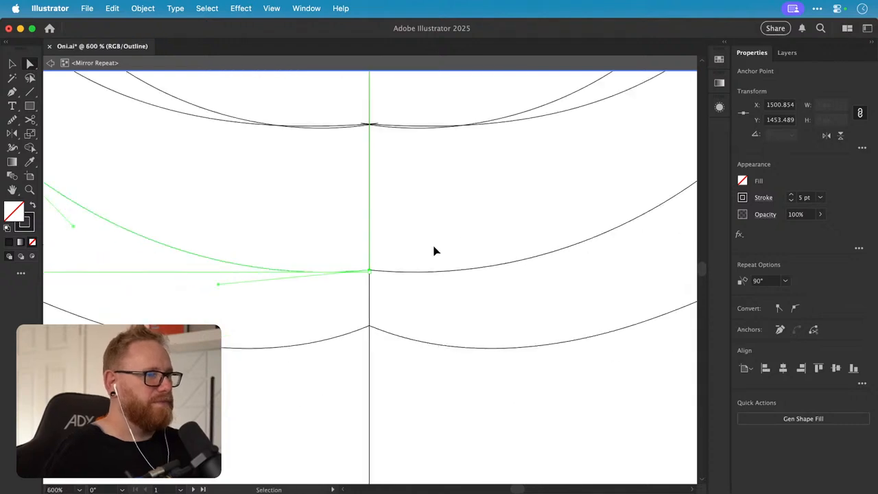
pyautogui.press('super+minus')
pyautogui.press('super+minus')
pyautogui.moveTo(296, 277); pyautogui.dragTo(416, 300)
pyautogui.click(318, 236)
pyautogui.scroll(3, 312, 268)
pyautogui.hscroll(2, 312, 267)
pyautogui.press('z')
pyautogui.click(250, 292)
pyautogui.click(412, 298)
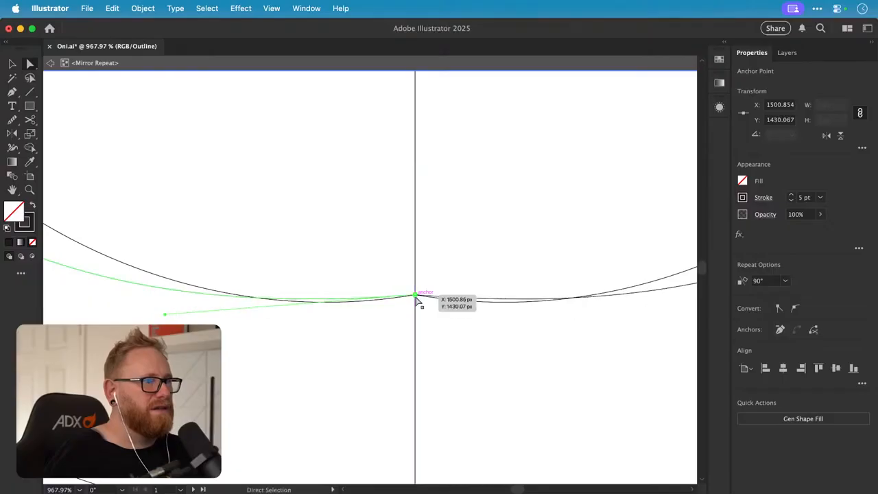
# - Adjust the axis-end handle of the lower of these two nose contours so it curves beneath the other without crossing
pyautogui.moveTo(168, 316); pyautogui.dragTo(289, 322)
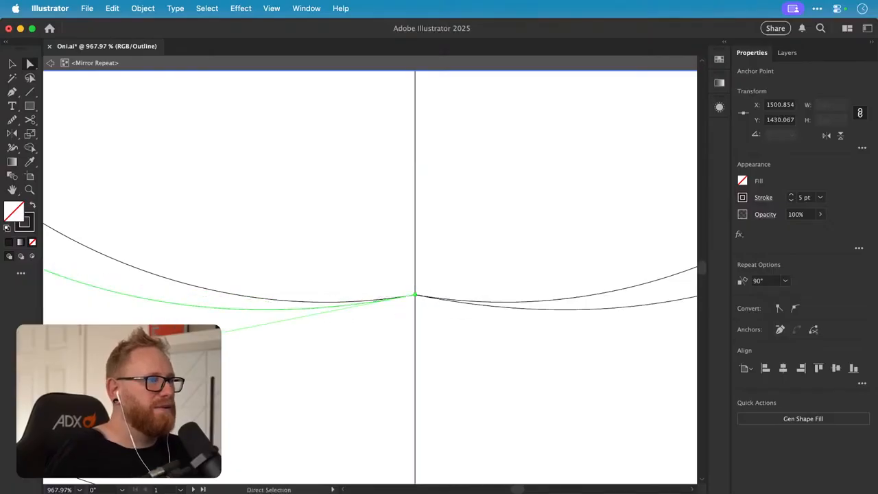
pyautogui.press('v')
pyautogui.click(309, 237)
pyautogui.press('super+minus')
pyautogui.press('super+minus')
pyautogui.press('super+minus')
pyautogui.press('super+minus')
pyautogui.press('super+minus')
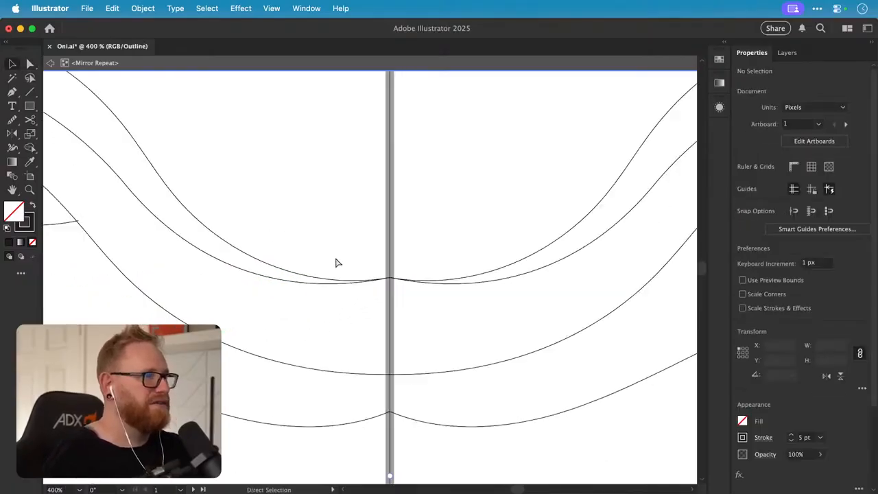
# - Snap the overshooting inner end of the nostril opening's lower edge onto its upper edge
pyautogui.press('a')
pyautogui.scroll(10, 211, 260)
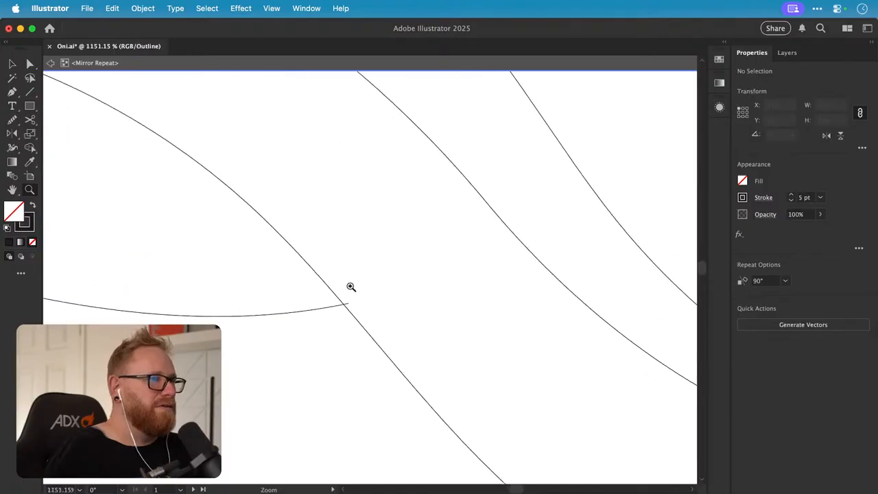
pyautogui.moveTo(345, 308); pyautogui.dragTo(352, 309)
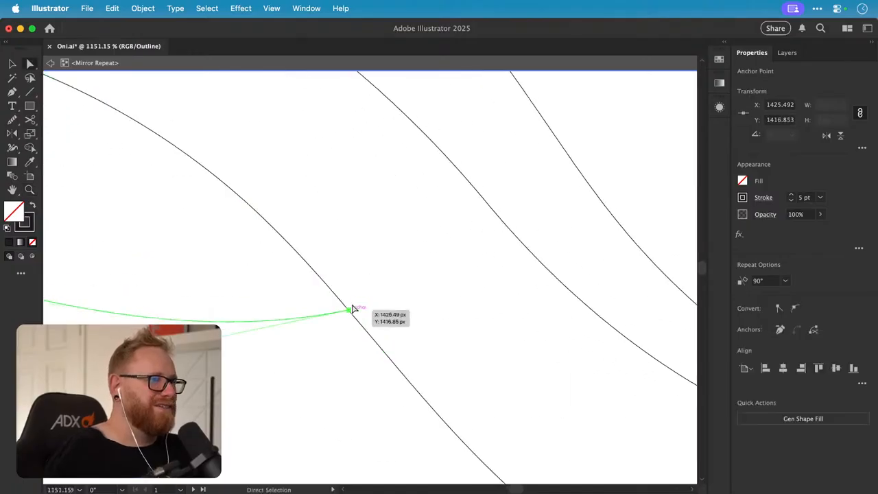
pyautogui.press('super+minus')
pyautogui.press('super+minus')
pyautogui.press('super+minus')
pyautogui.press('super+minus')
pyautogui.press('super+minus')
pyautogui.click(341, 303)
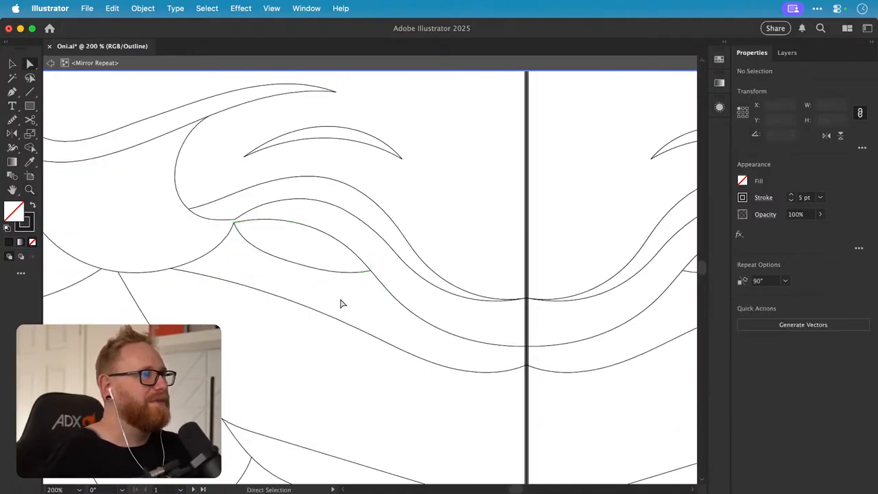
# - Snap the loose upper end of the long inner curve onto the pointed tip of the hooked shape beside the mirror axis
pyautogui.moveTo(393, 280); pyautogui.dragTo(238, 295)
pyautogui.moveTo(358, 281); pyautogui.dragTo(336, 306)
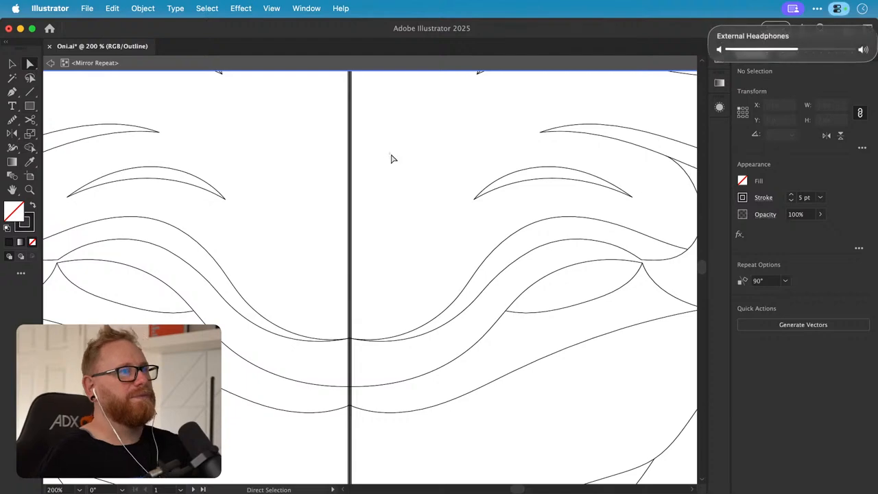
pyautogui.moveTo(392, 157); pyautogui.dragTo(373, 282)
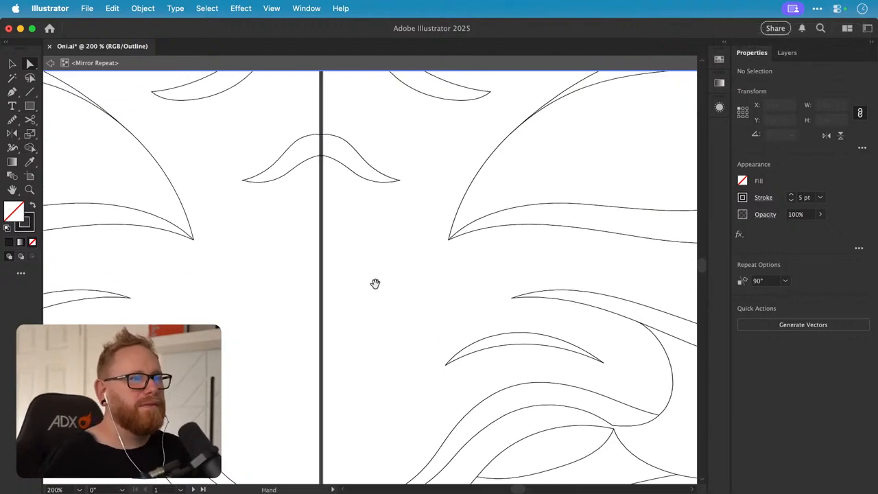
pyautogui.moveTo(306, 142); pyautogui.dragTo(289, 249)
pyautogui.moveTo(237, 171); pyautogui.dragTo(357, 302)
pyautogui.moveTo(344, 230); pyautogui.dragTo(337, 320)
pyautogui.moveTo(316, 252); pyautogui.dragTo(337, 337)
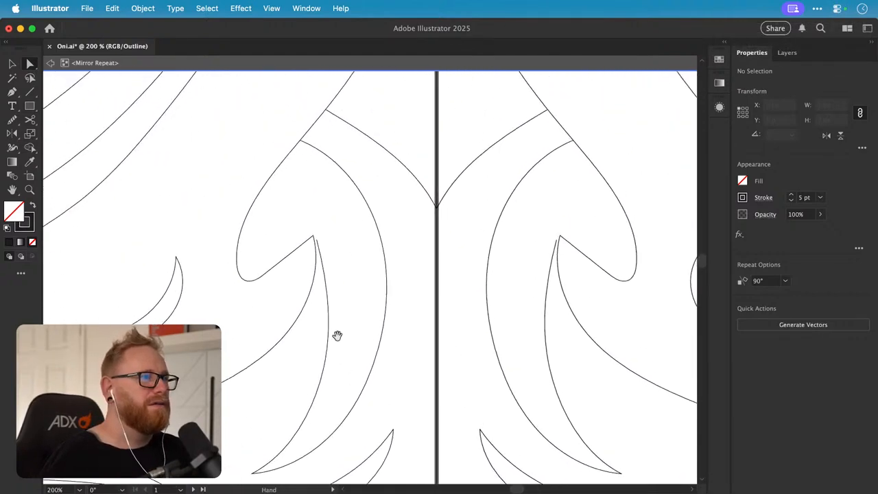
pyautogui.scroll(10, 340, 247)
pyautogui.moveTo(339, 245); pyautogui.dragTo(330, 236)
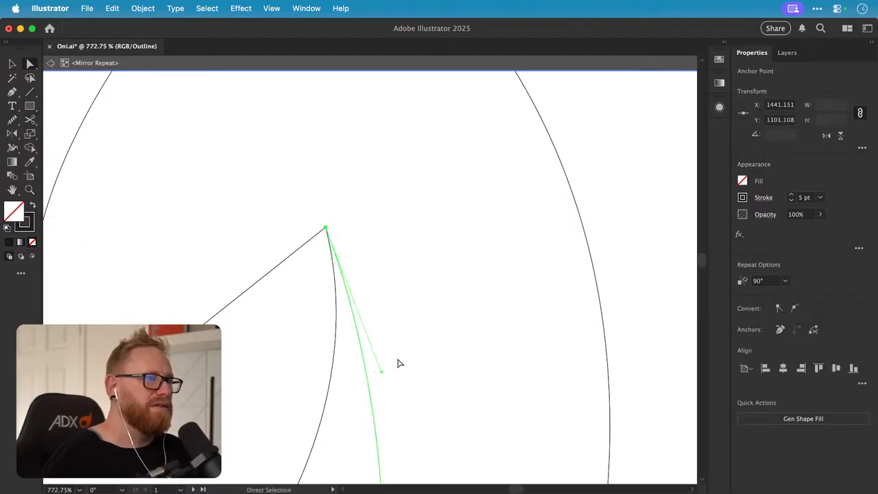
pyautogui.press('v')
pyautogui.press('super+minus')
pyautogui.press('super+minus')
pyautogui.press('super+minus')
pyautogui.press('super+minus')
pyautogui.click(433, 243)
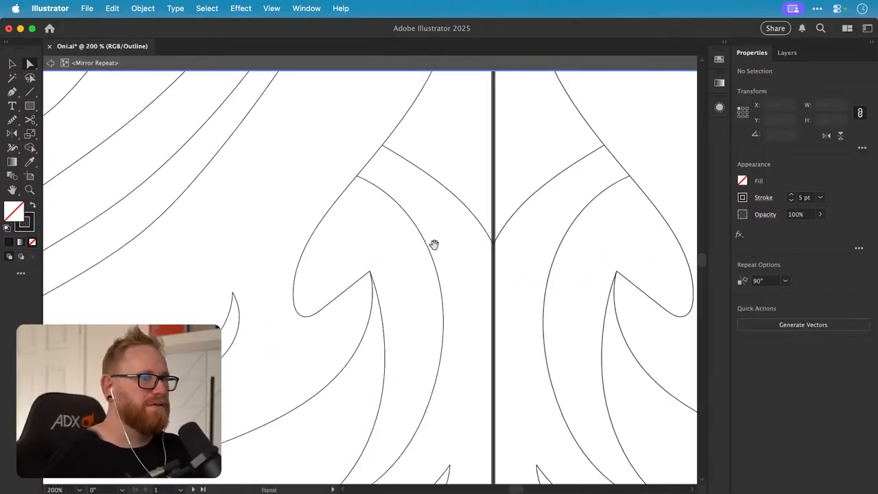
pyautogui.moveTo(433, 243); pyautogui.dragTo(392, 296)
pyautogui.hscroll(-10, 457, 263)
pyautogui.scroll(-5, 457, 263)
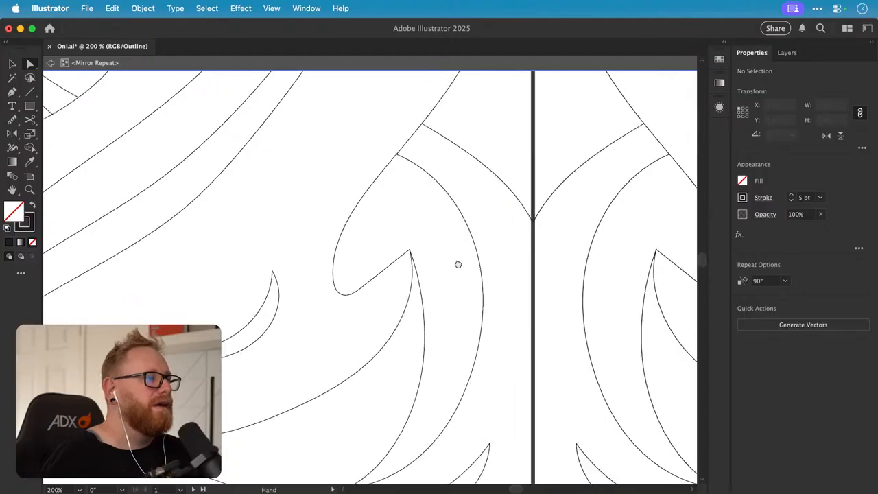
pyautogui.press('v')
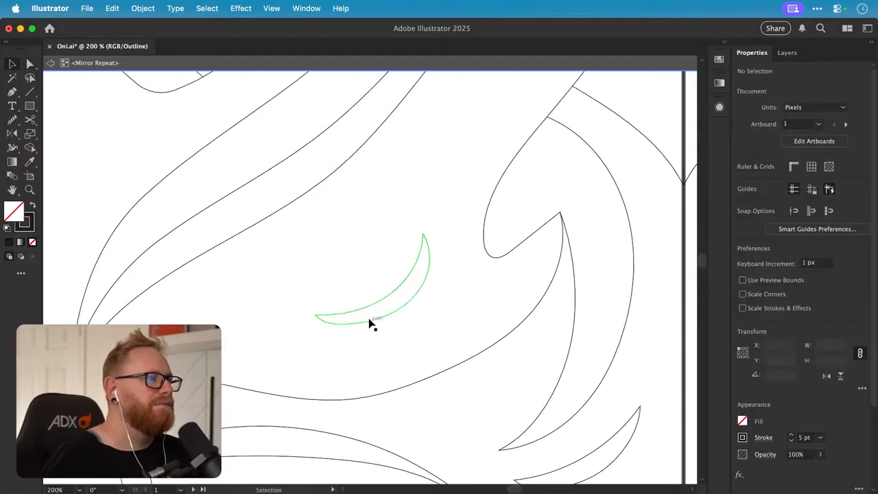
# - Round both pointed tips of the crescent-shaped wrinkle on the forehead slightly using its live corners
pyautogui.press('a')
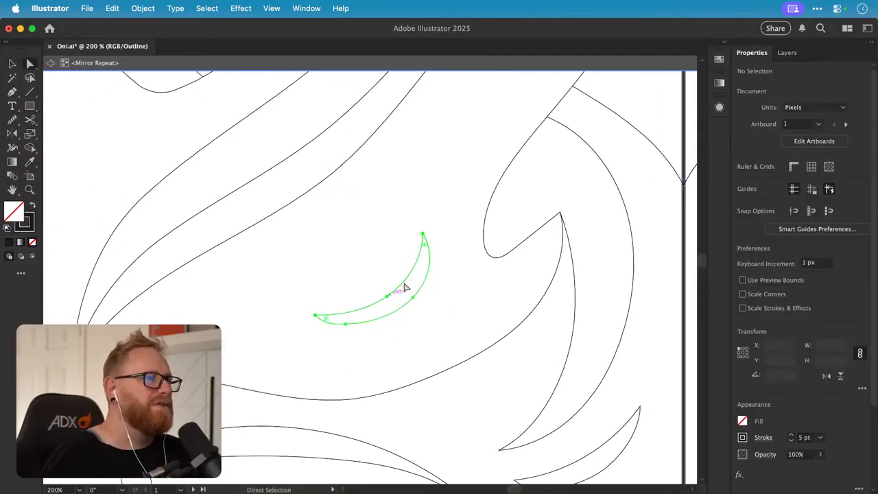
pyautogui.click(402, 284)
pyautogui.moveTo(426, 251); pyautogui.dragTo(426, 241)
pyautogui.click(443, 238)
pyautogui.press('v')
# - Slightly round both tips of the lower crescent-shaped wrinkle between the brow and the mirror axis
pyautogui.press('space')
pyautogui.moveTo(462, 314); pyautogui.dragTo(348, 242)
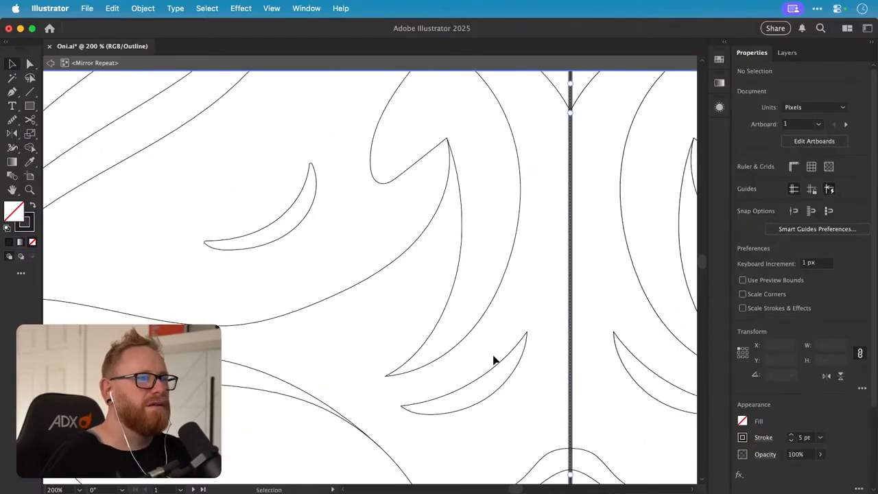
pyautogui.click(510, 357)
pyautogui.press('a')
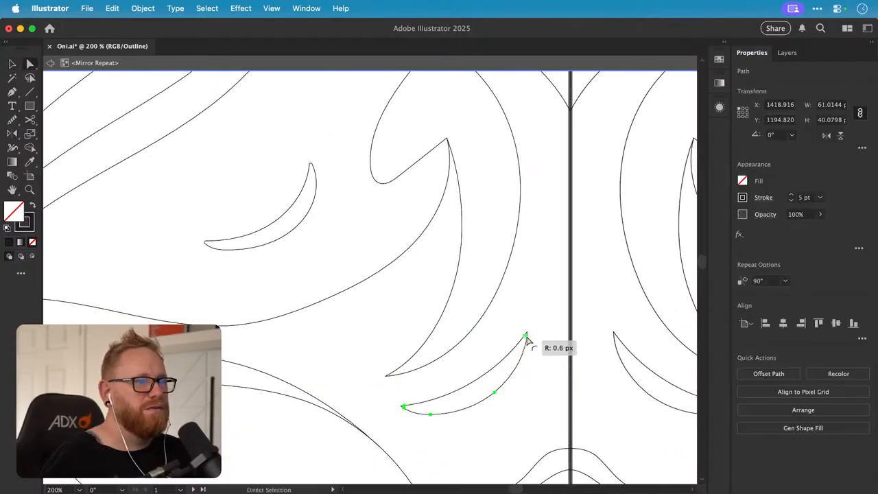
pyautogui.press('v')
pyautogui.click(528, 353)
# - Slightly round the outer tip of the small arched wrinkle crossing the mirror axis on the nose bridge
pyautogui.press('space')
pyautogui.moveTo(527, 353); pyautogui.dragTo(421, 222)
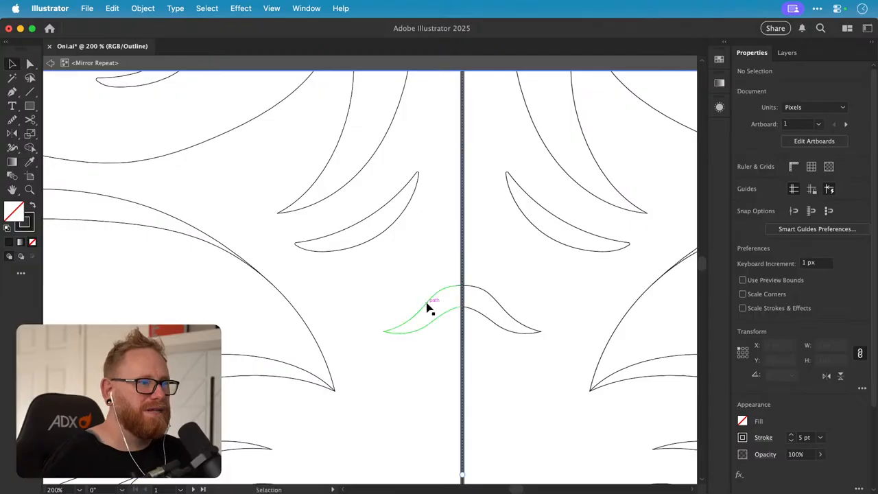
pyautogui.click(426, 309)
pyautogui.moveTo(387, 332); pyautogui.dragTo(467, 326)
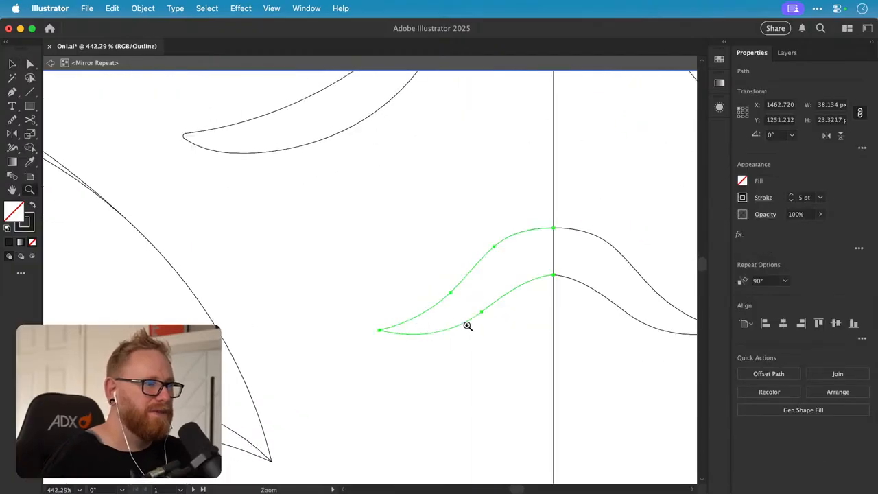
pyautogui.click(394, 330)
pyautogui.click(396, 382)
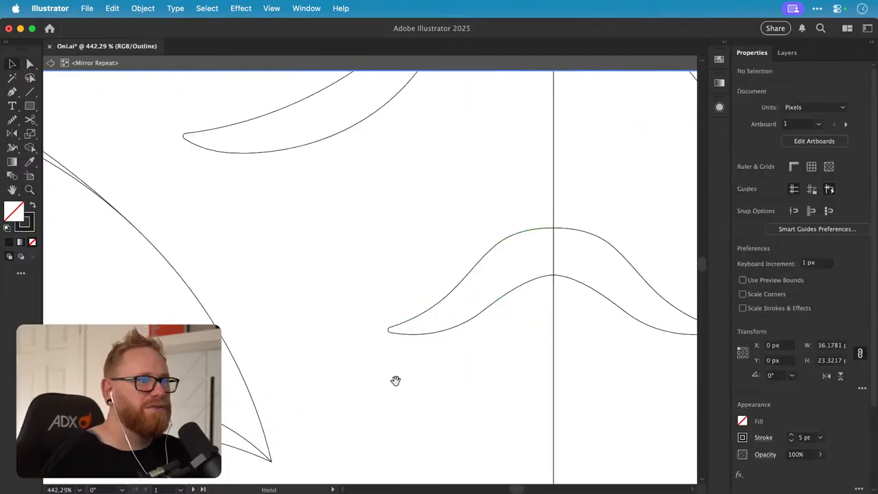
# - Slightly round both tips of the thin crescent between the eye and the nostril
pyautogui.press('v')
pyautogui.press('space')
pyautogui.moveTo(396, 382); pyautogui.dragTo(506, 267)
pyautogui.press('super+minus')
pyautogui.press('super+minus')
pyautogui.press('super+minus')
pyautogui.press('super+minus')
pyautogui.press('super+minus')
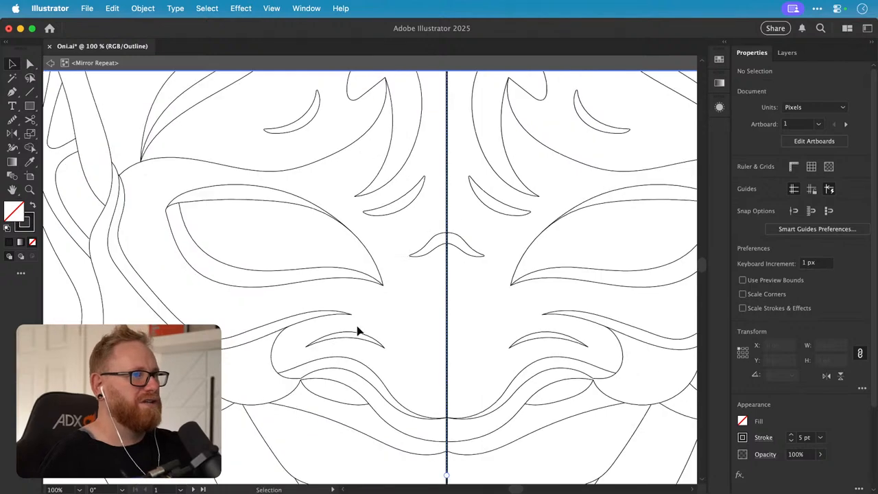
pyautogui.press('z')
pyautogui.moveTo(334, 328); pyautogui.dragTo(515, 323)
pyautogui.press('a')
pyautogui.click(386, 337)
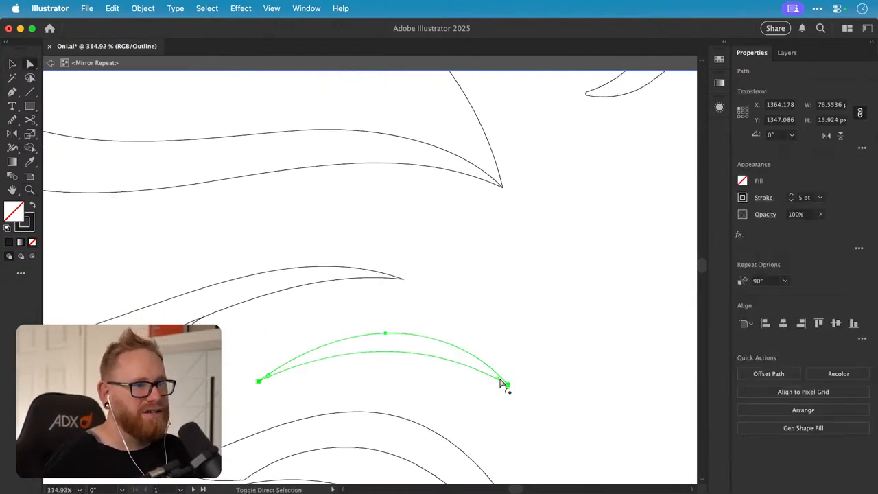
pyautogui.moveTo(500, 382)
pyautogui.mouseDown()
pyautogui.moveTo(509, 386)
pyautogui.moveTo(508, 371)
pyautogui.mouseUp()
# - Slightly round the inner tip of the long cheek contour just above the nostril crescent
pyautogui.click(397, 280)
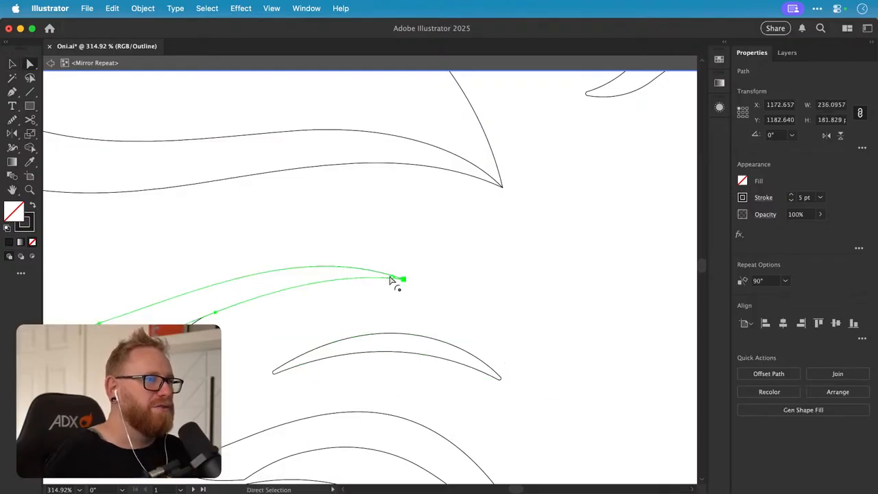
pyautogui.moveTo(390, 280); pyautogui.dragTo(397, 278)
pyautogui.press('v')
pyautogui.click(419, 253)
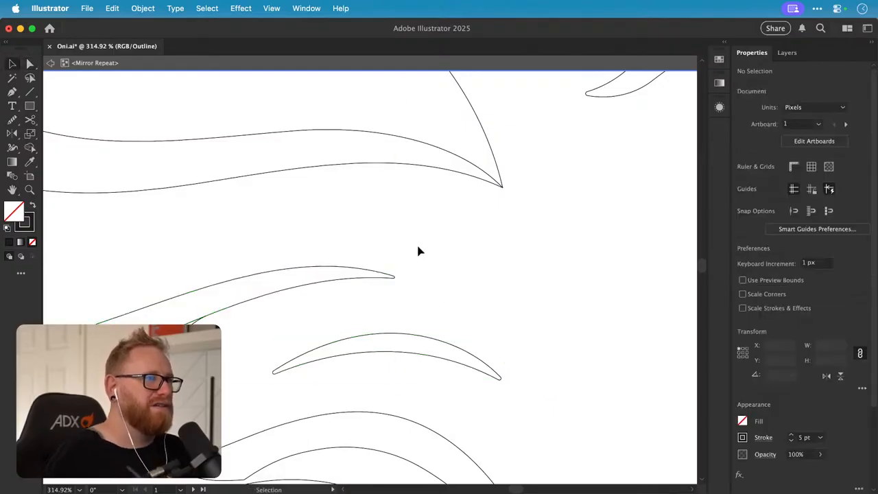
# - Snap the lower ends of the two inner ear curves onto the side contour of the face
pyautogui.press('super+minus')
pyautogui.press('super+minus')
pyautogui.press('super+minus')
pyautogui.press('super+minus')
pyautogui.press('super+minus')
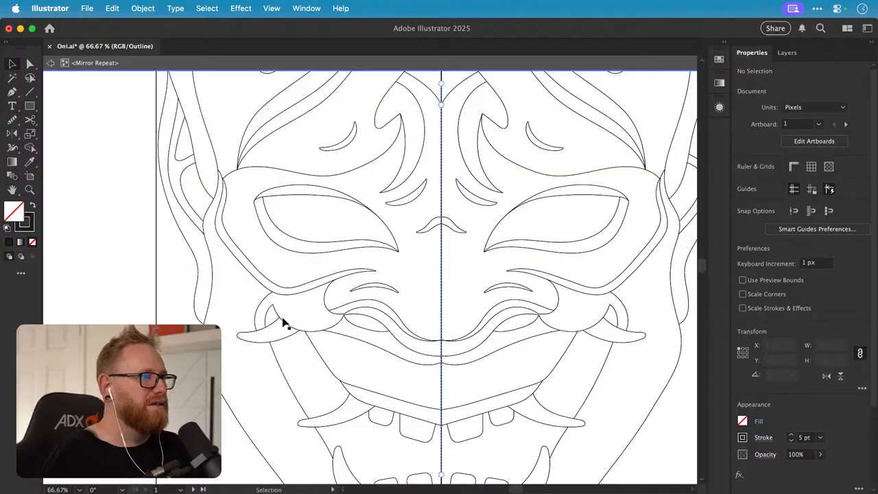
pyautogui.scroll(2, 287, 316)
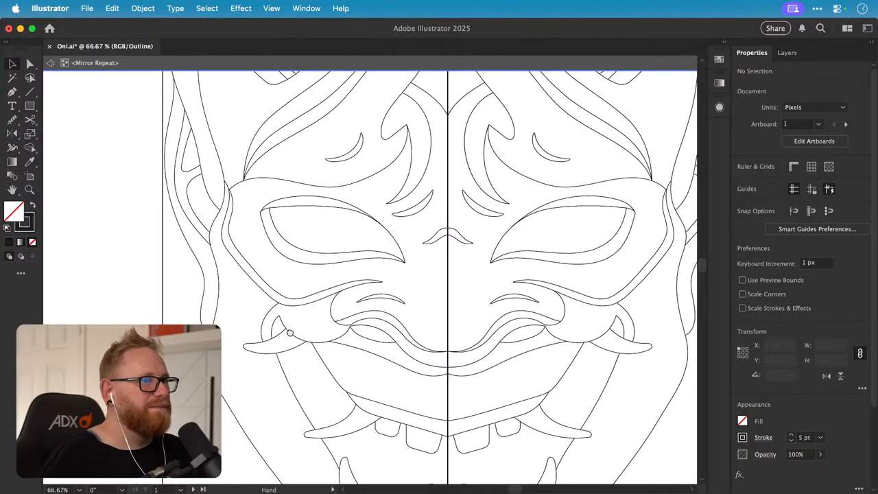
pyautogui.moveTo(199, 235); pyautogui.dragTo(289, 364)
pyautogui.click(289, 348)
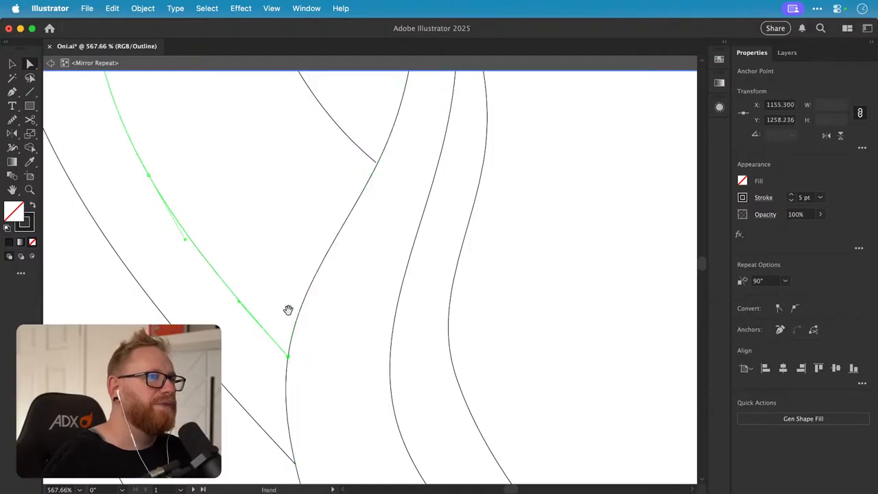
pyautogui.scroll(1, 395, 176)
pyautogui.scroll(5, 395, 177)
pyautogui.moveTo(378, 146); pyautogui.dragTo(386, 152)
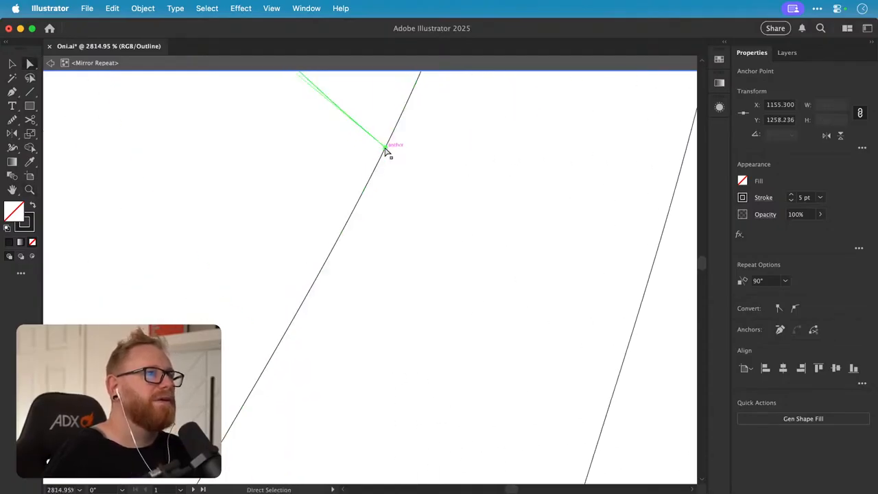
pyautogui.press('super+minus')
pyautogui.press('super+minus')
pyautogui.press('super+minus')
pyautogui.press('super+minus')
pyautogui.press('super+minus')
pyautogui.press('super+minus')
pyautogui.click(498, 193)
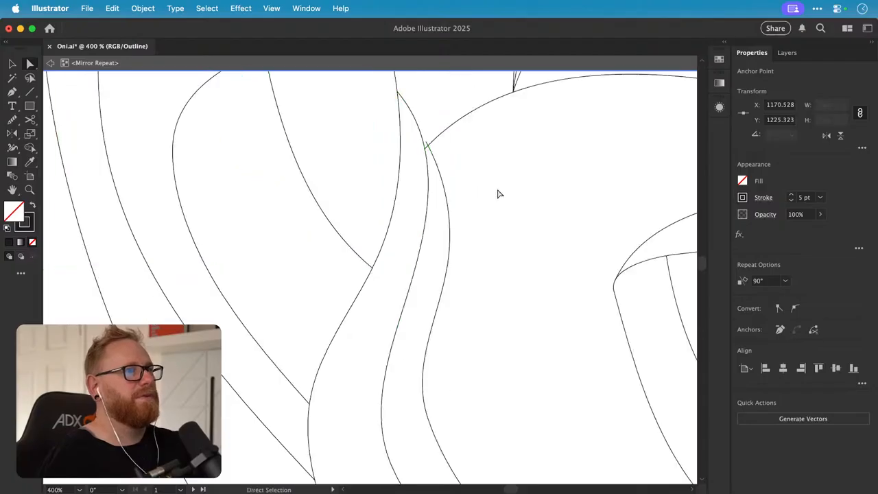
# - Snap the overshooting upper end of the inner face-side contour onto the point where the brow line meets the neighbouring curve
pyautogui.moveTo(331, 259); pyautogui.dragTo(267, 376)
pyautogui.moveTo(362, 249); pyautogui.dragTo(468, 274)
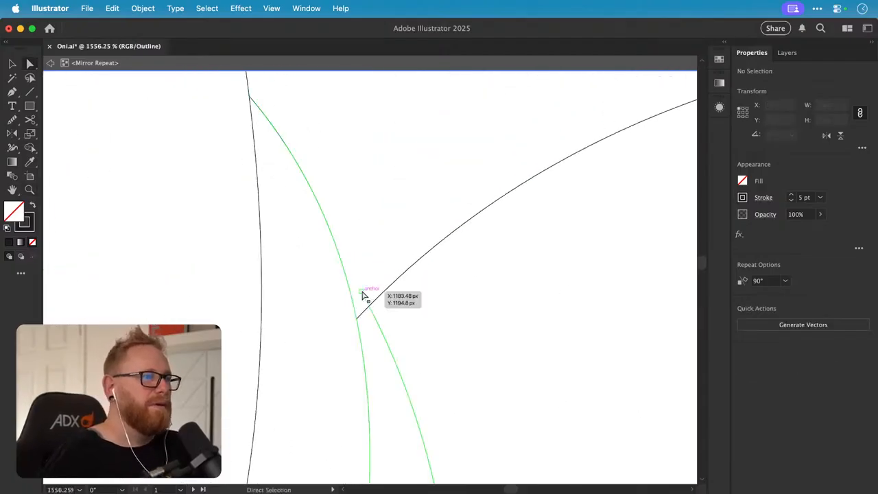
pyautogui.moveTo(362, 292); pyautogui.dragTo(358, 317)
pyautogui.click(425, 290)
pyautogui.press('super+minus')
pyautogui.press('super+minus')
pyautogui.press('super+minus')
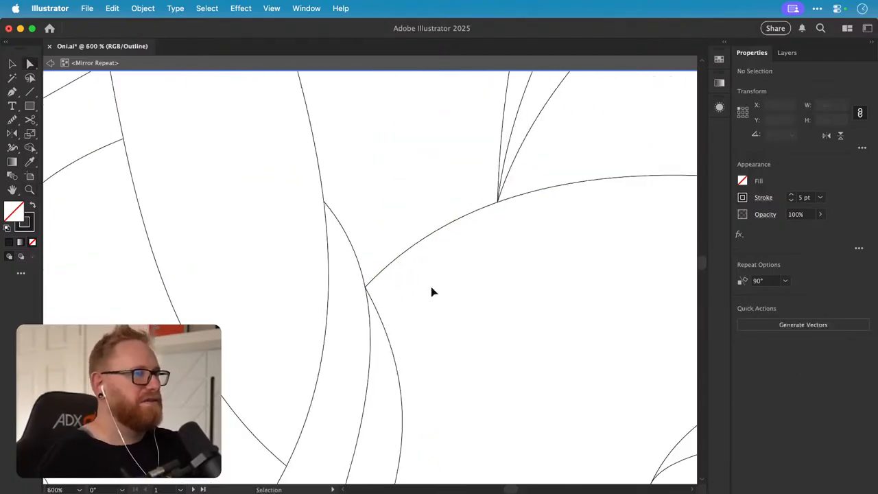
# - Check the line junctions along the ear and up around the horn for gaps and overshoots
pyautogui.moveTo(286, 277); pyautogui.dragTo(466, 317)
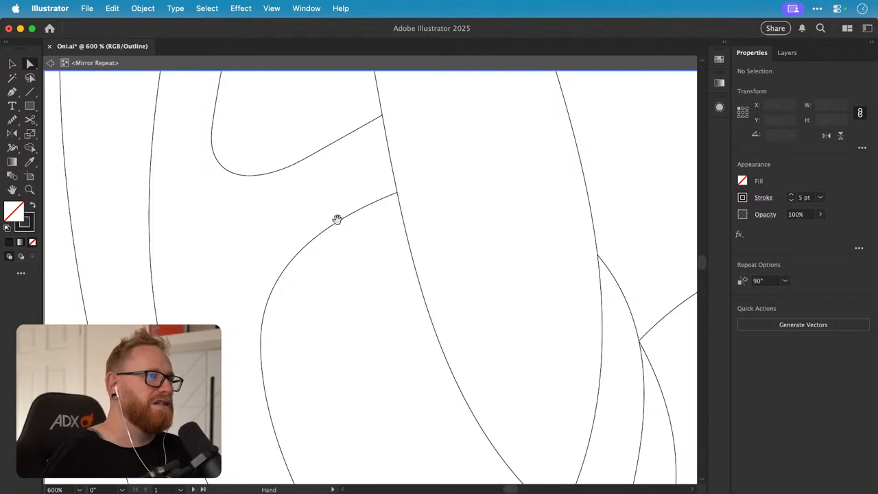
pyautogui.moveTo(336, 235); pyautogui.dragTo(315, 341)
pyautogui.moveTo(314, 210); pyautogui.dragTo(314, 353)
pyautogui.moveTo(314, 294); pyautogui.dragTo(311, 413)
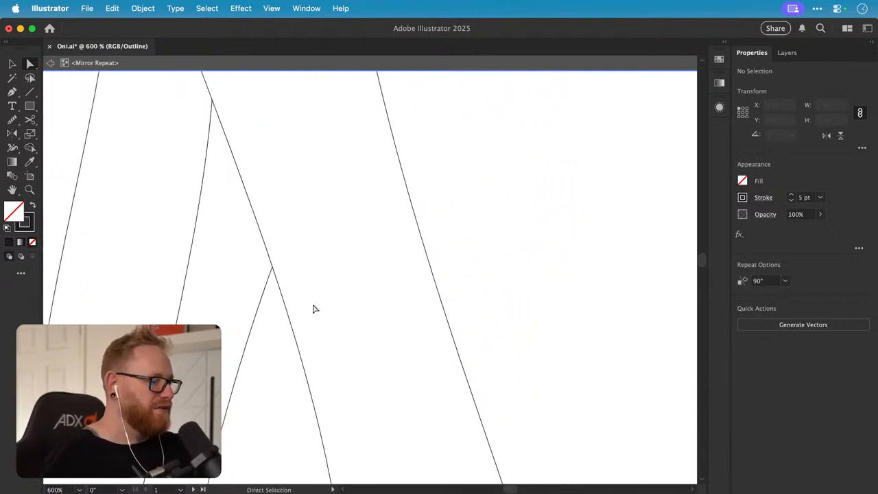
pyautogui.press('super+1')
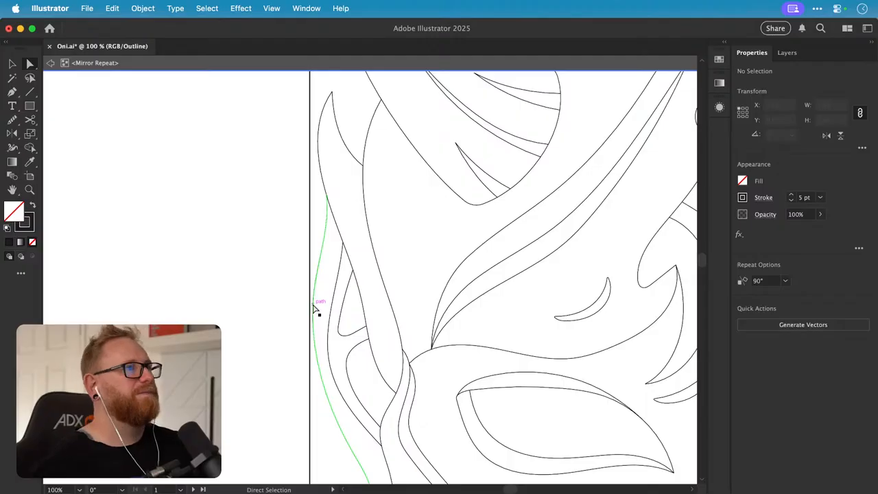
pyautogui.press('z')
pyautogui.moveTo(336, 261); pyautogui.dragTo(405, 268)
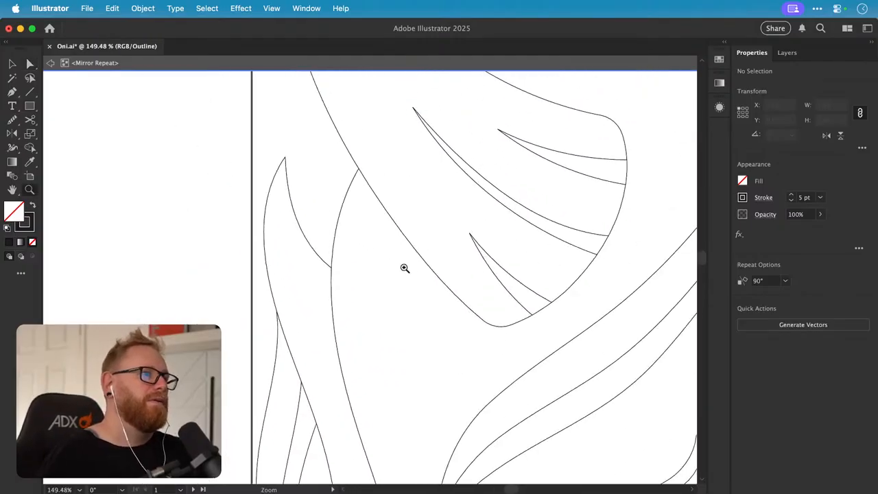
pyautogui.moveTo(445, 289); pyautogui.dragTo(390, 293)
pyautogui.moveTo(435, 274); pyautogui.dragTo(325, 235)
pyautogui.moveTo(457, 255); pyautogui.dragTo(413, 356)
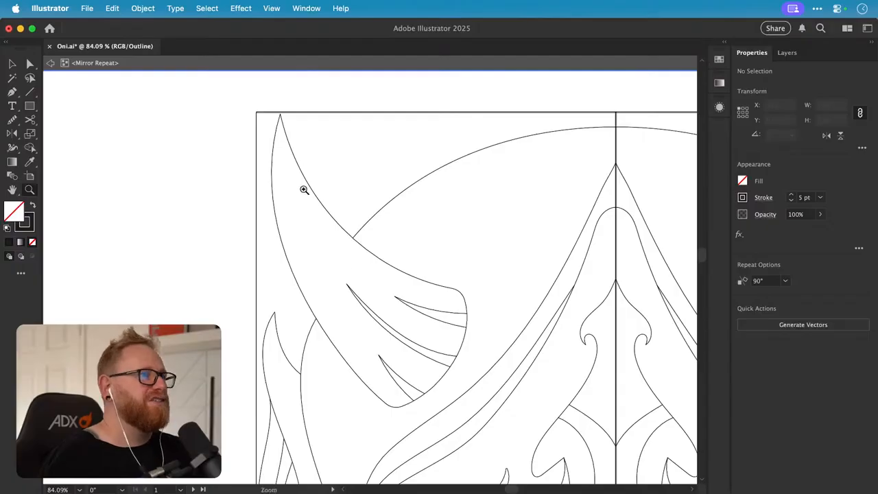
# - Slightly round the sharp upper tip of the horn using its live corner
pyautogui.moveTo(280, 106); pyautogui.dragTo(549, 155)
pyautogui.press('v')
pyautogui.press('a')
pyautogui.click(289, 152)
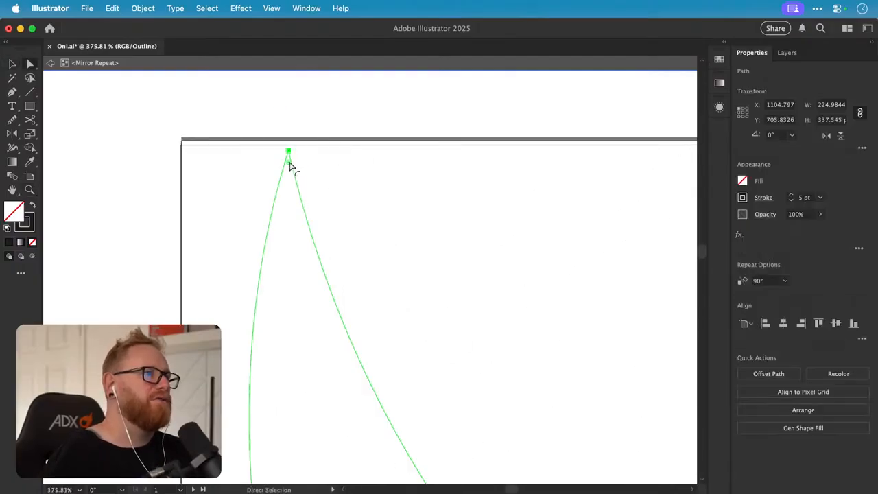
pyautogui.moveTo(289, 164); pyautogui.dragTo(293, 169)
pyautogui.press('v')
pyautogui.click(350, 159)
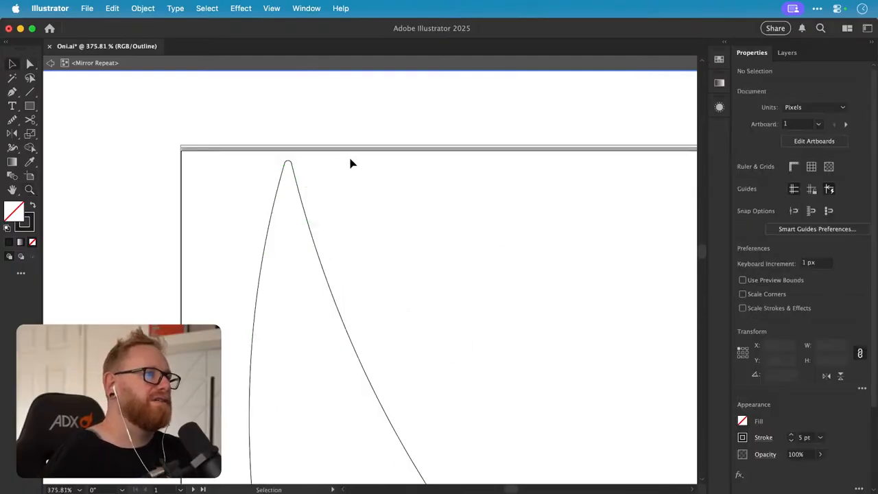
# - Slightly round the pointed upper tip of the ear beside the horn
pyautogui.press('super+minus')
pyautogui.press('super+minus')
pyautogui.press('super+minus')
pyautogui.press('super+minus')
pyautogui.press('super+minus')
pyautogui.press('super+minus')
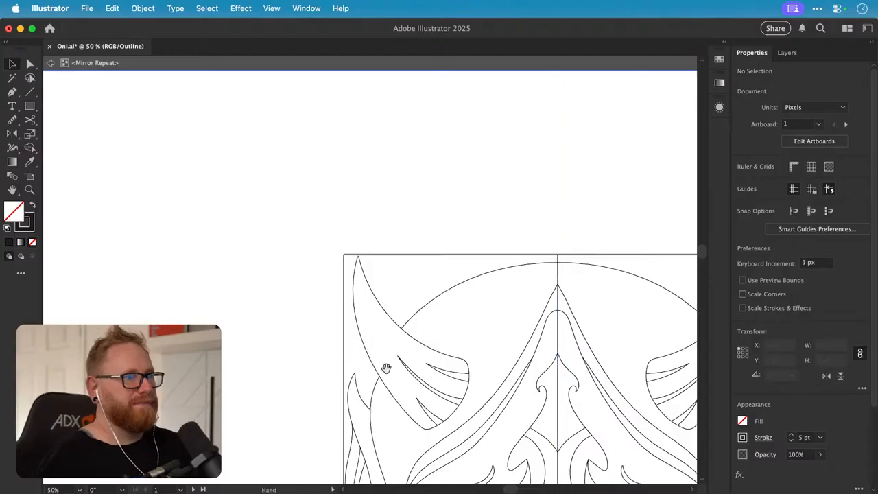
pyautogui.press('z')
pyautogui.moveTo(346, 380); pyautogui.dragTo(545, 355)
pyautogui.press('a')
pyautogui.click(362, 353)
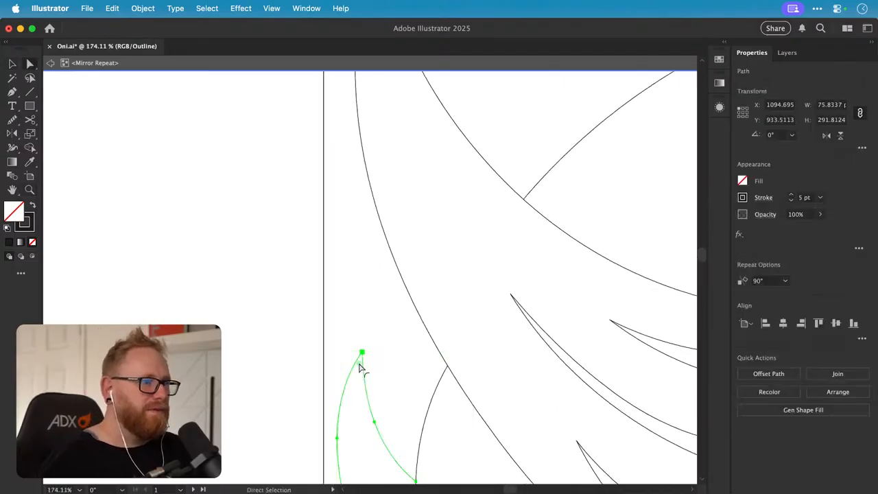
pyautogui.moveTo(359, 364); pyautogui.dragTo(288, 167)
pyautogui.press('v')
pyautogui.click(396, 376)
# - Slightly round the pointed ends of the three tapered grooves inside the horn's base
pyautogui.moveTo(471, 226); pyautogui.dragTo(325, 297)
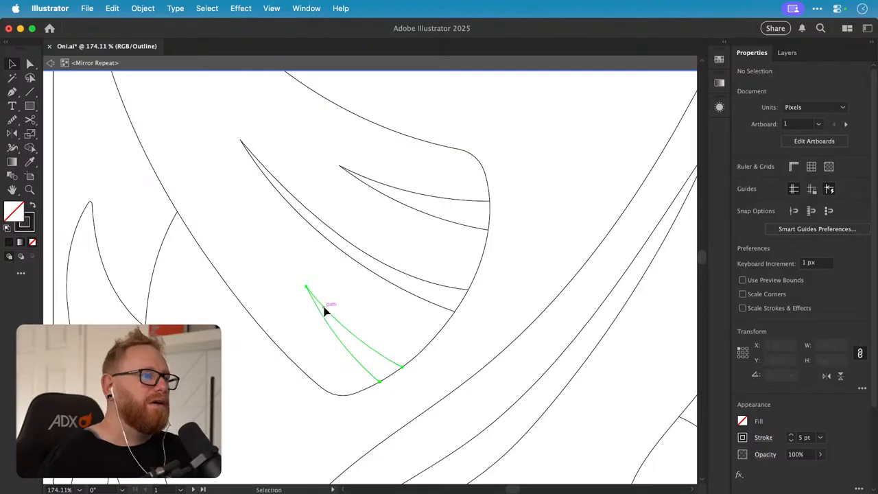
pyautogui.click(326, 311)
pyautogui.press('a')
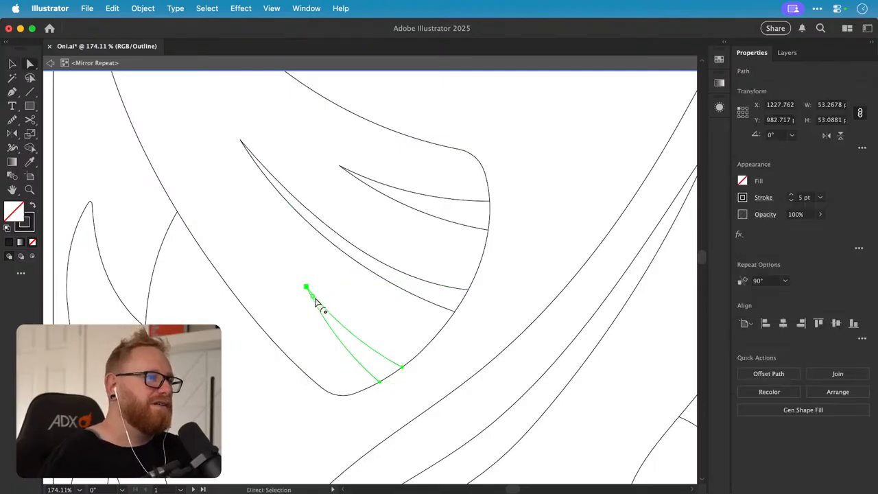
pyautogui.moveTo(315, 299); pyautogui.dragTo(254, 156)
pyautogui.press('v')
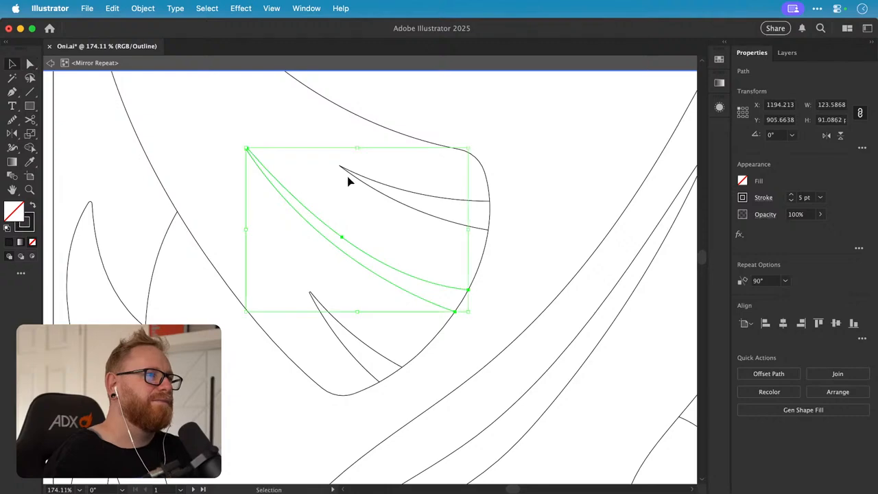
pyautogui.click(347, 172)
pyautogui.press('a')
pyautogui.moveTo(350, 173); pyautogui.dragTo(351, 175)
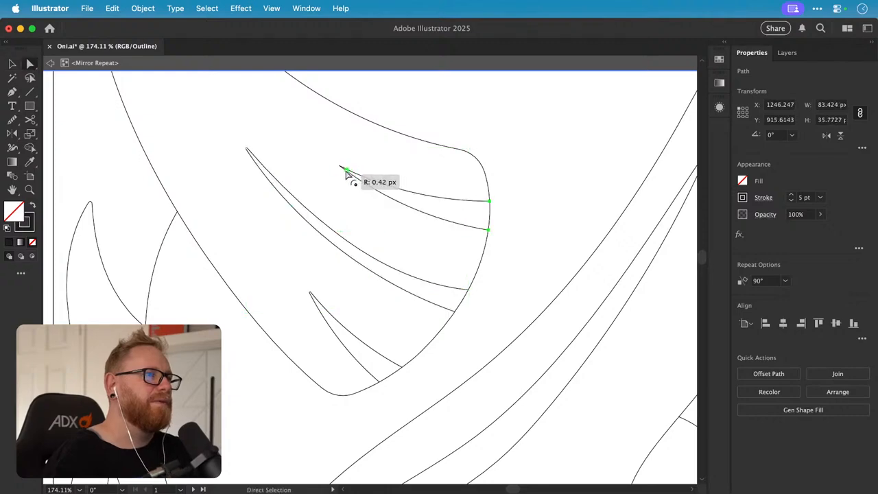
pyautogui.press('v')
pyautogui.click(405, 110)
# - Inspect the brow, eye, nose, mouth and teeth outlines for remaining sharp tips and unclean junctions
pyautogui.moveTo(346, 329); pyautogui.dragTo(398, 145)
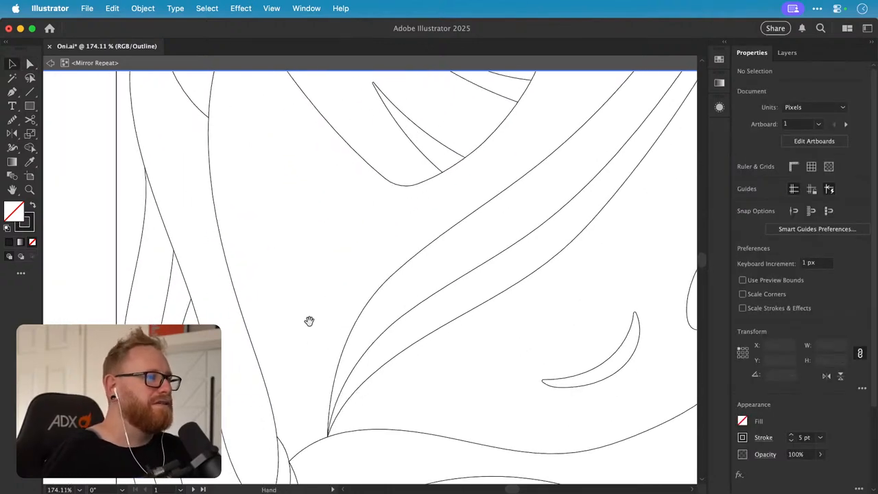
pyautogui.moveTo(292, 337); pyautogui.dragTo(327, 186)
pyautogui.moveTo(394, 320); pyautogui.dragTo(267, 329)
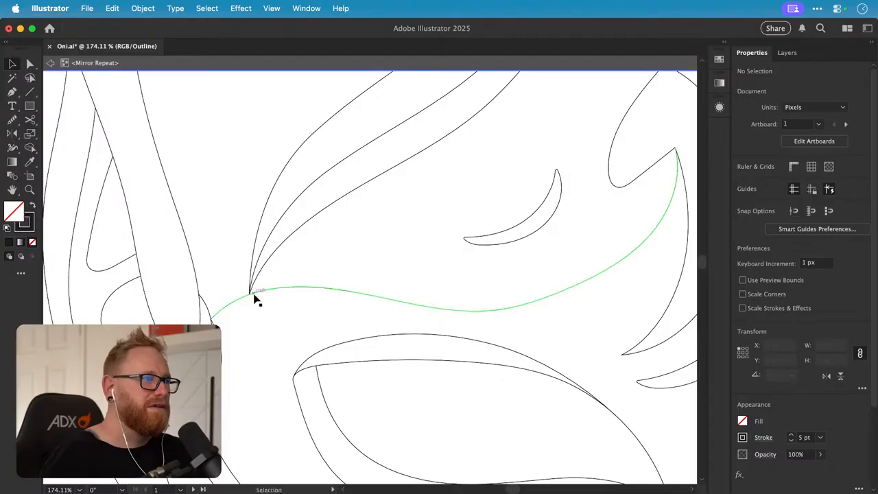
pyautogui.moveTo(354, 433); pyautogui.dragTo(322, 324)
pyautogui.moveTo(492, 349); pyautogui.dragTo(393, 313)
pyautogui.moveTo(529, 347); pyautogui.dragTo(441, 282)
pyautogui.moveTo(406, 334); pyautogui.dragTo(551, 267)
pyautogui.press('z')
pyautogui.moveTo(480, 366); pyautogui.dragTo(263, 235)
pyautogui.moveTo(377, 347); pyautogui.dragTo(322, 271)
pyautogui.moveTo(402, 340); pyautogui.dragTo(370, 385)
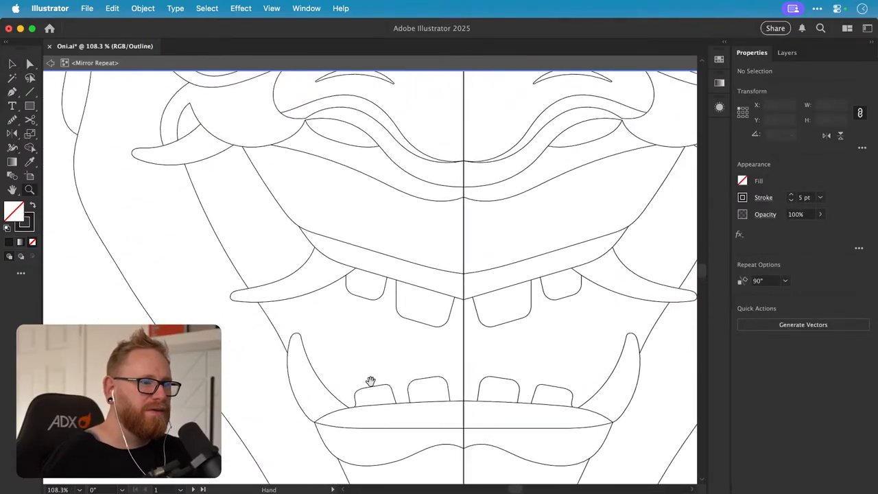
pyautogui.moveTo(395, 309); pyautogui.dragTo(366, 437)
pyautogui.scroll(10, 379, 338)
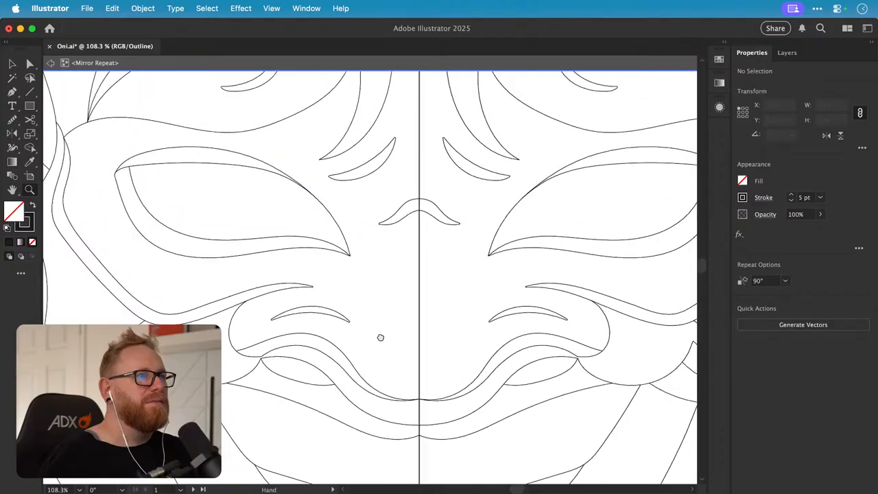
pyautogui.moveTo(372, 184); pyautogui.dragTo(363, 248)
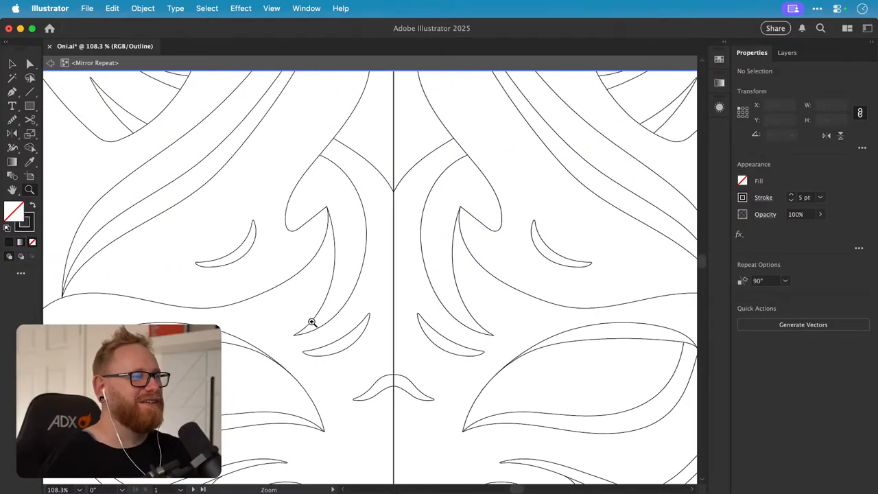
# - Join the two lines forming the long tapered curl between the brows at their lower tip
pyautogui.moveTo(291, 335); pyautogui.dragTo(556, 316)
pyautogui.press('a')
pyautogui.click(327, 329)
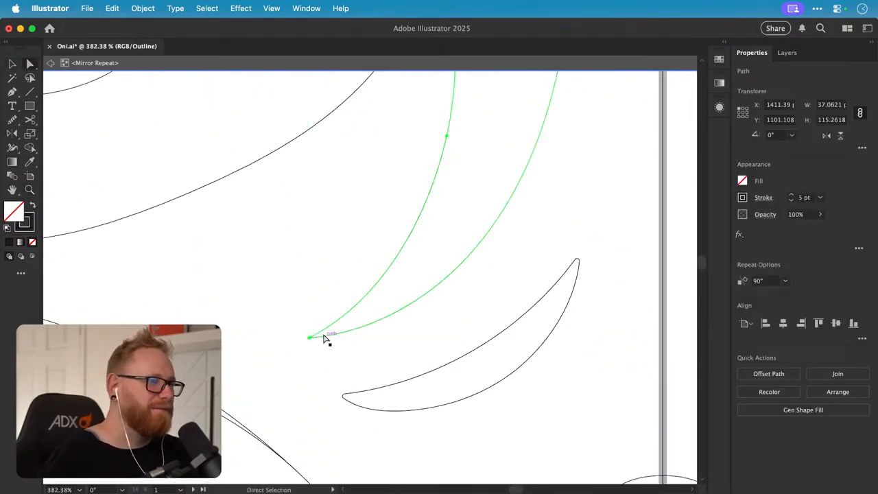
pyautogui.press('v')
pyautogui.moveTo(324, 337)
pyautogui.mouseDown()
pyautogui.moveTo(330, 344)
pyautogui.moveTo(321, 349)
pyautogui.moveTo(317, 326)
pyautogui.mouseUp()
pyautogui.press('super+z')
pyautogui.press('super+j')
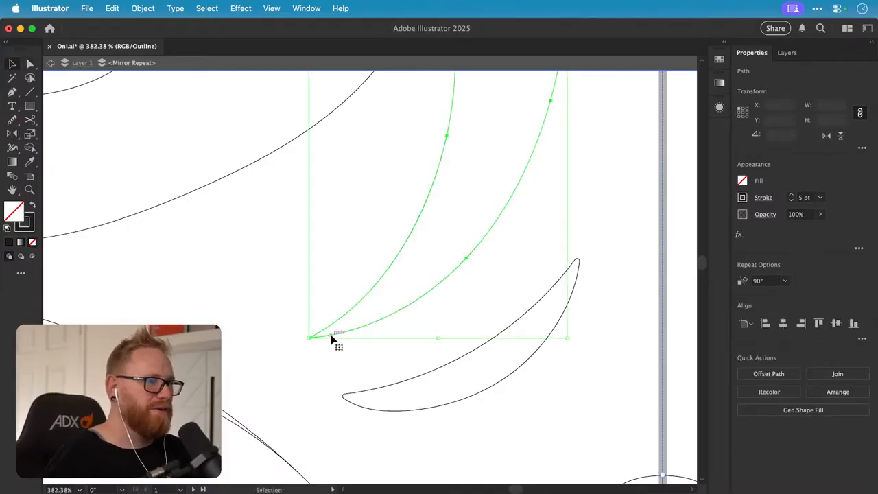
# - Slightly round the joined lower tip of the long brow curl to a radius of about 0.6 px
pyautogui.press('a')
pyautogui.click(323, 334)
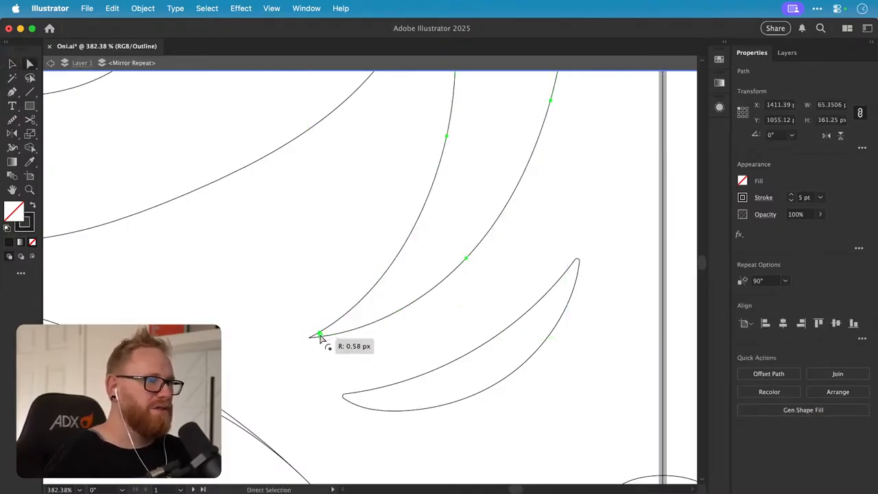
pyautogui.press('v')
pyautogui.click(330, 306)
# - Redraw the straight edge leading to the brow hook's tip with the Pencil as a flowing S-curve
pyautogui.press('super+minus')
pyautogui.press('super+minus')
pyautogui.press('super+minus')
pyautogui.press('super+minus')
pyautogui.press('super+minus')
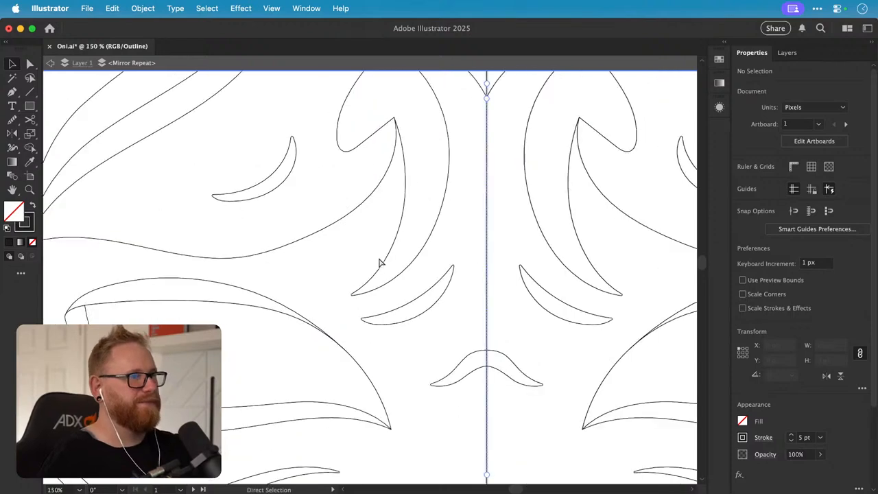
pyautogui.press('z')
pyautogui.moveTo(381, 210); pyautogui.dragTo(592, 219)
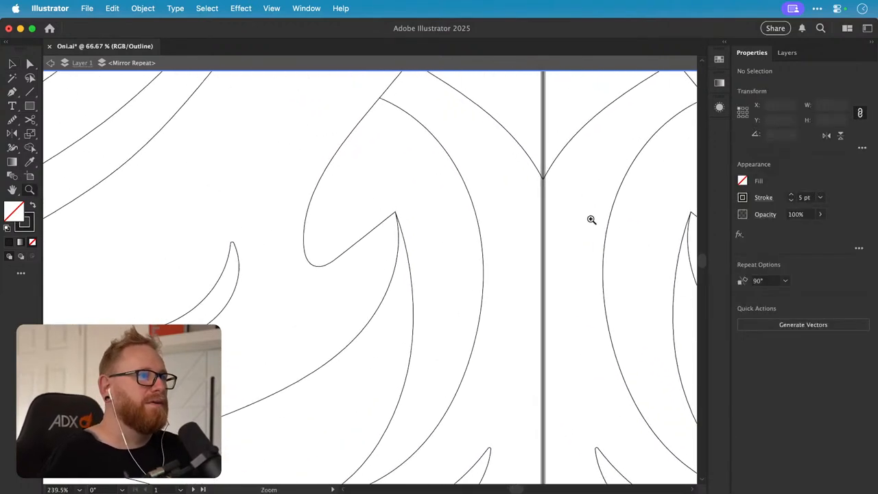
pyautogui.press('v')
pyautogui.click(382, 227)
pyautogui.scroll(5, 384, 226)
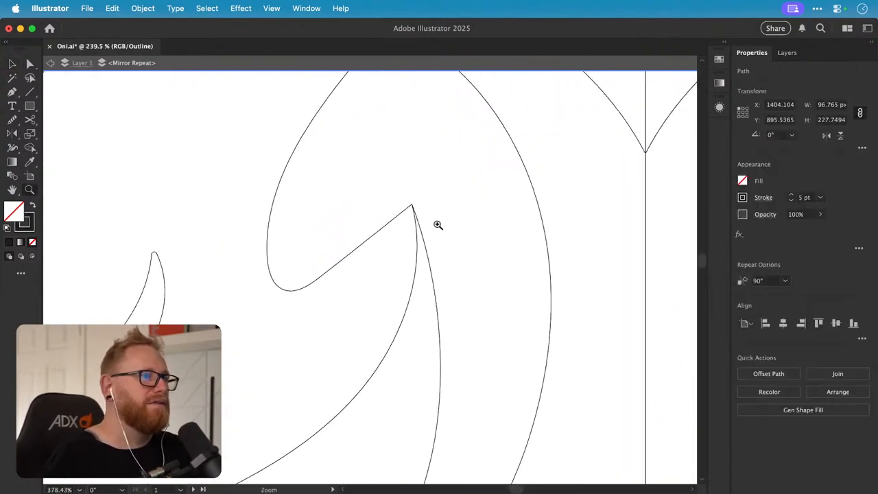
pyautogui.press('n')
pyautogui.moveTo(306, 283); pyautogui.dragTo(323, 275)
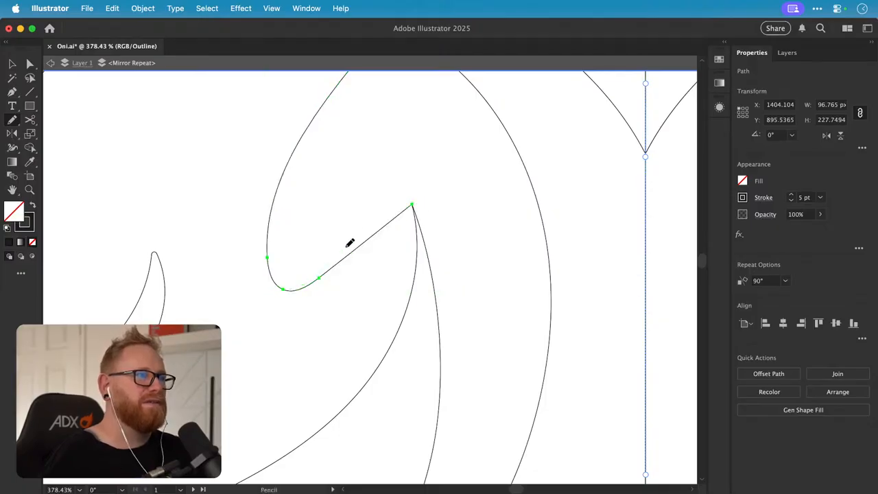
pyautogui.moveTo(410, 203); pyautogui.dragTo(412, 205)
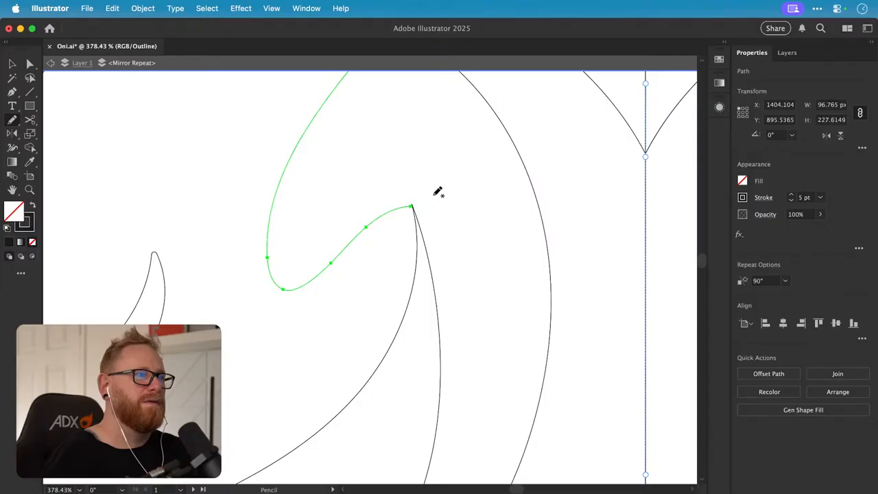
# - Average the separate line ends at the brow hook's tip to one shared point
pyautogui.scroll(5, 408, 199)
pyautogui.press('a')
pyautogui.click(426, 208)
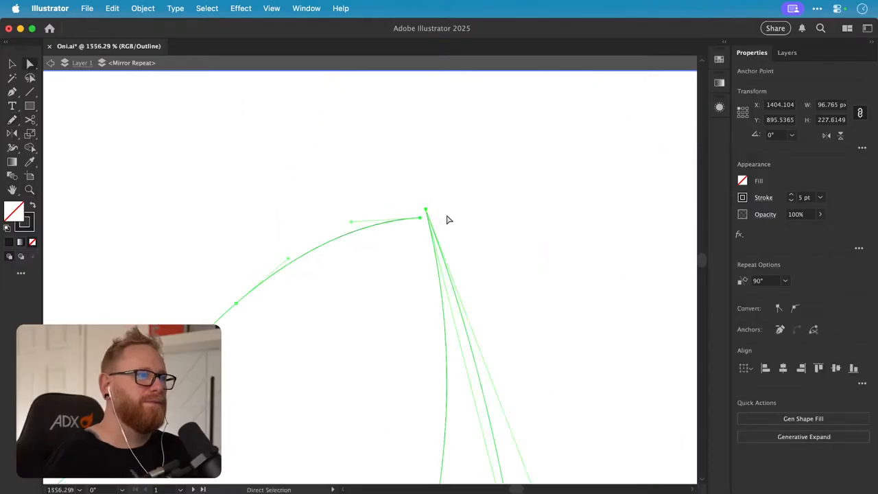
pyautogui.press('super+alt+j')
pyautogui.press('Return')
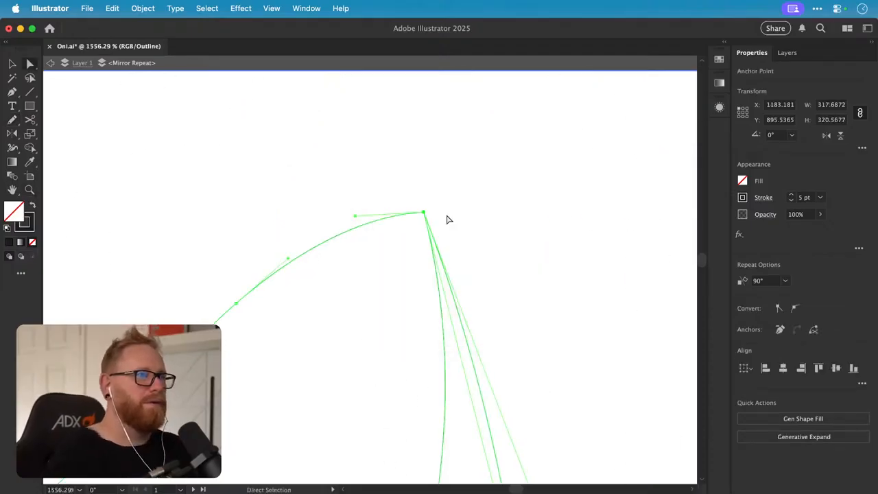
# - Slightly round the sharp tip of the small curl in the central forehead ornament using its live corner
pyautogui.press('super+minus')
pyautogui.press('super+minus')
pyautogui.press('super+minus')
pyautogui.press('super+minus')
pyautogui.press('super+minus')
pyautogui.press('super+minus')
pyautogui.press('super+minus')
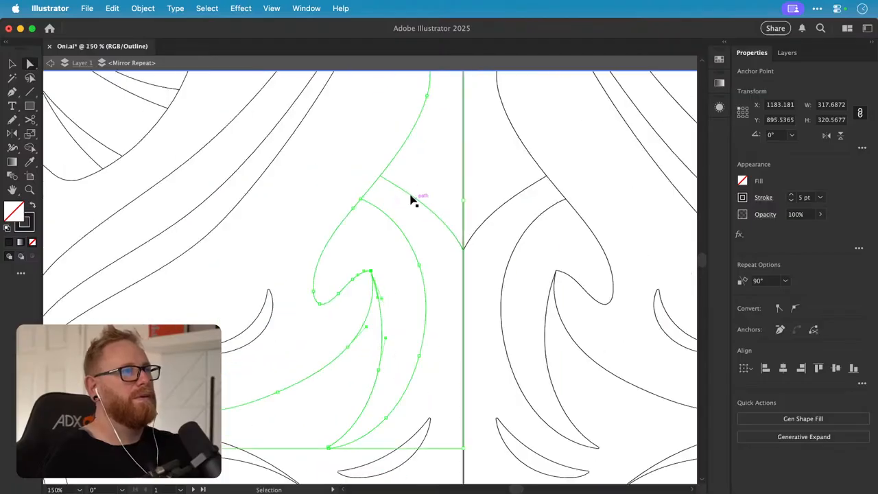
pyautogui.click(348, 165)
pyautogui.moveTo(380, 190); pyautogui.dragTo(313, 327)
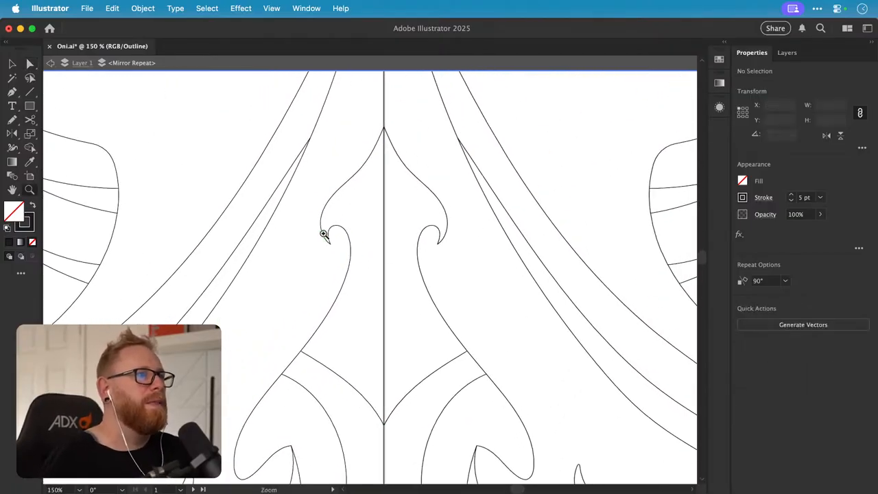
pyautogui.moveTo(324, 234); pyautogui.dragTo(558, 257)
pyautogui.click(356, 291)
pyautogui.press('a')
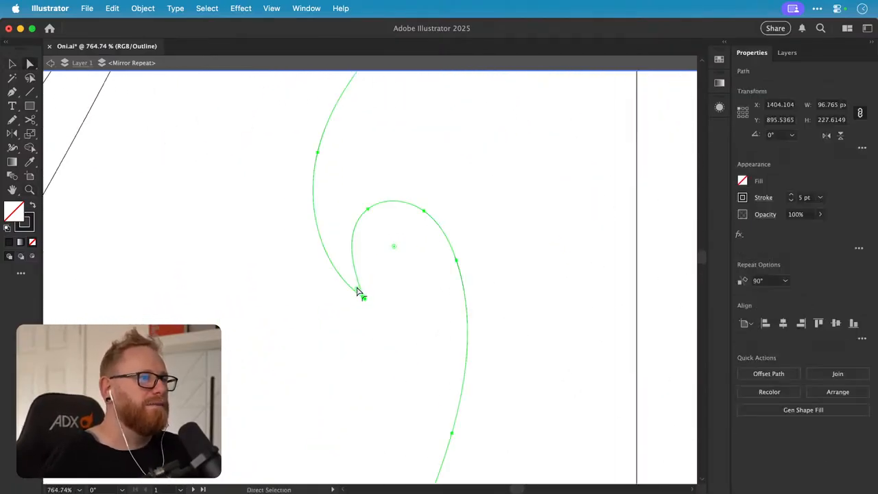
pyautogui.click(357, 291)
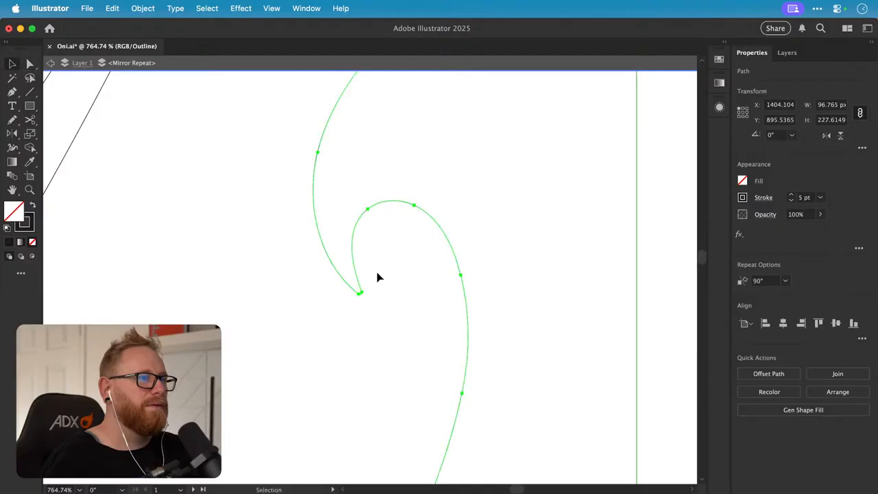
pyautogui.click(381, 270)
pyautogui.scroll(-6, 388, 268)
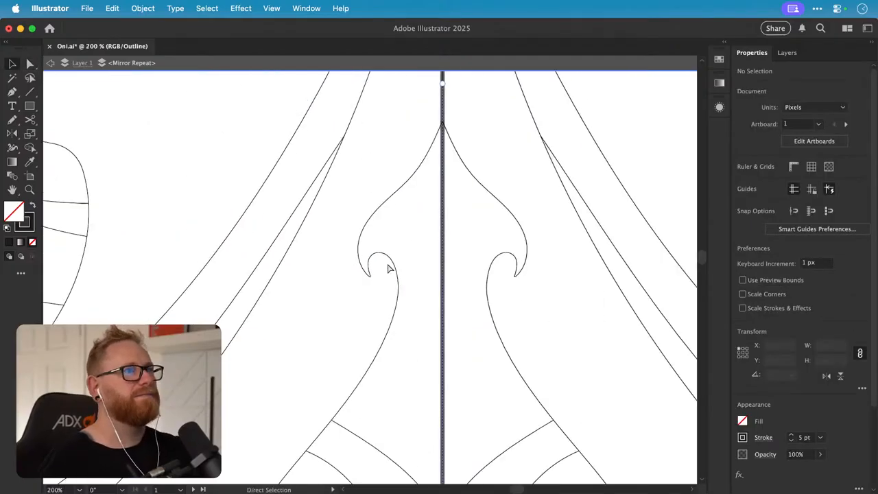
# - Delete the short middle line inside the long brow band that rises toward the forehead's peak
pyautogui.scroll(-3, 389, 268)
pyautogui.scroll(-2, 388, 269)
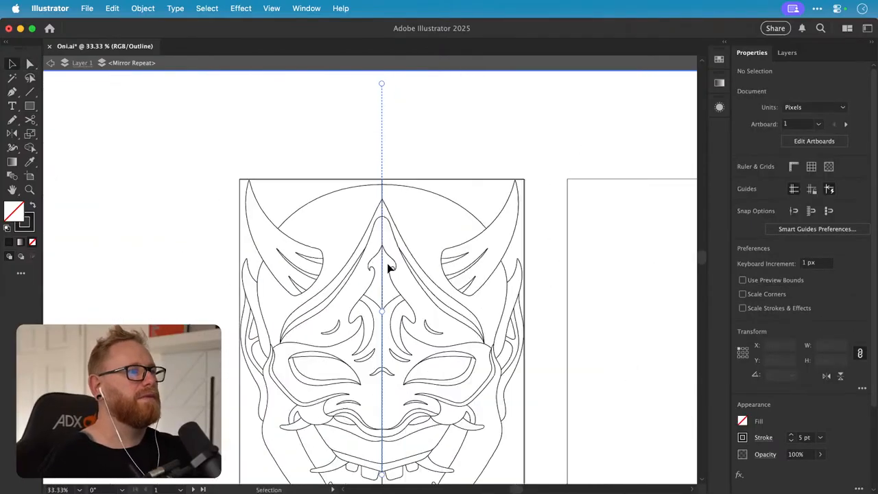
pyautogui.scroll(3, 336, 293)
pyautogui.click(339, 328)
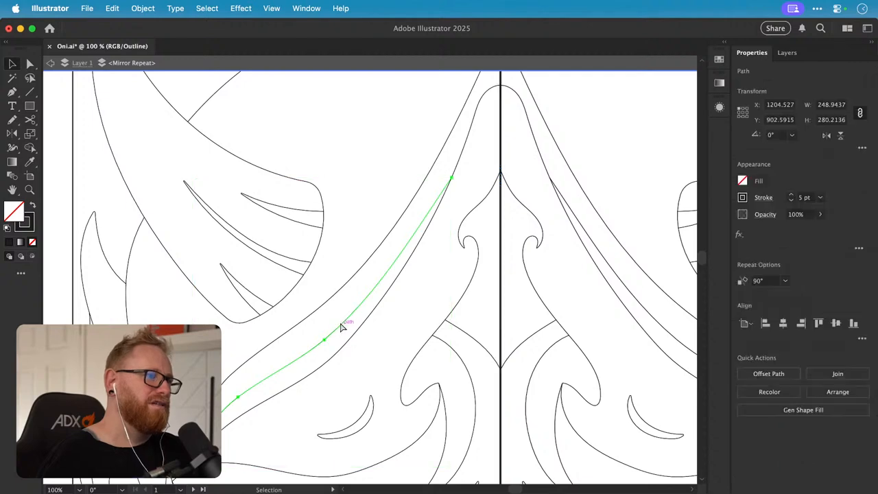
pyautogui.press('super+shift+a')
# - Draw a new middle line with the Pen from the brow band's outer tip up to the centre line, between the two existing edges
pyautogui.scroll(-2, 346, 301)
pyautogui.hscroll(-1, 346, 302)
pyautogui.press('p')
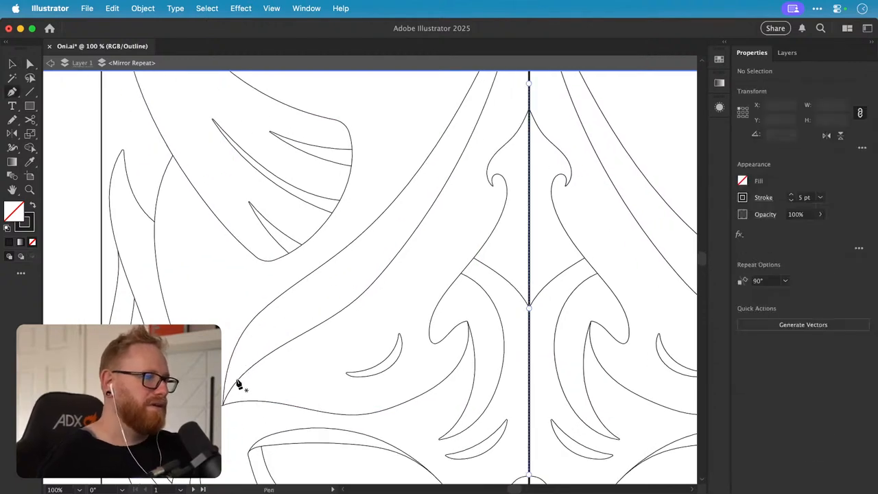
pyautogui.moveTo(224, 405); pyautogui.dragTo(396, 249)
pyautogui.press('space')
pyautogui.moveTo(398, 240); pyautogui.dragTo(352, 313)
pyautogui.moveTo(415, 199); pyautogui.dragTo(402, 223)
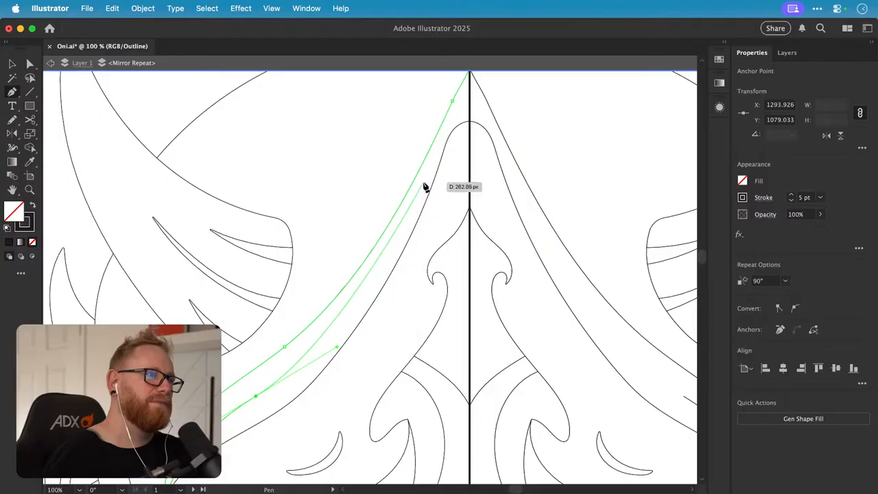
pyautogui.moveTo(424, 183); pyautogui.dragTo(505, 215)
pyautogui.keyDown('super'); pyautogui.click(468, 192); pyautogui.keyUp('super')
# - Adjust the handles at the new middle line's top so it meets its mirrored half in a peak
pyautogui.press('a')
pyautogui.click(407, 209)
pyautogui.moveTo(406, 209); pyautogui.dragTo(359, 220)
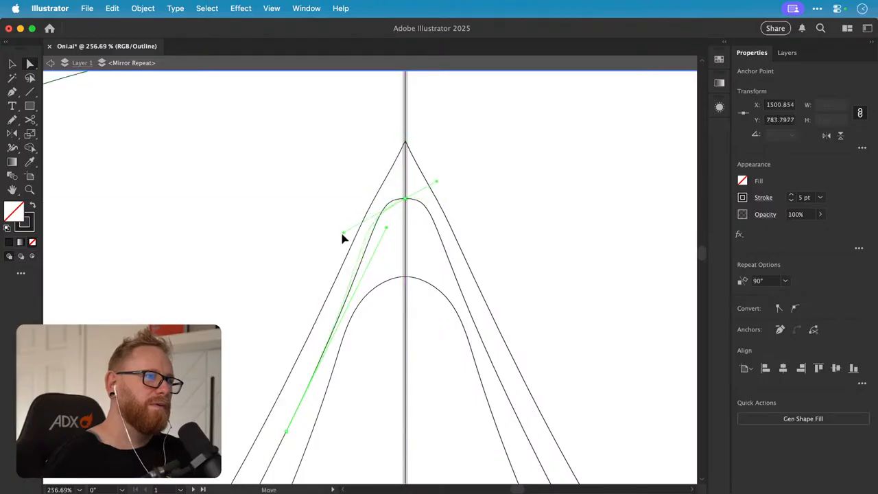
pyautogui.moveTo(345, 256); pyautogui.dragTo(373, 226)
pyautogui.keyDown('super'); pyautogui.click(447, 186); pyautogui.keyUp('super')
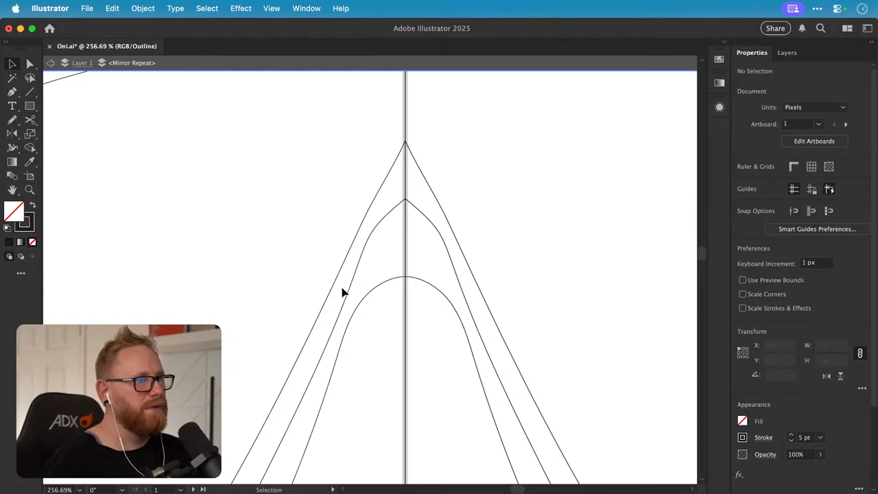
# - Try to reshape the middle line's curve just below its peak, and undo the change
pyautogui.scroll(-5, 343, 291)
pyautogui.moveTo(389, 302); pyautogui.dragTo(408, 272)
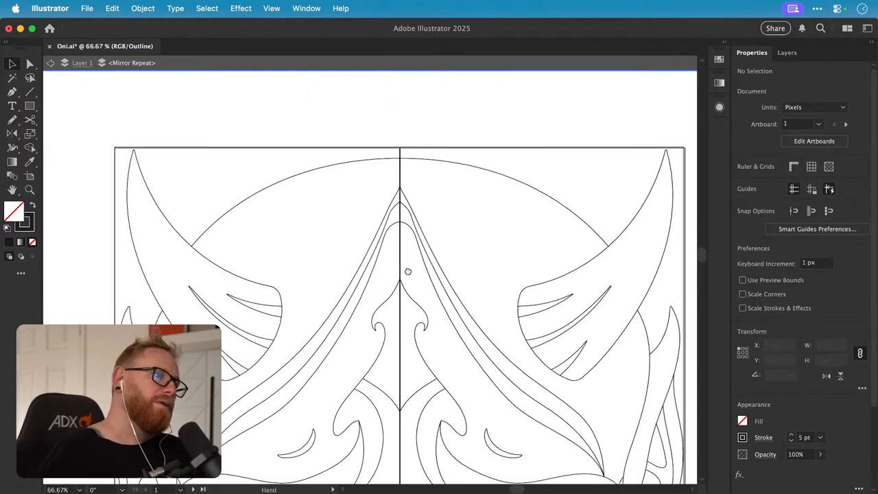
pyautogui.click(399, 264)
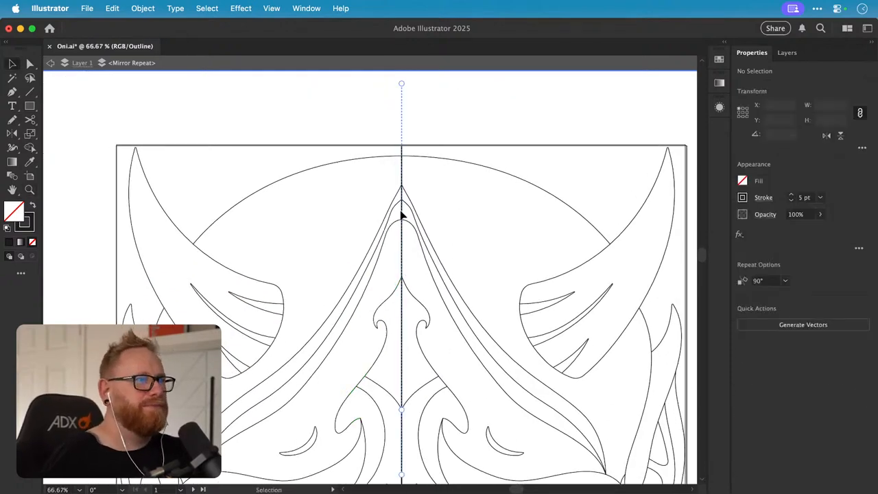
pyautogui.click(402, 213)
pyautogui.click(353, 334)
pyautogui.moveTo(353, 333); pyautogui.dragTo(380, 263)
pyautogui.press('a')
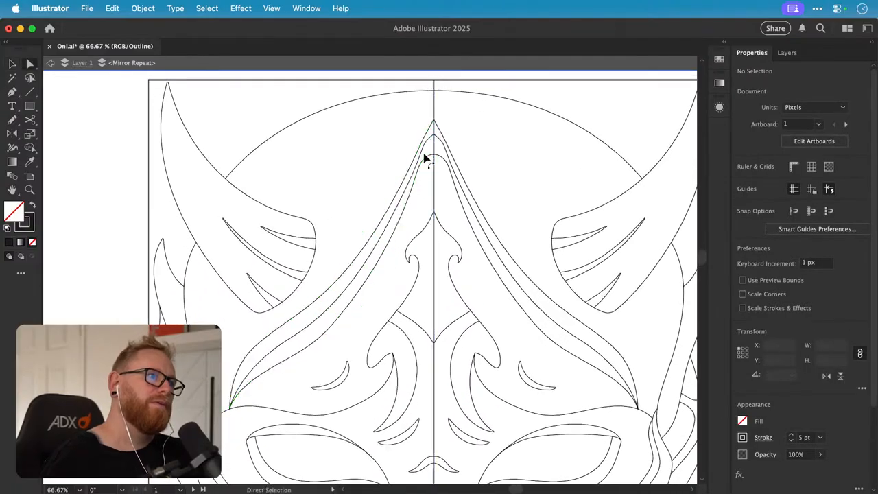
pyautogui.moveTo(428, 142); pyautogui.dragTo(441, 143)
pyautogui.press('super+z')
# - Delete the middle line's top segment and its leftover end anchor near the centre line
pyautogui.scroll(5, 432, 150)
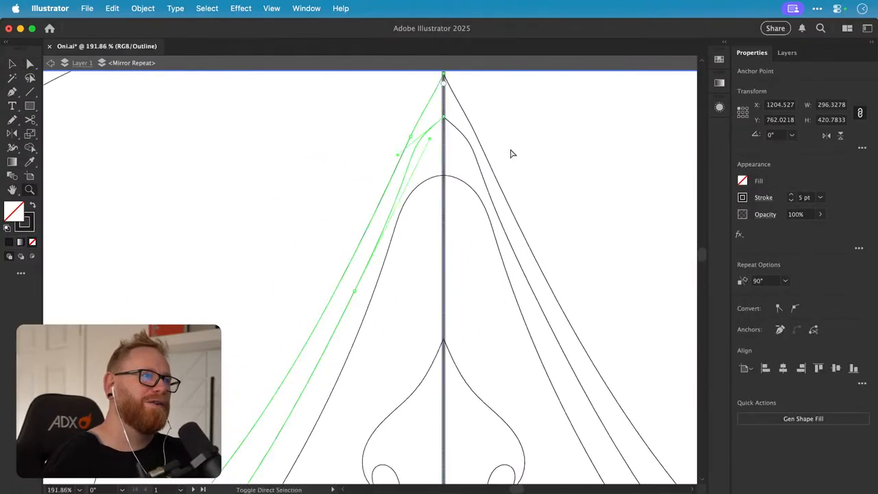
pyautogui.click(426, 137)
pyautogui.click(429, 140)
pyautogui.click(444, 120)
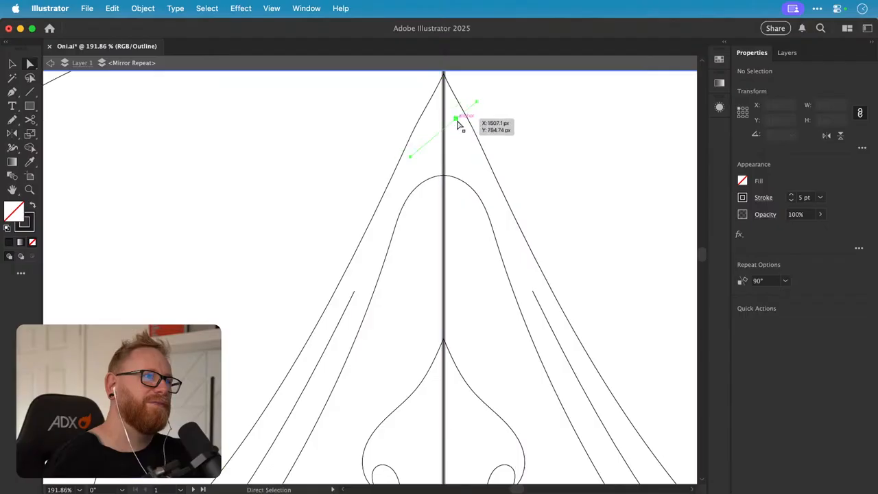
# - Continue the middle line with the Pen from its open end up to the centre line in a sharper peak
pyautogui.click(356, 292)
pyautogui.moveTo(395, 200); pyautogui.dragTo(403, 189)
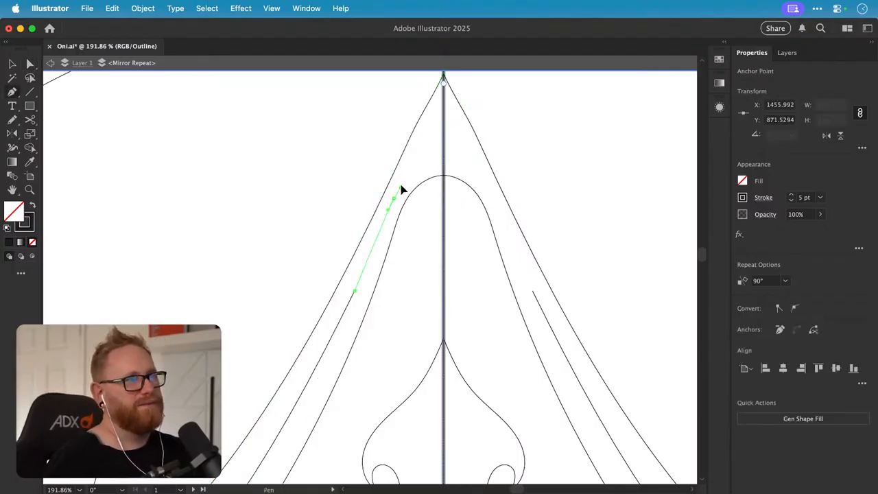
pyautogui.moveTo(409, 160); pyautogui.dragTo(461, 87)
pyautogui.press('v')
pyautogui.click(501, 122)
# - Smooth the redrawn upper section of the middle line with the Smooth tool
pyautogui.click(392, 211)
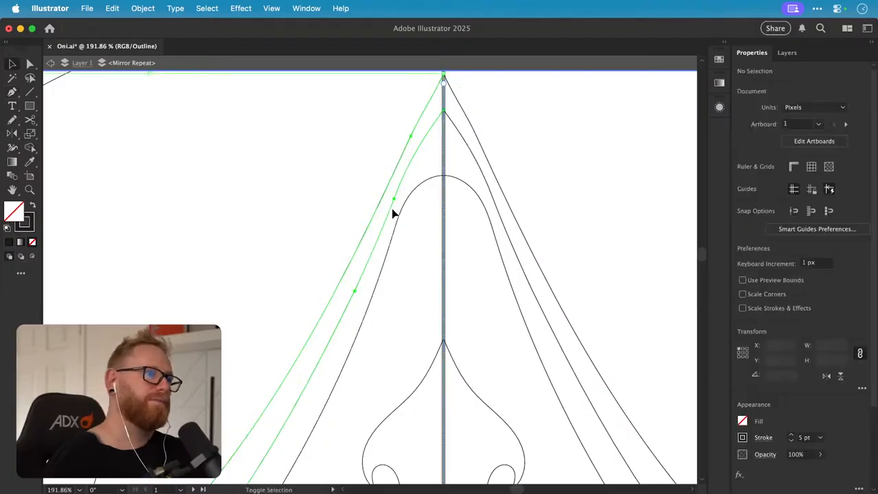
pyautogui.hotkey('shift', 'n')
pyautogui.moveTo(397, 199); pyautogui.dragTo(367, 267)
pyautogui.press('v')
pyautogui.click(526, 156)
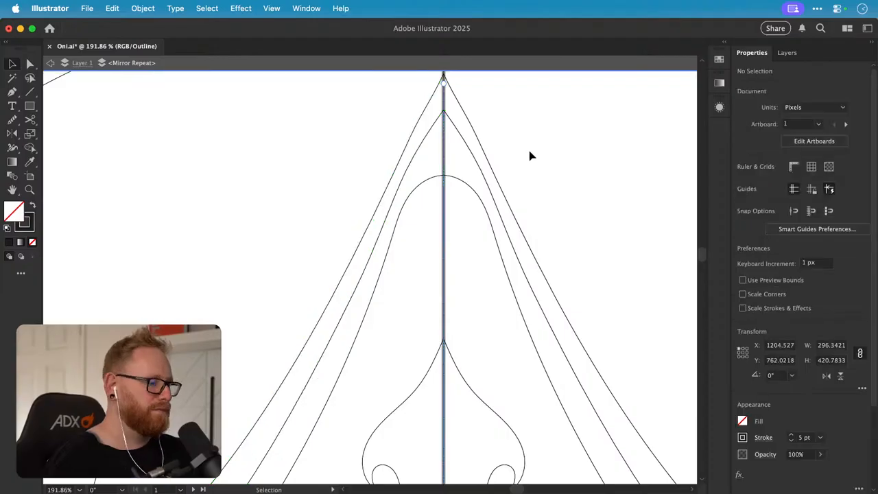
# - Redraw the rounded top of the brow band's innermost line with the Pencil so it rises to a peak at the centre line
pyautogui.press('super+minus')
pyautogui.press('super+minus')
pyautogui.press('super+minus')
pyautogui.press('super+minus')
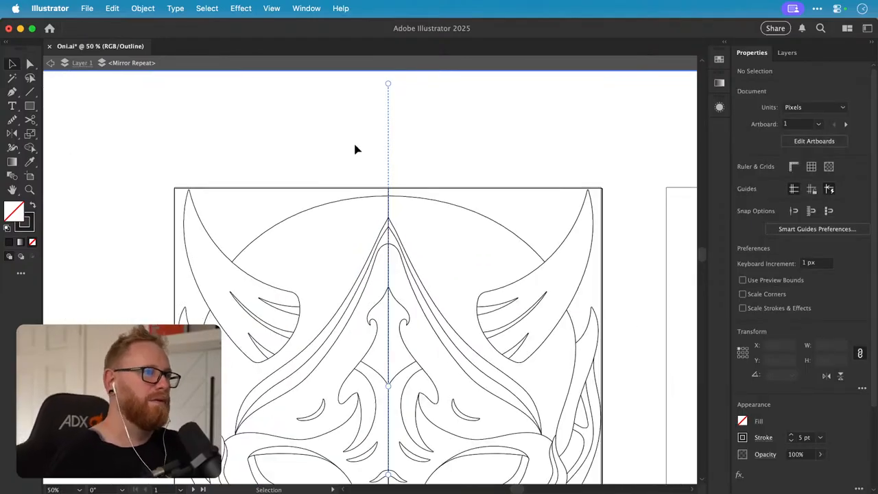
pyautogui.scroll(5, 378, 274)
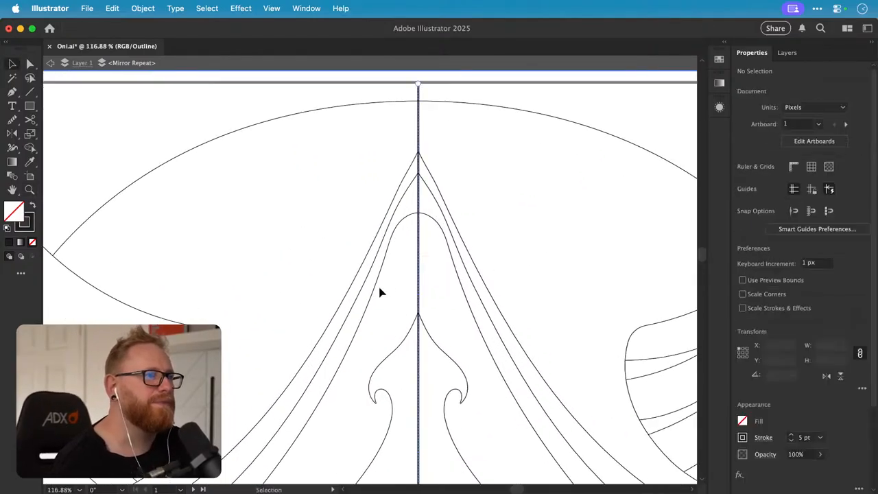
pyautogui.click(378, 291)
pyautogui.press('n')
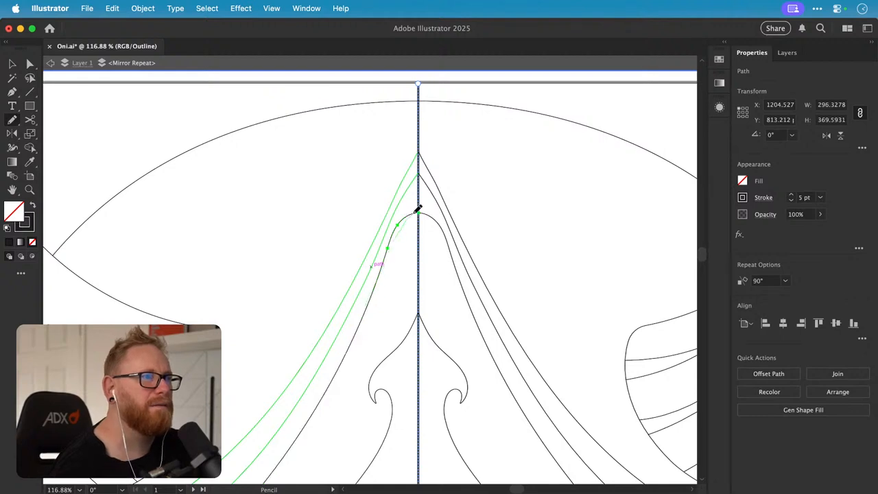
pyautogui.press('v')
pyautogui.click(525, 187)
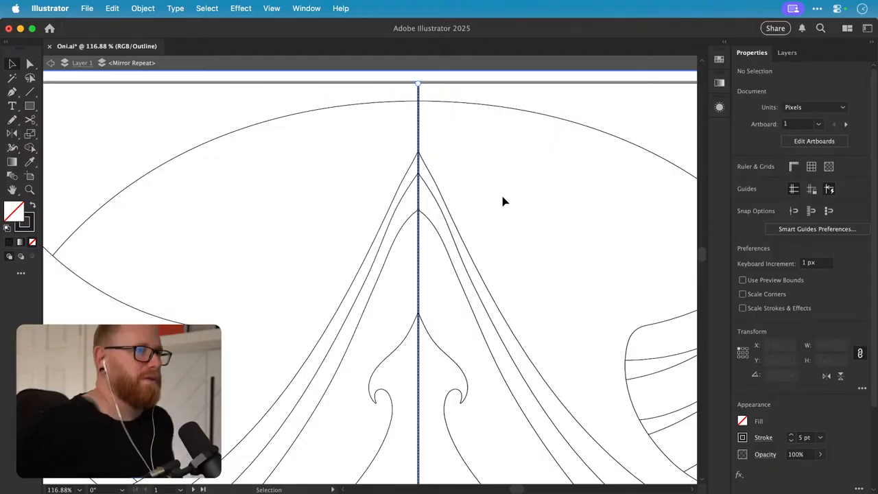
# - Delete the middle line's upper segments between its open lower end and the centre line
pyautogui.press('a')
pyautogui.click(389, 227)
pyautogui.press('Delete')
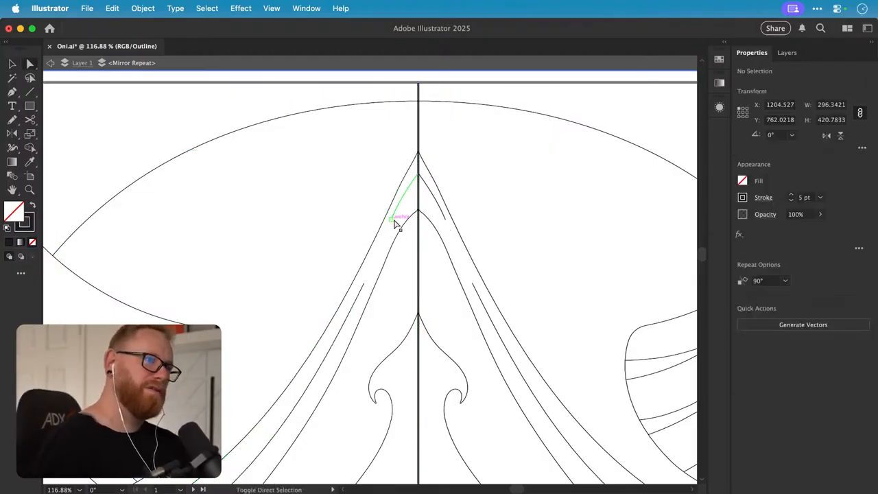
pyautogui.click(394, 218)
pyautogui.press('Delete')
pyautogui.press('Delete')
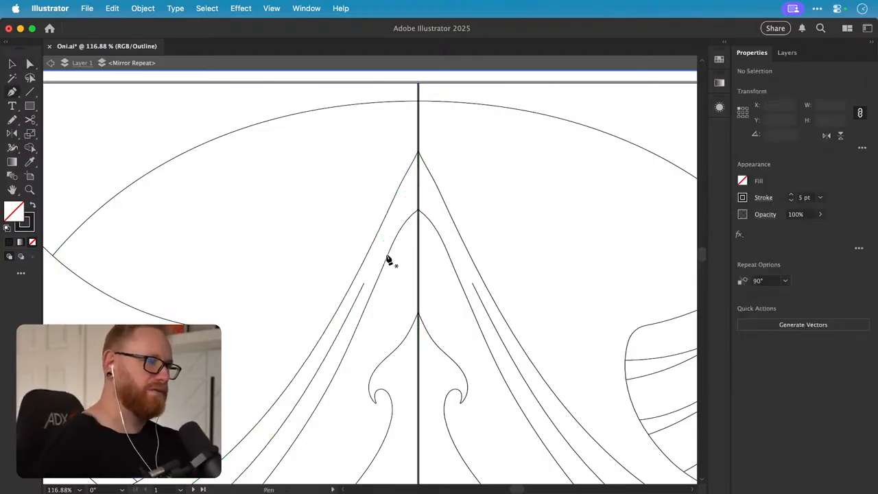
# - Redraw the middle line with the Pen from its open lower end up to a peak on the centre line
pyautogui.click(364, 286)
pyautogui.moveTo(419, 152); pyautogui.dragTo(435, 178)
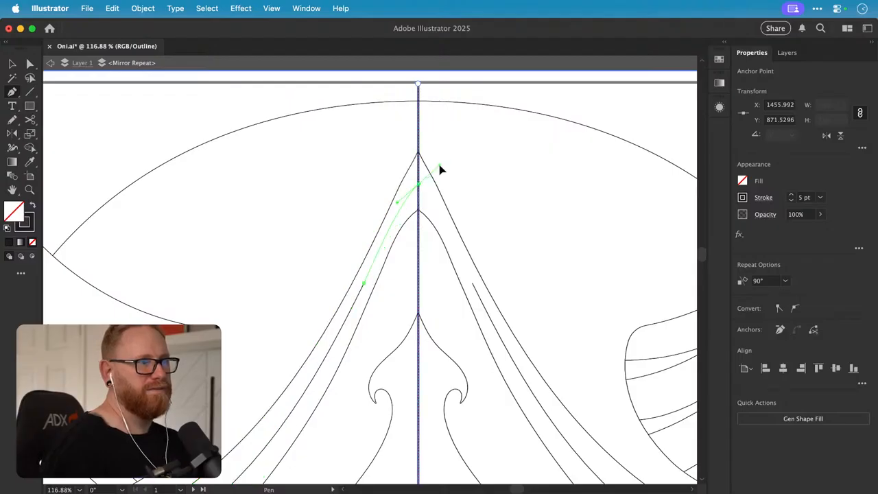
pyautogui.keyDown('super'); pyautogui.click(441, 173); pyautogui.keyUp('super')
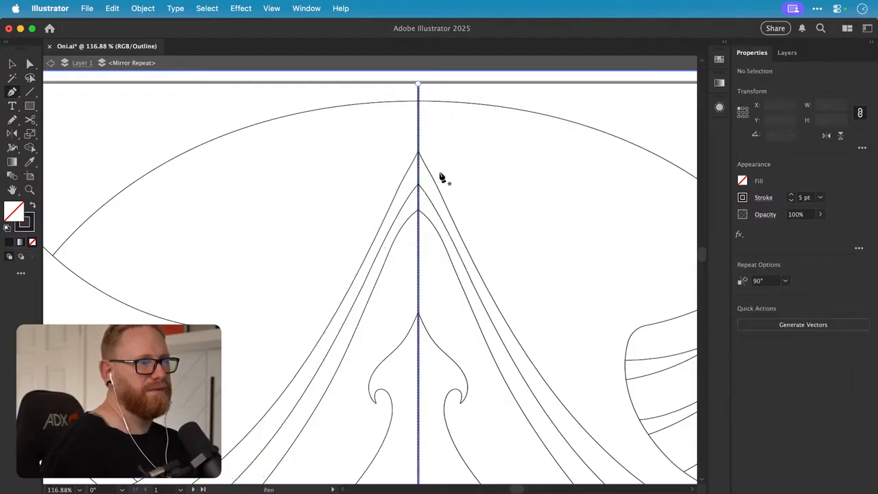
# - Examine up close where the peaks of the innermost and middle lines meet the centre line
pyautogui.scroll(10, 441, 179)
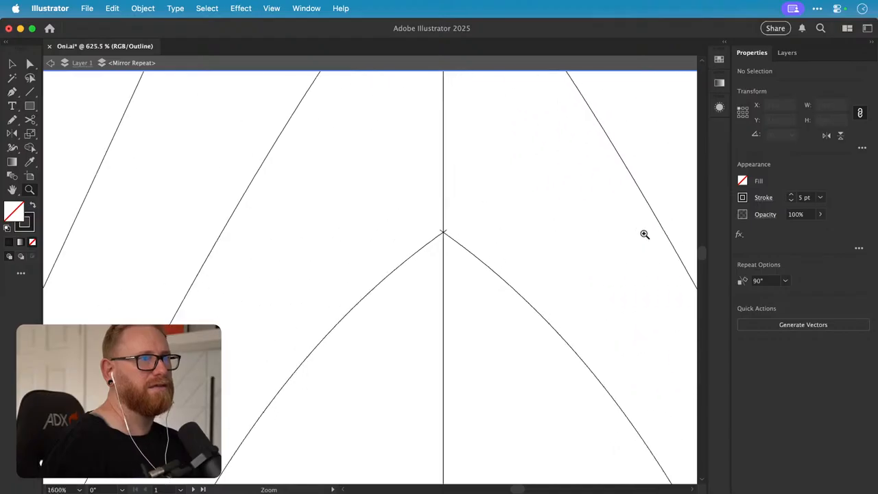
pyautogui.click(430, 249)
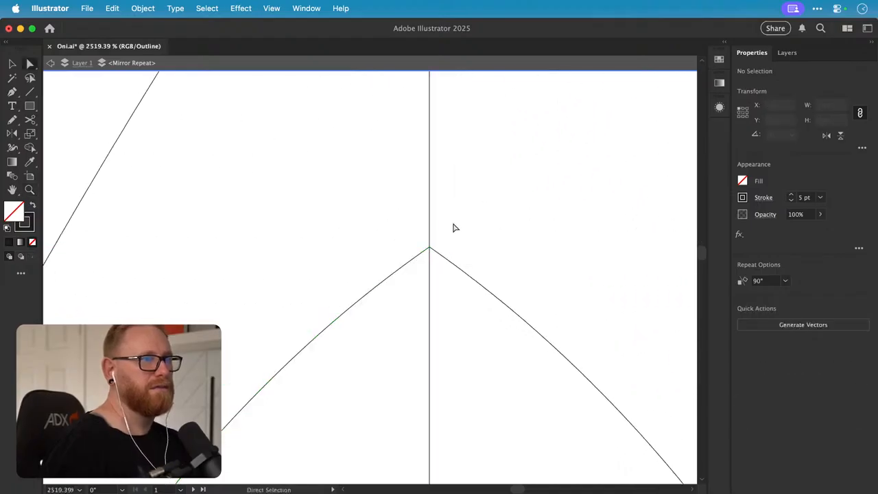
pyautogui.press('super+minus')
pyautogui.press('super+minus')
pyautogui.press('super+minus')
pyautogui.press('super+minus')
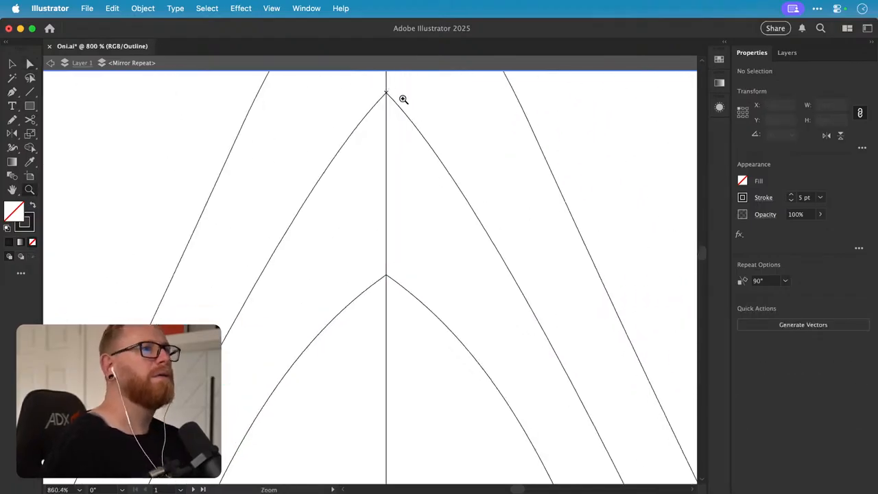
pyautogui.scroll(5, 404, 103)
pyautogui.moveTo(396, 110); pyautogui.dragTo(391, 112)
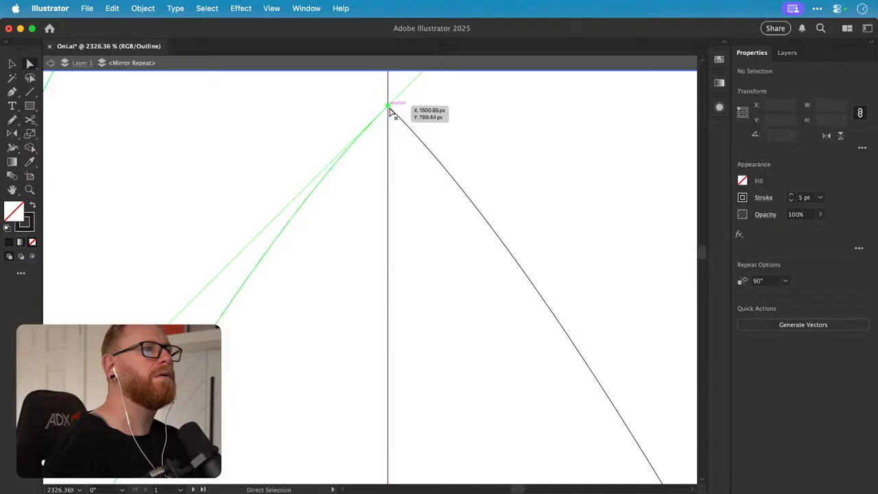
pyautogui.press('v')
pyautogui.press('super+minus')
pyautogui.press('super+minus')
pyautogui.press('super+minus')
pyautogui.press('super+minus')
pyautogui.press('super+minus')
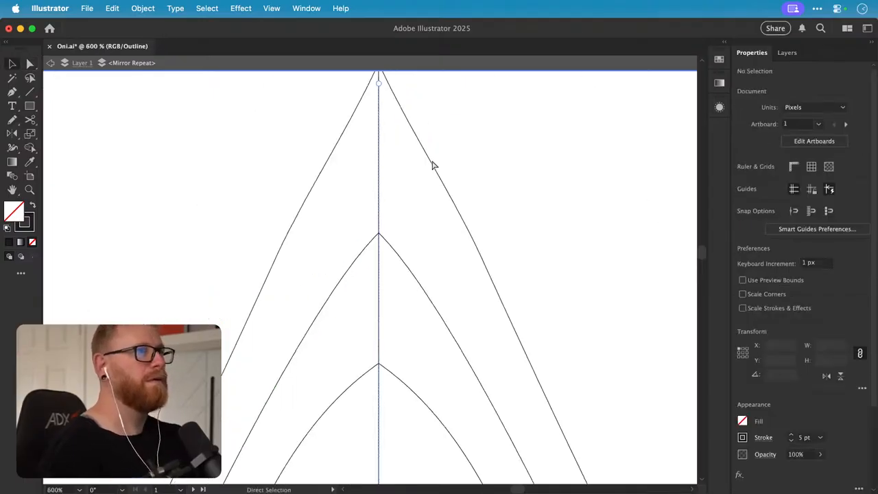
pyautogui.press('a')
pyautogui.press('super+minus')
pyautogui.press('super+minus')
pyautogui.press('super+minus')
pyautogui.press('super+minus')
pyautogui.press('super+minus')
pyautogui.press('super+minus')
pyautogui.press('super+minus')
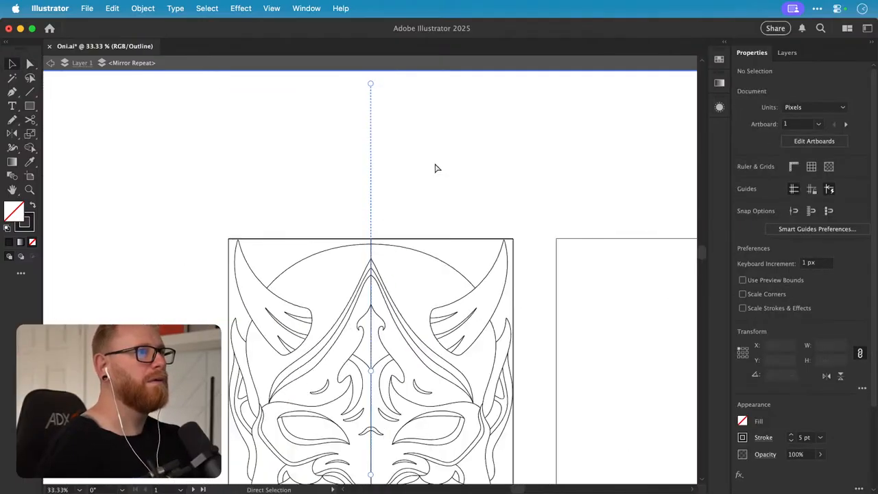
# - Return to the full mask in Preview outside isolation mode and save the file
pyautogui.doubleClick(324, 180)
pyautogui.scroll(-5, 343, 165)
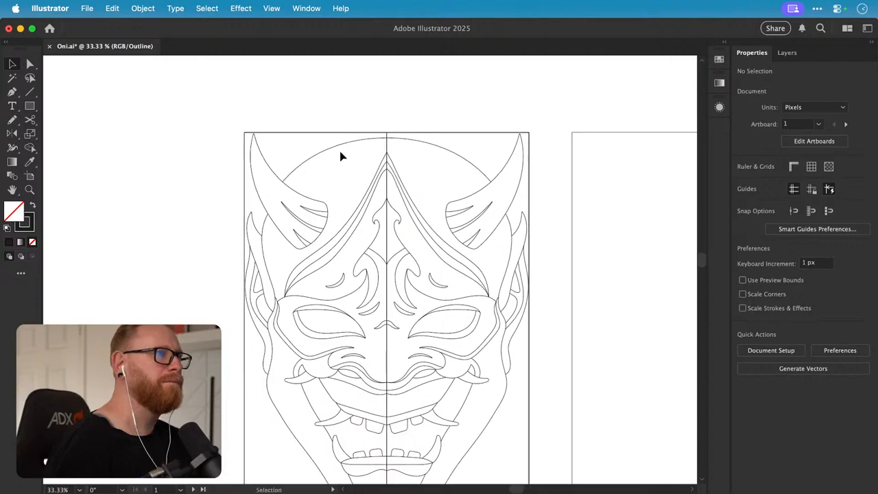
pyautogui.press('super+y')
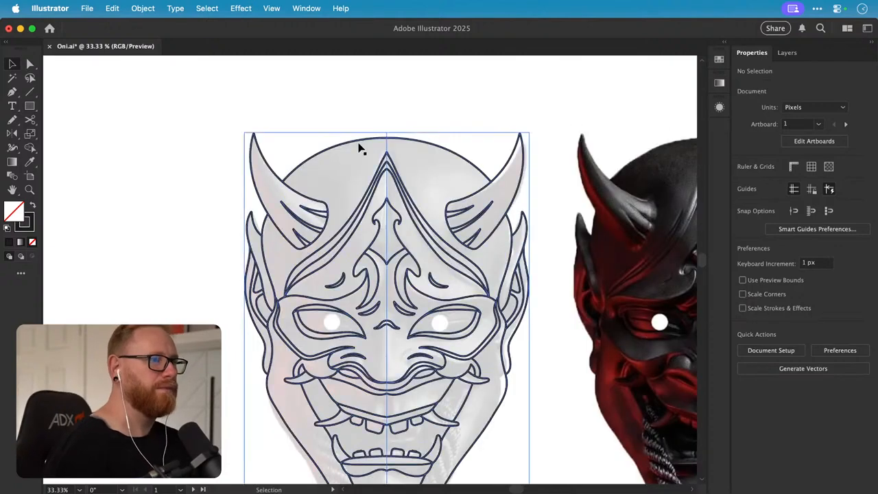
pyautogui.press('v')
pyautogui.press('super+s')
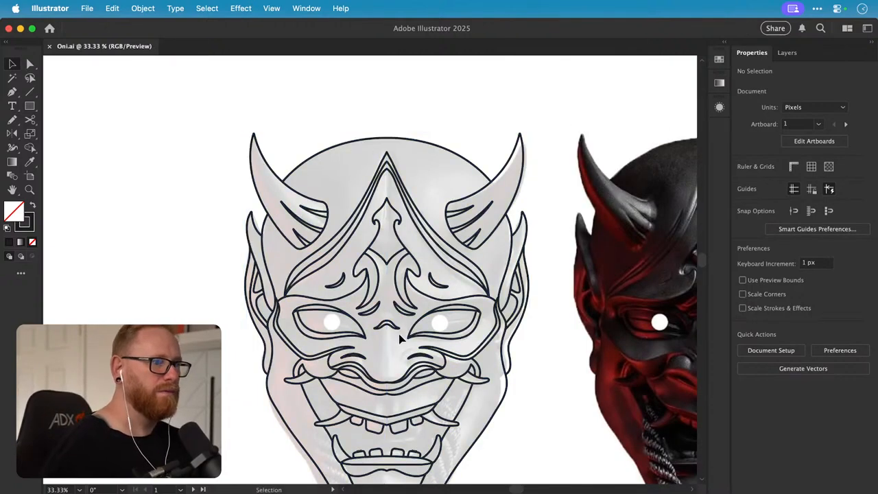
# - Examine the mask's nose, lips and mouth line art and compare it with the reference mask beside it
pyautogui.press('super+minus')
pyautogui.scroll(-3, 265, 281)
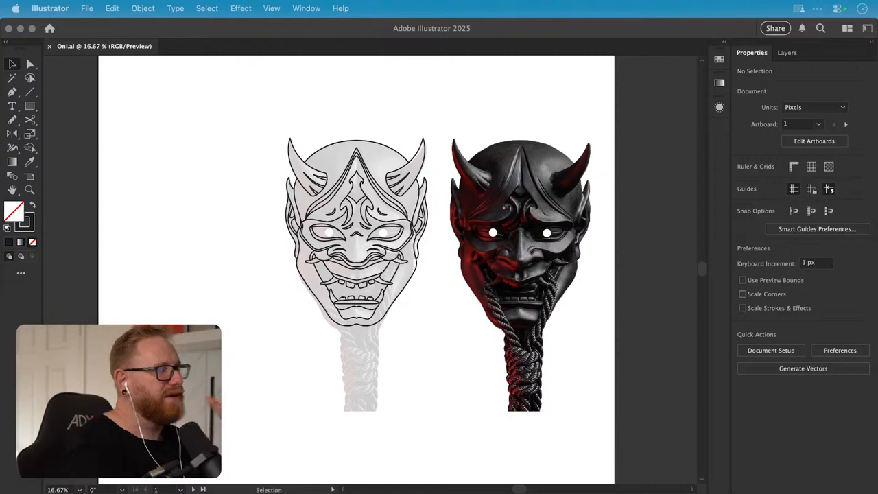
pyautogui.moveTo(426, 302); pyautogui.dragTo(381, 311)
pyautogui.press('z')
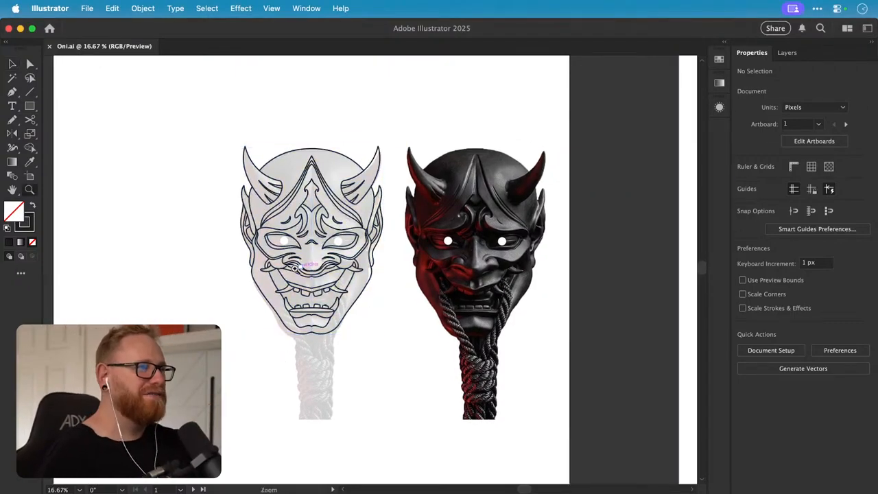
pyautogui.moveTo(295, 268); pyautogui.dragTo(472, 276)
pyautogui.moveTo(344, 295); pyautogui.dragTo(506, 306)
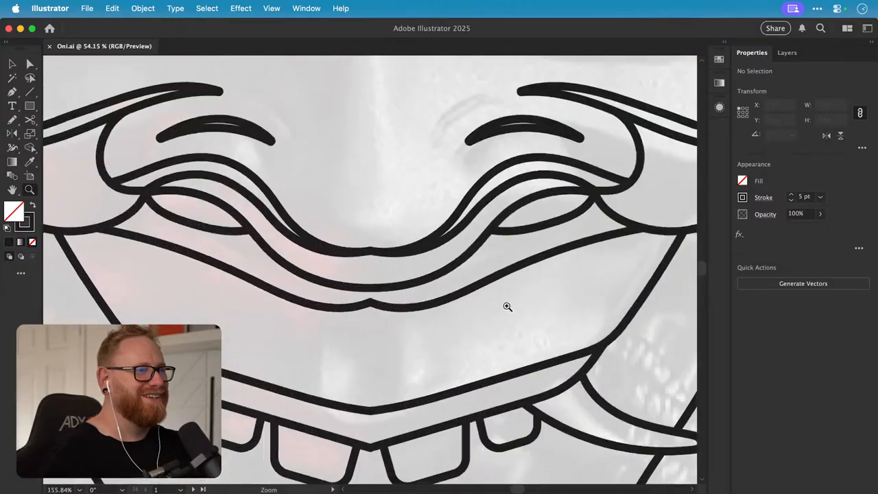
pyautogui.press('v')
pyautogui.press('z')
pyautogui.moveTo(455, 329); pyautogui.dragTo(407, 292)
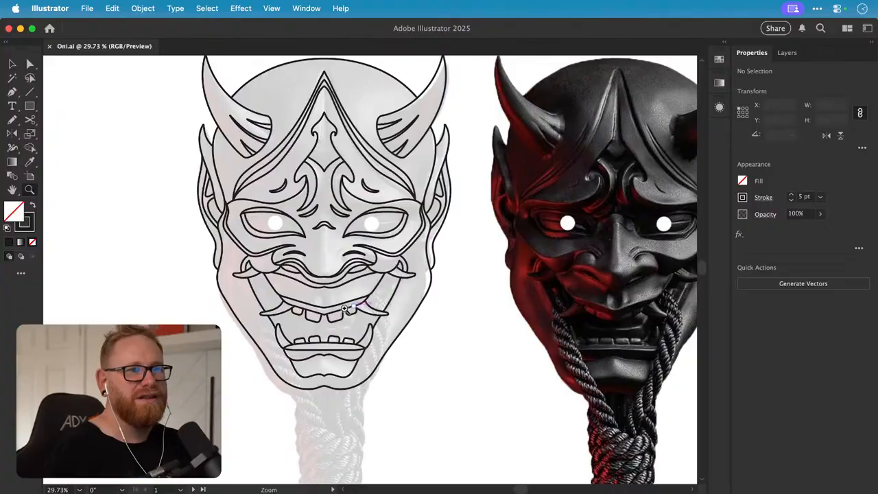
pyautogui.moveTo(339, 324); pyautogui.dragTo(418, 324)
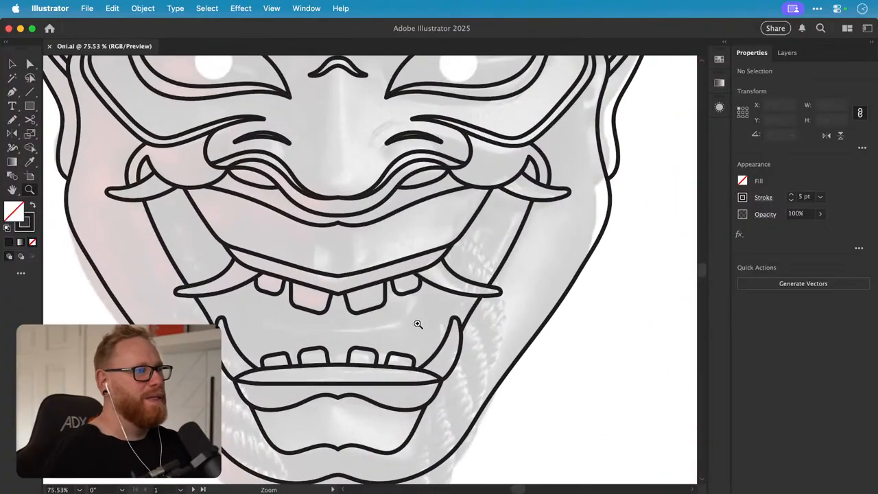
pyautogui.scroll(2, 312, 324)
pyautogui.press('b')
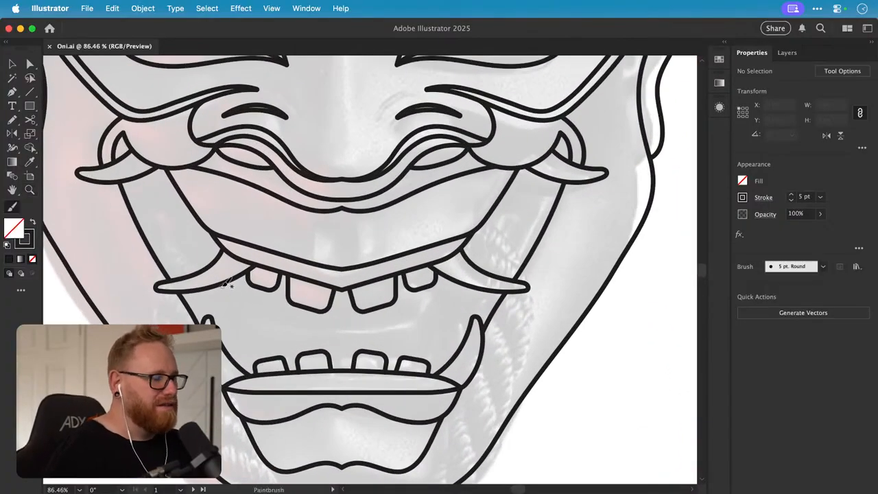
pyautogui.press('n')
pyautogui.press('z')
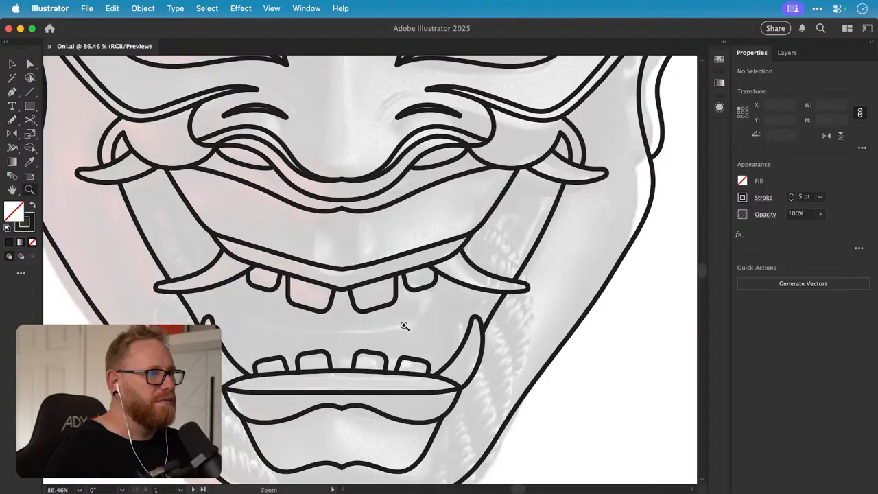
pyautogui.moveTo(417, 324); pyautogui.dragTo(257, 297)
pyautogui.moveTo(385, 309); pyautogui.dragTo(253, 306)
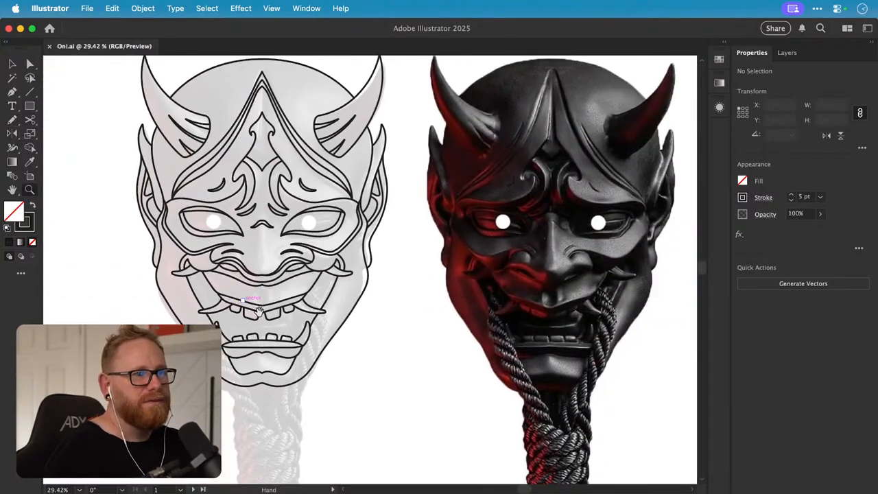
pyautogui.moveTo(258, 311)
pyautogui.mouseDown()
pyautogui.moveTo(376, 325)
pyautogui.moveTo(302, 317)
pyautogui.moveTo(375, 318)
pyautogui.mouseUp()
pyautogui.press('n')
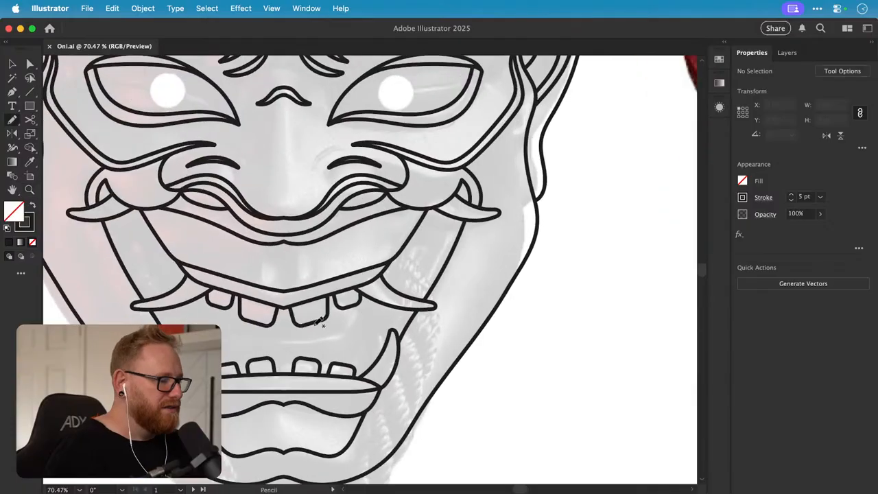
# - Enter isolation mode for the mask's mirror repeat
pyautogui.press('v')
pyautogui.click(310, 329)
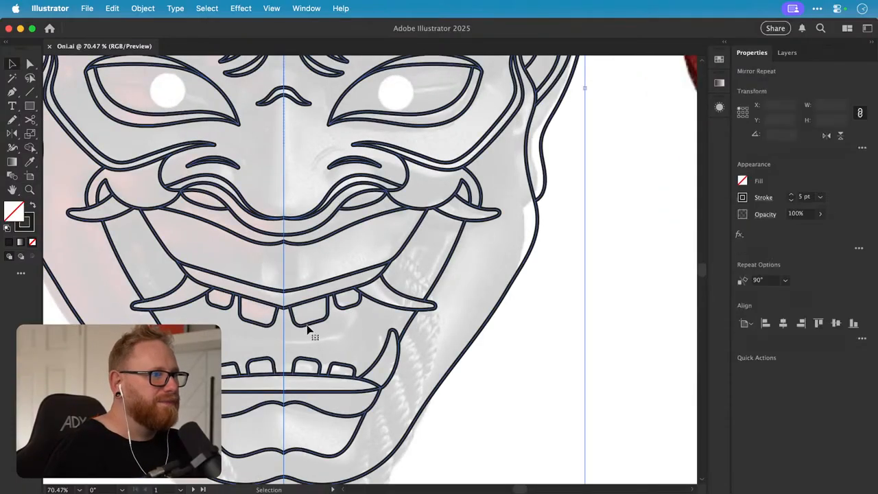
pyautogui.doubleClick(310, 328)
# - Try to sketch a curved line inside the mouth between the upper and lower teeth with the Pencil
pyautogui.press('n')
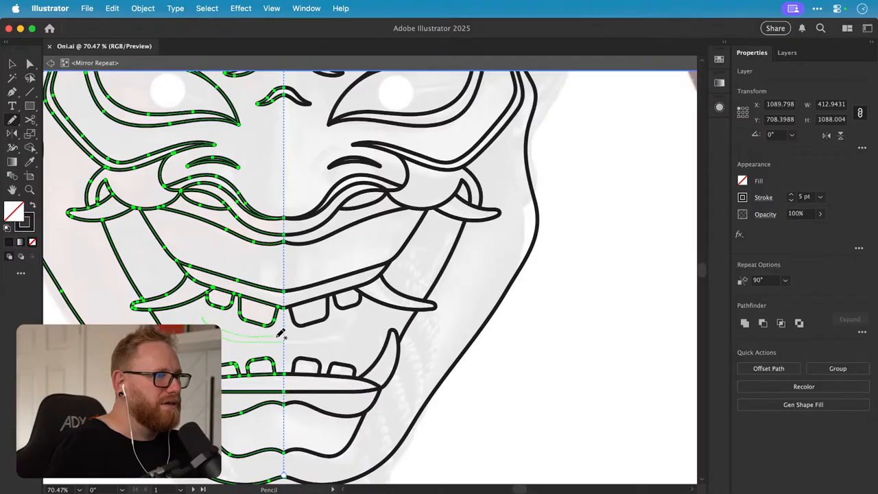
pyautogui.moveTo(281, 334); pyautogui.dragTo(379, 335)
pyautogui.press('z')
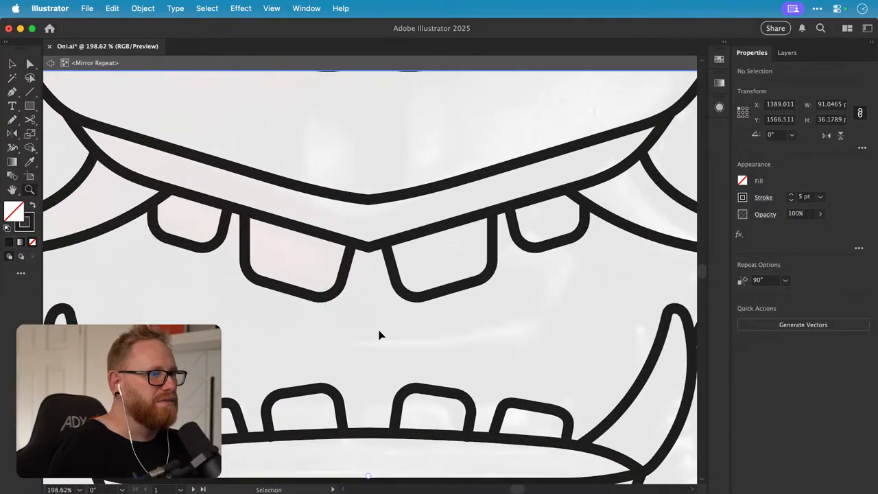
pyautogui.press('v')
pyautogui.click(333, 295)
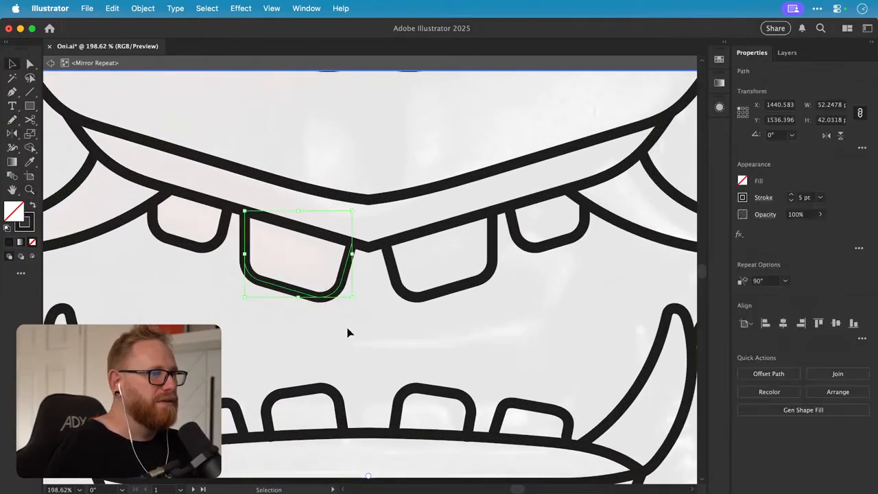
pyautogui.click(374, 334)
# - Draw half of a thin pointed crescent between the upper and lower teeth with the Pen, about 115 px wide and 40 px high, ending at the centre line
pyautogui.press('super+minus')
pyautogui.press('super+minus')
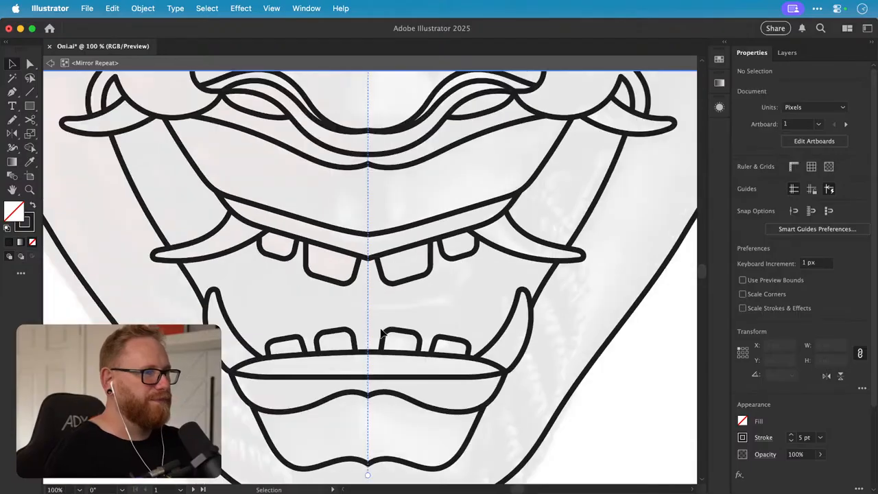
pyautogui.press('p')
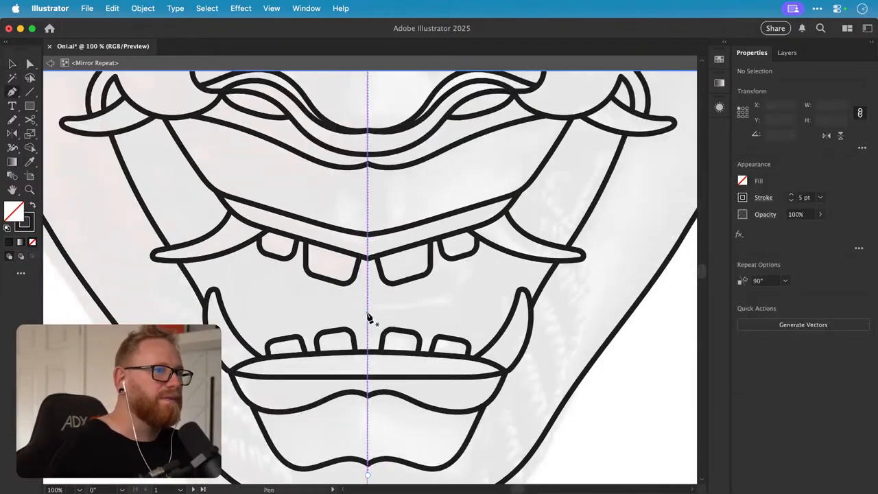
pyautogui.click(368, 313)
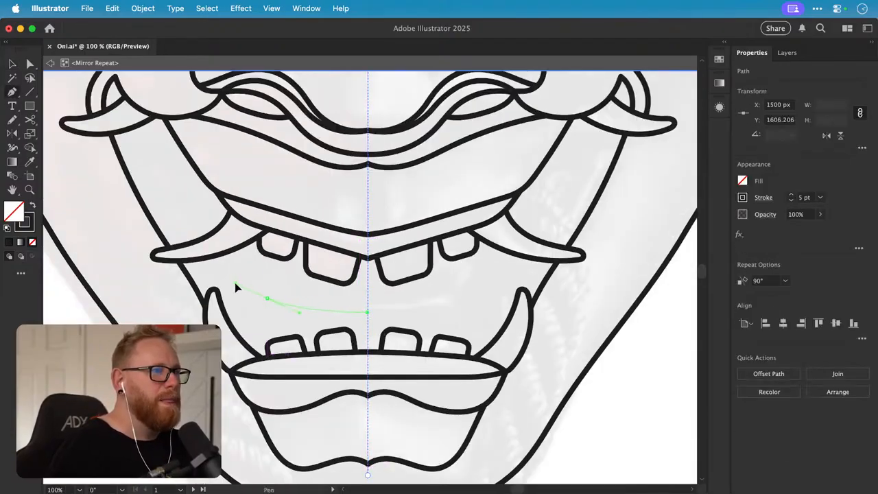
pyautogui.moveTo(226, 283); pyautogui.dragTo(226, 282)
pyautogui.click(267, 298)
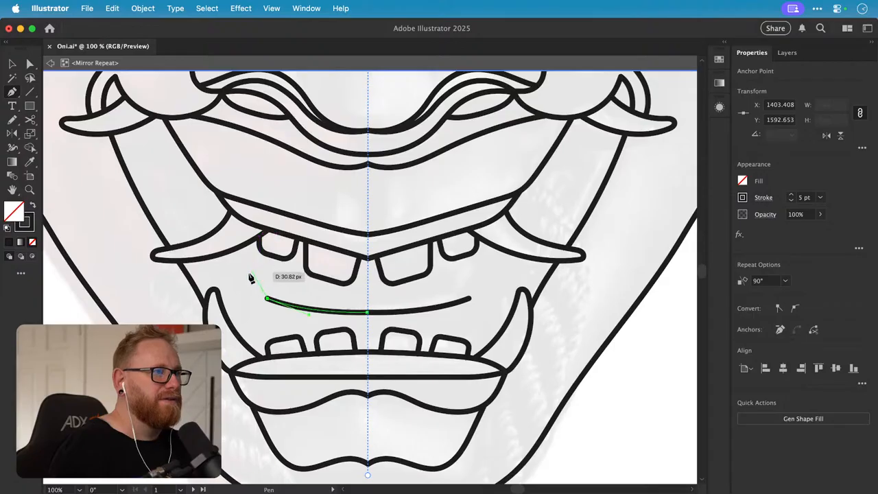
pyautogui.moveTo(249, 273)
pyautogui.mouseDown()
pyautogui.moveTo(281, 303)
pyautogui.moveTo(370, 296)
pyautogui.moveTo(363, 309)
pyautogui.moveTo(391, 308)
pyautogui.moveTo(371, 308)
pyautogui.mouseUp()
pyautogui.moveTo(438, 299); pyautogui.dragTo(408, 291)
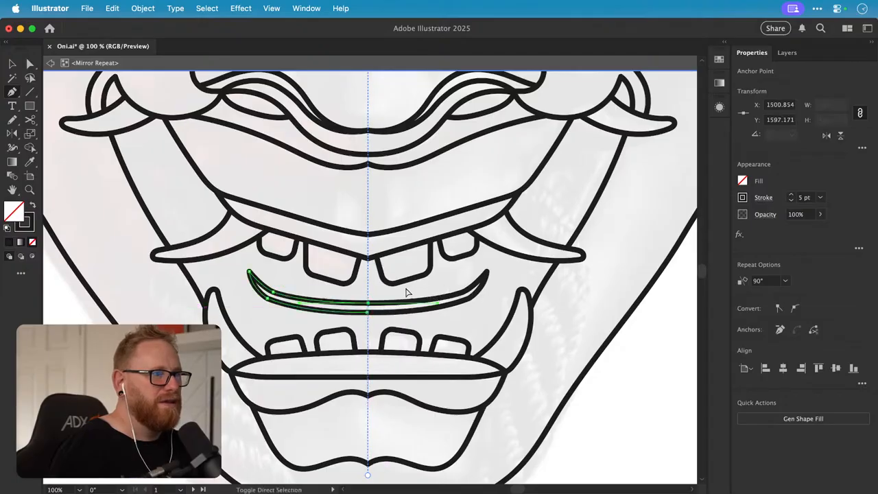
pyautogui.press('Escape')
# - Move the crescent's lower end point slightly down along the centre line so the shape is about 42 px high
pyautogui.press('z')
pyautogui.moveTo(239, 299); pyautogui.dragTo(396, 304)
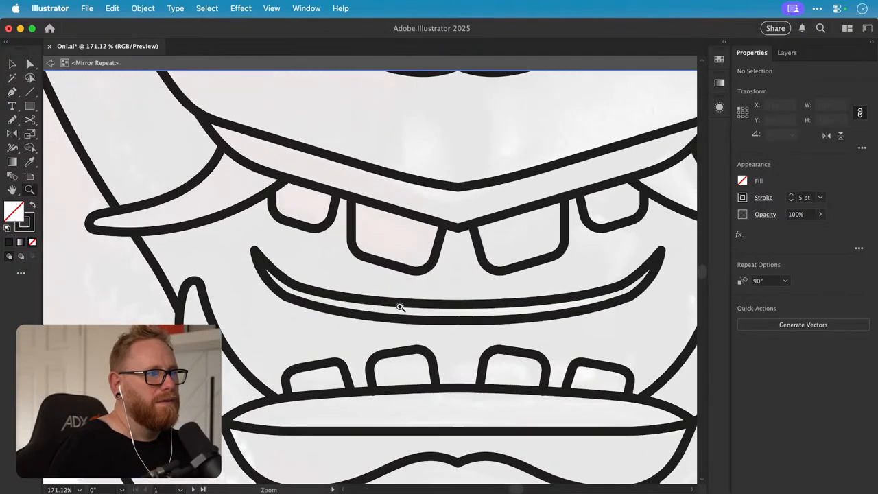
pyautogui.press('a')
pyautogui.click(466, 309)
pyautogui.scroll(3, 465, 308)
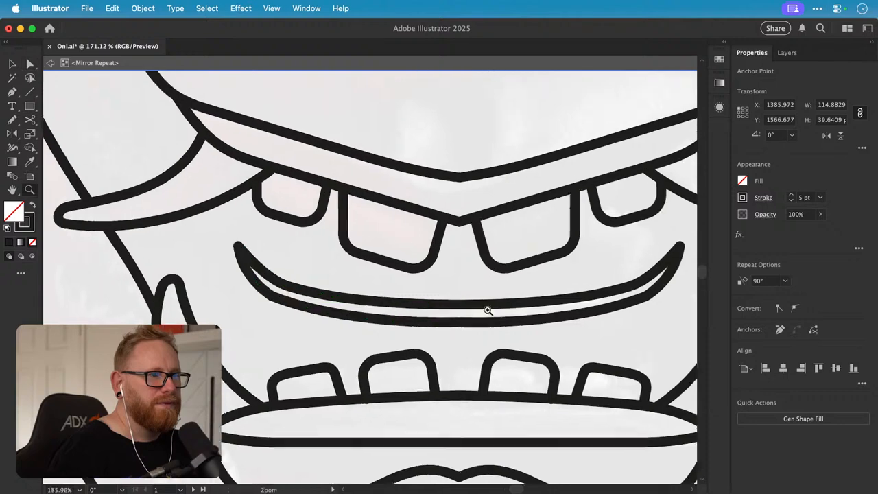
pyautogui.moveTo(465, 303); pyautogui.dragTo(464, 300)
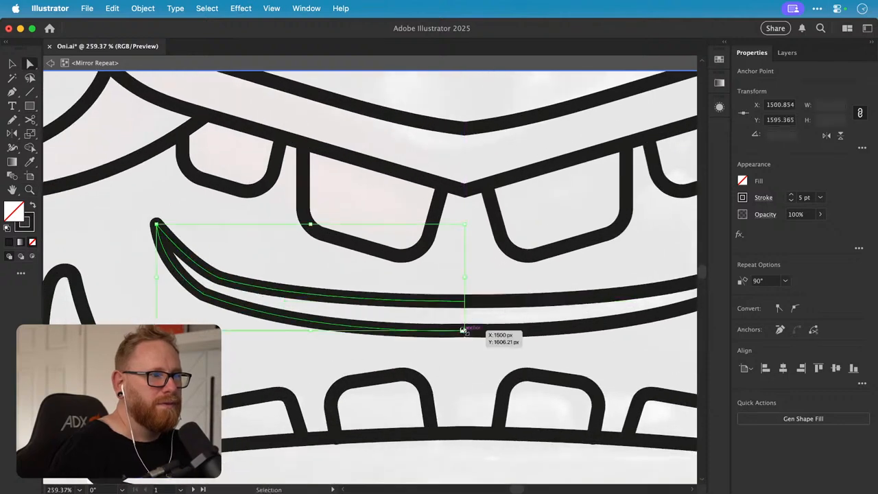
pyautogui.press('super+z')
pyautogui.moveTo(463, 331); pyautogui.dragTo(463, 336)
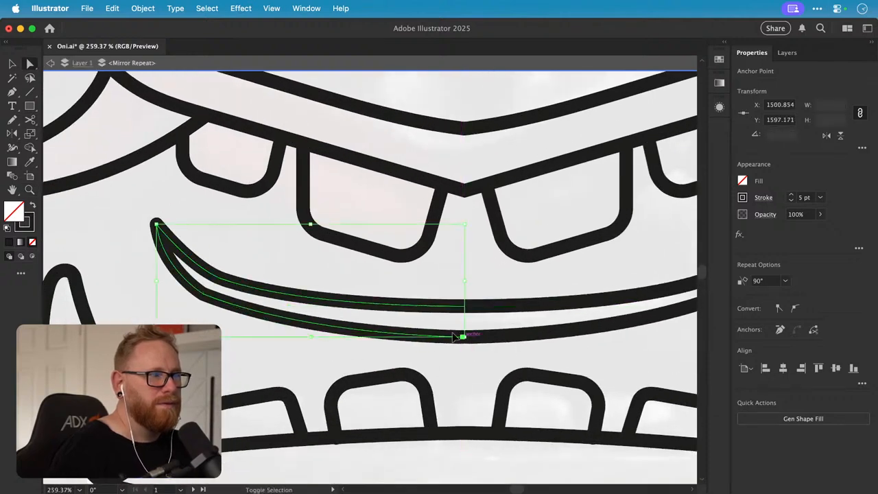
# - Smooth the bend in the crescent's upper edge near its pointed tip with the Smooth tool
pyautogui.press('super+shift+a')
pyautogui.press('v')
pyautogui.click(206, 295)
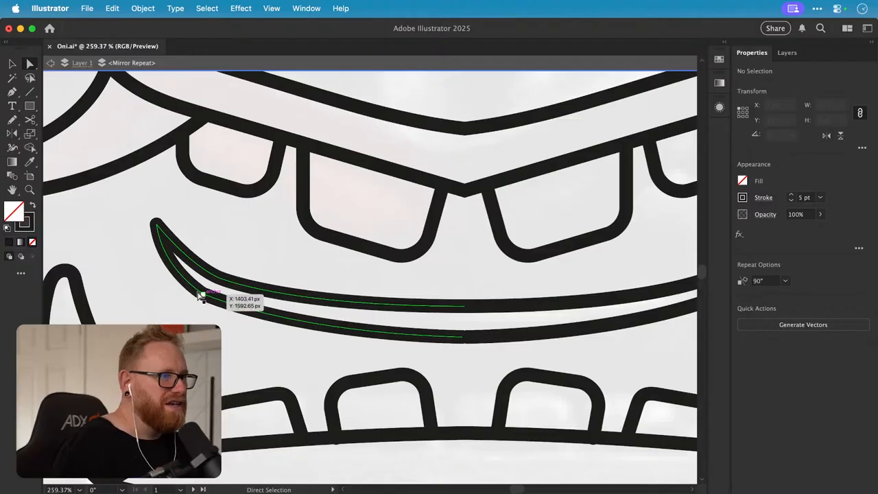
pyautogui.click(222, 290)
pyautogui.click(227, 281)
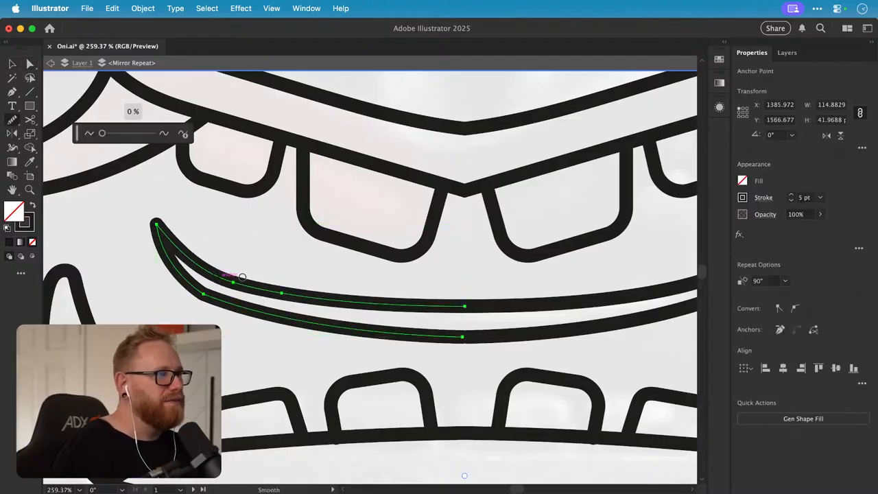
pyautogui.click(249, 265)
# - Smooth the crescent's lower edge from its pointed tip toward the centre line with the Smooth tool
pyautogui.press('z')
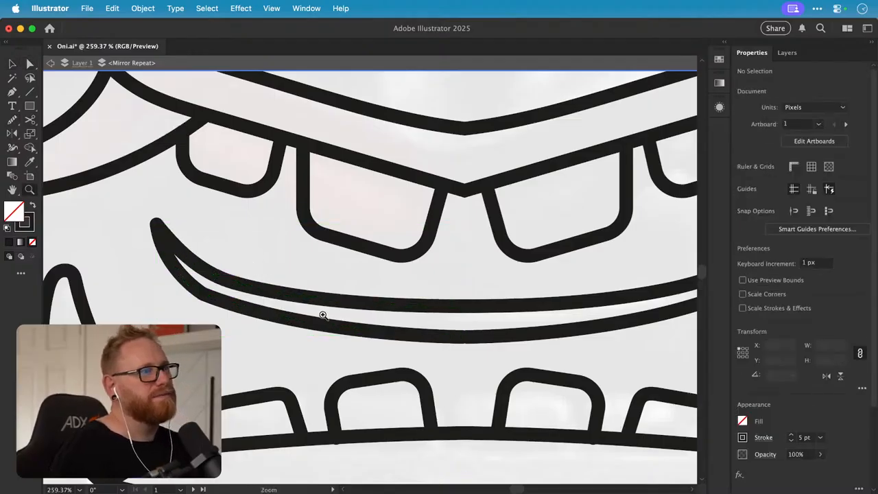
pyautogui.moveTo(323, 314); pyautogui.dragTo(215, 268)
pyautogui.moveTo(319, 297); pyautogui.dragTo(542, 300)
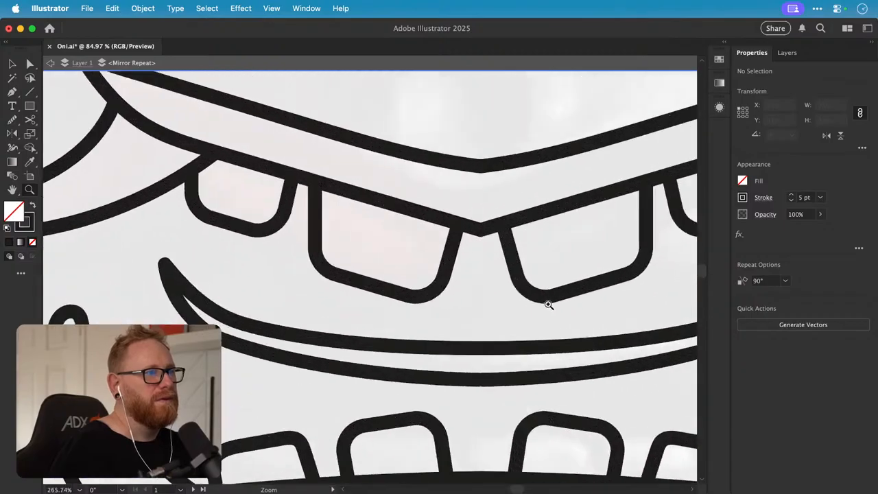
pyautogui.keyDown('super'); pyautogui.click(480, 370); pyautogui.keyUp('super')
pyautogui.moveTo(179, 326)
pyautogui.mouseDown()
pyautogui.moveTo(222, 347)
pyautogui.moveTo(356, 374)
pyautogui.mouseUp()
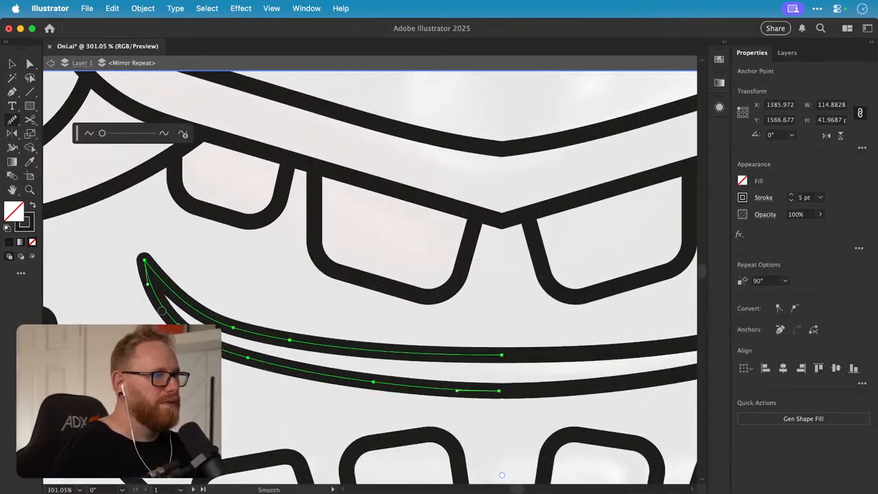
pyautogui.moveTo(162, 310)
pyautogui.mouseDown()
pyautogui.moveTo(242, 361)
pyautogui.moveTo(297, 370)
pyautogui.mouseUp()
pyautogui.press('v')
pyautogui.click(282, 307)
# - Examine the mouth and the whole line-art mask beside the reference photo
pyautogui.press('super+minus')
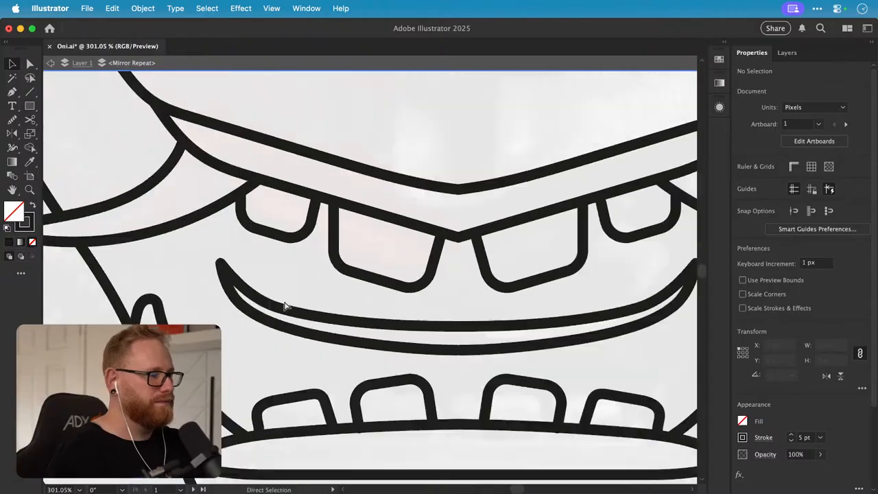
pyautogui.press('super+minus')
pyautogui.press('super+minus')
pyautogui.press('super+minus')
pyautogui.press('super+minus')
pyautogui.moveTo(420, 291); pyautogui.dragTo(322, 326)
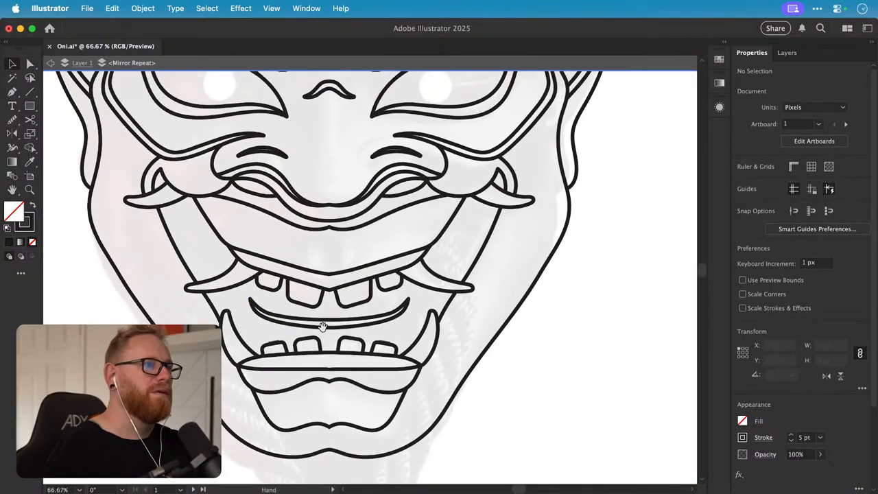
pyautogui.scroll(-5, 322, 325)
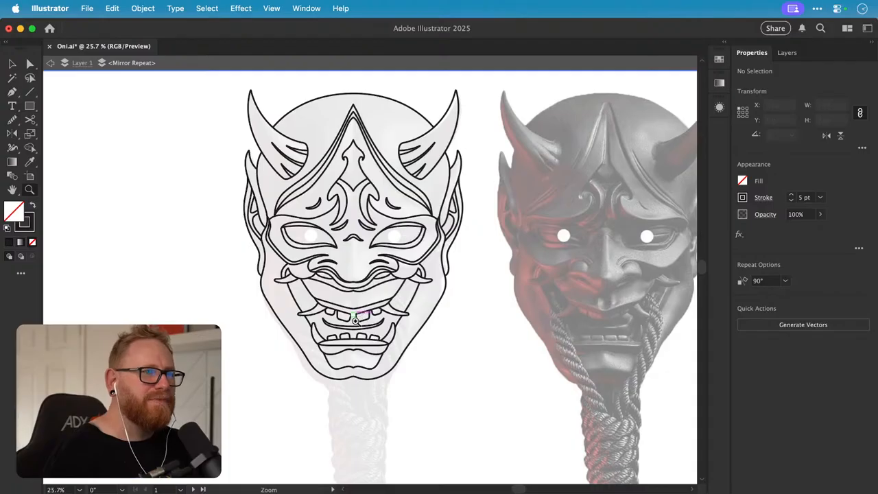
pyautogui.scroll(3, 367, 326)
pyautogui.scroll(-2, 377, 324)
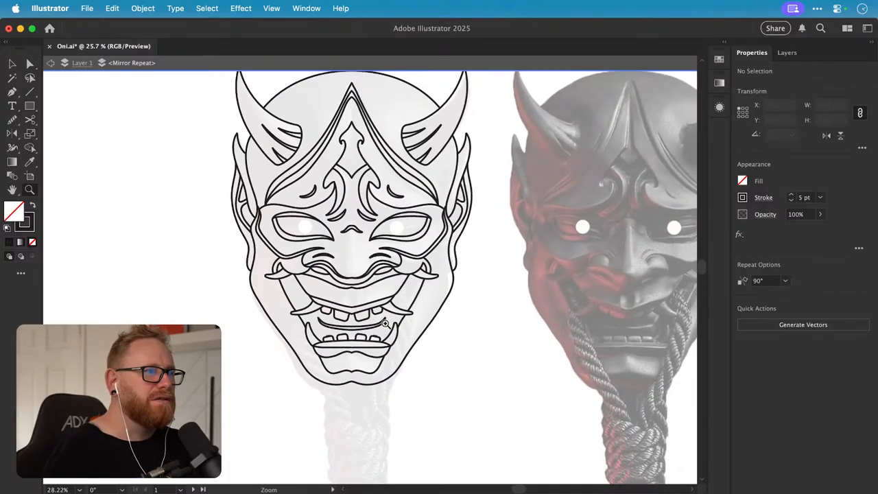
# - Draw a short curve with the Pencil from the crescent's pointed tip up to the outermost upper tooth
pyautogui.moveTo(384, 323); pyautogui.dragTo(484, 315)
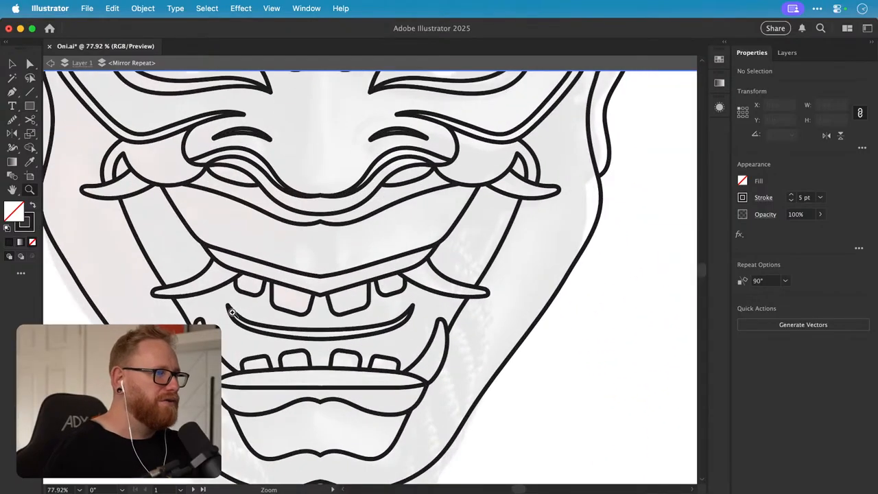
pyautogui.moveTo(232, 312); pyautogui.dragTo(255, 304)
pyautogui.press('v')
pyautogui.click(232, 307)
pyautogui.press('n')
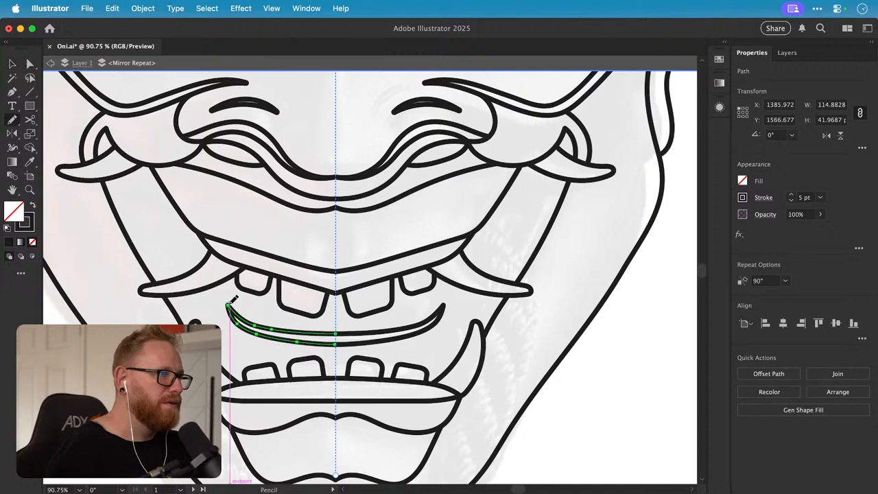
pyautogui.press('super+shift+a')
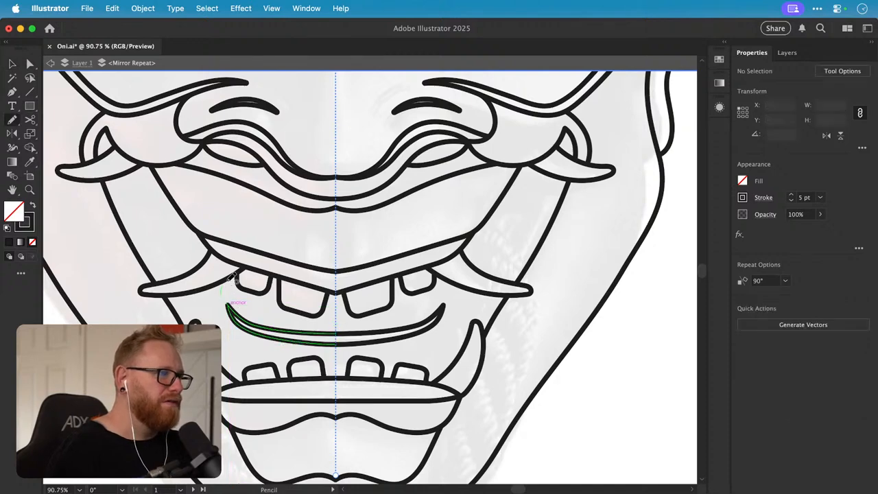
pyautogui.moveTo(233, 295); pyautogui.dragTo(521, 302)
pyautogui.press('super+shift+a')
# - Move the short curve's end points so they meet the tooth's outline and the crescent's tip cleanly
pyautogui.press('a')
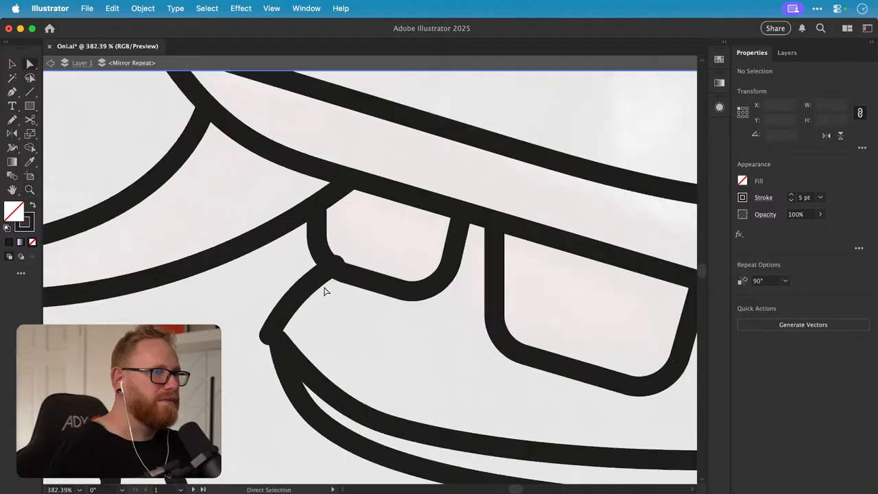
pyautogui.moveTo(334, 268); pyautogui.dragTo(345, 274)
pyautogui.moveTo(277, 330)
pyautogui.mouseDown()
pyautogui.moveTo(293, 316)
pyautogui.moveTo(300, 328)
pyautogui.moveTo(278, 339)
pyautogui.mouseUp()
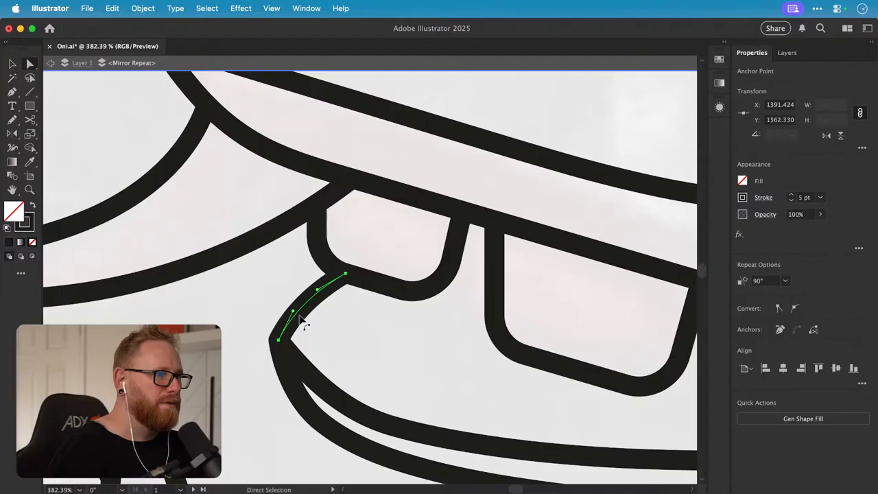
pyautogui.click(348, 318)
pyautogui.scroll(-10, 350, 318)
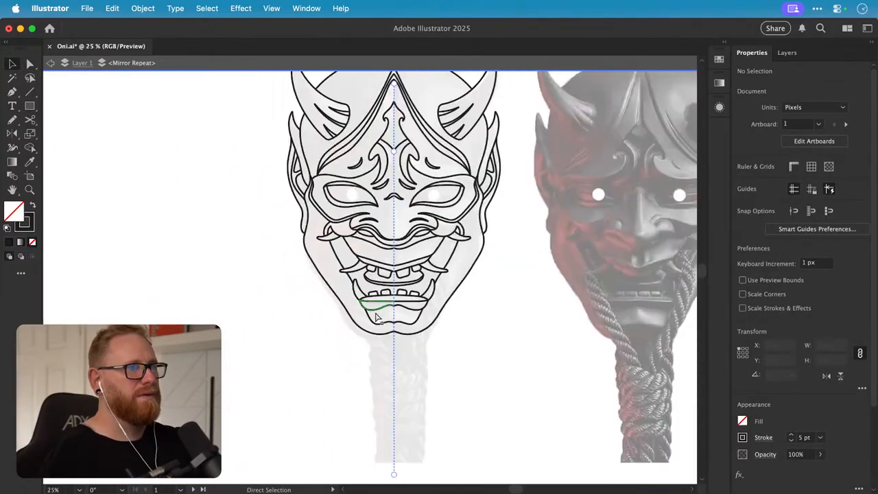
# - Try a Pencil curve about 14 × 57 px from the left corner of the inner mouth shape down to the lower fang
pyautogui.press('v')
pyautogui.hscroll(4, 371, 308)
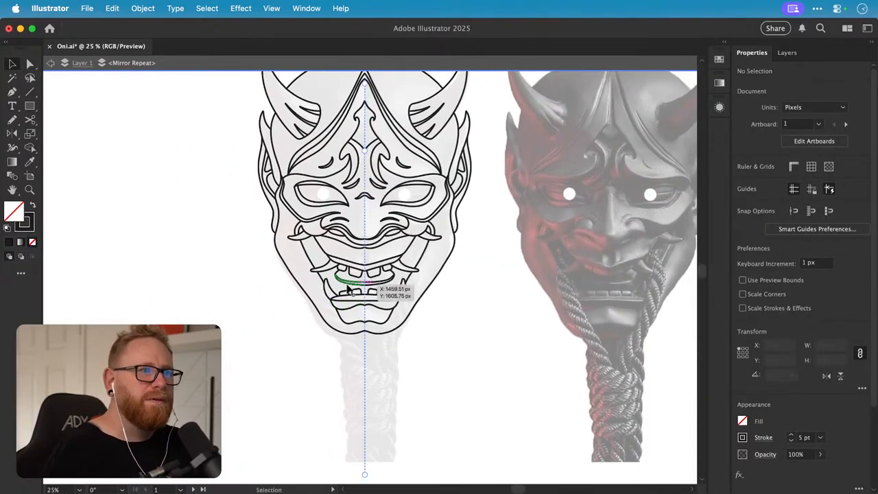
pyautogui.scroll(10, 348, 290)
pyautogui.press('n')
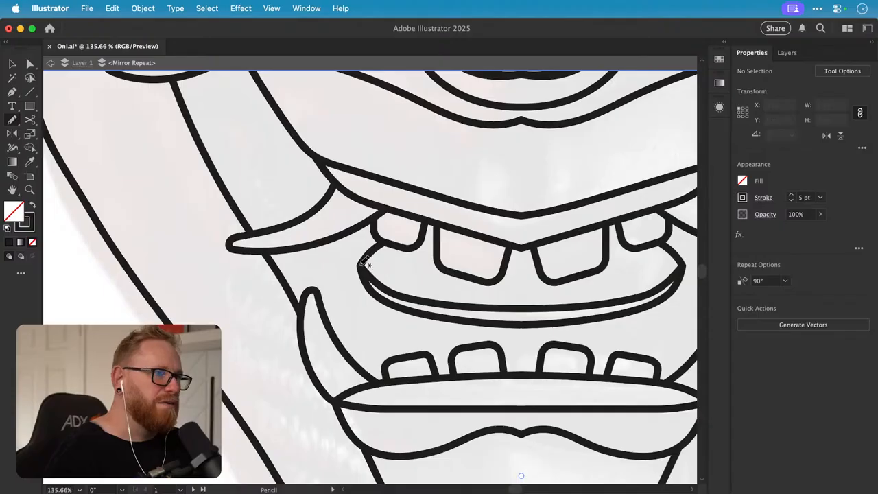
pyautogui.moveTo(349, 315); pyautogui.dragTo(347, 341)
pyautogui.hscroll(5, 322, 302)
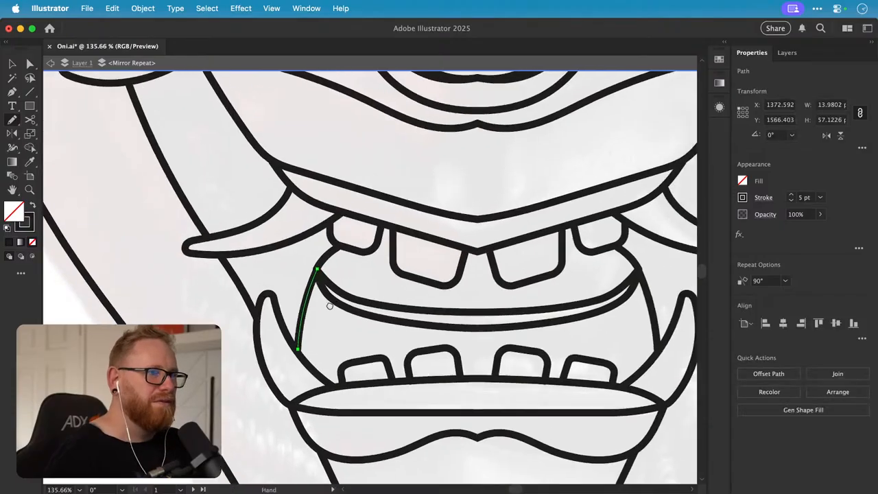
pyautogui.press('super+z')
# - Try a Pencil curve about 25 × 66 px from the left corner of the inner mouth shape to the outer lower tooth
pyautogui.moveTo(297, 254); pyautogui.dragTo(281, 278)
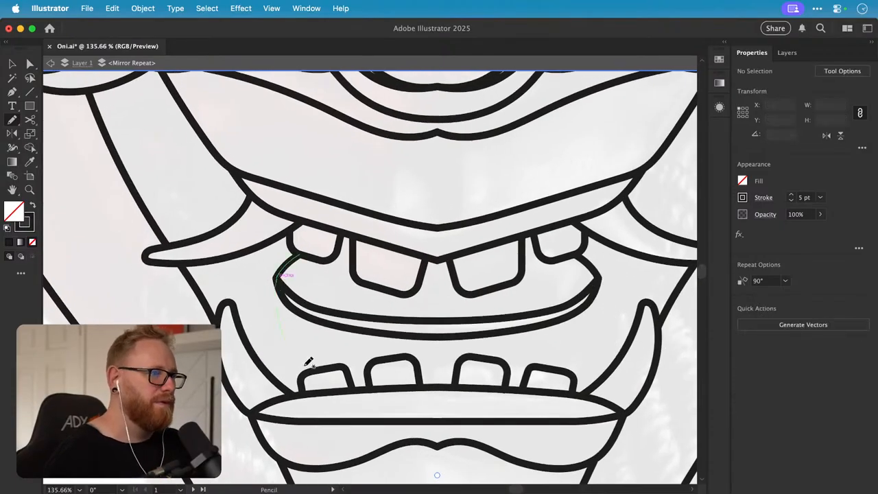
pyautogui.moveTo(305, 366); pyautogui.dragTo(310, 371)
pyautogui.press('z')
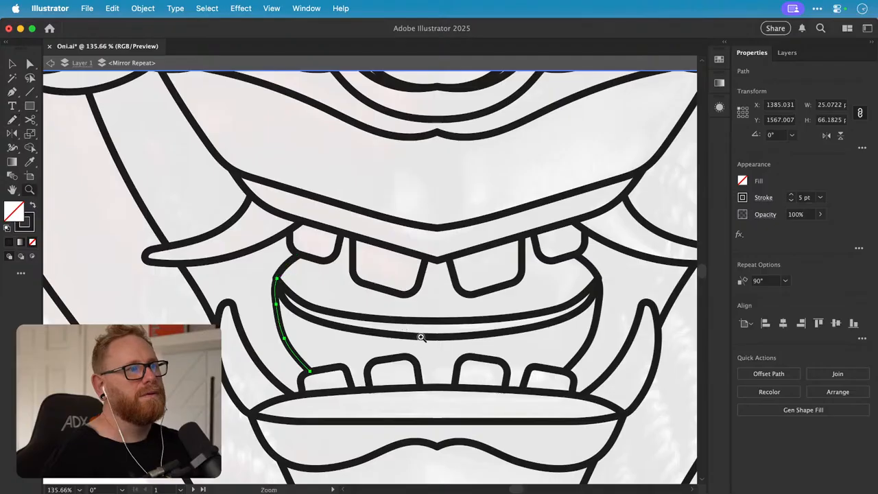
pyautogui.moveTo(422, 335); pyautogui.dragTo(210, 288)
pyautogui.press('v')
pyautogui.click(264, 332)
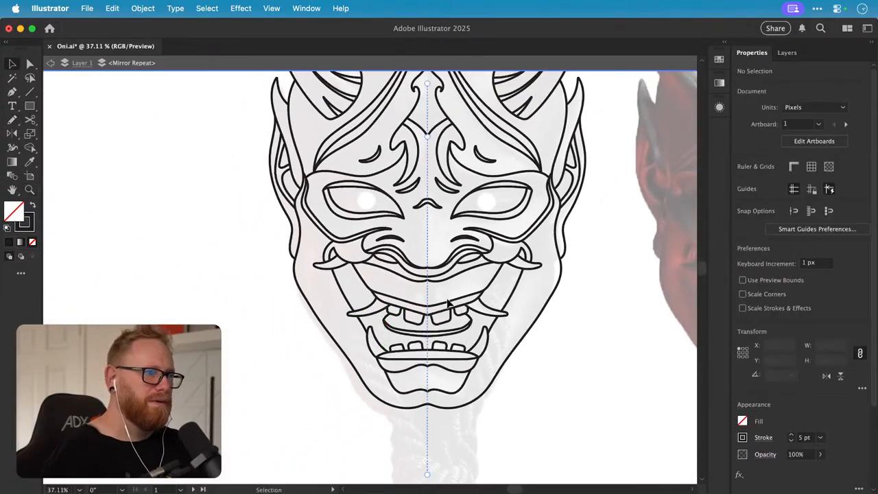
# - Draw an angled Pencil line about 21 × 69 px from the left corner of the inner mouth shape to the outer lower tooth
pyautogui.press('z')
pyautogui.moveTo(415, 319); pyautogui.dragTo(481, 328)
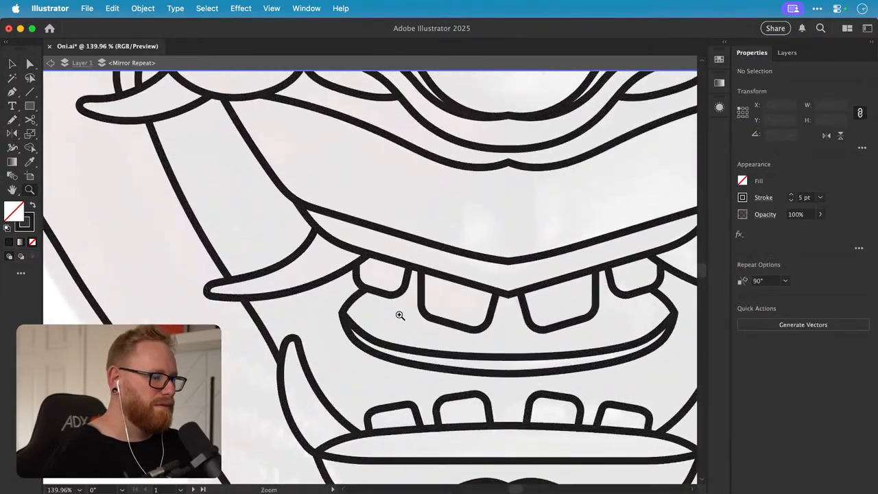
pyautogui.press('n')
pyautogui.moveTo(338, 379); pyautogui.dragTo(367, 412)
pyautogui.press('super+z')
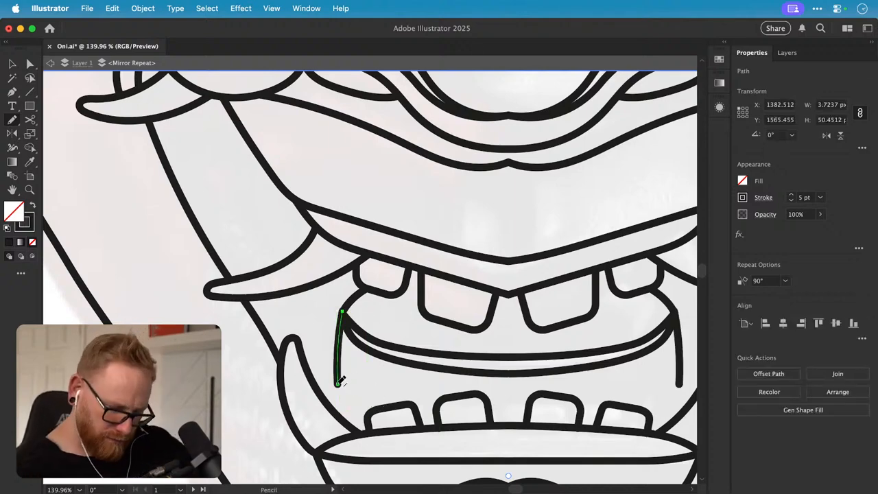
pyautogui.moveTo(338, 385)
pyautogui.mouseDown()
pyautogui.moveTo(367, 412)
pyautogui.moveTo(512, 373)
pyautogui.mouseUp()
pyautogui.press('super+shift+a')
pyautogui.press('z')
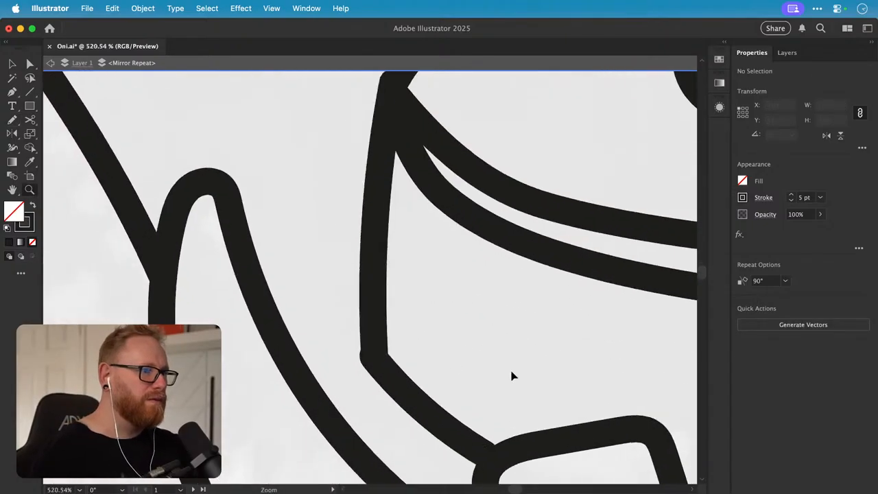
# - In Outline view, clean up the bend of the mouth's left side line so both segments meet at one corner point
pyautogui.press('super+y')
pyautogui.moveTo(453, 362); pyautogui.dragTo(516, 330)
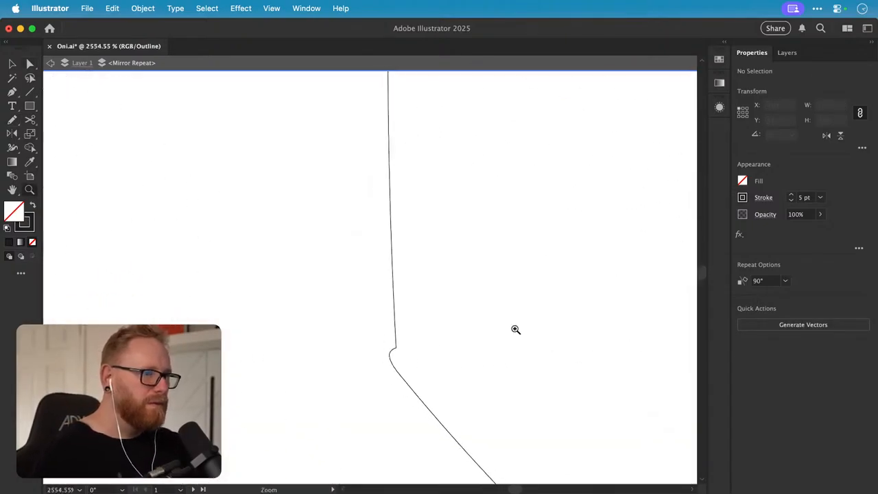
pyautogui.press('a')
pyautogui.moveTo(377, 343); pyautogui.dragTo(396, 372)
pyautogui.press('Delete')
pyautogui.press('super+shift+a')
pyautogui.press('super+z')
pyautogui.press('super+z')
pyautogui.press('super+z')
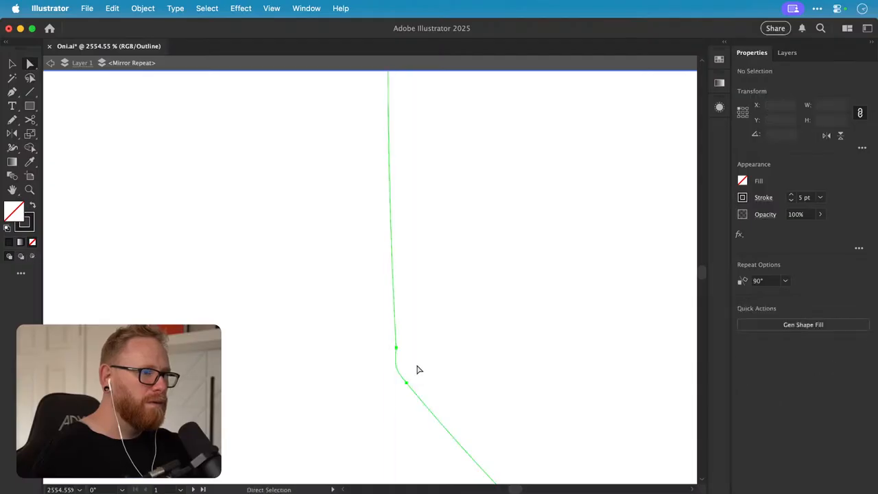
pyautogui.click(400, 363)
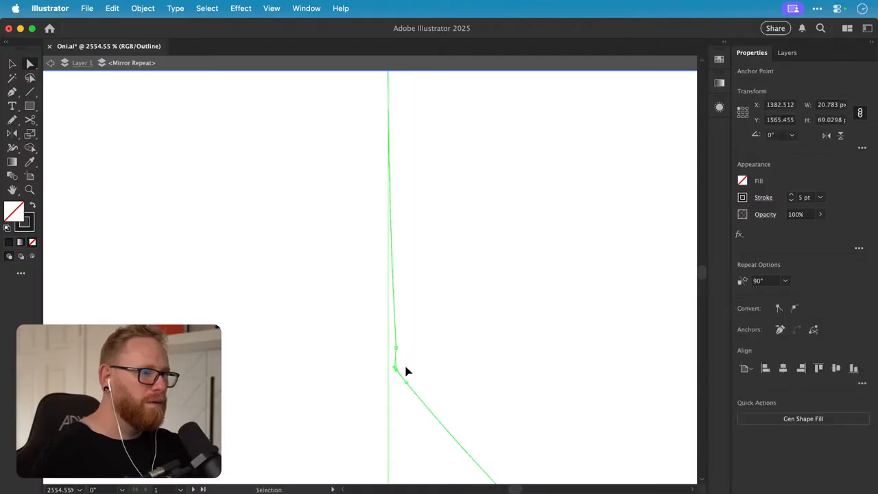
pyautogui.moveTo(405, 382); pyautogui.dragTo(406, 362)
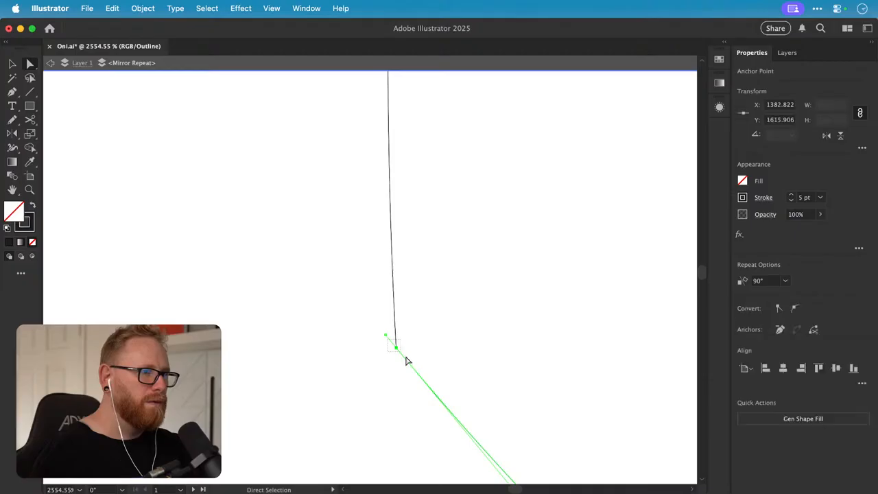
# - Snap the lower end of the mouth's left side line onto the outline of the outer lower tooth
pyautogui.press('super+minus')
pyautogui.press('super+minus')
pyautogui.press('super+minus')
pyautogui.press('super+minus')
pyautogui.press('super+minus')
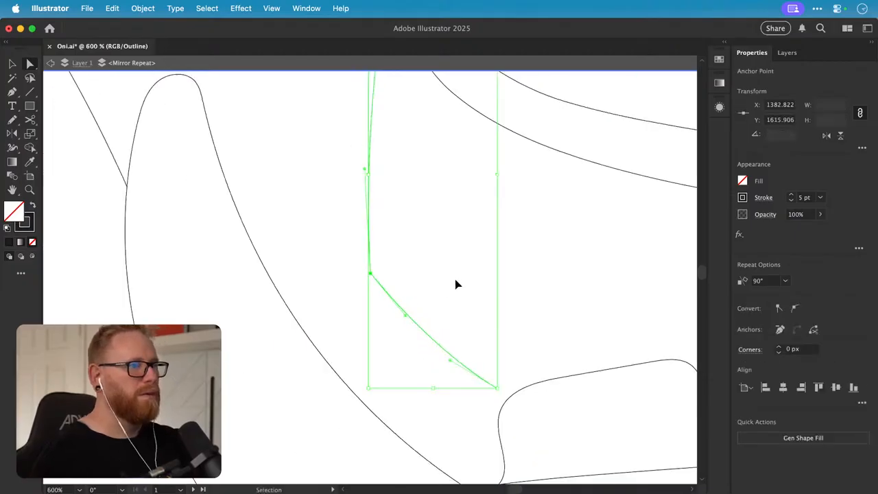
pyautogui.press('super+minus')
pyautogui.moveTo(458, 341)
pyautogui.mouseDown()
pyautogui.moveTo(453, 349)
pyautogui.moveTo(462, 349)
pyautogui.mouseUp()
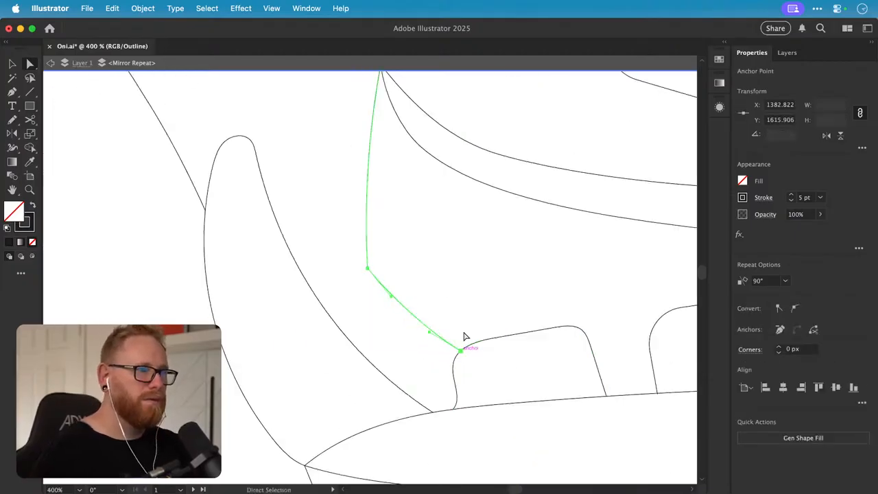
# - Snap the upper end of the mouth's left side line onto the left corner point of the inner mouth shape
pyautogui.scroll(5, 416, 309)
pyautogui.press('z')
pyautogui.moveTo(352, 211); pyautogui.dragTo(506, 212)
pyautogui.click(322, 229)
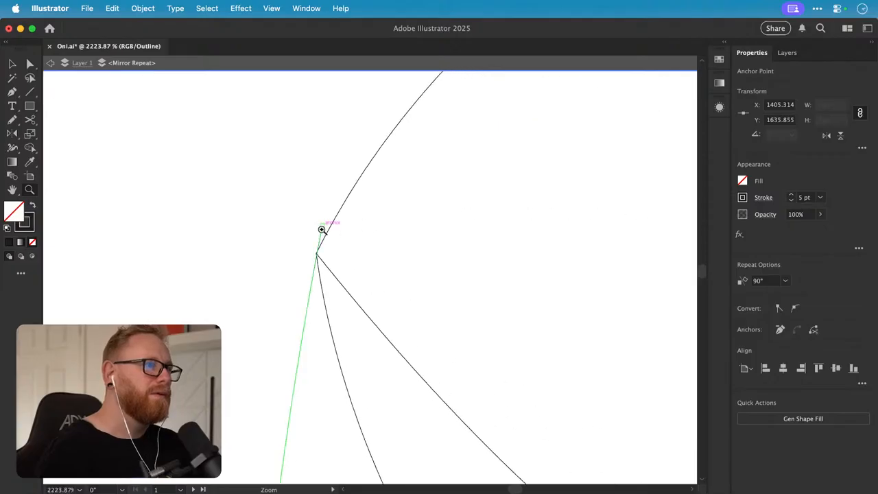
pyautogui.press('a')
pyautogui.moveTo(322, 229); pyautogui.dragTo(317, 253)
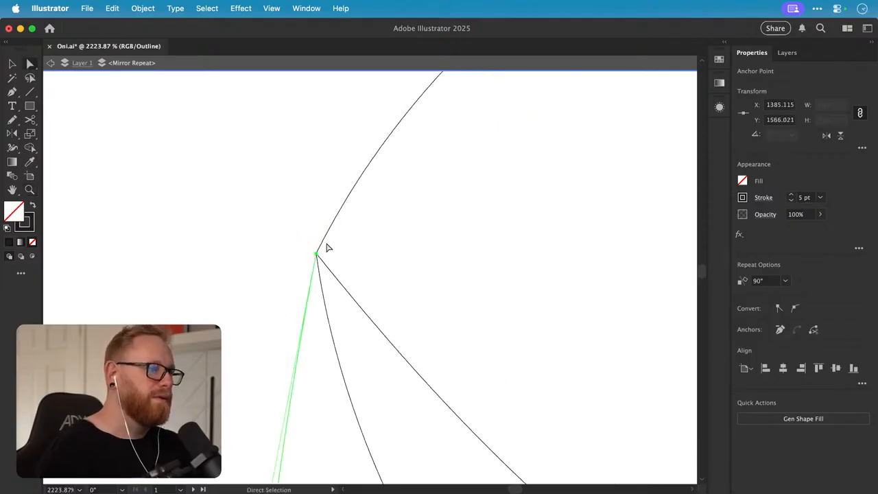
# - Return to Preview mode and examine the mouth line work against the reference mask
pyautogui.press('v')
pyautogui.press('super+y')
pyautogui.press('super+minus')
pyautogui.press('super+minus')
pyautogui.press('super+minus')
pyautogui.press('super+minus')
pyautogui.press('super+minus')
pyautogui.press('super+minus')
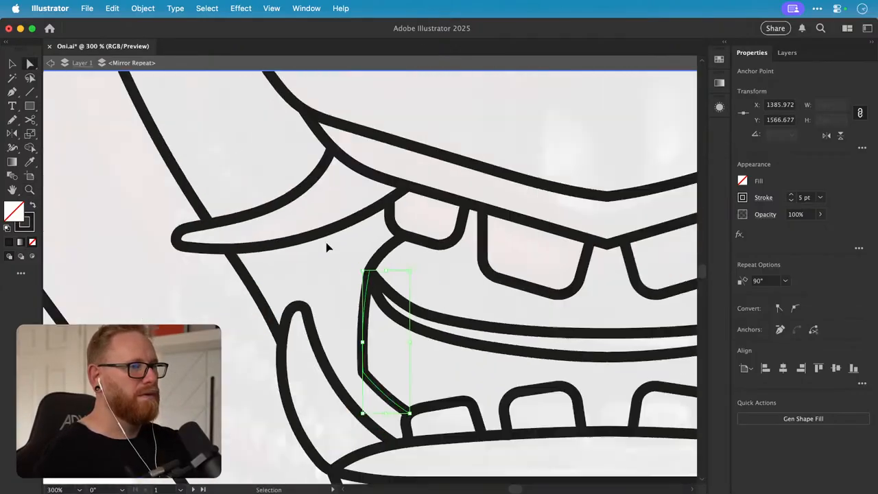
pyautogui.press('super+minus')
pyautogui.press('super+minus')
pyautogui.press('a')
pyautogui.press('super+minus')
pyautogui.press('super+minus')
pyautogui.press('super+minus')
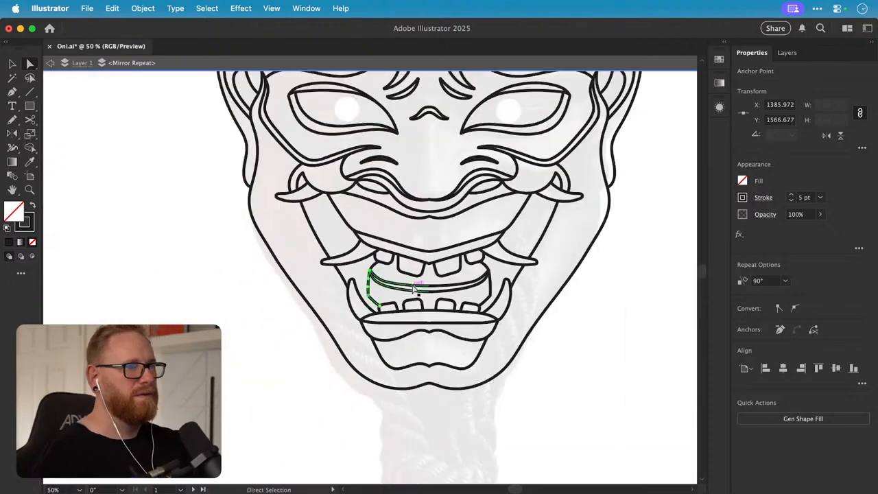
pyautogui.click(245, 310)
pyautogui.scroll(-3, 304, 285)
pyautogui.press('z')
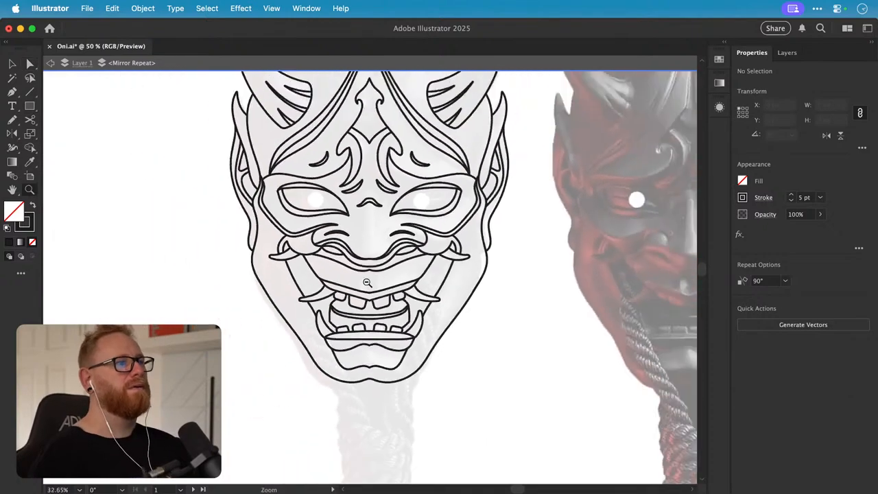
pyautogui.scroll(-3, 367, 283)
pyautogui.hscroll(3, 362, 321)
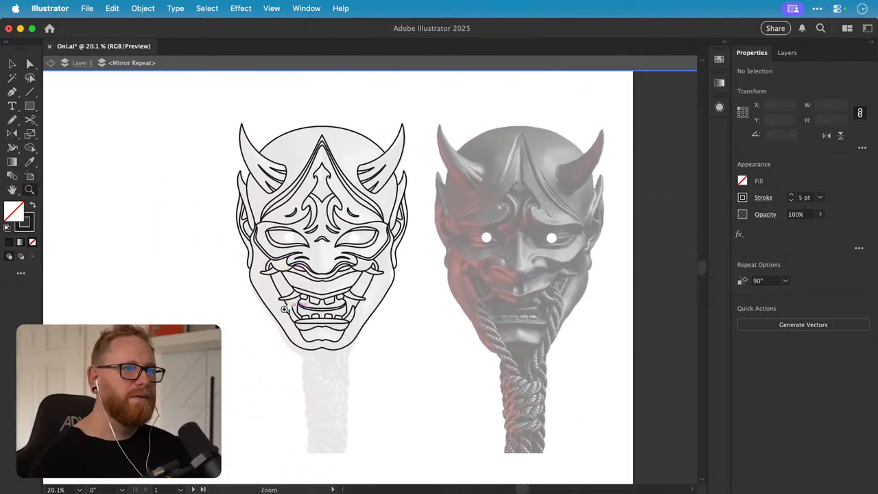
# - Delete the angled side line between the inner mouth shape and the outer lower tooth
pyautogui.scroll(3, 322, 312)
pyautogui.press('h')
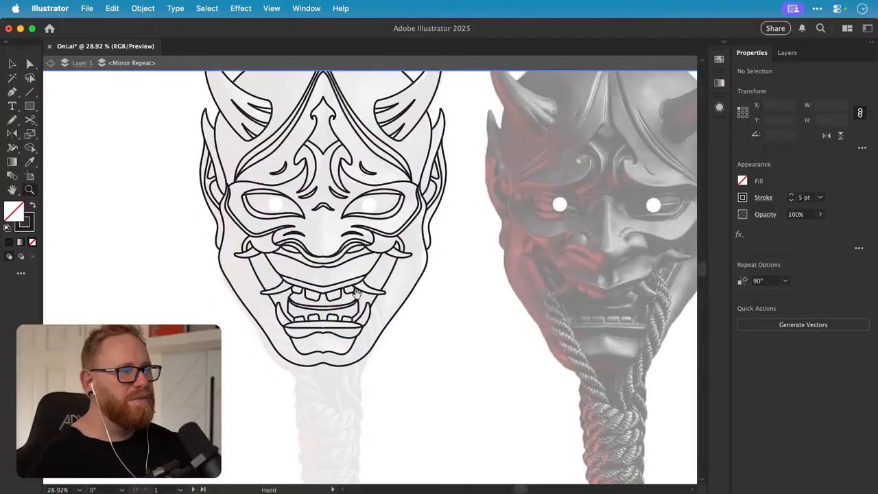
pyautogui.scroll(3, 327, 287)
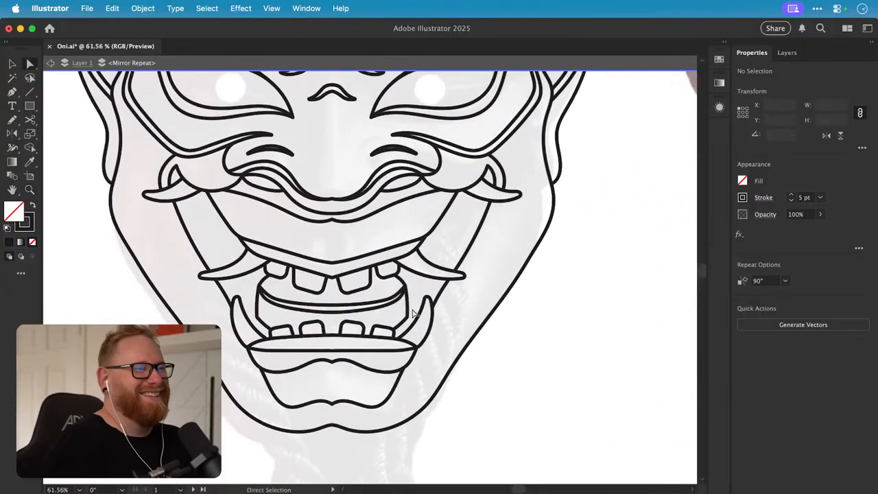
pyautogui.click(261, 305)
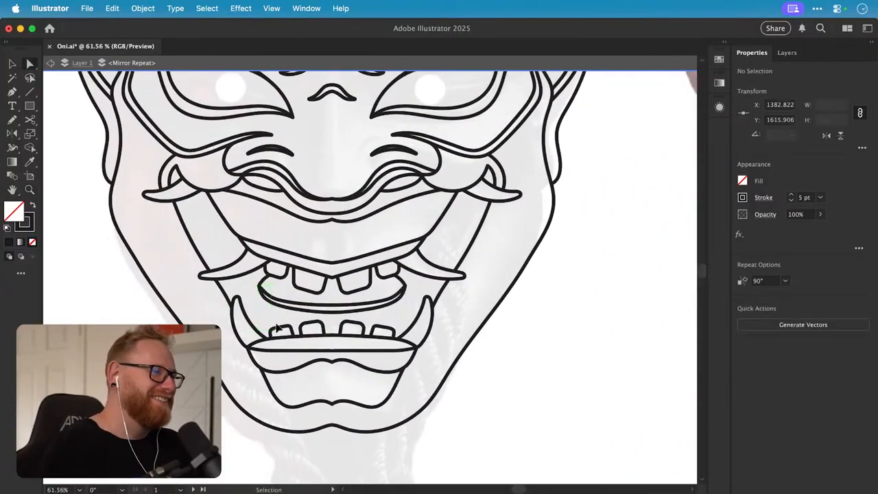
pyautogui.click(316, 317)
# - Try deleting the whole crescent-shaped line work between the upper and lower teeth, and undo the deletion
pyautogui.scroll(2, 322, 312)
pyautogui.scroll(-3, 404, 309)
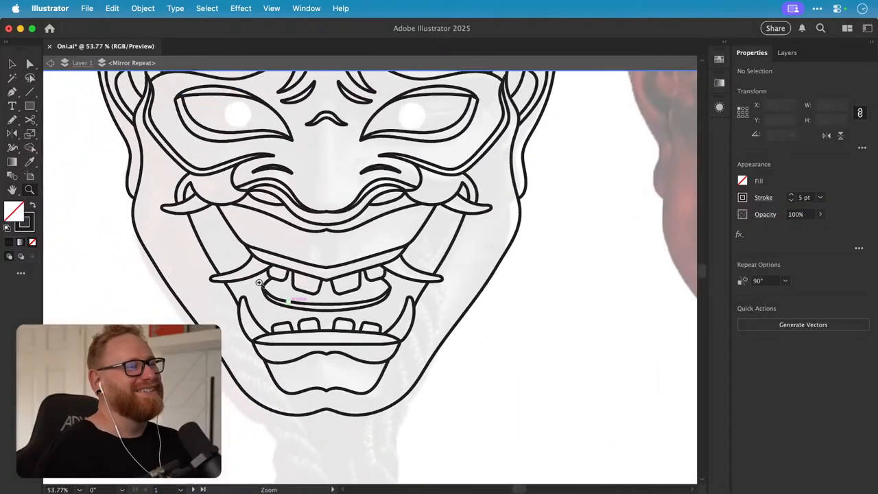
pyautogui.scroll(1, 277, 282)
pyautogui.scroll(-1, 277, 282)
pyautogui.scroll(2, 277, 282)
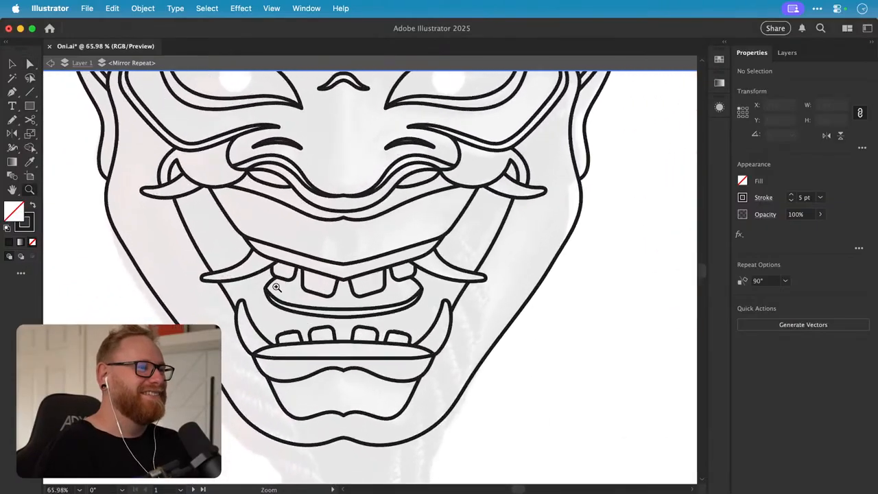
pyautogui.press('v')
pyautogui.click(278, 297)
pyautogui.click(394, 304)
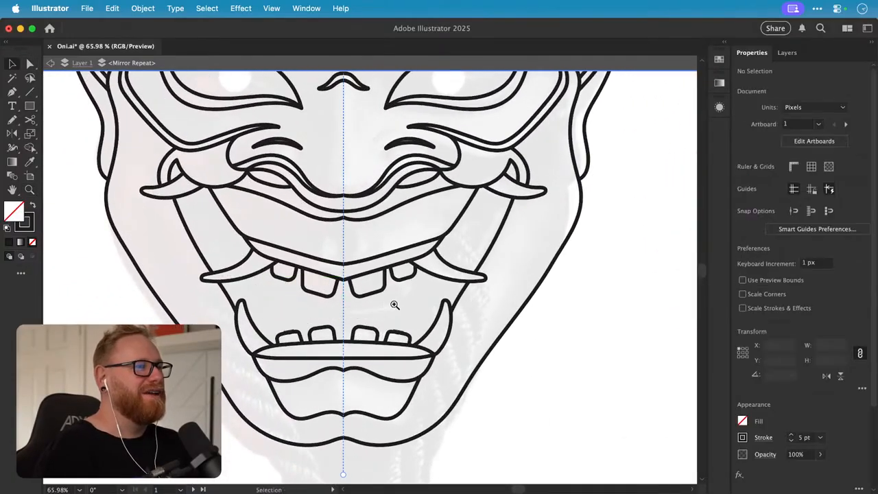
pyautogui.scroll(-4, 394, 304)
pyautogui.moveTo(380, 314); pyautogui.dragTo(300, 316)
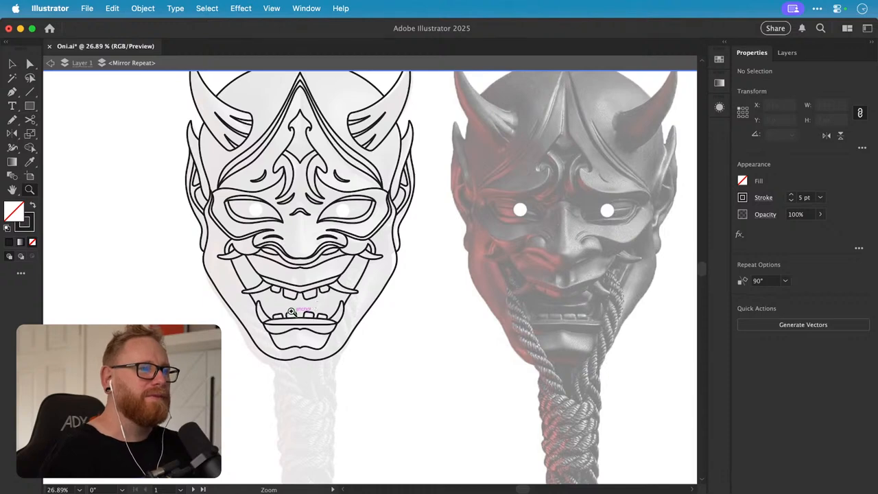
pyautogui.press('super+z')
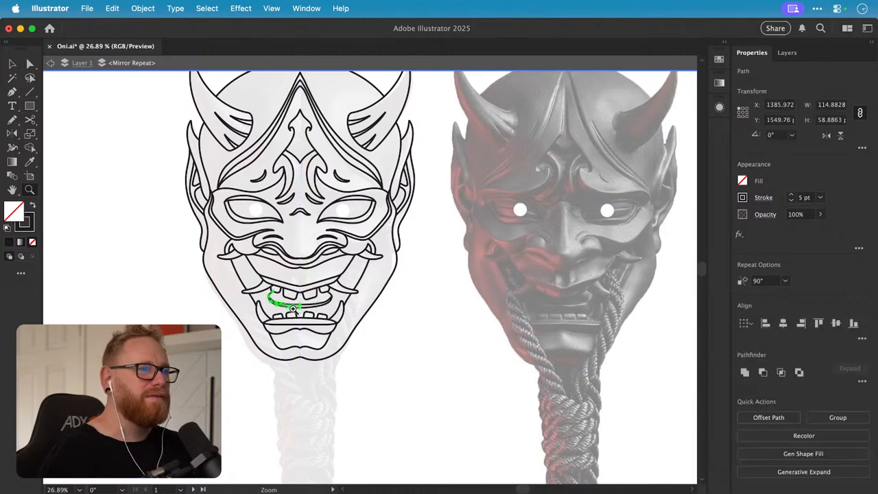
# - Delete the short curve joining the crescent's left corner to the upper tooth, keeping the crescent between the teeth
pyautogui.press('super+shift+a')
pyautogui.moveTo(262, 293); pyautogui.dragTo(289, 298)
pyautogui.press('super+shift+a')
pyautogui.moveTo(422, 321); pyautogui.dragTo(287, 295)
pyautogui.press('a')
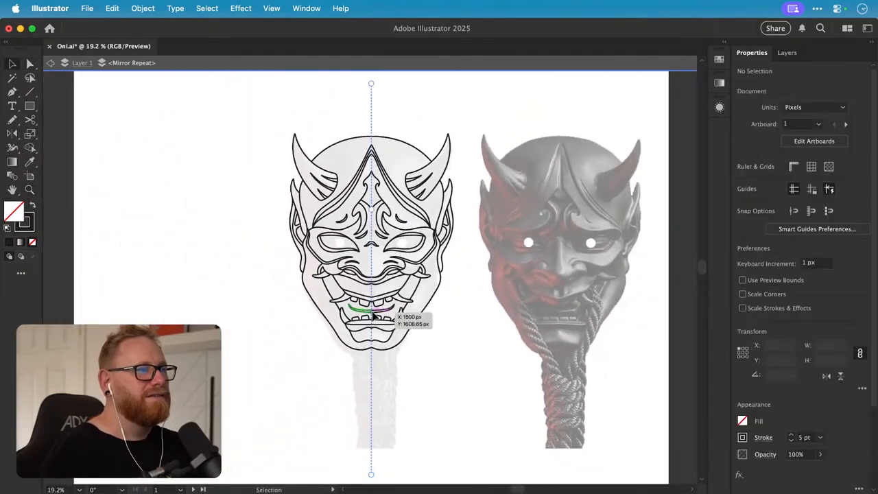
pyautogui.click(371, 312)
pyautogui.press('super+shift+a')
pyautogui.press('v')
pyautogui.click(449, 327)
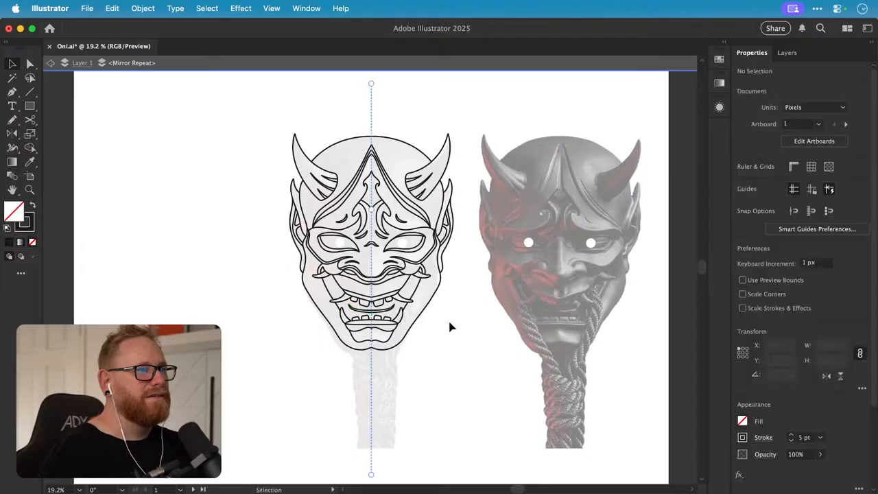
# - In Outline view, snap the stray anchor point at the outer corner of the left nostril onto the junction of the surrounding curves
pyautogui.hscroll(3, 444, 327)
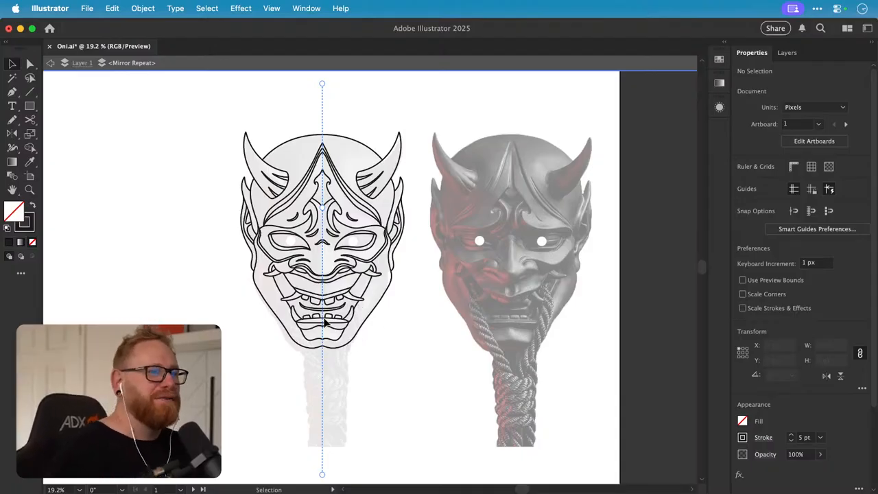
pyautogui.press('z')
pyautogui.moveTo(296, 285); pyautogui.dragTo(422, 288)
pyautogui.press('super+y')
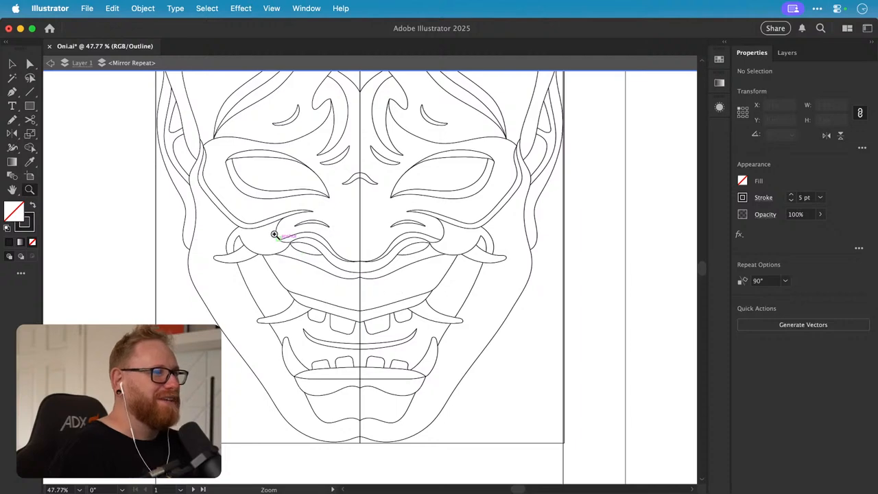
pyautogui.moveTo(274, 235); pyautogui.dragTo(428, 244)
pyautogui.moveTo(295, 270); pyautogui.dragTo(562, 275)
pyautogui.press('a')
pyautogui.click(299, 278)
pyautogui.moveTo(300, 285); pyautogui.dragTo(293, 293)
pyautogui.click(251, 320)
pyautogui.press('v')
pyautogui.scroll(-7, 293, 316)
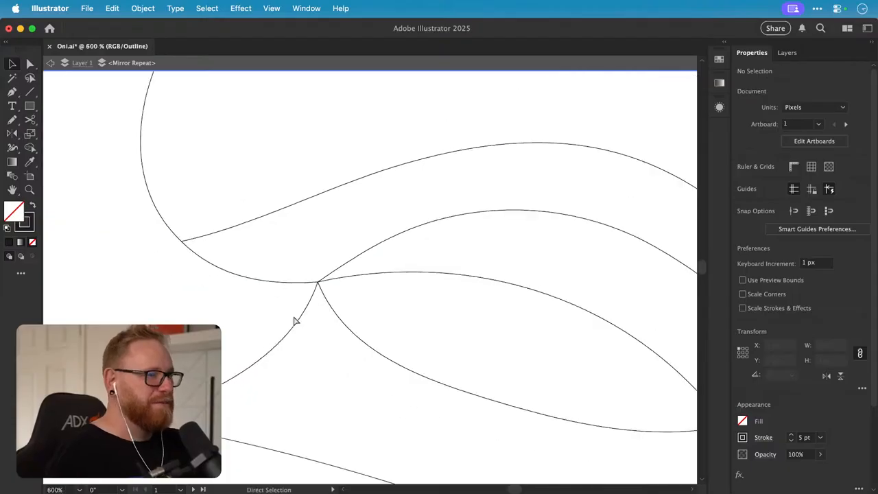
pyautogui.moveTo(408, 332); pyautogui.dragTo(370, 269)
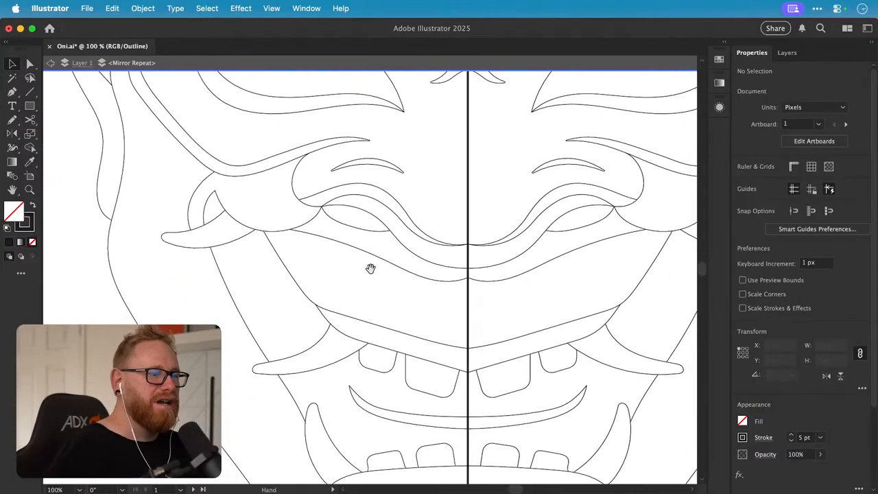
# - Inspect the nose, lip and teeth curves along the mirror axis in Outline view and return to Preview
pyautogui.moveTo(392, 318); pyautogui.dragTo(325, 359)
pyautogui.press('z')
pyautogui.moveTo(390, 268); pyautogui.dragTo(469, 285)
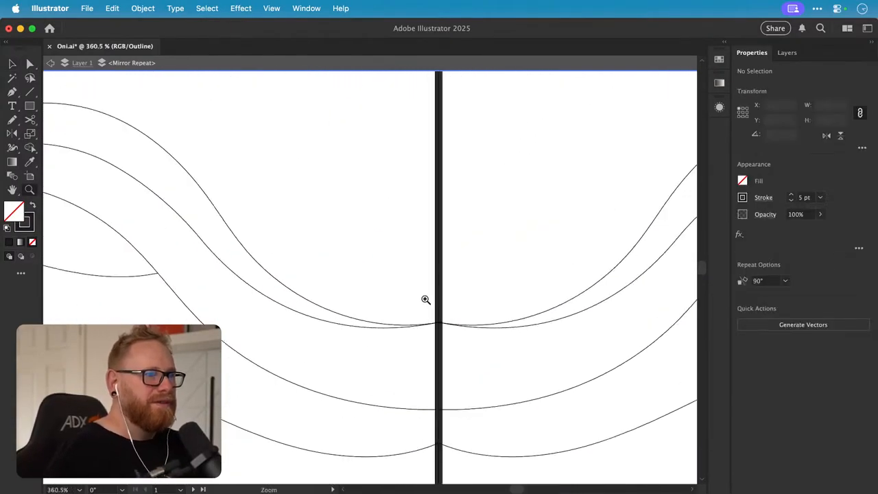
pyautogui.moveTo(451, 350); pyautogui.dragTo(196, 284)
pyautogui.moveTo(354, 349); pyautogui.dragTo(314, 240)
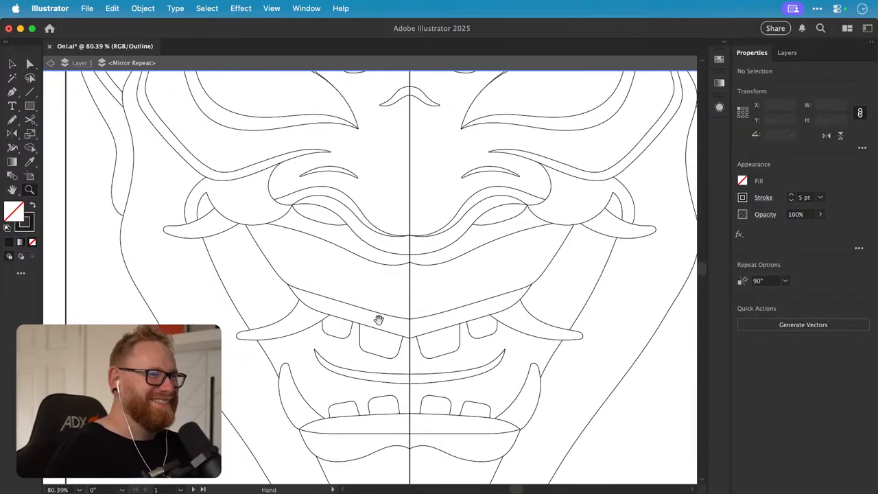
pyautogui.scroll(-1, 370, 317)
pyautogui.moveTo(378, 319); pyautogui.dragTo(306, 318)
pyautogui.moveTo(369, 315); pyautogui.dragTo(323, 344)
pyautogui.moveTo(359, 336); pyautogui.dragTo(294, 330)
pyautogui.moveTo(352, 323); pyautogui.dragTo(339, 271)
pyautogui.press('super+y')
pyautogui.scroll(-2, 351, 318)
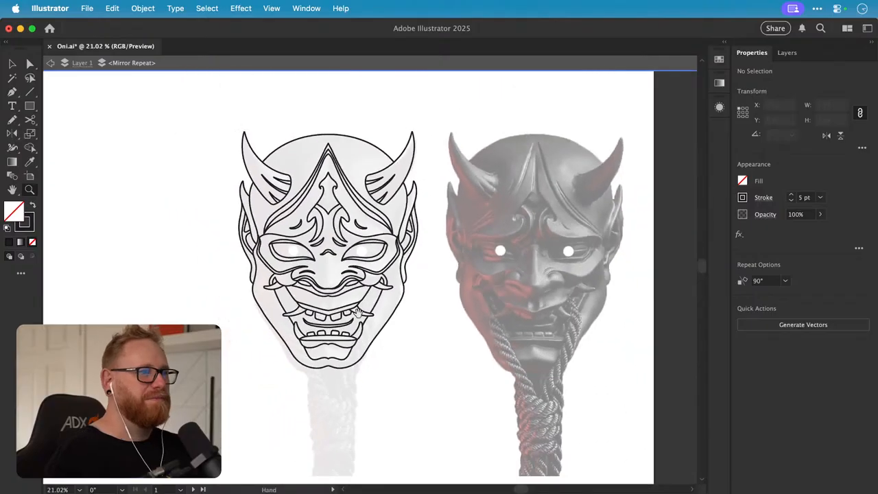
pyautogui.moveTo(361, 315); pyautogui.dragTo(350, 322)
pyautogui.press('v')
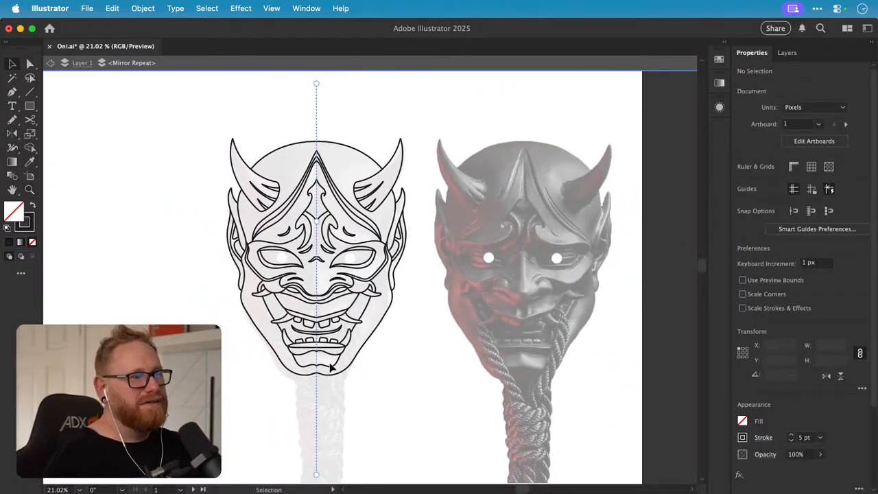
# - Redraw the central end of the lower lip's bottom edge with the Pencil tool to smooth out the middle dip
pyautogui.press('z')
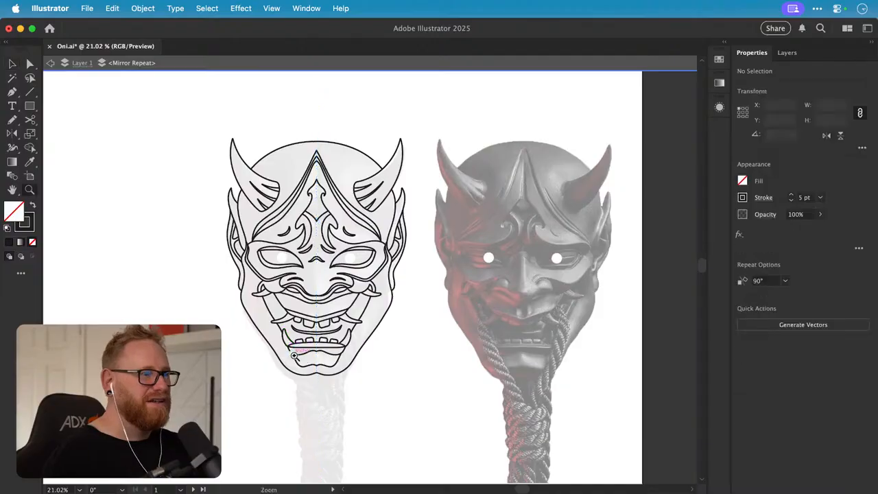
pyautogui.moveTo(305, 357); pyautogui.dragTo(586, 345)
pyautogui.keyDown('super'); pyautogui.click(314, 337); pyautogui.keyUp('super')
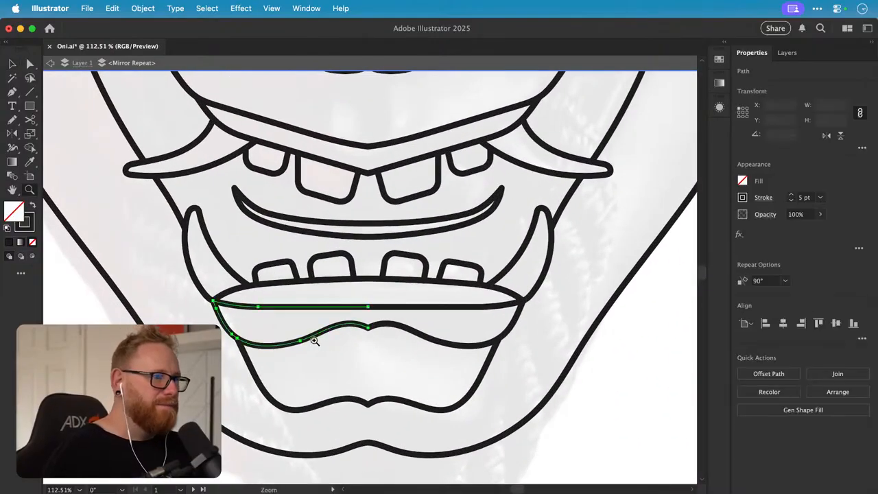
pyautogui.press('n')
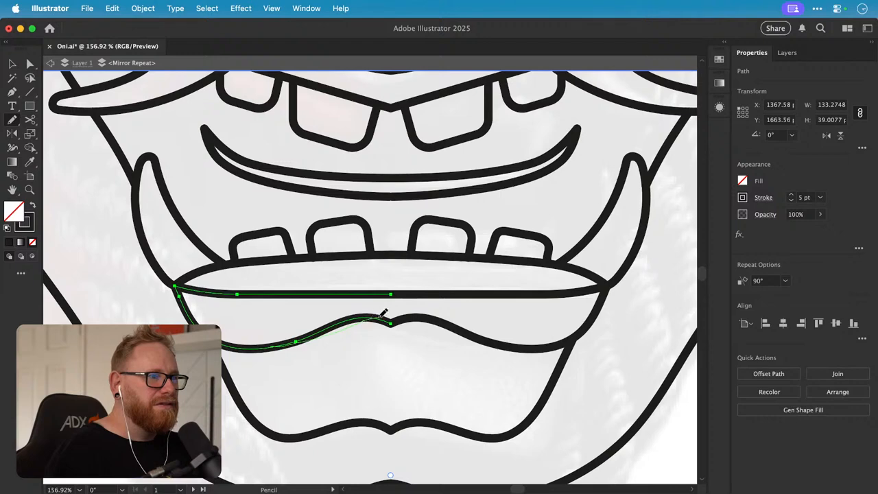
pyautogui.moveTo(391, 317); pyautogui.dragTo(520, 340)
# - Level the curve handle at the lower lip's central end point and snap that anchor onto the mirror axis in Outline view
pyautogui.press('z')
pyautogui.press('a')
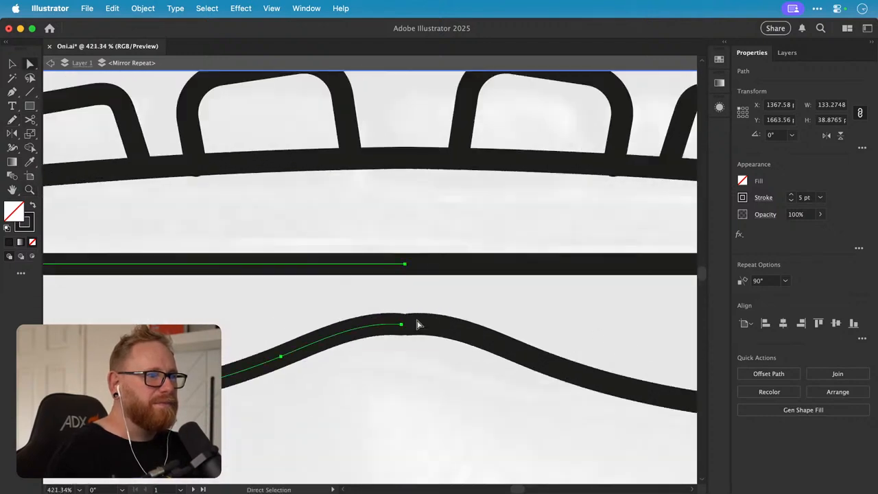
pyautogui.moveTo(402, 324); pyautogui.dragTo(350, 330)
pyautogui.click(363, 328)
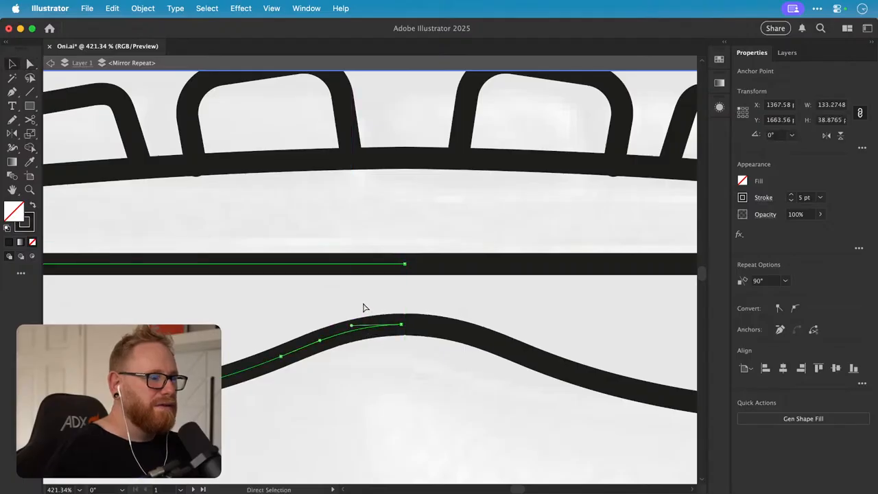
pyautogui.hotkey('ctrl', 'y')
pyautogui.moveTo(418, 323)
pyautogui.mouseDown()
pyautogui.moveTo(590, 346)
pyautogui.moveTo(412, 325)
pyautogui.moveTo(426, 327)
pyautogui.mouseUp()
pyautogui.press('a')
pyautogui.click(452, 295)
pyautogui.hotkey('ctrl', 'y')
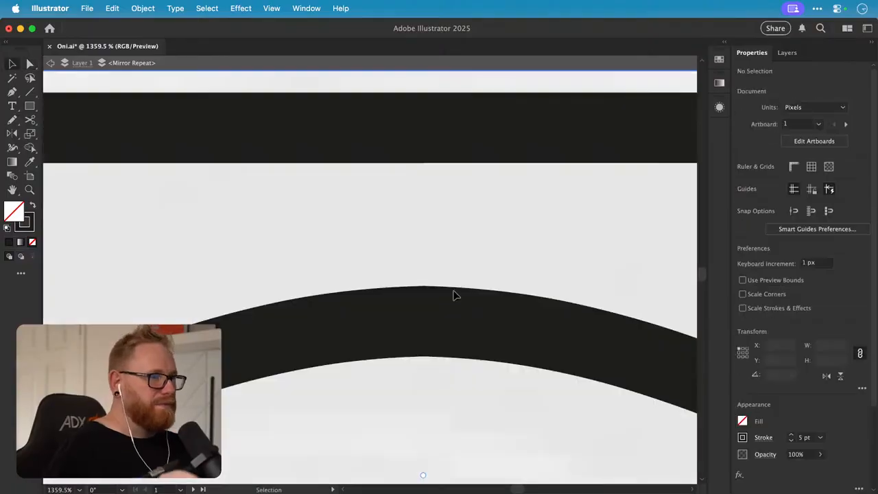
# - Check the full mask line art against the reference photo, leaving the mirror repeat's isolation mode
pyautogui.hotkey('ctrl', '-')
pyautogui.hotkey('ctrl', '-')
pyautogui.hotkey('ctrl', '-')
pyautogui.hotkey('ctrl', '-')
pyautogui.hotkey('ctrl', '-')
pyautogui.hotkey('ctrl', '-')
pyautogui.hotkey('ctrl', '-')
pyautogui.hotkey('ctrl', '-')
pyautogui.hotkey('ctrl', '-')
pyautogui.hotkey('ctrl', '-')
pyautogui.hotkey('ctrl', '-')
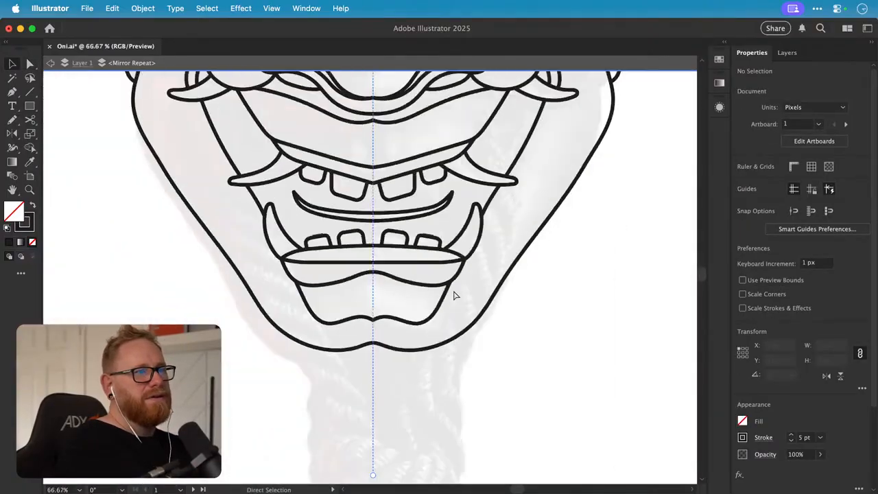
pyautogui.scroll(5, 454, 290)
pyautogui.hscroll(3, 453, 290)
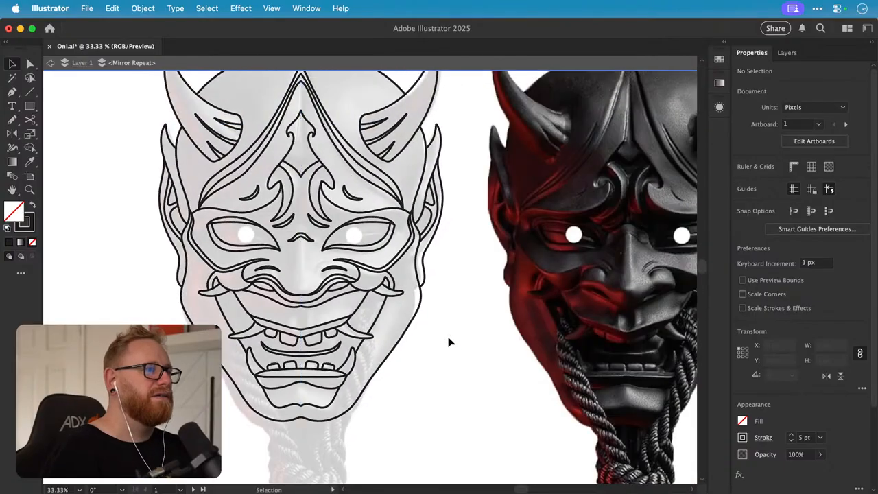
pyautogui.doubleClick(448, 341)
pyautogui.press('z')
pyautogui.moveTo(426, 340); pyautogui.dragTo(349, 303)
pyautogui.hscroll(2, 302, 254)
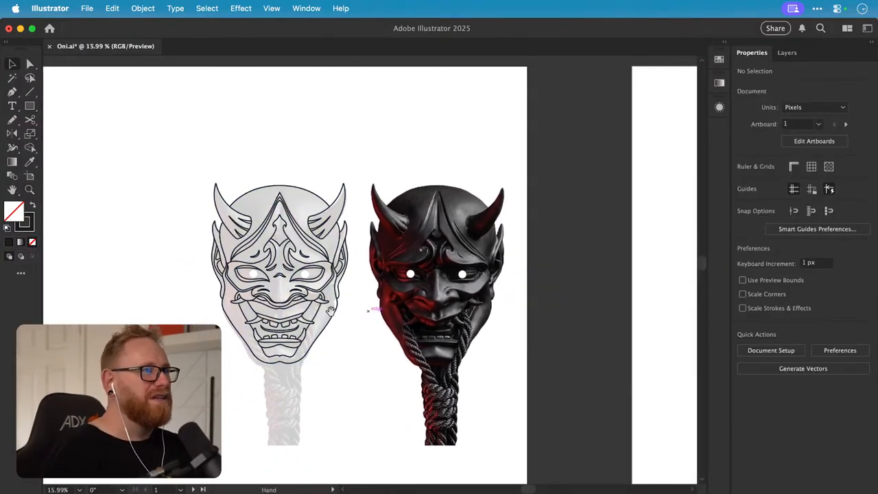
# - Open the mirror repeat in isolation mode for editing the forehead ridge lines
pyautogui.moveTo(252, 201); pyautogui.dragTo(401, 219)
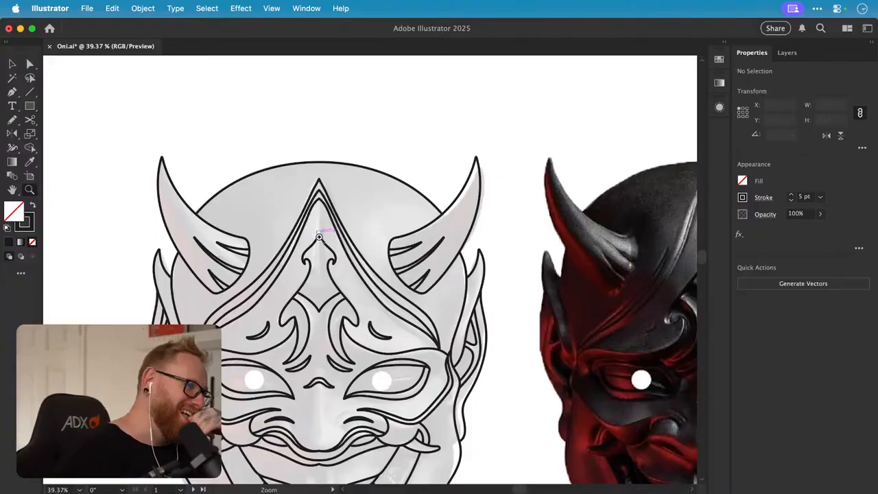
pyautogui.moveTo(299, 288); pyautogui.dragTo(251, 286)
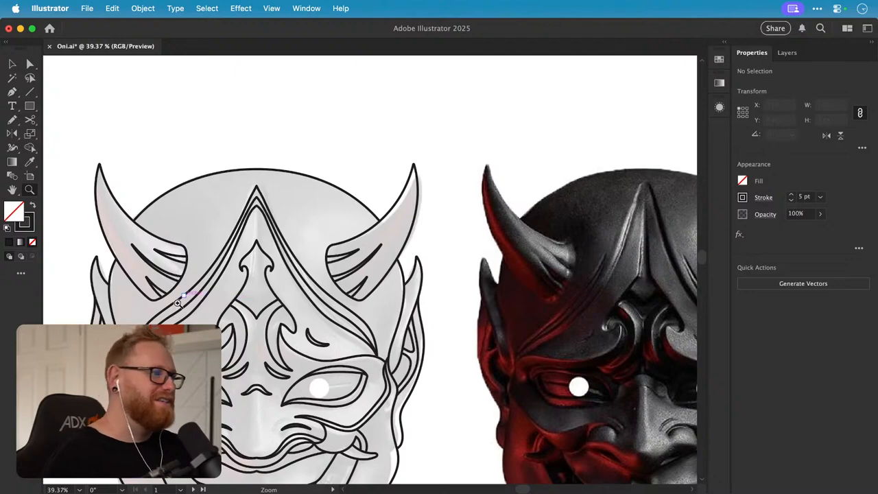
pyautogui.moveTo(167, 321); pyautogui.dragTo(250, 295)
pyautogui.press('v')
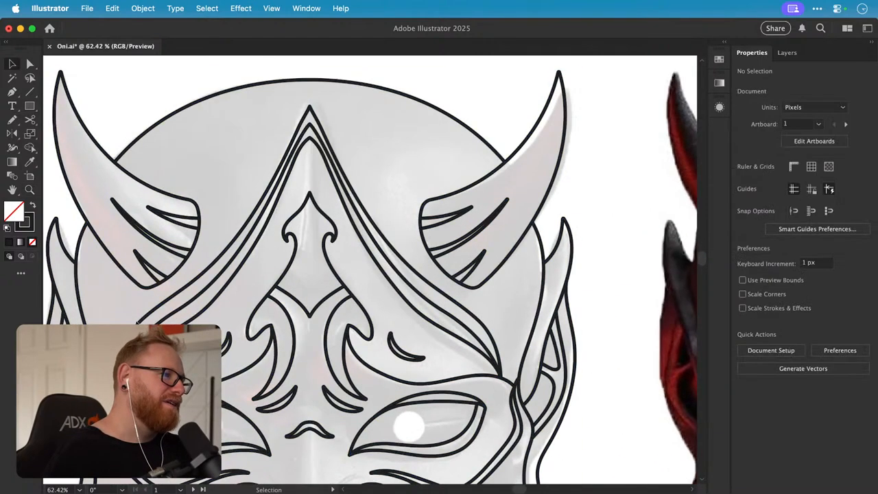
pyautogui.click(265, 301)
pyautogui.press('n')
pyautogui.press('v')
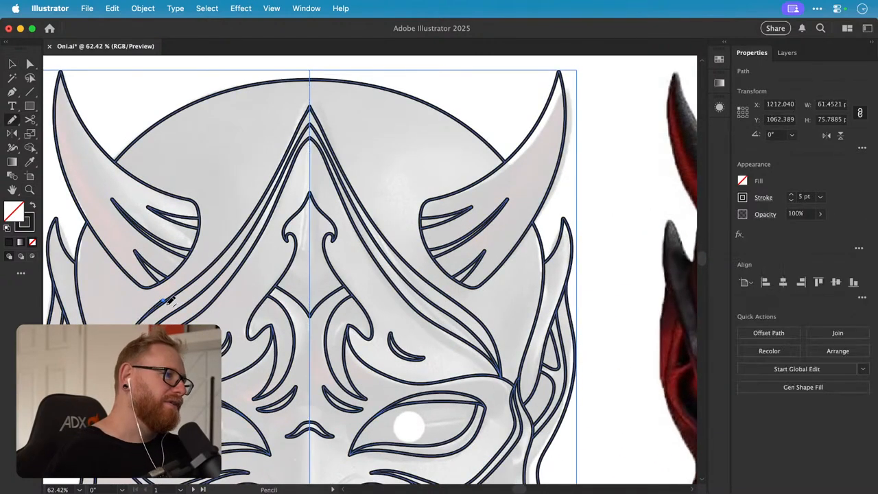
pyautogui.doubleClick(161, 312)
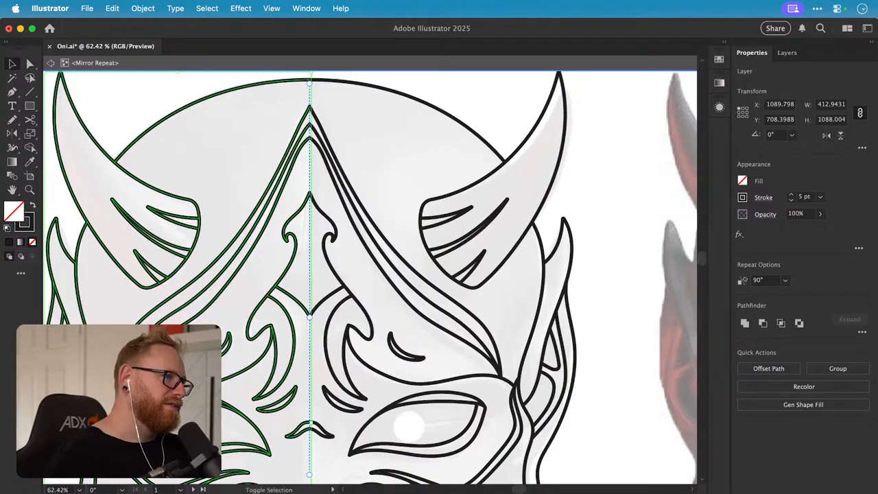
# - Smooth the innermost of the three long forehead ridge lines with the Smooth tool
pyautogui.press('n')
pyautogui.click(198, 299)
pyautogui.press('v')
pyautogui.click(210, 305)
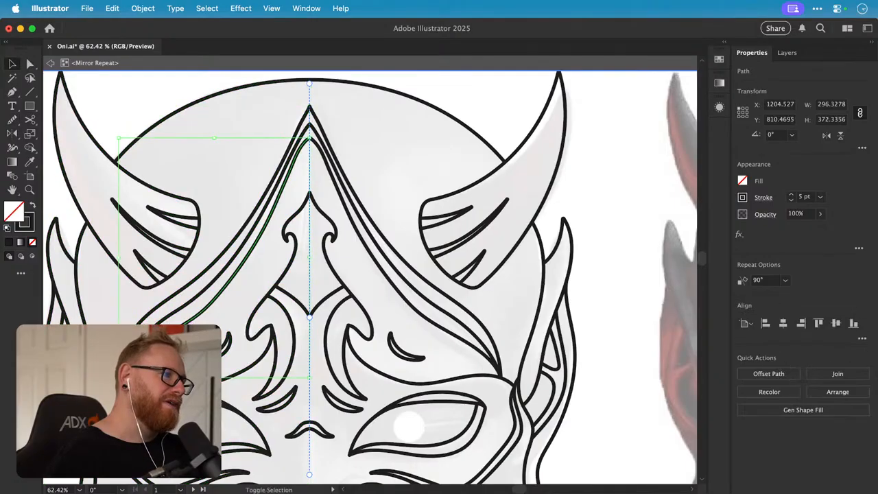
pyautogui.press('n')
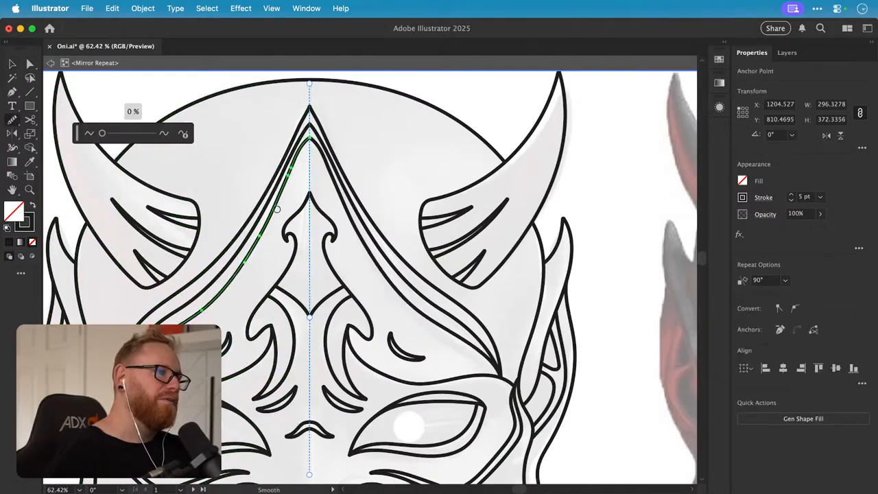
pyautogui.moveTo(277, 210); pyautogui.dragTo(293, 172)
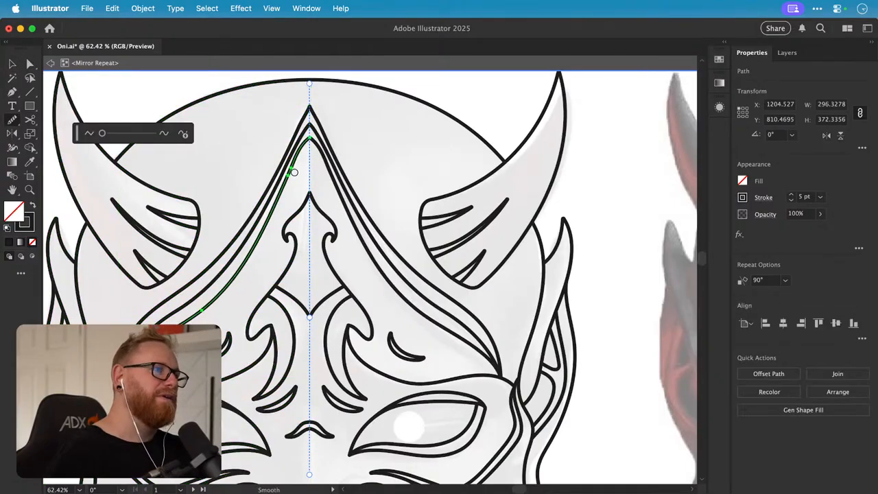
# - Smooth the middle and outer forehead ridge lines together with the Smooth tool
pyautogui.keyDown('shift'); pyautogui.click(200, 298); pyautogui.keyUp('shift')
pyautogui.press('n')
pyautogui.moveTo(175, 312); pyautogui.dragTo(211, 284)
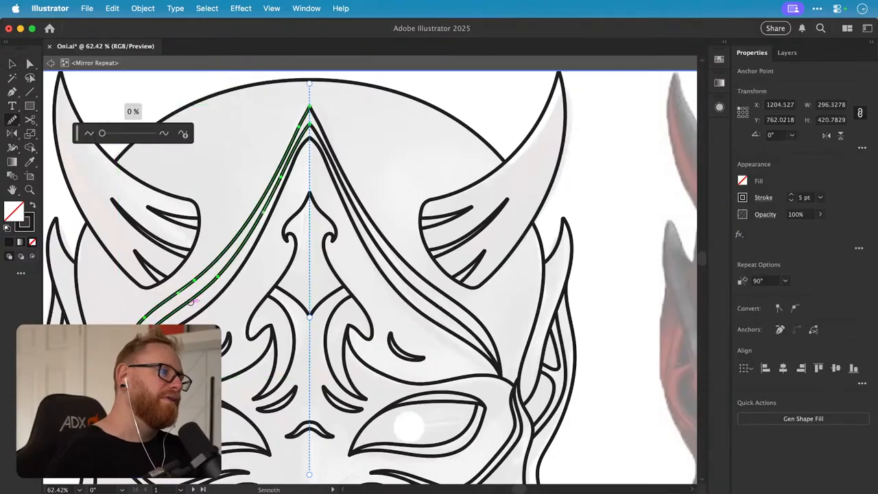
pyautogui.keyDown('super'); pyautogui.click(304, 249); pyautogui.keyUp('super')
pyautogui.press('v')
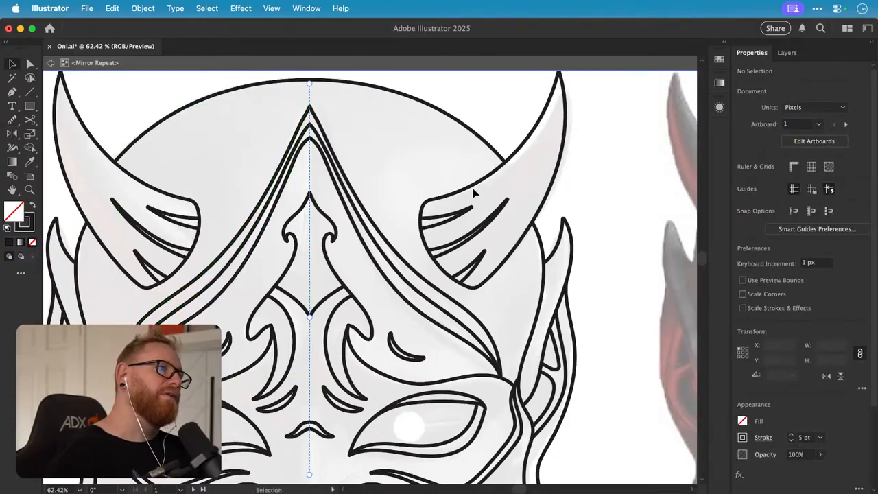
# - Raise the innermost ridge line's peak anchor onto the middle line's peak and reshape the curve below it
pyautogui.press('z')
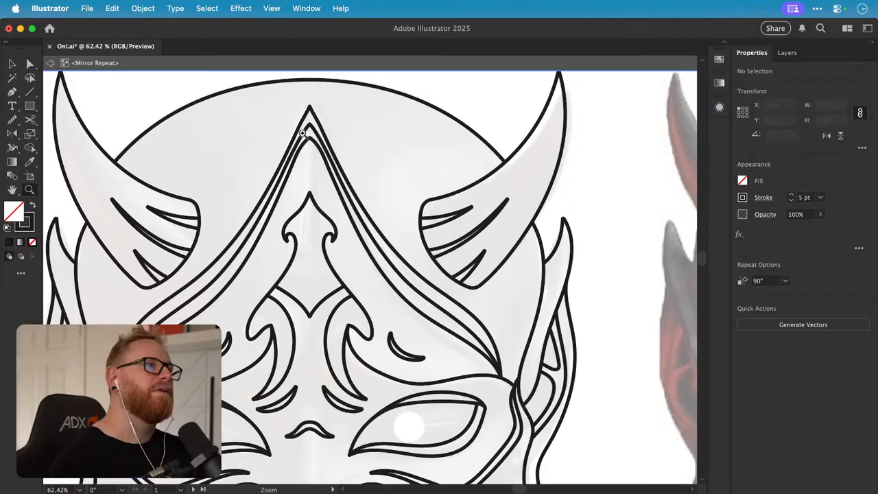
pyautogui.moveTo(302, 133); pyautogui.dragTo(391, 134)
pyautogui.press('a')
pyautogui.moveTo(324, 142); pyautogui.dragTo(302, 139)
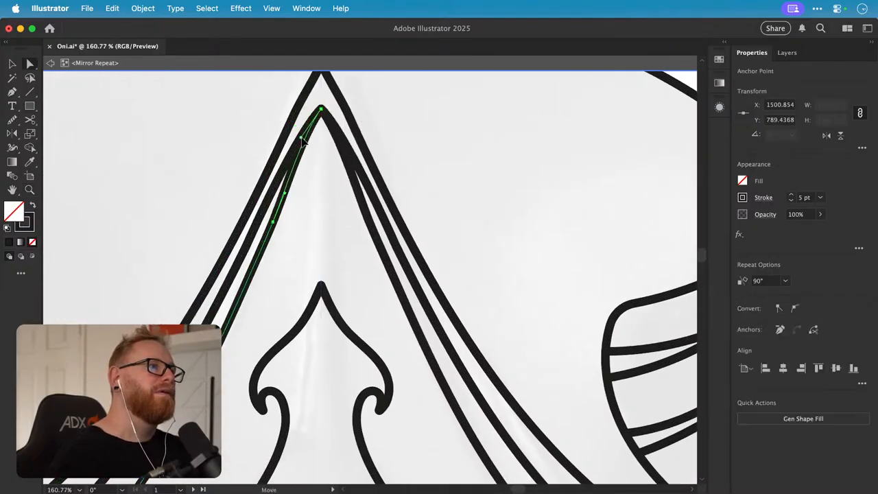
pyautogui.click(436, 130)
# - Lower the outer ridge line's peak anchor onto the peak shared by the middle and inner lines
pyautogui.press('super+minus')
pyautogui.press('super+minus')
pyautogui.press('super+minus')
pyautogui.press('super+minus')
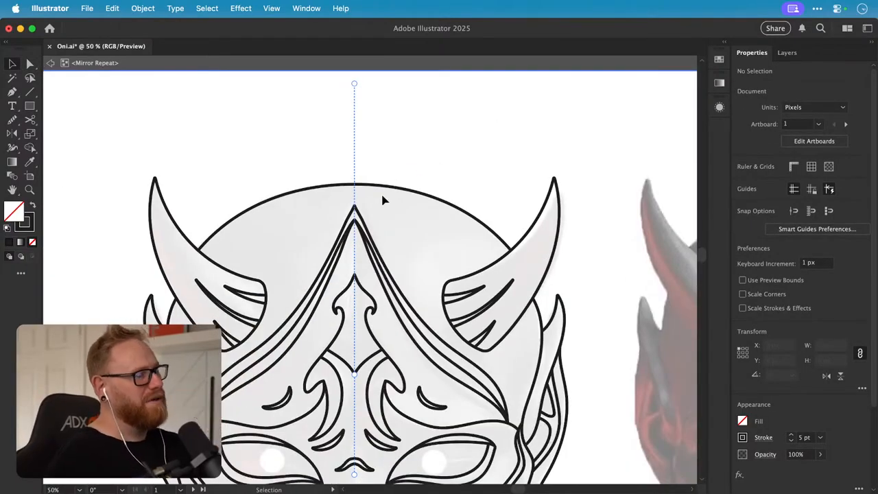
pyautogui.press('a')
pyautogui.scroll(5, 364, 203)
pyautogui.moveTo(375, 218); pyautogui.dragTo(376, 237)
pyautogui.click(359, 245)
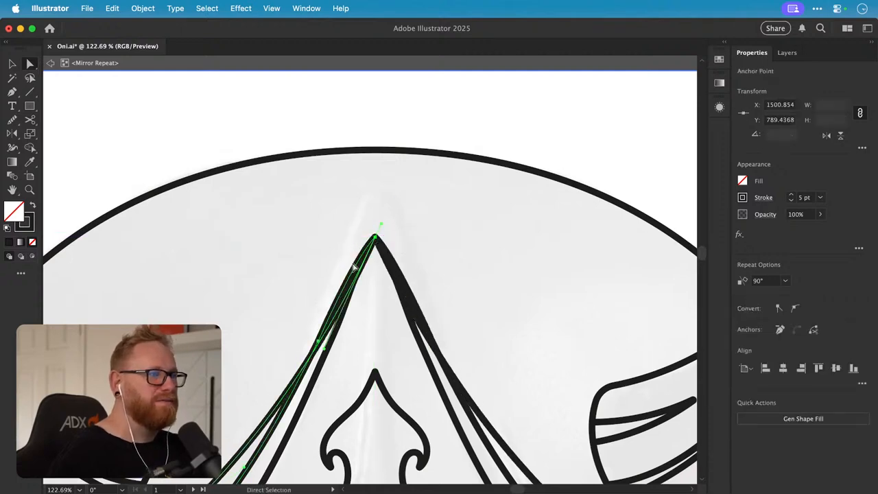
# - Delete the long stretch of the middle ridge line between the outer and inner forehead lines
pyautogui.scroll(-4, 341, 283)
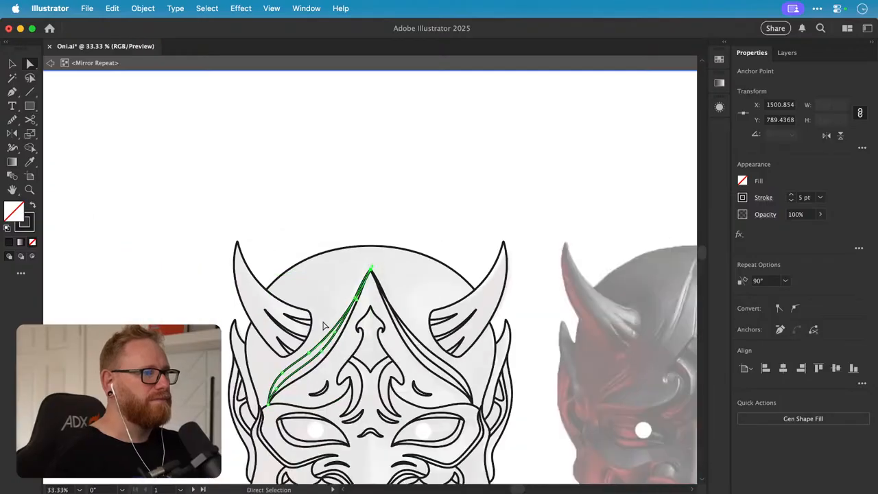
pyautogui.click(326, 351)
pyautogui.click(326, 351)
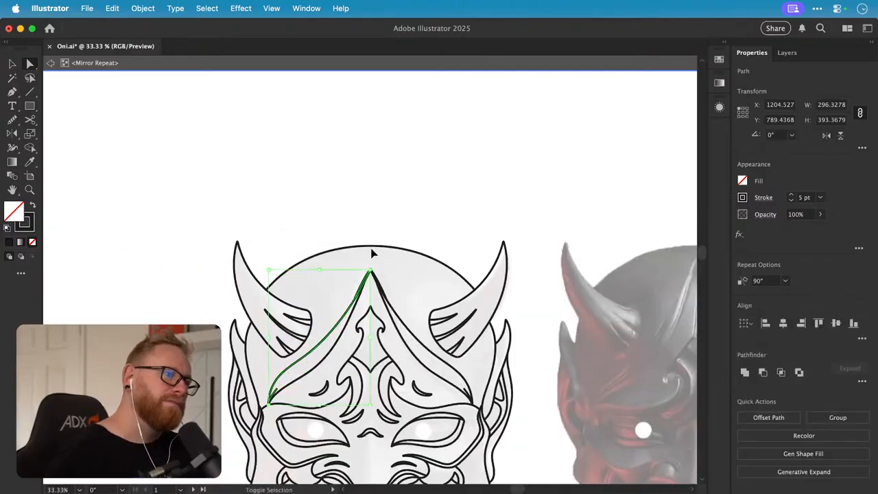
pyautogui.click(392, 261)
pyautogui.moveTo(392, 260); pyautogui.dragTo(356, 227)
pyautogui.scroll(3, 290, 314)
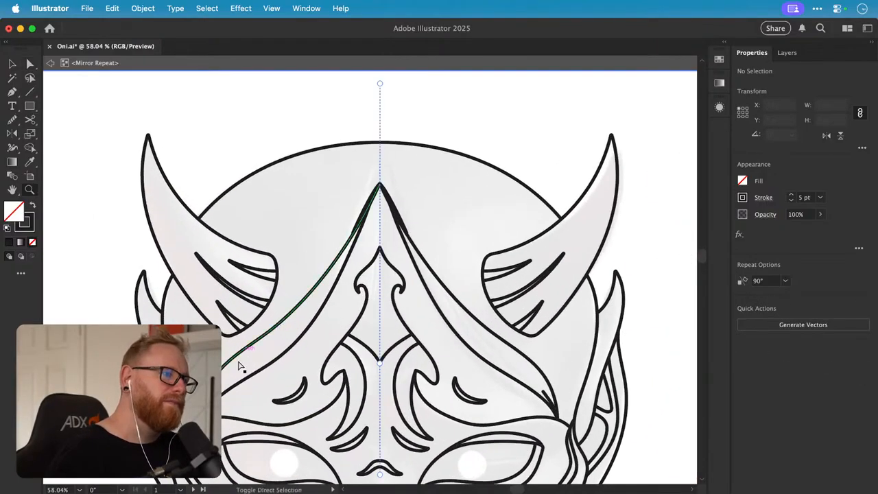
# - Delete the leftover fragments of the middle ridge line at its lower end and beside the forehead peak
pyautogui.click(224, 389)
pyautogui.click(342, 278)
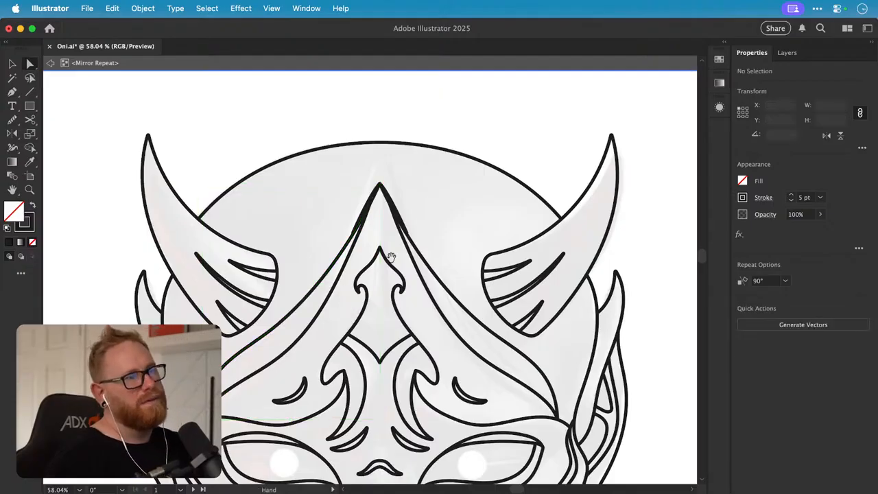
pyautogui.scroll(4, 362, 222)
pyautogui.click(356, 233)
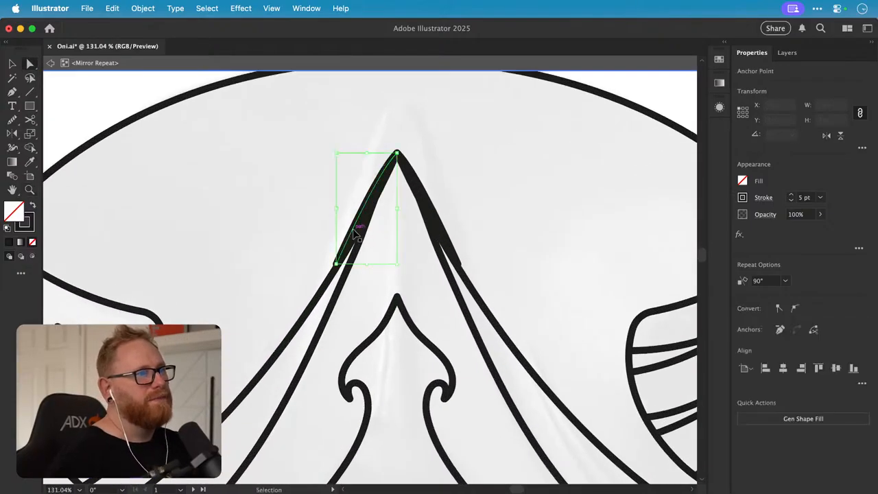
pyautogui.press('Delete')
# - Pull the outer ridge line's end anchor back from the peak and extend the line to the peak with the Pen tool
pyautogui.moveTo(395, 151); pyautogui.dragTo(364, 192)
pyautogui.press('p')
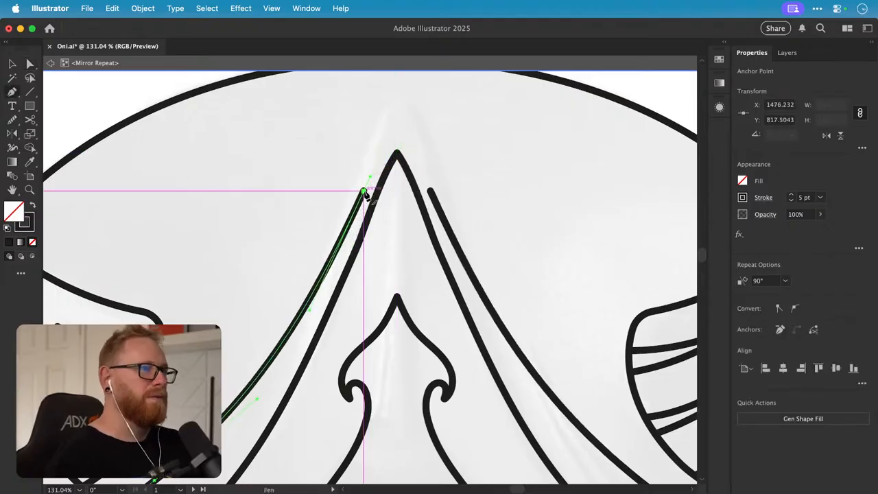
pyautogui.click(364, 192)
pyautogui.moveTo(398, 153)
pyautogui.mouseDown()
pyautogui.moveTo(407, 154)
pyautogui.moveTo(398, 153)
pyautogui.mouseUp()
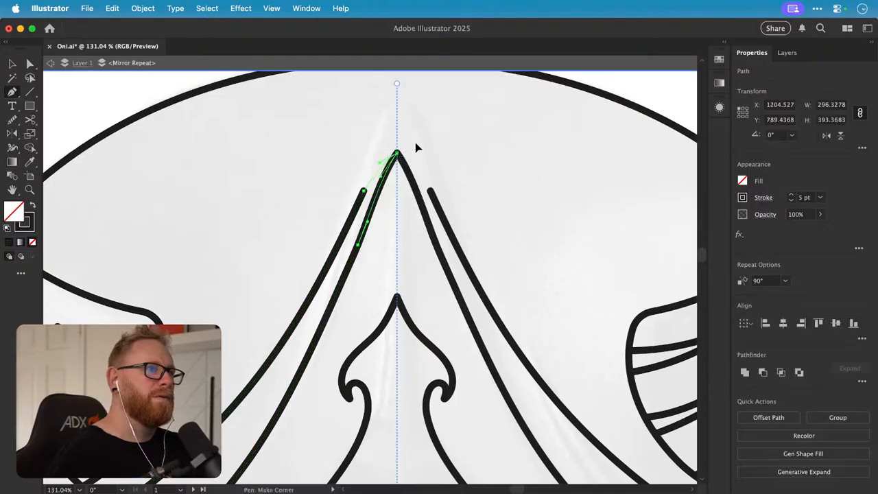
pyautogui.press('a')
pyautogui.click(416, 147)
pyautogui.click(374, 179)
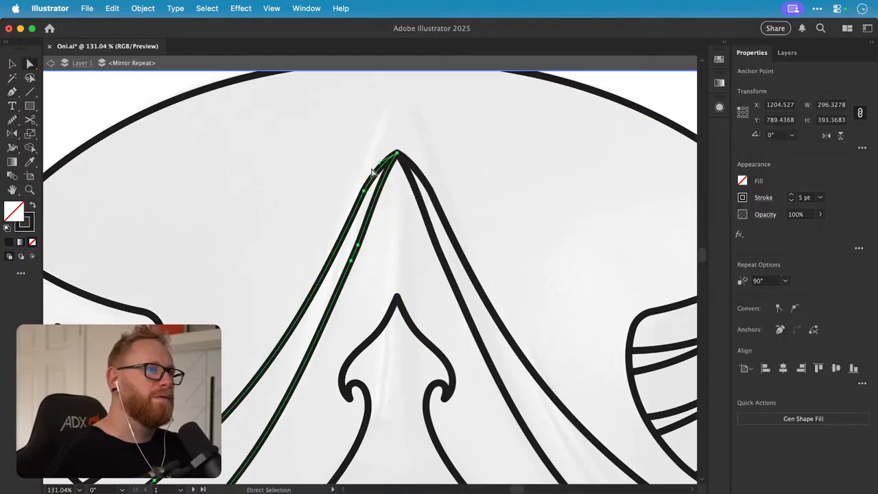
# - Adjust the outer ridge line's curve handle at the forehead peak to smooth its bend, and leave the mirror repeat's isolation mode
pyautogui.scroll(5, 372, 176)
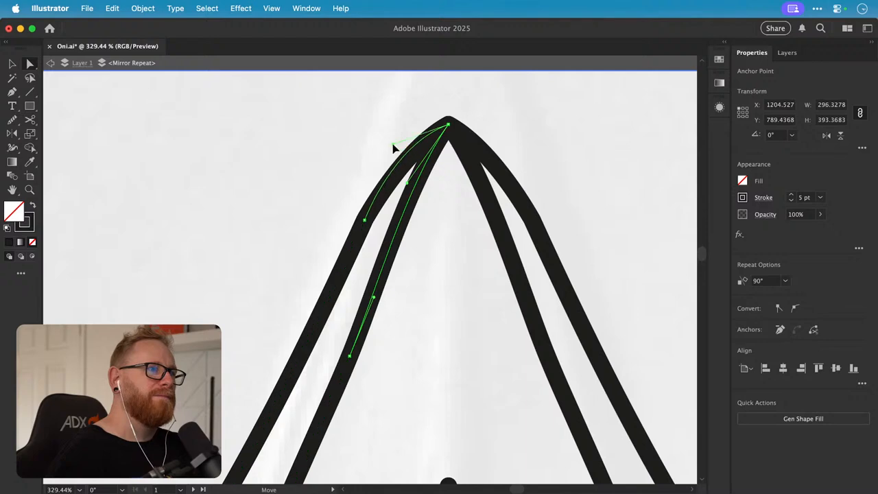
pyautogui.keyDown('super'); pyautogui.click(398, 145); pyautogui.keyUp('super')
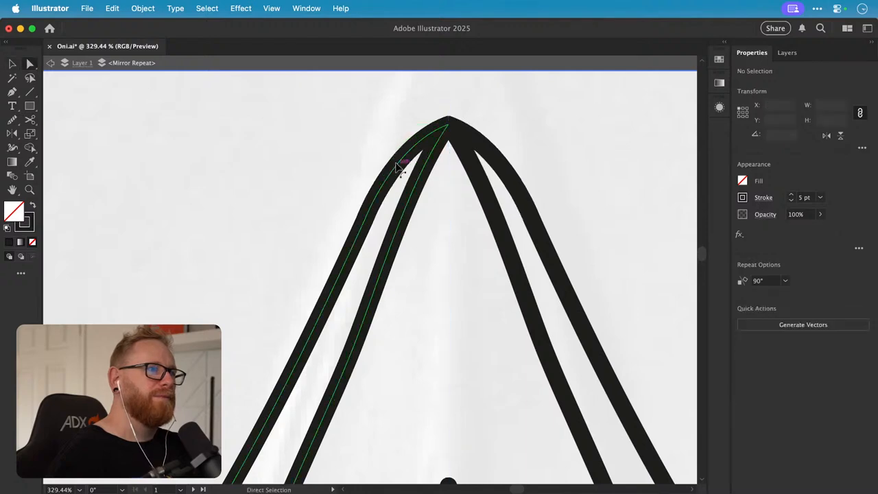
pyautogui.click(394, 145)
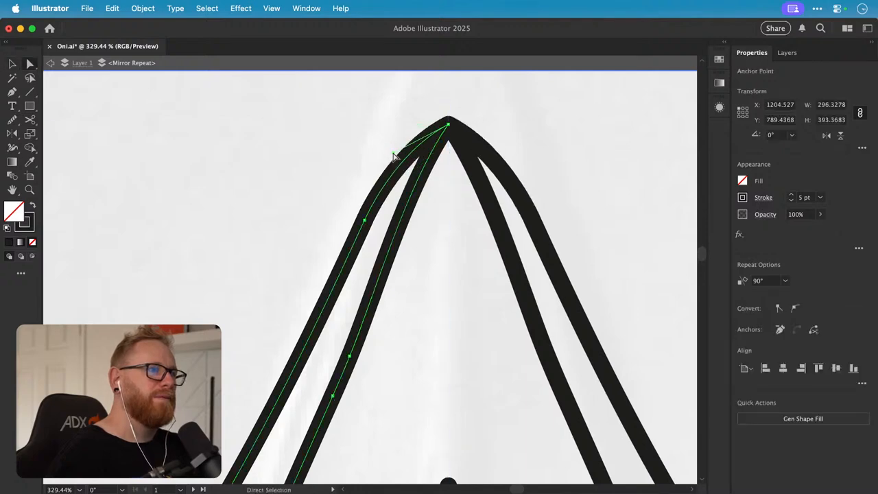
pyautogui.click(366, 162)
pyautogui.press('super+minus')
pyautogui.press('super+minus')
pyautogui.press('super+minus')
pyautogui.press('super+minus')
pyautogui.press('super+minus')
pyautogui.press('super+minus')
pyautogui.press('super+minus')
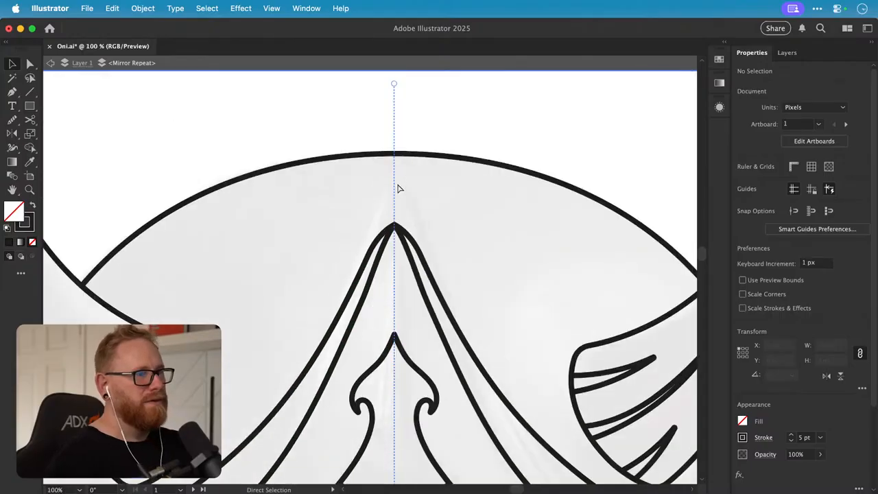
pyautogui.scroll(-5, 432, 213)
pyautogui.hscroll(2, 432, 212)
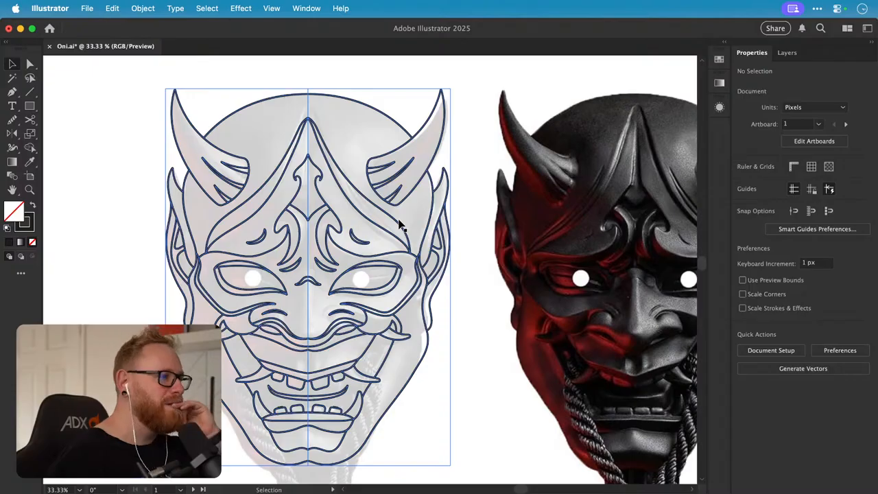
# - Select the grey shaded mask with its dark background on the second artboard and move it below, off the artboard
pyautogui.scroll(-3, 400, 224)
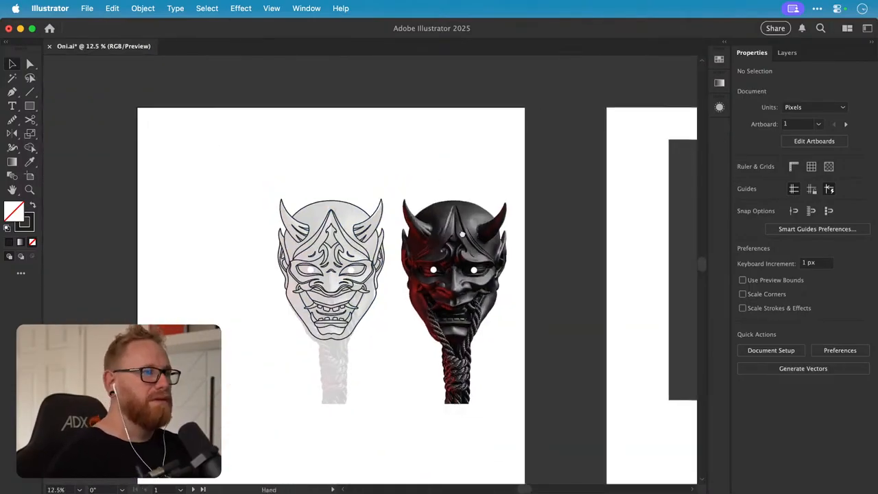
pyautogui.hscroll(5, 458, 231)
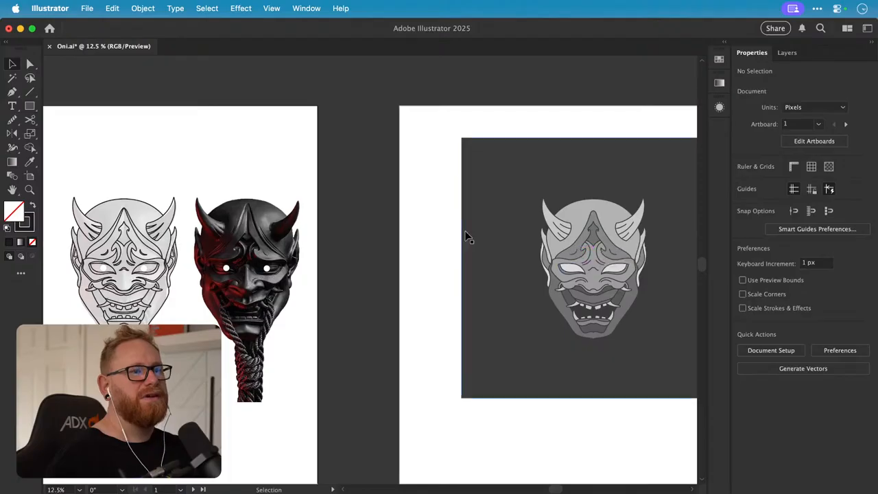
pyautogui.hscroll(3, 439, 227)
pyautogui.press('a')
pyautogui.moveTo(396, 198); pyautogui.dragTo(629, 400)
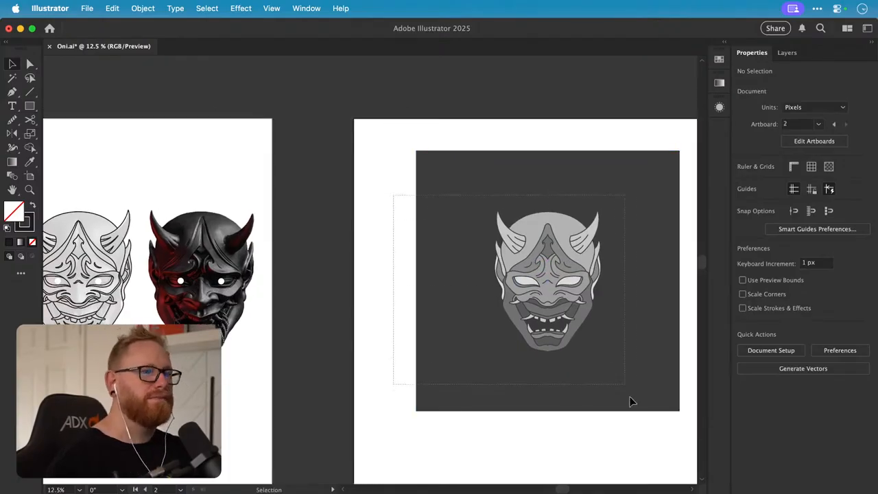
pyautogui.press('super+minus')
pyautogui.press('super+minus')
pyautogui.press('super+minus')
pyautogui.press('super+minus')
pyautogui.press('v')
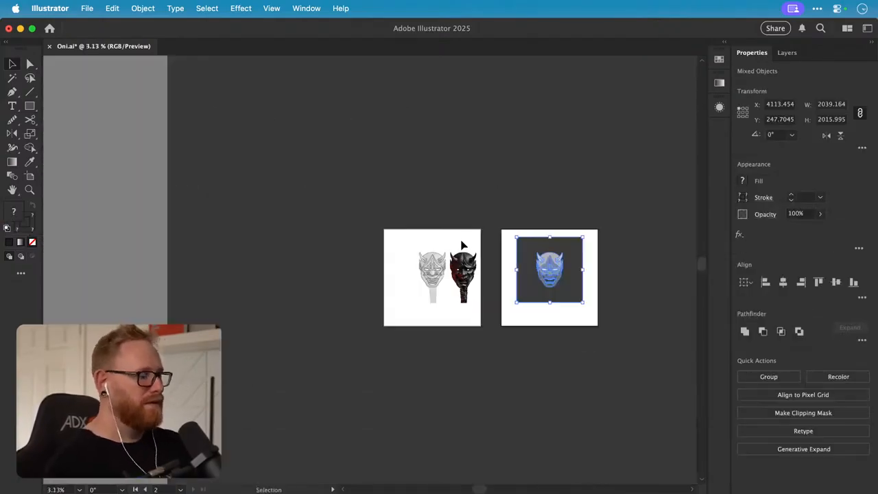
pyautogui.hscroll(5, 514, 254)
pyautogui.moveTo(433, 253); pyautogui.dragTo(416, 411)
# - Copy the mirrored mask line art from the first artboard and paste it in place on the empty second artboard
pyautogui.press('z')
pyautogui.scroll(1, 353, 188)
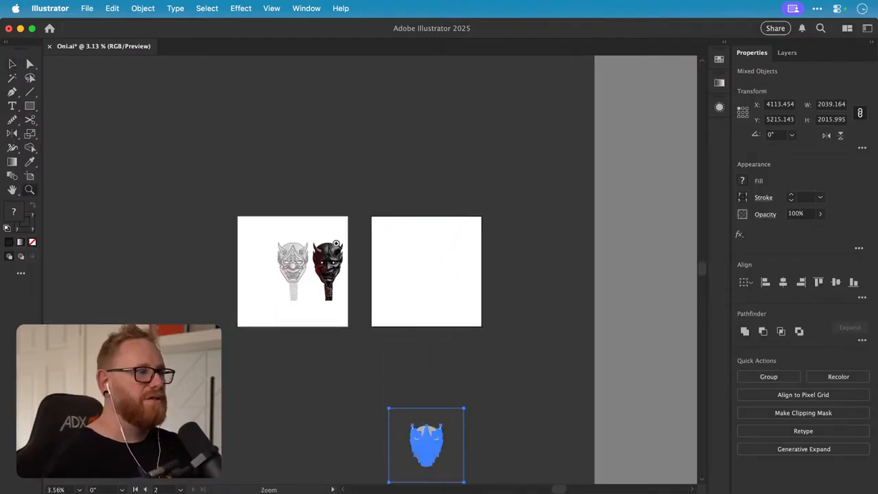
pyautogui.scroll(5, 303, 258)
pyautogui.press('v')
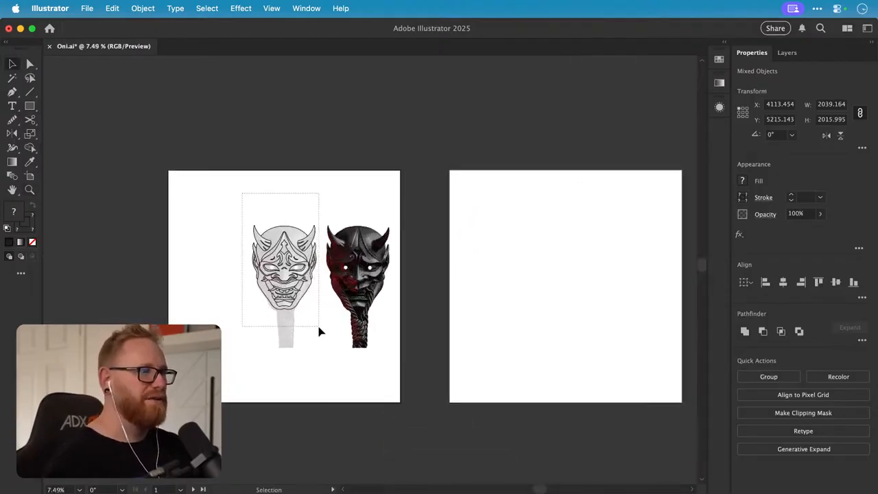
pyautogui.click(318, 331)
pyautogui.moveTo(356, 276); pyautogui.dragTo(296, 273)
pyautogui.click(530, 261)
pyautogui.press('super+shift+v')
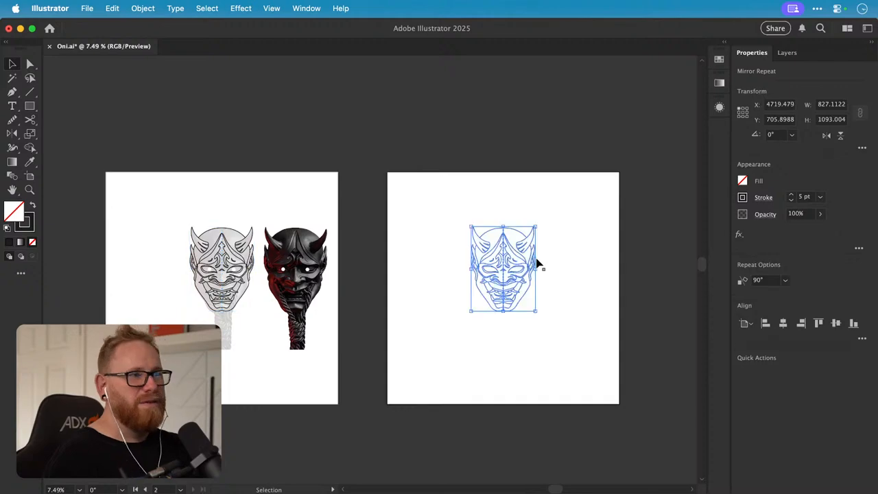
# - Expand the mirror repeat of the pasted mask line art into regular paths
pyautogui.scroll(9, 539, 261)
pyautogui.hscroll(2, 511, 251)
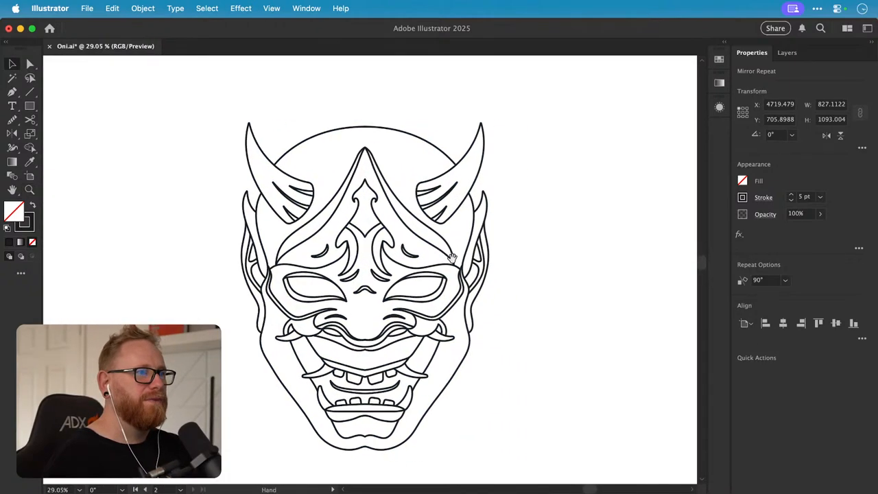
pyautogui.click(143, 8)
pyautogui.click(165, 194)
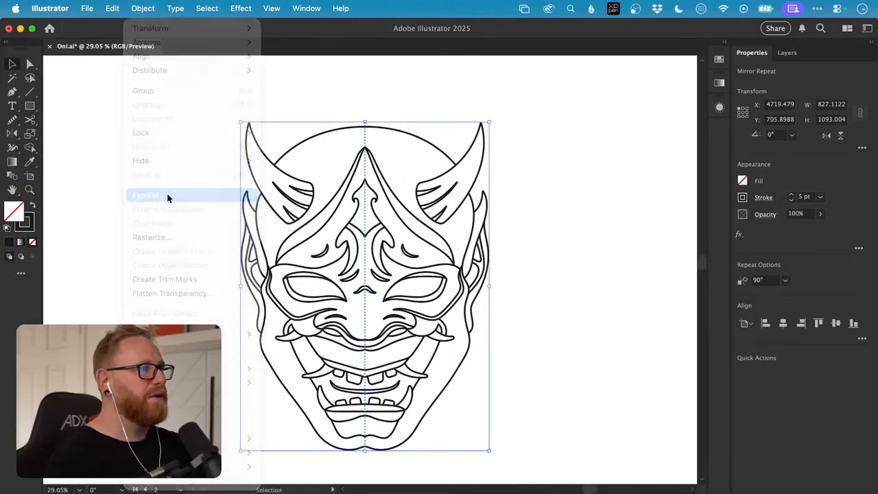
pyautogui.press('Return')
# - Select the whole expanded mask and convert it into a Live Paint group with the Live Paint Bucket
pyautogui.press('a')
pyautogui.moveTo(299, 117); pyautogui.dragTo(408, 124)
pyautogui.click(376, 123)
pyautogui.press('v')
pyautogui.moveTo(271, 215); pyautogui.dragTo(504, 463)
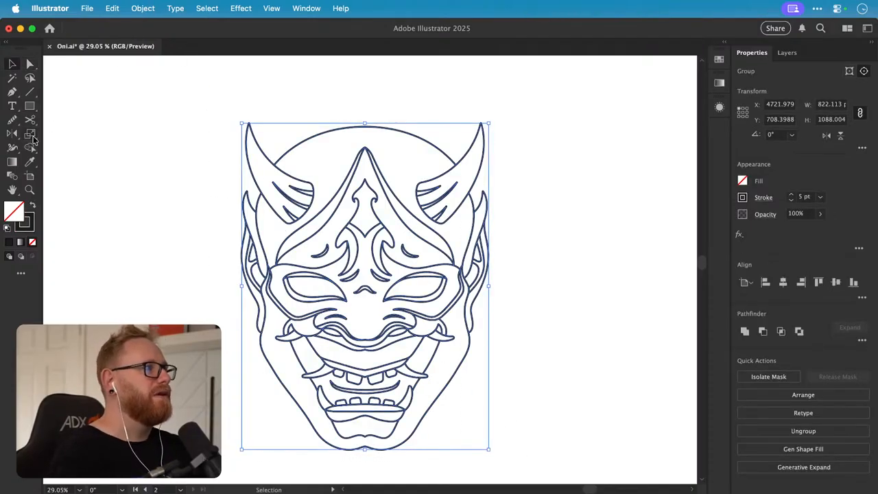
pyautogui.moveTo(30, 149); pyautogui.dragTo(83, 161)
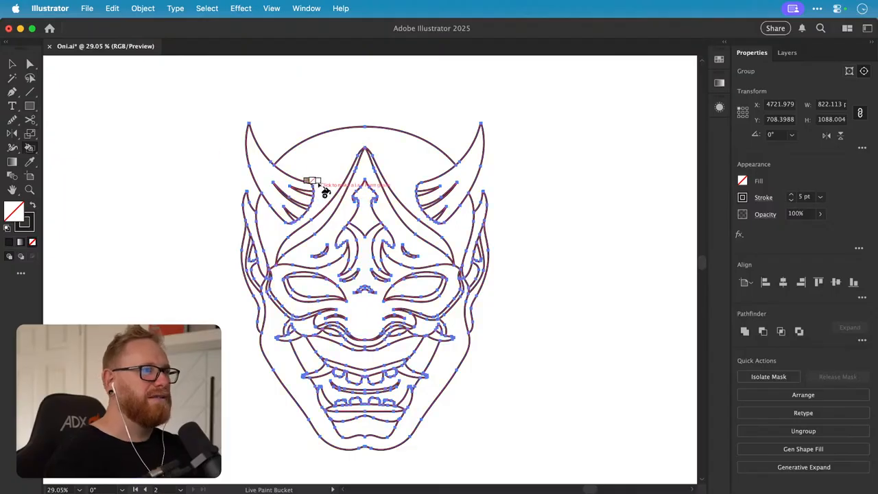
pyautogui.click(337, 167)
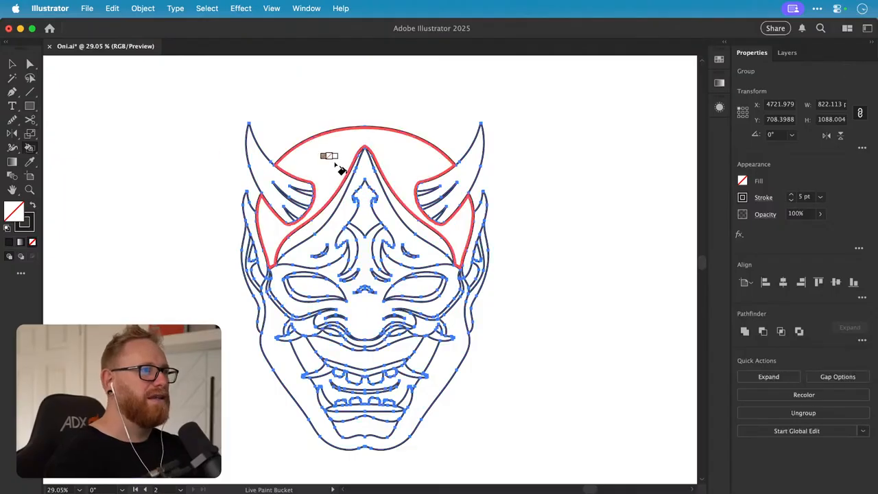
# - Try the third-darkest grey swatch as the Live Paint fill for one mouth-side strip and the mouth opening
pyautogui.click(720, 61)
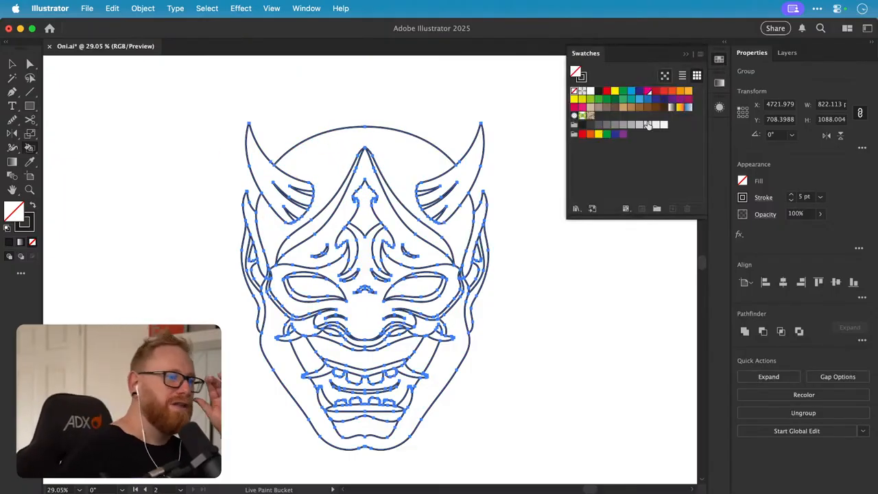
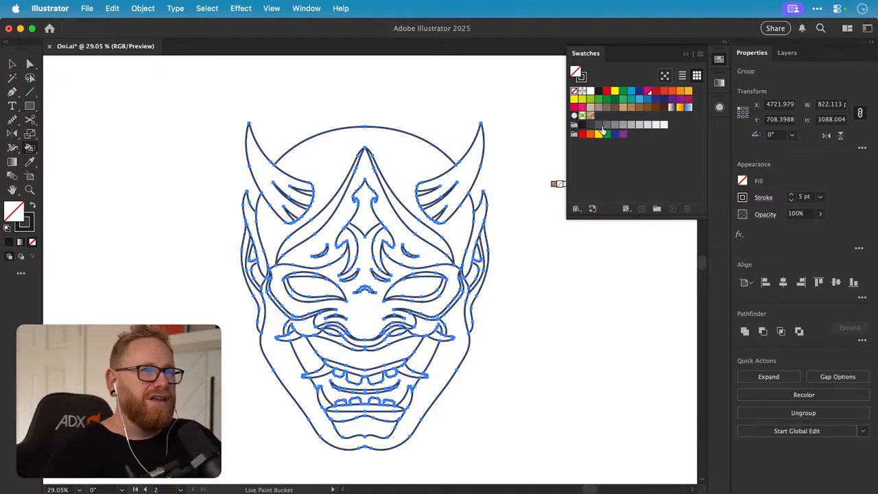
pyautogui.click(615, 127)
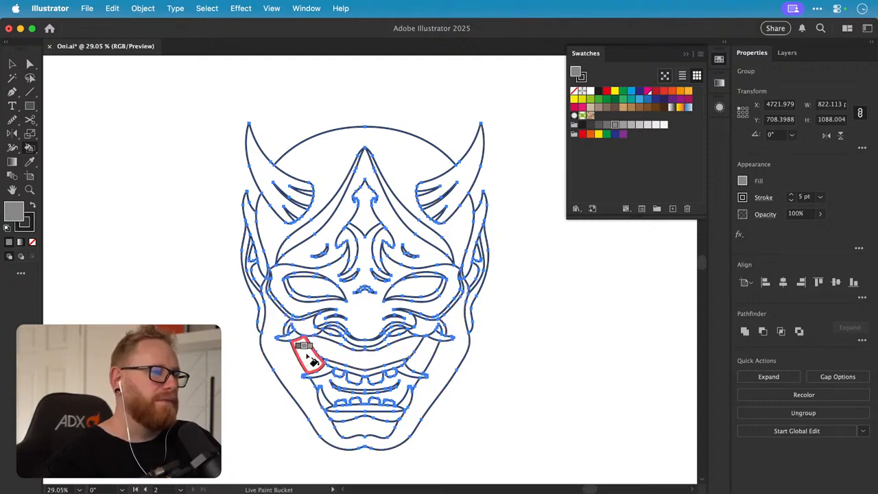
pyautogui.click(599, 125)
pyautogui.click(310, 357)
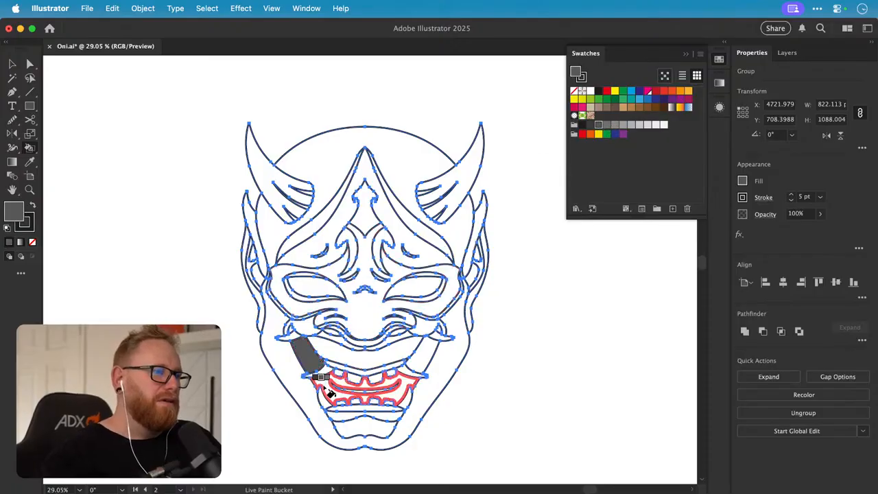
pyautogui.click(409, 390)
# - Fill the mouth opening and the strips on both sides of the upper lip with the second-darkest grey swatch
pyautogui.click(591, 126)
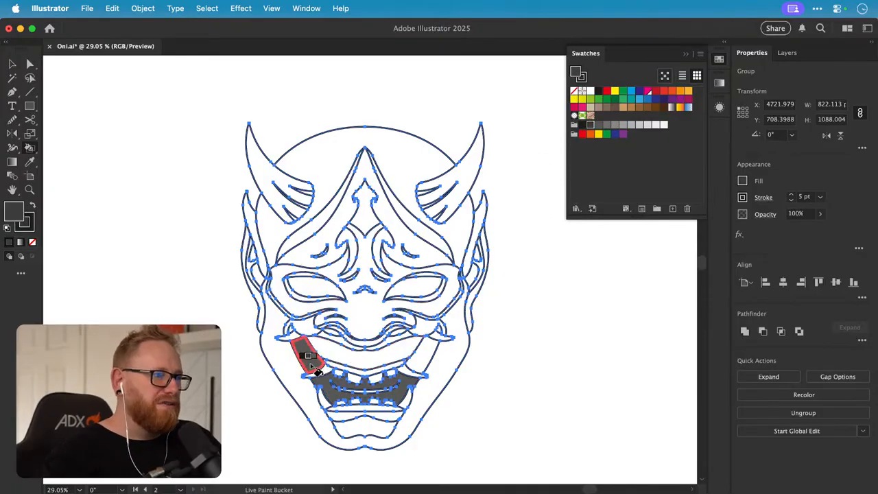
pyautogui.press('z')
pyautogui.click(319, 371)
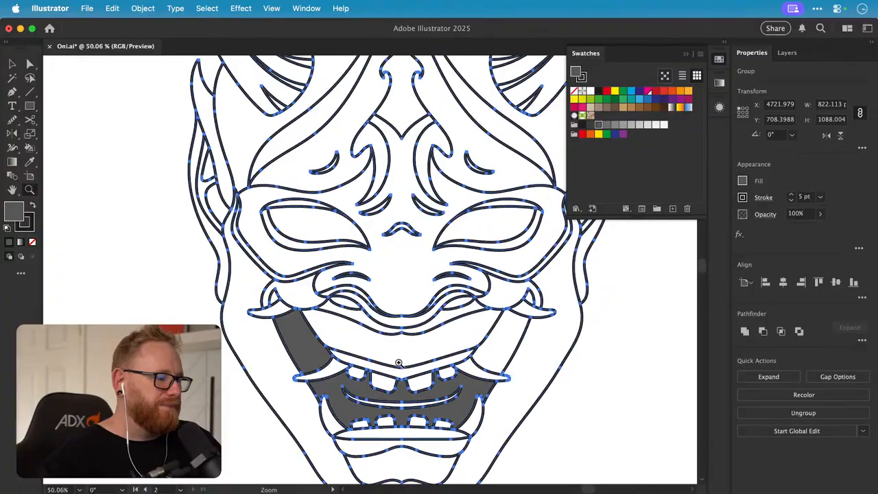
pyautogui.press('k')
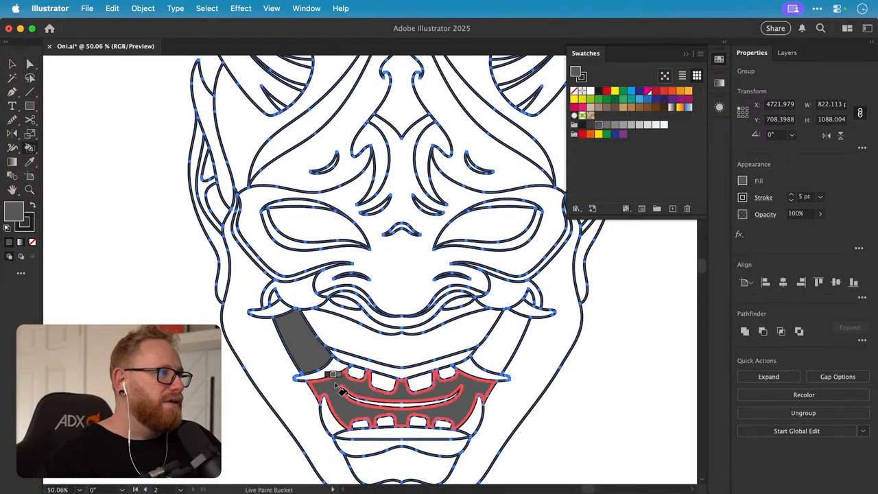
pyautogui.press('Left')
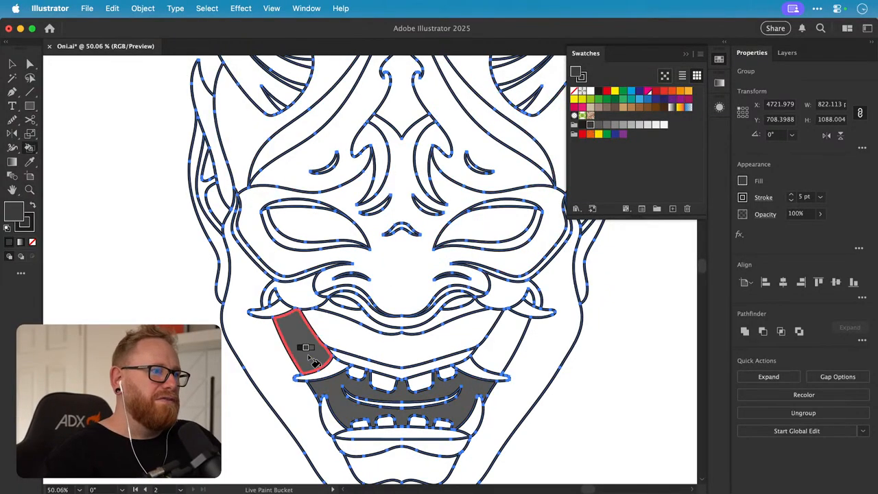
pyautogui.click(312, 362)
pyautogui.click(343, 395)
pyautogui.click(501, 347)
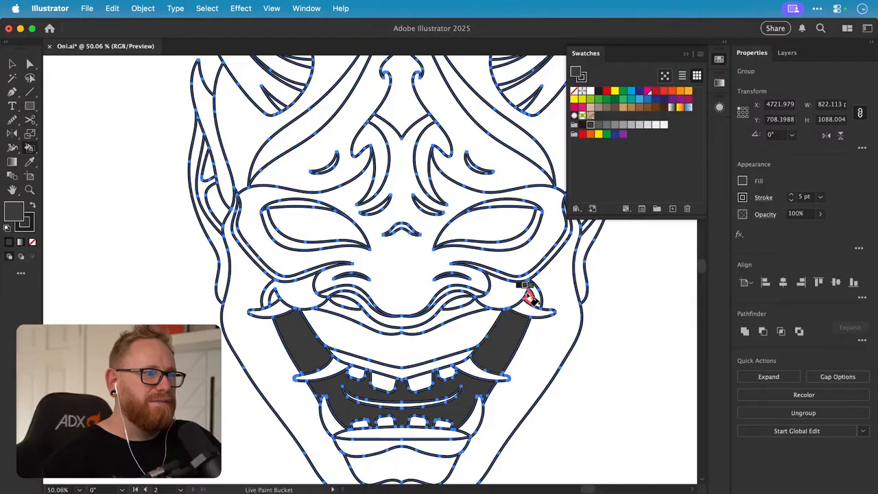
# - Fill the small gaps above both upper tusks with the same dark grey and the curved sliver inside the mouth with mid grey
pyautogui.click(528, 297)
pyautogui.click(275, 295)
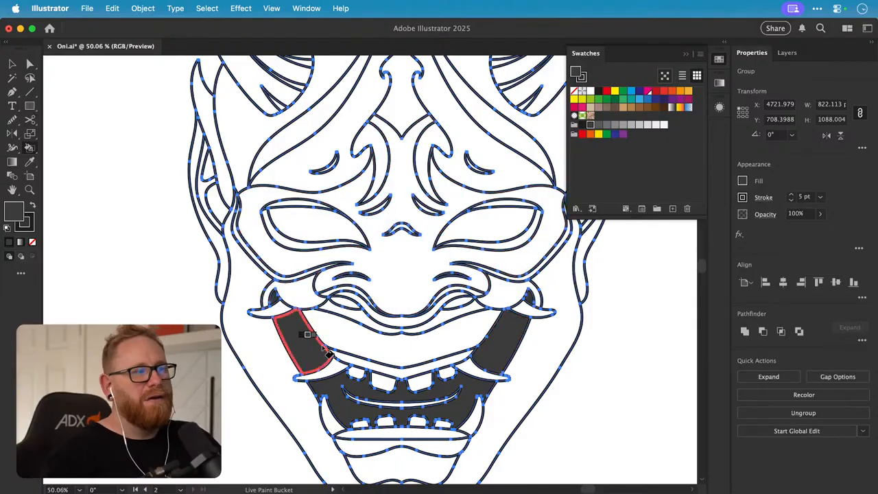
pyautogui.moveTo(354, 352); pyautogui.dragTo(337, 360)
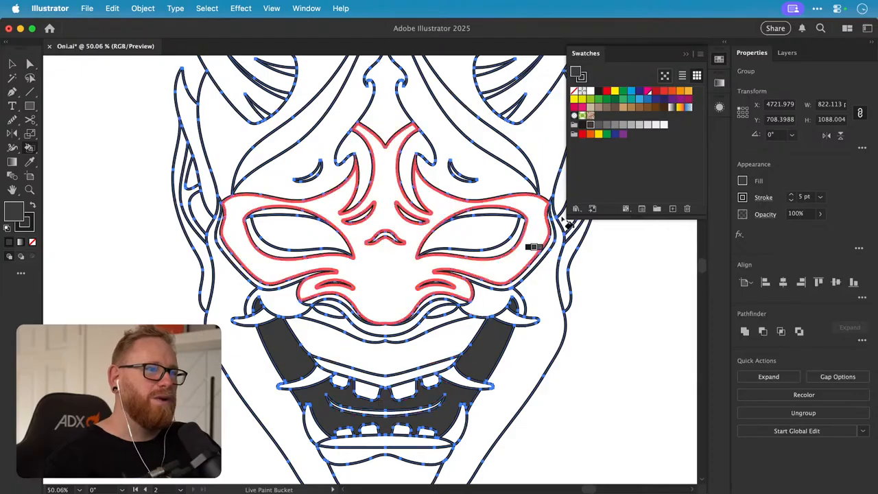
pyautogui.click(616, 126)
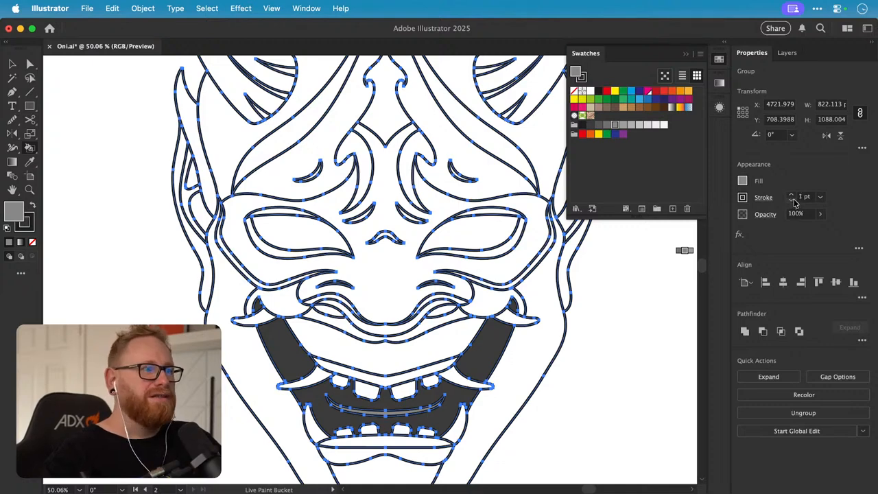
# - Reduce the stroke weight of the whole Live Paint mask to 1 pt
pyautogui.press('v')
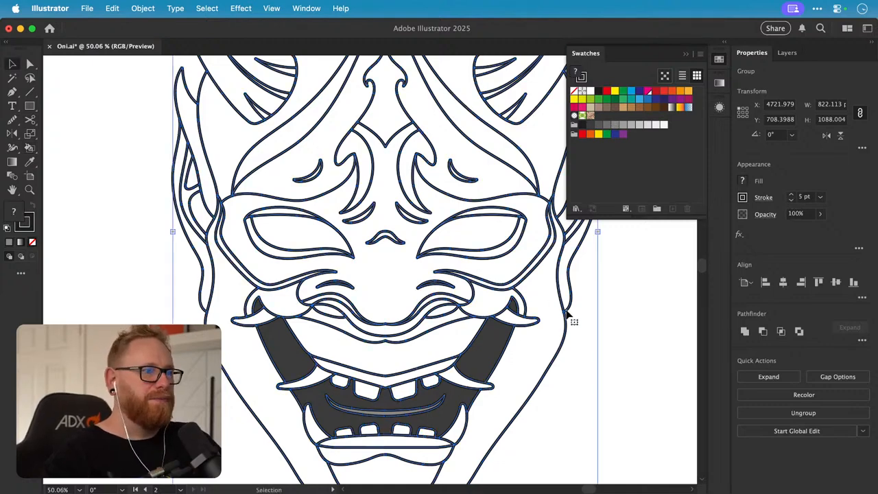
pyautogui.click(791, 200)
pyautogui.click(791, 200)
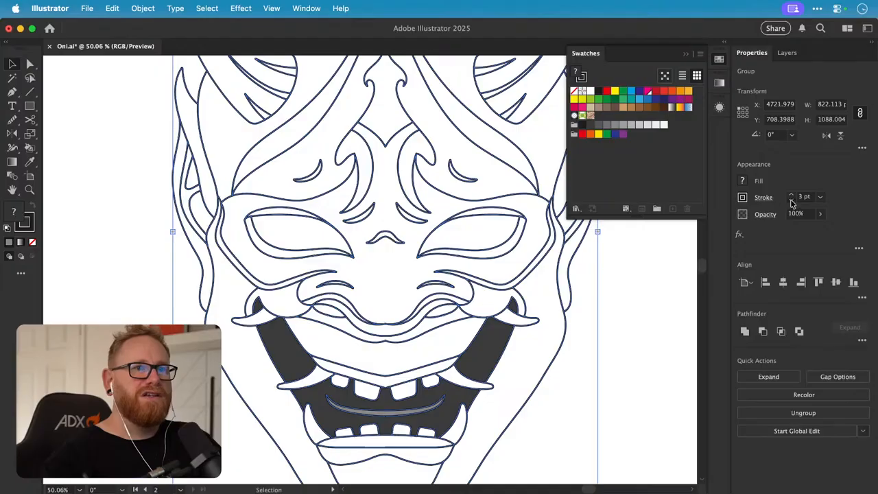
pyautogui.click(791, 201)
pyautogui.click(791, 201)
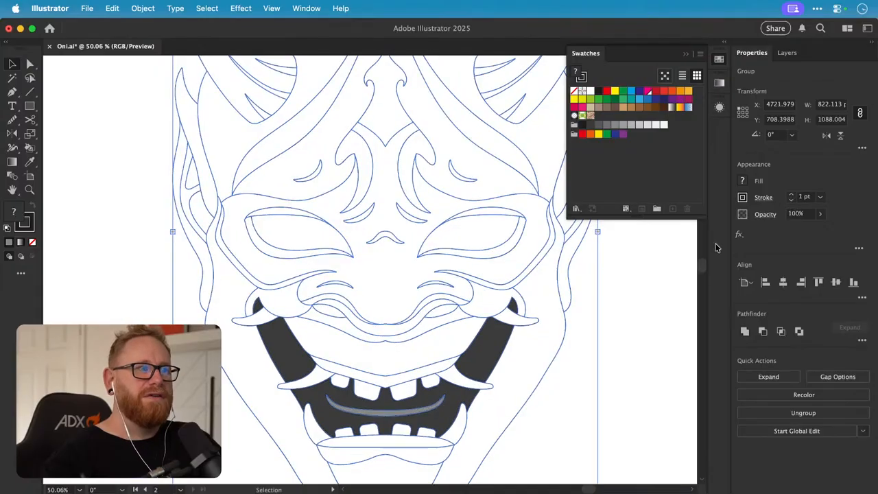
# - Fill the six tusks around the mouth with the third-lightest grey swatch using the Live Paint Bucket
pyautogui.press('k')
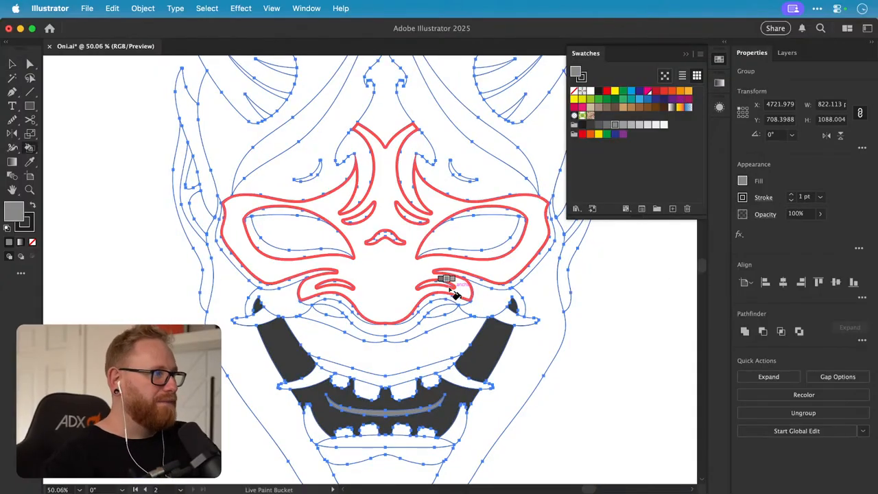
pyautogui.scroll(-3, 425, 343)
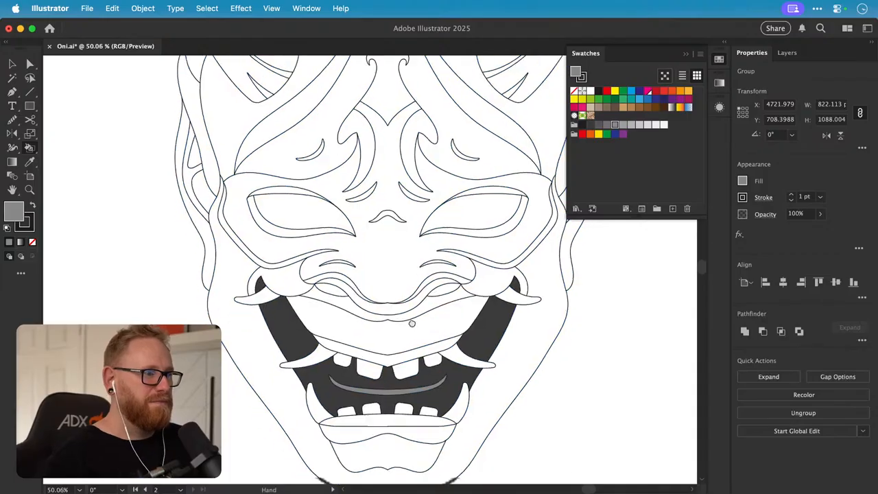
pyautogui.scroll(2, 498, 192)
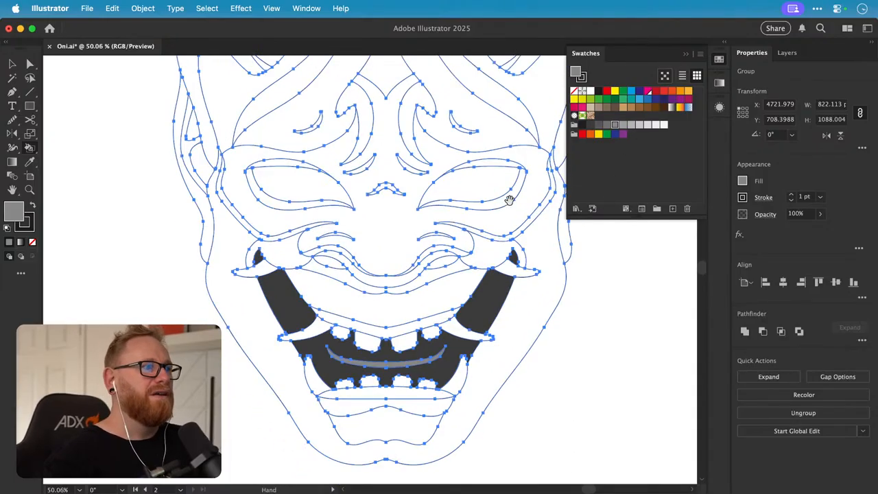
pyautogui.click(647, 124)
pyautogui.click(255, 270)
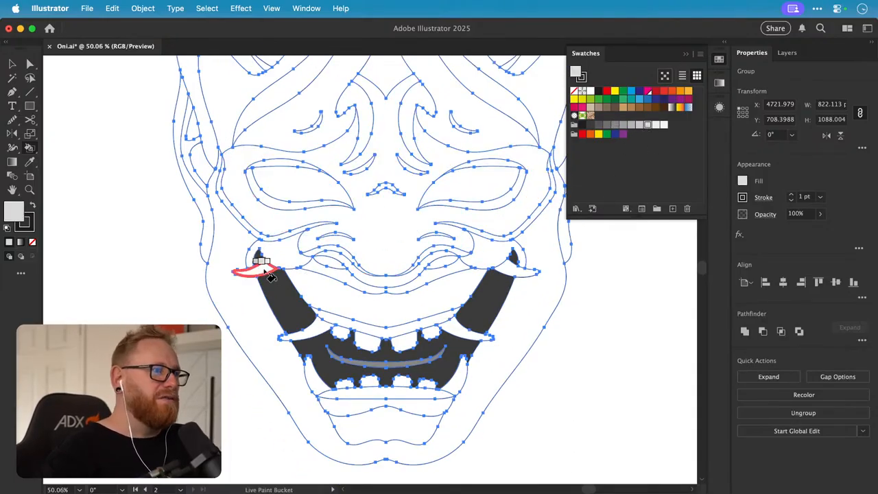
pyautogui.click(323, 331)
pyautogui.click(313, 378)
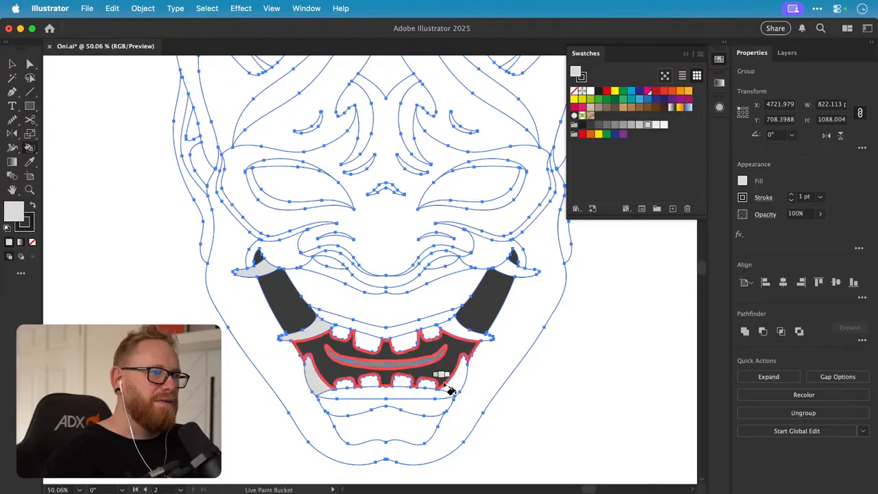
pyautogui.click(465, 367)
pyautogui.click(457, 326)
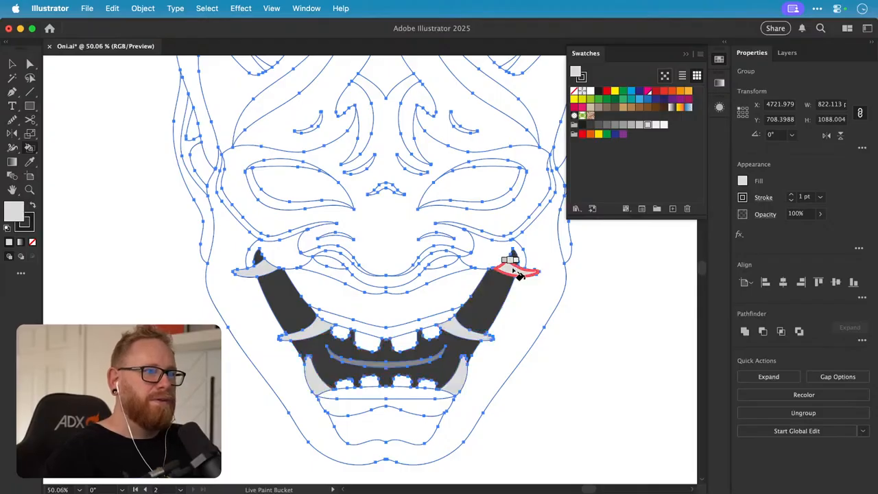
pyautogui.click(519, 272)
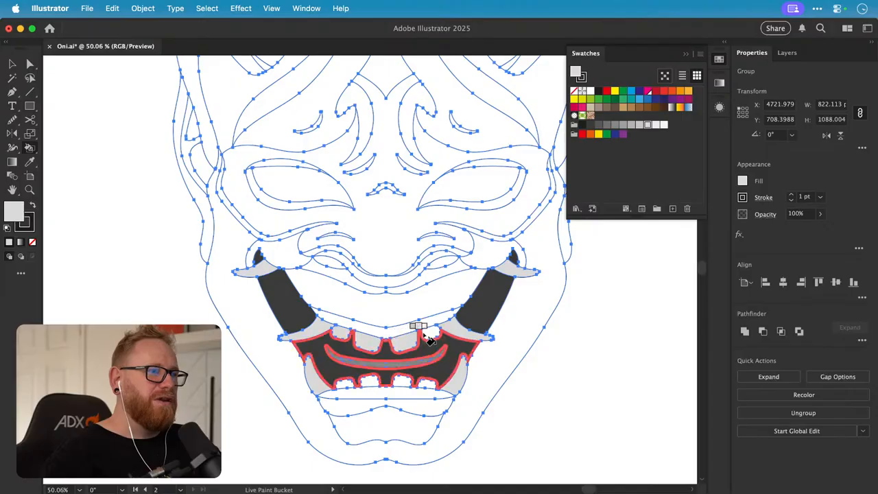
# - Fill the four upper teeth with the fifth-lightest grey swatch
pyautogui.click(402, 339)
pyautogui.press('v')
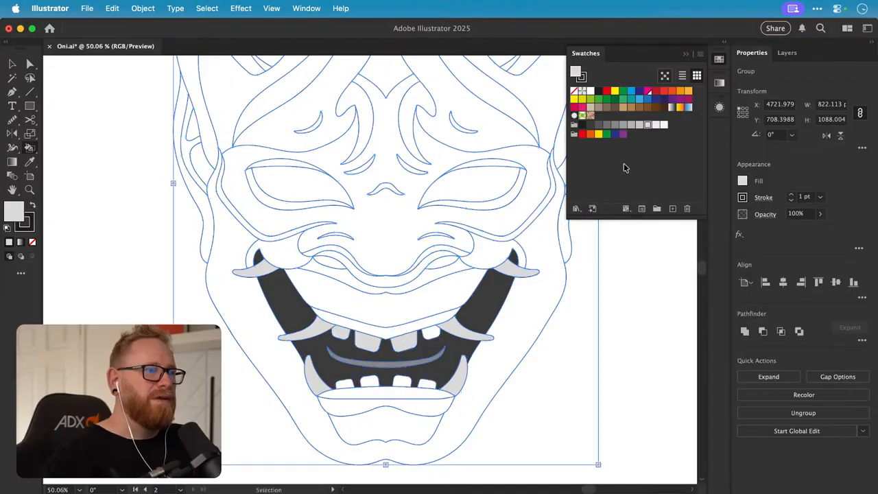
pyautogui.click(631, 125)
pyautogui.press('k')
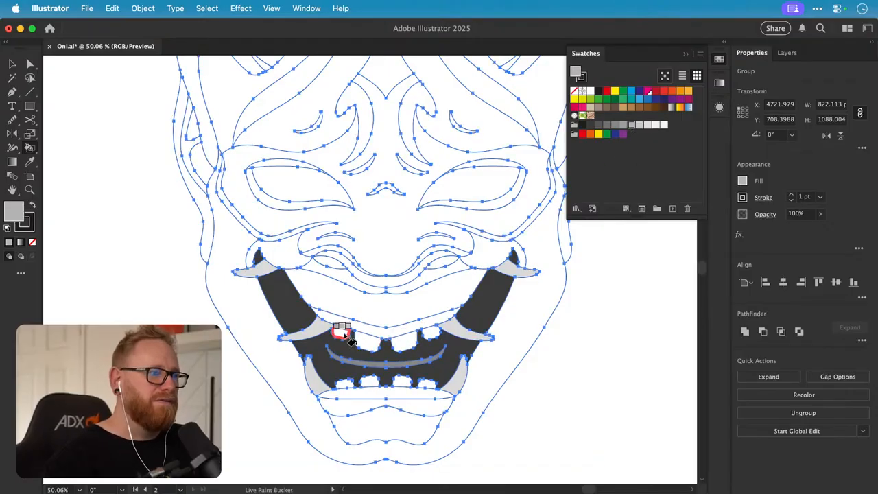
pyautogui.click(341, 333)
pyautogui.click(367, 341)
pyautogui.click(402, 337)
pyautogui.click(423, 335)
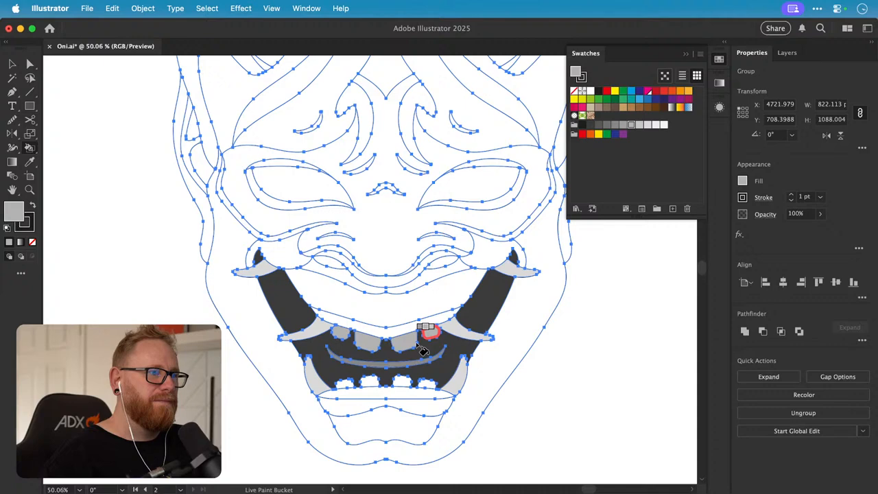
# - Fill the four lower teeth with the same grey as the upper teeth
pyautogui.click(345, 381)
pyautogui.click(371, 384)
pyautogui.click(404, 383)
pyautogui.click(424, 381)
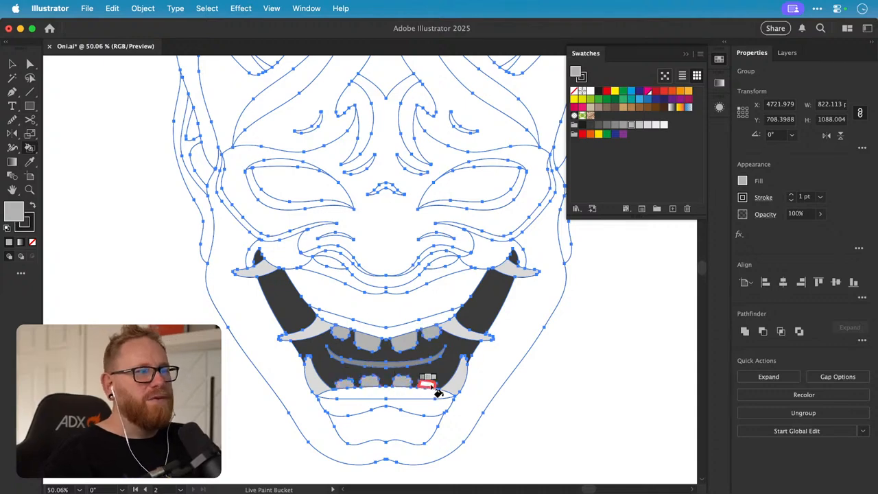
# - Fill the upper lip with the fourth-lightest grey and the thin strip along its lower edge with a darker grey
pyautogui.scroll(2, 432, 364)
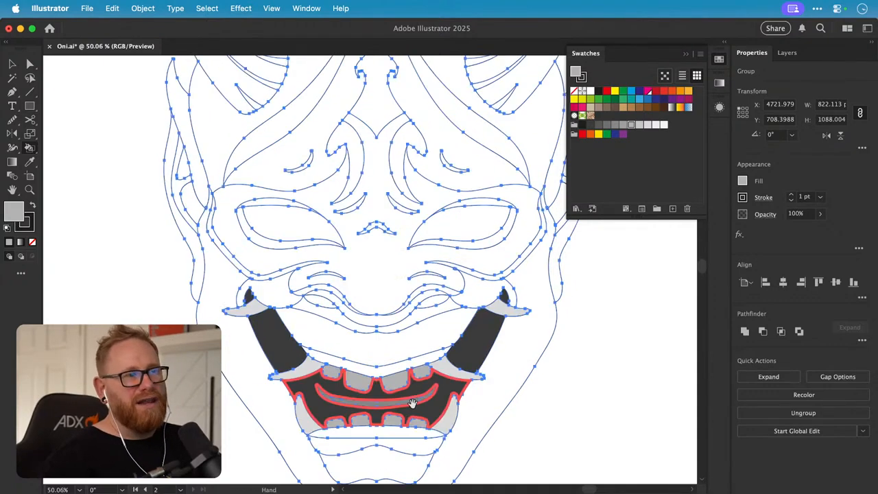
pyautogui.click(638, 126)
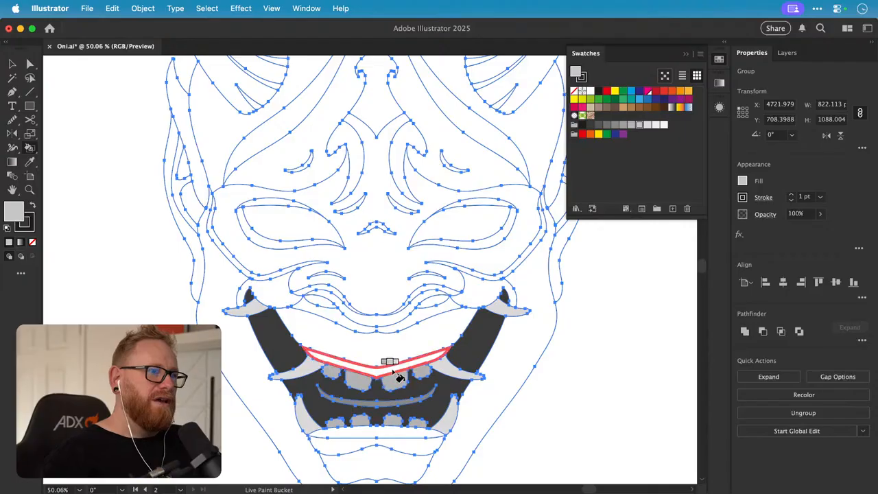
pyautogui.click(405, 347)
pyautogui.click(631, 125)
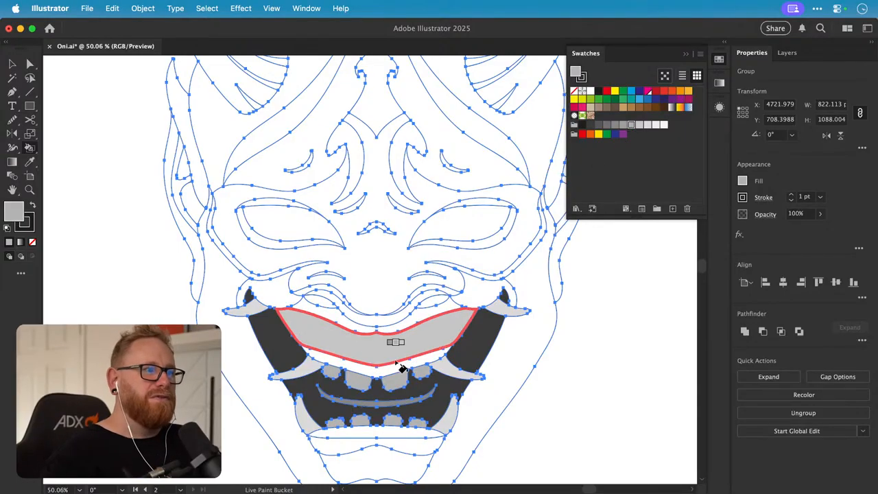
pyautogui.click(402, 357)
# - Fill the lower lip's upper band, its lower band and the chin with the sixth-, fifth- and fourth-darkest grey swatches respectively
pyautogui.click(623, 126)
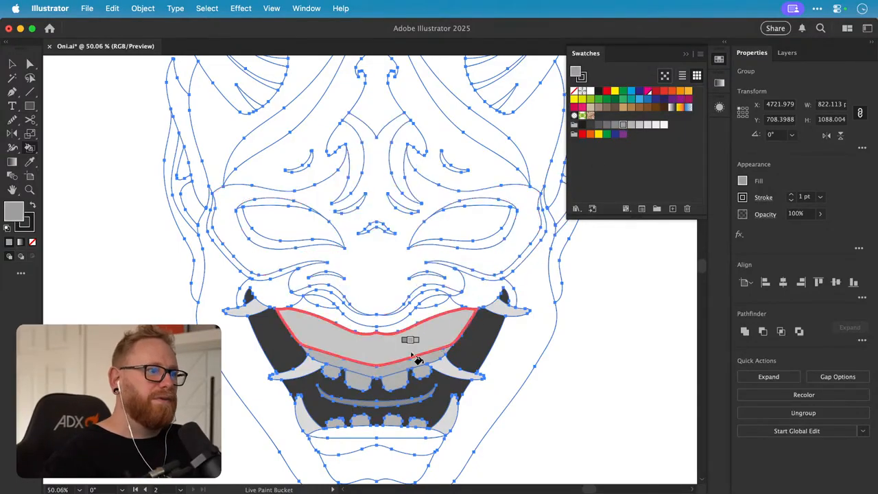
pyautogui.click(392, 432)
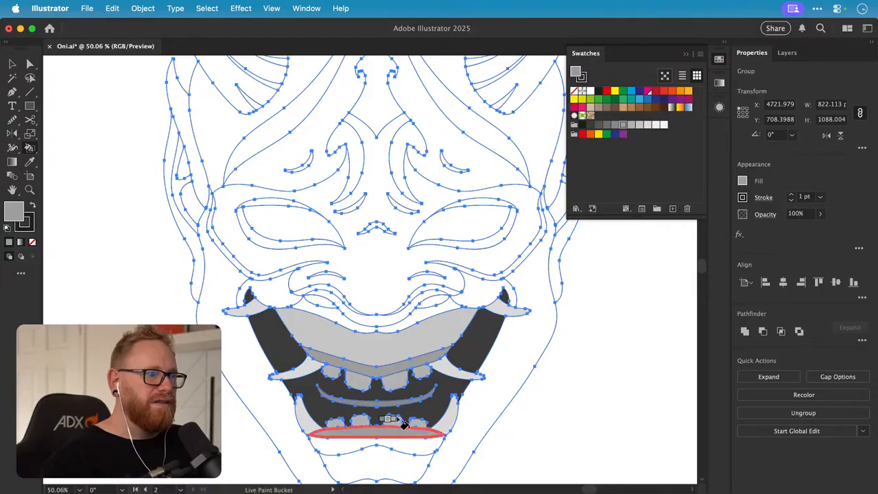
pyautogui.click(615, 127)
pyautogui.click(433, 451)
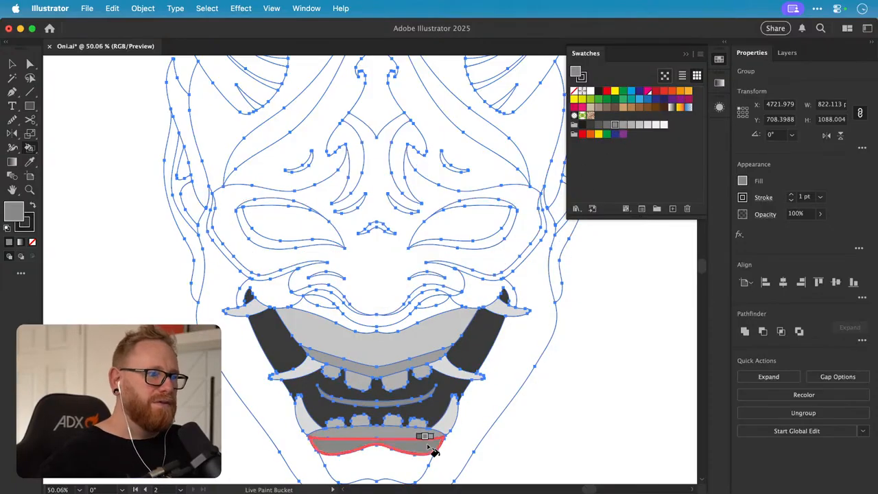
pyautogui.click(607, 125)
pyautogui.click(388, 466)
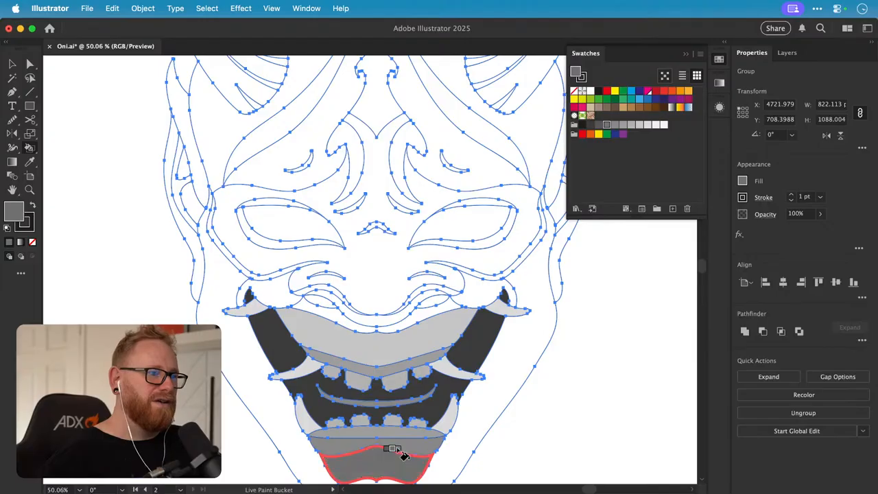
# - Fill the outer cheek and jaw area and the head behind the horns with the fifth-darkest grey
pyautogui.click(616, 126)
pyautogui.click(249, 347)
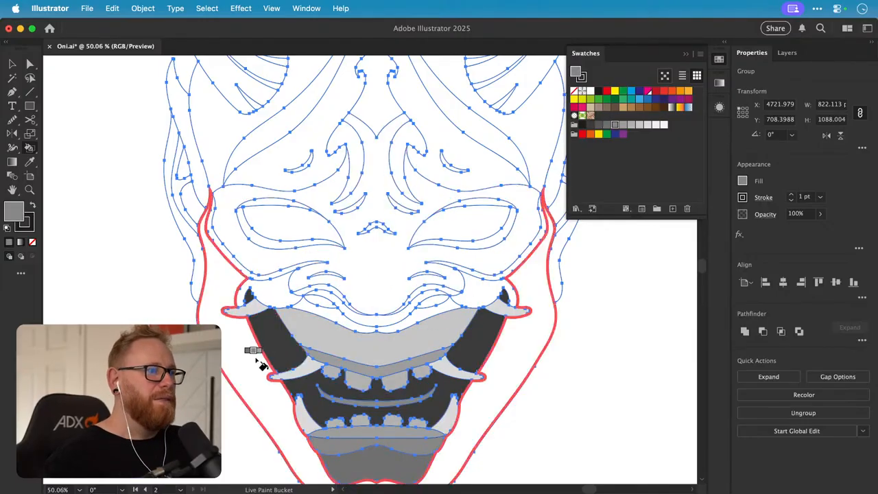
pyautogui.moveTo(251, 295); pyautogui.dragTo(272, 357)
pyautogui.click(202, 218)
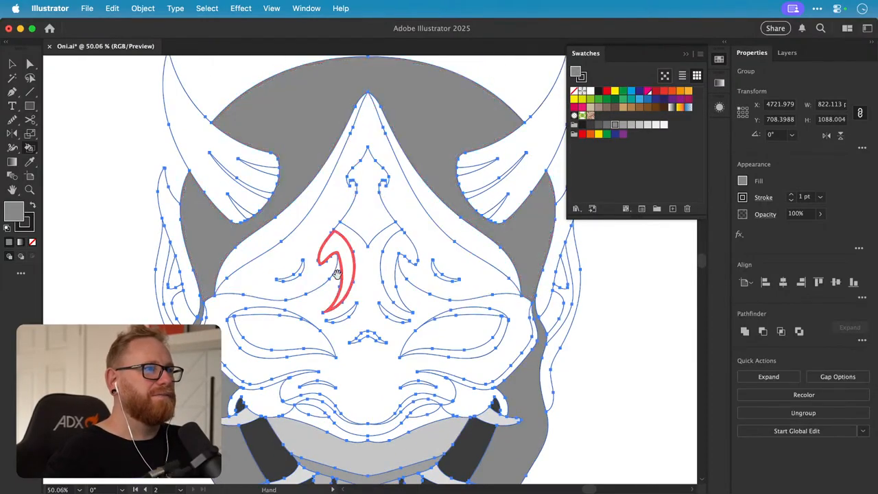
# - Fill the outer forehead bands and both horns with the fourth-darkest grey swatch
pyautogui.moveTo(343, 276); pyautogui.dragTo(332, 285)
pyautogui.click(606, 126)
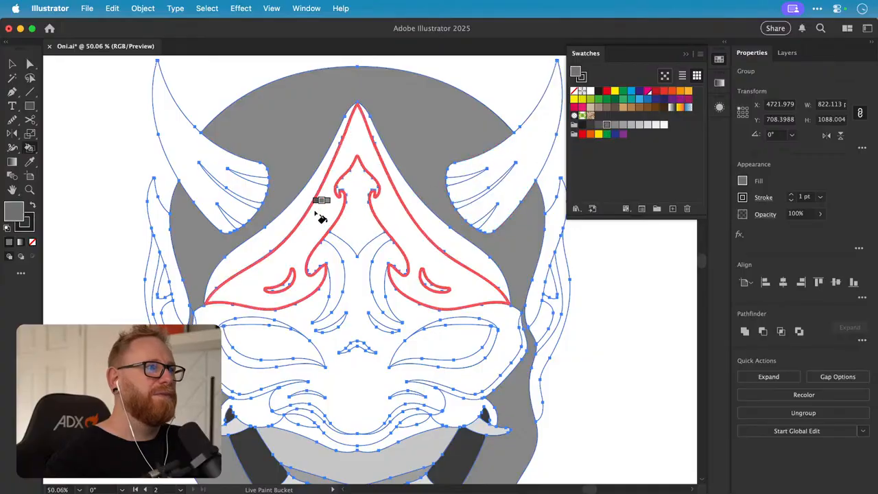
pyautogui.click(304, 226)
pyautogui.click(423, 212)
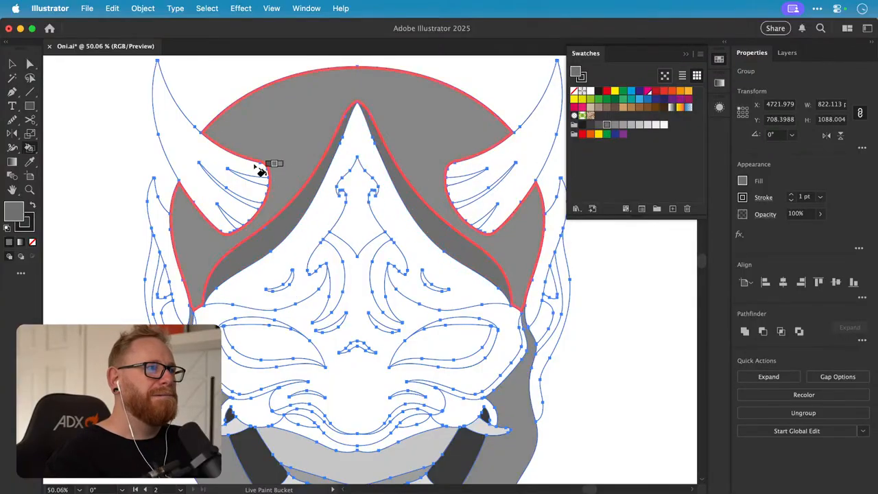
pyautogui.click(221, 151)
pyautogui.click(505, 158)
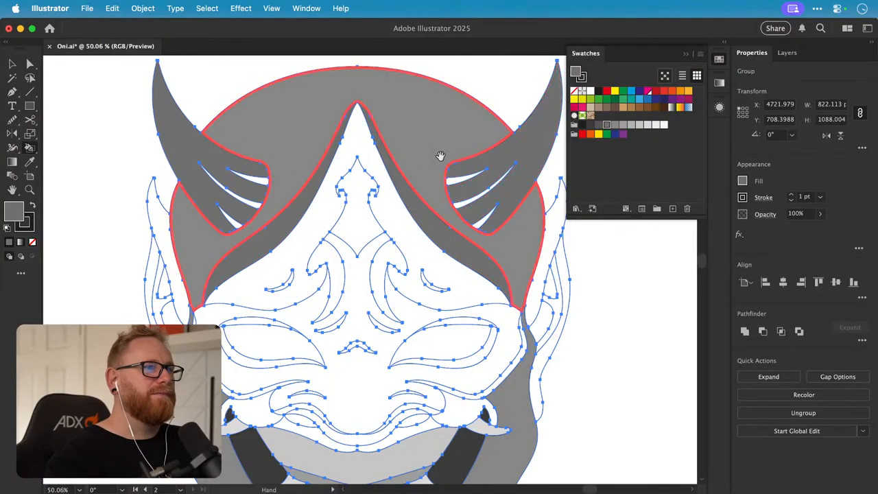
# - Fill the creases at the base of both horns with the third-darkest grey swatch
pyautogui.scroll(3, 439, 153)
pyautogui.click(598, 125)
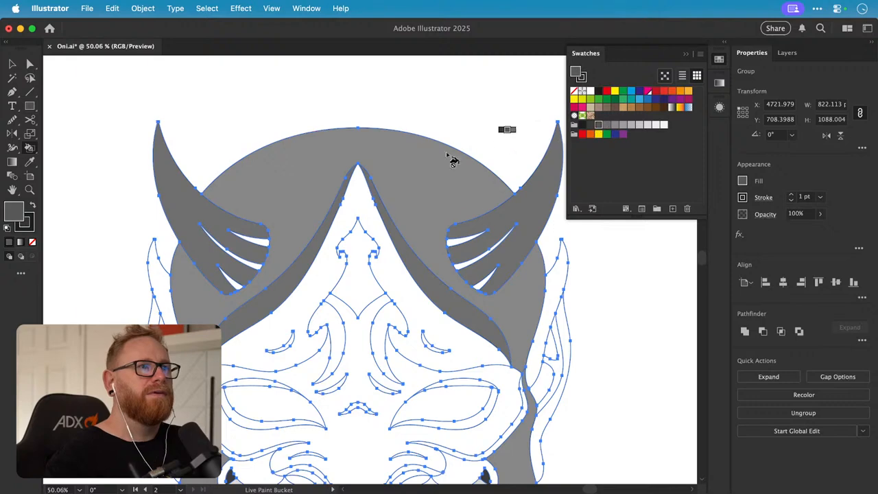
pyautogui.click(259, 267)
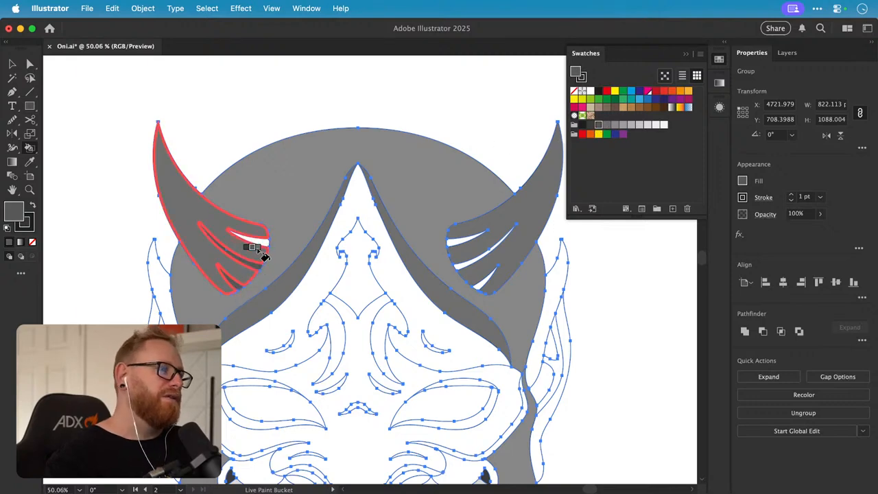
pyautogui.click(267, 250)
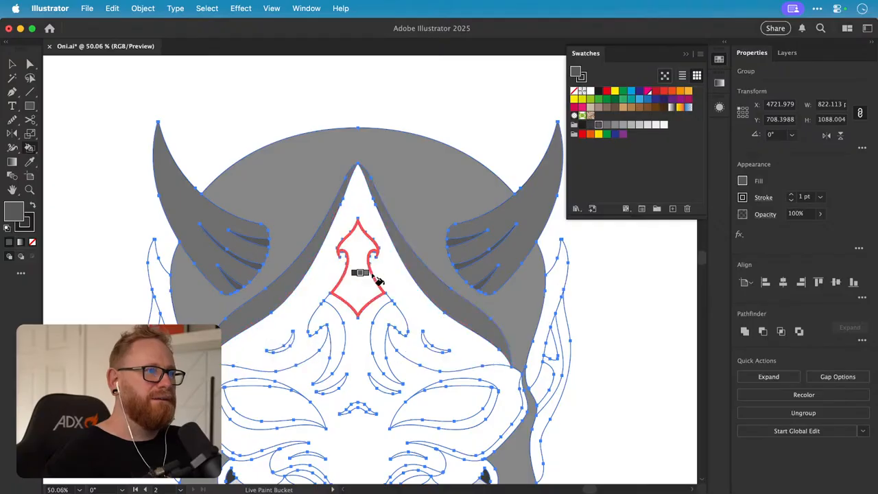
# - Fill the eye-and-nose area with the third-darkest grey and the pointed forehead ornament with the second-darkest grey
pyautogui.click(369, 331)
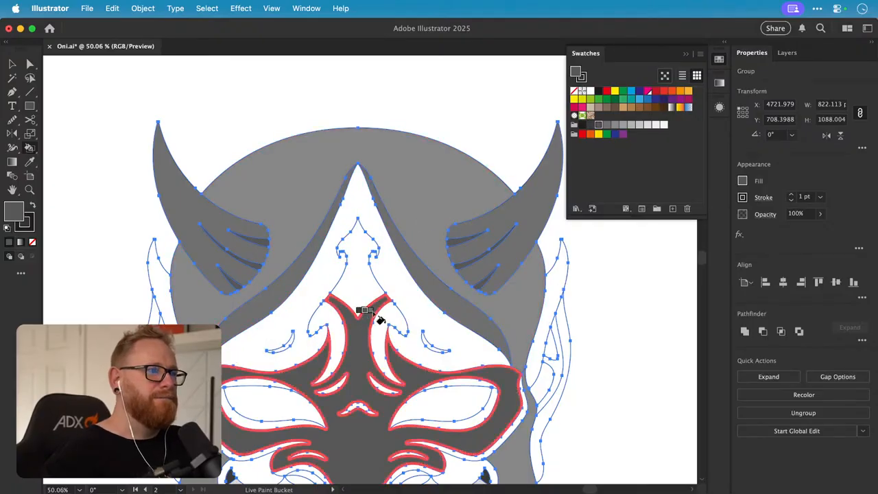
pyautogui.click(370, 294)
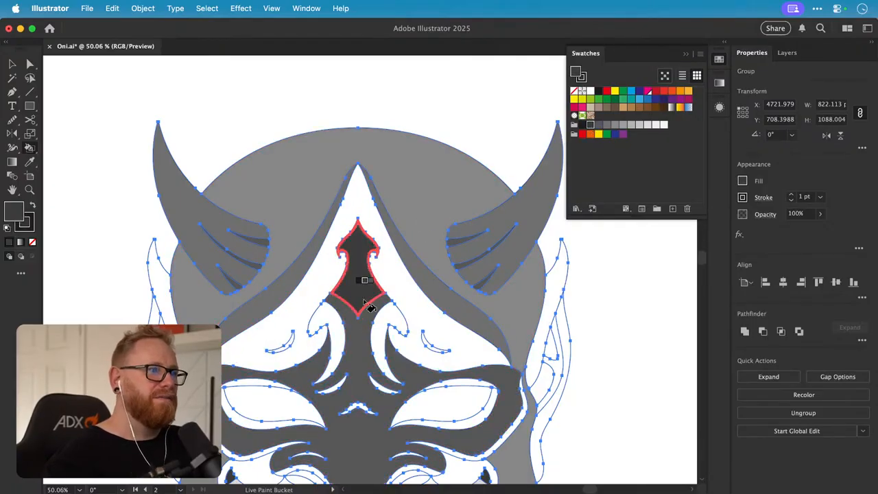
# - Fill the hooked shapes beside the nose bridge with the fourth-darkest grey and the small brow crescents with the third-darkest grey
pyautogui.click(600, 125)
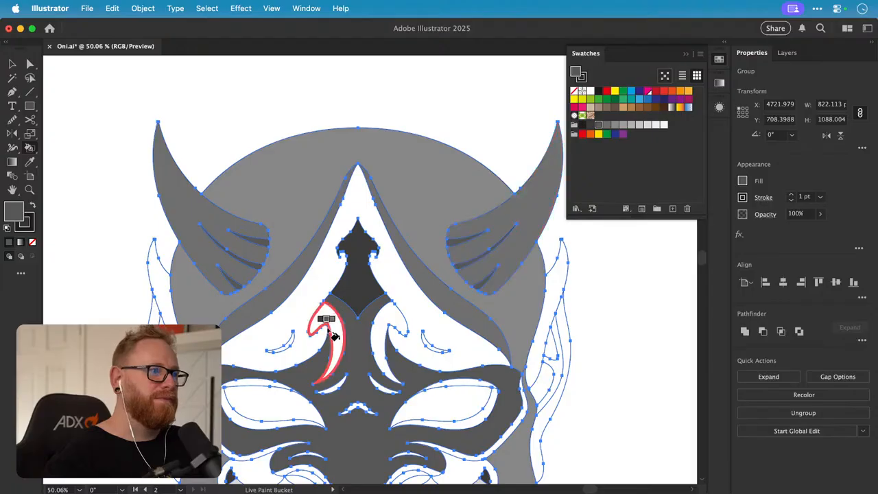
pyautogui.click(607, 128)
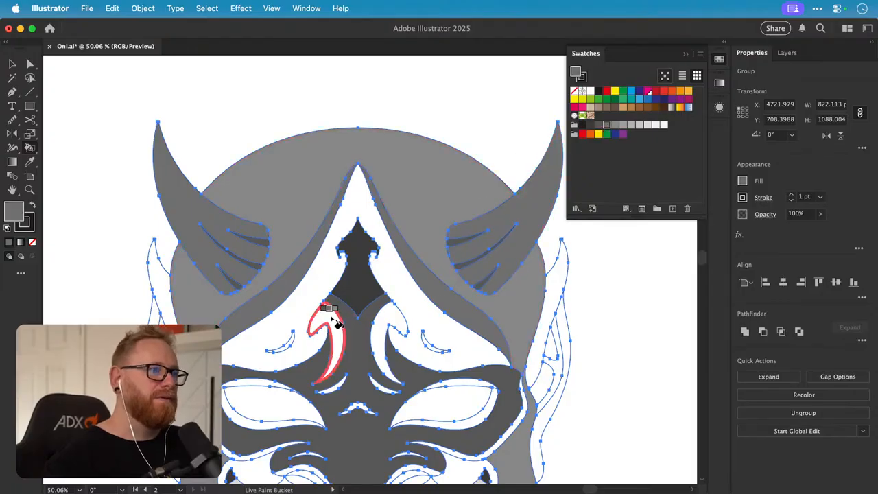
pyautogui.click(599, 125)
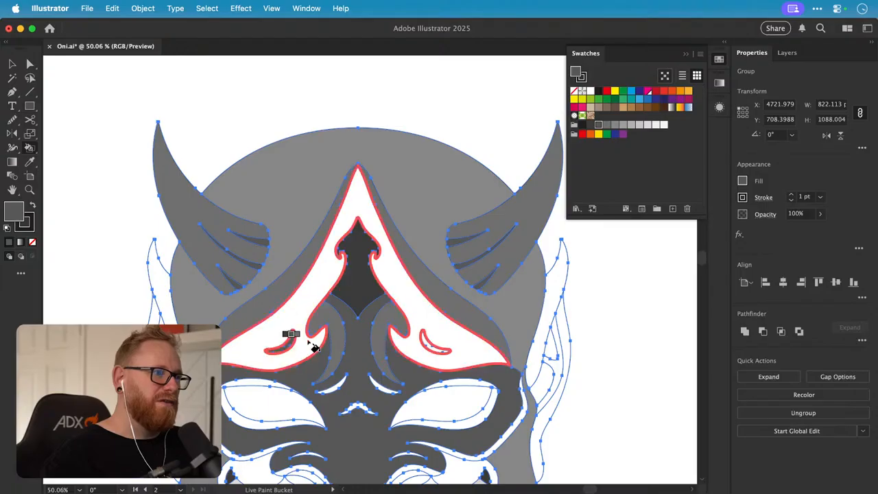
# - Fill the nose-bridge creases, the small chevron between them and the shadows around the nostrils with the second-darkest grey swatch
pyautogui.scroll(-5, 406, 358)
pyautogui.scroll(3, 419, 275)
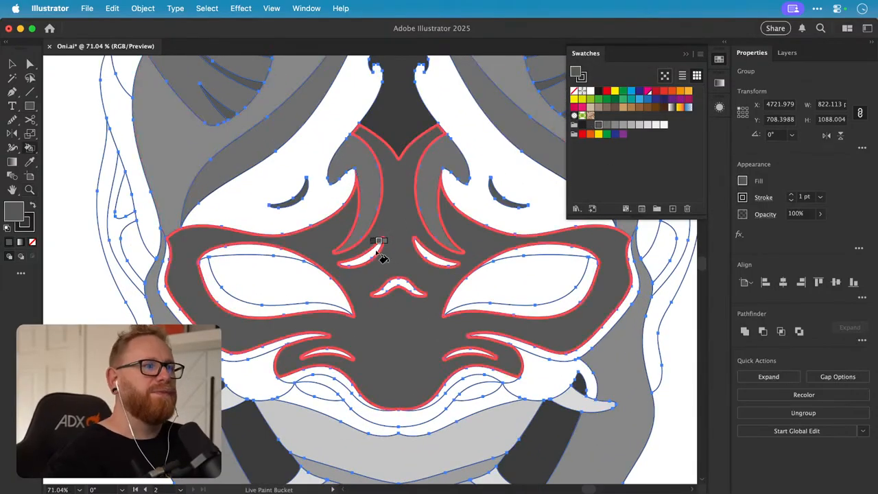
pyautogui.click(590, 125)
pyautogui.click(364, 260)
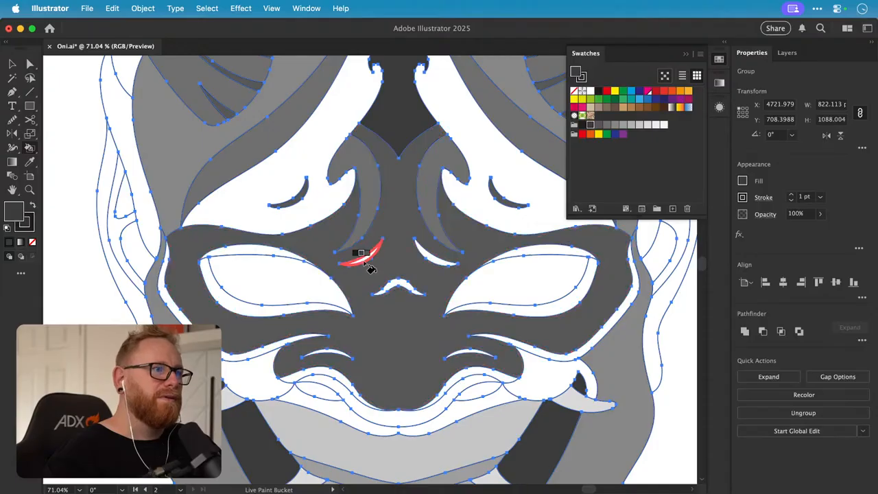
pyautogui.click(398, 287)
pyautogui.click(429, 253)
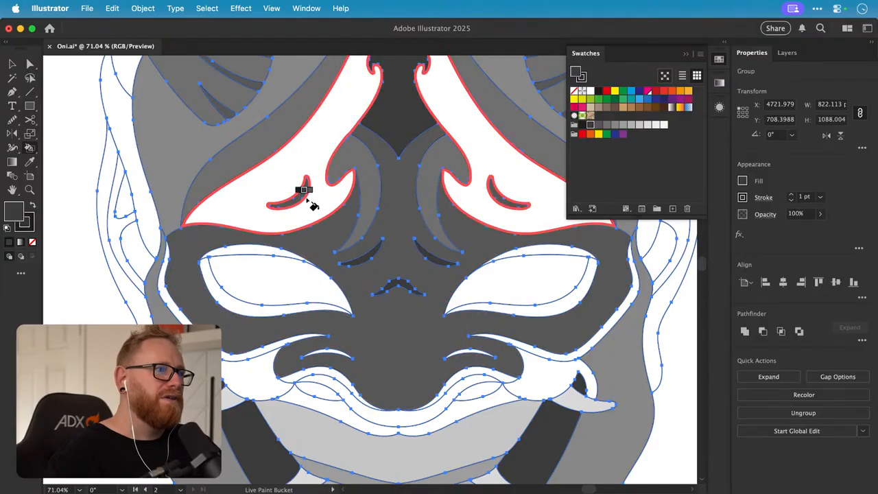
pyautogui.click(335, 367)
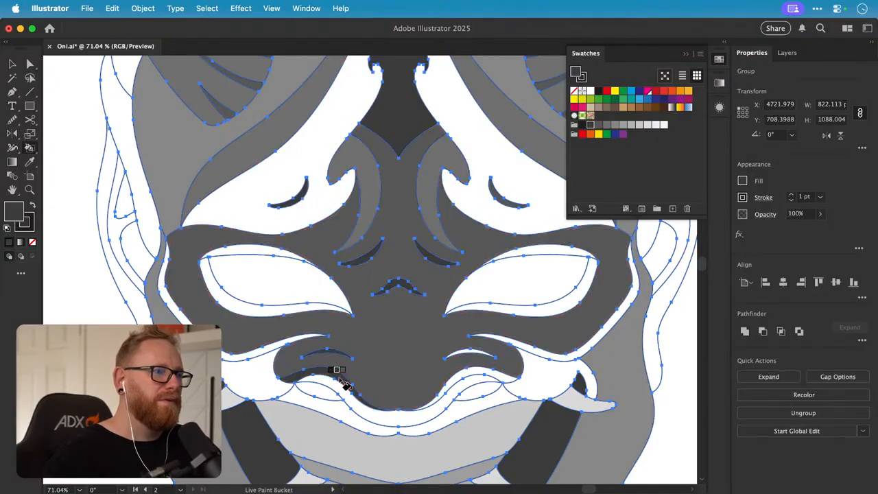
pyautogui.click(470, 384)
# - Fill the upper band of the lip under the nose with the fifth-darkest grey and the lower band with the fourth-darkest
pyautogui.scroll(-3, 398, 373)
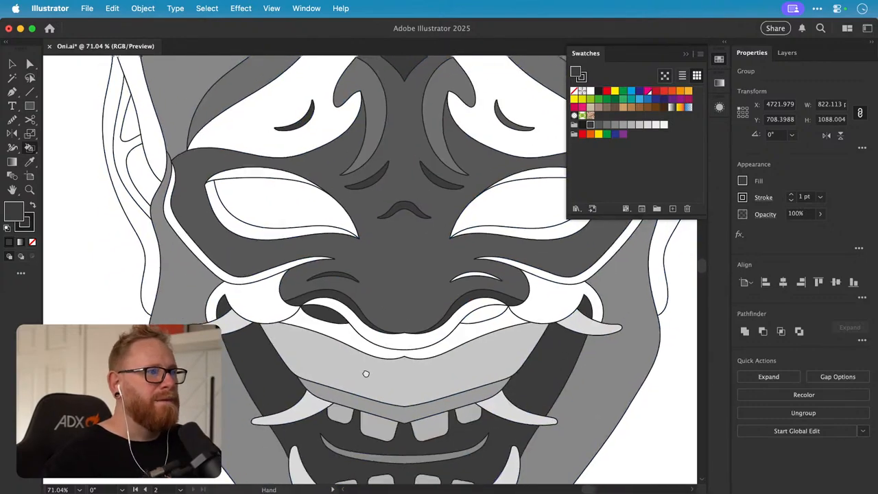
pyautogui.moveTo(366, 373); pyautogui.dragTo(362, 370)
pyautogui.click(607, 126)
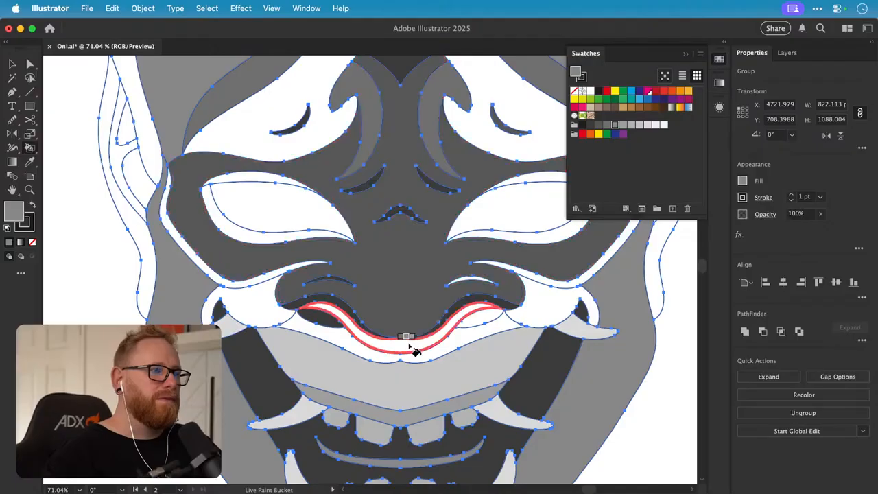
pyautogui.click(413, 351)
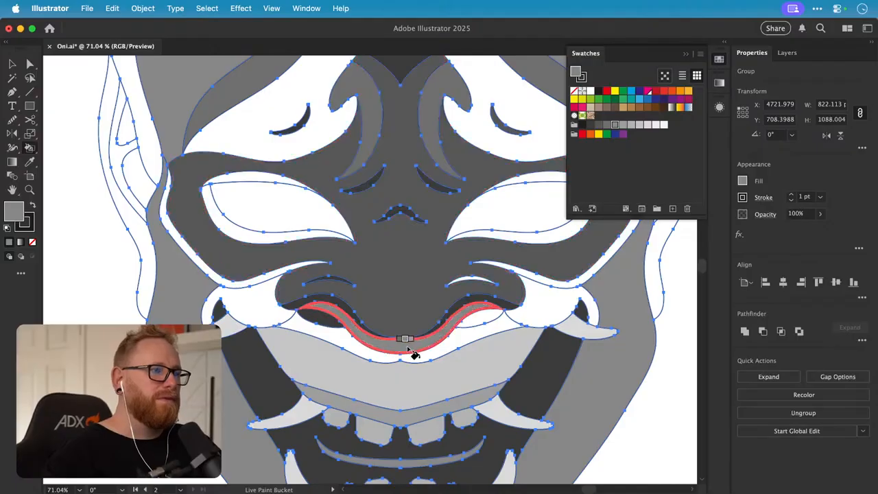
pyautogui.click(607, 126)
pyautogui.click(346, 339)
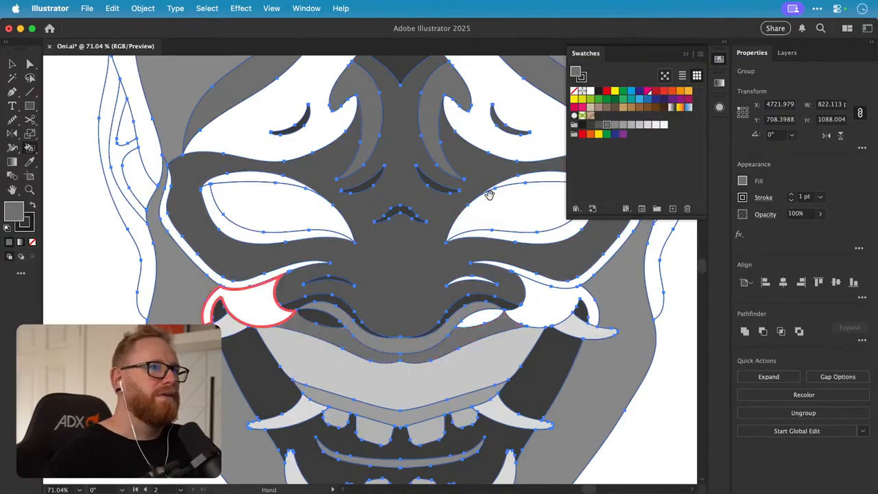
# - Fill the left cheek with the seventh-darkest grey, the band above it with the eighth-darkest, and the right nostril with the second-darkest
pyautogui.click(630, 126)
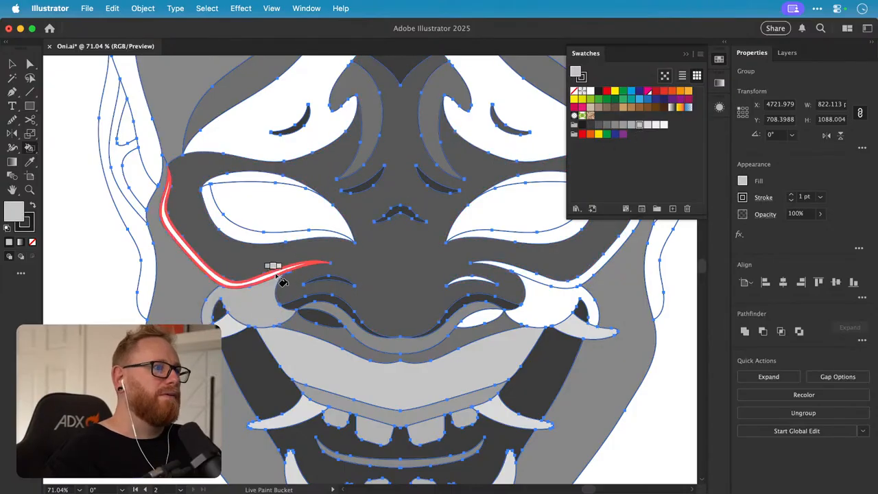
pyautogui.click(281, 280)
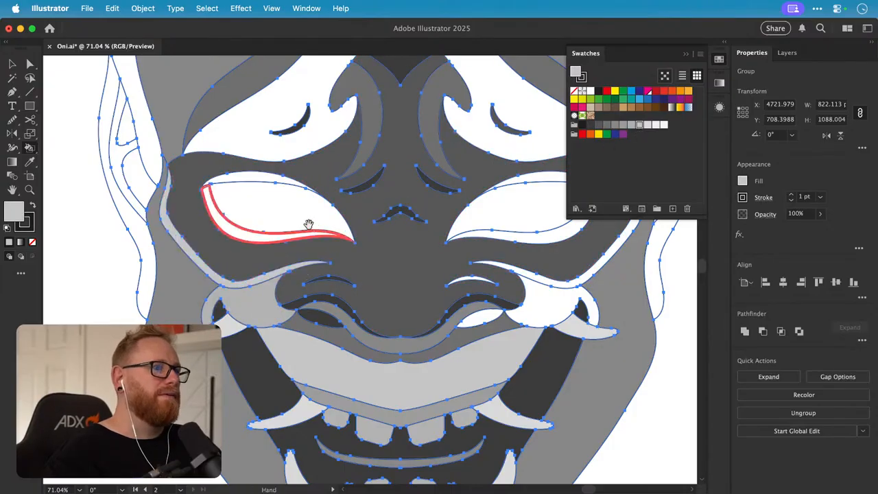
pyautogui.click(590, 125)
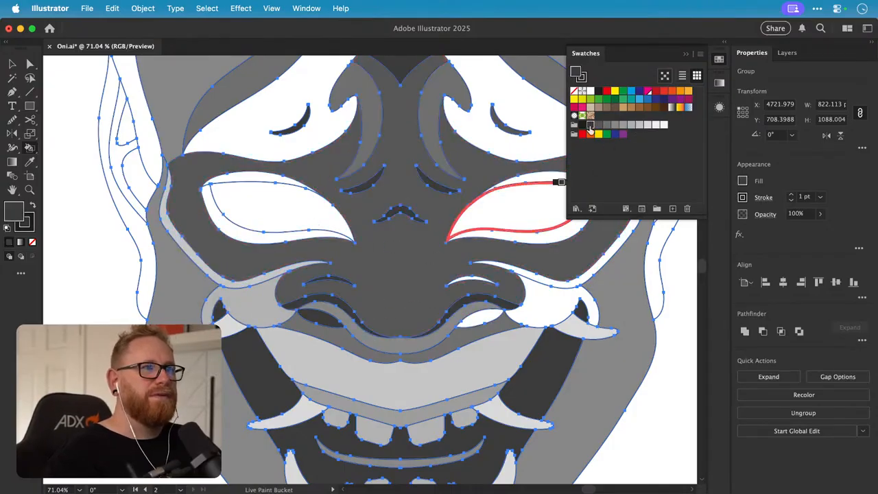
pyautogui.click(482, 318)
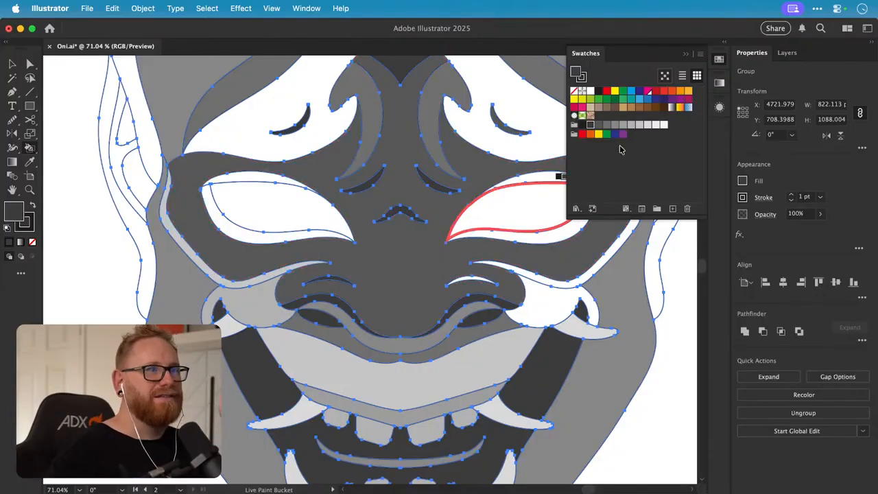
# - Fill the right cheek with the seventh-darkest grey and the thin band under the right eye with the eighth-darkest
pyautogui.click(647, 125)
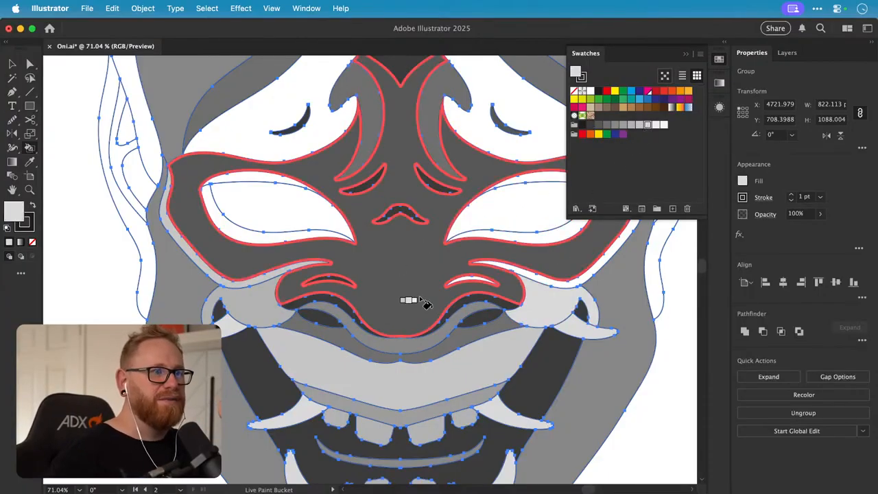
pyautogui.click(631, 125)
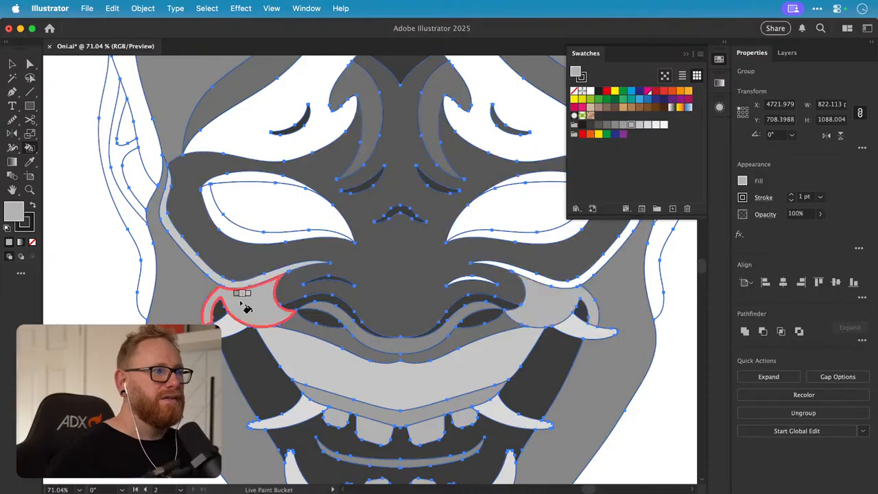
pyautogui.moveTo(566, 171); pyautogui.dragTo(553, 179)
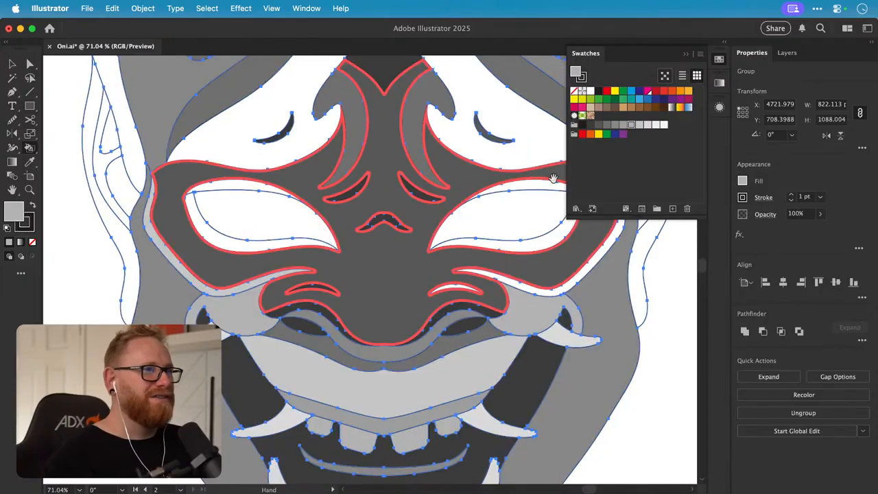
pyautogui.click(639, 125)
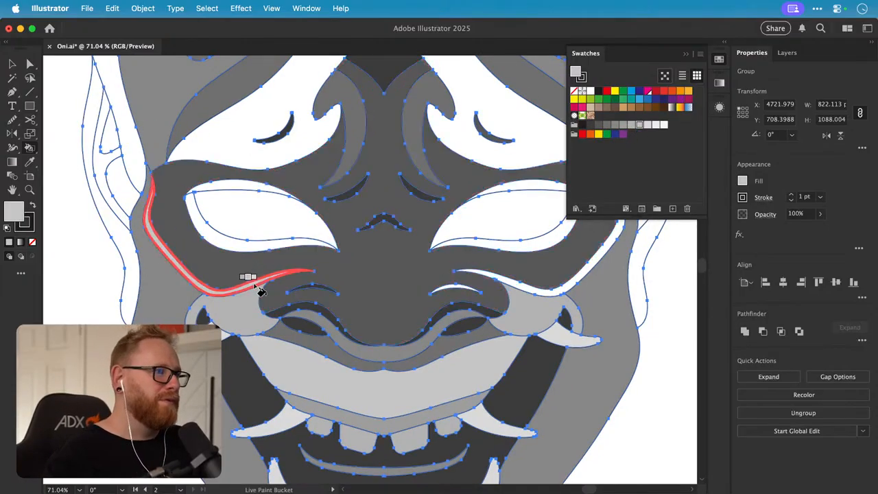
# - Fill both upper eyelids and the right nostril arc with the second-darkest grey and both lower eyelids with the third-darkest
pyautogui.click(590, 125)
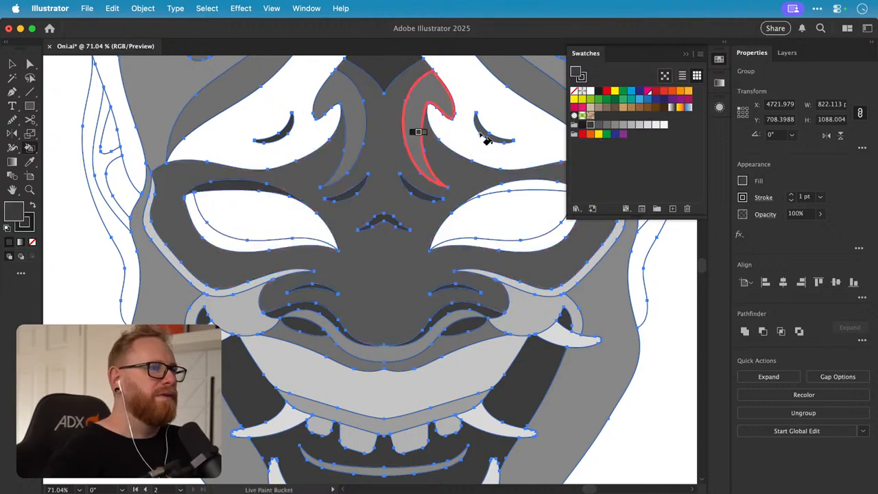
pyautogui.click(599, 125)
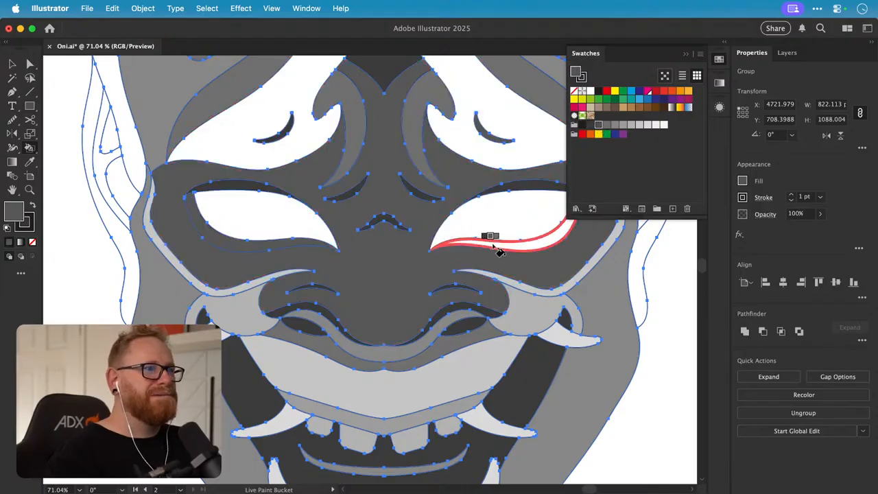
pyautogui.moveTo(364, 215); pyautogui.dragTo(358, 271)
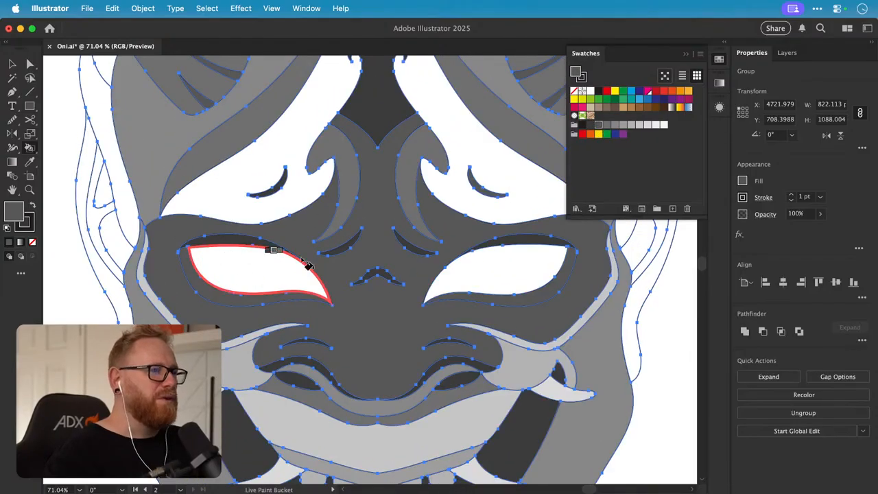
pyautogui.click(655, 93)
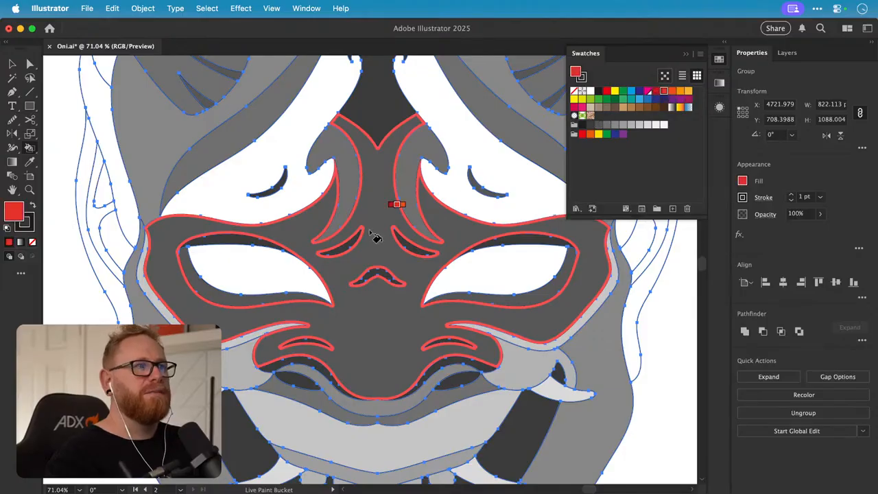
pyautogui.click(261, 285)
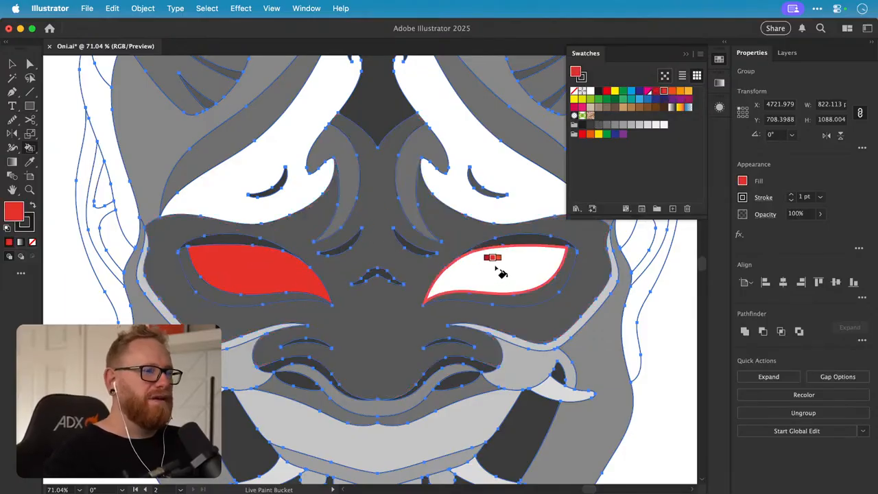
pyautogui.press('super+z')
# - Fill both eyes with the lightest grey swatch and the inner forehead panel around the ornament with the fifth-darkest grey
pyautogui.click(664, 126)
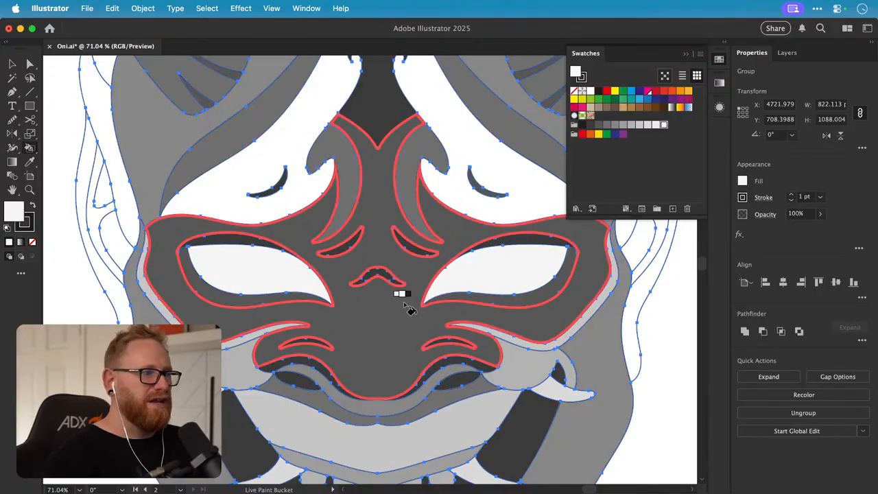
pyautogui.scroll(5, 347, 337)
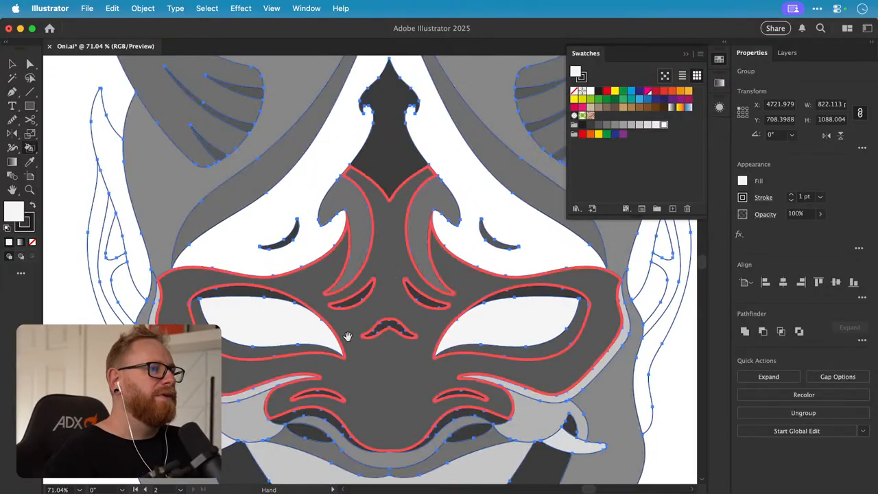
pyautogui.click(614, 126)
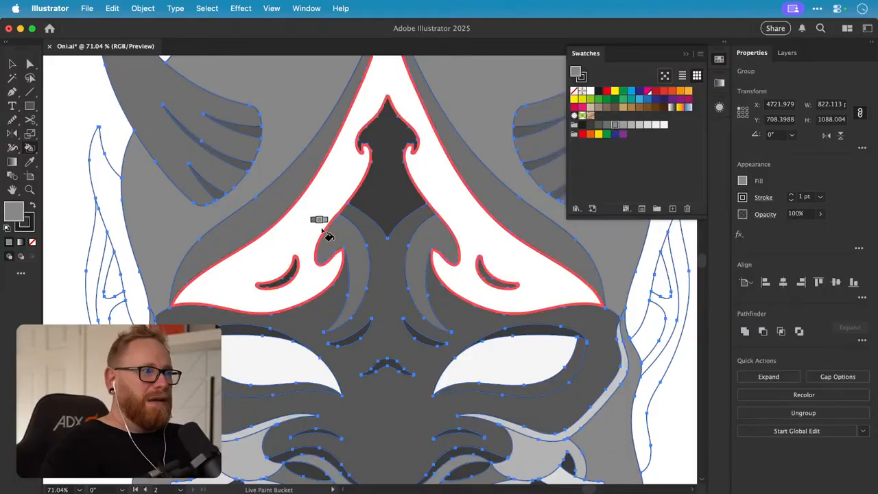
pyautogui.click(323, 230)
# - Refill the head dome and the outer face and jaw area with the third-darkest grey swatch
pyautogui.press('space')
pyautogui.moveTo(389, 190); pyautogui.dragTo(352, 210)
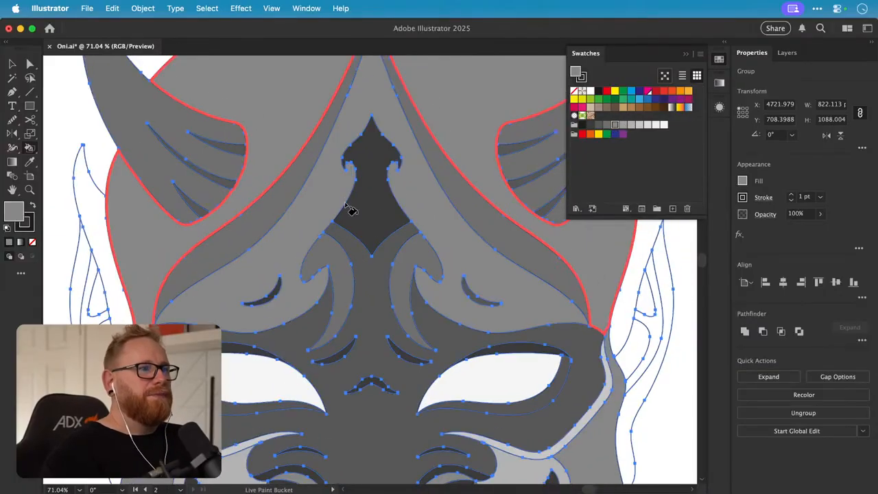
pyautogui.scroll(-5, 345, 201)
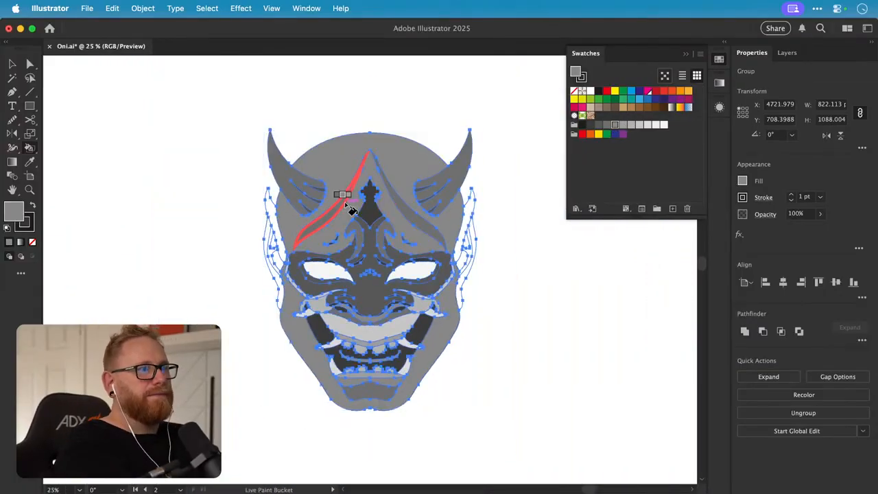
pyautogui.moveTo(468, 277); pyautogui.dragTo(472, 324)
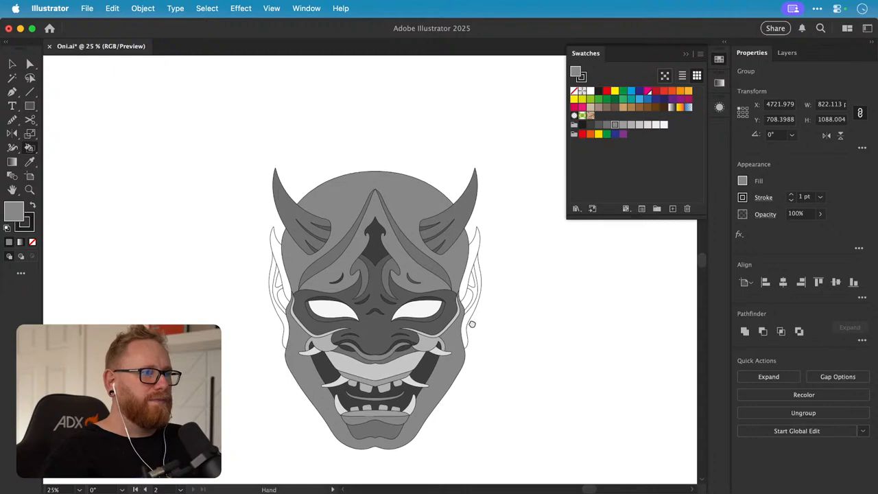
pyautogui.click(607, 126)
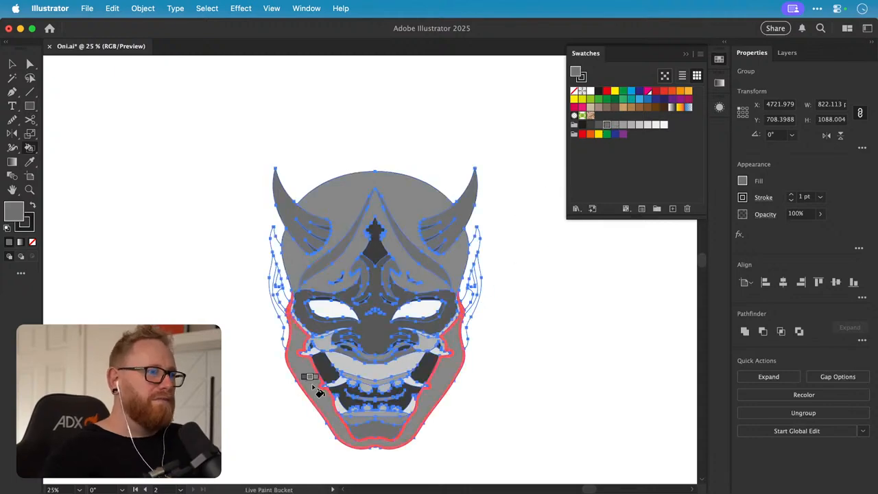
pyautogui.click(598, 125)
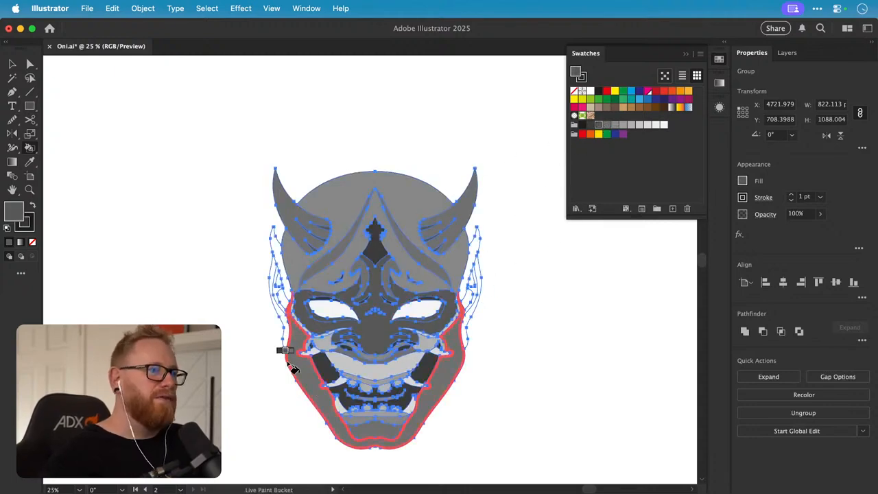
pyautogui.click(342, 202)
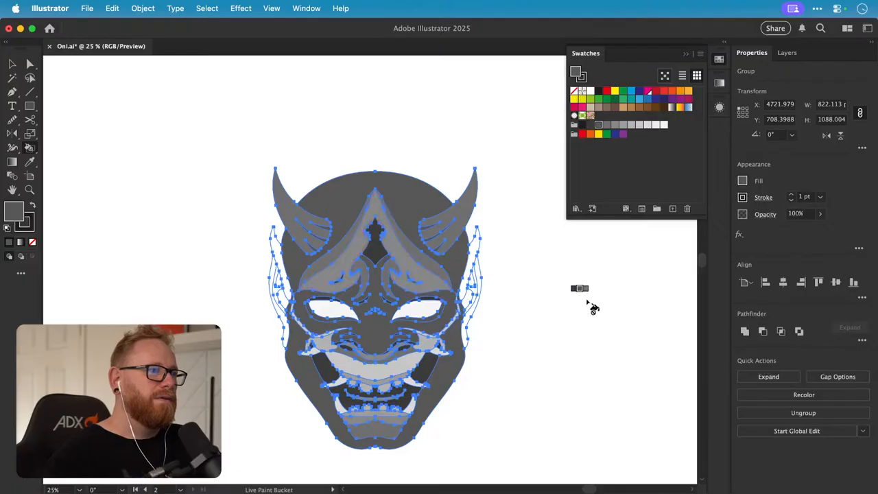
# - Deselect the mask and examine the grey shading around the brow, eyes and cheeks up close
pyautogui.press('v')
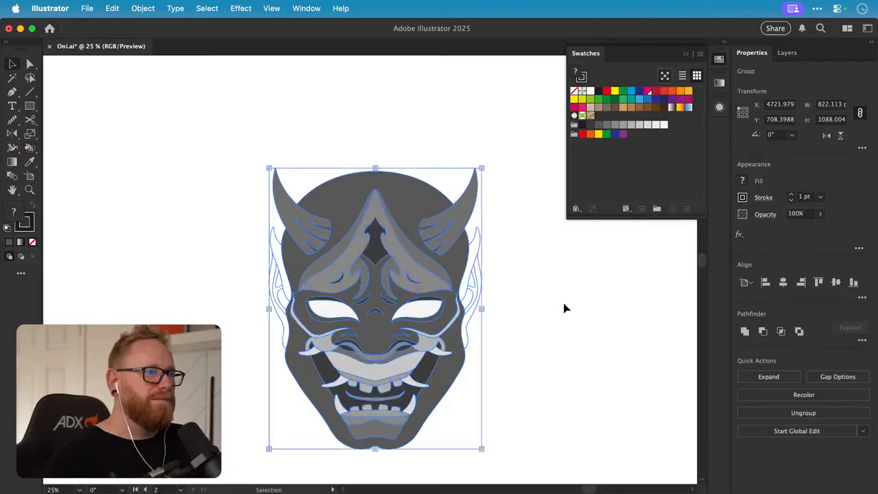
pyautogui.press('z')
pyautogui.moveTo(343, 251); pyautogui.dragTo(391, 270)
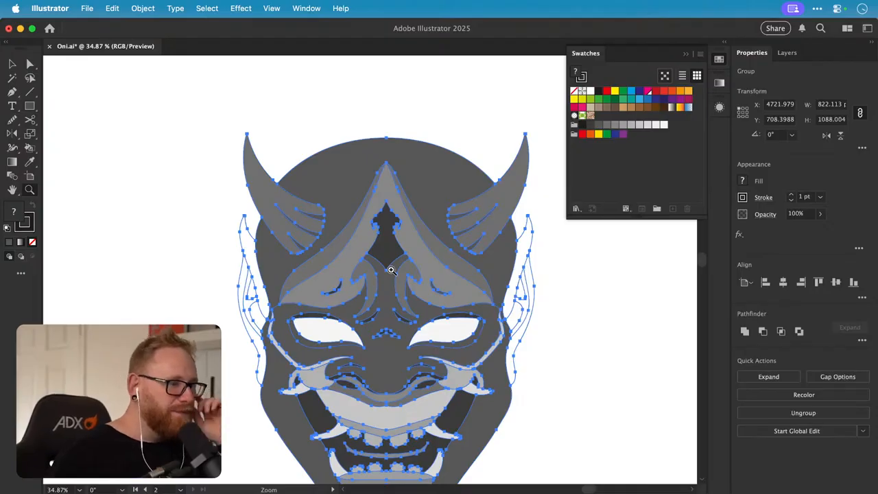
pyautogui.press('v')
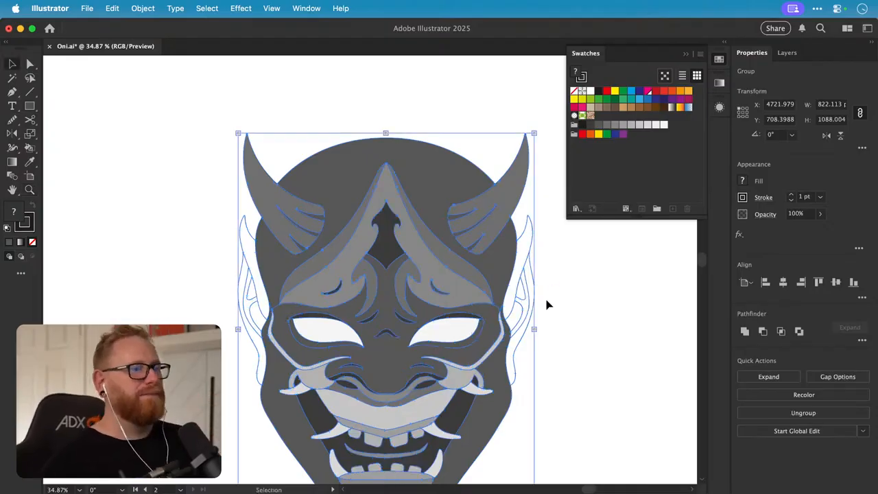
pyautogui.click(559, 314)
pyautogui.moveTo(494, 338); pyautogui.dragTo(503, 309)
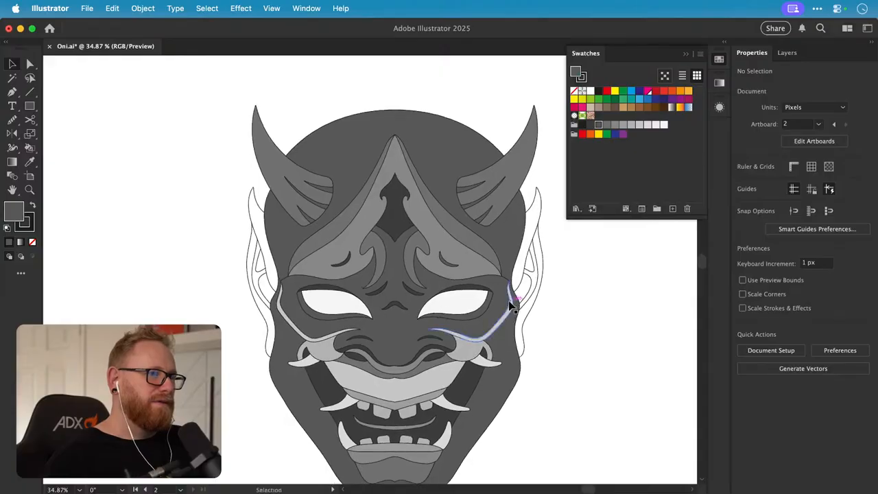
pyautogui.press('z')
pyautogui.moveTo(290, 279)
pyautogui.mouseDown()
pyautogui.moveTo(328, 277)
pyautogui.moveTo(302, 280)
pyautogui.mouseUp()
pyautogui.press('v')
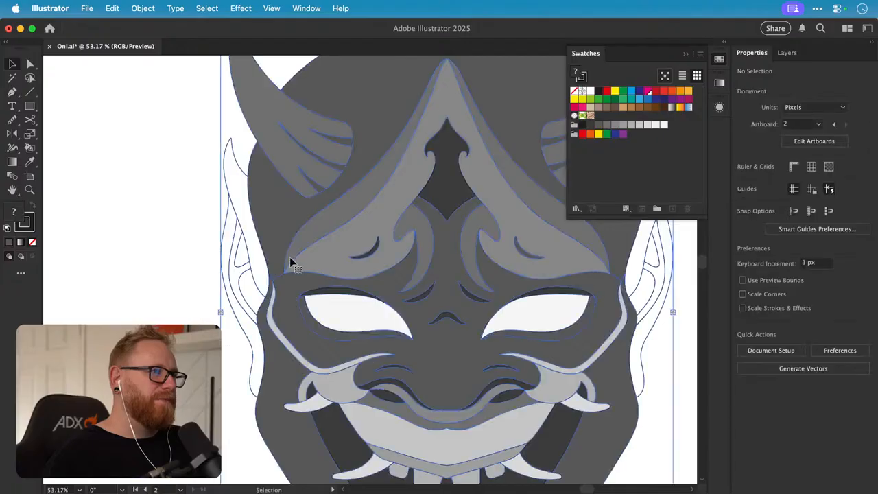
# - Select the mask and use Live Paint to fill the left ear's inner band with the fifth-darkest grey and its hollows with the third-darkest
pyautogui.click(285, 269)
pyautogui.press('k')
pyautogui.press('Up')
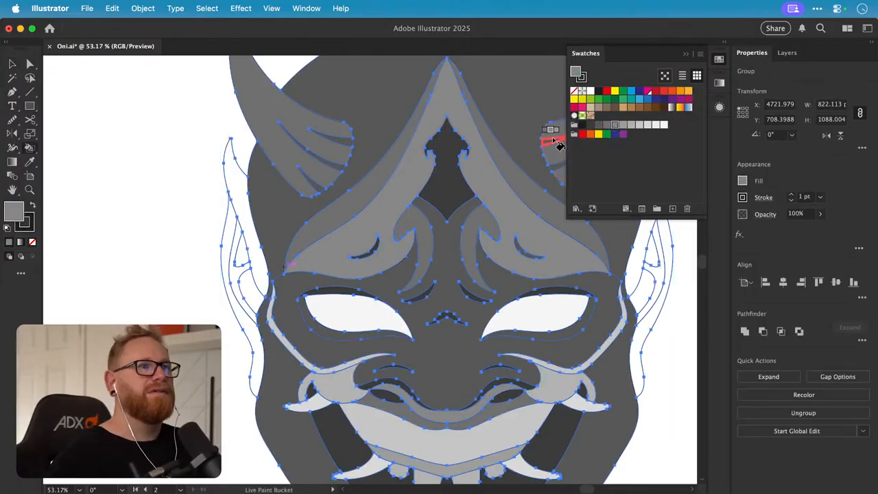
pyautogui.click(238, 282)
pyautogui.press('Left')
pyautogui.press('Left')
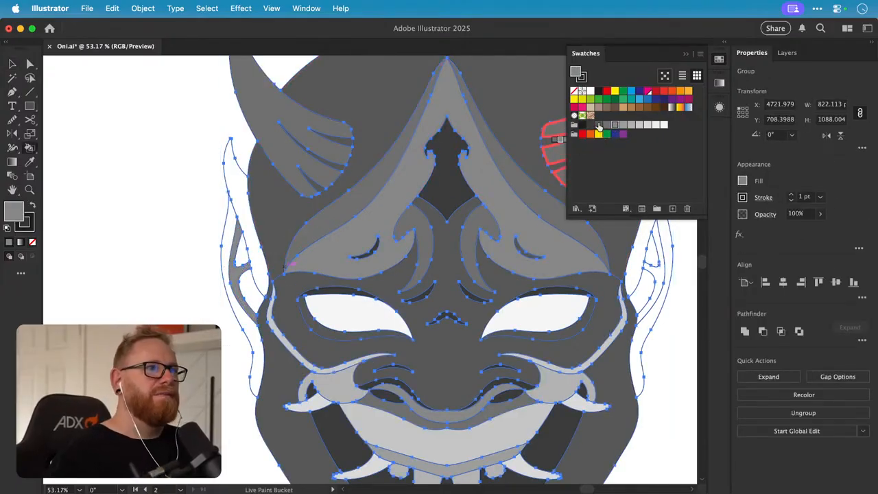
pyautogui.click(273, 235)
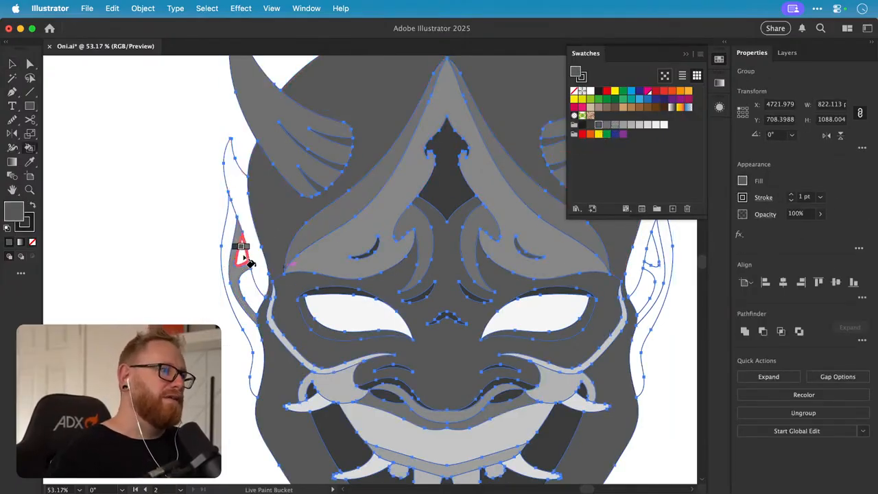
# - Fill the left ear's outer rim with the seventh-darkest grey and its pointed front flap with the sixth-darkest
pyautogui.click(631, 126)
pyautogui.click(227, 234)
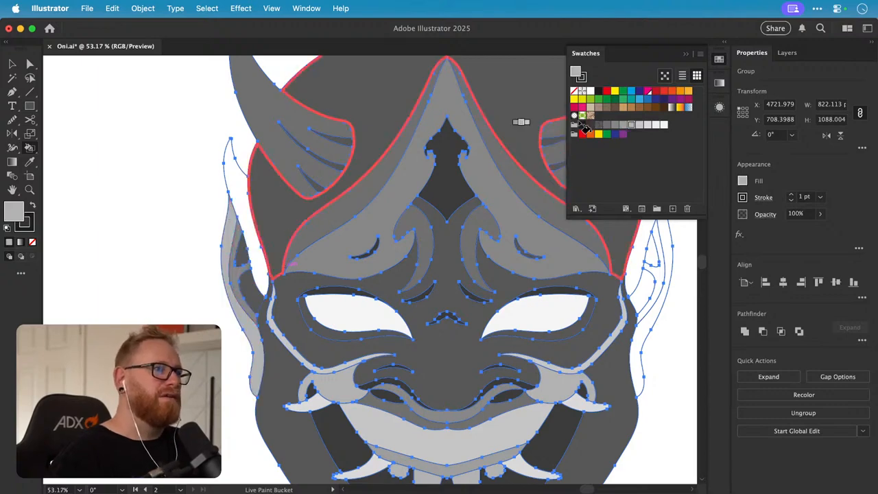
pyautogui.click(643, 125)
pyautogui.click(239, 185)
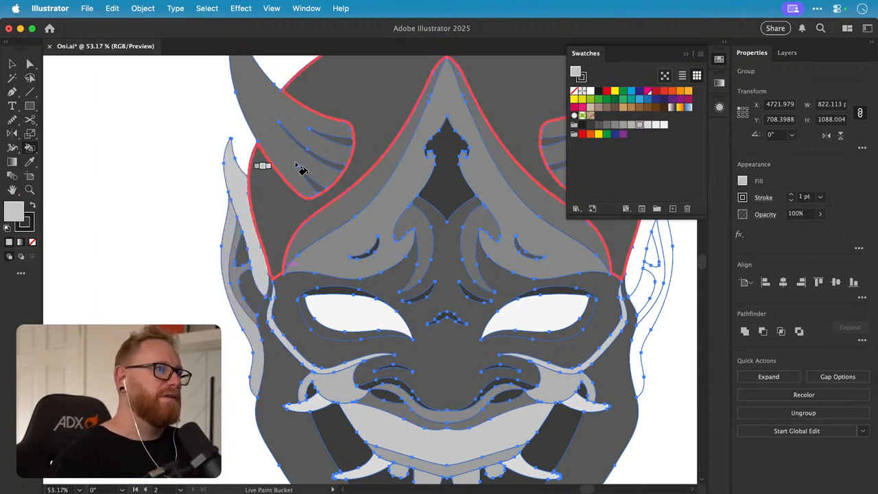
pyautogui.click(624, 126)
pyautogui.click(242, 194)
pyautogui.press('v')
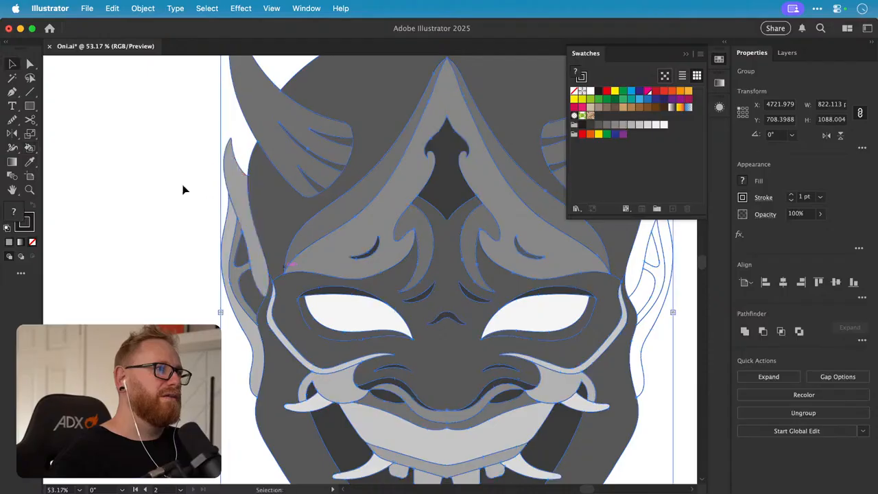
# - Fill the right ear's pointed front flap with the sixth-darkest grey and its outer rim with the seventh-darkest
pyautogui.hscroll(3, 374, 231)
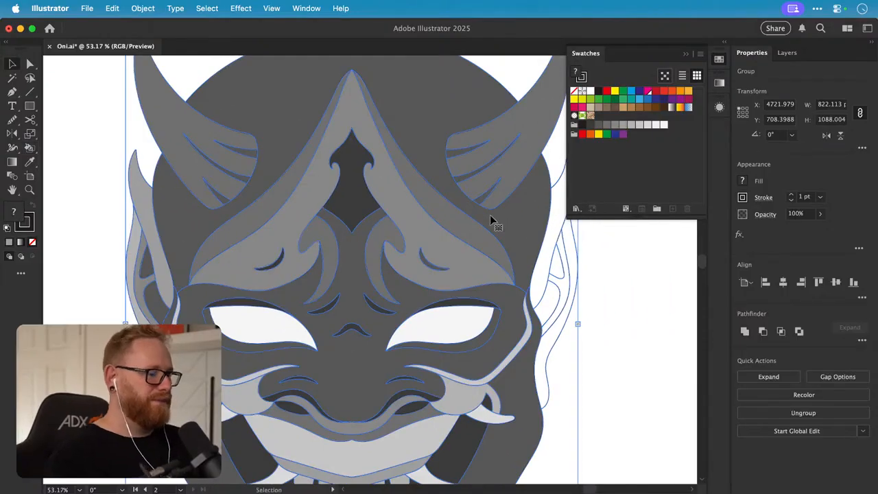
pyautogui.press('k')
pyautogui.hscroll(1, 208, 257)
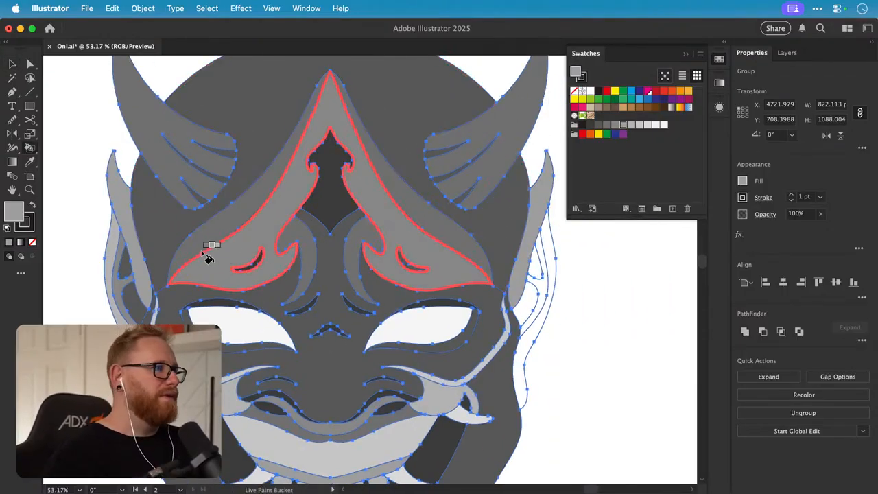
pyautogui.click(631, 124)
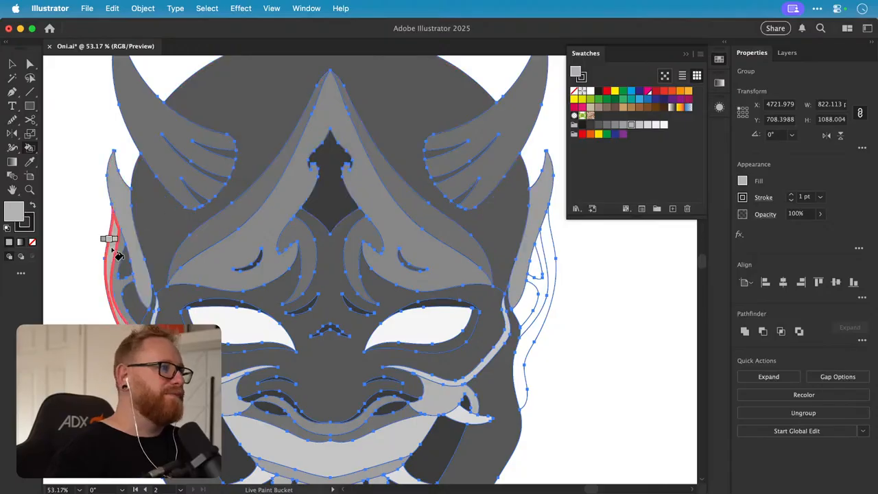
pyautogui.click(120, 248)
pyautogui.click(550, 235)
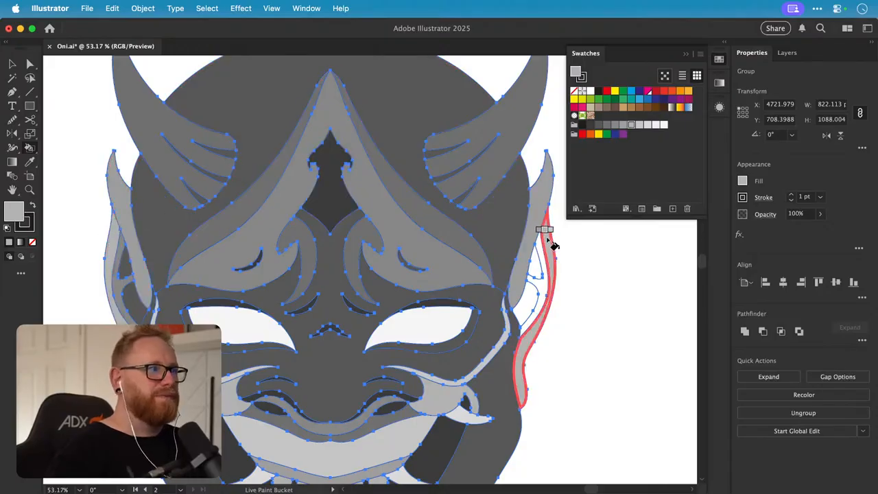
# - Fill the right ear's inner band with the fifth-darkest grey and its hollows with the third-darkest, and deselect the mask
pyautogui.click(616, 124)
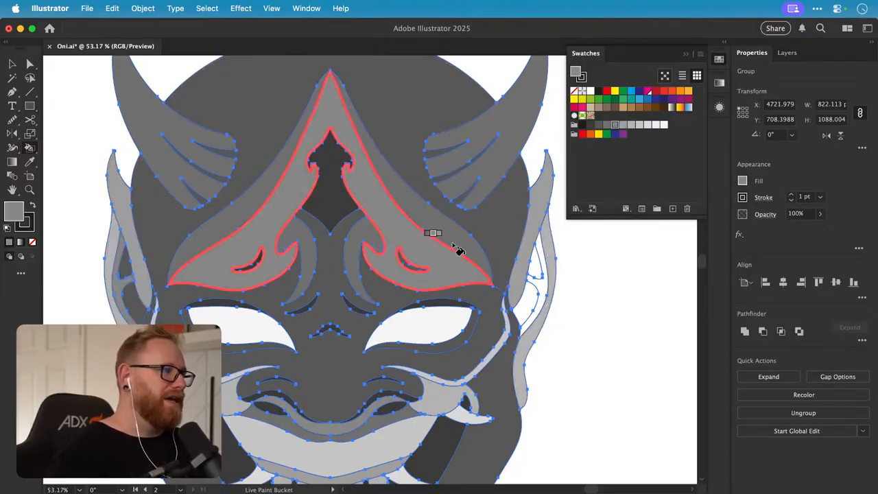
pyautogui.click(599, 125)
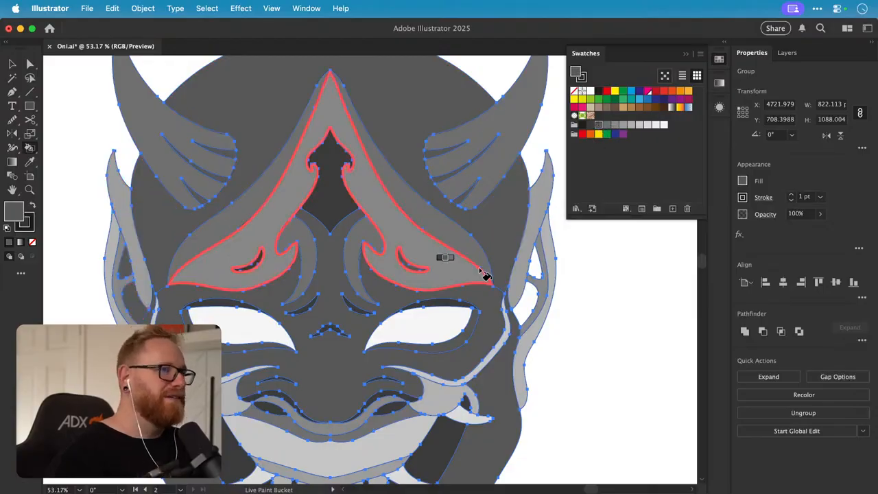
pyautogui.moveTo(478, 326); pyautogui.dragTo(507, 210)
pyautogui.press('v')
pyautogui.click(592, 313)
# - Select the whole mask artwork, set its stroke to None and deselect it
pyautogui.press('super+minus')
pyautogui.press('super+minus')
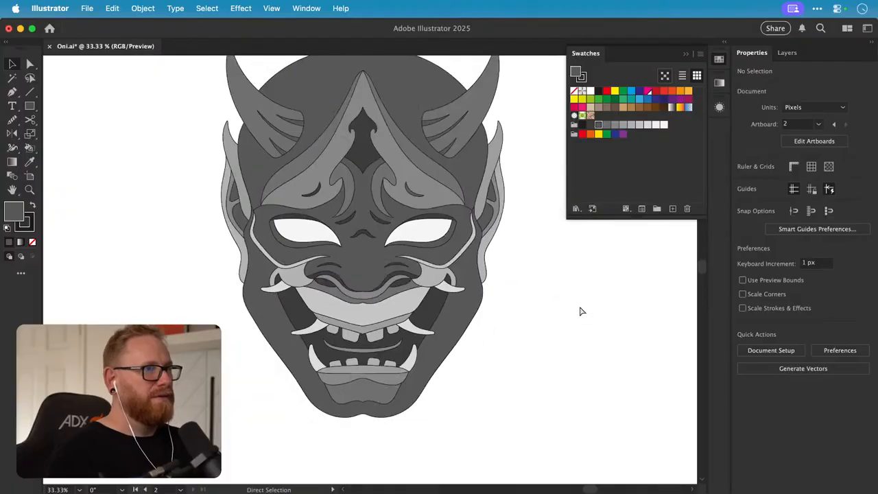
pyautogui.press('super+minus')
pyautogui.press('super+minus')
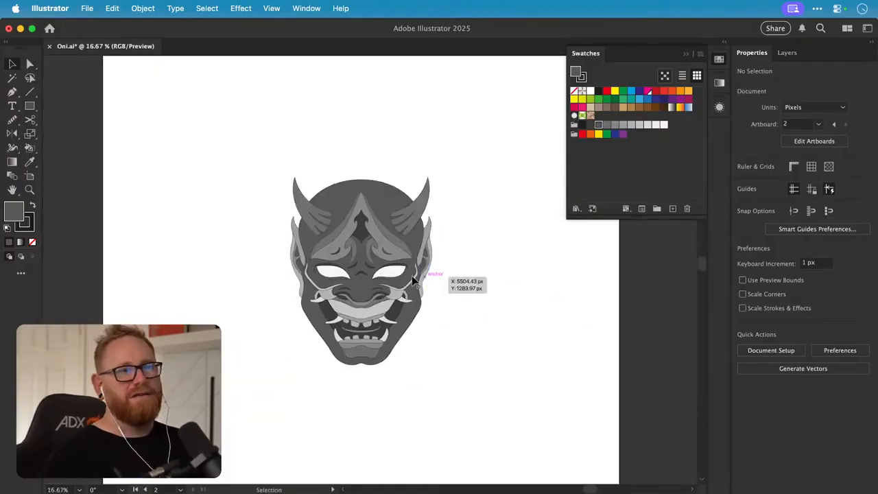
pyautogui.scroll(2, 414, 281)
pyautogui.moveTo(189, 116); pyautogui.dragTo(478, 408)
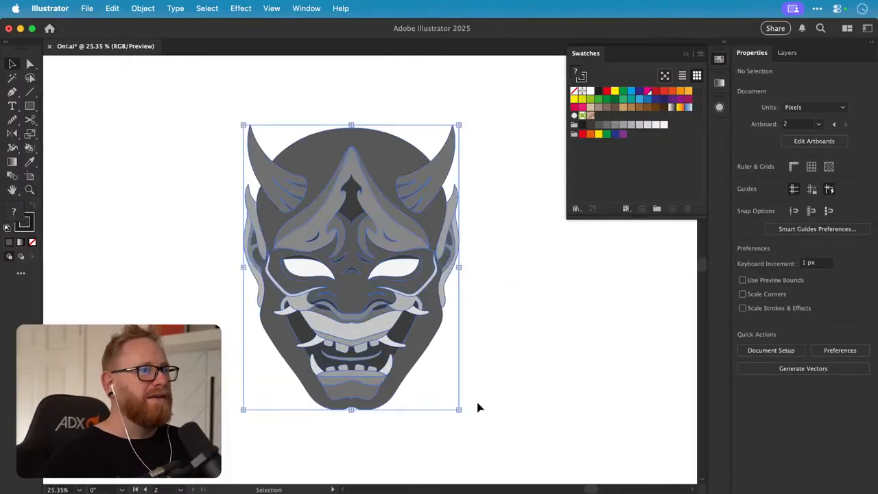
pyautogui.click(32, 243)
pyautogui.click(121, 249)
pyautogui.scroll(2, 389, 268)
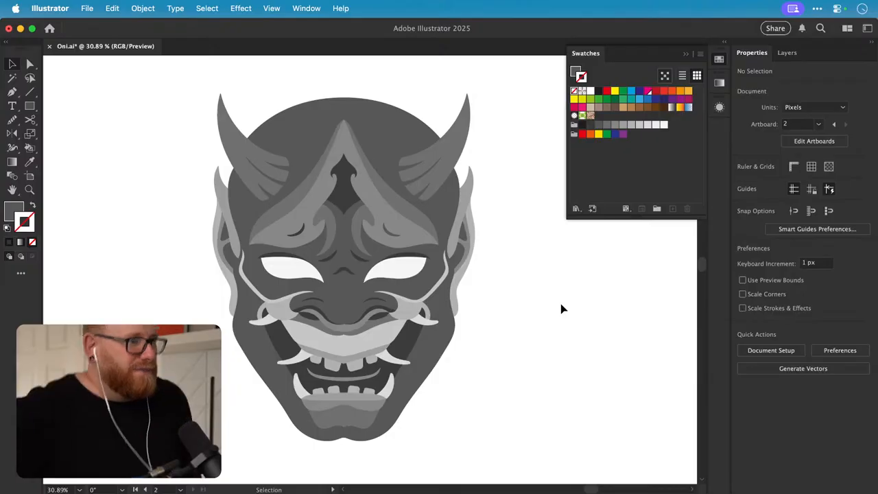
# - Check the strokeless mask in outline view and around the mouth, and save the document
pyautogui.press('super+y')
pyautogui.press('super+y')
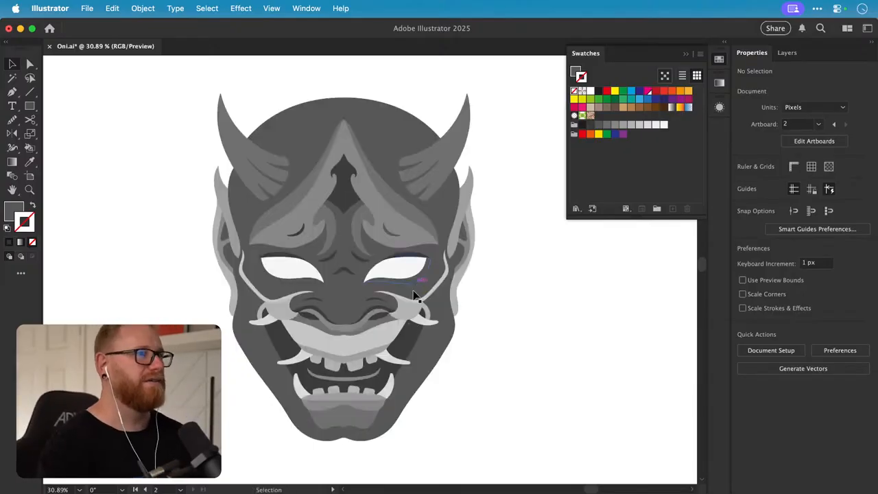
pyautogui.press('z')
pyautogui.moveTo(327, 425); pyautogui.dragTo(459, 324)
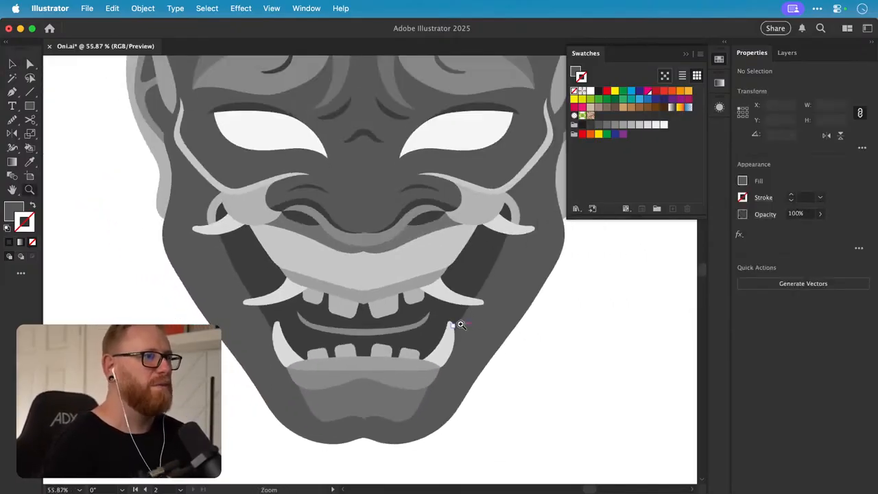
pyautogui.moveTo(517, 311)
pyautogui.mouseDown()
pyautogui.moveTo(470, 294)
pyautogui.moveTo(447, 363)
pyautogui.moveTo(507, 302)
pyautogui.mouseUp()
pyautogui.press('v')
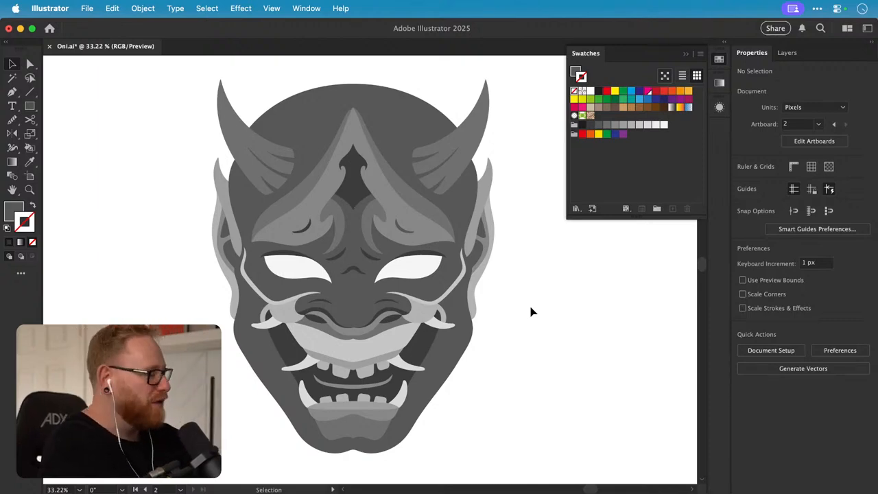
pyautogui.press('a')
pyautogui.press('super+s')
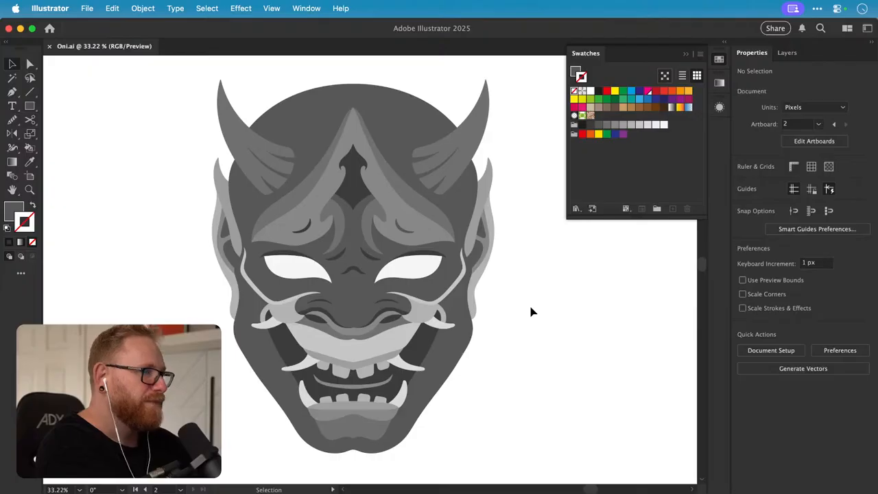
# - Select the mask and try the second-darkest grey on both lower eyelids with Live Paint
pyautogui.scroll(3, 319, 239)
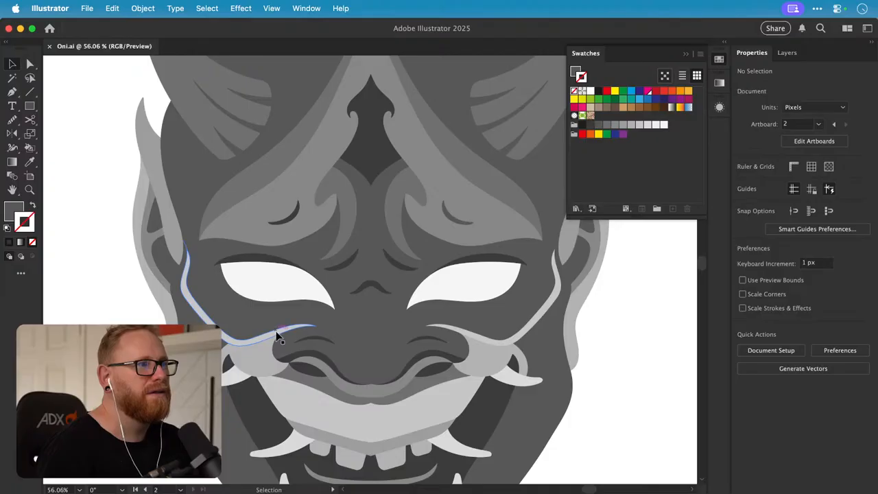
pyautogui.click(300, 220)
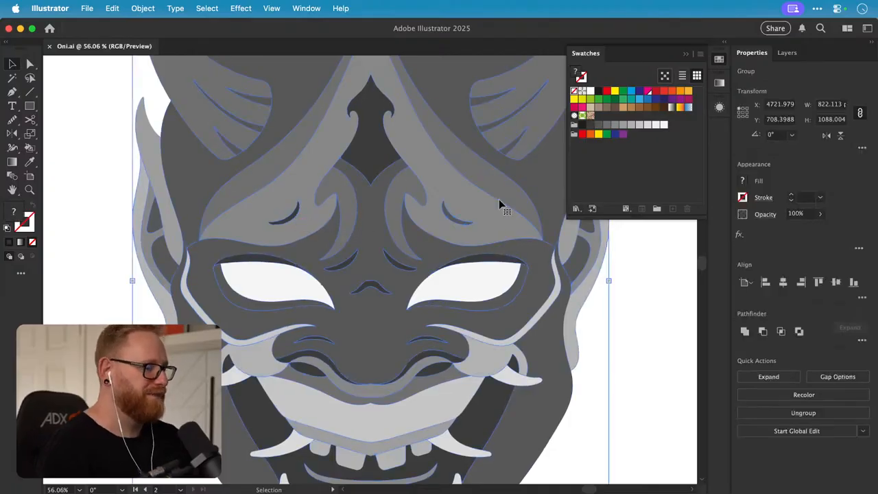
pyautogui.press('k')
pyautogui.click(590, 124)
pyautogui.click(514, 181)
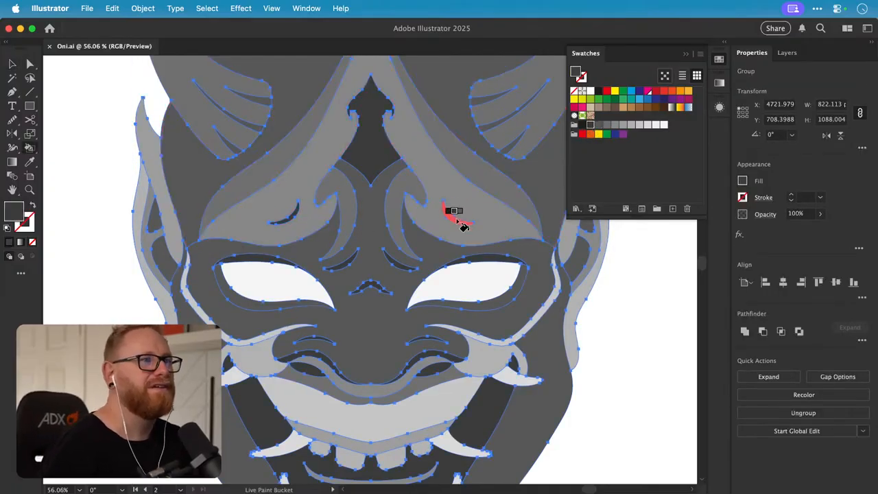
pyautogui.click(269, 304)
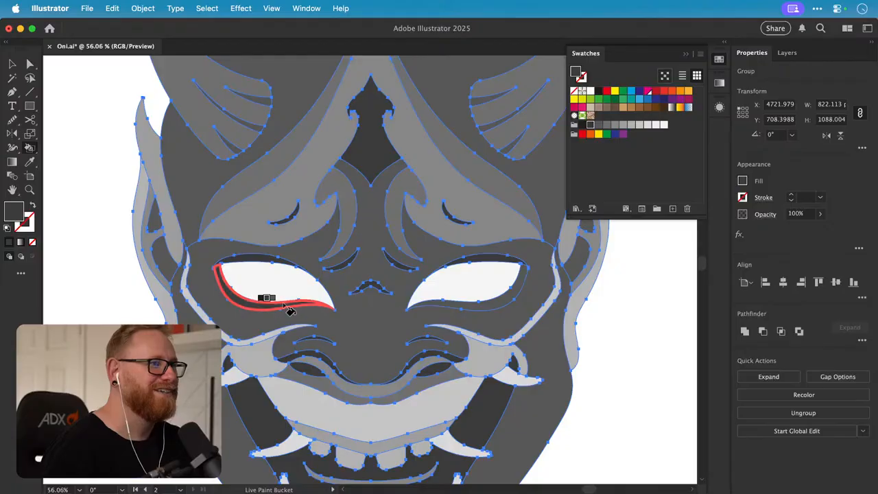
pyautogui.click(476, 310)
# - Refill both lower eyelids with the fourth-darkest grey swatch and deselect the mask
pyautogui.press('Right')
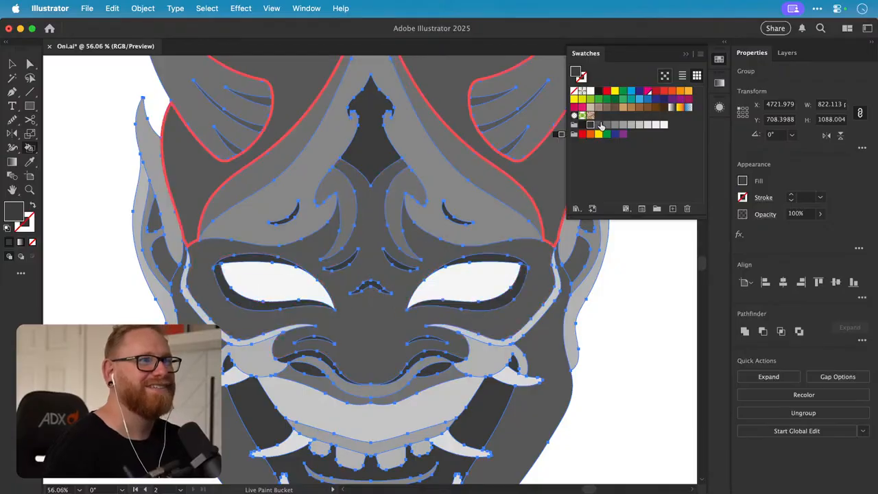
pyautogui.click(274, 304)
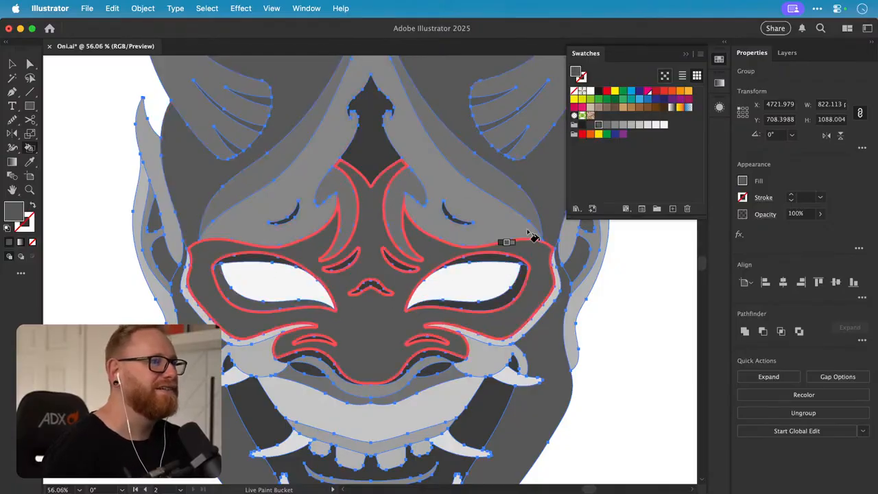
pyautogui.click(607, 124)
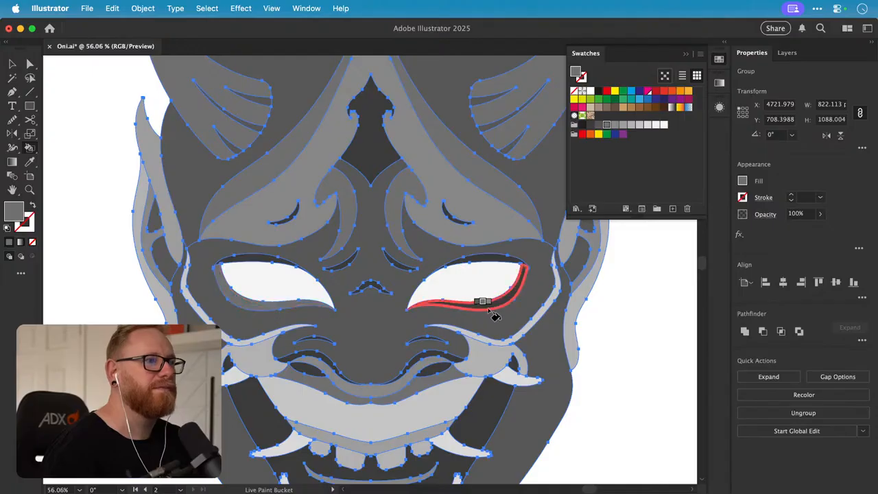
pyautogui.click(503, 310)
pyautogui.press('v')
pyautogui.click(618, 297)
# - Examine the mask's grey shading up close and compare it with the red-and-black reference mask on the neighbouring artboard
pyautogui.scroll(-2, 575, 294)
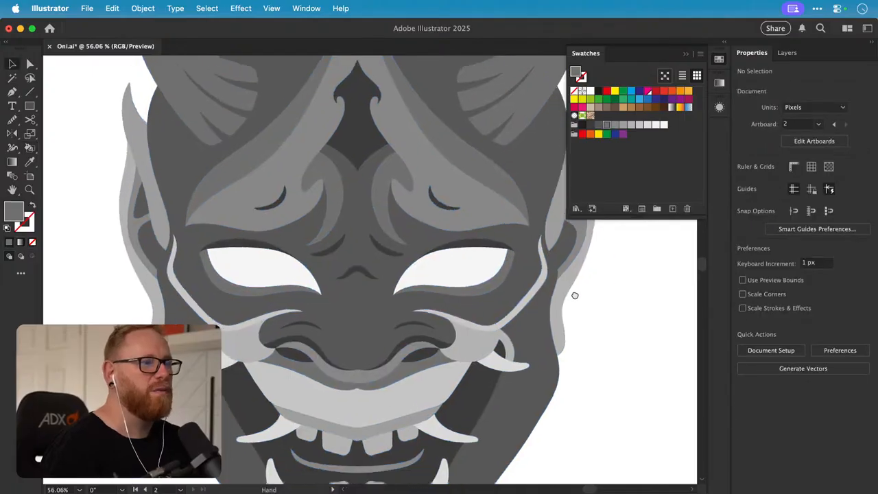
pyautogui.hscroll(2, 432, 329)
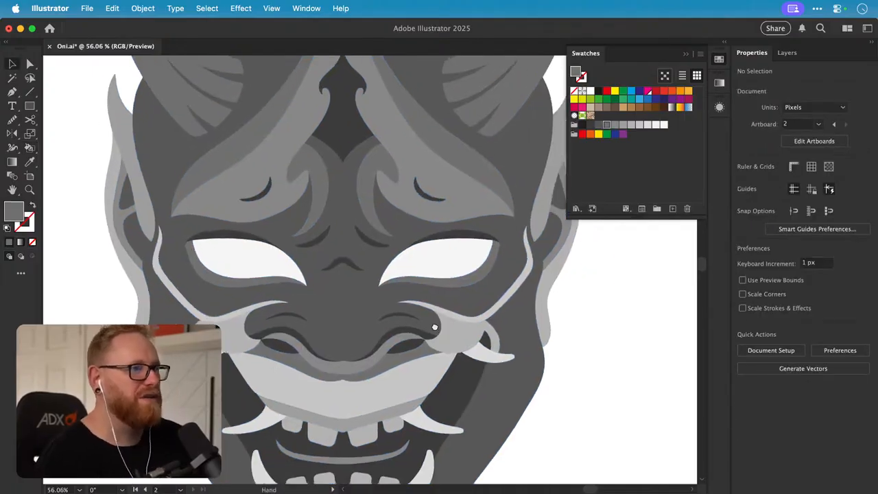
pyautogui.press('z')
pyautogui.moveTo(474, 325); pyautogui.dragTo(431, 320)
pyautogui.press('v')
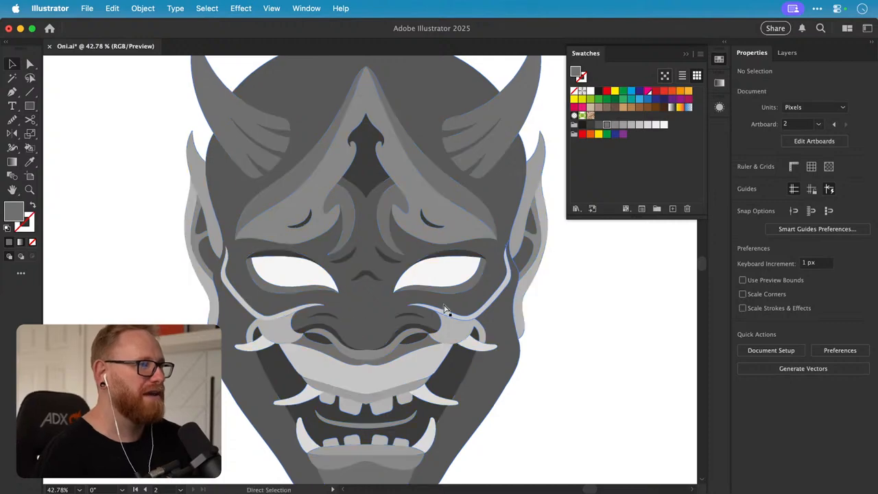
pyautogui.hotkey('ctrl', 'y')
pyautogui.hotkey('ctrl', 'y')
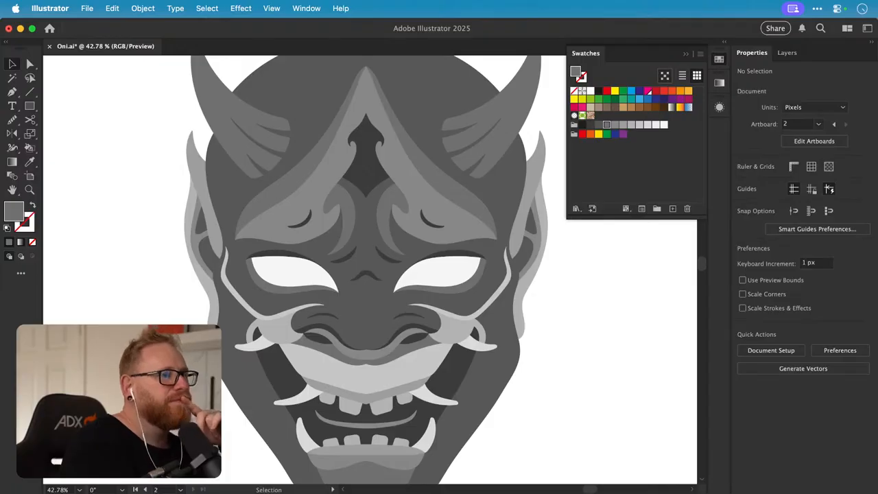
pyautogui.press('super+minus')
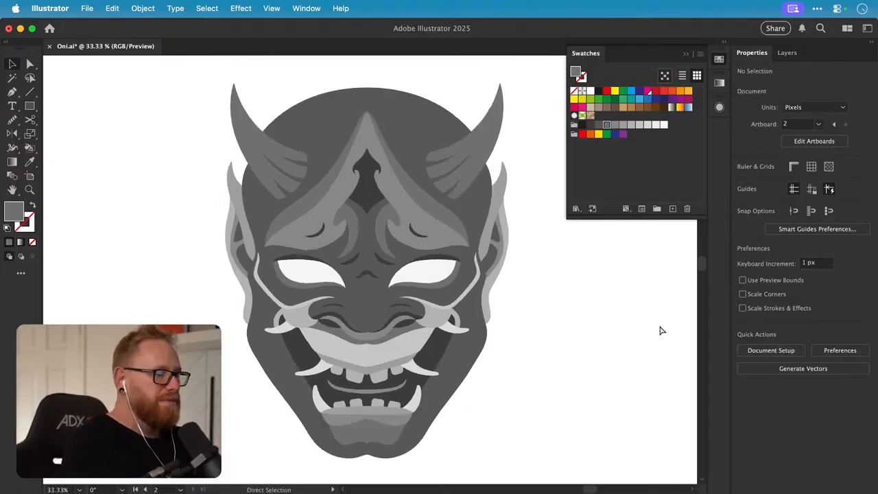
pyautogui.press('super+minus')
pyautogui.press('super+minus')
pyautogui.press('super+minus')
pyautogui.moveTo(454, 218); pyautogui.dragTo(492, 197)
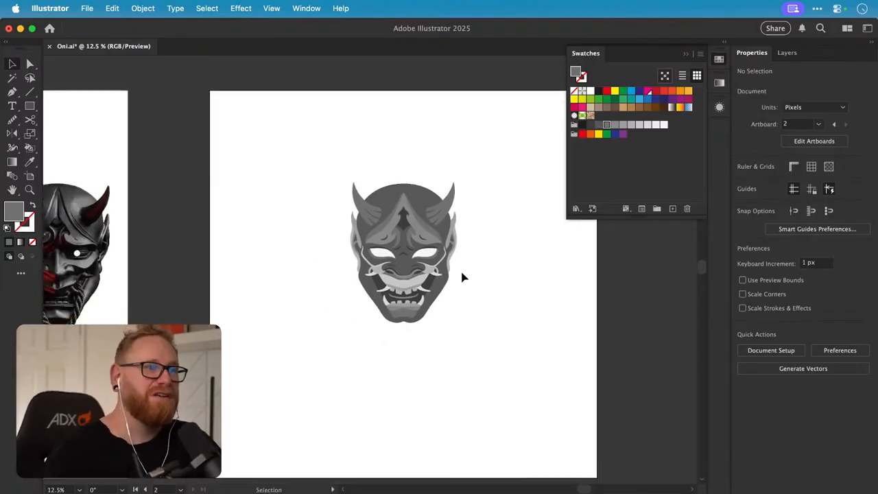
pyautogui.moveTo(476, 302); pyautogui.dragTo(530, 306)
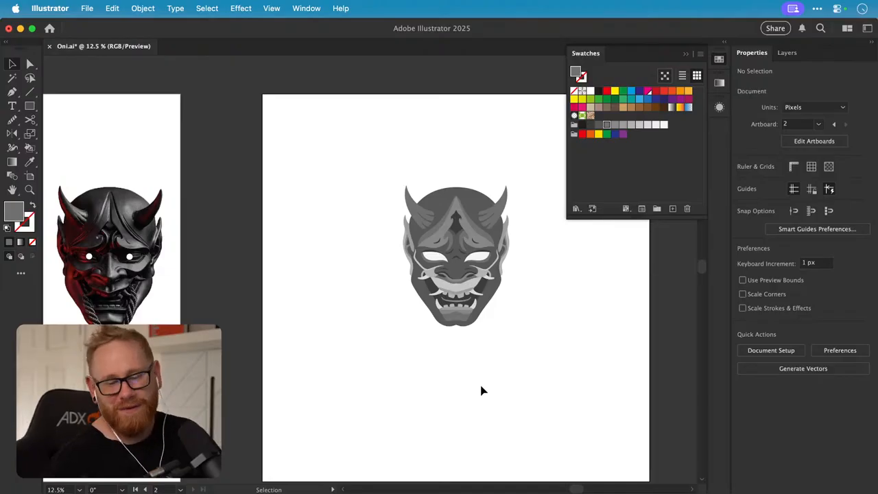
# - Try moving the left horn of the grey mask's Live Paint group toward the forehead, and undo the move
pyautogui.hscroll(5, 453, 308)
pyautogui.press('z')
pyautogui.moveTo(441, 323); pyautogui.dragTo(437, 294)
pyautogui.moveTo(285, 183); pyautogui.dragTo(349, 194)
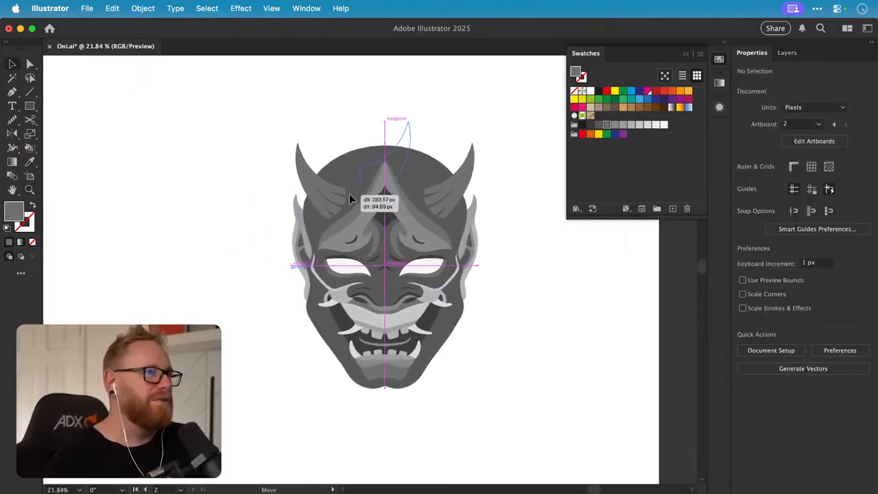
pyautogui.press('cmd+z')
pyautogui.moveTo(442, 357); pyautogui.dragTo(343, 210)
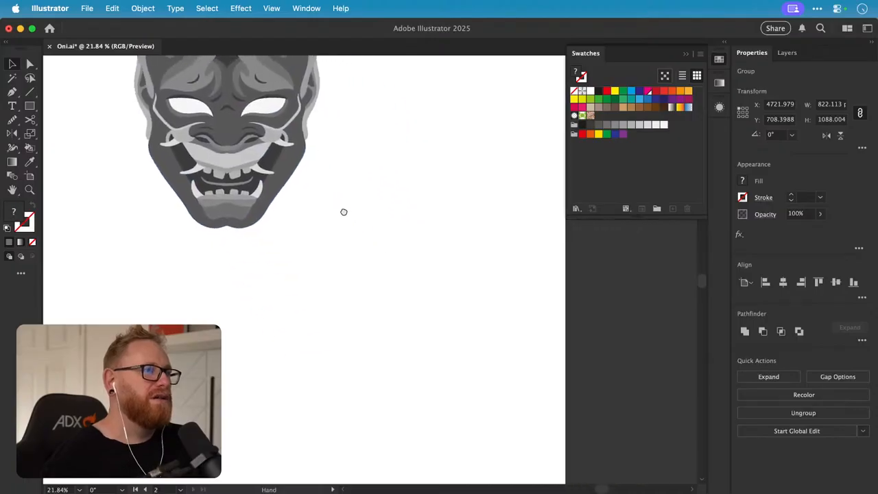
pyautogui.moveTo(290, 190); pyautogui.dragTo(533, 186)
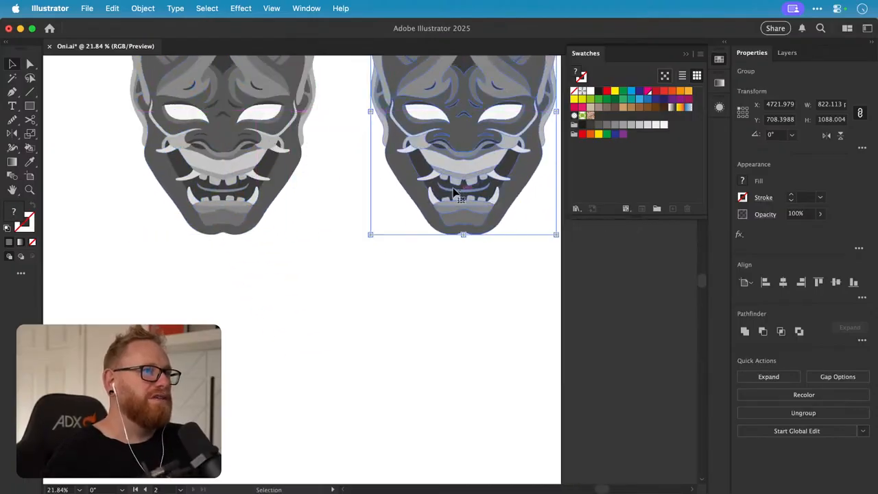
pyautogui.scroll(3, 297, 171)
pyautogui.hscroll(3, 297, 172)
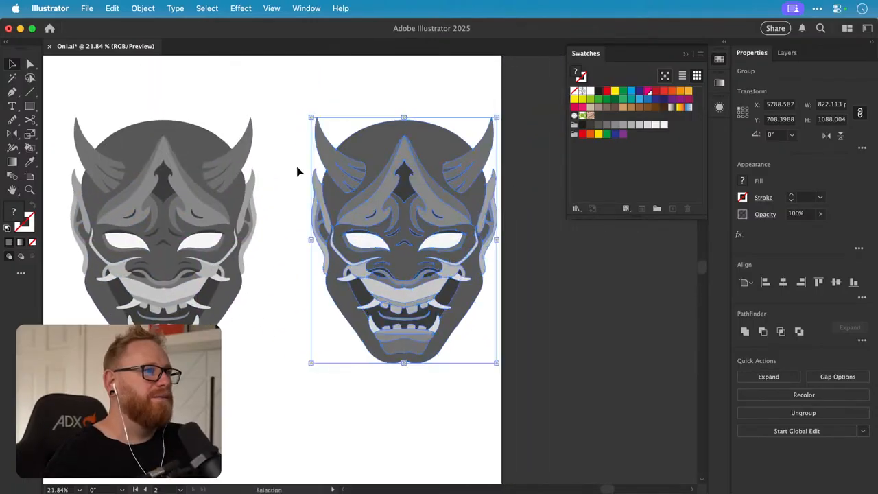
pyautogui.click(152, 9)
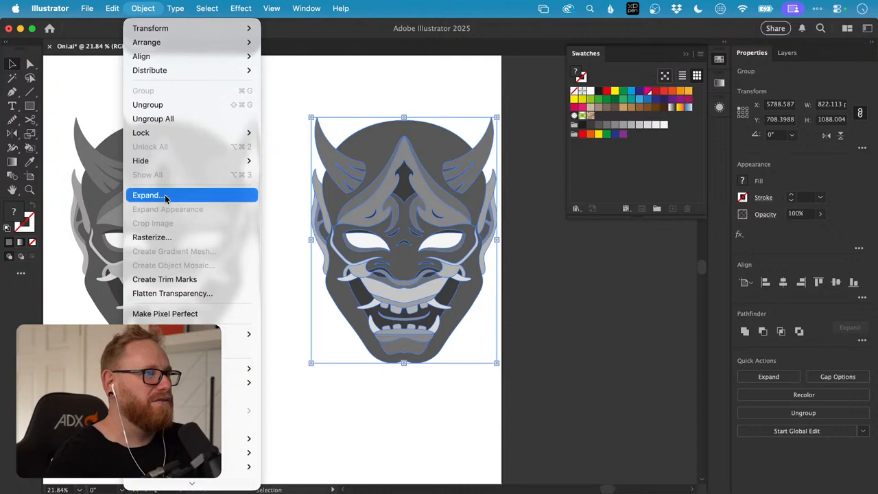
pyautogui.click(198, 197)
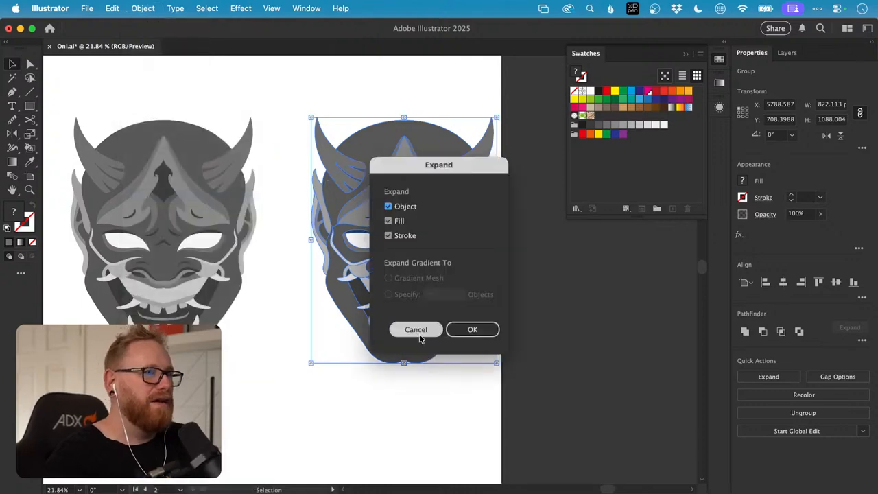
pyautogui.click(420, 335)
pyautogui.press('super+z')
pyautogui.press('z')
pyautogui.hscroll(-5, 302, 286)
pyautogui.click(235, 258)
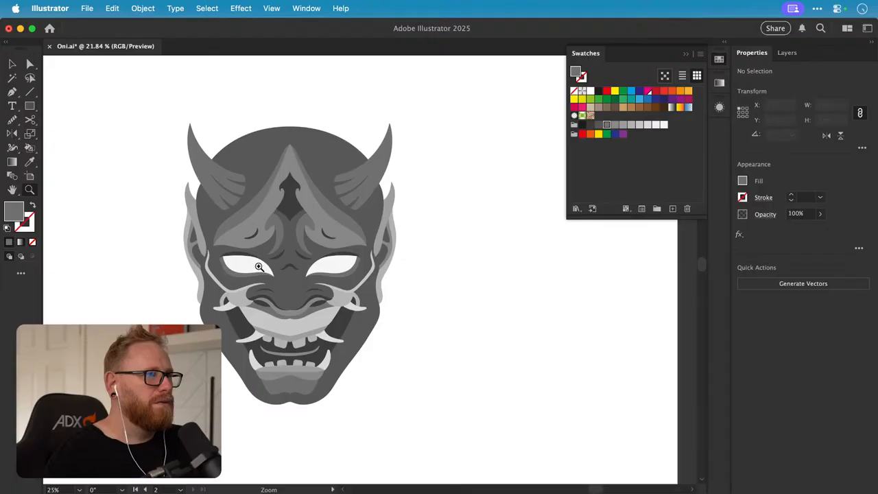
# - Duplicate the grey mask beside the original and expand the copy with Object, Fill and Stroke included
pyautogui.moveTo(259, 266); pyautogui.dragTo(240, 263)
pyautogui.press('v')
pyautogui.moveTo(339, 263); pyautogui.dragTo(562, 282)
pyautogui.moveTo(459, 277); pyautogui.dragTo(298, 278)
pyautogui.click(142, 8)
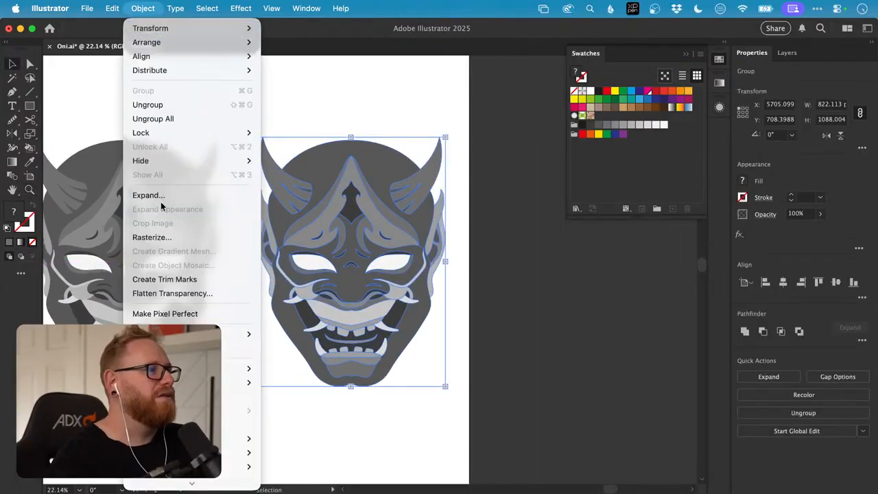
pyautogui.click(163, 197)
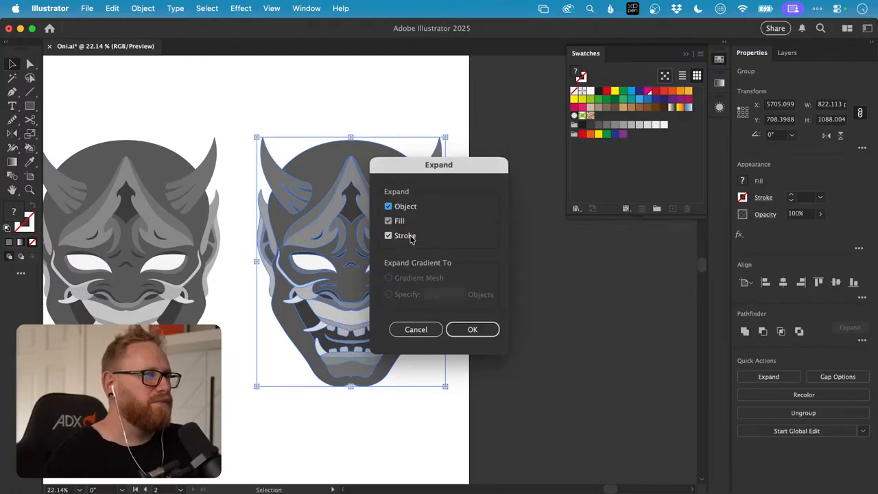
pyautogui.click(467, 328)
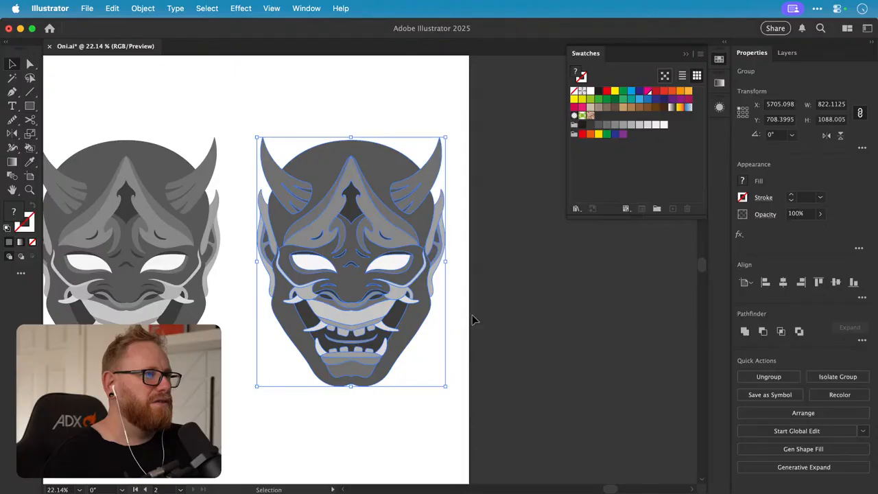
# - Ungroup the expanded mask copy into separate pieces and deselect them
pyautogui.click(474, 318)
pyautogui.click(426, 302)
pyautogui.moveTo(354, 217)
pyautogui.mouseDown()
pyautogui.moveTo(400, 190)
pyautogui.moveTo(354, 217)
pyautogui.mouseUp()
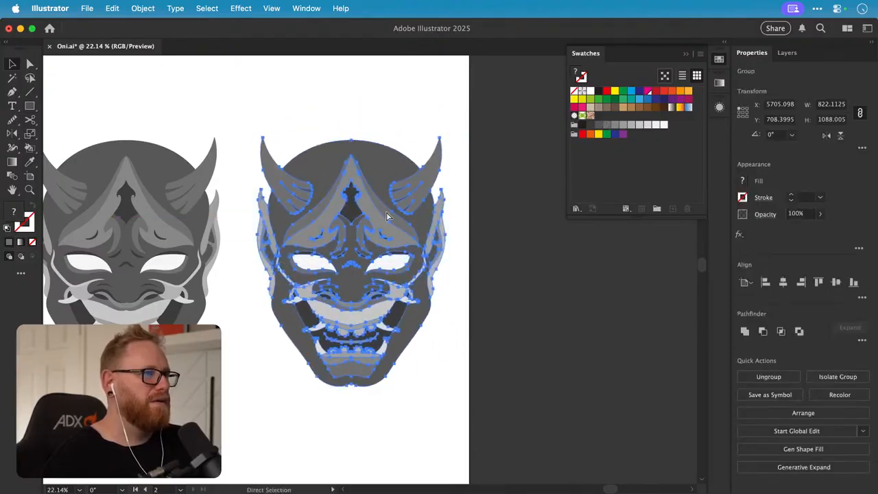
pyautogui.press('super+shift+g')
pyautogui.press('super+shift+a')
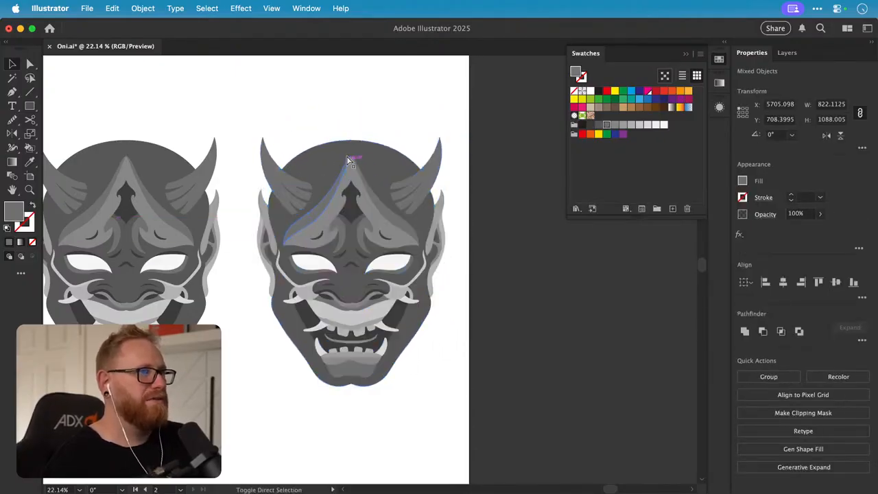
# - Try pulling individual pieces such as the skull, horn, ear and jaw off the mask copy, undoing each move
pyautogui.moveTo(317, 161); pyautogui.dragTo(317, 83)
pyautogui.press('super+z')
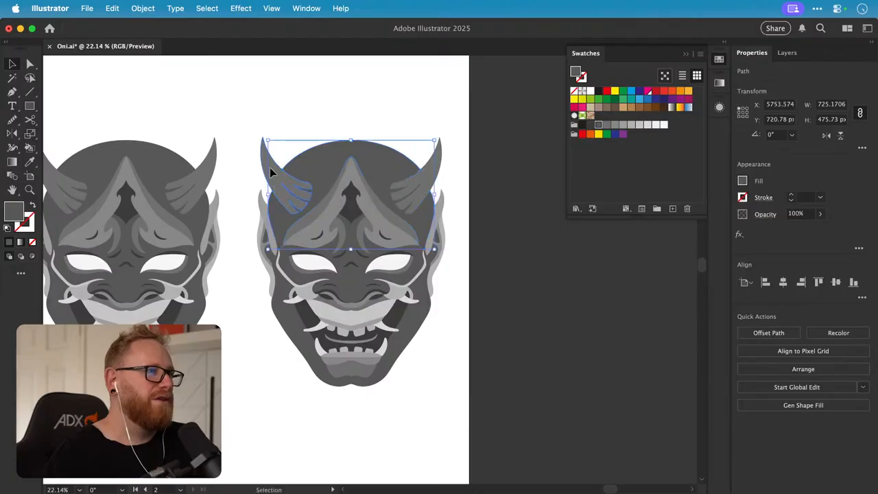
pyautogui.moveTo(270, 167); pyautogui.dragTo(284, 143)
pyautogui.press('super+z')
pyautogui.moveTo(274, 294); pyautogui.dragTo(245, 301)
pyautogui.press('super+z')
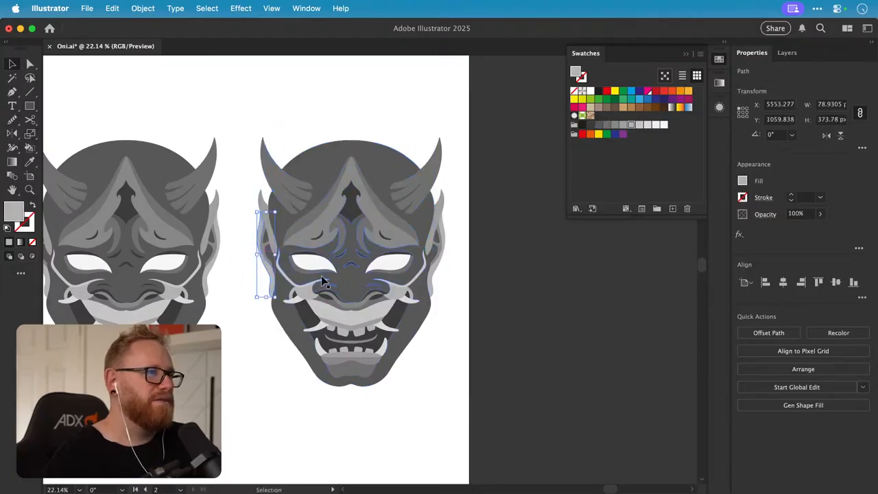
pyautogui.moveTo(321, 275); pyautogui.dragTo(403, 419)
pyautogui.press('super+z')
pyautogui.moveTo(306, 361); pyautogui.dragTo(292, 432)
pyautogui.press('super+z')
# - Select all pieces of the expanded mask copy, copy them to the clipboard, and save the document
pyautogui.moveTo(251, 89); pyautogui.dragTo(473, 432)
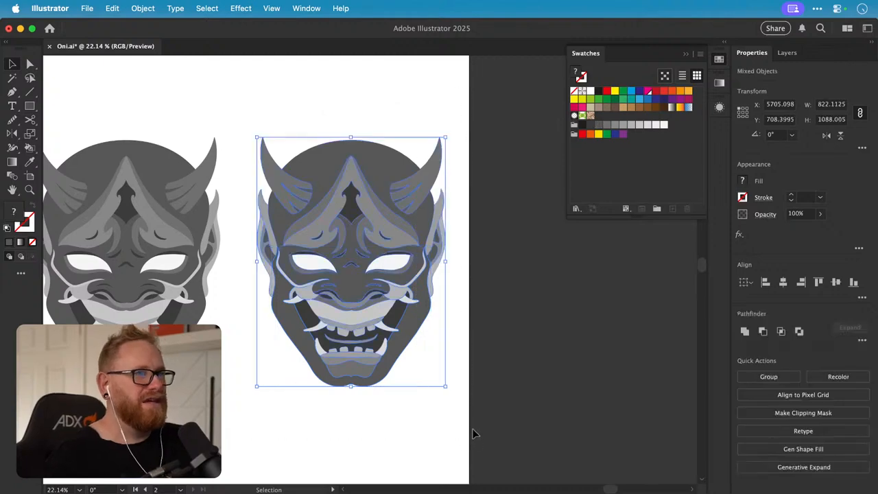
pyautogui.press('a')
pyautogui.press('super+s')
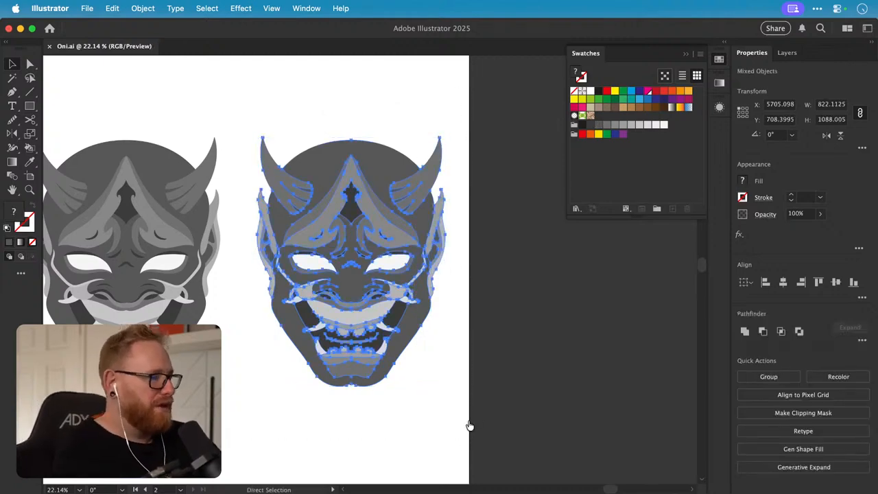
# - Switch to Photoshop and set up a new document 6000 pixels wide and 6000 pixels high
pyautogui.press('super+Tab')
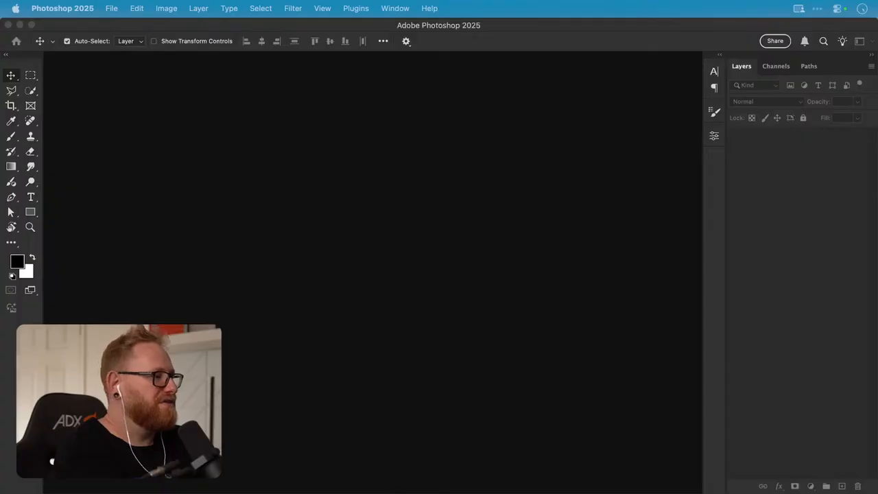
pyautogui.press('super+n')
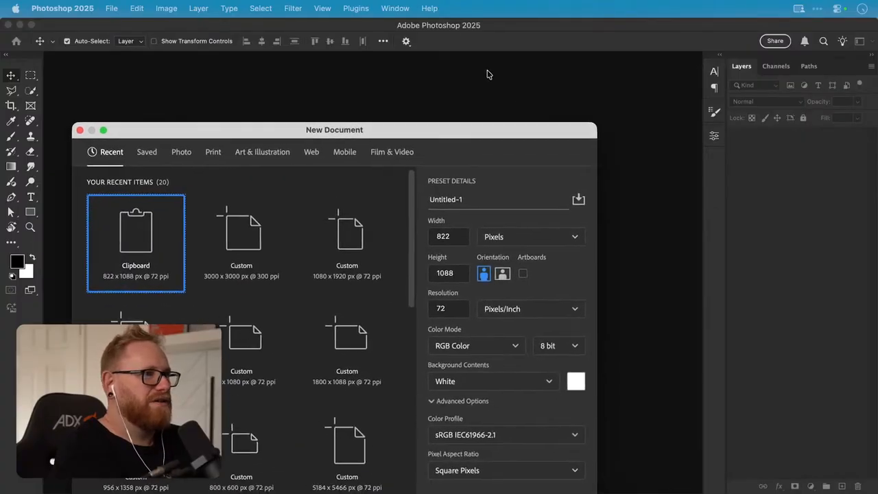
pyautogui.moveTo(473, 137); pyautogui.dragTo(487, 63)
pyautogui.doubleClick(500, 165)
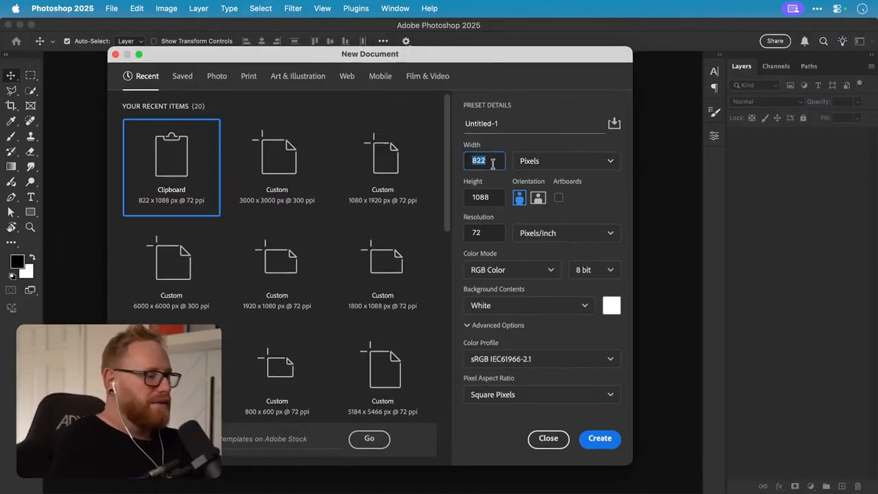
pyautogui.write('6000')
pyautogui.press('Tab')
pyautogui.write('7')
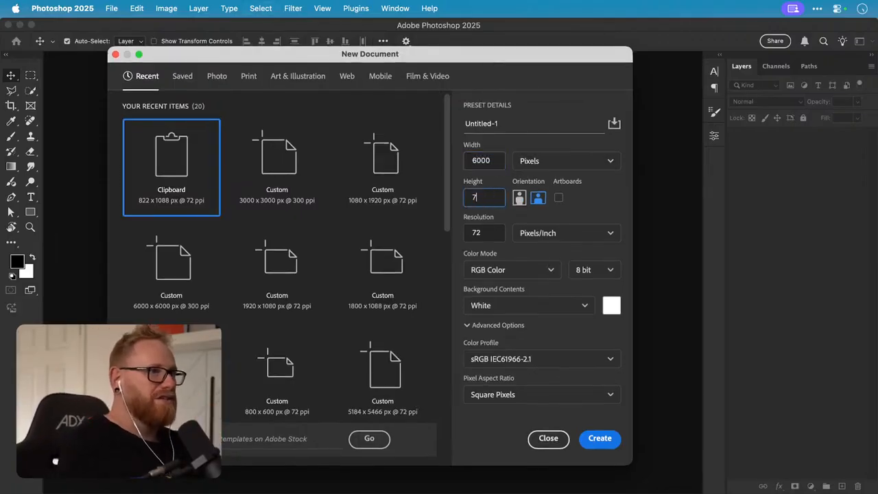
pyautogui.write('00')
pyautogui.press('BackSpace')
pyautogui.press('BackSpace')
pyautogui.press('BackSpace')
pyautogui.write('6000')
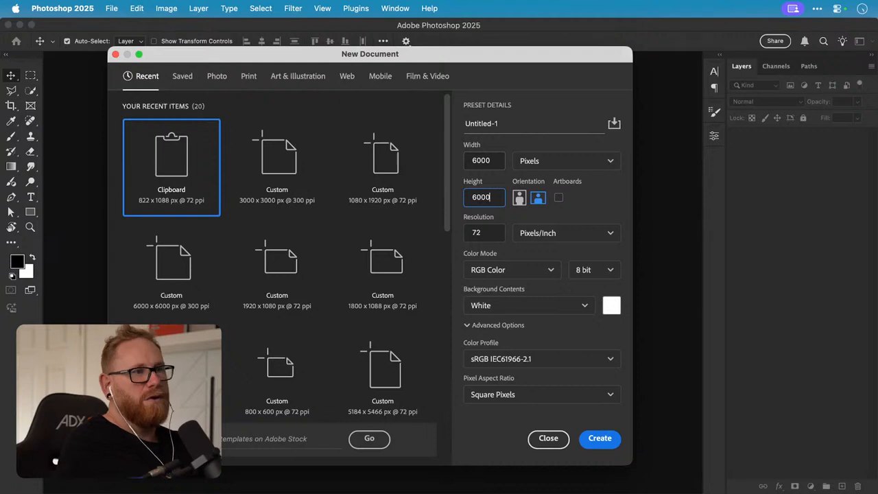
# - Set the new document's resolution to 300 pixels/inch and create it
pyautogui.doubleClick(490, 233)
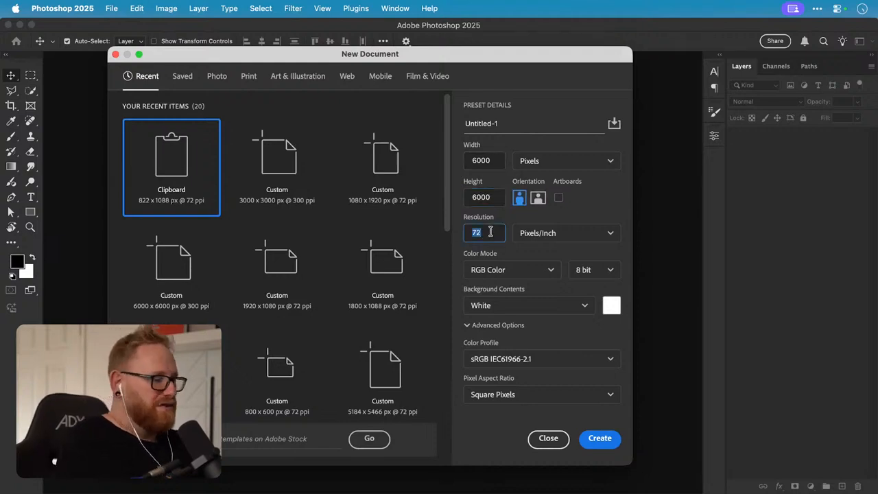
pyautogui.write('300')
pyautogui.press('Tab')
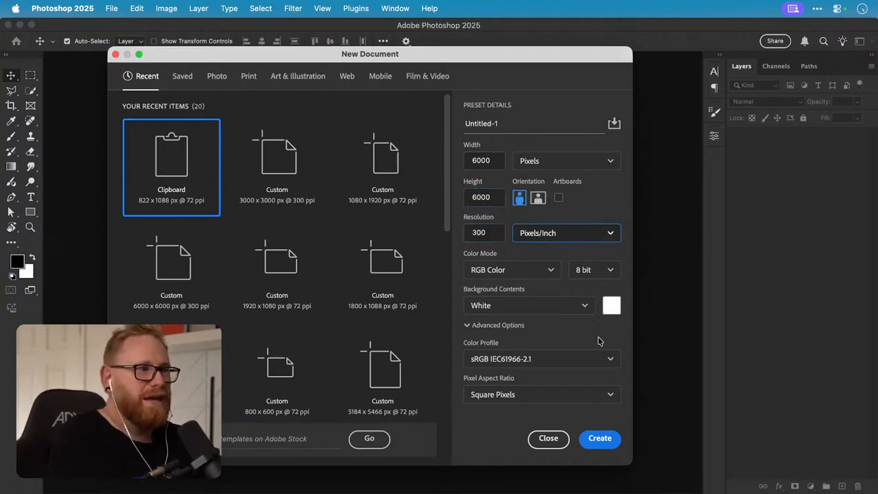
pyautogui.click(593, 439)
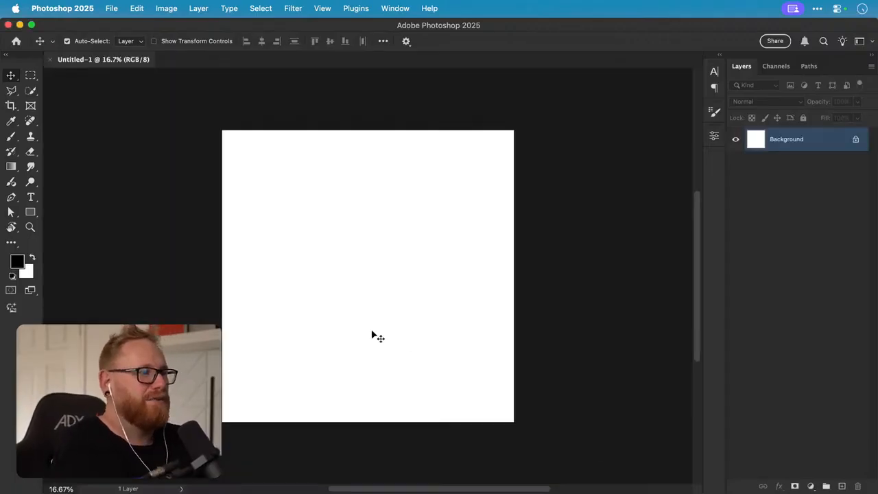
# - Paste the copied mask artwork into the blank document as Layers
pyautogui.press('super+v')
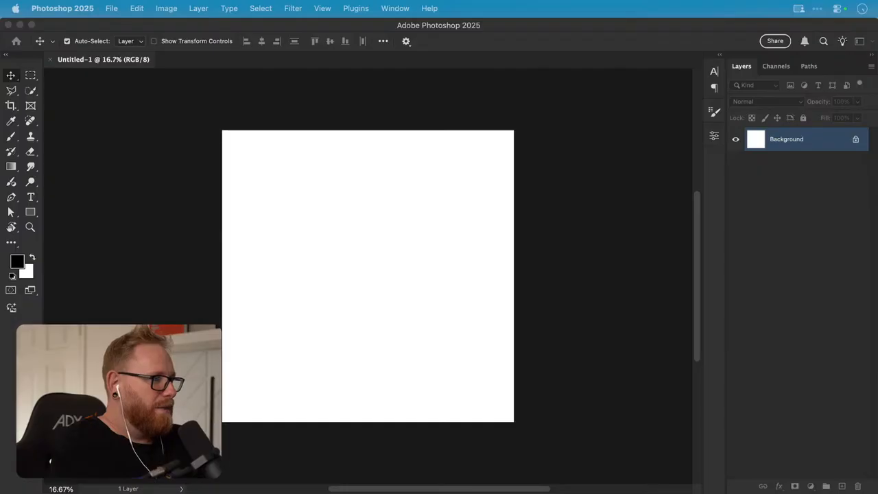
pyautogui.moveTo(619, 125); pyautogui.dragTo(539, 319)
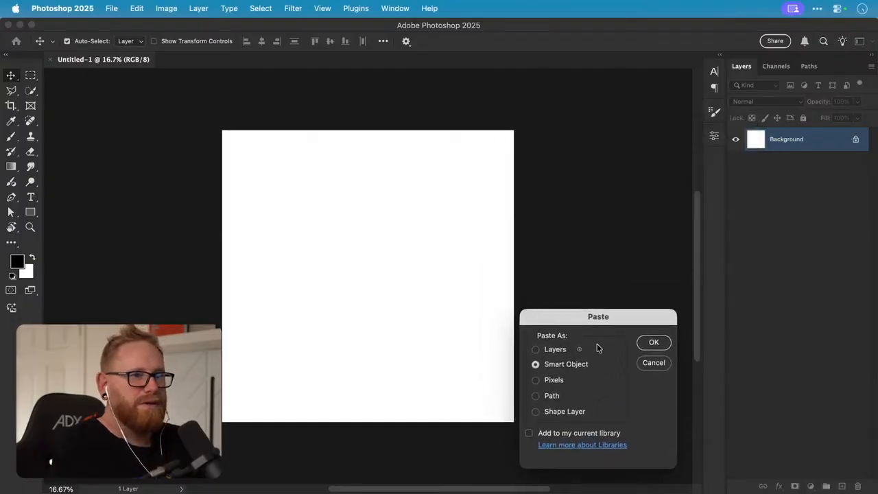
pyautogui.click(539, 349)
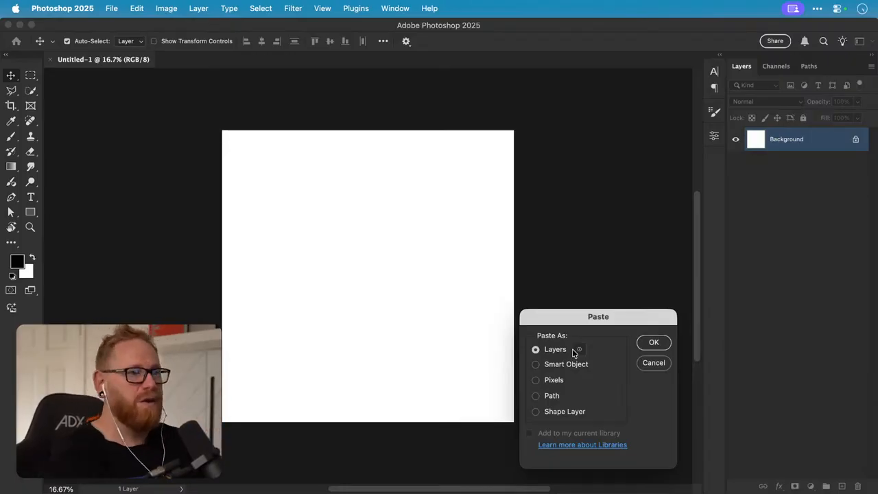
pyautogui.click(654, 341)
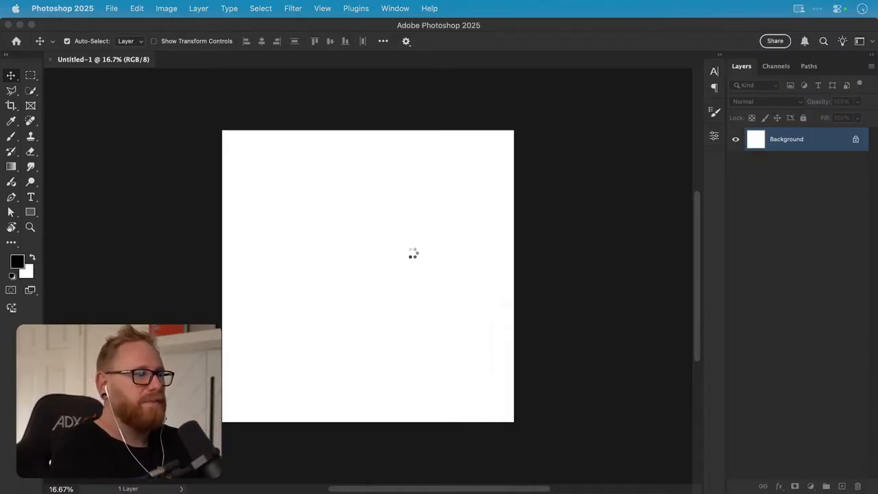
# - Ungroup the pasted Group 1 and its nested Layer 1 group into individual path layers, and deselect them
pyautogui.press('z')
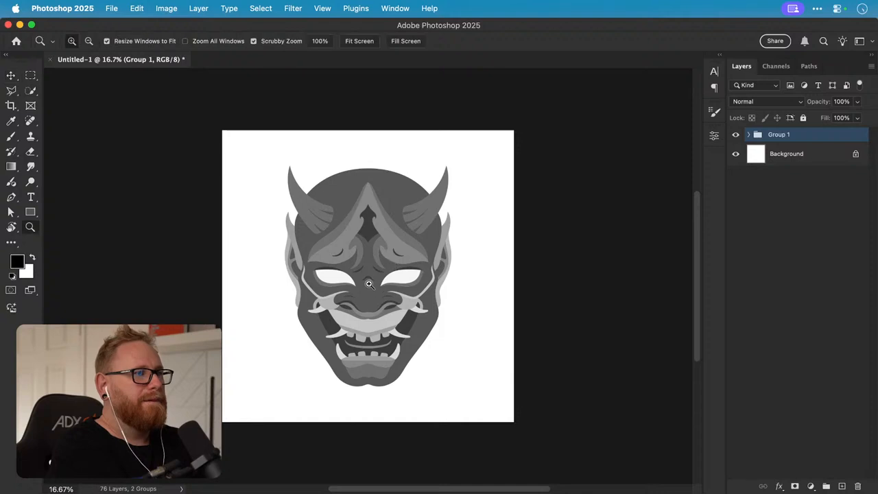
pyautogui.click(369, 284)
pyautogui.press('v')
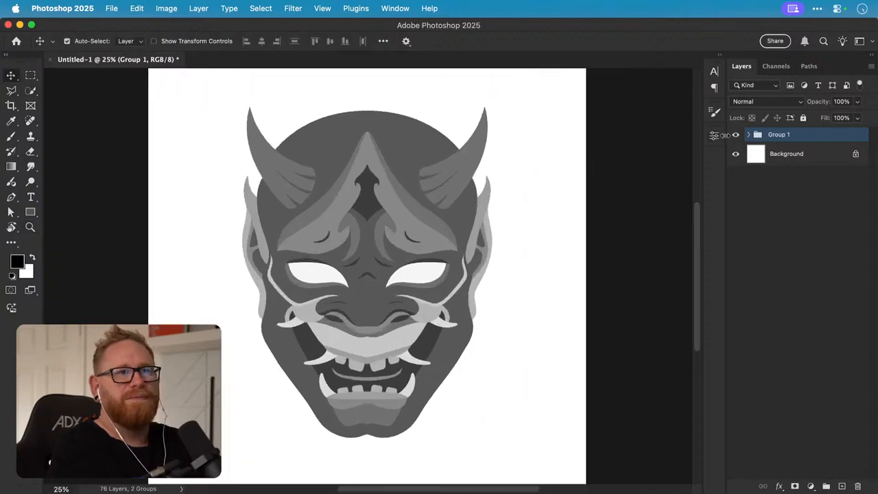
pyautogui.click(749, 135)
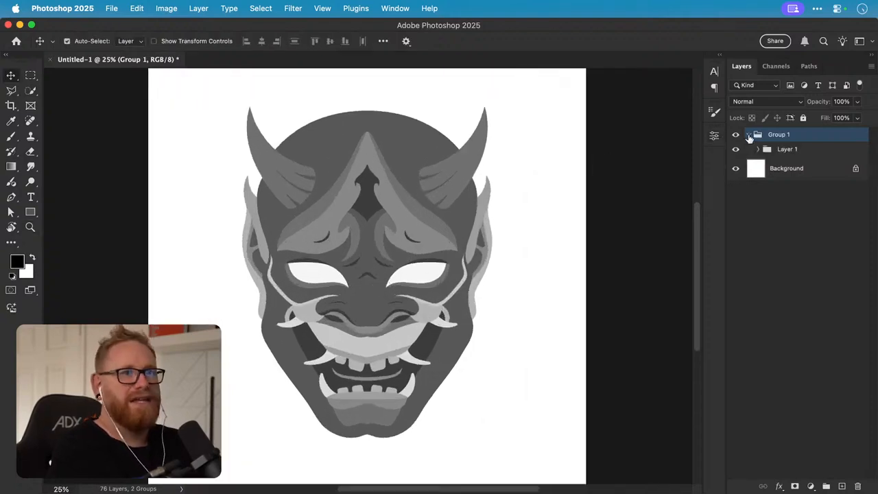
pyautogui.click(758, 148)
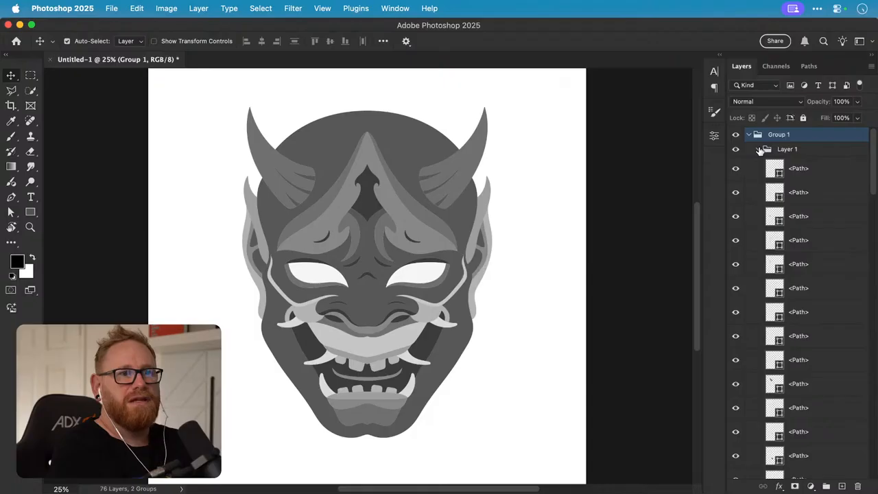
pyautogui.press('super+shift+g')
pyautogui.press('super+shift+g')
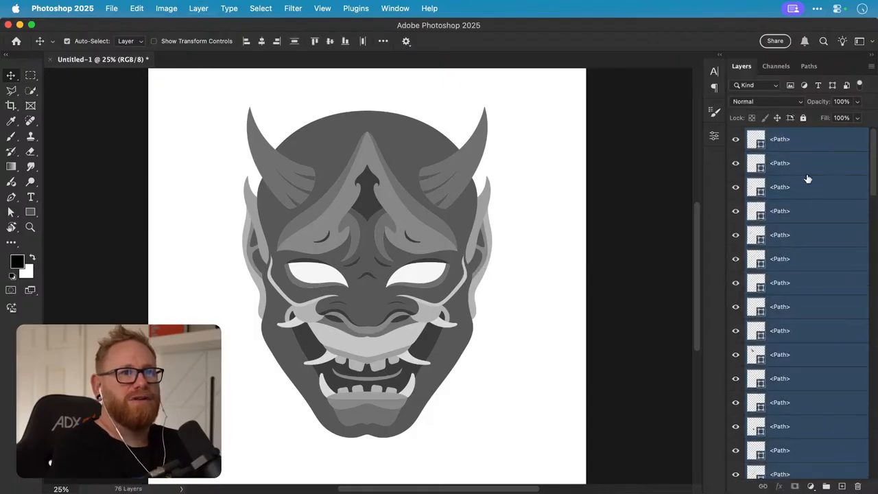
pyautogui.scroll(-15, 813, 199)
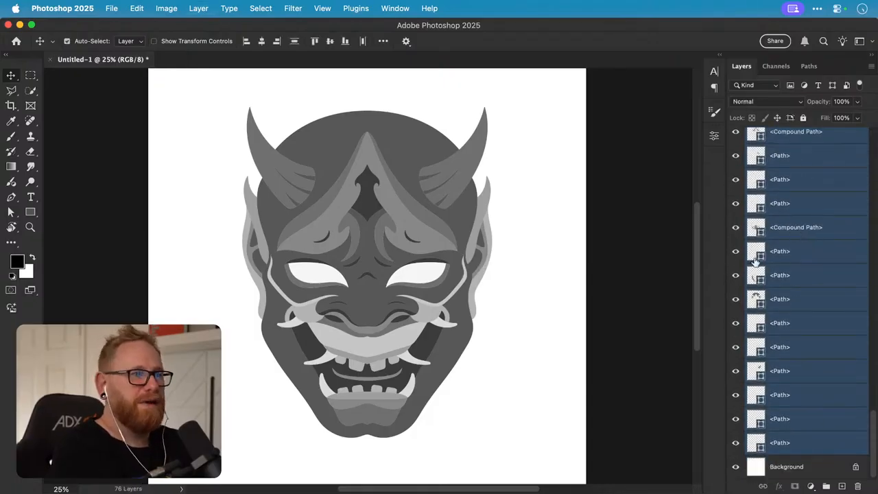
pyautogui.click(594, 327)
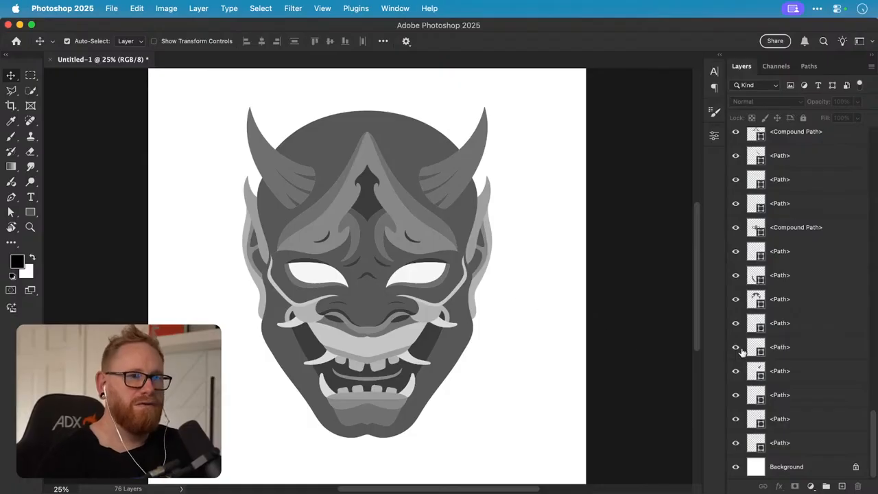
# - Try moving individual mask pieces on the canvas, undoing each move
pyautogui.moveTo(378, 304); pyautogui.dragTo(386, 269)
pyautogui.press('super+z')
pyautogui.moveTo(411, 153); pyautogui.dragTo(404, 129)
pyautogui.press('super+z')
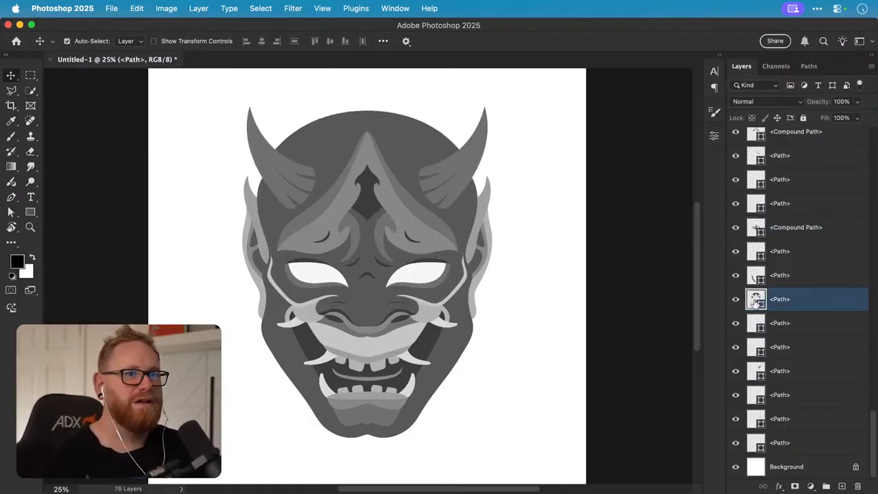
# - Try other fill colours on the path layer for the top of the head and discard the change
pyautogui.doubleClick(759, 302)
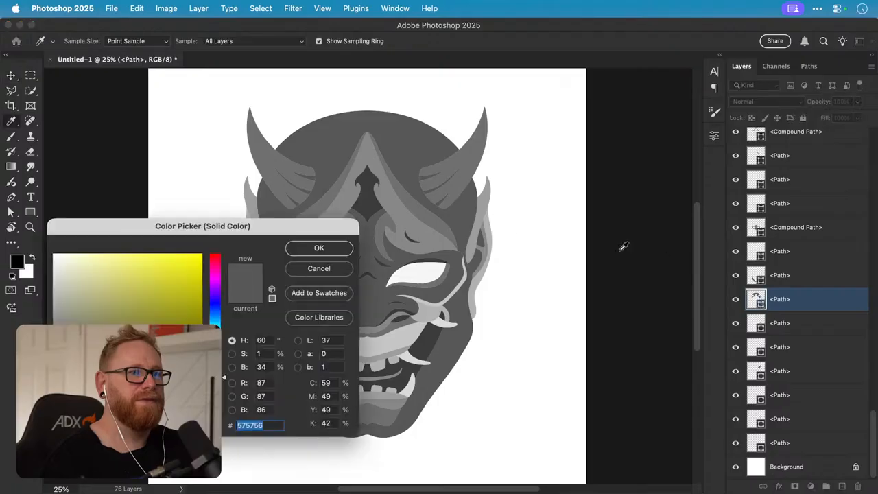
pyautogui.click(185, 257)
pyautogui.click(215, 266)
pyautogui.moveTo(215, 266)
pyautogui.mouseDown()
pyautogui.moveTo(215, 371)
pyautogui.moveTo(215, 284)
pyautogui.mouseUp()
pyautogui.click(318, 269)
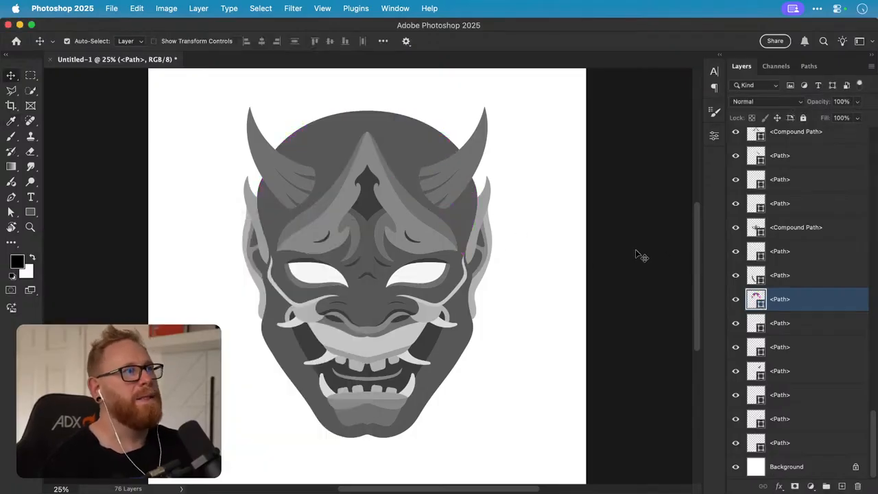
# - Save the document to the Desktop as the Photoshop file Oni.psd with layers
pyautogui.press('super+shift+s')
pyautogui.write('O')
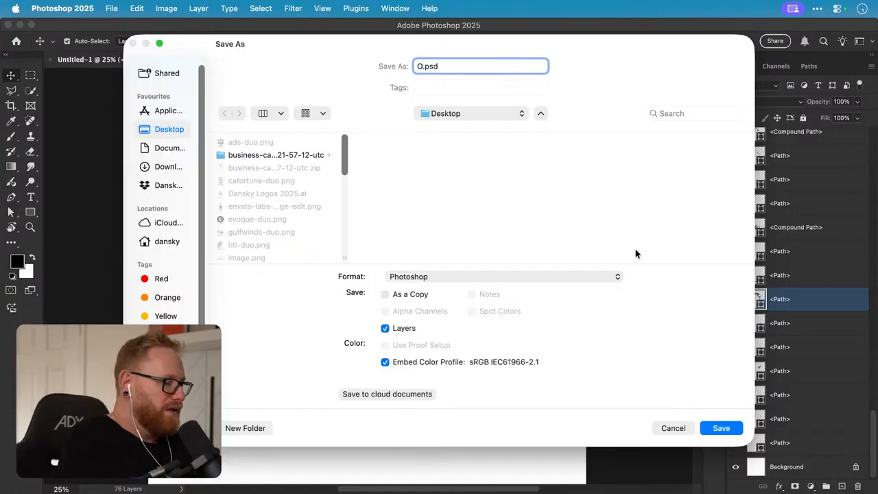
pyautogui.write('ni')
pyautogui.press('Return')
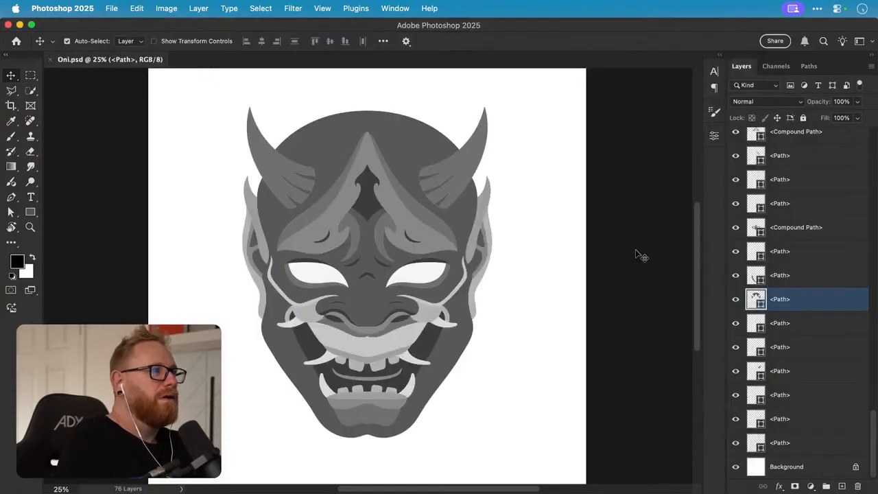
# - Fill the Background layer with the light grey c4c4c4
pyautogui.press('super+0')
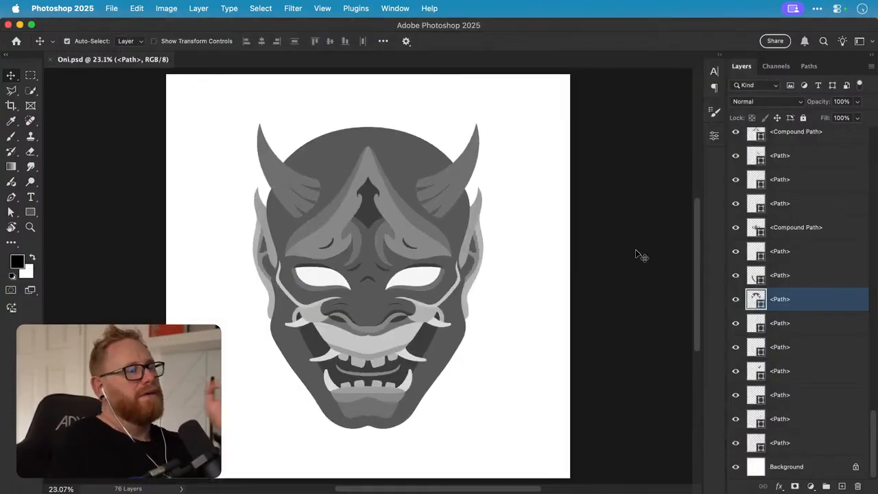
pyautogui.click(799, 469)
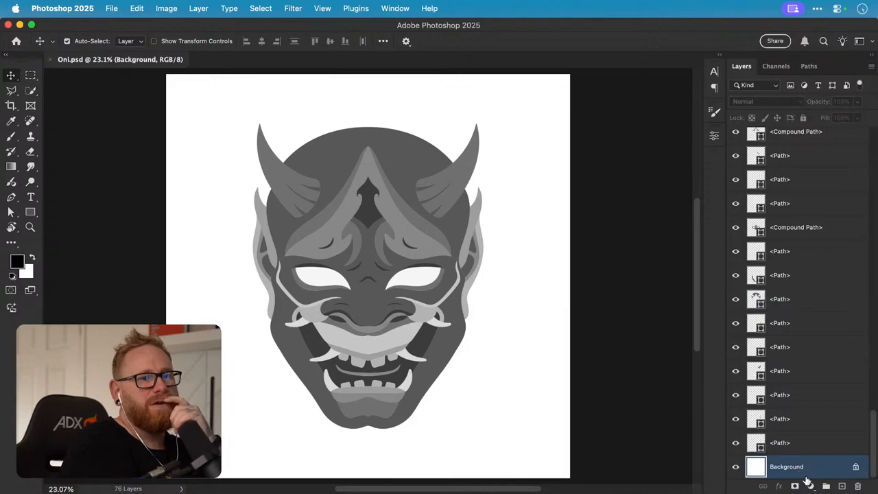
pyautogui.click(18, 261)
pyautogui.write('bdbdbd')
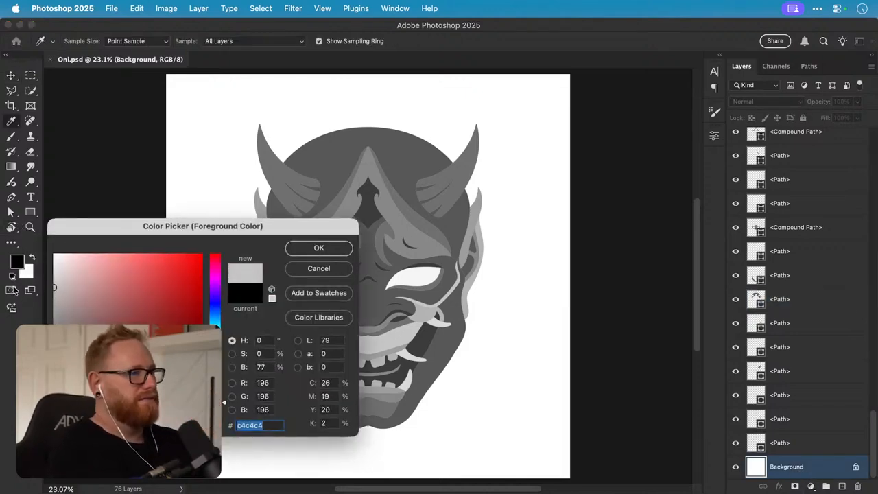
pyautogui.press('Return')
pyautogui.press('g')
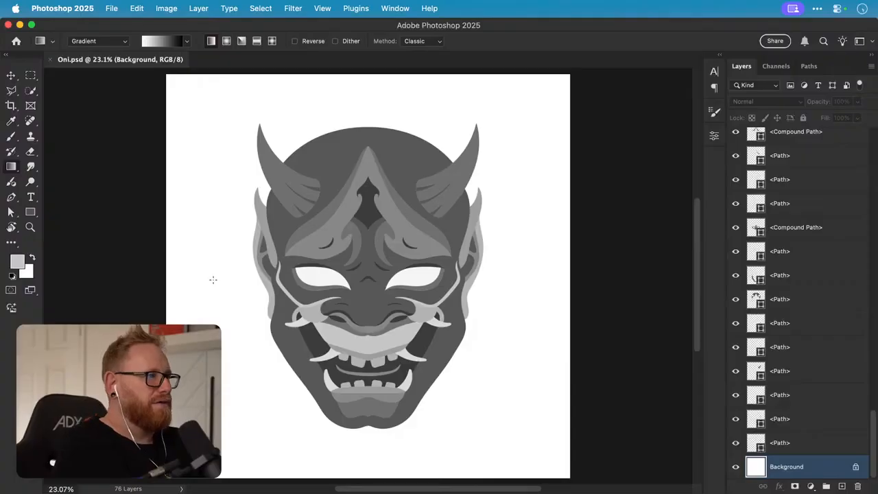
pyautogui.hotkey('shift', 'g')
pyautogui.click(213, 279)
pyautogui.press('v')
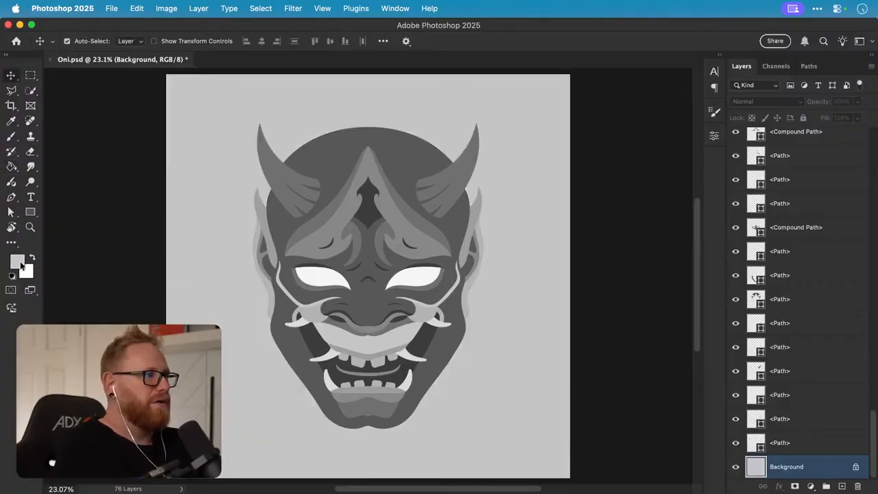
# - Set the foreground colour to dddddd and fill the Background layer with it
pyautogui.click(20, 267)
pyautogui.moveTo(103, 281); pyautogui.dragTo(43, 273)
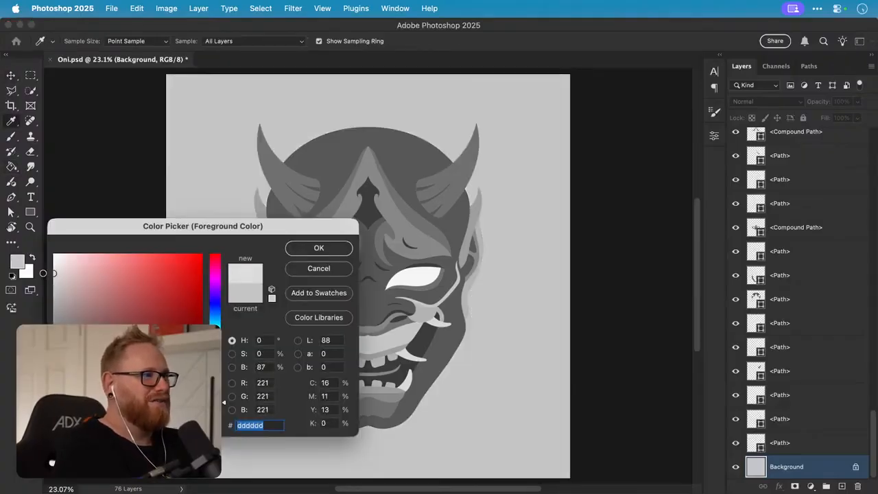
pyautogui.click(298, 249)
pyautogui.hotkey('shift', 'g')
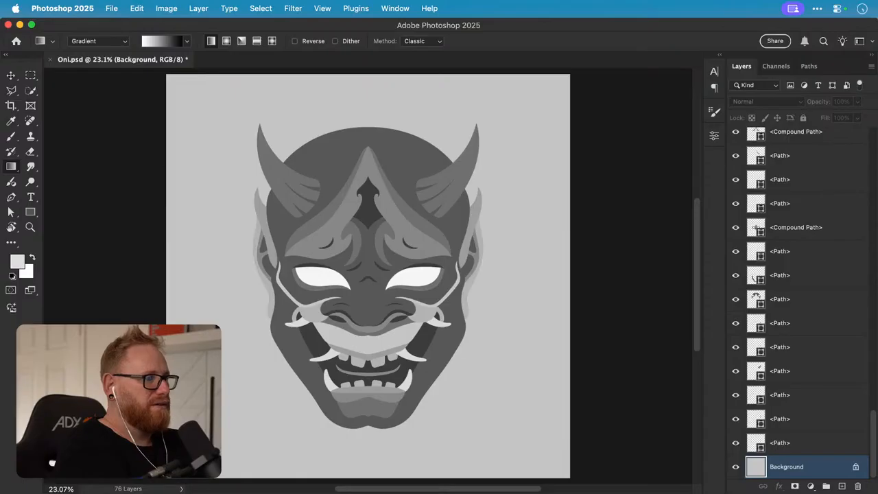
pyautogui.hotkey('shift', 'g')
pyautogui.click(251, 322)
pyautogui.press('v')
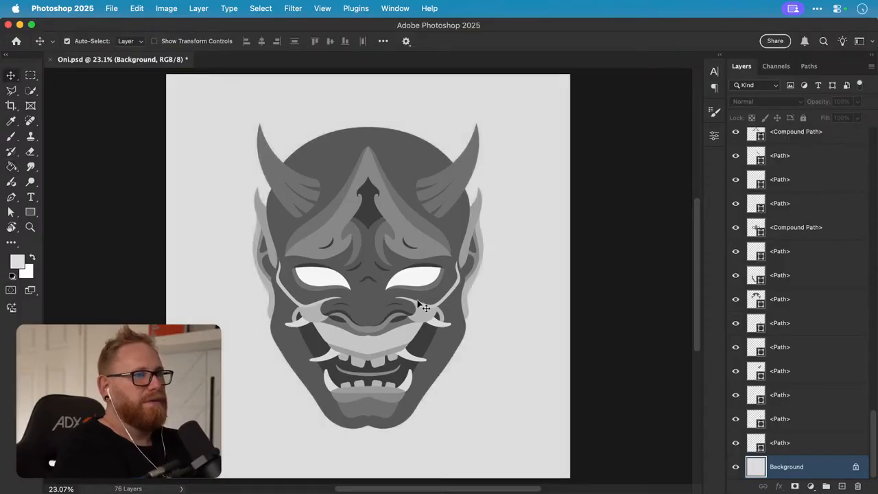
# - Label all the mask's path layers above the Background with the Indigo layer colour, leaving only one layer selected
pyautogui.click(799, 442)
pyautogui.scroll(5, 800, 441)
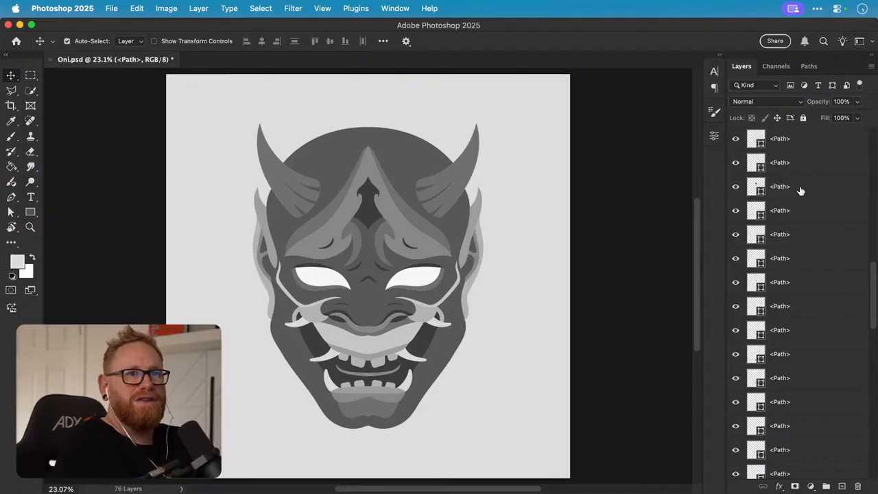
pyautogui.scroll(5, 801, 191)
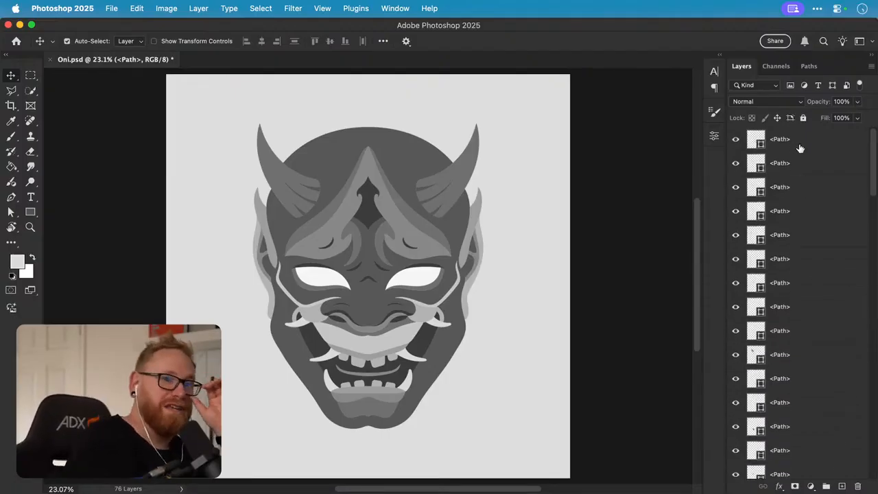
pyautogui.scroll(-15, 800, 148)
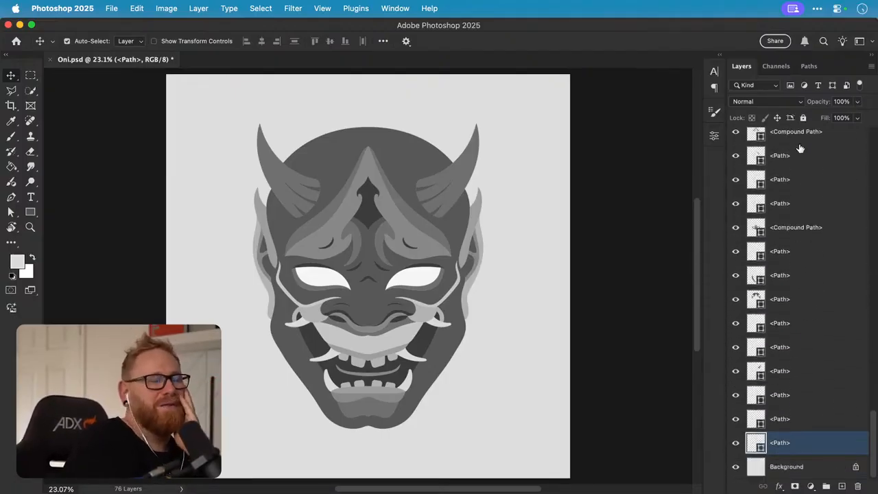
pyautogui.scroll(15, 800, 149)
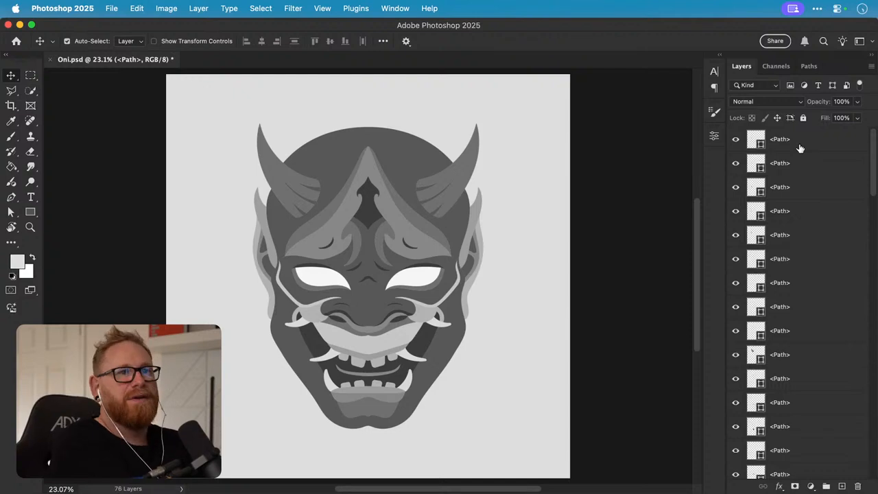
pyautogui.keyDown('shift'); pyautogui.click(800, 148); pyautogui.keyUp('shift')
pyautogui.rightClick(800, 148)
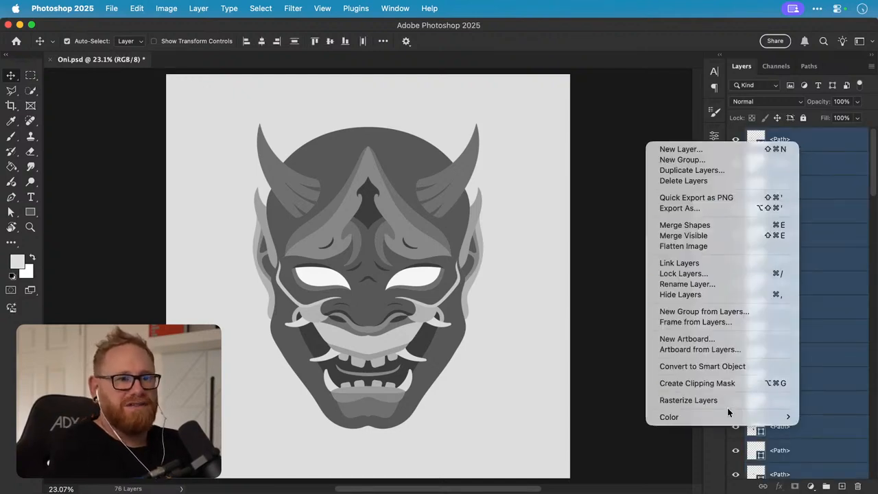
pyautogui.moveTo(721, 416)
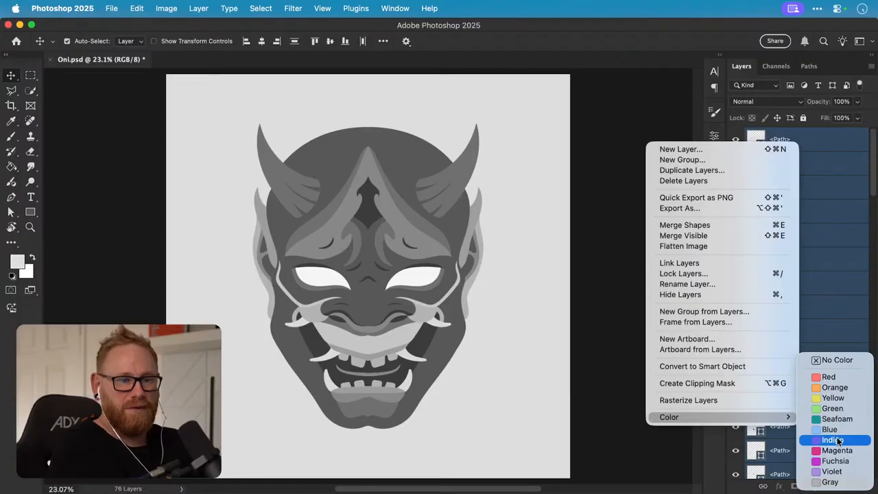
pyautogui.click(837, 439)
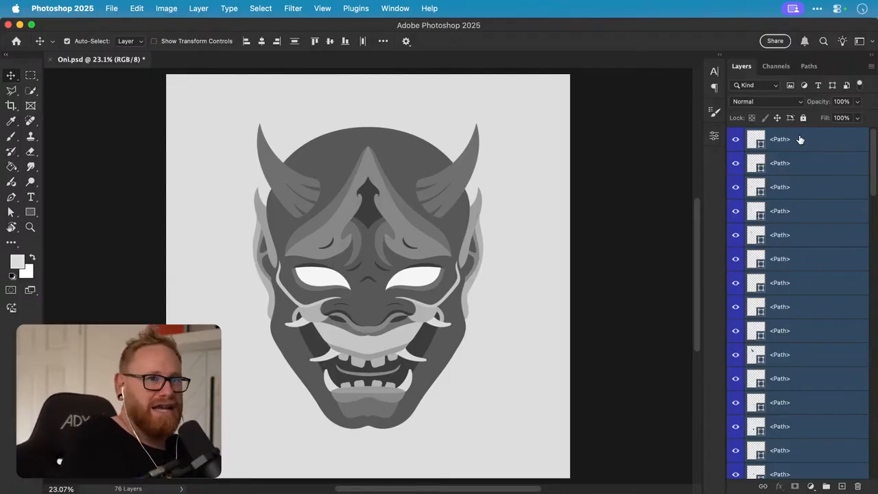
pyautogui.click(816, 266)
pyautogui.scroll(-15, 816, 266)
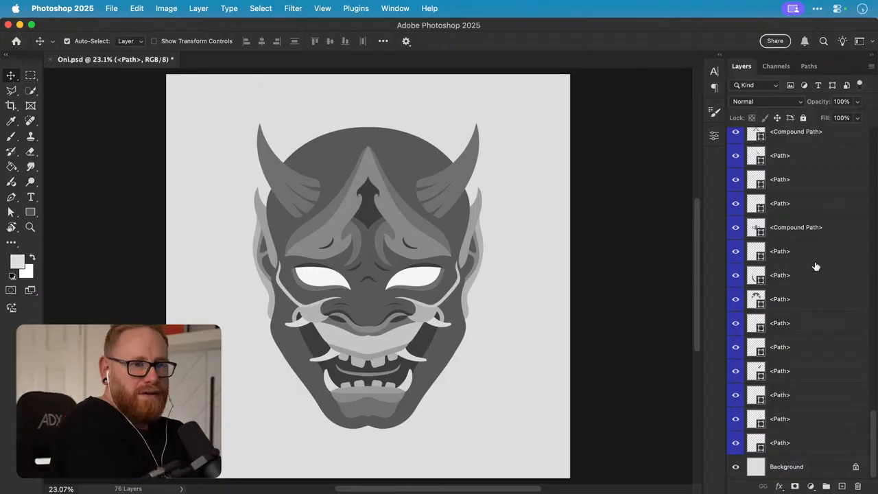
# - Add an Exposure adjustment layer directly above the path layer for the top of the head
pyautogui.keyDown('super'); pyautogui.click(402, 265); pyautogui.keyUp('super')
pyautogui.keyDown('super'); pyautogui.click(373, 268); pyautogui.keyUp('super')
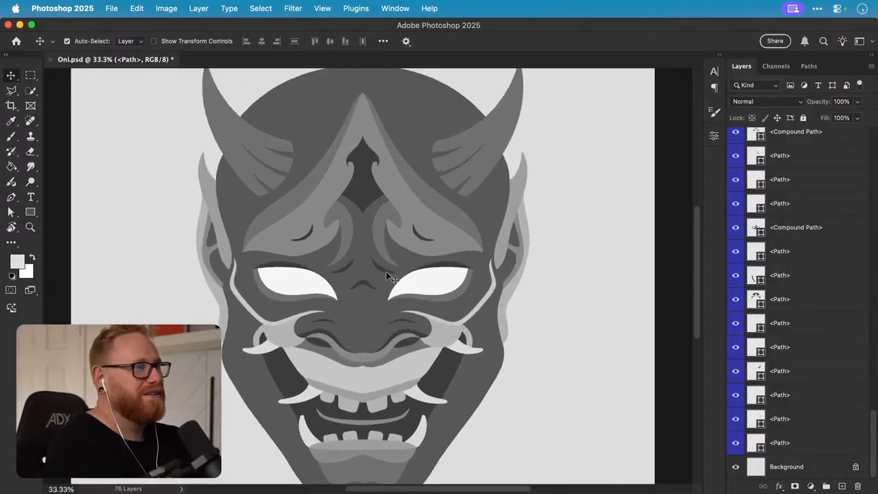
pyautogui.scroll(3, 381, 248)
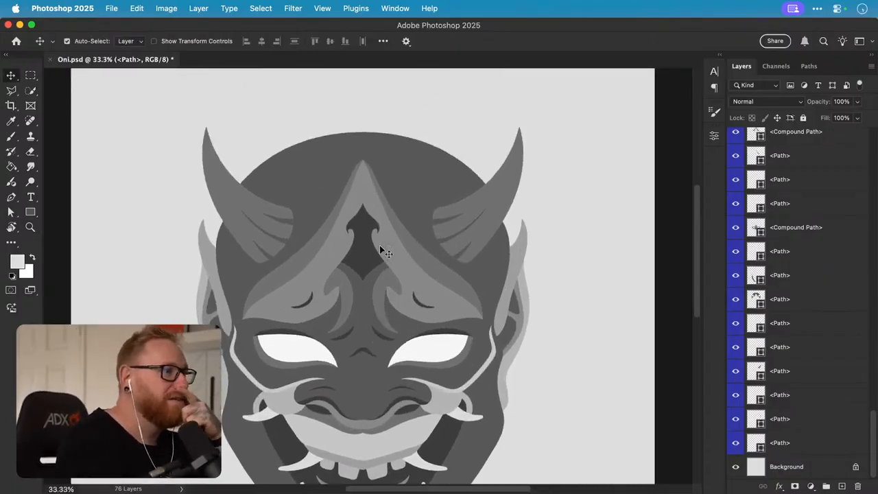
pyautogui.click(293, 164)
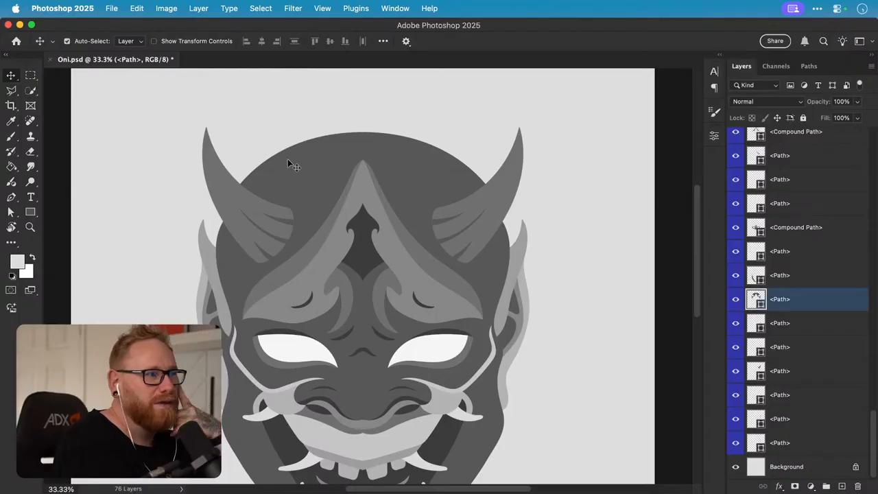
pyautogui.click(736, 297)
pyautogui.click(735, 297)
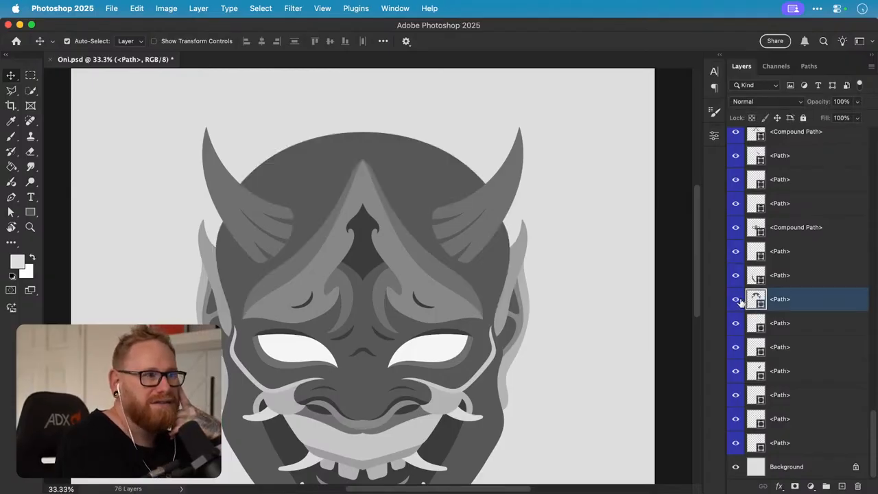
pyautogui.click(812, 487)
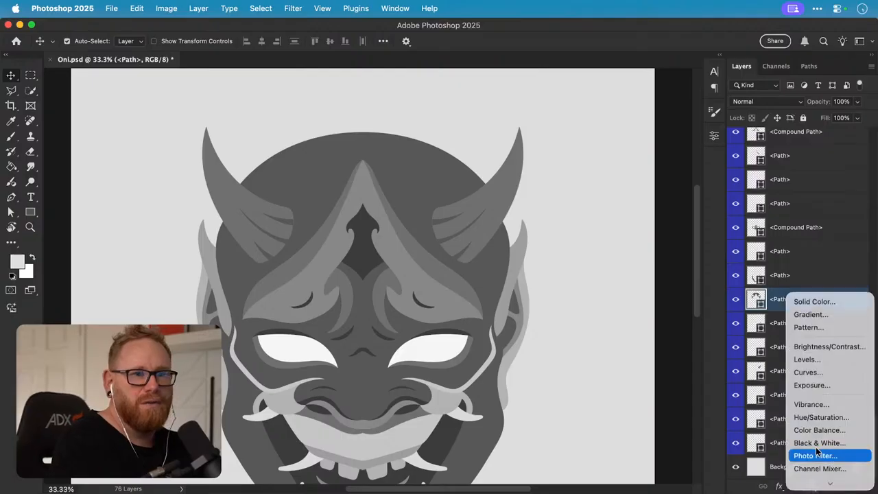
pyautogui.click(815, 387)
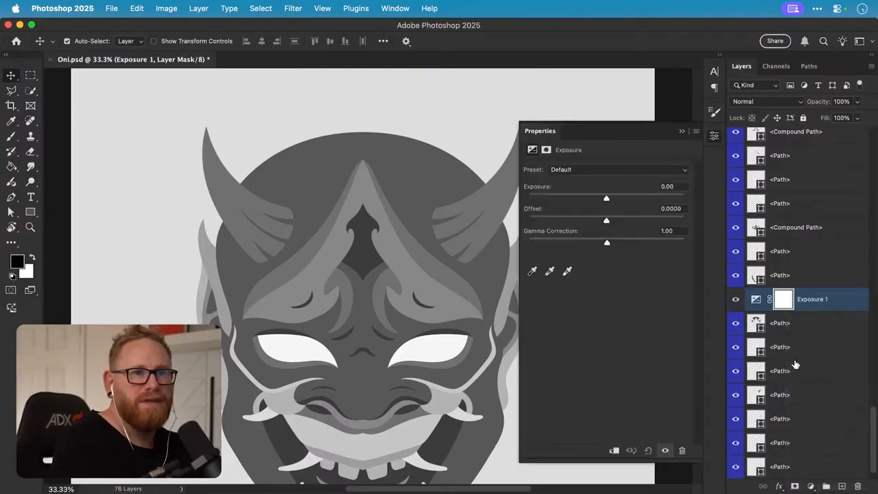
# - Clip the Exposure adjustment to the head's path layer and lower its exposure to -3.72
pyautogui.click(586, 200)
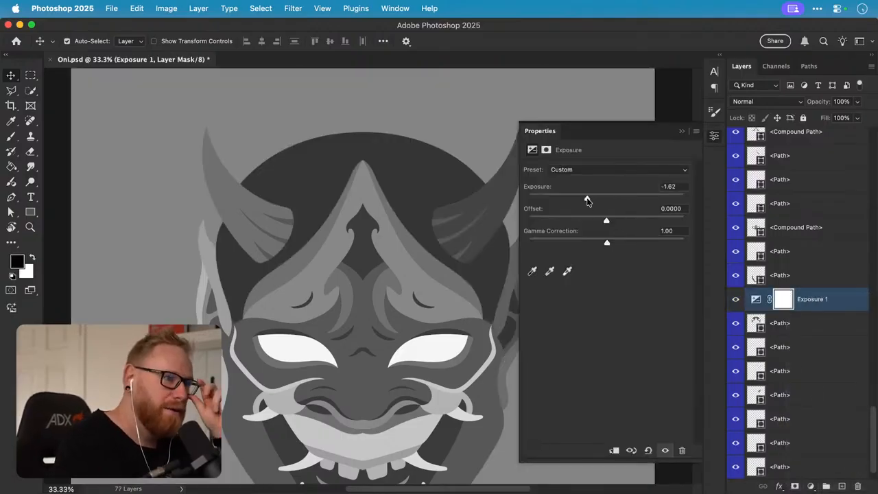
pyautogui.click(614, 452)
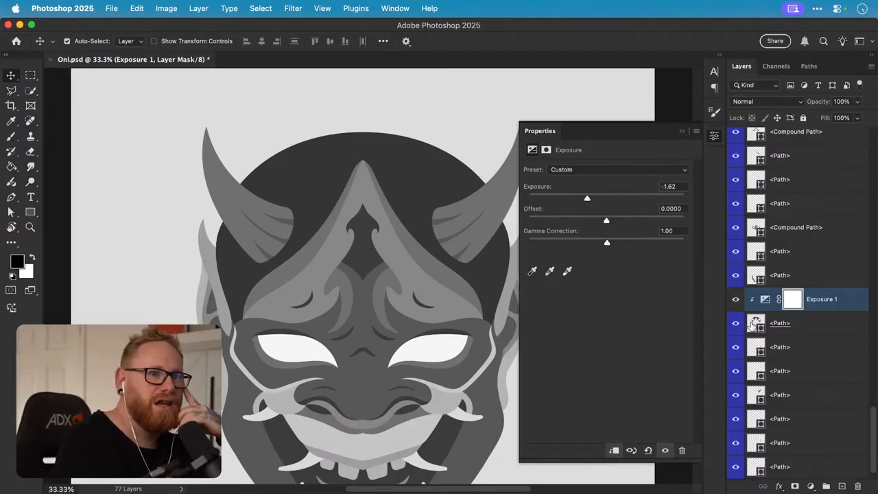
pyautogui.click(577, 197)
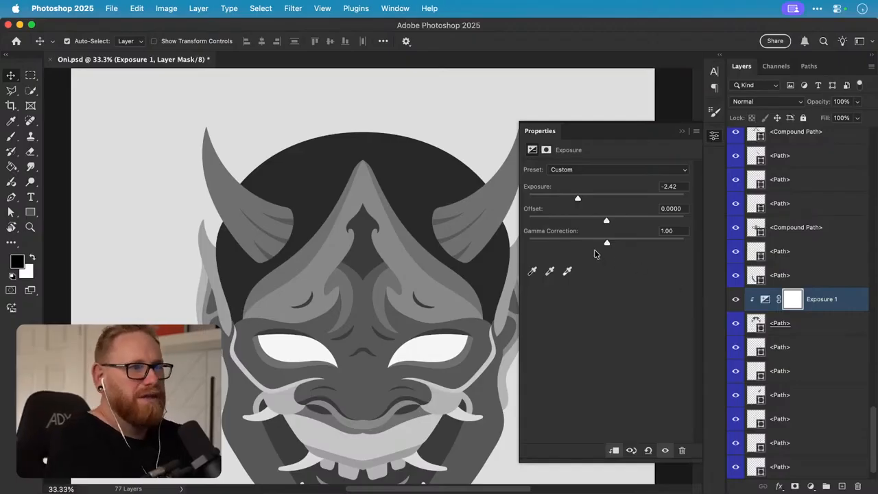
pyautogui.moveTo(616, 243); pyautogui.dragTo(620, 244)
pyautogui.press('super+z')
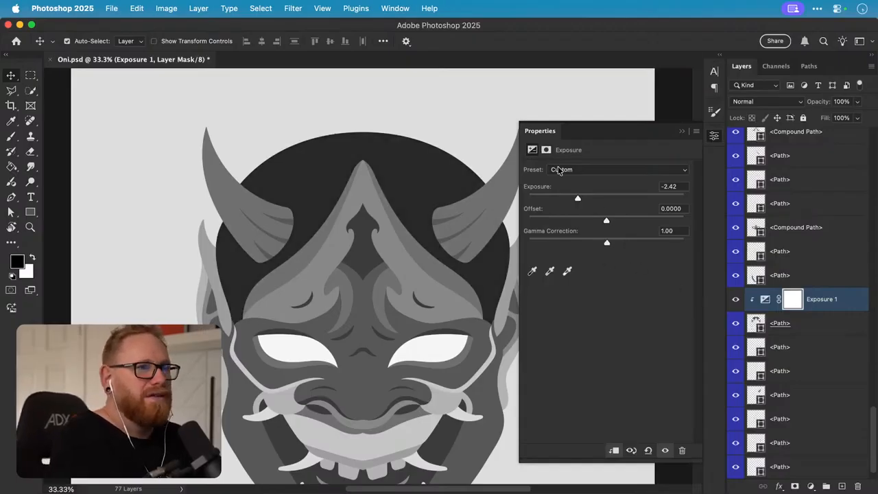
pyautogui.moveTo(573, 198); pyautogui.dragTo(563, 200)
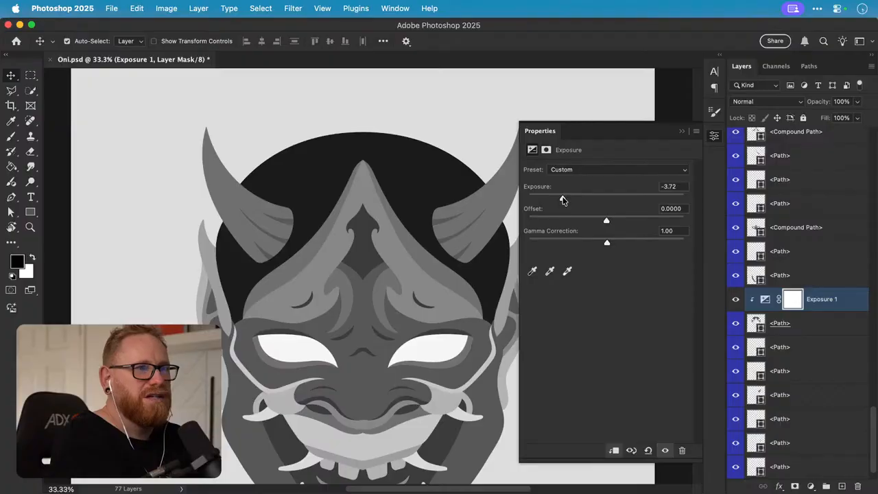
# - Rename the clipped Exposure adjustment layer to Shadow
pyautogui.doubleClick(823, 299)
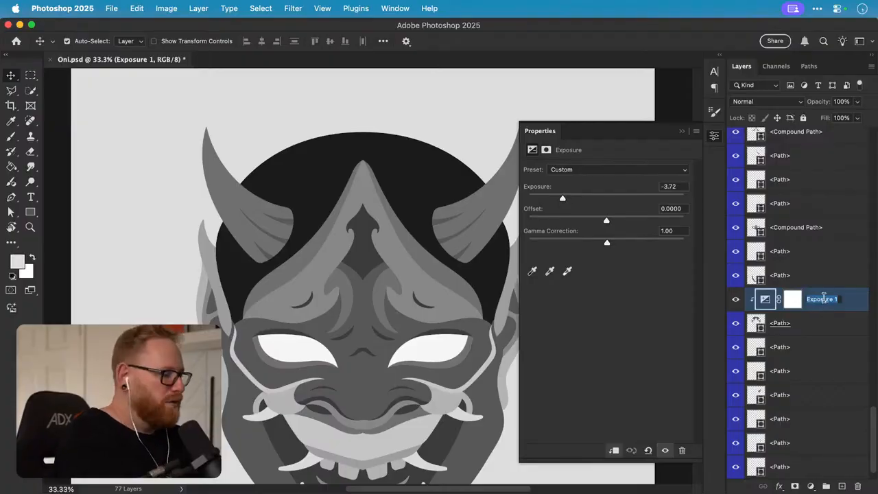
pyautogui.write('Shadow')
pyautogui.press('Return')
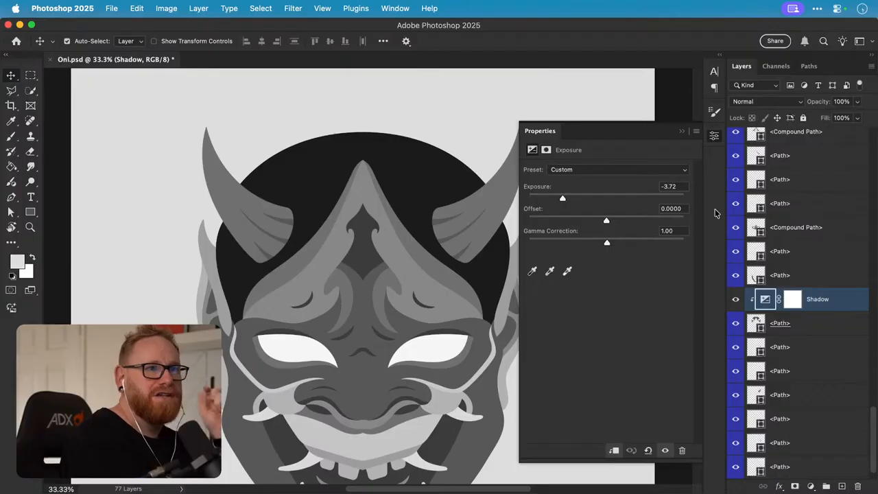
# - Try an exposure of -3.5 on the Shadow adjustment, and settle on -4
pyautogui.click(670, 186)
pyautogui.write('-')
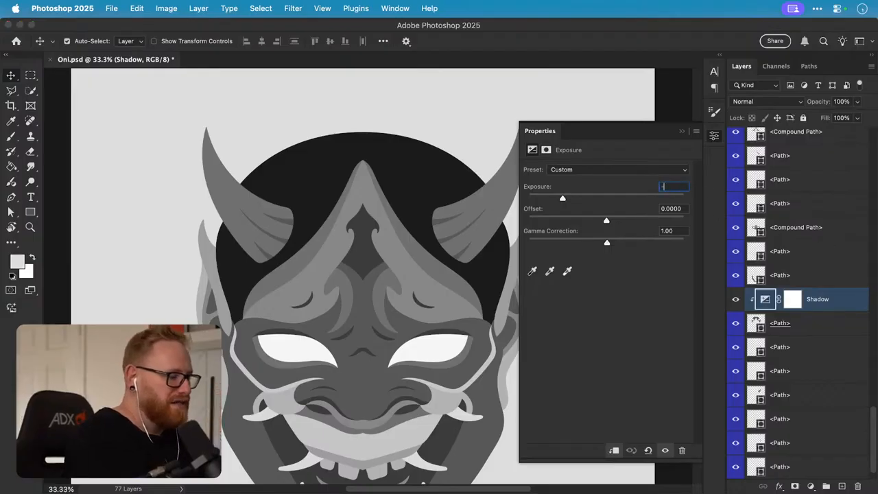
pyautogui.write('3.5')
pyautogui.press('Return')
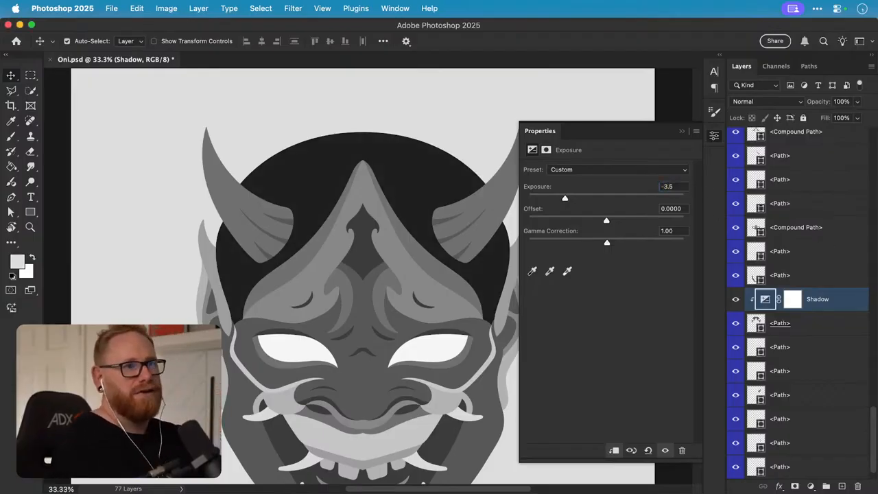
pyautogui.click(679, 186)
pyautogui.write('-4')
pyautogui.press('Return')
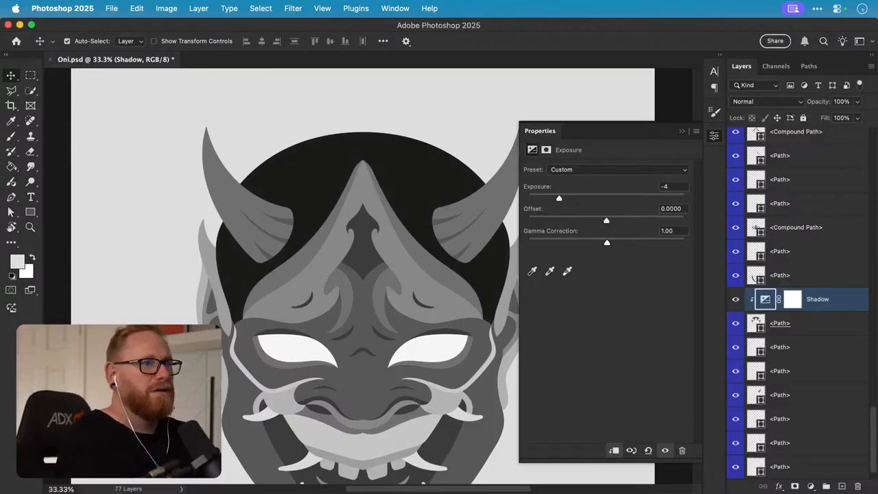
# - Invert the Shadow adjustment's layer mask to black and switch to the Brush tool
pyautogui.click(795, 306)
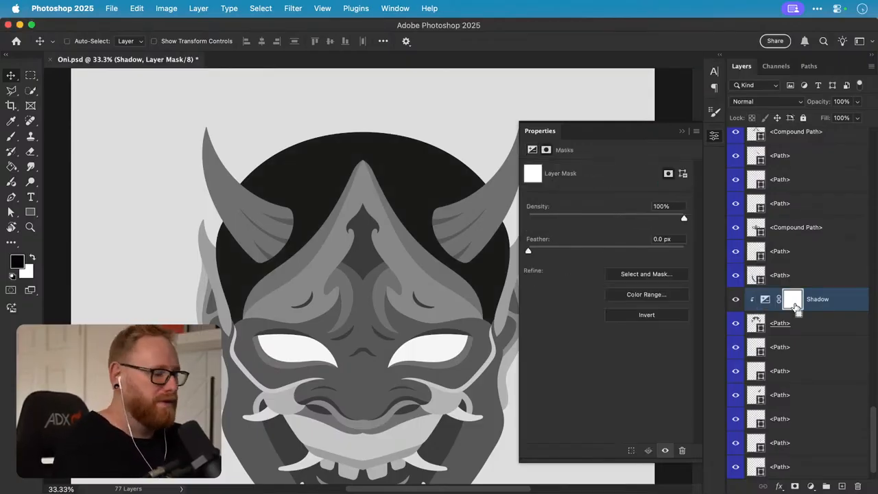
pyautogui.press('super+i')
pyautogui.press('b')
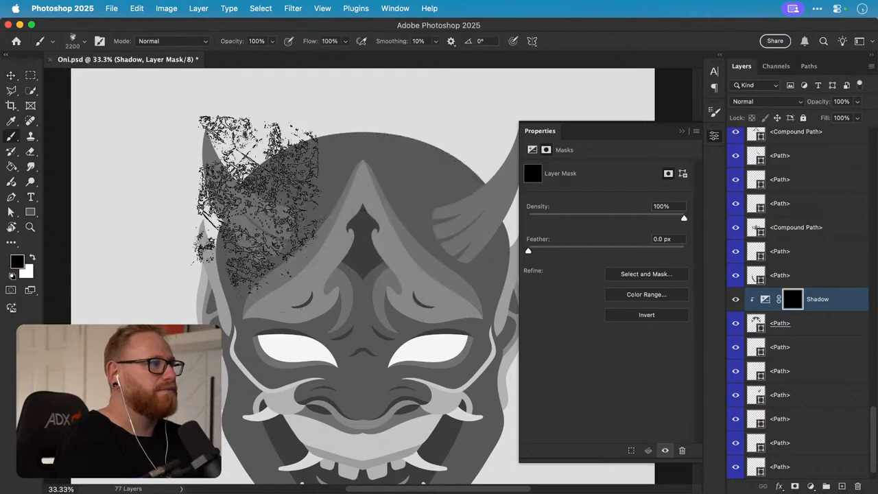
# - Choose the Soft Round Pressure Opacity and Flow brush with white as the painting colour, and set its flow to 20%
pyautogui.click(84, 41)
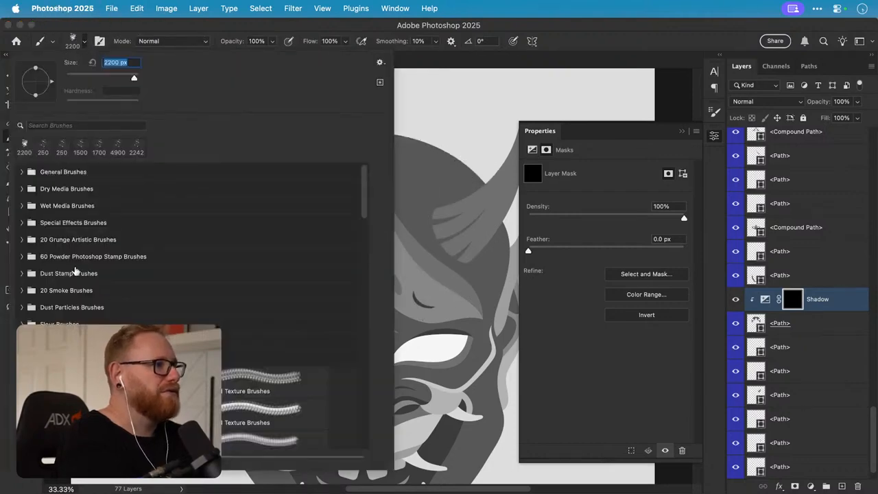
pyautogui.click(22, 171)
pyautogui.click(110, 293)
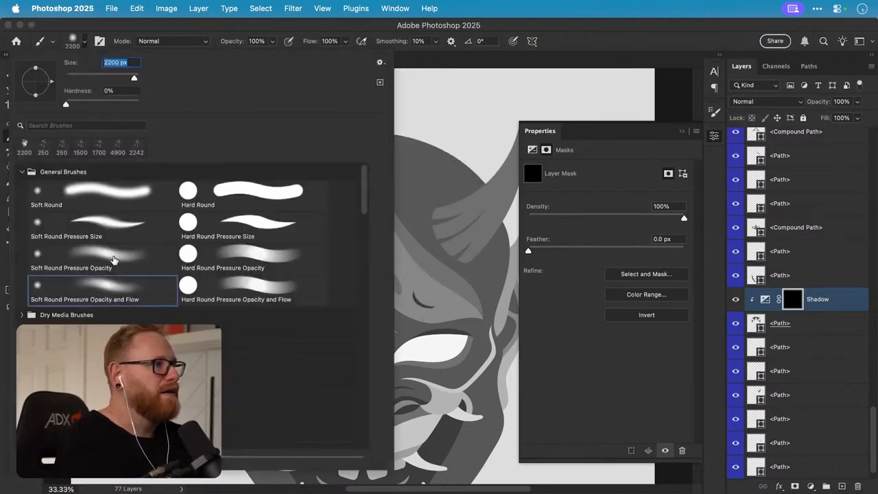
pyautogui.click(84, 41)
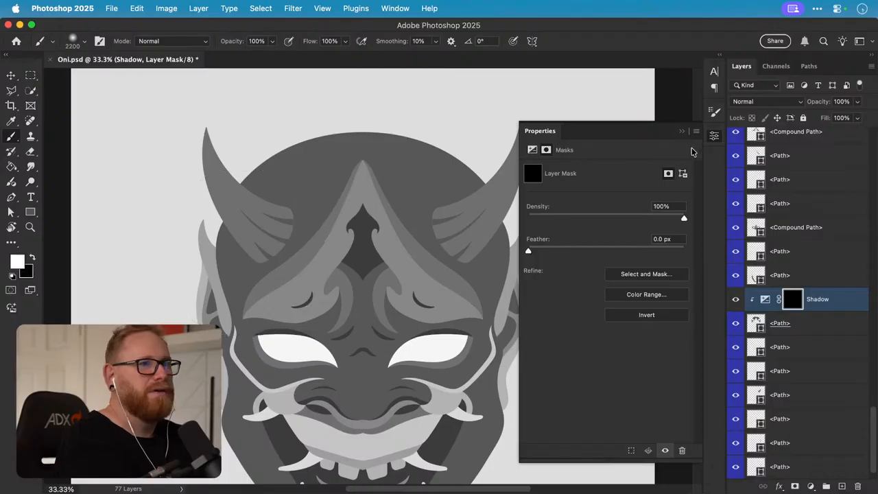
pyautogui.click(714, 138)
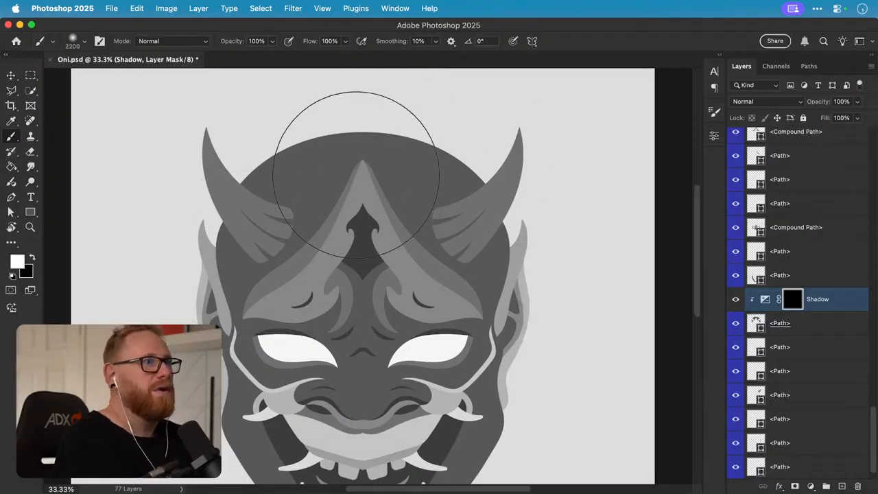
pyautogui.click(330, 41)
pyautogui.write('20')
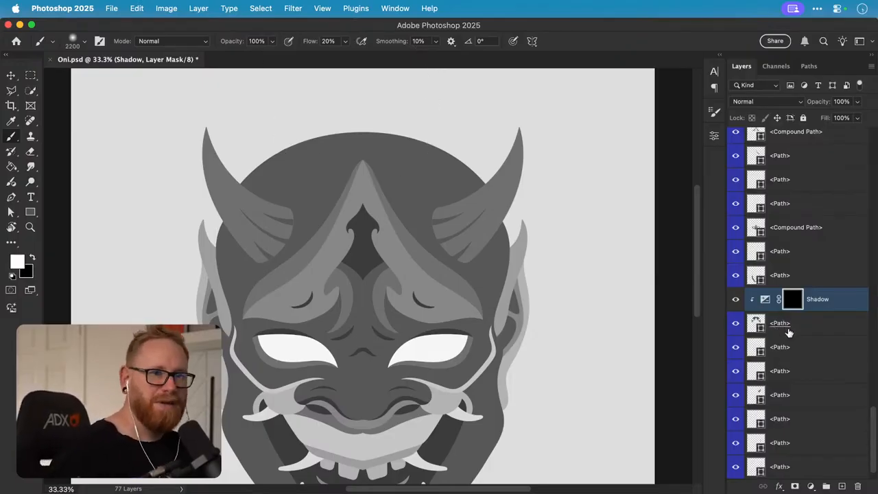
# - Reduce the brush to 1600 px and paint white on the Shadow mask over the upper-left part of the head
pyautogui.press('[')
pyautogui.press('[')
pyautogui.press('[')
pyautogui.press('[')
pyautogui.press('[')
pyautogui.press('[')
pyautogui.moveTo(336, 91)
pyautogui.mouseDown()
pyautogui.moveTo(247, 122)
pyautogui.moveTo(167, 234)
pyautogui.moveTo(192, 302)
pyautogui.mouseUp()
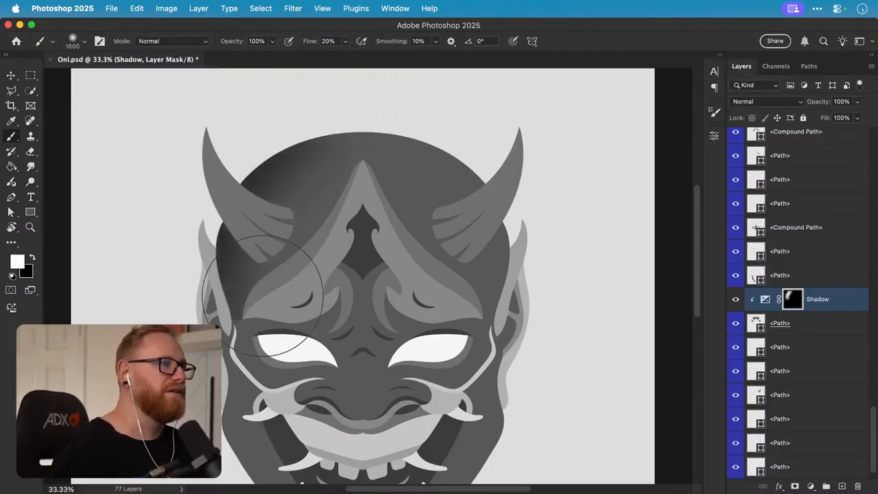
pyautogui.moveTo(317, 141); pyautogui.dragTo(392, 98)
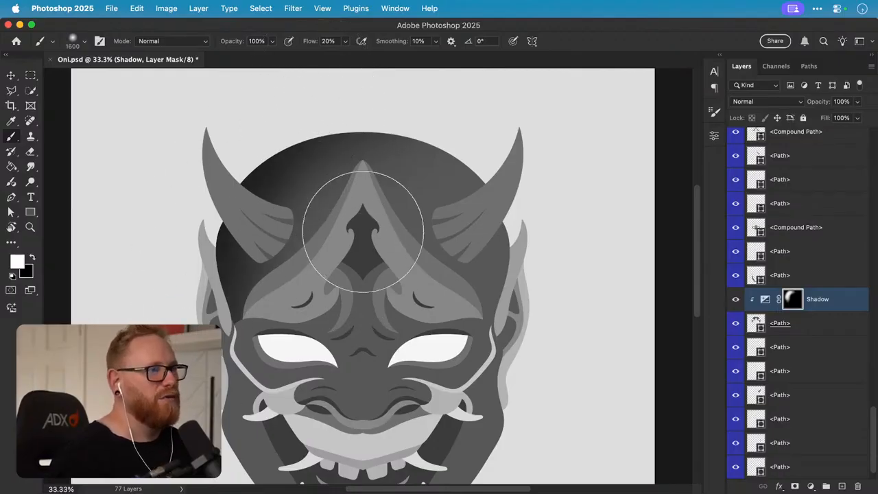
# - Paint black on the Shadow mask over the head's upper-left part to erase the trial shading
pyautogui.press('x')
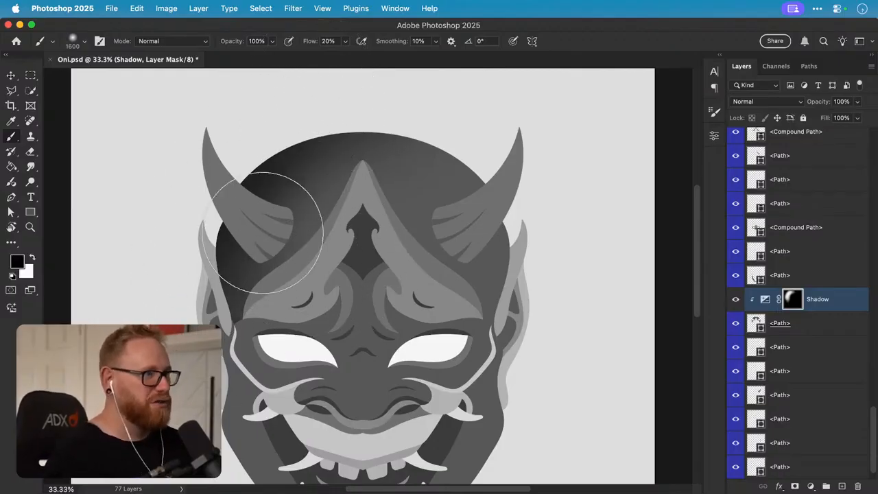
pyautogui.moveTo(294, 196)
pyautogui.mouseDown()
pyautogui.moveTo(235, 216)
pyautogui.moveTo(312, 162)
pyautogui.mouseUp()
pyautogui.press('x')
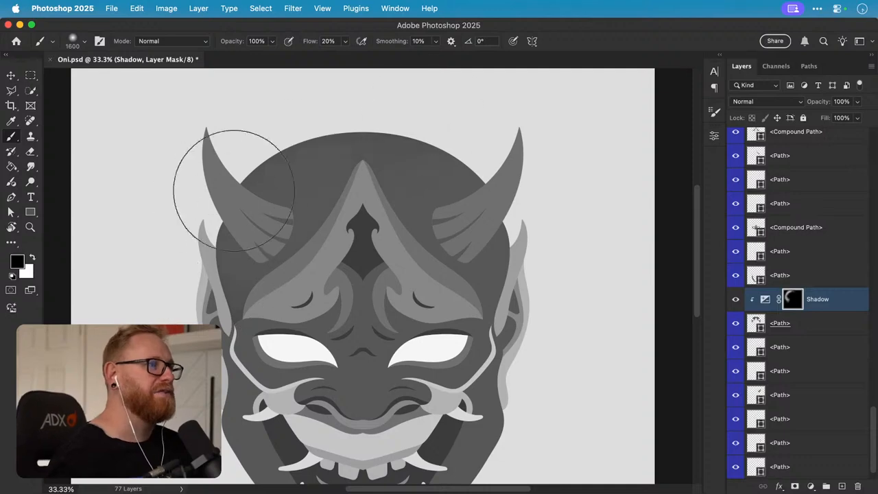
# - Paint white on the Shadow mask around the head's outer edge with a 1200 px brush
pyautogui.press('[')
pyautogui.press('[')
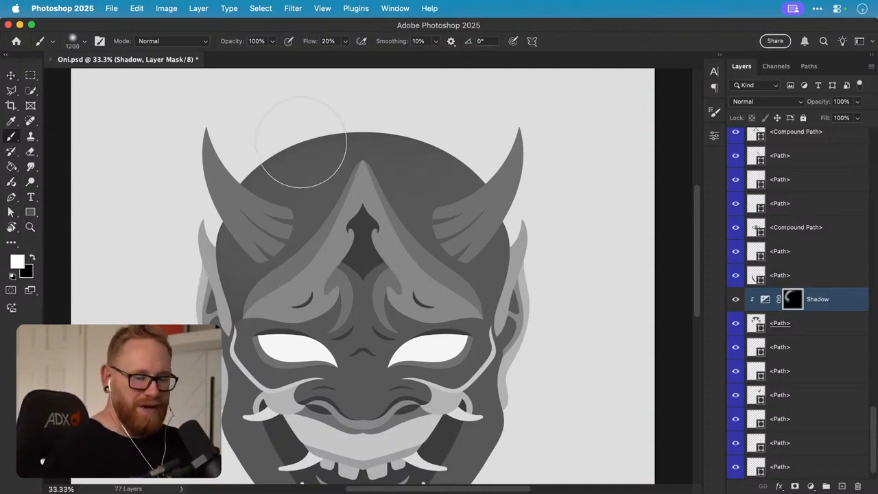
pyautogui.moveTo(196, 236)
pyautogui.mouseDown()
pyautogui.moveTo(389, 84)
pyautogui.moveTo(372, 124)
pyautogui.moveTo(247, 173)
pyautogui.moveTo(295, 135)
pyautogui.moveTo(251, 148)
pyautogui.moveTo(444, 119)
pyautogui.moveTo(286, 120)
pyautogui.moveTo(510, 145)
pyautogui.moveTo(365, 106)
pyautogui.moveTo(432, 126)
pyautogui.moveTo(480, 189)
pyautogui.moveTo(296, 132)
pyautogui.moveTo(352, 105)
pyautogui.moveTo(517, 188)
pyautogui.moveTo(478, 365)
pyautogui.moveTo(461, 150)
pyautogui.moveTo(554, 146)
pyautogui.moveTo(479, 231)
pyautogui.moveTo(199, 291)
pyautogui.moveTo(271, 286)
pyautogui.moveTo(320, 259)
pyautogui.mouseUp()
# - Reduce the brush to about 600 px and paint shadow on the head along the left edge of the forehead crest
pyautogui.press('[')
pyautogui.press('[')
pyautogui.press('[')
pyautogui.press('[')
pyautogui.press('[')
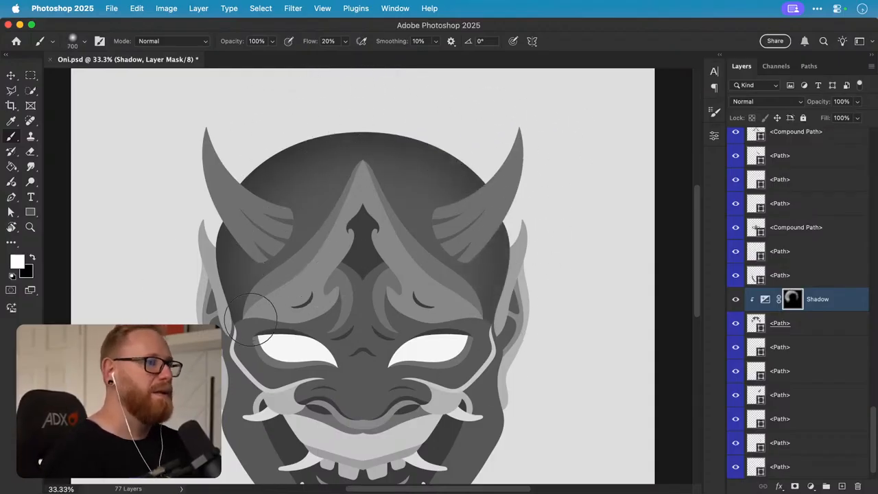
pyautogui.press('[')
pyautogui.press('[')
pyautogui.press('[')
pyautogui.press('[')
pyautogui.press('[')
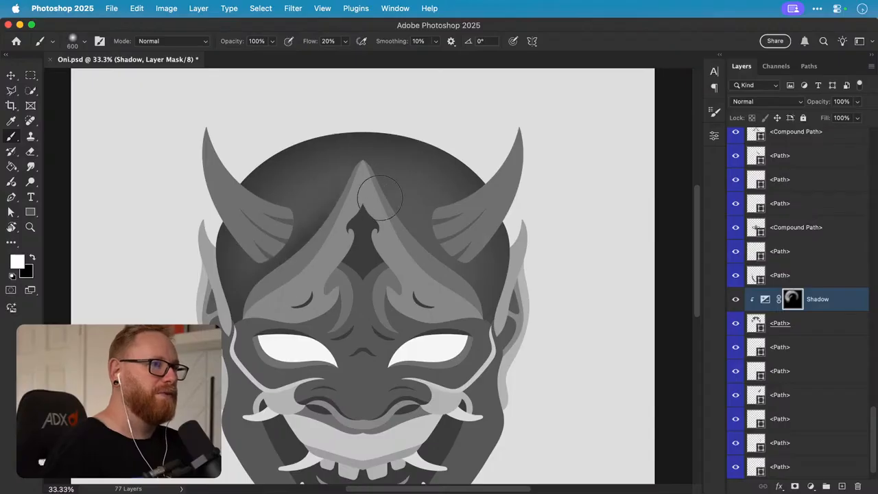
# - Enlarge the brush to about 1600 px and build up softer shadow on the head between the left horn and the crest
pyautogui.press(']')
pyautogui.press(']')
pyautogui.press(']')
pyautogui.press(']')
pyautogui.press(']')
pyautogui.press(']')
pyautogui.press(']')
pyautogui.press(']')
pyautogui.press(']')
pyautogui.press(']')
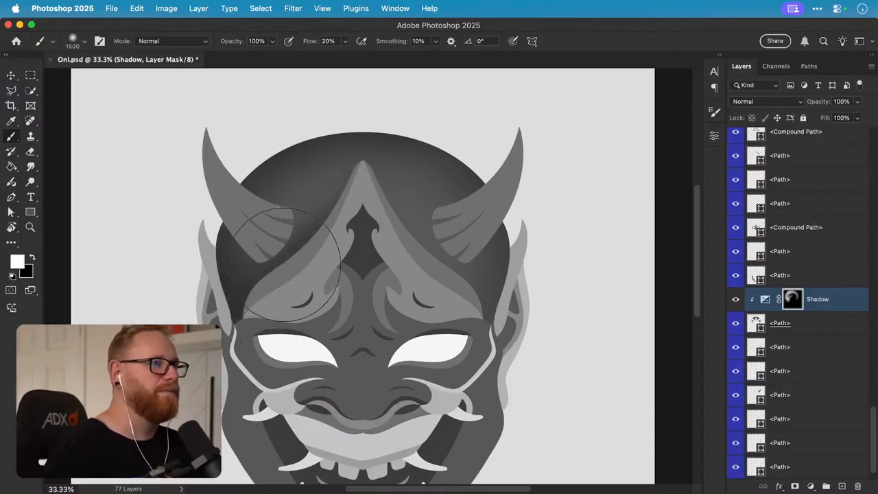
pyautogui.press(']')
pyautogui.press(']')
pyautogui.press(']')
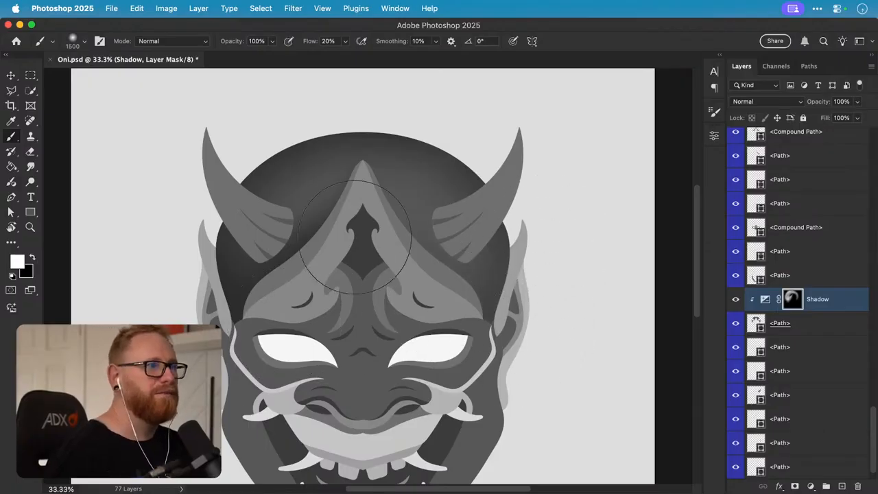
# - Reduce the brush to 600 px and paint shadow on the head along the right edge of the forehead crest
pyautogui.press('[')
pyautogui.press('[')
pyautogui.press('[')
pyautogui.press('[')
pyautogui.press('[')
pyautogui.press('[')
pyautogui.press('[')
pyautogui.press('[')
pyautogui.press('[')
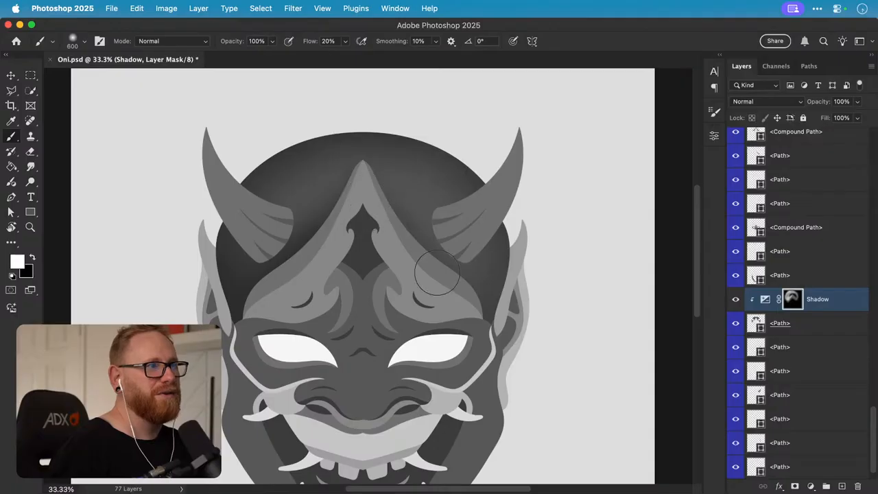
# - Enlarge the brush to 1300 px and deepen the shadow on the head's right side behind the horn and ear
pyautogui.press(']')
pyautogui.press(']')
pyautogui.press(']')
pyautogui.press(']')
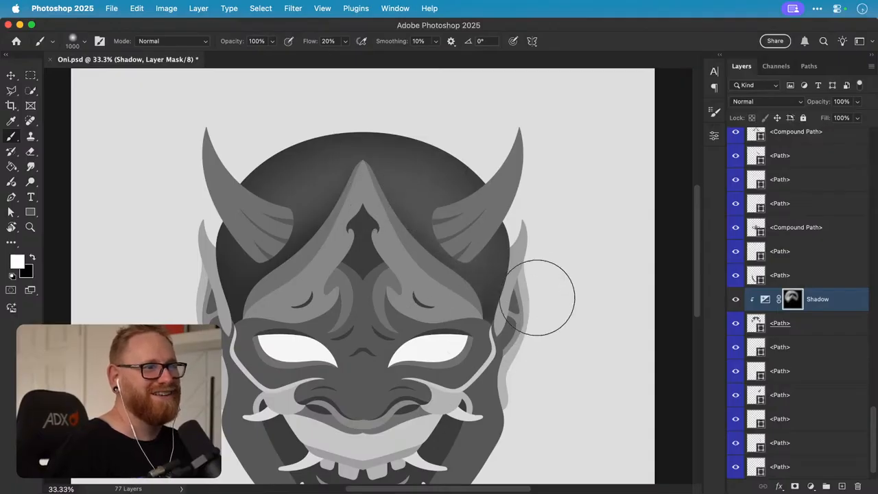
pyautogui.press(']')
pyautogui.press(']')
pyautogui.press(']')
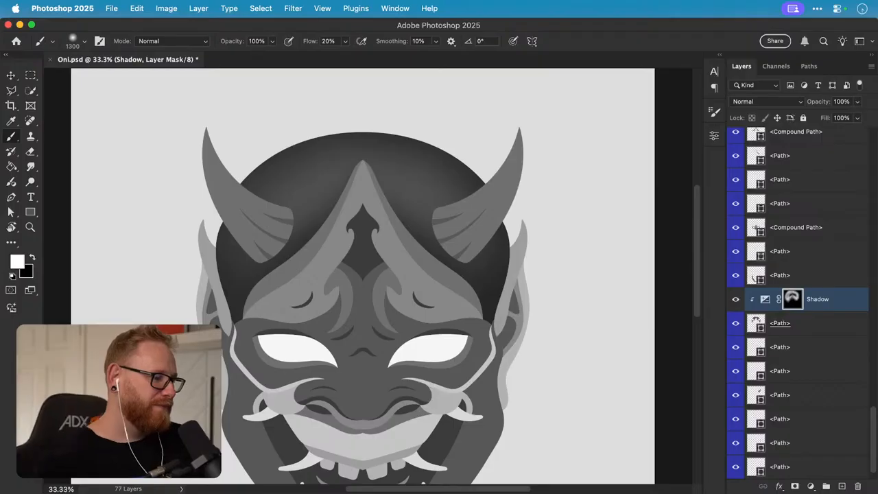
# - Select the left horn's path layer and examine where it sits in the layer stack relative to the head's Shadow adjustment
pyautogui.moveTo(424, 331)
pyautogui.mouseDown()
pyautogui.moveTo(447, 314)
pyautogui.moveTo(448, 349)
pyautogui.moveTo(427, 344)
pyautogui.mouseUp()
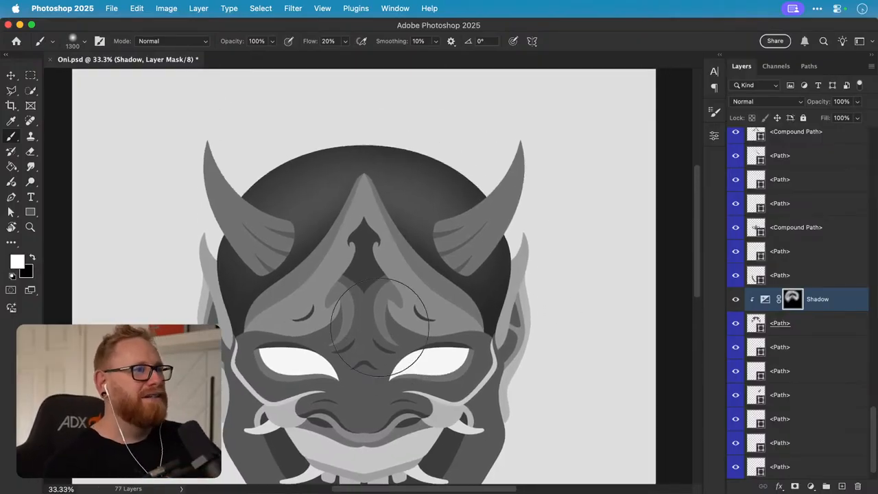
pyautogui.press('v')
pyautogui.click(223, 199)
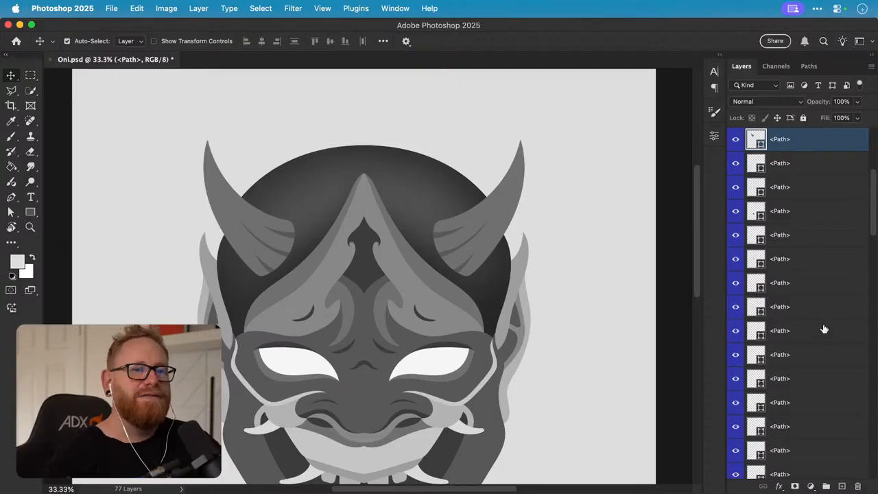
pyautogui.scroll(-10, 811, 341)
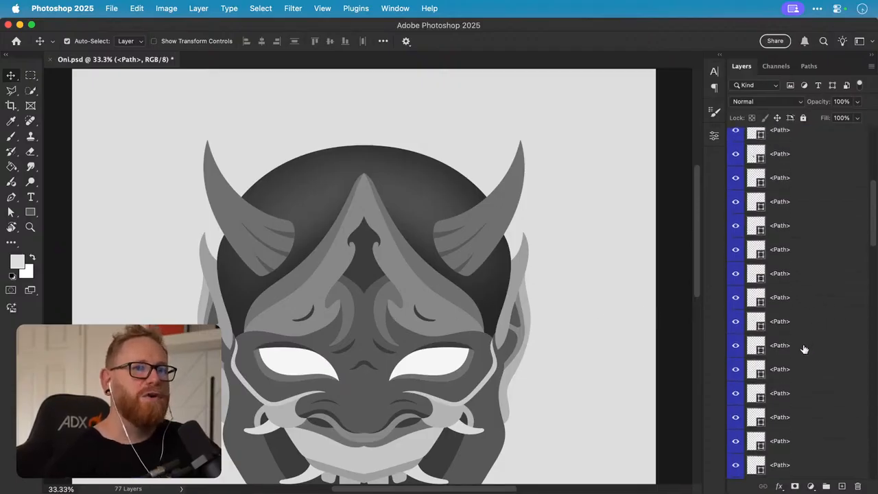
pyautogui.scroll(-10, 796, 358)
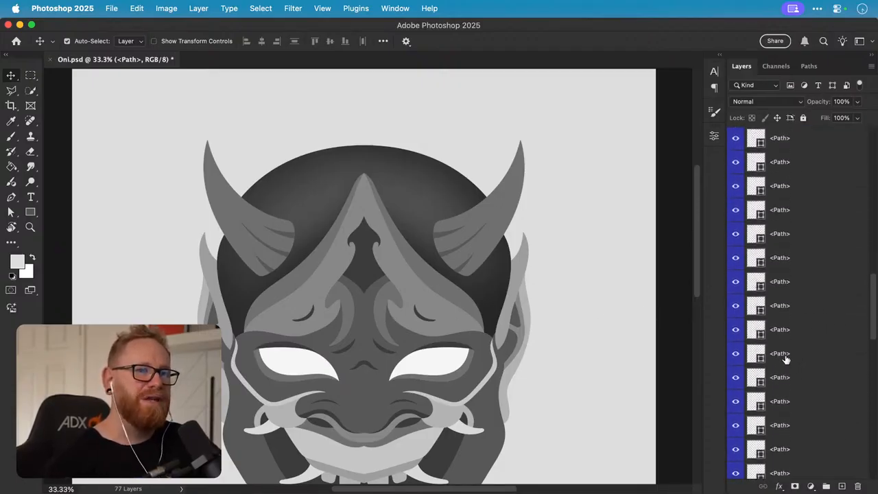
pyautogui.scroll(-8, 789, 361)
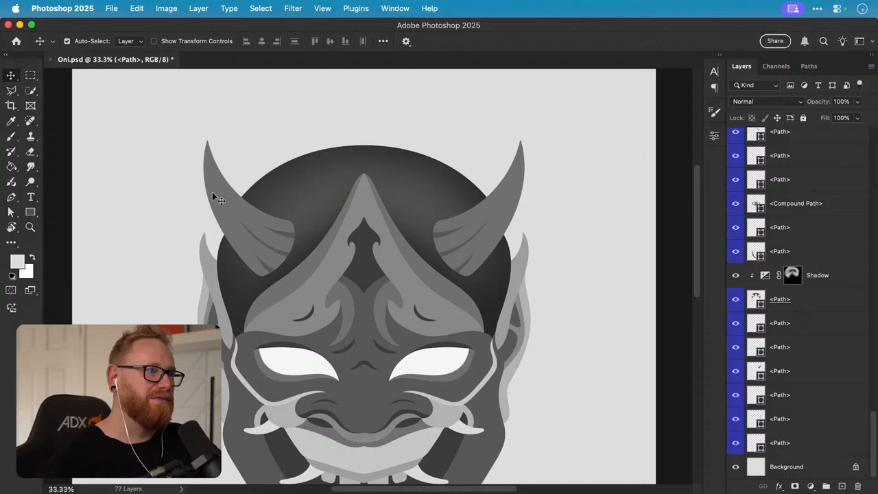
pyautogui.scroll(10, 789, 312)
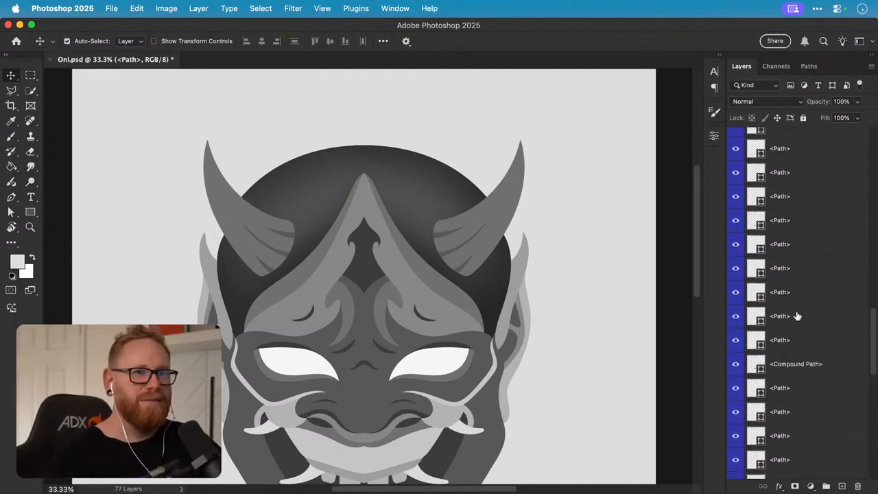
pyautogui.scroll(-2, 794, 316)
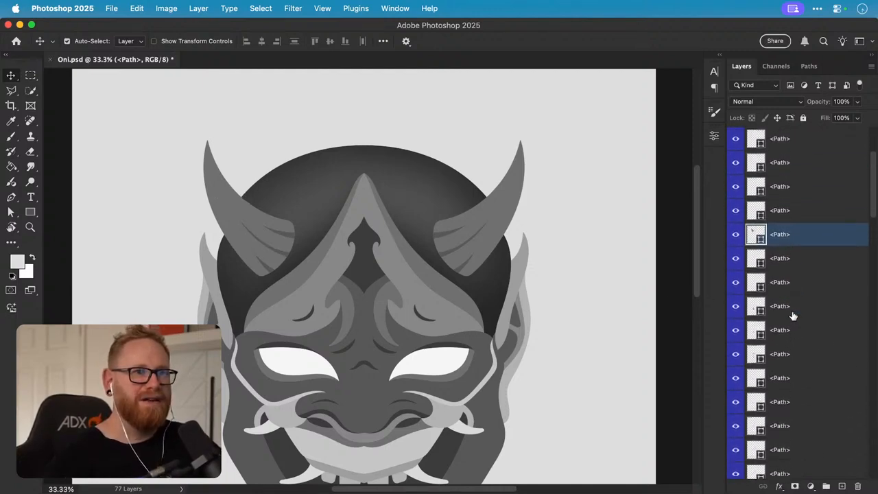
# - Try duplicating the Shadow adjustment layer among the path layers near the top of the stack, and delete the copy with its mask
pyautogui.scroll(-10, 794, 316)
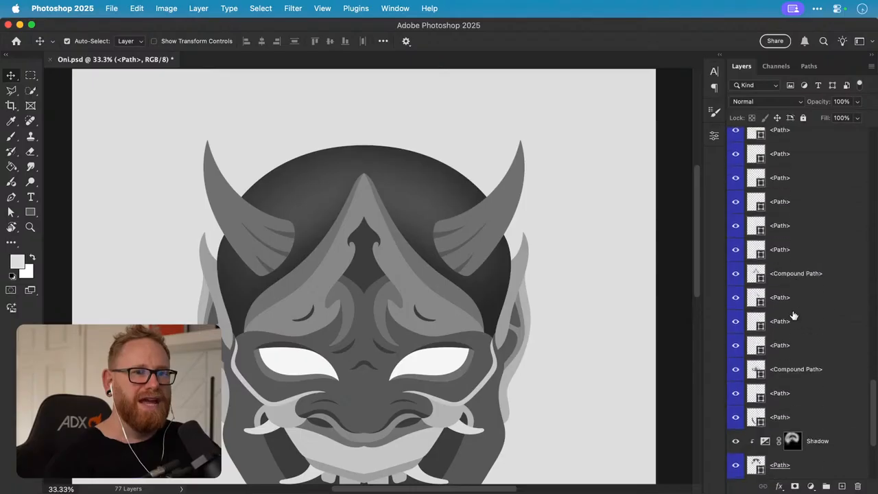
pyautogui.scroll(-3, 794, 316)
pyautogui.click(829, 381)
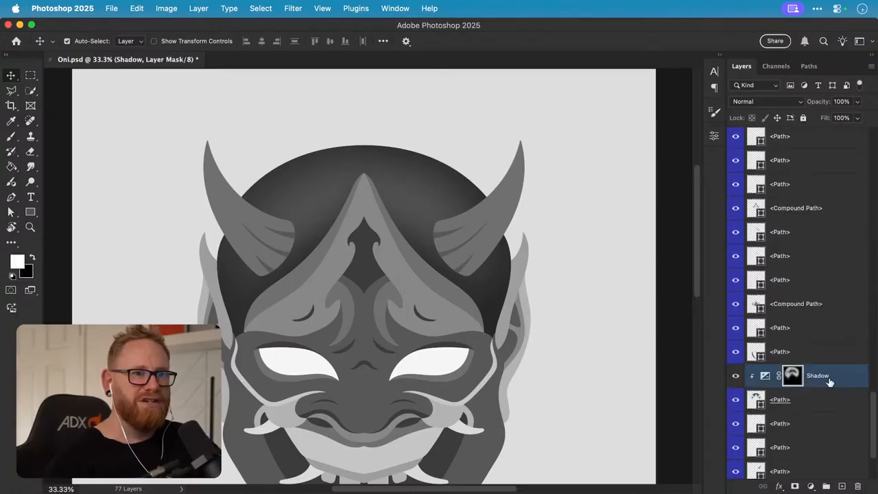
pyautogui.moveTo(824, 381); pyautogui.dragTo(838, 130)
pyautogui.moveTo(840, 131); pyautogui.dragTo(819, 212)
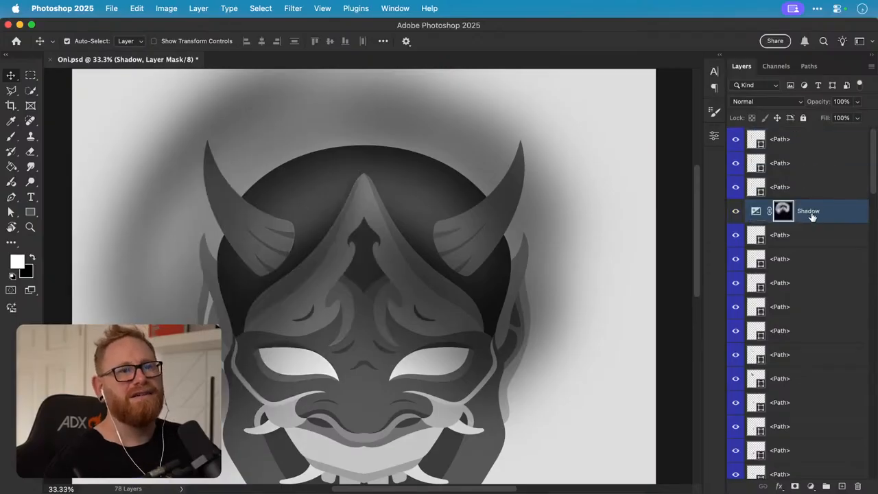
pyautogui.press('BackSpace')
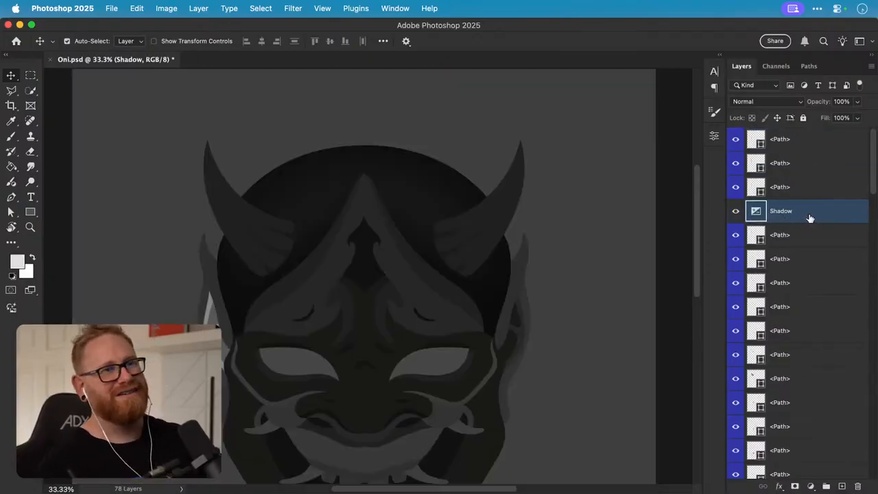
pyautogui.press('BackSpace')
# - Add an Exposure adjustment clipped to the left horn's path layer and set its Exposure to -4
pyautogui.click(229, 207)
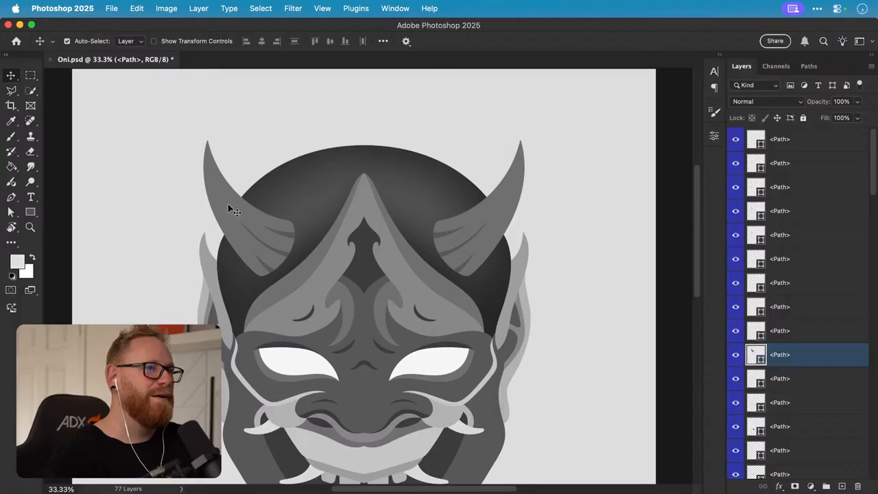
pyautogui.click(810, 486)
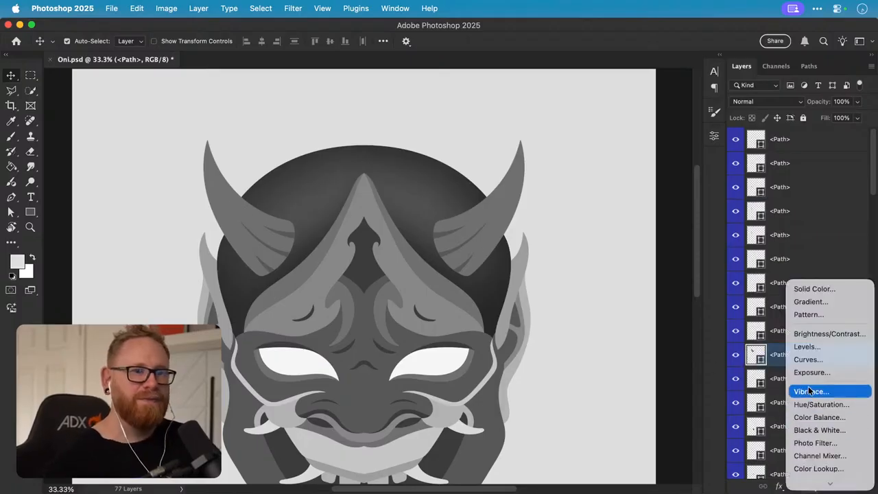
pyautogui.click(817, 373)
pyautogui.keyDown('alt'); pyautogui.click(828, 365); pyautogui.keyUp('alt')
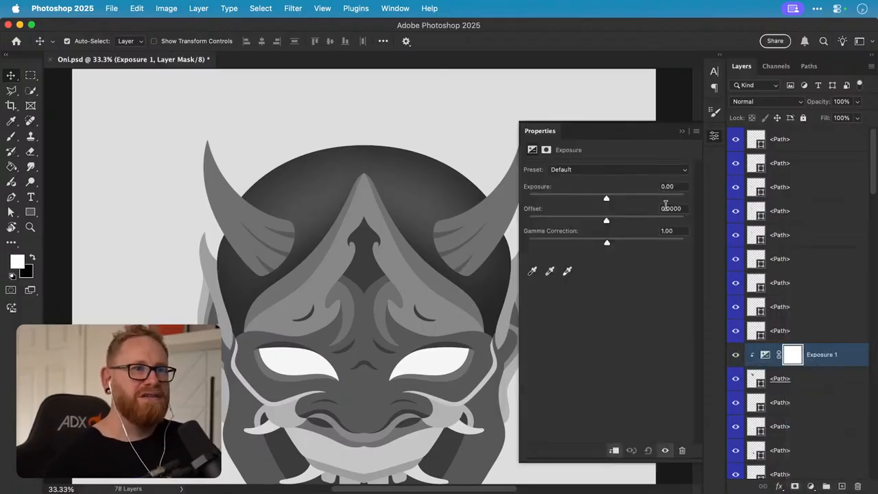
pyautogui.click(674, 186)
pyautogui.write('-4')
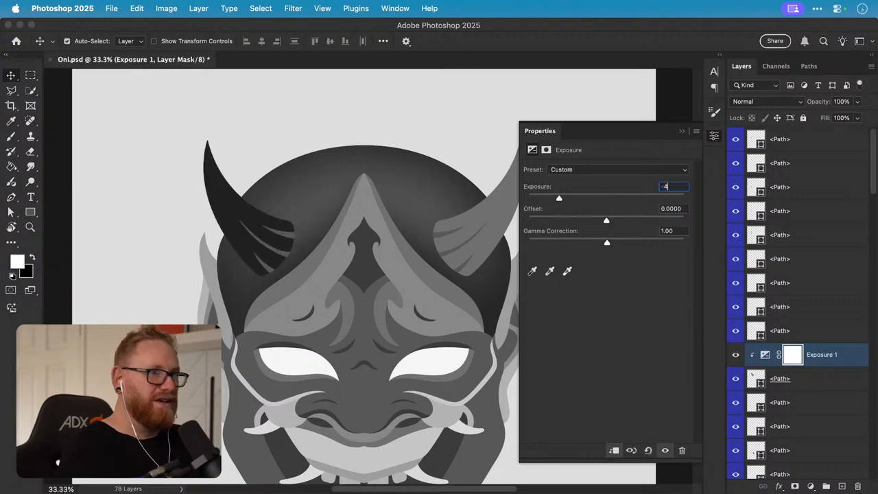
pyautogui.click(716, 142)
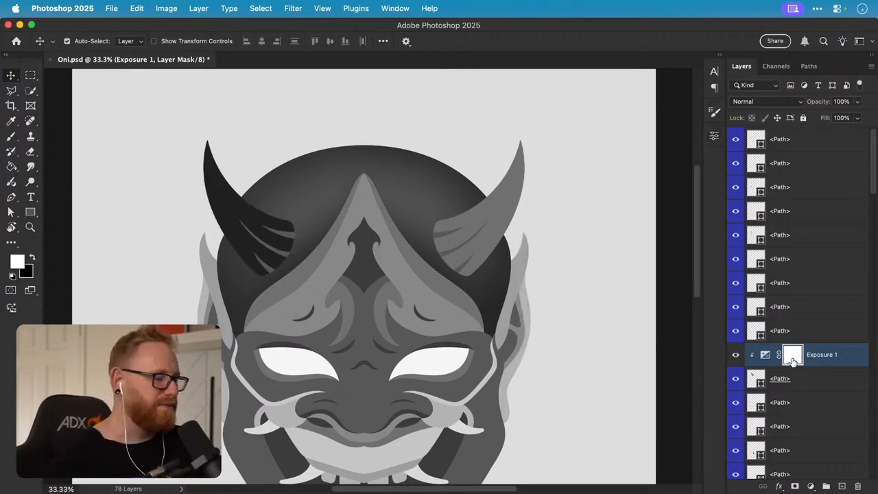
# - Invert the horn adjustment's mask to black and paint shadow along the left horn's outer edge with a 700 px brush
pyautogui.press('b')
pyautogui.press('super+i')
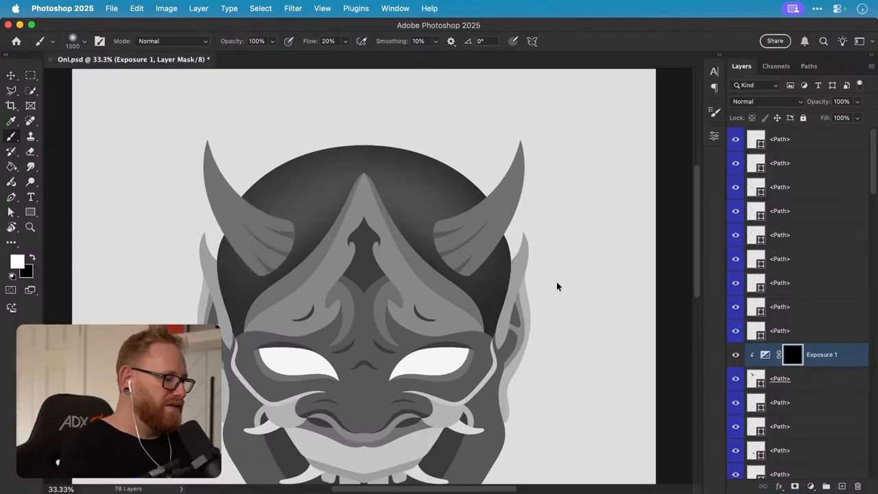
pyautogui.press('[')
pyautogui.press('[')
pyautogui.press('[')
pyautogui.press('[')
pyautogui.press('[')
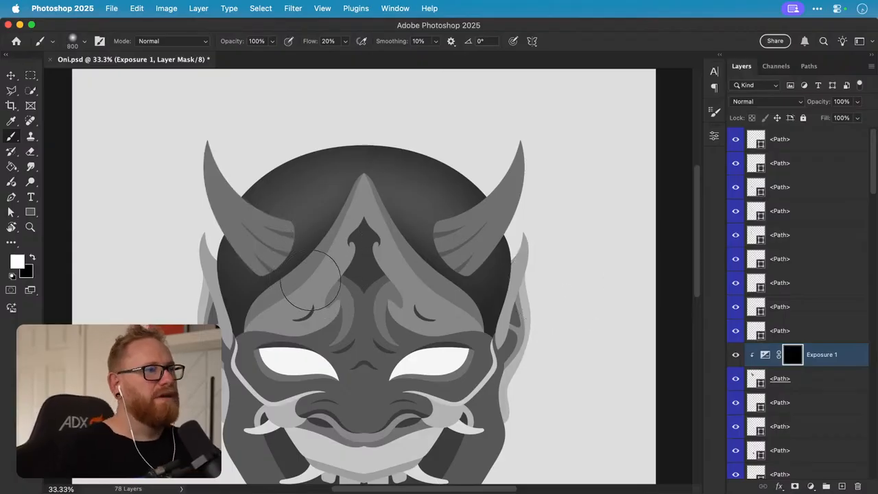
pyautogui.press('[')
pyautogui.press('[')
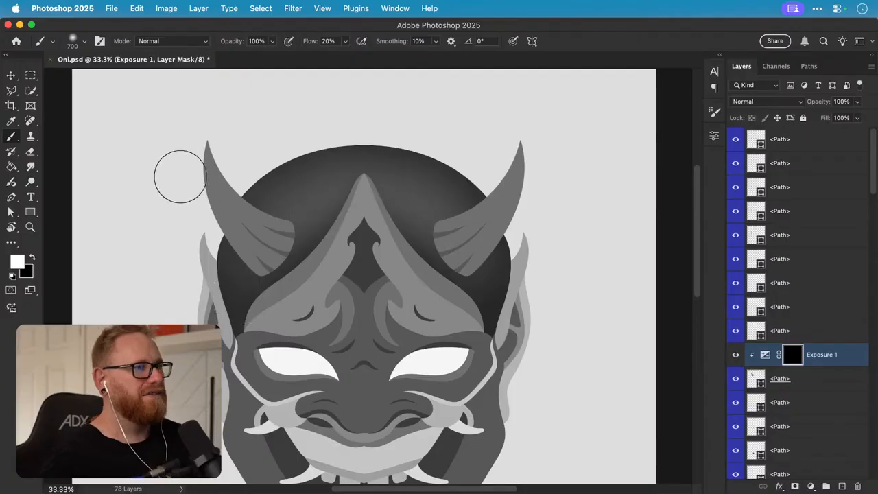
pyautogui.press(']')
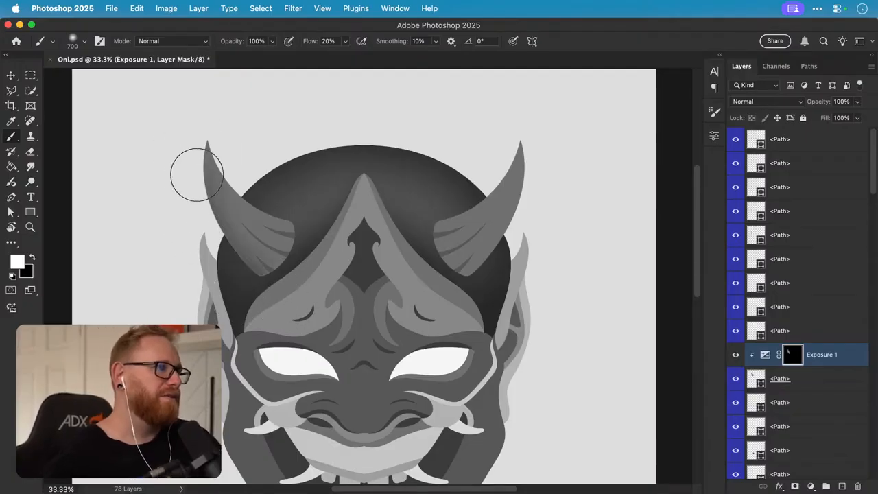
pyautogui.moveTo(211, 122); pyautogui.dragTo(214, 199)
# - Try painting shadow along the left horn's inner edge with a 250 px brush, and undo the strokes
pyautogui.press('[')
pyautogui.press('[')
pyautogui.press('[')
pyautogui.press('[')
pyautogui.press('[')
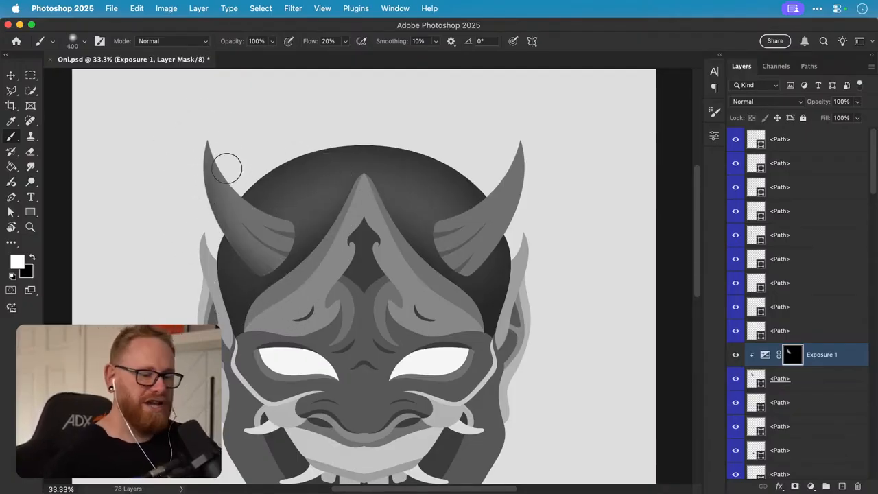
pyautogui.press('super+z')
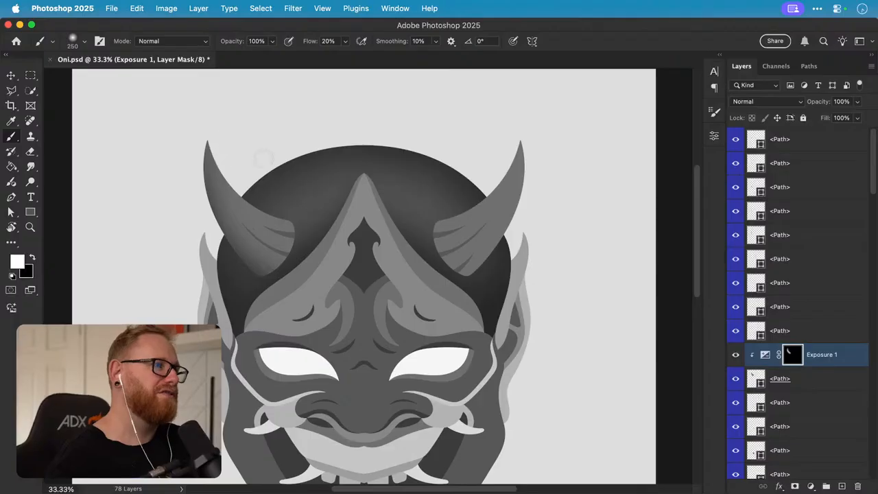
pyautogui.press('super+z')
pyautogui.moveTo(232, 188)
pyautogui.mouseDown()
pyautogui.moveTo(279, 197)
pyautogui.moveTo(281, 188)
pyautogui.mouseUp()
pyautogui.press('super+z')
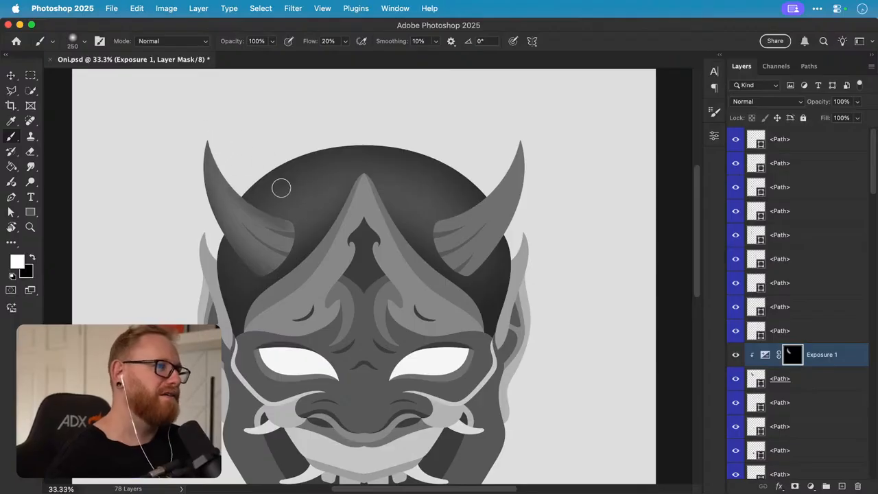
pyautogui.press('super+z')
# - Enlarge the brush to 500 px and paint shadow along the left horn's inner edge, undoing the last stroke
pyautogui.press(']')
pyautogui.press(']')
pyautogui.press(']')
pyautogui.press(']')
pyautogui.press(']')
pyautogui.press(']')
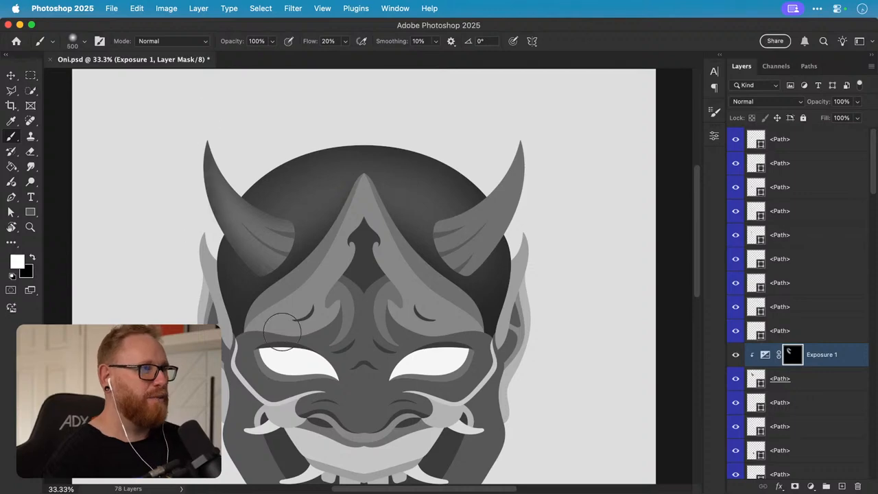
pyautogui.press('super+z')
# - Paint shadow around the left horn's ridged base with the brush at 400 px
pyautogui.press('[')
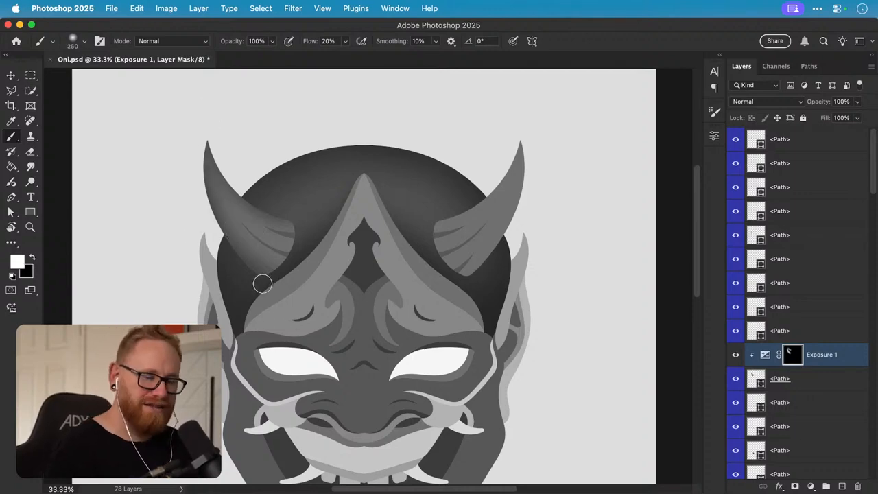
pyautogui.press(']')
pyautogui.press(']')
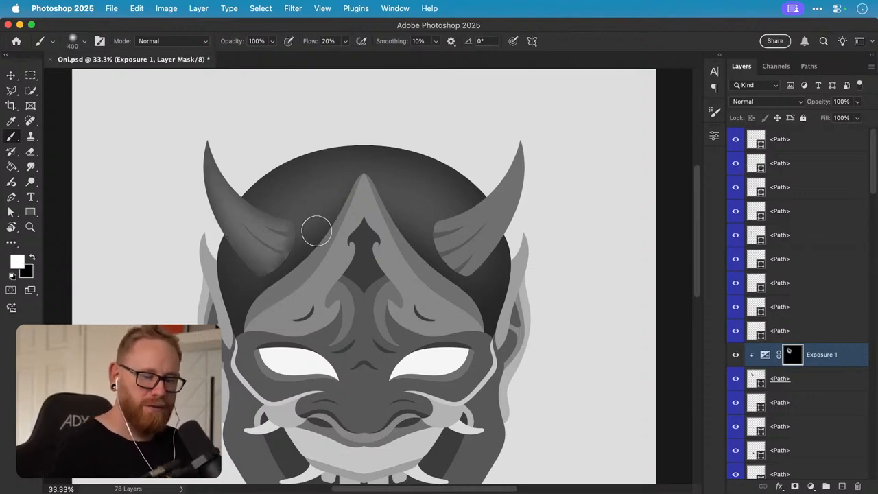
pyautogui.press('[')
pyautogui.press('[')
# - Enlarge the brush to 800 px and deepen the shadow along the left horn's upper inner edge
pyautogui.press(']')
pyautogui.press(']')
pyautogui.press(']')
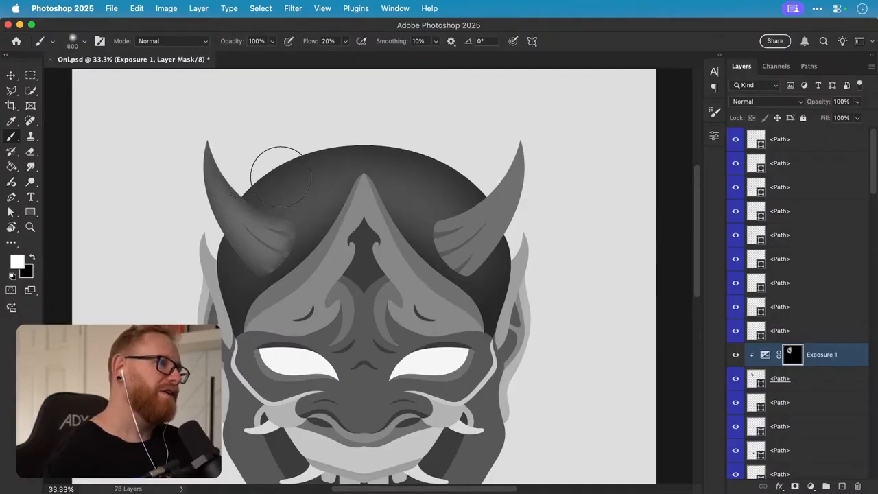
pyautogui.press(']')
pyautogui.press(']')
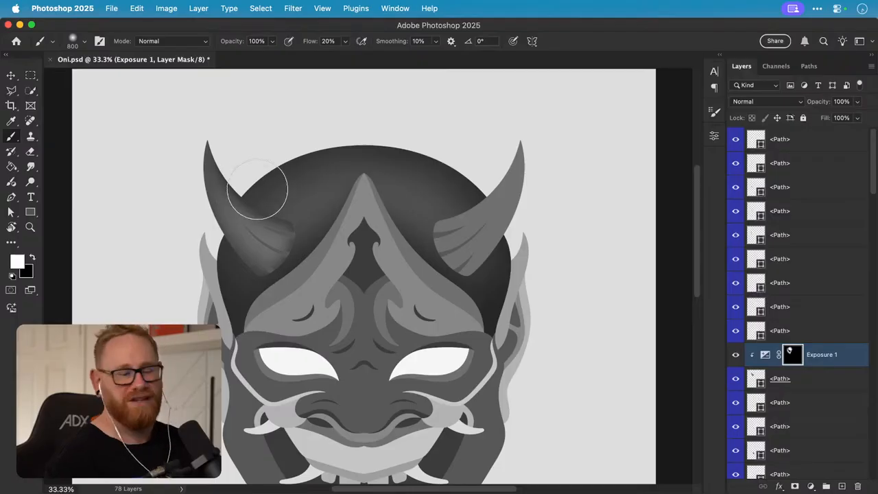
# - Reduce the brush to 400 px and paint shadow on the lower edge of the left horn near its base
pyautogui.press('[')
pyautogui.press('[')
pyautogui.press('[')
pyautogui.press('[')
pyautogui.press('[')
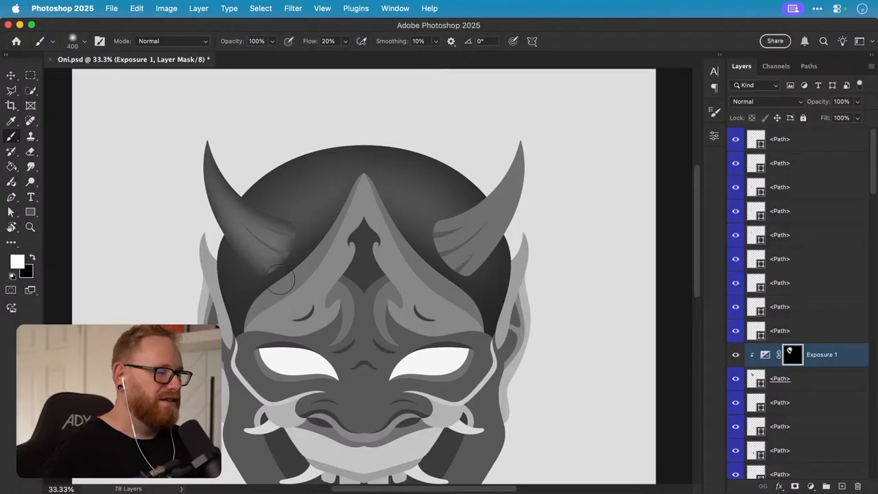
# - Enlarge the brush to 1100 px, shade the left horn's ridged base, and lift some shadow by painting black on the mask
pyautogui.press(']')
pyautogui.press(']')
pyautogui.press(']')
pyautogui.press(']')
pyautogui.press(']')
pyautogui.press(']')
pyautogui.press(']')
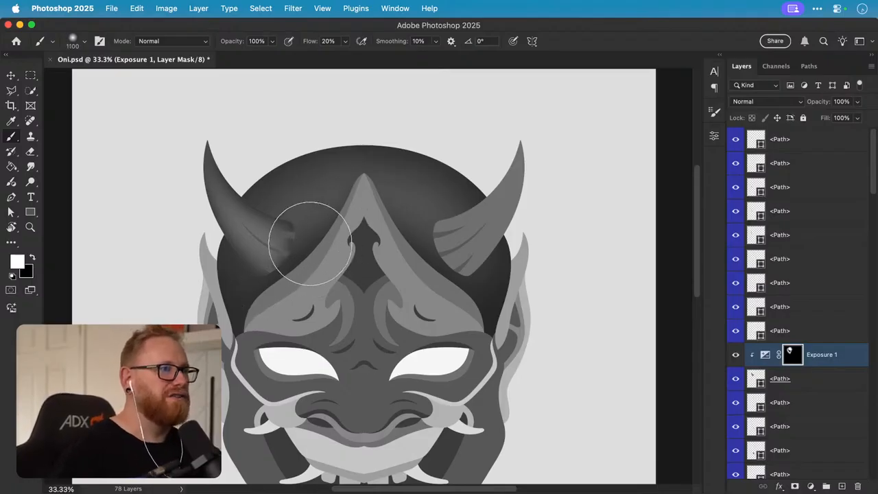
pyautogui.moveTo(310, 244)
pyautogui.mouseDown()
pyautogui.moveTo(290, 210)
pyautogui.moveTo(323, 217)
pyautogui.mouseUp()
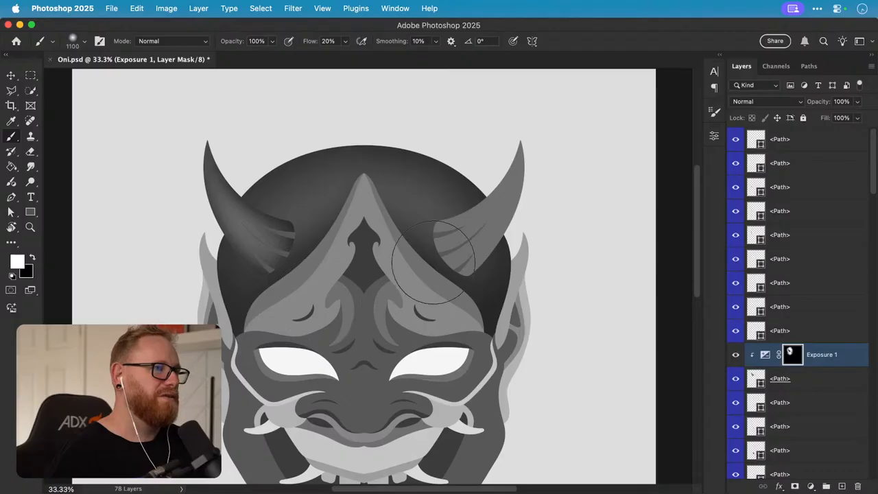
pyautogui.press('x')
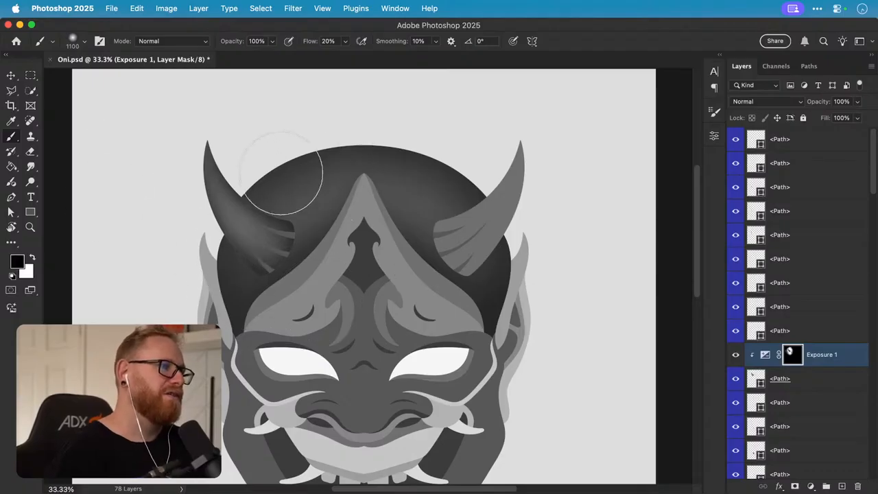
pyautogui.press('x')
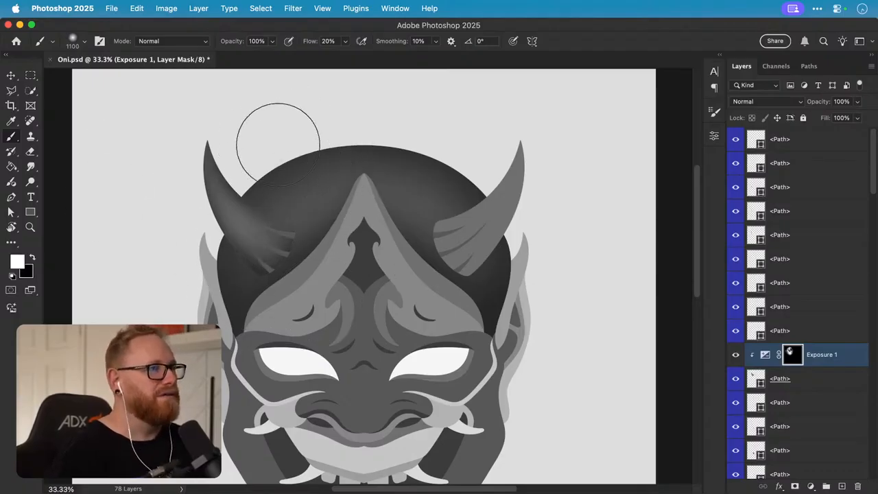
# - Select the right horn's path layer, toggle the visibility of nearby layers, and compare its stack position with the left horn's
pyautogui.press('space')
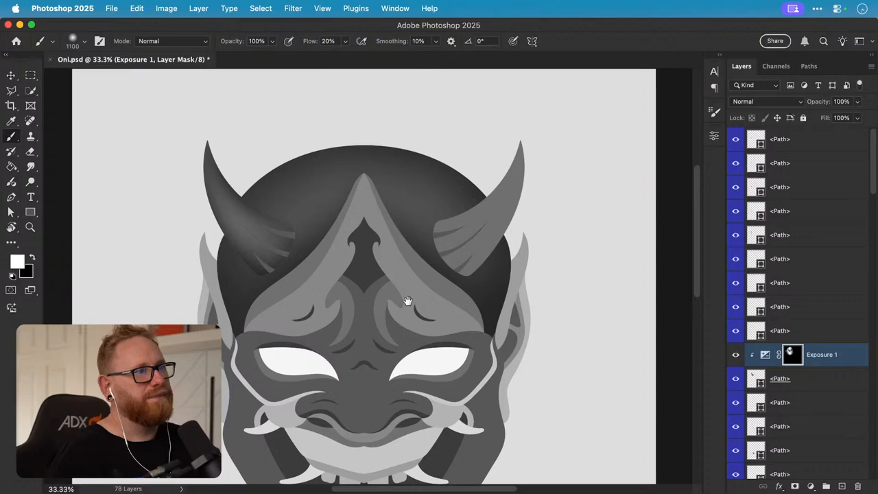
pyautogui.moveTo(408, 300); pyautogui.dragTo(425, 281)
pyautogui.press('v')
pyautogui.moveTo(505, 259); pyautogui.dragTo(470, 258)
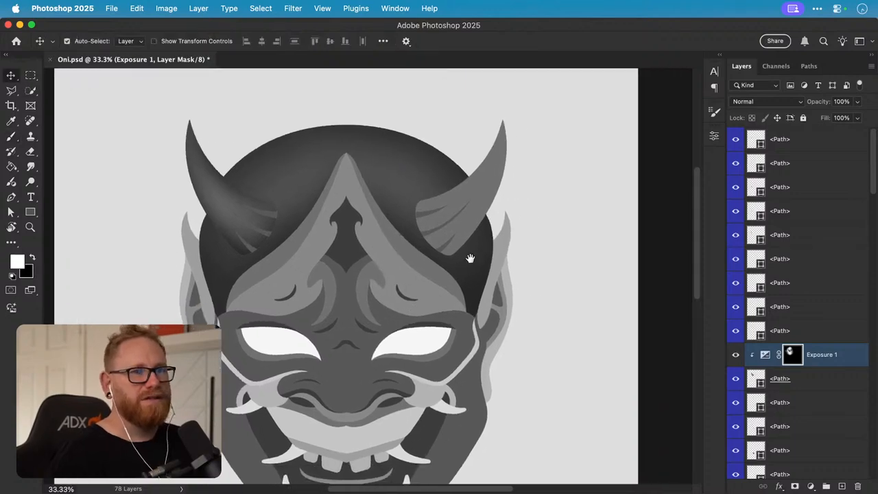
pyautogui.click(493, 187)
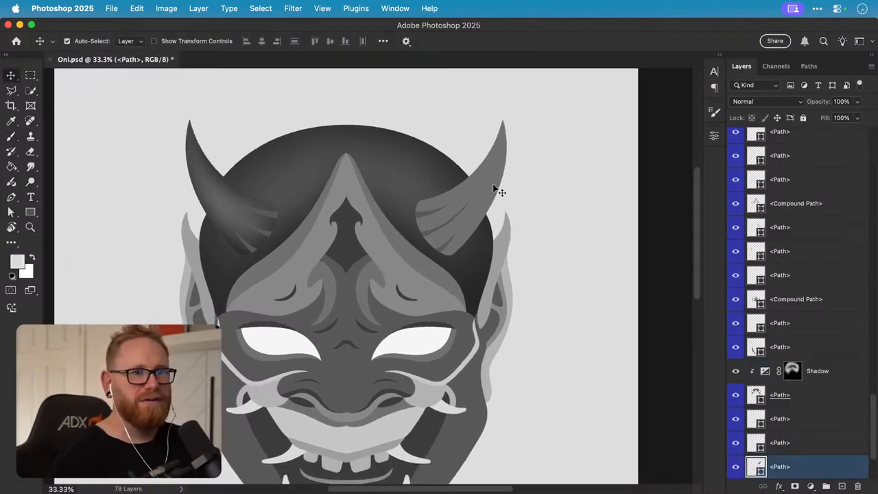
pyautogui.scroll(-3, 813, 383)
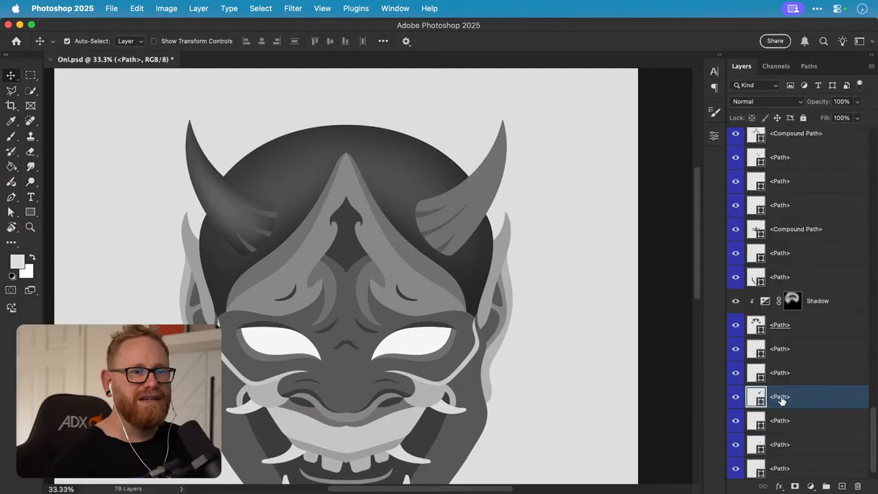
pyautogui.click(737, 397)
pyautogui.click(736, 398)
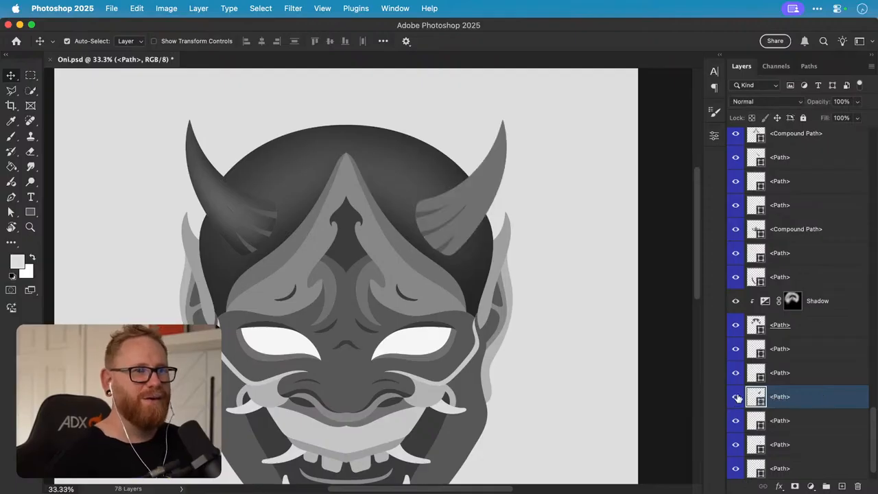
pyautogui.click(736, 327)
pyautogui.click(736, 326)
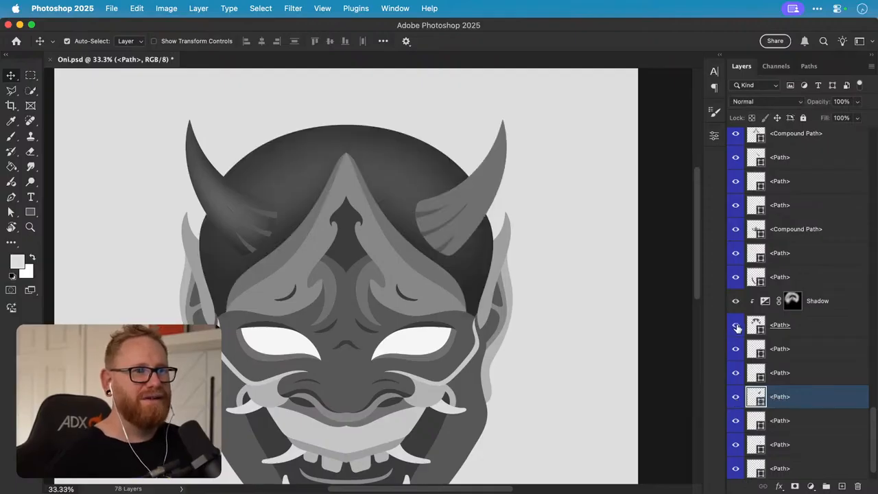
pyautogui.click(737, 375)
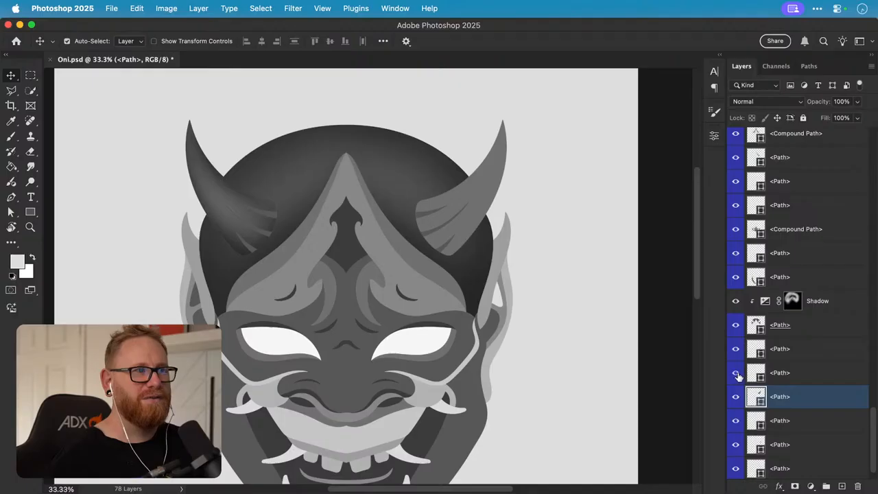
pyautogui.click(737, 375)
pyautogui.click(736, 421)
pyautogui.click(736, 421)
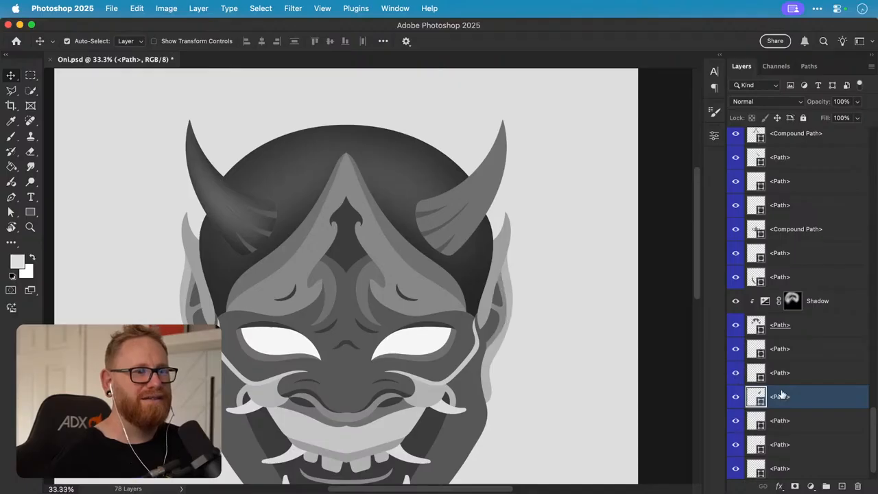
pyautogui.click(219, 188)
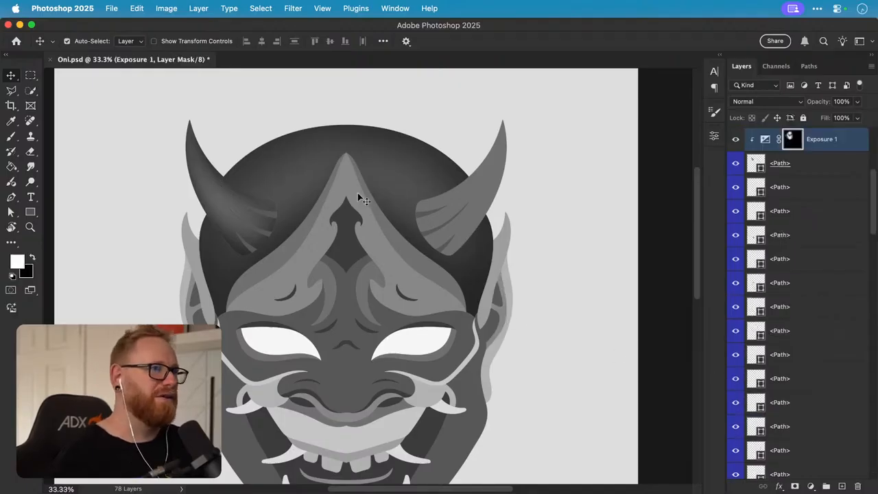
# - Rename the right horn's path layer to "Right Horn"
pyautogui.click(483, 182)
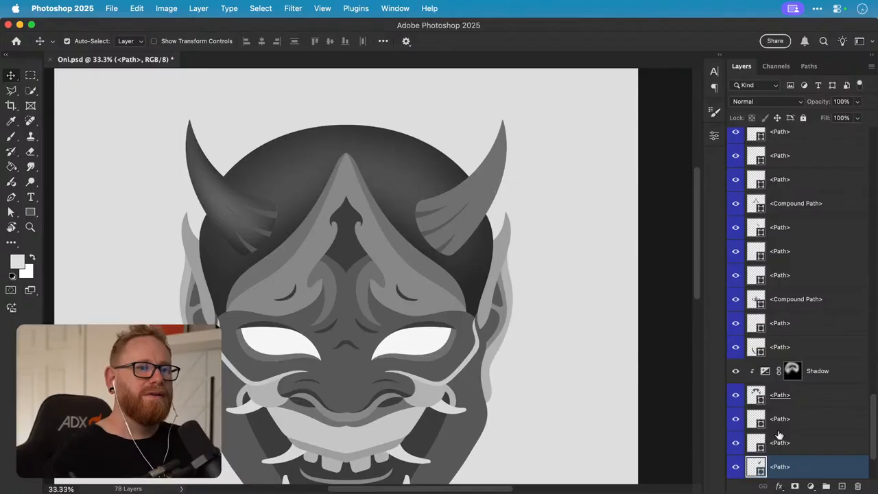
pyautogui.doubleClick(781, 466)
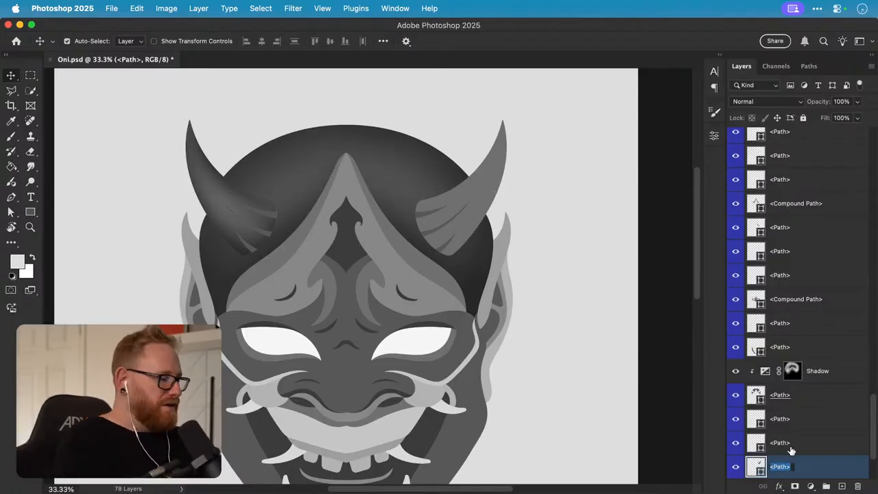
pyautogui.write('Right Horn')
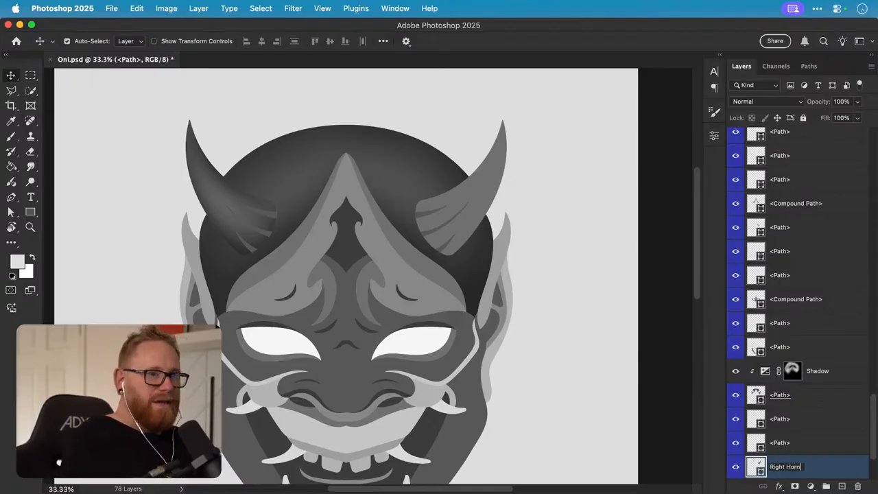
pyautogui.press('Return')
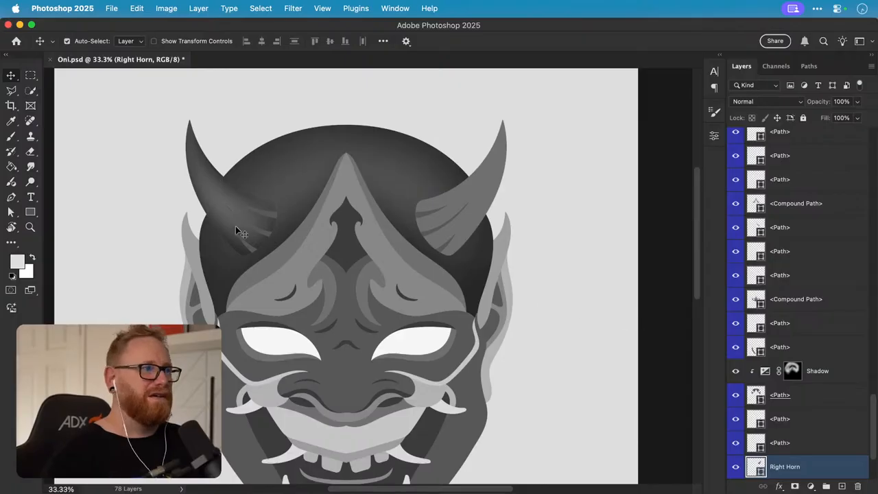
# - Rename the left horn's path layer to "Left Horn"
pyautogui.click(210, 187)
pyautogui.doubleClick(779, 165)
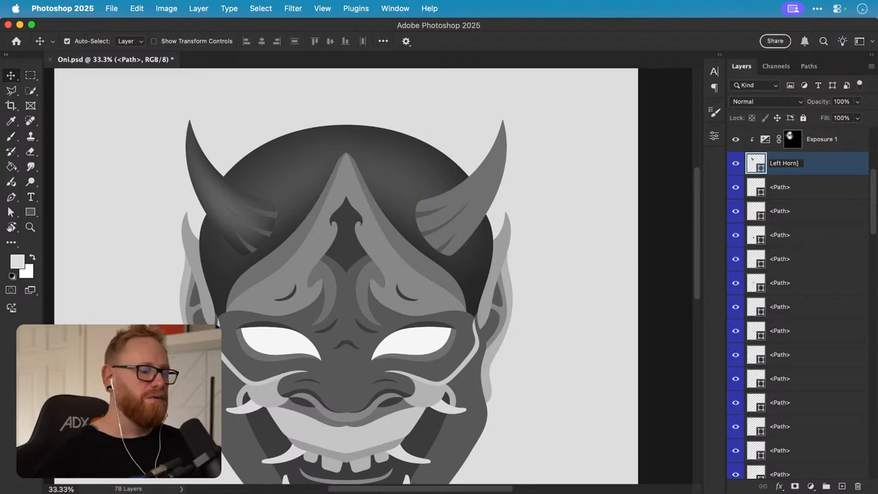
pyautogui.write('Left Horn')
pyautogui.press('Return')
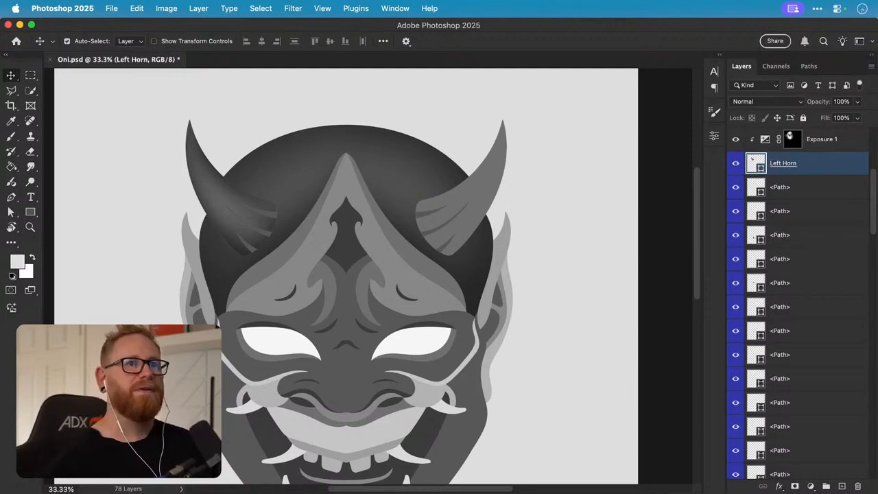
# - Duplicate the left horn's Exposure 1 adjustment with its mask to just above the Right Horn layer and clip it to that layer
pyautogui.click(823, 141)
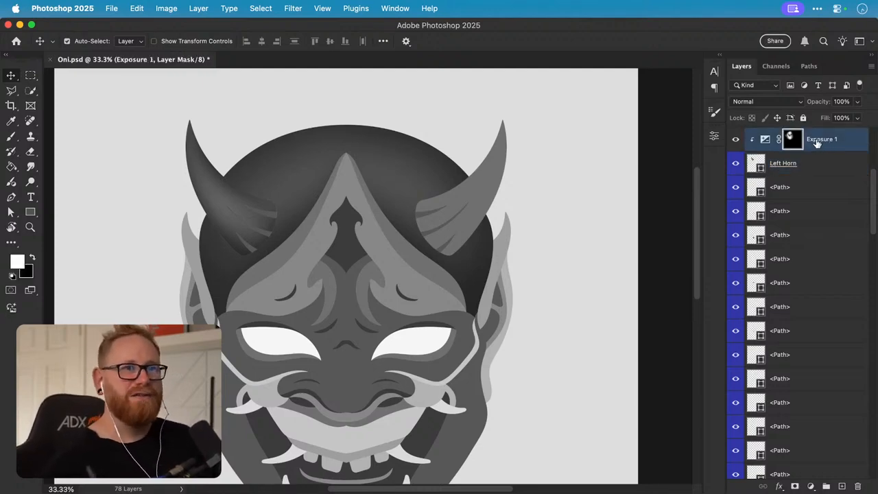
pyautogui.moveTo(816, 142); pyautogui.dragTo(825, 449)
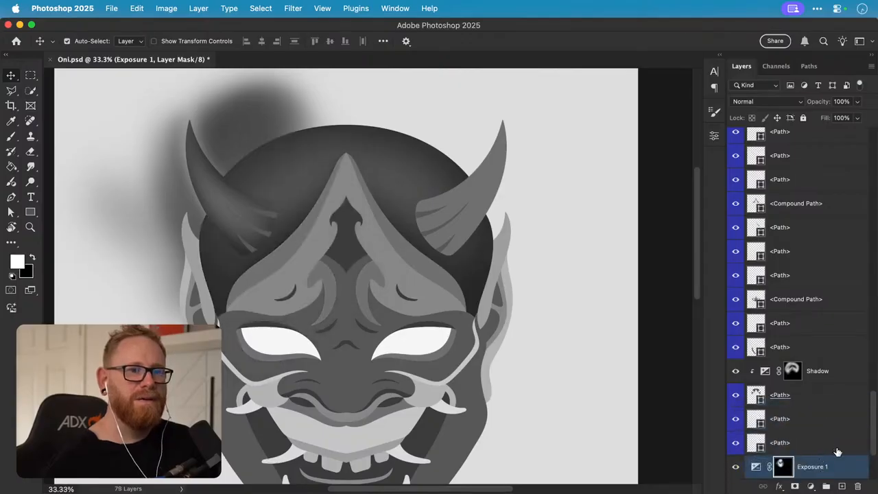
pyautogui.scroll(-3, 835, 452)
pyautogui.keyDown('alt'); pyautogui.click(826, 354); pyautogui.keyUp('alt')
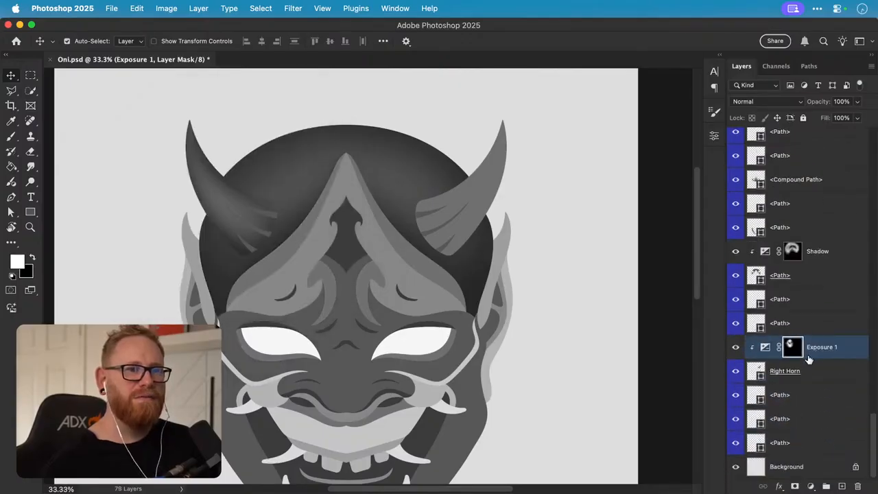
# - Flip the copied Exposure mask horizontally and move it across so its shading mirrors onto the right horn
pyautogui.click(136, 8)
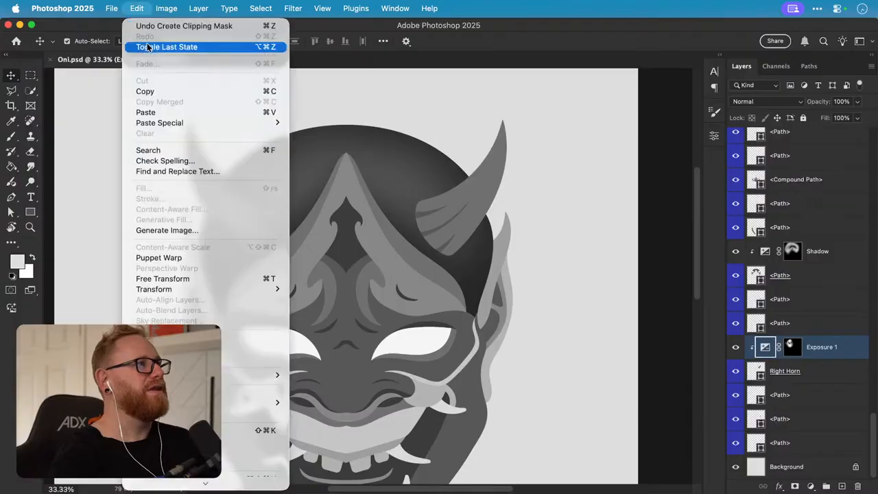
pyautogui.moveTo(268, 289)
pyautogui.click(317, 471)
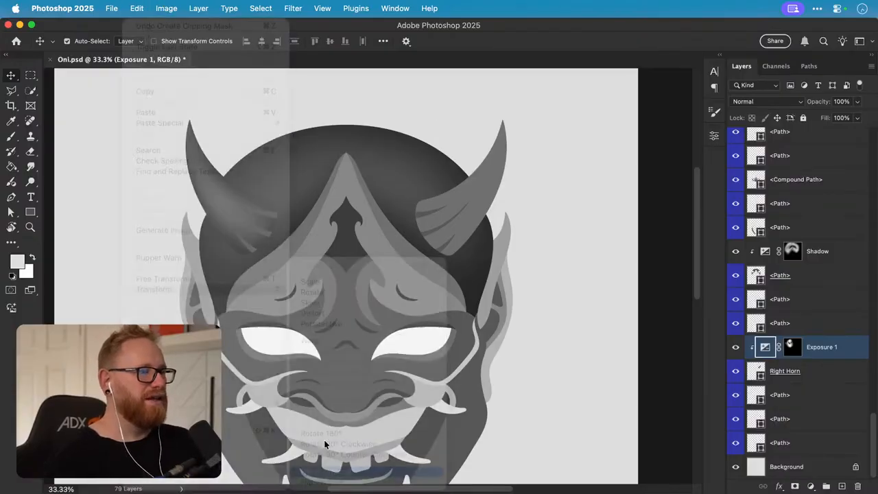
pyautogui.press('super+t')
pyautogui.moveTo(280, 230); pyautogui.dragTo(481, 240)
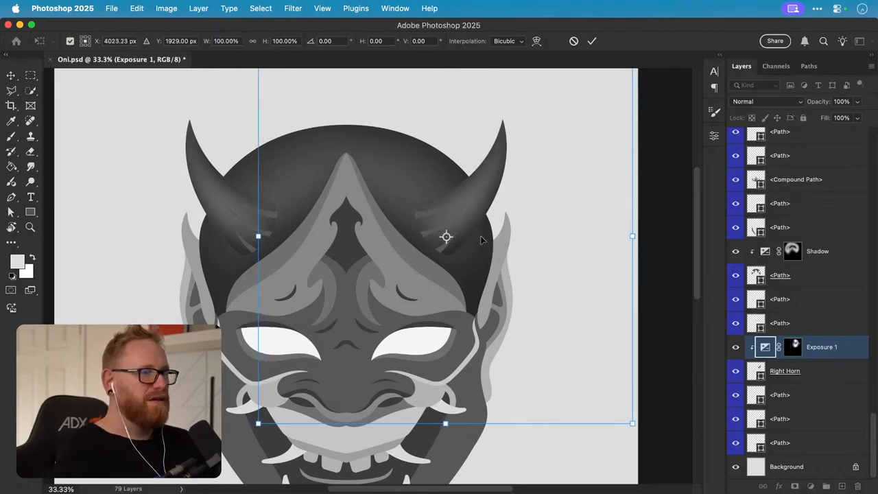
pyautogui.press('Return')
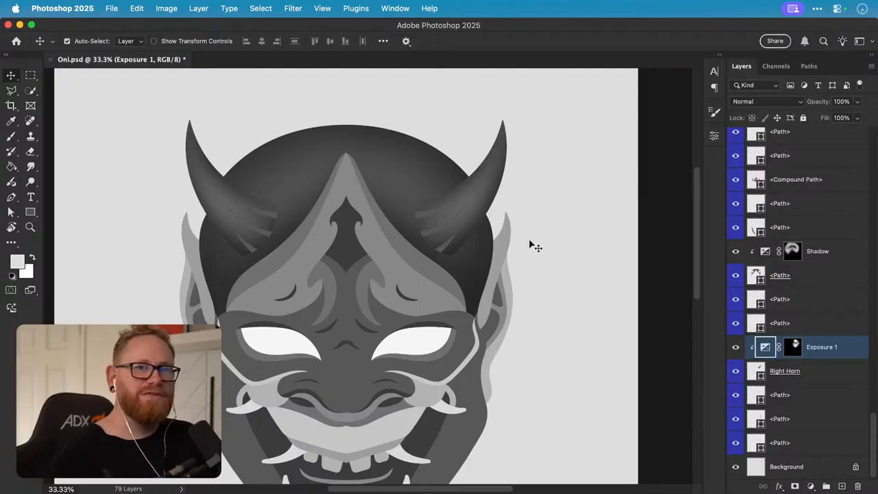
# - Check the shading on both horns up close and save the document
pyautogui.press('z')
pyautogui.click(426, 226)
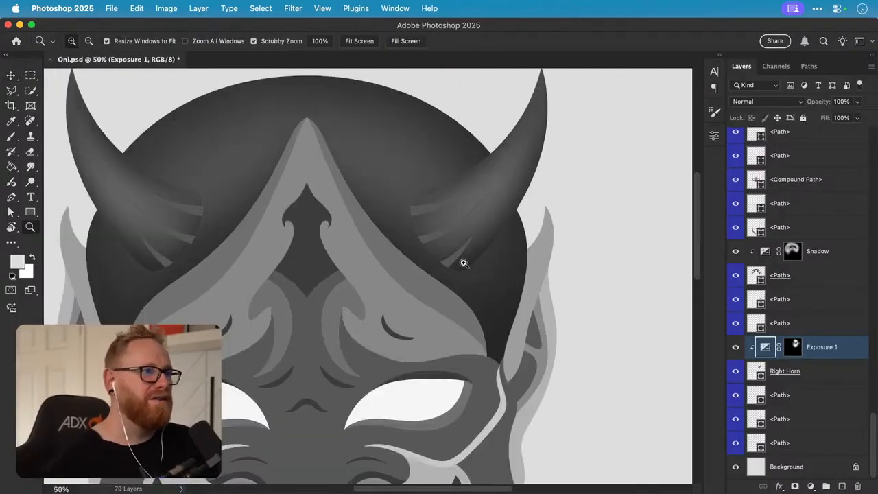
pyautogui.moveTo(459, 265); pyautogui.dragTo(434, 260)
pyautogui.moveTo(470, 301); pyautogui.dragTo(463, 318)
pyautogui.moveTo(264, 246); pyautogui.dragTo(346, 261)
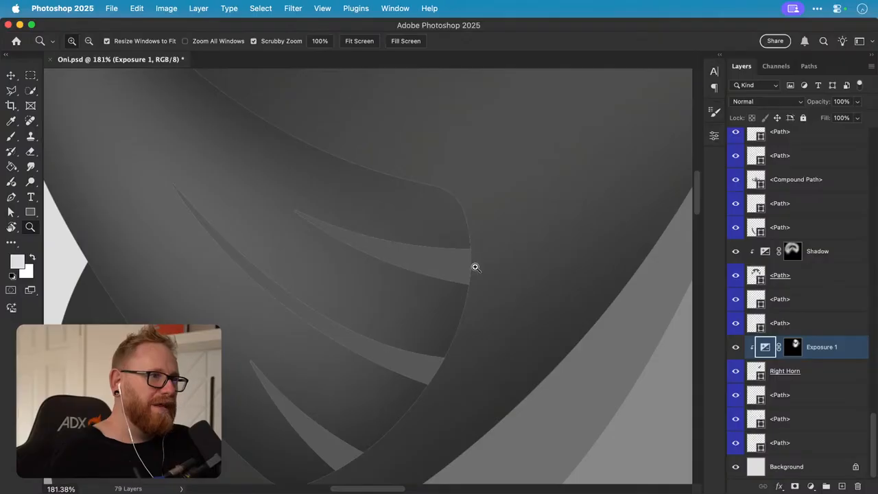
pyautogui.moveTo(469, 325); pyautogui.dragTo(421, 303)
pyautogui.press('super+s')
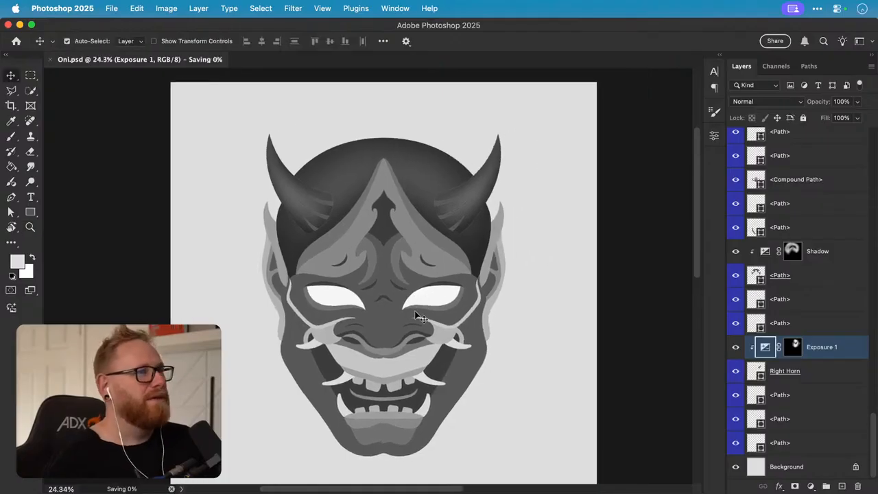
pyautogui.press('z')
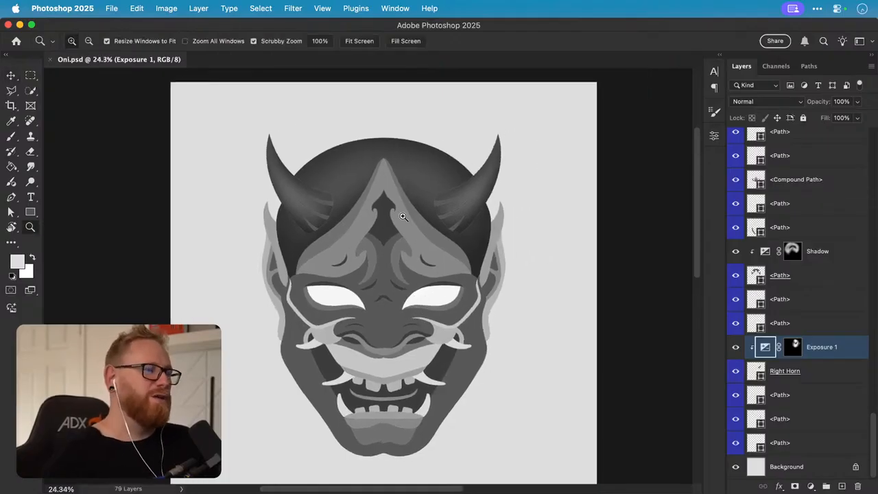
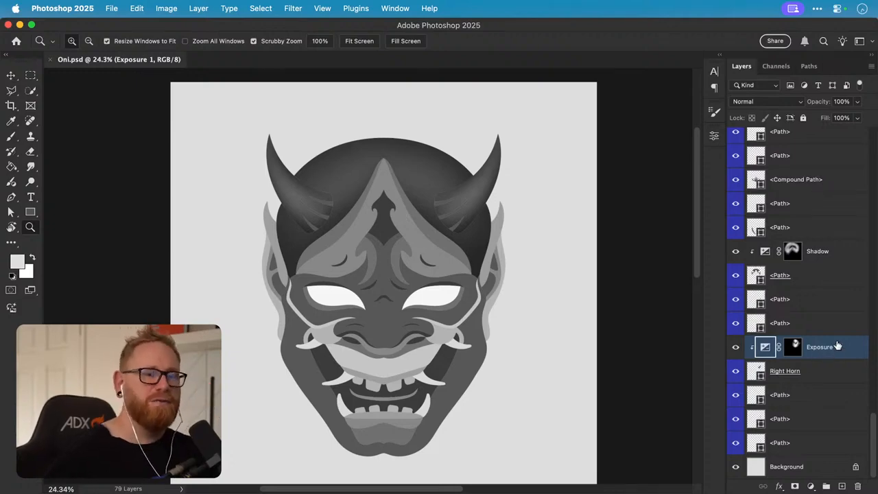
# - Add an empty layer clipped to the path layer directly above the right horn's Exposure 1, with default black and white colors
pyautogui.click(792, 331)
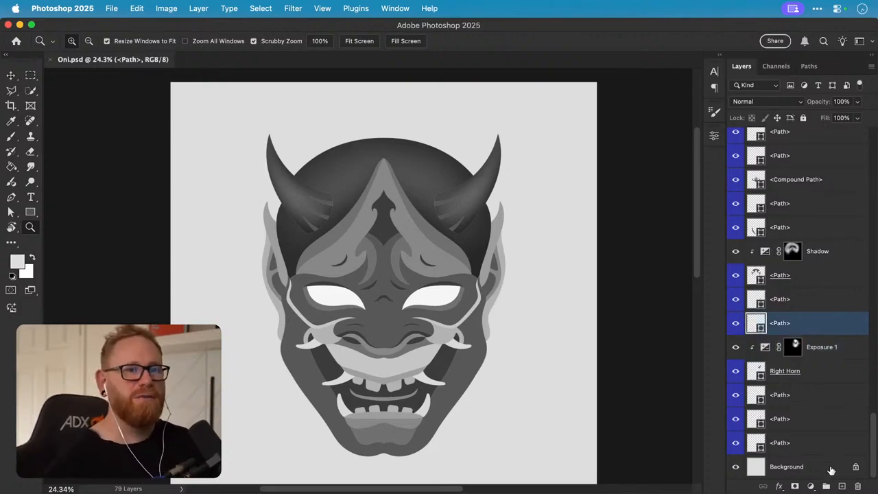
pyautogui.click(842, 485)
pyautogui.press('super+alt+g')
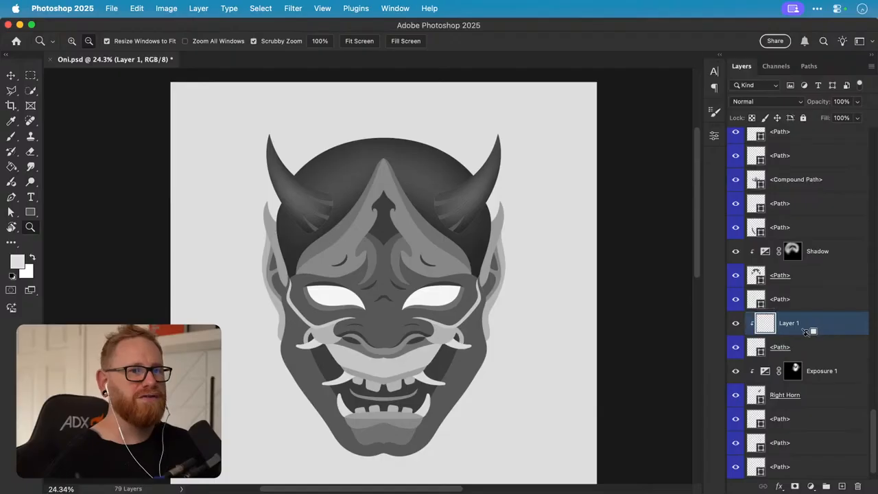
pyautogui.press('d')
# - Paint a black shadow on the small inner shape of the right ear with a 200 px soft brush at 20% flow
pyautogui.press('b')
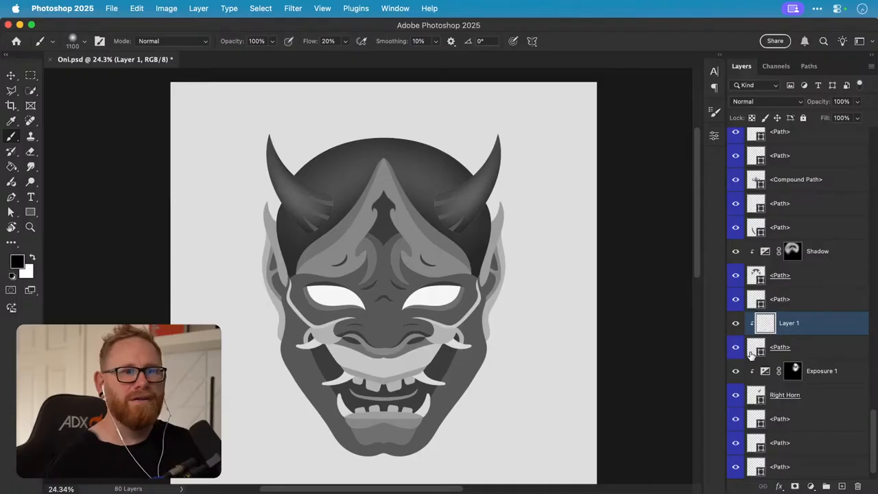
pyautogui.press('z')
pyautogui.moveTo(485, 255); pyautogui.dragTo(659, 288)
pyautogui.press('b')
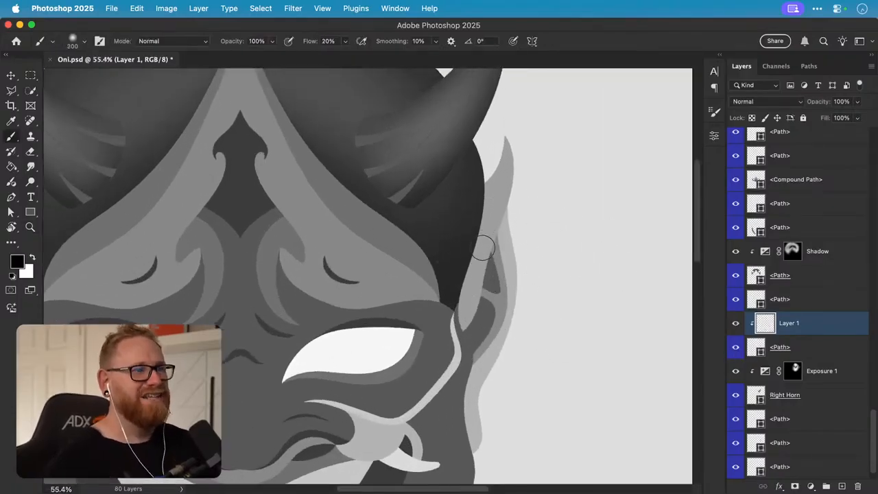
pyautogui.moveTo(479, 265); pyautogui.dragTo(476, 312)
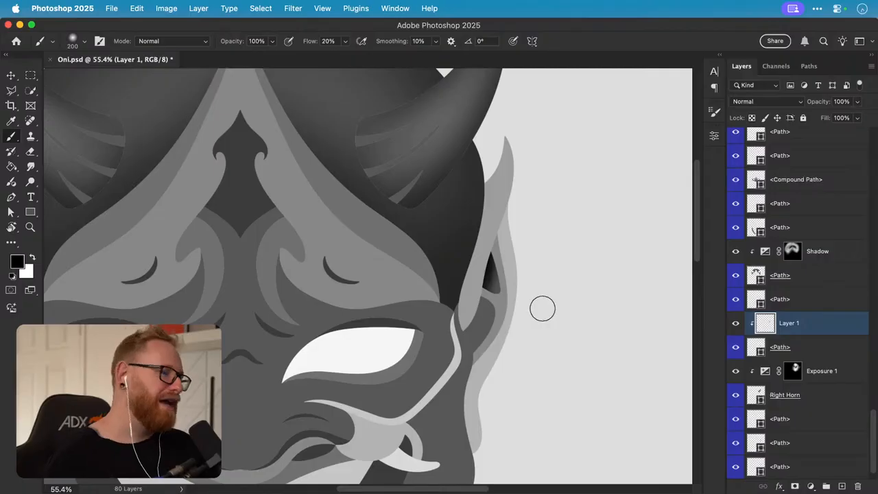
# - Undo the ear shadow stroke and delete the clipped Layer 1
pyautogui.press('super+z')
pyautogui.moveTo(826, 330); pyautogui.dragTo(858, 485)
pyautogui.press('v')
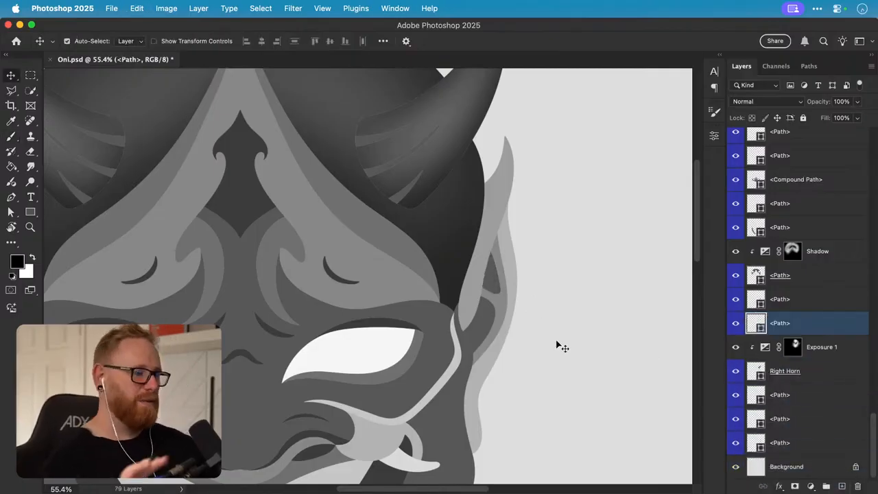
# - Recolor the forehead's light grey compound path to dark grey #333332, sampled from the mask artwork
pyautogui.press('super+minus')
pyautogui.press('super+minus')
pyautogui.press('super+minus')
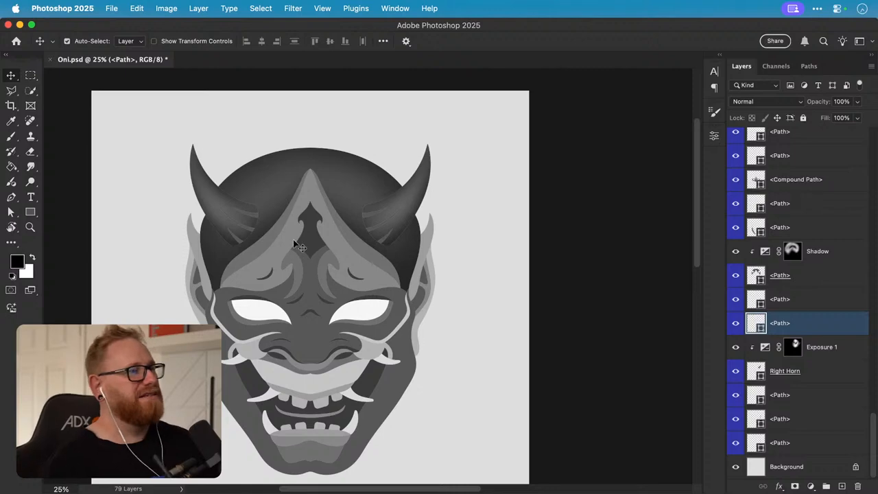
pyautogui.press('z')
pyautogui.moveTo(275, 275); pyautogui.dragTo(328, 253)
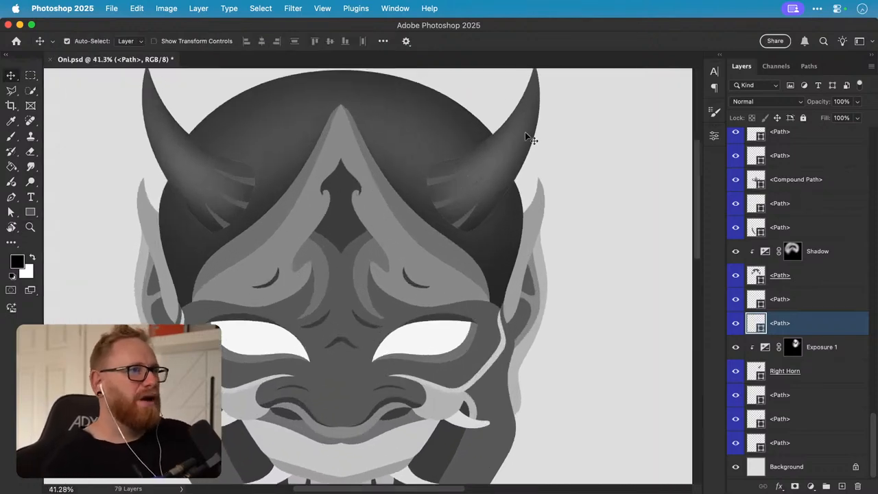
pyautogui.scroll(3, 525, 138)
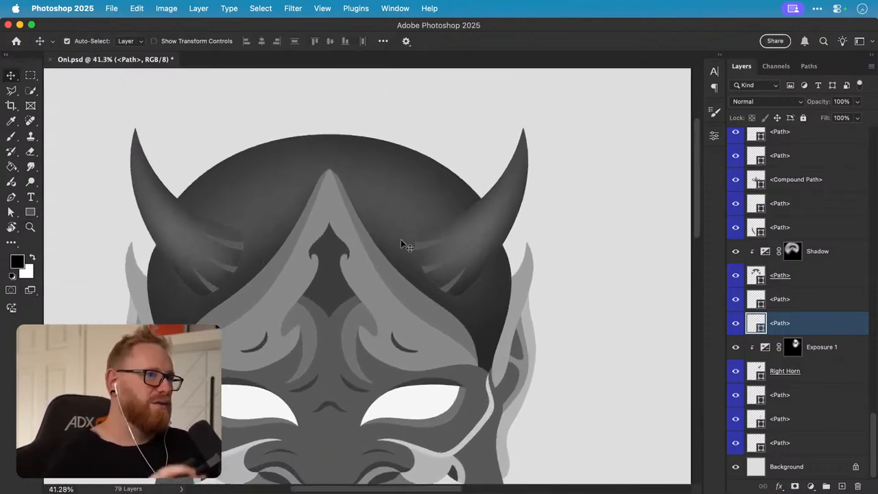
pyautogui.scroll(1, 278, 316)
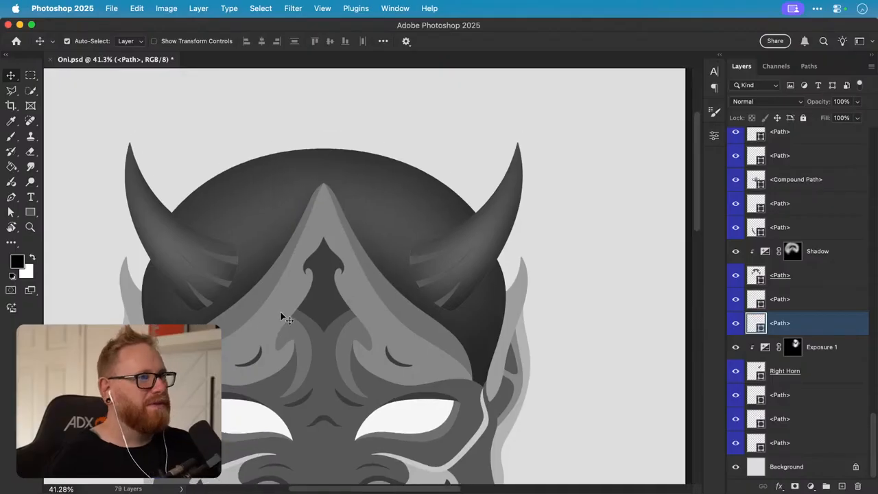
pyautogui.click(282, 314)
pyautogui.moveTo(273, 331); pyautogui.dragTo(281, 305)
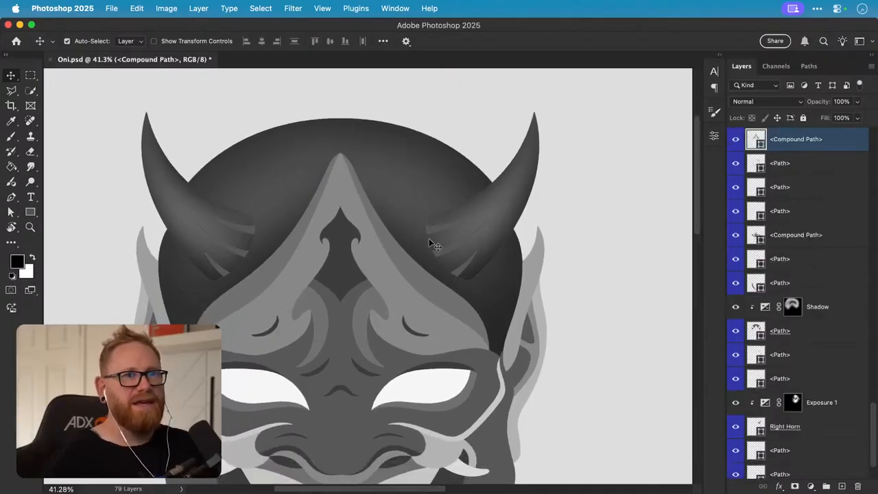
pyautogui.doubleClick(757, 141)
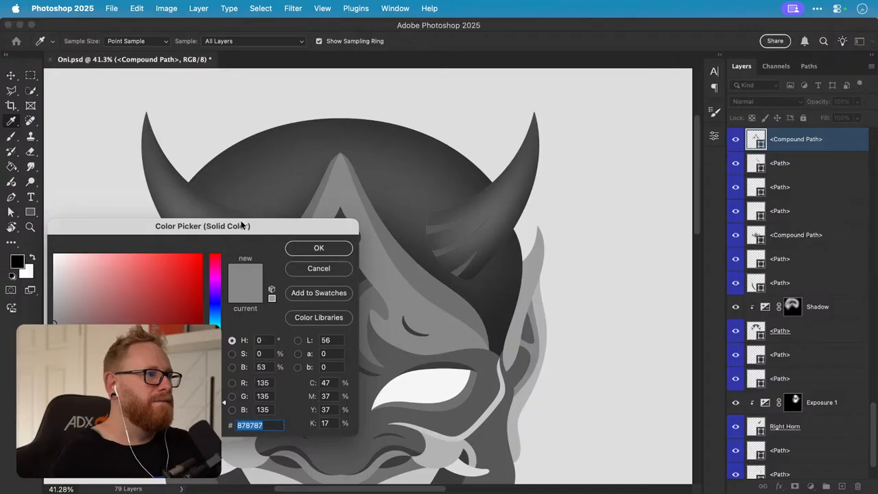
pyautogui.moveTo(241, 225); pyautogui.dragTo(684, 57)
pyautogui.click(509, 144)
pyautogui.click(480, 180)
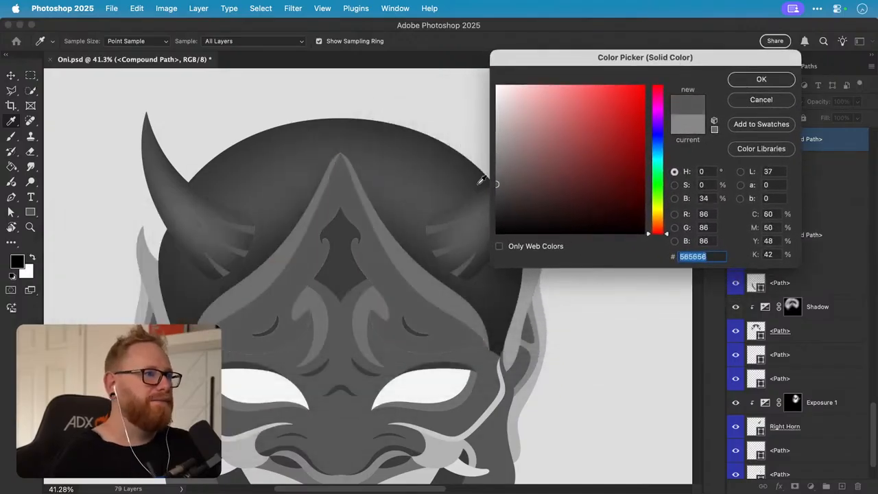
pyautogui.moveTo(478, 184)
pyautogui.mouseDown()
pyautogui.moveTo(473, 207)
pyautogui.moveTo(476, 199)
pyautogui.moveTo(256, 256)
pyautogui.moveTo(249, 271)
pyautogui.moveTo(256, 258)
pyautogui.mouseUp()
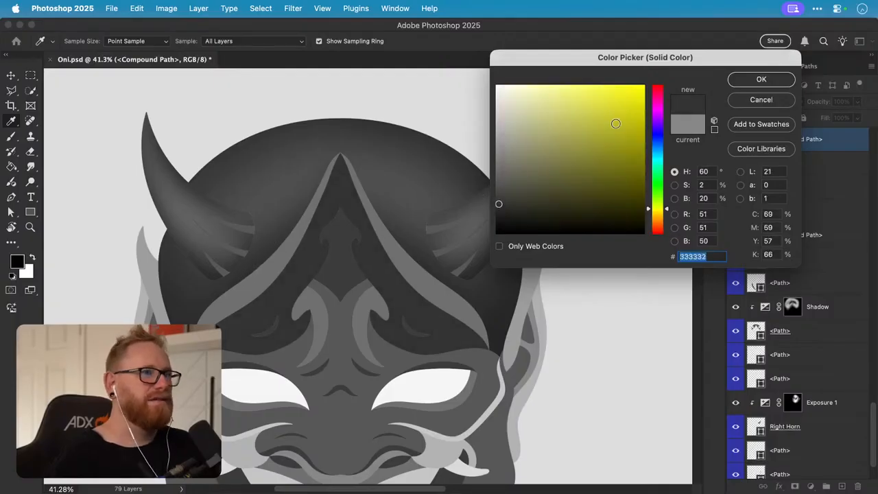
pyautogui.click(762, 79)
# - Add an Exposure adjustment clipped to the forehead compound path, set exposure to -2.22, and invert its mask to black
pyautogui.scroll(1, 805, 398)
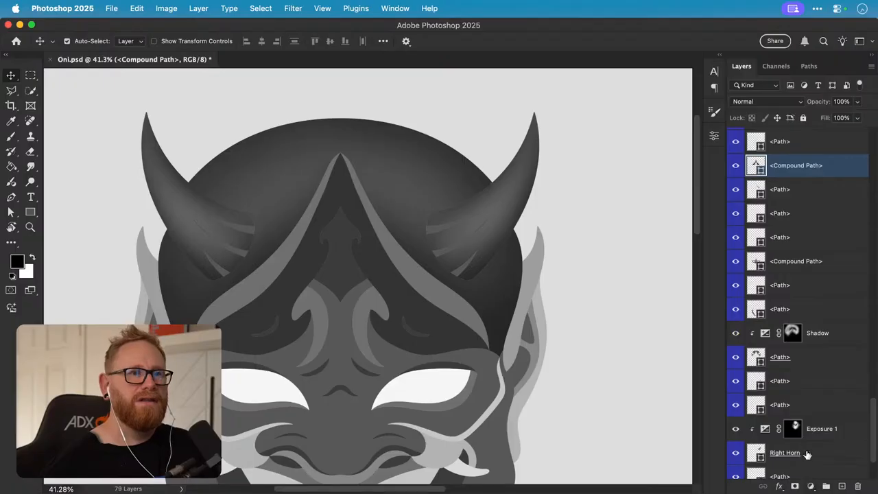
pyautogui.click(813, 487)
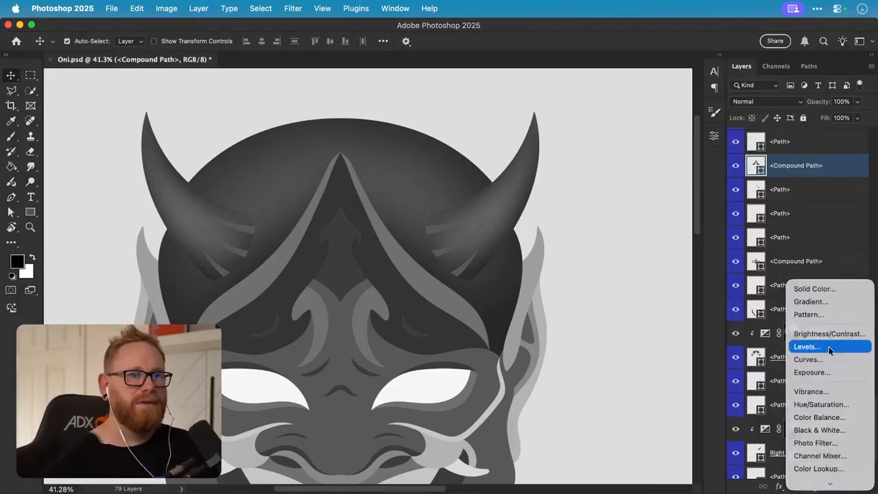
pyautogui.click(832, 367)
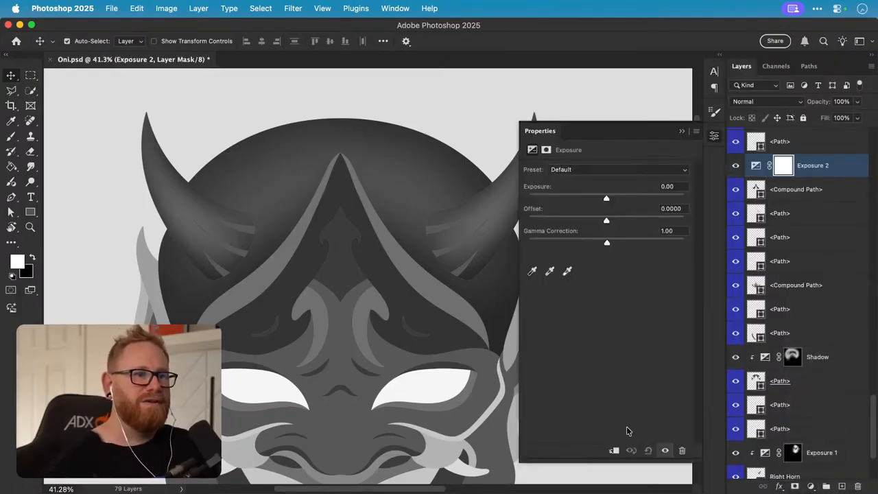
pyautogui.click(614, 450)
pyautogui.moveTo(603, 201); pyautogui.dragTo(590, 200)
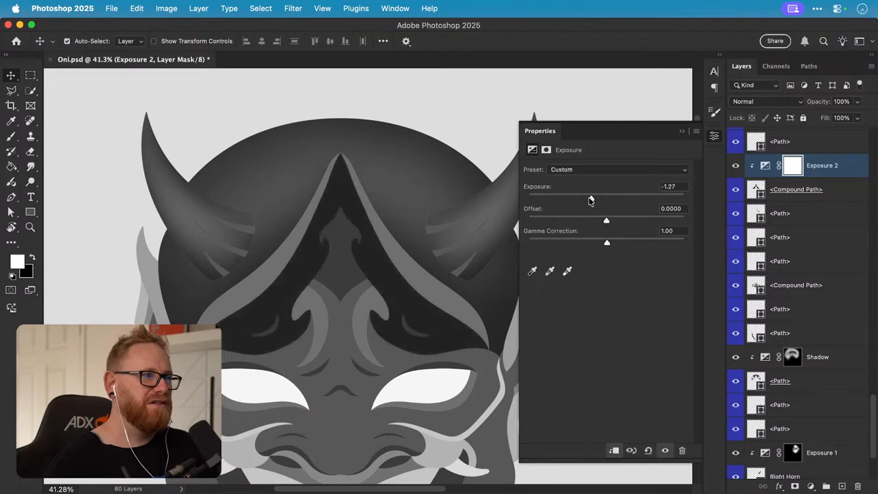
pyautogui.click(716, 136)
pyautogui.press('b')
pyautogui.press('super+i')
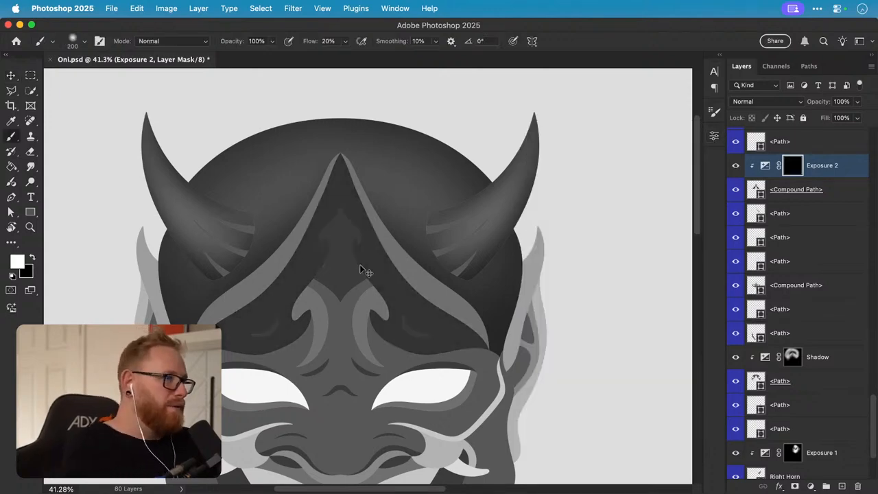
# - Paint white on the Exposure 2 mask with a soft 500 px brush to shade the forehead's inner and lower edges on both sides
pyautogui.press(']')
pyautogui.press(']')
pyautogui.press(']')
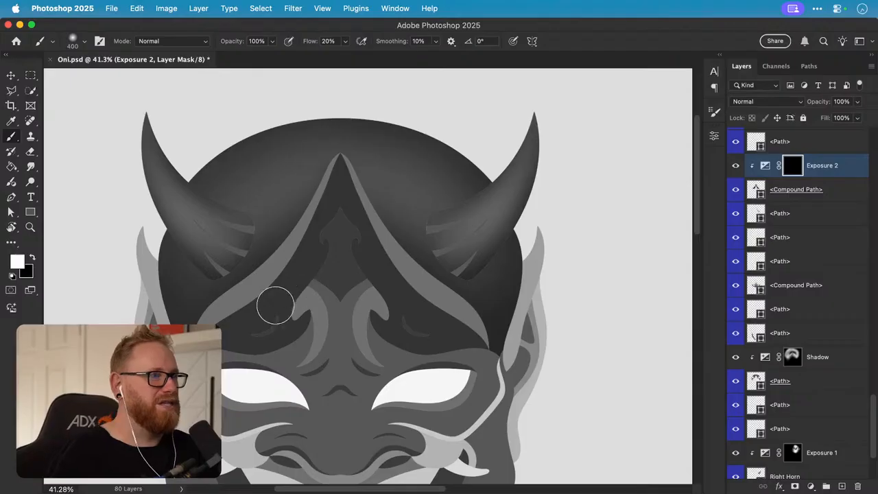
pyautogui.press('[')
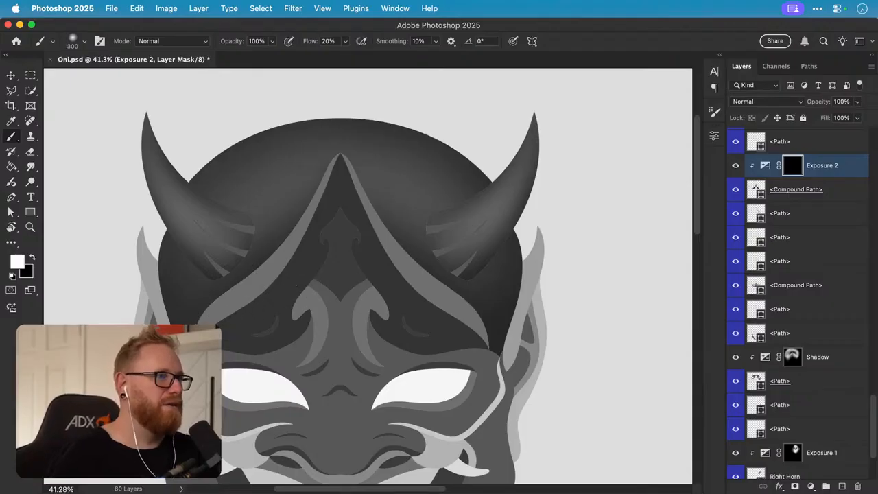
pyautogui.press(']')
pyautogui.press(']')
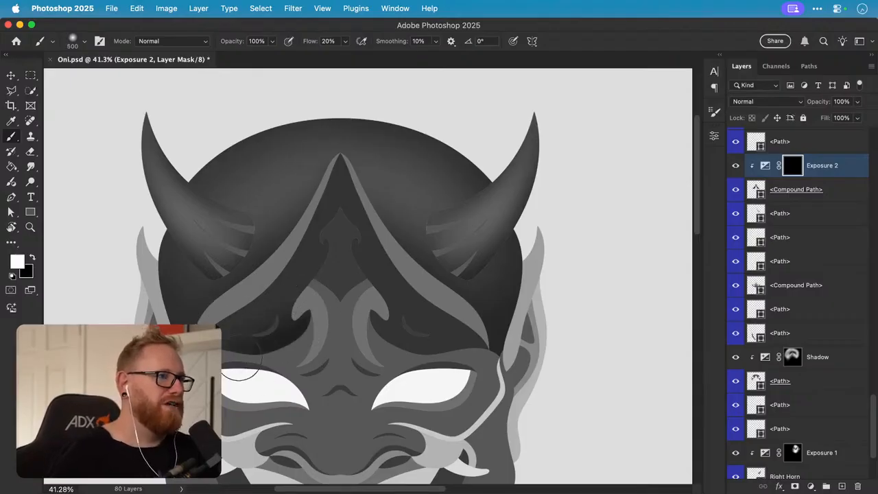
pyautogui.moveTo(249, 348)
pyautogui.mouseDown()
pyautogui.moveTo(316, 298)
pyautogui.moveTo(343, 256)
pyautogui.moveTo(328, 286)
pyautogui.moveTo(328, 276)
pyautogui.moveTo(269, 346)
pyautogui.mouseUp()
pyautogui.moveTo(350, 315)
pyautogui.mouseDown()
pyautogui.moveTo(371, 337)
pyautogui.moveTo(365, 325)
pyautogui.moveTo(435, 357)
pyautogui.mouseUp()
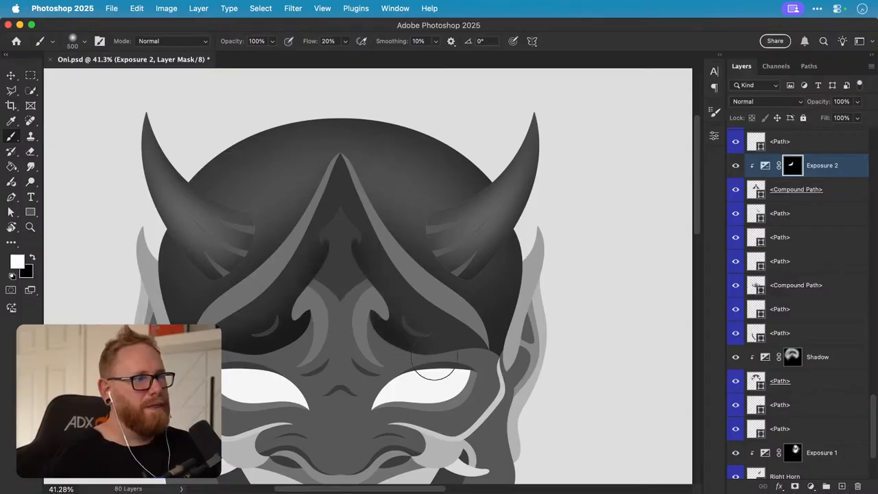
# - Refine the Exposure 2 mask around the central crest ornament, painting with black and restoring white as the brush colour
pyautogui.press('x')
pyautogui.moveTo(302, 240); pyautogui.dragTo(329, 229)
pyautogui.press('x')
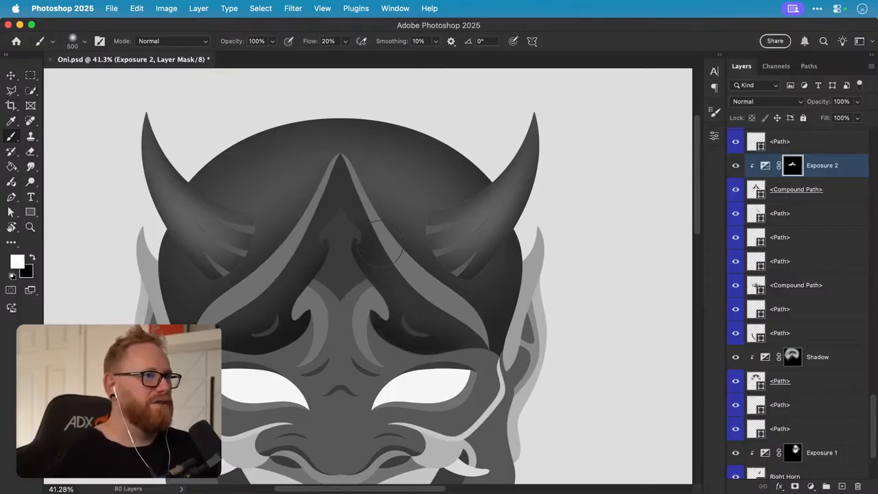
pyautogui.press('x')
pyautogui.press('x')
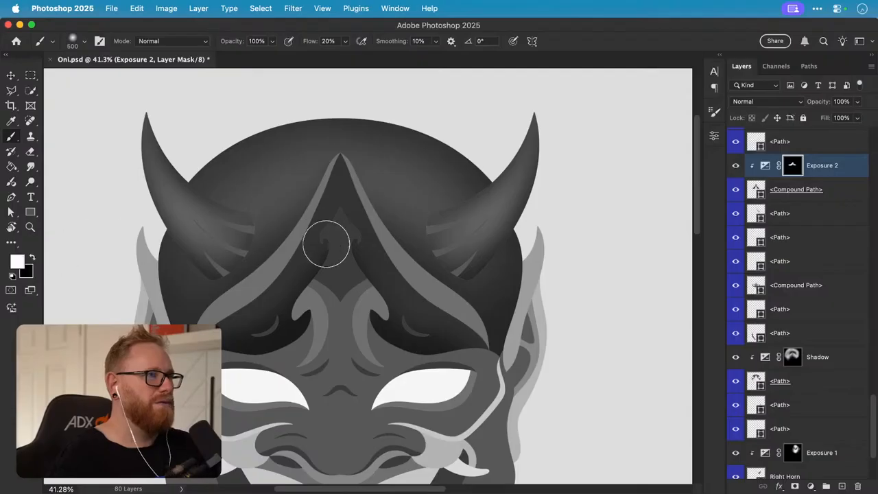
pyautogui.press('[')
pyautogui.press('[')
pyautogui.press('[')
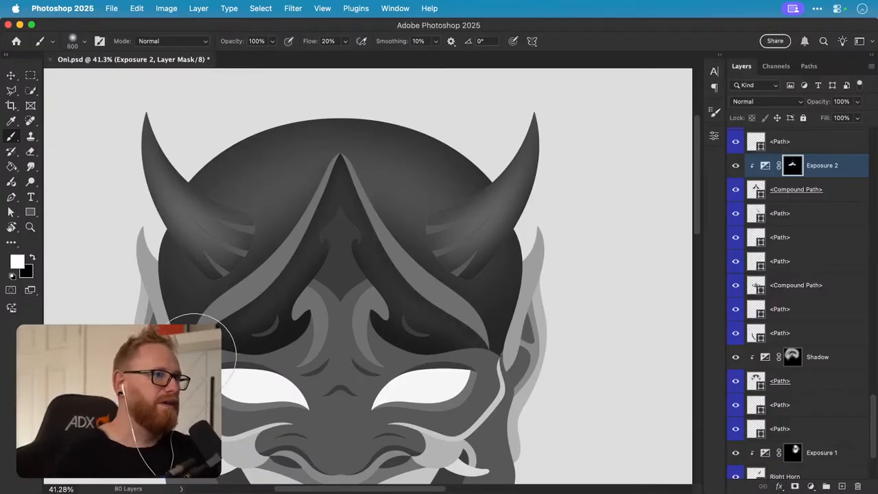
# - Shade the forehead's outer corners on the Exposure 2 mask with a large soft white brush of up to 1200 px
pyautogui.press(']')
pyautogui.press(']')
pyautogui.press(']')
pyautogui.press(']')
pyautogui.press(']')
pyautogui.press(']')
pyautogui.press(']')
pyautogui.press(']')
pyautogui.press(']')
pyautogui.press(']')
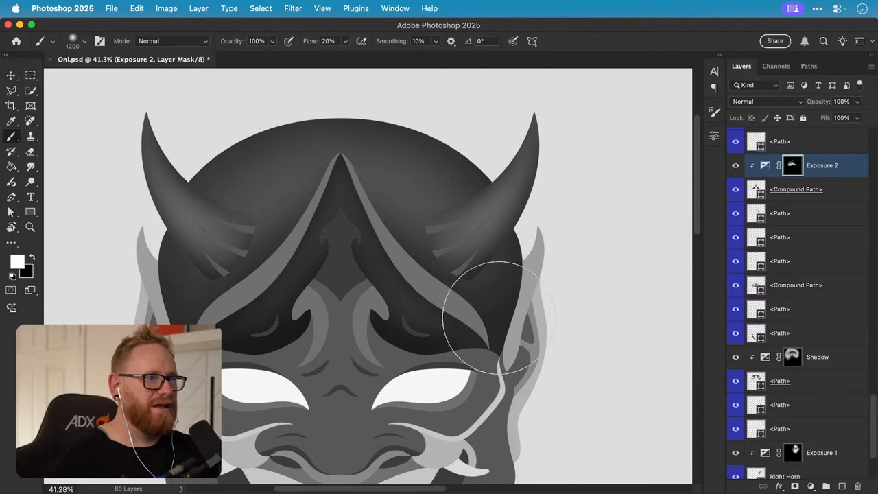
pyautogui.press('v')
# - Set the exposure of the Exposure 2 adjustment layer to -1.47
pyautogui.scroll(-3, 486, 298)
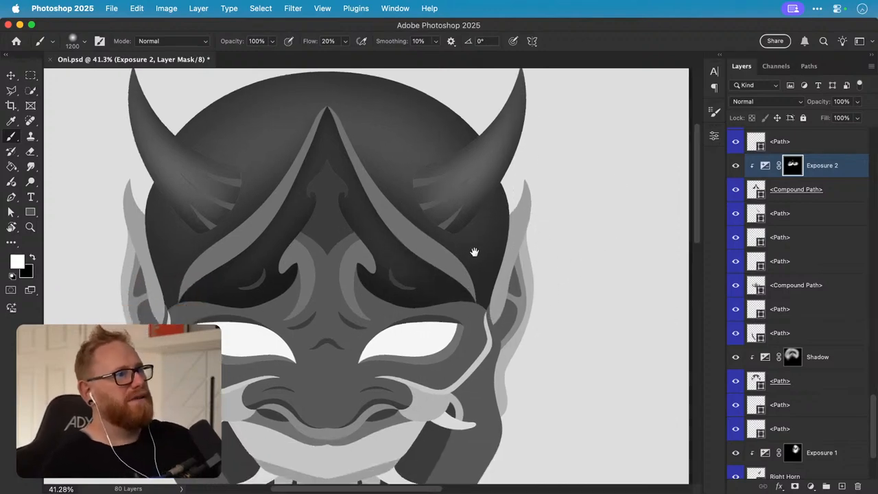
pyautogui.scroll(2, 480, 302)
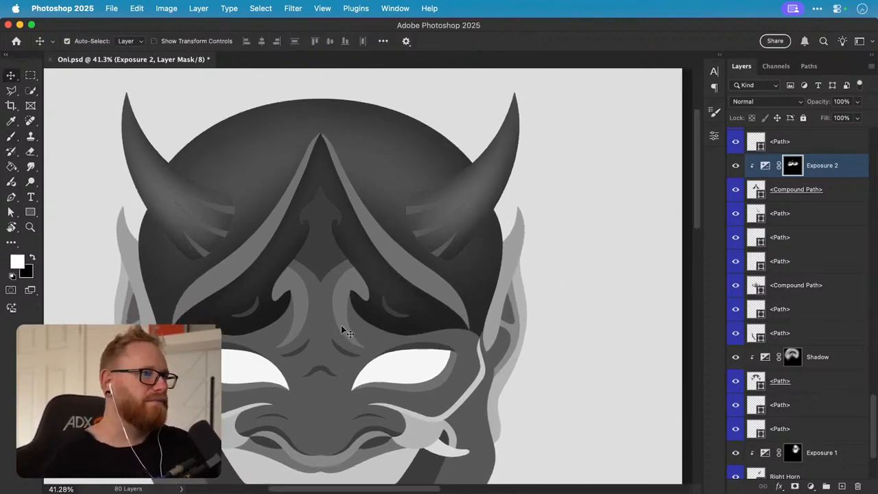
pyautogui.doubleClick(765, 167)
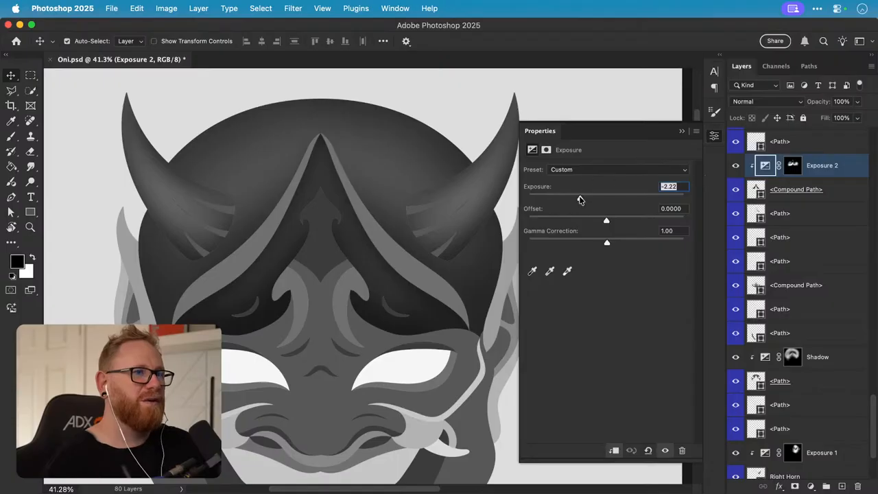
pyautogui.moveTo(580, 200)
pyautogui.mouseDown()
pyautogui.moveTo(637, 200)
pyautogui.moveTo(562, 201)
pyautogui.moveTo(606, 199)
pyautogui.moveTo(588, 199)
pyautogui.mouseUp()
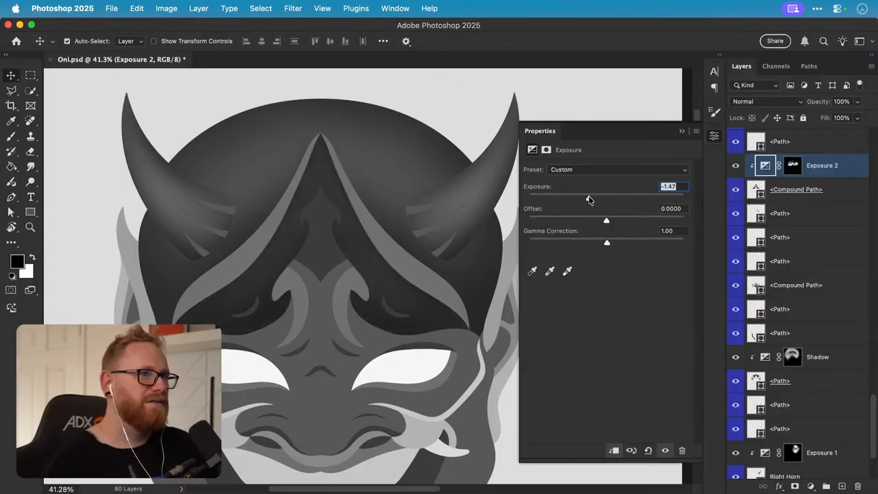
pyautogui.click(714, 136)
# - Add an Exposure adjustment clipped to the light band left of the forehead, set exposure to -3.27, and invert its mask to black
pyautogui.hscroll(-3, 312, 275)
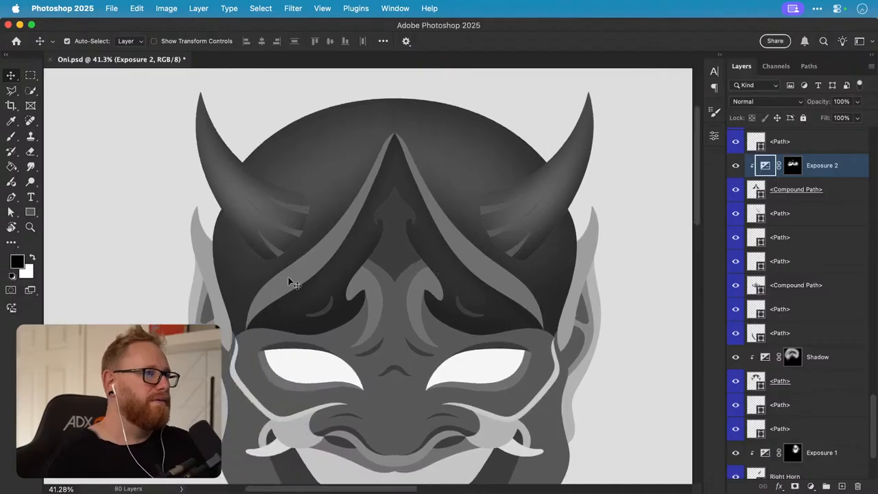
pyautogui.click(288, 278)
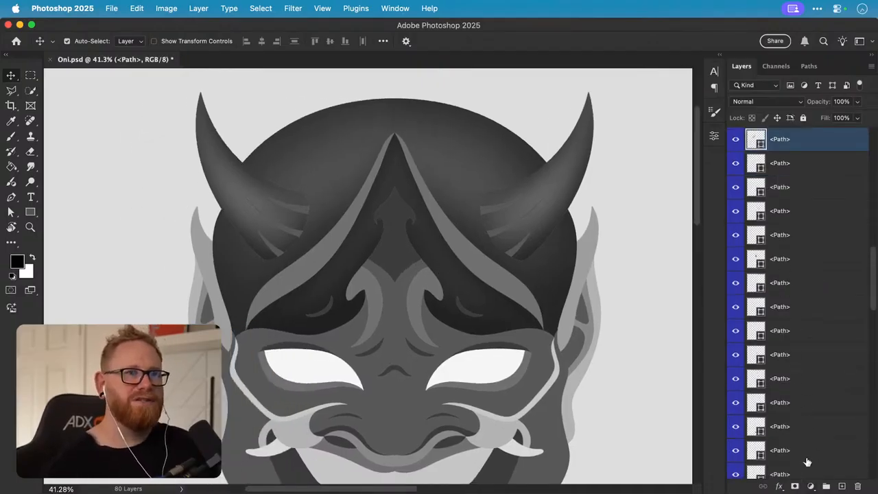
pyautogui.click(812, 486)
pyautogui.click(802, 372)
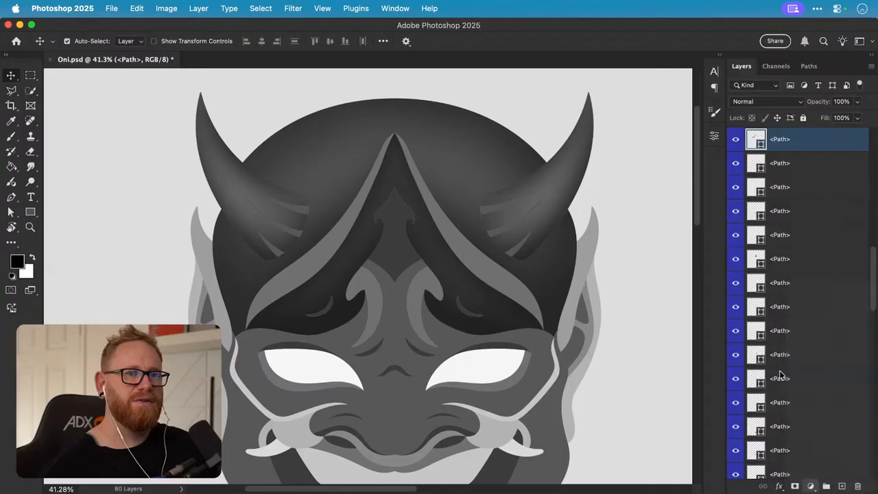
pyautogui.click(614, 450)
pyautogui.moveTo(605, 199); pyautogui.dragTo(566, 199)
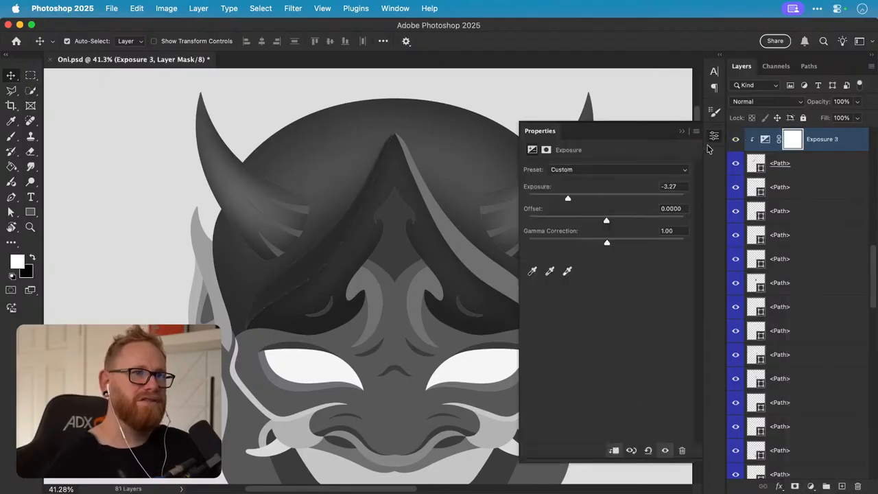
pyautogui.click(713, 137)
pyautogui.press('super+i')
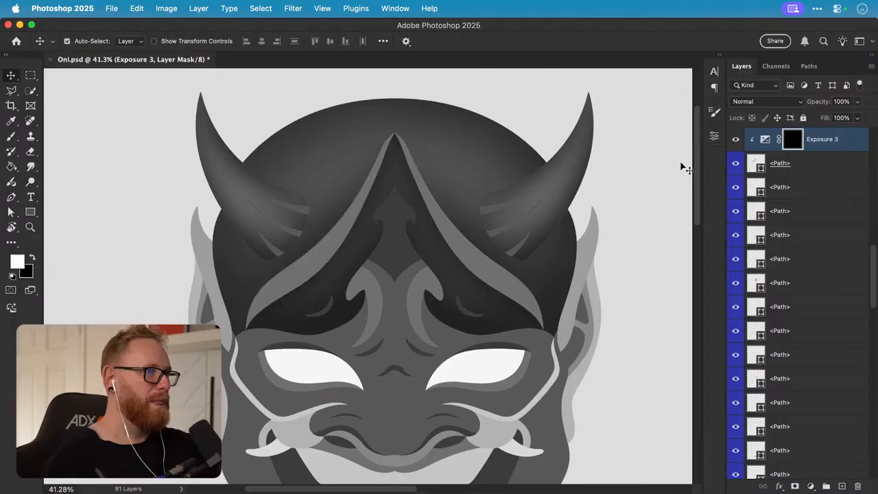
# - Shade both edges of the left forehead band by painting white on the Exposure 3 mask with a 175 px brush at 40% flow
pyautogui.press('b')
pyautogui.press('[')
pyautogui.press('[')
pyautogui.press('[')
pyautogui.press('[')
pyautogui.press('[')
pyautogui.press('[')
pyautogui.press('[')
pyautogui.press('[')
pyautogui.press('[')
pyautogui.press('[')
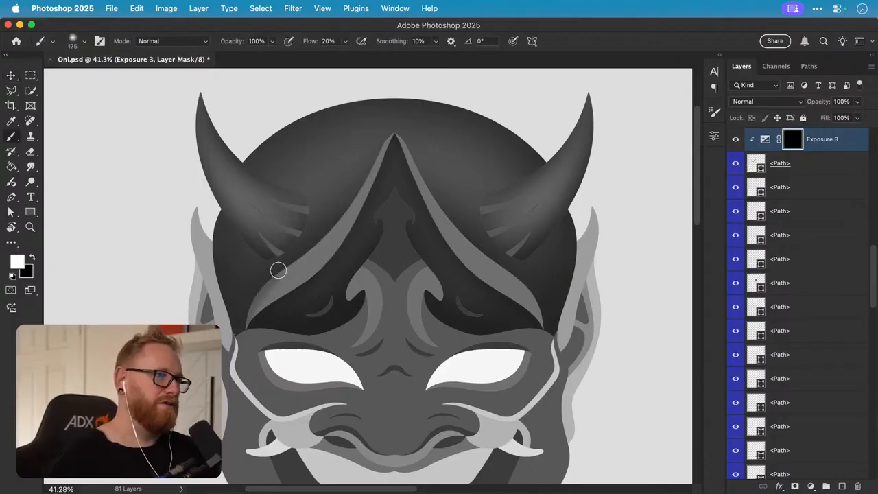
pyautogui.click(345, 42)
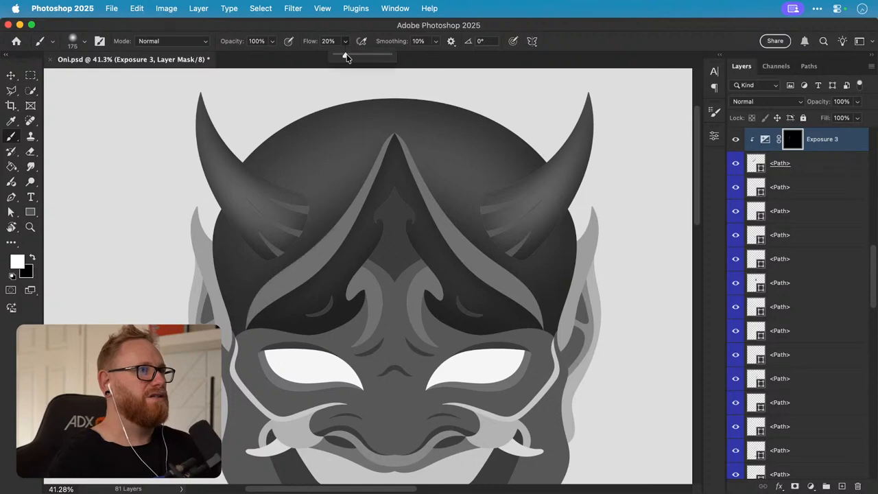
pyautogui.moveTo(246, 330)
pyautogui.mouseDown()
pyautogui.moveTo(267, 286)
pyautogui.moveTo(337, 216)
pyautogui.moveTo(397, 121)
pyautogui.moveTo(322, 239)
pyautogui.moveTo(274, 270)
pyautogui.mouseUp()
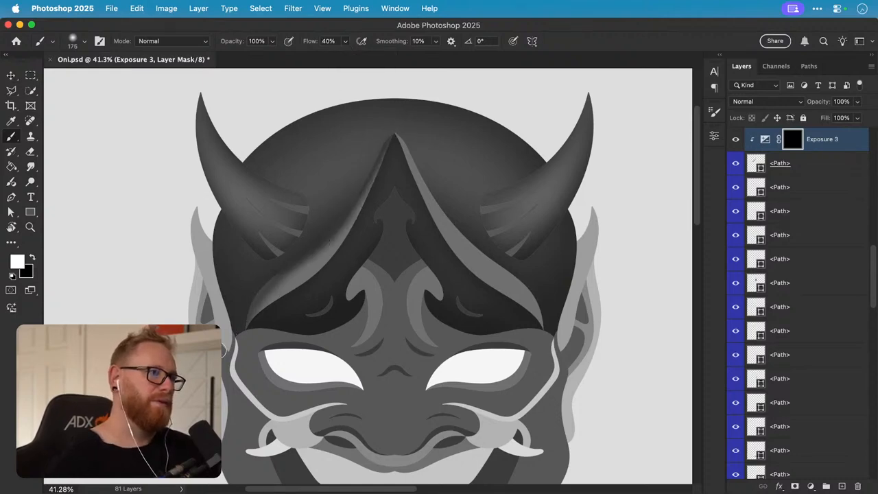
pyautogui.moveTo(248, 330)
pyautogui.mouseDown()
pyautogui.moveTo(359, 225)
pyautogui.moveTo(397, 163)
pyautogui.mouseUp()
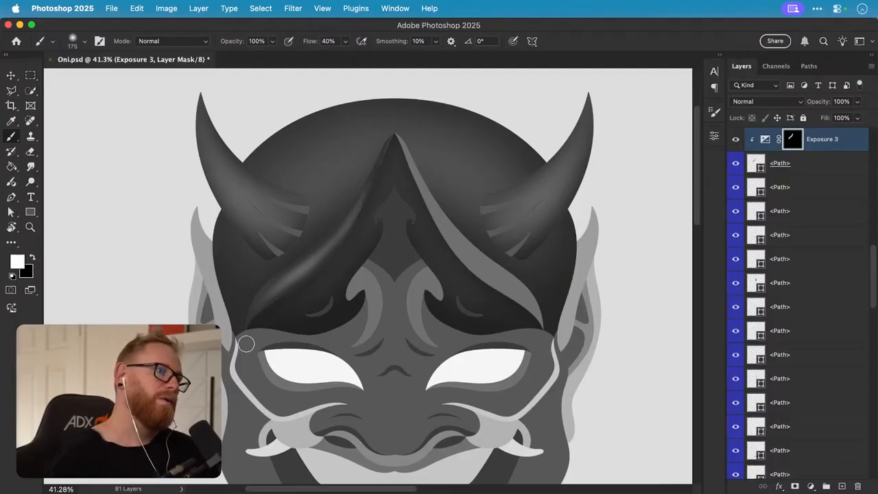
# - Extend the shading on the left forehead band by painting white on the Exposure 3 mask with a soft brush of up to 500 px
pyautogui.press(']')
pyautogui.press(']')
pyautogui.press(']')
pyautogui.press(']')
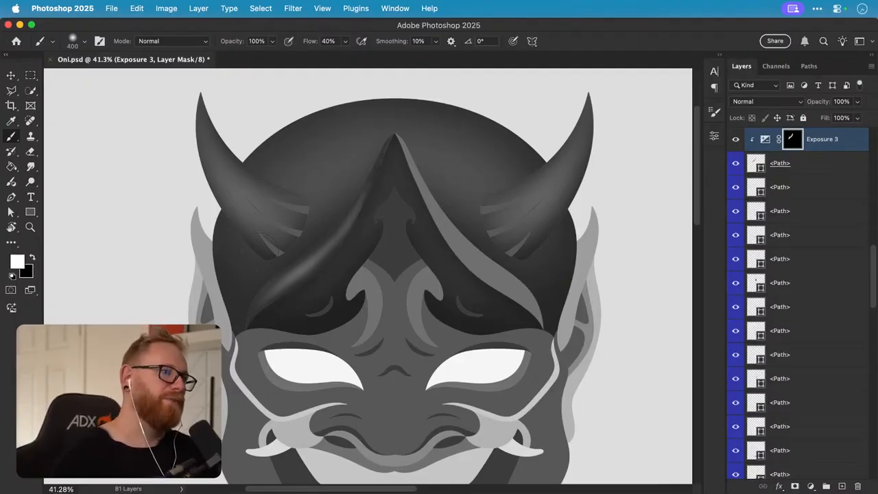
pyautogui.press(']')
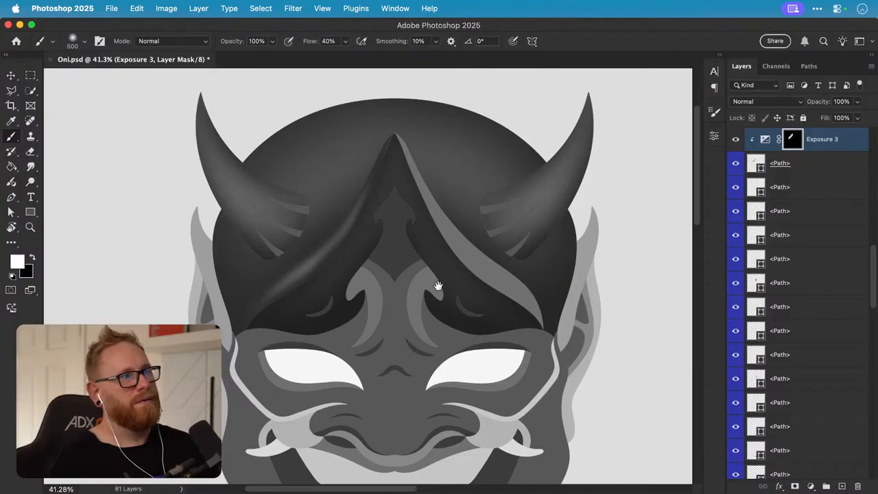
pyautogui.moveTo(433, 294); pyautogui.dragTo(369, 290)
pyautogui.press('v')
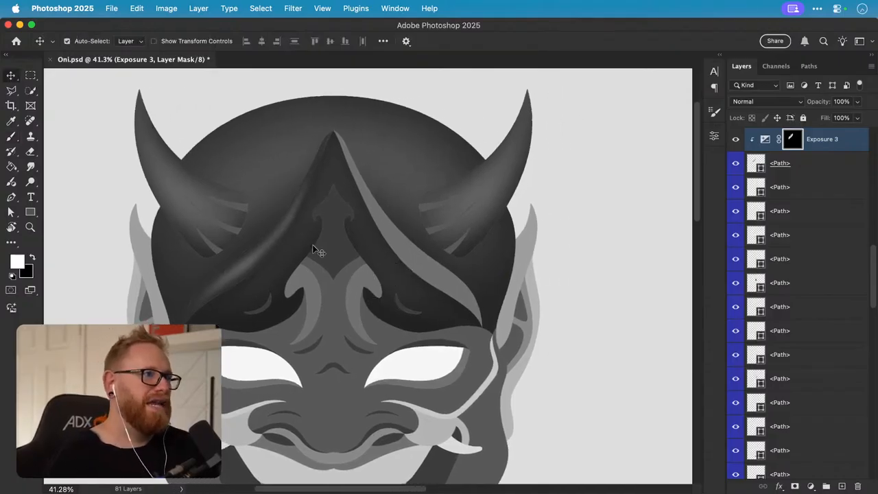
pyautogui.press('b')
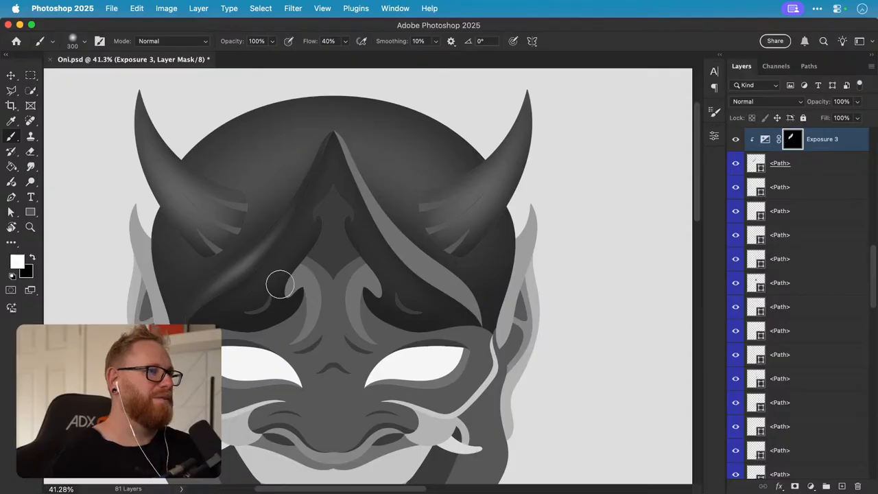
pyautogui.press('v')
pyautogui.press('super+2')
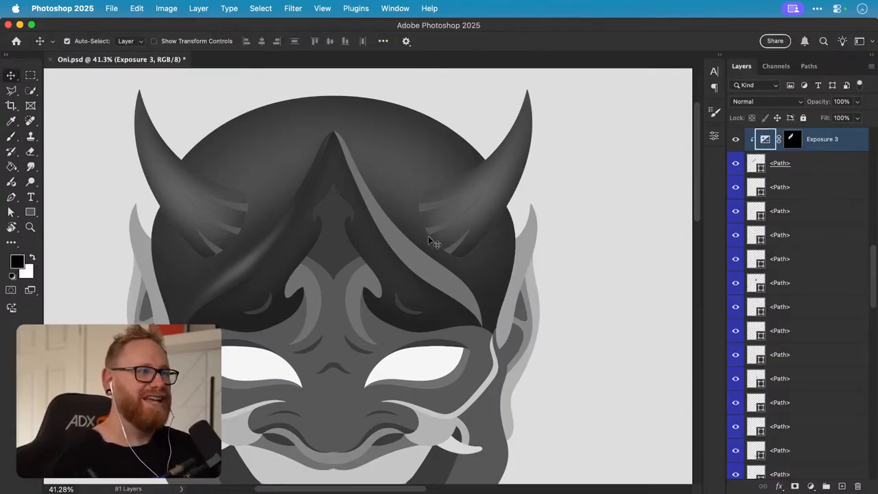
# - Identify the left forehead band's path layer by toggling its visibility and rename it Left Forehead Thing
pyautogui.click(736, 166)
pyautogui.click(736, 166)
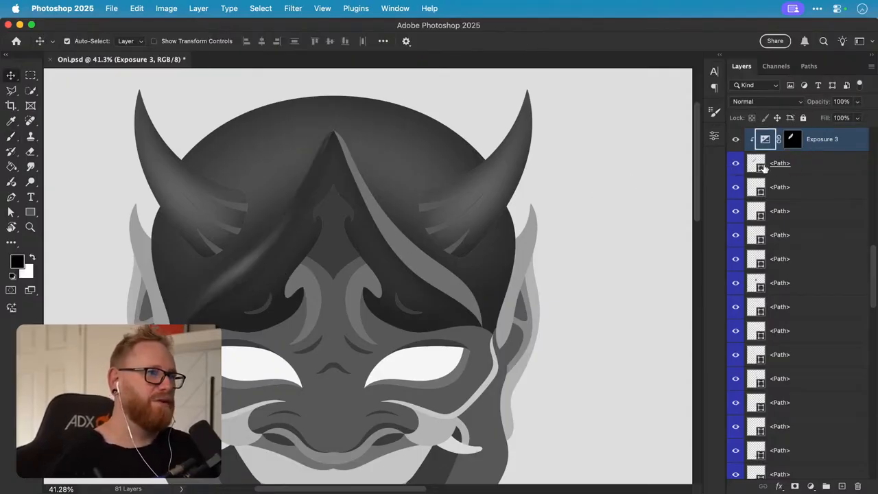
pyautogui.doubleClick(780, 164)
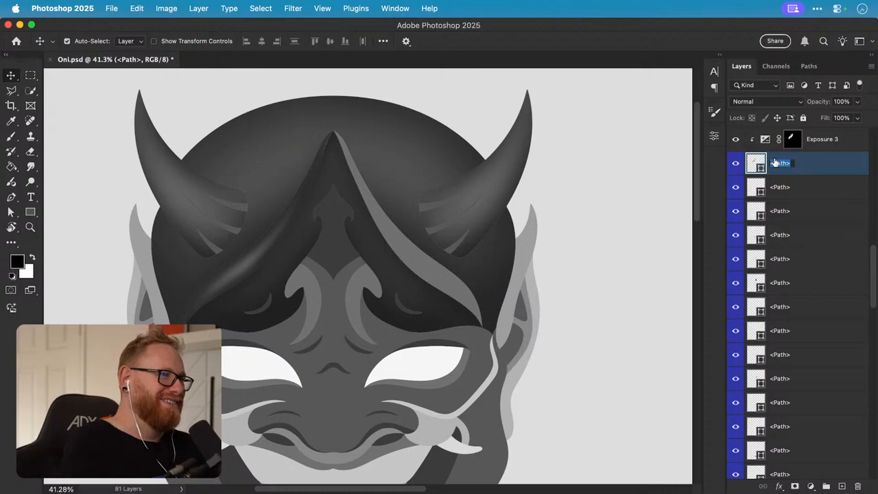
pyautogui.write('Left Forehead Thing')
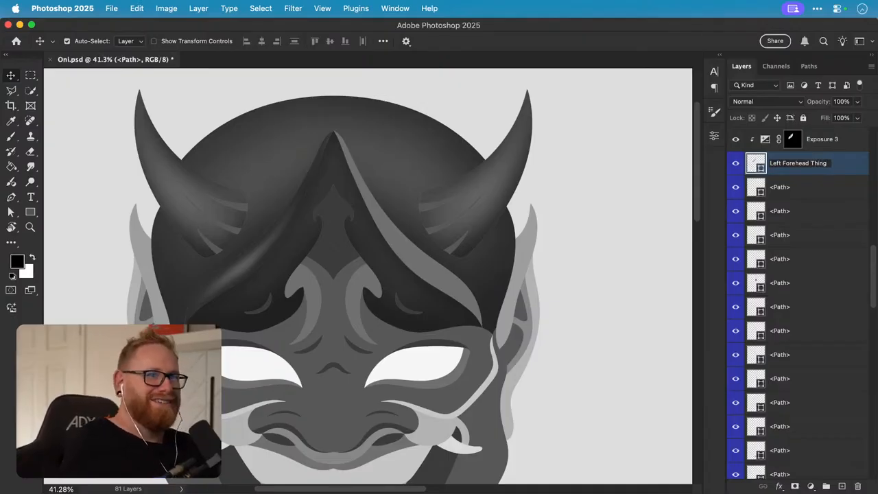
pyautogui.press('Return')
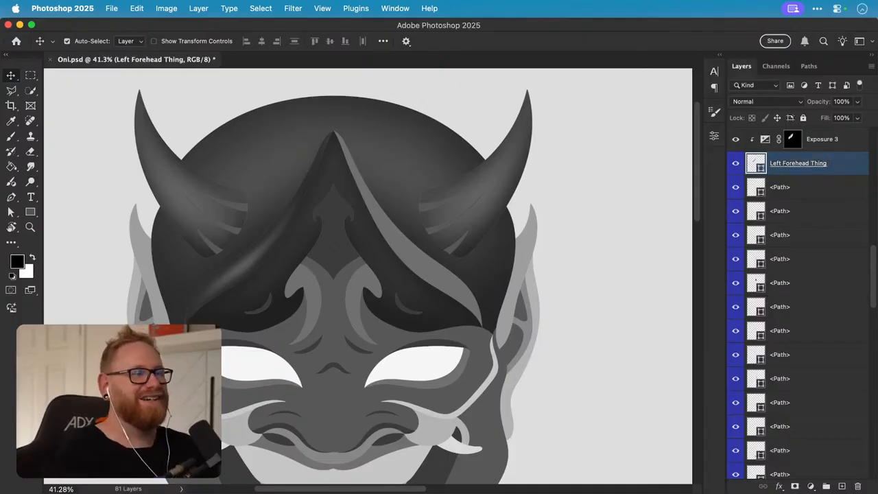
# - Rename the light band's path layer on the right side of the forehead as Right Forehead Thing, reusing the left layer's name
pyautogui.doubleClick(771, 167)
pyautogui.press('super+c')
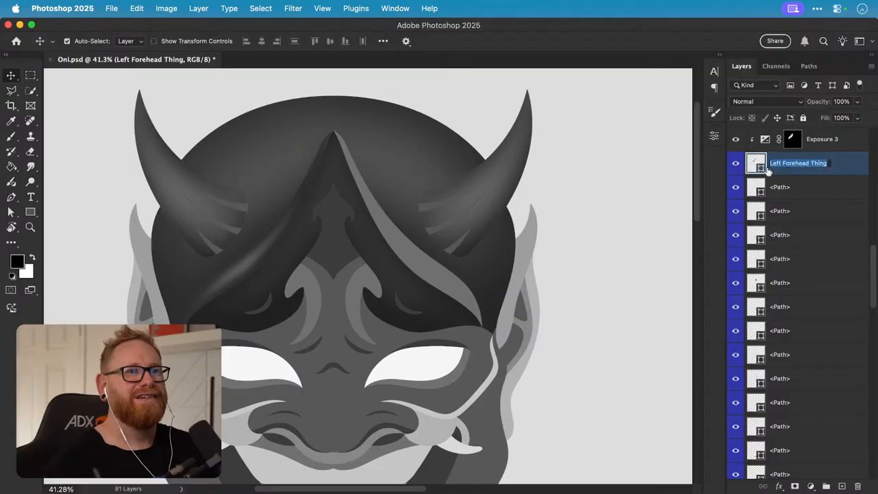
pyautogui.click(434, 274)
pyautogui.click(446, 280)
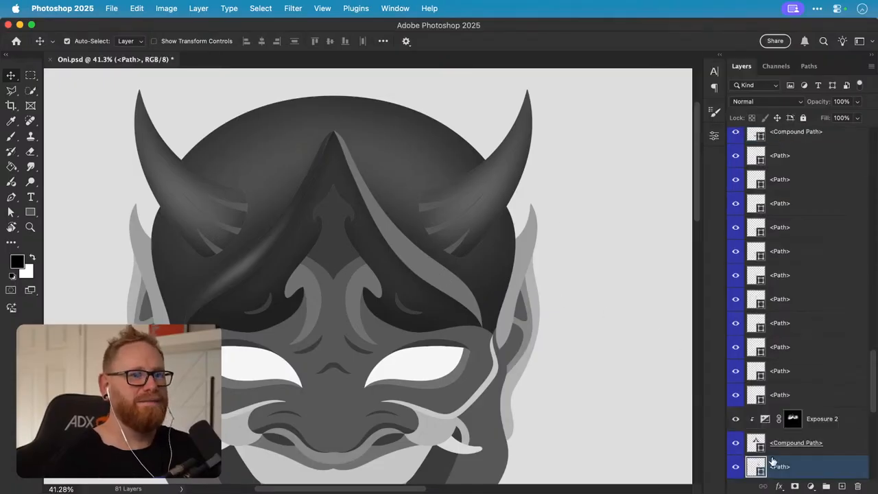
pyautogui.scroll(-10, 795, 467)
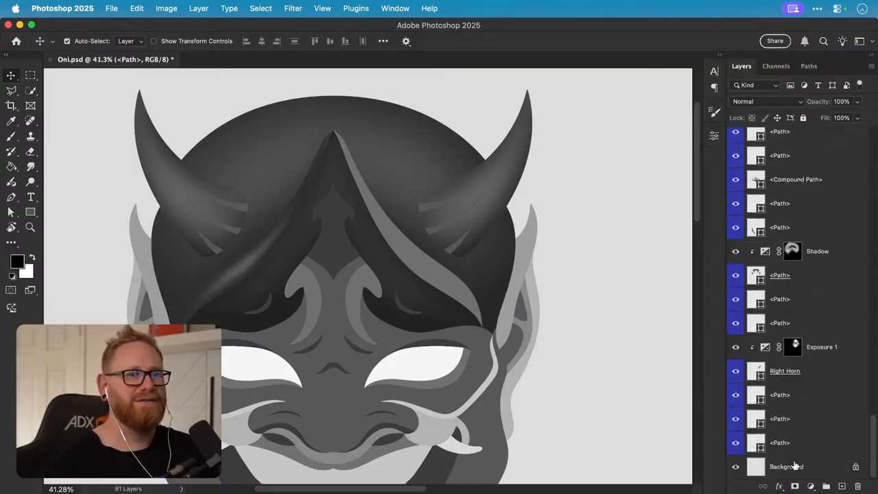
pyautogui.scroll(5, 795, 467)
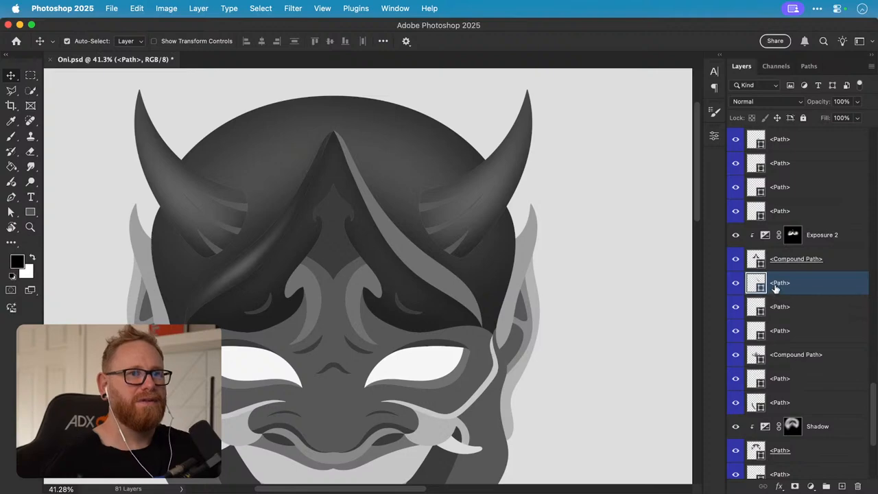
pyautogui.doubleClick(776, 288)
pyautogui.press('super+v')
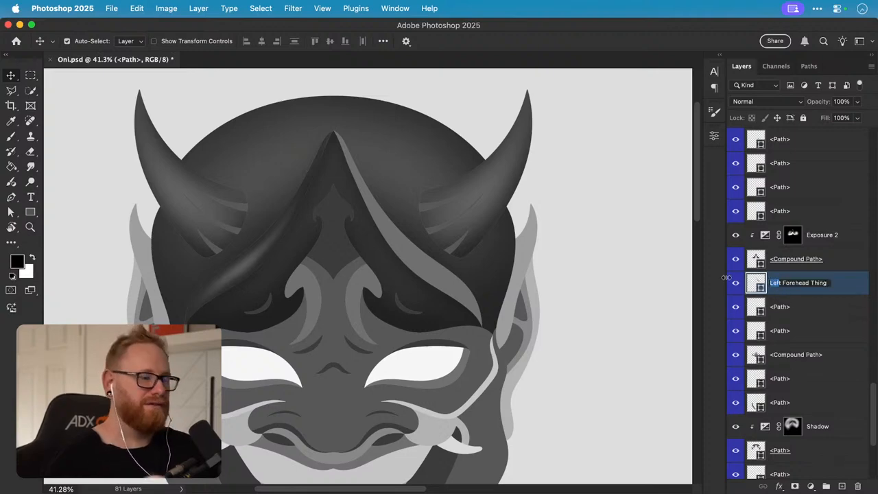
pyautogui.press('BackSpace')
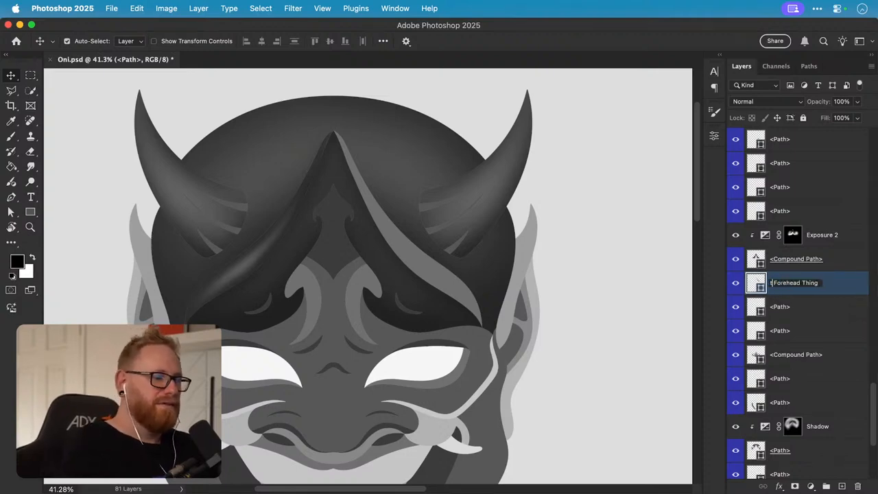
pyautogui.write('Right')
pyautogui.press('Return')
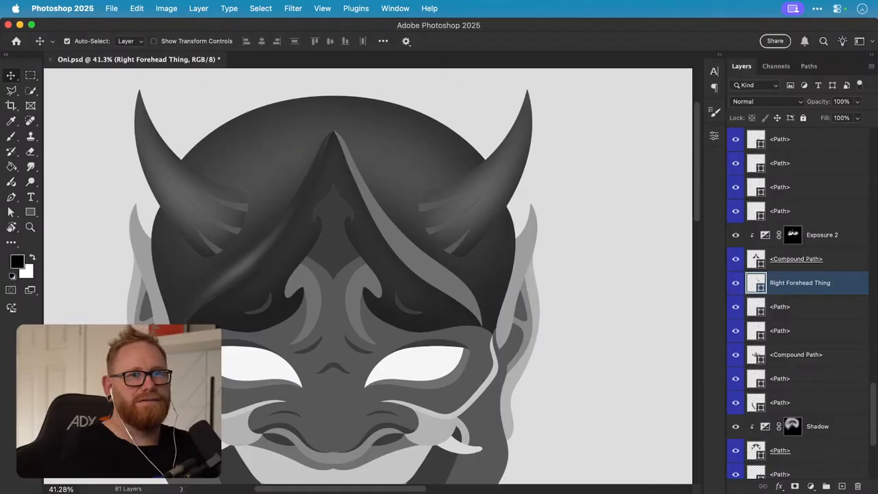
# - Duplicate the Exposure 3 adjustment directly above the Right Forehead Thing layer and clip it to that shape
pyautogui.scroll(10, 776, 268)
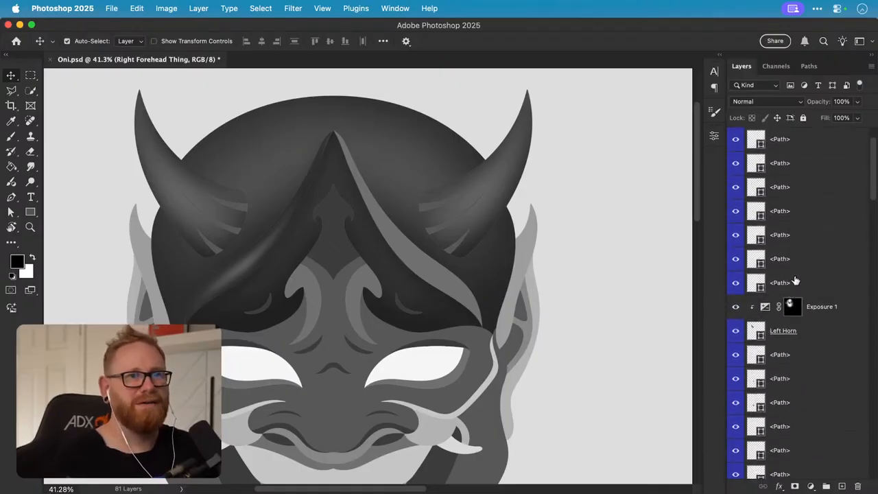
pyautogui.scroll(2, 809, 302)
pyautogui.scroll(-5, 800, 303)
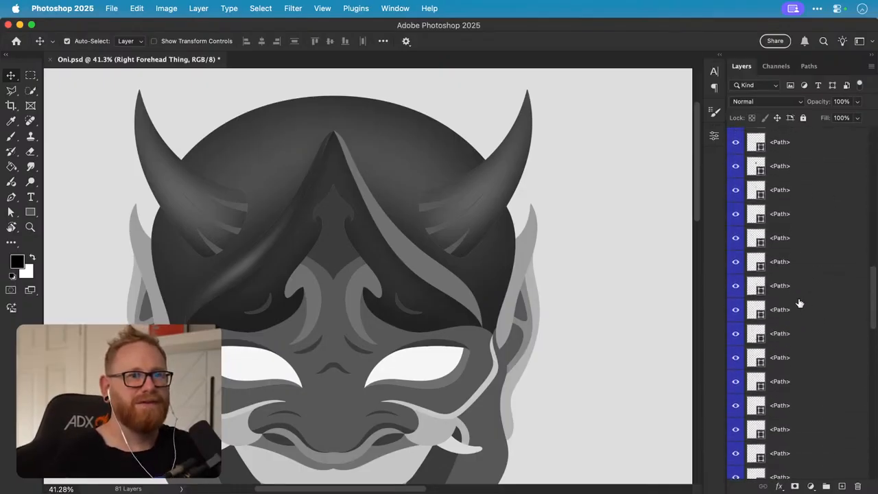
pyautogui.click(821, 214)
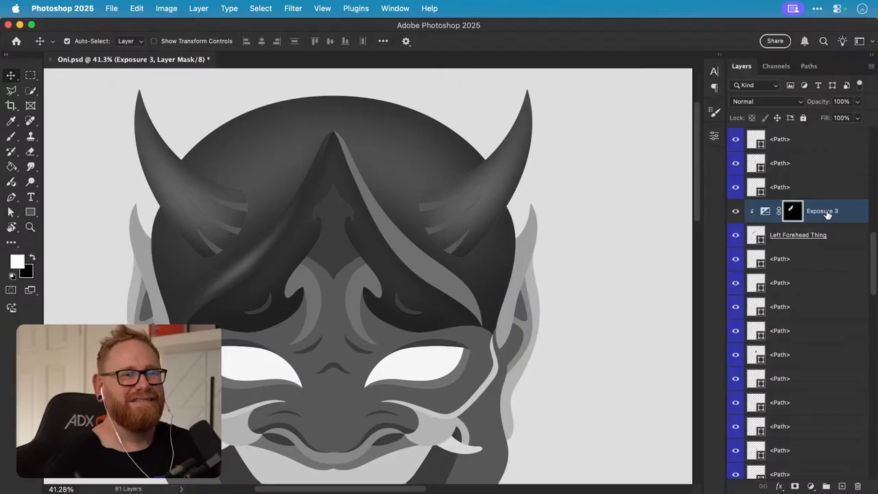
pyautogui.moveTo(827, 215)
pyautogui.mouseDown()
pyautogui.moveTo(804, 356)
pyautogui.moveTo(806, 476)
pyautogui.moveTo(818, 486)
pyautogui.moveTo(814, 418)
pyautogui.moveTo(817, 468)
pyautogui.moveTo(836, 126)
pyautogui.moveTo(816, 223)
pyautogui.mouseUp()
pyautogui.hotkey('ctrl', 'alt', 'g')
pyautogui.click(767, 236)
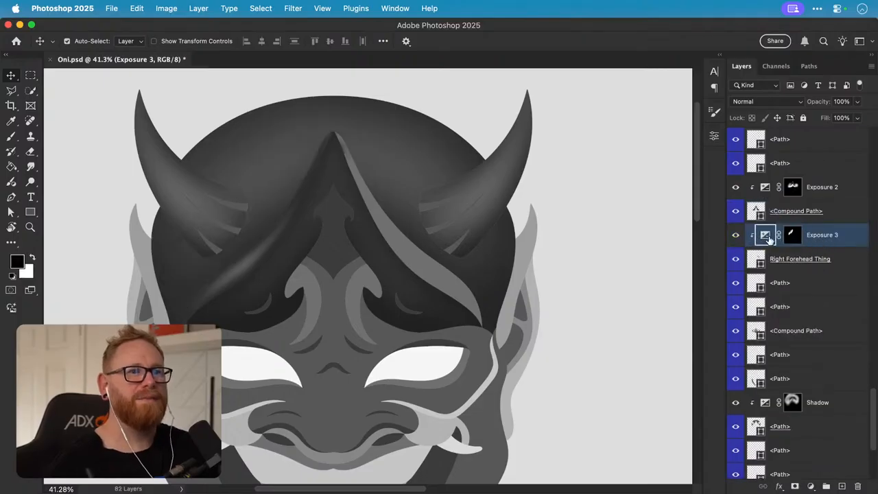
# - Mirror the copied Exposure 3 mask horizontally onto the right forehead band and save the document
pyautogui.click(139, 8)
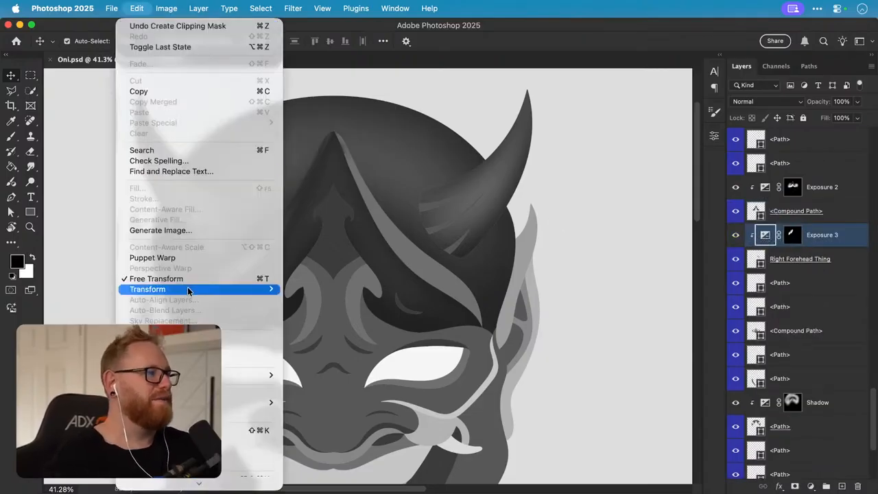
pyautogui.moveTo(190, 291)
pyautogui.click(302, 473)
pyautogui.hotkey('ctrl', 't')
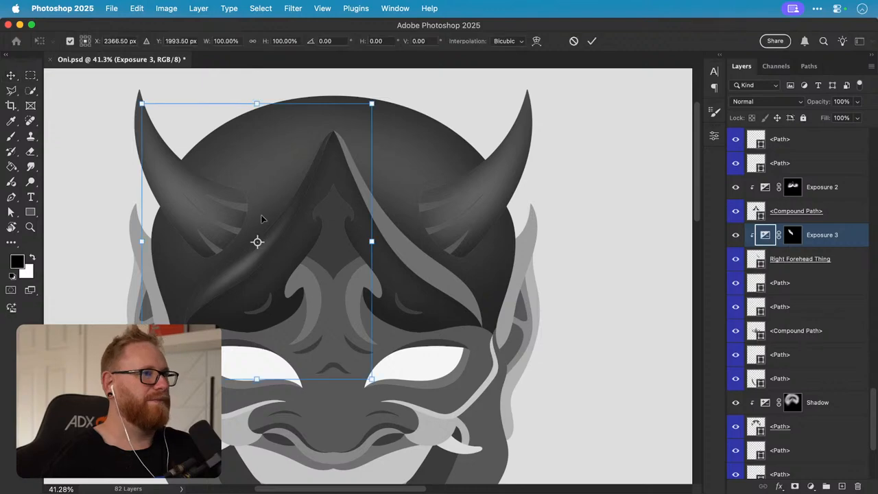
pyautogui.moveTo(257, 243); pyautogui.dragTo(429, 241)
pyautogui.hotkey('shift', 'Left')
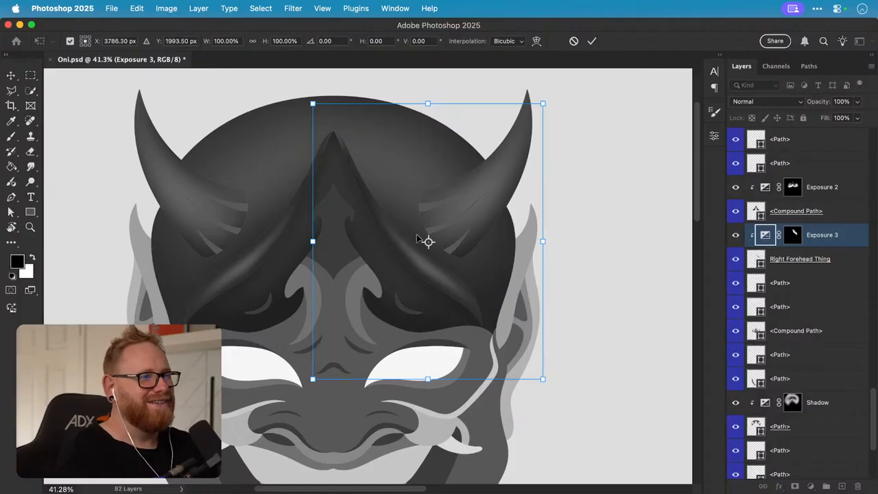
pyautogui.press('Return')
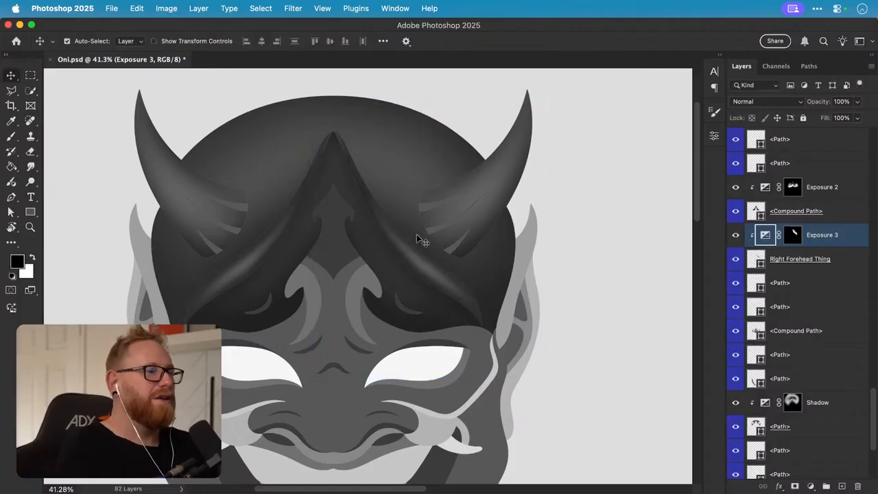
pyautogui.press('super+0')
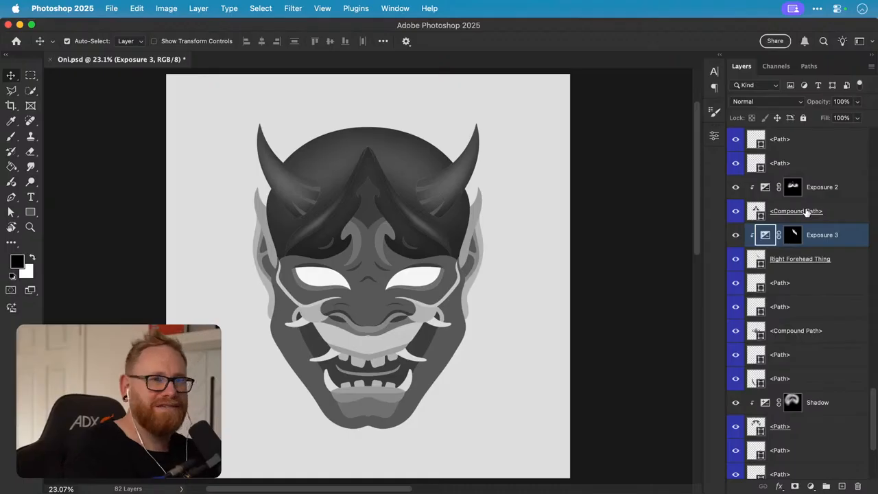
pyautogui.press('super+s')
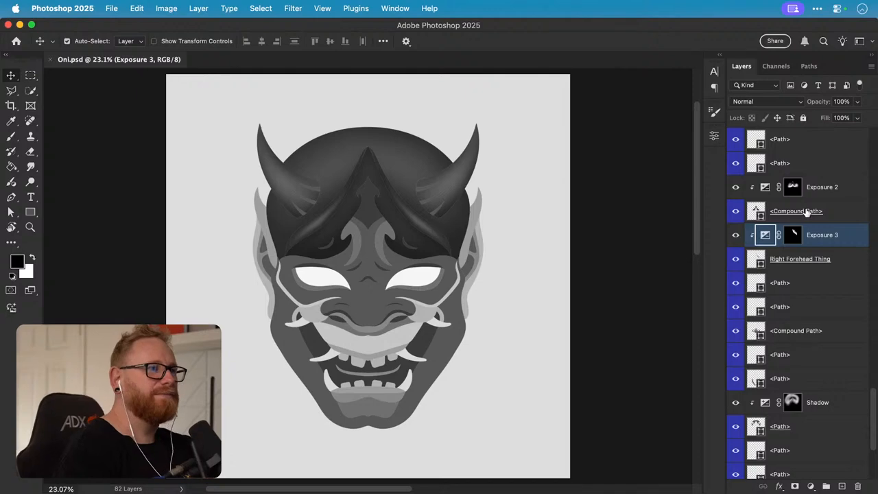
# - Group all shapes that make up the left ear and name the group Left Ear
pyautogui.press('super+space')
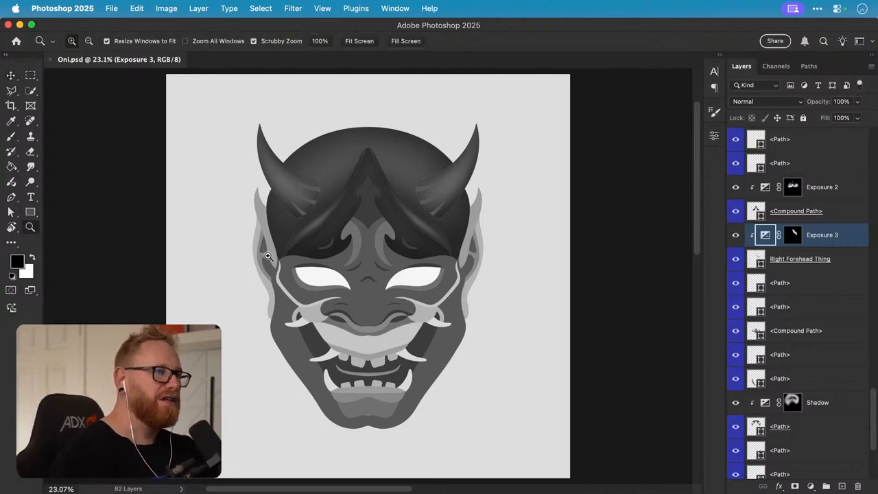
pyautogui.keyDown('super'); pyautogui.click(268, 255); pyautogui.keyUp('super')
pyautogui.keyDown('super'); pyautogui.click(268, 255); pyautogui.keyUp('super')
pyautogui.keyDown('super'); pyautogui.click(268, 255); pyautogui.keyUp('super')
pyautogui.click(265, 242)
pyautogui.press('Delete')
pyautogui.press('super+z')
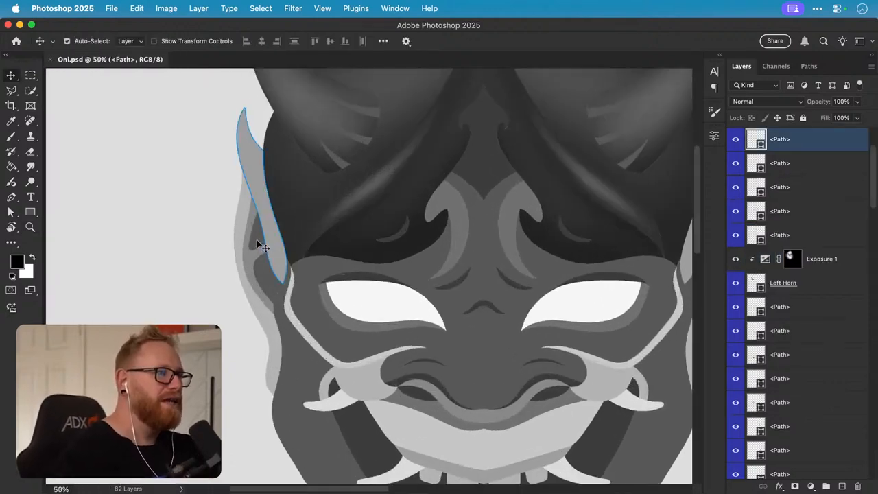
pyautogui.keyDown('shift'); pyautogui.keyDown('super'); pyautogui.click(256, 240); pyautogui.keyUp('super'); pyautogui.keyUp('shift')
pyautogui.moveTo(240, 255); pyautogui.dragTo(180, 244)
pyautogui.press('super+z')
pyautogui.press('super+g')
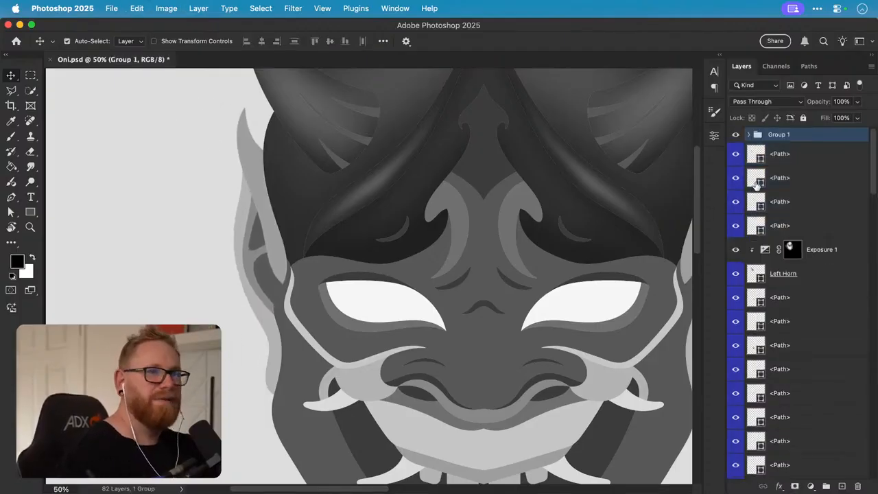
pyautogui.doubleClick(779, 135)
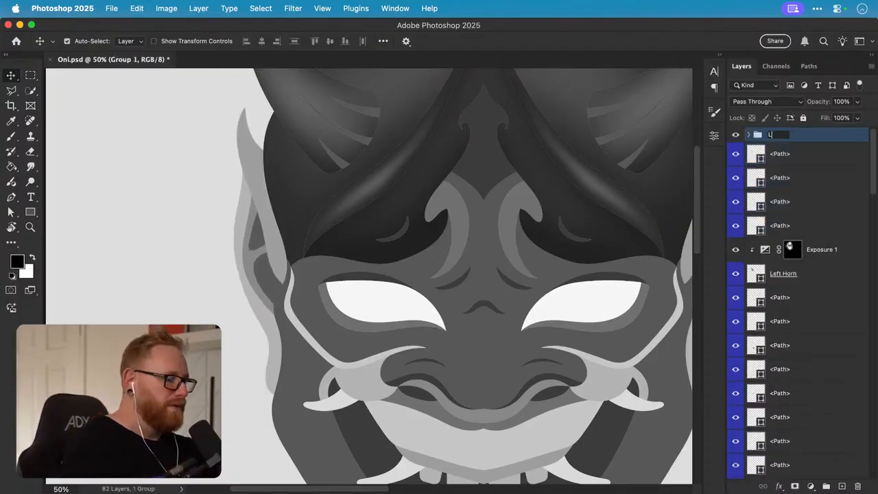
pyautogui.press('Return')
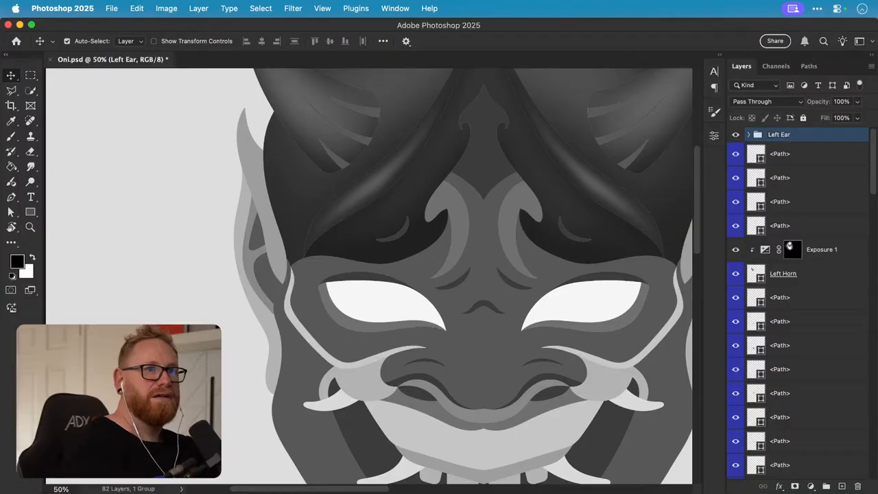
# - Toggle the visibility of the Left Ear group to check that it contains the whole ear
pyautogui.press('super+minus')
pyautogui.press('super+minus')
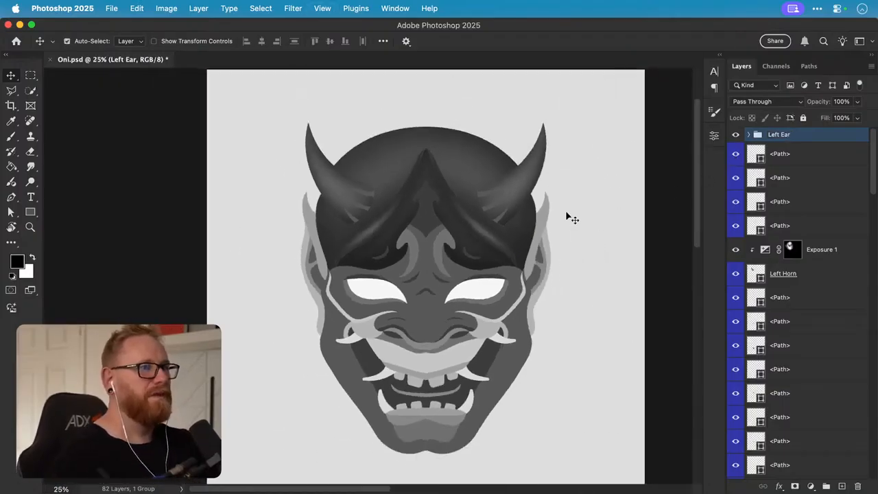
pyautogui.click(736, 136)
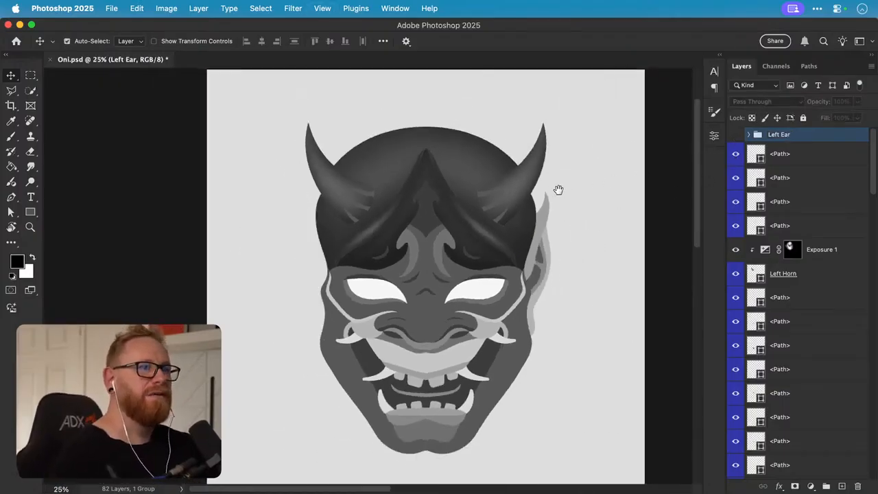
pyautogui.hscroll(5, 559, 189)
pyautogui.click(736, 136)
pyautogui.click(736, 136)
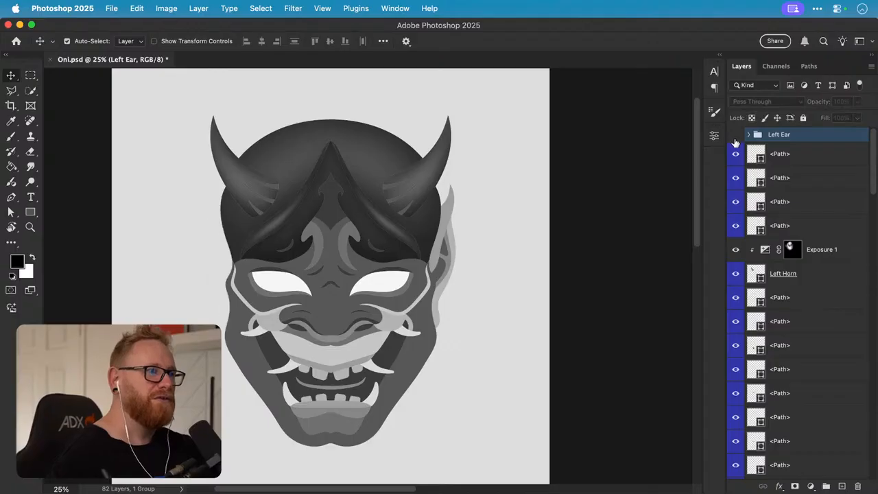
# - Select all the shapes that make up the right ear and group them
pyautogui.press('z')
pyautogui.click(450, 260)
pyautogui.click(449, 260)
pyautogui.press('v')
pyautogui.click(430, 252)
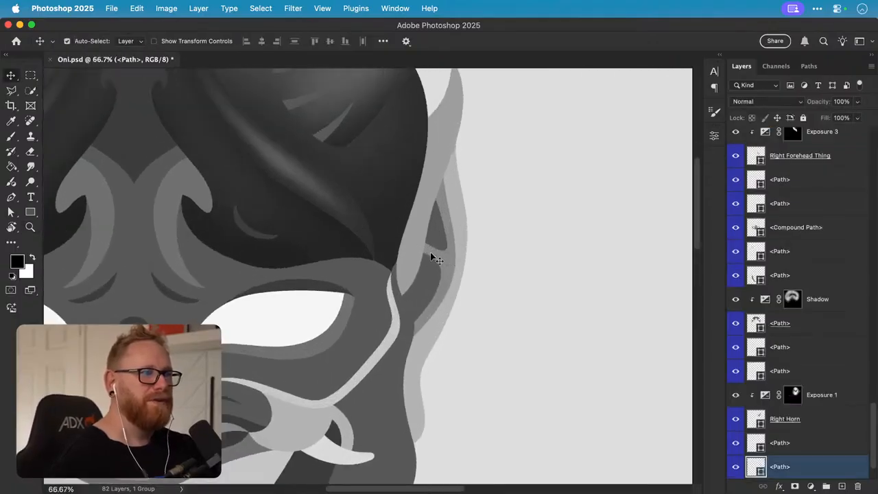
pyautogui.keyDown('shift'); pyautogui.click(436, 254); pyautogui.keyUp('shift')
pyautogui.keyDown('shift'); pyautogui.click(448, 236); pyautogui.keyUp('shift')
pyautogui.moveTo(463, 235); pyautogui.dragTo(496, 243)
pyautogui.press('super+z')
pyautogui.keyDown('shift'); pyautogui.click(433, 294); pyautogui.keyUp('shift')
pyautogui.press('super+g')
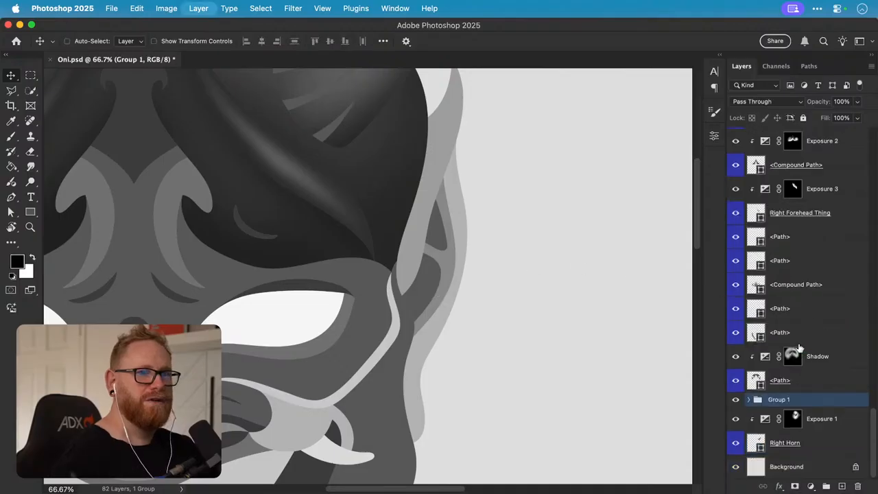
# - Name the new group Right Ear
pyautogui.doubleClick(779, 399)
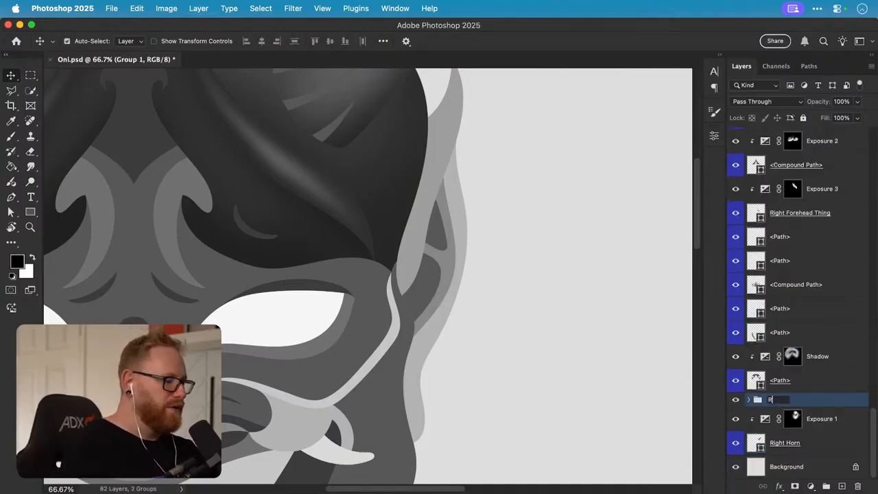
pyautogui.write('Right Ear')
pyautogui.press('Return')
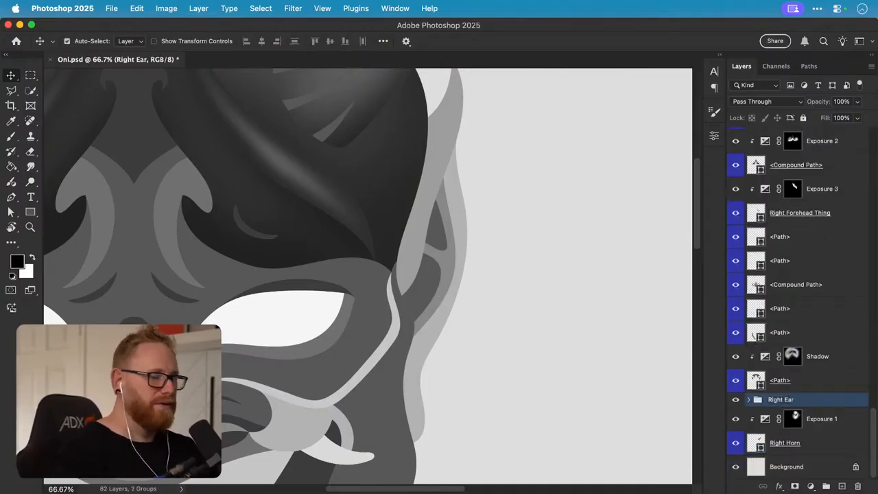
# - Hide the Right Ear group so that only the mask face and horns are showing
pyautogui.press('super+0')
pyautogui.click(735, 400)
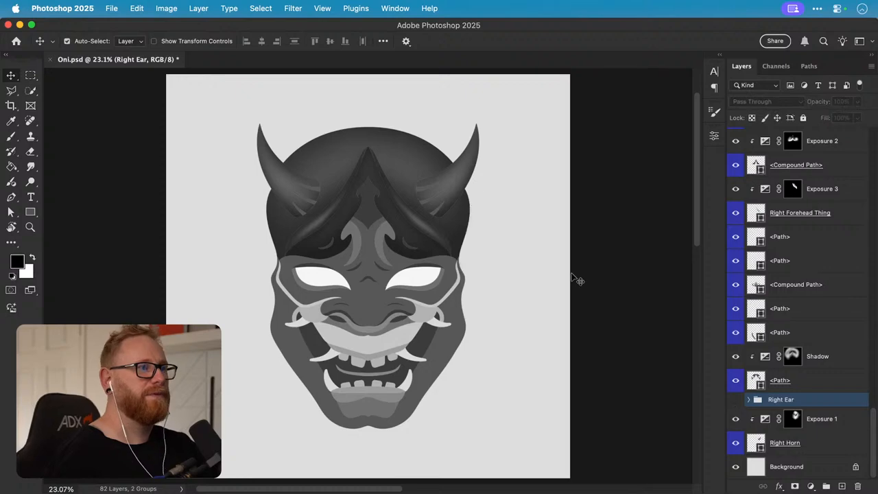
pyautogui.hscroll(2, 350, 309)
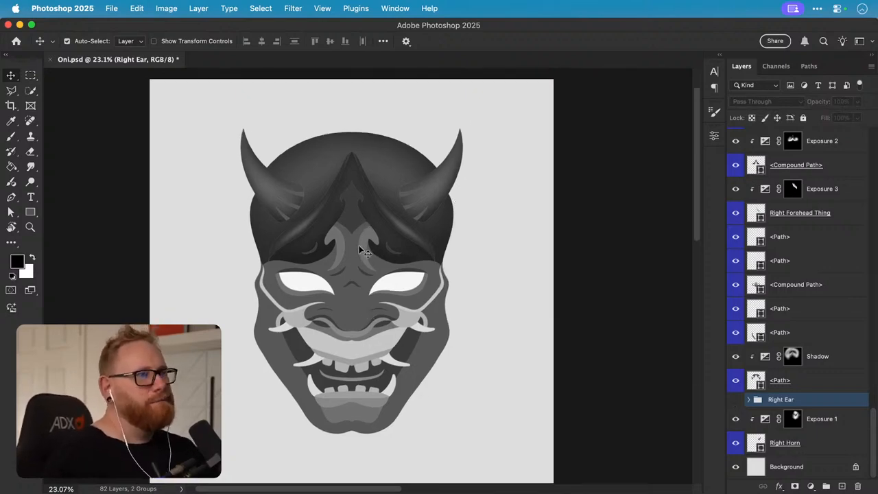
pyautogui.press('z')
pyautogui.click(343, 360)
pyautogui.press('v')
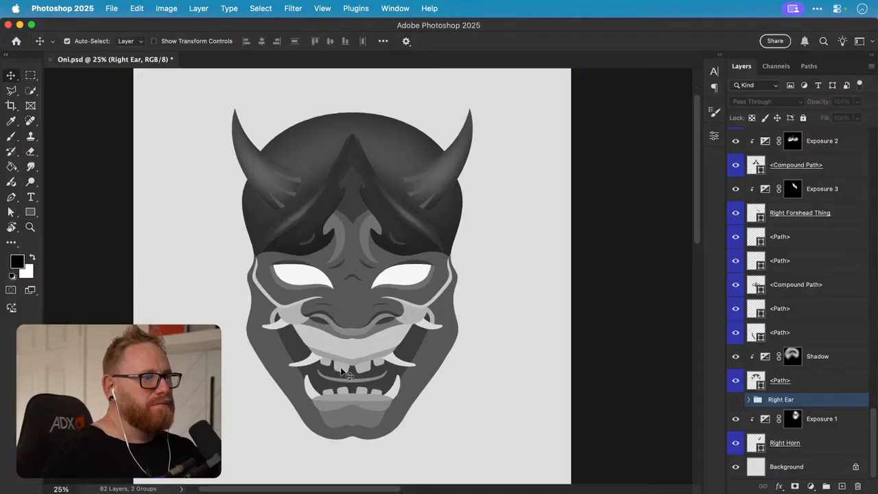
pyautogui.moveTo(350, 342); pyautogui.dragTo(347, 350)
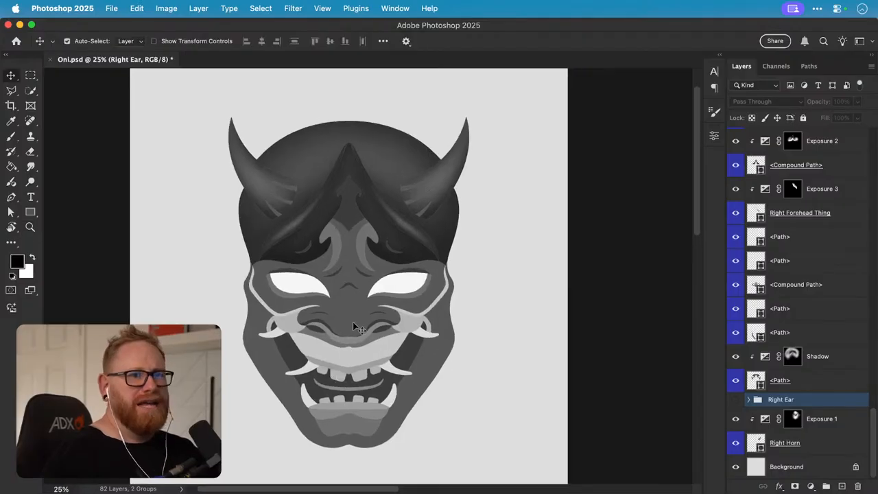
# - Add an Exposure adjustment above the pointed ornament shape in the centre of the forehead and clip it to that shape
pyautogui.press('z')
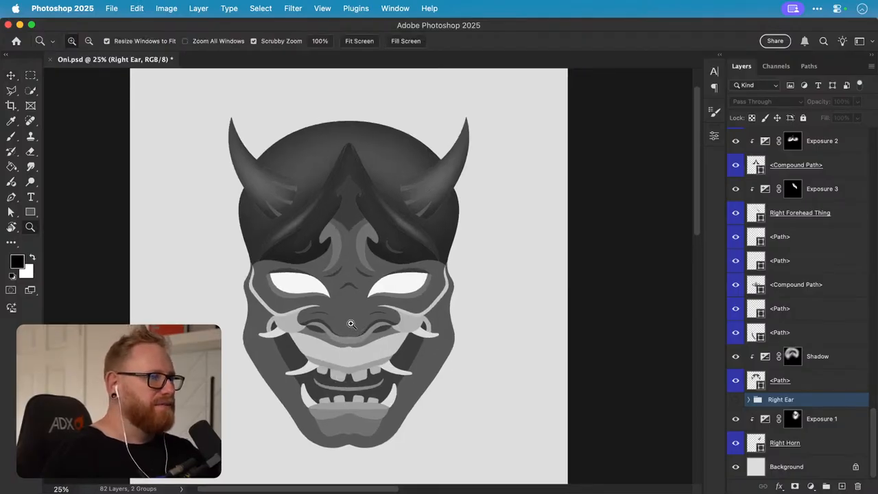
pyautogui.click(335, 232)
pyautogui.press('v')
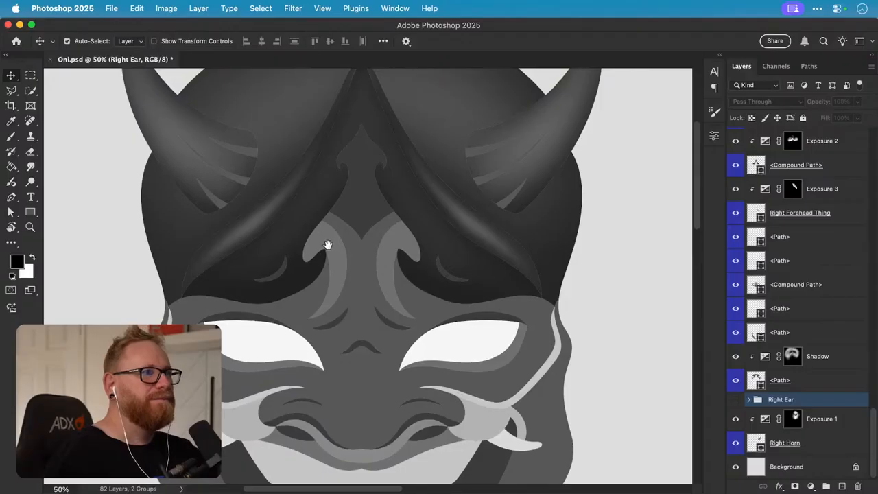
pyautogui.scroll(2, 336, 227)
pyautogui.click(351, 218)
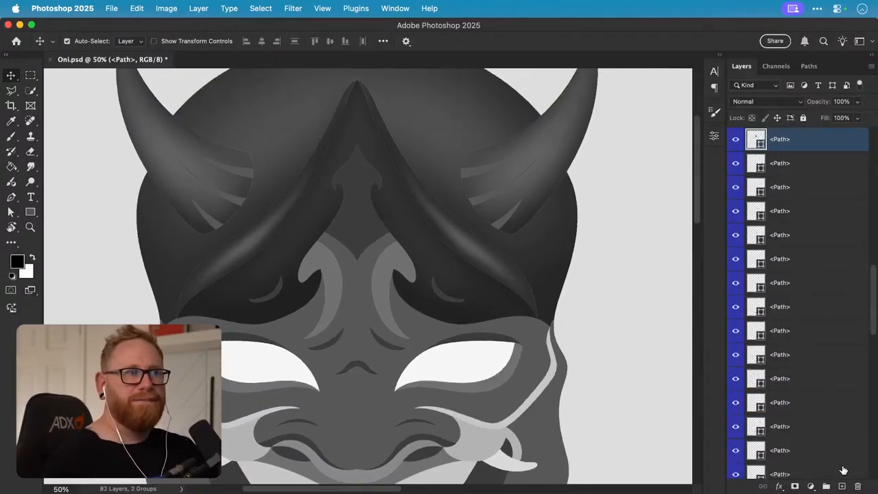
pyautogui.scroll(2, 844, 470)
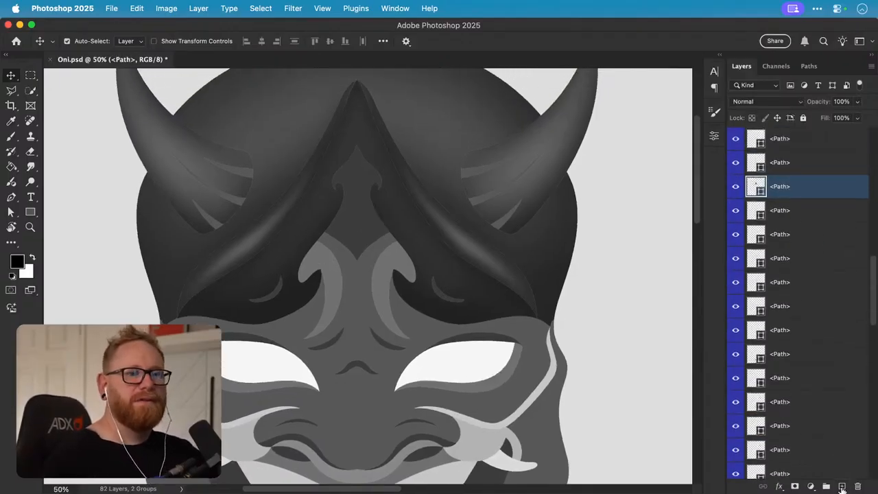
pyautogui.click(811, 486)
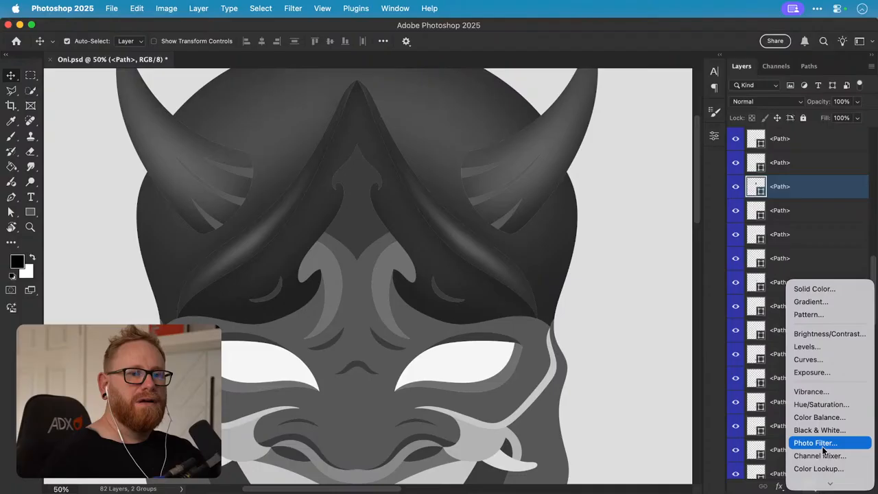
pyautogui.click(831, 377)
pyautogui.keyDown('alt'); pyautogui.click(812, 193); pyautogui.keyUp('alt')
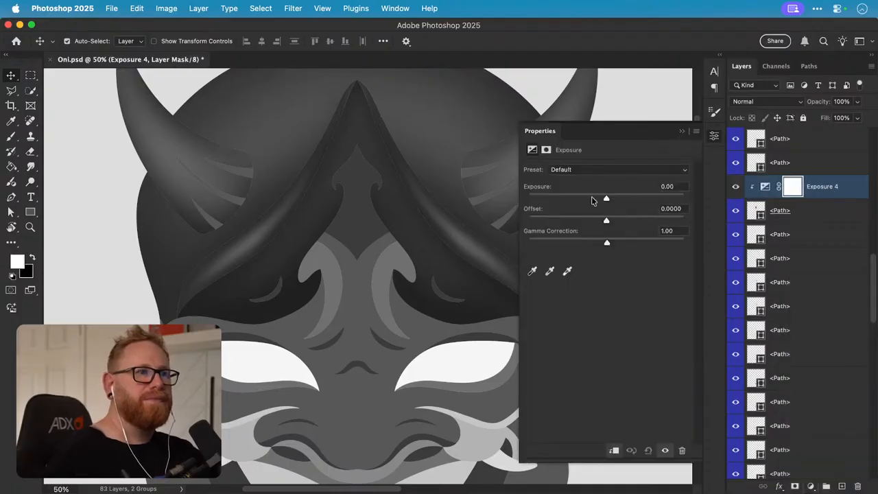
# - Lower the exposure of the ornament's adjustment to darken it strongly and invert its mask to black
pyautogui.moveTo(606, 199); pyautogui.dragTo(571, 199)
pyautogui.click(714, 137)
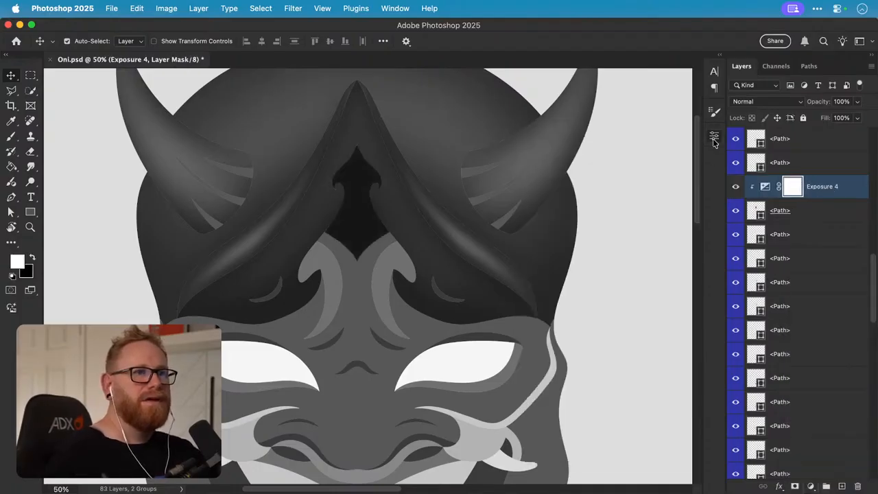
pyautogui.press('super+i')
pyautogui.press('b')
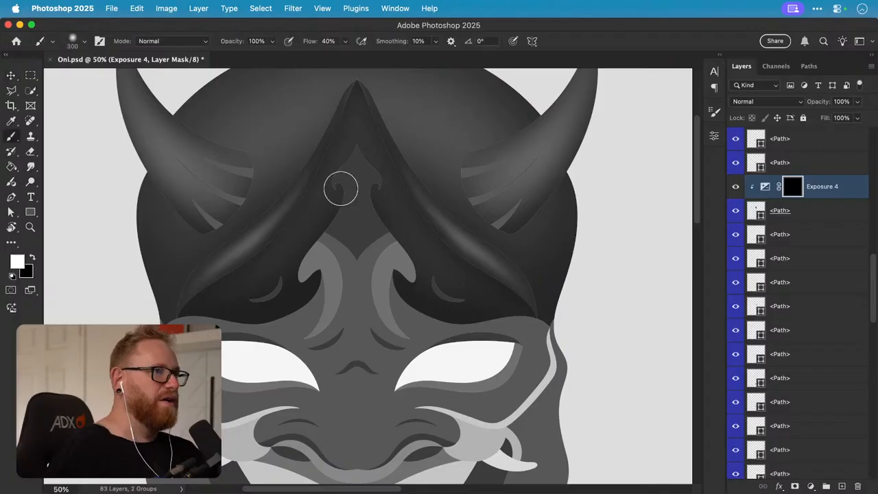
# - Paint soft white shading on the ornament's Exposure mask to darken its sides, tip and lower edges, enlarging the brush up to 800
pyautogui.moveTo(341, 186)
pyautogui.mouseDown()
pyautogui.moveTo(337, 214)
pyautogui.moveTo(358, 232)
pyautogui.moveTo(318, 226)
pyautogui.moveTo(325, 146)
pyautogui.moveTo(344, 124)
pyautogui.moveTo(331, 145)
pyautogui.moveTo(364, 121)
pyautogui.moveTo(401, 168)
pyautogui.moveTo(398, 196)
pyautogui.moveTo(384, 190)
pyautogui.moveTo(380, 197)
pyautogui.moveTo(398, 206)
pyautogui.moveTo(385, 186)
pyautogui.moveTo(402, 197)
pyautogui.moveTo(374, 208)
pyautogui.moveTo(410, 210)
pyautogui.moveTo(369, 200)
pyautogui.moveTo(325, 211)
pyautogui.moveTo(309, 226)
pyautogui.moveTo(310, 256)
pyautogui.mouseUp()
pyautogui.press('[')
pyautogui.press('[')
pyautogui.press('[')
pyautogui.press('[')
pyautogui.press('[')
pyautogui.press('[')
pyautogui.press(']')
pyautogui.press(']')
pyautogui.press(']')
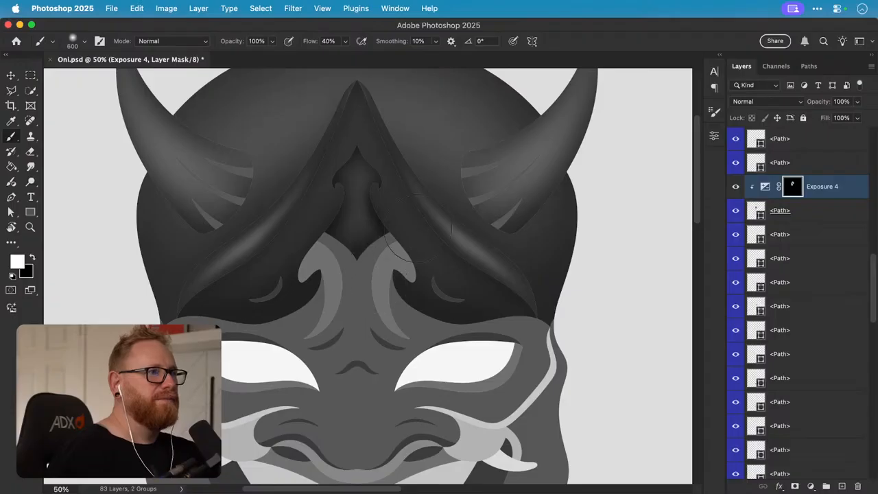
pyautogui.press(']')
pyautogui.press(']')
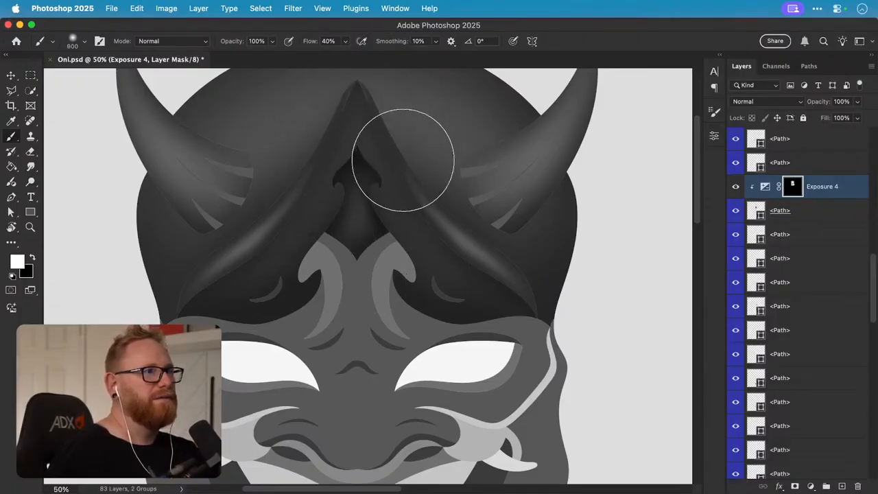
# - Add an Exposure adjustment of -3.17 above the main face compound path and clip it to that shape
pyautogui.press('v')
pyautogui.click(359, 296)
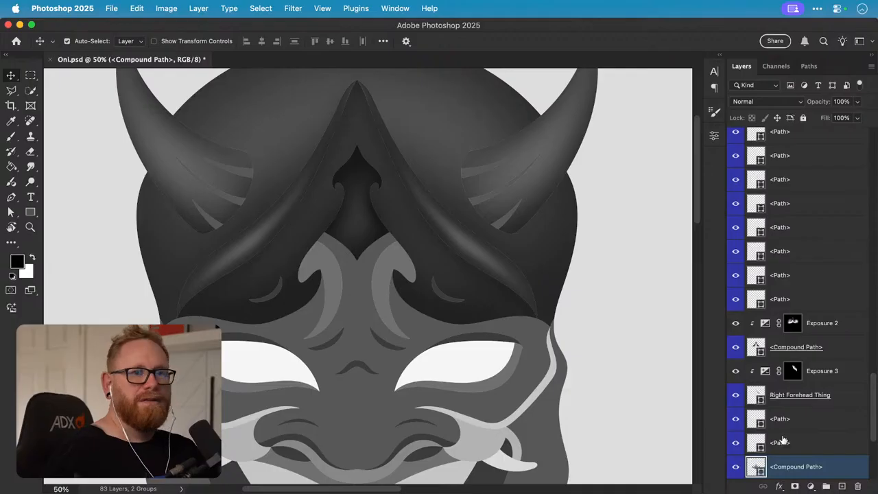
pyautogui.click(812, 486)
pyautogui.click(823, 373)
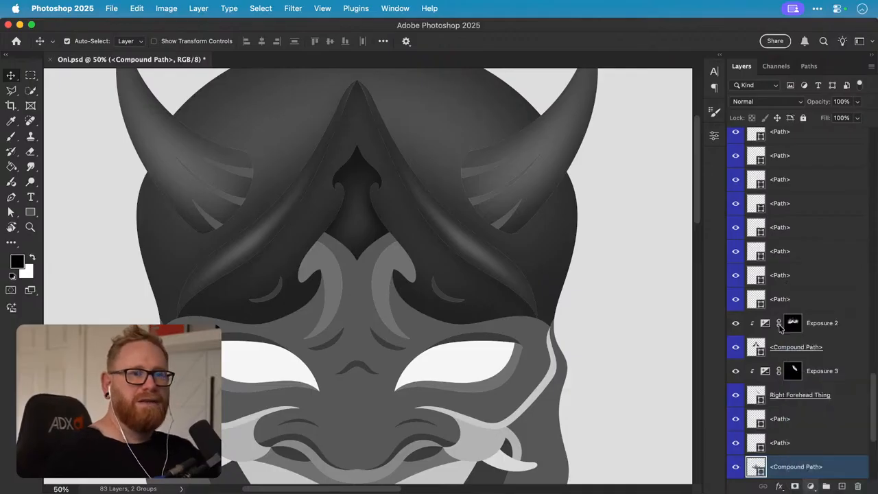
pyautogui.moveTo(589, 199); pyautogui.dragTo(569, 199)
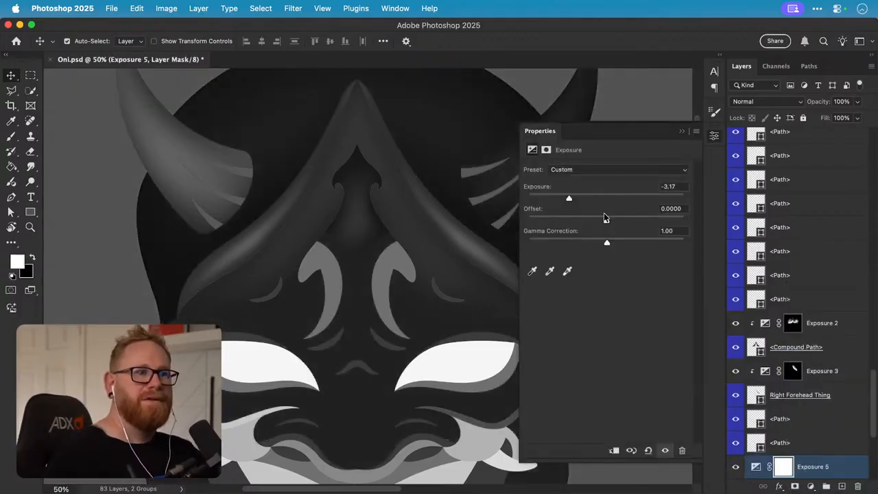
pyautogui.scroll(-4, 819, 447)
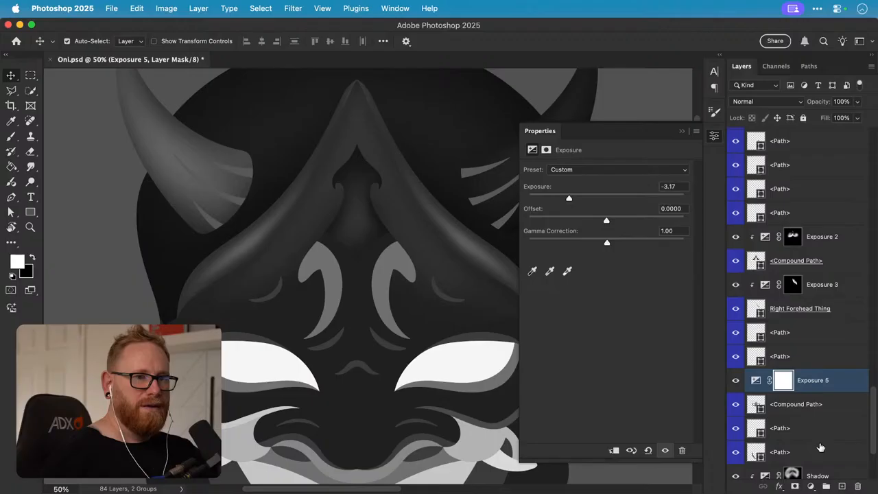
pyautogui.press('super+0')
pyautogui.keyDown('alt'); pyautogui.click(829, 376); pyautogui.keyUp('alt')
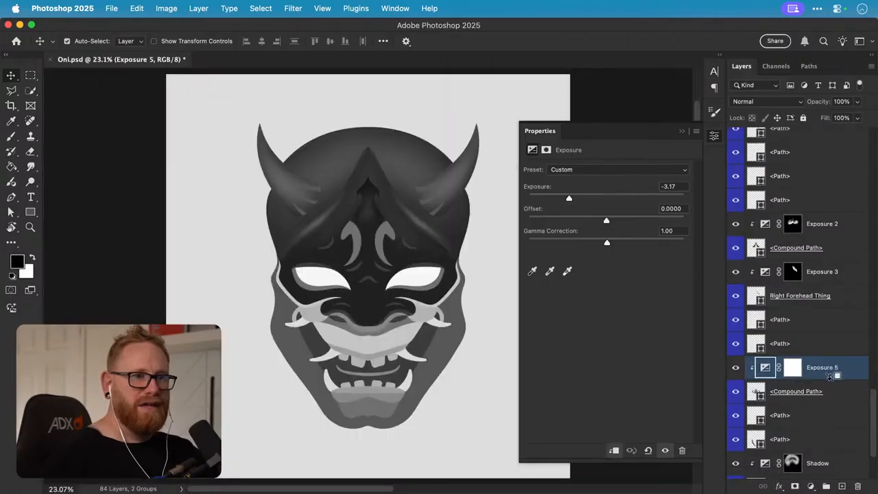
# - Invert the face Exposure adjustment's layer mask to black and ready the Brush tool for painting on it
pyautogui.click(793, 369)
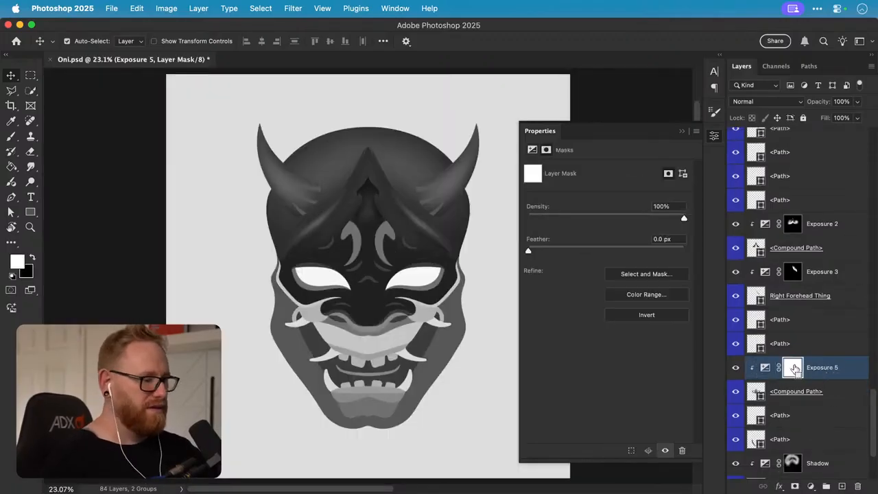
pyautogui.press('super+i')
pyautogui.press('z')
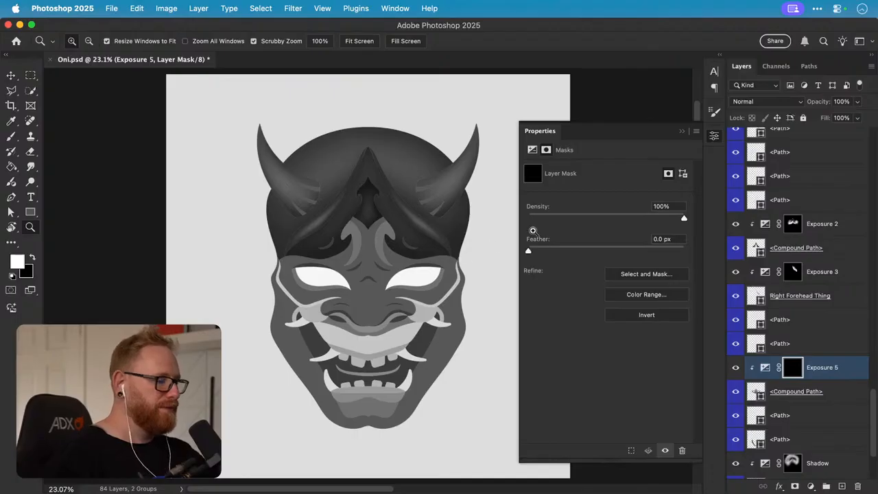
pyautogui.press('super+plus')
pyautogui.click(714, 135)
pyautogui.press('b')
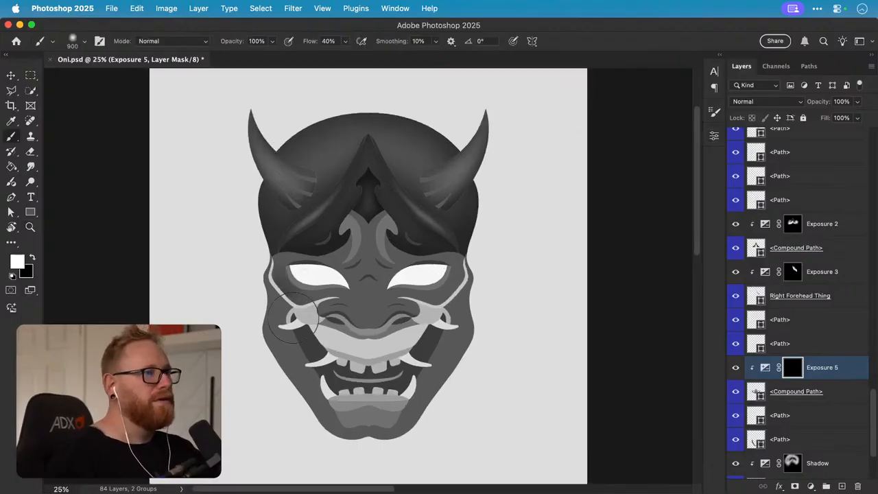
# - Start painting soft shadow on the face mask along the left brow with a 600 brush, undoing the misplaced stroke
pyautogui.press('z')
pyautogui.click(392, 285)
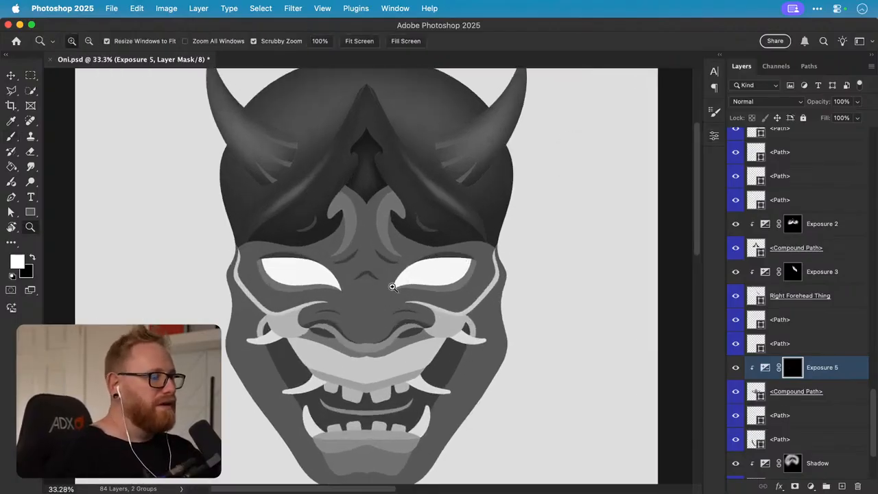
pyautogui.press('b')
pyautogui.press('[')
pyautogui.press('[')
pyautogui.press('[')
pyautogui.press('[')
pyautogui.press('[')
pyautogui.press('[')
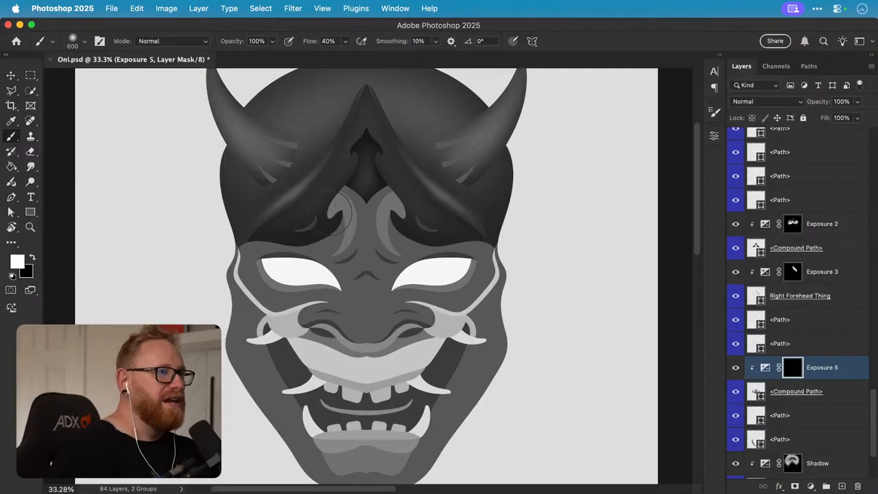
pyautogui.press(']')
pyautogui.press(']')
pyautogui.press(']')
pyautogui.moveTo(245, 231)
pyautogui.mouseDown()
pyautogui.moveTo(319, 193)
pyautogui.moveTo(334, 212)
pyautogui.mouseUp()
pyautogui.press('super+z')
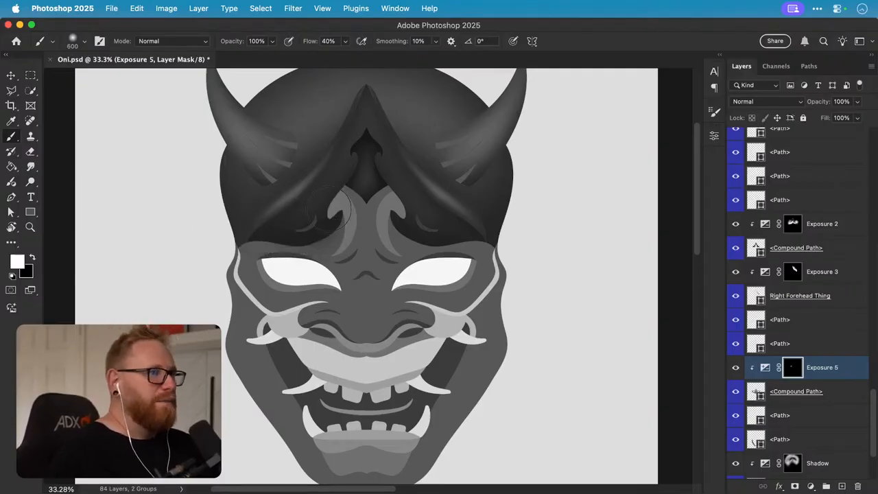
# - Paint shadow along the left brow under the forehead band and around the outer corner of the left eye
pyautogui.press('[')
pyautogui.press('[')
pyautogui.press('[')
pyautogui.press('[')
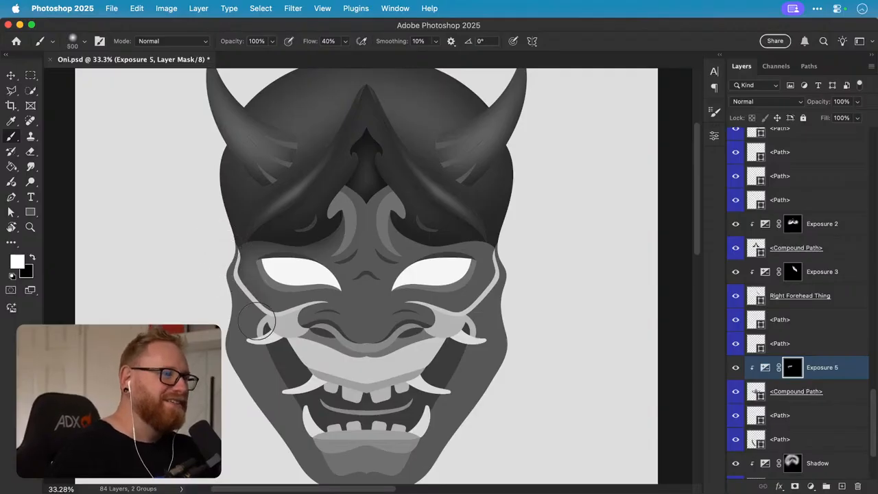
pyautogui.press(']')
pyautogui.press(']')
pyautogui.press(']')
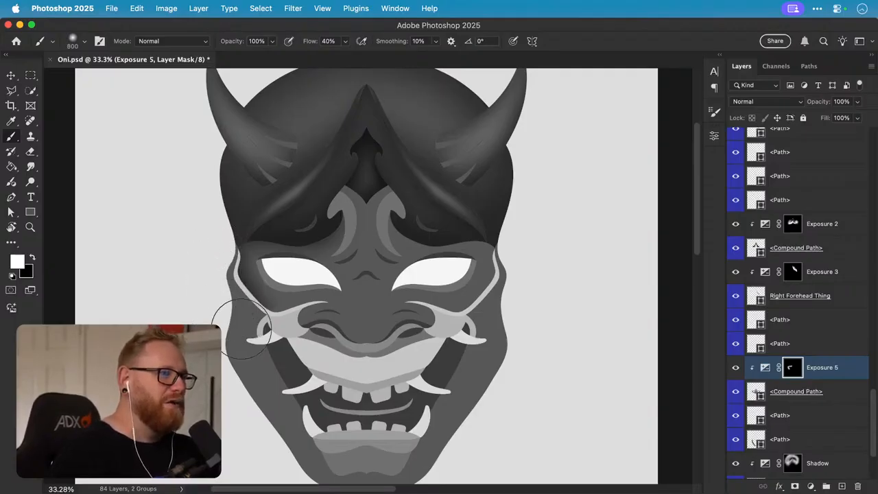
# - Deepen the shadow beneath the left eye along the cheek line and along the brow using smaller 200 to 300 brushes
pyautogui.press('[')
pyautogui.press('[')
pyautogui.press('[')
pyautogui.press('[')
pyautogui.press('[')
pyautogui.press('[')
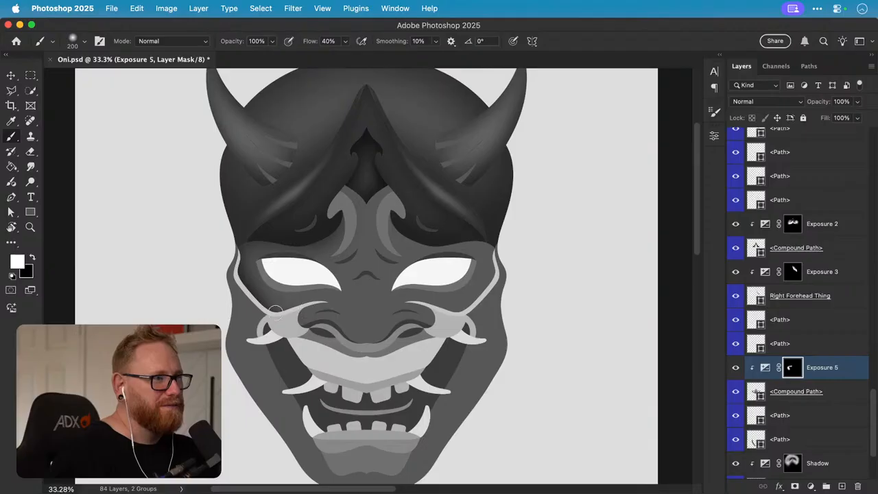
pyautogui.press('[')
pyautogui.press('[')
pyautogui.press('[')
pyautogui.press('[')
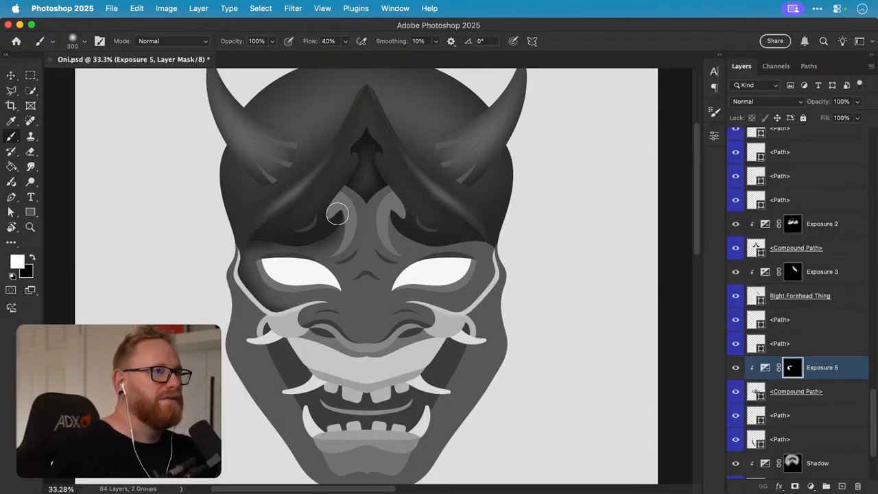
# - Paint broad soft shadow over the left eye area and the left side of the nose with a 900 to 1100 brush
pyautogui.press(']')
pyautogui.press(']')
pyautogui.press(']')
pyautogui.press(']')
pyautogui.press(']')
pyautogui.press(']')
pyautogui.press(']')
pyautogui.press(']')
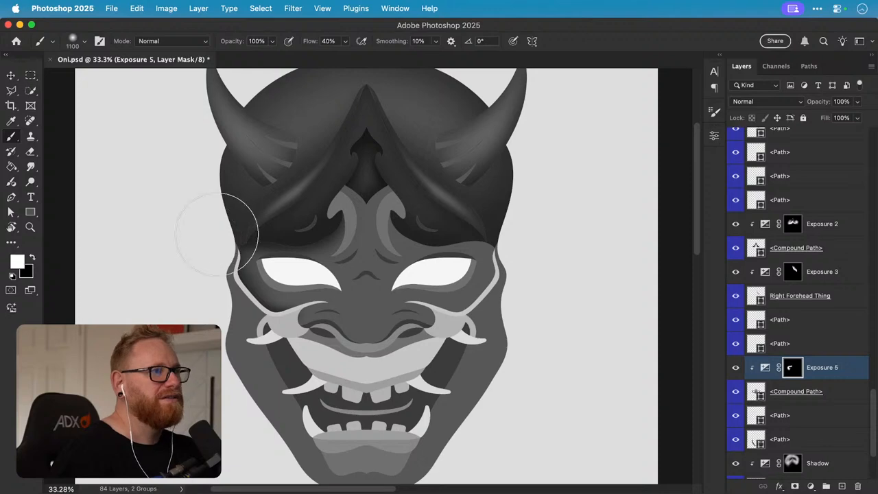
pyautogui.press('[')
pyautogui.press('[')
pyautogui.press('[')
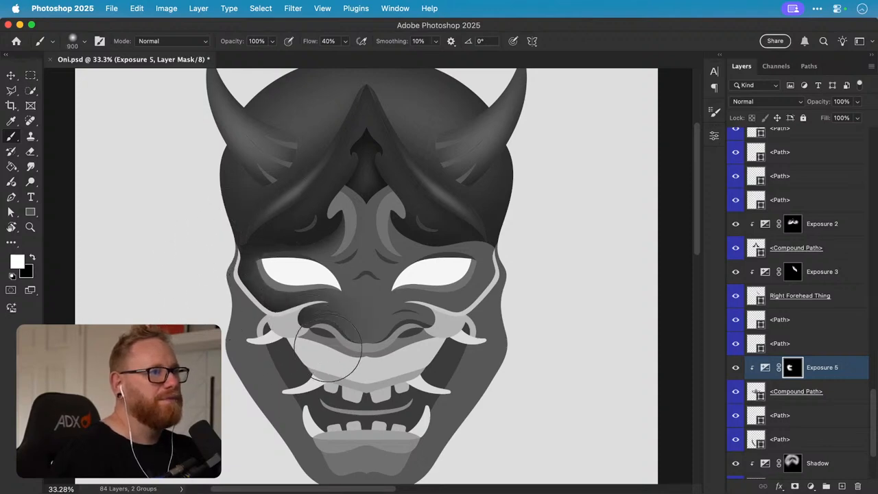
# - Shade the underside of the nose and the area around the right nostril using progressively smaller brushes
pyautogui.press('[')
pyautogui.moveTo(328, 335)
pyautogui.mouseDown()
pyautogui.moveTo(345, 362)
pyautogui.moveTo(335, 357)
pyautogui.moveTo(397, 357)
pyautogui.moveTo(382, 359)
pyautogui.moveTo(402, 347)
pyautogui.mouseUp()
pyautogui.press('[')
pyautogui.press('[')
pyautogui.press('[')
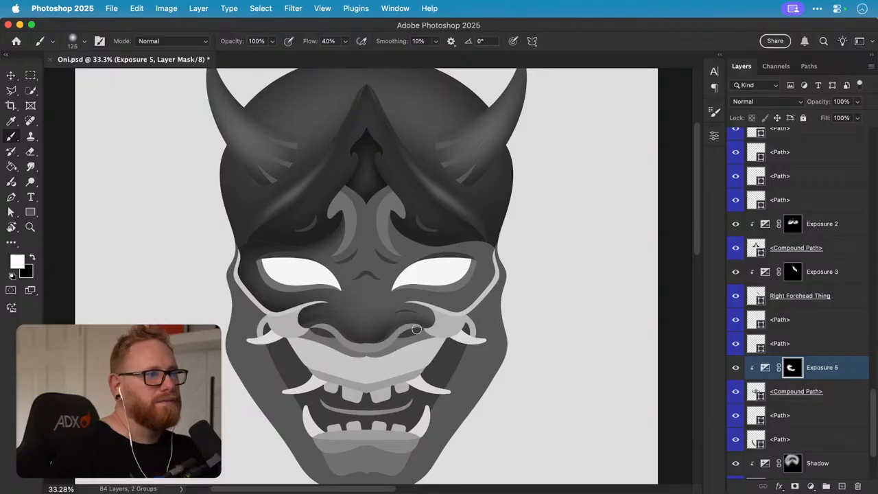
pyautogui.moveTo(437, 307); pyautogui.dragTo(403, 297)
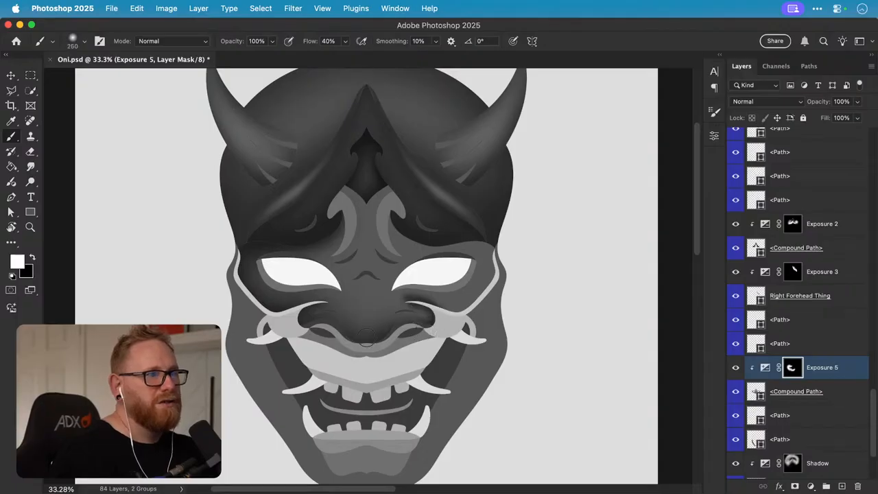
# - Refine the shading around the nostrils and nose tip with a 250 brush, alternating black and white on the mask
pyautogui.press('x')
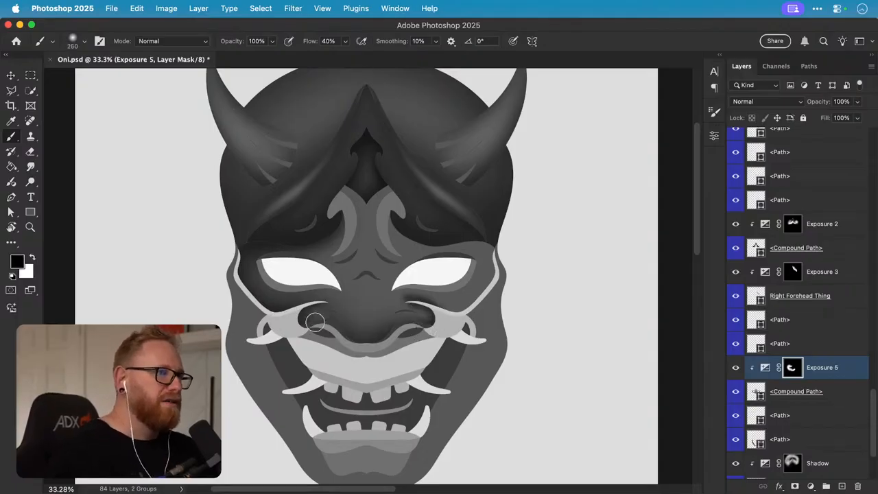
pyautogui.press('x')
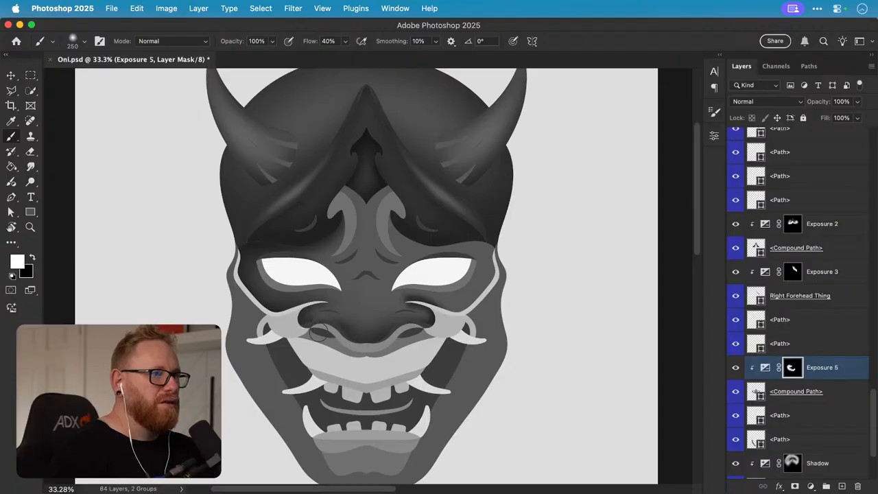
pyautogui.press('x')
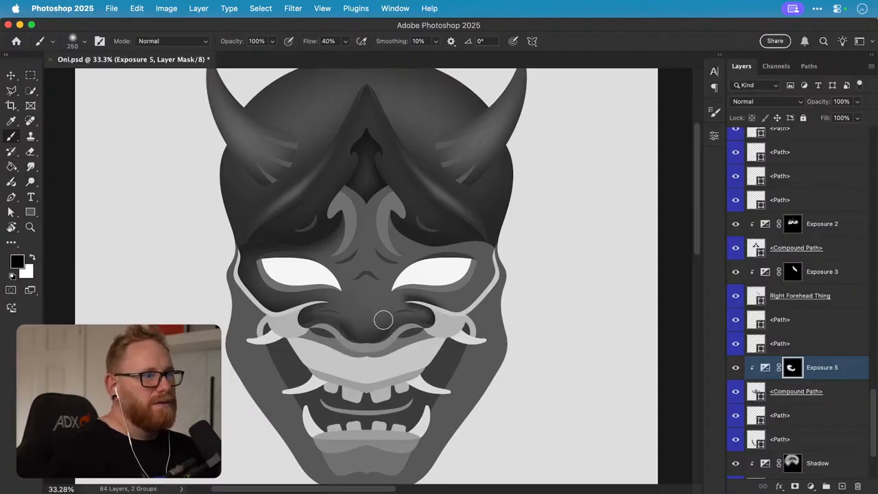
pyautogui.press('x')
pyautogui.press('x')
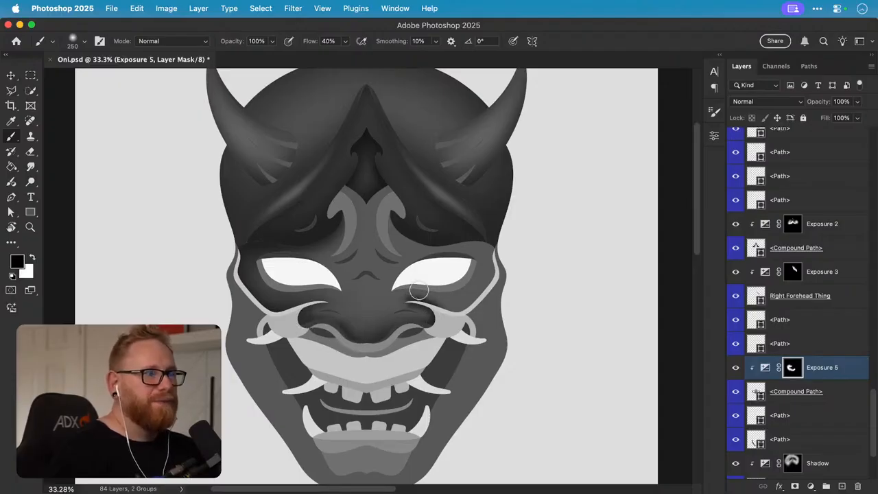
pyautogui.press('x')
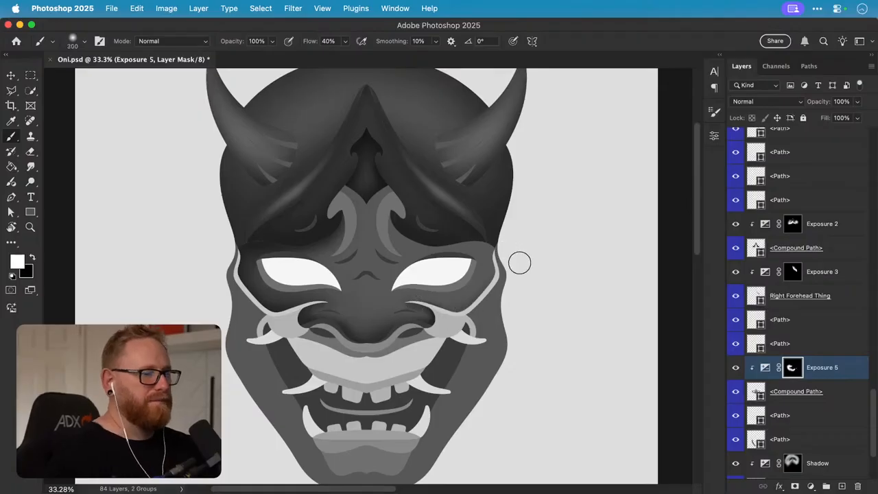
# - Paint white on the face mask to shade around the right eye, along the cheek line and brow, enlarging the brush up to 1100
pyautogui.press(']')
pyautogui.press(']')
pyautogui.press(']')
pyautogui.press(']')
pyautogui.press(']')
pyautogui.press(']')
pyautogui.press(']')
pyautogui.moveTo(481, 302)
pyautogui.mouseDown()
pyautogui.moveTo(506, 231)
pyautogui.moveTo(453, 220)
pyautogui.moveTo(472, 220)
pyautogui.moveTo(495, 227)
pyautogui.moveTo(410, 228)
pyautogui.moveTo(430, 206)
pyautogui.moveTo(453, 215)
pyautogui.moveTo(414, 191)
pyautogui.moveTo(413, 206)
pyautogui.moveTo(448, 212)
pyautogui.mouseUp()
pyautogui.press(']')
pyautogui.press(']')
pyautogui.press(']')
pyautogui.press(']')
pyautogui.press(']')
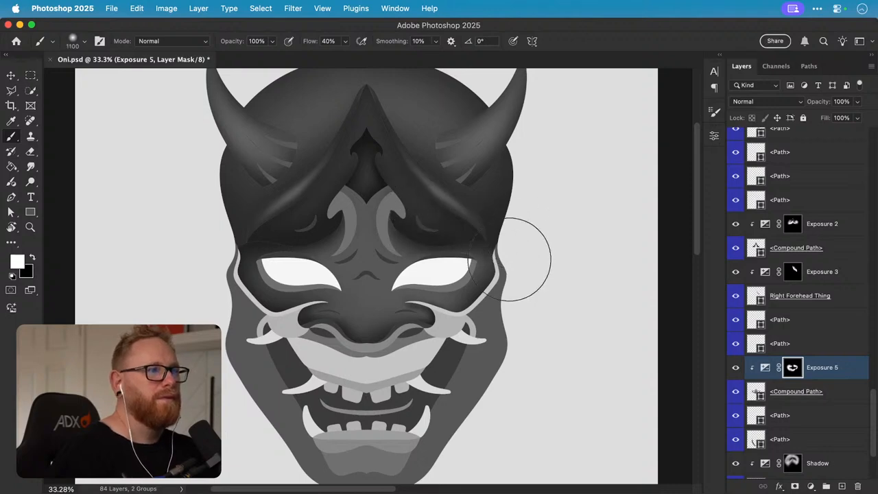
# - Deepen the shadow around the nose tip and right nostril, varying the soft brush between 400 and 1500
pyautogui.press('[')
pyautogui.press('[')
pyautogui.press('[')
pyautogui.press('[')
pyautogui.press('[')
pyautogui.press('[')
pyautogui.press('[')
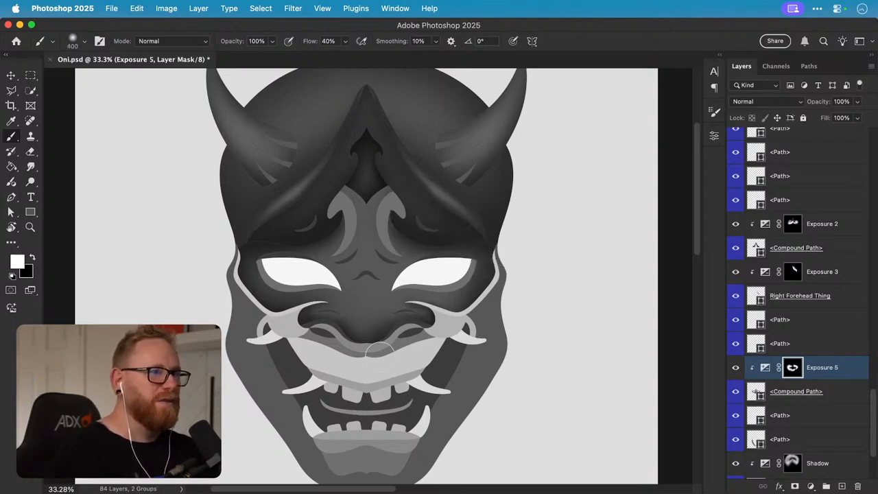
pyautogui.press(']')
pyautogui.press(']')
pyautogui.press(']')
pyautogui.press(']')
pyautogui.press(']')
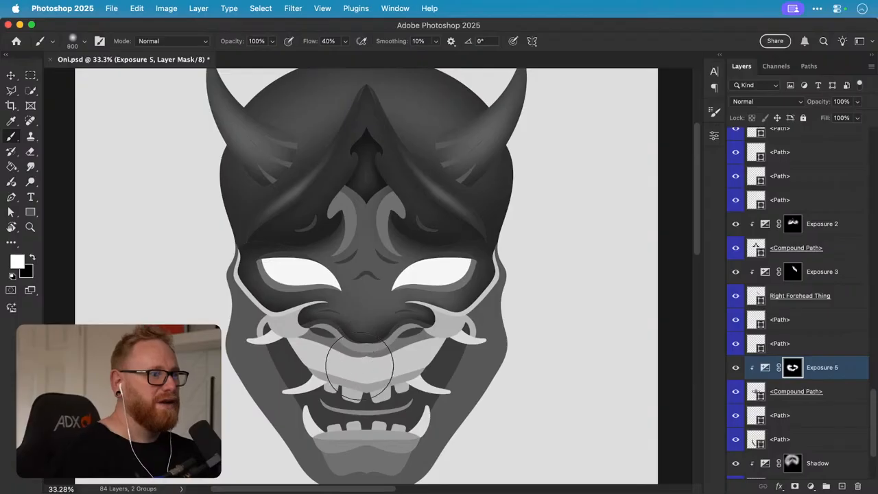
pyautogui.press(']')
pyautogui.press(']')
pyautogui.press(']')
pyautogui.press(']')
pyautogui.press(']')
pyautogui.press(']')
pyautogui.press(']')
pyautogui.press(']')
pyautogui.press(']')
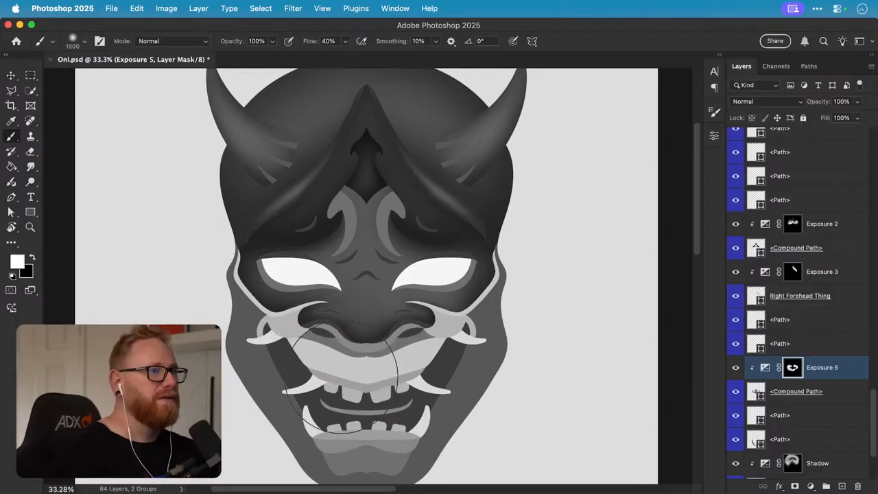
pyautogui.press('[')
pyautogui.press('[')
pyautogui.press('[')
pyautogui.press('[')
pyautogui.press('[')
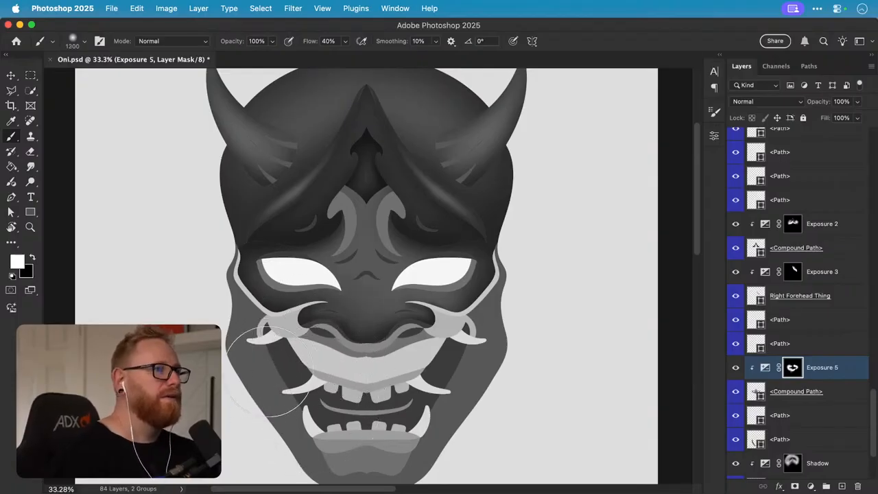
# - Paint shadow into the centre of the forehead beneath the pointed band with soft brushes between 1000 and 400
pyautogui.press('[')
pyautogui.press('[')
pyautogui.press('[')
pyautogui.press('[')
pyautogui.press('[')
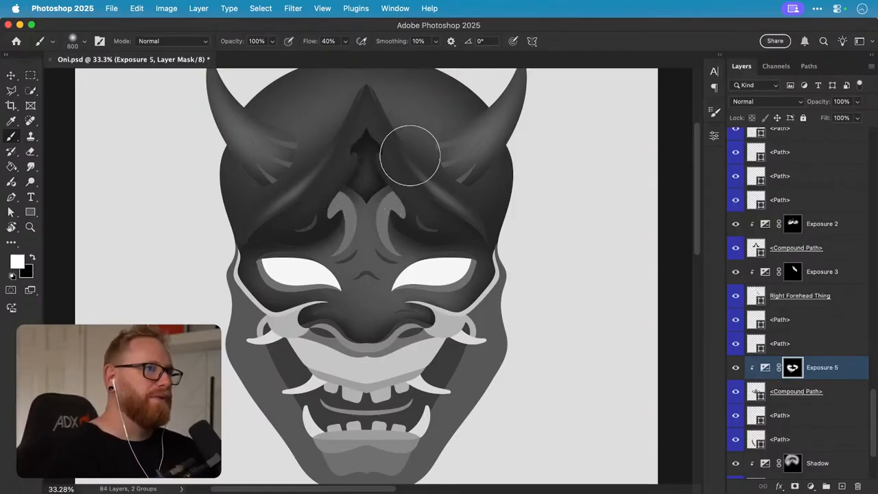
pyautogui.press(']')
pyautogui.press(']')
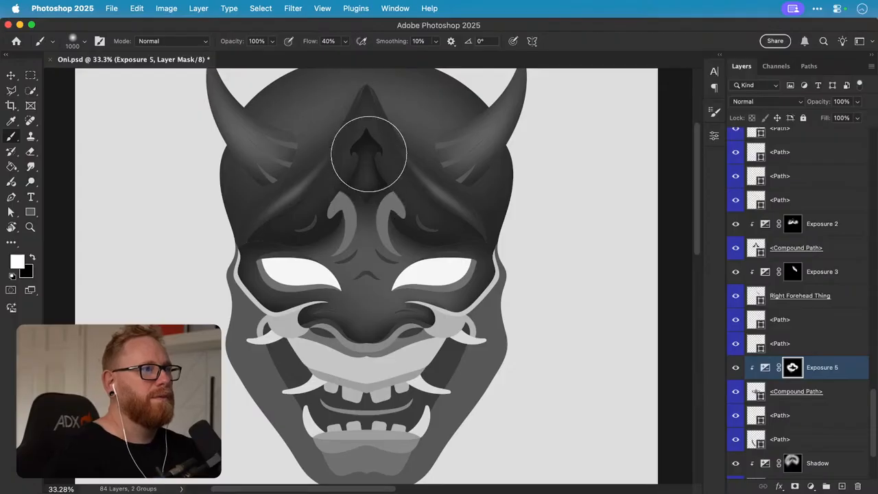
pyautogui.press('[')
pyautogui.press('[')
pyautogui.press('[')
pyautogui.press('[')
pyautogui.press('[')
pyautogui.press('[')
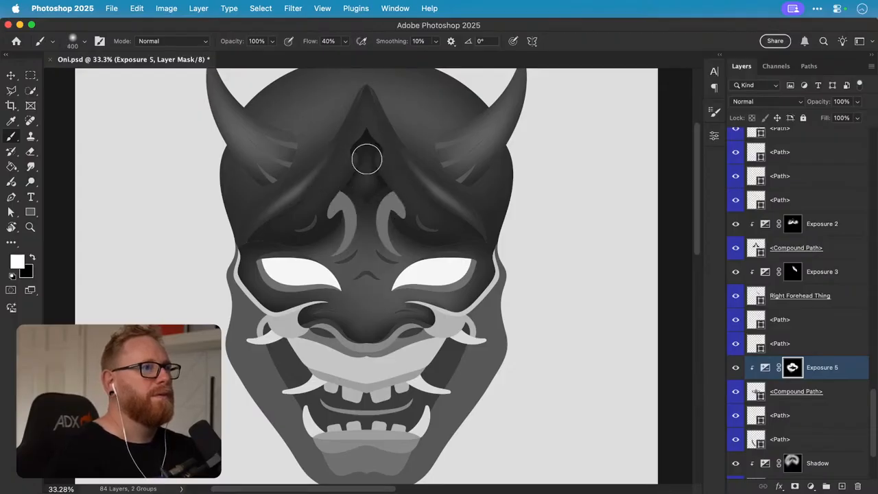
# - Toggle the Exposure 5 layer's visibility to compare the face before and after shading
pyautogui.moveTo(464, 212); pyautogui.dragTo(439, 215)
pyautogui.press('v')
pyautogui.click(736, 368)
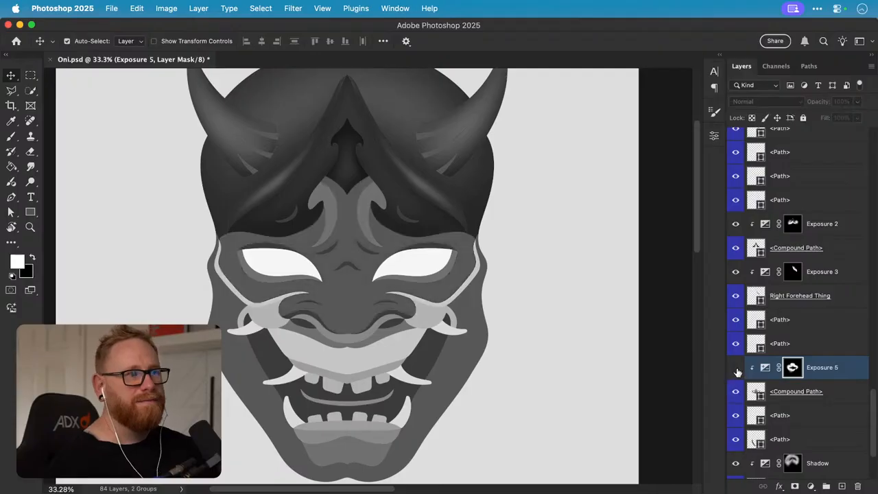
pyautogui.click(735, 369)
pyautogui.click(735, 368)
pyautogui.click(737, 369)
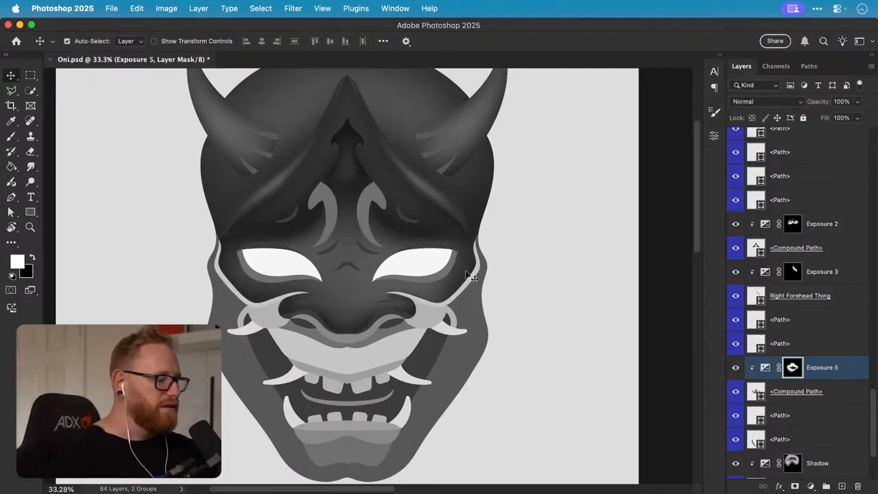
# - Resume painting white on the Exposure 5 mask, shading the area between the eyes with a 1000 brush
pyautogui.press('b')
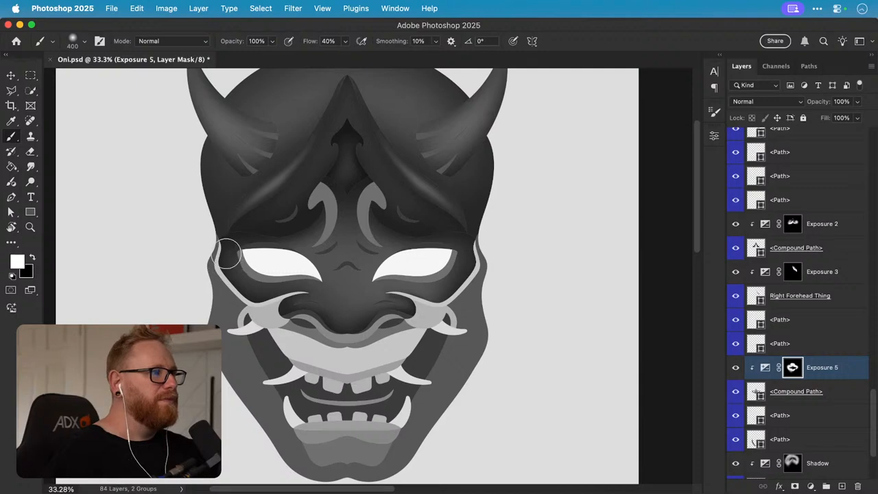
pyautogui.press('x')
pyautogui.press('x')
pyautogui.press(']')
pyautogui.press(']')
pyautogui.press(']')
pyautogui.press(']')
pyautogui.press(']')
pyautogui.press(']')
pyautogui.press(']')
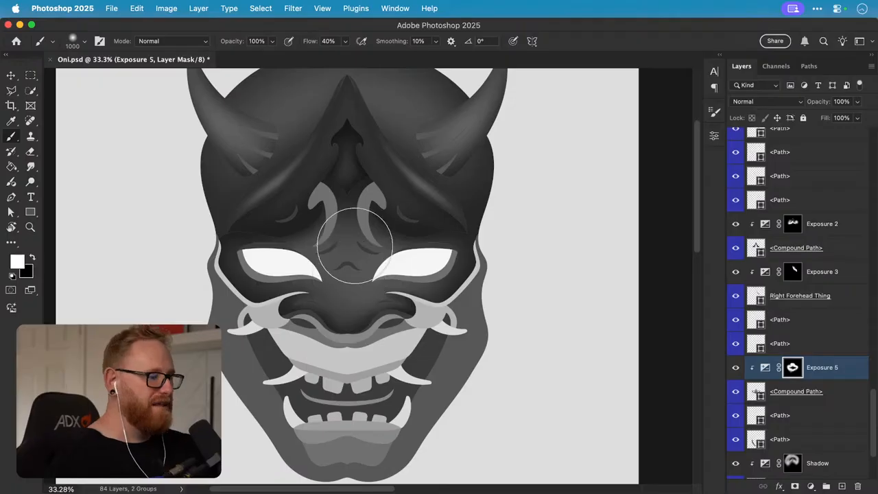
# - Darken the left side of the nose bridge and the inner brow with 500 to 800 brushes
pyautogui.press('[')
pyautogui.press('[')
pyautogui.press('[')
pyautogui.press('[')
pyautogui.press('[')
pyautogui.press('[')
pyautogui.press('[')
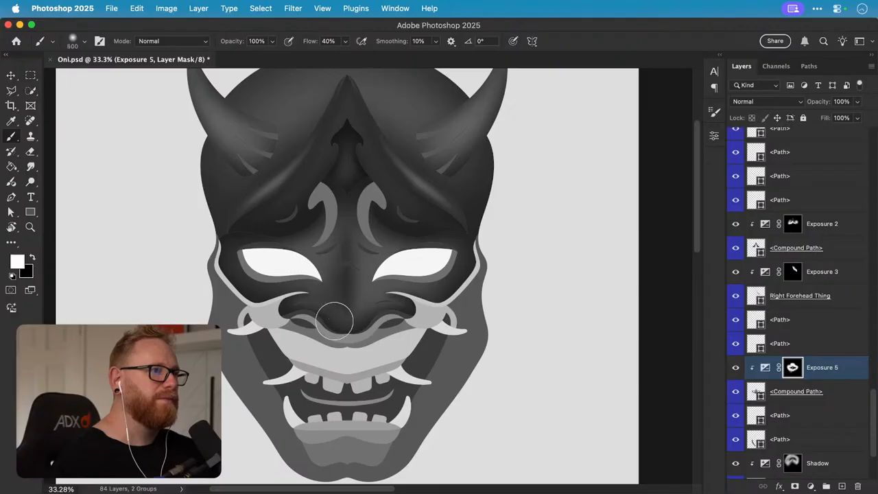
pyautogui.press(']')
pyautogui.press(']')
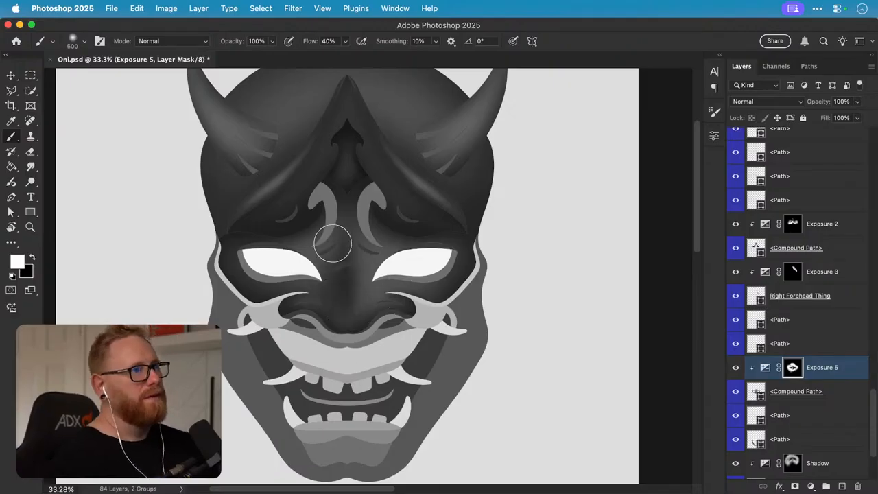
pyautogui.press(']')
pyautogui.press(']')
pyautogui.press(']')
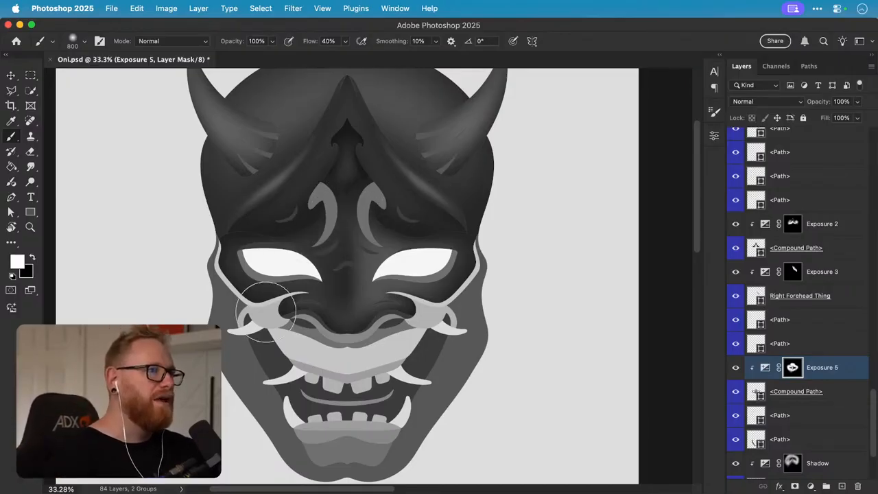
# - Refine the shading between the eyes and down the nose bridge with 400 and 200 brushes, alternating black and white
pyautogui.press('[')
pyautogui.press('[')
pyautogui.press('[')
pyautogui.press('[')
pyautogui.press('[')
pyautogui.press('[')
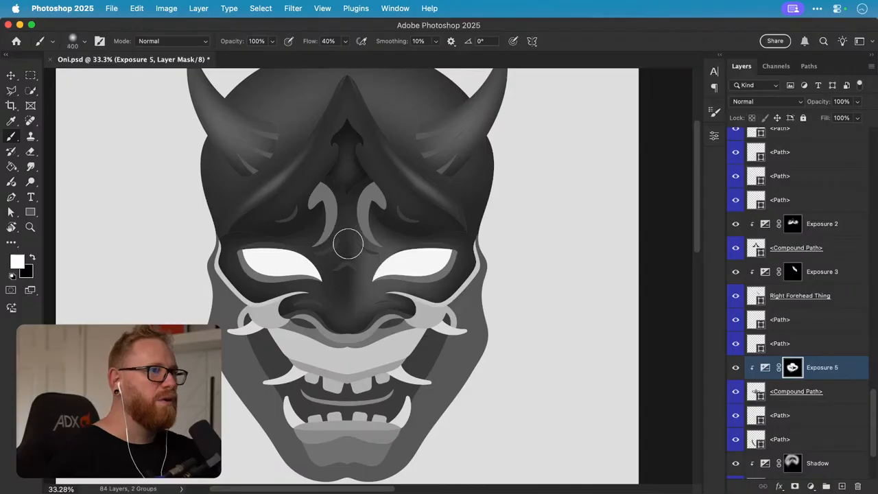
pyautogui.press('x')
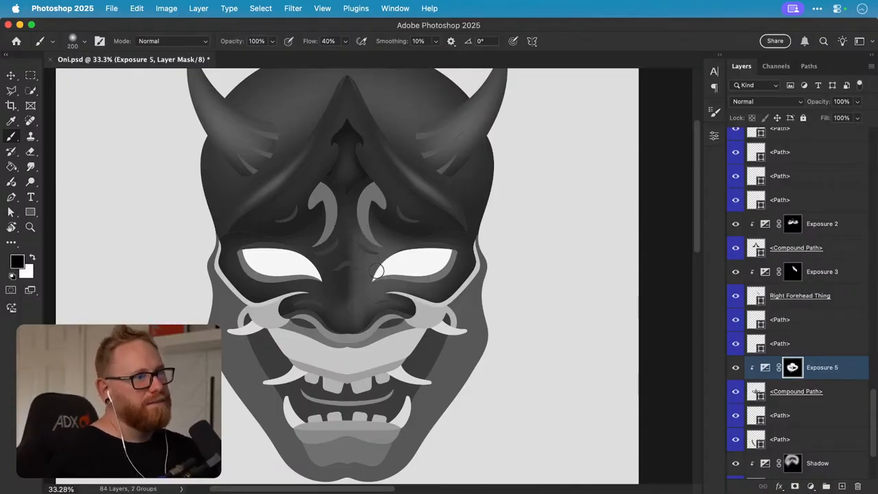
pyautogui.press('x')
pyautogui.press('x')
pyautogui.press('x')
pyautogui.press('x')
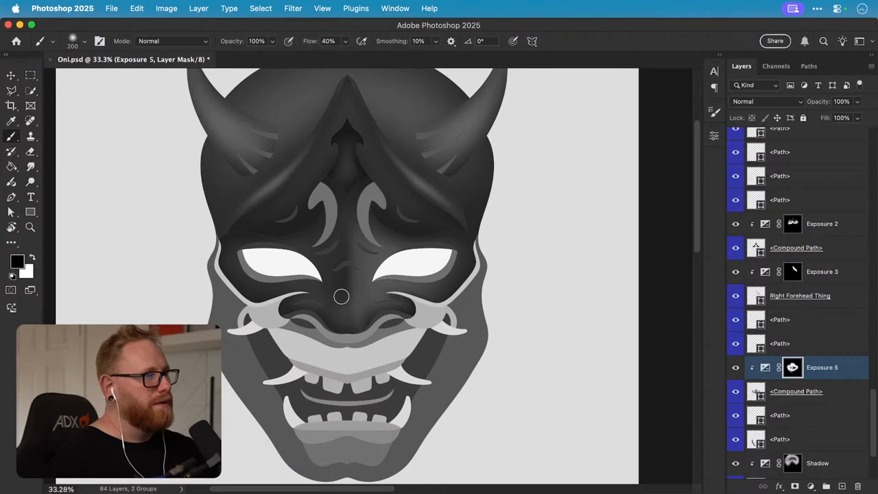
# - Lighten the centre of the nose bridge by painting black on the mask with a 600 brush
pyautogui.press(']')
pyautogui.press(']')
pyautogui.press(']')
pyautogui.press(']')
pyautogui.press(']')
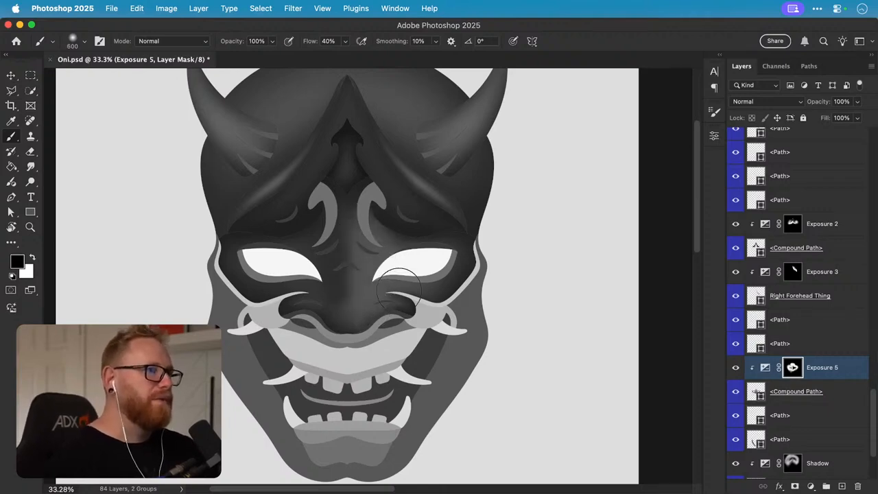
# - Blend the nose shading with the 600 brush, alternating white and black on the mask, and save Oni.psd
pyautogui.press('x')
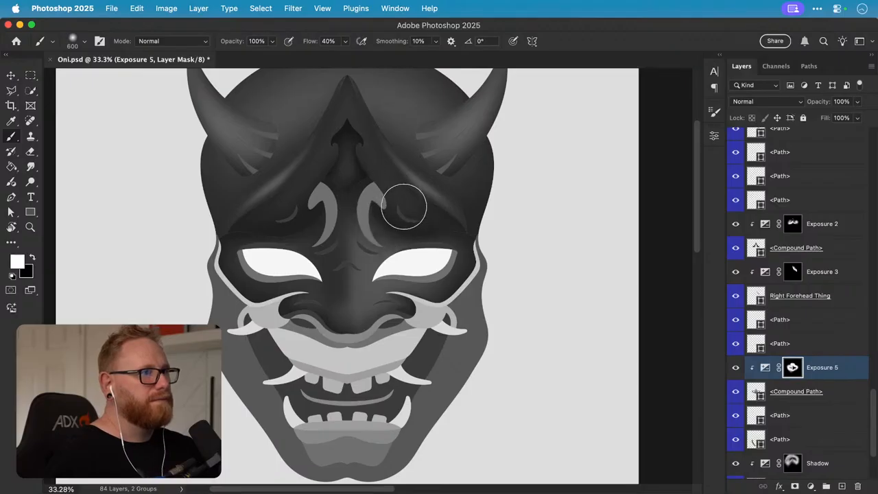
pyautogui.press('x')
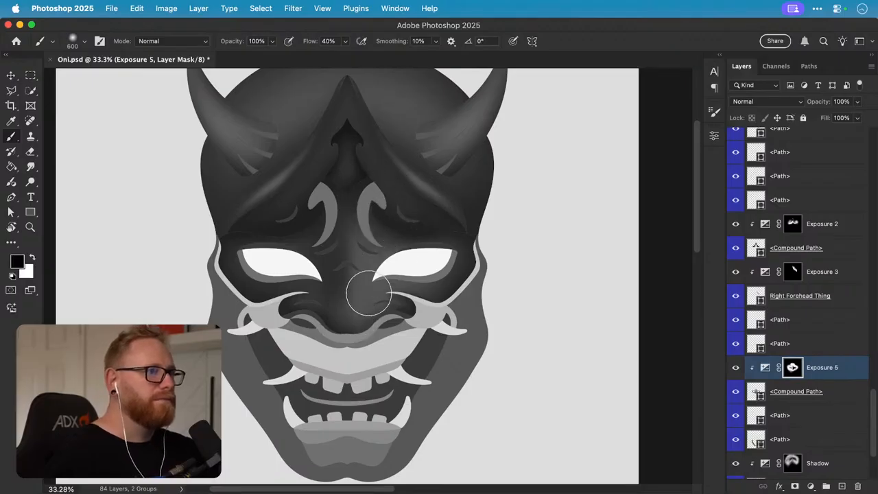
pyautogui.press('x')
pyautogui.press('x')
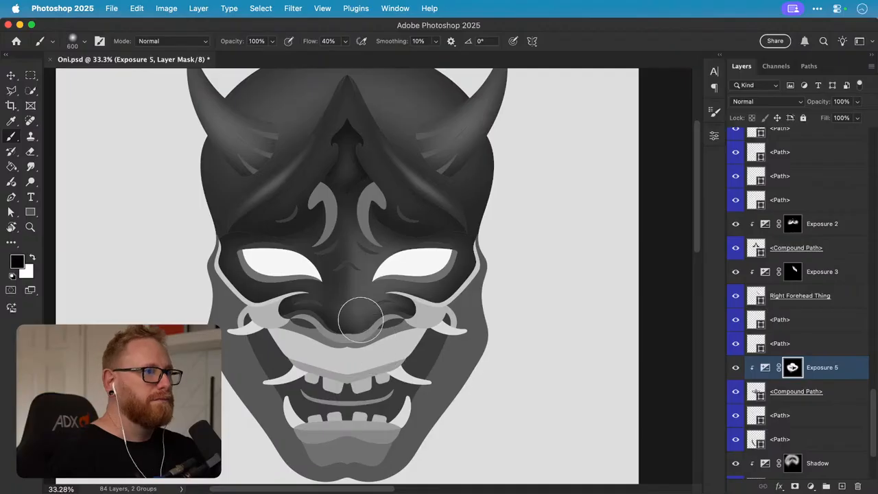
pyautogui.press('v')
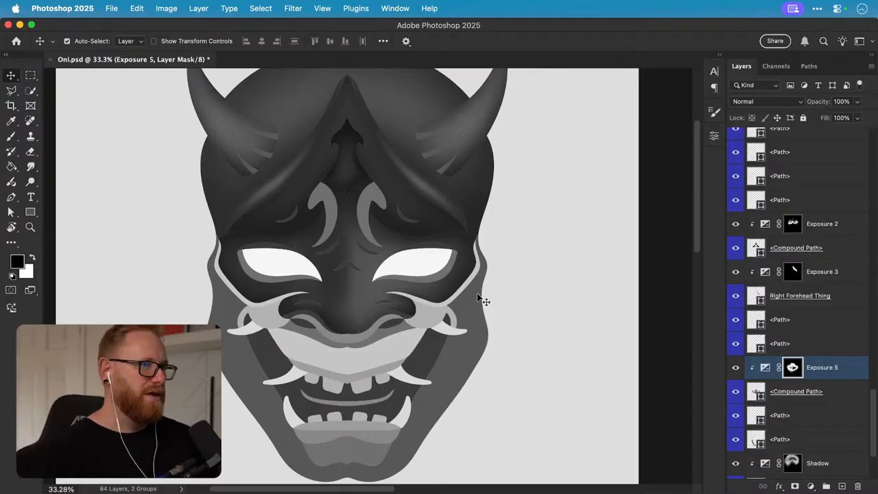
pyautogui.press('super+s')
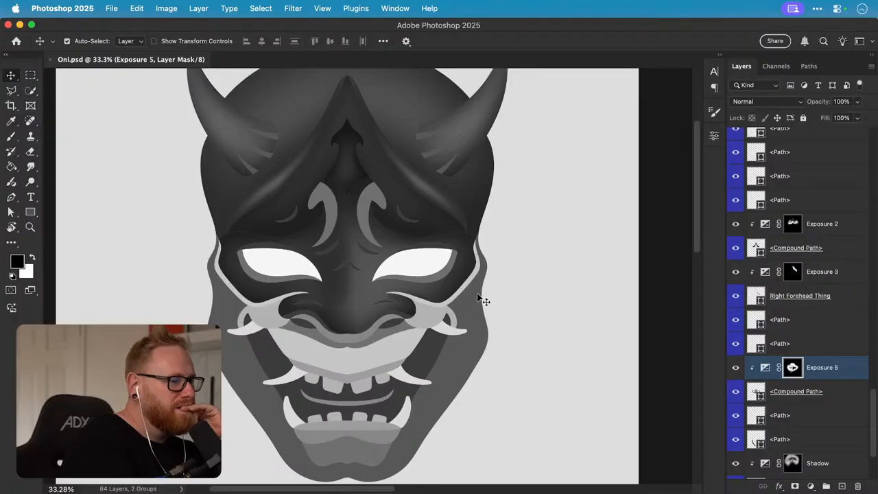
# - Select the left cheek piece beside the nose and darken its fill to a mid grey
pyautogui.scroll(-2, 481, 300)
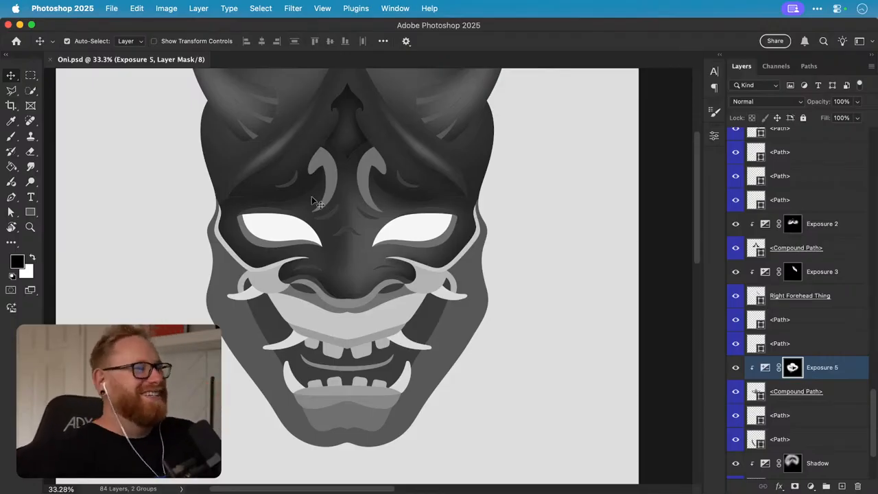
pyautogui.press('z')
pyautogui.click(251, 288)
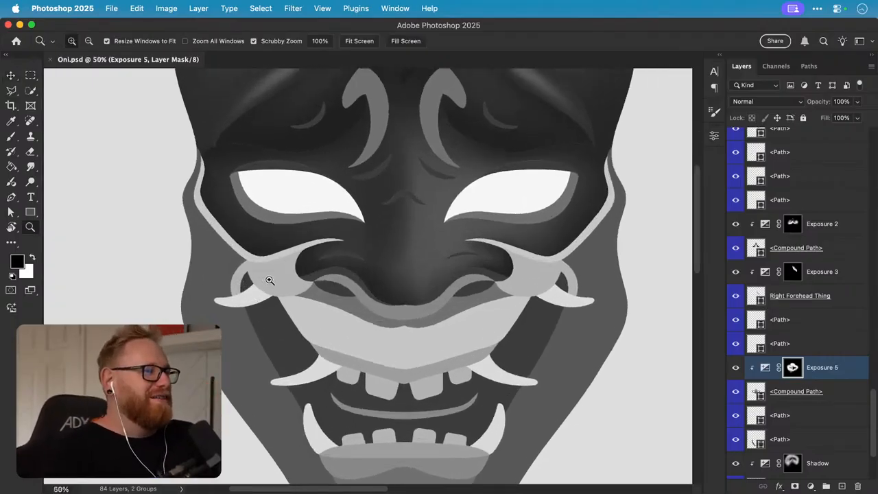
pyautogui.click(270, 281)
pyautogui.press('v')
pyautogui.click(279, 276)
pyautogui.click(736, 141)
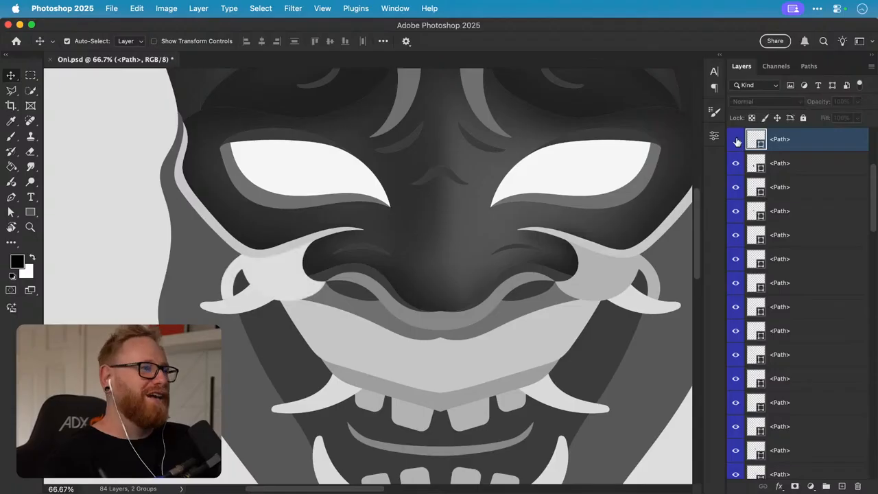
pyautogui.click(737, 141)
pyautogui.moveTo(534, 219); pyautogui.dragTo(494, 280)
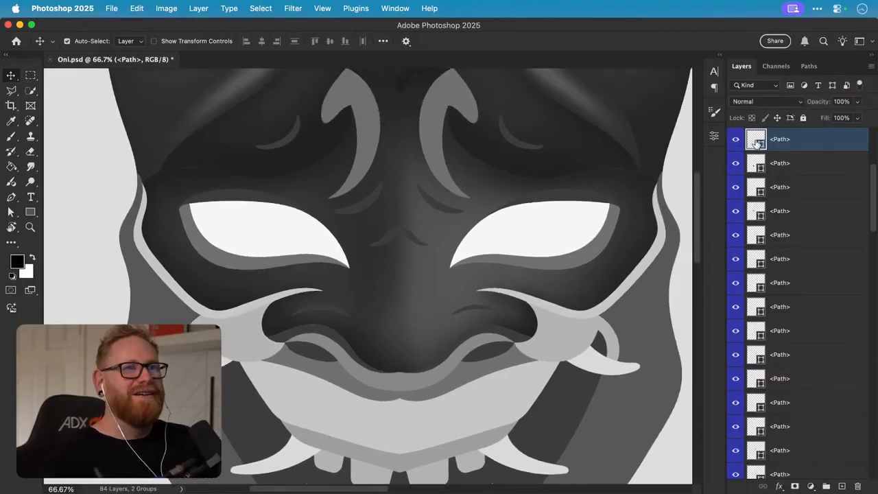
pyautogui.doubleClick(757, 142)
pyautogui.moveTo(521, 149); pyautogui.dragTo(487, 164)
pyautogui.click(758, 80)
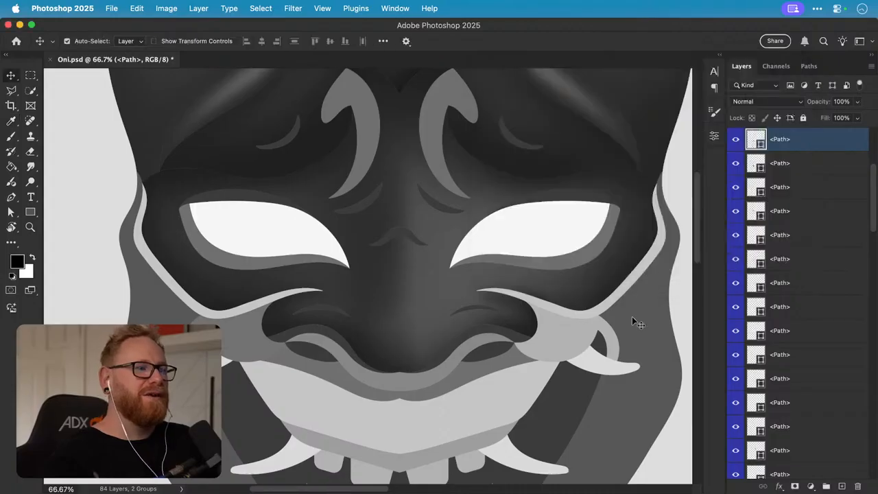
# - Set the right cheek piece's fill colour to 727272 to match the left one
pyautogui.doubleClick(757, 467)
pyautogui.write('727272')
pyautogui.click(760, 80)
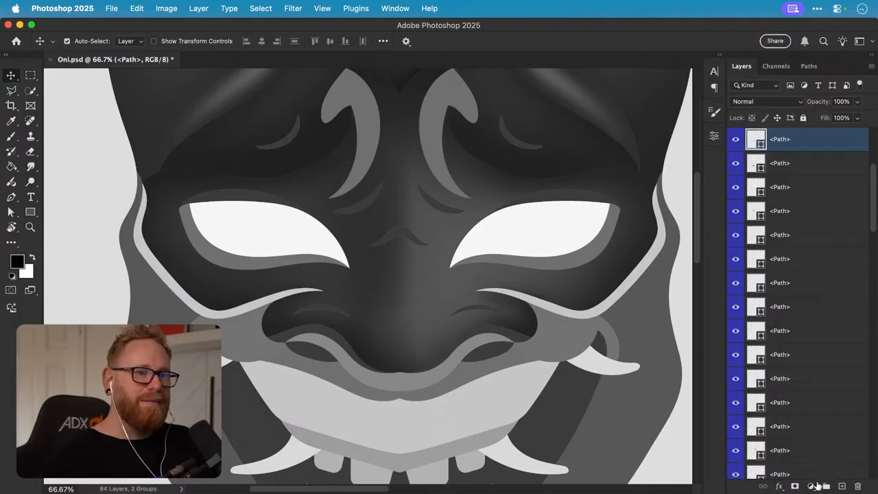
# - Add an Exposure adjustment of -3.82 clipped to the left cheek piece and invert its mask to black
pyautogui.scroll(2, 794, 347)
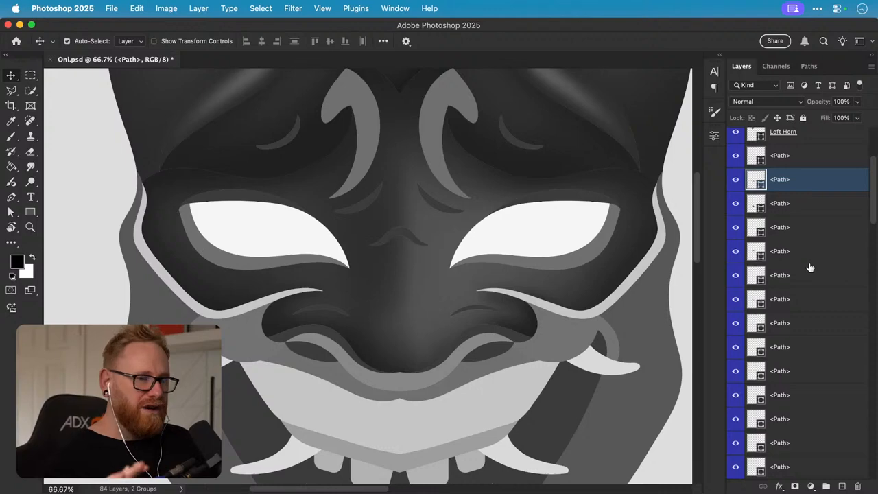
pyautogui.click(816, 486)
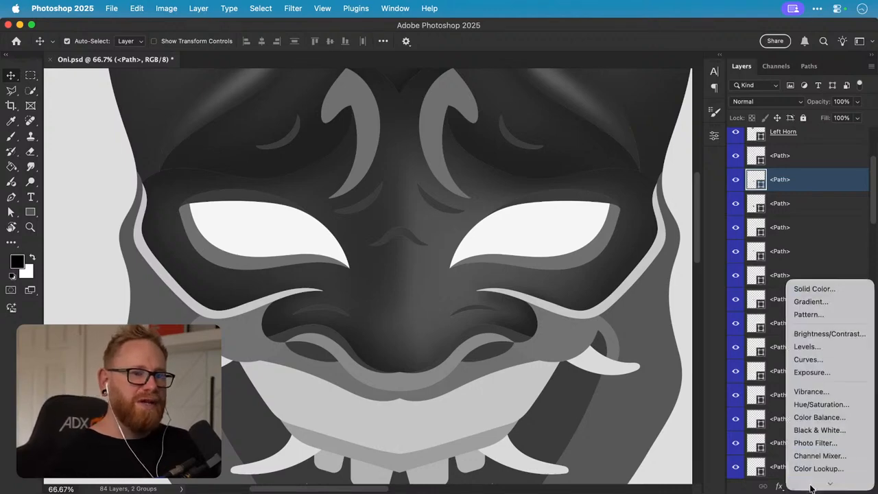
pyautogui.click(826, 359)
pyautogui.moveTo(603, 199); pyautogui.dragTo(562, 198)
pyautogui.keyDown('alt'); pyautogui.click(818, 191); pyautogui.keyUp('alt')
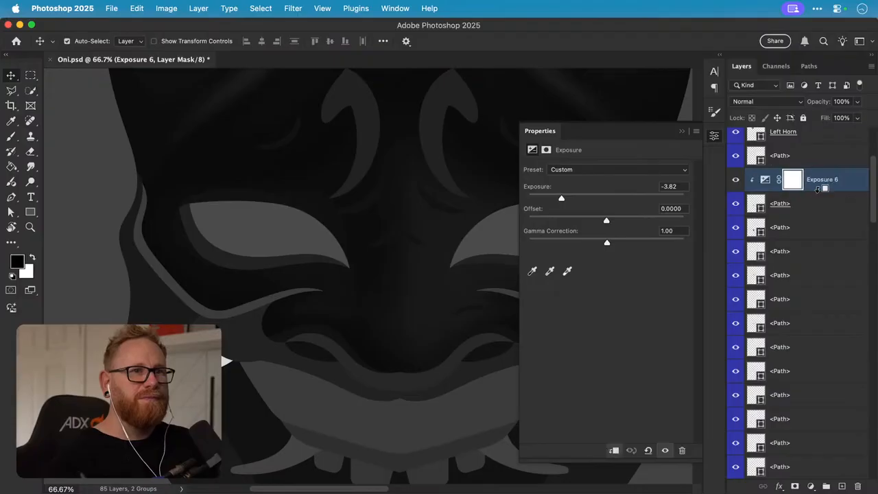
pyautogui.click(714, 135)
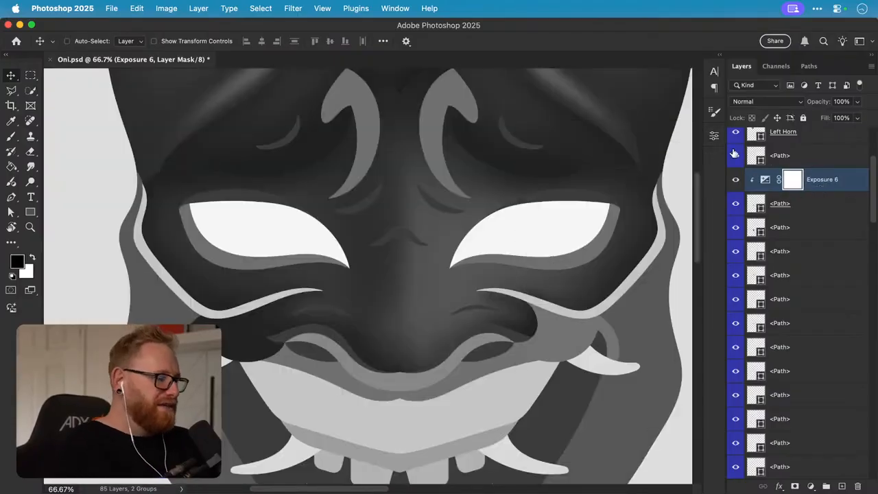
pyautogui.press('super+i')
# - Paint white on the Exposure mask with 200 to 400 brushes to shade the edges of the left cheek piece
pyautogui.press('b')
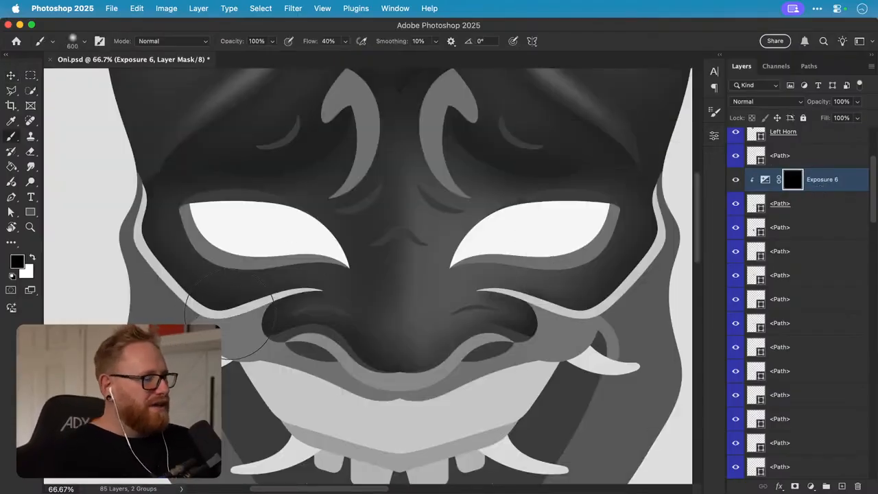
pyautogui.press('x')
pyautogui.press('[')
pyautogui.press('[')
pyautogui.press('[')
pyautogui.press('[')
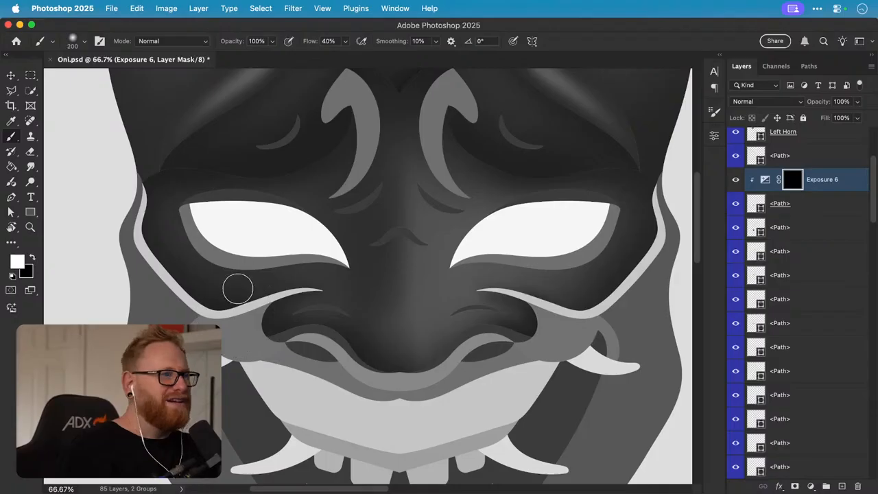
pyautogui.press(']')
pyautogui.press(']')
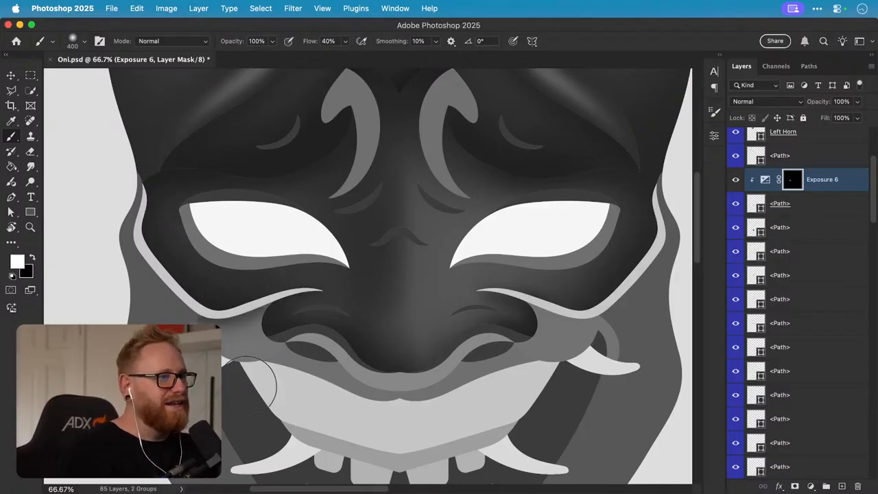
pyautogui.press('[')
pyautogui.press('[')
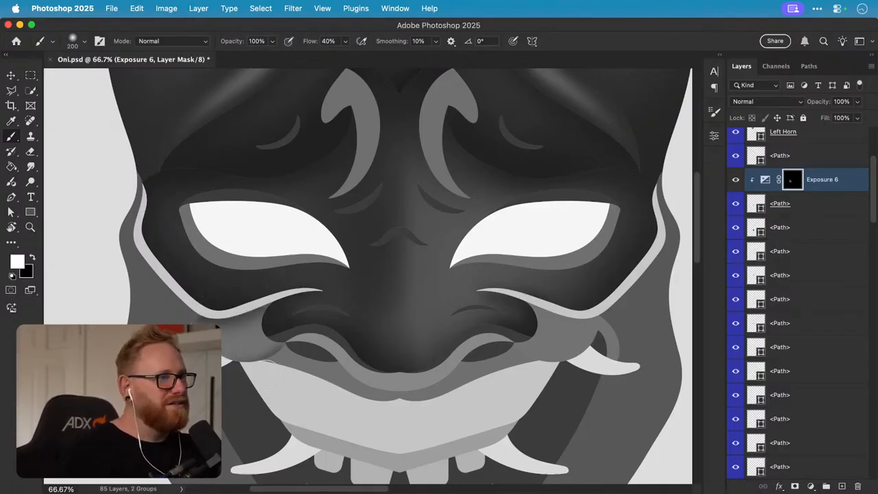
pyautogui.press(']')
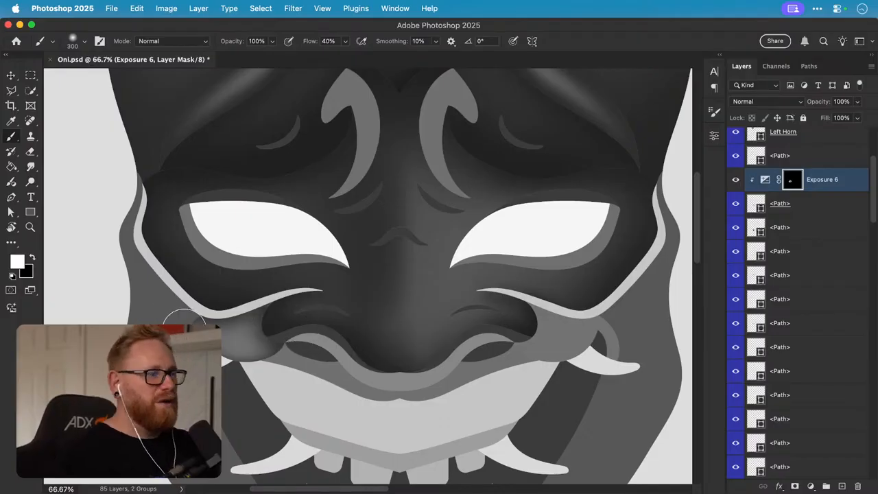
# - Refine the left cheek piece's shading, alternating black and white on the mask, and deepen it toward the nose with a 500 brush
pyautogui.press('x')
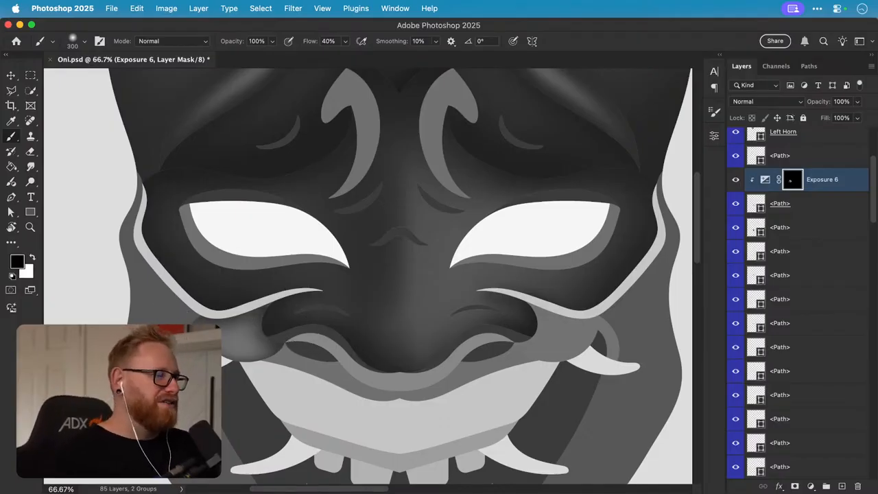
pyautogui.press('x')
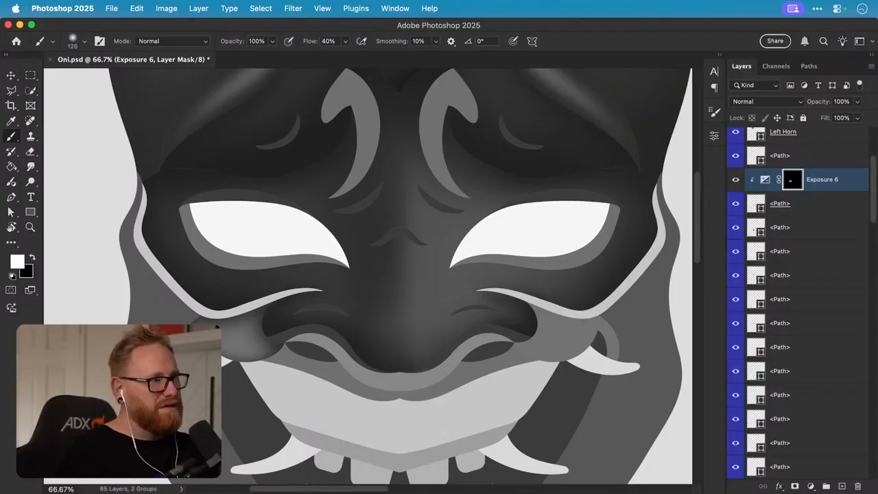
pyautogui.press(']')
pyautogui.press(']')
pyautogui.press(']')
pyautogui.press(']')
pyautogui.press(']')
pyautogui.press(']')
pyautogui.press(']')
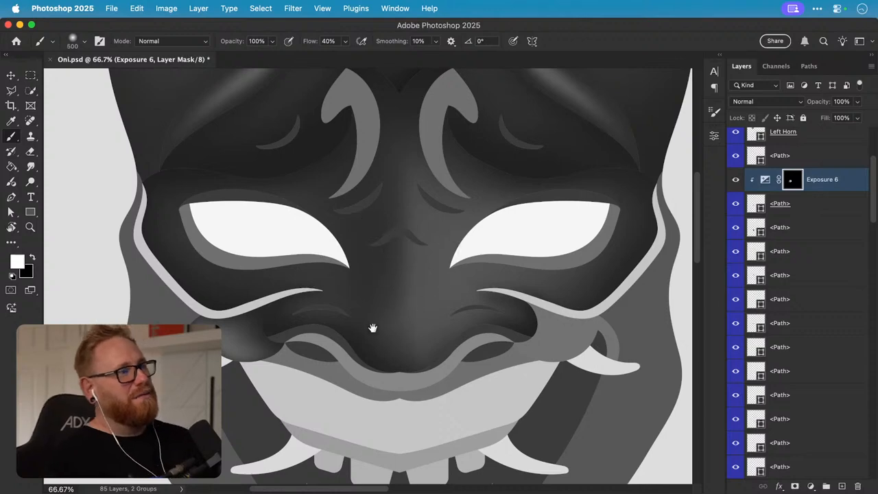
pyautogui.moveTo(372, 329); pyautogui.dragTo(319, 316)
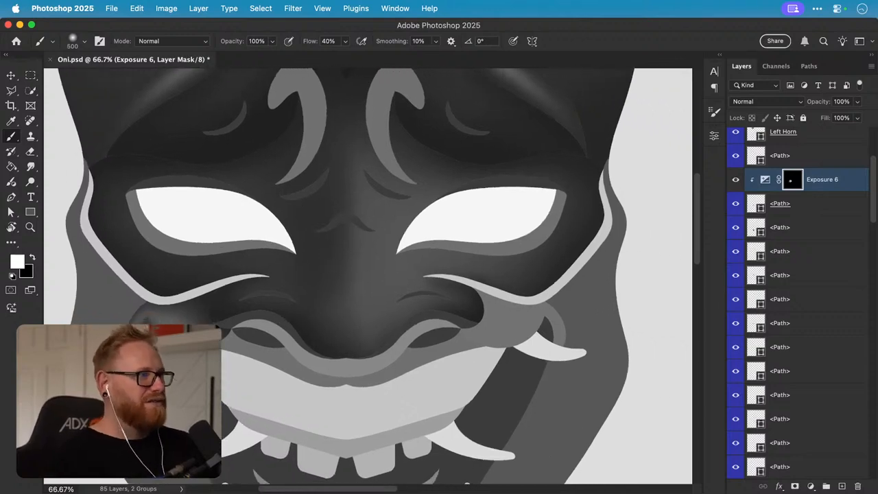
pyautogui.moveTo(408, 410); pyautogui.dragTo(416, 385)
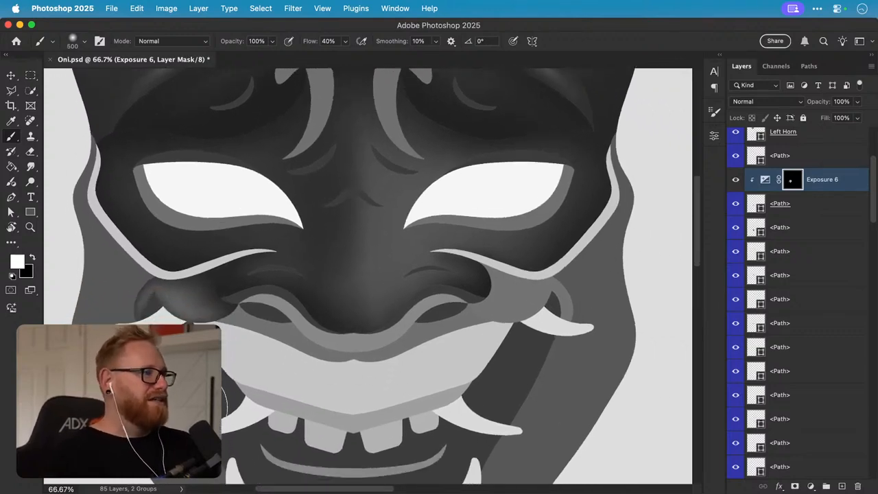
# - Rename the layer beneath Exposure 6 as Left Cheek Piece
pyautogui.press('v')
pyautogui.click(765, 180)
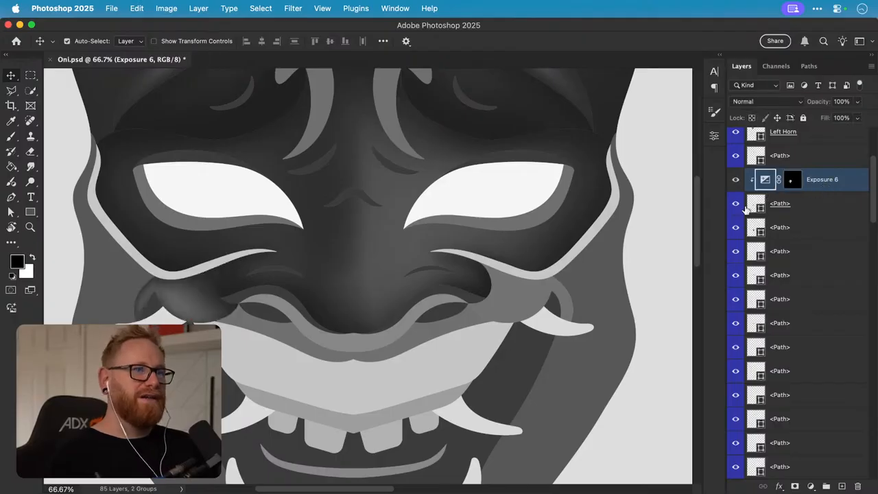
pyautogui.doubleClick(777, 201)
pyautogui.write('Lef')
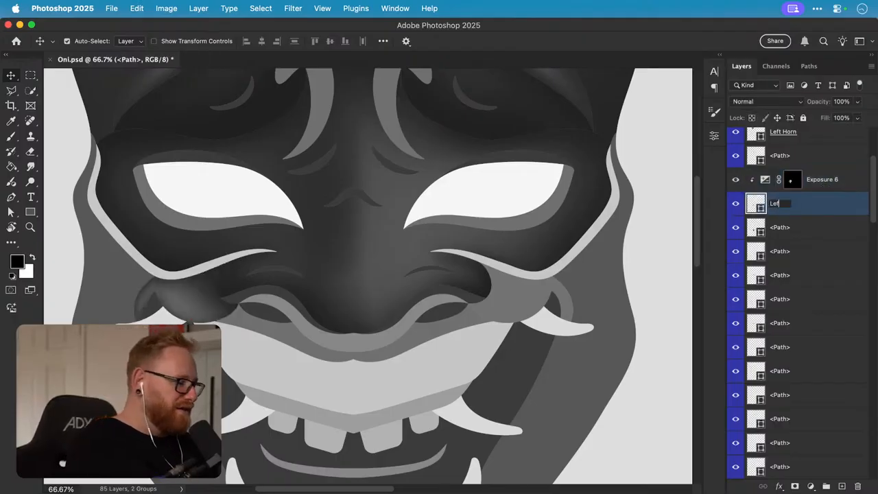
pyautogui.write('t Cheek Piece')
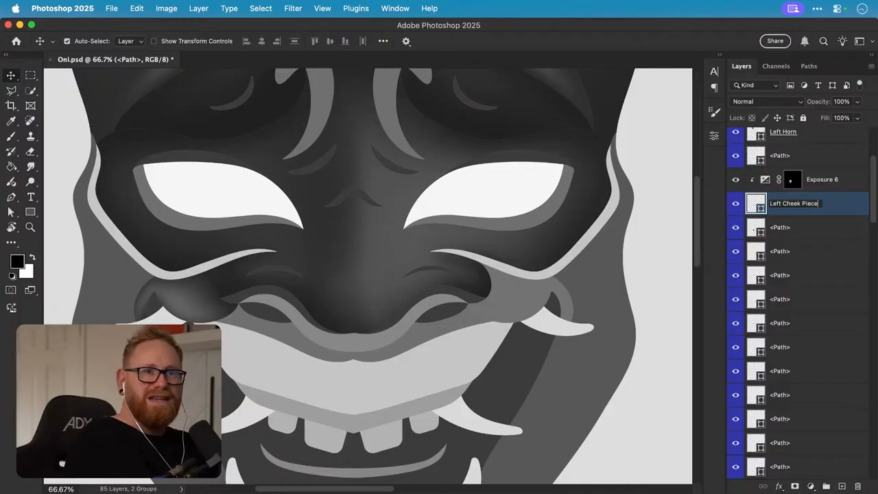
pyautogui.press('Return')
# - Copy the left cheek layer's name to the right cheek shape's layer and change it to Right Cheek Piece
pyautogui.doubleClick(794, 203)
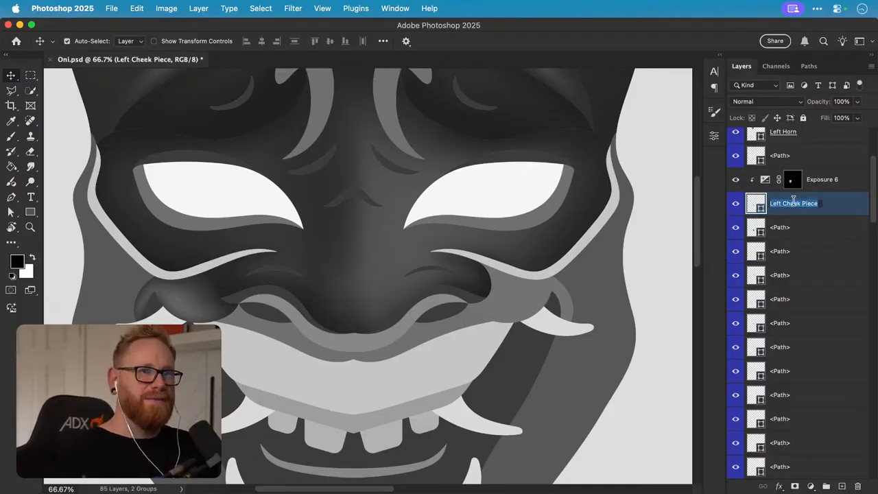
pyautogui.press('super+a')
pyautogui.press('super+c')
pyautogui.press('Return')
pyautogui.click(518, 305)
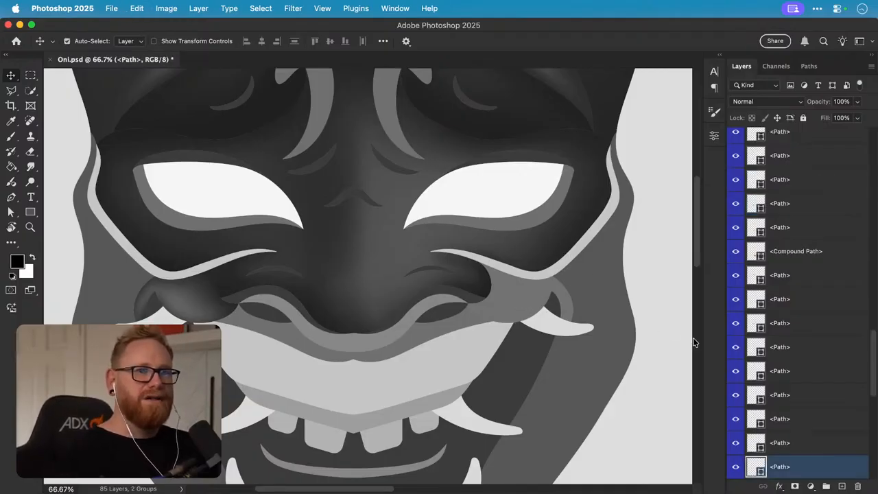
pyautogui.doubleClick(780, 467)
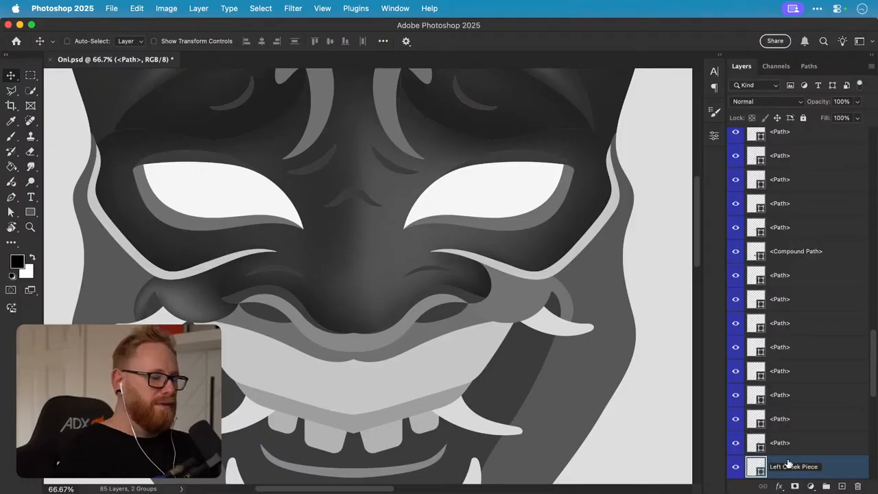
pyautogui.press('super+v')
pyautogui.hotkey('shift', 'alt', 'Right')
pyautogui.write('Right')
pyautogui.press('Return')
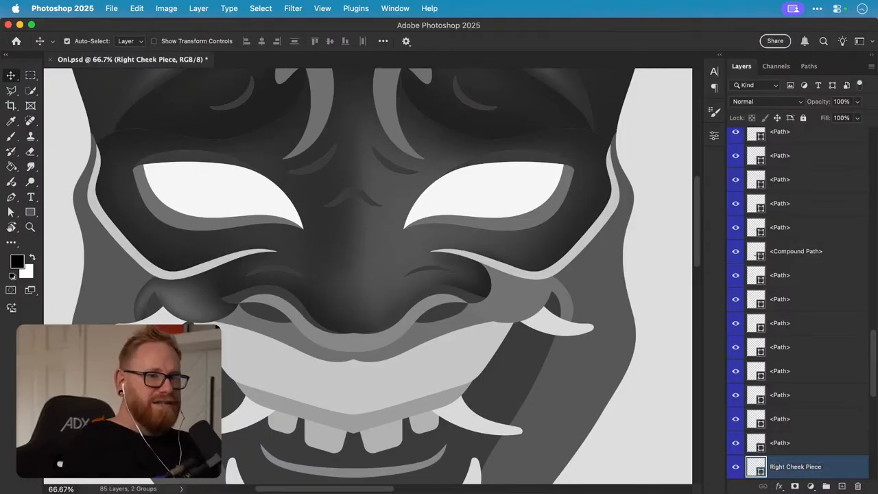
# - Duplicate the Exposure 6 adjustment directly above the Right Cheek Piece layer and clip it to that layer
pyautogui.click(206, 305)
pyautogui.click(765, 139)
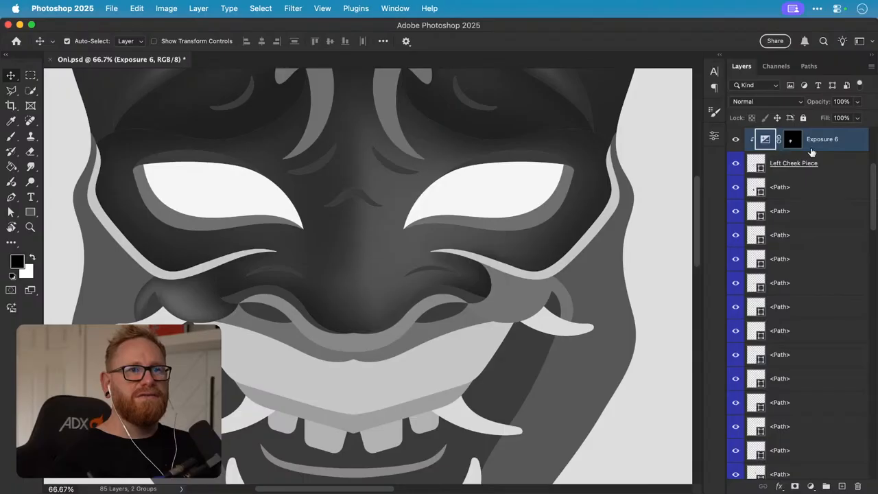
pyautogui.moveTo(821, 146)
pyautogui.mouseDown()
pyautogui.moveTo(820, 456)
pyautogui.moveTo(810, 484)
pyautogui.moveTo(819, 394)
pyautogui.mouseUp()
pyautogui.keyDown('alt'); pyautogui.click(823, 405); pyautogui.keyUp('alt')
pyautogui.click(765, 395)
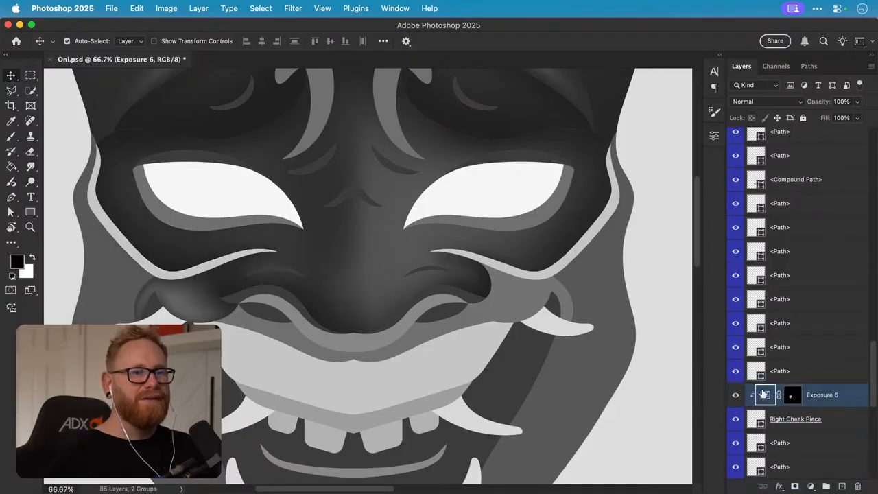
# - Flip the duplicated Exposure 6 mask horizontally and move it over the right cheek piece at X 3843.50 px
pyautogui.click(136, 9)
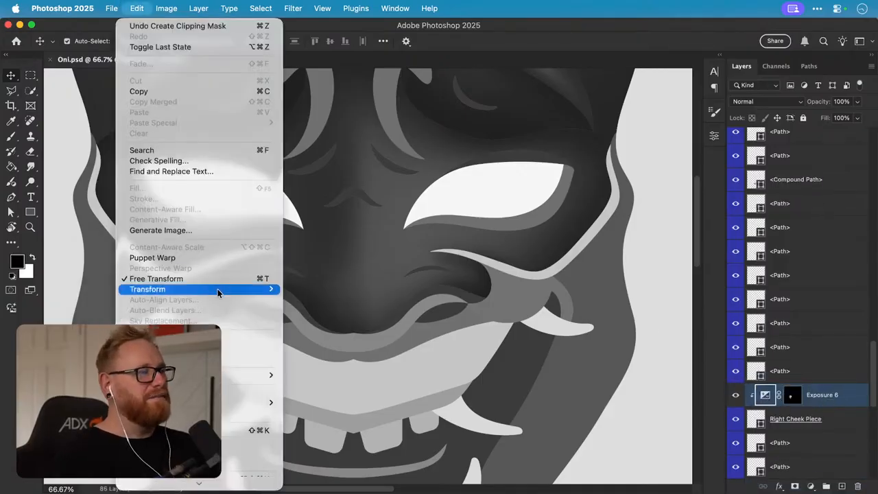
pyautogui.moveTo(218, 289)
pyautogui.click(319, 471)
pyautogui.press('super+t')
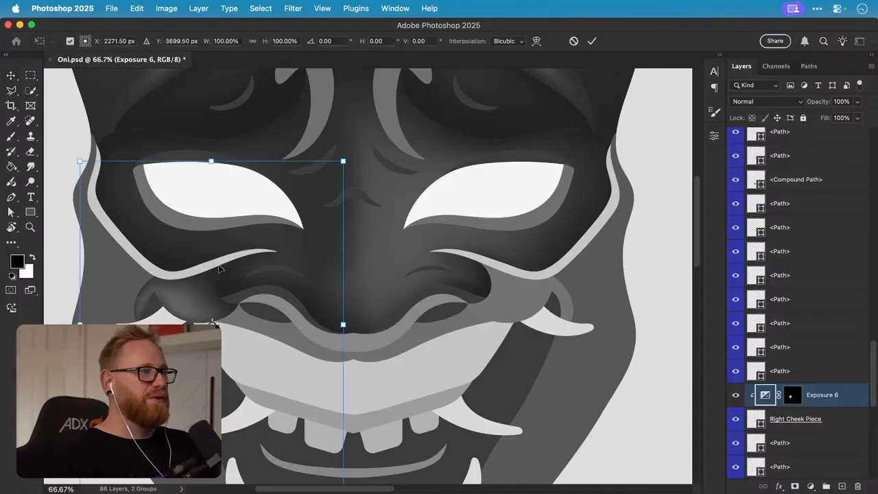
pyautogui.moveTo(213, 276); pyautogui.dragTo(506, 274)
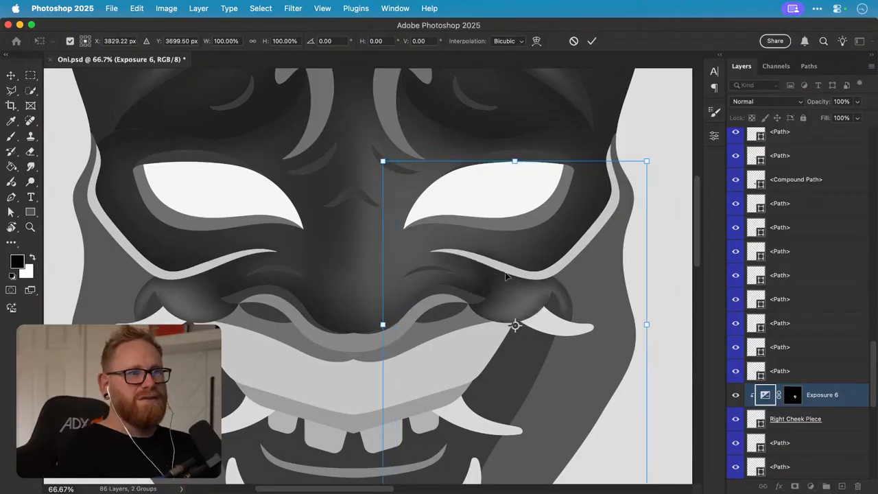
pyautogui.hotkey('shift', 'Right')
pyautogui.press('Right')
pyautogui.press('Right')
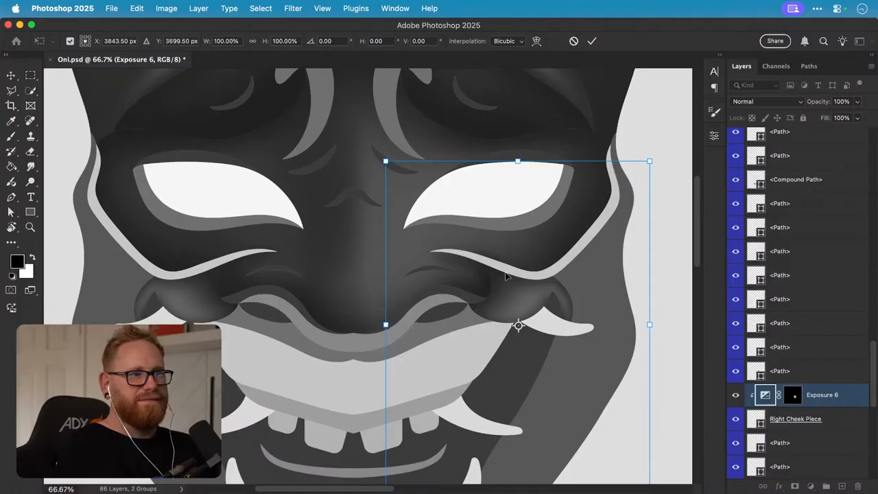
pyautogui.press('Return')
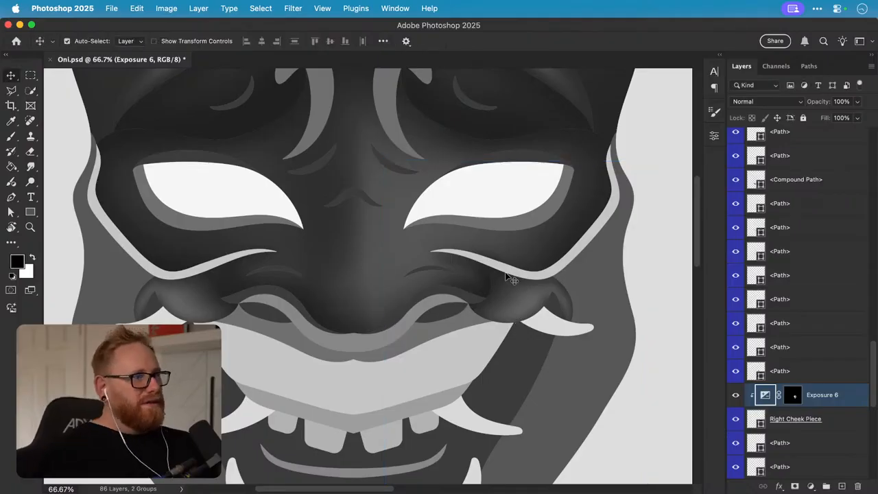
pyautogui.press('super+0')
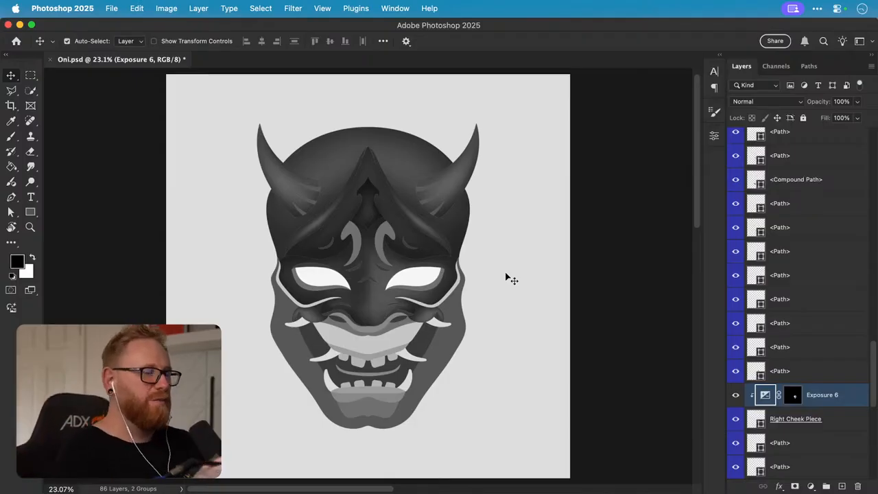
# - Add an Exposure adjustment directly above the outer face and jaw shape's layer and set its exposure to -5.32
pyautogui.press('z')
pyautogui.click(326, 343)
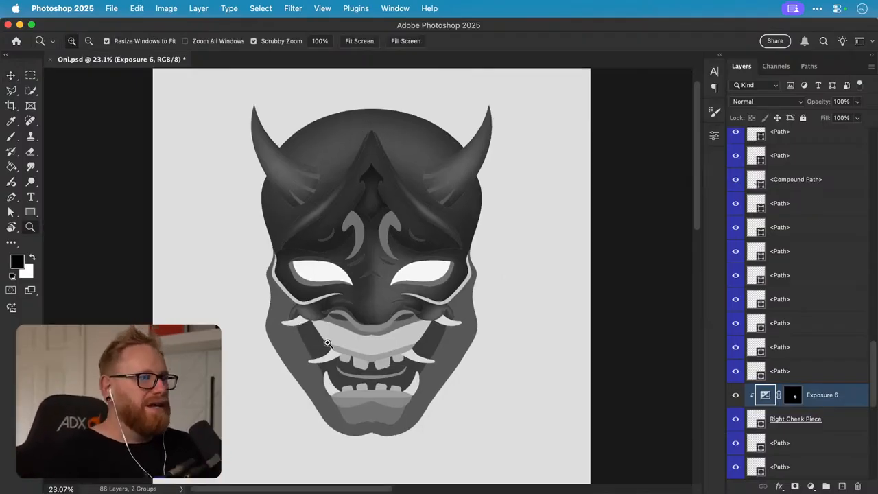
pyautogui.click(276, 352)
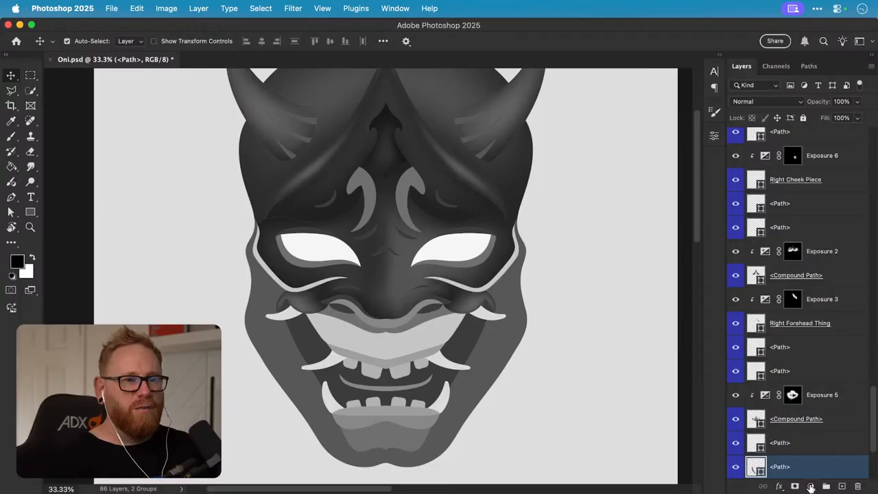
pyautogui.click(811, 487)
pyautogui.click(794, 369)
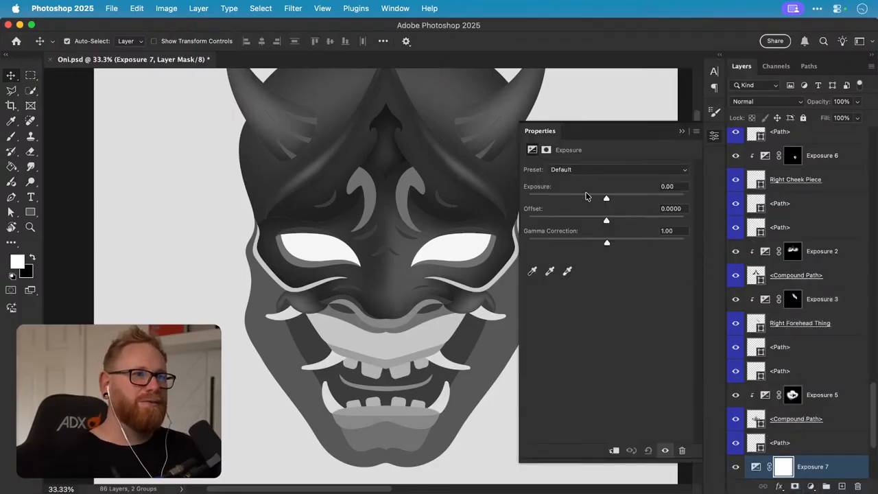
pyautogui.moveTo(586, 196); pyautogui.dragTo(568, 204)
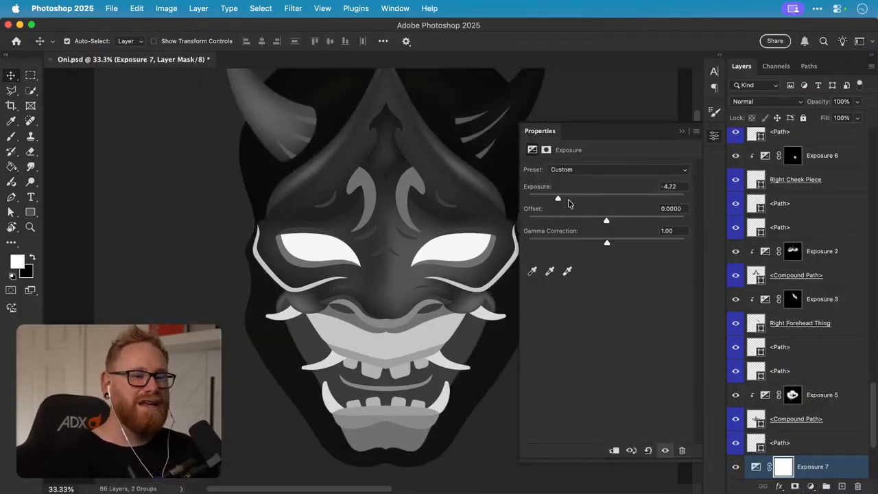
# - Clip the Exposure 7 adjustment to the outer face shape beneath it and invert its mask to black
pyautogui.scroll(-1, 830, 415)
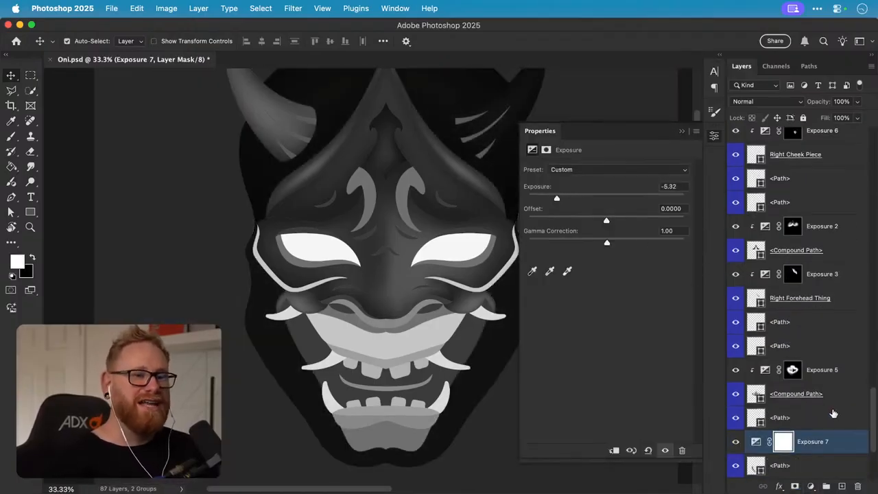
pyautogui.keyDown('alt'); pyautogui.click(822, 452); pyautogui.keyUp('alt')
pyautogui.press('super+i')
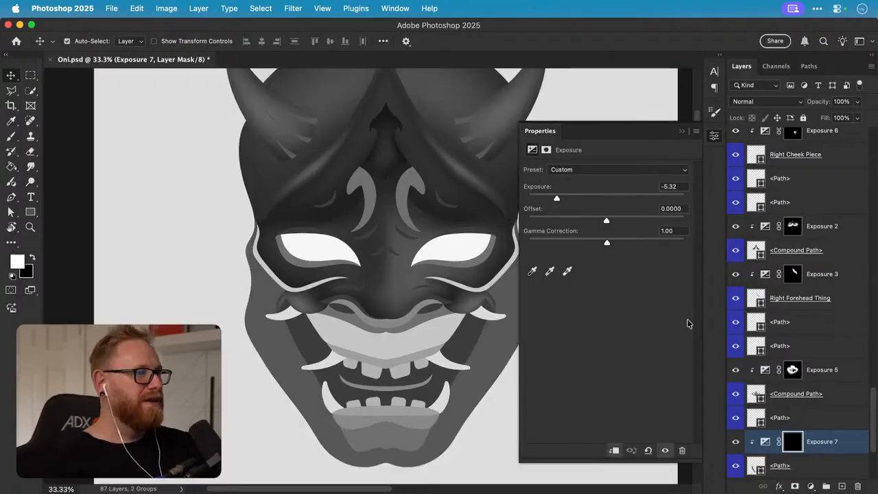
# - Paint white on the Exposure 7 mask with a 700 px brush to darken the mask's outer left edge
pyautogui.scroll(-2, 411, 274)
pyautogui.hscroll(3, 411, 274)
pyautogui.press('b')
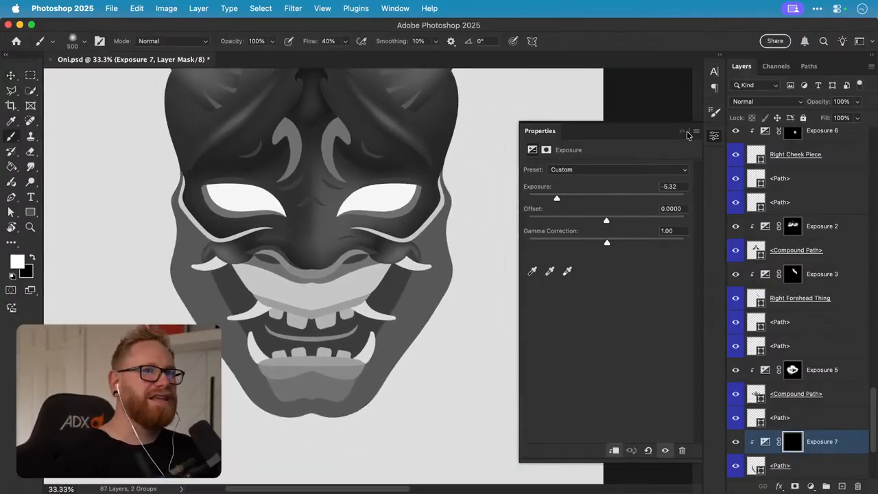
pyautogui.click(713, 136)
pyautogui.press(']')
pyautogui.press(']')
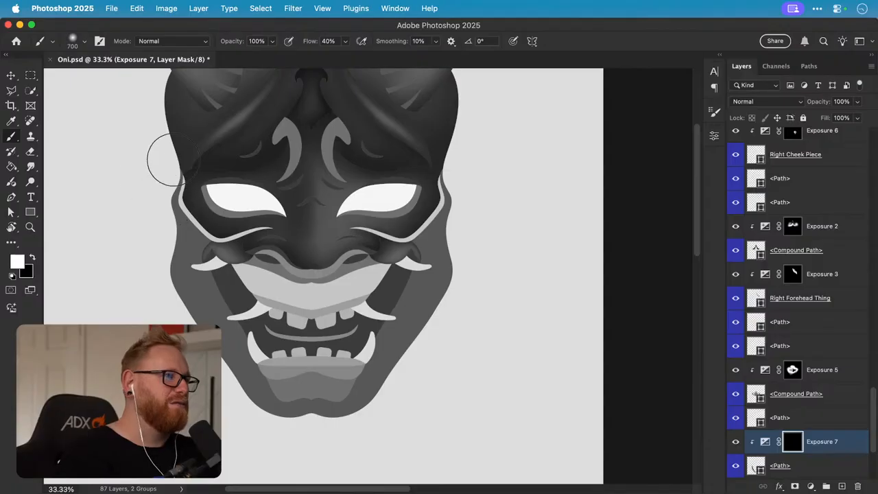
pyautogui.moveTo(163, 159)
pyautogui.mouseDown()
pyautogui.moveTo(149, 202)
pyautogui.moveTo(143, 247)
pyautogui.mouseUp()
pyautogui.moveTo(149, 205); pyautogui.dragTo(146, 319)
# - Darken the outer right edge from the jaw up to the cheek on the Exposure 7 mask with a larger brush
pyautogui.press(']')
pyautogui.press(']')
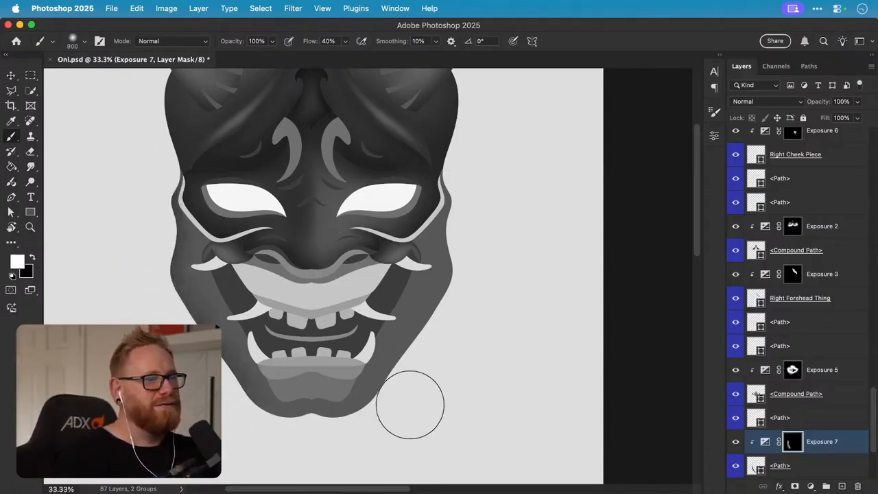
pyautogui.moveTo(407, 405)
pyautogui.mouseDown()
pyautogui.moveTo(486, 286)
pyautogui.moveTo(394, 450)
pyautogui.moveTo(489, 286)
pyautogui.moveTo(488, 146)
pyautogui.moveTo(466, 165)
pyautogui.moveTo(485, 194)
pyautogui.moveTo(478, 247)
pyautogui.mouseUp()
pyautogui.press(']')
pyautogui.press(']')
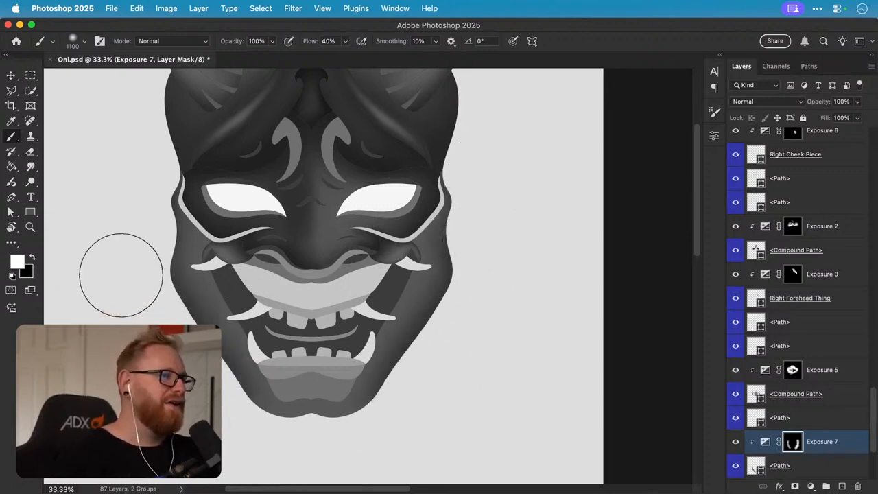
# - Shade the chin's lower edge and centre notch on the Exposure 7 mask, varying the brush from 400 px upward
pyautogui.press('[')
pyautogui.press('[')
pyautogui.press('[')
pyautogui.press('[')
pyautogui.press('[')
pyautogui.press('[')
pyautogui.press('[')
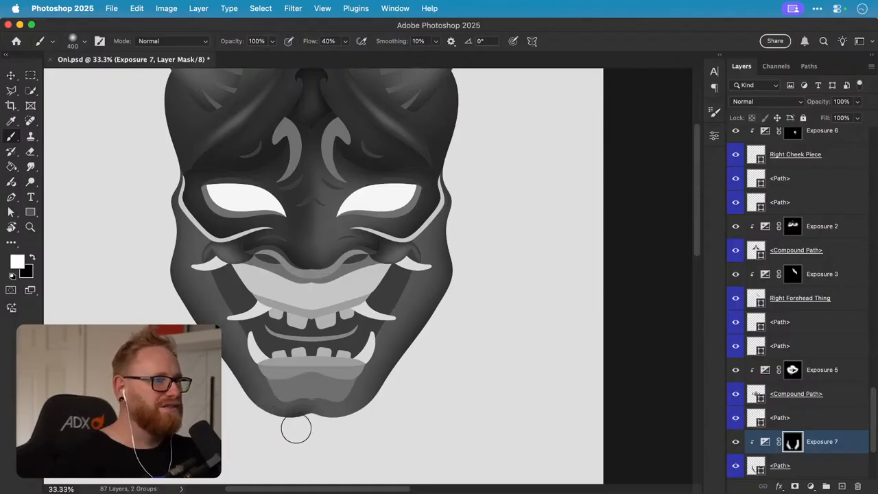
pyautogui.press(']')
pyautogui.press(']')
pyautogui.press(']')
pyautogui.press(']')
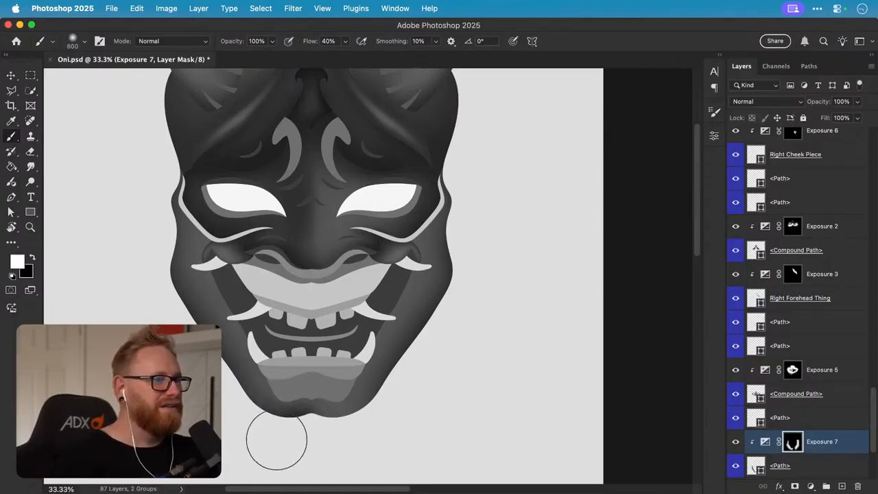
pyautogui.press('[')
pyautogui.press('[')
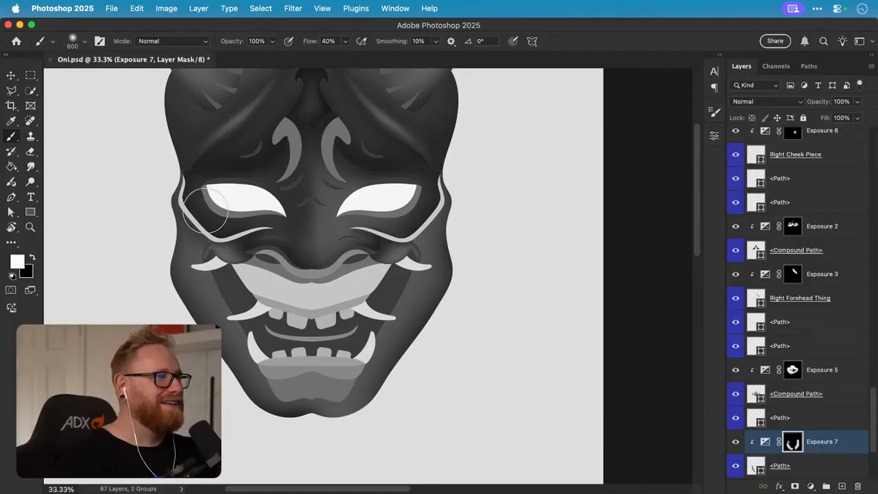
# - Shade the left cheek around the upper tusk and beside the mouth on the Exposure 7 mask with a 400 px brush
pyautogui.press('[')
pyautogui.press('[')
pyautogui.press('[')
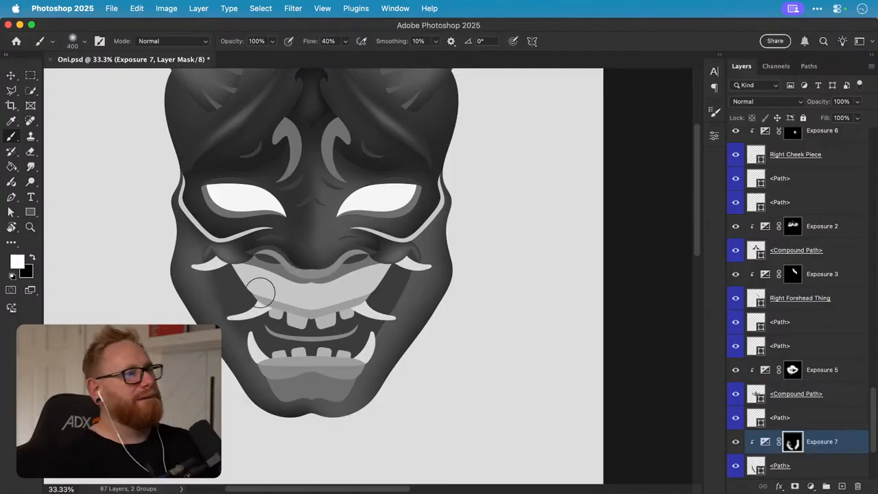
pyautogui.press('x')
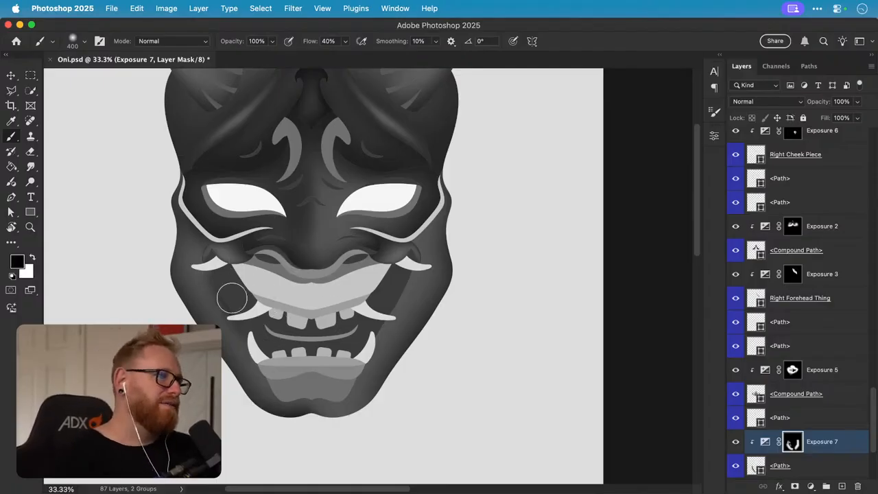
pyautogui.press('x')
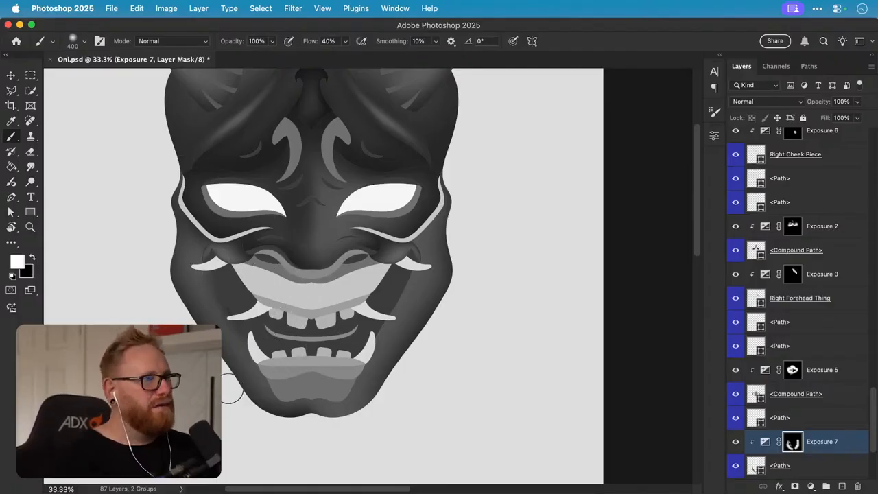
# - Paint a broad, soft shadow along the left jaw on the Exposure 7 mask with a brush enlarged to 1500 px
pyautogui.press(']')
pyautogui.press(']')
pyautogui.press(']')
pyautogui.press(']')
pyautogui.press(']')
pyautogui.press(']')
pyautogui.press(']')
pyautogui.press(']')
pyautogui.press(']')
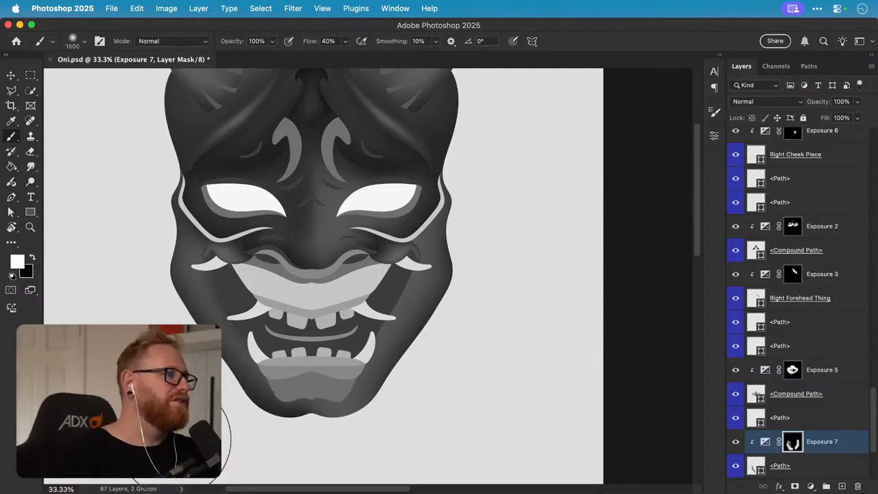
# - Darken the indent in the left outer edge beside the eye trim with a 300 px brush
pyautogui.press('[')
pyautogui.press('[')
pyautogui.press('[')
pyautogui.press('[')
pyautogui.press('[')
pyautogui.press('[')
pyautogui.press('[')
pyautogui.press('[')
pyautogui.press('[')
pyautogui.press('[')
pyautogui.press('[')
pyautogui.press('[')
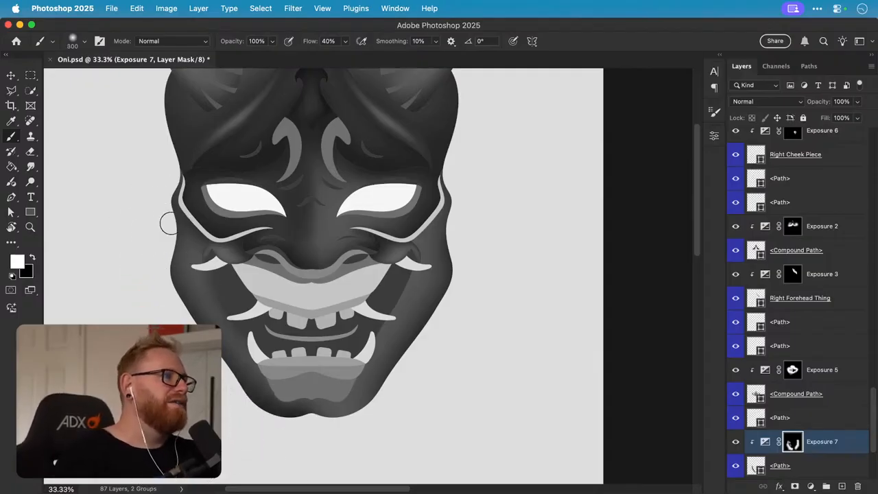
# - Paint a diagonal crease shadow below the left eye trim with a 125 px brush, softening it in black
pyautogui.press('z')
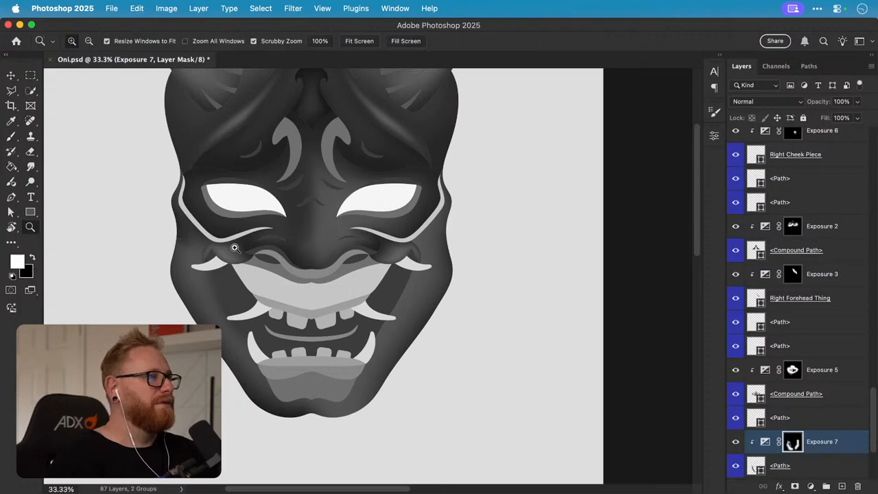
pyautogui.moveTo(236, 248); pyautogui.dragTo(276, 257)
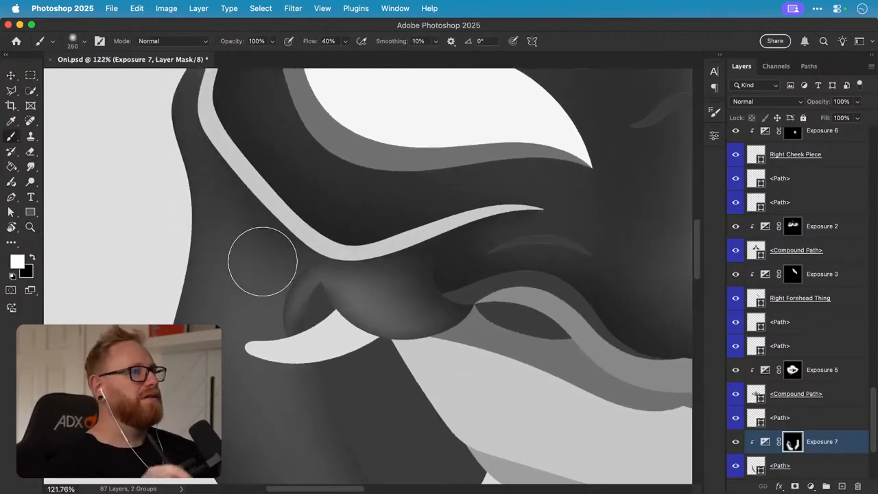
pyautogui.press('[')
pyautogui.press('[')
pyautogui.press('[')
pyautogui.press('[')
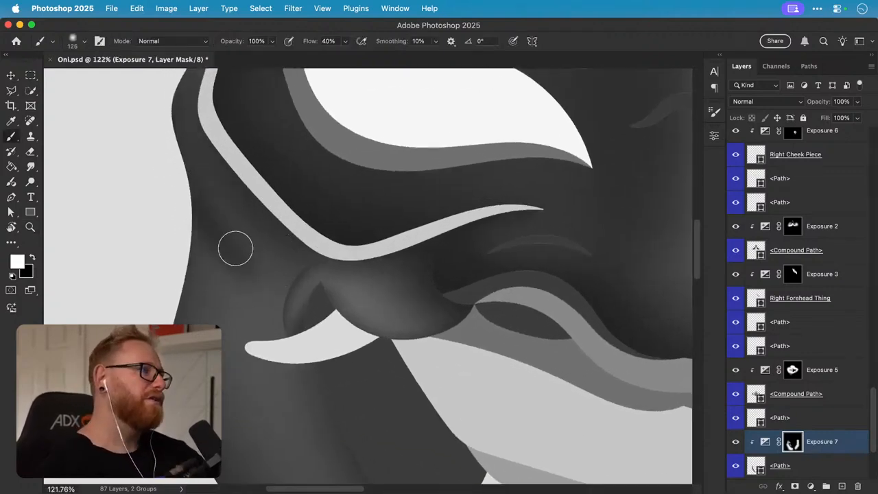
pyautogui.press('x')
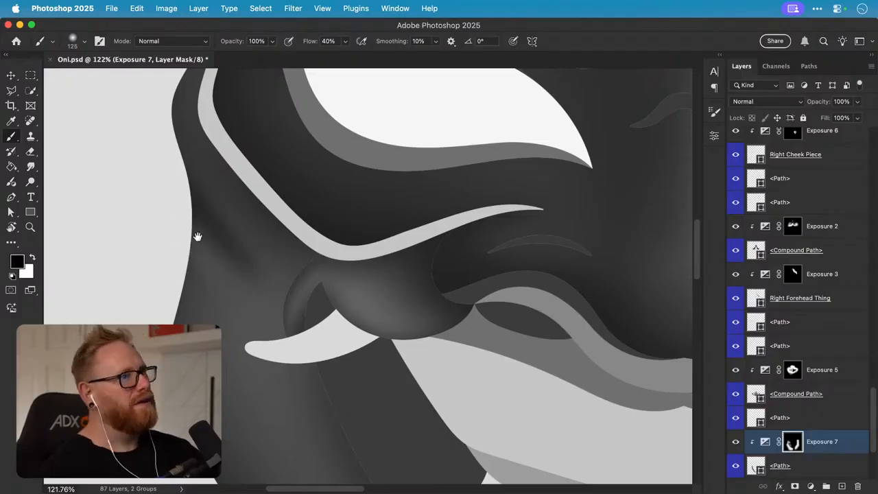
pyautogui.scroll(2, 192, 233)
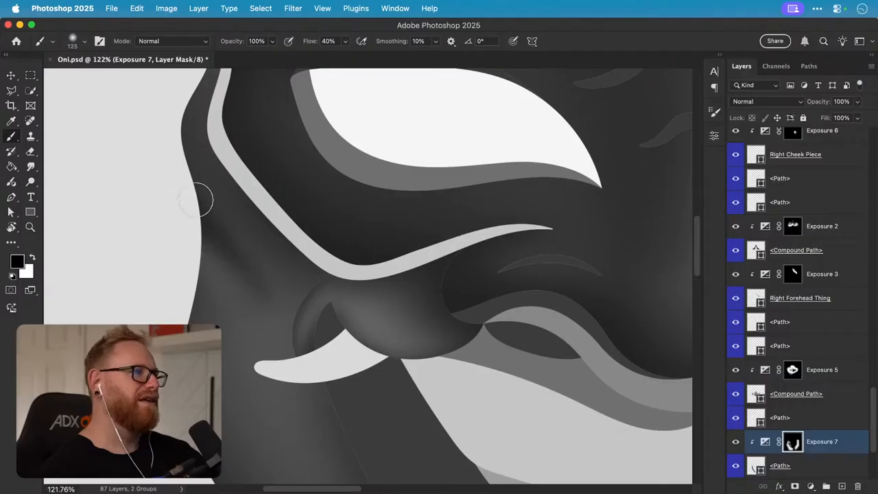
# - Darken the area around the left cheek crease in white with a brush enlarged to 300 px
pyautogui.press('x')
pyautogui.press(']')
pyautogui.press(']')
pyautogui.press(']')
pyautogui.press(']')
pyautogui.press(']')
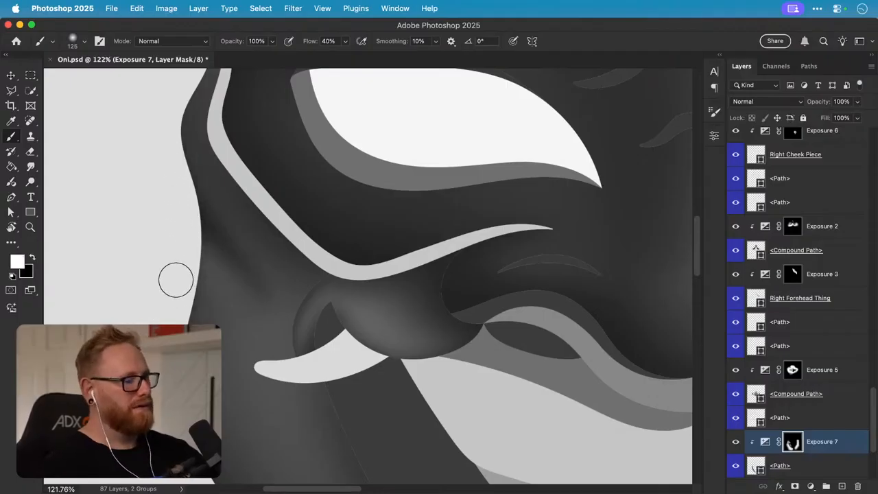
pyautogui.moveTo(162, 184)
pyautogui.mouseDown()
pyautogui.moveTo(178, 205)
pyautogui.moveTo(175, 216)
pyautogui.moveTo(210, 201)
pyautogui.moveTo(227, 272)
pyautogui.mouseUp()
# - Deepen the left cheek crease with 80 and 70 px white strokes and clean up its lower side in black
pyautogui.press('[')
pyautogui.press('[')
pyautogui.press('[')
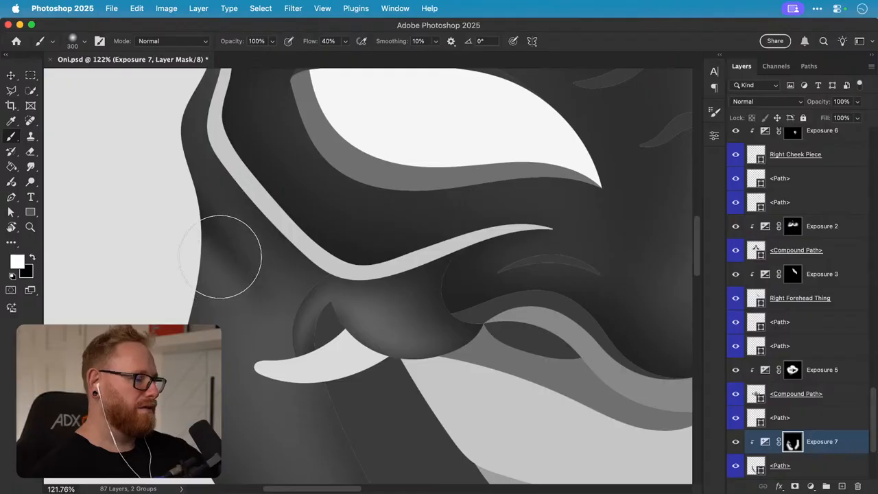
pyautogui.moveTo(212, 222)
pyautogui.mouseDown()
pyautogui.moveTo(282, 308)
pyautogui.moveTo(225, 246)
pyautogui.mouseUp()
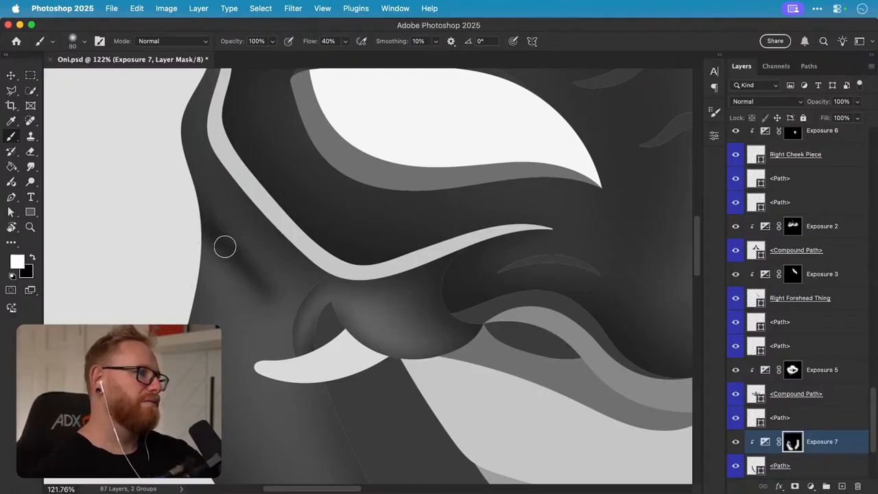
pyautogui.moveTo(269, 310); pyautogui.dragTo(275, 321)
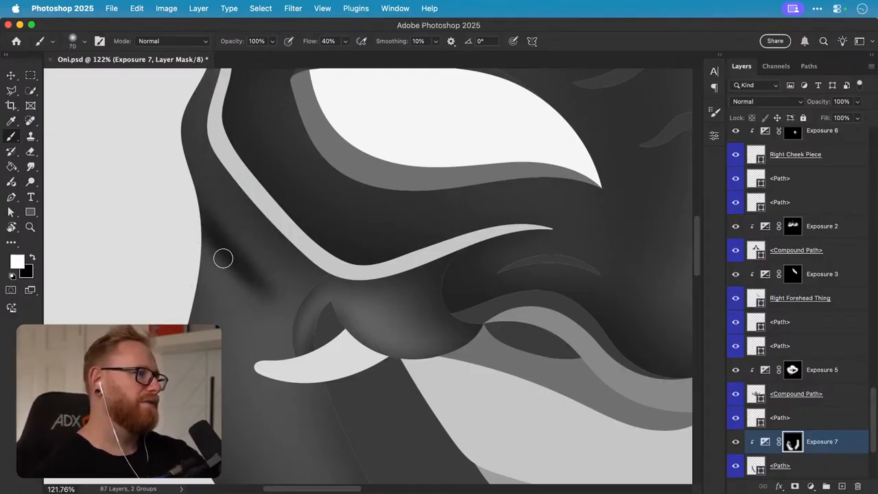
pyautogui.press('x')
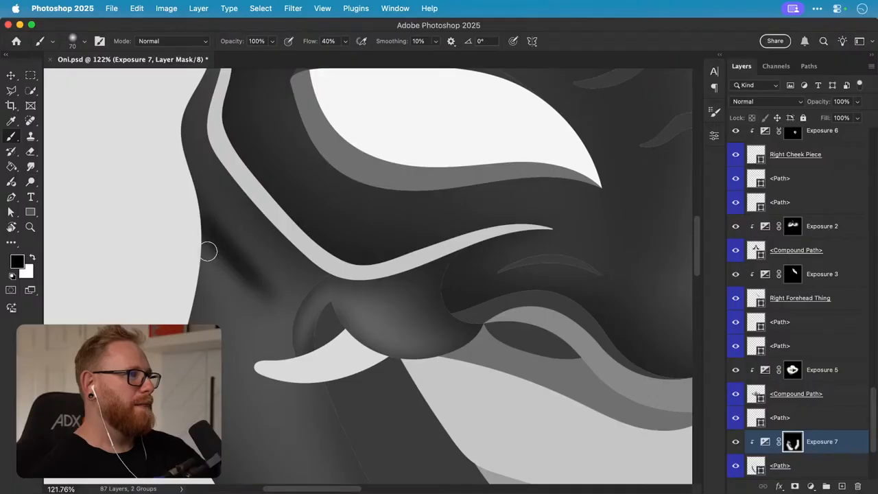
pyautogui.moveTo(208, 251)
pyautogui.mouseDown()
pyautogui.moveTo(271, 316)
pyautogui.moveTo(280, 315)
pyautogui.mouseUp()
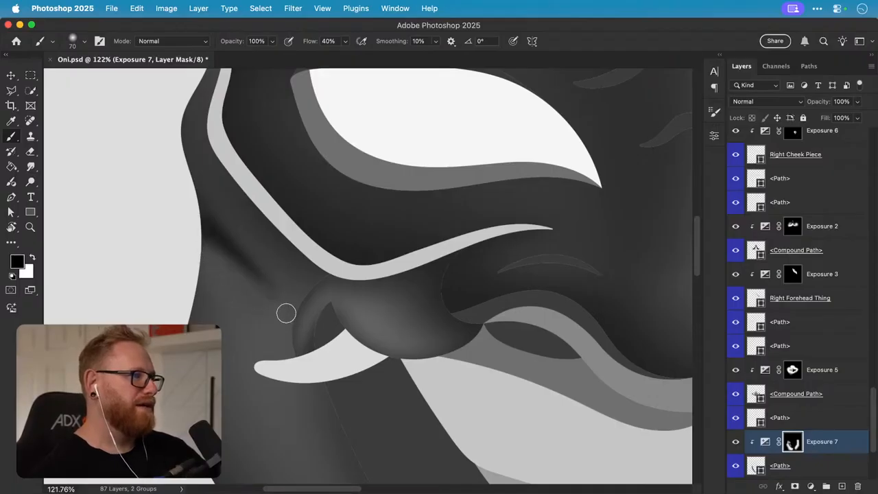
# - Try to darken the left edge below the crease in white with a 150 to 200 px brush and undo the strokes
pyautogui.press('x')
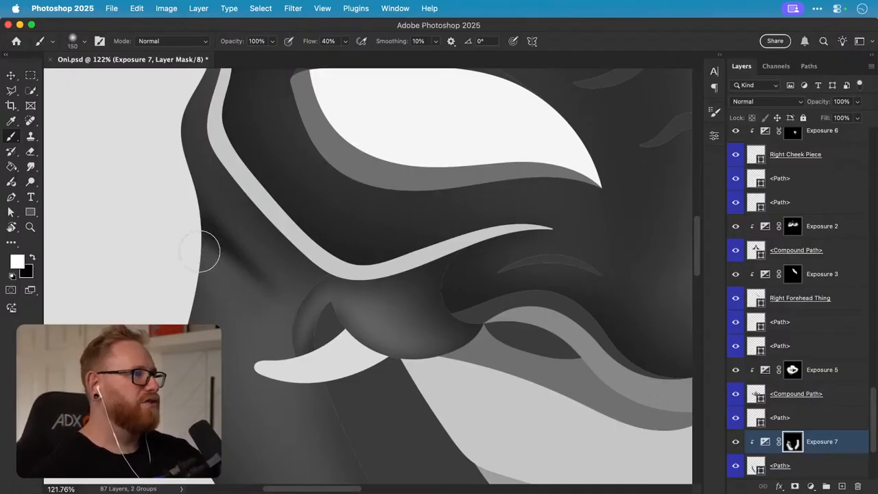
pyautogui.press(']')
pyautogui.press(']')
pyautogui.press('super+z')
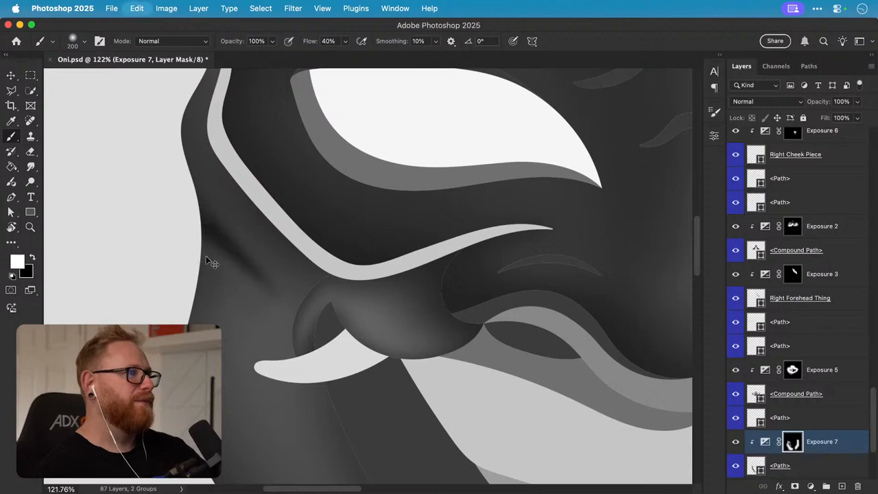
pyautogui.moveTo(204, 246); pyautogui.dragTo(293, 365)
pyautogui.press('super+z')
# - Soften the left cheek crease at 10% flow with a 200 px brush, alternating between white and black
pyautogui.hotkey('shift', '1')
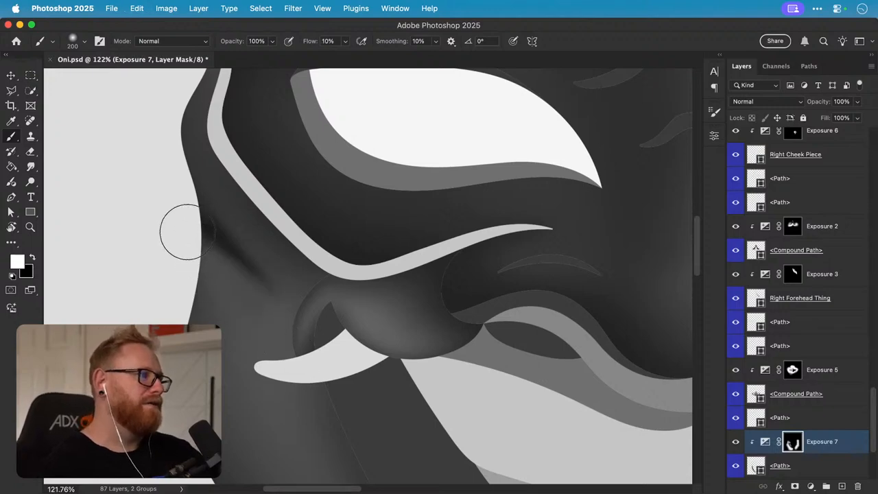
pyautogui.press('super+z')
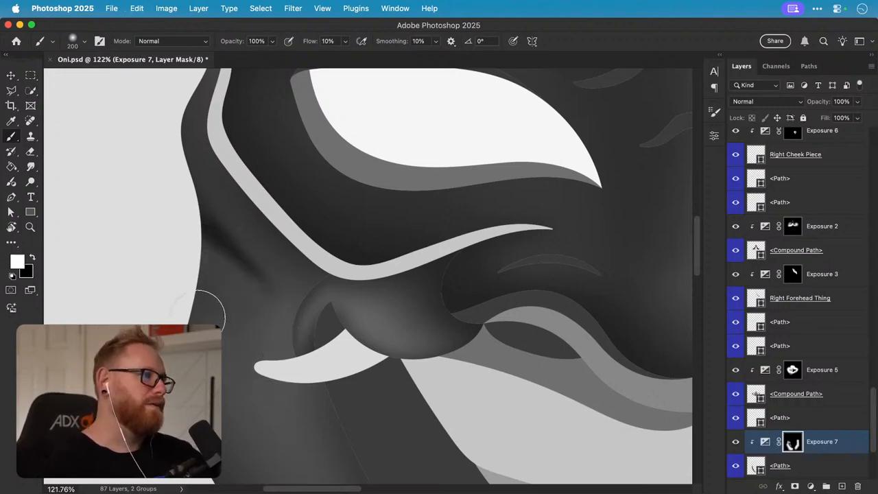
pyautogui.press('x')
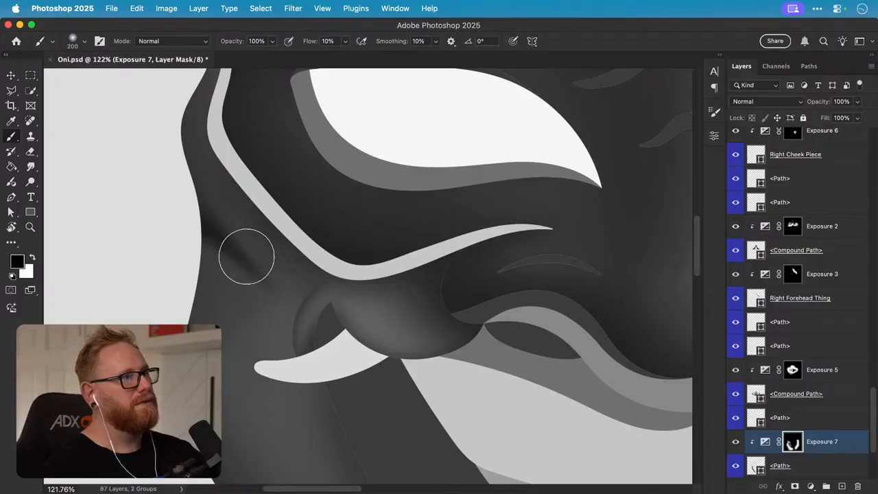
pyautogui.press('x')
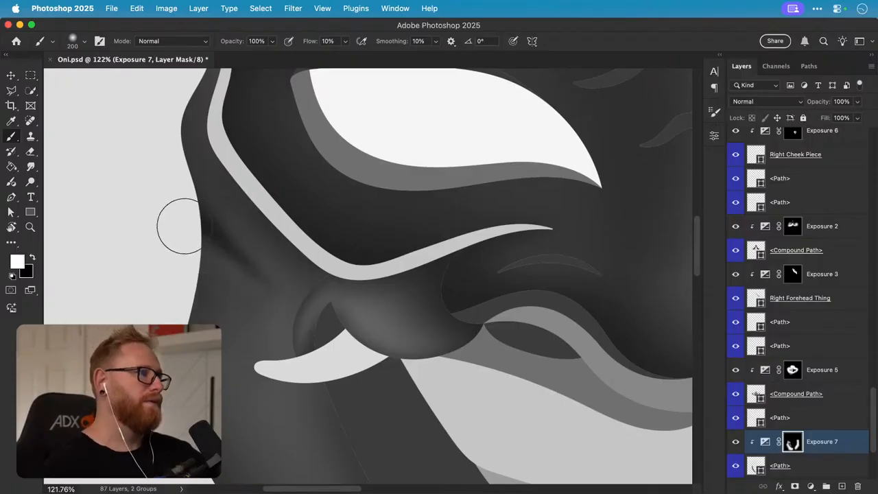
# - Try to blend the area around the left cheek crease in black and white with a 700 px brush, and undo the strokes
pyautogui.press('super+minus')
pyautogui.press('super+minus')
pyautogui.press('super+minus')
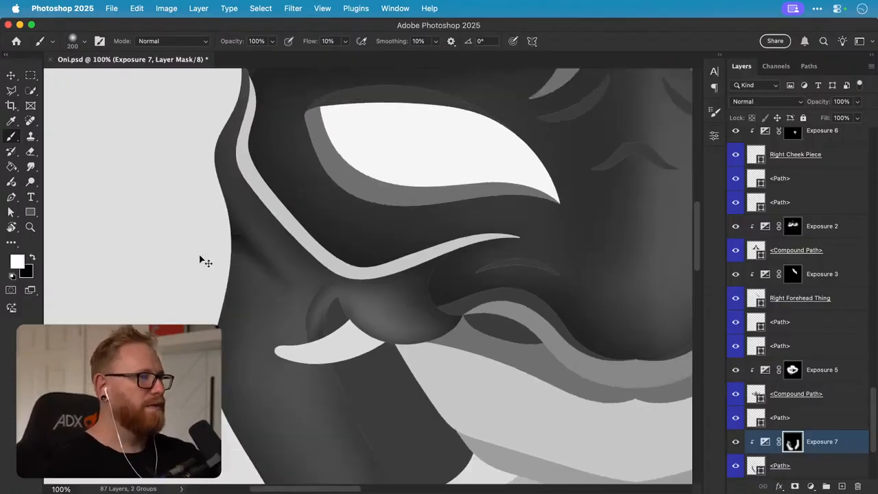
pyautogui.press(']')
pyautogui.press(']')
pyautogui.press(']')
pyautogui.press(']')
pyautogui.press(']')
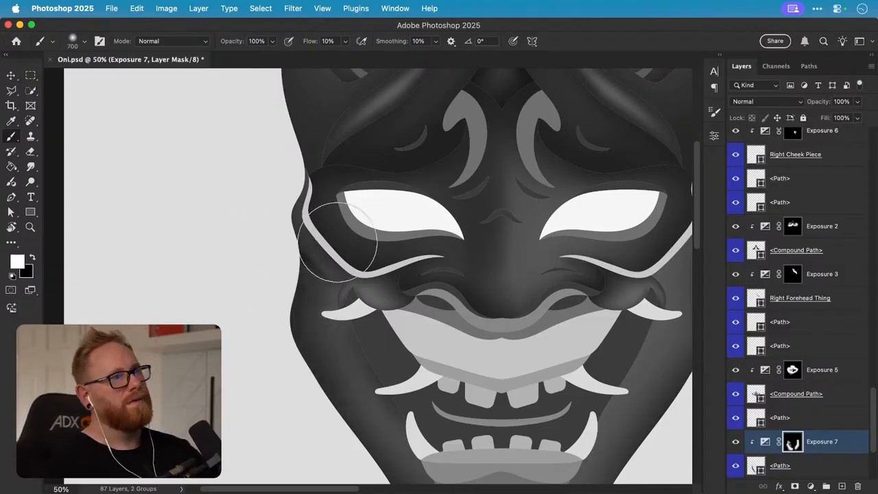
pyautogui.press('x')
pyautogui.press('x')
pyautogui.press('x')
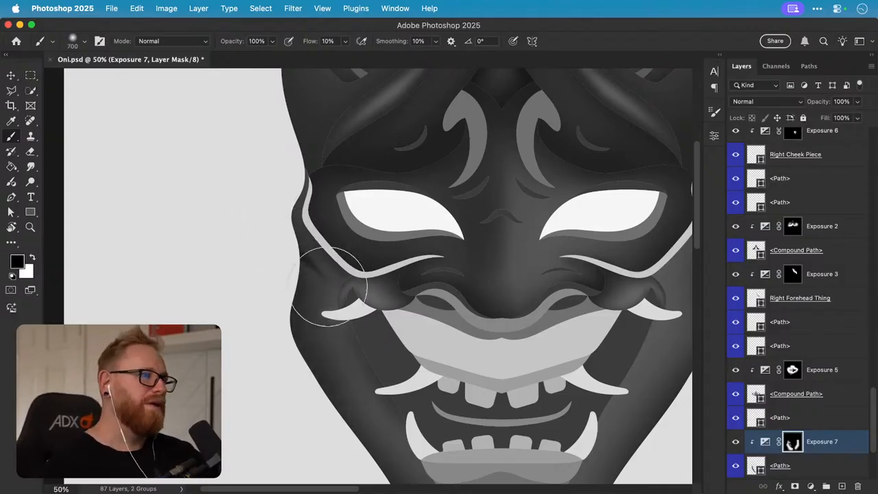
pyautogui.moveTo(377, 249); pyautogui.dragTo(253, 240)
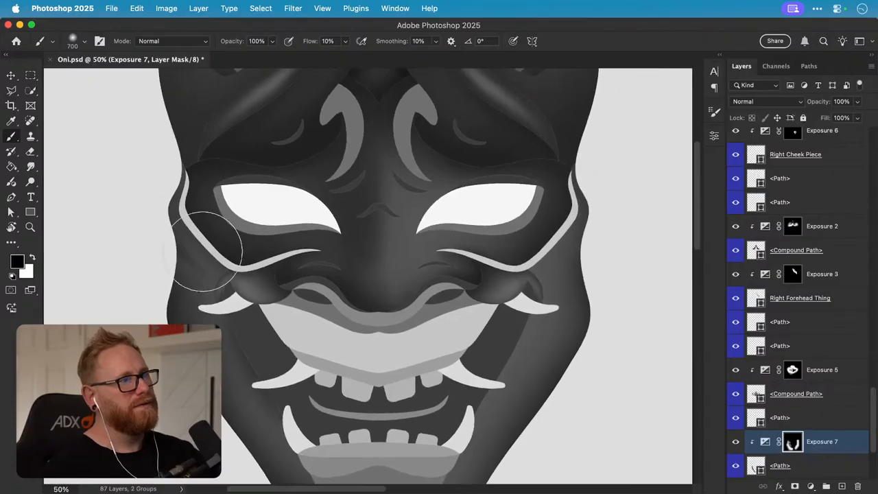
pyautogui.press('x')
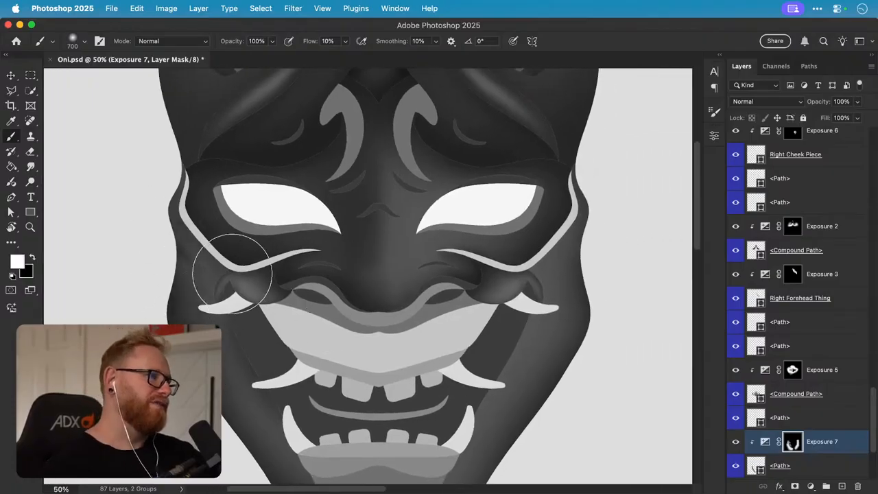
pyautogui.moveTo(176, 254)
pyautogui.mouseDown()
pyautogui.moveTo(247, 297)
pyautogui.moveTo(314, 274)
pyautogui.moveTo(291, 266)
pyautogui.mouseUp()
pyautogui.press('z')
pyautogui.press('b')
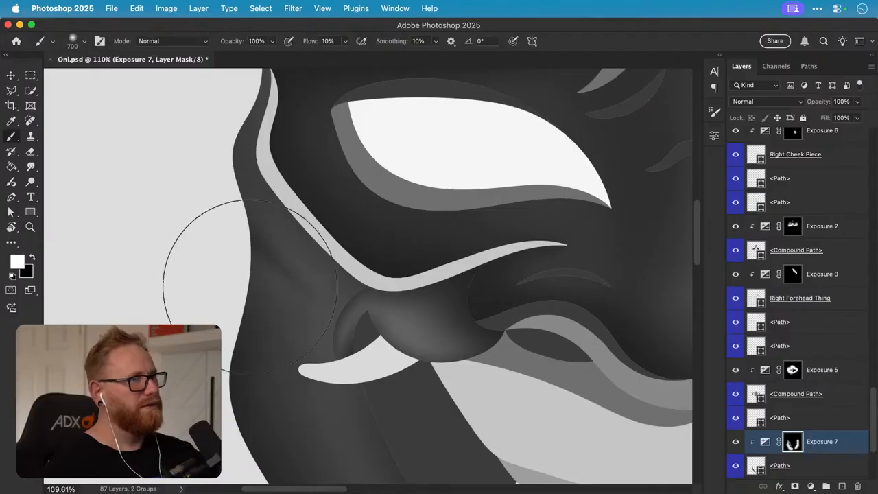
pyautogui.press('super+z')
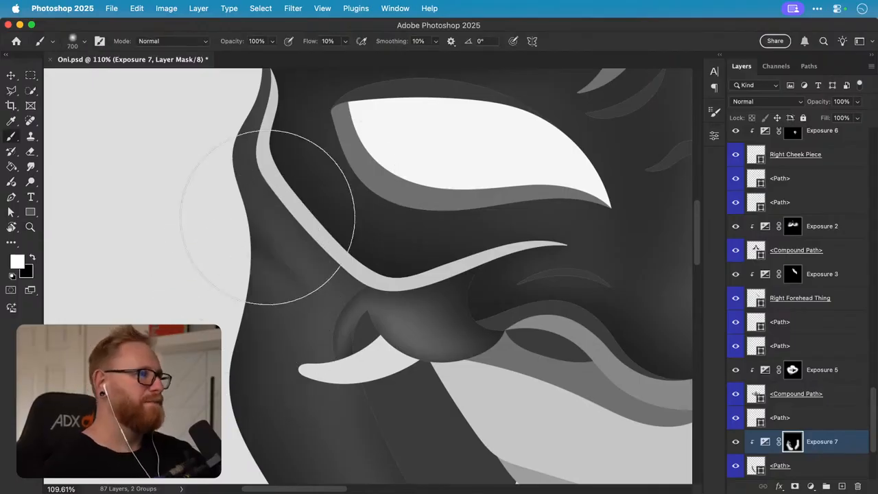
pyautogui.press('super+z')
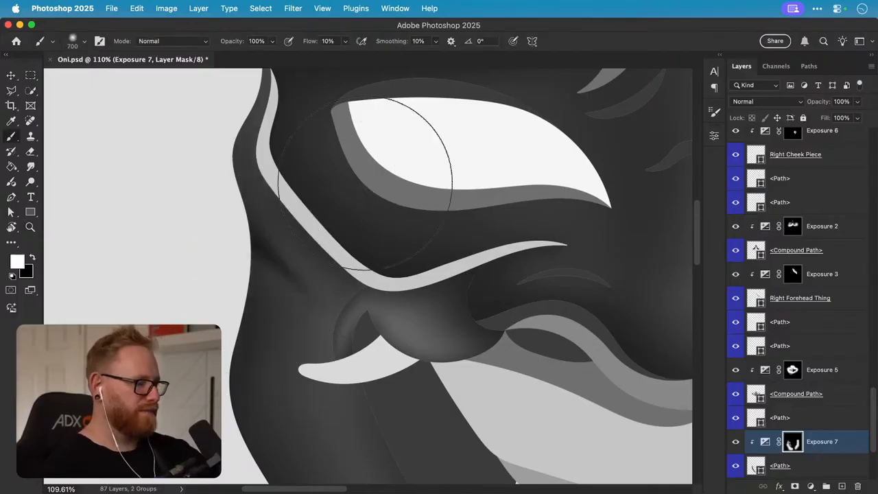
# - Compare the left cheek crease with the shading of the whole mask
pyautogui.press('super+minus')
pyautogui.press('super+minus')
pyautogui.press('super+minus')
pyautogui.press('super+minus')
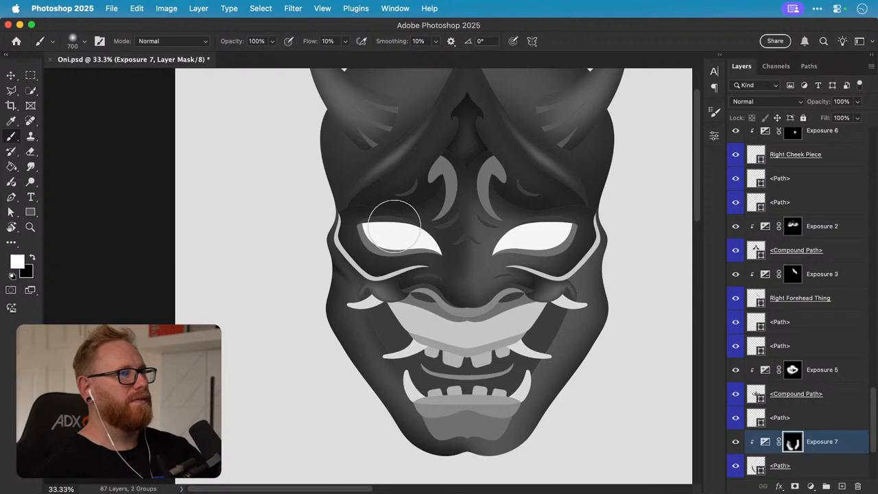
pyautogui.moveTo(382, 321); pyautogui.dragTo(316, 344)
pyautogui.press('z')
pyautogui.moveTo(294, 288)
pyautogui.mouseDown()
pyautogui.moveTo(326, 304)
pyautogui.moveTo(304, 297)
pyautogui.mouseUp()
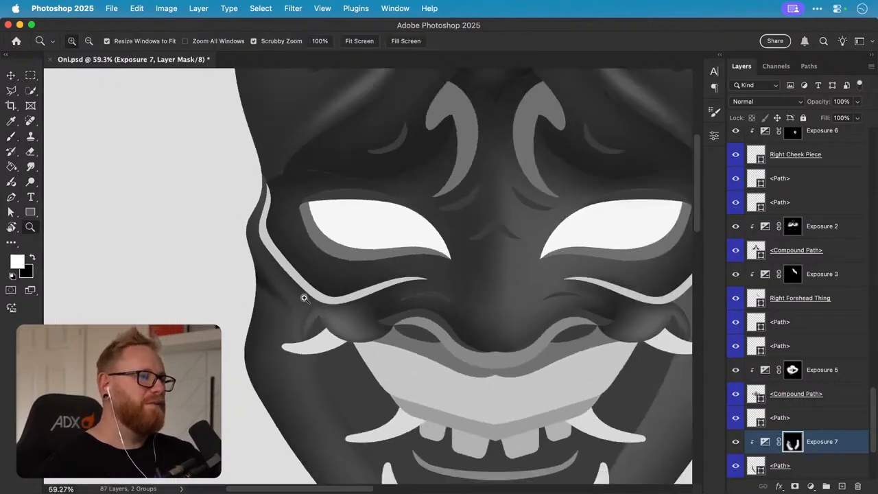
pyautogui.press('b')
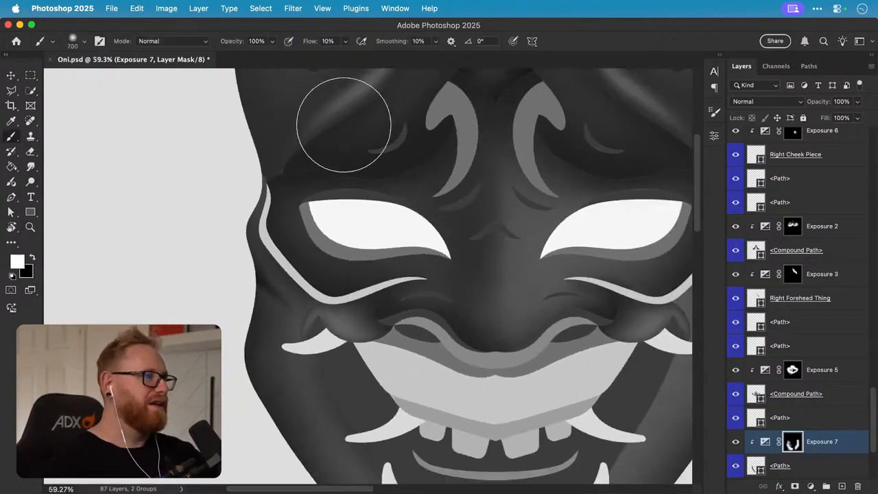
# - Extend the left cheek crease toward the cheek piece in white with a 50 px brush at 40% flow, refining its end in black
pyautogui.moveTo(338, 312)
pyautogui.mouseDown()
pyautogui.moveTo(337, 294)
pyautogui.moveTo(284, 244)
pyautogui.moveTo(294, 241)
pyautogui.mouseUp()
pyautogui.press('z')
pyautogui.press('b')
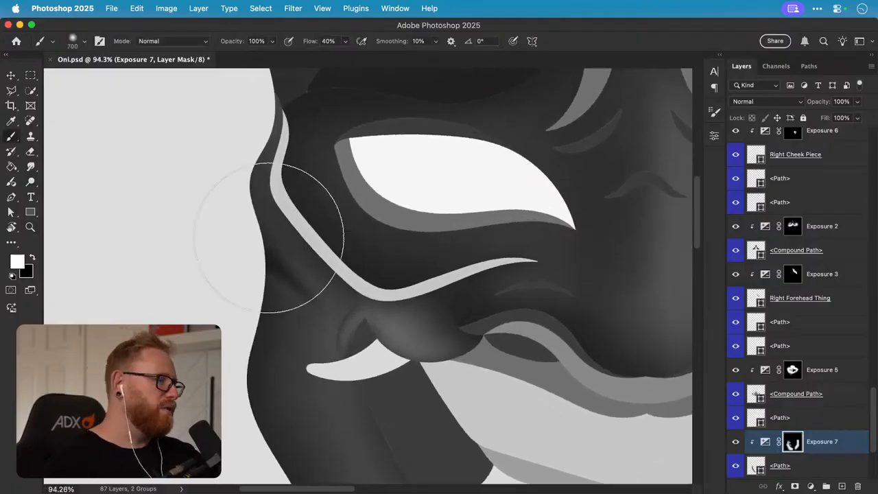
pyautogui.press('x')
pyautogui.press('x')
pyautogui.press('[')
pyautogui.press('[')
pyautogui.press('[')
pyautogui.press('[')
pyautogui.press('[')
pyautogui.press('[')
pyautogui.press('[')
pyautogui.press('[')
pyautogui.press('[')
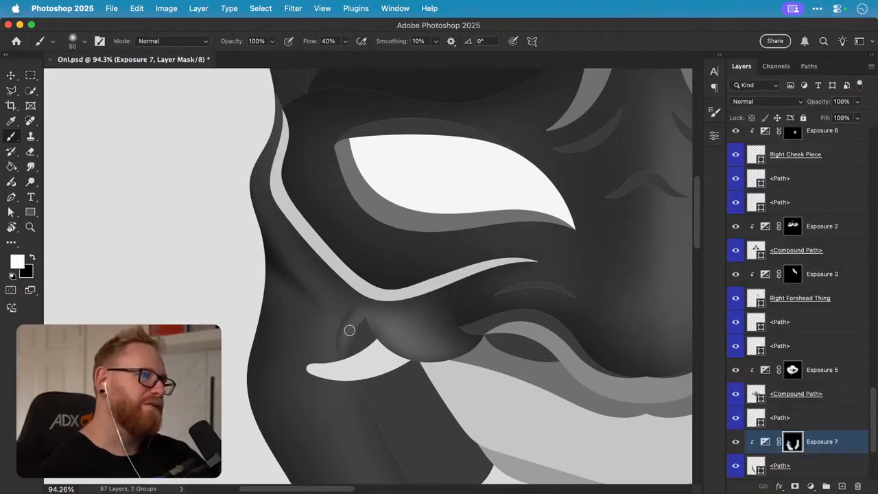
pyautogui.press('super+z')
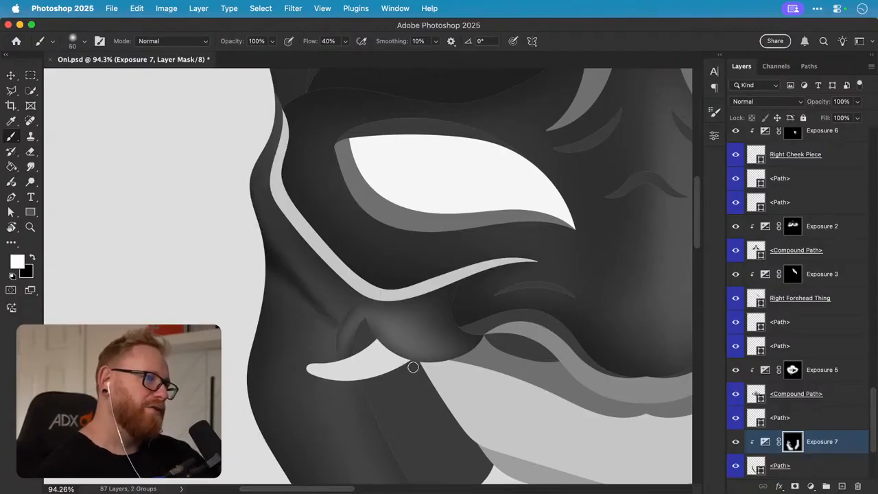
pyautogui.press('x')
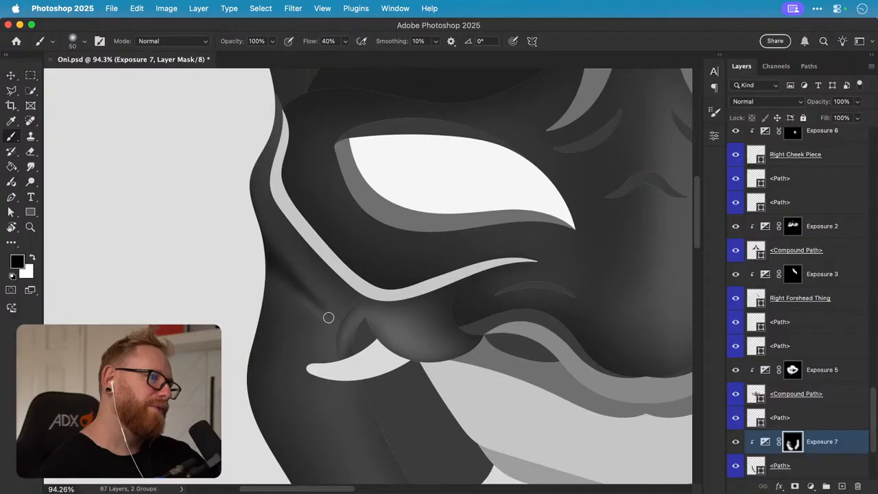
pyautogui.press('x')
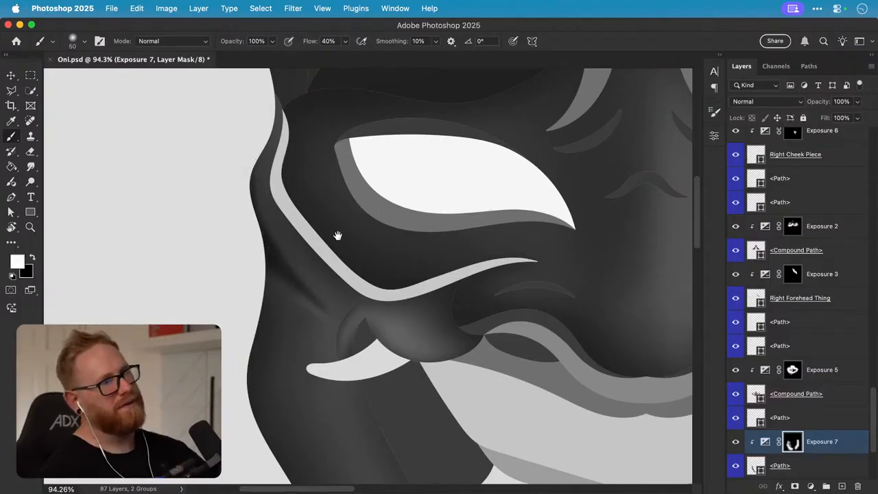
# - Clean up the area below the left cheek crease in black, enlarging the brush from 90 to 175 px
pyautogui.scroll(-3, 338, 236)
pyautogui.hscroll(2, 338, 236)
pyautogui.press('x')
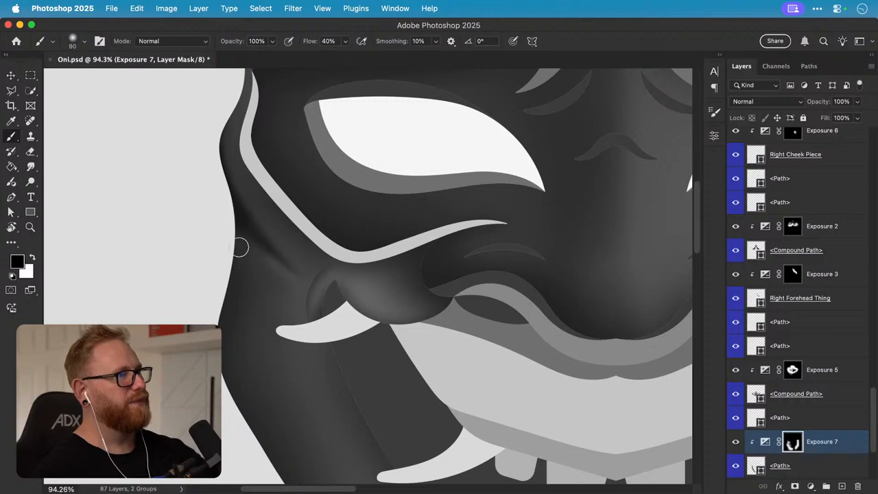
pyautogui.press(']')
pyautogui.press(']')
pyautogui.press(']')
pyautogui.press(']')
pyautogui.press(']')
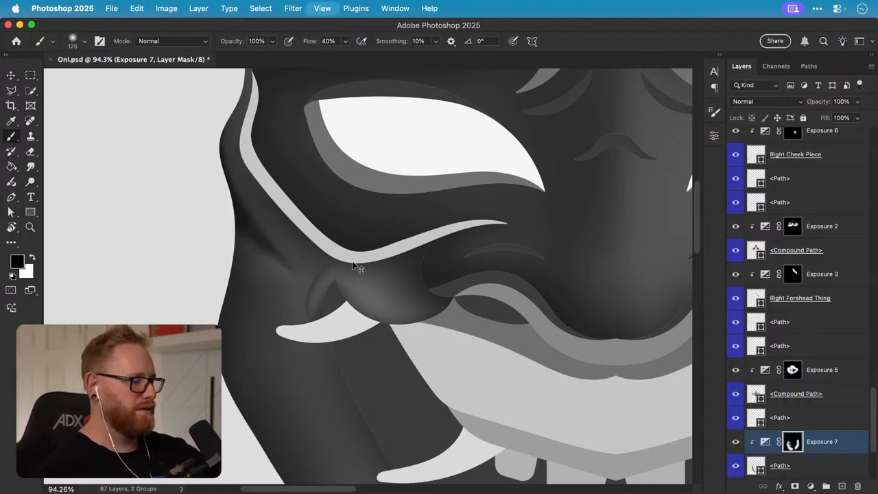
# - Darken the left cheek around the crease and along the outer edge in white with a 175 px brush
pyautogui.press('super+minus')
pyautogui.press('super+minus')
pyautogui.scroll(2, 357, 268)
pyautogui.hscroll(3, 357, 268)
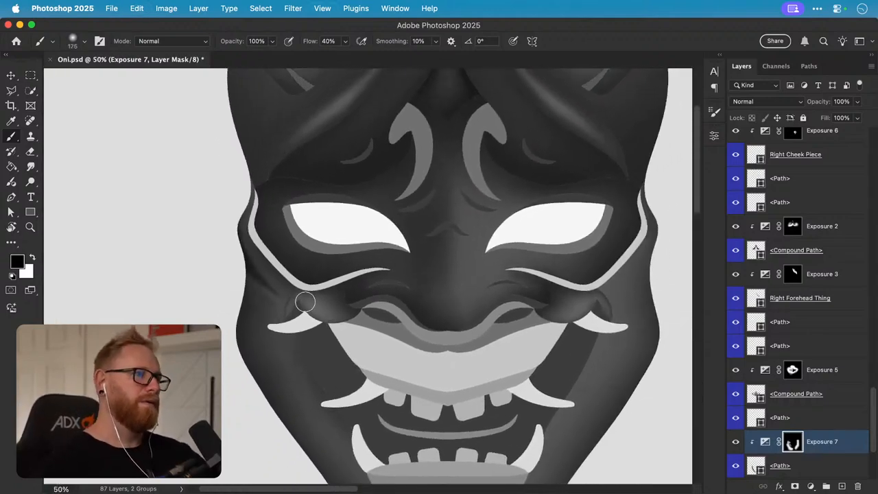
pyautogui.press('x')
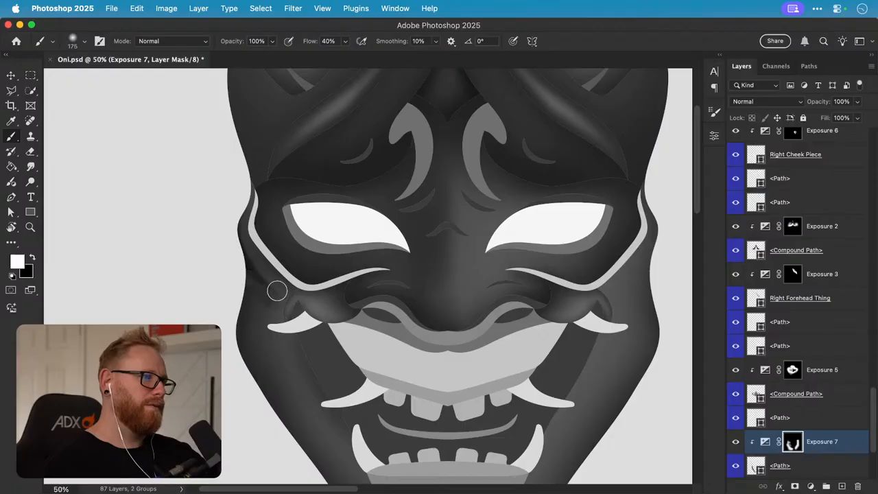
pyautogui.scroll(-2, 320, 261)
pyautogui.hscroll(1, 321, 262)
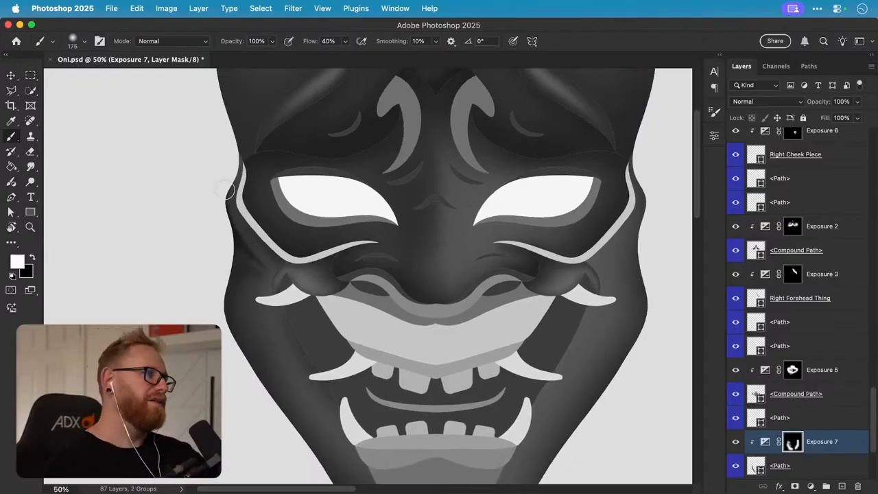
pyautogui.moveTo(230, 297); pyautogui.dragTo(239, 270)
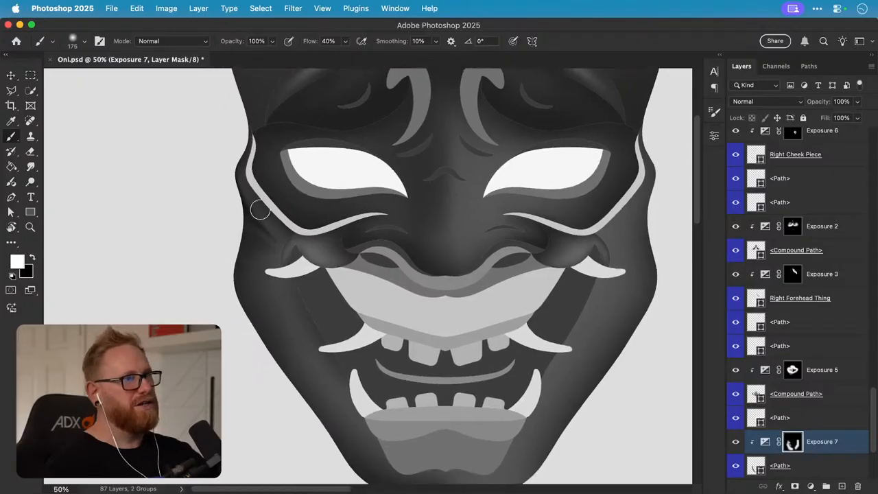
pyautogui.moveTo(329, 323); pyautogui.dragTo(340, 273)
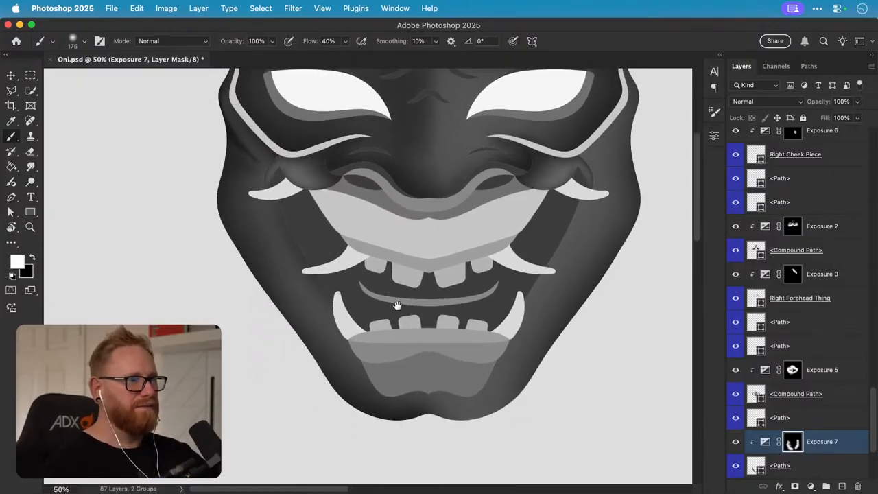
# - Refine the edge of the chin shadow at the centre notch with a 175 px brush in black and white
pyautogui.press('x')
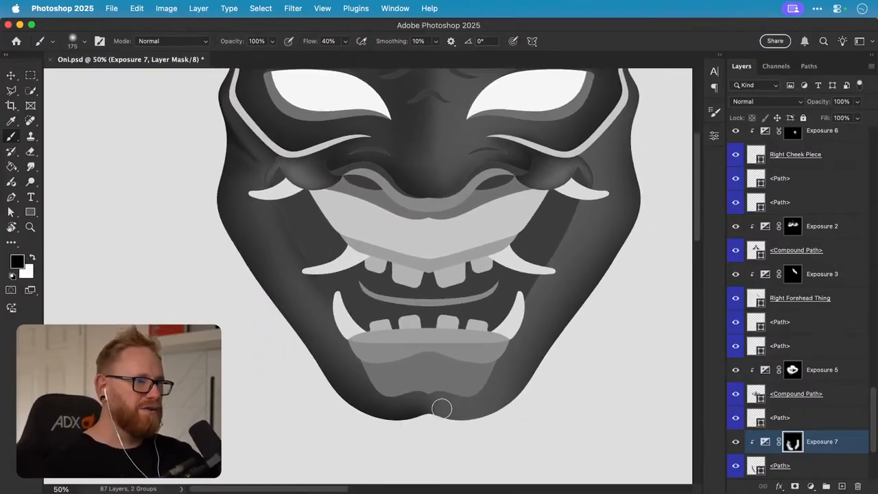
pyautogui.press('x')
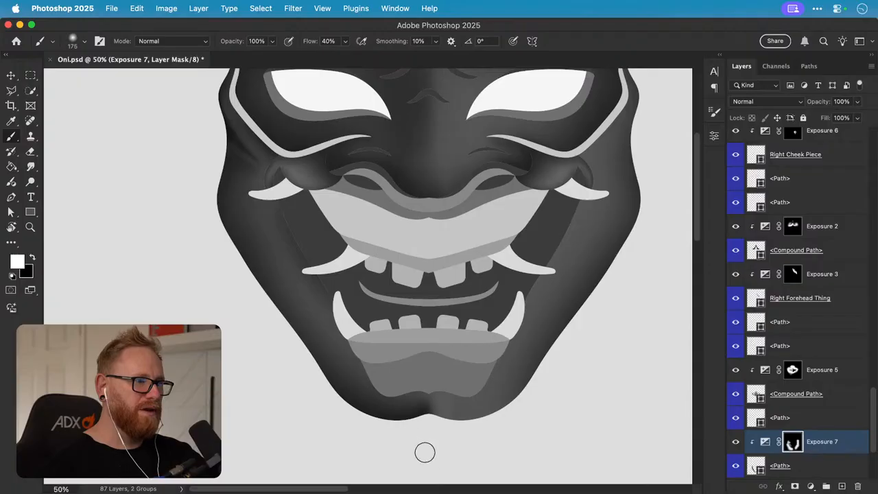
pyautogui.scroll(2, 433, 412)
pyautogui.scroll(4, 494, 391)
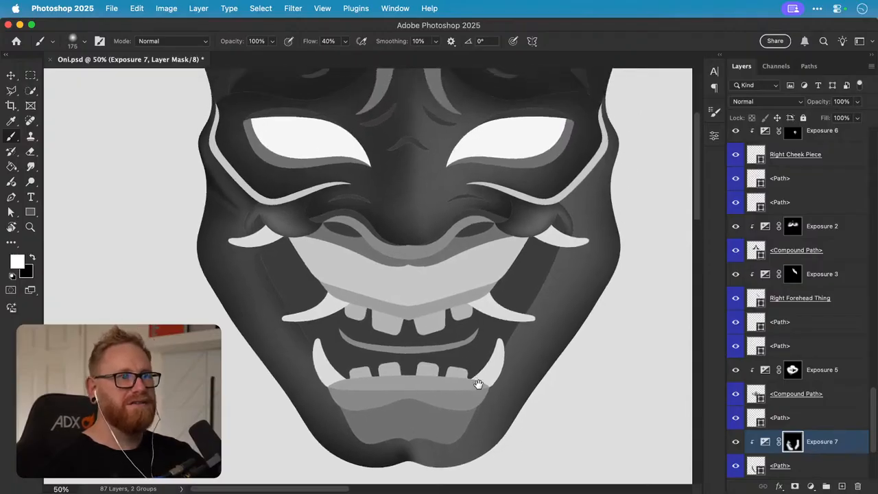
# - Darken the left cheek just beneath the upper left tusk in white with a 150 px brush at 40% flow
pyautogui.press('z')
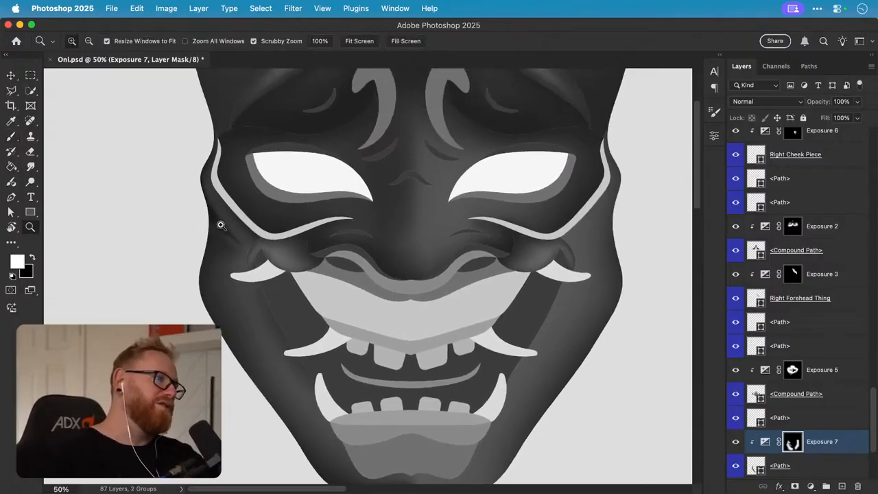
pyautogui.scroll(-4, 348, 285)
pyautogui.scroll(5, 320, 294)
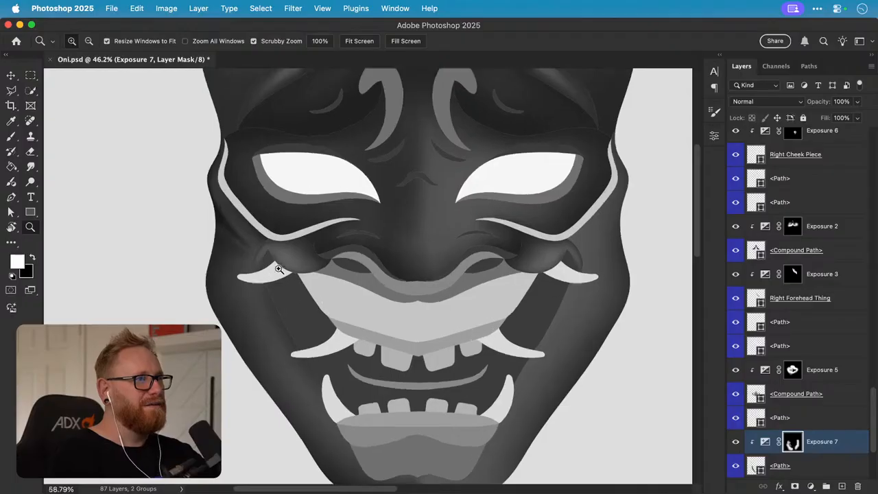
pyautogui.moveTo(279, 268)
pyautogui.mouseDown()
pyautogui.moveTo(304, 274)
pyautogui.moveTo(282, 264)
pyautogui.mouseUp()
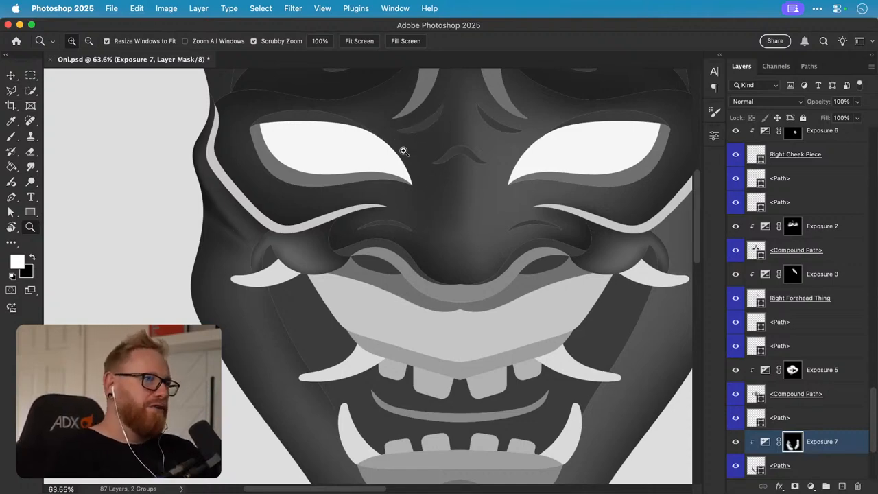
pyautogui.moveTo(404, 151)
pyautogui.mouseDown()
pyautogui.moveTo(309, 232)
pyautogui.moveTo(296, 254)
pyautogui.moveTo(324, 203)
pyautogui.moveTo(298, 221)
pyautogui.moveTo(311, 229)
pyautogui.moveTo(322, 207)
pyautogui.moveTo(309, 247)
pyautogui.mouseUp()
pyautogui.press('b')
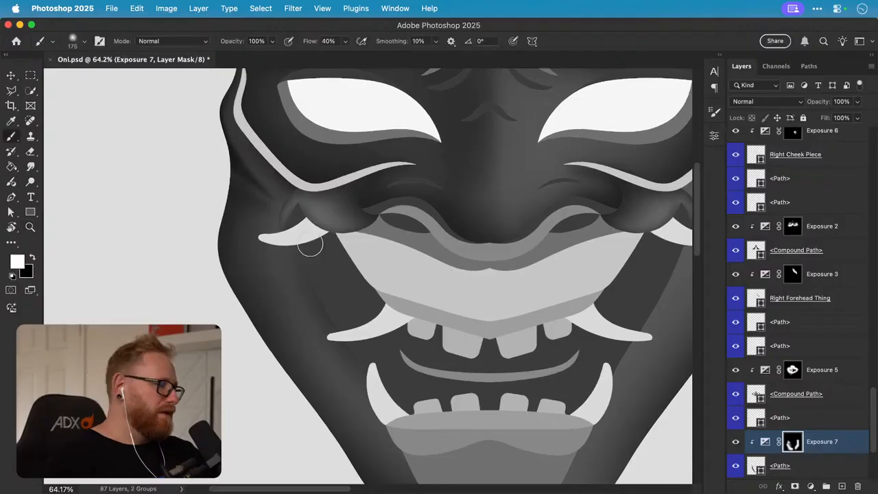
pyautogui.press(']')
pyautogui.press(']')
pyautogui.press(']')
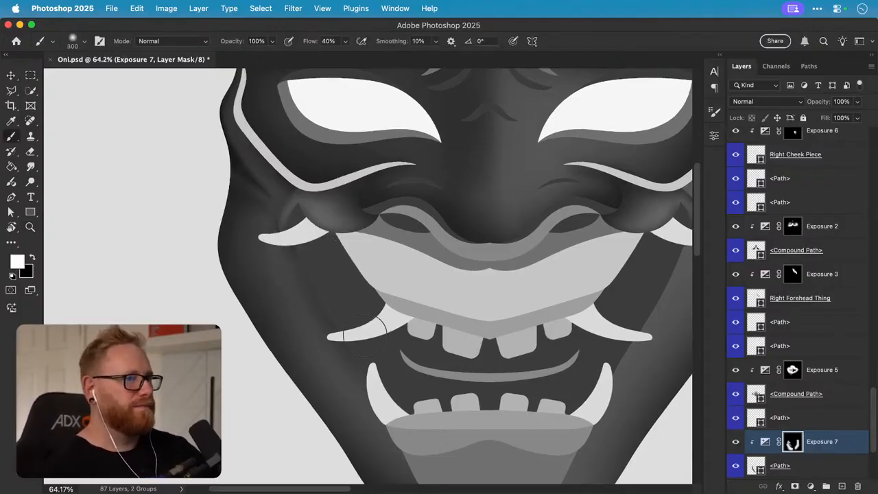
pyautogui.press('[')
pyautogui.press('[')
pyautogui.press('[')
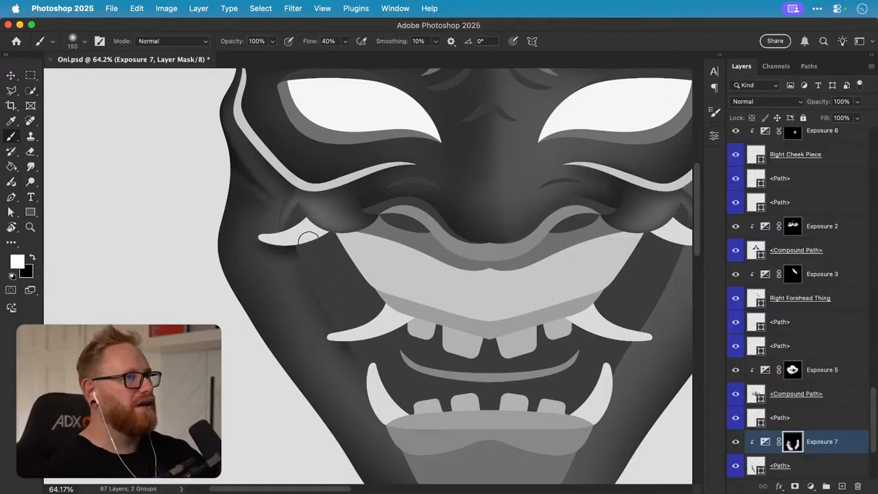
# - Deepen the shadow below the upper left tusk and down the inner edge of the left jaw with a 250 px brush
pyautogui.press(']')
pyautogui.press(']')
pyautogui.press(']')
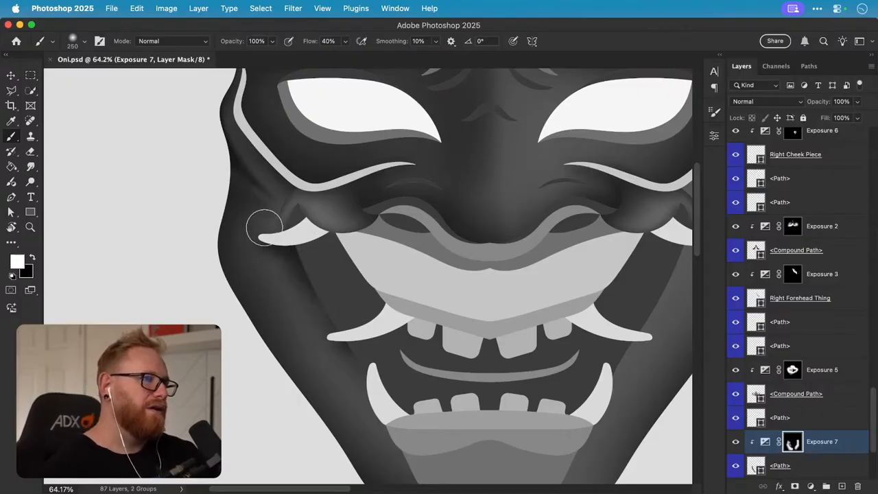
pyautogui.hscroll(2, 381, 351)
pyautogui.scroll(-2, 382, 351)
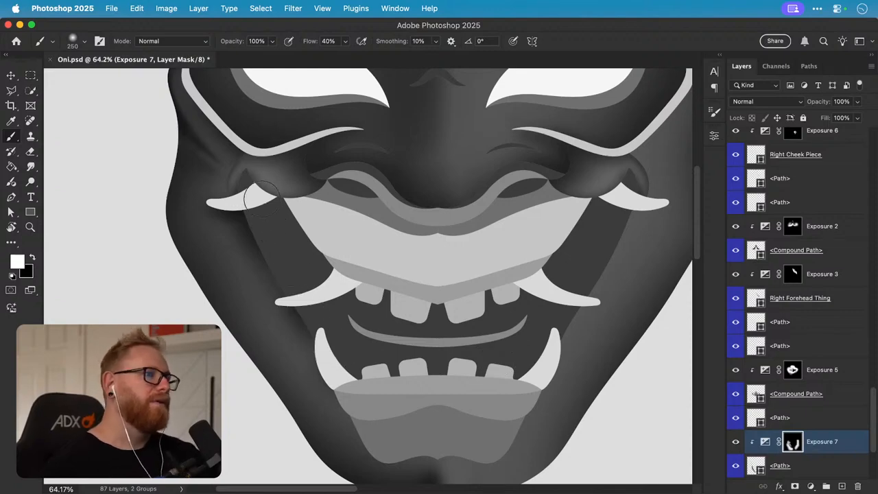
# - Compare the whole mask with and without the Exposure 7 jaw shading
pyautogui.press('super+minus')
pyautogui.press('super+minus')
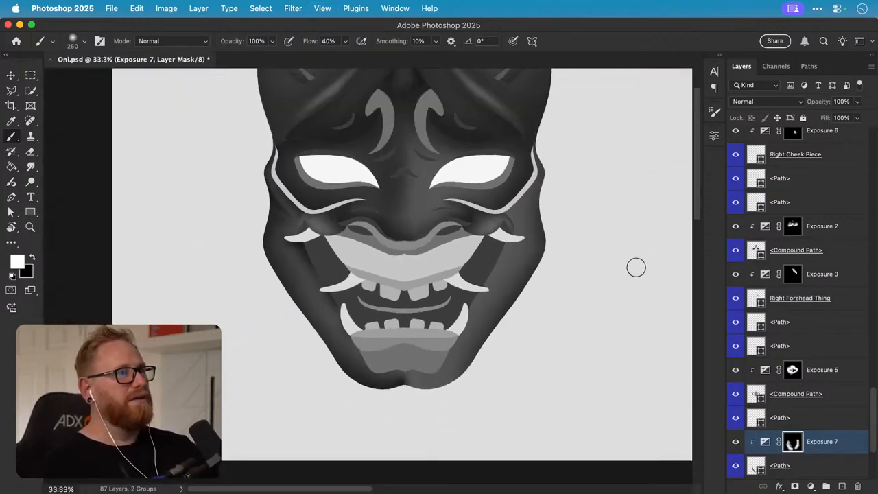
pyautogui.click(737, 443)
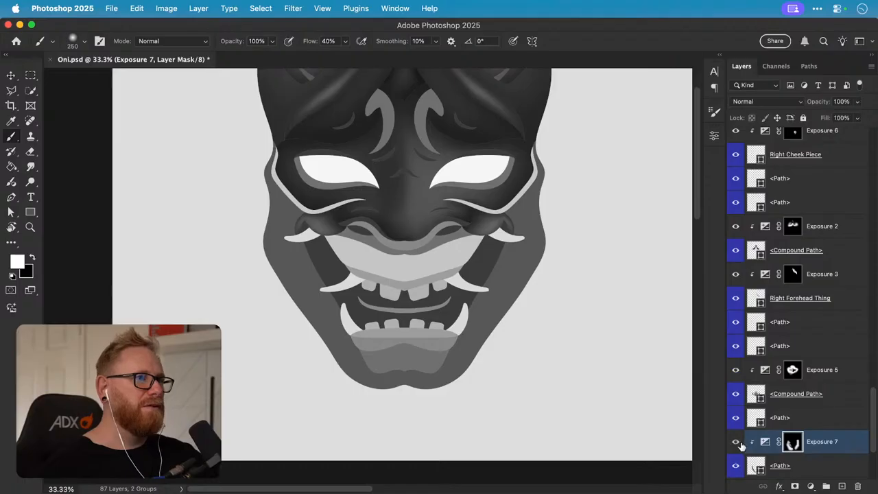
pyautogui.click(738, 443)
pyautogui.click(738, 443)
pyautogui.hscroll(3, 467, 329)
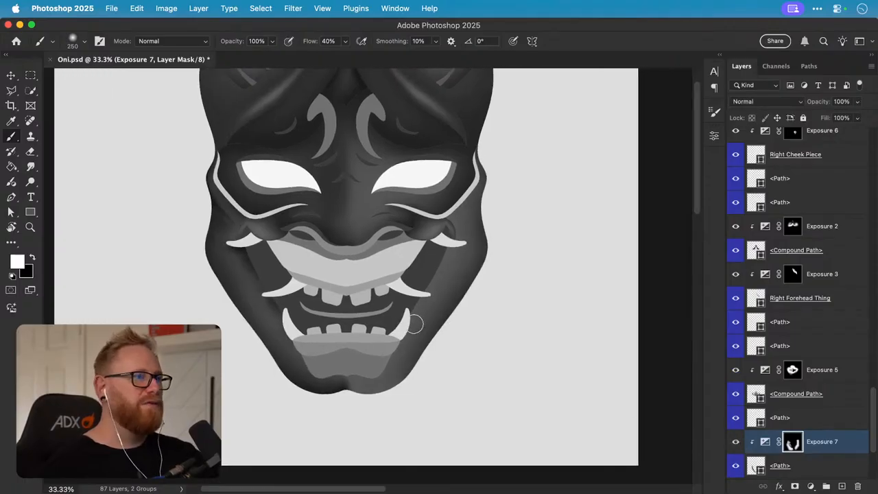
# - Erase the shading from the right half of the face and jaw in black with a 250 px brush, comparing Exposure 7 on and off
pyautogui.press('x')
pyautogui.moveTo(426, 346)
pyautogui.mouseDown()
pyautogui.moveTo(488, 220)
pyautogui.moveTo(484, 151)
pyautogui.moveTo(472, 186)
pyautogui.mouseUp()
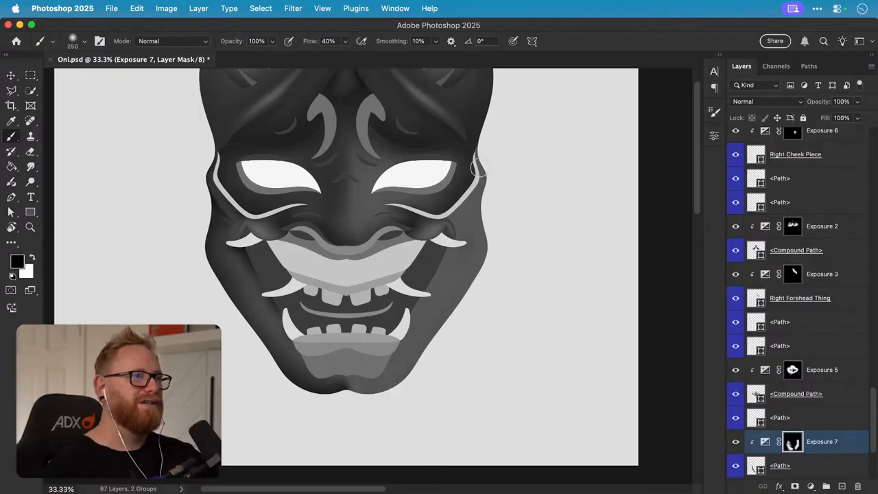
pyautogui.click(736, 444)
pyautogui.click(736, 445)
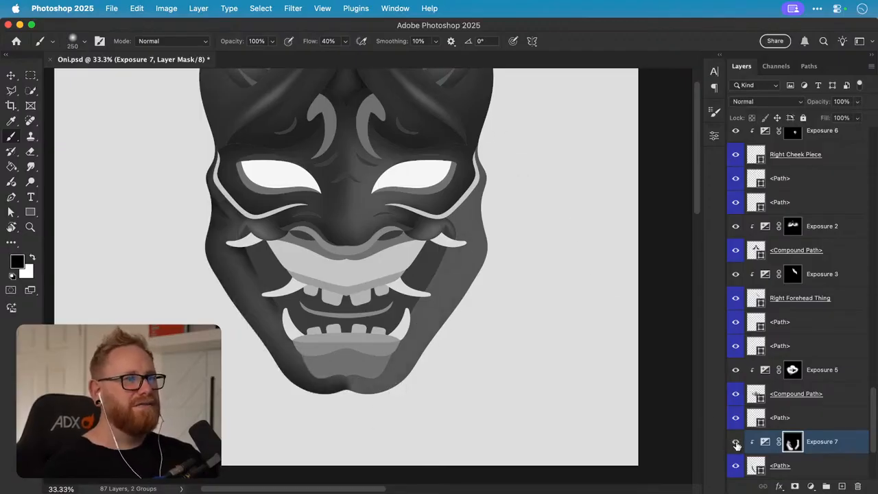
# - Rename the path layer beneath Exposure 7 as Left Jaw
pyautogui.doubleClick(779, 465)
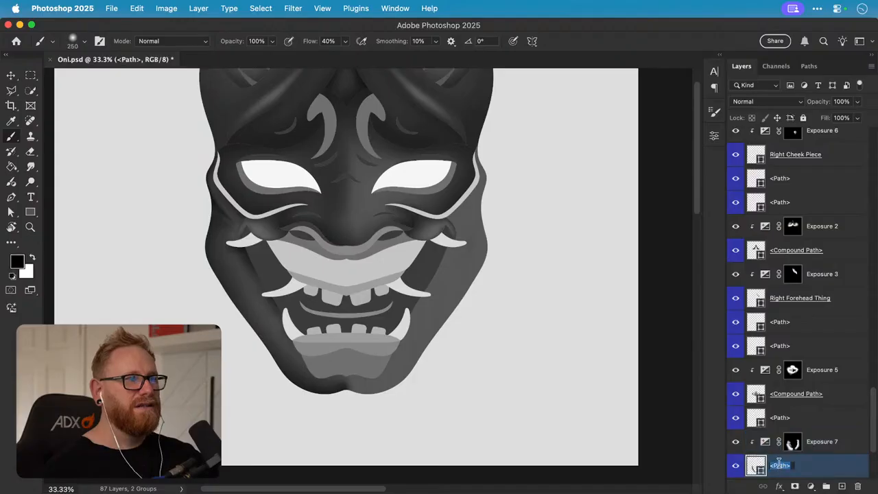
pyautogui.write('Left')
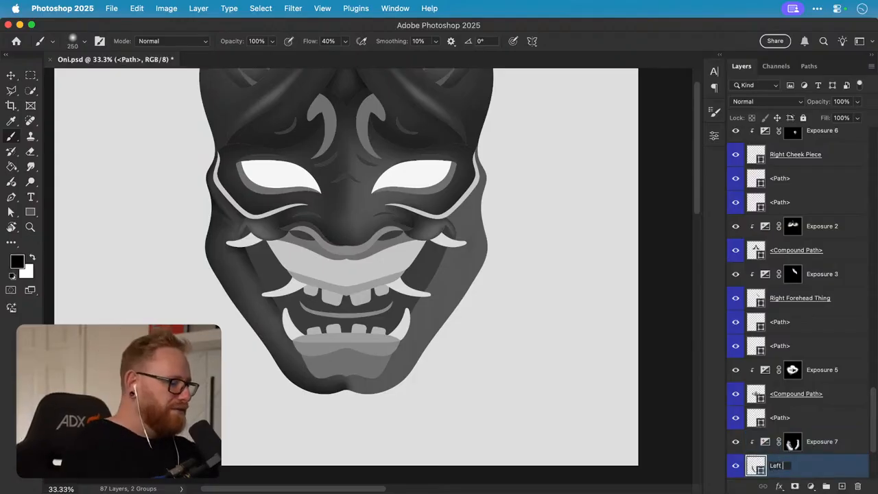
pyautogui.write(' Jaw')
pyautogui.press('Return')
pyautogui.scroll(-4, 789, 391)
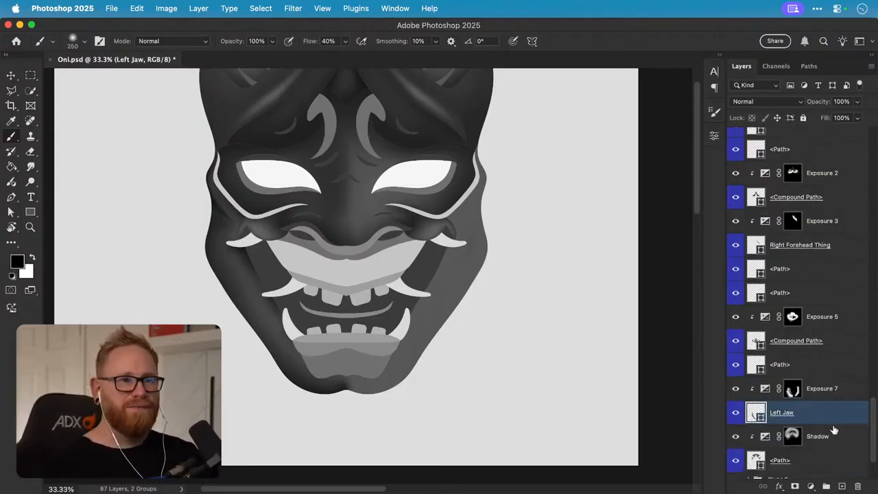
# - Pick the right side of the jaw on the canvas to check its layer, and rename the Left Jaw layer as Jaw
pyautogui.press('v')
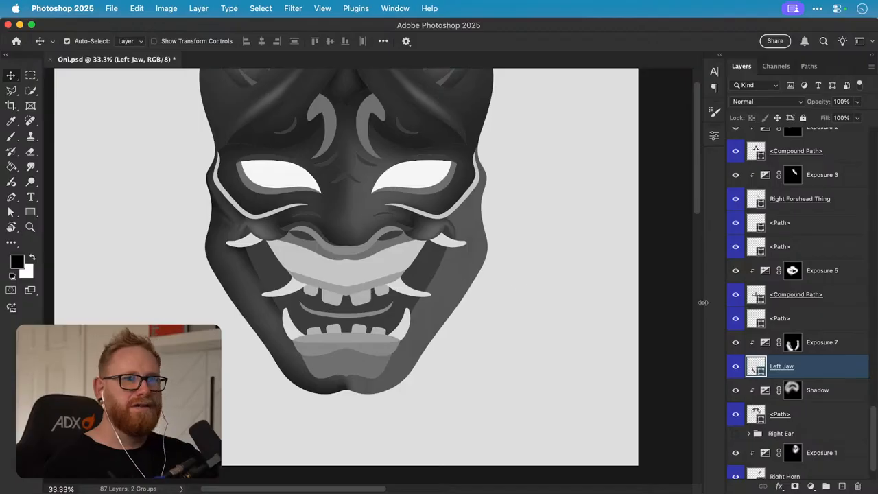
pyautogui.click(578, 320)
pyautogui.click(463, 278)
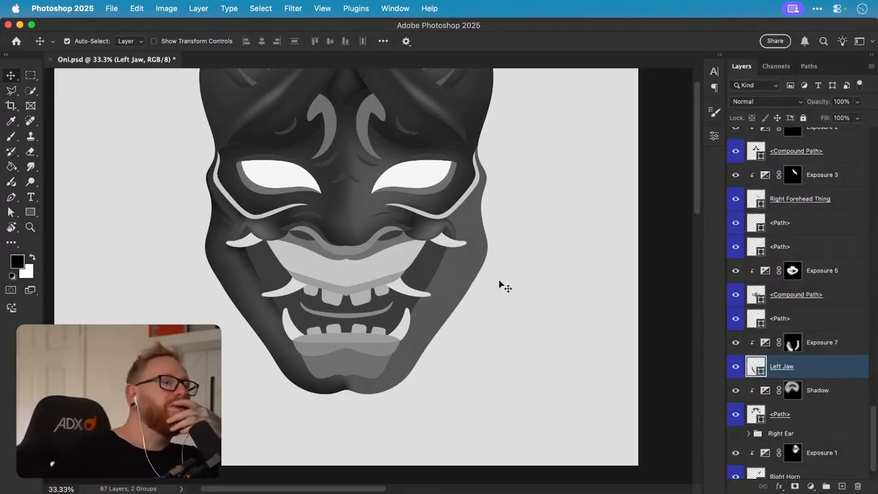
pyautogui.doubleClick(782, 366)
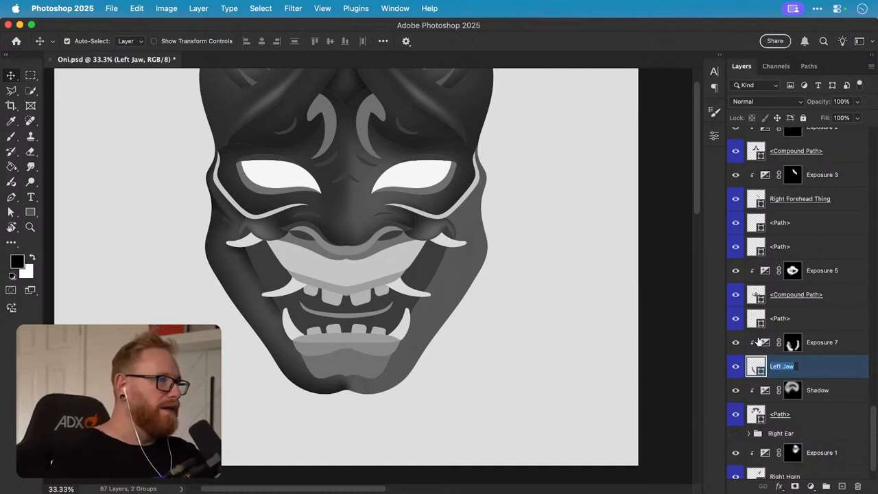
pyautogui.write('J')
pyautogui.press('Return')
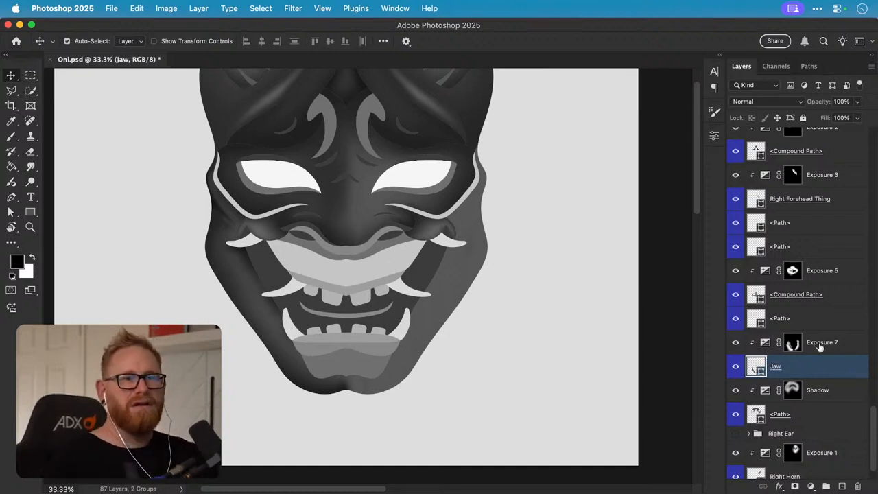
# - Duplicate the Exposure 7 adjustment and clip the copy above the original to the Jaw layer
pyautogui.click(820, 344)
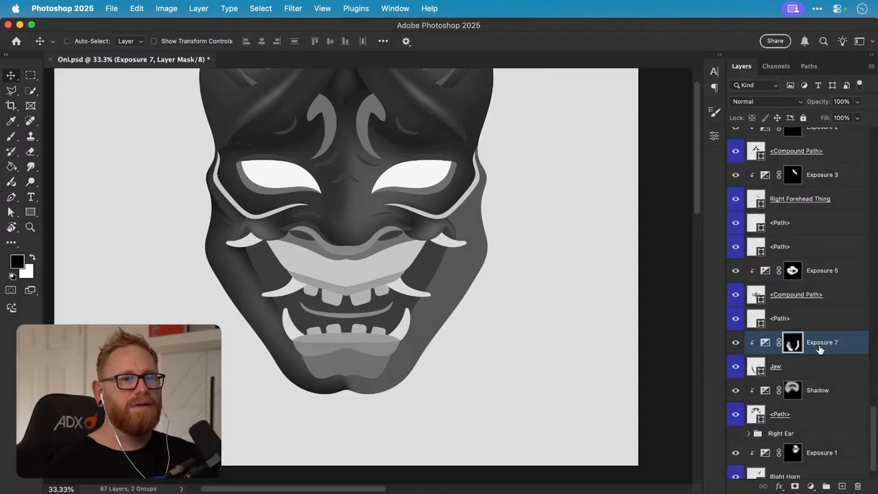
pyautogui.press('super+j')
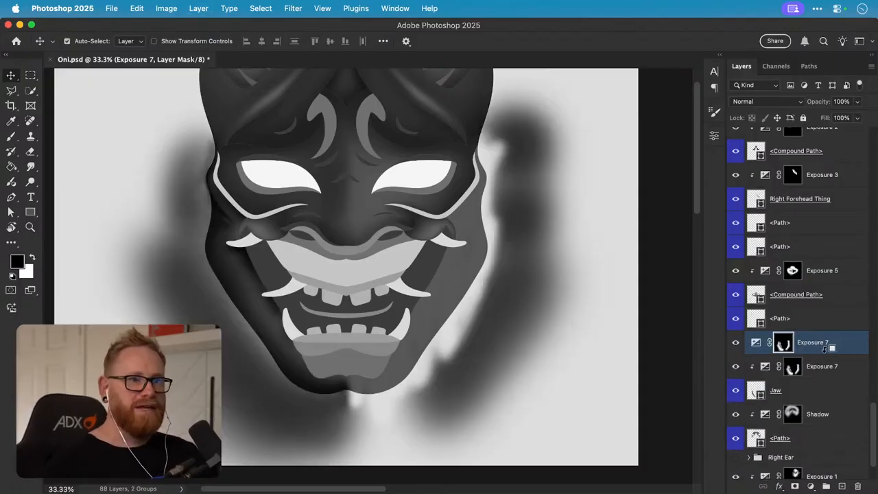
pyautogui.click(765, 343)
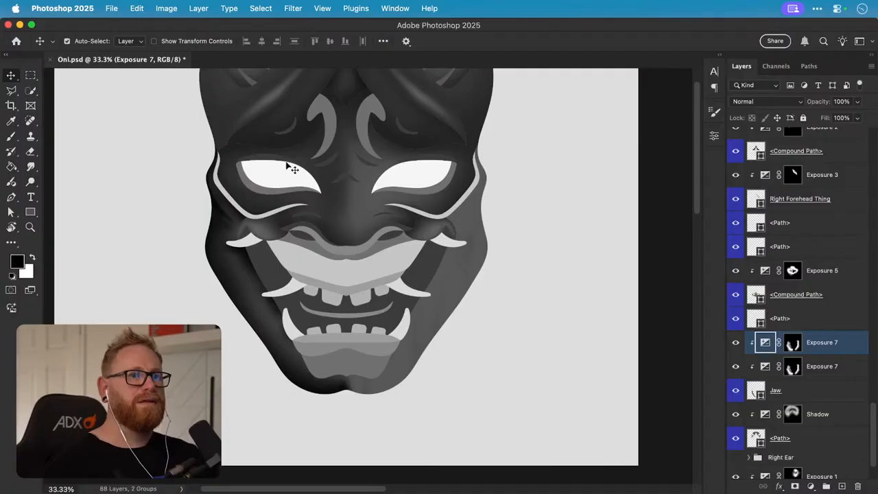
# - Flip the Exposure 7 copy horizontally to shade the right side of the jaw, and compare it on and off
pyautogui.click(137, 8)
pyautogui.moveTo(206, 289)
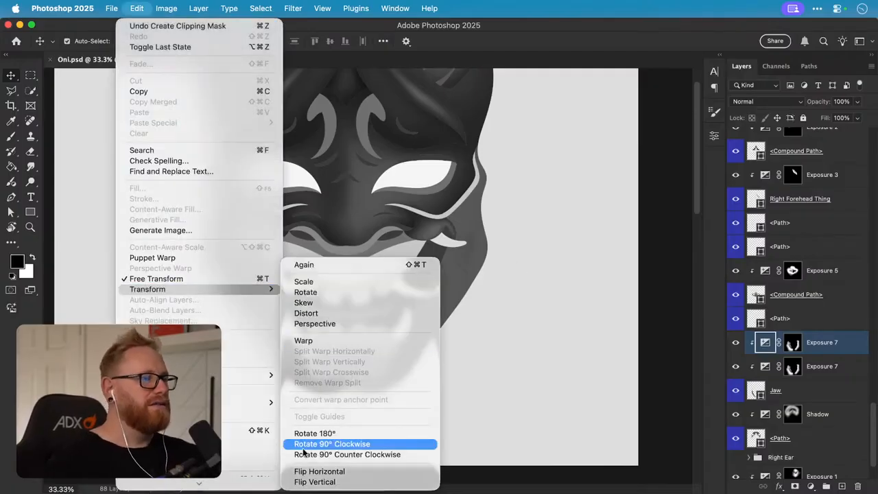
pyautogui.click(317, 471)
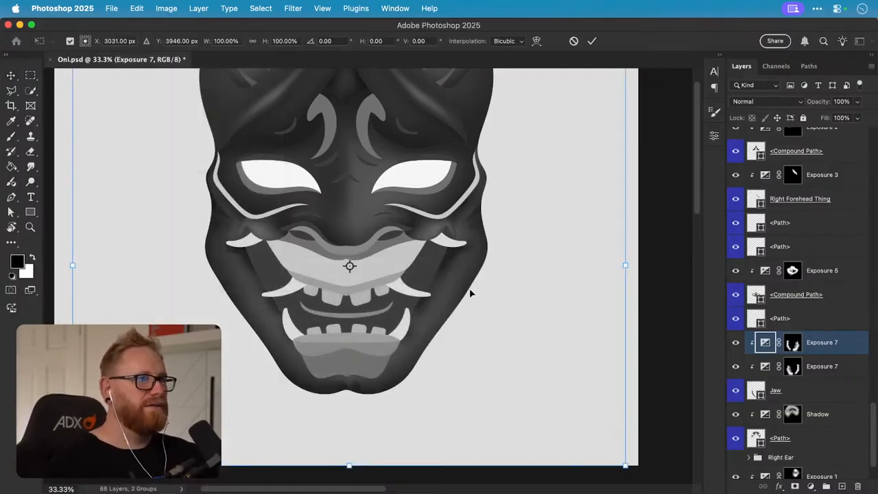
pyautogui.moveTo(469, 293); pyautogui.dragTo(443, 304)
pyautogui.press('Return')
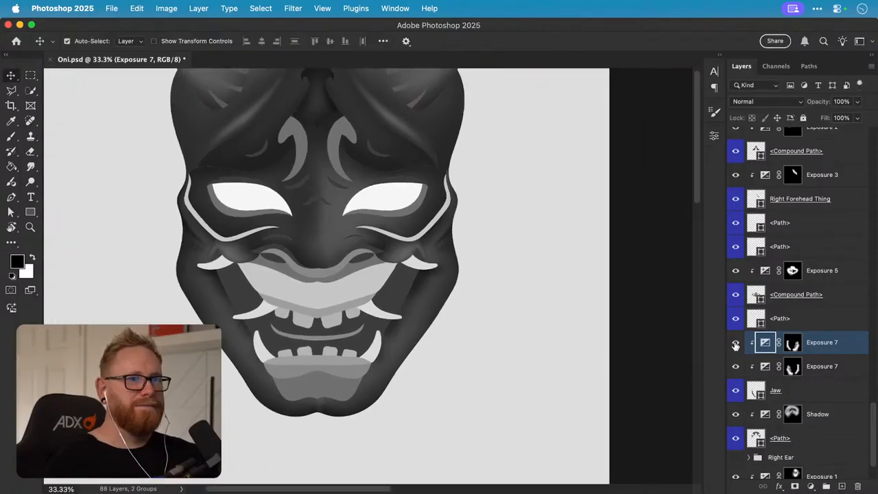
pyautogui.click(736, 342)
pyautogui.click(735, 342)
# - Darken the centre chin notch in white with a 250 px brush on the mirrored Exposure 7 mask
pyautogui.click(792, 342)
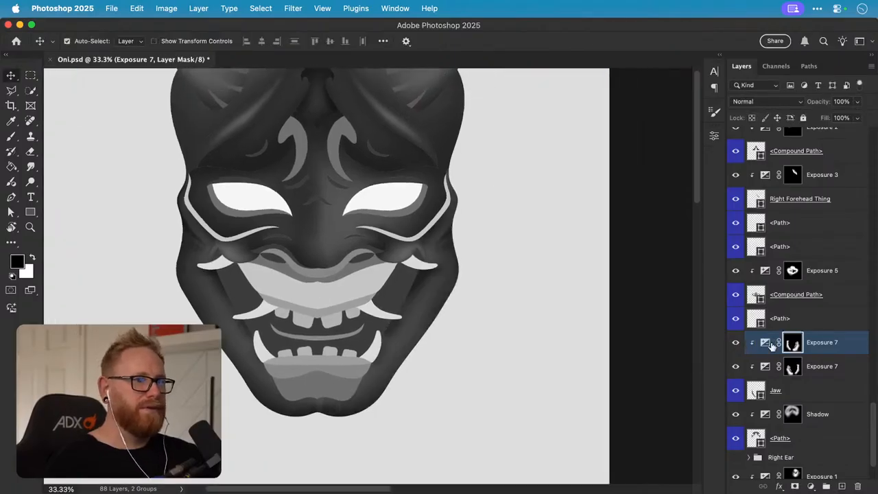
pyautogui.press('z')
pyautogui.moveTo(312, 411); pyautogui.dragTo(349, 405)
pyautogui.press('b')
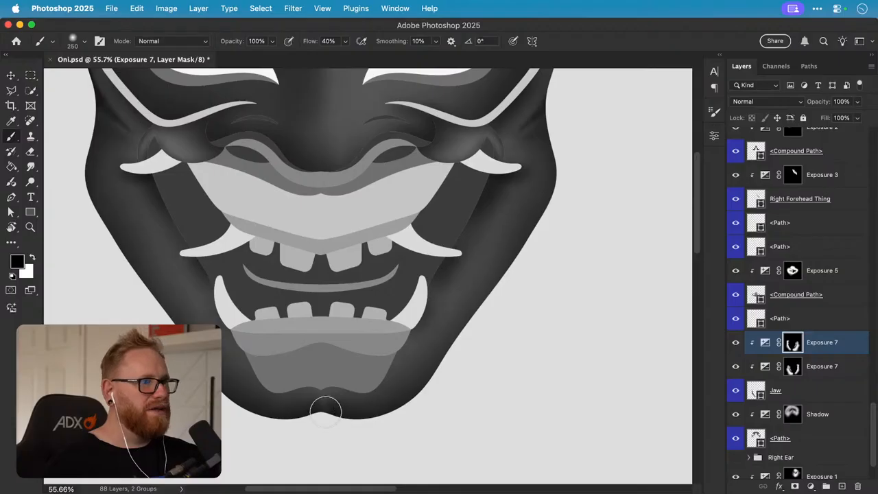
pyautogui.press('x')
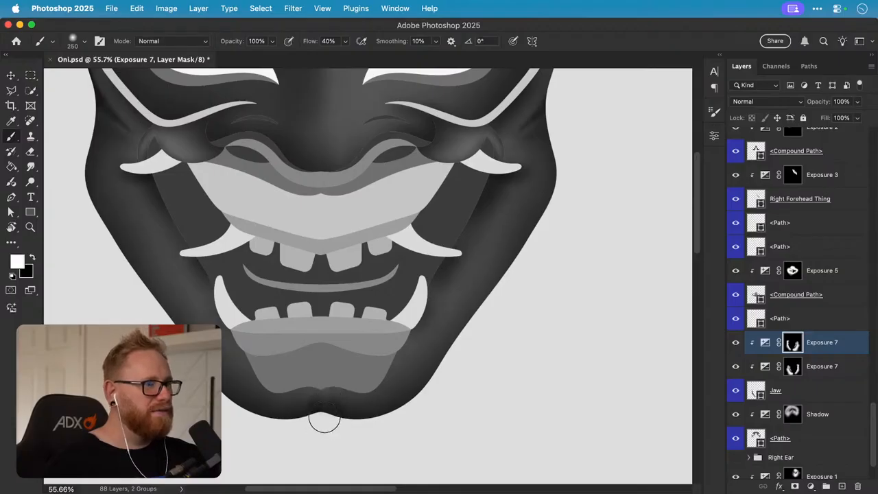
# - Refine the shading around the centre chin notch in black, reducing the brush to 45 px
pyautogui.press('x')
pyautogui.press('[')
pyautogui.press('[')
pyautogui.press('[')
pyautogui.press('[')
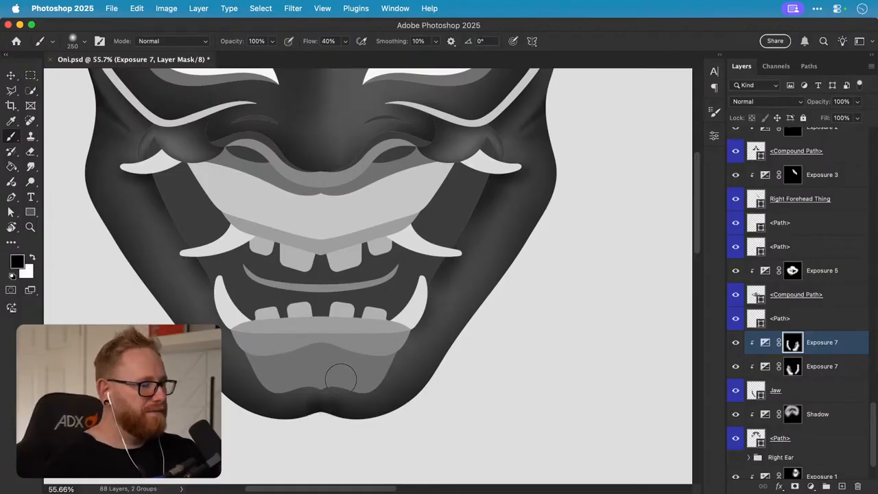
pyautogui.press('[')
pyautogui.press('[')
pyautogui.moveTo(325, 392)
pyautogui.mouseDown()
pyautogui.moveTo(329, 420)
pyautogui.moveTo(323, 389)
pyautogui.moveTo(372, 417)
pyautogui.moveTo(356, 423)
pyautogui.moveTo(355, 410)
pyautogui.mouseUp()
pyautogui.press('z')
pyautogui.press('b')
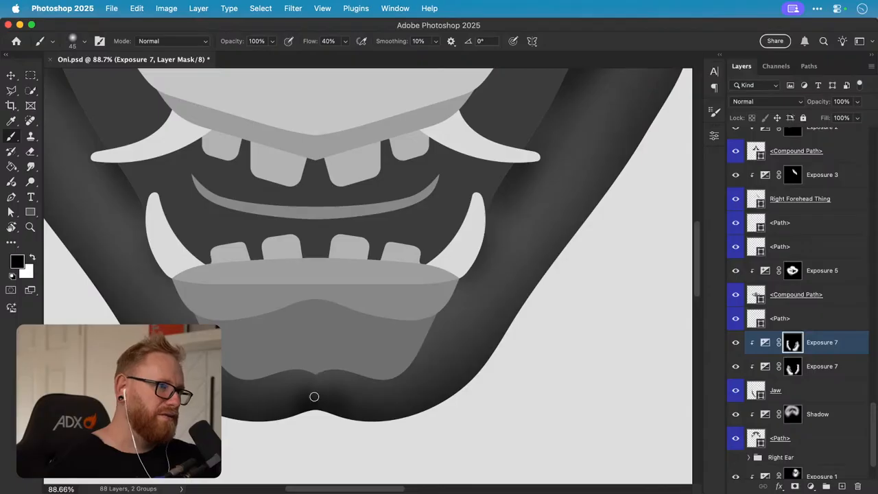
pyautogui.press('z')
pyautogui.moveTo(314, 396)
pyautogui.mouseDown()
pyautogui.moveTo(354, 384)
pyautogui.moveTo(329, 355)
pyautogui.mouseUp()
pyautogui.press('b')
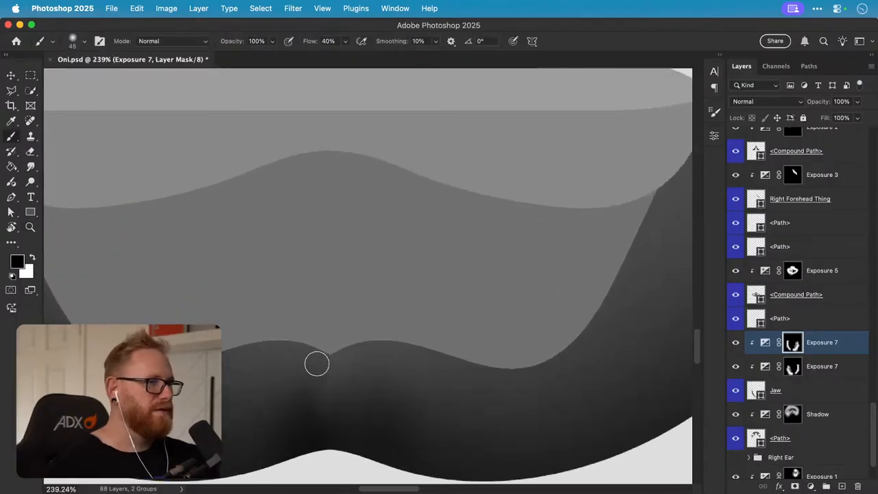
# - Reshape the top of the chin crease in white, enlarging the brush to 200 px, and refine it in black with a 35 px brush
pyautogui.press('x')
pyautogui.press(']')
pyautogui.press(']')
pyautogui.press(']')
pyautogui.press(']')
pyautogui.press(']')
pyautogui.press(']')
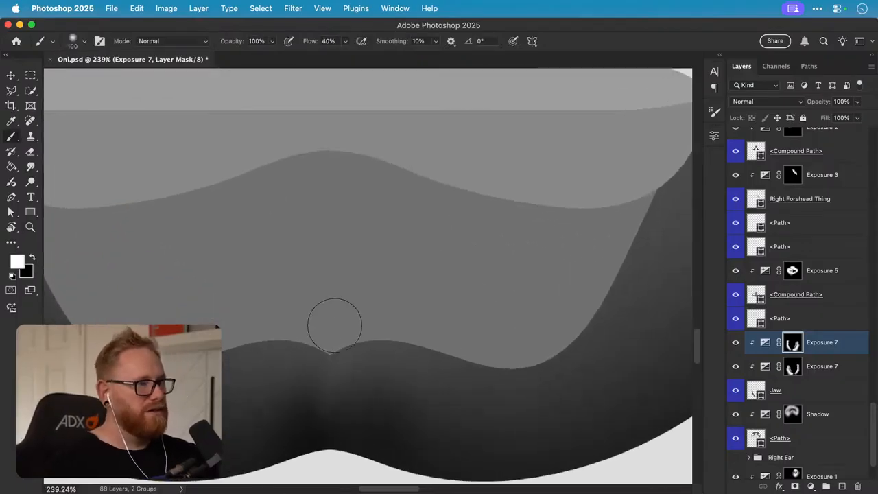
pyautogui.press(']')
pyautogui.press(']')
pyautogui.press(']')
pyautogui.press(']')
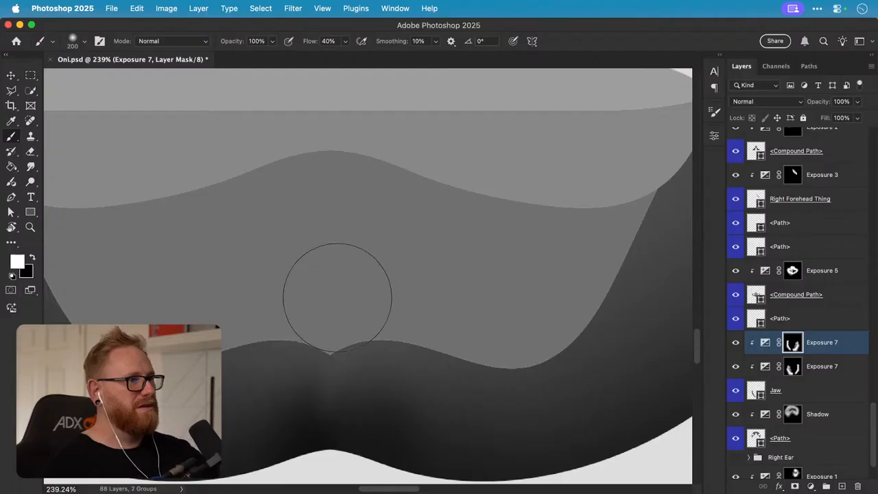
pyautogui.press('x')
pyautogui.moveTo(369, 313)
pyautogui.mouseDown()
pyautogui.moveTo(336, 336)
pyautogui.moveTo(343, 341)
pyautogui.mouseUp()
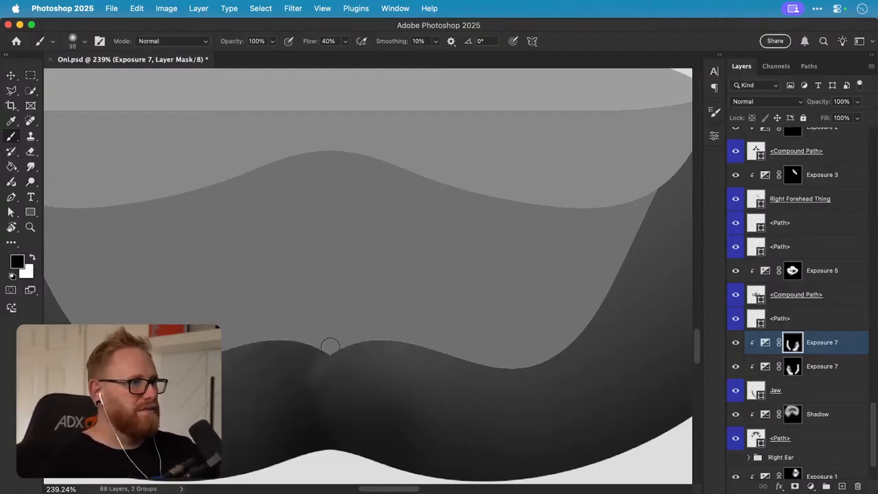
# - Lighten the edge of the chin crease in black with a 25 px brush, undoing and repainting the curved stroke until it follows the crease
pyautogui.press('[')
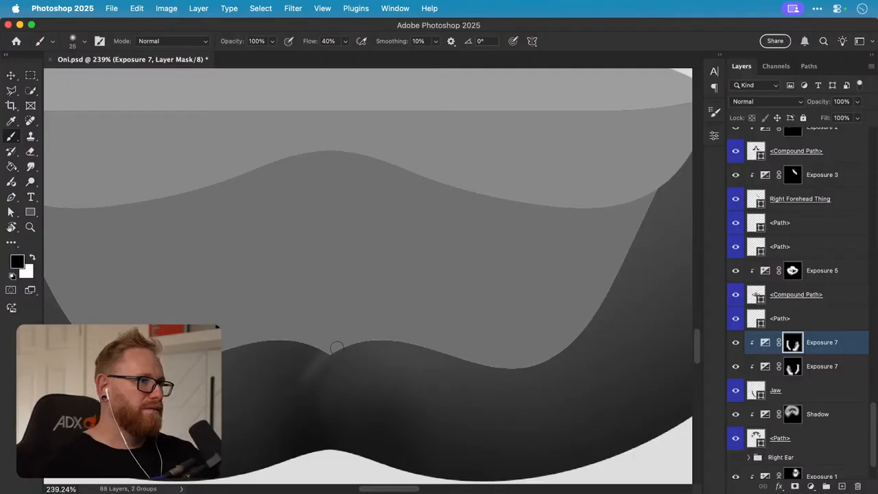
pyautogui.press('super+z')
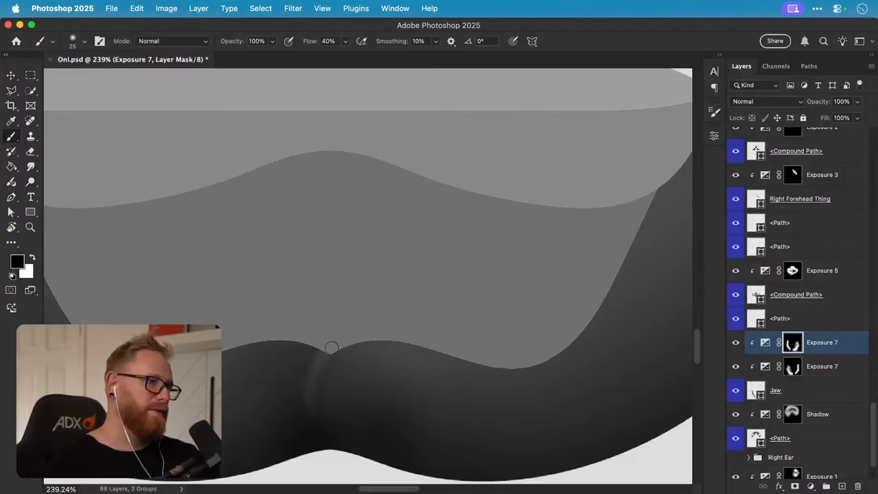
pyautogui.press('super+z')
pyautogui.moveTo(312, 359); pyautogui.dragTo(329, 432)
pyautogui.press('super+z')
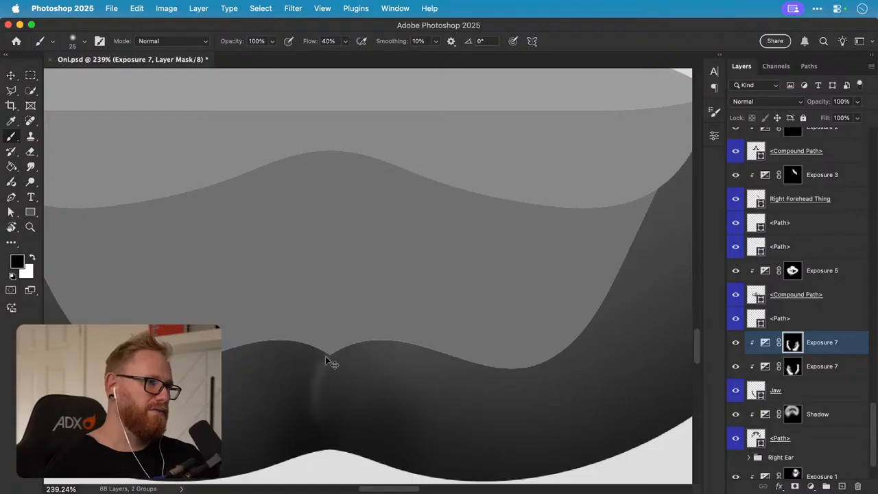
pyautogui.press('super+z')
pyautogui.moveTo(328, 356)
pyautogui.mouseDown()
pyautogui.moveTo(323, 433)
pyautogui.moveTo(344, 408)
pyautogui.mouseUp()
pyautogui.press('super+z')
pyautogui.moveTo(326, 354)
pyautogui.mouseDown()
pyautogui.moveTo(312, 374)
pyautogui.moveTo(341, 404)
pyautogui.mouseUp()
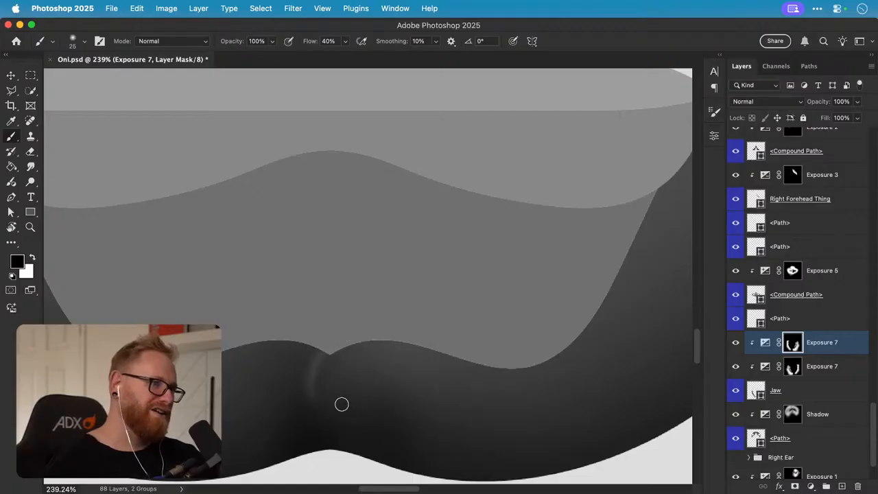
pyautogui.press('super+z')
pyautogui.moveTo(319, 354); pyautogui.dragTo(322, 398)
pyautogui.press('super+z')
pyautogui.moveTo(319, 352); pyautogui.dragTo(321, 393)
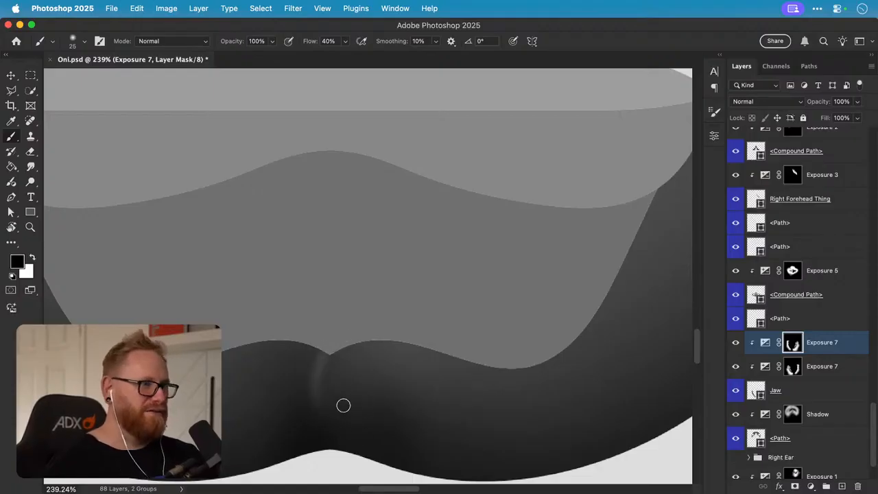
pyautogui.press('super+z')
pyautogui.moveTo(334, 349); pyautogui.dragTo(336, 424)
pyautogui.press('super+z')
pyautogui.moveTo(334, 355); pyautogui.dragTo(322, 429)
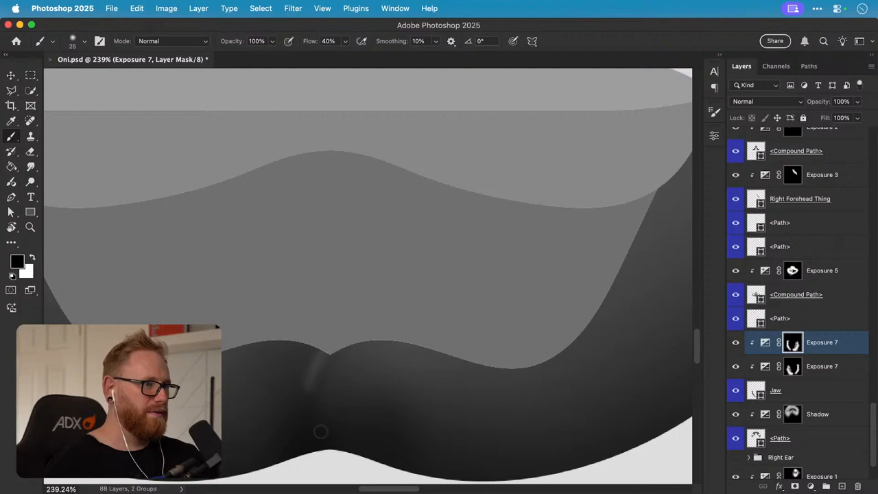
pyautogui.press('super+z')
pyautogui.moveTo(328, 354); pyautogui.dragTo(337, 424)
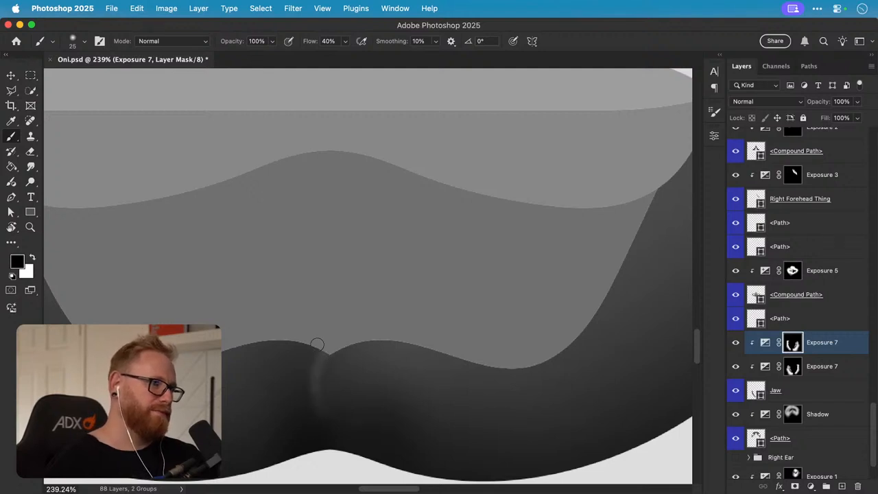
# - Soften the light streak along the chin crease in white with the 25 px brush, undoing the first stroke
pyautogui.press('x')
pyautogui.moveTo(322, 346); pyautogui.dragTo(315, 411)
pyautogui.press('super+z')
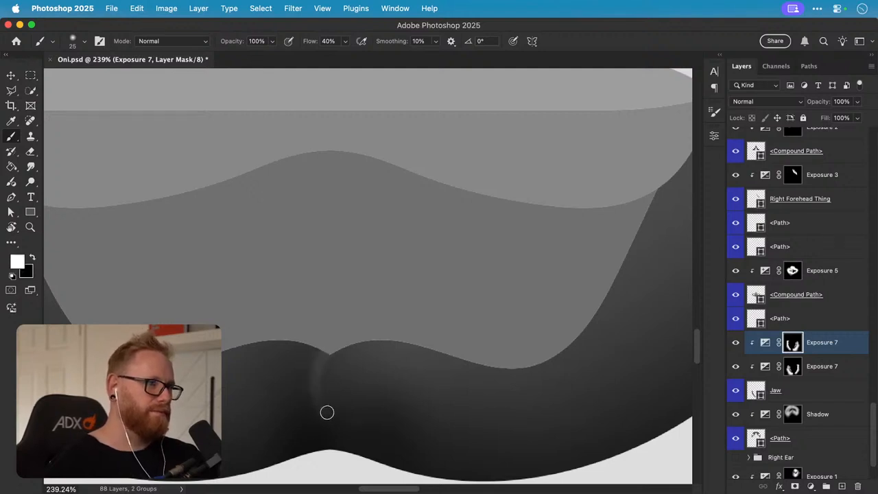
pyautogui.moveTo(354, 337); pyautogui.dragTo(313, 398)
# - Try sharpening the chin crease edge in black with a 10 px brush, raising the flow to 70%
pyautogui.press('x')
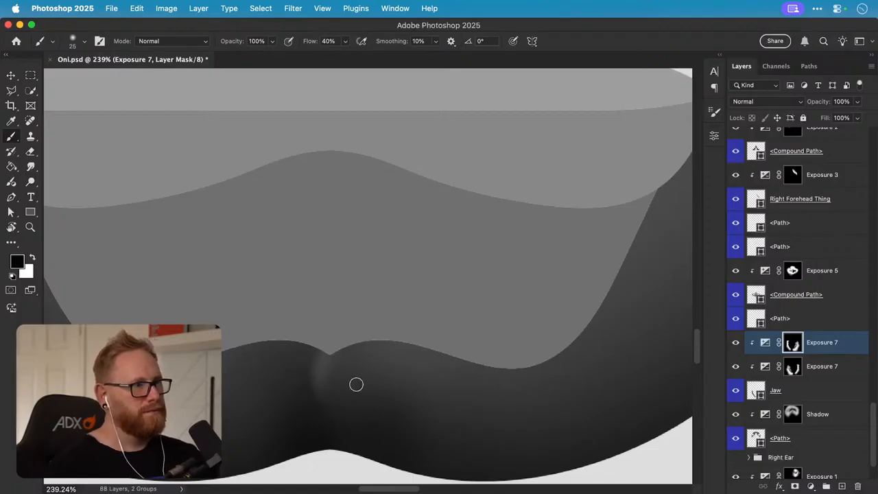
pyautogui.press('[')
pyautogui.press('[')
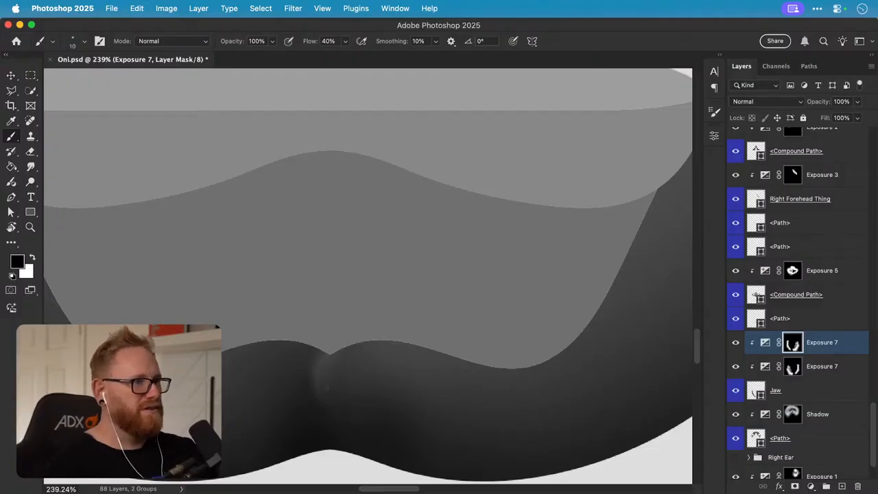
pyautogui.press('super+z')
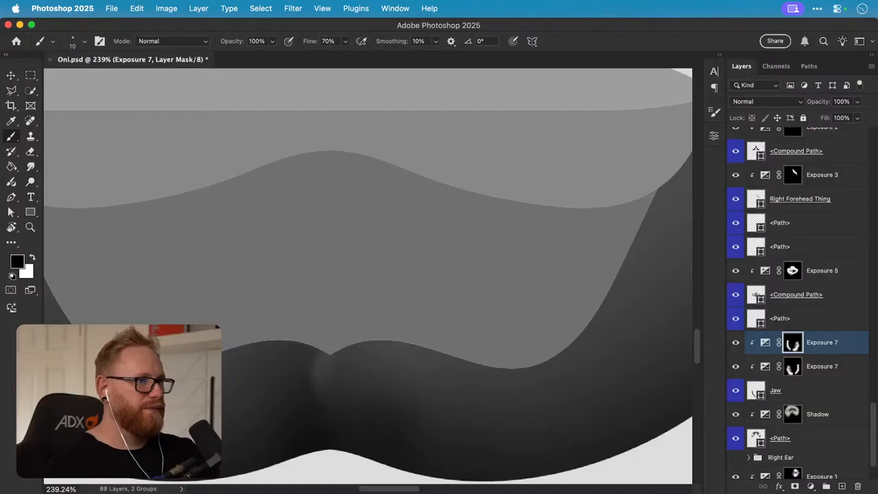
pyautogui.press('super+z')
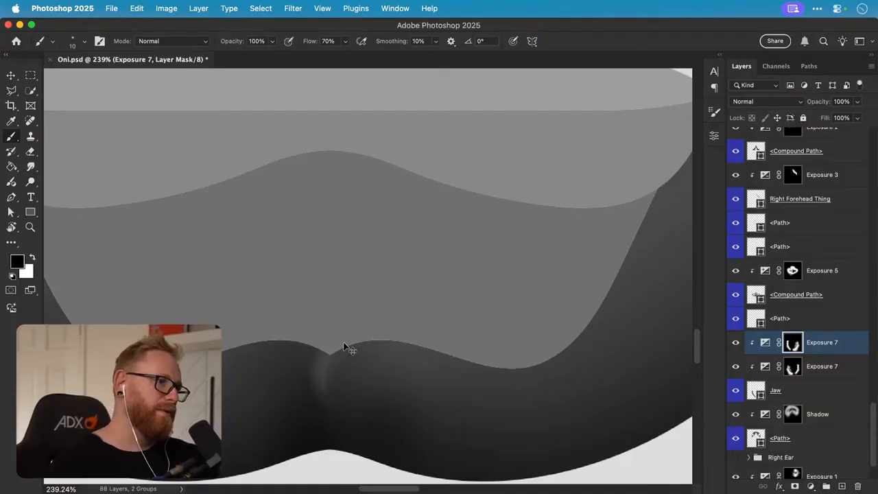
# - Blend the highlight beside the chin crease in black, enlarging the brush to 90 px and lowering the flow to 40%
pyautogui.press('super+1')
pyautogui.moveTo(363, 339); pyautogui.dragTo(352, 365)
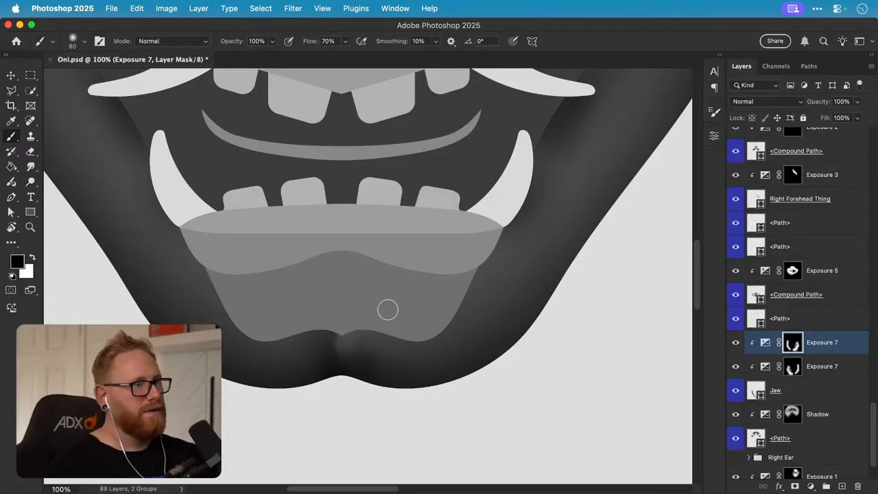
pyautogui.press('x')
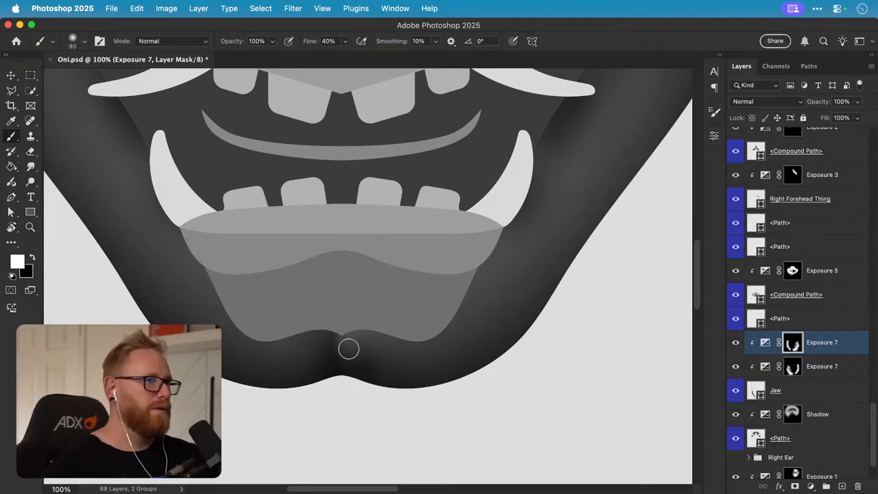
pyautogui.press('x')
pyautogui.moveTo(348, 350); pyautogui.dragTo(345, 373)
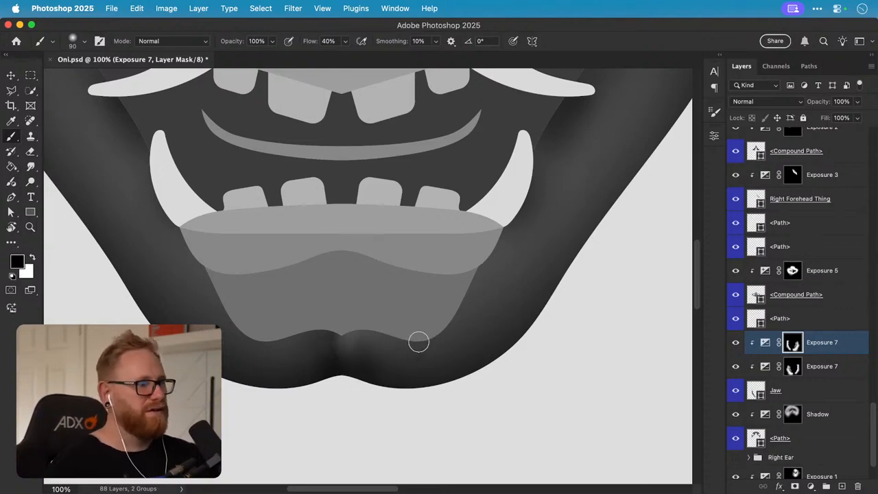
# - Deepen the shading around the lower jaw and chin in white with a 250 px brush on the mirrored Exposure 7 mask
pyautogui.press('super+minus')
pyautogui.press('super+minus')
pyautogui.press('super+minus')
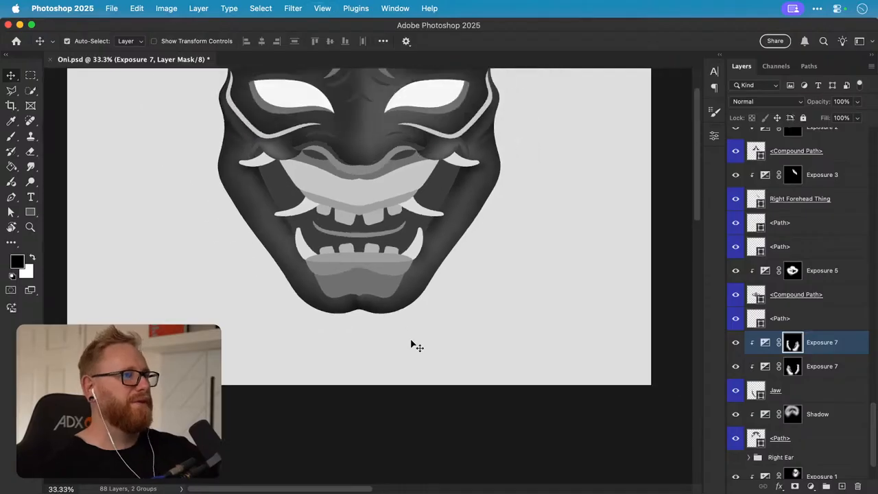
pyautogui.scroll(3, 363, 378)
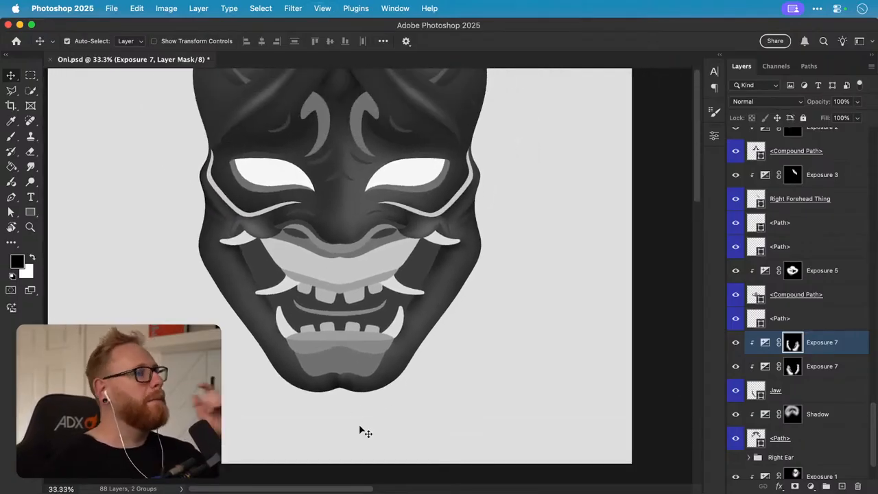
pyautogui.press('b')
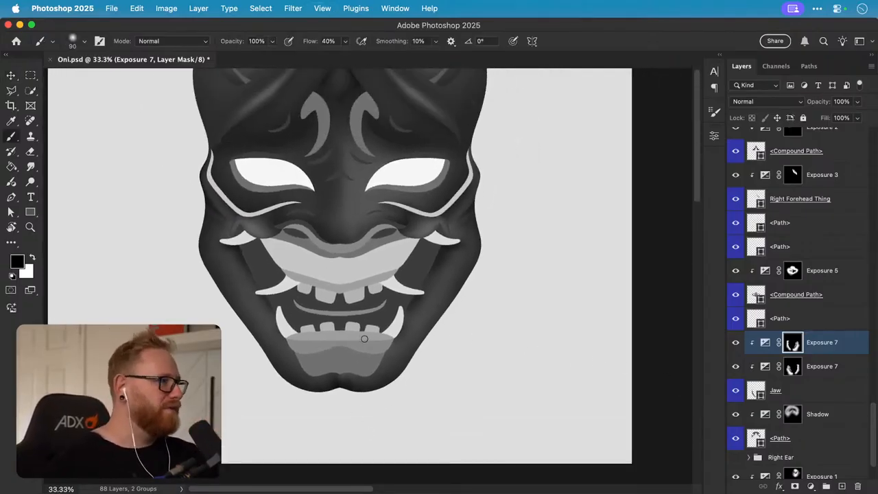
pyautogui.press('x')
pyautogui.press(']')
pyautogui.press(']')
pyautogui.press(']')
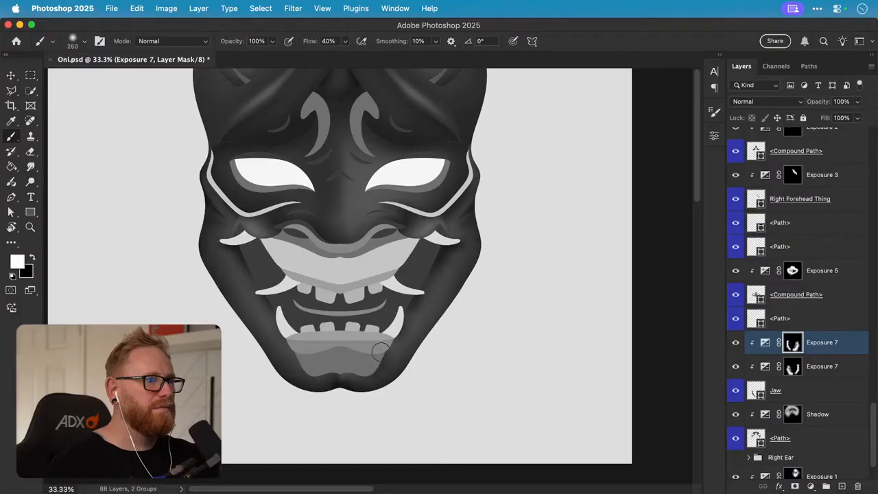
pyautogui.moveTo(319, 347)
pyautogui.mouseDown()
pyautogui.moveTo(302, 351)
pyautogui.moveTo(309, 367)
pyautogui.moveTo(370, 367)
pyautogui.mouseUp()
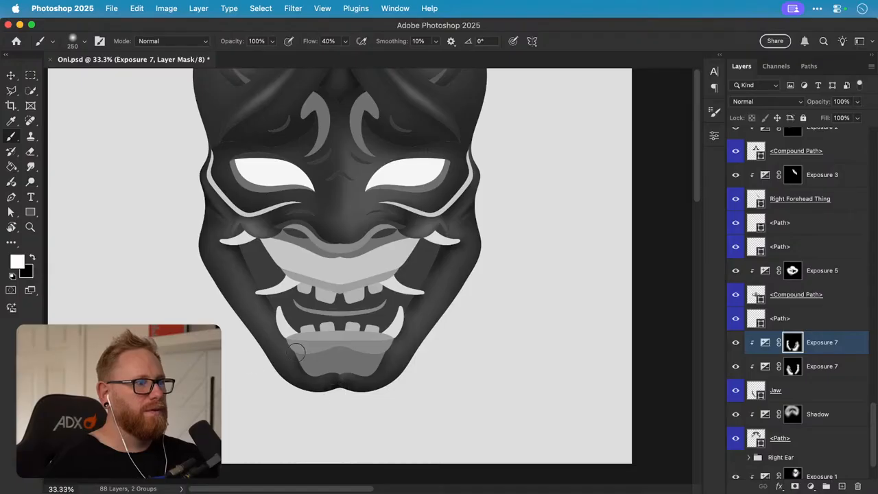
# - Enlarge the white brush to 700 px over the jaw, check the whole mask and save the document
pyautogui.scroll(3, 422, 316)
pyautogui.hscroll(1, 422, 316)
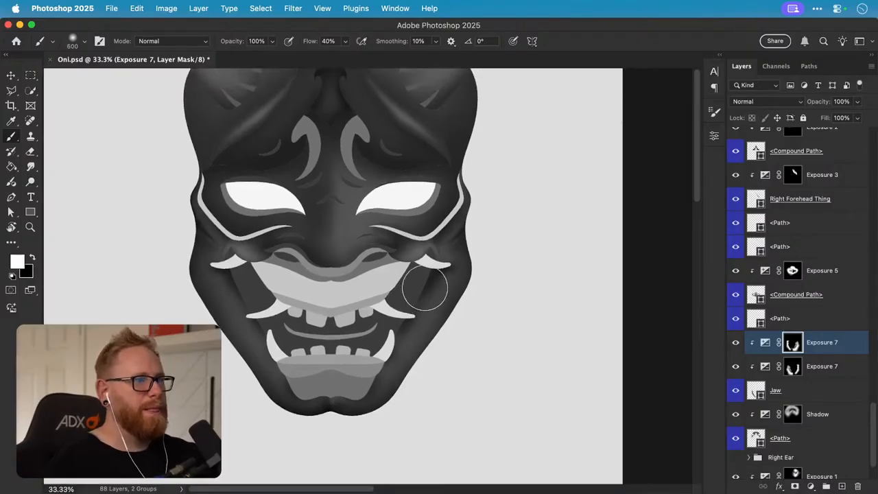
pyautogui.press(']')
pyautogui.press(']')
pyautogui.press(']')
pyautogui.press(']')
pyautogui.press(']')
pyautogui.press(']')
pyautogui.press(']')
pyautogui.press(']')
pyautogui.press(']')
pyautogui.press(']')
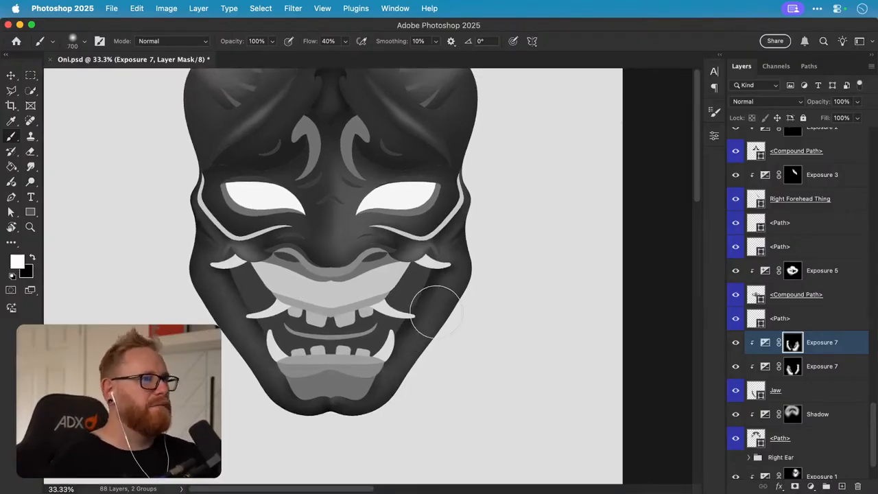
pyautogui.press('v')
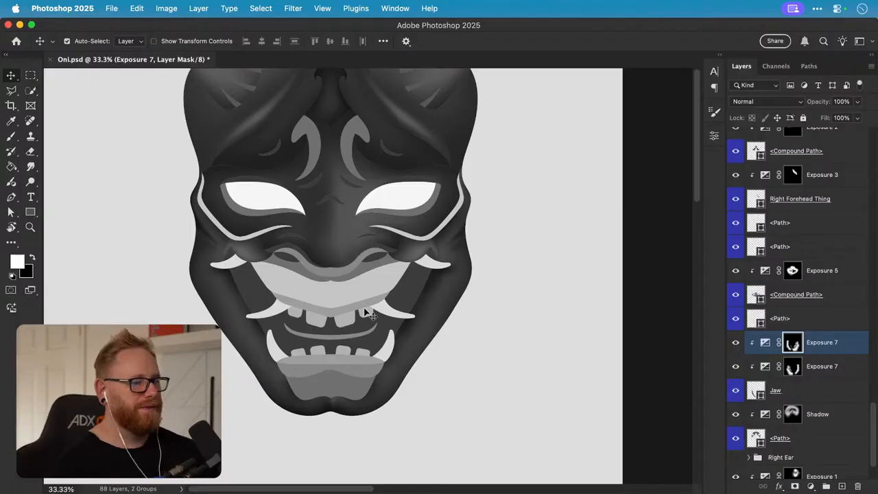
pyautogui.scroll(-2, 365, 312)
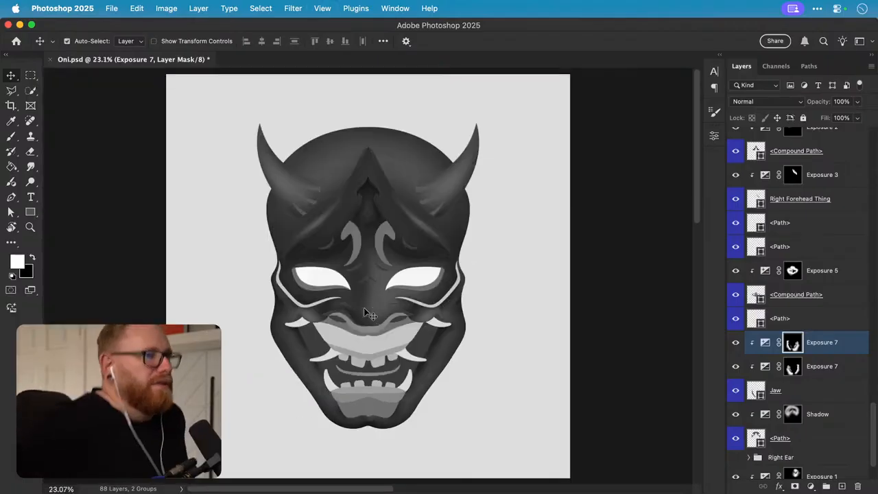
pyautogui.press('super+s')
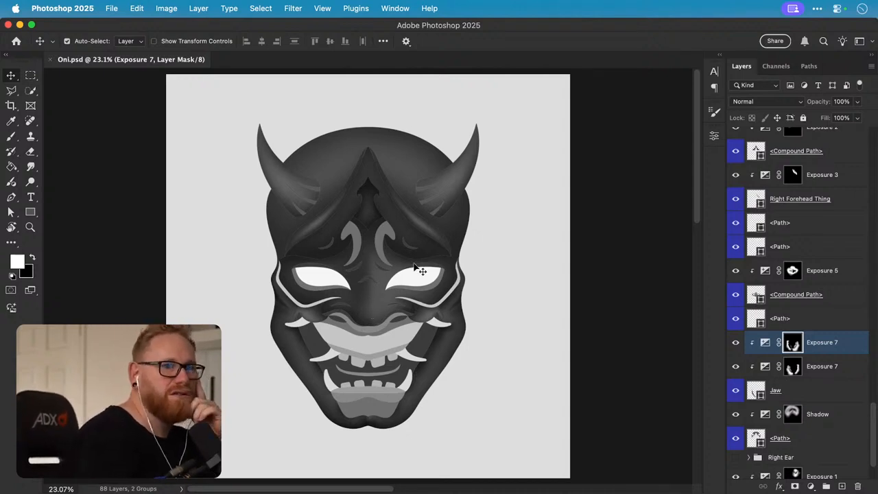
# - Review the Soft Round Pressure Opacity and Flow brush preset and its Brush Settings, including tip shape and transfer
pyautogui.press('b')
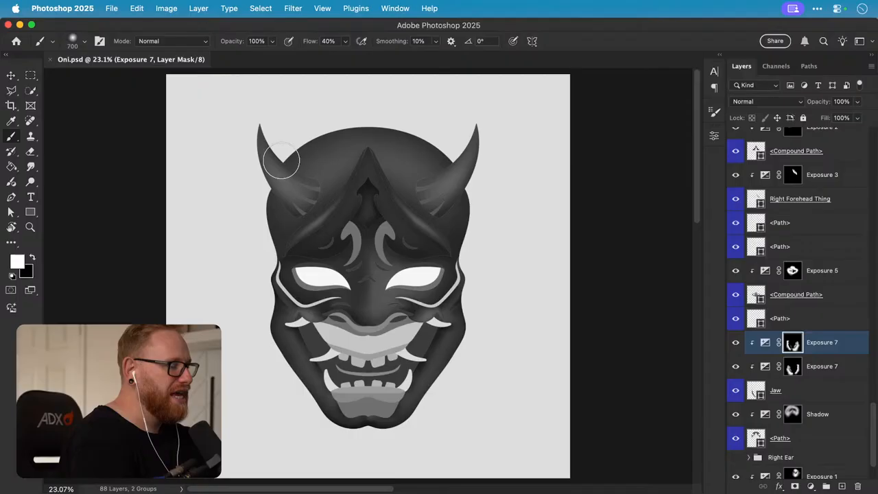
pyautogui.click(83, 42)
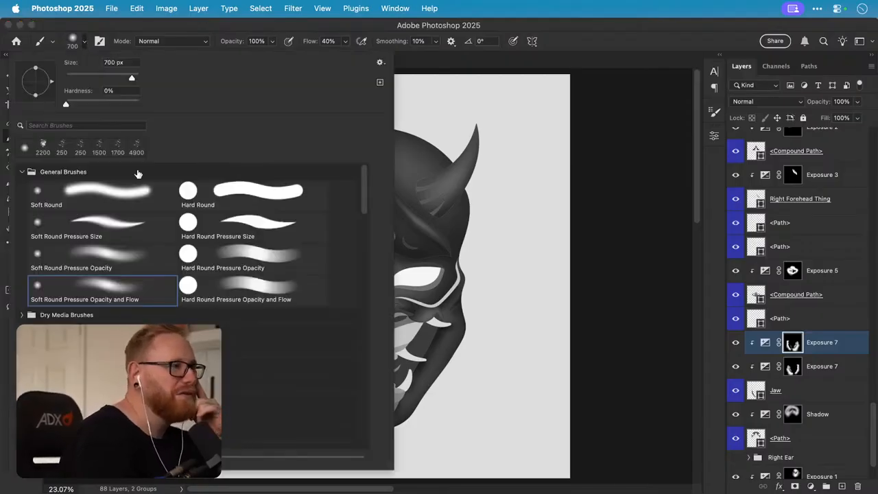
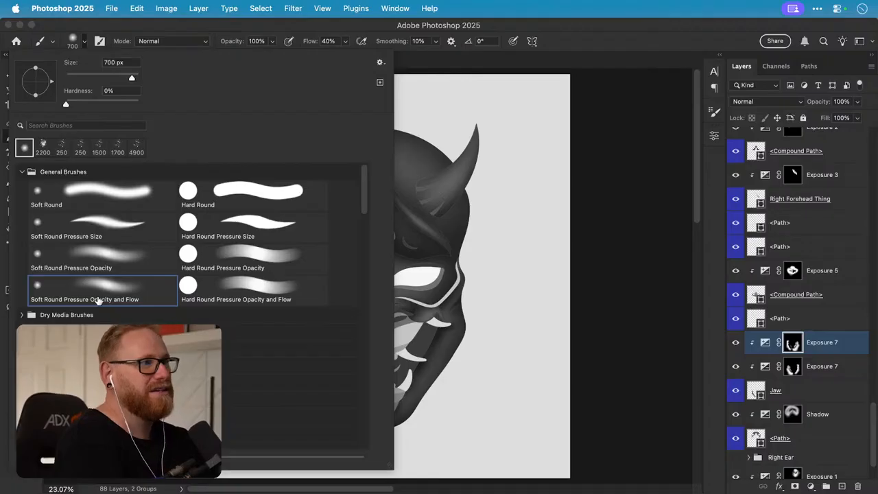
pyautogui.click(346, 32)
pyautogui.click(395, 9)
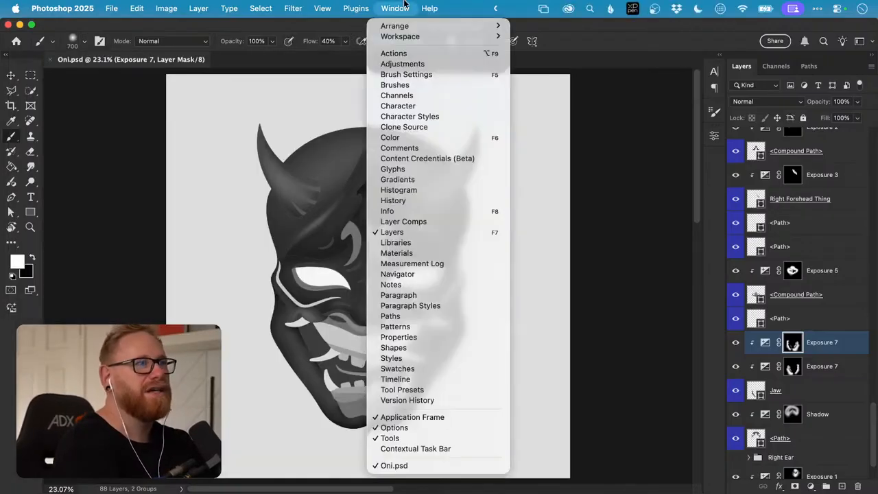
pyautogui.press('Escape')
pyautogui.press('F5')
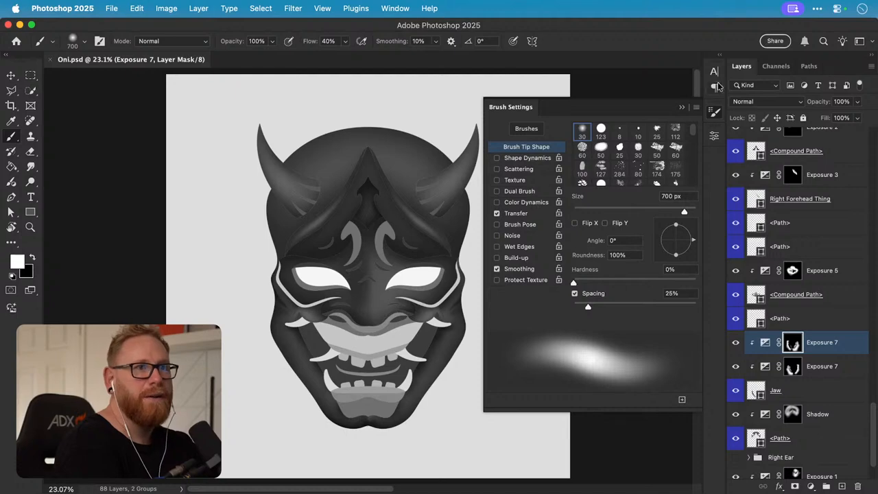
pyautogui.click(716, 112)
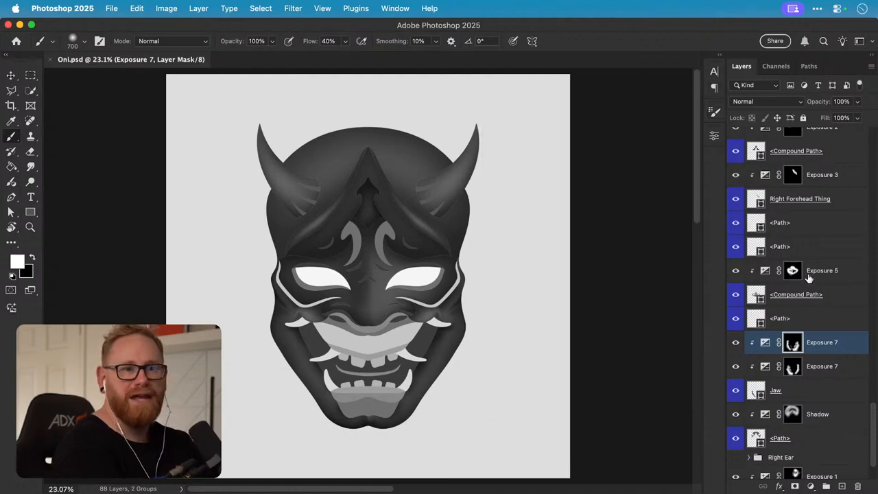
# - Add an empty layer above the <Path> layer over the jaw, test the 700 px soft brush in black beside the mask, and undo the stroke
pyautogui.click(844, 323)
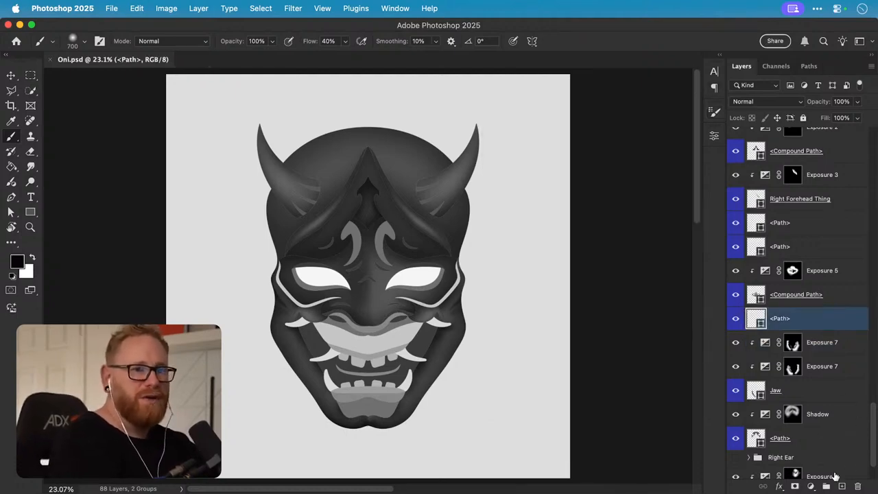
pyautogui.click(842, 487)
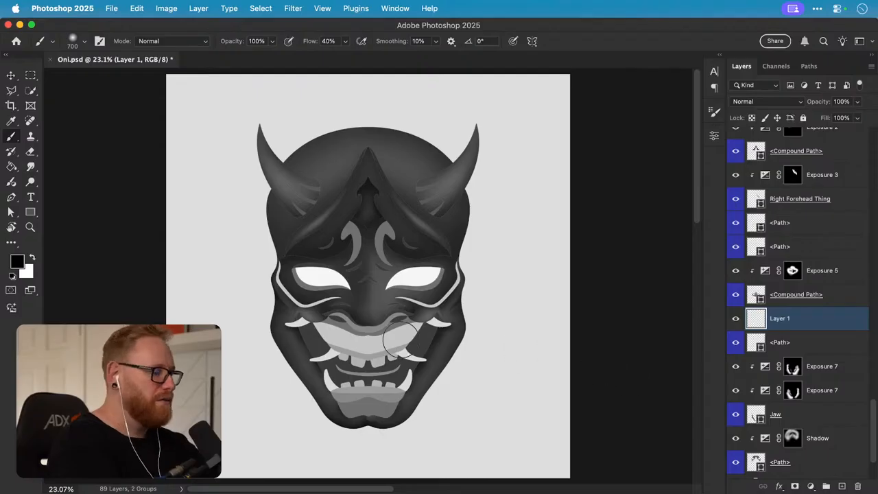
pyautogui.moveTo(214, 241)
pyautogui.mouseDown()
pyautogui.moveTo(210, 281)
pyautogui.moveTo(236, 298)
pyautogui.moveTo(229, 352)
pyautogui.moveTo(219, 287)
pyautogui.moveTo(227, 220)
pyautogui.moveTo(229, 329)
pyautogui.mouseUp()
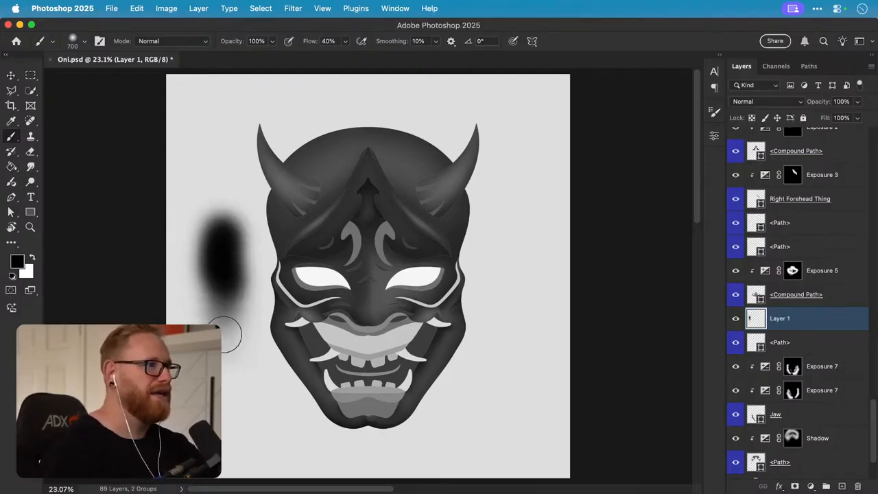
pyautogui.hotkey('ctrl', 'z')
pyautogui.press('super+z')
pyautogui.press('v')
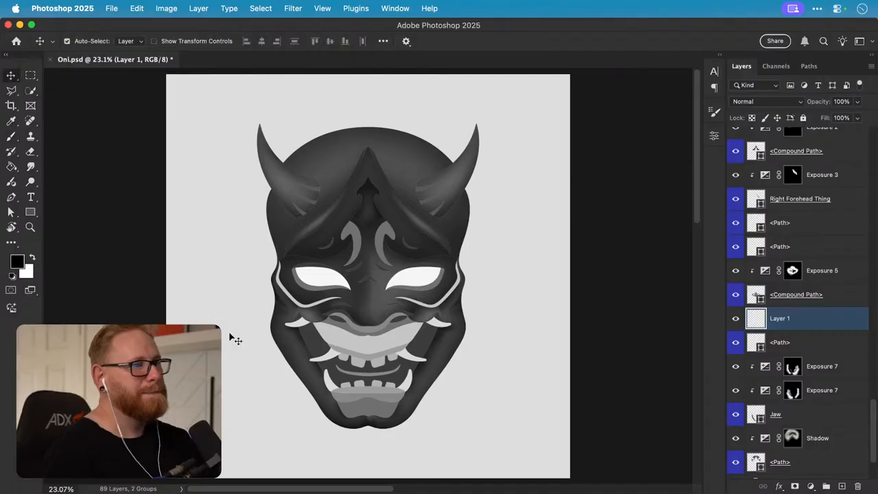
# - Test the 700 px soft brush in black and in white beside the mask on Layer 1, and delete that layer
pyautogui.press('b')
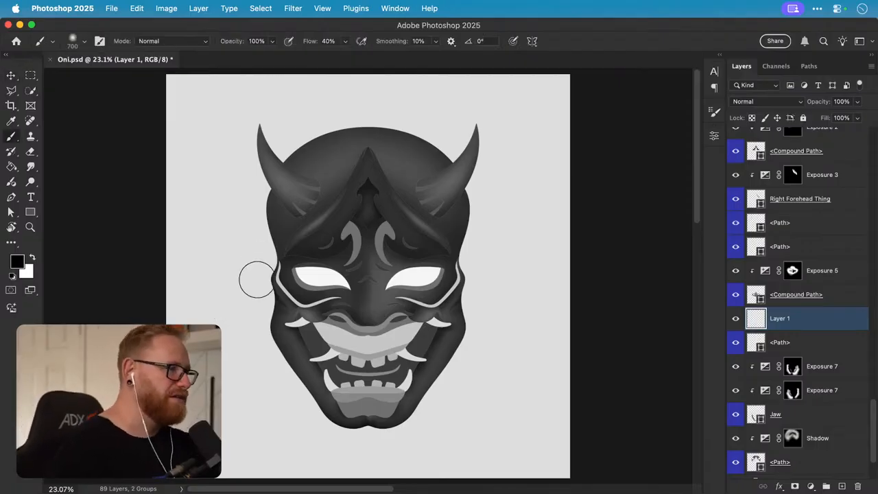
pyautogui.moveTo(226, 209)
pyautogui.mouseDown()
pyautogui.moveTo(218, 284)
pyautogui.moveTo(249, 339)
pyautogui.mouseUp()
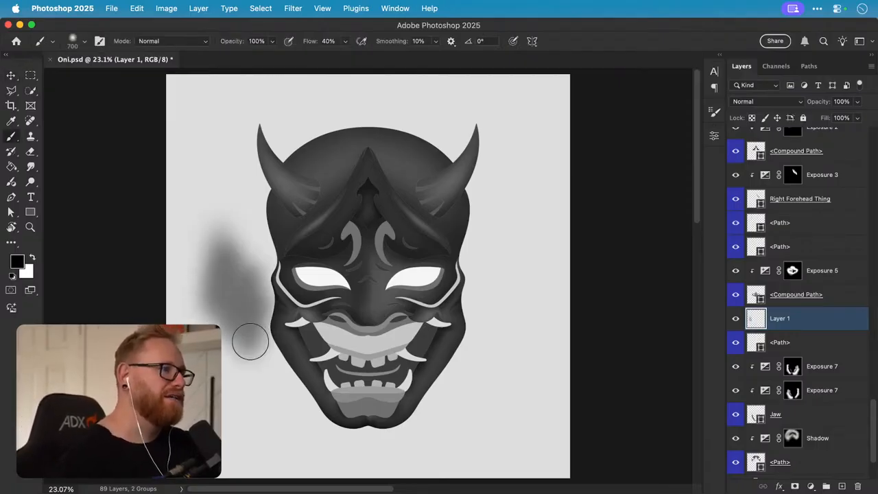
pyautogui.press('x')
pyautogui.moveTo(226, 231)
pyautogui.mouseDown()
pyautogui.moveTo(227, 304)
pyautogui.moveTo(243, 278)
pyautogui.mouseUp()
pyautogui.press('v')
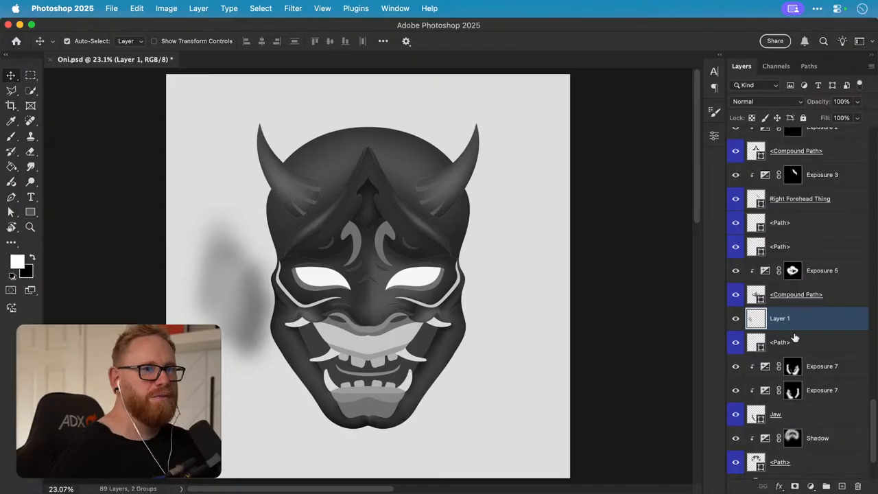
pyautogui.moveTo(800, 320)
pyautogui.mouseDown()
pyautogui.moveTo(755, 455)
pyautogui.moveTo(764, 476)
pyautogui.moveTo(855, 485)
pyautogui.mouseUp()
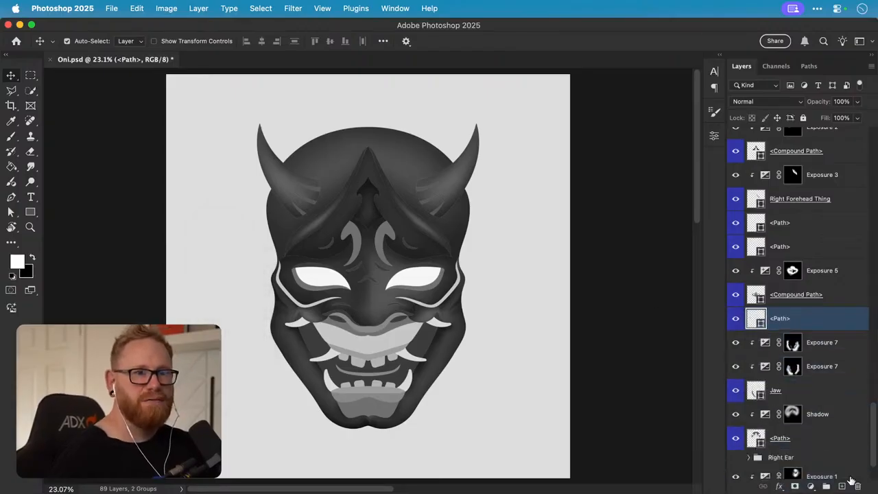
# - Find the <Path> layer of the slit beneath the left eye by toggling its visibility, and rename it "Left Cheek Slit"
pyautogui.hscroll(2, 463, 316)
pyautogui.press('z')
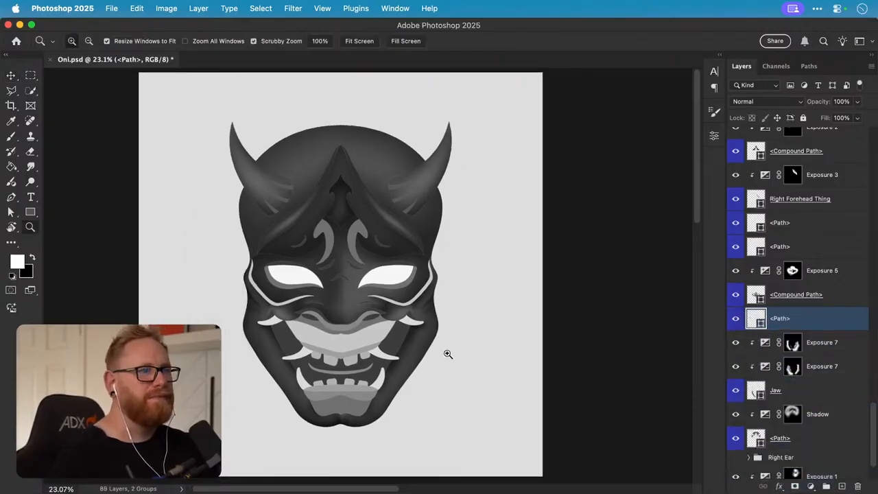
pyautogui.moveTo(286, 292); pyautogui.dragTo(330, 304)
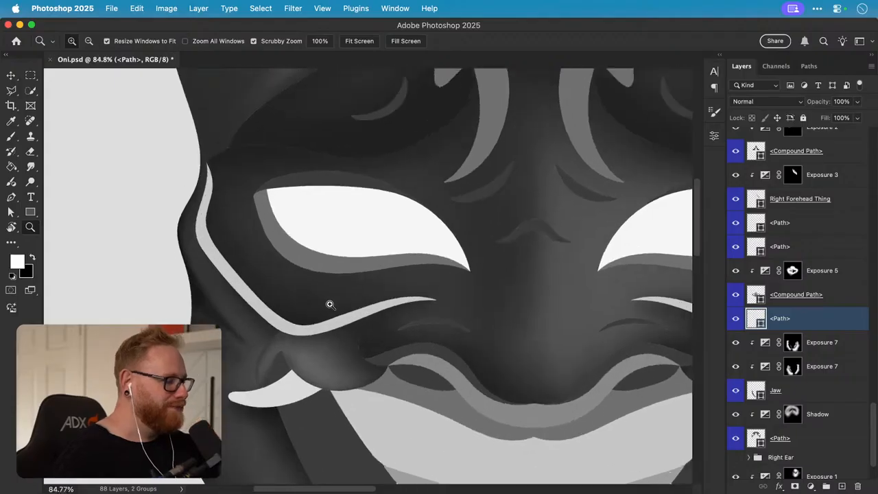
pyautogui.press('v')
pyautogui.click(434, 314)
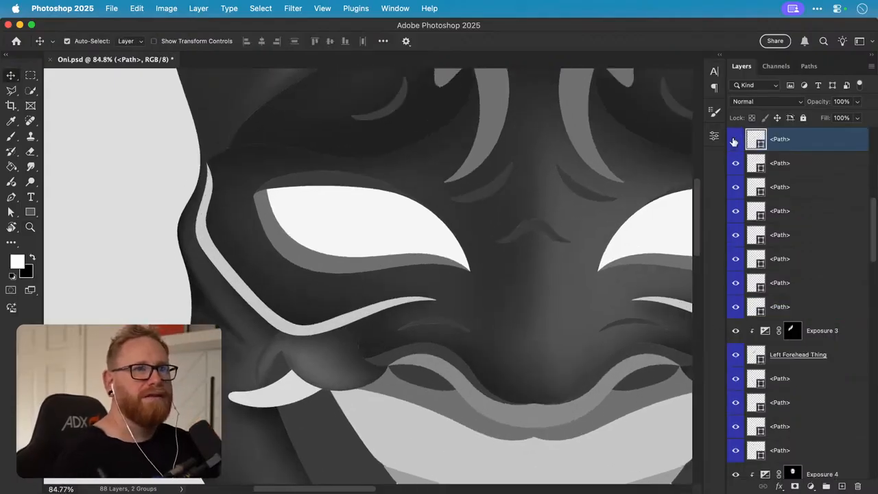
pyautogui.moveTo(631, 193); pyautogui.dragTo(534, 203)
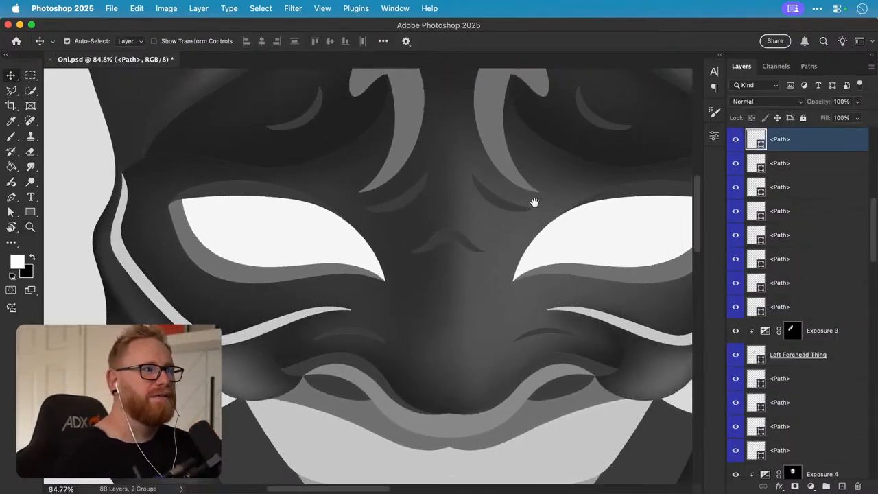
pyautogui.click(736, 142)
pyautogui.click(736, 142)
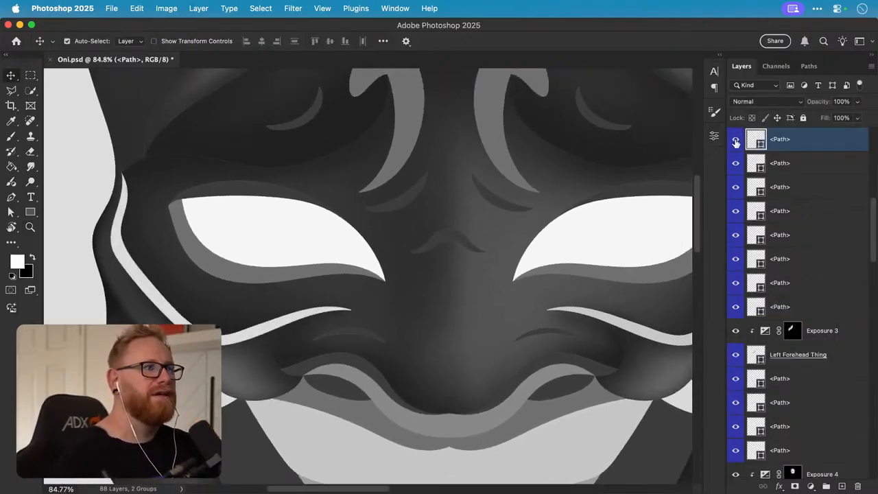
pyautogui.doubleClick(780, 140)
pyautogui.write('Left Cheek Slit')
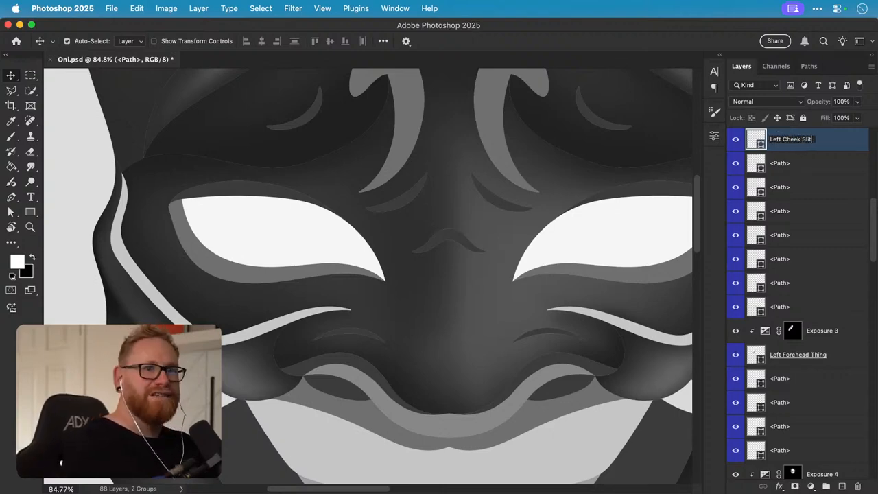
pyautogui.press('Return')
# - Add an Exposure adjustment above Left Cheek Slit, lower its exposure and clip it to that layer
pyautogui.scroll(1, 807, 439)
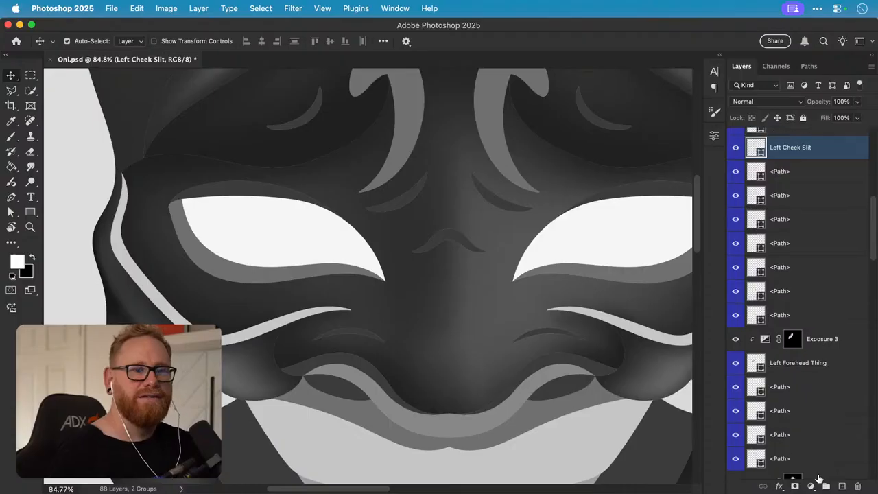
pyautogui.click(811, 486)
pyautogui.click(811, 371)
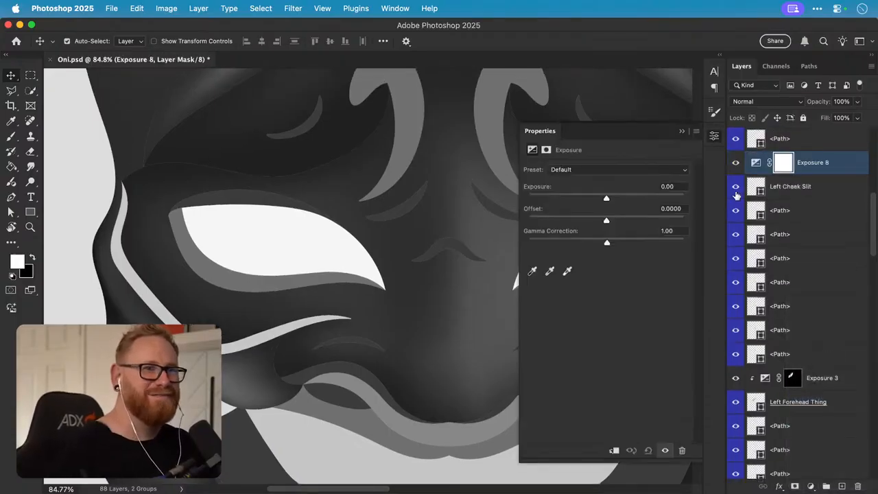
pyautogui.moveTo(593, 202); pyautogui.dragTo(566, 198)
pyautogui.keyDown('alt'); pyautogui.click(820, 176); pyautogui.keyUp('alt')
pyautogui.click(714, 136)
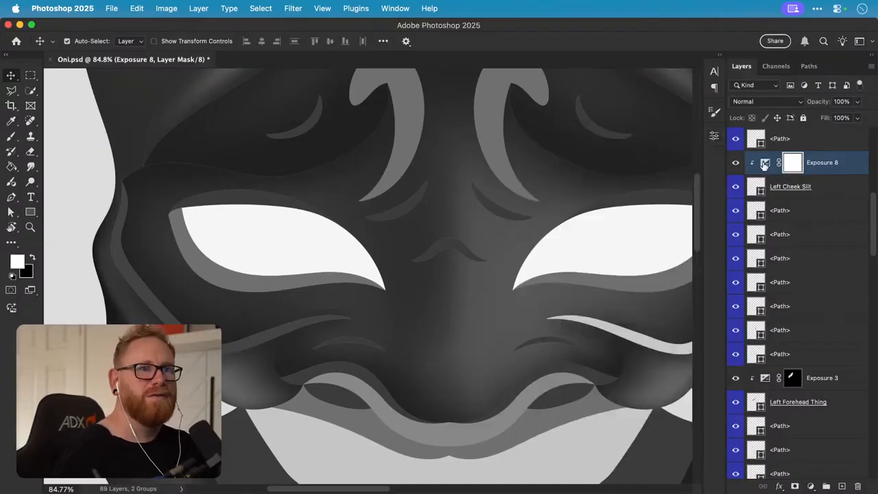
# - Set the Exposure 8 adjustment's exposure to -7.12 and select its layer mask
pyautogui.doubleClick(765, 163)
pyautogui.moveTo(549, 200); pyautogui.dragTo(555, 199)
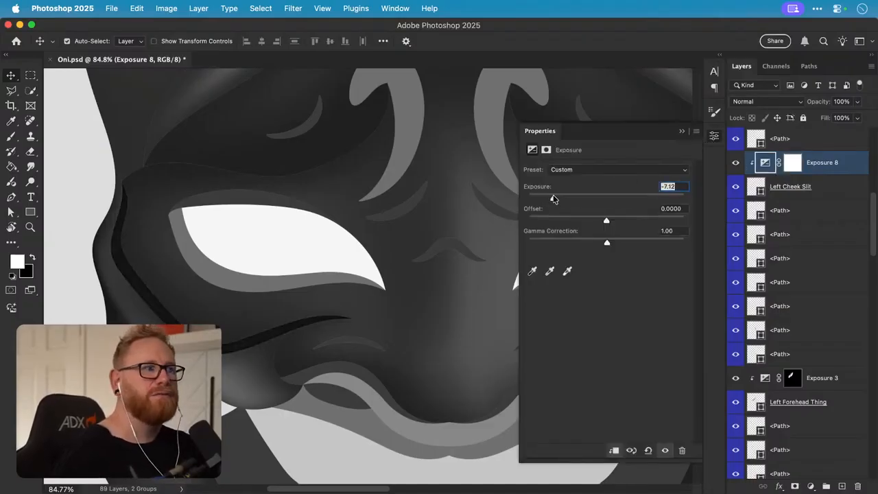
pyautogui.click(715, 137)
pyautogui.click(794, 165)
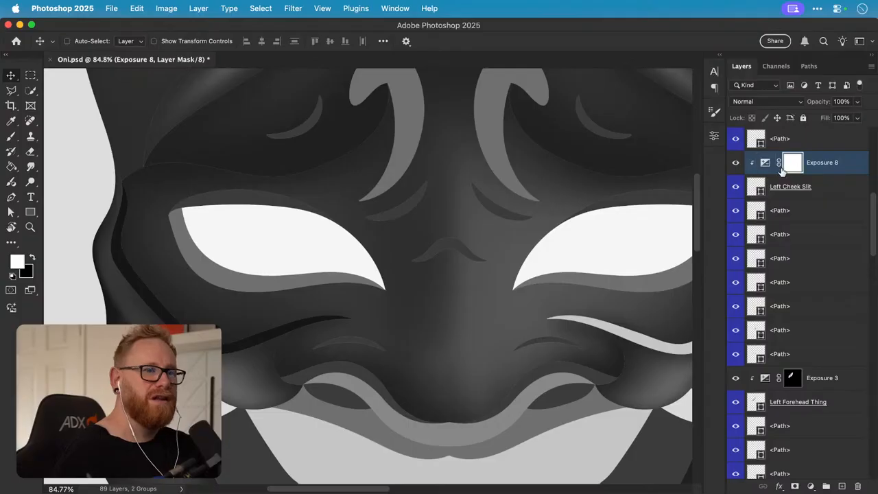
pyautogui.press('super+i')
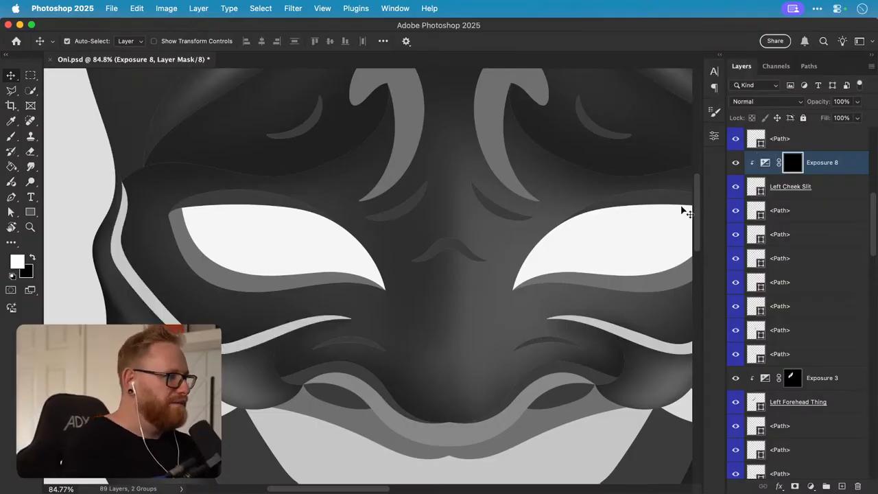
pyautogui.press('super+Tab')
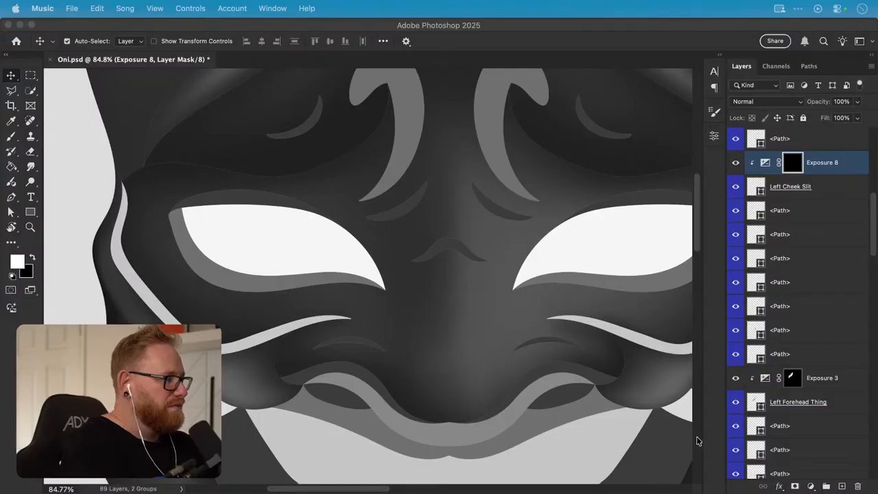
pyautogui.press('super+Tab')
pyautogui.press('b')
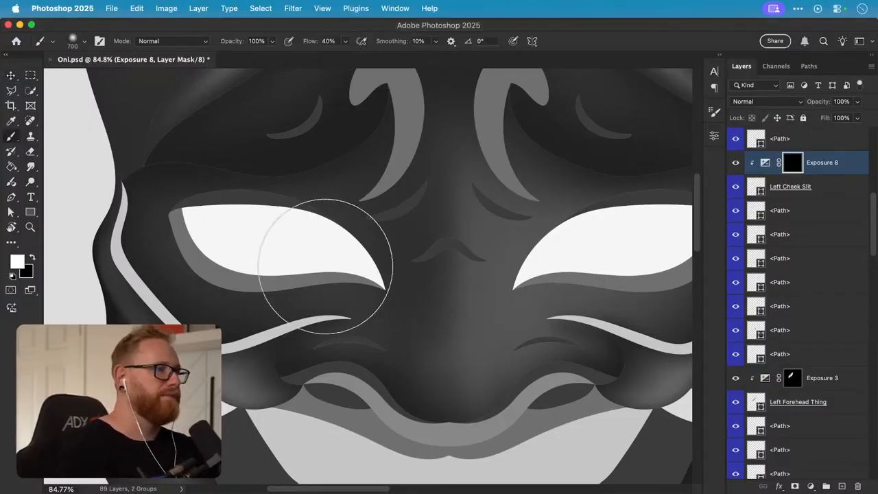
pyautogui.moveTo(248, 296); pyautogui.dragTo(282, 302)
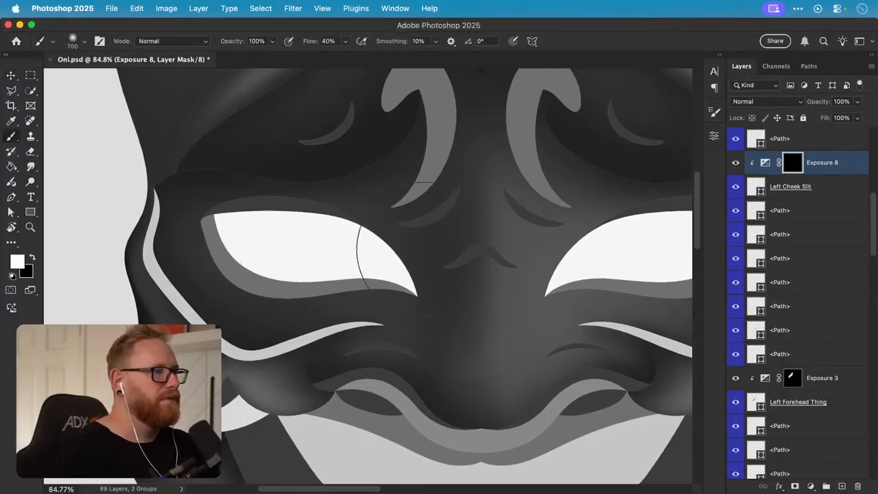
pyautogui.press('super+i')
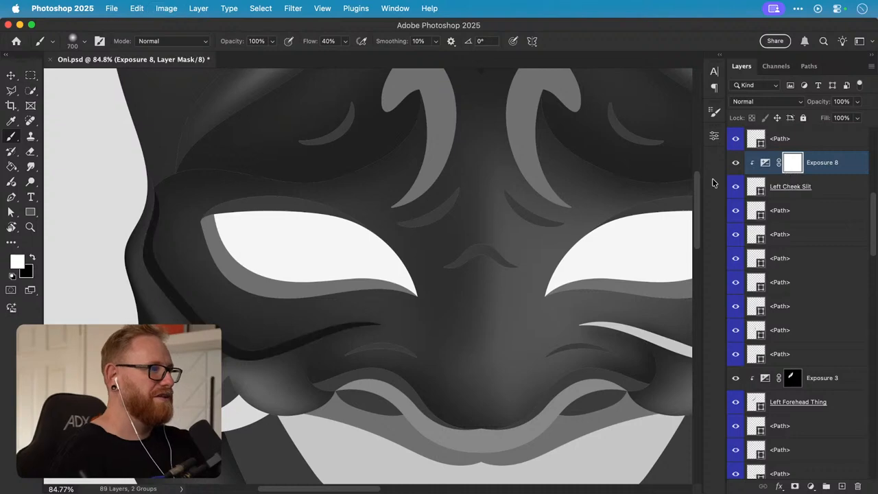
# - Prepare a black 90 px brush over the left cheek slit for painting on the Exposure 8 mask
pyautogui.press('z')
pyautogui.click(297, 341)
pyautogui.click(297, 341)
pyautogui.press('b')
pyautogui.press('x')
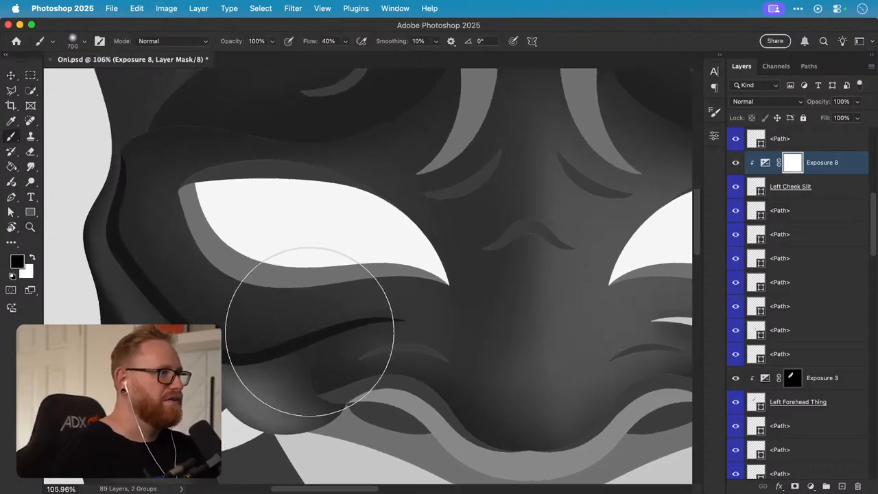
pyautogui.press('[')
pyautogui.press('[')
pyautogui.press('[')
pyautogui.press('[')
pyautogui.press('[')
pyautogui.press('[')
pyautogui.press('[')
pyautogui.press('[')
pyautogui.press('[')
pyautogui.press('[')
pyautogui.press('[')
pyautogui.press('[')
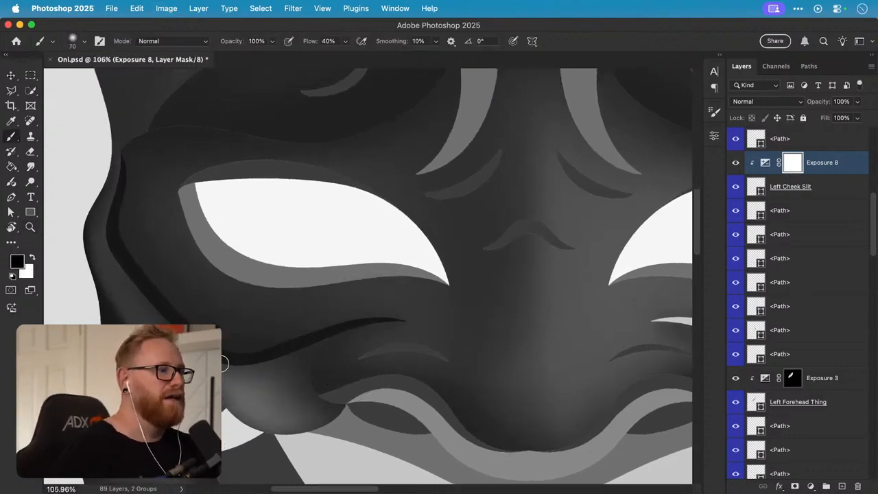
pyautogui.press(']')
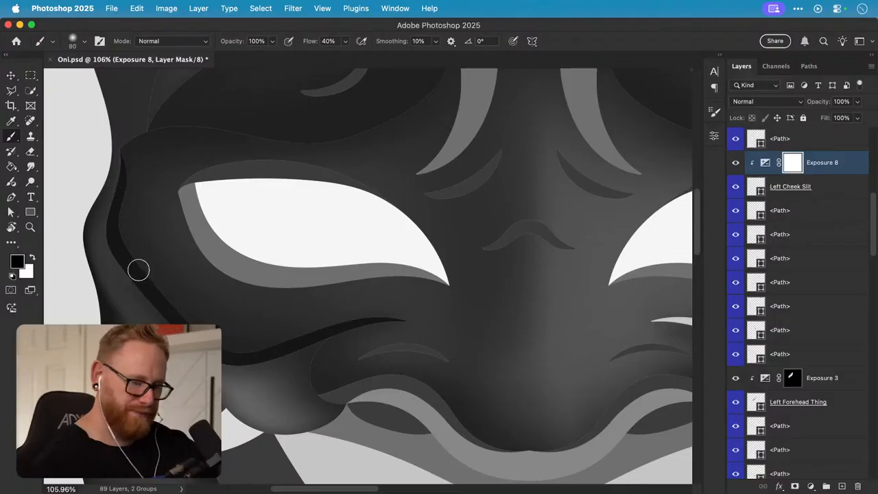
# - Lower the brush flow to 30% and paint black along the cheek slit's outer vertical part on the Exposure 8 mask, undoing the first test strokes
pyautogui.moveTo(100, 226); pyautogui.dragTo(230, 371)
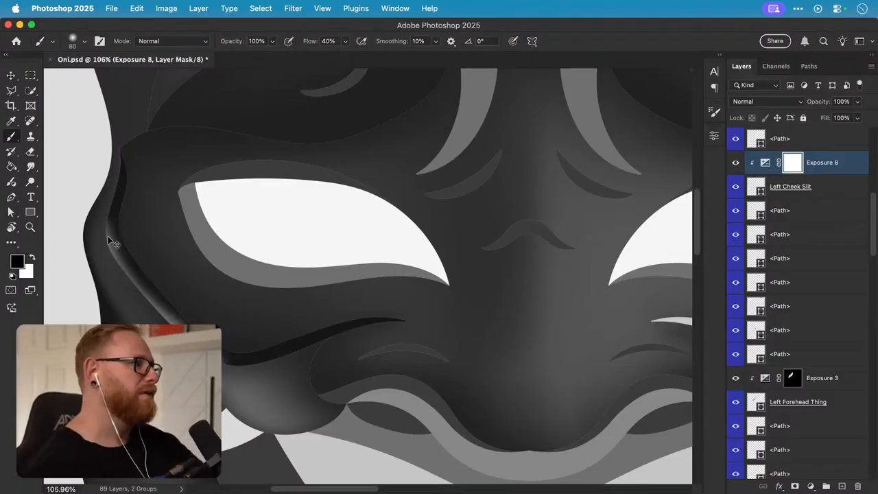
pyautogui.press('super+z')
pyautogui.hotkey('shift', '3')
pyautogui.press(']')
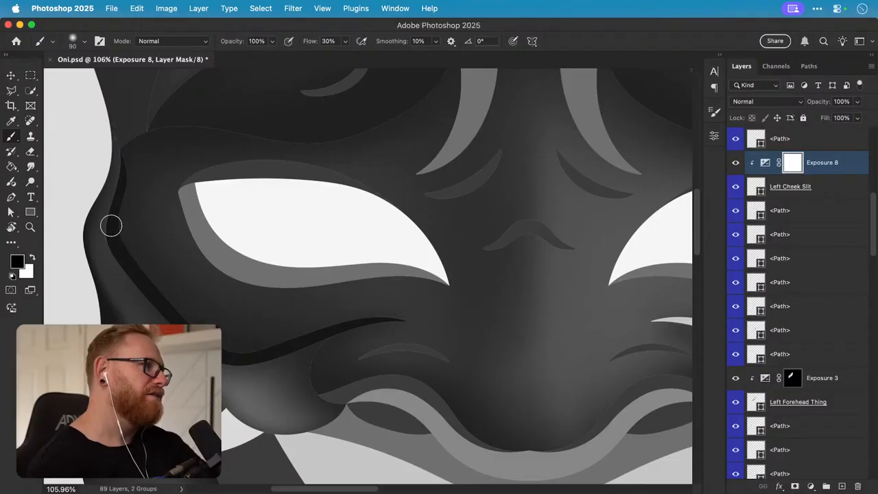
pyautogui.moveTo(129, 157); pyautogui.dragTo(146, 258)
pyautogui.press('super+z')
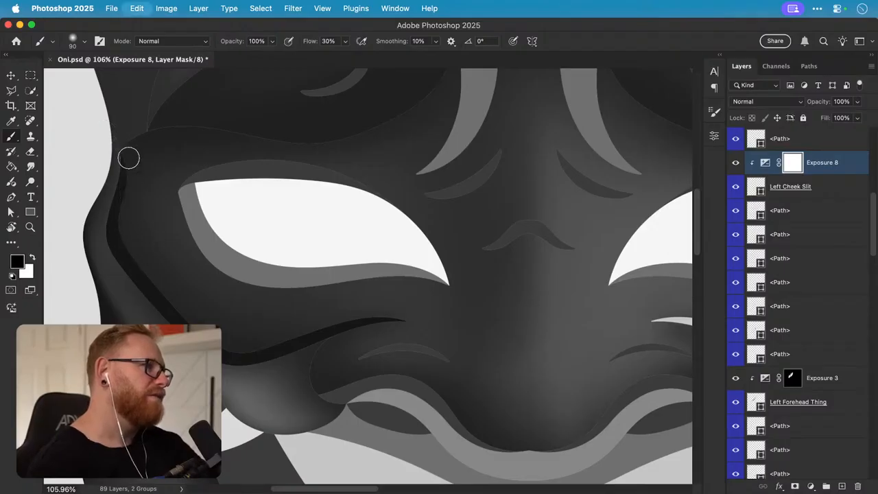
pyautogui.moveTo(123, 144); pyautogui.dragTo(136, 189)
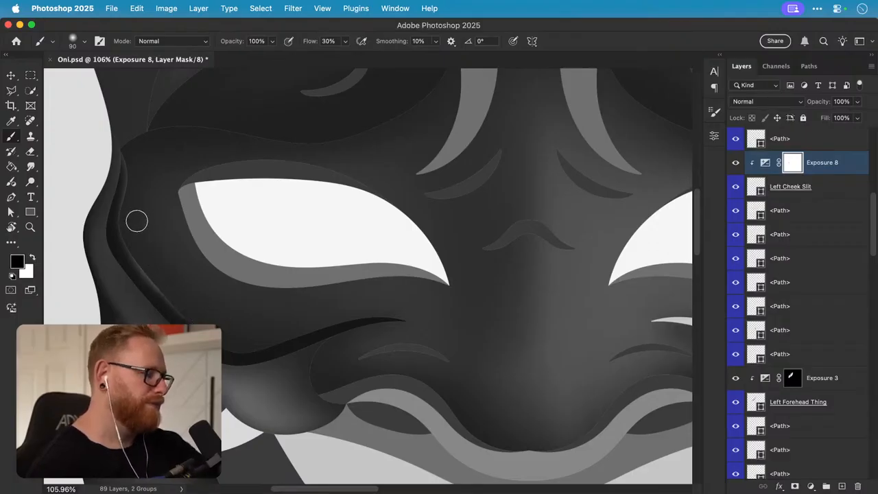
# - Refine the cheek slit's shading in black with brush sizes between 150 and 80 px, undoing unwanted strokes
pyautogui.press(']')
pyautogui.press(']')
pyautogui.press(']')
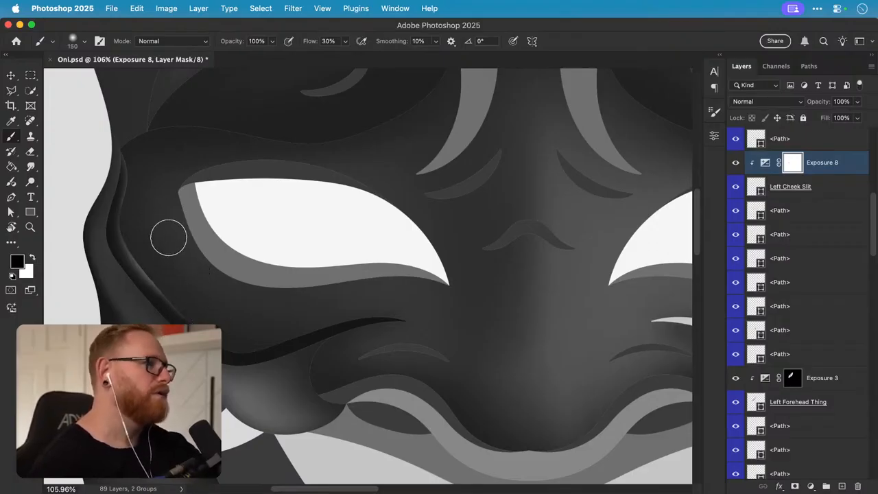
pyautogui.press('[')
pyautogui.press('[')
pyautogui.press('[')
pyautogui.press('[')
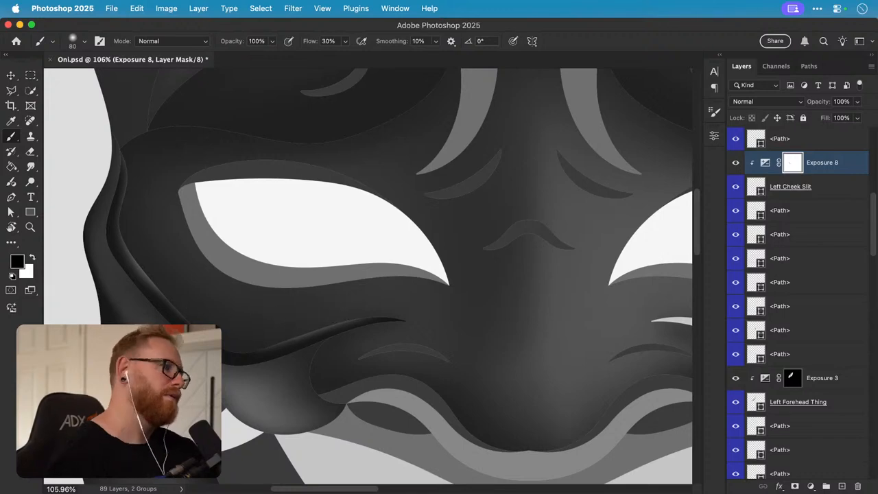
pyautogui.press('super+z')
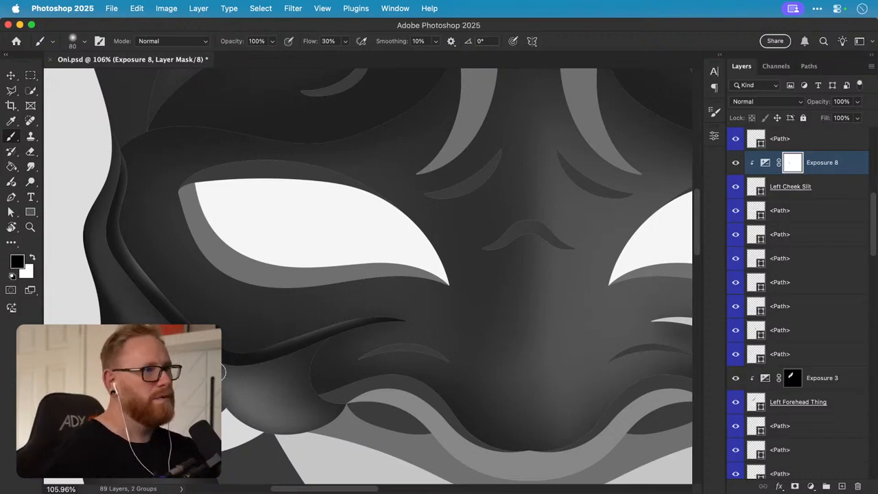
pyautogui.press('super+z')
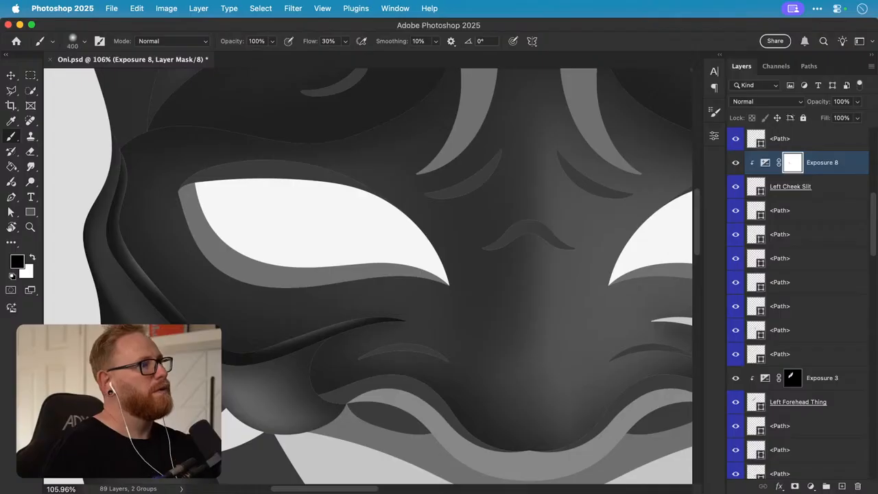
# - Soften the cheek slit's shading below the eye in black with a 600 px brush on the Exposure 8 mask, and switch to white
pyautogui.press(']')
pyautogui.press(']')
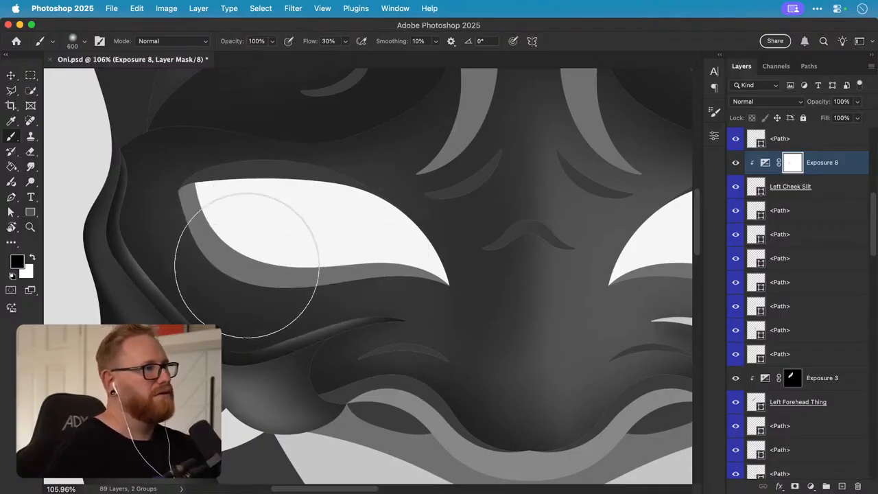
pyautogui.moveTo(247, 266)
pyautogui.mouseDown()
pyautogui.moveTo(224, 227)
pyautogui.moveTo(208, 171)
pyautogui.moveTo(79, 188)
pyautogui.moveTo(186, 169)
pyautogui.moveTo(196, 136)
pyautogui.mouseUp()
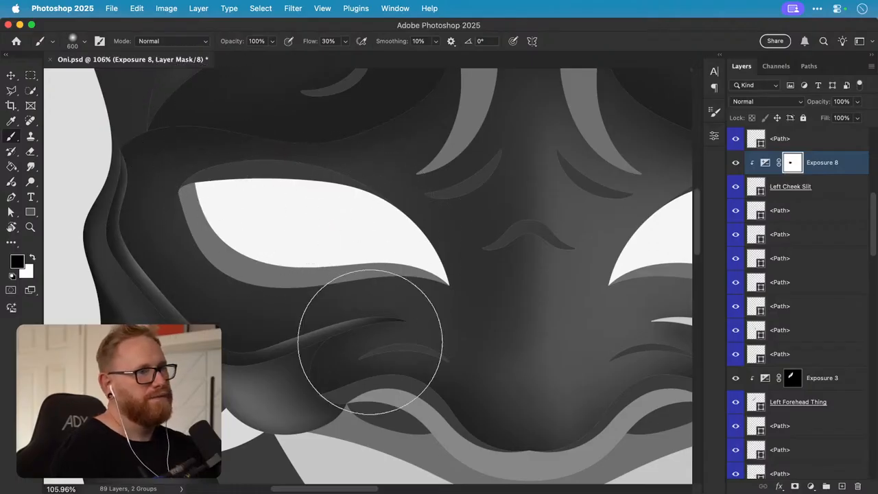
pyautogui.press('x')
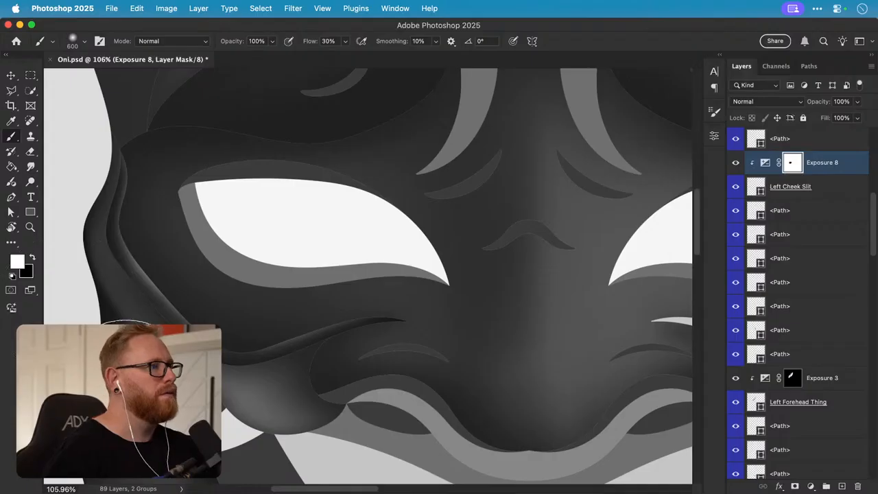
pyautogui.press('super+1')
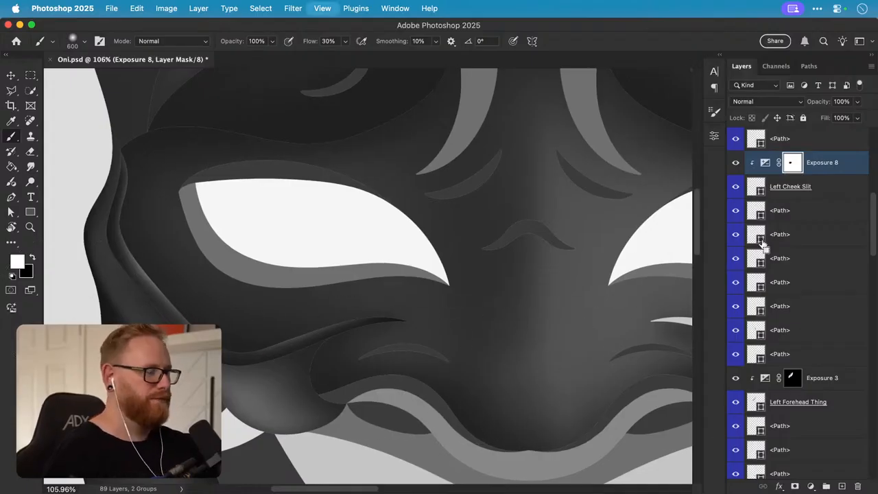
# - Undo the last brush stroke on the Exposure 8 mask and switch to the Move tool
pyautogui.press('super+minus')
pyautogui.press('super+minus')
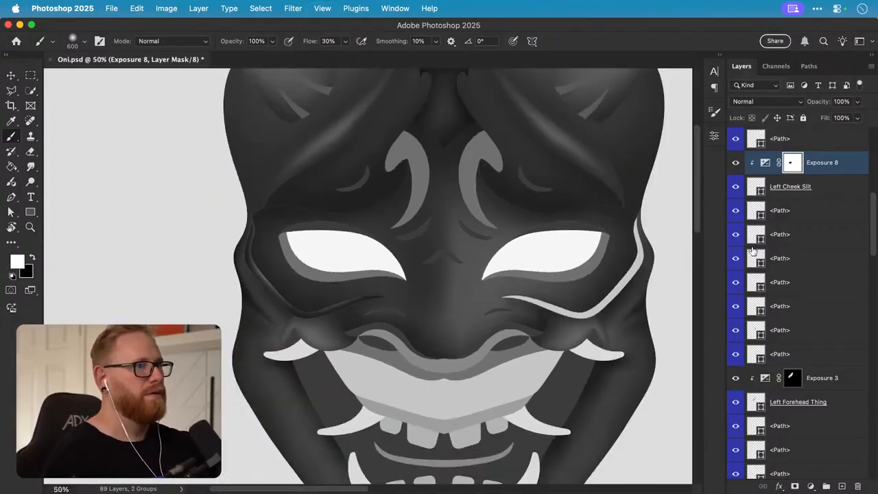
pyautogui.moveTo(384, 308); pyautogui.dragTo(365, 307)
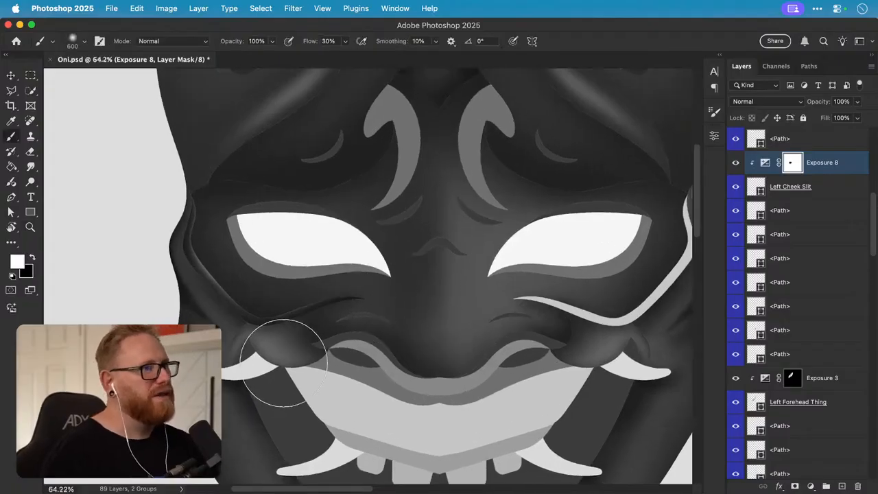
pyautogui.press('super+z')
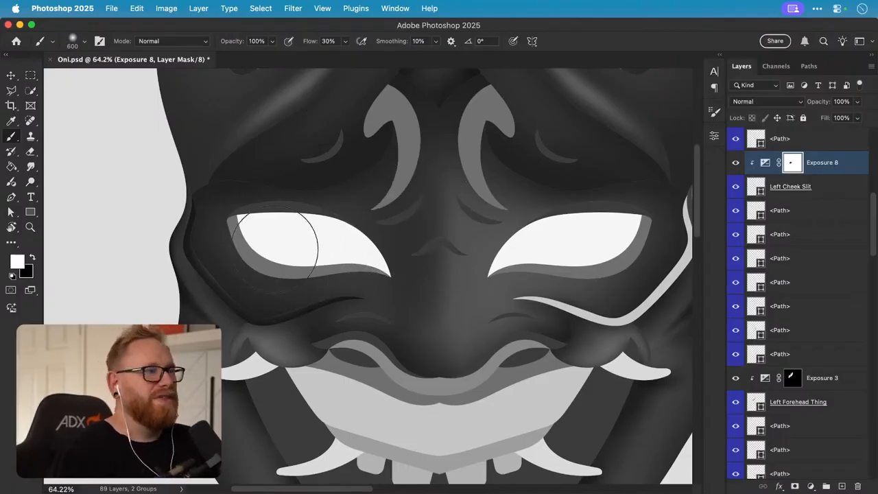
pyautogui.press('v')
pyautogui.moveTo(293, 249); pyautogui.dragTo(268, 239)
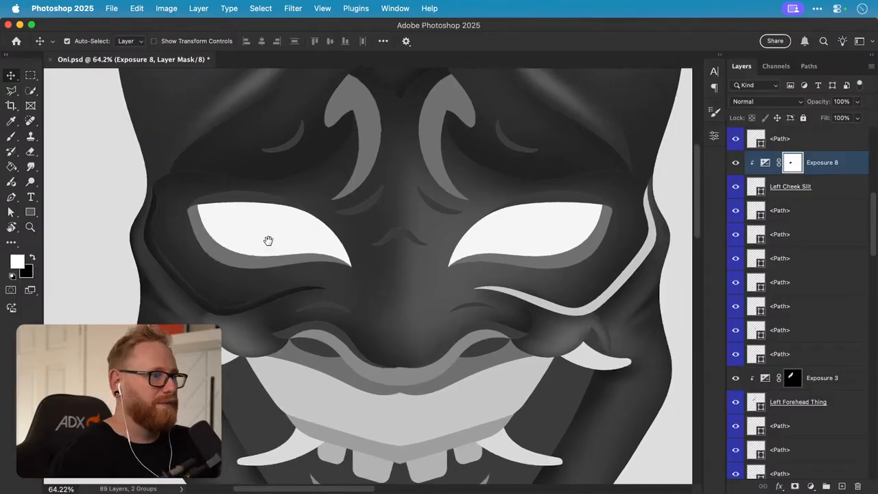
pyautogui.click(238, 330)
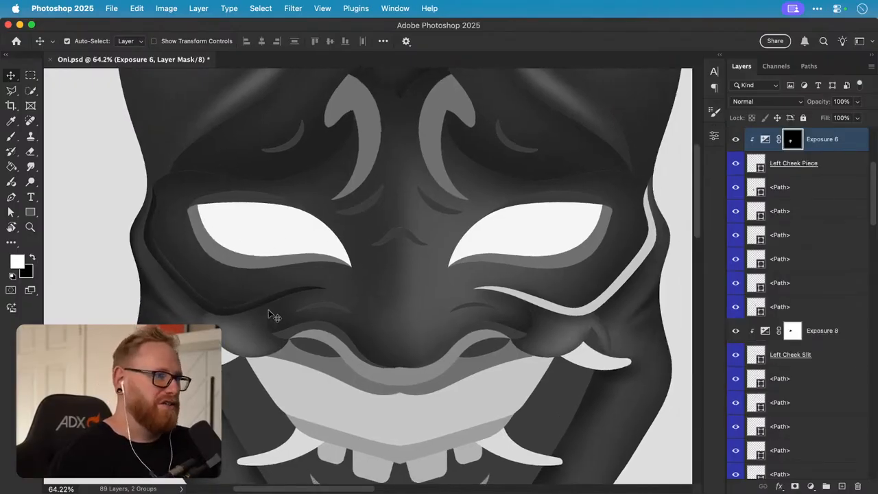
pyautogui.press('super+minus')
pyautogui.press('super+minus')
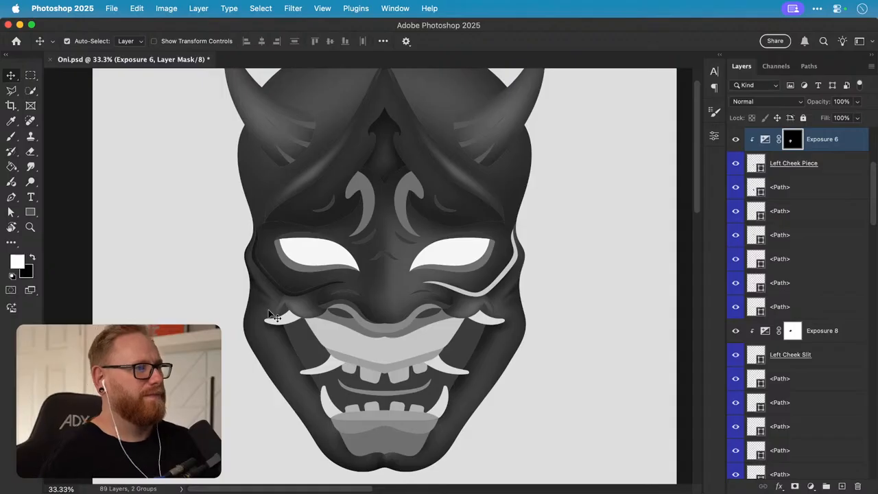
pyautogui.moveTo(273, 317); pyautogui.dragTo(317, 295)
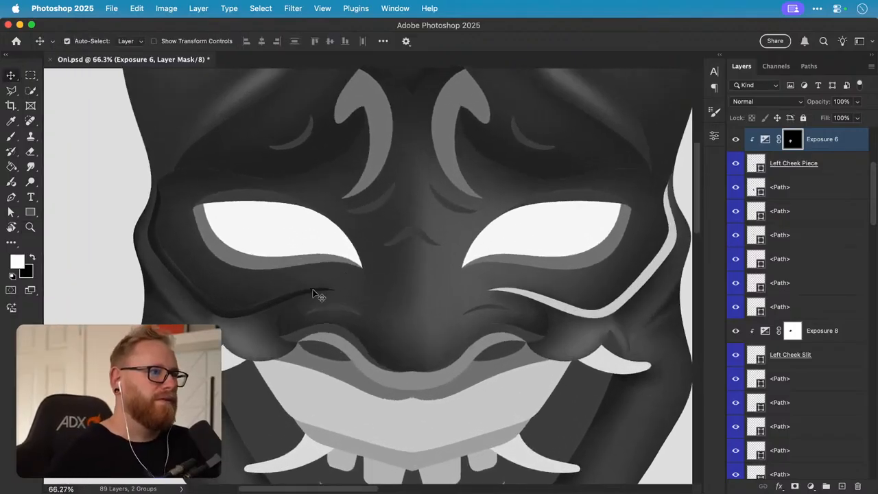
pyautogui.doubleClick(756, 164)
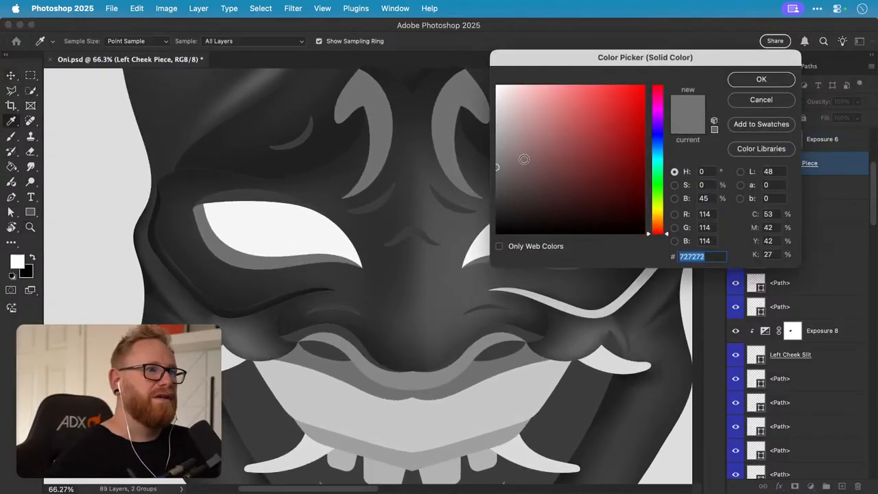
pyautogui.moveTo(524, 159); pyautogui.dragTo(477, 133)
pyautogui.click(751, 104)
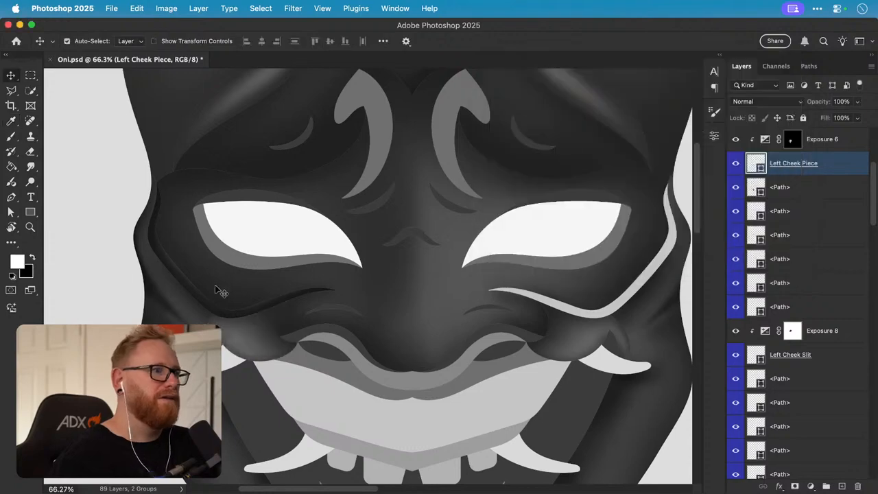
# - Change the fill colour of the Left Cheek Slit shape to white, ffffff
pyautogui.click(215, 302)
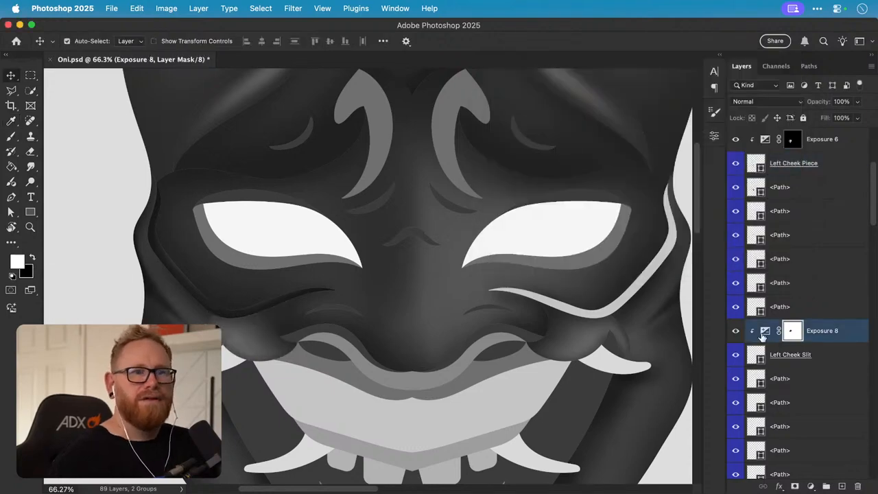
pyautogui.doubleClick(756, 355)
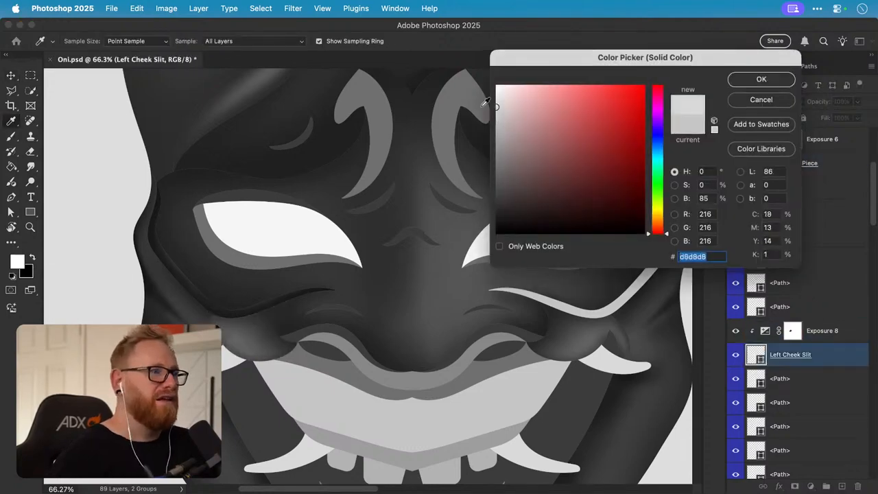
pyautogui.moveTo(481, 106); pyautogui.dragTo(467, 55)
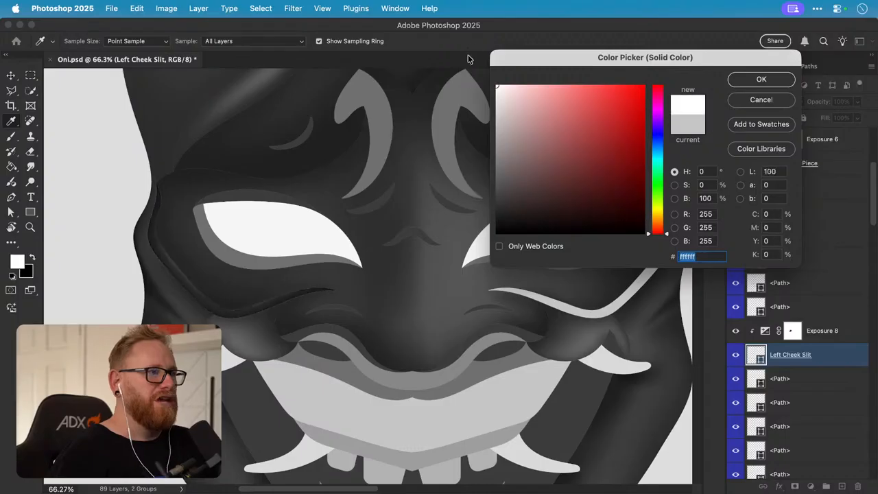
pyautogui.press('Return')
# - Set the exposure value of the Exposure 8 adjustment over the left cheek slit to -5.62
pyautogui.doubleClick(765, 332)
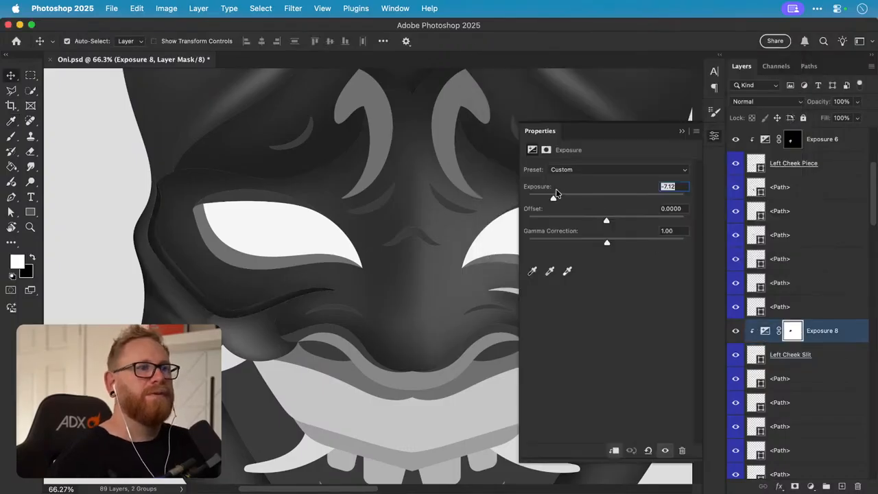
pyautogui.moveTo(557, 194)
pyautogui.mouseDown()
pyautogui.moveTo(572, 201)
pyautogui.moveTo(555, 197)
pyautogui.mouseUp()
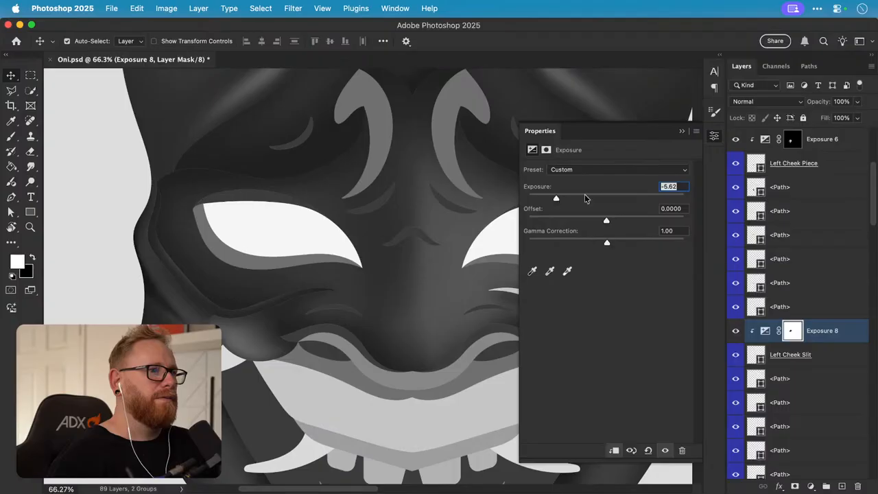
pyautogui.click(714, 139)
# - Rename the light slit shape beneath the right eye as Right Cheek Slit
pyautogui.hscroll(5, 529, 257)
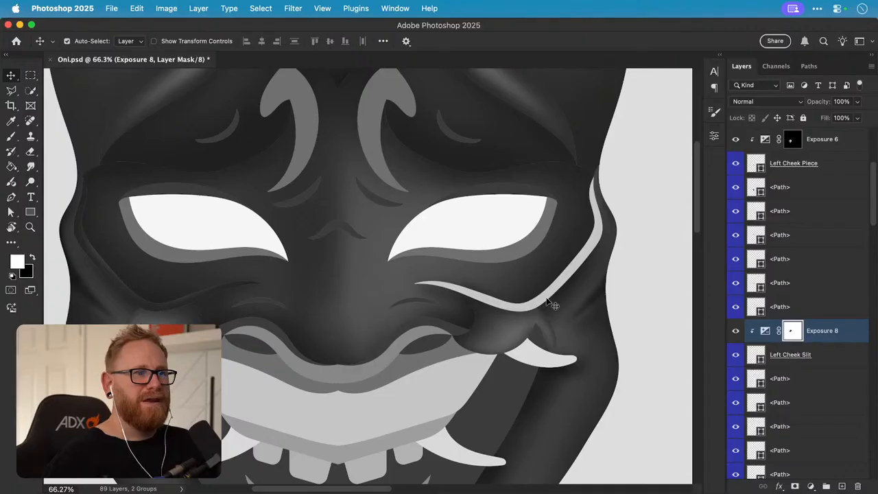
pyautogui.click(579, 302)
pyautogui.doubleClick(781, 467)
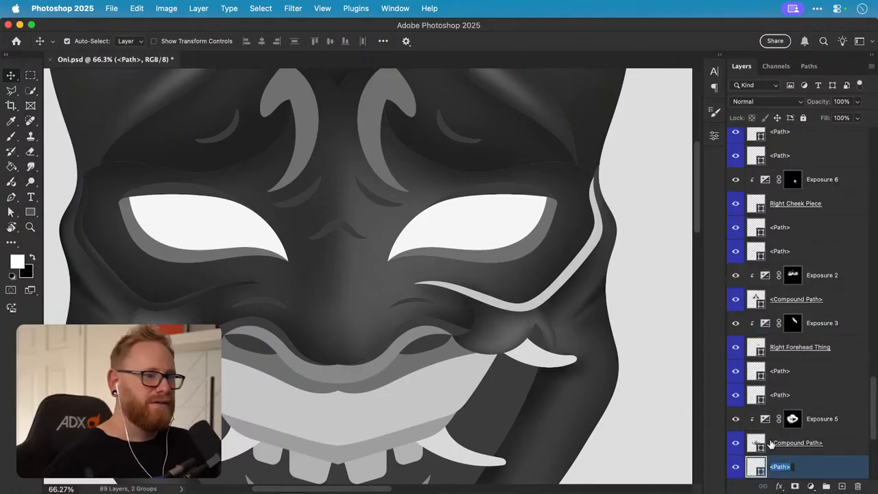
pyautogui.write('Right Chee')
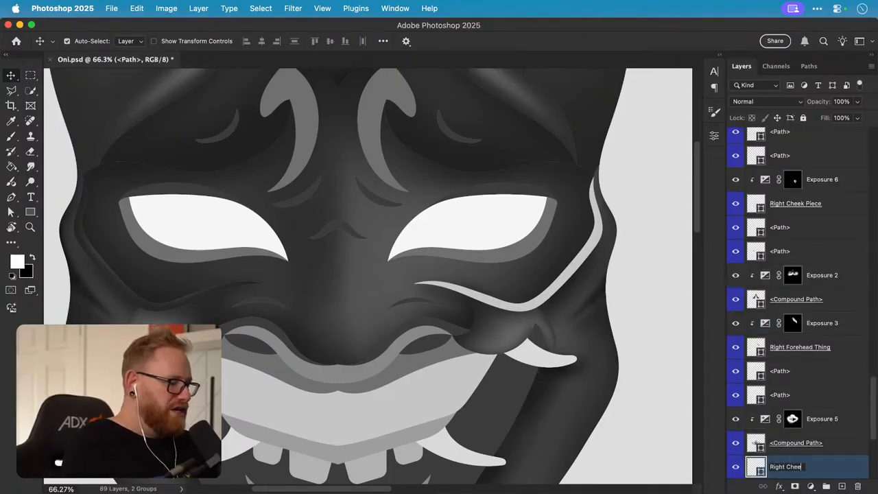
pyautogui.write('k Slit')
pyautogui.press('Return')
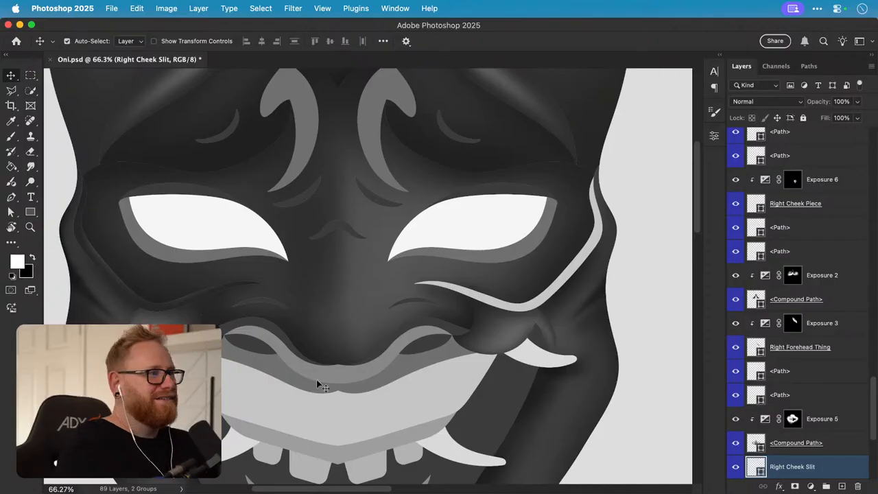
# - Duplicate the Exposure 8 adjustment with its mask directly above the Right Cheek Slit layer and clip it to that shape
pyautogui.hotkey('alt', '.')
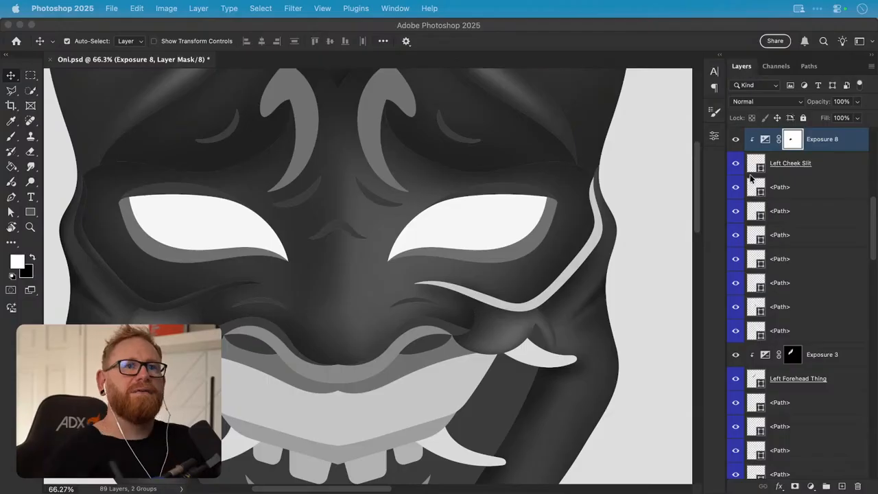
pyautogui.moveTo(852, 146); pyautogui.dragTo(802, 491)
pyautogui.moveTo(755, 490); pyautogui.dragTo(829, 427)
pyautogui.keyDown('alt'); pyautogui.click(830, 429); pyautogui.keyUp('alt')
# - Flip the duplicated Exposure 8 adjustment's mask horizontally for the right cheek slit
pyautogui.press('super+minus')
pyautogui.press('super+minus')
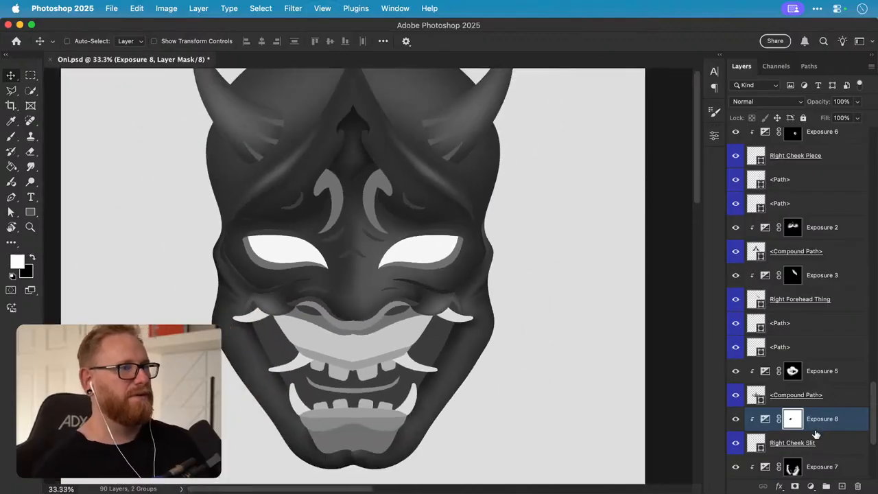
pyautogui.press('super+minus')
pyautogui.click(765, 418)
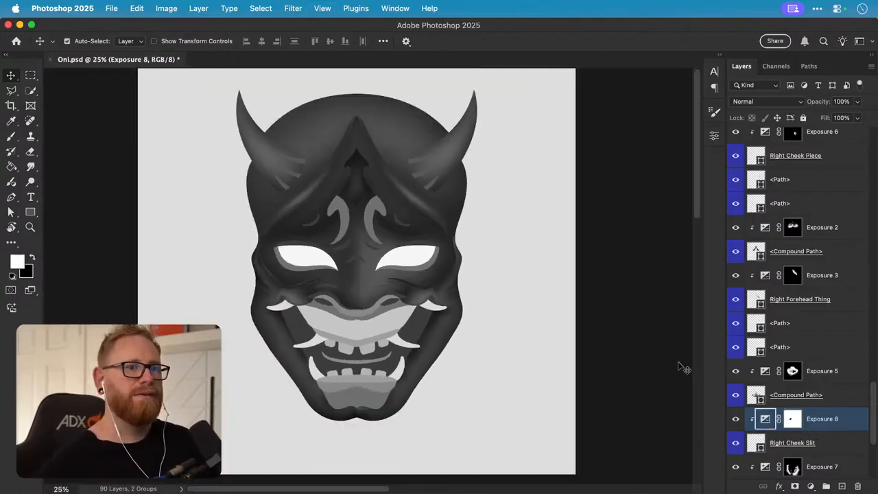
pyautogui.click(144, 11)
pyautogui.moveTo(195, 289)
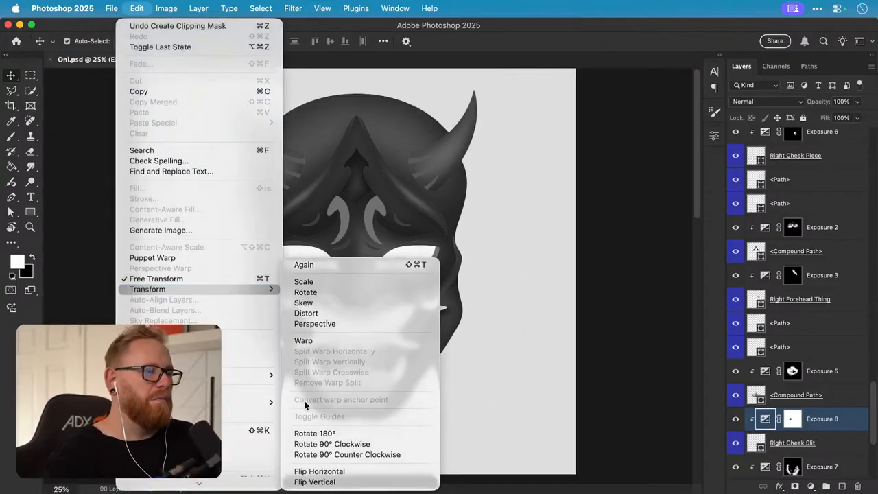
pyautogui.click(319, 472)
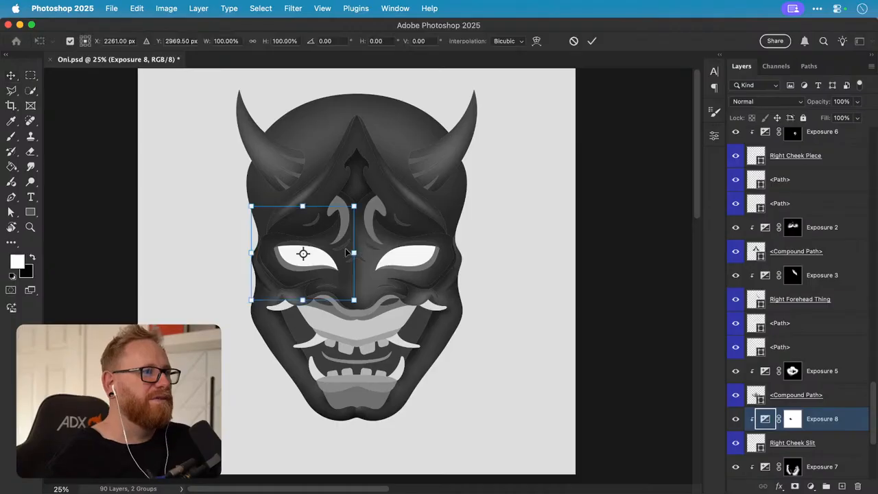
# - Move the Exposure 8 shading horizontally across to the opposite side of the face and apply the transform
pyautogui.moveTo(333, 235); pyautogui.dragTo(487, 239)
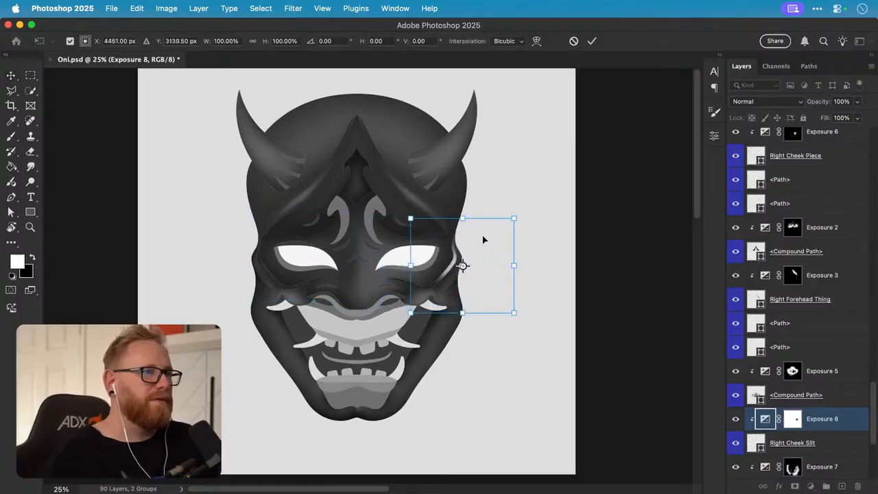
pyautogui.press('super+z')
pyautogui.moveTo(338, 240); pyautogui.dragTo(438, 239)
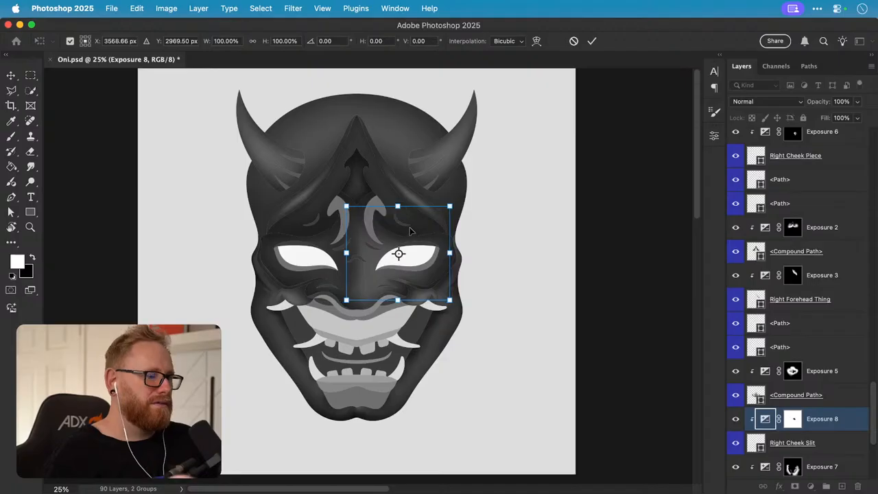
pyautogui.press('Return')
pyautogui.scroll(1, 411, 234)
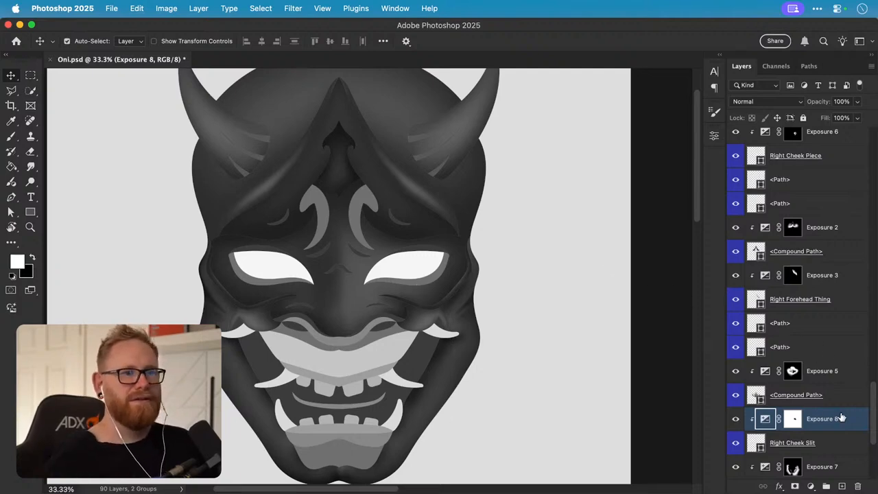
# - Save the document and rename the large forehead shape's layer to "Forehead"
pyautogui.scroll(5, 313, 172)
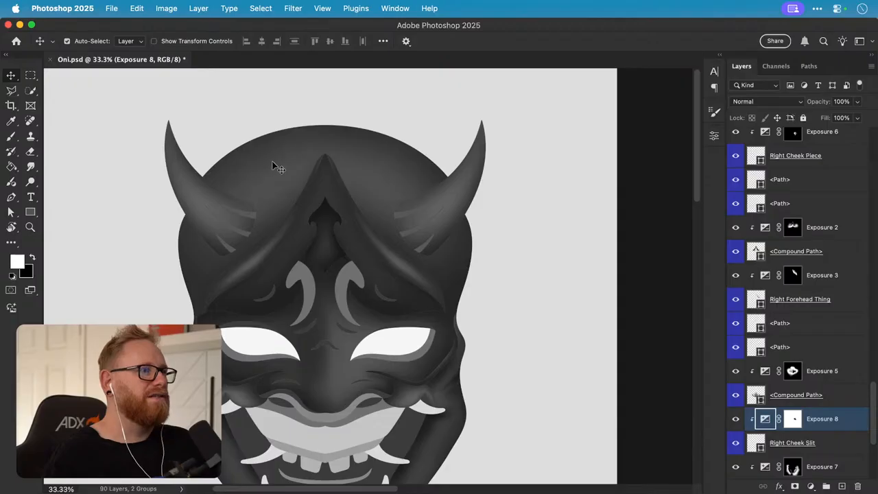
pyautogui.click(280, 180)
pyautogui.press('super+s')
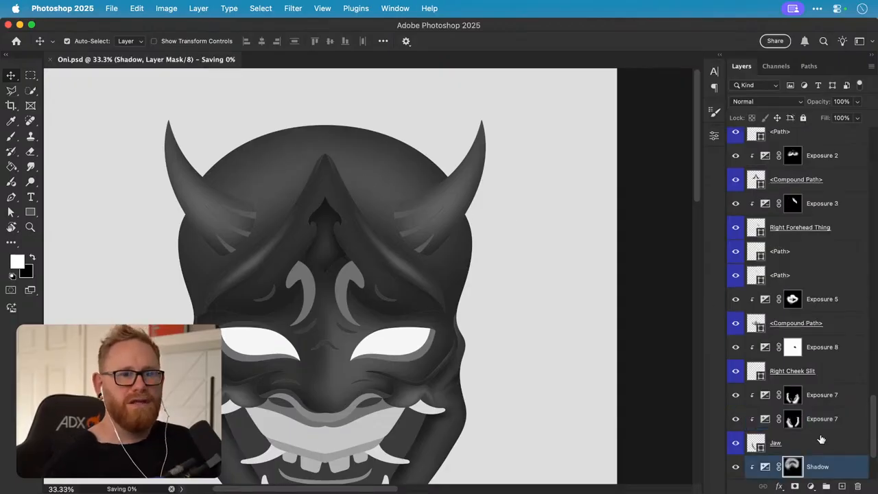
pyautogui.scroll(-5, 768, 426)
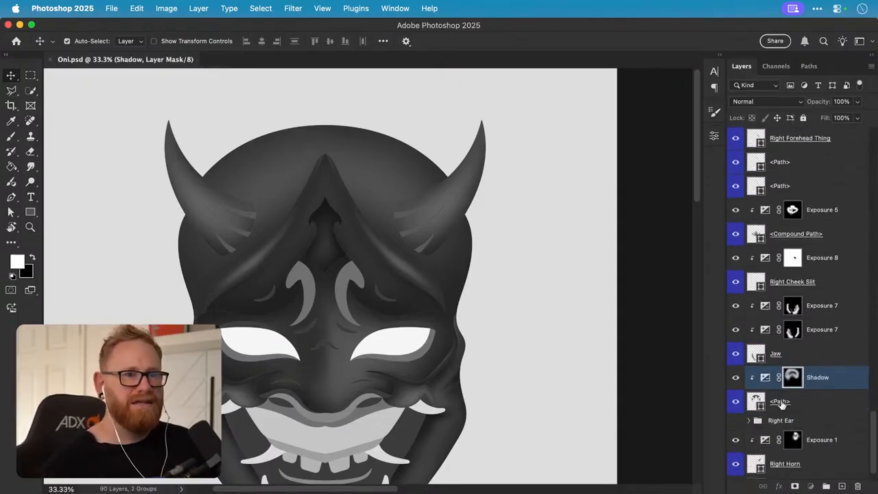
pyautogui.doubleClick(780, 402)
pyautogui.write('Forehe')
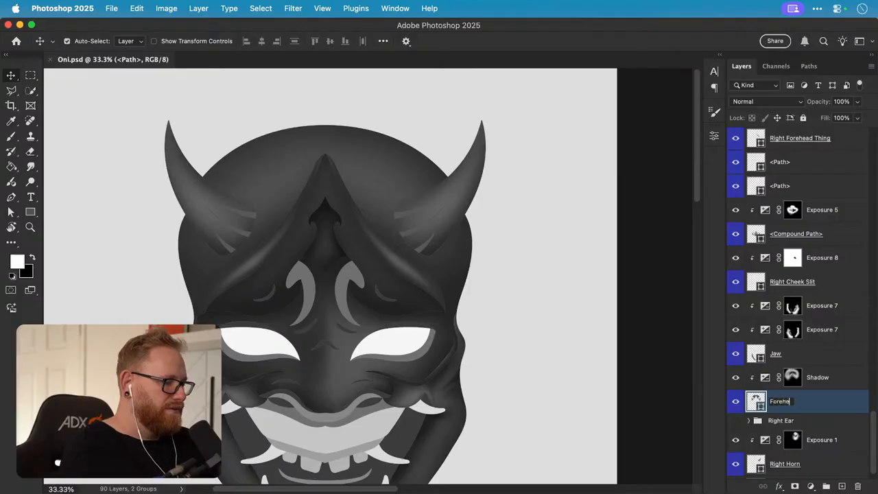
pyautogui.write('ad')
pyautogui.press('Return')
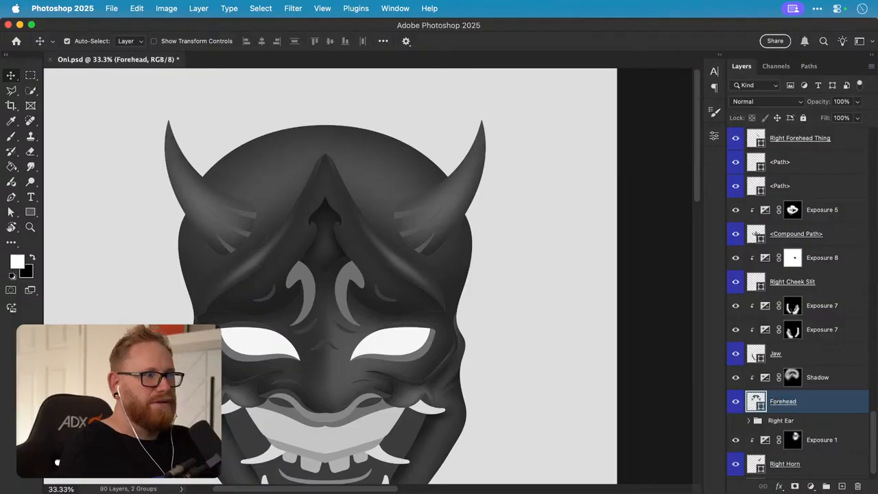
# - Try several fill colours on the Forehead shape, including 3170ff and 35ffa7, and discard the colour change
pyautogui.doubleClick(757, 402)
pyautogui.click(555, 138)
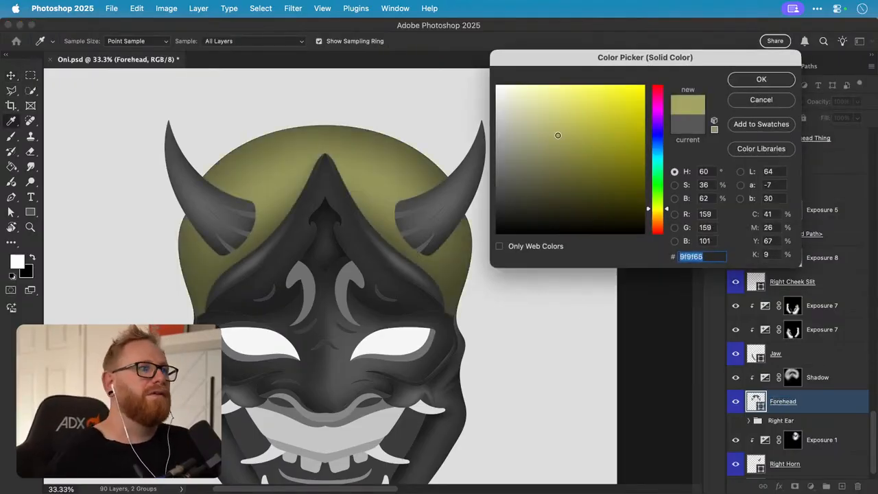
pyautogui.click(562, 166)
pyautogui.click(651, 135)
pyautogui.moveTo(651, 134); pyautogui.dragTo(651, 136)
pyautogui.moveTo(593, 163)
pyautogui.mouseDown()
pyautogui.moveTo(585, 142)
pyautogui.moveTo(540, 102)
pyautogui.mouseUp()
pyautogui.moveTo(655, 126)
pyautogui.mouseDown()
pyautogui.moveTo(654, 96)
pyautogui.moveTo(647, 214)
pyautogui.moveTo(648, 142)
pyautogui.mouseUp()
pyautogui.moveTo(598, 121)
pyautogui.mouseDown()
pyautogui.moveTo(618, 99)
pyautogui.moveTo(614, 77)
pyautogui.mouseUp()
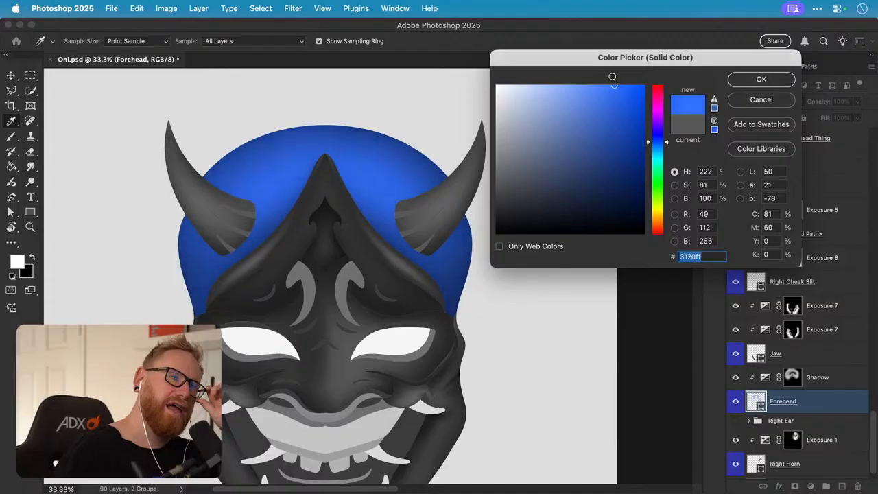
pyautogui.moveTo(658, 120); pyautogui.dragTo(658, 170)
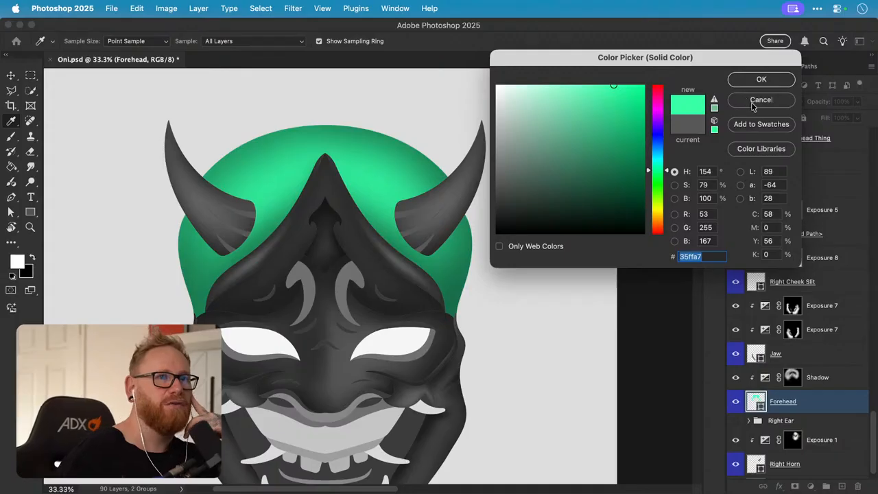
pyautogui.click(760, 100)
# - Add an Exposure adjustment of -3.77 above the chin shape below the lower lip and clip it to that shape
pyautogui.press('super+minus')
pyautogui.press('super+minus')
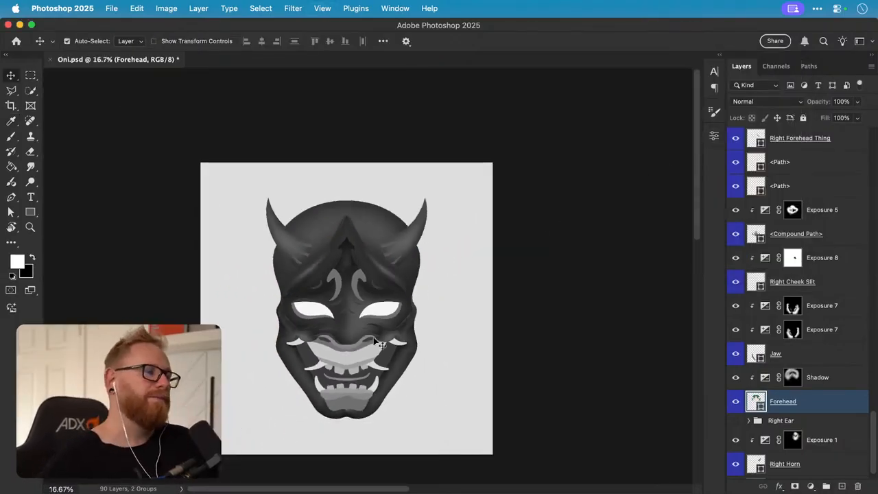
pyautogui.scroll(5, 349, 350)
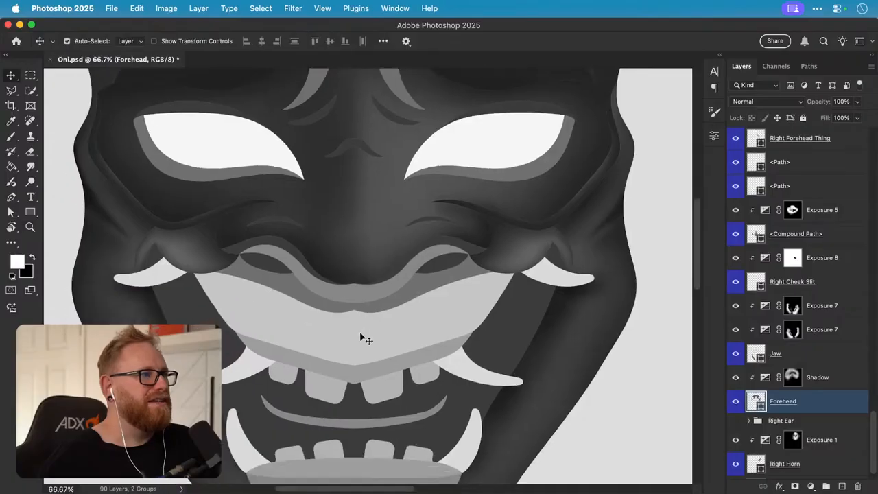
pyautogui.moveTo(367, 345); pyautogui.dragTo(341, 337)
pyautogui.moveTo(352, 398)
pyautogui.mouseDown()
pyautogui.moveTo(339, 392)
pyautogui.moveTo(363, 358)
pyautogui.moveTo(357, 327)
pyautogui.moveTo(339, 329)
pyautogui.moveTo(374, 341)
pyautogui.moveTo(345, 375)
pyautogui.moveTo(405, 372)
pyautogui.moveTo(363, 389)
pyautogui.mouseUp()
pyautogui.click(360, 386)
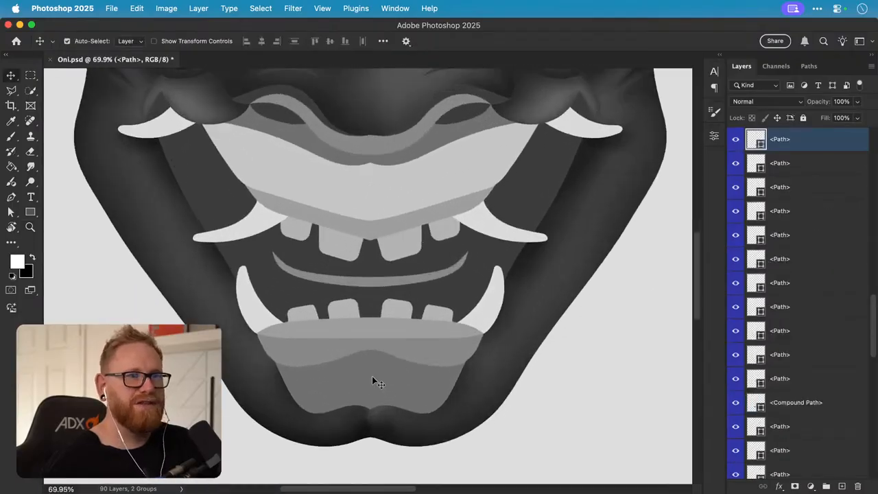
pyautogui.click(812, 486)
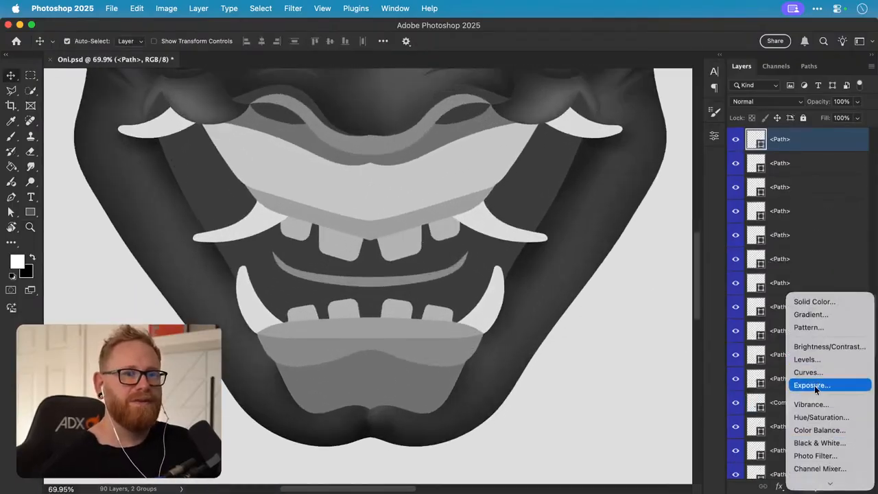
pyautogui.click(813, 384)
pyautogui.moveTo(601, 197); pyautogui.dragTo(562, 198)
pyautogui.keyDown('alt'); pyautogui.click(824, 149); pyautogui.keyUp('alt')
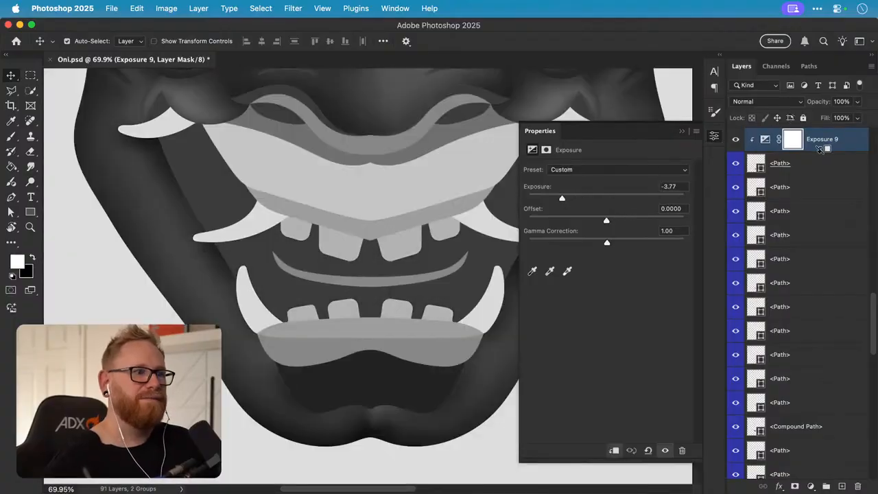
pyautogui.click(714, 138)
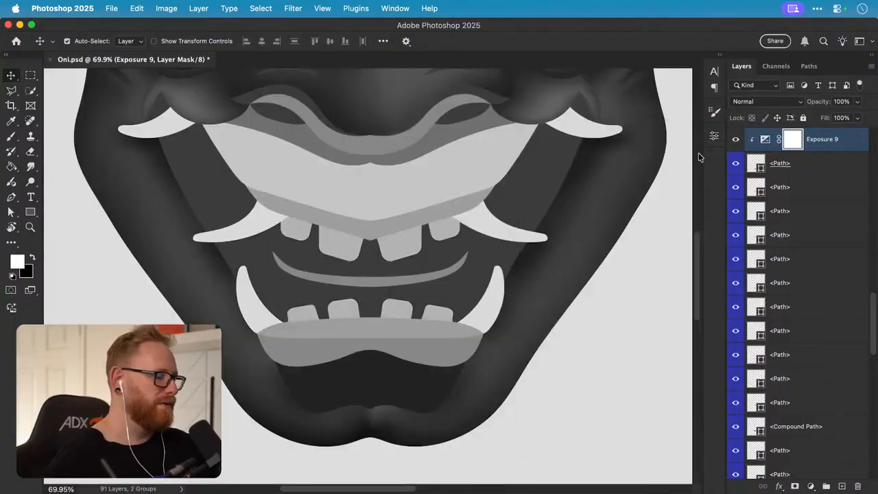
# - Invert the Exposure 9 mask and paint soft white strokes at 30% flow to shade the chin beneath the lower lip
pyautogui.press('super+i')
pyautogui.press('b')
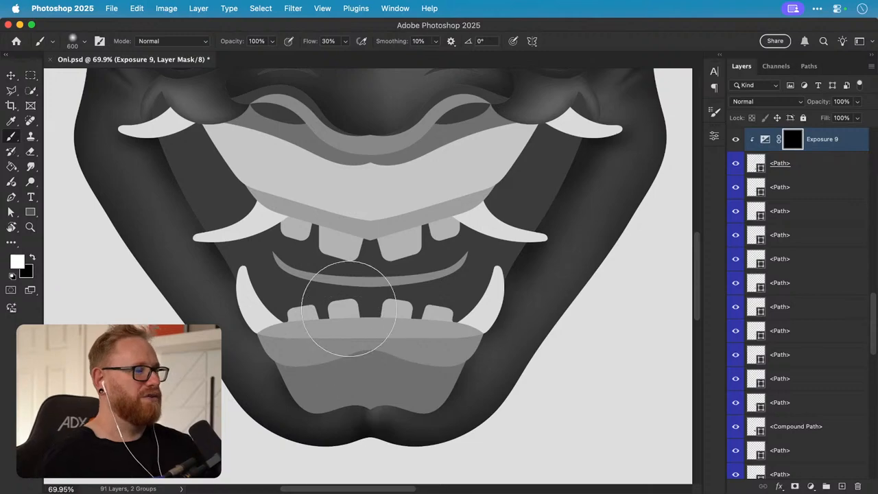
pyautogui.press('[')
pyautogui.press('[')
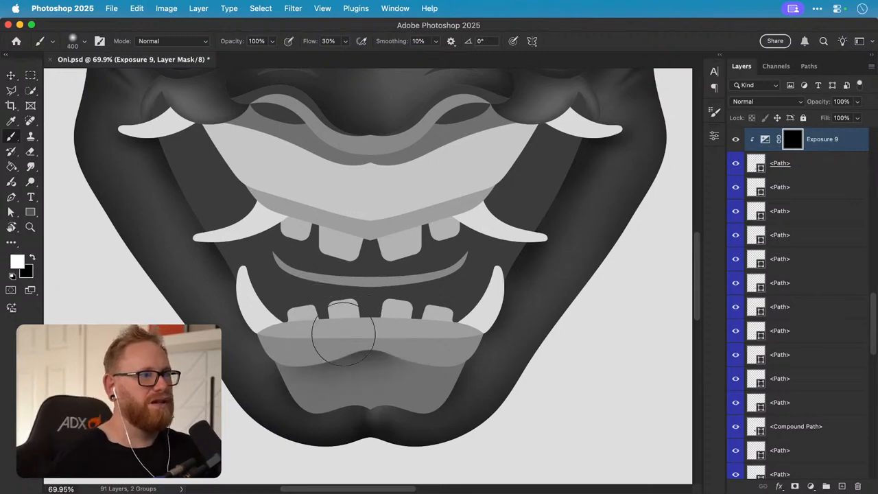
pyautogui.moveTo(343, 334); pyautogui.dragTo(345, 338)
pyautogui.press(']')
pyautogui.press(']')
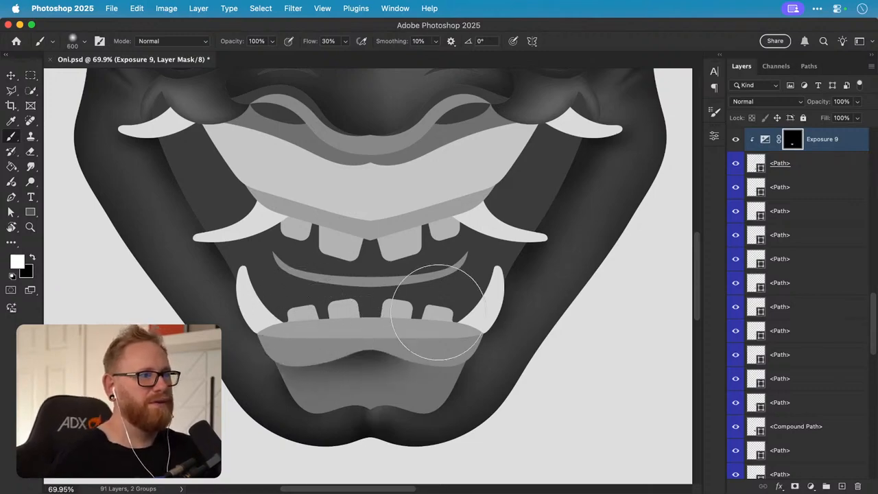
pyautogui.moveTo(448, 318)
pyautogui.mouseDown()
pyautogui.moveTo(373, 321)
pyautogui.moveTo(303, 310)
pyautogui.mouseUp()
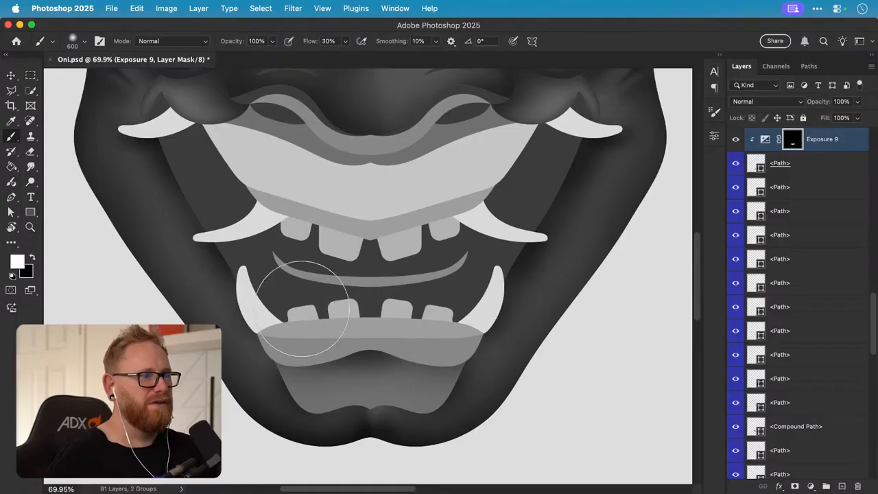
pyautogui.press(']')
pyautogui.press(']')
pyautogui.moveTo(314, 412); pyautogui.dragTo(389, 339)
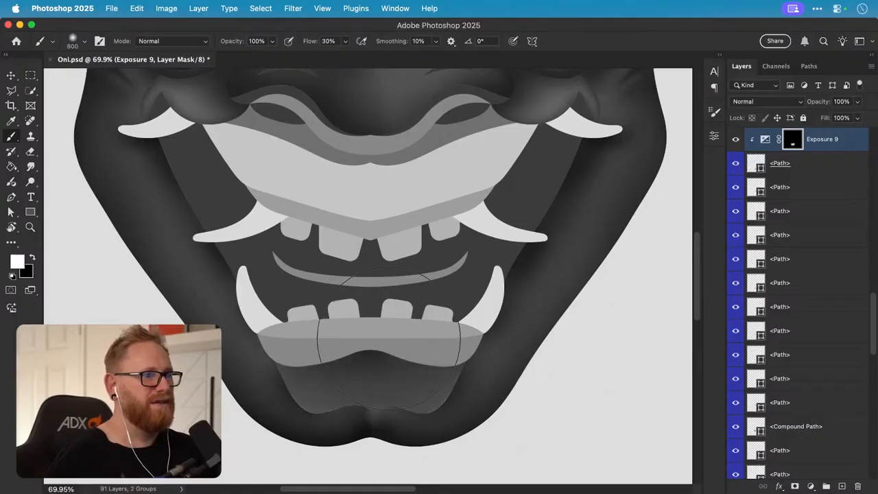
# - Shade the chin shape's lower edge around the central notch on the Exposure 9 mask with a small 200 px brush
pyautogui.press('[')
pyautogui.press('[')
pyautogui.press('[')
pyautogui.press('[')
pyautogui.press('[')
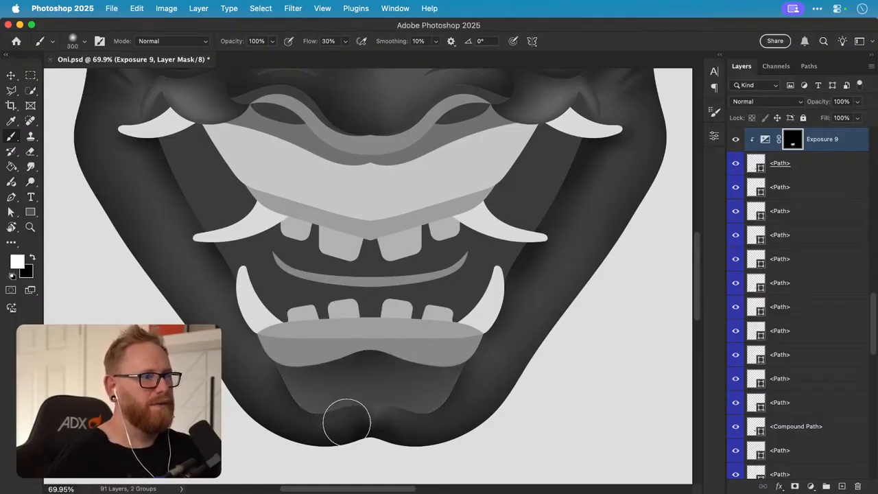
pyautogui.press('[')
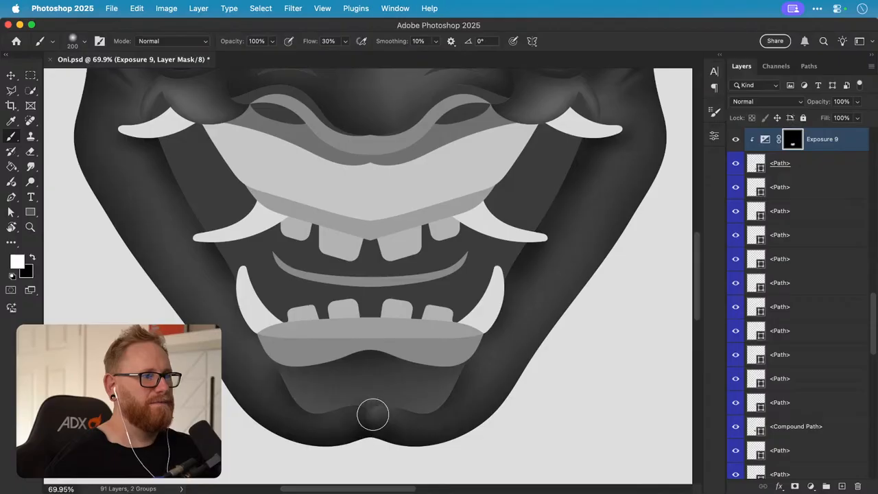
pyautogui.moveTo(373, 414); pyautogui.dragTo(300, 430)
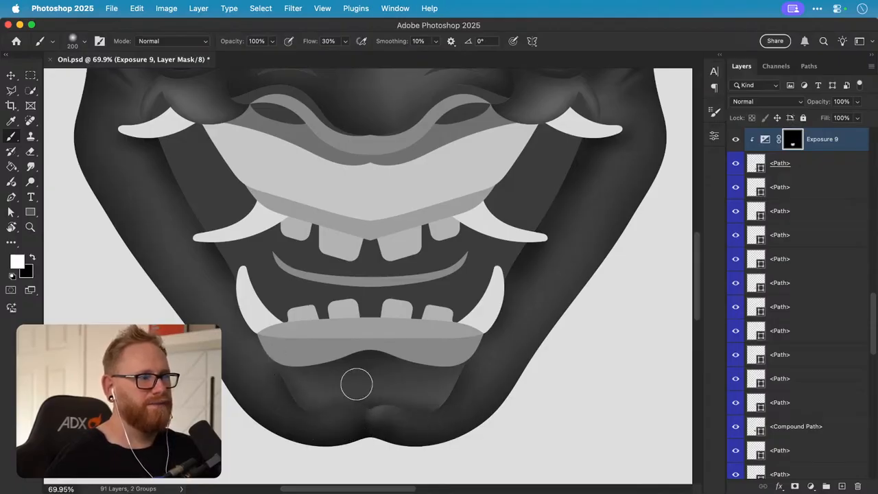
pyautogui.press(']')
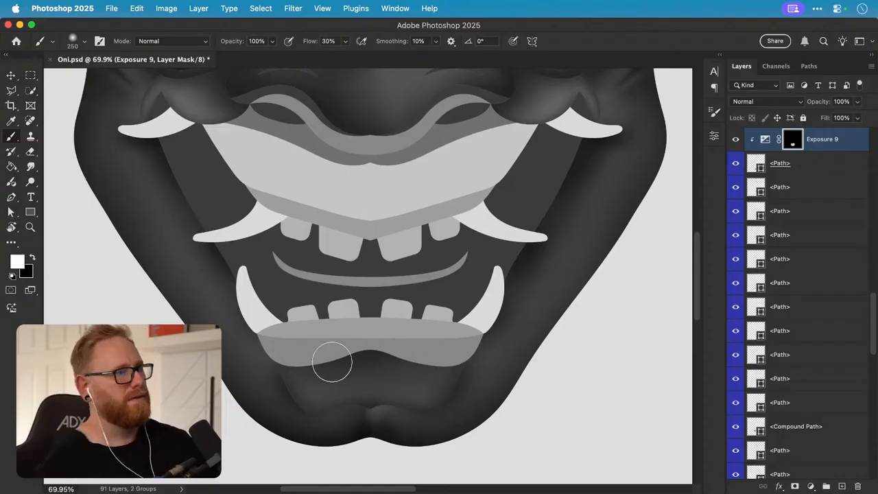
# - Paint black on the Exposure 9 mask to lighten the chin's sides, and switch back to white with a 600 px brush
pyautogui.press('x')
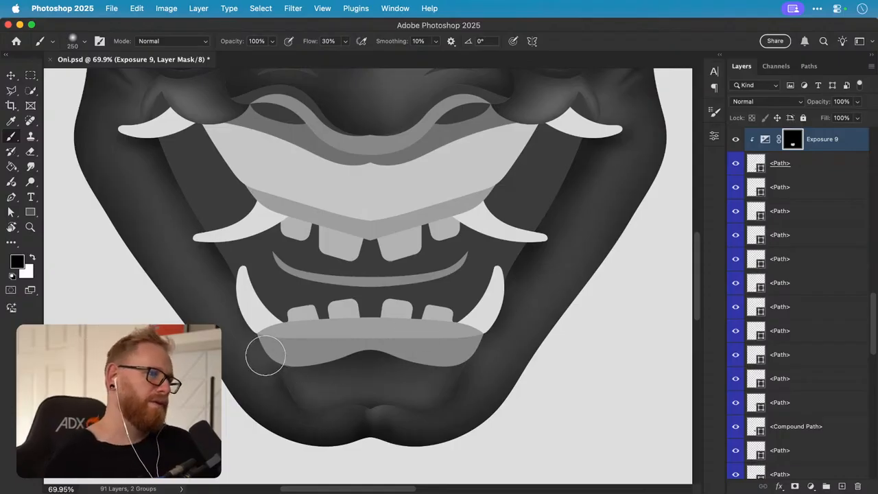
pyautogui.moveTo(272, 397)
pyautogui.mouseDown()
pyautogui.moveTo(251, 348)
pyautogui.moveTo(331, 431)
pyautogui.moveTo(468, 408)
pyautogui.moveTo(487, 349)
pyautogui.moveTo(413, 446)
pyautogui.moveTo(490, 337)
pyautogui.mouseUp()
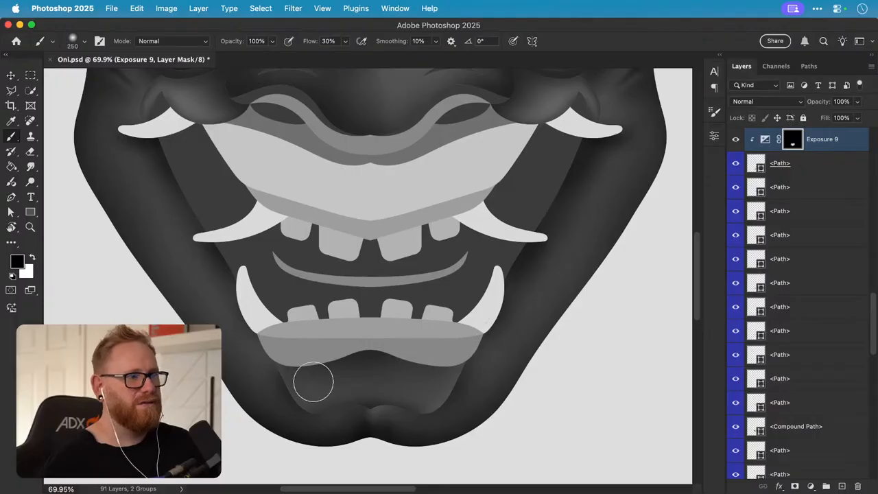
pyautogui.press(']')
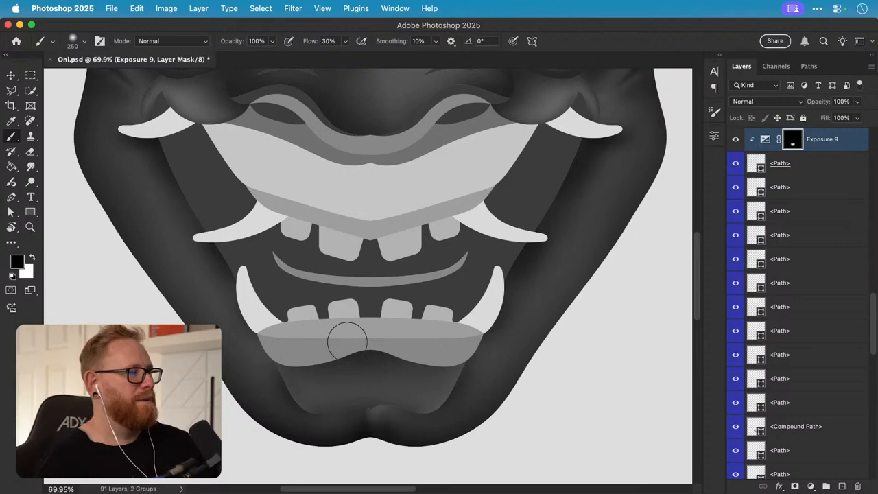
pyautogui.press('x')
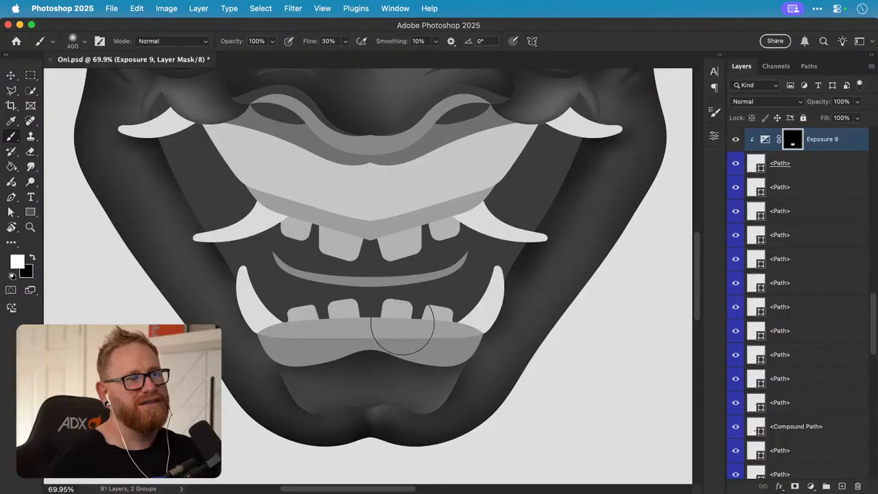
pyautogui.press(']')
pyautogui.press(']')
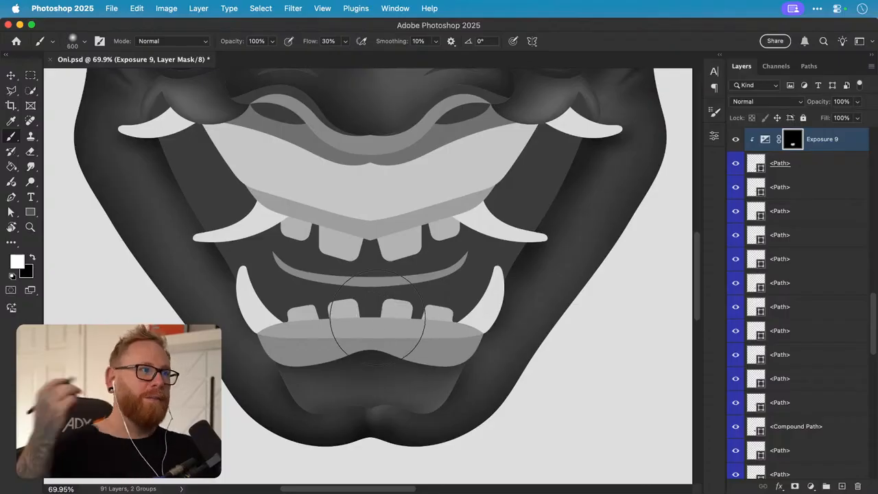
# - Try a darker #343434 fill on the chin shape below the lower lip and cancel the colour change
pyautogui.press('super+minus')
pyautogui.press('super+minus')
pyautogui.press('super+minus')
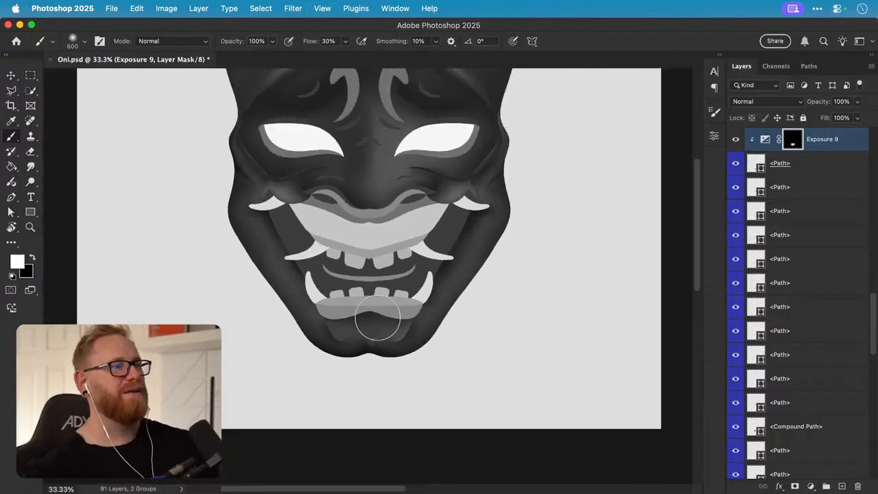
pyautogui.moveTo(393, 353)
pyautogui.mouseDown()
pyautogui.moveTo(386, 373)
pyautogui.moveTo(410, 352)
pyautogui.moveTo(392, 339)
pyautogui.mouseUp()
pyautogui.press('z')
pyautogui.press('b')
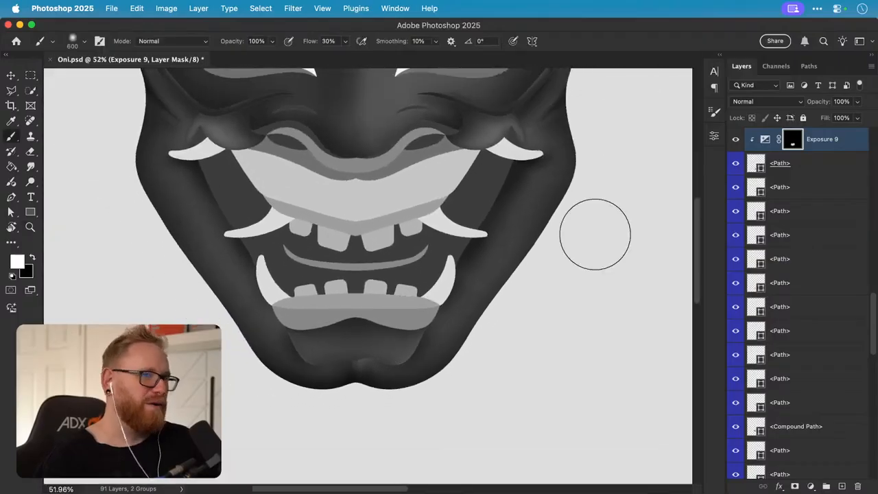
pyautogui.click(754, 165)
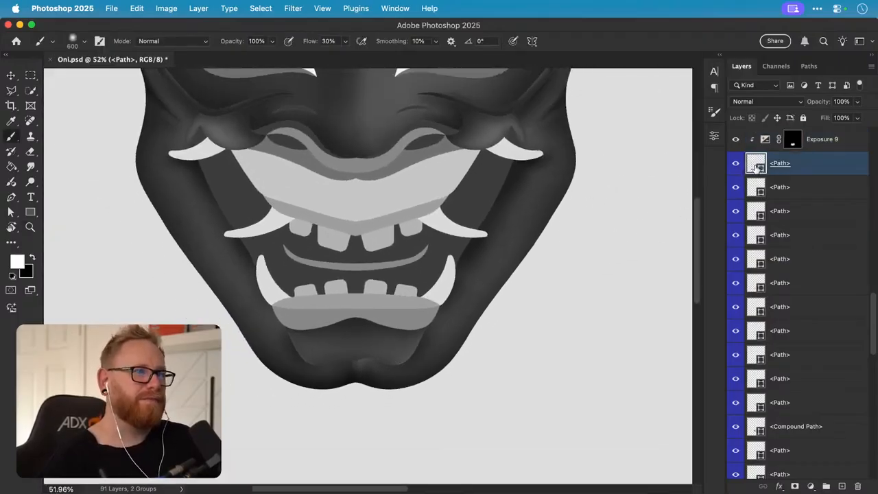
pyautogui.doubleClick(754, 165)
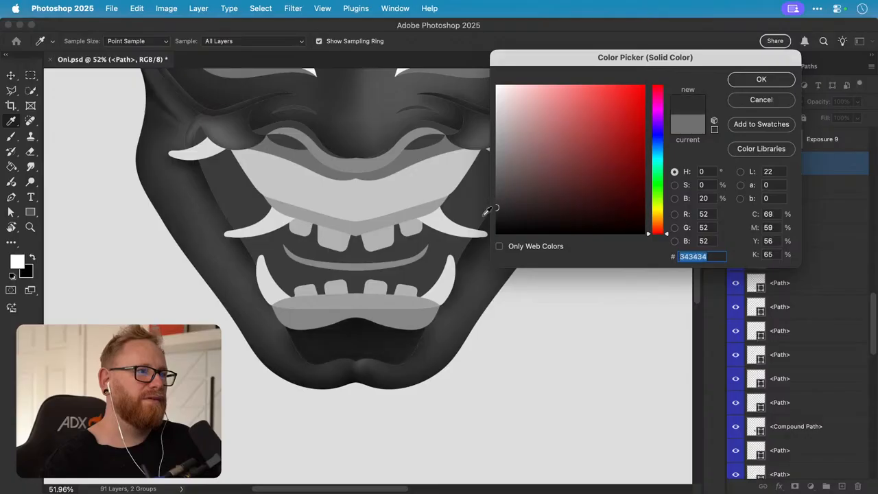
pyautogui.moveTo(488, 209)
pyautogui.mouseDown()
pyautogui.moveTo(496, 112)
pyautogui.moveTo(490, 182)
pyautogui.moveTo(494, 162)
pyautogui.mouseUp()
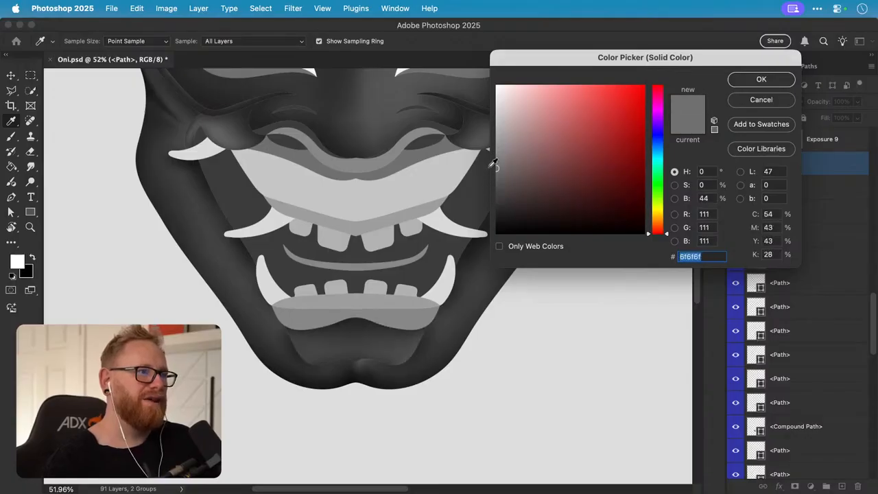
pyautogui.click(760, 99)
# - Add an Exposure adjustment of -2.36 above the lower lip's front shape and clip it to that shape
pyautogui.scroll(2, 456, 236)
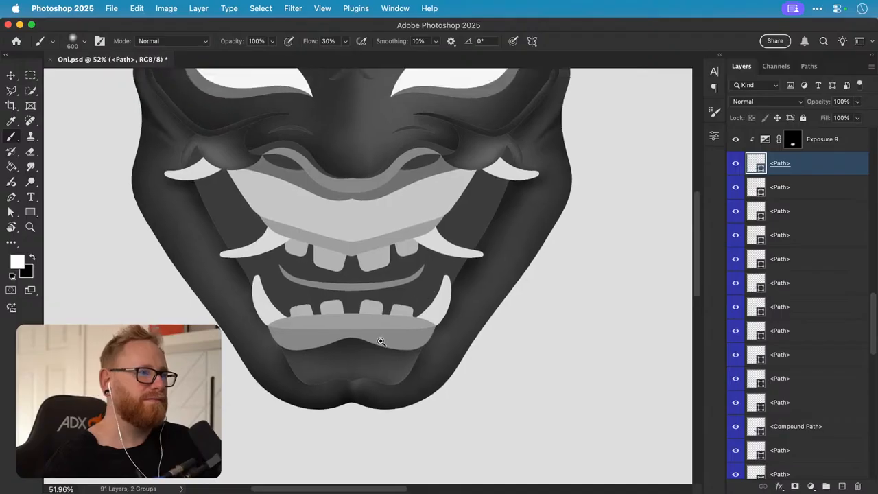
pyautogui.press('z')
pyautogui.click(380, 344)
pyautogui.press('v')
pyautogui.click(405, 336)
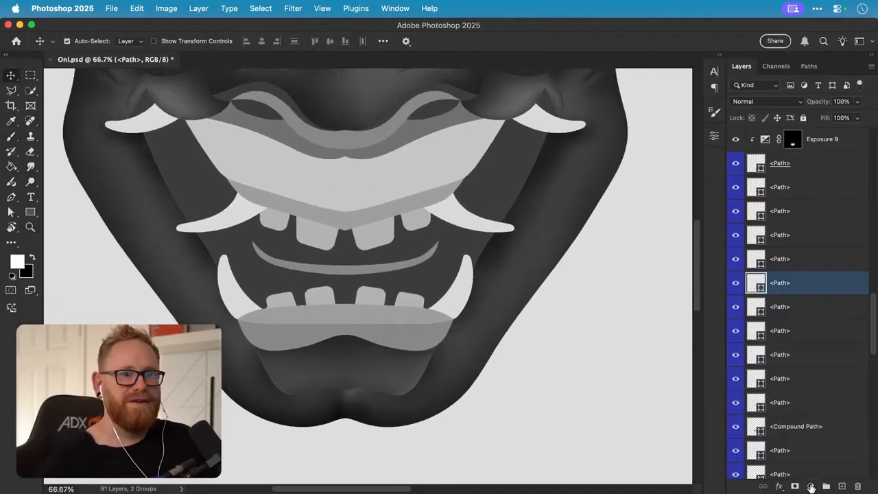
pyautogui.click(811, 488)
pyautogui.click(823, 372)
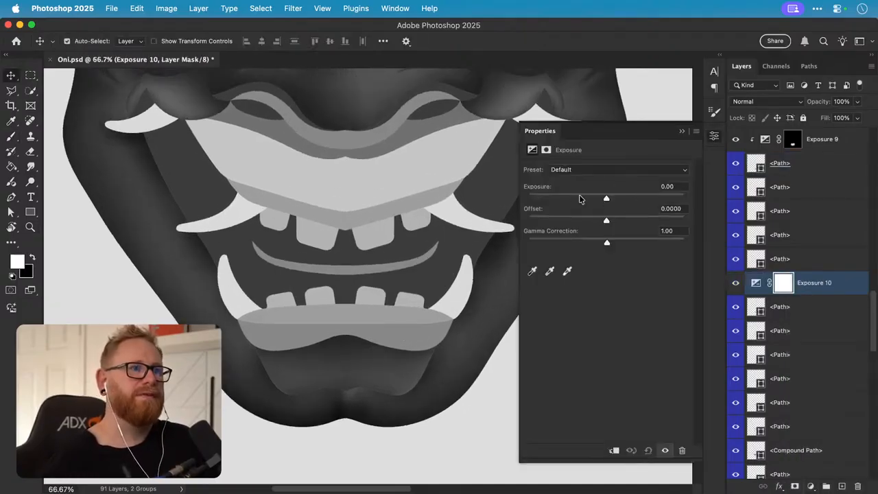
pyautogui.click(579, 198)
pyautogui.keyDown('alt'); pyautogui.click(813, 293); pyautogui.keyUp('alt')
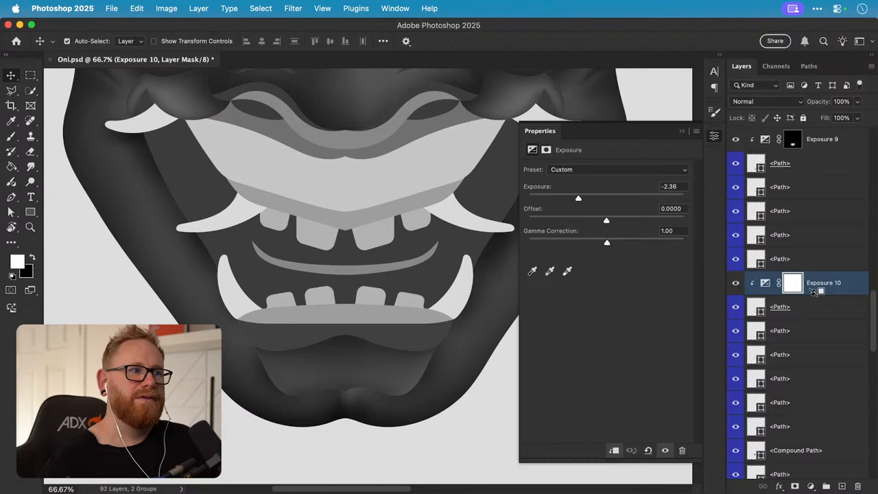
# - Lower the Exposure 10 value until the lip front is nearly black, and invert its mask for brushing
pyautogui.click(714, 137)
pyautogui.doubleClick(765, 283)
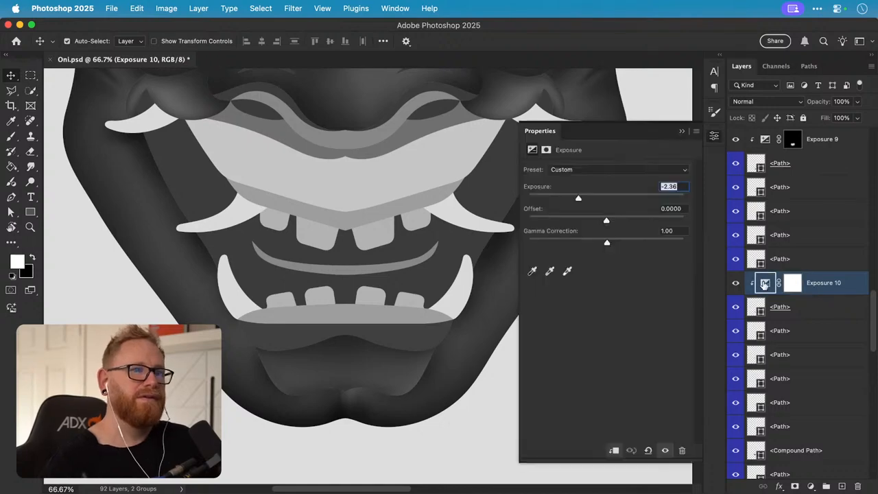
pyautogui.moveTo(569, 197); pyautogui.dragTo(555, 197)
pyautogui.click(714, 138)
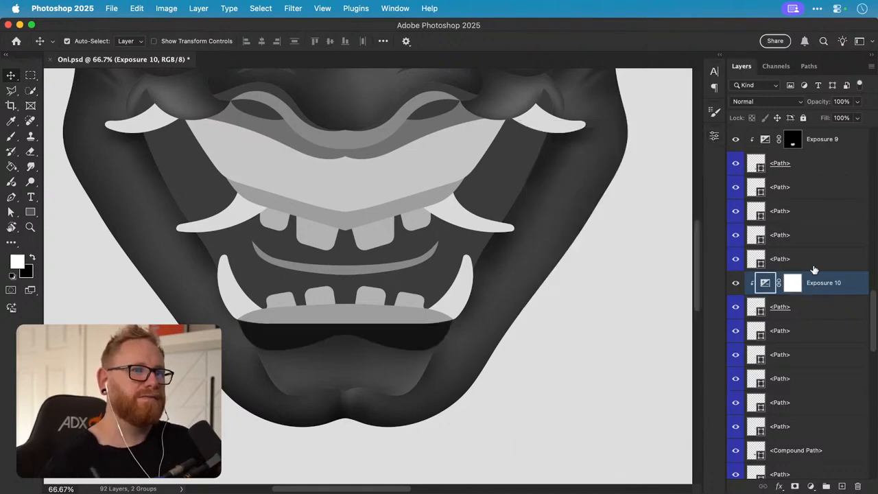
pyautogui.click(792, 284)
pyautogui.press('super+i')
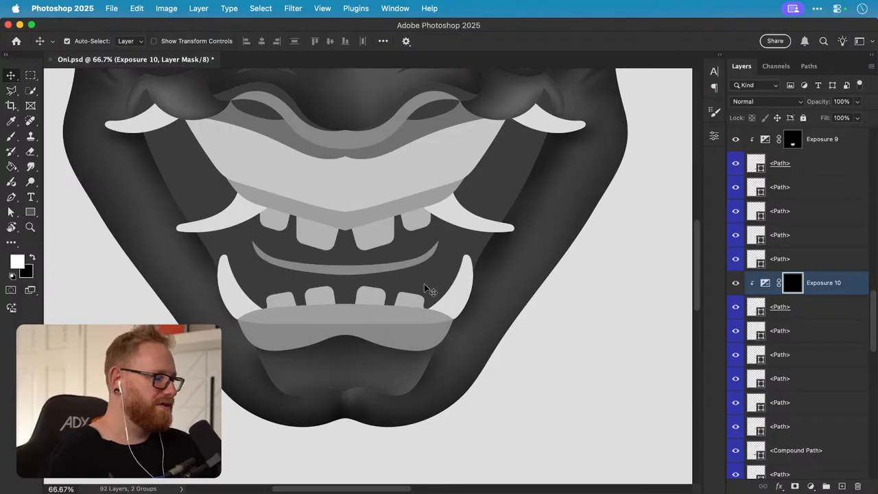
pyautogui.press('b')
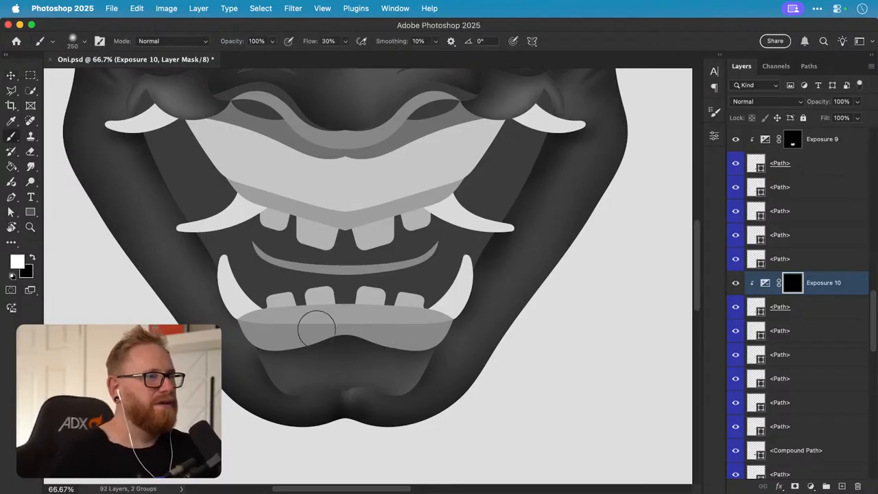
# - Try 125 px soft white strokes along the lower lip's bottom edge on the Exposure 10 mask, and undo them
pyautogui.scroll(4, 333, 309)
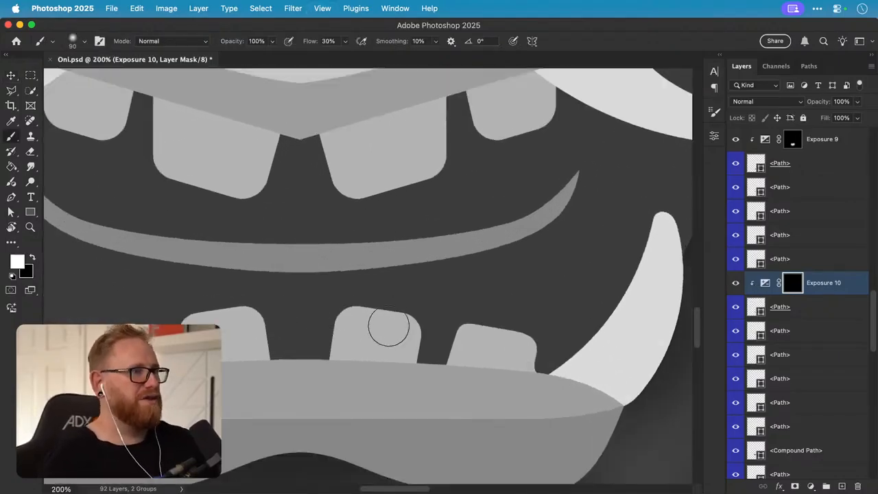
pyautogui.press('super+minus')
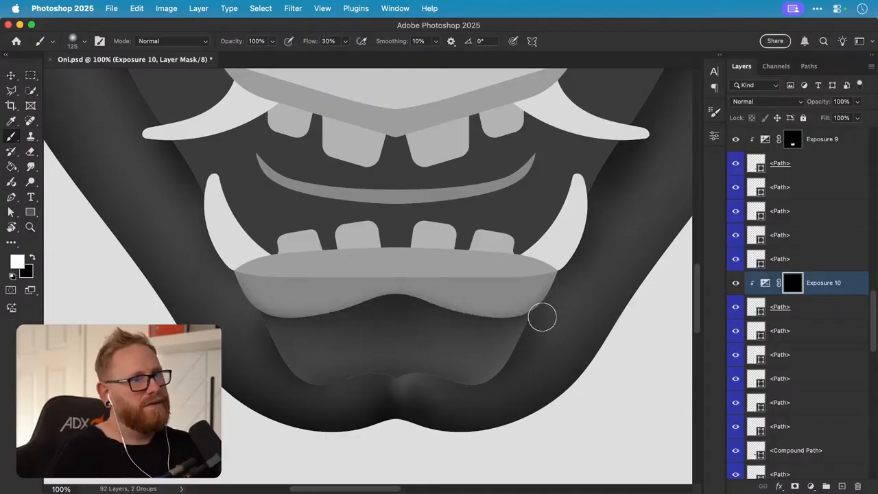
pyautogui.moveTo(225, 280)
pyautogui.mouseDown()
pyautogui.moveTo(257, 310)
pyautogui.moveTo(322, 316)
pyautogui.moveTo(387, 305)
pyautogui.mouseUp()
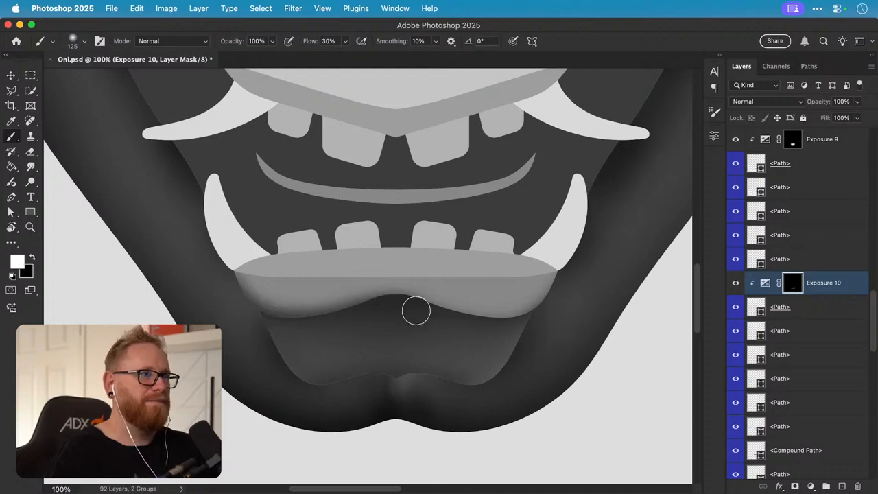
pyautogui.moveTo(529, 326); pyautogui.dragTo(384, 303)
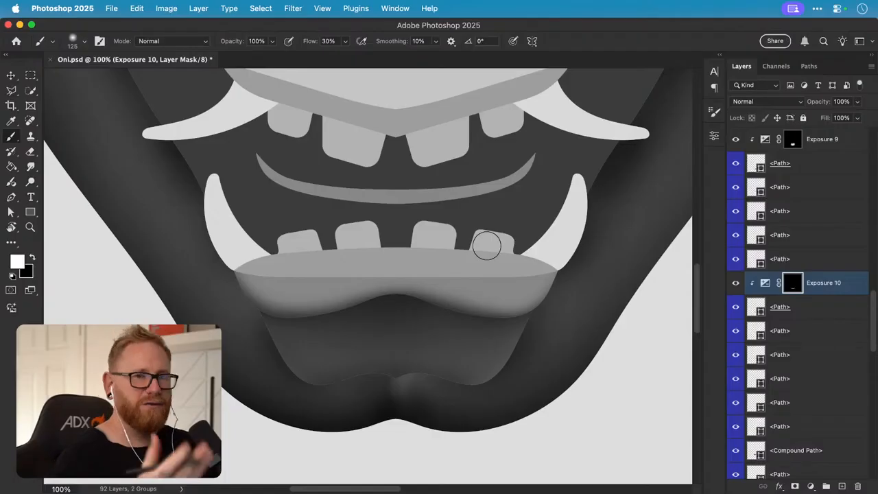
pyautogui.press('super+z')
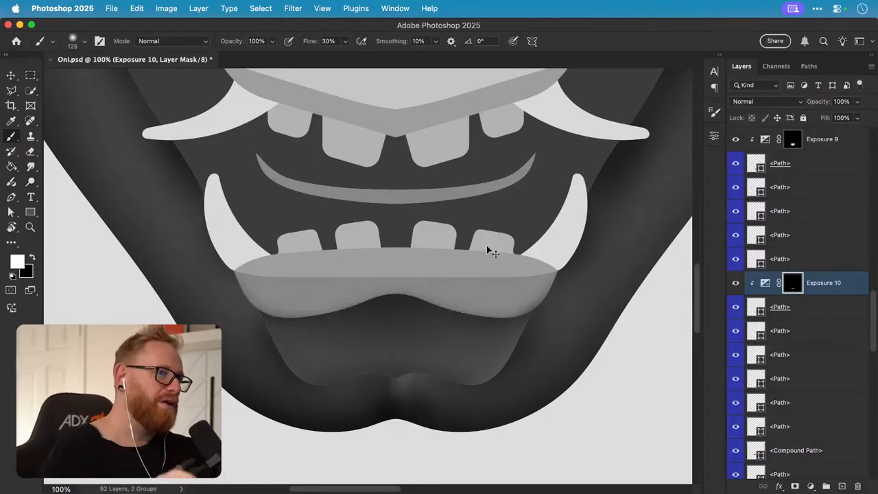
pyautogui.press('super+z')
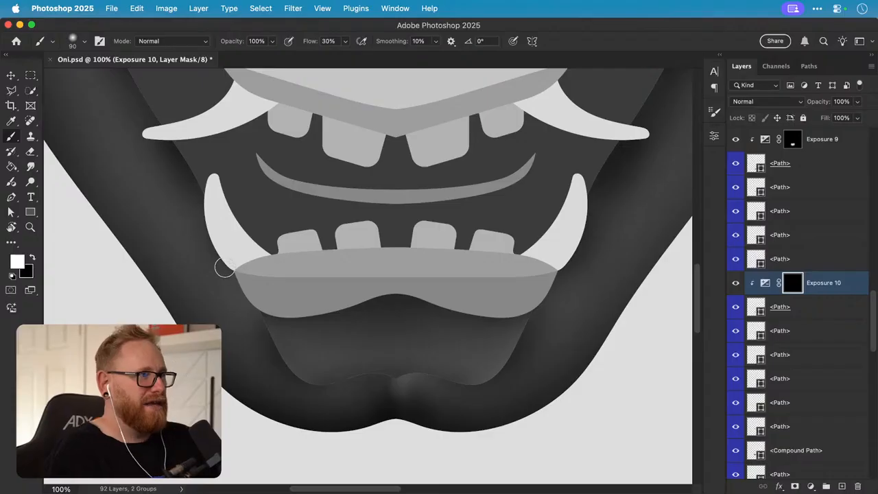
# - Shade the edges of the lower lip's front on the Exposure 10 mask with a 90 px white brush at 30% flow
pyautogui.moveTo(233, 290)
pyautogui.mouseDown()
pyautogui.moveTo(333, 333)
pyautogui.moveTo(257, 321)
pyautogui.moveTo(242, 305)
pyautogui.moveTo(326, 322)
pyautogui.moveTo(348, 314)
pyautogui.moveTo(258, 322)
pyautogui.moveTo(401, 305)
pyautogui.moveTo(379, 310)
pyautogui.moveTo(413, 310)
pyautogui.moveTo(398, 306)
pyautogui.moveTo(518, 332)
pyautogui.moveTo(463, 325)
pyautogui.moveTo(532, 322)
pyautogui.moveTo(565, 284)
pyautogui.mouseUp()
pyautogui.press('super+z')
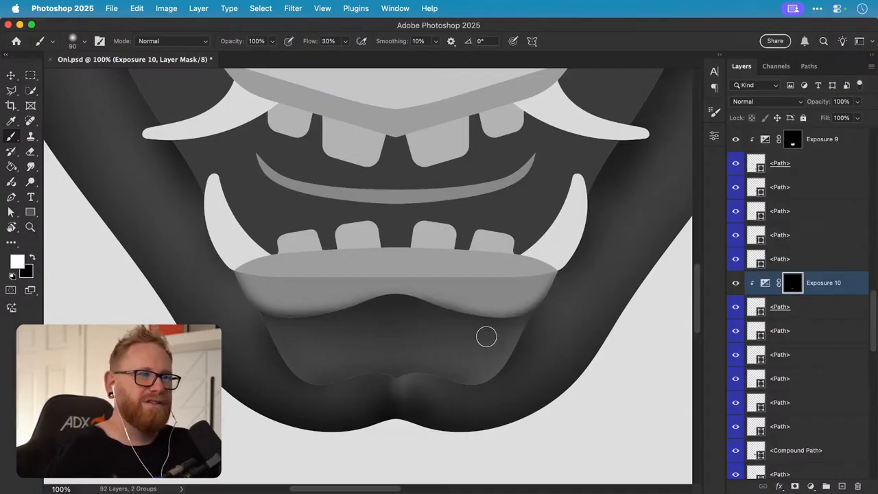
pyautogui.moveTo(568, 268)
pyautogui.mouseDown()
pyautogui.moveTo(511, 330)
pyautogui.moveTo(512, 351)
pyautogui.mouseUp()
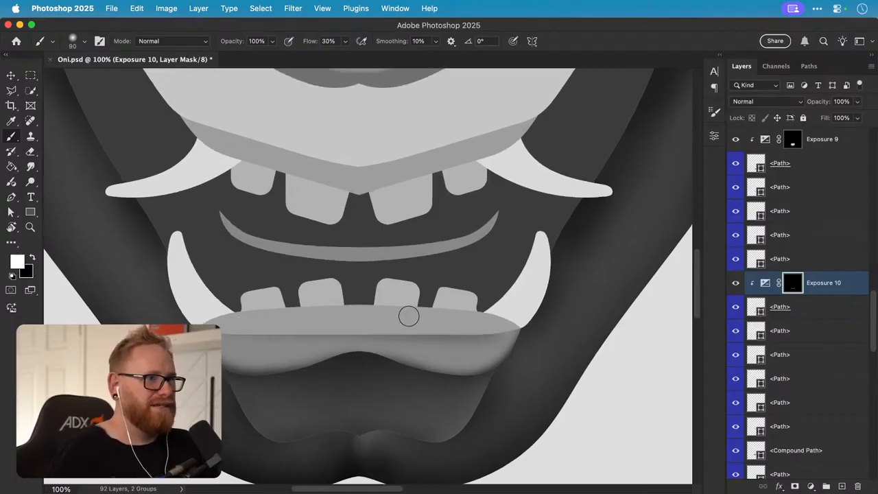
# - Deepen the shading on the lip front's ends and edges on the Exposure 10 mask with 200 to 300 px white strokes
pyautogui.press(']')
pyautogui.press(']')
pyautogui.press(']')
pyautogui.press(']')
pyautogui.press(']')
pyautogui.press(']')
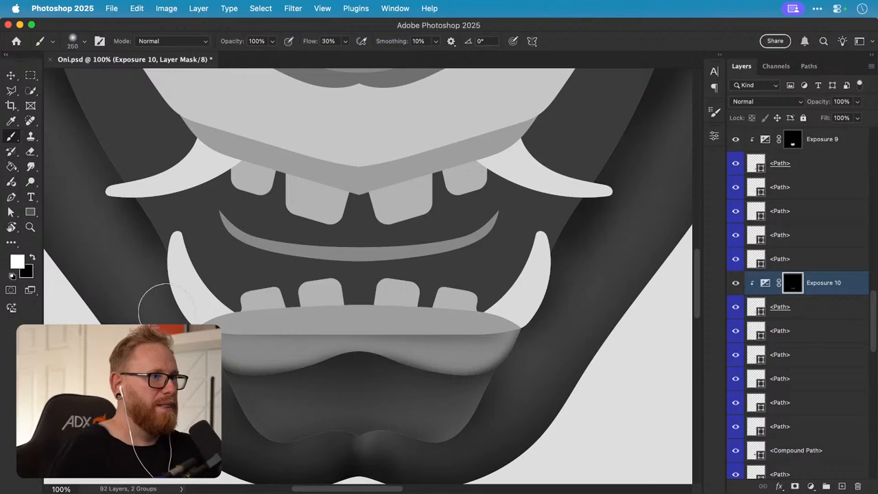
pyautogui.press('[')
pyautogui.press('[')
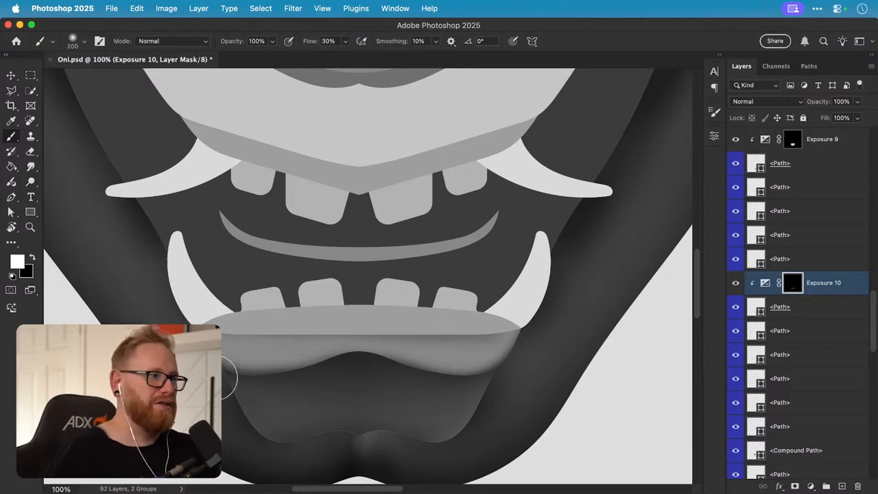
pyautogui.press(']')
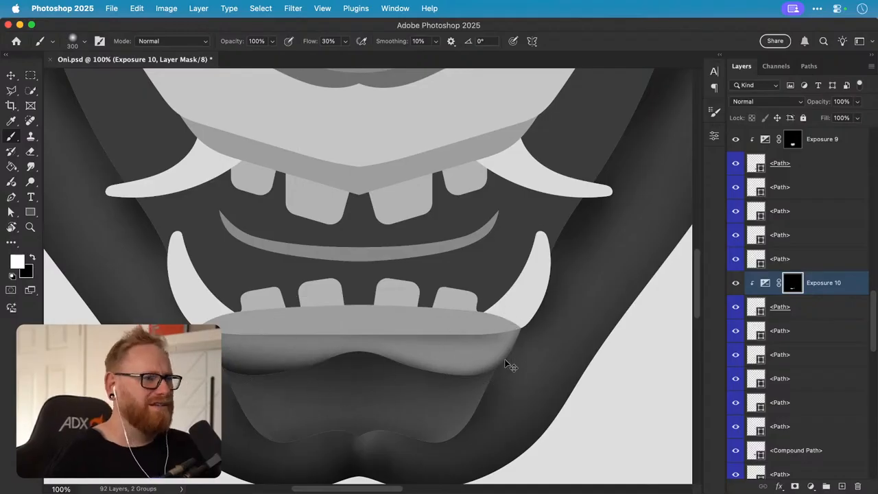
pyautogui.moveTo(537, 347)
pyautogui.mouseDown()
pyautogui.moveTo(464, 387)
pyautogui.moveTo(309, 371)
pyautogui.moveTo(366, 417)
pyautogui.moveTo(439, 406)
pyautogui.moveTo(374, 392)
pyautogui.moveTo(498, 393)
pyautogui.moveTo(591, 359)
pyautogui.moveTo(385, 400)
pyautogui.moveTo(405, 399)
pyautogui.moveTo(370, 383)
pyautogui.moveTo(574, 403)
pyautogui.moveTo(508, 353)
pyautogui.moveTo(316, 362)
pyautogui.mouseUp()
pyautogui.moveTo(179, 297)
pyautogui.mouseDown()
pyautogui.moveTo(425, 299)
pyautogui.moveTo(177, 318)
pyautogui.mouseUp()
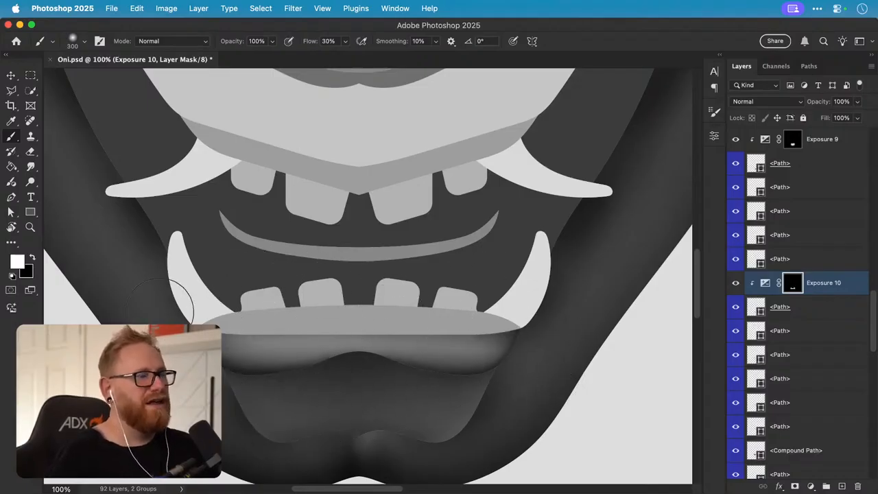
# - Darken the lower lip's whole front evenly on the Exposure 10 mask with a broad 900 px white brush
pyautogui.press(']')
pyautogui.press(']')
pyautogui.press(']')
pyautogui.press(']')
pyautogui.press(']')
pyautogui.press(']')
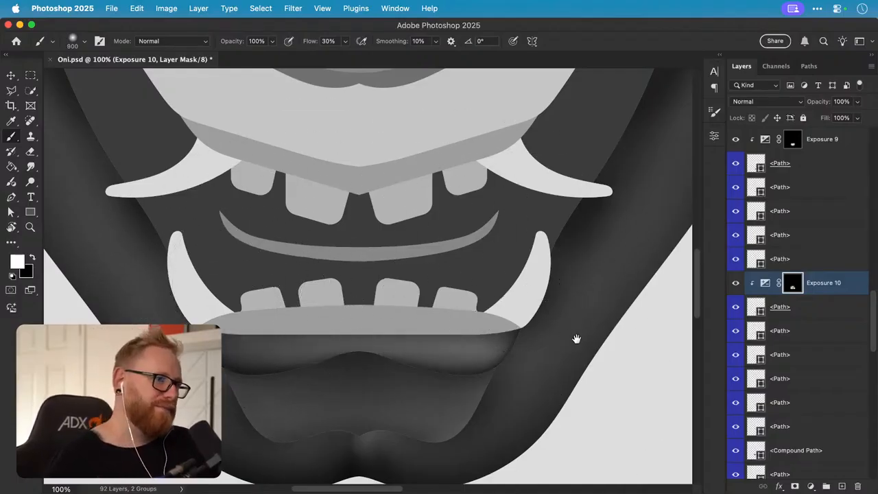
# - Add an Exposure adjustment of -7.12 above the lower lip's upper surface and clip it to that shape
pyautogui.press('v')
pyautogui.moveTo(532, 362); pyautogui.dragTo(525, 372)
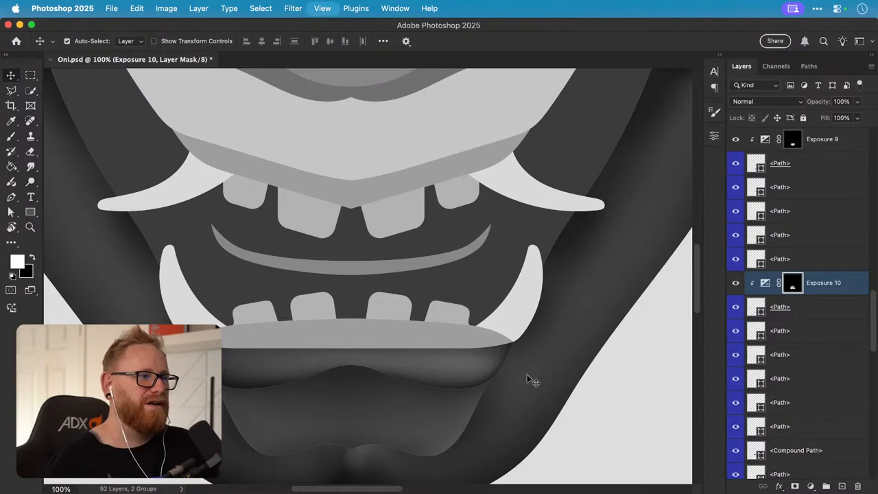
pyautogui.press('z')
pyautogui.moveTo(375, 383); pyautogui.dragTo(351, 359)
pyautogui.press('v')
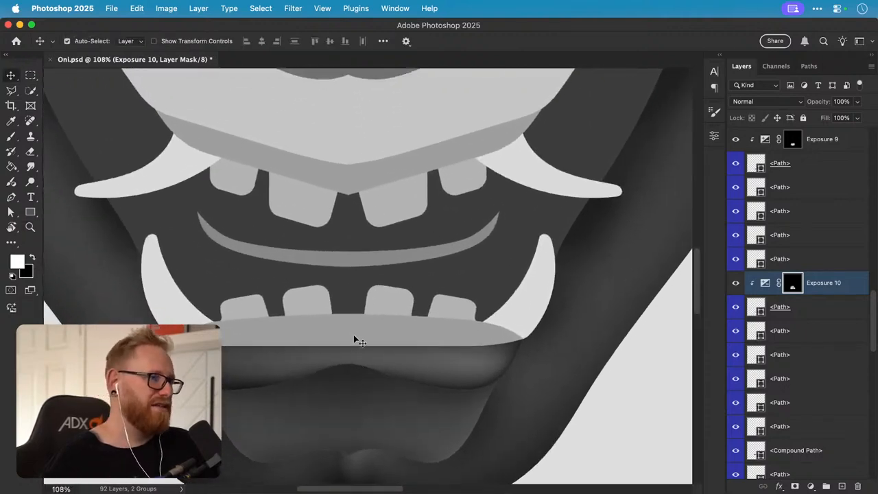
pyautogui.click(362, 338)
pyautogui.click(811, 486)
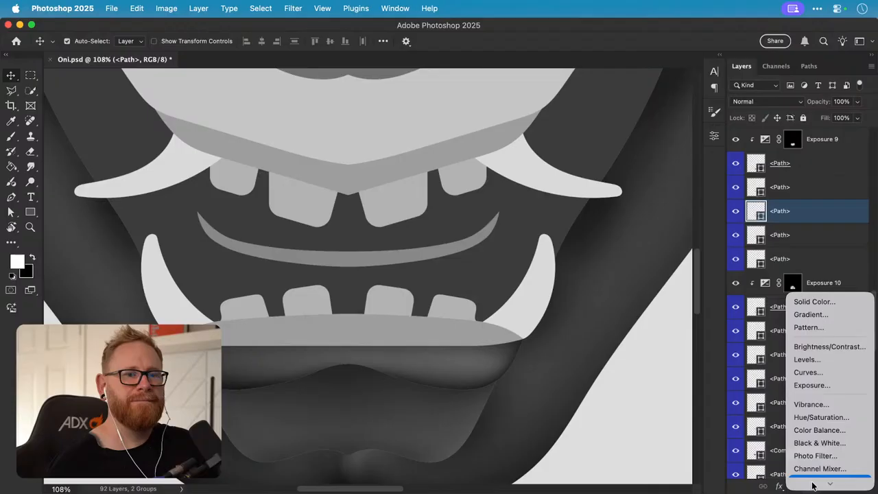
pyautogui.click(807, 386)
pyautogui.keyDown('alt'); pyautogui.click(819, 221); pyautogui.keyUp('alt')
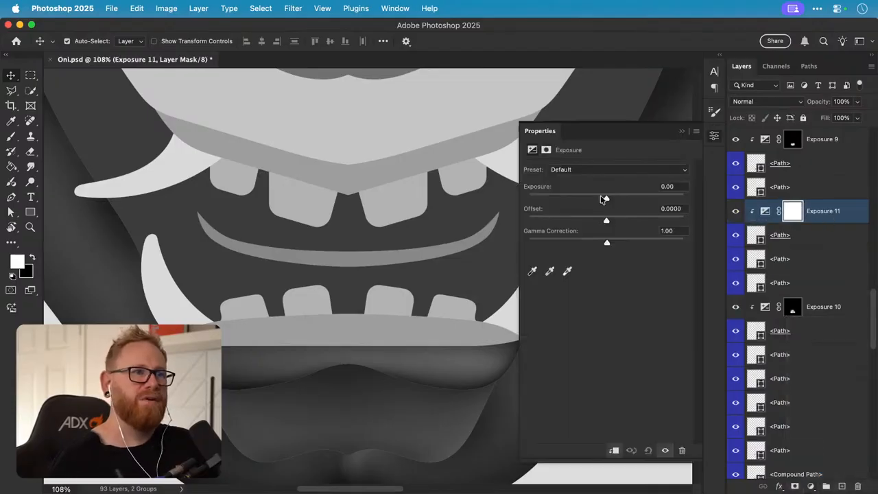
pyautogui.moveTo(603, 199); pyautogui.dragTo(549, 197)
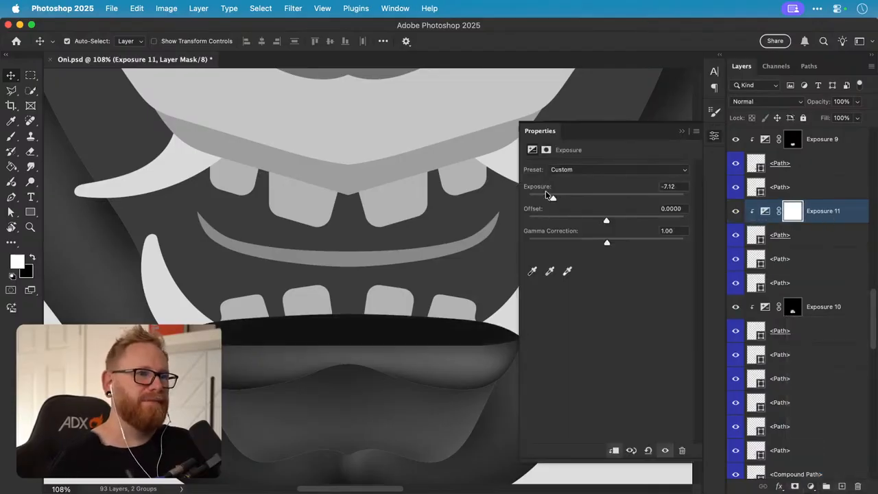
# - Invert the Exposure 11 mask and shade the edges of the lip's upper surface with 175 px soft white strokes
pyautogui.press('super+i')
pyautogui.press('b')
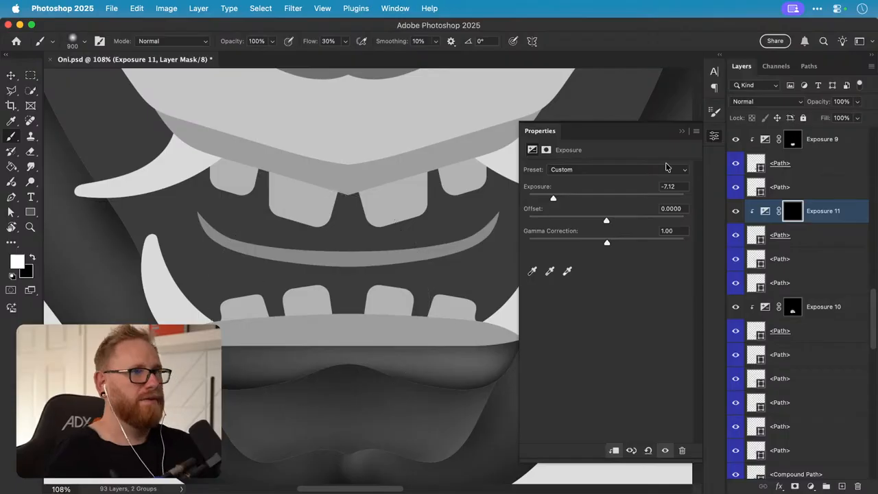
pyautogui.click(714, 136)
pyautogui.press('[')
pyautogui.press('[')
pyautogui.press('[')
pyautogui.press('[')
pyautogui.press('[')
pyautogui.press('[')
pyautogui.press('[')
pyautogui.press('[')
pyautogui.press('[')
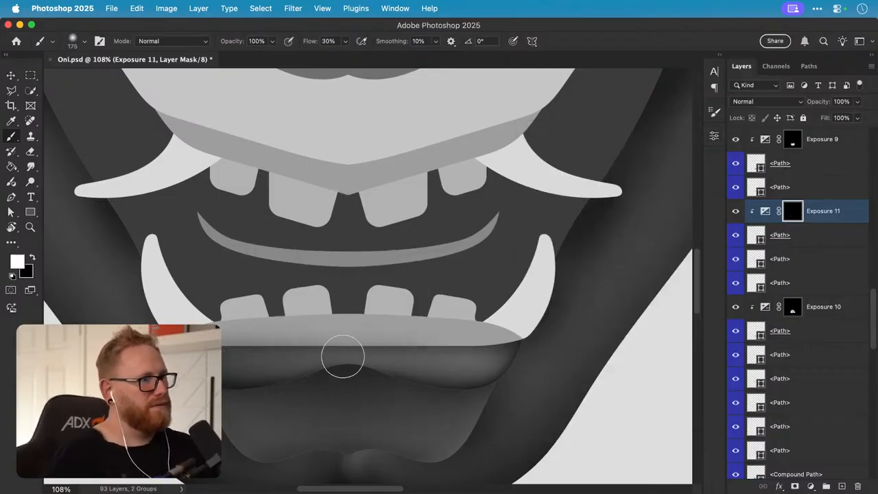
pyautogui.moveTo(226, 353)
pyautogui.mouseDown()
pyautogui.moveTo(373, 364)
pyautogui.moveTo(533, 359)
pyautogui.mouseUp()
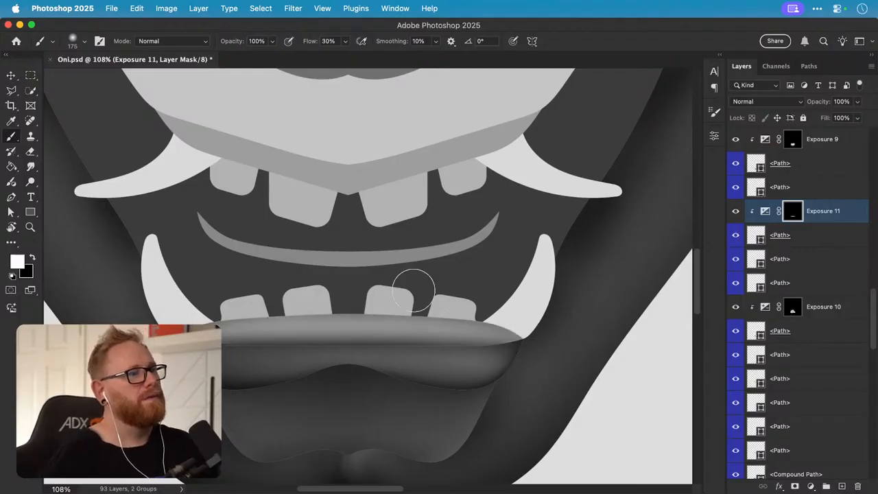
pyautogui.scroll(2, 295, 337)
pyautogui.press('z')
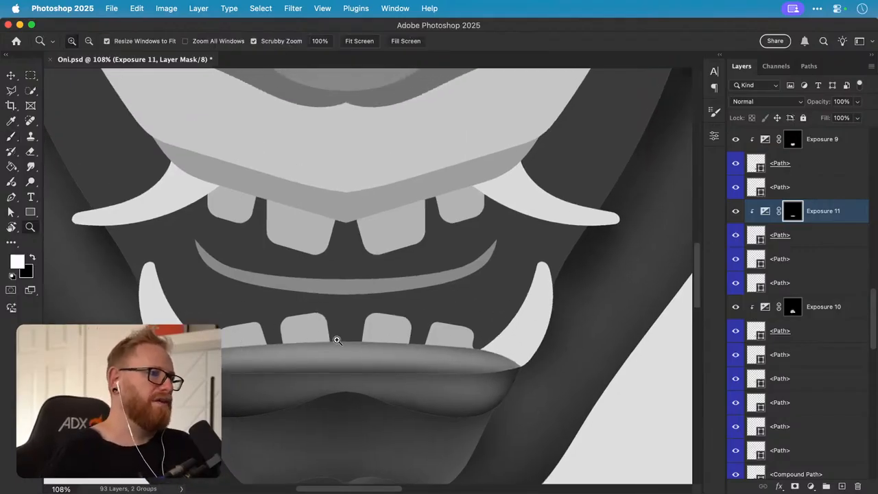
# - Darken the whole upper surface of the lower lip on the Exposure 11 mask with a broad 500 px white brush
pyautogui.moveTo(337, 340)
pyautogui.mouseDown()
pyautogui.moveTo(308, 333)
pyautogui.moveTo(317, 332)
pyautogui.mouseUp()
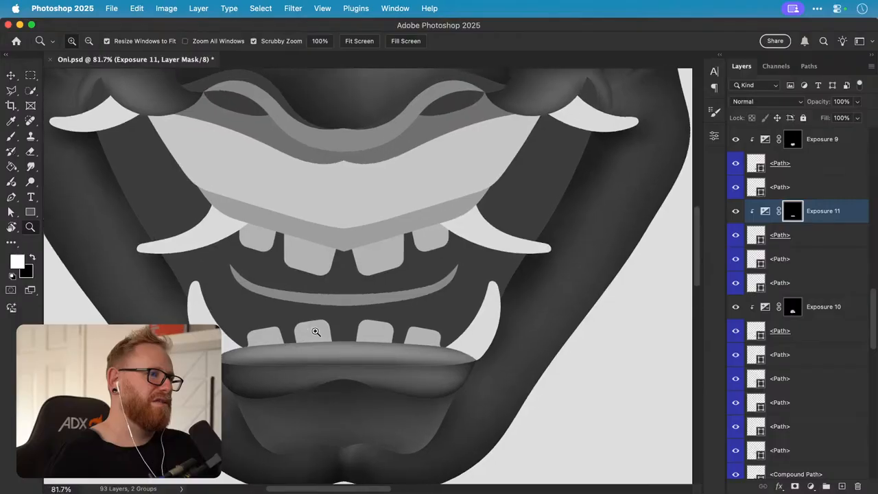
pyautogui.press('b')
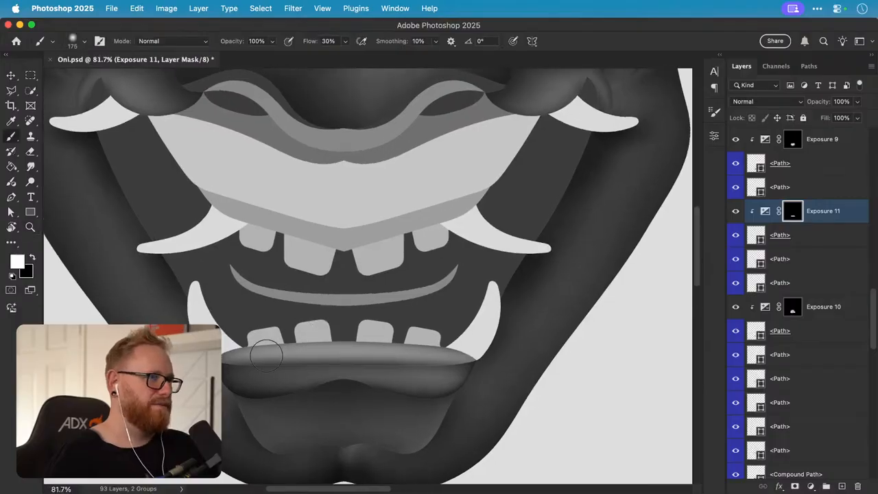
pyautogui.press(']')
pyautogui.press(']')
pyautogui.press(']')
pyautogui.press(']')
pyautogui.press(']')
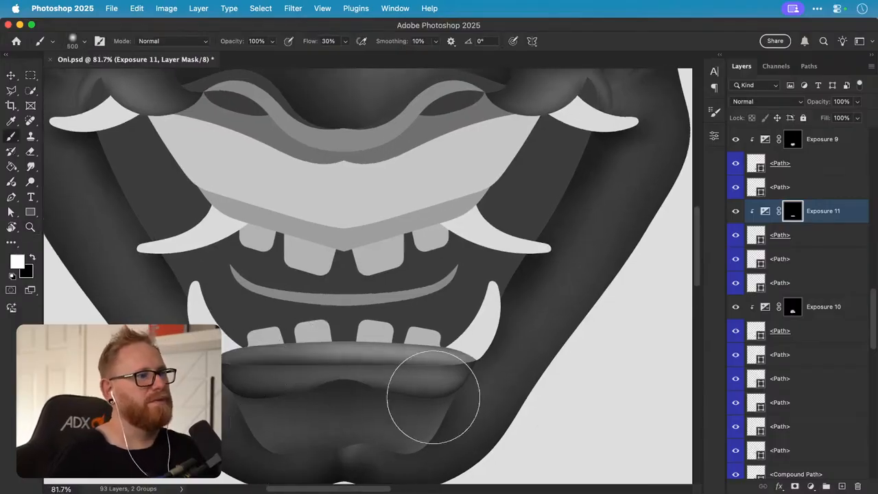
pyautogui.press('super+minus')
pyautogui.press('super+minus')
pyautogui.press('super+minus')
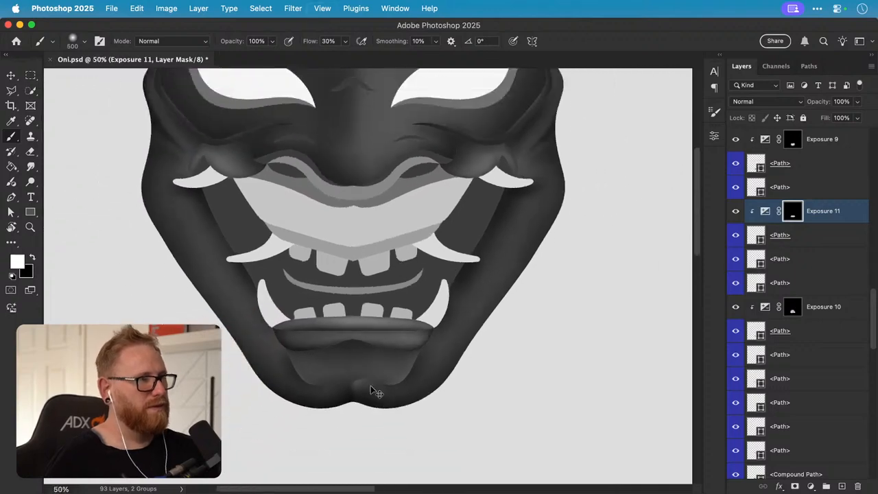
pyautogui.scroll(5, 382, 309)
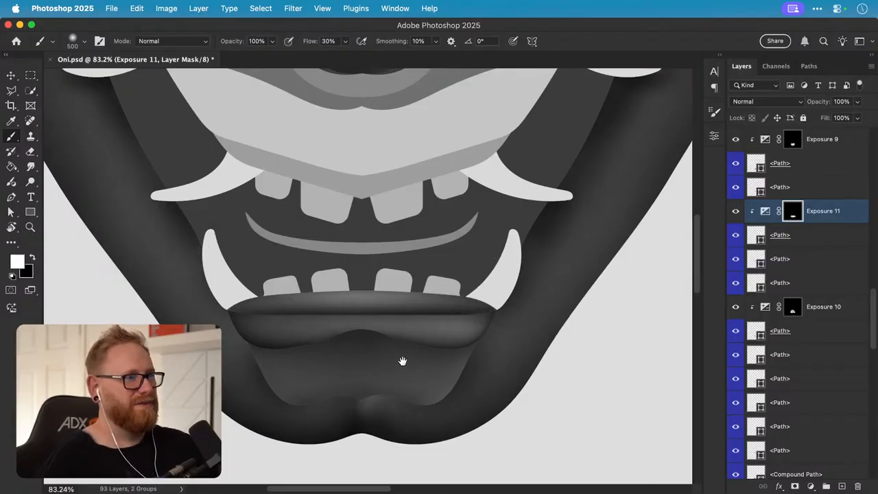
# - Add an Exposure adjustment of -3 above the lower-left fang and clip it to that shape
pyautogui.scroll(3, 402, 363)
pyautogui.hscroll(2, 402, 363)
pyautogui.press('v')
pyautogui.moveTo(359, 360); pyautogui.dragTo(349, 381)
pyautogui.click(223, 354)
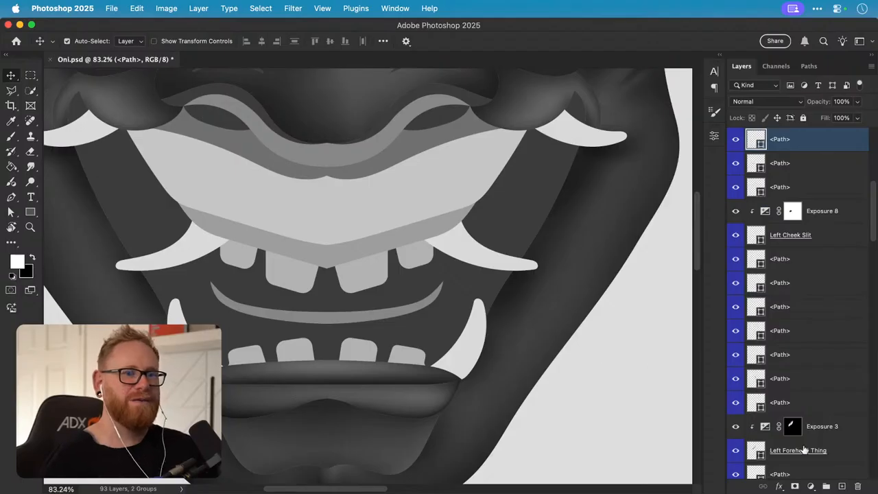
pyautogui.click(811, 486)
pyautogui.click(782, 384)
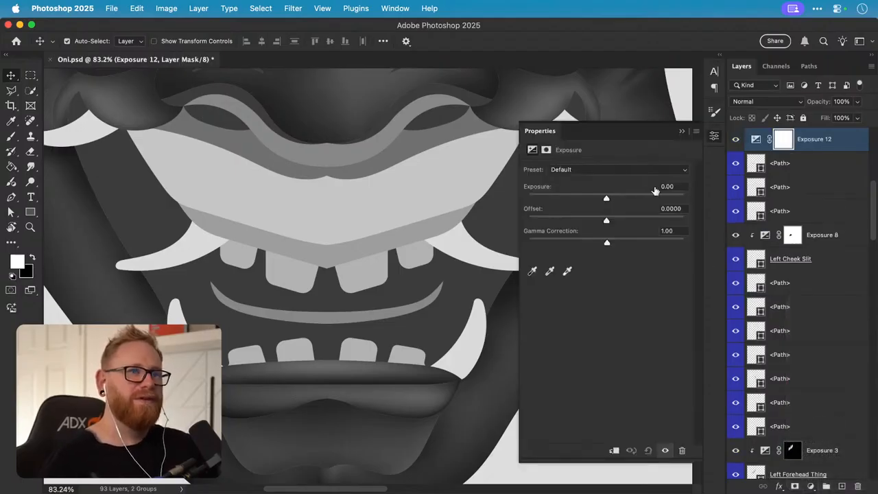
pyautogui.moveTo(575, 203)
pyautogui.mouseDown()
pyautogui.moveTo(555, 199)
pyautogui.moveTo(607, 200)
pyautogui.moveTo(564, 199)
pyautogui.mouseUp()
pyautogui.keyDown('alt'); pyautogui.click(724, 156); pyautogui.keyUp('alt')
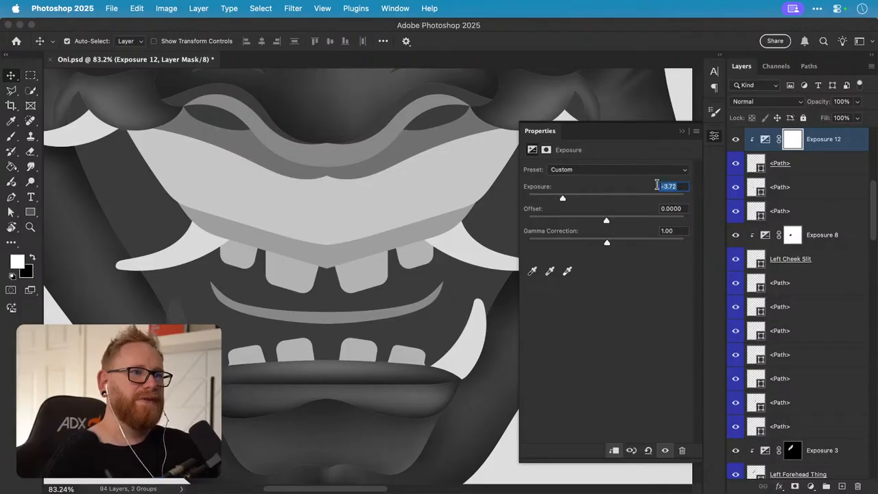
pyautogui.write('-3')
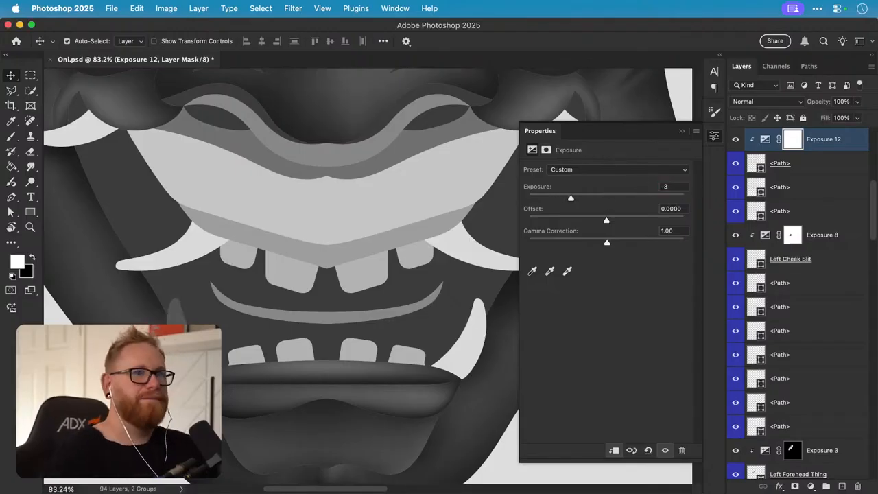
# - Invert the Exposure 12 mask and shade the lower-left fang's edges with soft white strokes, enlarging the brush from 90 to 400 px
pyautogui.press('super+i')
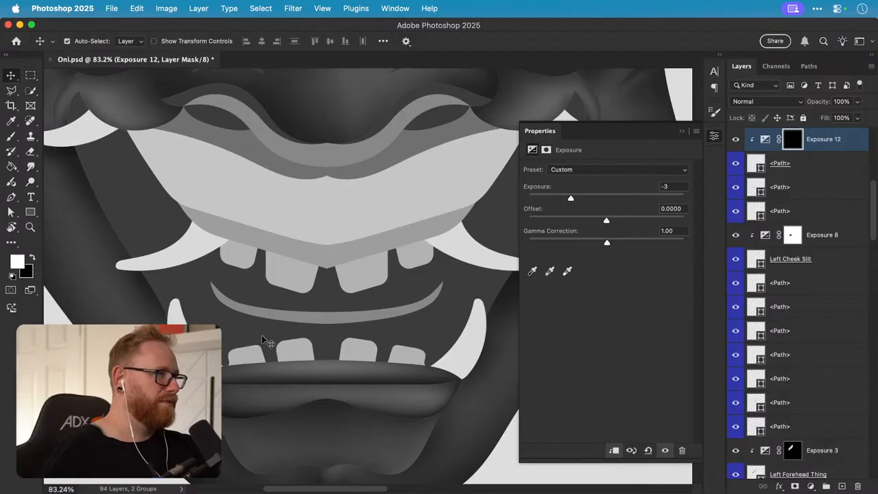
pyautogui.press('b')
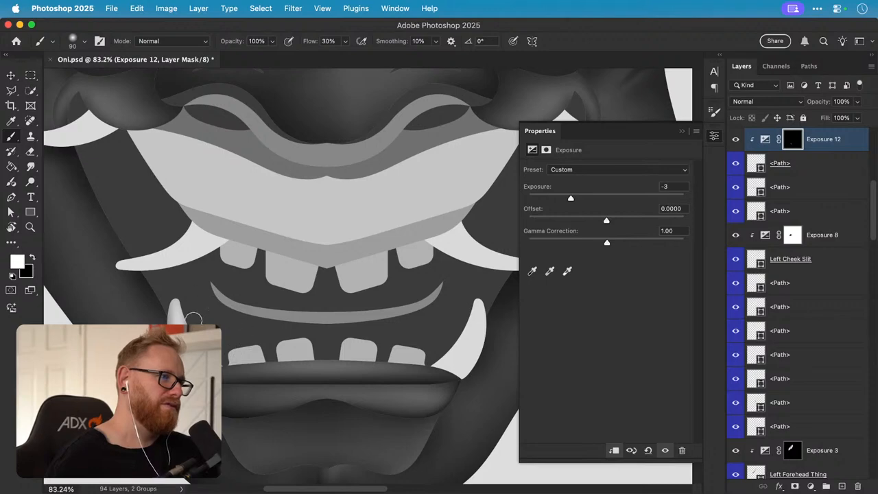
pyautogui.press(']')
pyautogui.press(']')
pyautogui.press(']')
pyautogui.press(']')
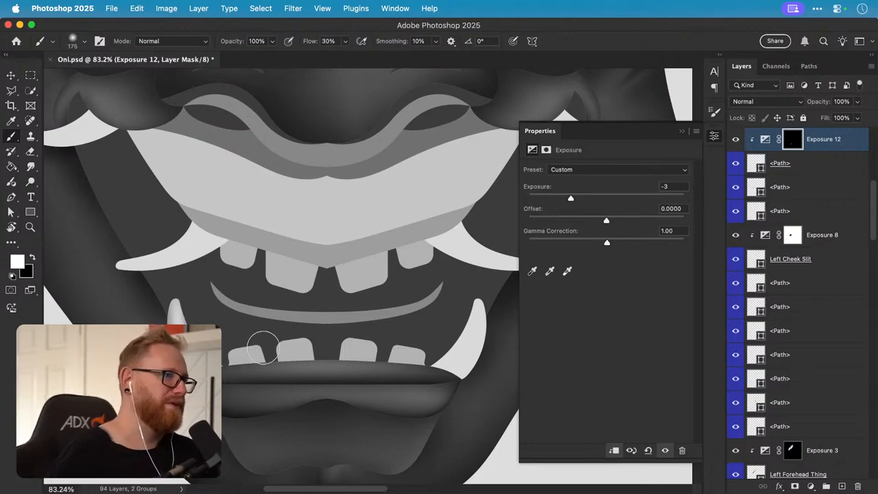
pyautogui.press(']')
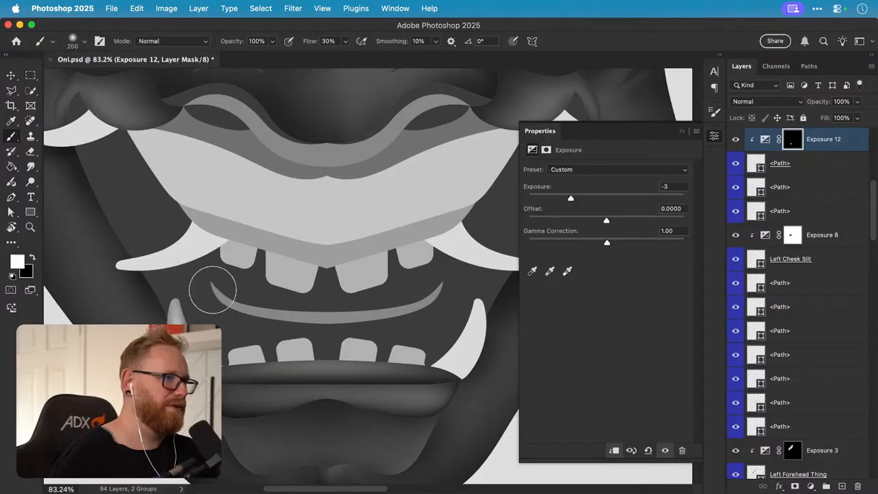
pyautogui.press(']')
pyautogui.press(']')
pyautogui.press(']')
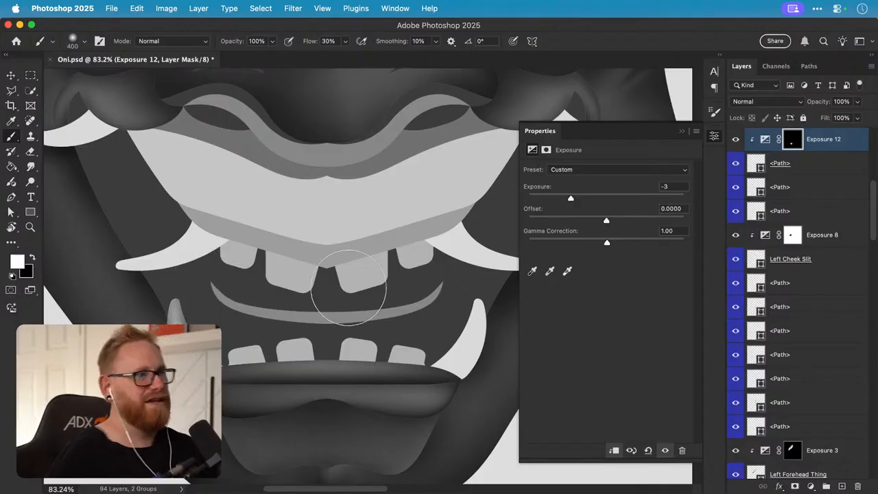
# - Paint a highlight down the lower-left fang's centre on the Exposure 12 mask with soft black strokes of 50 to 70 px
pyautogui.press('z')
pyautogui.click(199, 326)
pyautogui.click(187, 358)
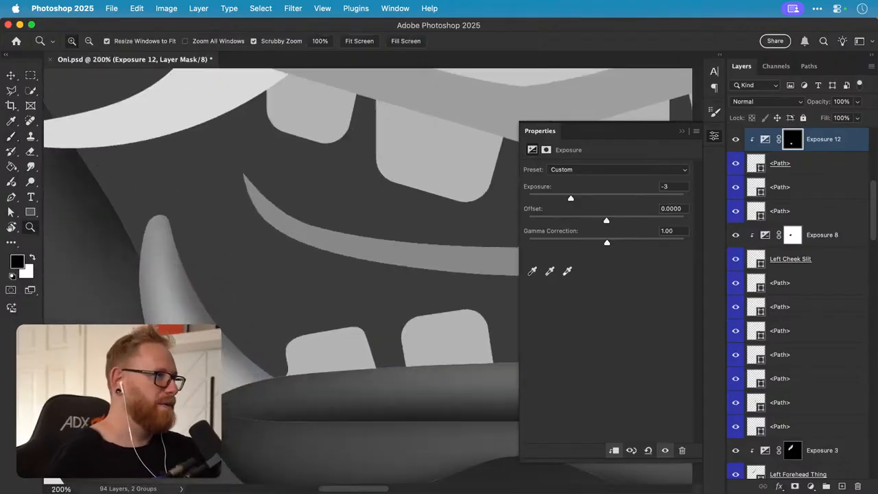
pyautogui.press('b')
pyautogui.press('[')
pyautogui.press('[')
pyautogui.press('[')
pyautogui.press('[')
pyautogui.press('[')
pyautogui.press('[')
pyautogui.press('[')
pyautogui.press('[')
pyautogui.press('[')
pyautogui.press('[')
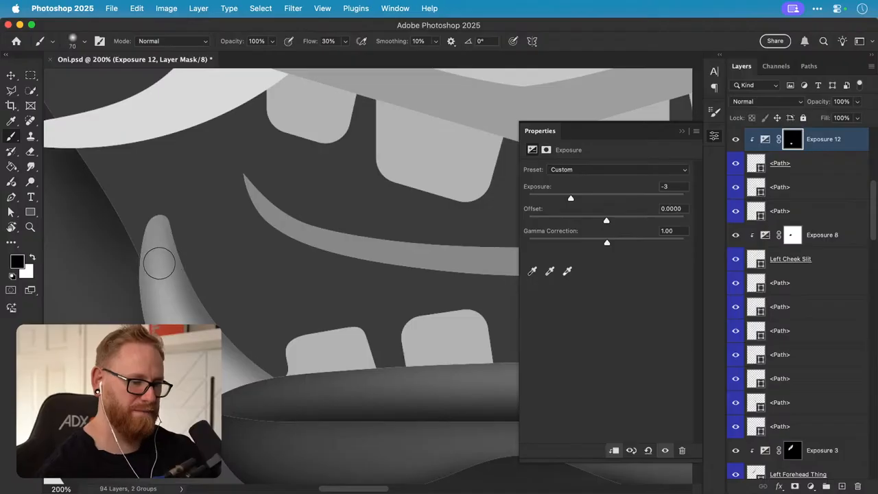
pyautogui.moveTo(160, 243); pyautogui.dragTo(201, 324)
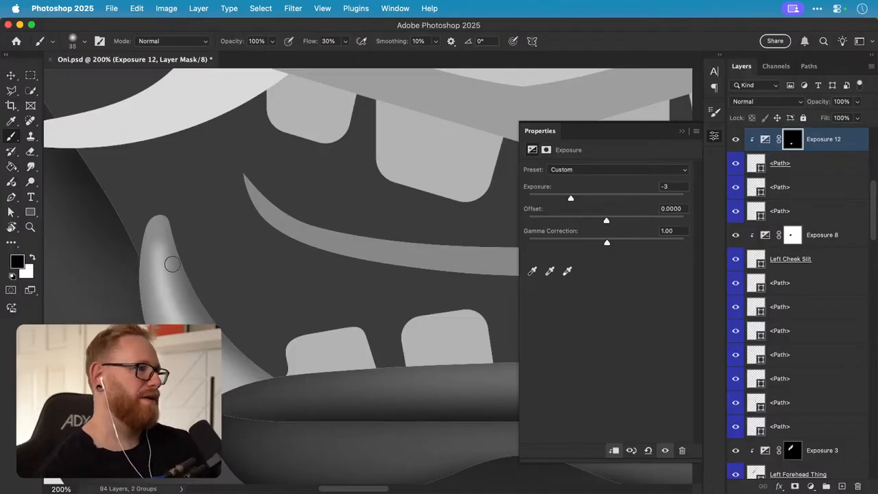
pyautogui.press('z')
pyautogui.press('super+z')
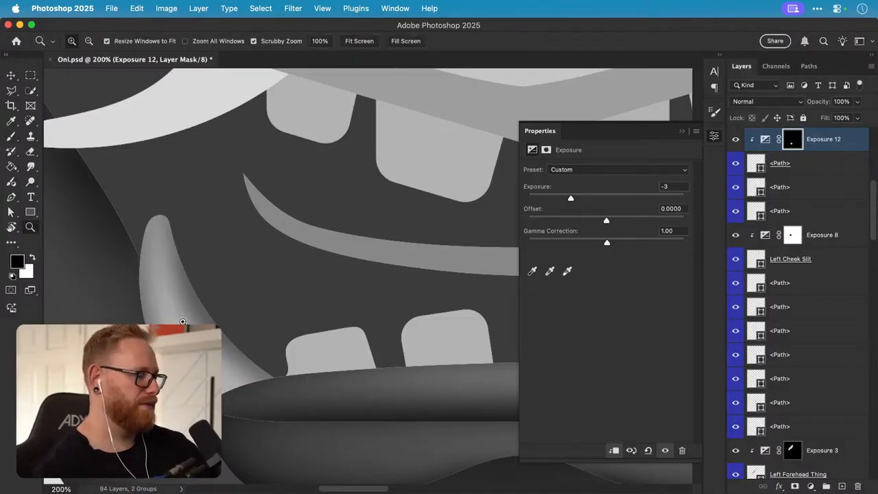
pyautogui.press('b')
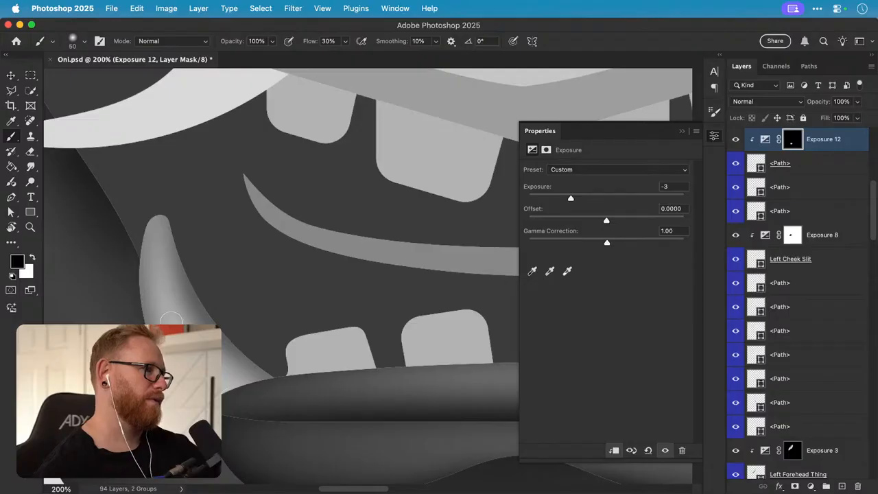
pyautogui.press(']')
pyautogui.press(']')
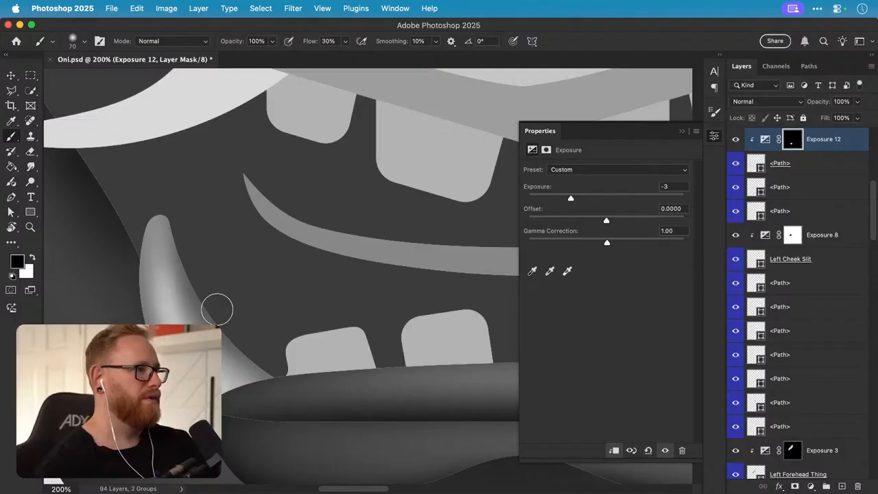
# - Deepen the shading on the lower-left fang's base and edges on the Exposure 12 mask with a 250 px white brush
pyautogui.press('super+minus')
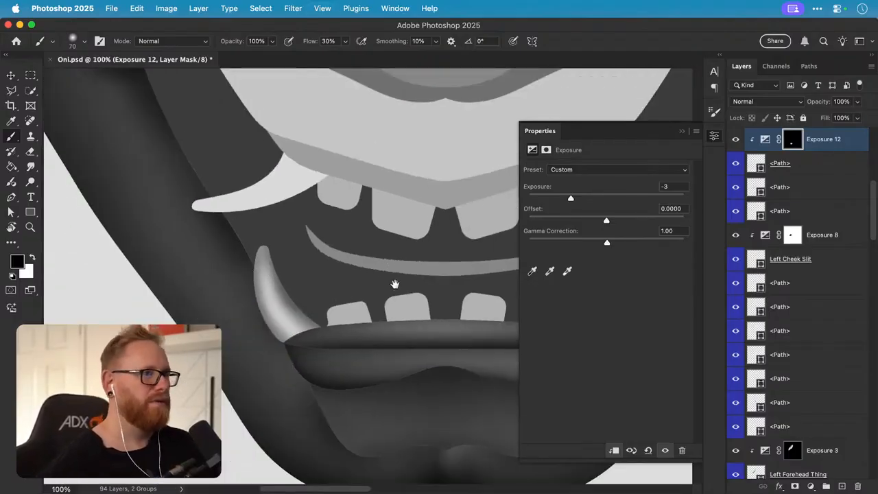
pyautogui.moveTo(396, 284); pyautogui.dragTo(352, 295)
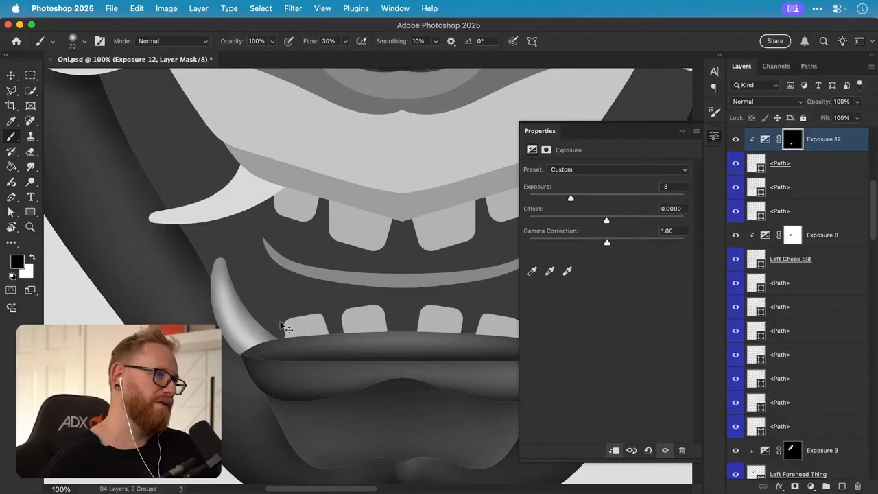
pyautogui.press('x')
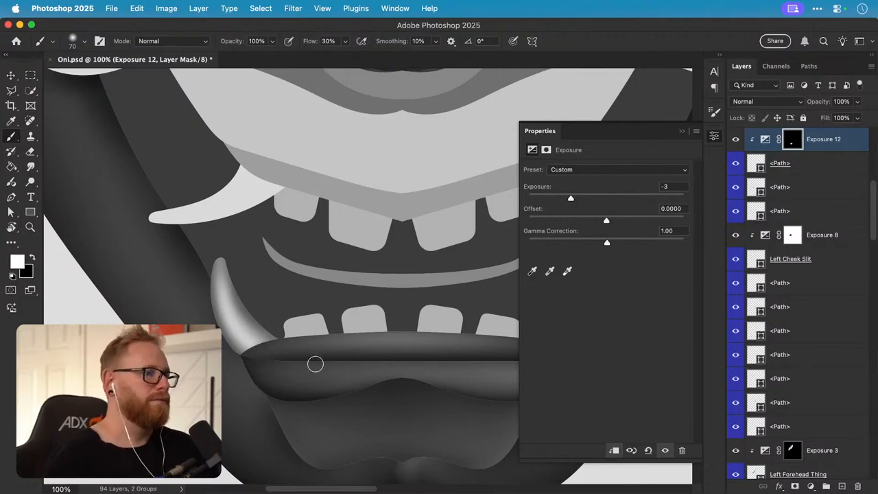
pyautogui.press(']')
pyautogui.press(']')
pyautogui.press(']')
pyautogui.press(']')
pyautogui.press(']')
pyautogui.press(']')
pyautogui.press(']')
pyautogui.press(']')
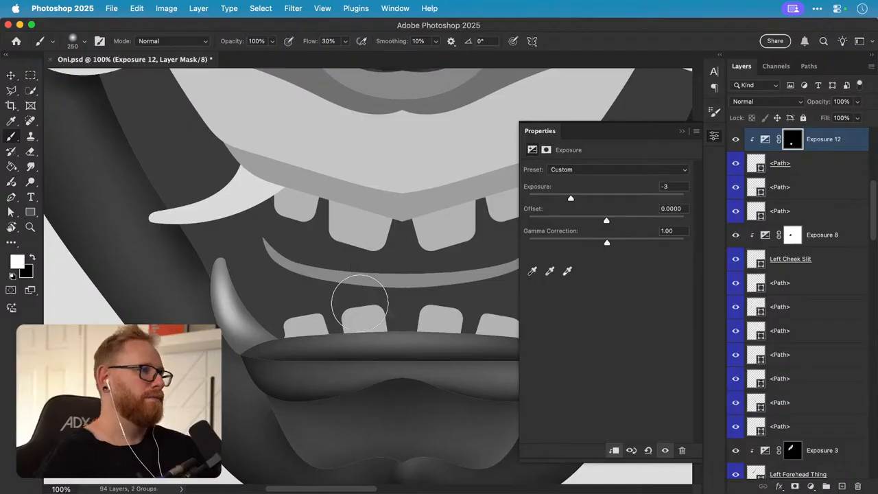
# - Soften the lower-left fang's shading by setting the Exposure 12 adjustment to -1.32, and save the document
pyautogui.moveTo(571, 198); pyautogui.dragTo(562, 200)
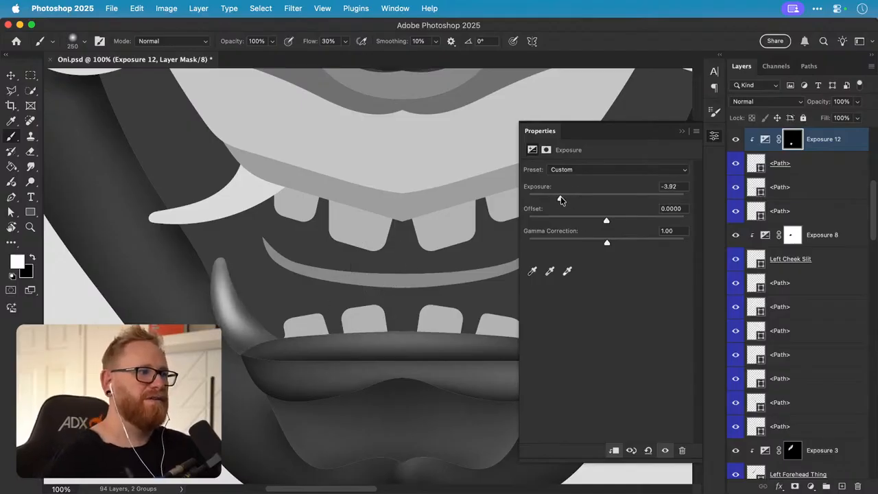
pyautogui.click(714, 136)
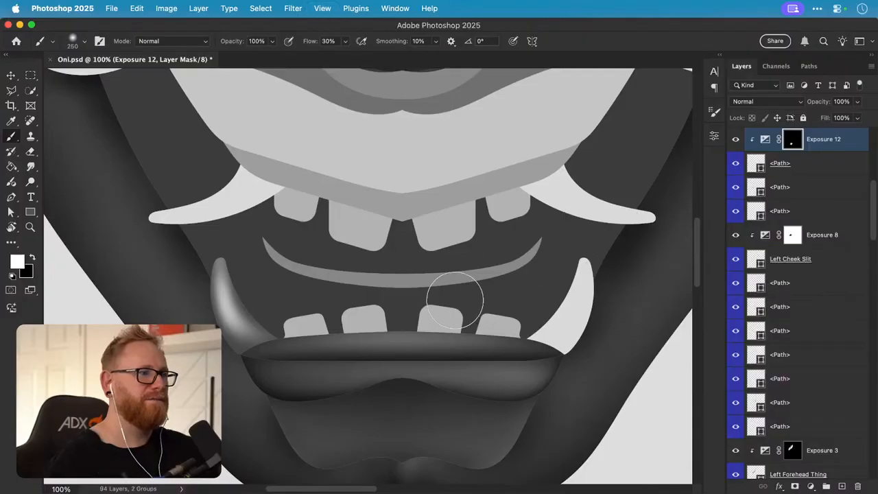
pyautogui.press('z')
pyautogui.moveTo(446, 303); pyautogui.dragTo(392, 291)
pyautogui.moveTo(472, 291); pyautogui.dragTo(423, 333)
pyautogui.press('v')
pyautogui.doubleClick(765, 140)
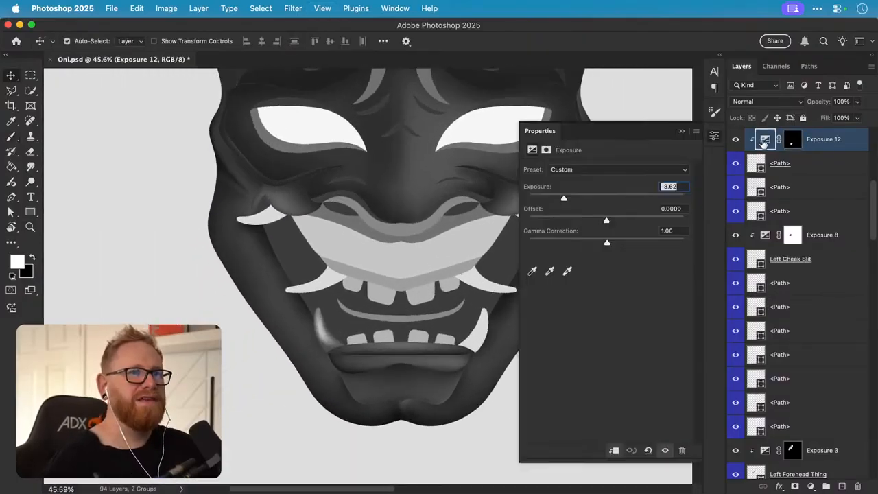
pyautogui.moveTo(564, 198); pyautogui.dragTo(591, 199)
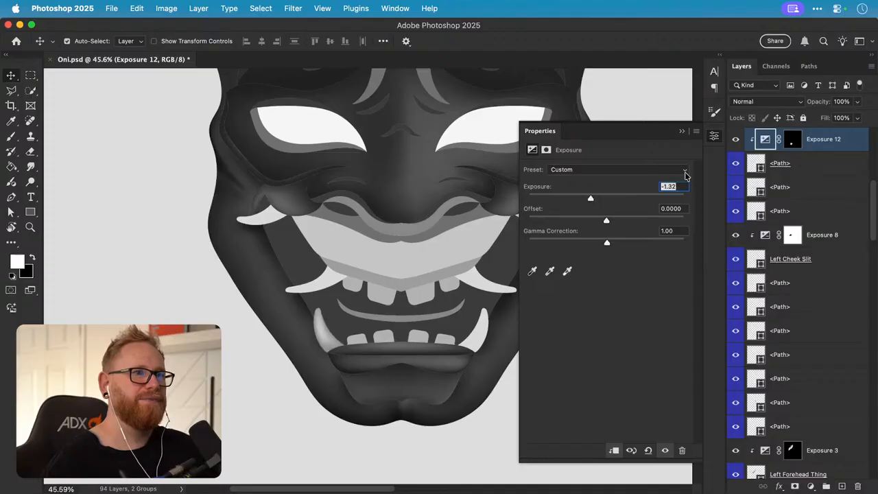
pyautogui.click(714, 137)
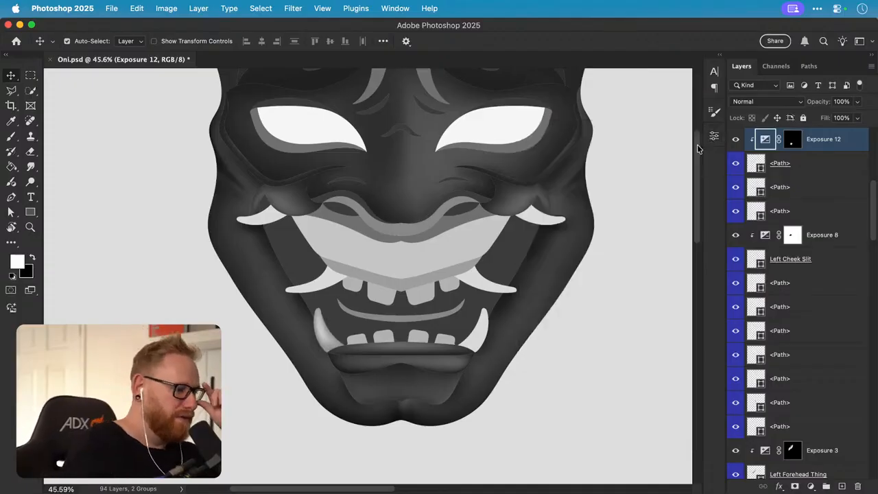
pyautogui.press('super+s')
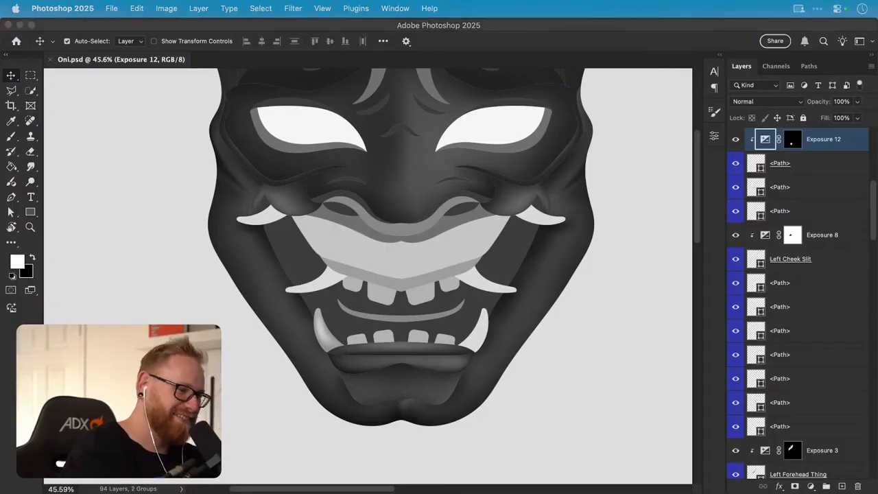
# - Toggle the visibility of Exposure 12 to compare the lower-left fang with and without its shading
pyautogui.click(535, 349)
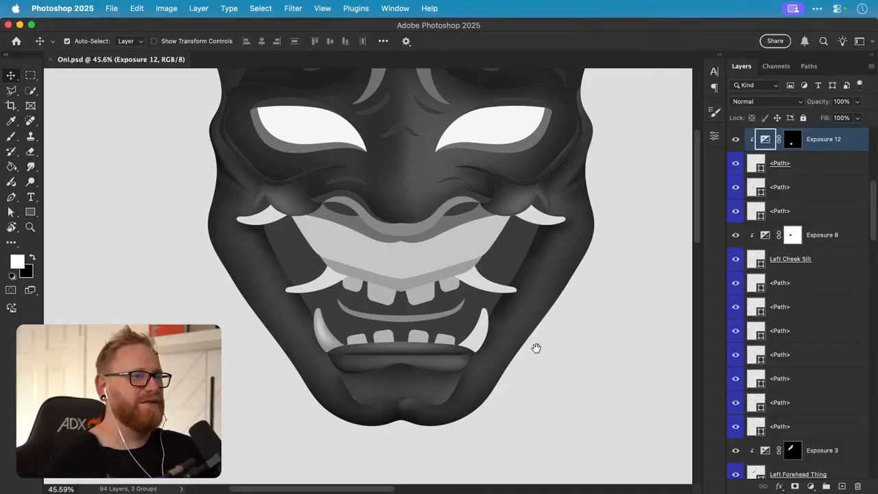
pyautogui.moveTo(535, 349); pyautogui.dragTo(464, 373)
pyautogui.press('z')
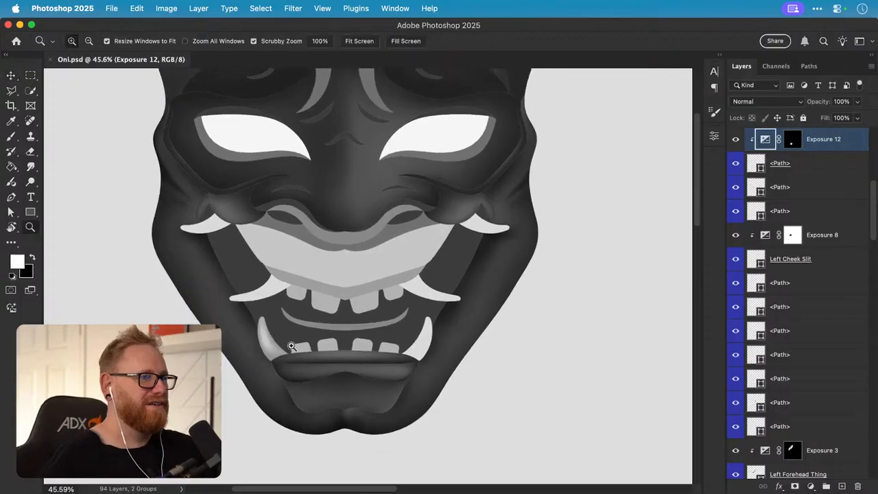
pyautogui.moveTo(290, 349); pyautogui.dragTo(324, 350)
pyautogui.press('v')
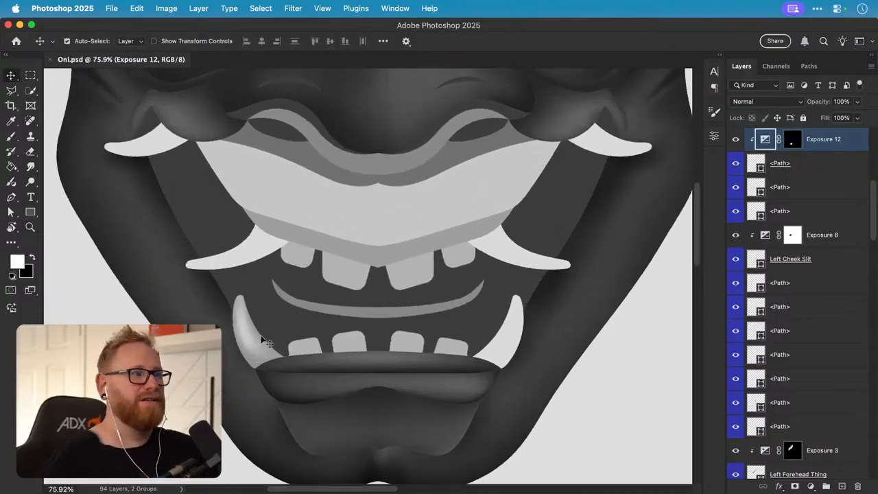
pyautogui.click(268, 343)
pyautogui.press('super+z')
pyautogui.scroll(3, 796, 237)
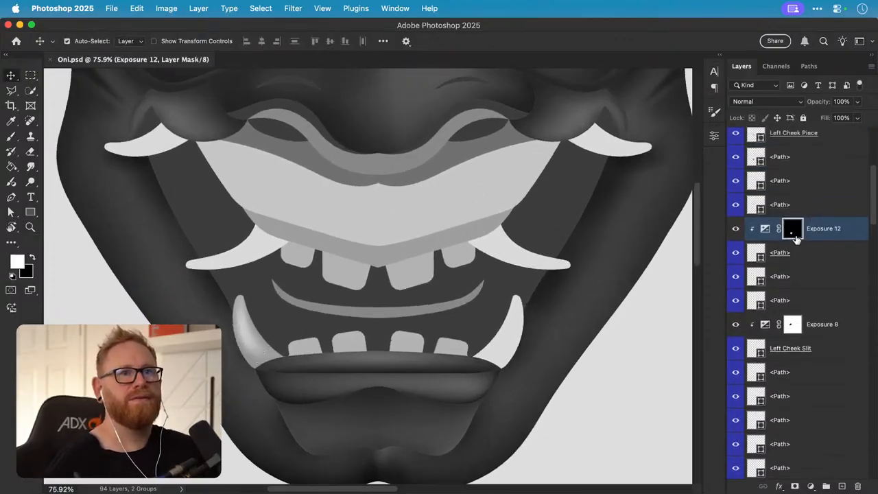
pyautogui.scroll(1, 795, 237)
pyautogui.click(735, 241)
pyautogui.click(735, 242)
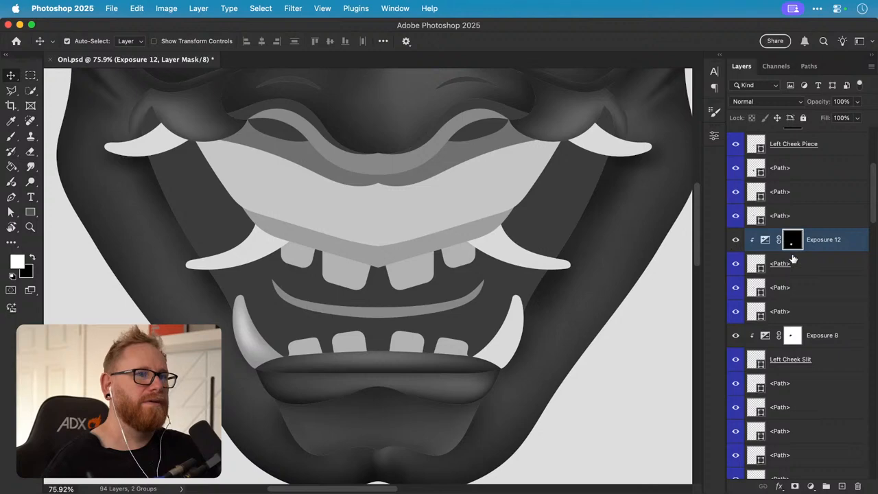
# - Rename the path layer directly beneath Exposure 12 as "Left Bottom Tooth"
pyautogui.doubleClick(780, 265)
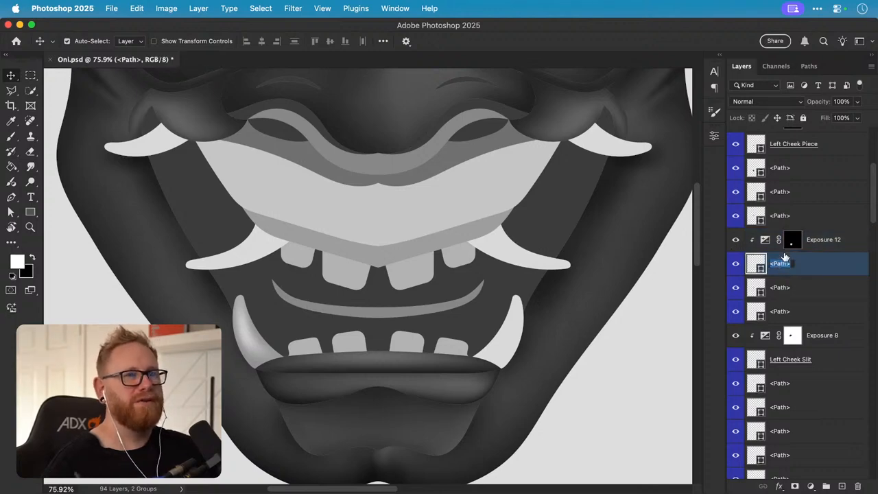
pyautogui.write('Left Bottom Tooth')
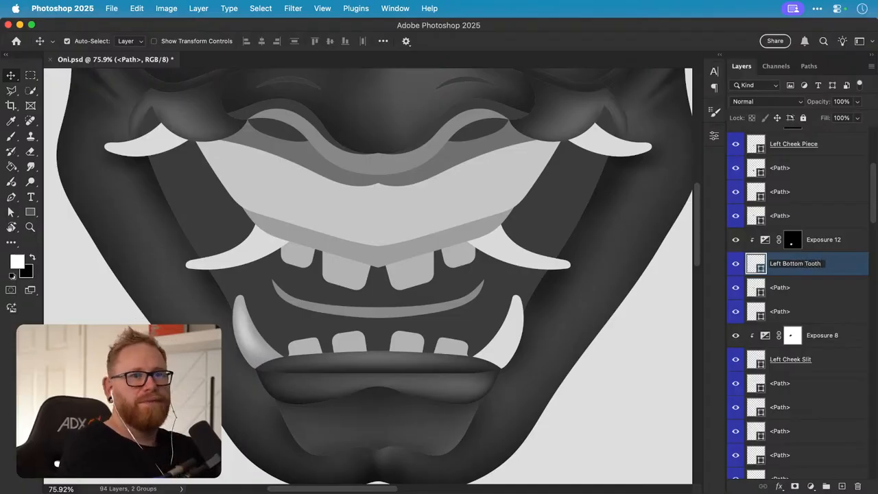
pyautogui.press('super+a')
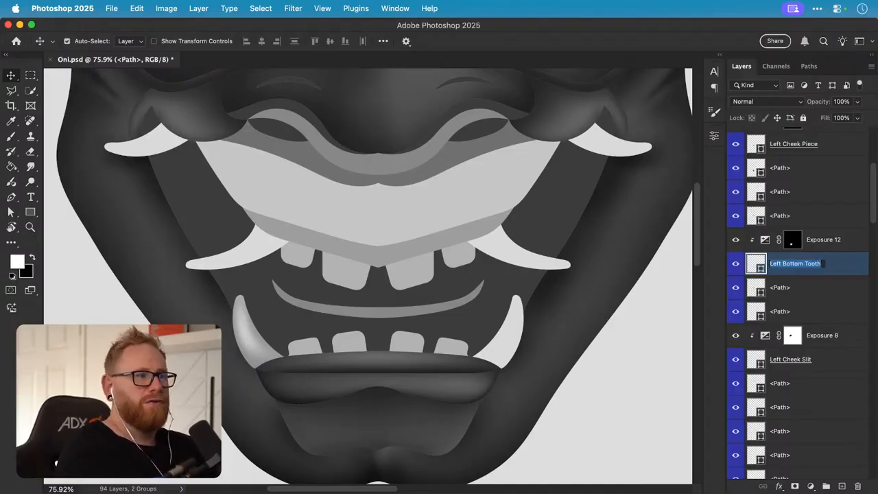
pyautogui.press('Return')
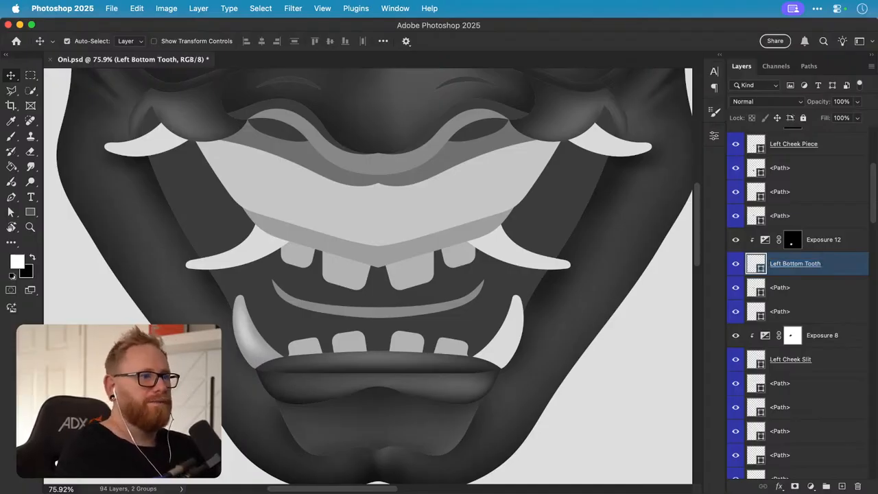
# - Rename the lower-right fang's path layer as "Right Bottom Tooth"
pyautogui.click(504, 348)
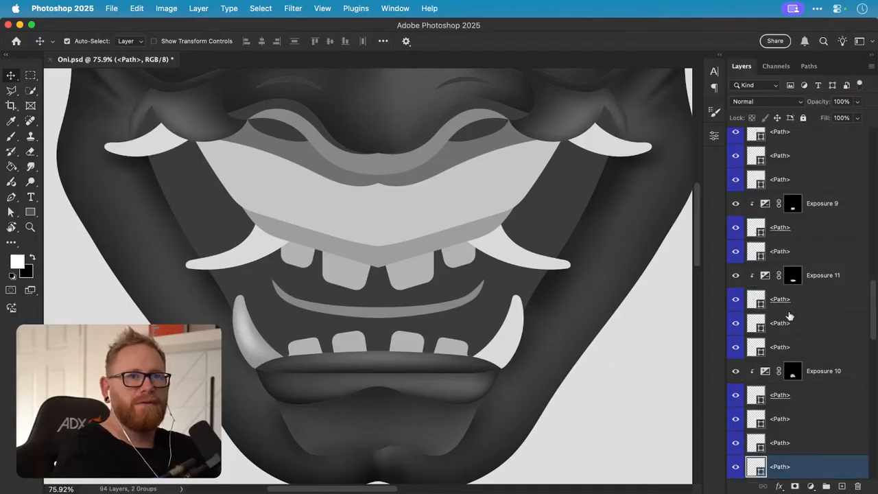
pyautogui.click(259, 350)
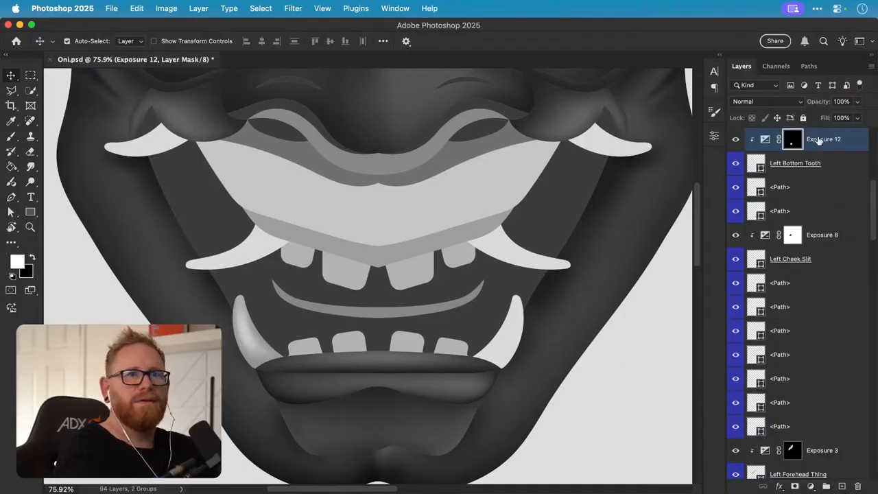
pyautogui.click(501, 357)
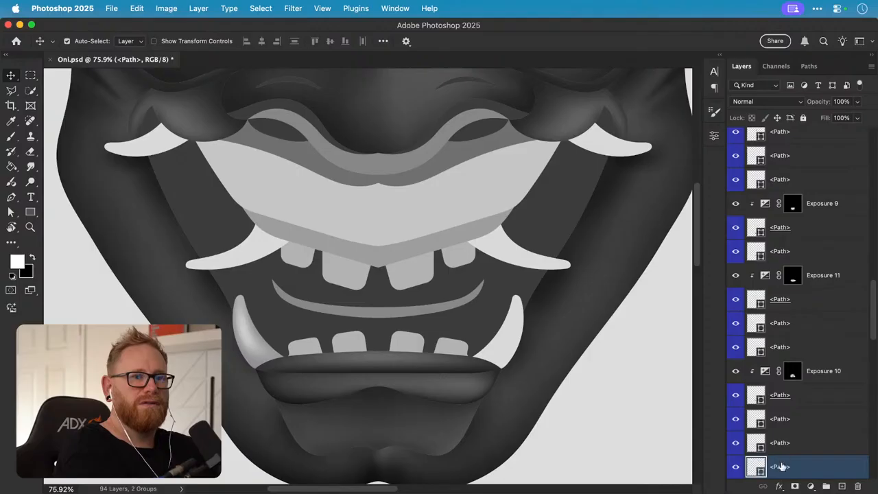
pyautogui.write('Right Bottom Tooth')
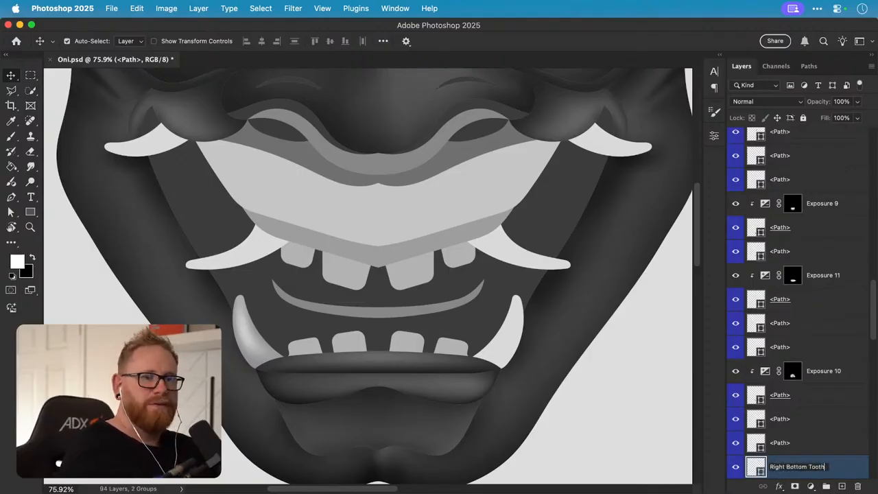
pyautogui.press('Return')
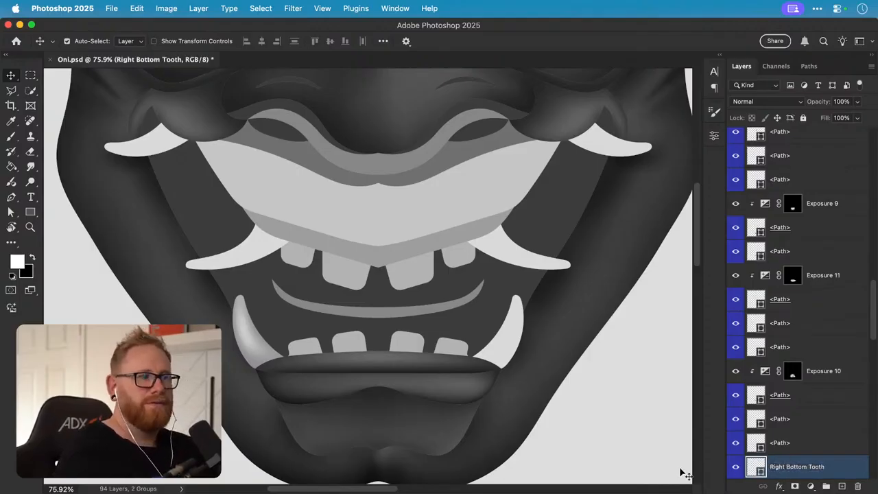
# - Duplicate Exposure 12 directly above the Right Bottom Tooth layer and clip the copy to it
pyautogui.click(251, 343)
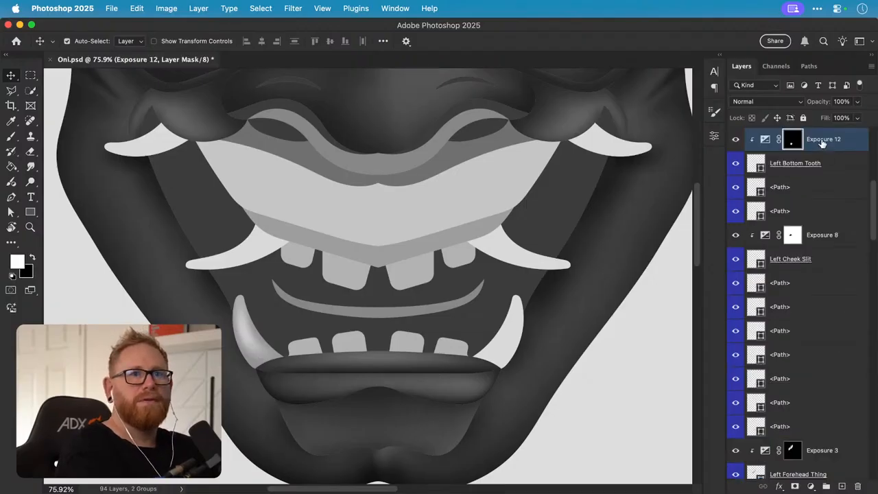
pyautogui.moveTo(822, 142); pyautogui.dragTo(828, 243)
pyautogui.scroll(-10, 796, 302)
pyautogui.keyDown('alt'); pyautogui.click(819, 264); pyautogui.keyUp('alt')
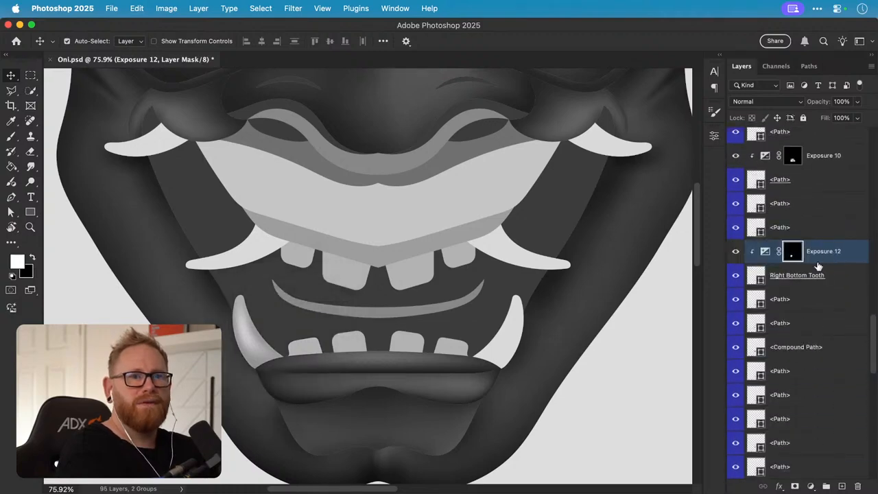
# - Flip the copied Exposure 12 adjustment horizontally and move its mask shading onto the lower-right fang
pyautogui.click(821, 257)
pyautogui.click(136, 8)
pyautogui.moveTo(236, 289)
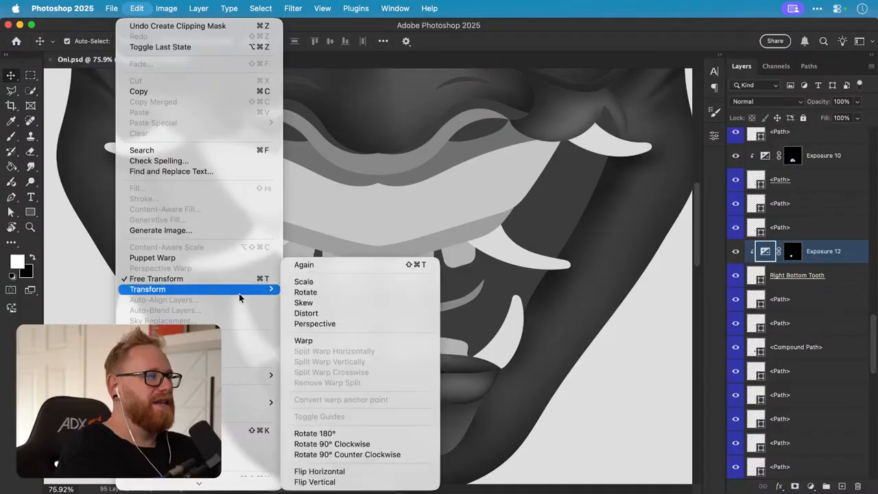
pyautogui.click(371, 473)
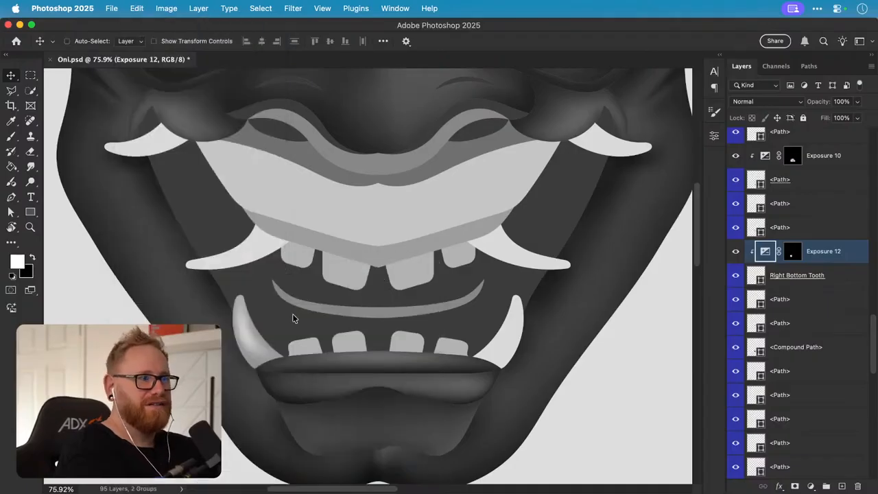
pyautogui.moveTo(284, 295); pyautogui.dragTo(525, 304)
pyautogui.press('Return')
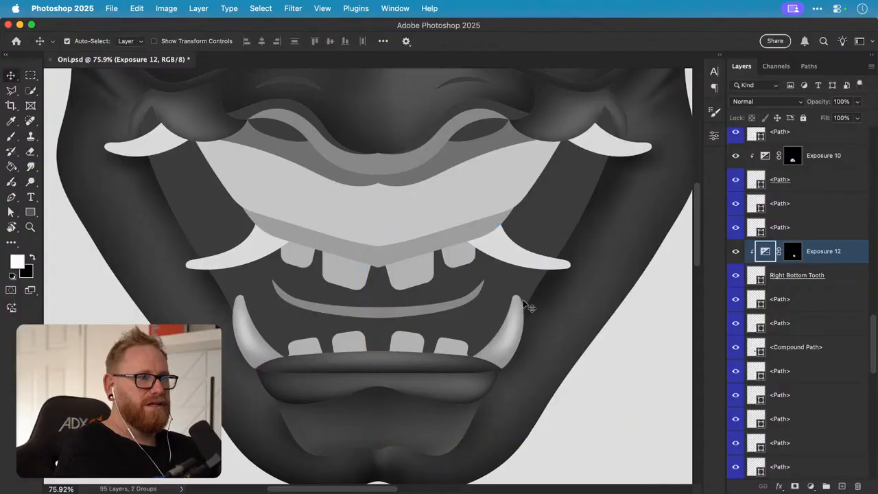
pyautogui.click(794, 252)
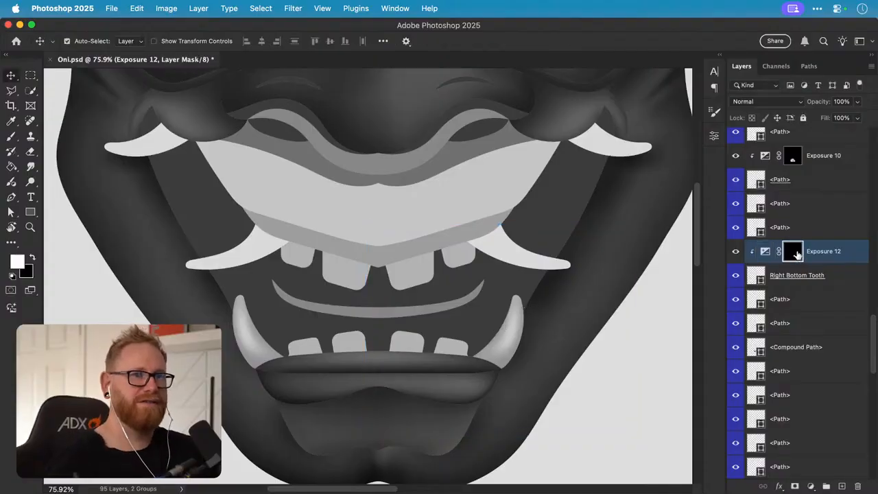
pyautogui.click(830, 278)
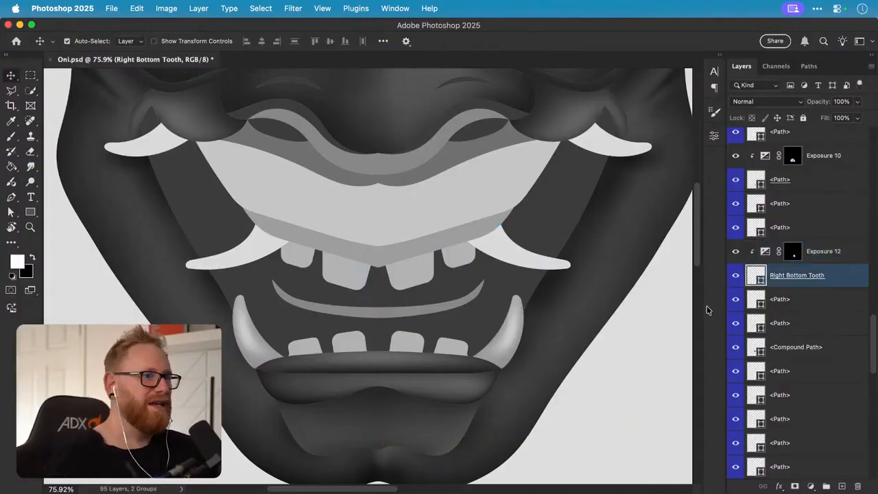
# - Add an Exposure adjustment clipped to the curved grey band under the nose and lower its exposure to darken it
pyautogui.press('super+0')
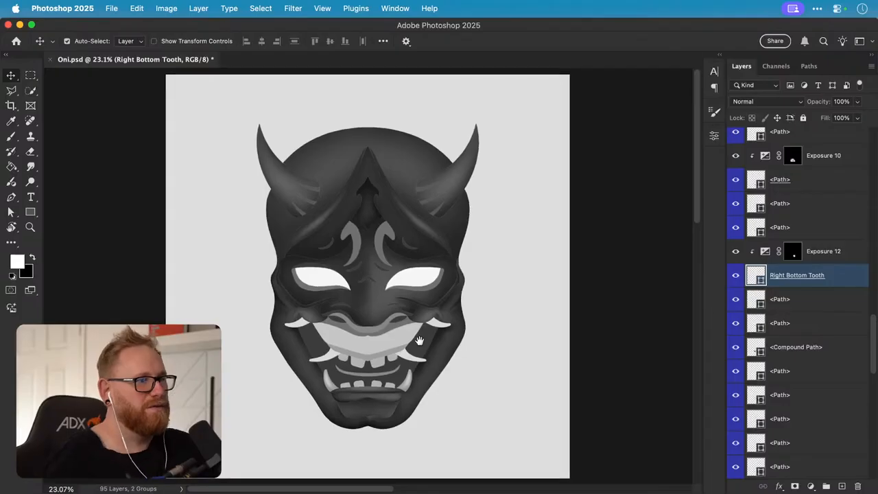
pyautogui.press('z')
pyautogui.moveTo(359, 348); pyautogui.dragTo(324, 348)
pyautogui.press('z')
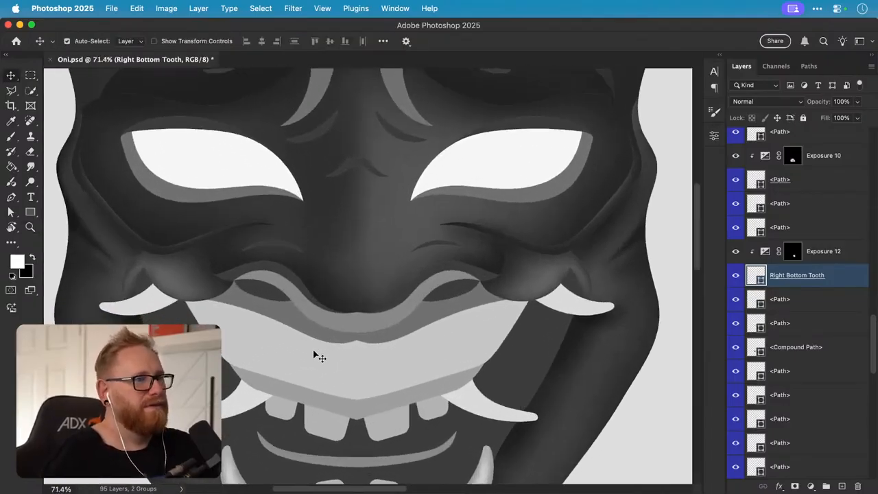
pyautogui.click(328, 325)
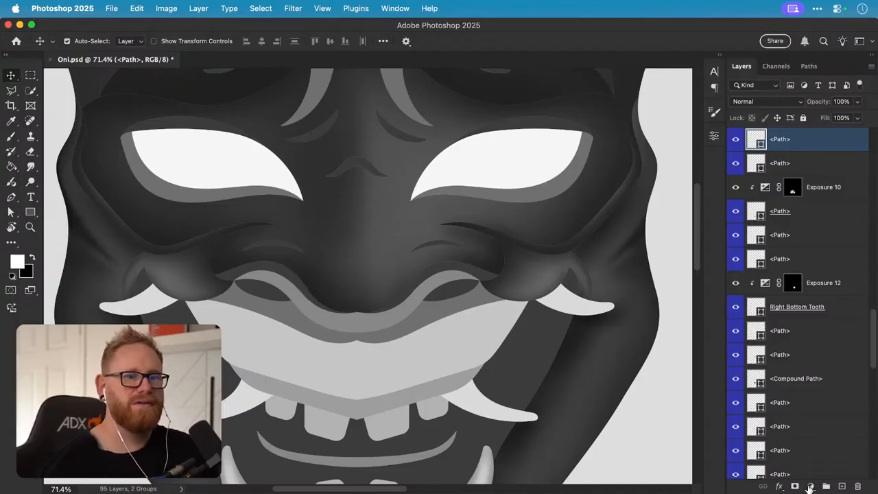
pyautogui.click(810, 486)
pyautogui.click(826, 374)
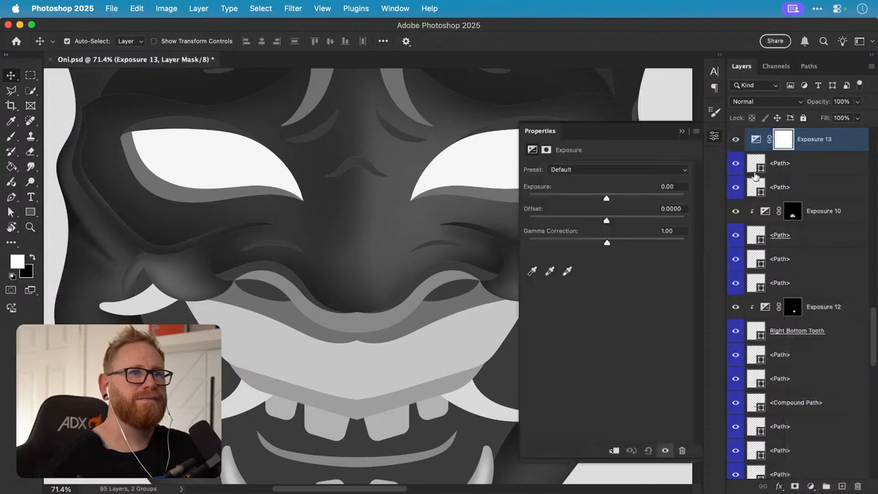
pyautogui.click(614, 450)
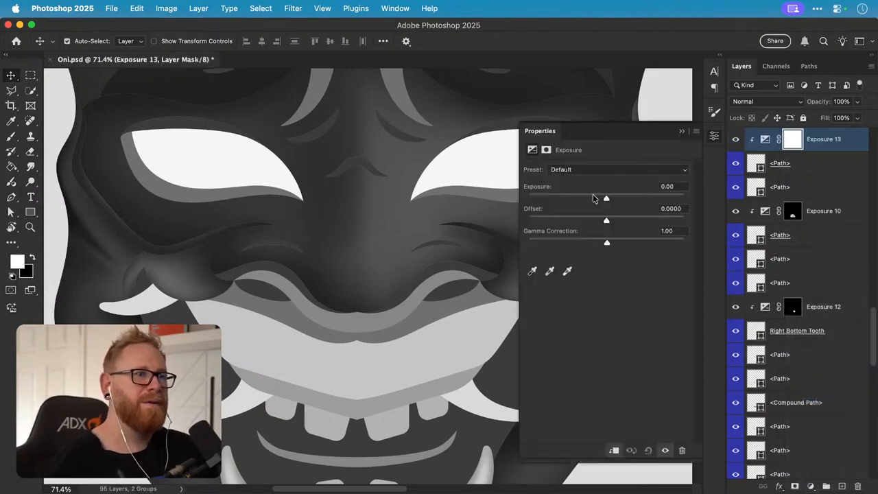
pyautogui.moveTo(594, 199); pyautogui.dragTo(565, 198)
pyautogui.click(708, 131)
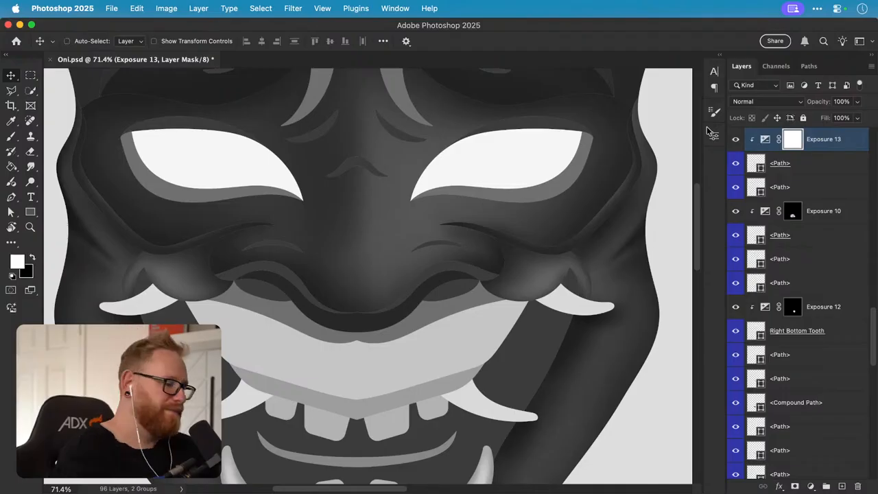
# - Invert the Exposure 13 mask to black and paint shading along the band's edge under the nose with a 250 px white brush
pyautogui.press('super+i')
pyautogui.press('b')
pyautogui.moveTo(335, 311); pyautogui.dragTo(354, 312)
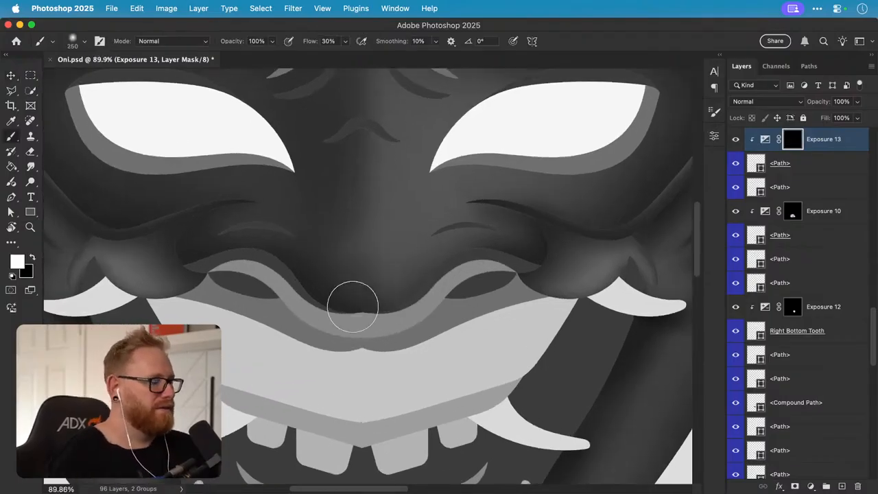
pyautogui.moveTo(189, 268)
pyautogui.mouseDown()
pyautogui.moveTo(226, 247)
pyautogui.moveTo(283, 245)
pyautogui.moveTo(327, 276)
pyautogui.moveTo(315, 261)
pyautogui.moveTo(429, 266)
pyautogui.moveTo(405, 270)
pyautogui.moveTo(458, 240)
pyautogui.moveTo(512, 239)
pyautogui.moveTo(414, 259)
pyautogui.moveTo(516, 245)
pyautogui.moveTo(404, 269)
pyautogui.moveTo(488, 235)
pyautogui.moveTo(405, 280)
pyautogui.moveTo(453, 242)
pyautogui.moveTo(533, 247)
pyautogui.moveTo(355, 263)
pyautogui.moveTo(255, 231)
pyautogui.moveTo(301, 252)
pyautogui.moveTo(367, 308)
pyautogui.moveTo(335, 286)
pyautogui.moveTo(368, 287)
pyautogui.moveTo(310, 251)
pyautogui.moveTo(392, 283)
pyautogui.moveTo(410, 275)
pyautogui.moveTo(374, 258)
pyautogui.moveTo(426, 248)
pyautogui.moveTo(217, 255)
pyautogui.moveTo(402, 271)
pyautogui.moveTo(482, 244)
pyautogui.moveTo(410, 272)
pyautogui.moveTo(503, 233)
pyautogui.moveTo(405, 277)
pyautogui.moveTo(319, 284)
pyautogui.mouseUp()
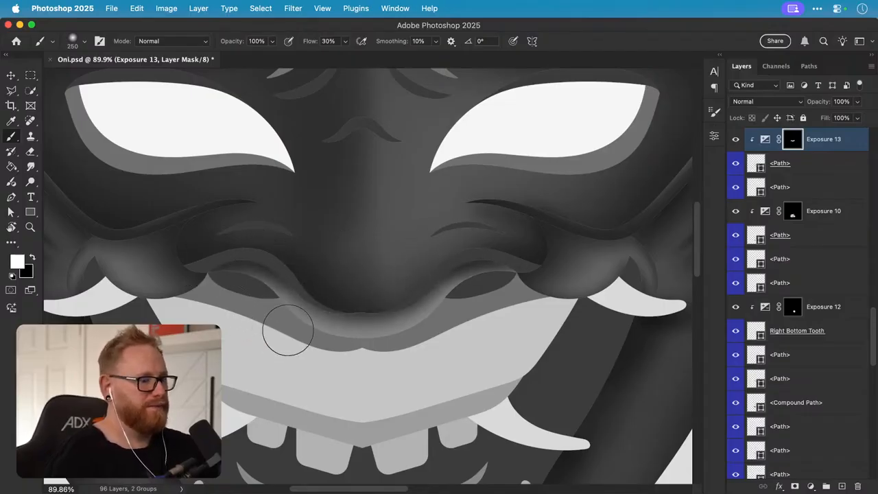
# - Deepen the nose band's shading on the Exposure 13 mask with soft white strokes, using brush sizes of 150 and 400 px
pyautogui.press('[')
pyautogui.press('[')
pyautogui.press('[')
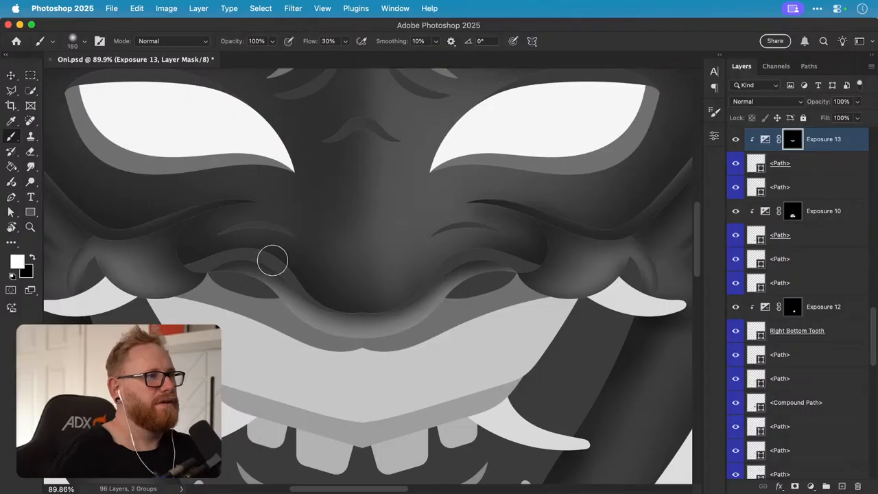
pyautogui.press(']')
pyautogui.press(']')
pyautogui.press(']')
pyautogui.press(']')
pyautogui.press(']')
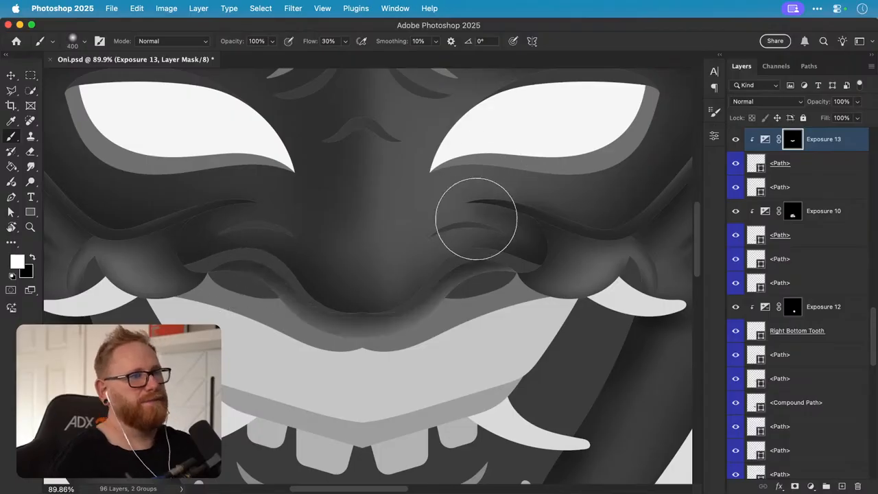
pyautogui.moveTo(309, 249)
pyautogui.mouseDown()
pyautogui.moveTo(324, 283)
pyautogui.moveTo(289, 240)
pyautogui.moveTo(355, 293)
pyautogui.moveTo(356, 261)
pyautogui.moveTo(382, 275)
pyautogui.moveTo(369, 278)
pyautogui.moveTo(433, 229)
pyautogui.moveTo(402, 267)
pyautogui.moveTo(453, 222)
pyautogui.moveTo(566, 237)
pyautogui.moveTo(409, 235)
pyautogui.mouseUp()
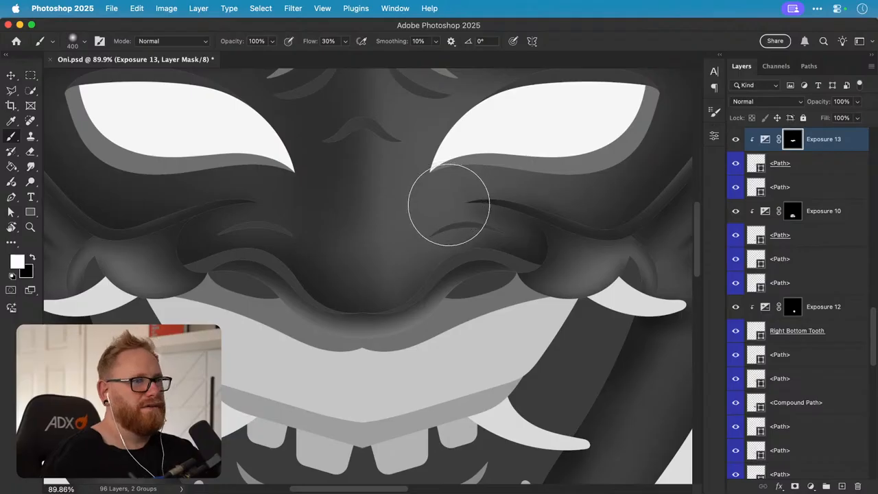
# - Add a strongly darkening Exposure adjustment clipped to the dark grey upper-lip shape beneath the nose band
pyautogui.press('v')
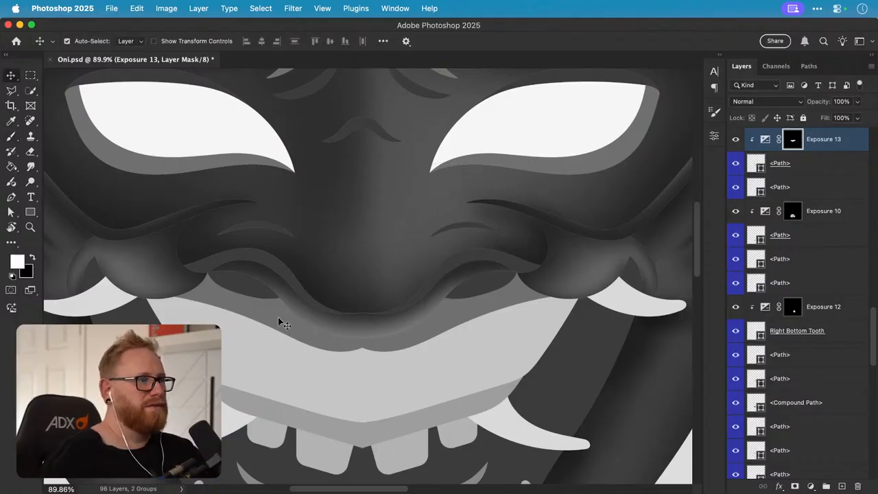
pyautogui.click(278, 317)
pyautogui.click(814, 485)
pyautogui.click(829, 370)
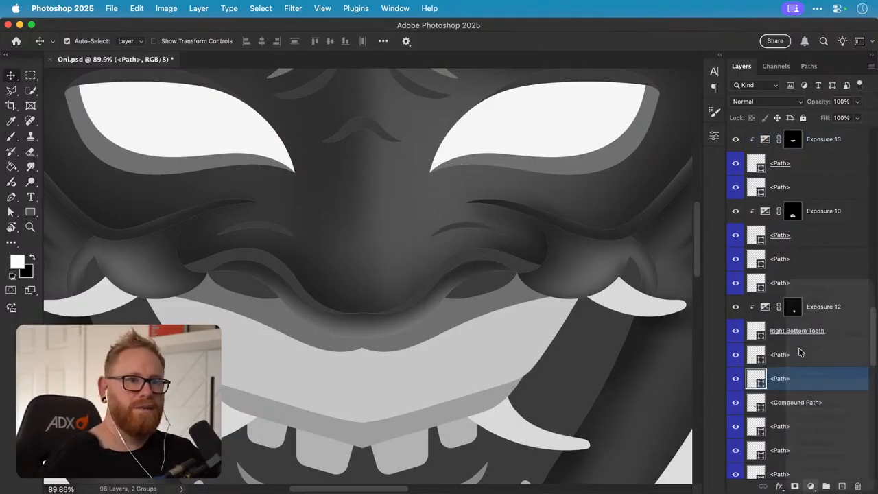
pyautogui.moveTo(587, 201); pyautogui.dragTo(555, 199)
pyautogui.click(715, 136)
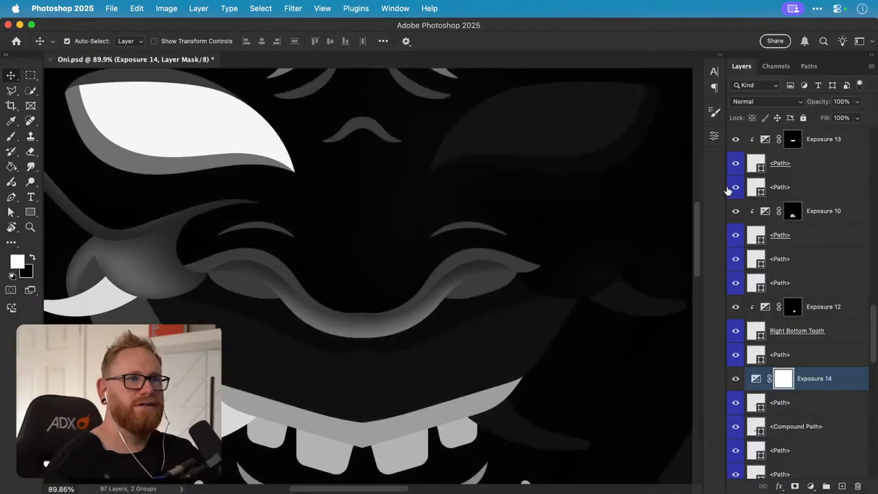
pyautogui.keyDown('alt'); pyautogui.click(815, 389); pyautogui.keyUp('alt')
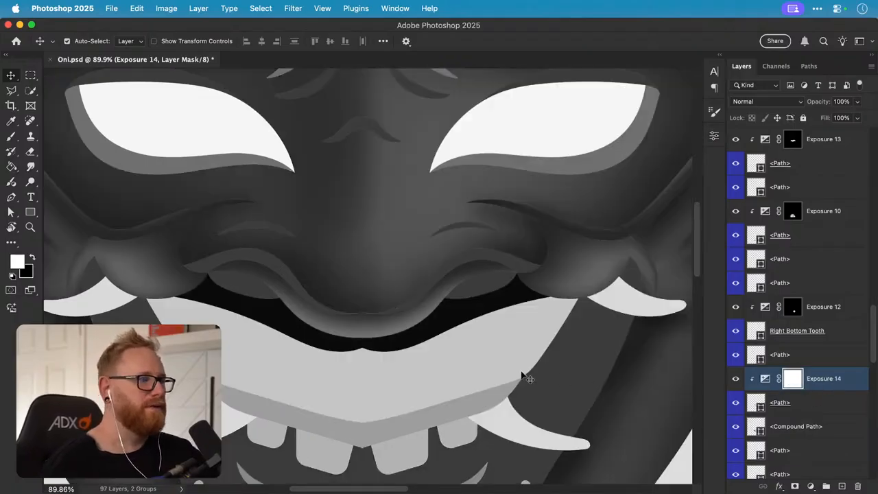
# - Lighten the upper-lip shape's lower edge on the Exposure 14 mask with soft 400 px black strokes at 30% flow
pyautogui.press('b')
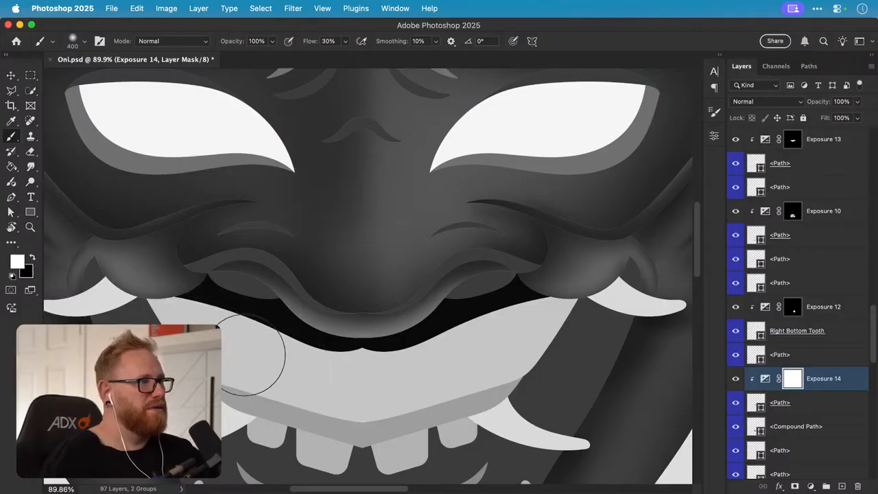
pyautogui.press('x')
pyautogui.moveTo(300, 390)
pyautogui.mouseDown()
pyautogui.moveTo(395, 393)
pyautogui.moveTo(525, 334)
pyautogui.moveTo(478, 351)
pyautogui.mouseUp()
pyautogui.press('x')
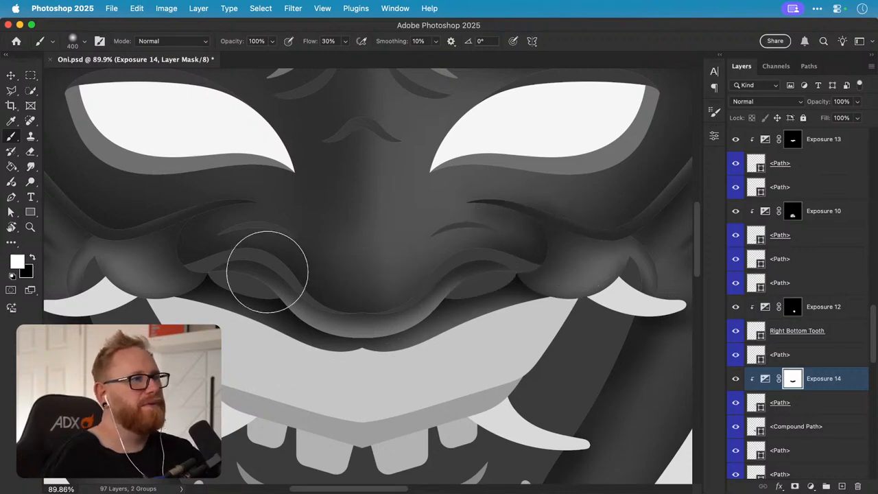
pyautogui.press('x')
pyautogui.press('x')
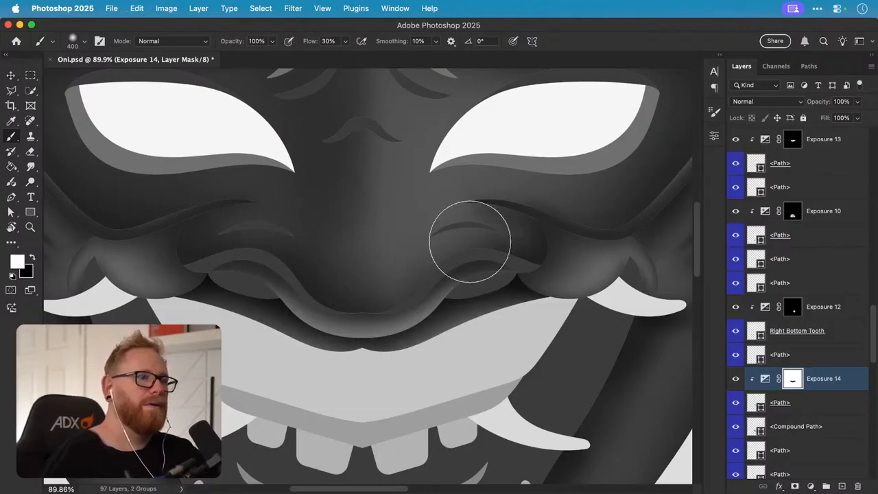
pyautogui.press('v')
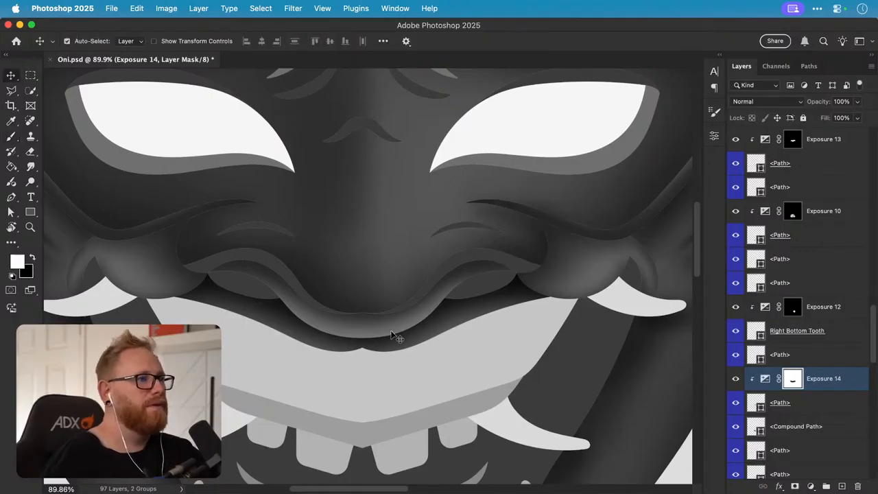
# - Add a strongly darkening Exposure adjustment clipped to the left slit shape between the nose and the nose band
pyautogui.click(595, 268)
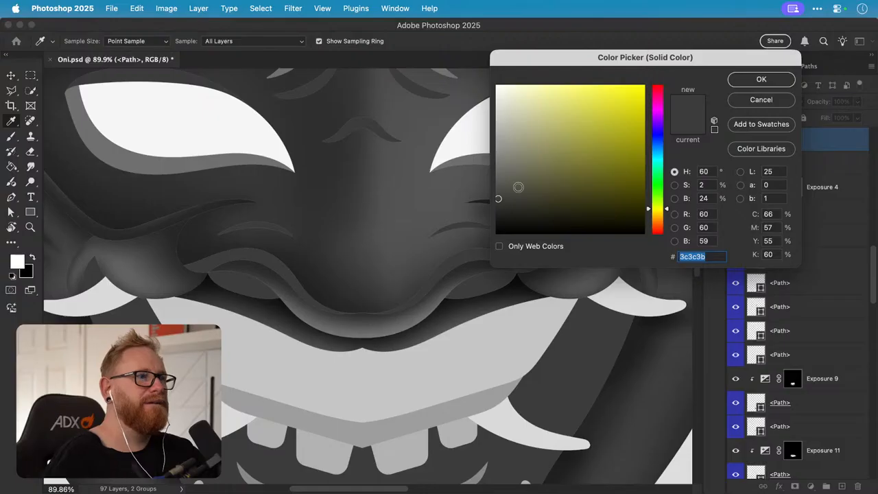
pyautogui.click(748, 103)
pyautogui.click(810, 485)
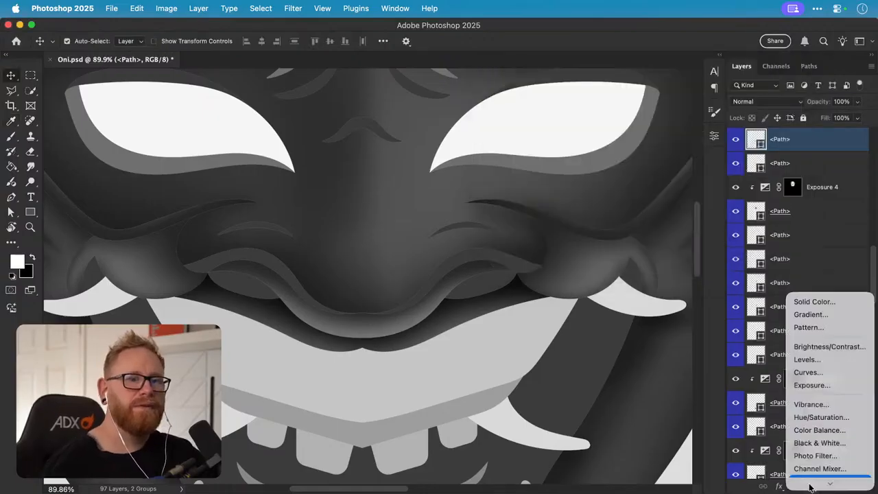
pyautogui.click(817, 375)
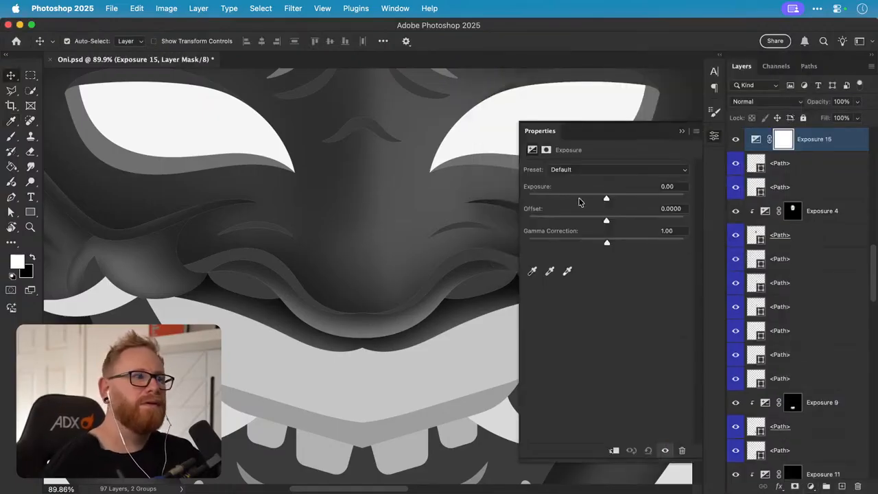
pyautogui.moveTo(607, 199); pyautogui.dragTo(560, 199)
pyautogui.click(714, 136)
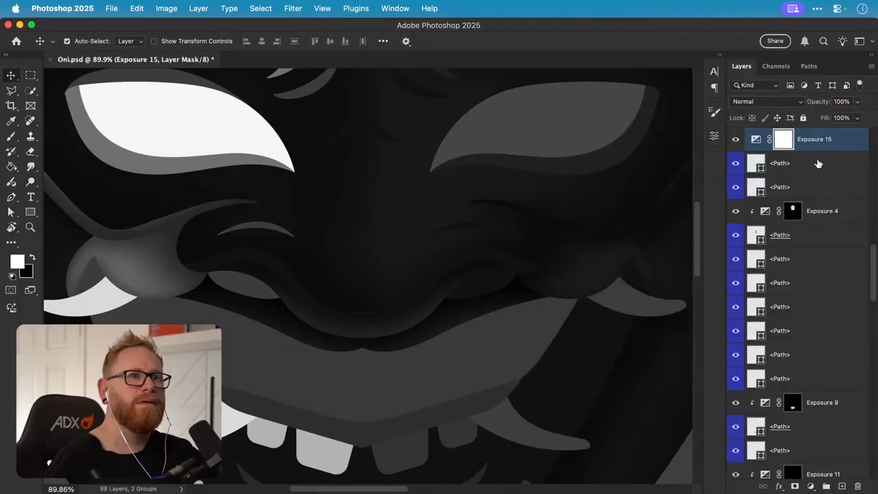
pyautogui.keyDown('alt'); pyautogui.click(818, 149); pyautogui.keyUp('alt')
pyautogui.moveTo(428, 275); pyautogui.dragTo(389, 321)
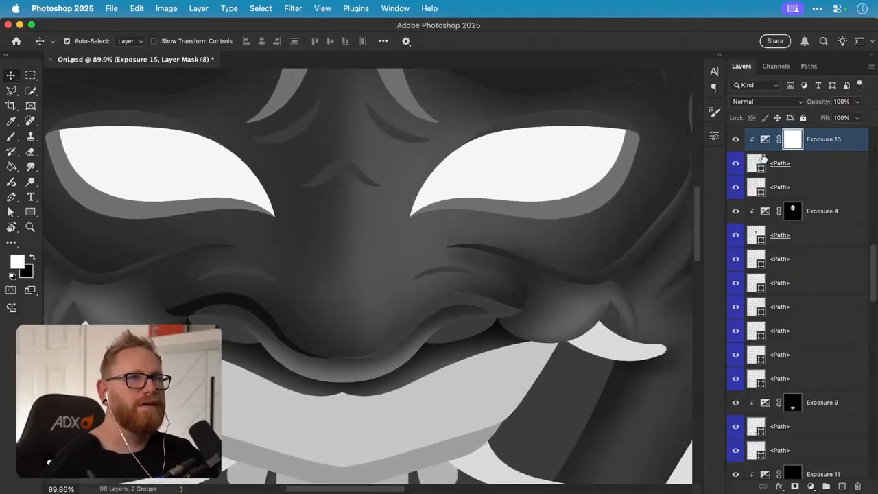
# - Soften the left slit's darkening on the Exposure 15 mask with soft 100 px black strokes at 30% flow
pyautogui.press('super+i')
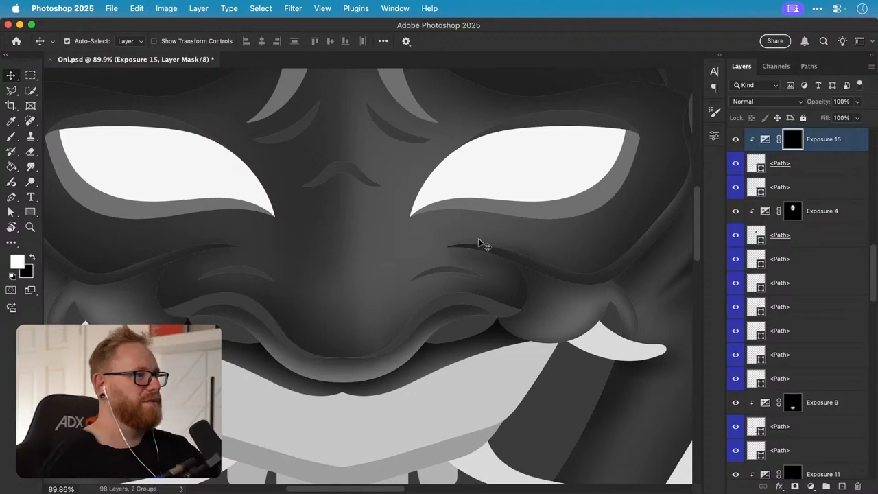
pyautogui.press('super+z')
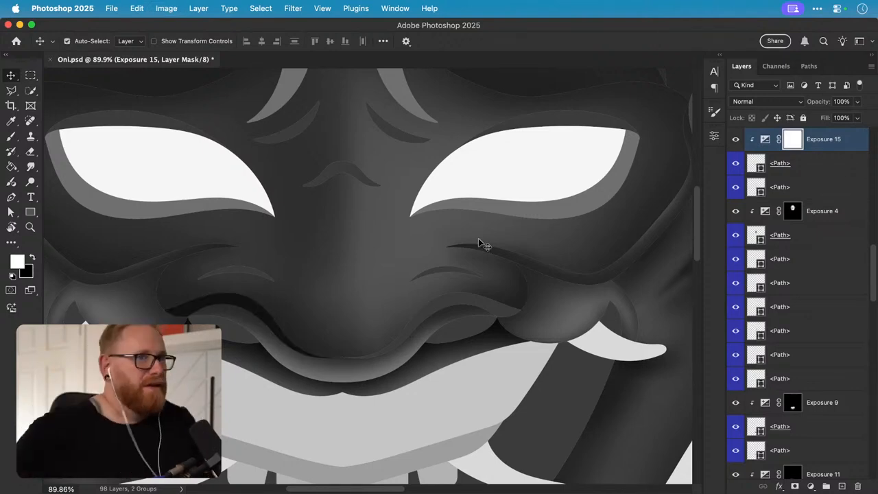
pyautogui.press('b')
pyautogui.press('x')
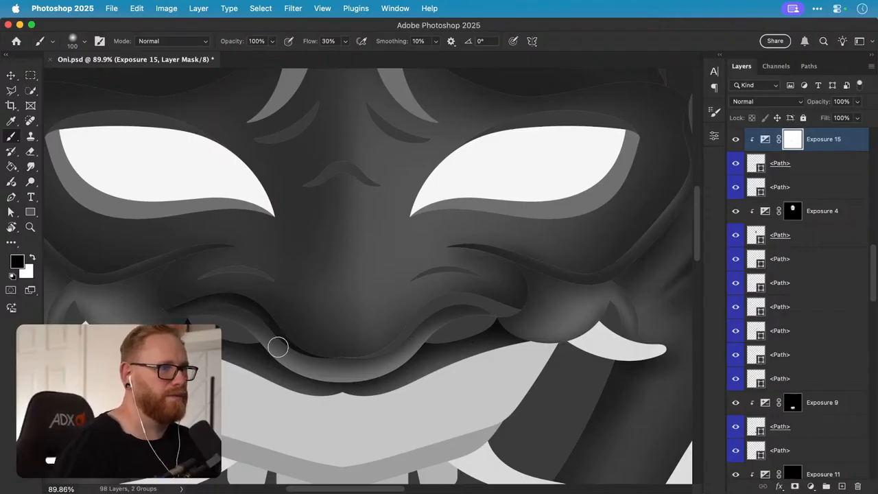
pyautogui.press('x')
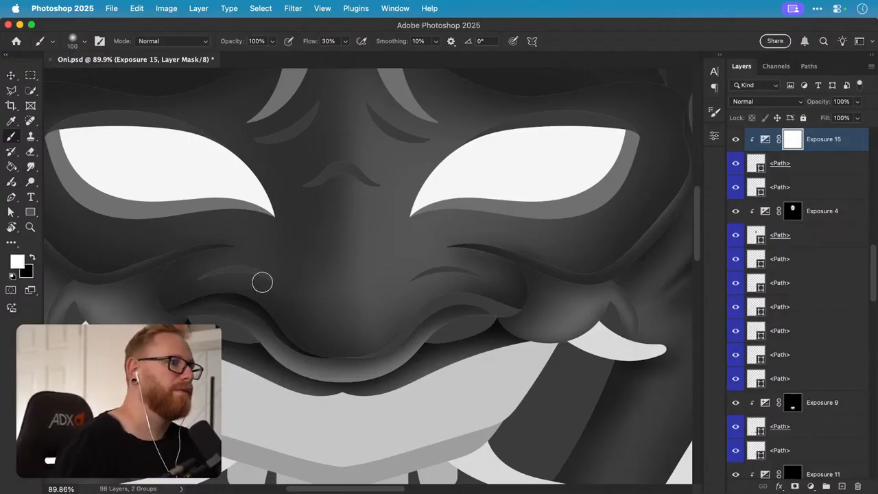
pyautogui.press('v')
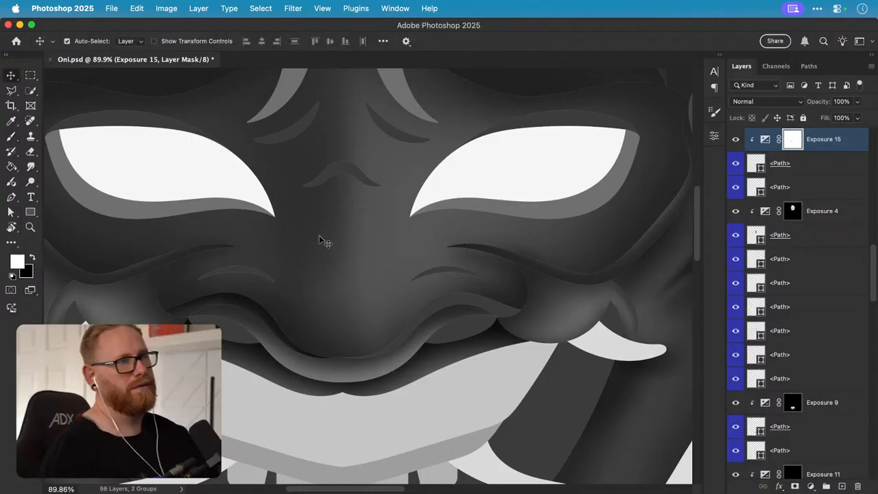
# - Rename the left slit layer as Left Slit Under Nose and the matching right slit layer as Right Slit Under Nose
pyautogui.press('super+equal')
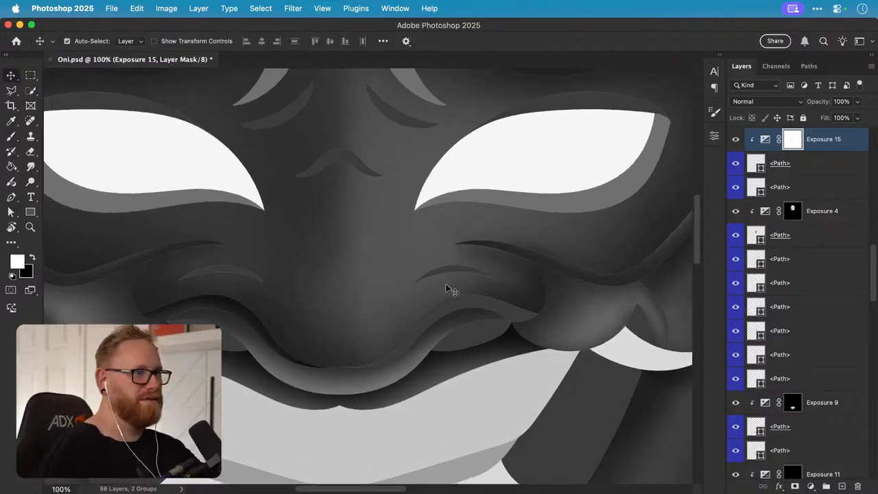
pyautogui.doubleClick(781, 164)
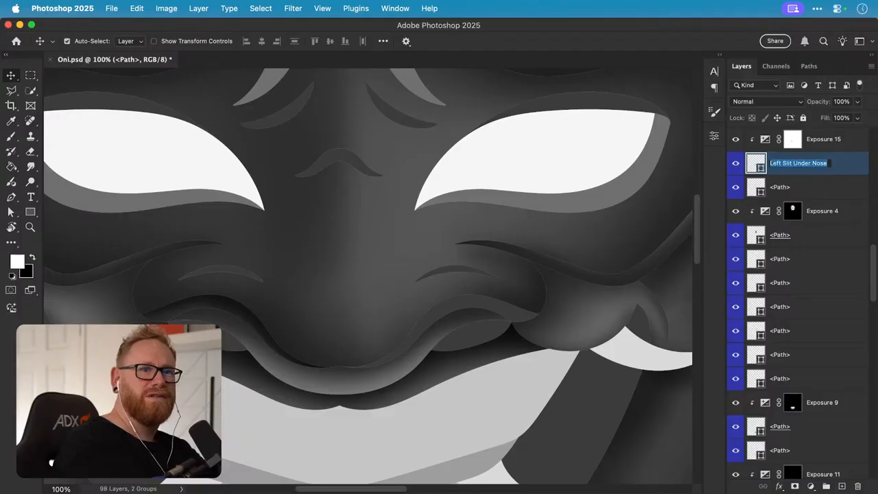
pyautogui.press('Return')
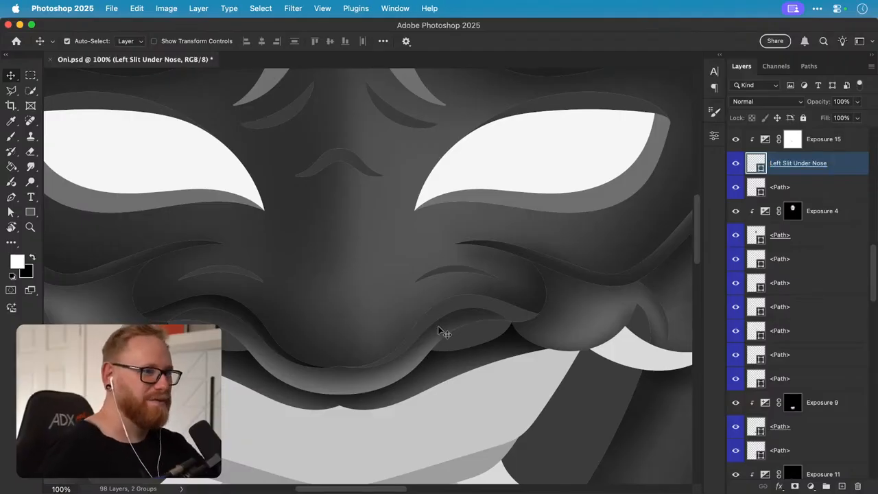
pyautogui.click(455, 308)
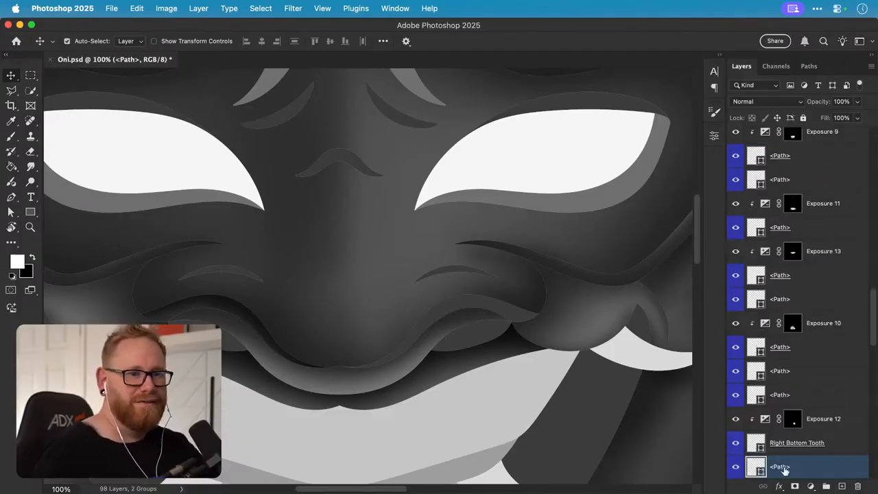
pyautogui.write('Left Slit Under Nose')
pyautogui.press('super+a')
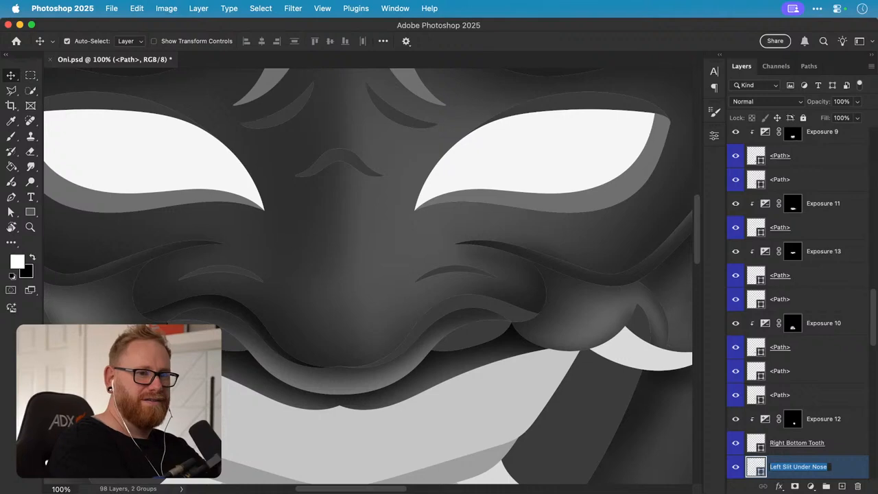
pyautogui.press('Left')
pyautogui.write('Righ')
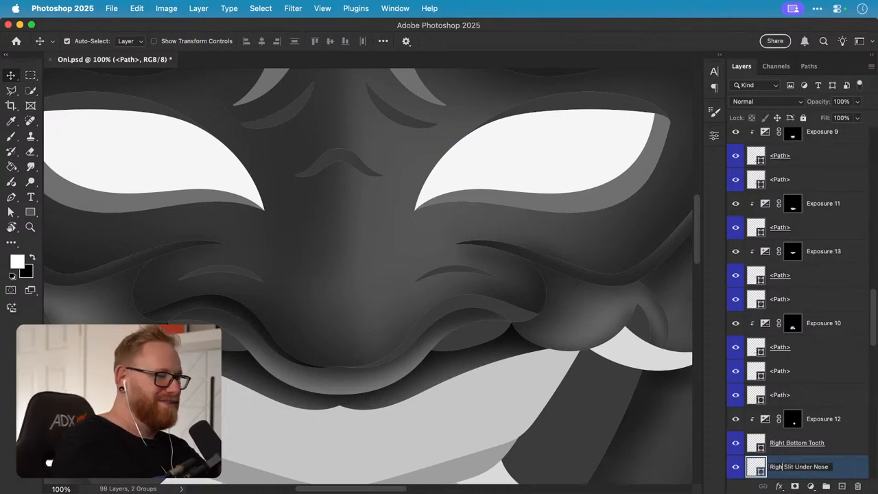
pyautogui.write('t')
pyautogui.press('Return')
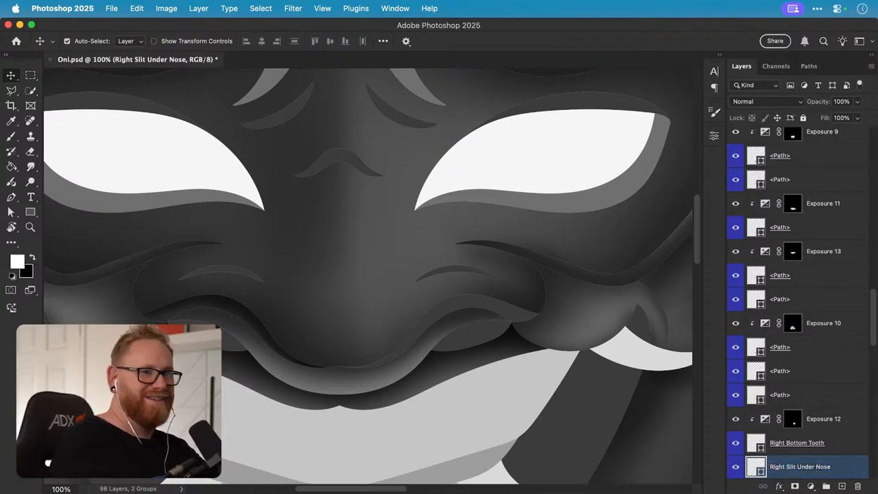
# - Duplicate the Exposure 15 adjustment above the Right Slit Under Nose layer and clip it to that shape
pyautogui.keyDown('super'); pyautogui.click(230, 306); pyautogui.keyUp('super')
pyautogui.click(802, 165)
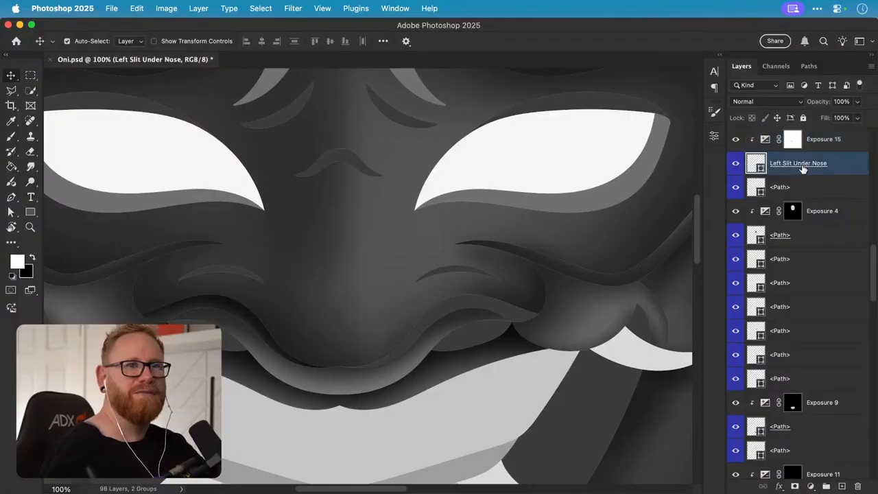
pyautogui.click(838, 145)
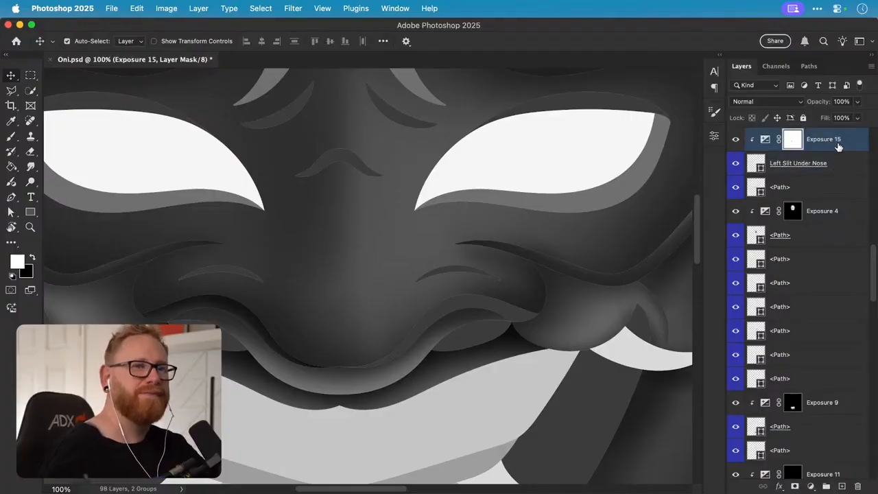
pyautogui.moveTo(849, 146); pyautogui.dragTo(855, 247)
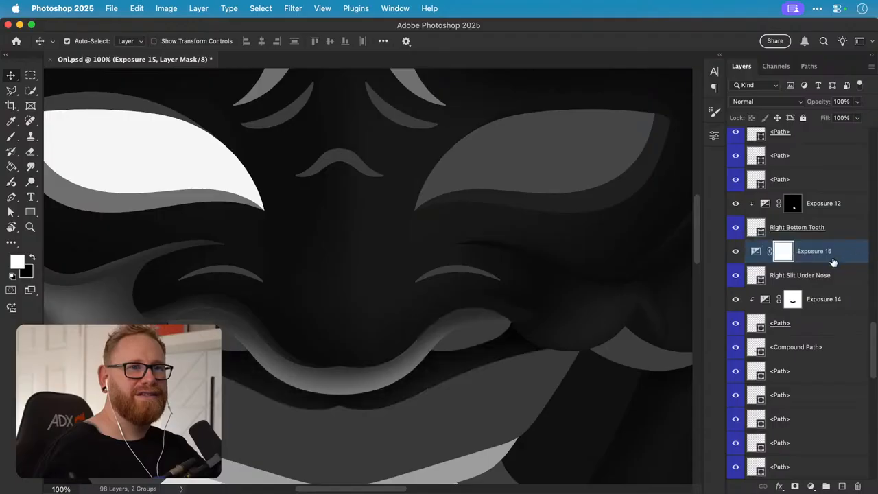
pyautogui.press('super+alt+g')
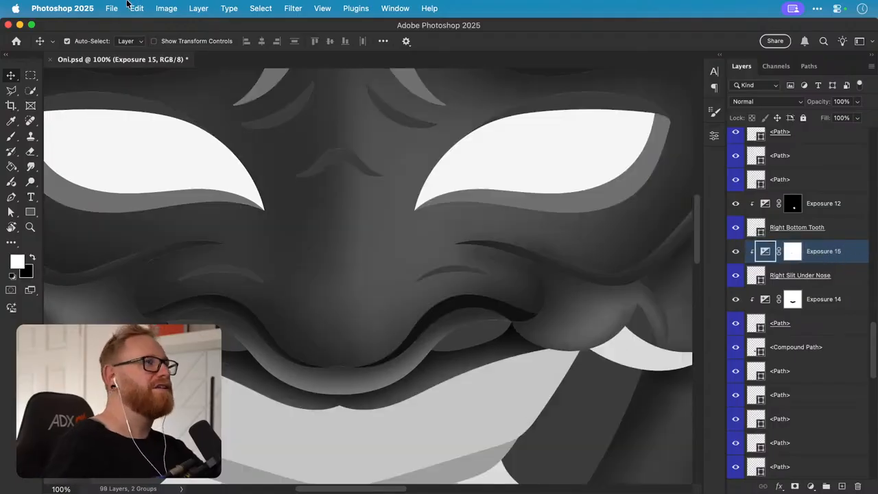
# - Flip the copied Exposure adjustment horizontally and move its mask over the right slit under the nose
pyautogui.click(135, 8)
pyautogui.moveTo(210, 289)
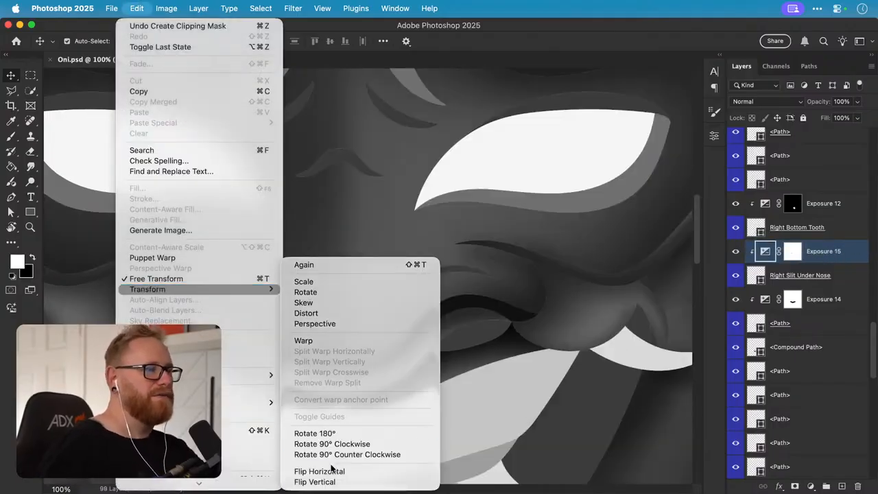
pyautogui.click(334, 467)
pyautogui.press('super+t')
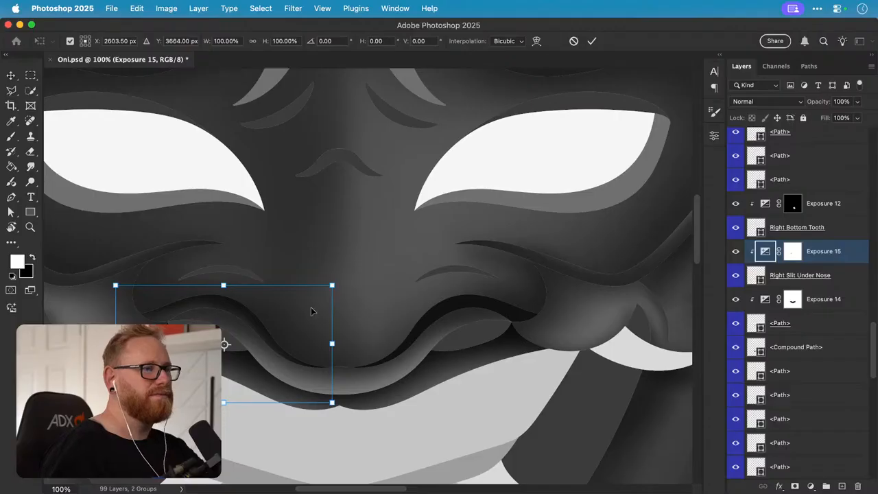
pyautogui.moveTo(311, 310); pyautogui.dragTo(459, 306)
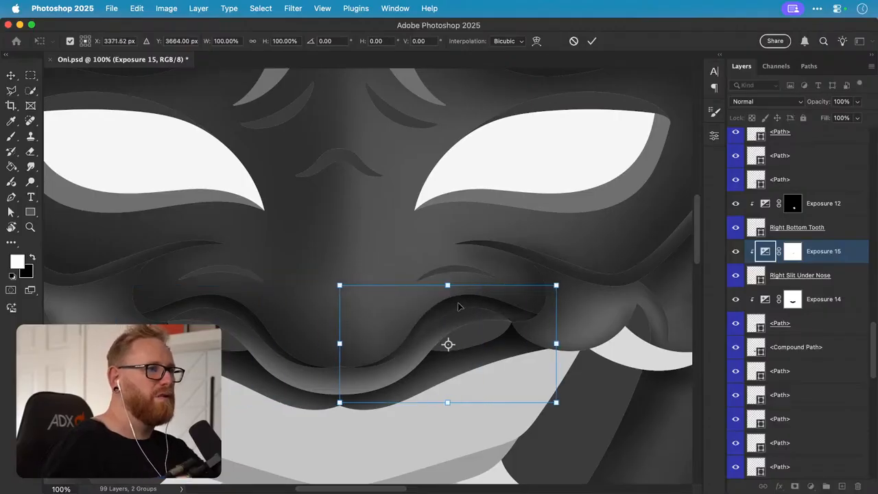
pyautogui.press('Return')
# - Change the left nostril shape's fill to near-black 0d0d0d
pyautogui.press('super+0')
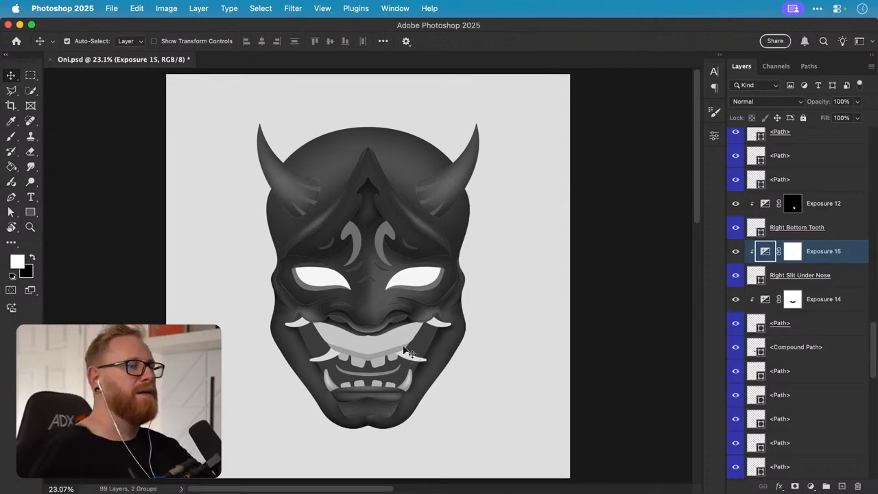
pyautogui.press('z')
pyautogui.click(362, 314)
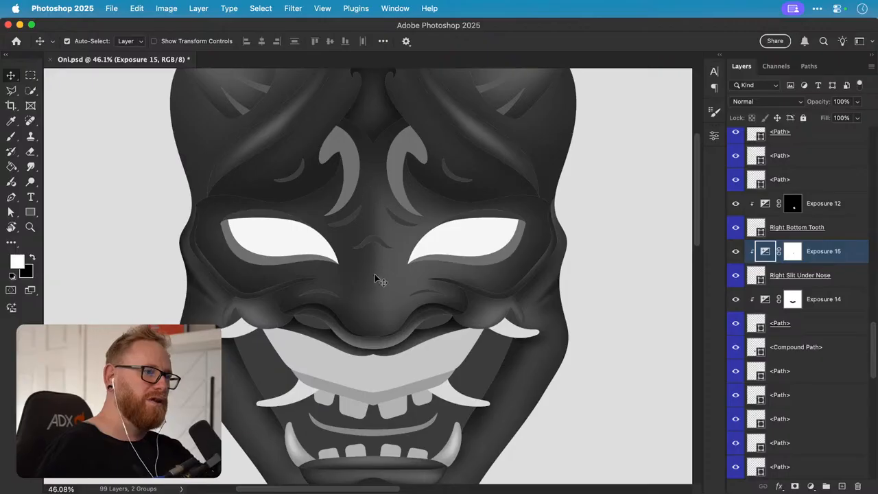
pyautogui.press('super+minus')
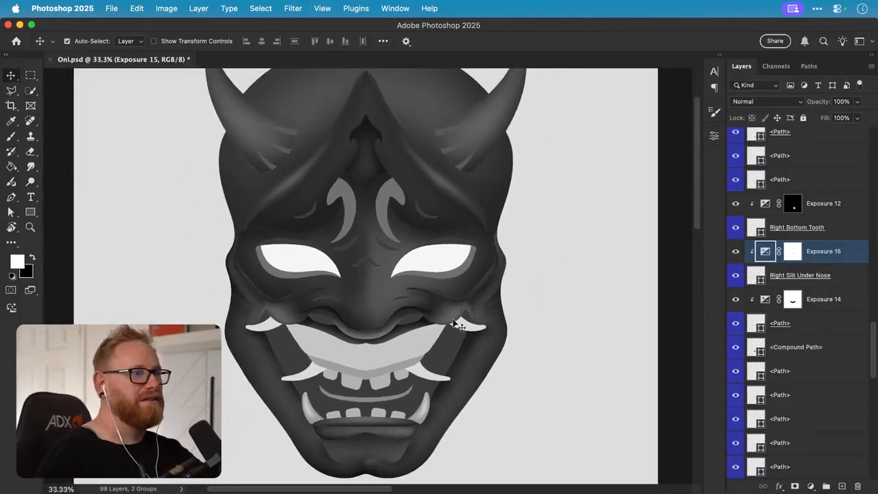
pyautogui.moveTo(411, 366); pyautogui.dragTo(407, 367)
pyautogui.press('z')
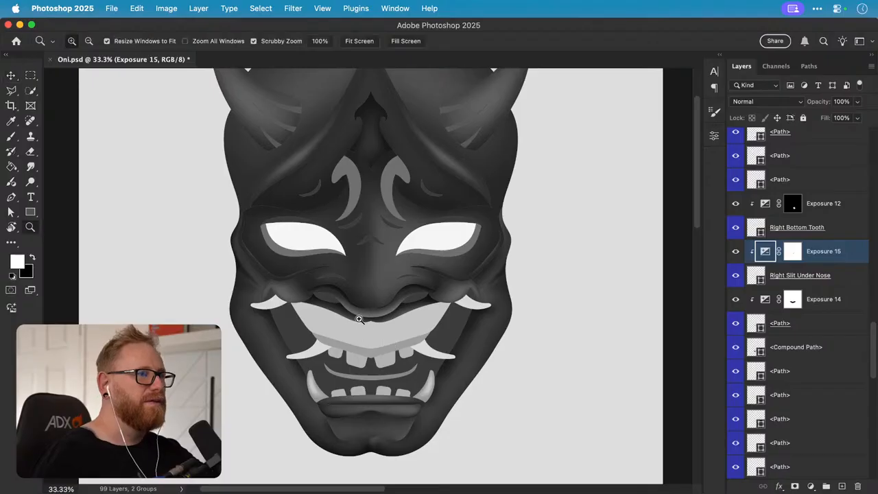
pyautogui.click(346, 304)
pyautogui.doubleClick(346, 303)
pyautogui.press('v')
pyautogui.click(321, 275)
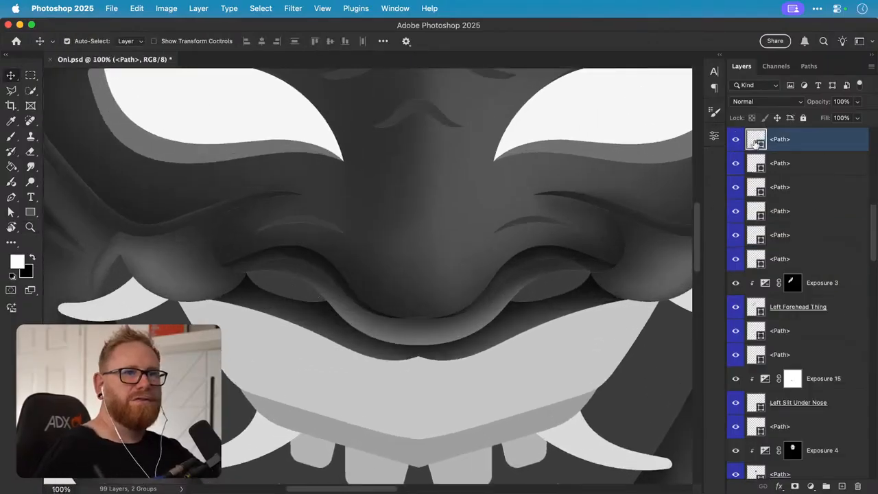
pyautogui.moveTo(509, 211); pyautogui.dragTo(497, 236)
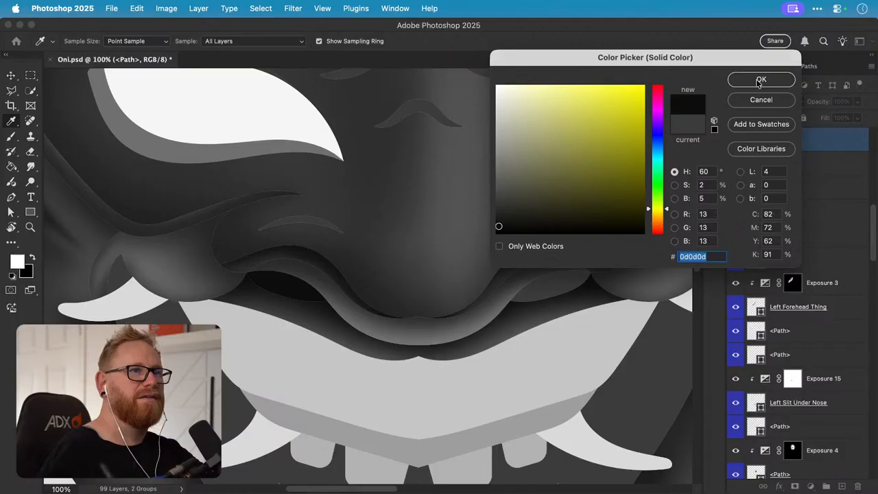
pyautogui.click(759, 81)
# - Change the right nostril shape's fill to near-black 0a0a0a
pyautogui.click(570, 288)
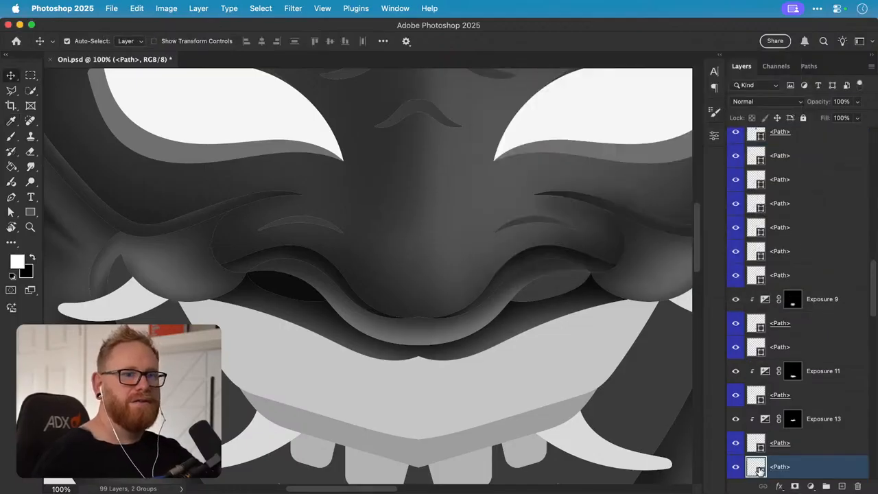
pyautogui.doubleClick(756, 467)
pyautogui.write('0a0a0a')
pyautogui.click(770, 82)
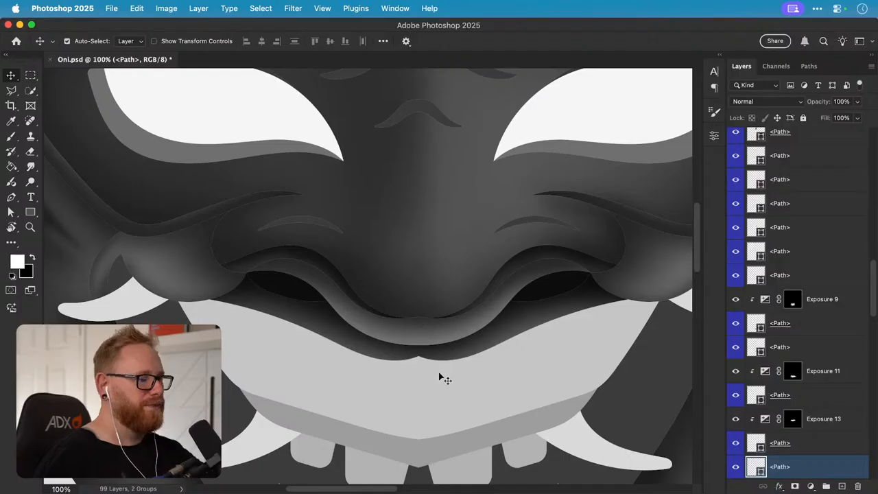
# - Try recolouring the large light grey shape between the upper lip and the upper teeth to 262626
pyautogui.doubleClick(757, 467)
pyautogui.moveTo(496, 118); pyautogui.dragTo(475, 206)
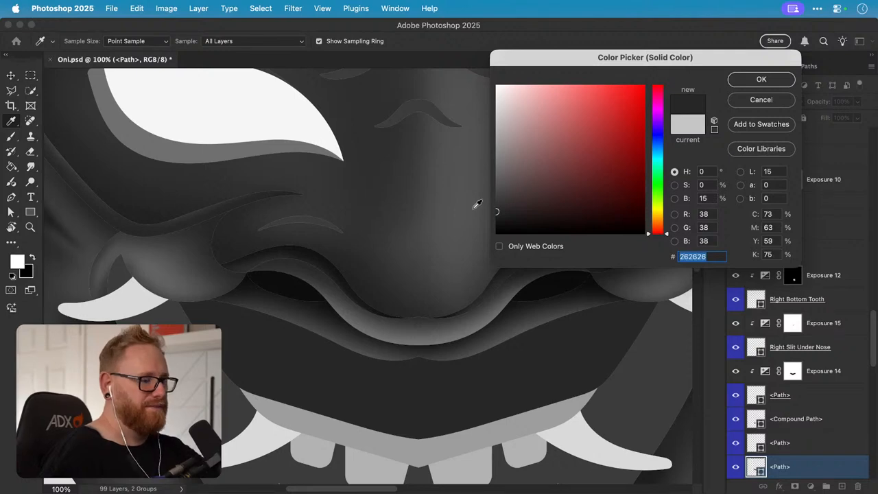
pyautogui.press('Return')
pyautogui.press('super+minus')
pyautogui.press('super+minus')
pyautogui.press('super+minus')
pyautogui.press('super+minus')
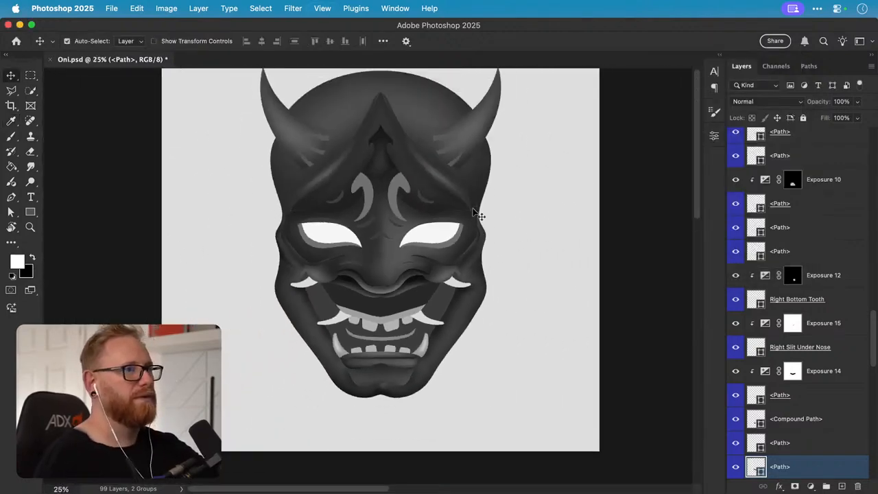
pyautogui.press('super+z')
pyautogui.moveTo(389, 306); pyautogui.dragTo(474, 317)
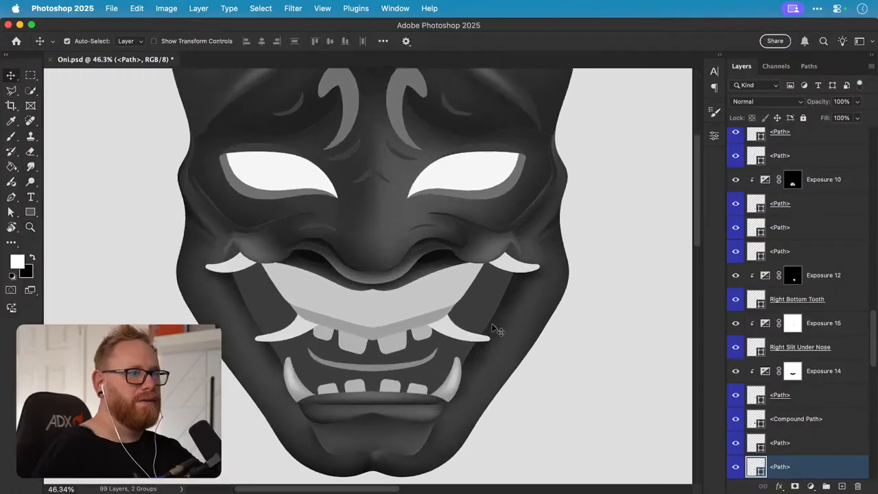
# - Recolour the large light grey shape between the upper lip and the upper teeth to a darker mid grey
pyautogui.doubleClick(755, 466)
pyautogui.moveTo(534, 130); pyautogui.dragTo(496, 153)
pyautogui.click(738, 84)
# - Add an Exposure adjustment of -4.12 clipped to the shape above the upper teeth and invert its mask to black
pyautogui.click(800, 486)
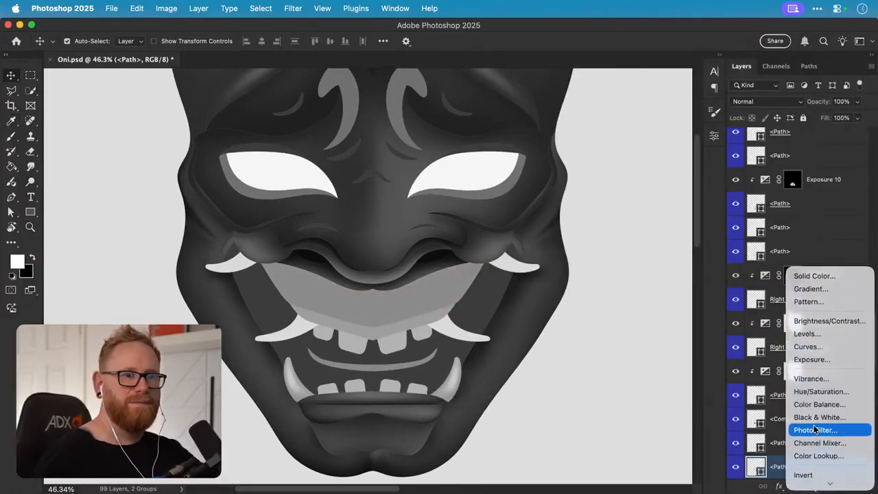
pyautogui.click(819, 360)
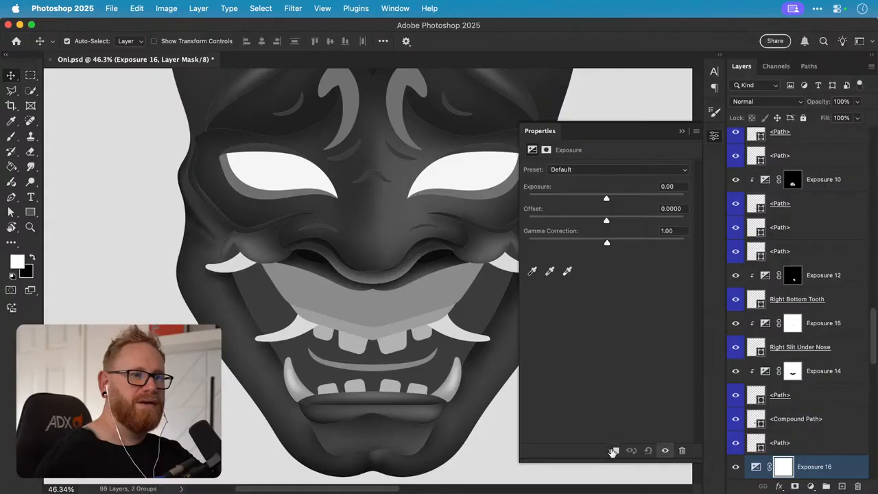
pyautogui.moveTo(607, 198); pyautogui.dragTo(559, 199)
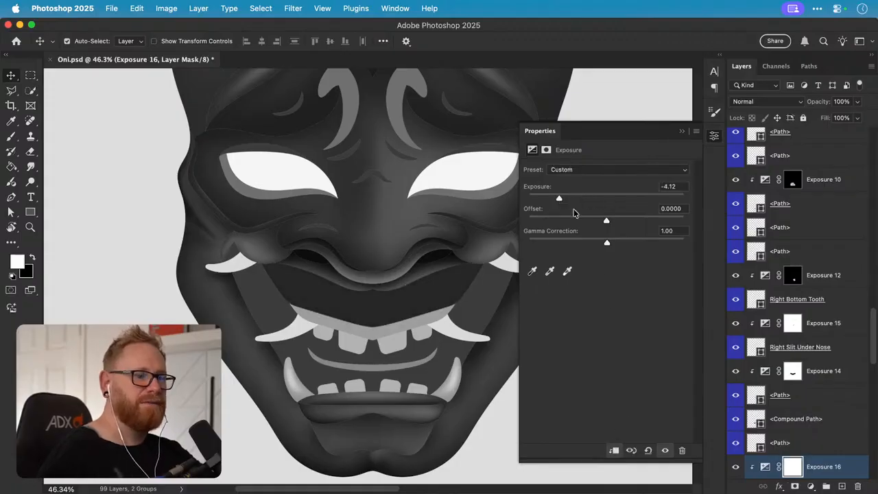
pyautogui.press('super+i')
pyautogui.click(714, 136)
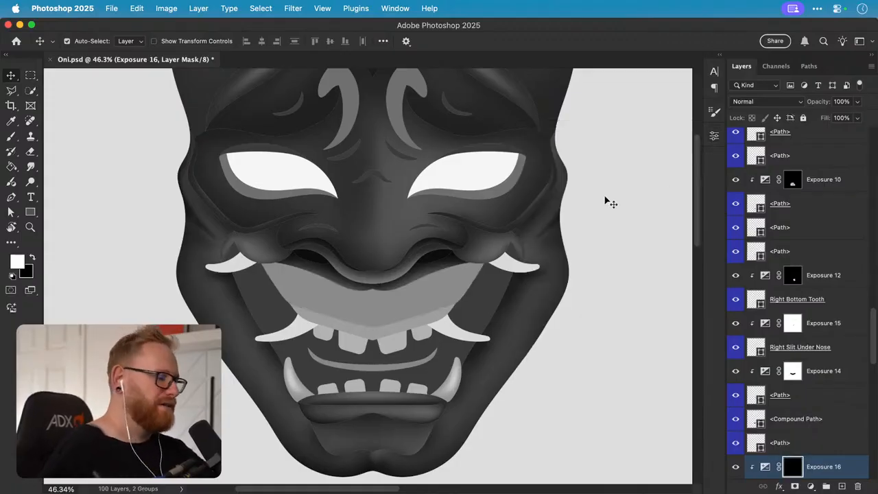
# - Paint white with a large soft brush on the Exposure mask to shade the shape's upper edge beneath the nose
pyautogui.press('b')
pyautogui.press(']')
pyautogui.press(']')
pyautogui.press(']')
pyautogui.press(']')
pyautogui.press(']')
pyautogui.press(']')
pyautogui.press(']')
pyautogui.press(']')
pyautogui.press(']')
pyautogui.press(']')
pyautogui.press(']')
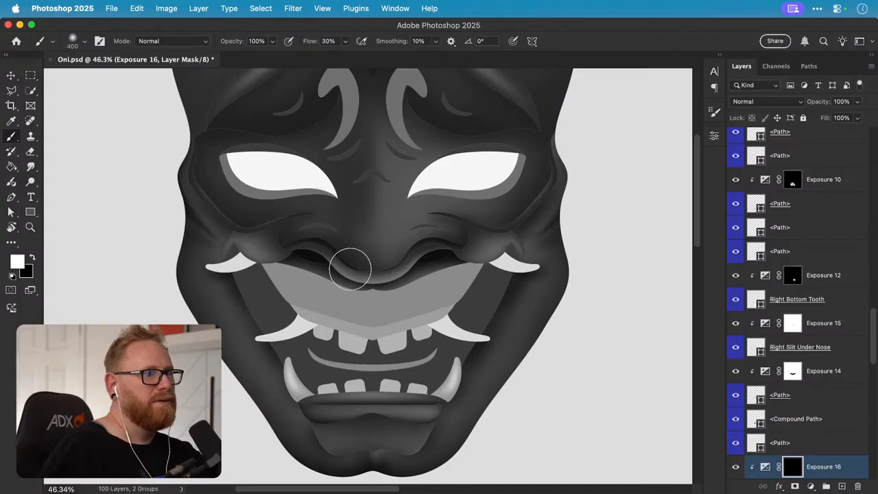
pyautogui.press('[')
pyautogui.moveTo(302, 255)
pyautogui.mouseDown()
pyautogui.moveTo(404, 270)
pyautogui.moveTo(378, 259)
pyautogui.moveTo(462, 254)
pyautogui.moveTo(378, 241)
pyautogui.mouseUp()
# - Paint the mask with a smaller soft brush of about 150 to 175 px to darken the lower edge above the upper teeth
pyautogui.press('[')
pyautogui.press('[')
pyautogui.press('[')
pyautogui.press('[')
pyautogui.press('[')
pyautogui.press('[')
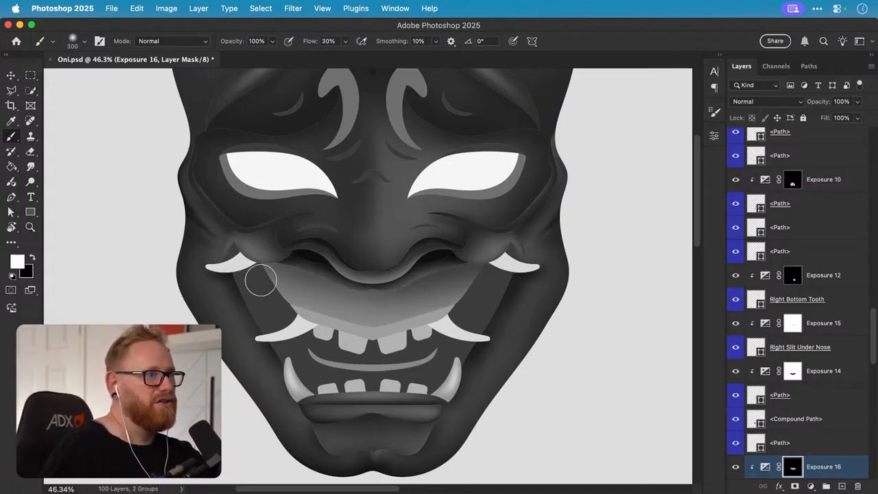
pyautogui.press('[')
pyautogui.press('[')
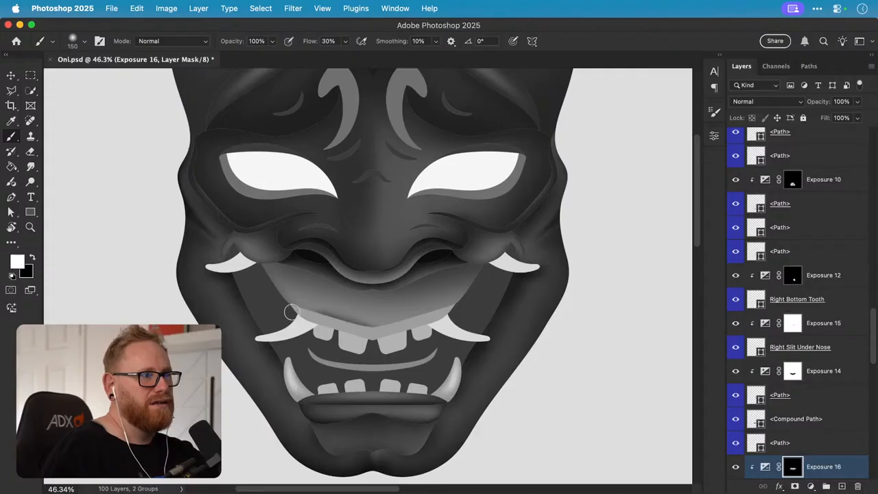
pyautogui.press(']')
pyautogui.press(']')
pyautogui.press(']')
pyautogui.press(']')
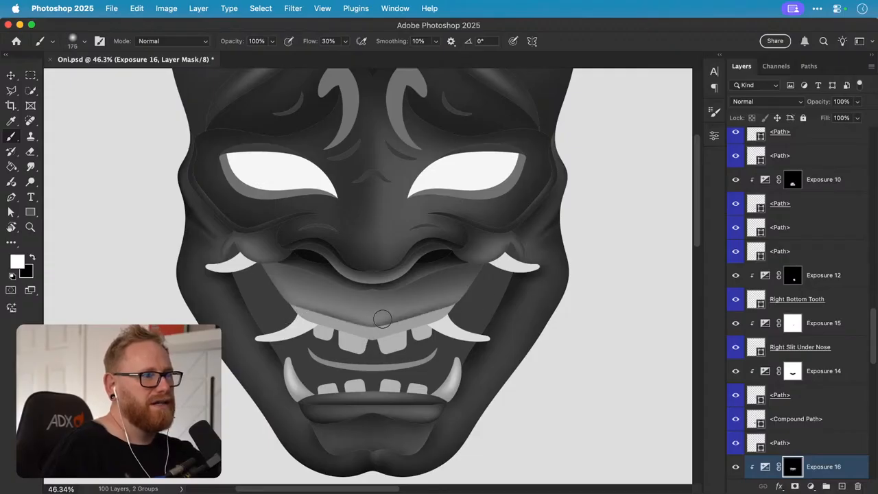
# - Darken the body and outer ends of the upper mouth shape on the mask with soft brushes of about 500 and 260 px
pyautogui.press(']')
pyautogui.press(']')
pyautogui.press(']')
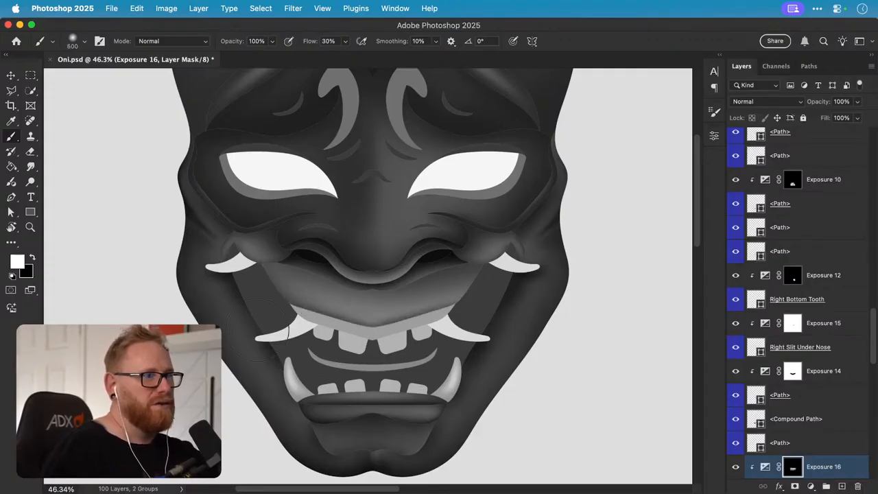
pyautogui.press('[')
pyautogui.press('[')
pyautogui.press('[')
pyautogui.press('[')
pyautogui.press('[')
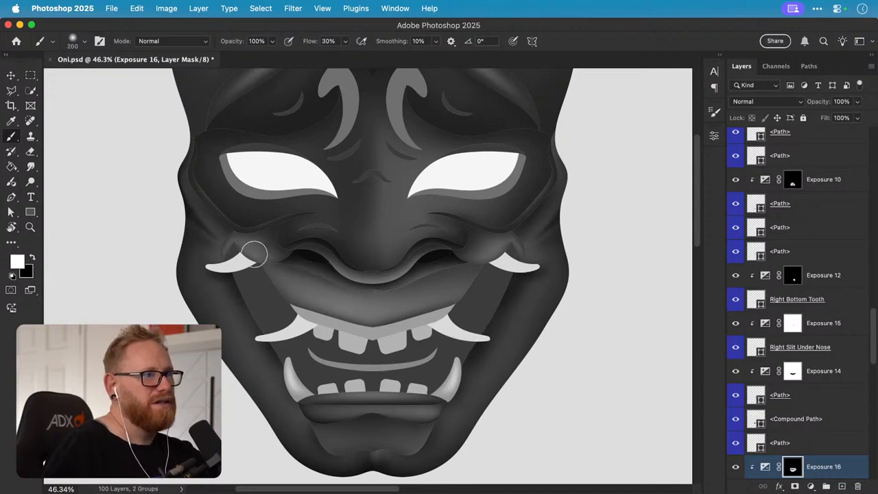
# - Blend the shading across the upper mouth shape and under the nose with soft mask strokes, varying the brush between 200 and 600 px
pyautogui.press(']')
pyautogui.press(']')
pyautogui.press(']')
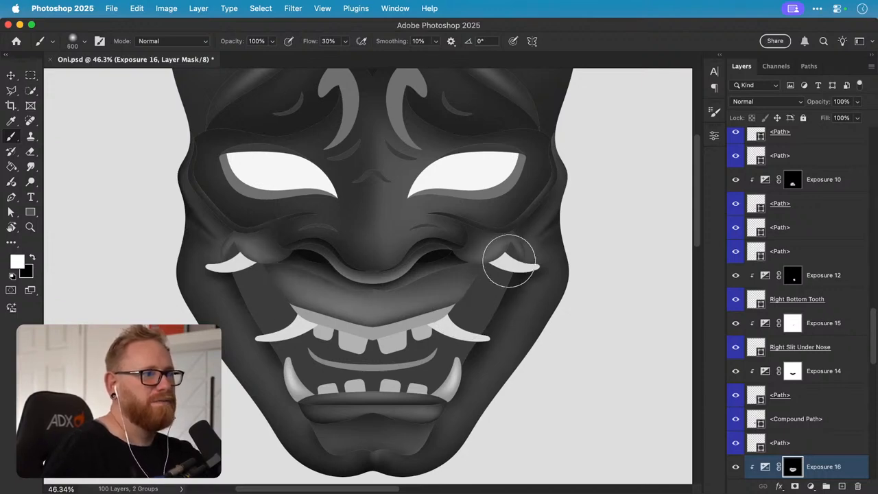
pyautogui.press(']')
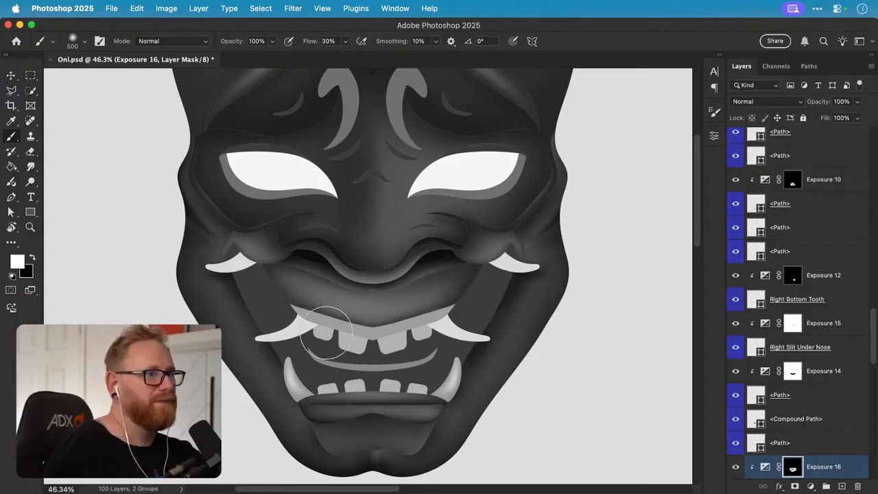
pyautogui.press('[')
pyautogui.press('[')
pyautogui.press('[')
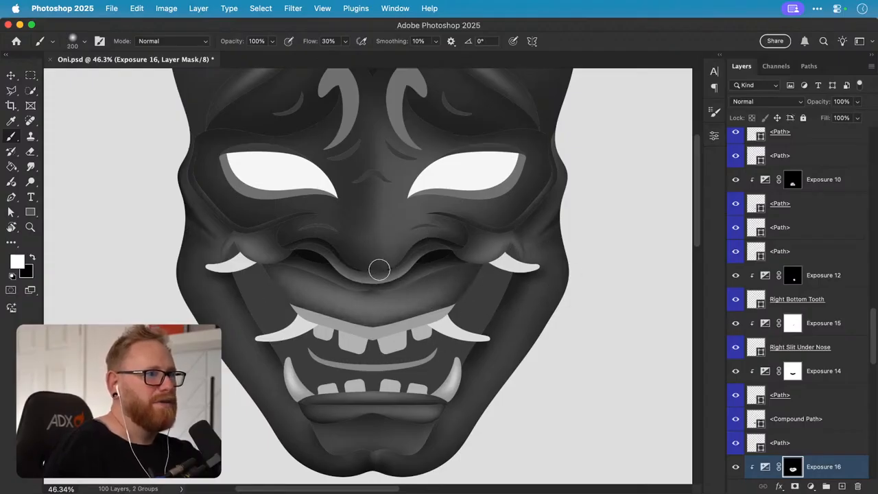
pyautogui.press(']')
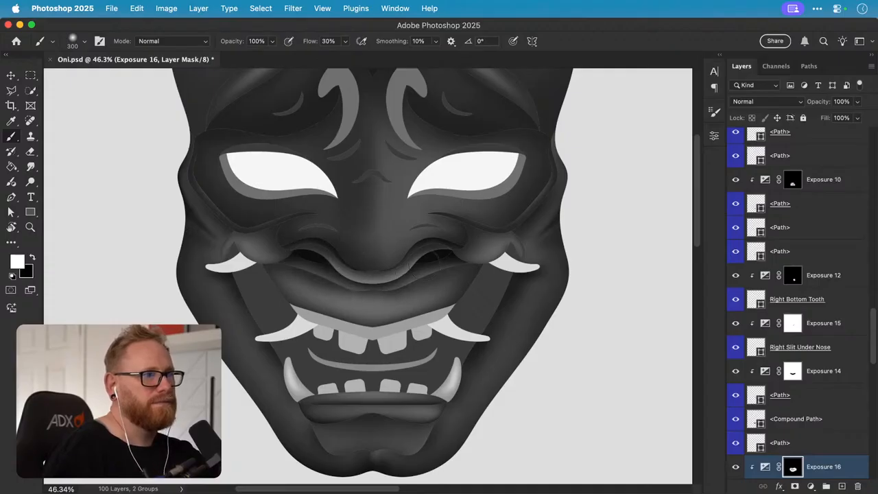
pyautogui.press(']')
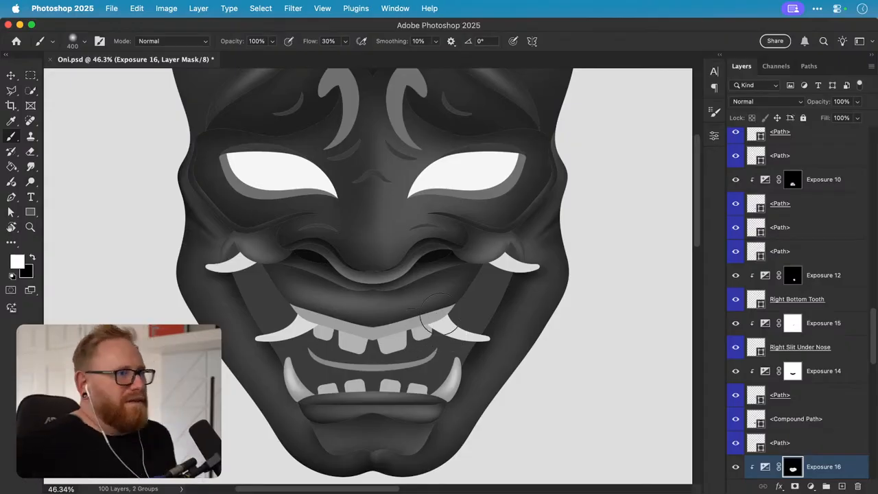
# - Finish painting the mask and save Oni.psd
pyautogui.press('v')
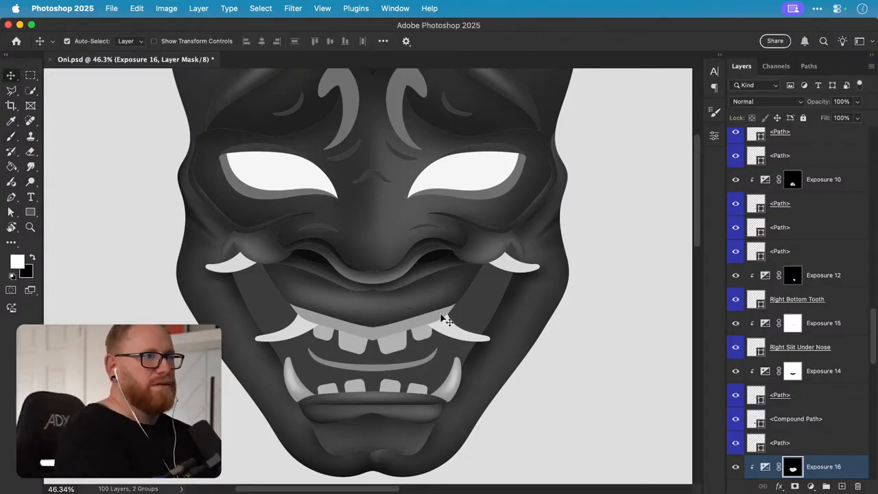
pyautogui.press('super+0')
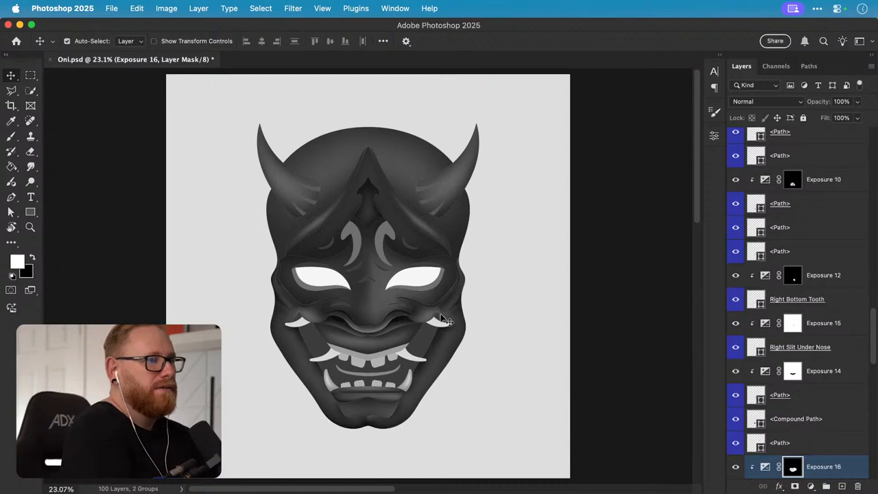
pyautogui.press('super+s')
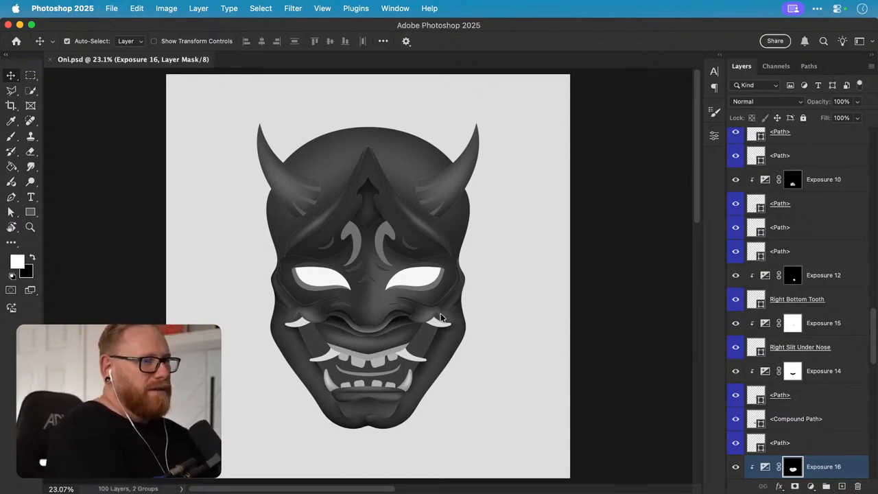
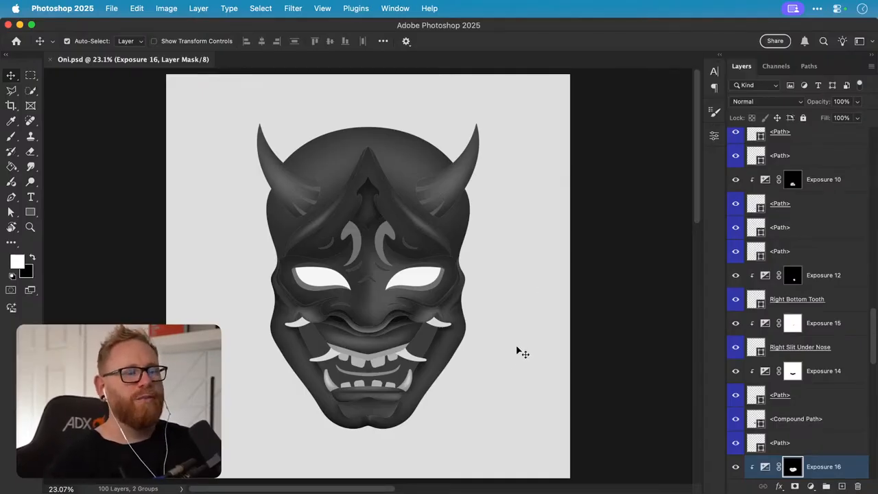
# - Add a new layer and try a black 400 px soft brush stroke beside the mask, then undo it
pyautogui.click(841, 486)
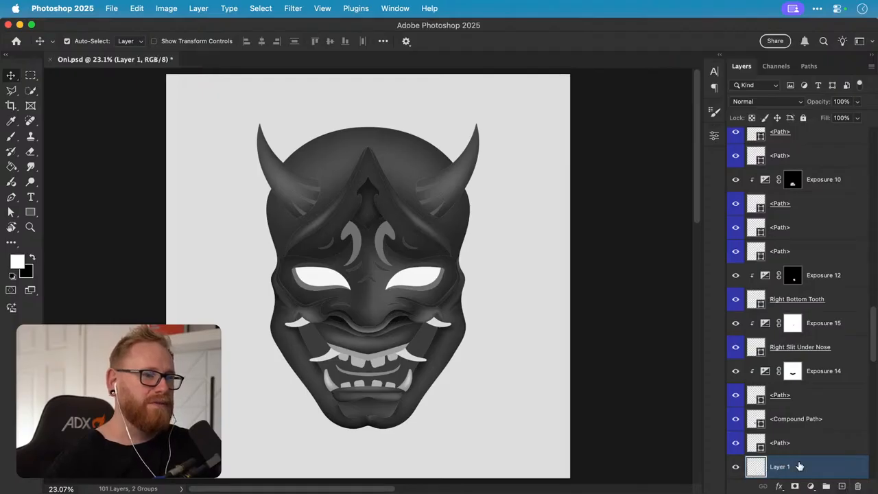
pyautogui.press('b')
pyautogui.press('x')
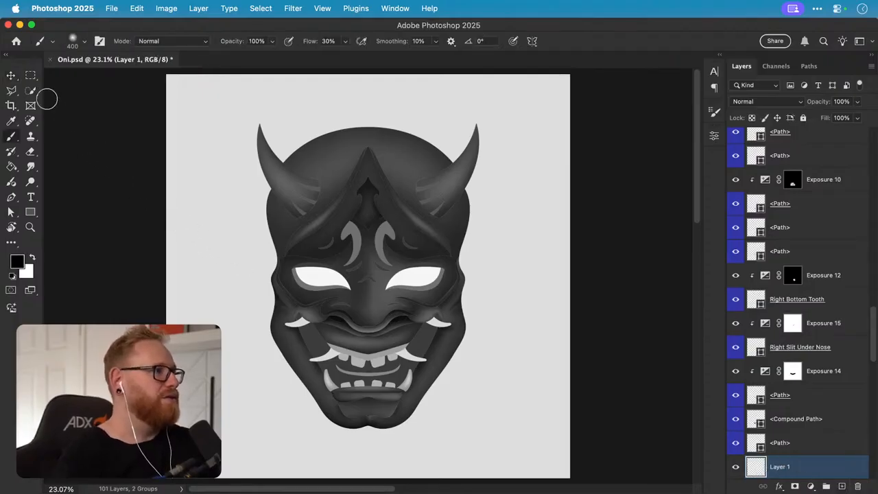
pyautogui.click(81, 43)
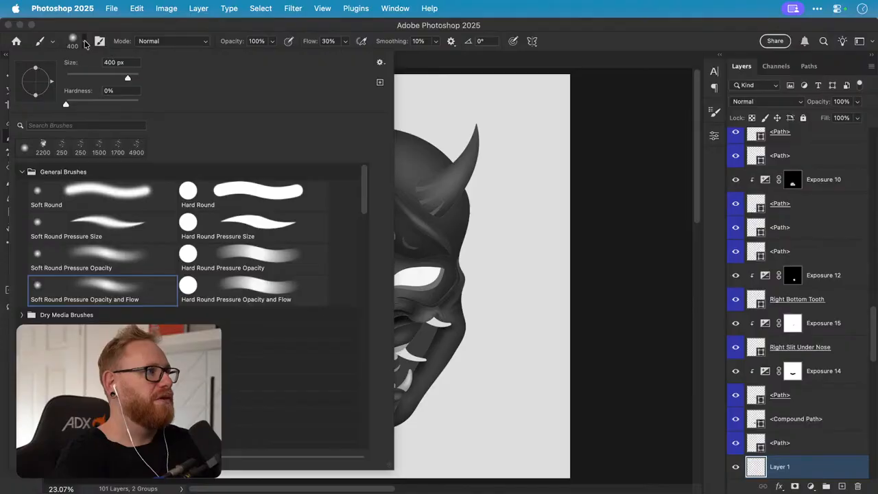
pyautogui.click(85, 44)
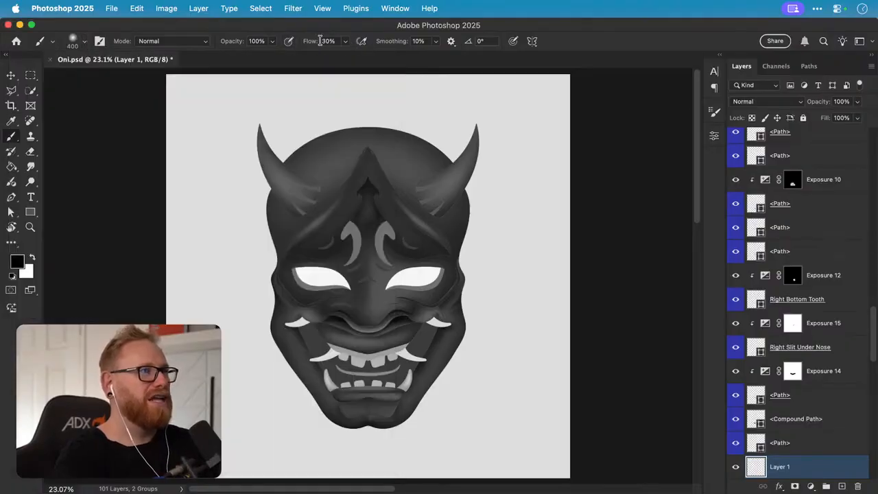
pyautogui.moveTo(218, 224)
pyautogui.mouseDown()
pyautogui.moveTo(195, 317)
pyautogui.moveTo(214, 321)
pyautogui.moveTo(217, 397)
pyautogui.moveTo(196, 194)
pyautogui.moveTo(214, 221)
pyautogui.moveTo(226, 450)
pyautogui.mouseUp()
pyautogui.press('cmd+z')
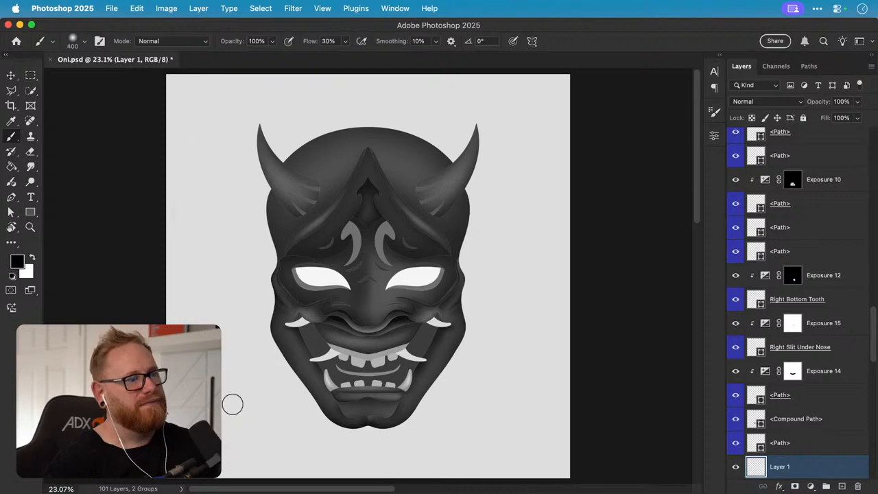
# - Try black strokes with a 1000 px soft brush at 30% flow on the background beside the mask, undoing each
pyautogui.press(']')
pyautogui.press(']')
pyautogui.press(']')
pyautogui.press(']')
pyautogui.press(']')
pyautogui.press(']')
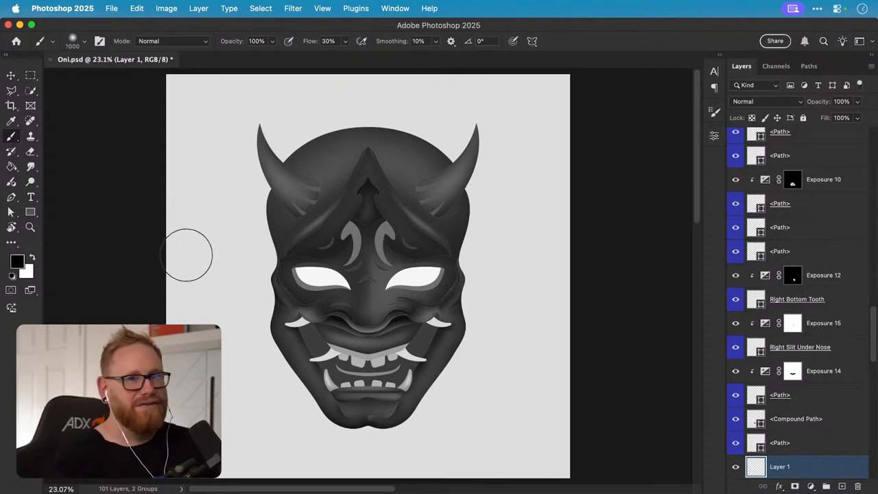
pyautogui.moveTo(180, 247)
pyautogui.mouseDown()
pyautogui.moveTo(204, 348)
pyautogui.moveTo(203, 262)
pyautogui.mouseUp()
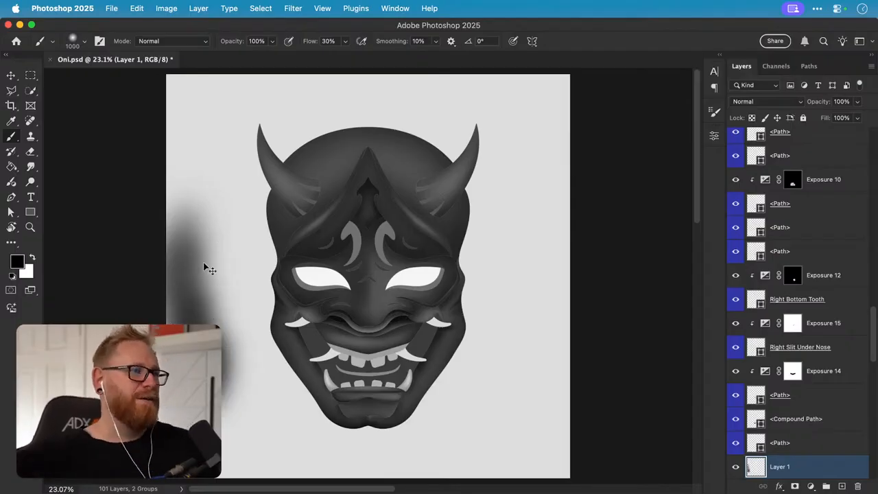
pyautogui.press('super+z')
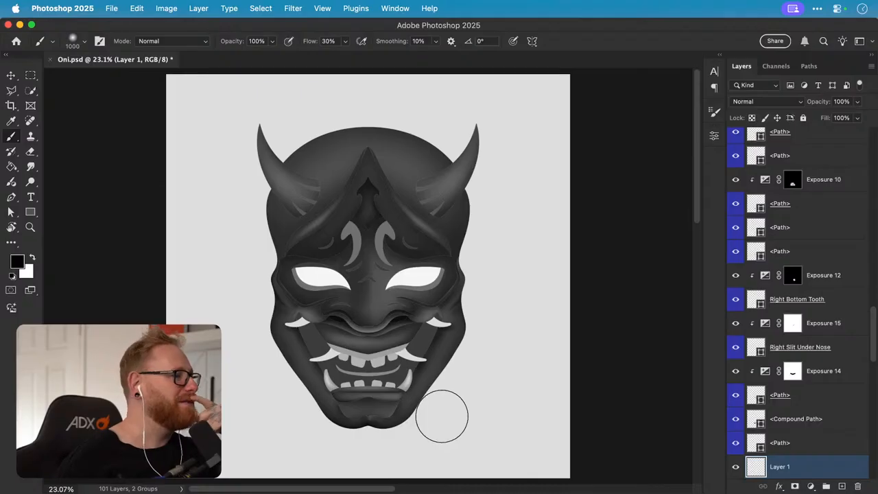
pyautogui.moveTo(192, 232)
pyautogui.mouseDown()
pyautogui.moveTo(182, 193)
pyautogui.moveTo(199, 226)
pyautogui.mouseUp()
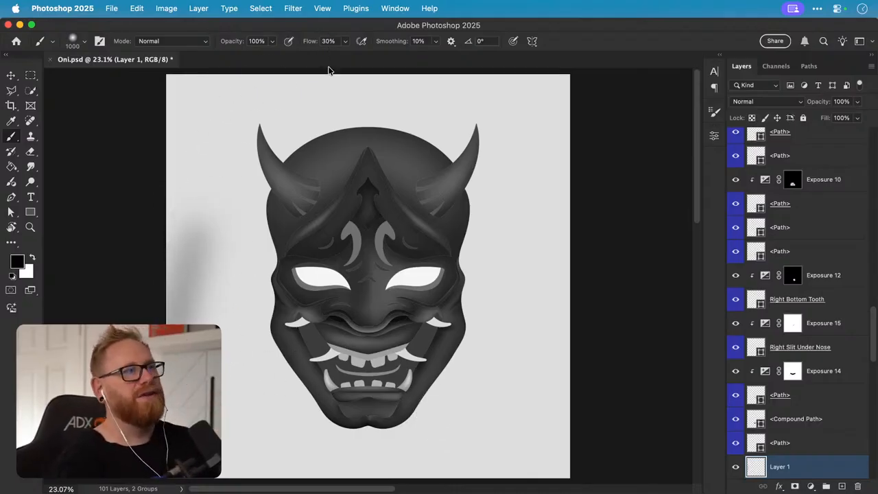
pyautogui.press('super+z')
# - Paint a soft black patch at 30% flow on the test layer beside the mask, enlarging the brush to 1400 px
pyautogui.moveTo(201, 238)
pyautogui.mouseDown()
pyautogui.moveTo(225, 225)
pyautogui.moveTo(205, 314)
pyautogui.moveTo(222, 348)
pyautogui.moveTo(223, 221)
pyautogui.moveTo(201, 311)
pyautogui.moveTo(209, 329)
pyautogui.moveTo(202, 230)
pyautogui.moveTo(188, 258)
pyautogui.moveTo(188, 336)
pyautogui.moveTo(195, 231)
pyautogui.moveTo(206, 257)
pyautogui.moveTo(182, 263)
pyautogui.moveTo(195, 339)
pyautogui.moveTo(199, 221)
pyautogui.moveTo(227, 269)
pyautogui.moveTo(229, 229)
pyautogui.moveTo(214, 304)
pyautogui.moveTo(240, 270)
pyautogui.moveTo(230, 273)
pyautogui.moveTo(246, 266)
pyautogui.moveTo(240, 309)
pyautogui.moveTo(255, 254)
pyautogui.moveTo(247, 352)
pyautogui.moveTo(246, 234)
pyautogui.moveTo(245, 309)
pyautogui.mouseUp()
pyautogui.press(']')
pyautogui.press(']')
pyautogui.press(']')
pyautogui.press(']')
# - Set the brush flow to 100% and paint a dense black comparison patch above the first one using a reduced brush size
pyautogui.click(345, 42)
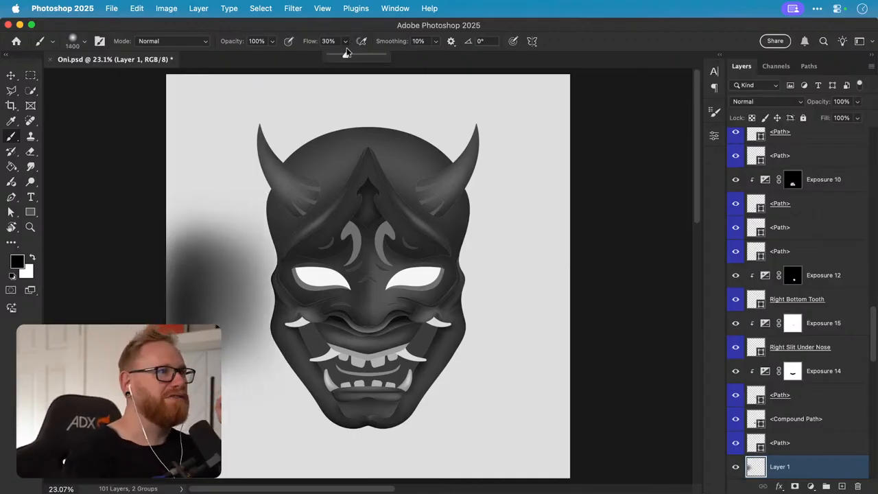
pyautogui.moveTo(220, 167)
pyautogui.mouseDown()
pyautogui.moveTo(217, 112)
pyautogui.moveTo(198, 186)
pyautogui.moveTo(210, 189)
pyautogui.moveTo(210, 112)
pyautogui.mouseUp()
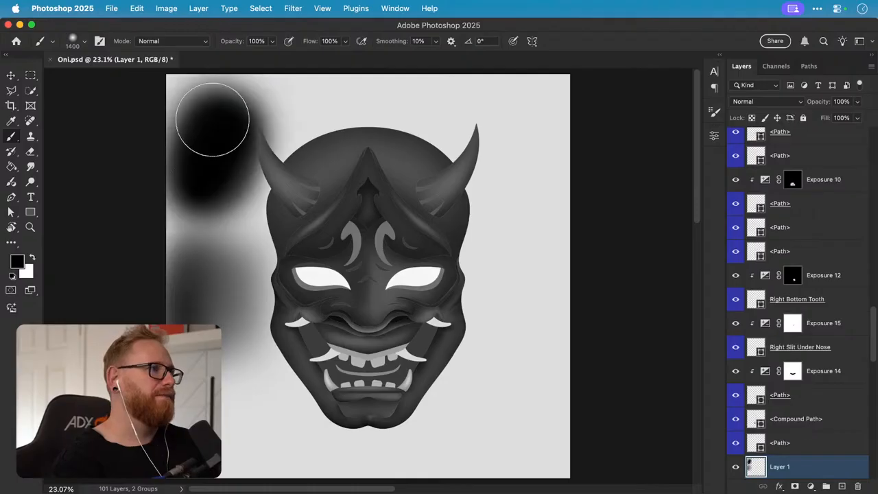
pyautogui.hotkey('ctrl', 'z')
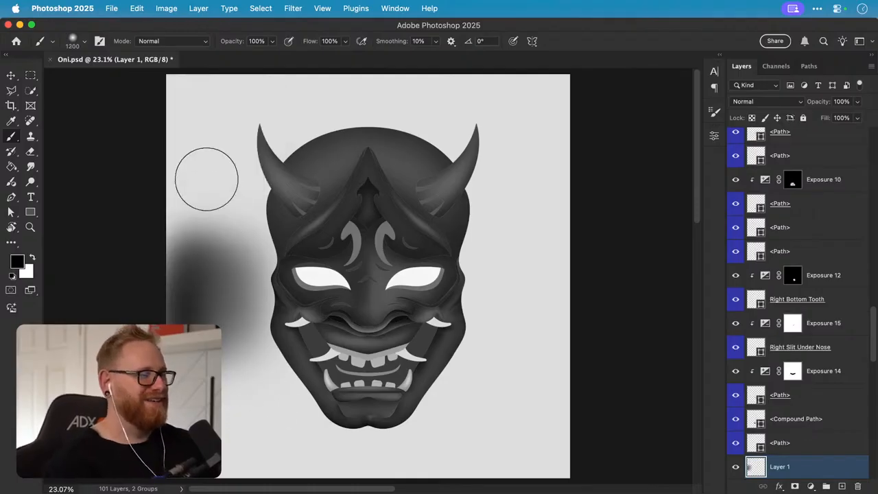
pyautogui.press('[')
pyautogui.press('[')
pyautogui.press('[')
pyautogui.press('[')
pyautogui.press('[')
pyautogui.press('[')
pyautogui.moveTo(216, 113)
pyautogui.mouseDown()
pyautogui.moveTo(195, 204)
pyautogui.moveTo(218, 96)
pyautogui.moveTo(192, 192)
pyautogui.moveTo(234, 93)
pyautogui.moveTo(225, 216)
pyautogui.moveTo(250, 114)
pyautogui.moveTo(228, 112)
pyautogui.mouseUp()
# - Delete the brush test layer and make white the foreground colour
pyautogui.press('v')
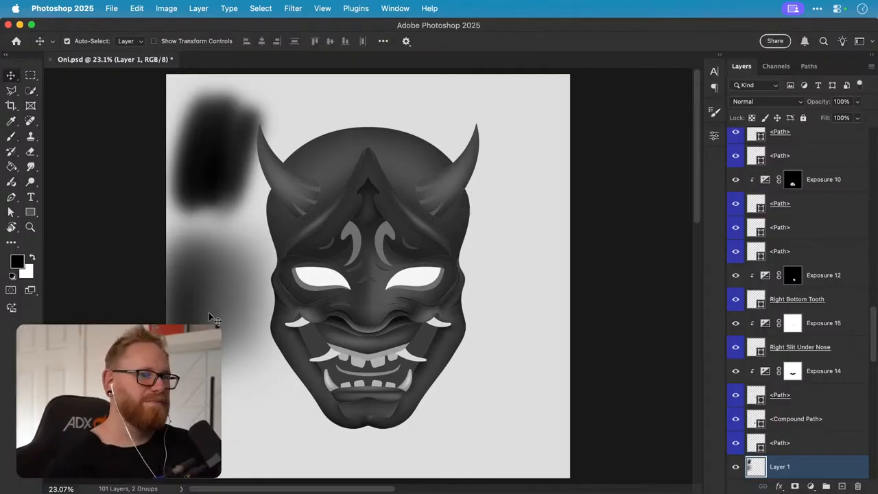
pyautogui.press('BackSpace')
pyautogui.press('x')
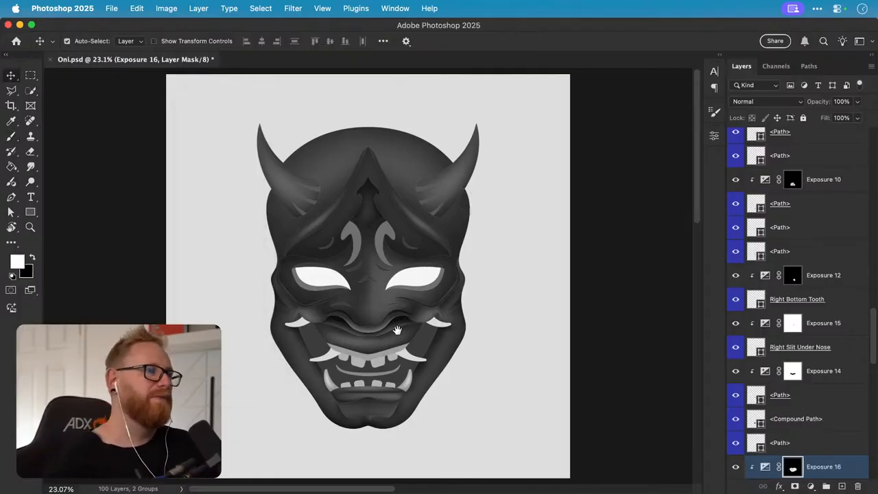
# - Change the fill of the lowest light stripe at the base of the left horn to 282828
pyautogui.moveTo(398, 331); pyautogui.dragTo(379, 355)
pyautogui.press('z')
pyautogui.moveTo(277, 232); pyautogui.dragTo(328, 319)
pyautogui.click(336, 318)
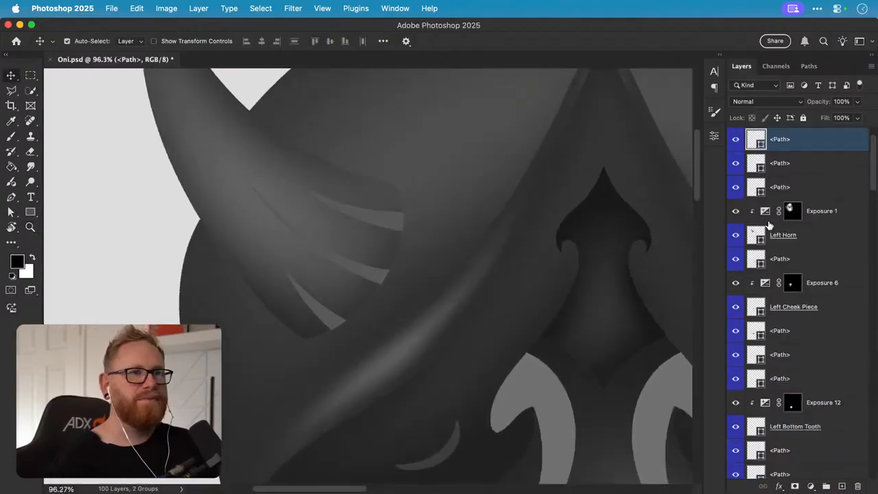
pyautogui.doubleClick(758, 140)
pyautogui.moveTo(524, 183)
pyautogui.mouseDown()
pyautogui.moveTo(489, 197)
pyautogui.moveTo(492, 207)
pyautogui.mouseUp()
pyautogui.press('Return')
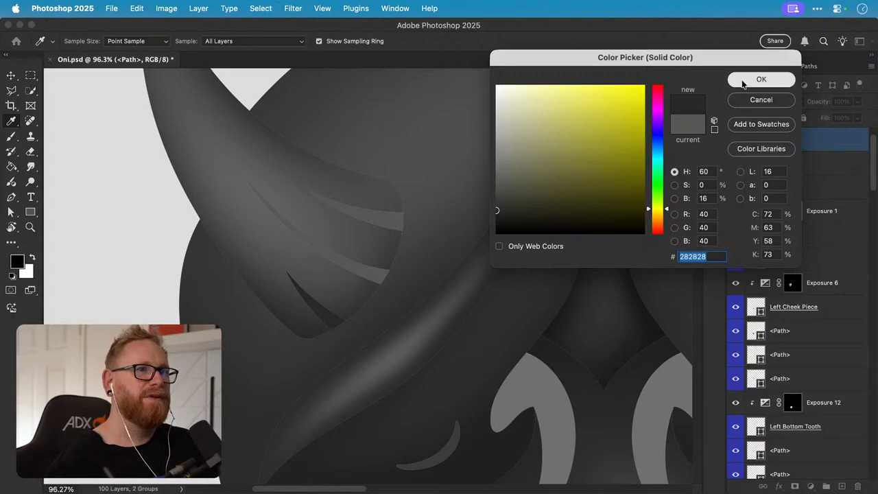
# - Change the fills of the middle and upper light stripes on the left horn to 282828
pyautogui.click(375, 276)
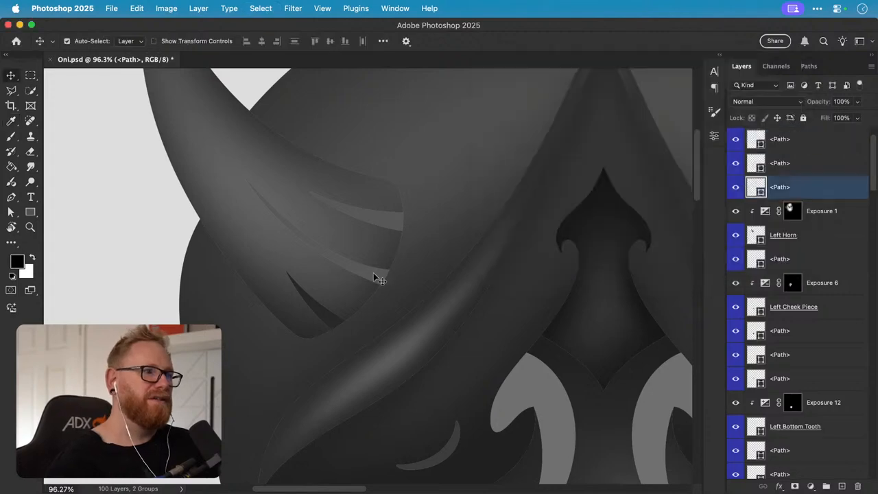
pyautogui.doubleClick(756, 189)
pyautogui.write('282828')
pyautogui.press('Return')
pyautogui.click(400, 221)
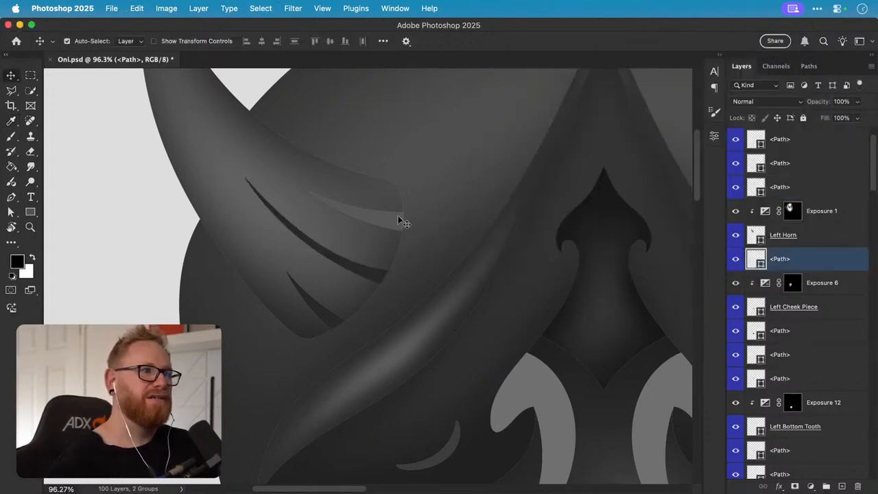
pyautogui.doubleClick(755, 260)
pyautogui.write('282828')
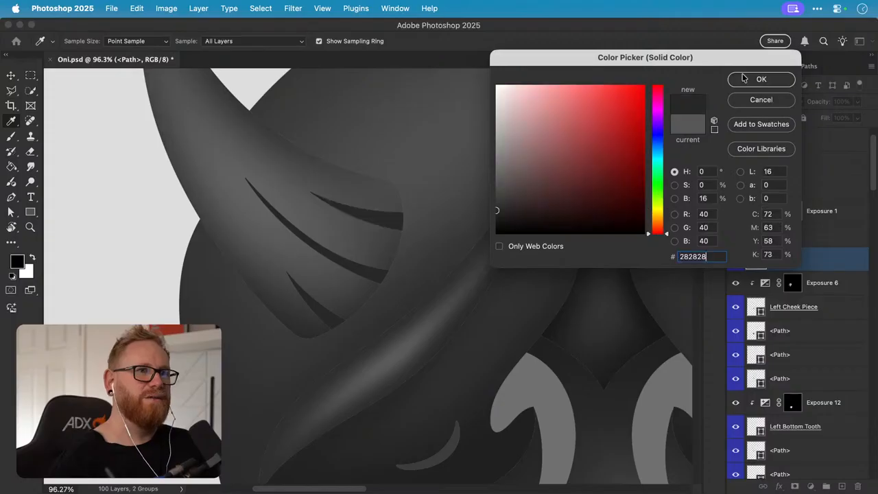
pyautogui.click(746, 78)
# - Change the fills of the upper and middle light stripes on the right horn to 282828
pyautogui.moveTo(605, 208); pyautogui.dragTo(480, 214)
pyautogui.click(570, 235)
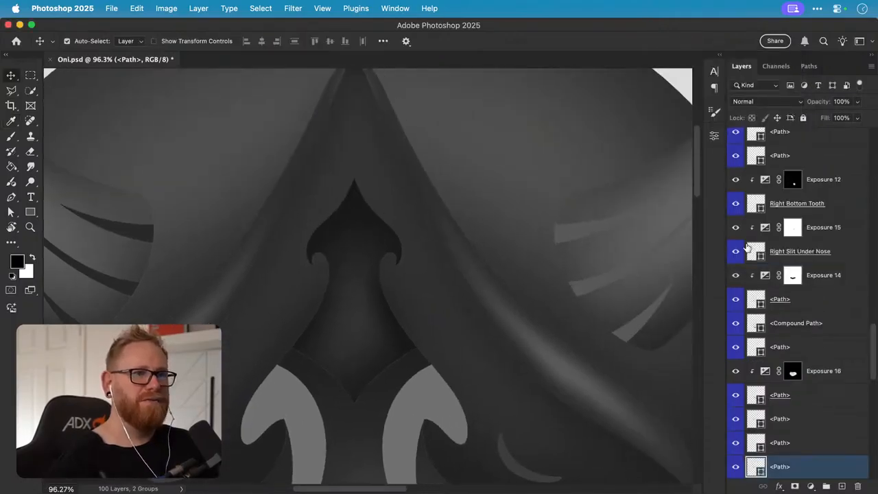
pyautogui.doubleClick(756, 469)
pyautogui.write('282828')
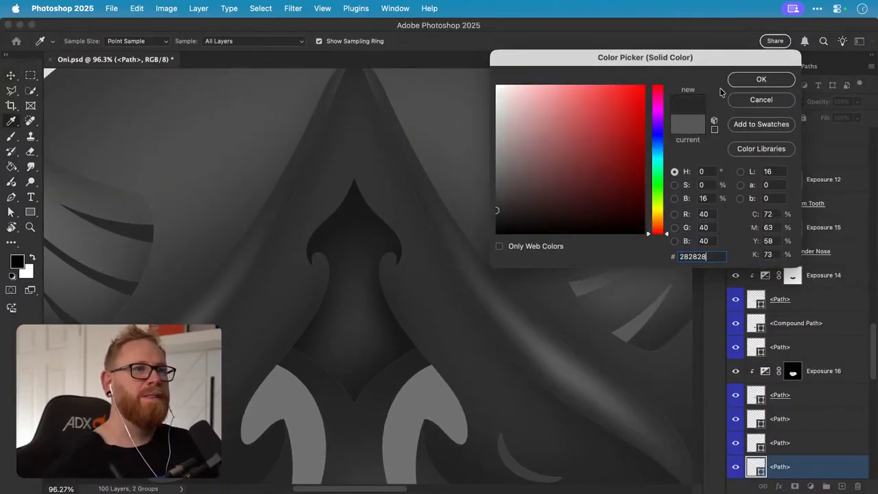
pyautogui.press('Return')
pyautogui.click(580, 292)
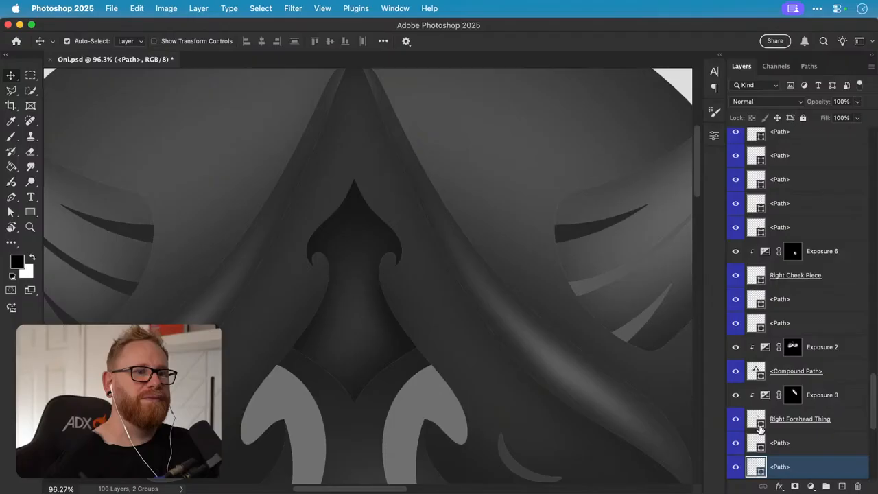
pyautogui.doubleClick(757, 469)
pyautogui.press('super+v')
pyautogui.click(755, 81)
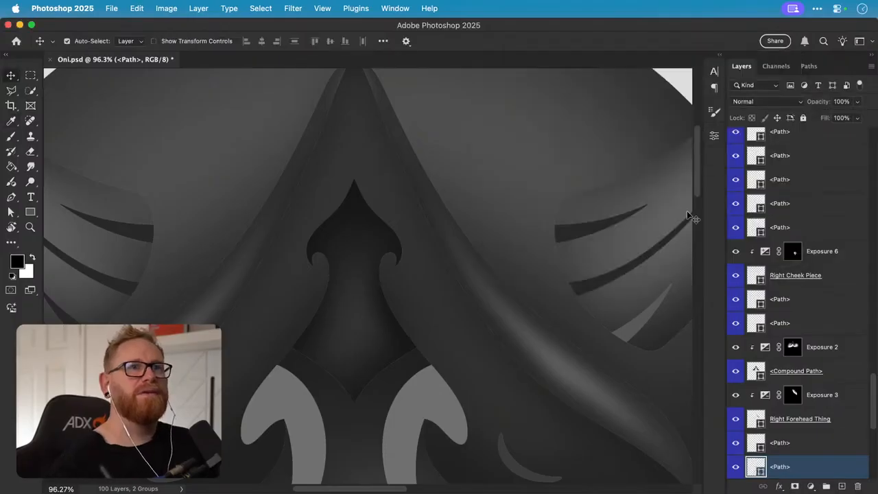
# - Change the fill of the lowest light stripe at the base of the right horn to 282828
pyautogui.click(615, 346)
pyautogui.doubleClick(756, 299)
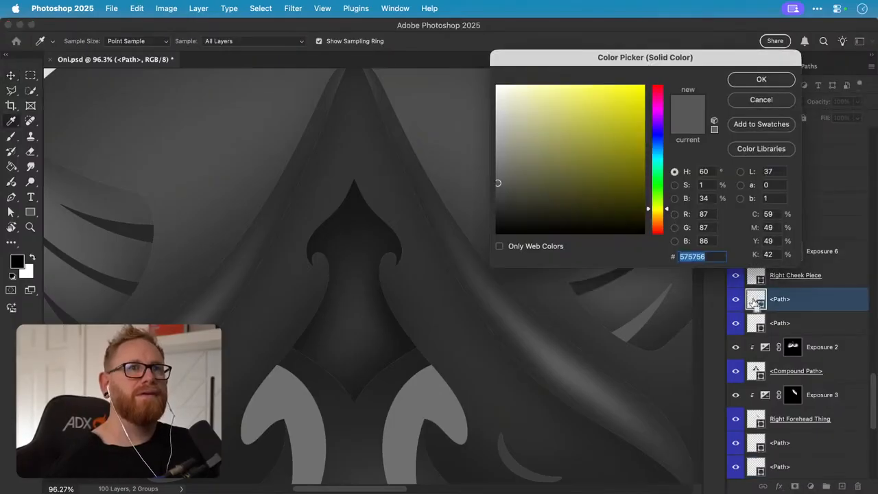
pyautogui.write('282828')
pyautogui.click(761, 79)
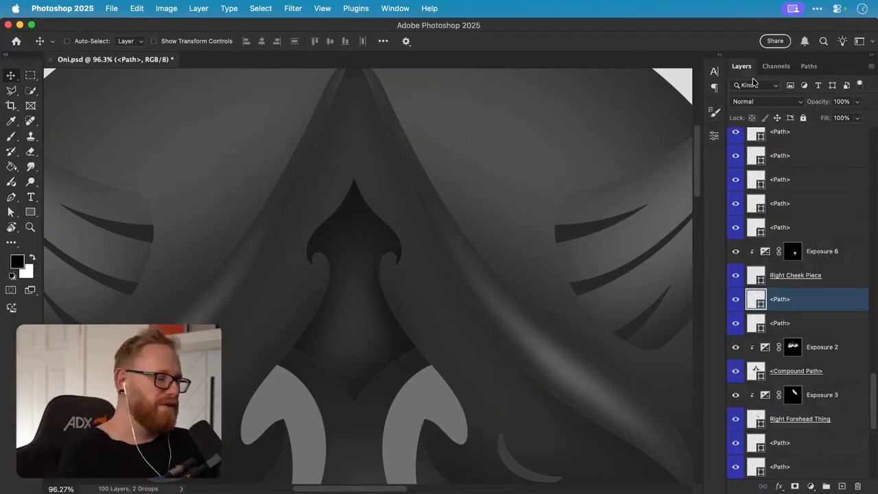
# - Add an Exposure adjustment at -3.77 above the left light grey curl on the lower forehead and clip it to that shape
pyautogui.press('super+0')
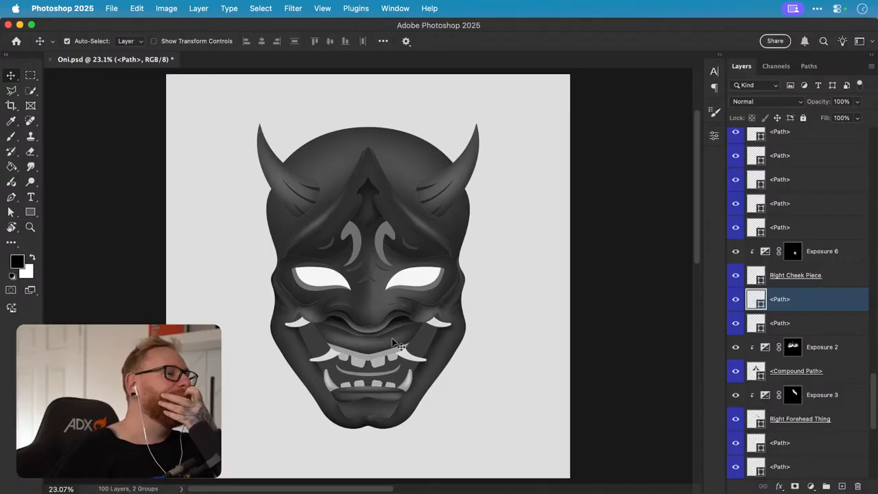
pyautogui.press('z')
pyautogui.click(367, 234)
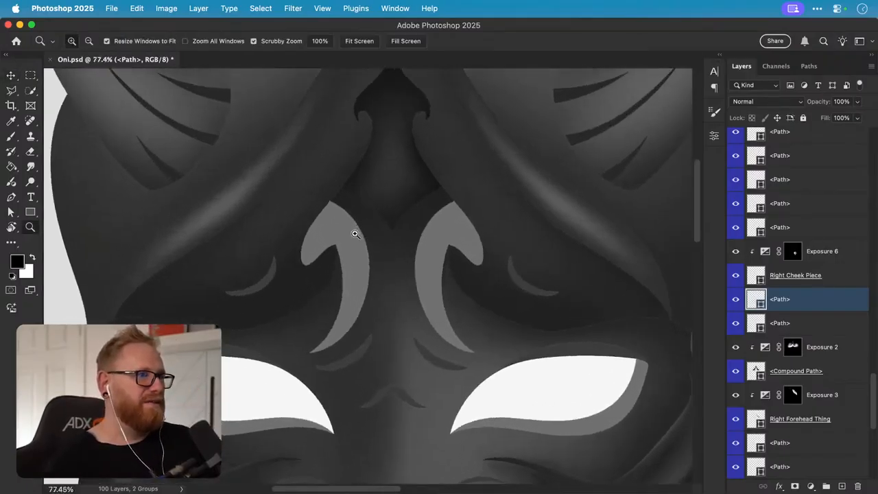
pyautogui.press('v')
pyautogui.click(364, 235)
pyautogui.click(809, 486)
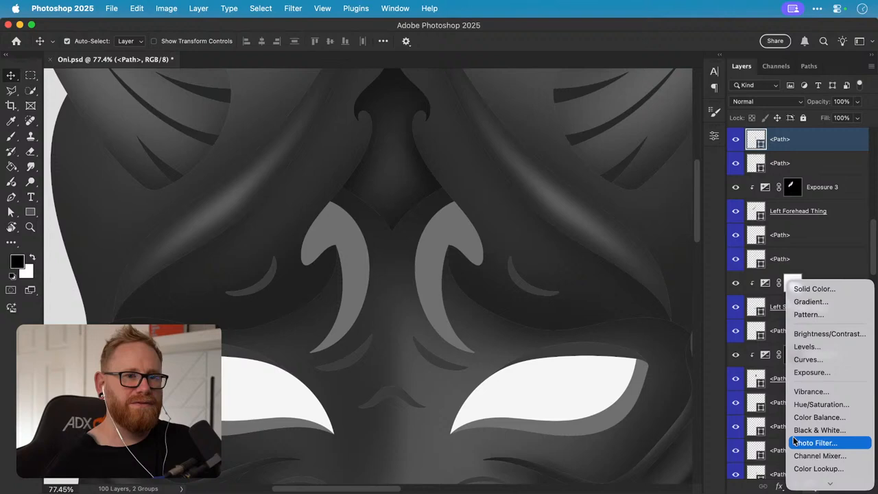
pyautogui.click(817, 373)
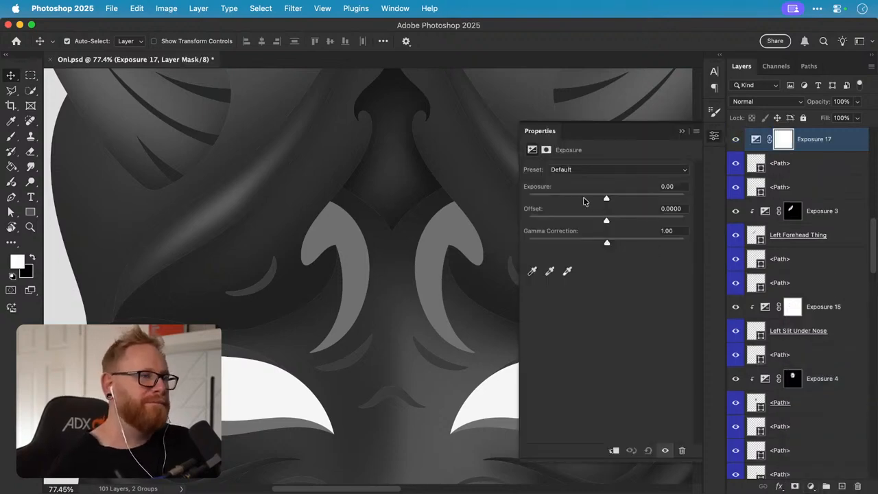
pyautogui.moveTo(562, 199); pyautogui.dragTo(562, 198)
pyautogui.keyDown('alt'); pyautogui.click(819, 151); pyautogui.keyUp('alt')
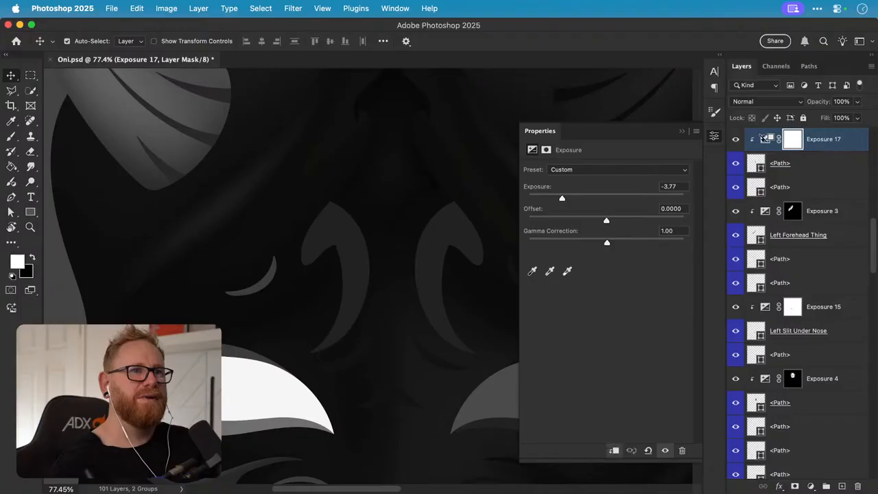
# - Lower the left curl's Exposure value further to make it nearly black, and invert the adjustment's mask to black
pyautogui.press('z')
pyautogui.click(336, 238)
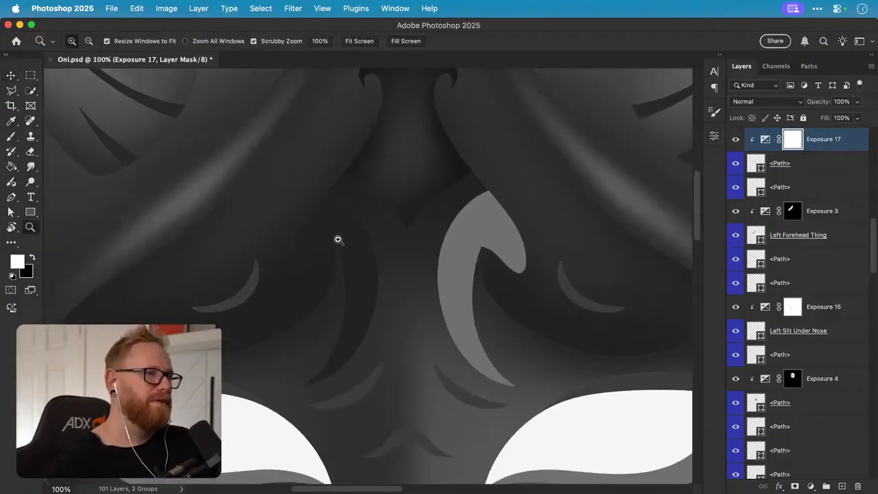
pyautogui.press('b')
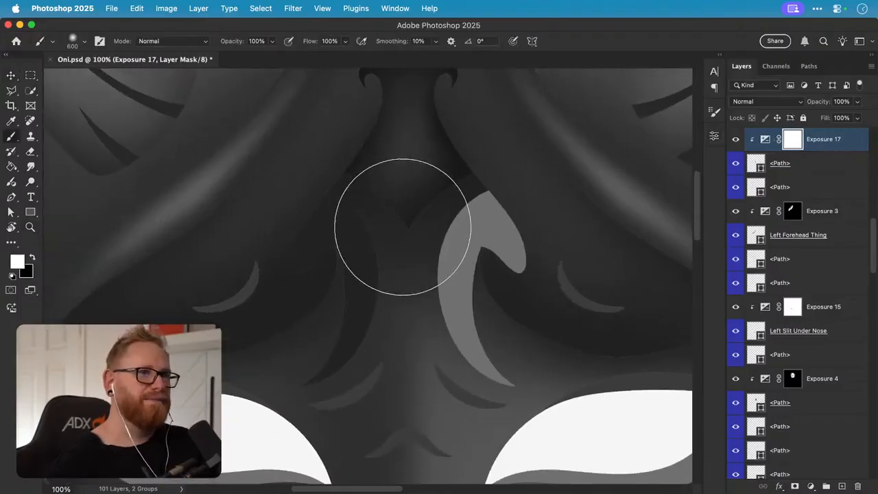
pyautogui.doubleClick(766, 140)
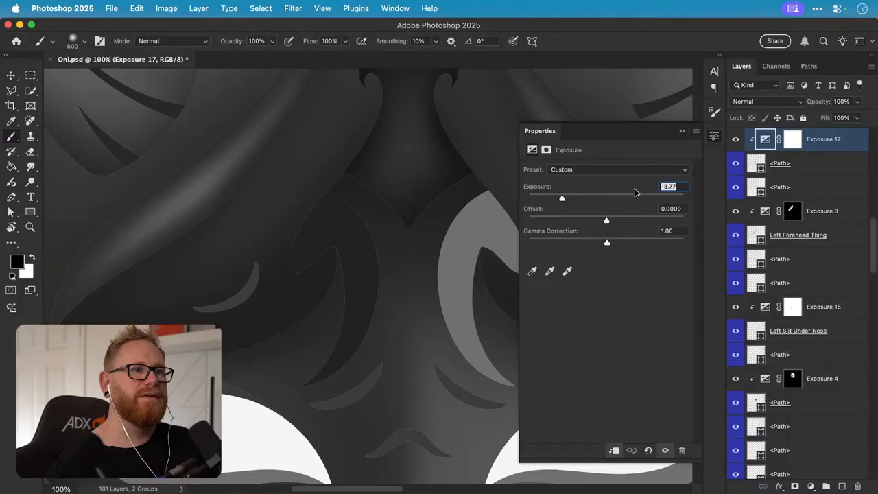
pyautogui.click(551, 199)
pyautogui.click(716, 138)
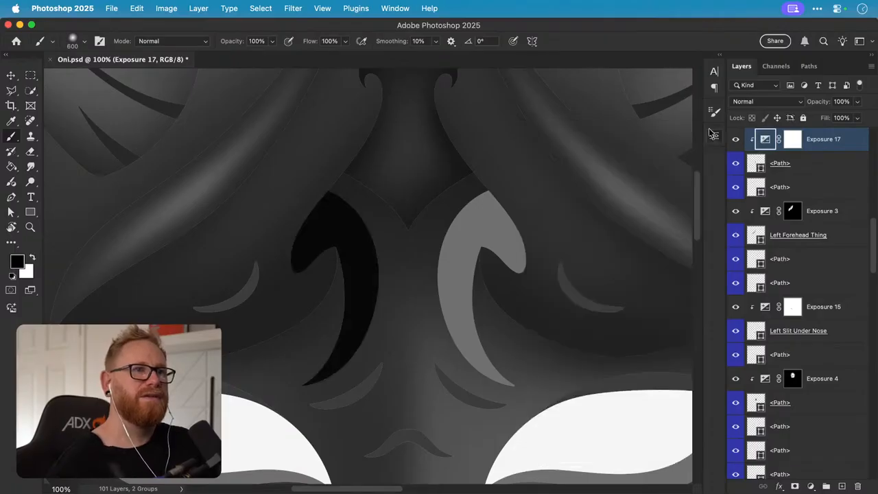
pyautogui.click(792, 144)
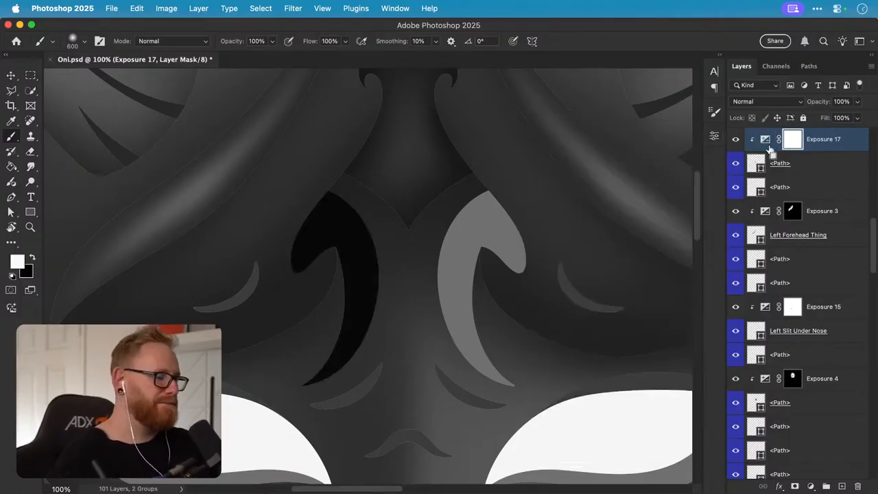
pyautogui.press('super+i')
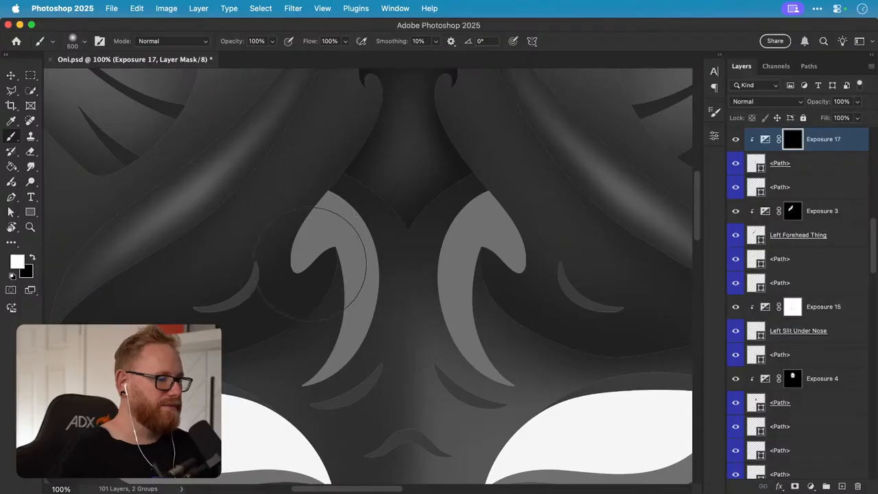
# - Try painting white along the curl's inner edge on the mask with a 150 px brush at 100% flow
pyautogui.press('[')
pyautogui.press('[')
pyautogui.press('[')
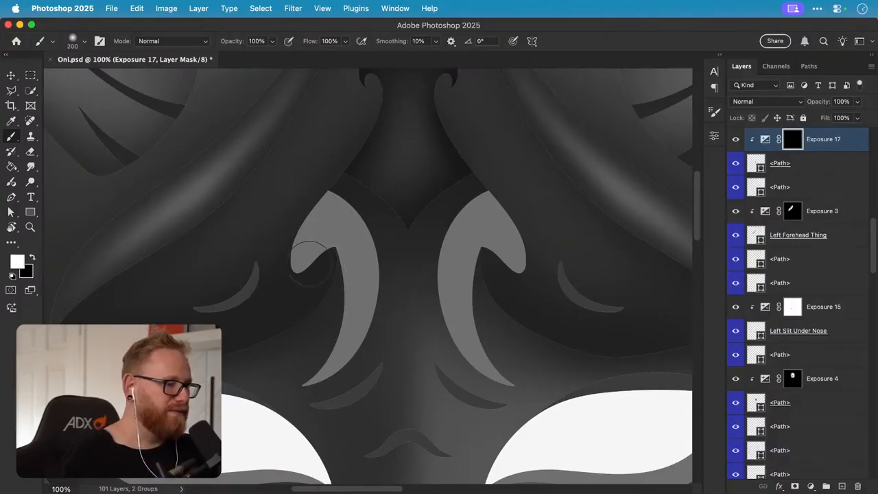
pyautogui.press('[')
pyautogui.press('[')
pyautogui.moveTo(327, 255); pyautogui.dragTo(313, 412)
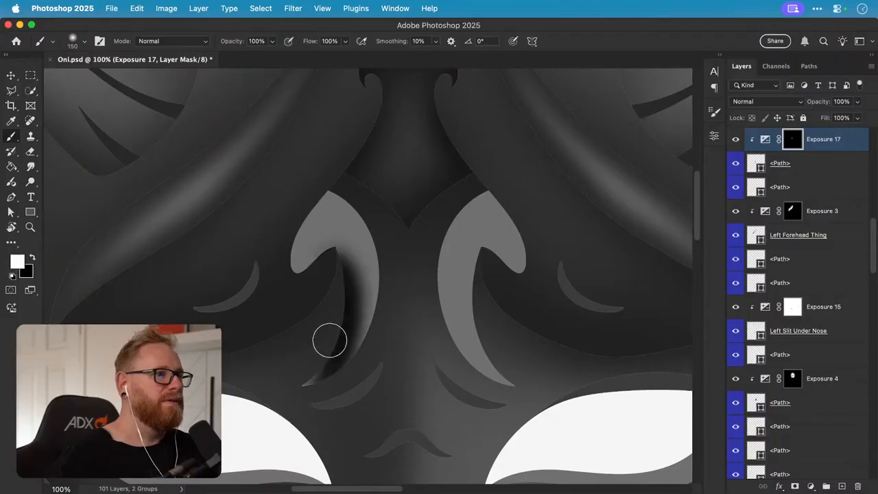
pyautogui.press('super+z')
# - Set the brush flow to 40% and paint soft shading around the left curl's upper edges on the mask at 400 px
pyautogui.hotkey('shift', '4')
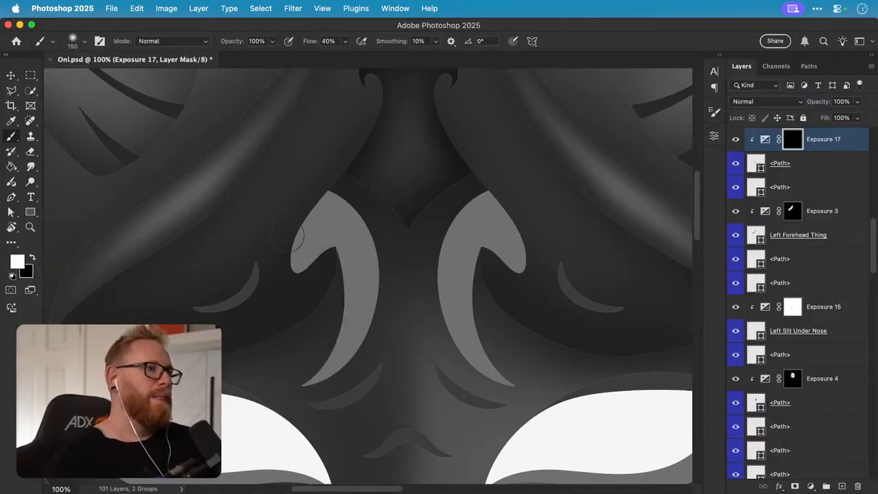
pyautogui.press(']')
pyautogui.press(']')
pyautogui.press(']')
pyautogui.press(']')
pyautogui.press(']')
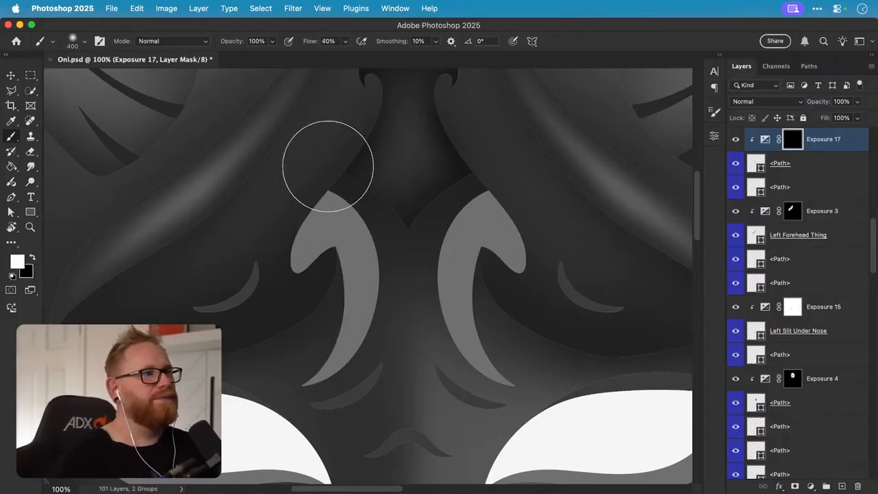
pyautogui.moveTo(328, 167)
pyautogui.mouseDown()
pyautogui.moveTo(393, 195)
pyautogui.moveTo(417, 268)
pyautogui.mouseUp()
pyautogui.moveTo(343, 152); pyautogui.dragTo(244, 300)
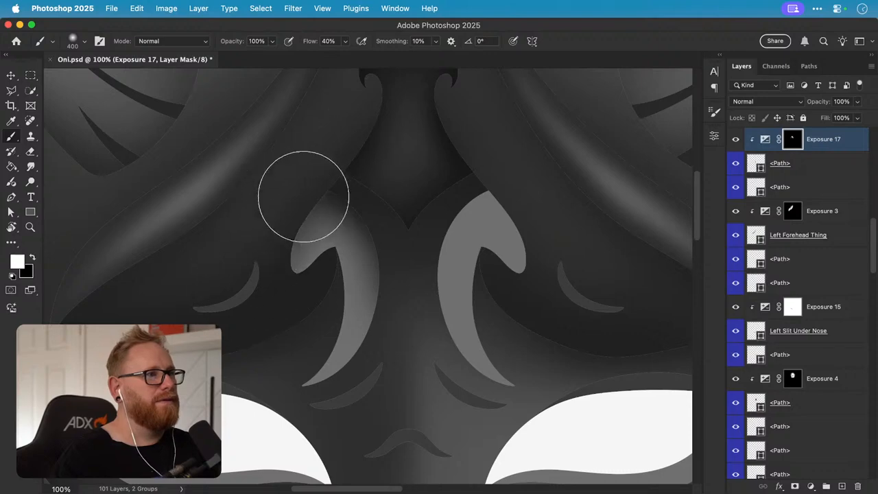
# - Paint shading down the left curl's outer edge to its lower tip on the mask with a smaller brush
pyautogui.press('[')
pyautogui.press('[')
pyautogui.press('[')
pyautogui.moveTo(395, 300); pyautogui.dragTo(322, 411)
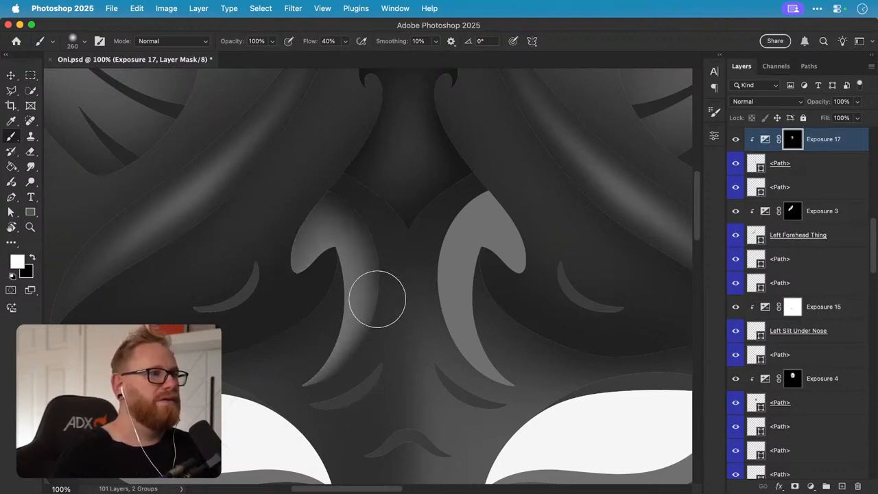
pyautogui.press(']')
pyautogui.moveTo(374, 226); pyautogui.dragTo(388, 337)
# - Shade the left curl's inner edge with a 100 px brush and its hooked end with a 175 px brush
pyautogui.press('[')
pyautogui.press('[')
pyautogui.press('[')
pyautogui.press('[')
pyautogui.press('[')
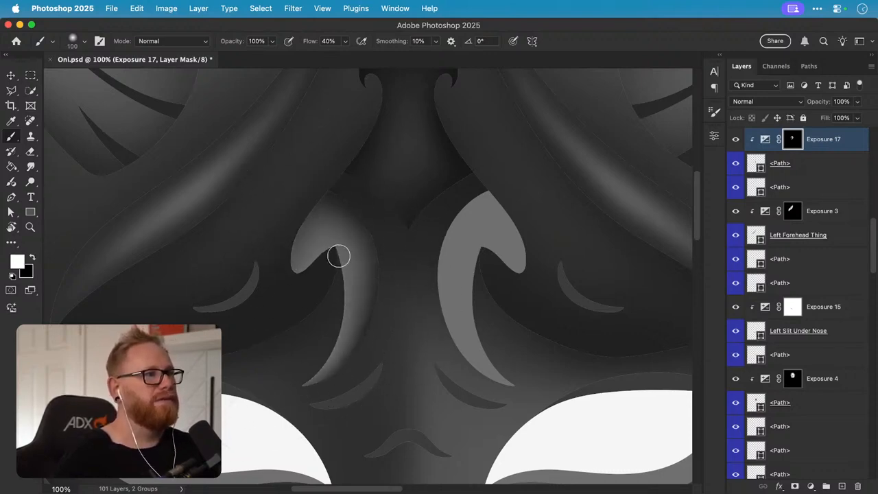
pyautogui.moveTo(334, 268)
pyautogui.mouseDown()
pyautogui.moveTo(320, 283)
pyautogui.moveTo(324, 302)
pyautogui.moveTo(330, 282)
pyautogui.moveTo(325, 277)
pyautogui.moveTo(324, 309)
pyautogui.moveTo(330, 272)
pyautogui.moveTo(281, 389)
pyautogui.moveTo(330, 272)
pyautogui.moveTo(302, 374)
pyautogui.mouseUp()
pyautogui.press(']')
pyautogui.press(']')
pyautogui.moveTo(309, 253)
pyautogui.mouseDown()
pyautogui.moveTo(281, 230)
pyautogui.moveTo(276, 268)
pyautogui.moveTo(324, 171)
pyautogui.moveTo(281, 296)
pyautogui.moveTo(297, 267)
pyautogui.moveTo(284, 295)
pyautogui.moveTo(293, 289)
pyautogui.moveTo(332, 180)
pyautogui.moveTo(306, 192)
pyautogui.moveTo(309, 310)
pyautogui.mouseUp()
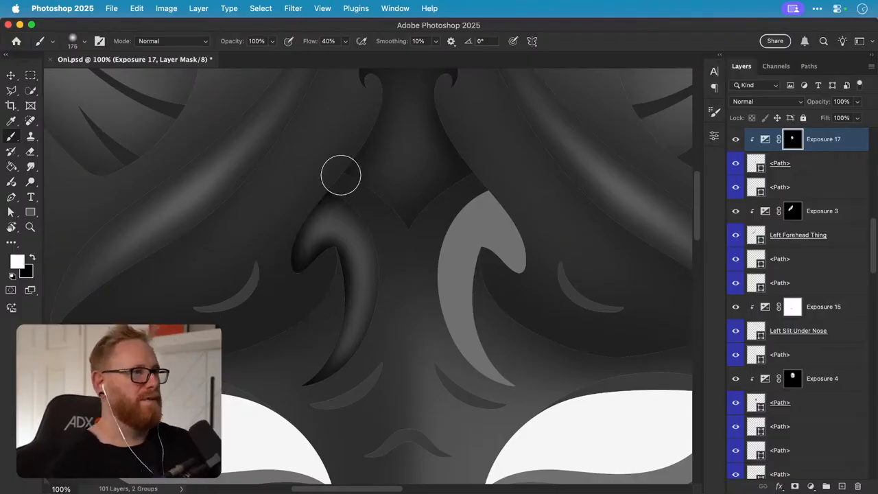
# - Deepen the overall shading of the left curl on the mask with a soft 600 px brush at 40% flow
pyautogui.press('z')
pyautogui.moveTo(428, 274)
pyautogui.mouseDown()
pyautogui.moveTo(384, 236)
pyautogui.moveTo(345, 281)
pyautogui.moveTo(330, 276)
pyautogui.moveTo(355, 274)
pyautogui.mouseUp()
pyautogui.press('b')
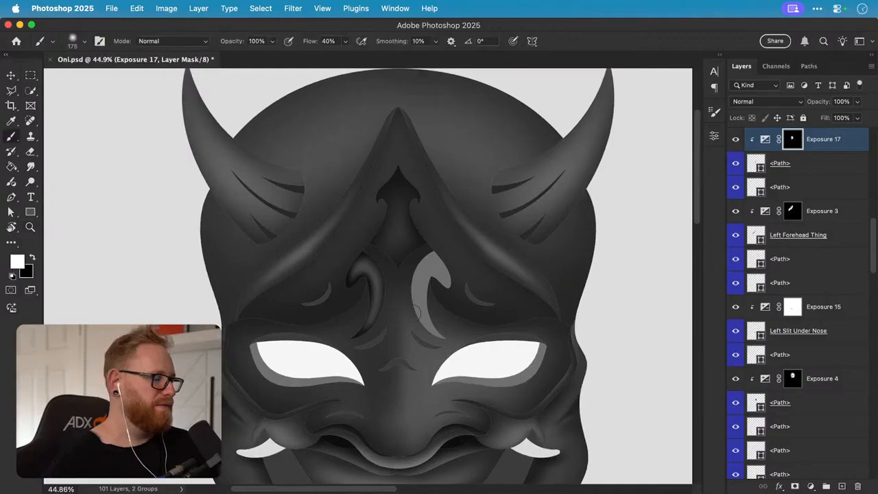
pyautogui.press(']')
pyautogui.press(']')
pyautogui.press(']')
pyautogui.press(']')
pyautogui.press(']')
pyautogui.press(']')
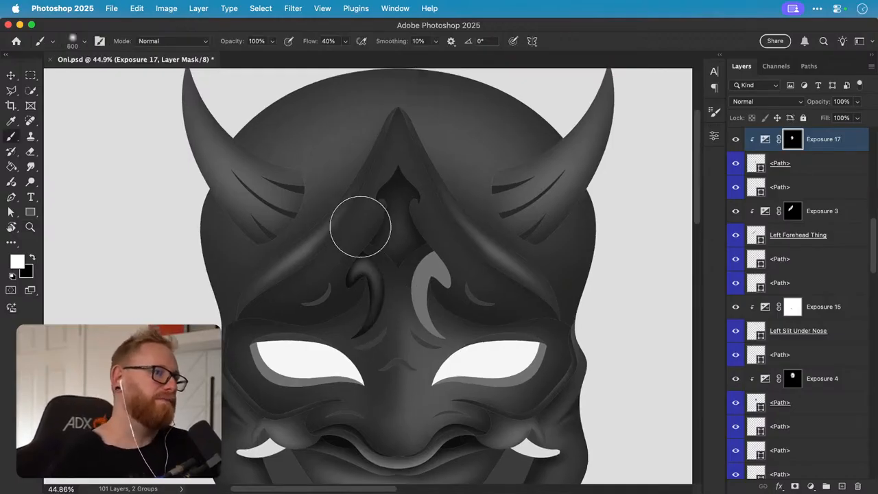
pyautogui.moveTo(397, 354); pyautogui.dragTo(330, 347)
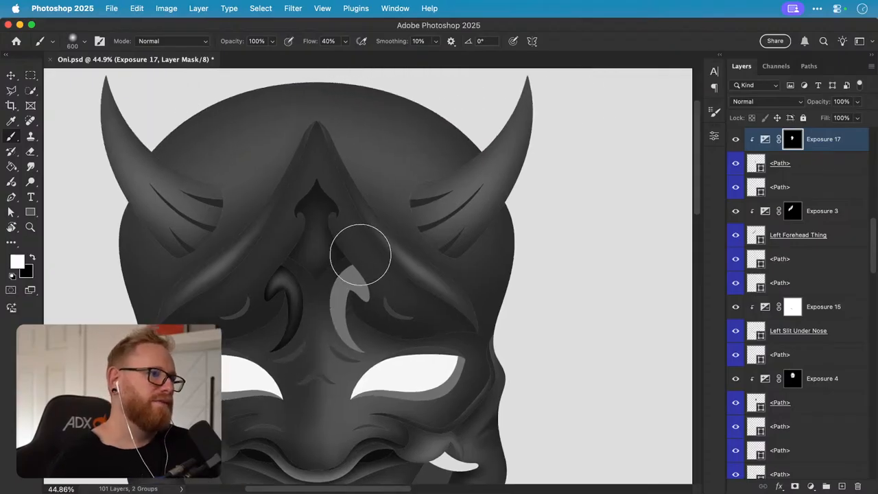
# - Rename the left curl's shape layer to Left Nose Bit and switch its visibility off and on to check it
pyautogui.press('v')
pyautogui.doubleClick(780, 163)
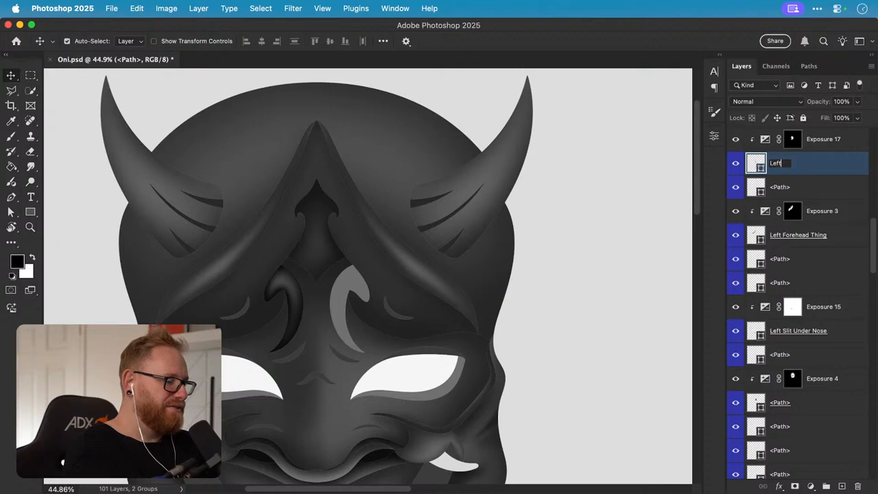
pyautogui.write('Left Nose B')
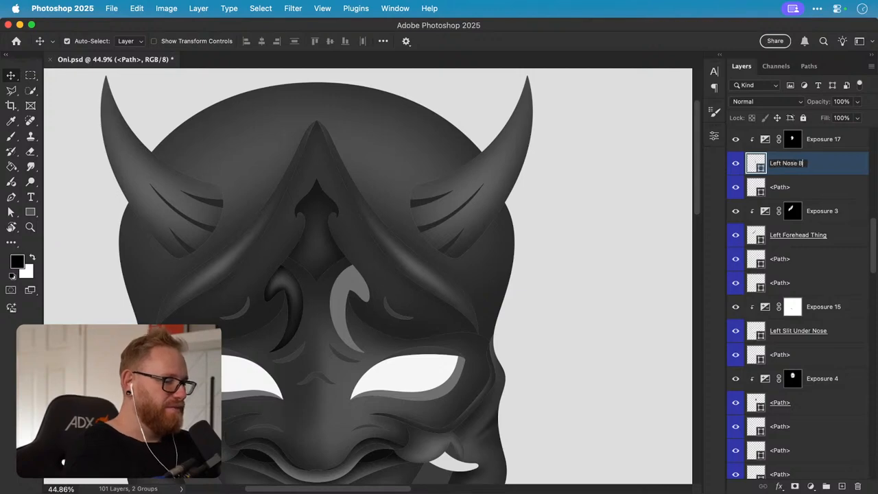
pyautogui.write('it')
pyautogui.press('Return')
pyautogui.click(735, 165)
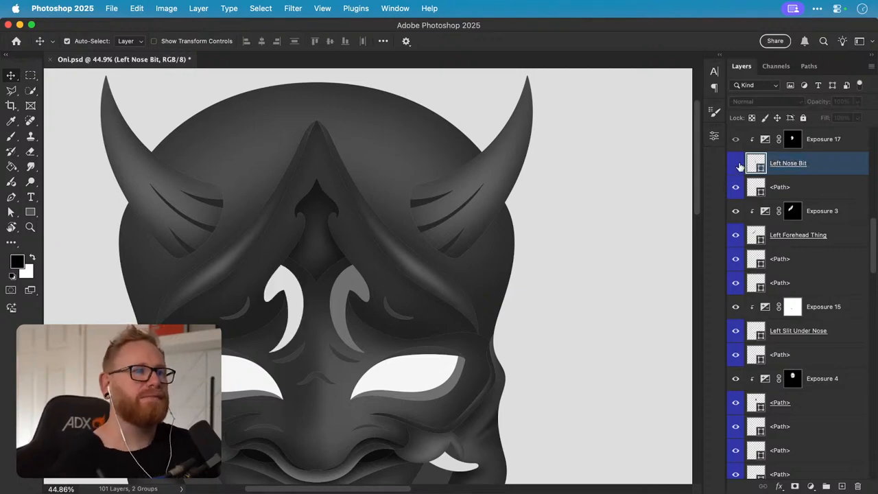
pyautogui.click(736, 165)
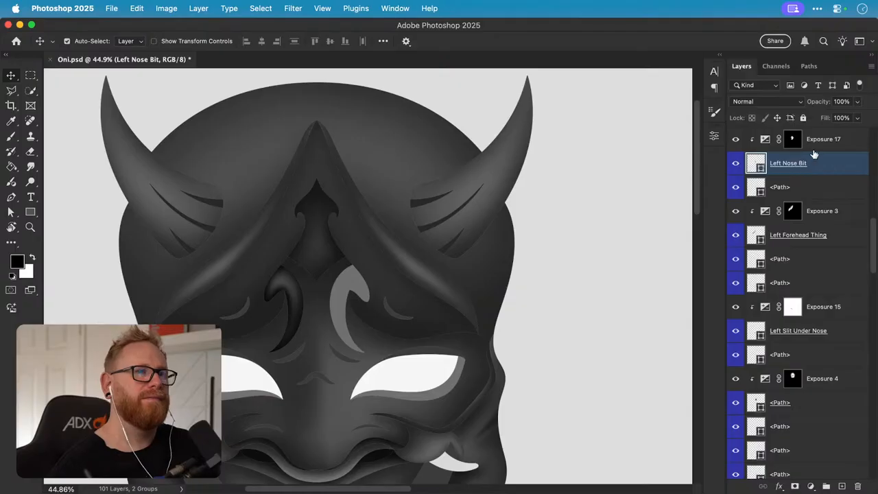
# - Rename the right forehead curl's shape layer to Right Nose Bit
pyautogui.click(343, 296)
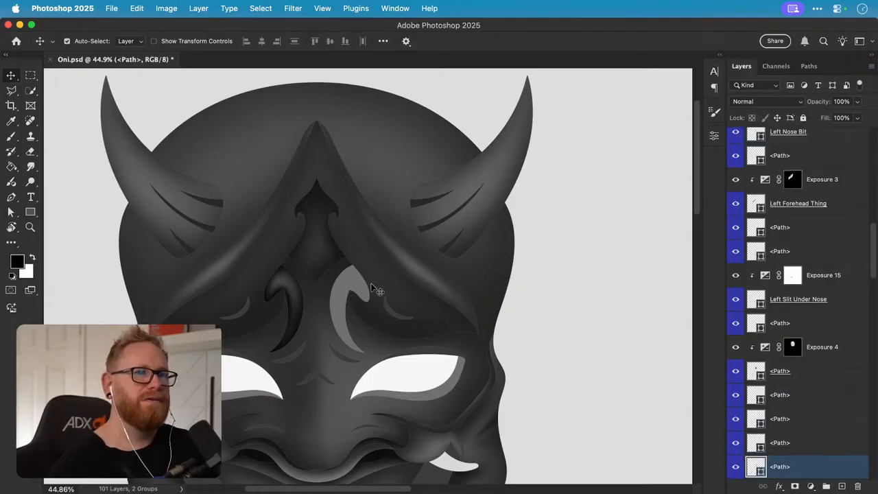
pyautogui.doubleClick(776, 467)
pyautogui.write('R')
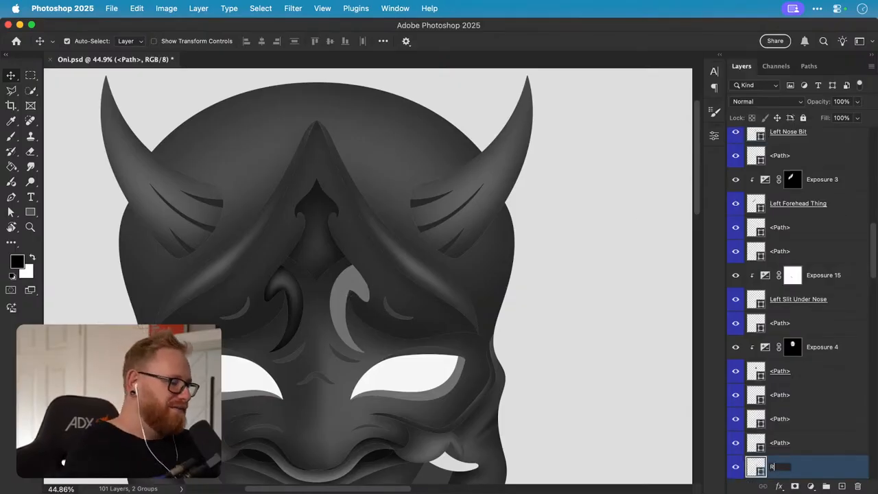
pyautogui.write('it')
pyautogui.press('Return')
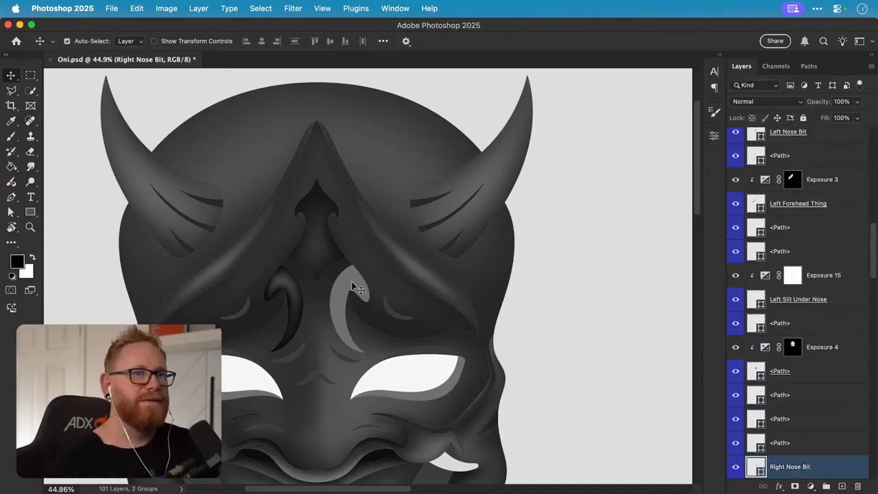
# - Duplicate the left curl's Exposure 17 adjustment above the Right Nose Bit layer and clip it to that layer
pyautogui.click(288, 290)
pyautogui.scroll(1, 830, 176)
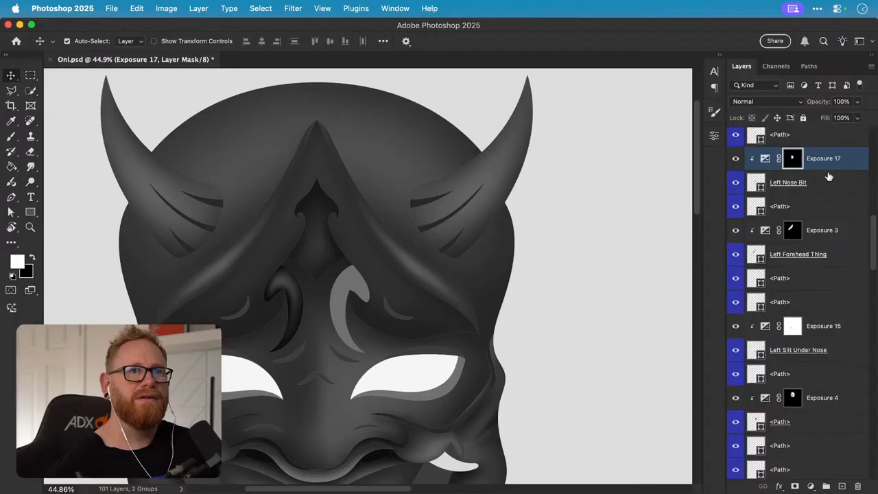
pyautogui.moveTo(825, 166)
pyautogui.mouseDown()
pyautogui.moveTo(815, 489)
pyautogui.moveTo(825, 398)
pyautogui.moveTo(825, 485)
pyautogui.moveTo(837, 490)
pyautogui.moveTo(849, 120)
pyautogui.moveTo(841, 164)
pyautogui.moveTo(838, 129)
pyautogui.moveTo(820, 174)
pyautogui.mouseUp()
pyautogui.keyDown('alt'); pyautogui.click(823, 198); pyautogui.keyUp('alt')
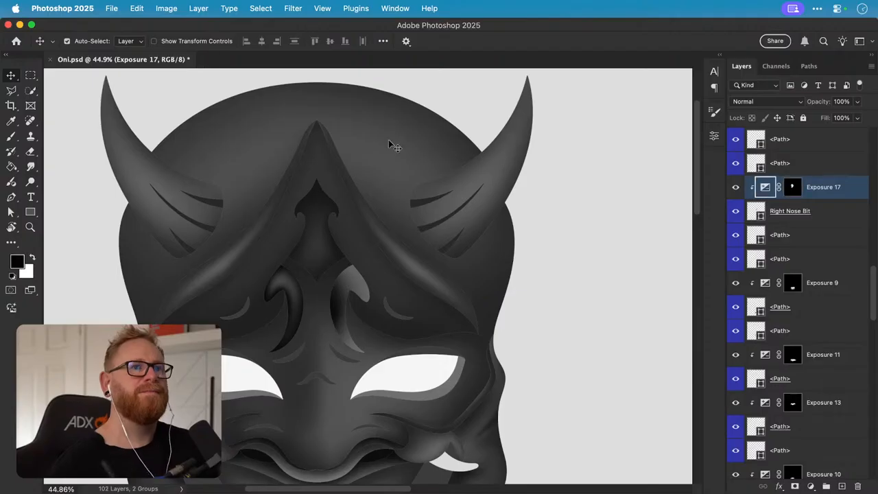
# - Flip the copied Exposure 17 mask horizontally and move it into place over the right curl
pyautogui.click(141, 9)
pyautogui.moveTo(220, 290)
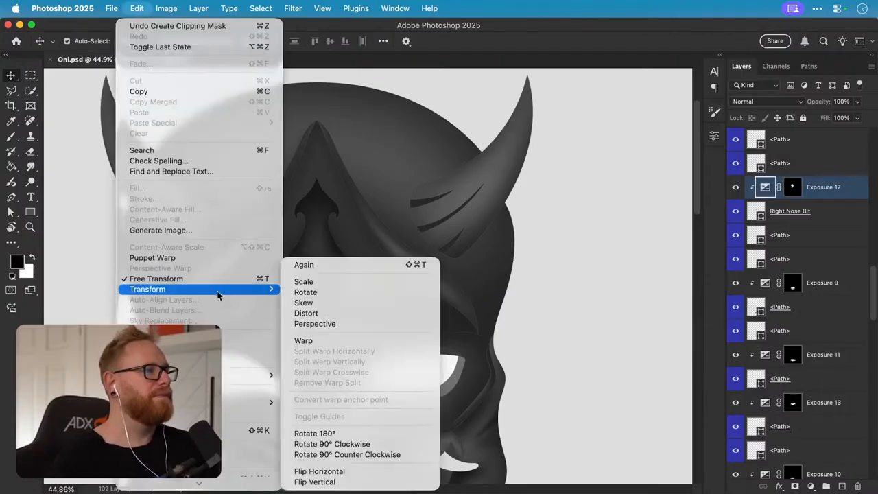
pyautogui.click(339, 471)
pyautogui.press('super+t')
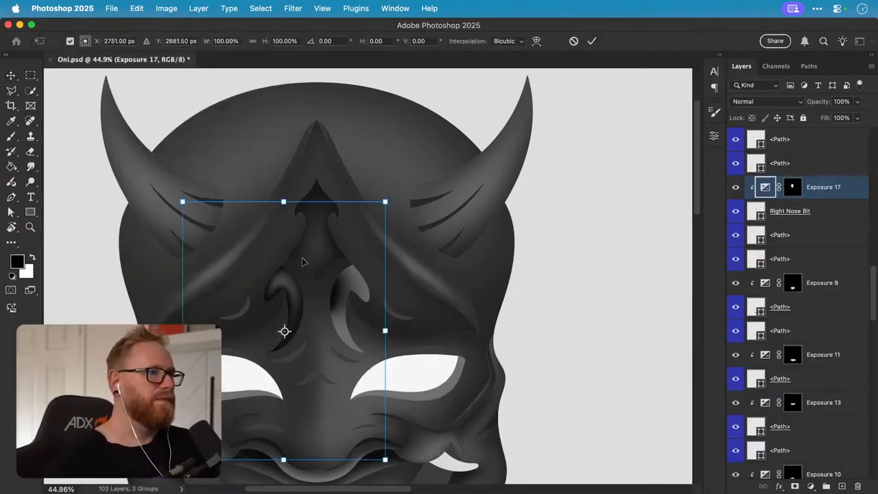
pyautogui.moveTo(305, 263); pyautogui.dragTo(351, 264)
pyautogui.press('Return')
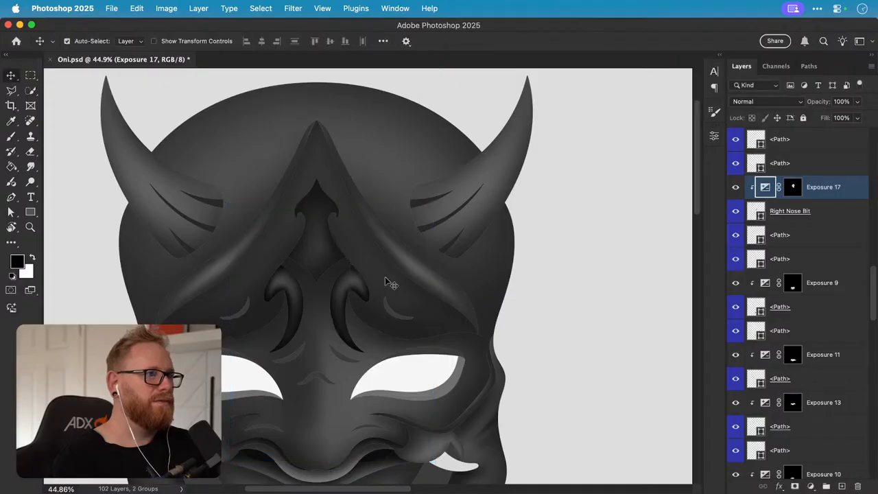
# - Set the right curl's Exposure adjustment to -3.82 and weaken the left curl's adjustment to match
pyautogui.press('super+0')
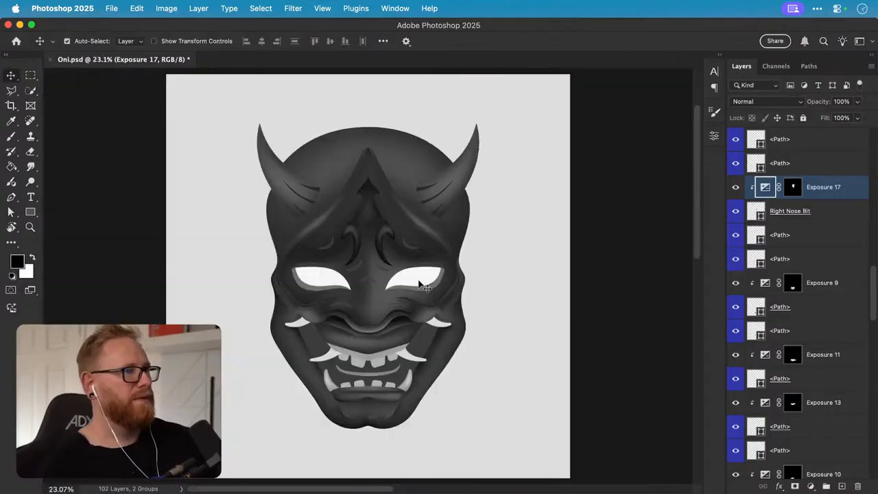
pyautogui.press('z')
pyautogui.click(371, 241)
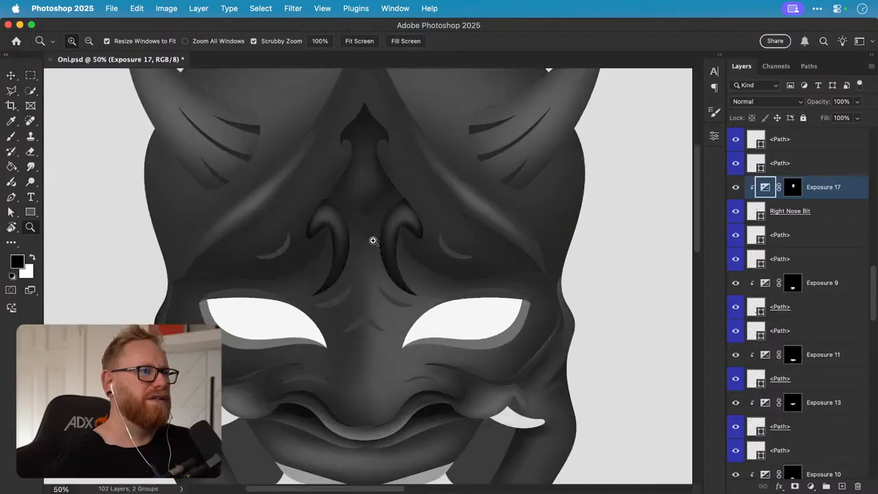
pyautogui.press('v')
pyautogui.doubleClick(765, 188)
pyautogui.moveTo(549, 198); pyautogui.dragTo(561, 199)
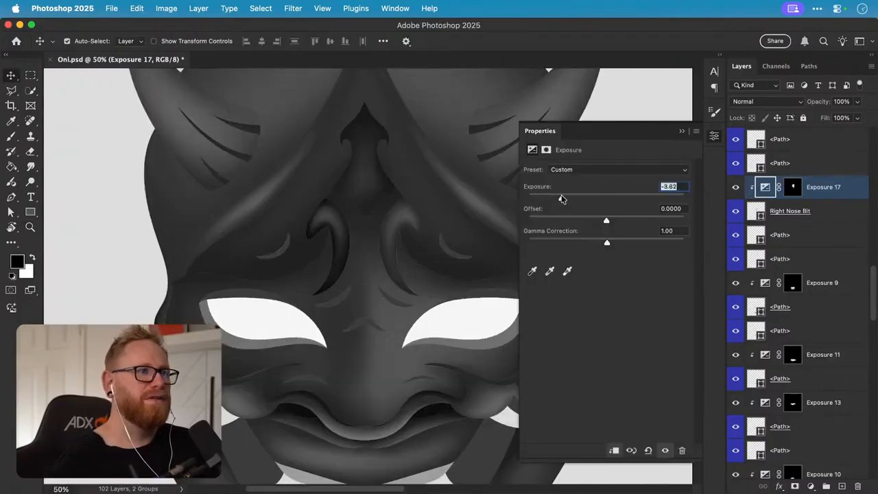
pyautogui.press('super+z')
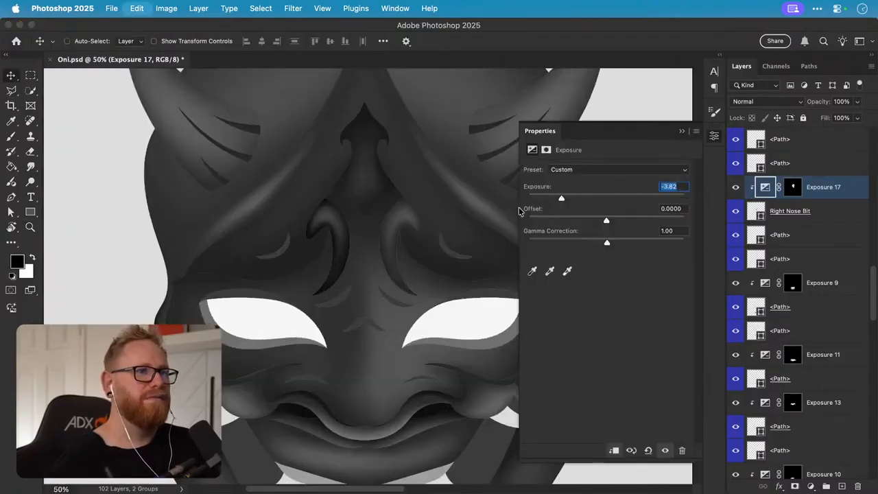
pyautogui.click(765, 142)
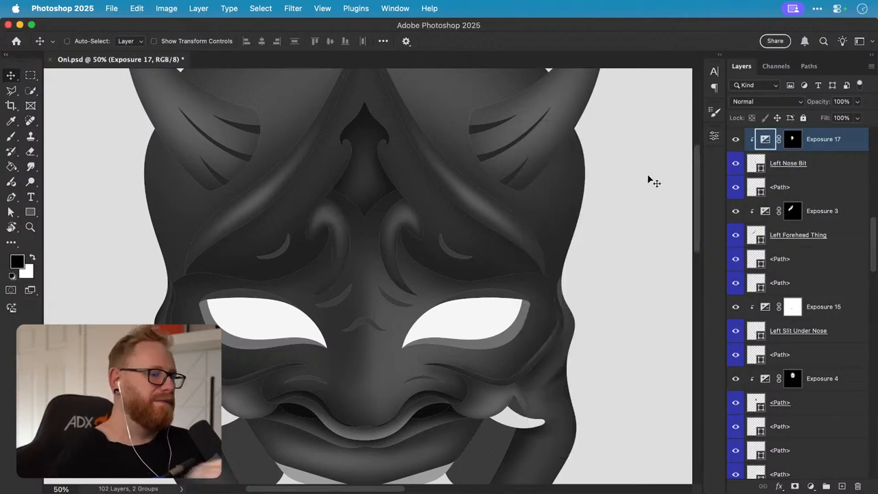
# - Fill the small crease beside the left curl, under the left forehead fold, with #1a1a1a
pyautogui.press('super+minus')
pyautogui.moveTo(407, 311); pyautogui.dragTo(393, 281)
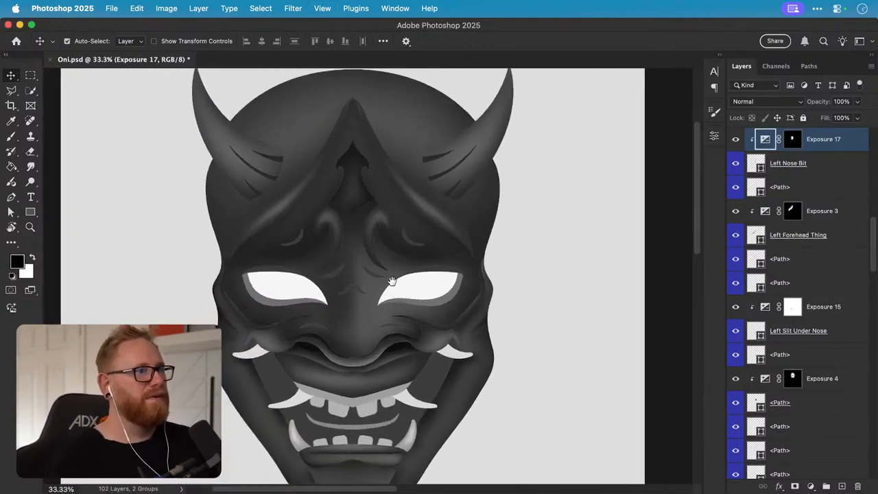
pyautogui.press('z')
pyautogui.moveTo(304, 219); pyautogui.dragTo(298, 244)
pyautogui.press('v')
pyautogui.click(291, 251)
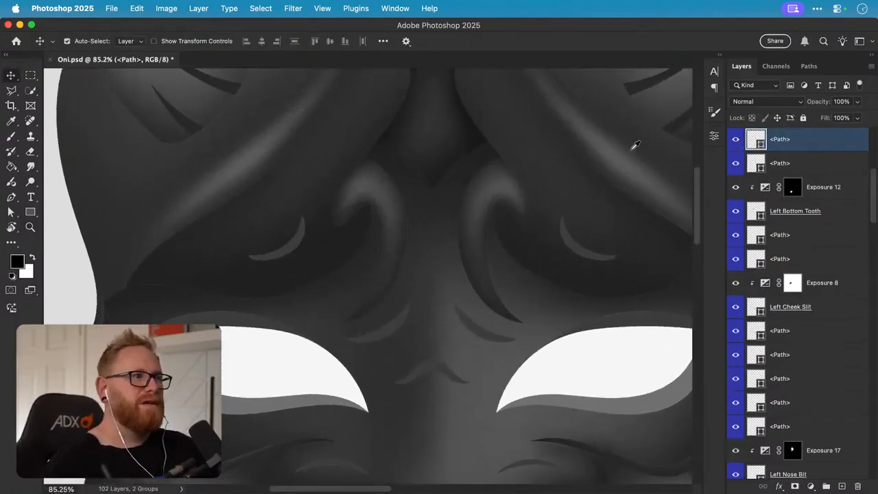
pyautogui.moveTo(533, 136); pyautogui.dragTo(486, 218)
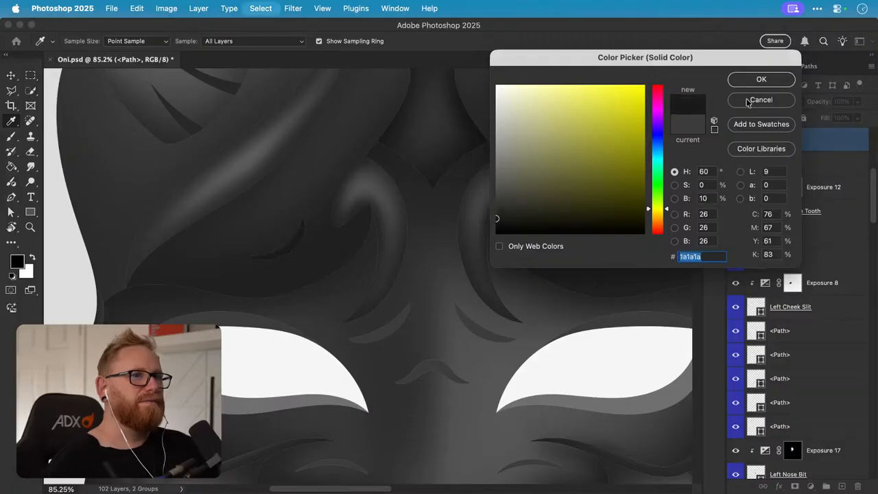
pyautogui.click(761, 79)
# - Fill the matching crease under the right forehead fold with #1a1a1a
pyautogui.click(587, 256)
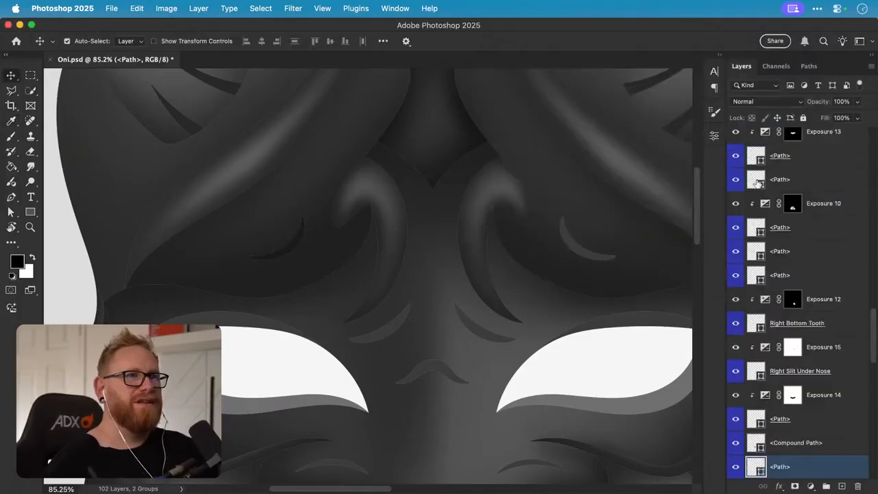
pyautogui.doubleClick(757, 469)
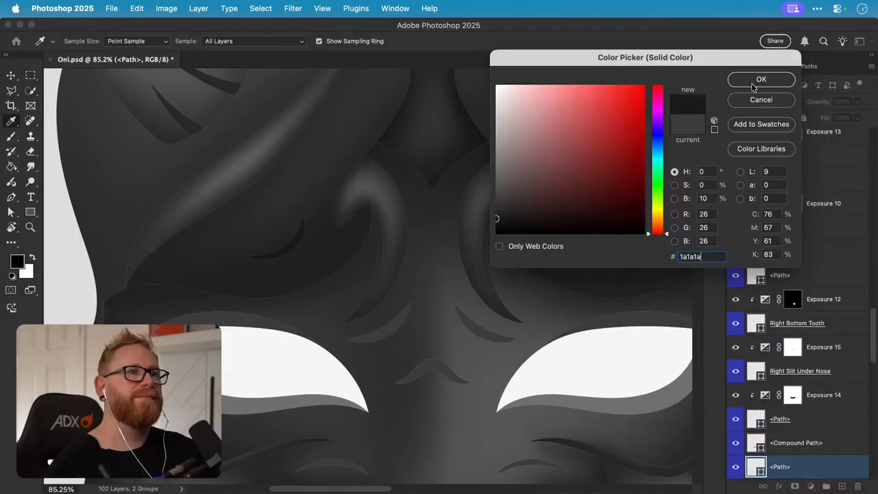
pyautogui.click(761, 79)
# - Fill the crease between the left curl's lower tip and the left eye with #262626
pyautogui.click(394, 327)
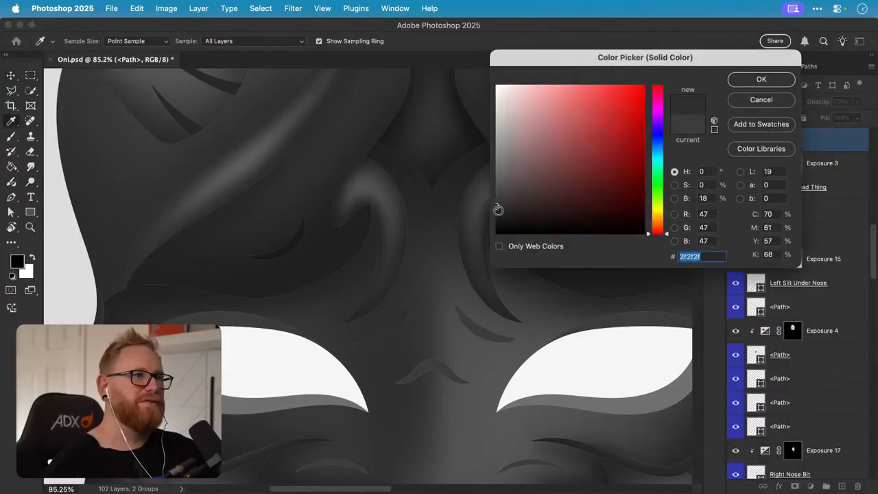
pyautogui.moveTo(498, 209); pyautogui.dragTo(497, 211)
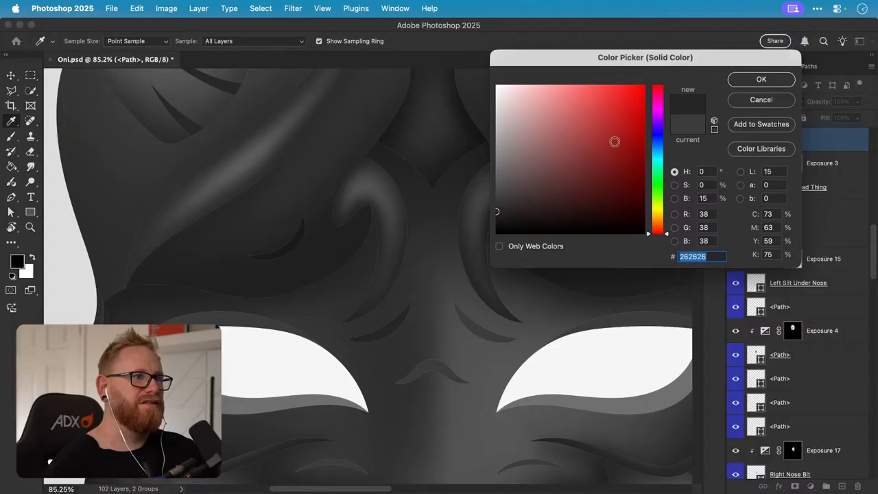
pyautogui.click(735, 83)
# - Fill the crease between the right curl's lower tip and the right eye with #434343
pyautogui.click(489, 330)
pyautogui.hotkey('shift', 'F5')
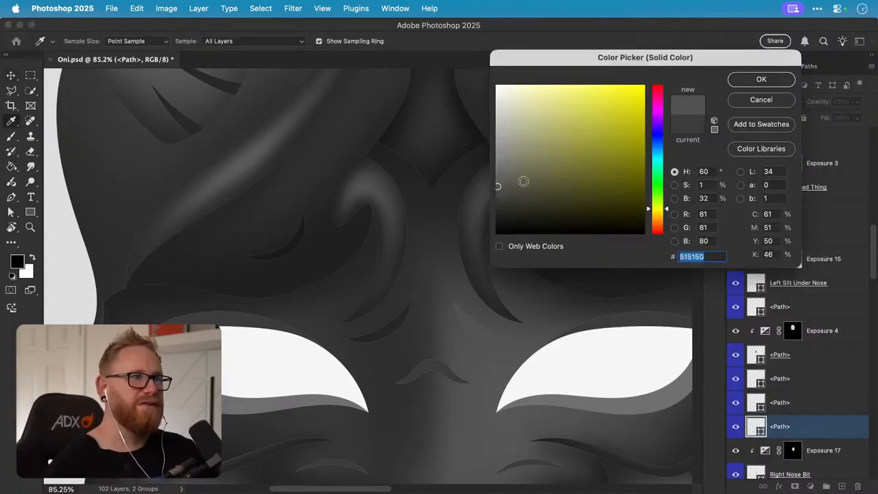
pyautogui.moveTo(494, 191); pyautogui.dragTo(493, 198)
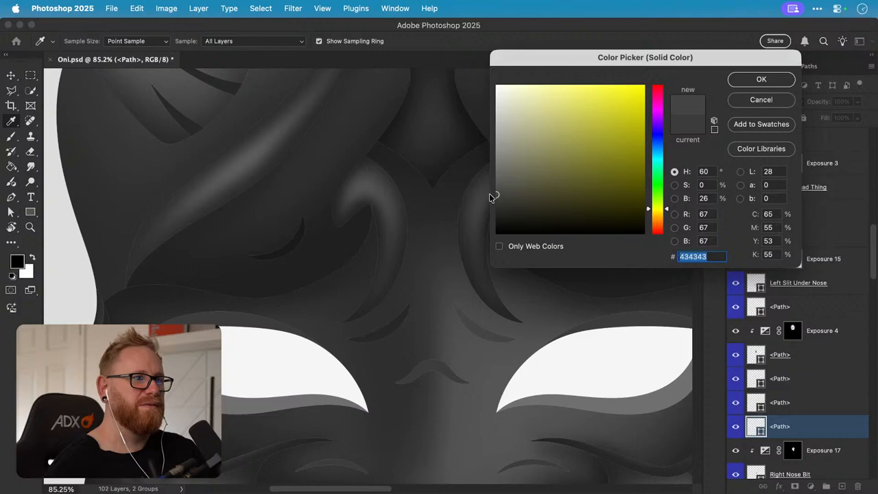
pyautogui.click(738, 81)
pyautogui.click(439, 372)
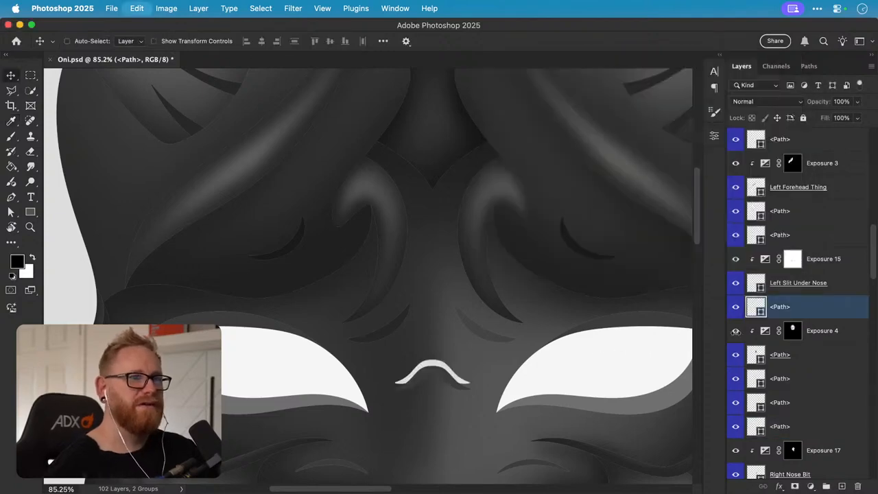
pyautogui.click(810, 486)
pyautogui.click(812, 392)
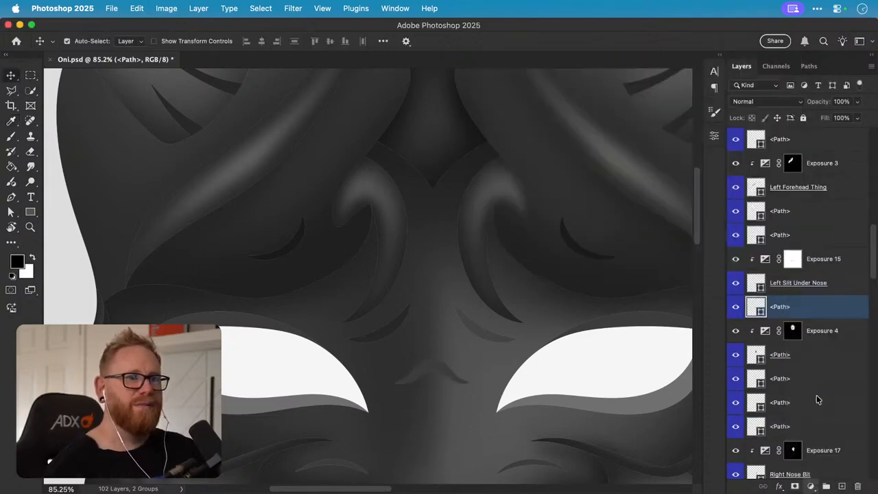
pyautogui.press('super+z')
# - Try darkening the crease below the right curl with a clipped Exposure adjustment set to -1.77
pyautogui.click(811, 486)
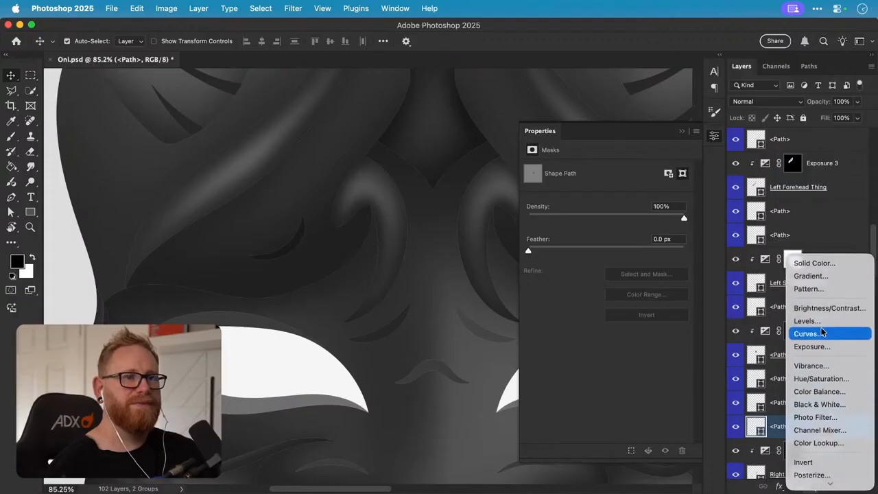
pyautogui.click(816, 346)
pyautogui.moveTo(604, 198); pyautogui.dragTo(584, 199)
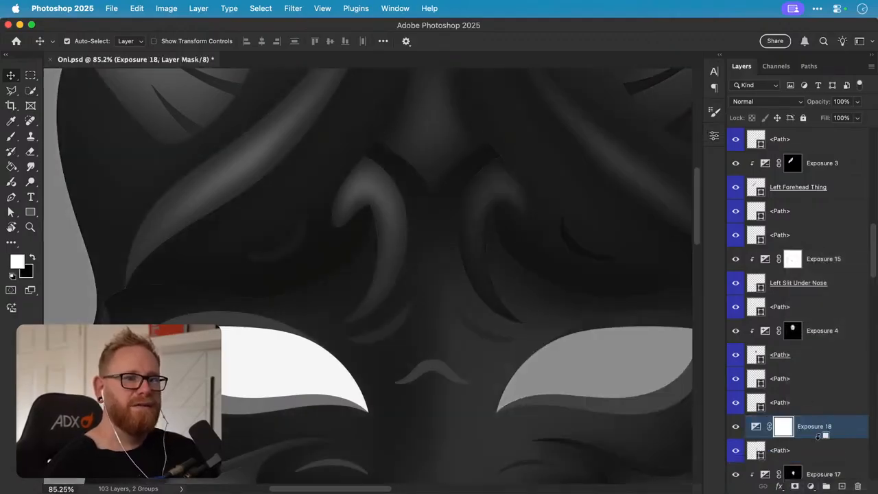
pyautogui.keyDown('alt'); pyautogui.click(818, 437); pyautogui.keyUp('alt')
# - Prepare a black 175 px brush at 40% flow for painting on the Exposure 18 mask
pyautogui.press('b')
pyautogui.scroll(2, 447, 392)
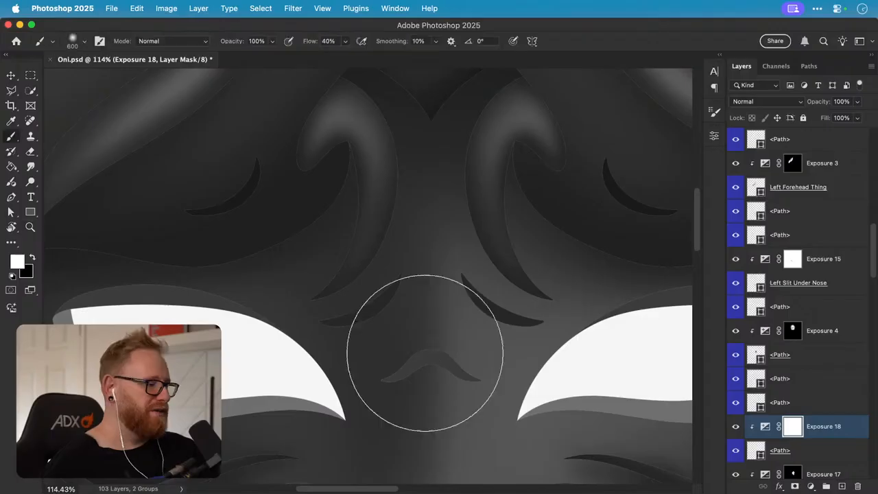
pyautogui.press('[')
pyautogui.press('[')
pyautogui.press('[')
pyautogui.press('[')
pyautogui.press('[')
pyautogui.press('[')
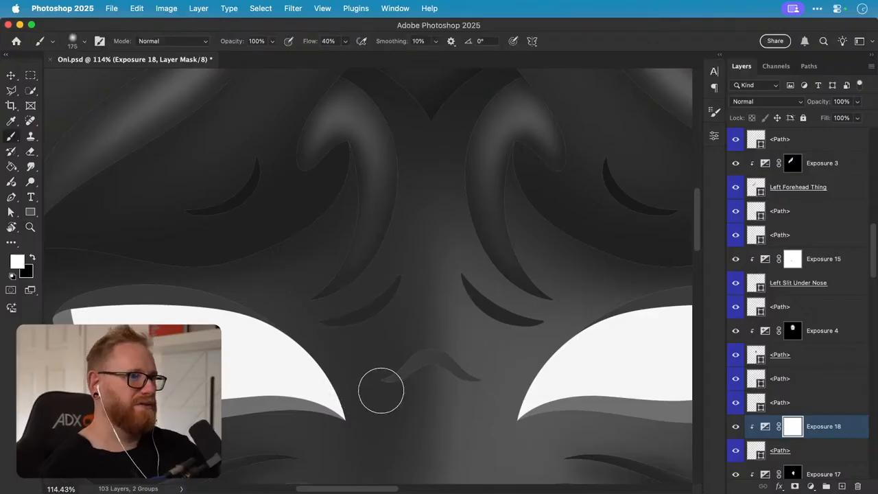
pyautogui.press('x')
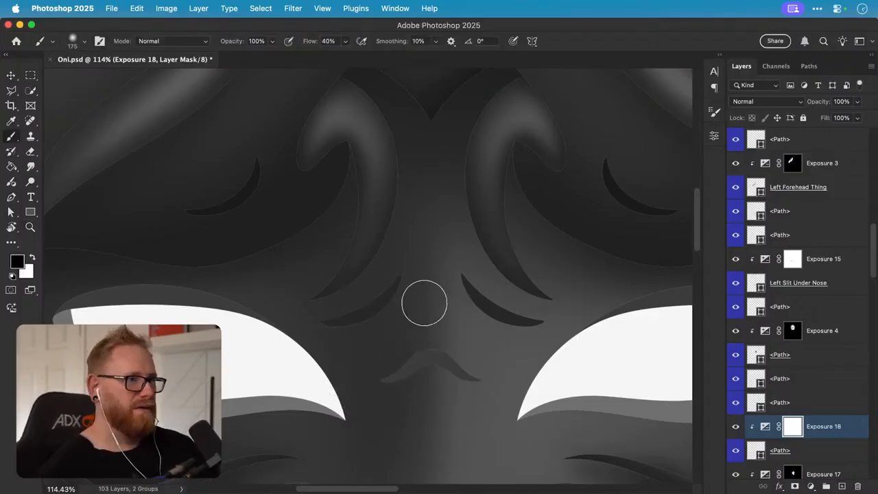
# - Set the Exposure 18 adjustment to -3.07 and toggle layer visibility to compare its effect on the crease
pyautogui.doubleClick(766, 427)
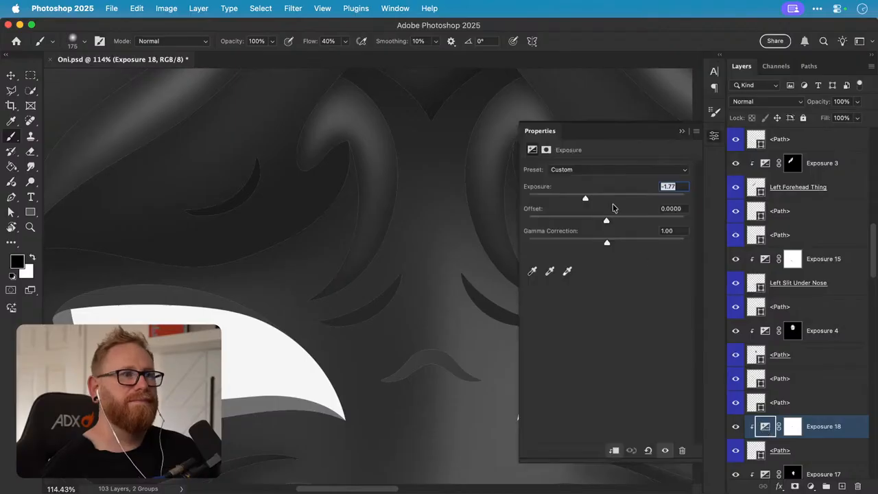
pyautogui.moveTo(580, 199); pyautogui.dragTo(569, 198)
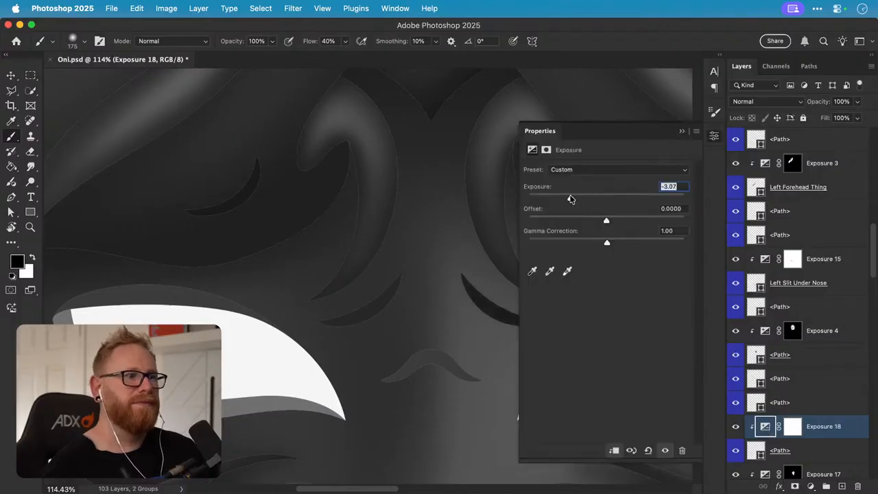
pyautogui.click(715, 139)
pyautogui.click(736, 450)
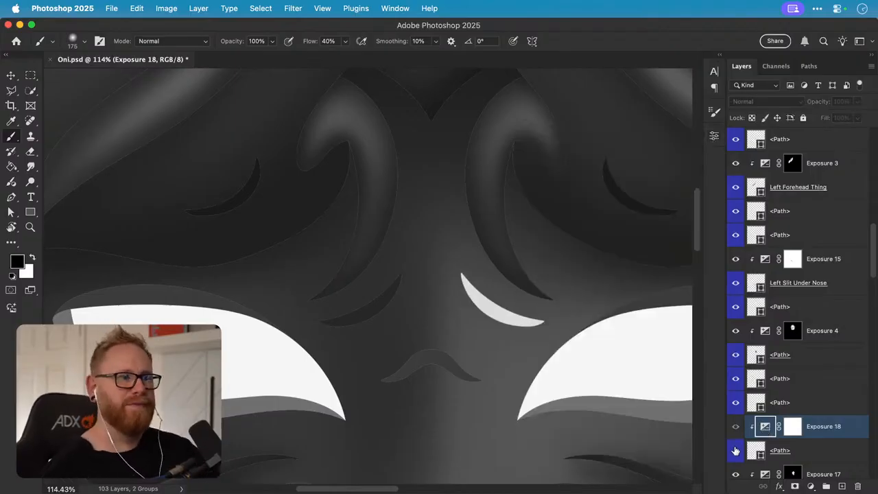
pyautogui.click(735, 450)
# - Try moving Exposure 18 below the right crease's shape layer, undo the move and delete the adjustment
pyautogui.moveTo(828, 429); pyautogui.dragTo(816, 461)
pyautogui.press('v')
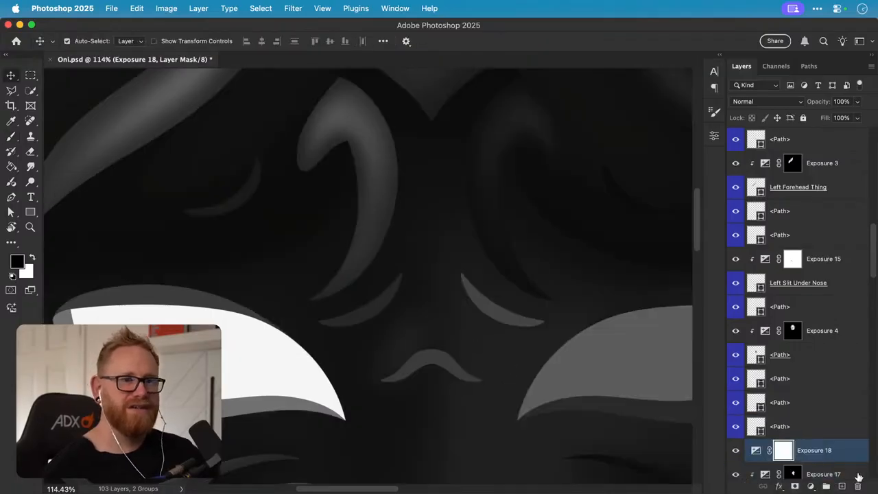
pyautogui.hotkey('ctrl', 'z')
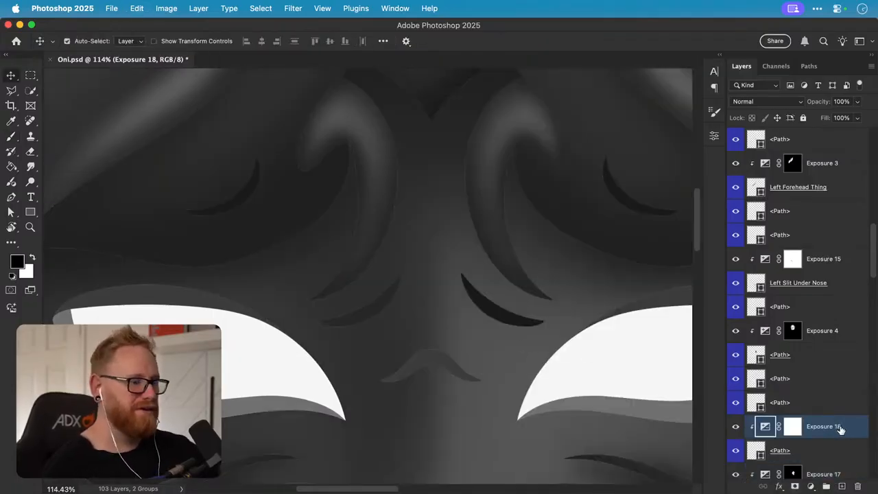
pyautogui.press('Delete')
# - Add an Exposure adjustment set to -3.22 above the nose-bridge wrinkle's path layer and clip it to that layer
pyautogui.click(447, 364)
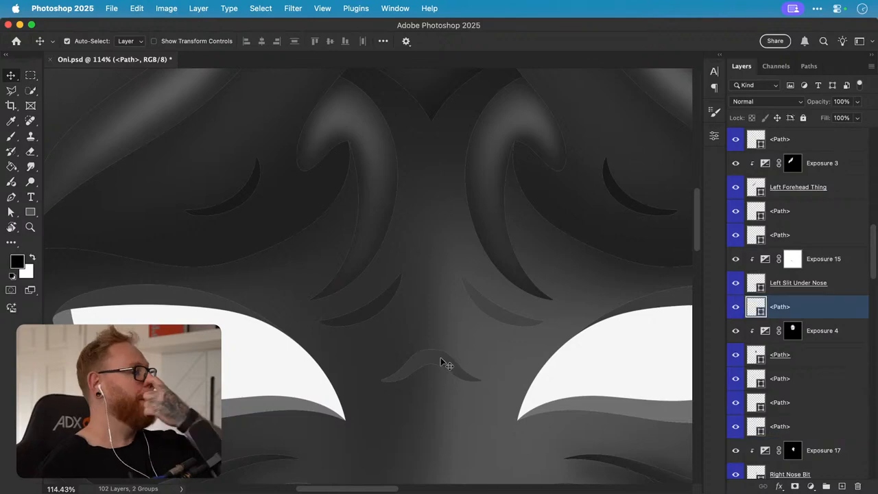
pyautogui.click(811, 486)
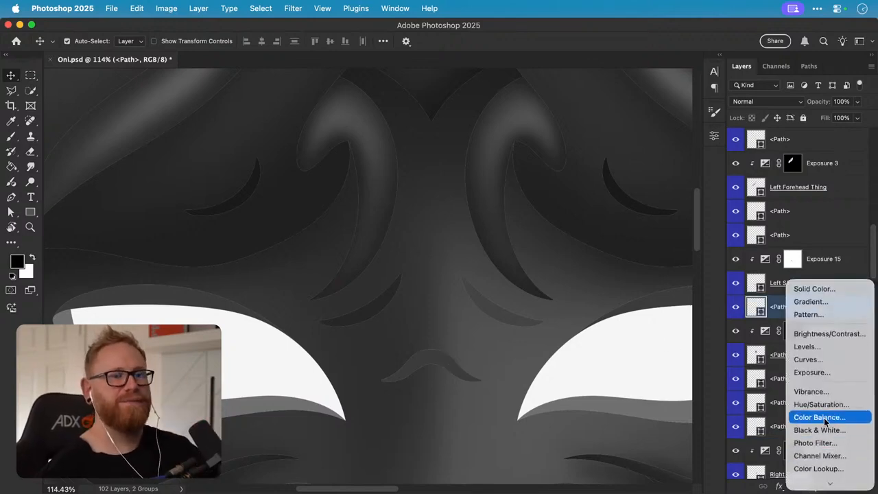
pyautogui.click(826, 373)
pyautogui.moveTo(587, 201); pyautogui.dragTo(574, 199)
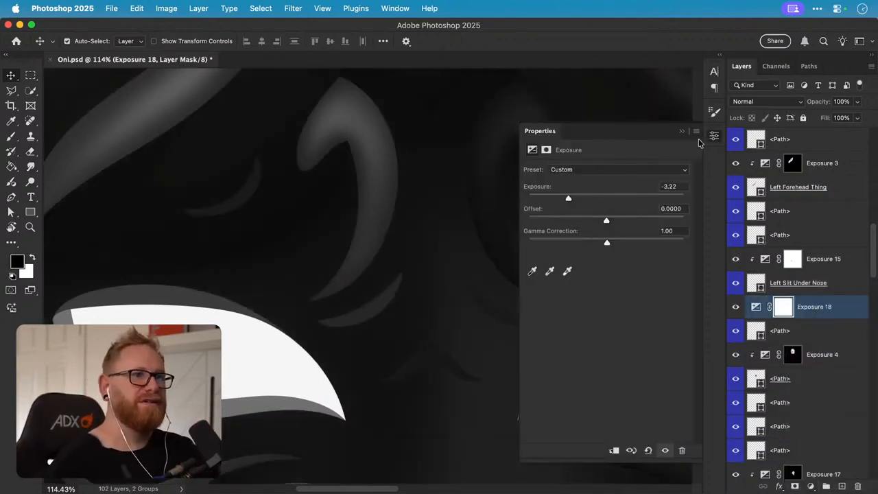
pyautogui.click(715, 135)
pyautogui.keyDown('alt'); pyautogui.click(815, 313); pyautogui.keyUp('alt')
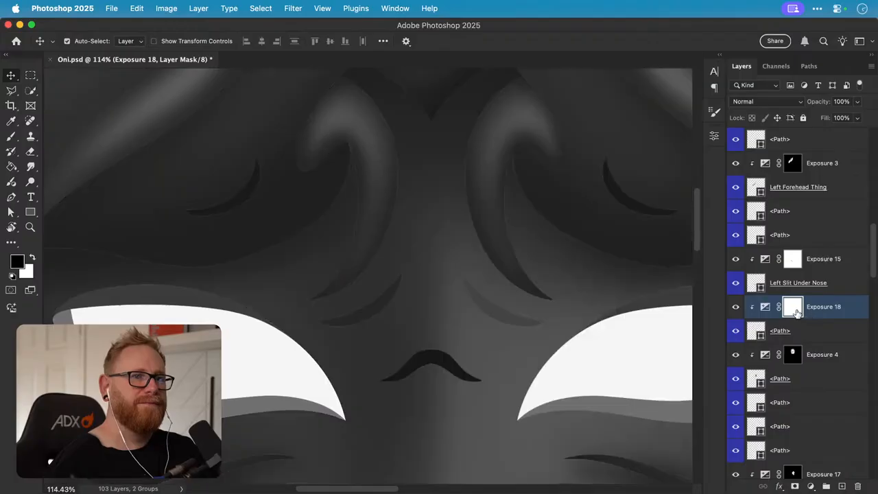
# - Soften the wrinkle's darkening by painting black on the Exposure 18 mask and set the adjustment's exposure to -2.42
pyautogui.press('b')
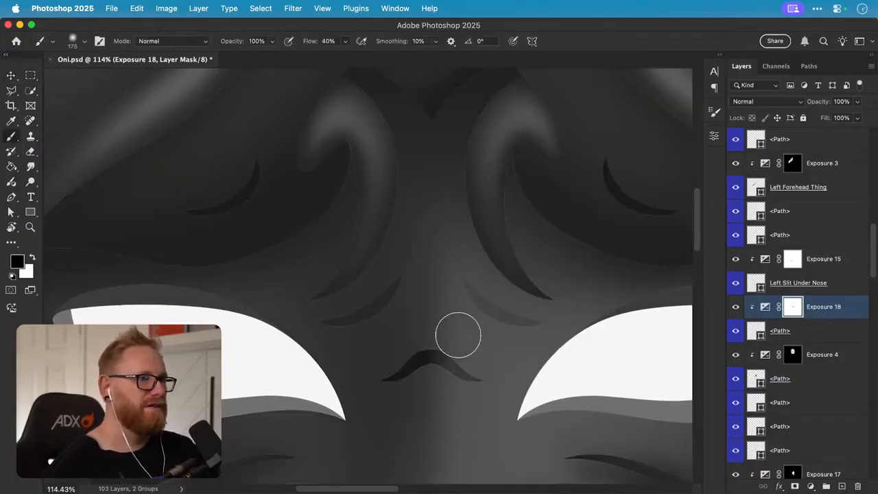
pyautogui.press('v')
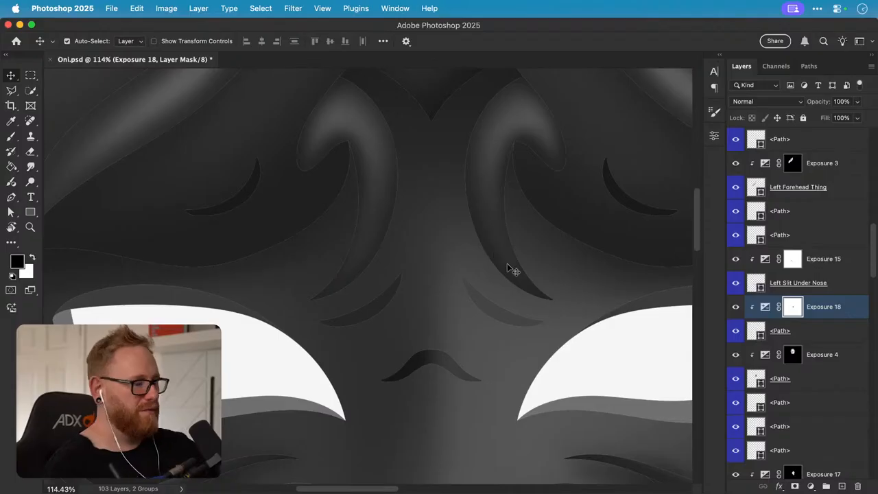
pyautogui.doubleClick(763, 308)
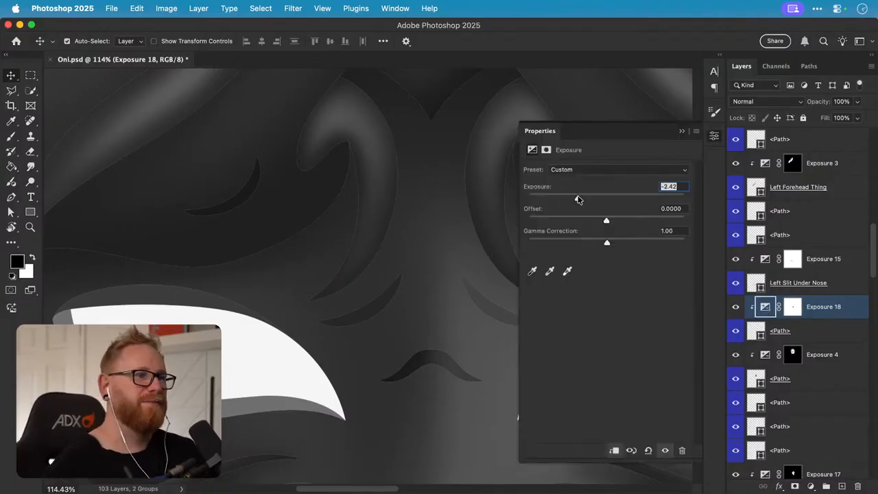
pyautogui.click(714, 136)
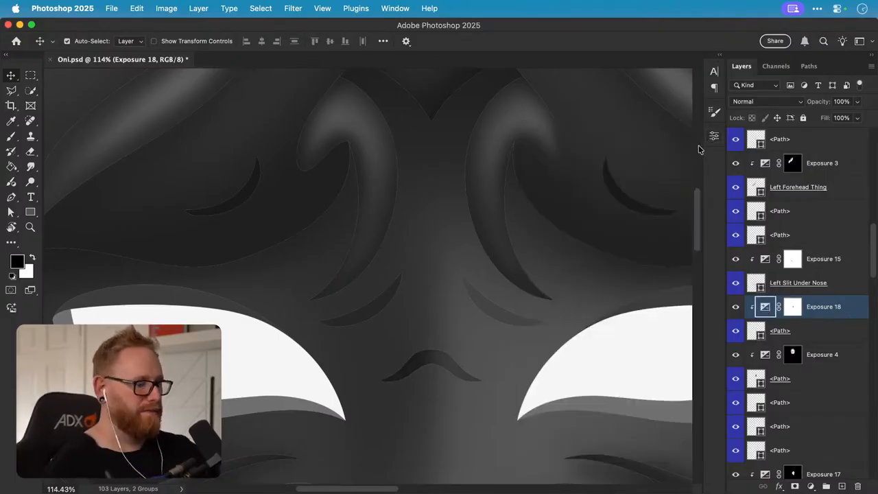
# - Add a solid colour fill layer in grey #5d5d5d directly above the Background layer
pyautogui.press('super+minus')
pyautogui.press('super+minus')
pyautogui.press('super+minus')
pyautogui.press('super+minus')
pyautogui.press('super+minus')
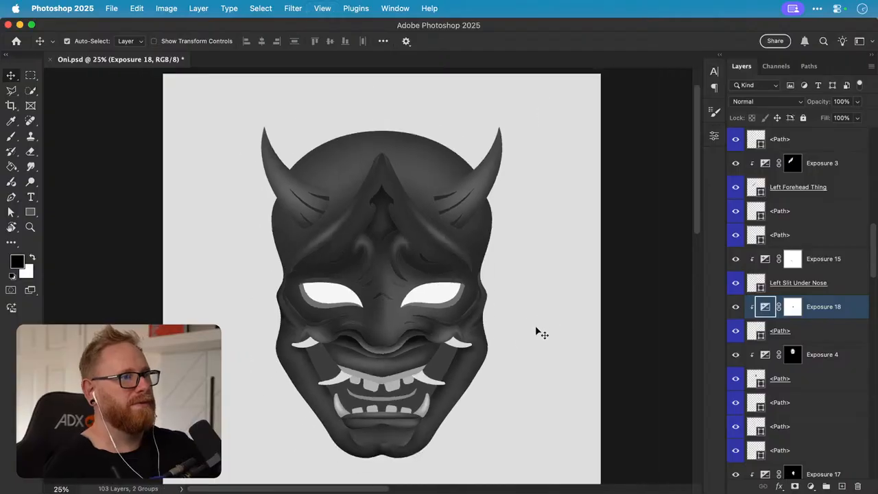
pyautogui.moveTo(516, 359); pyautogui.dragTo(525, 346)
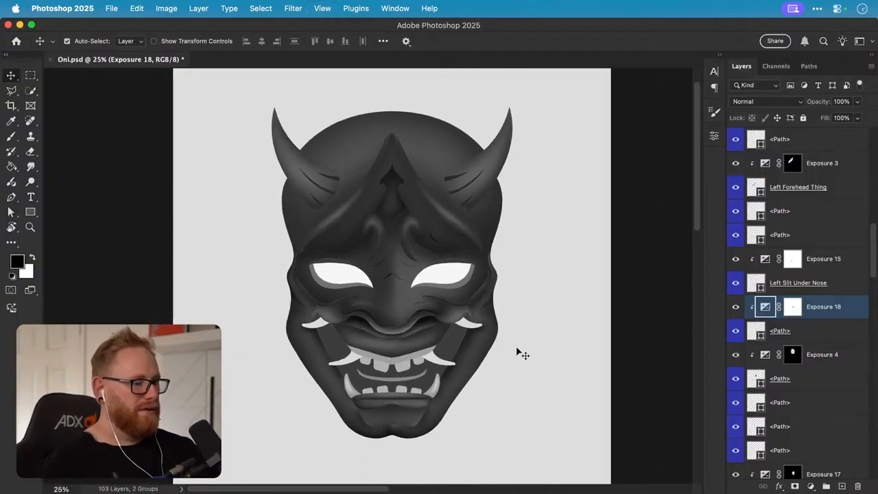
pyautogui.press('super+0')
pyautogui.scroll(-10, 782, 416)
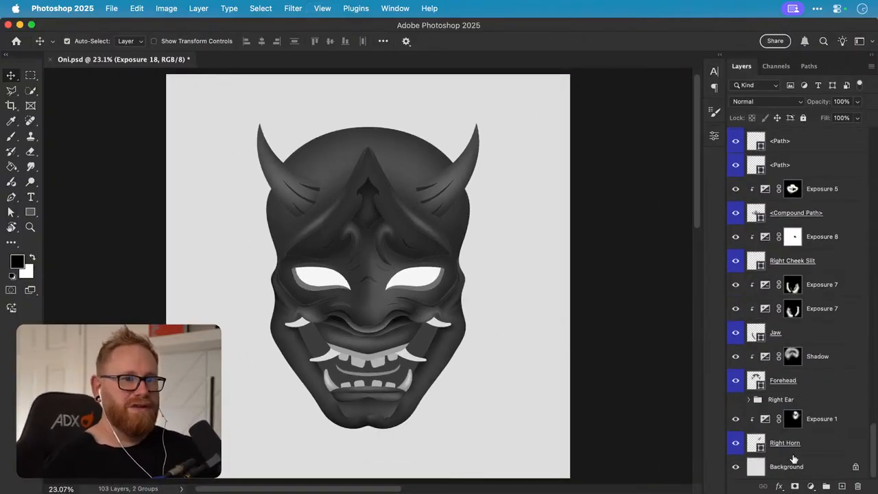
pyautogui.click(796, 469)
pyautogui.click(812, 485)
pyautogui.click(794, 288)
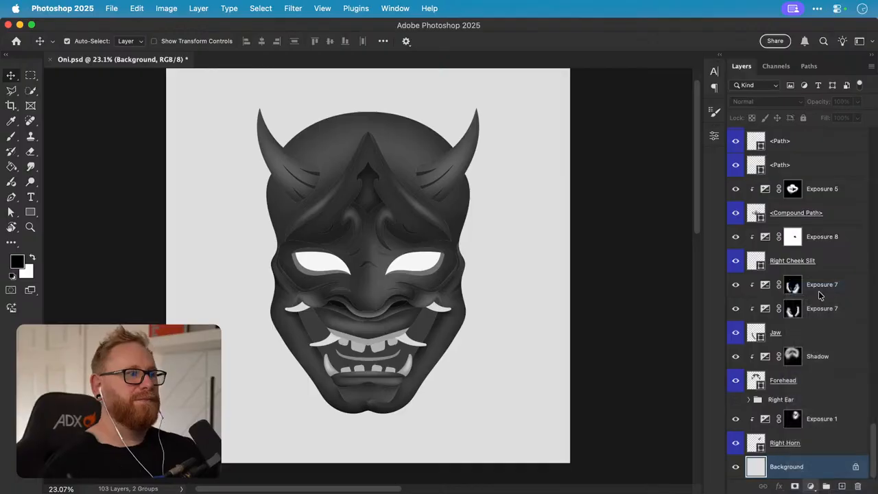
pyautogui.moveTo(526, 172)
pyautogui.mouseDown()
pyautogui.moveTo(490, 160)
pyautogui.moveTo(482, 190)
pyautogui.moveTo(495, 174)
pyautogui.mouseUp()
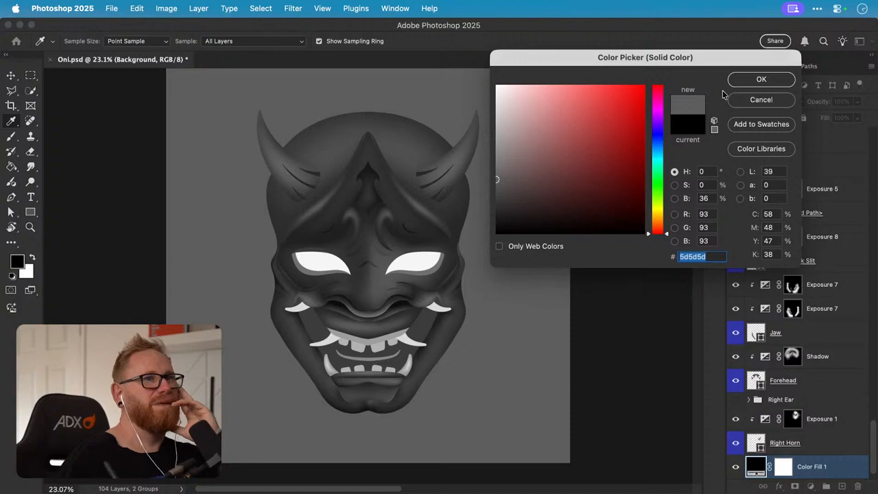
pyautogui.click(745, 83)
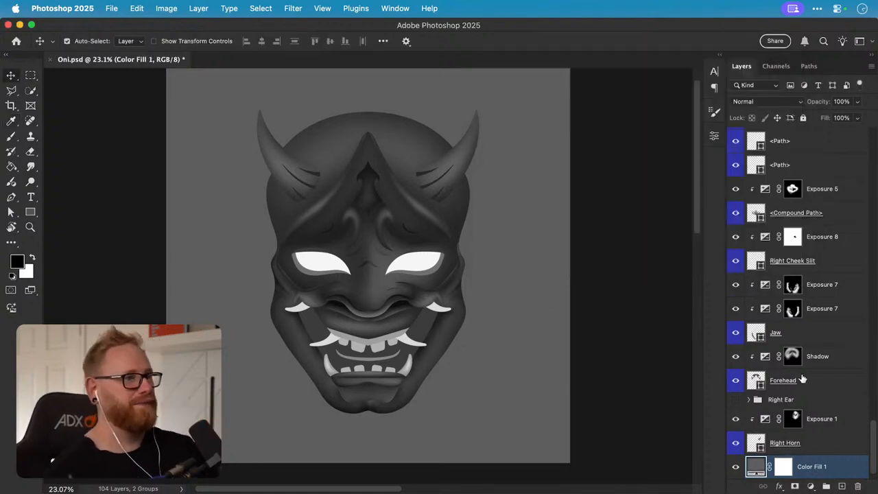
# - Lock the position of the grey fill layer and save the document
pyautogui.click(778, 118)
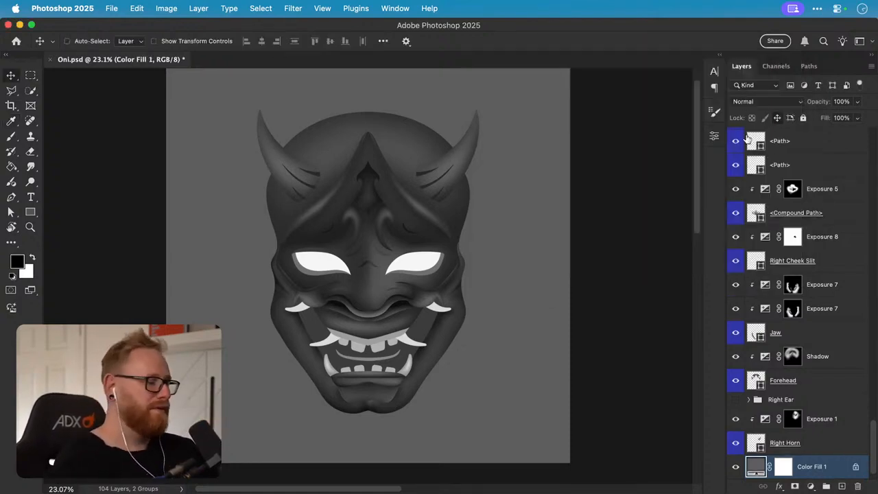
pyautogui.press('super+0')
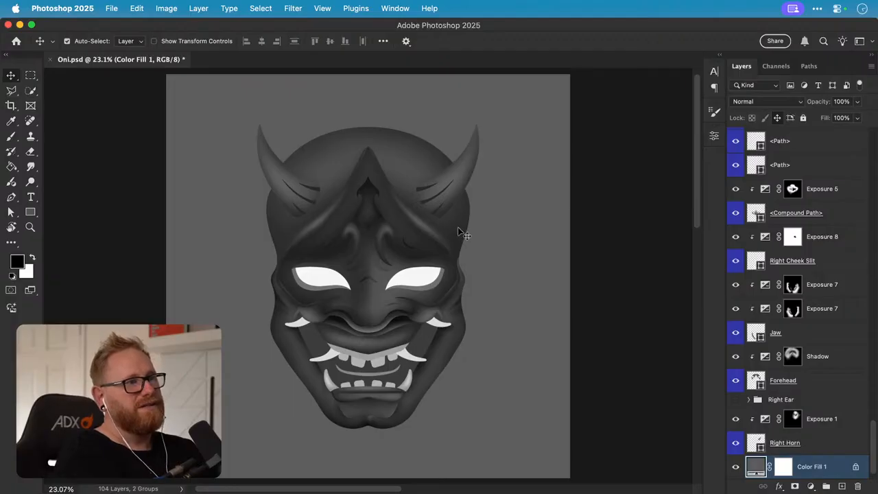
pyautogui.press('super+s')
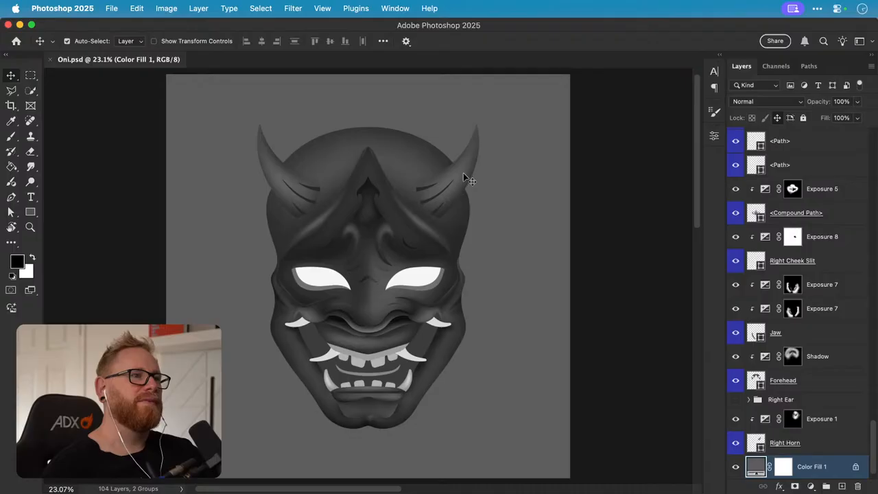
# - Copy the name Shadow from the Forehead's adjustment and give it to the lower Exposure 7 directly above Jaw
pyautogui.moveTo(465, 176); pyautogui.dragTo(463, 182)
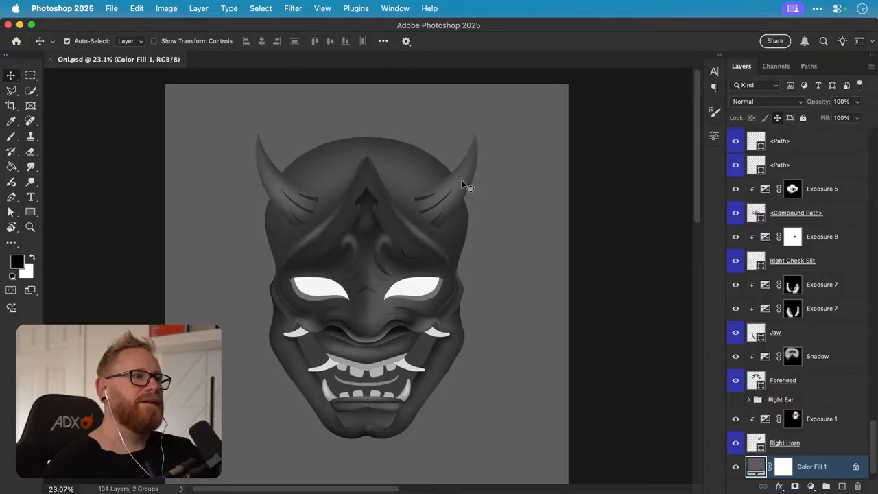
pyautogui.click(465, 186)
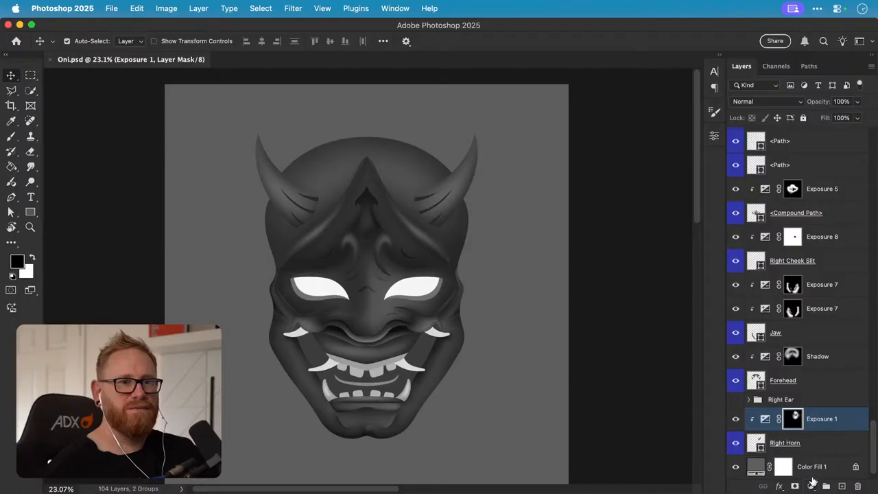
pyautogui.doubleClick(816, 356)
pyautogui.press('super+c')
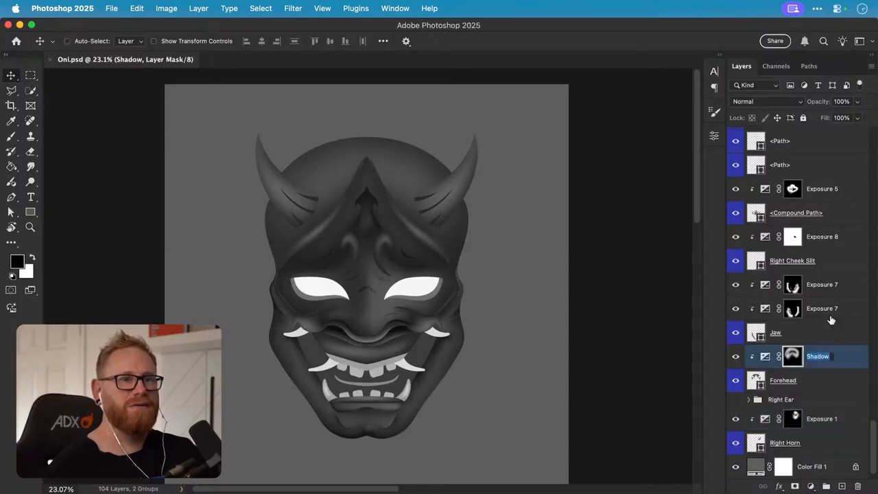
pyautogui.doubleClick(822, 308)
pyautogui.press('super+v')
# - Change the names of the adjustments directly above Forehead and Jaw to the plural Shadows
pyautogui.doubleClick(819, 352)
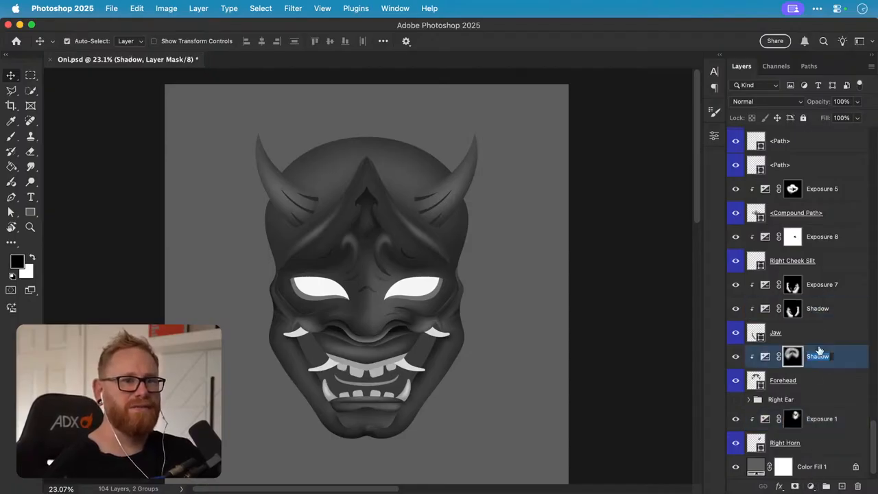
pyautogui.press('Right')
pyautogui.write('s')
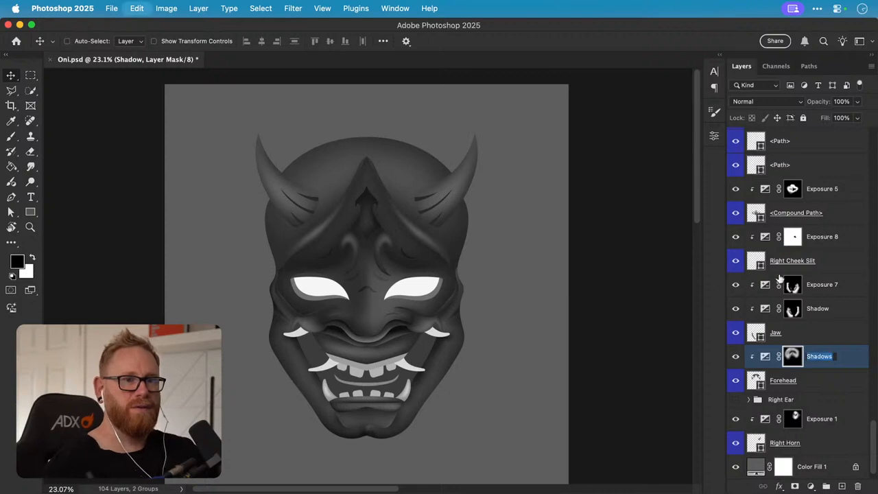
pyautogui.press('Return')
pyautogui.doubleClick(818, 308)
pyautogui.press('Right')
pyautogui.write('s')
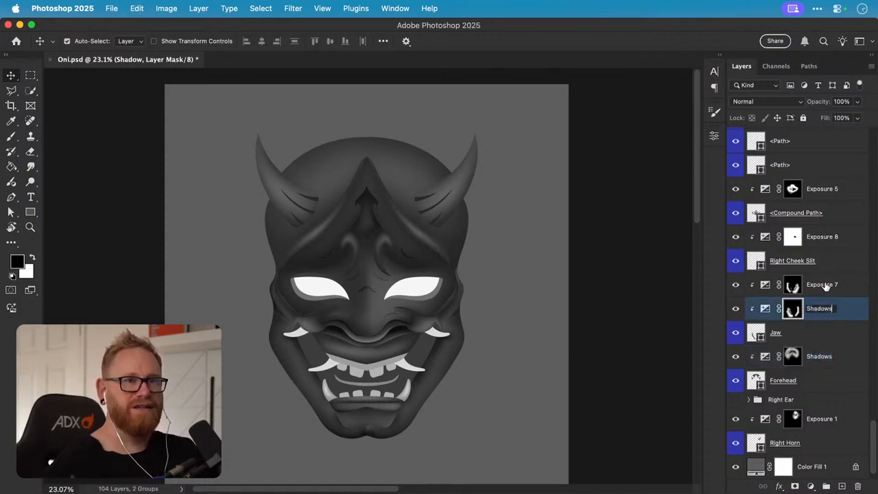
pyautogui.press('Return')
# - Rename the remaining Exposure 7 adjustment and the Right Horn's Exposure 1 as Shadows
pyautogui.doubleClick(827, 286)
pyautogui.write('Shadows')
pyautogui.press('Return')
pyautogui.doubleClick(826, 421)
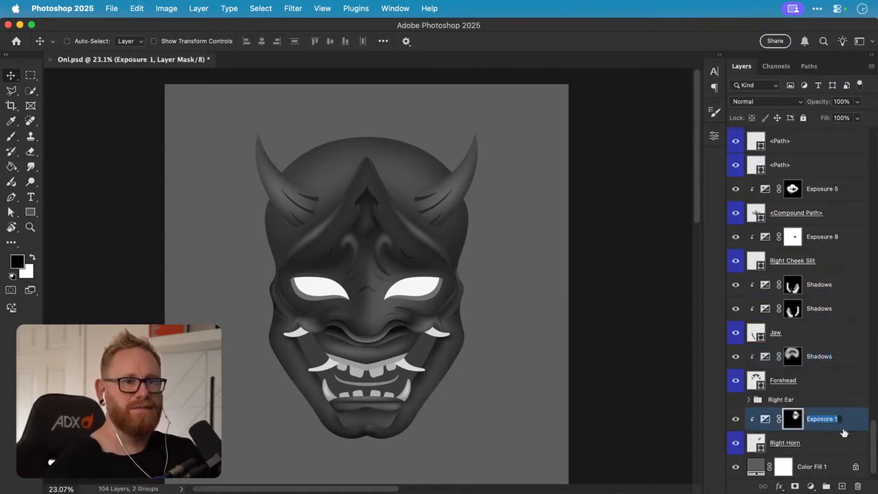
pyautogui.write('Shadows')
pyautogui.press('Return')
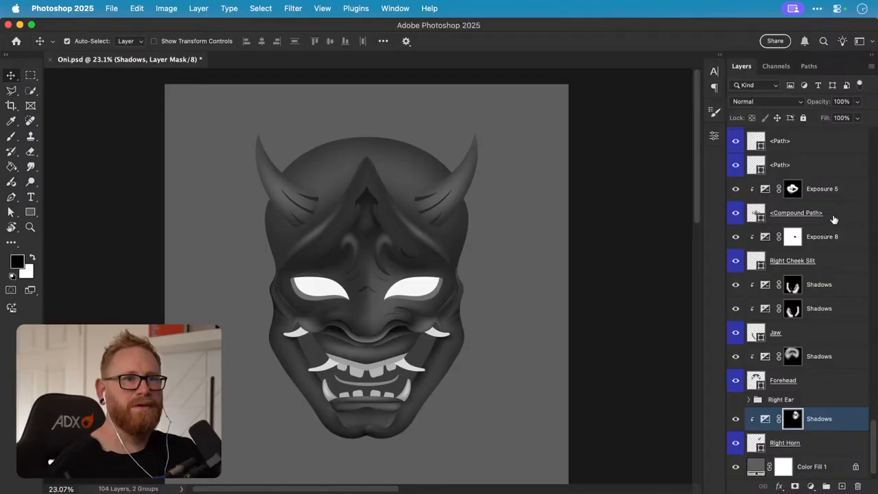
# - Rename the Exposure 5 adjustment and the Right Cheek Slit's Exposure 8 as Shadows
pyautogui.doubleClick(824, 190)
pyautogui.write('Shadows')
pyautogui.press('Return')
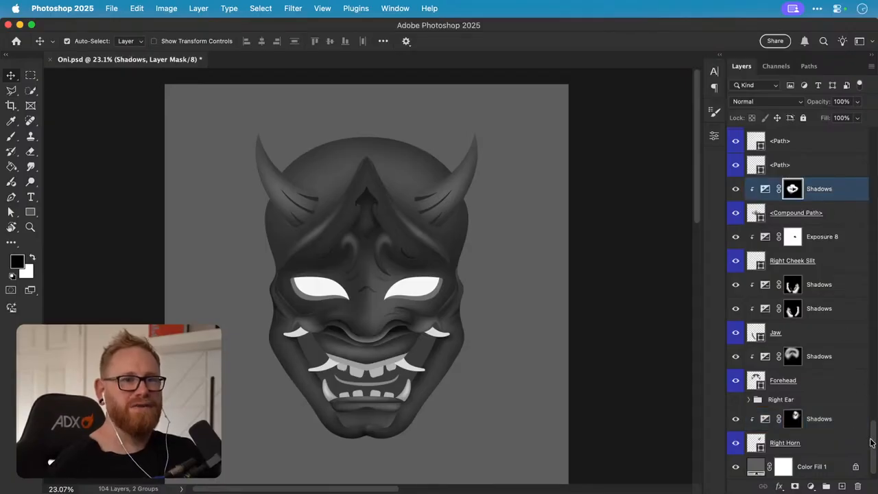
pyautogui.scroll(5, 835, 415)
pyautogui.doubleClick(826, 462)
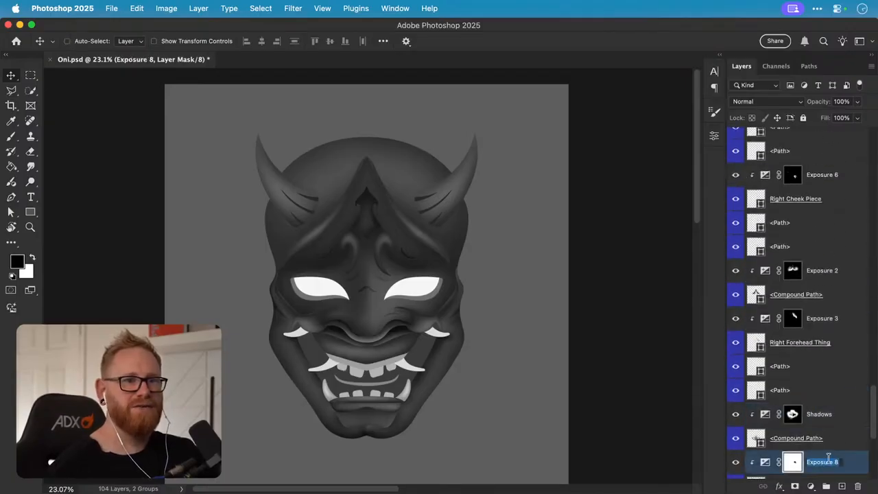
pyautogui.write('Shadows')
pyautogui.press('Return')
# - Rename the Exposure 3, Exposure 2 and Exposure 6 adjustments between Right Forehead Thing and Right Cheek Piece as Shadows
pyautogui.doubleClick(825, 320)
pyautogui.write('Shadows')
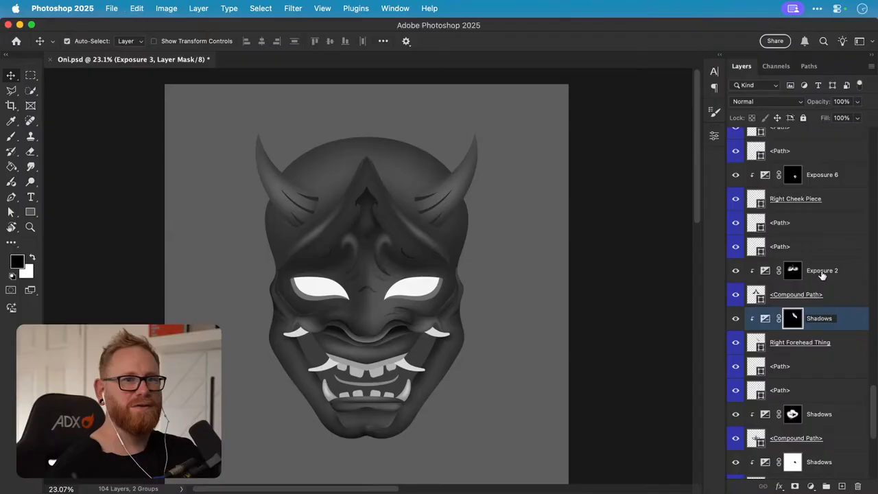
pyautogui.press('Return')
pyautogui.doubleClick(824, 272)
pyautogui.write('Shadows')
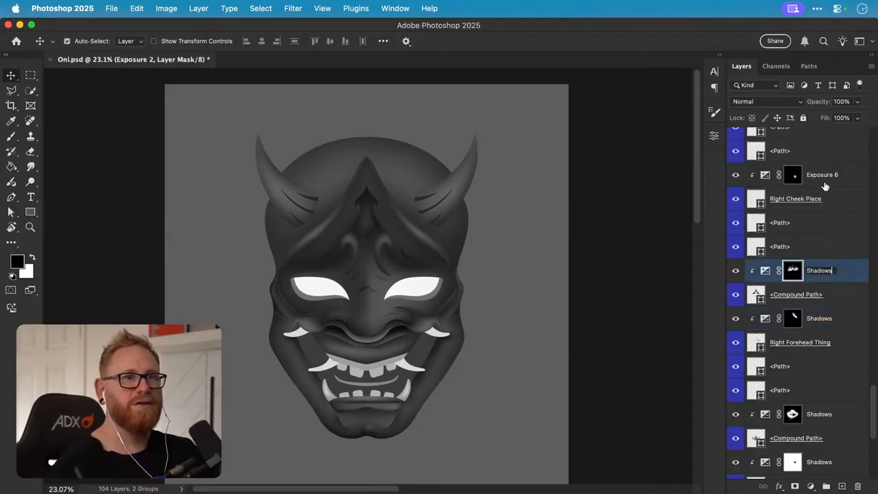
pyautogui.press('Return')
pyautogui.doubleClick(824, 177)
pyautogui.write('Shadows')
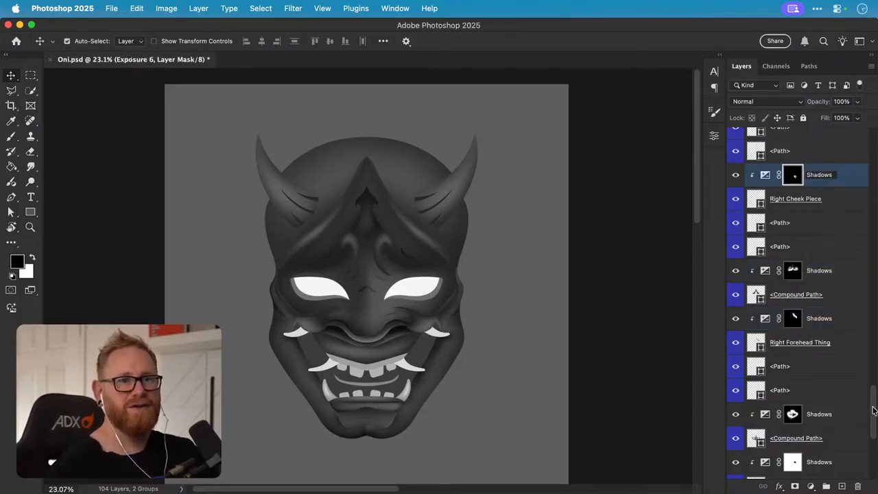
pyautogui.press('Return')
# - Rename Exposure 16, Exposure 14 and the Right Slit Under Nose's Exposure 15 as Shadows
pyautogui.moveTo(874, 410); pyautogui.dragTo(846, 343)
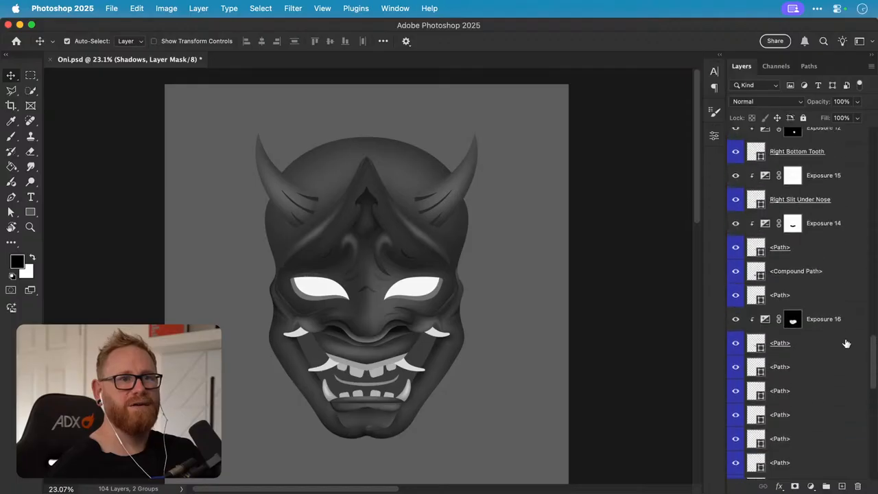
pyautogui.doubleClick(823, 320)
pyautogui.write('Shadows')
pyautogui.press('Return')
pyautogui.doubleClick(823, 224)
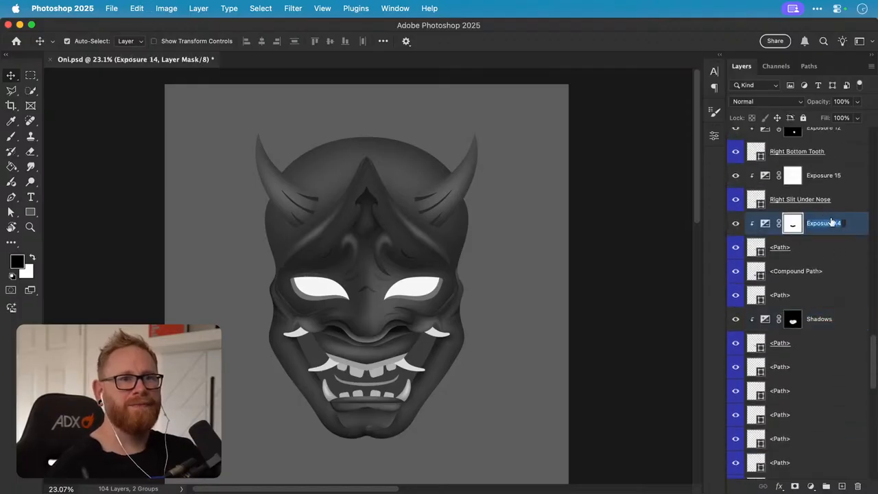
pyautogui.write('Shadows')
pyautogui.press('Return')
pyautogui.doubleClick(823, 176)
pyautogui.write('Shadows')
pyautogui.press('Return')
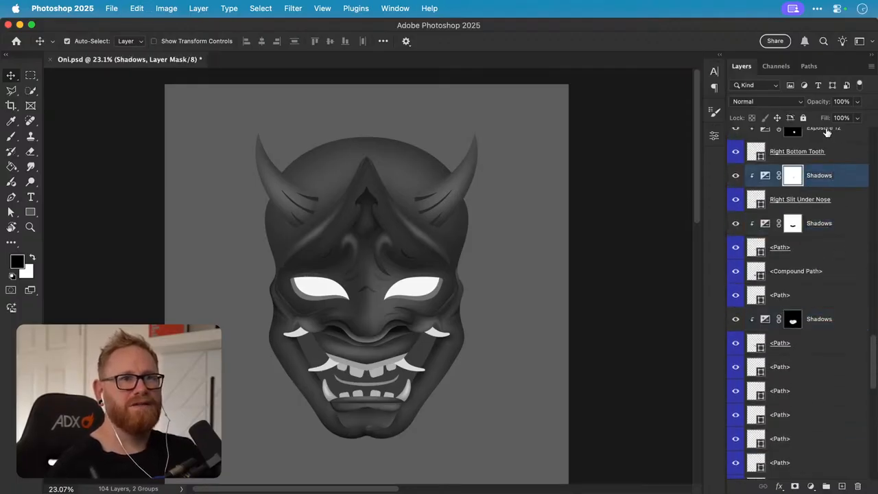
# - Rename the Right Bottom Tooth's Exposure 12 and the Exposure 10 adjustment higher in the stack as Shadows
pyautogui.click(828, 131)
pyautogui.doubleClick(832, 139)
pyautogui.write('Shadows')
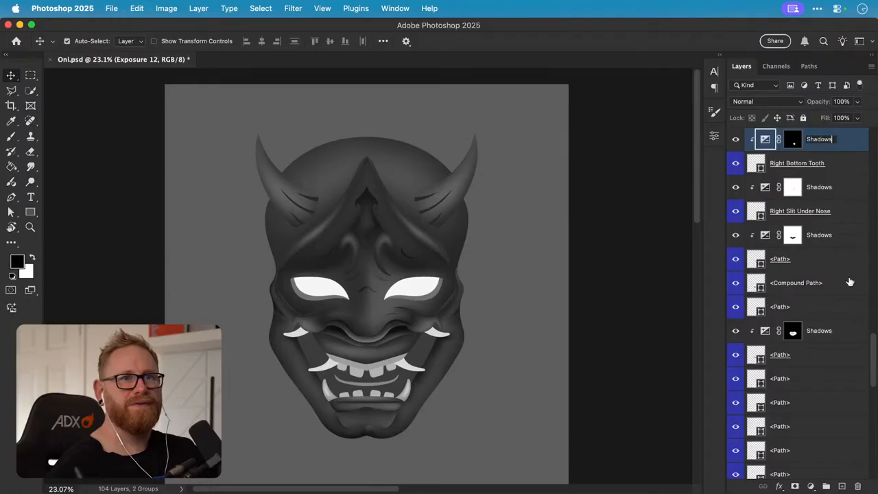
pyautogui.press('Return')
pyautogui.moveTo(871, 343); pyautogui.dragTo(858, 314)
pyautogui.doubleClick(832, 412)
pyautogui.write('Shadows')
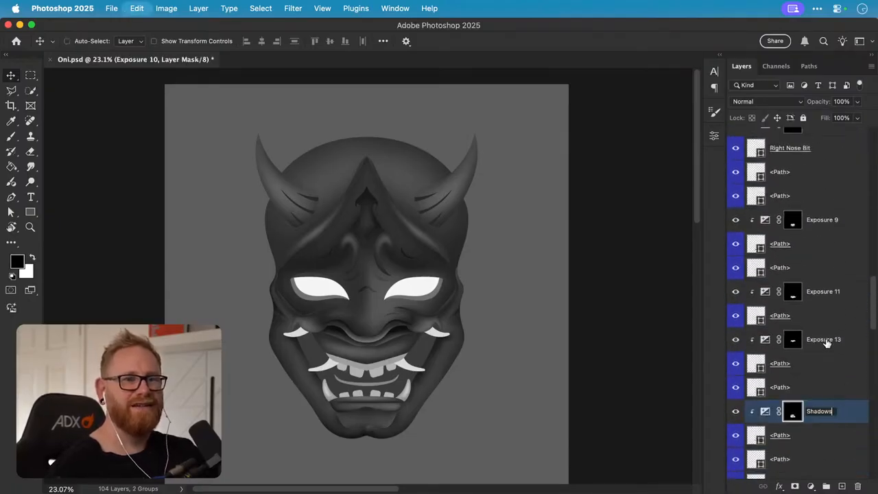
# - Rename the Exposure 13, Exposure 11 and Exposure 9 adjustments below Right Nose Bit as Shadows
pyautogui.doubleClick(827, 339)
pyautogui.write('Shadows')
pyautogui.press('Return')
pyautogui.doubleClick(827, 292)
pyautogui.write('Shadows')
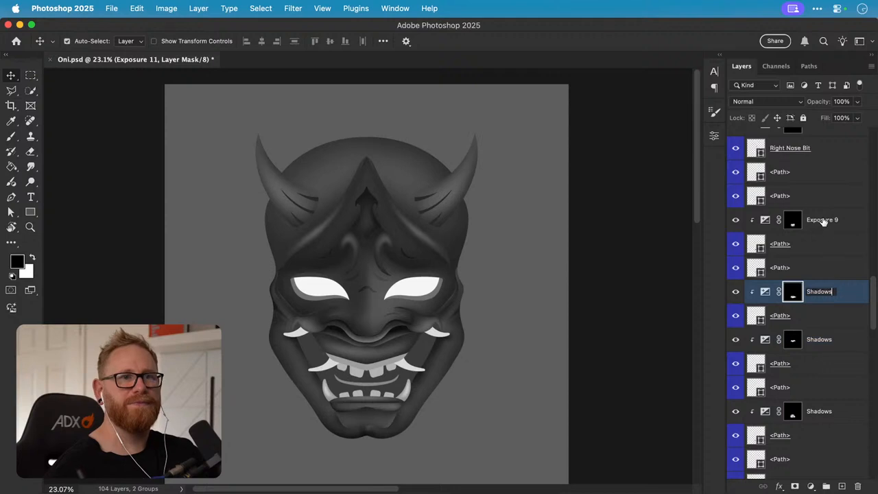
pyautogui.hotkey('shift', 'Tab')
pyautogui.write('Shadows')
# - Rename the Right Nose Bit's Exposure 17 and the Exposure 4 adjustment above it as Shadows
pyautogui.scroll(10, 873, 315)
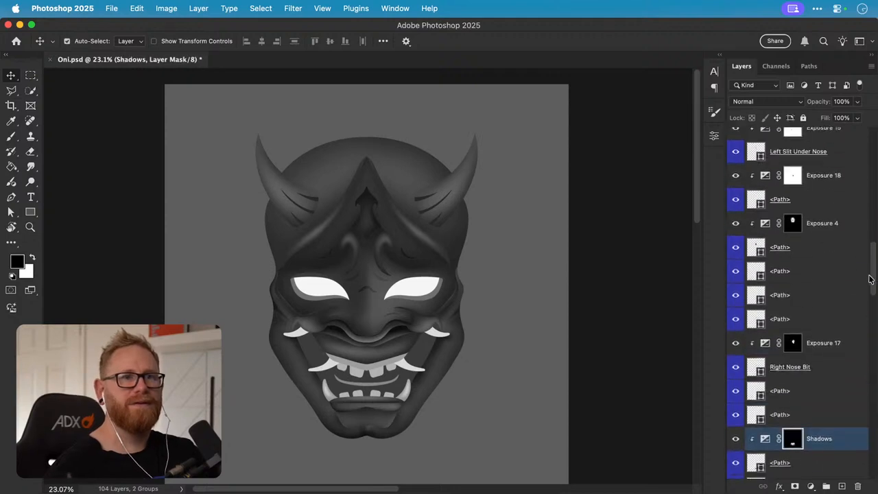
pyautogui.doubleClick(823, 386)
pyautogui.write('Shadows')
pyautogui.doubleClick(821, 267)
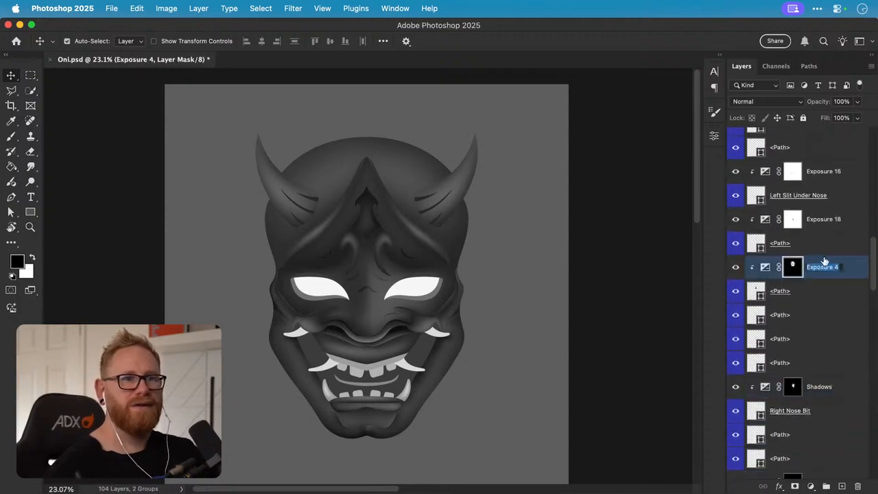
pyautogui.write('Shadows')
# - Rename Exposure 18 and the Left Slit Under Nose's Exposure 15 as Shadows
pyautogui.doubleClick(824, 219)
pyautogui.write('Shadows')
pyautogui.press('Return')
pyautogui.doubleClick(825, 172)
pyautogui.write('Shadows')
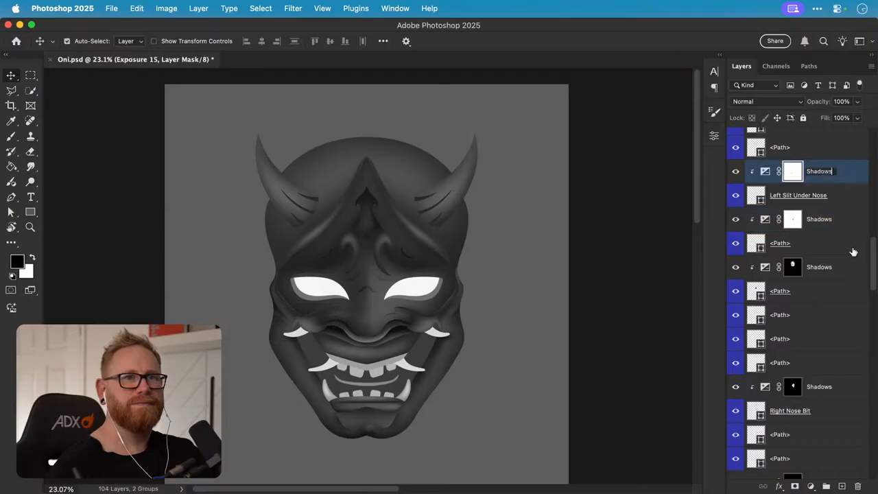
pyautogui.press('Return')
# - Rename the Left Forehead Thing's Exposure 3 and the Left Nose Bit's Exposure 17 as Shadows
pyautogui.moveTo(873, 266); pyautogui.dragTo(872, 230)
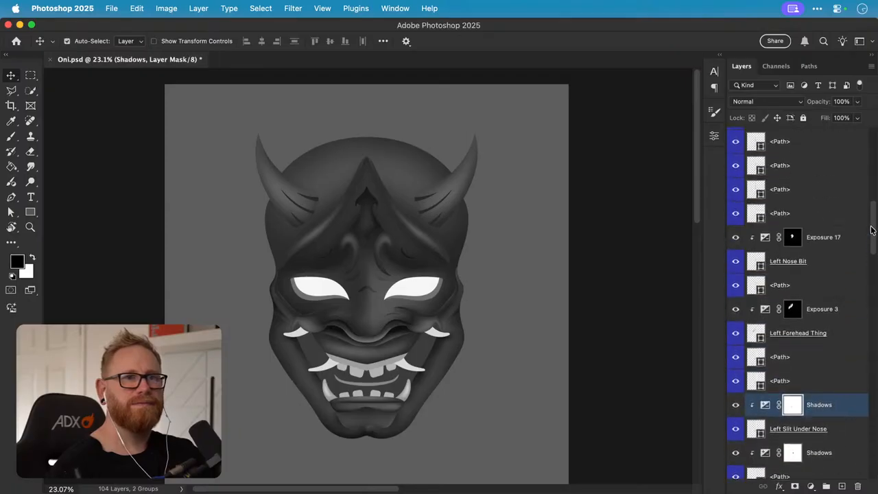
pyautogui.doubleClick(826, 309)
pyautogui.write('Shadows')
pyautogui.doubleClick(826, 237)
pyautogui.write('Shadows')
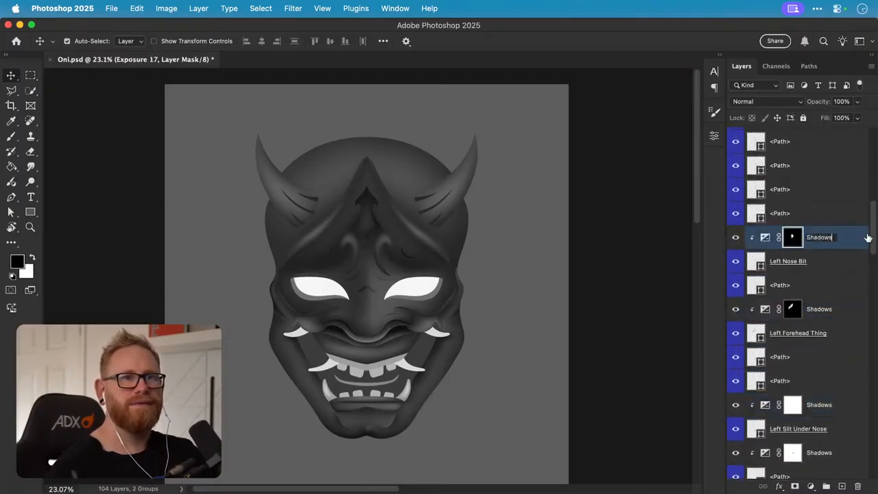
pyautogui.press('Return')
# - Rename the Left Cheek Slit's Exposure 8 and the Left Bottom Tooth's Exposure 12 as Shadows
pyautogui.moveTo(874, 236); pyautogui.dragTo(868, 206)
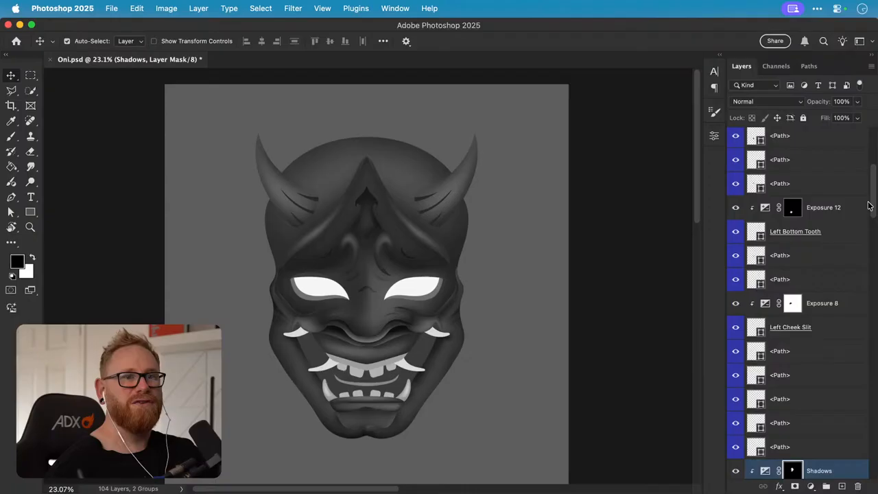
pyautogui.doubleClick(826, 304)
pyautogui.write('Shadows')
pyautogui.doubleClick(830, 208)
pyautogui.write('Shadows')
pyautogui.press('Return')
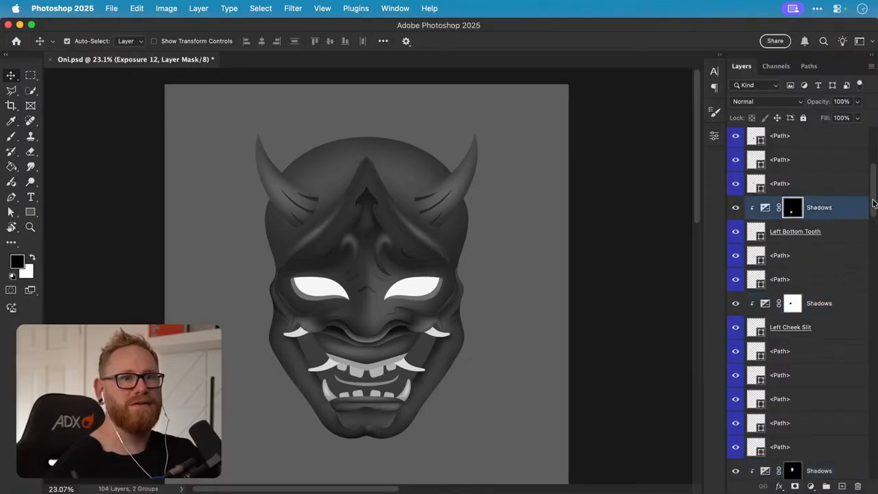
# - Rename the Left Cheek Piece's Exposure 6 and the Left Horn's Exposure 1 as Shadows
pyautogui.scroll(8, 827, 261)
pyautogui.doubleClick(823, 277)
pyautogui.write('Shadows')
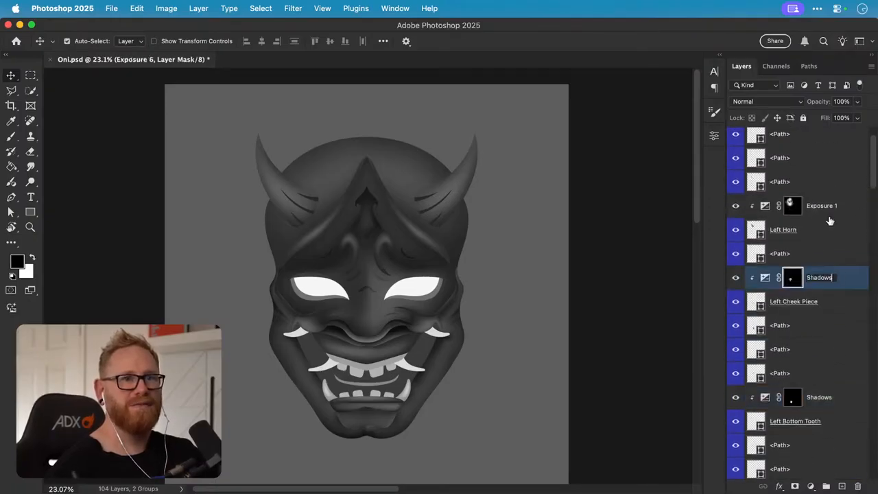
pyautogui.press('Return')
pyautogui.doubleClick(825, 207)
pyautogui.write('Shadows')
pyautogui.press('Return')
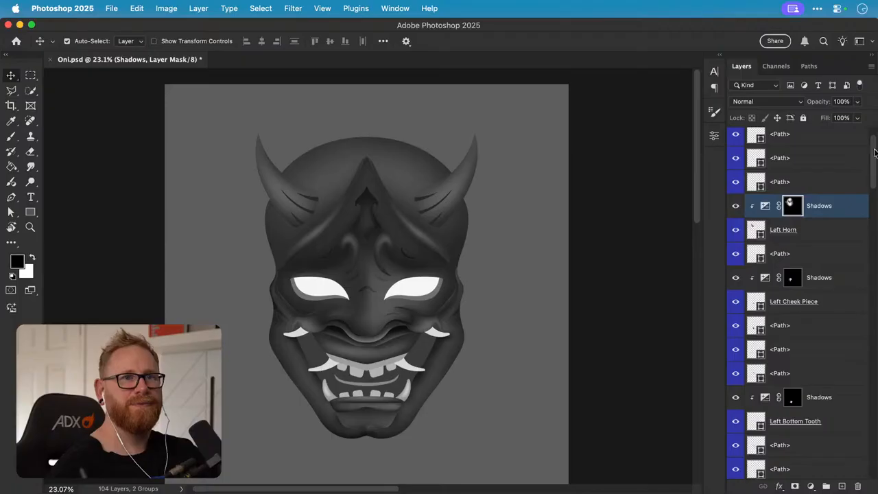
# - Open the two Unsplash texture JPGs alongside the mask document
pyautogui.press('super+0')
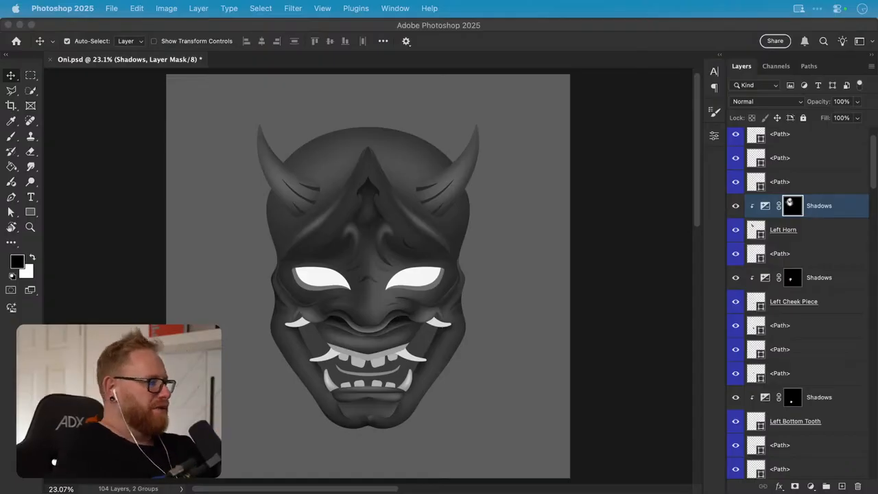
pyautogui.press('F11')
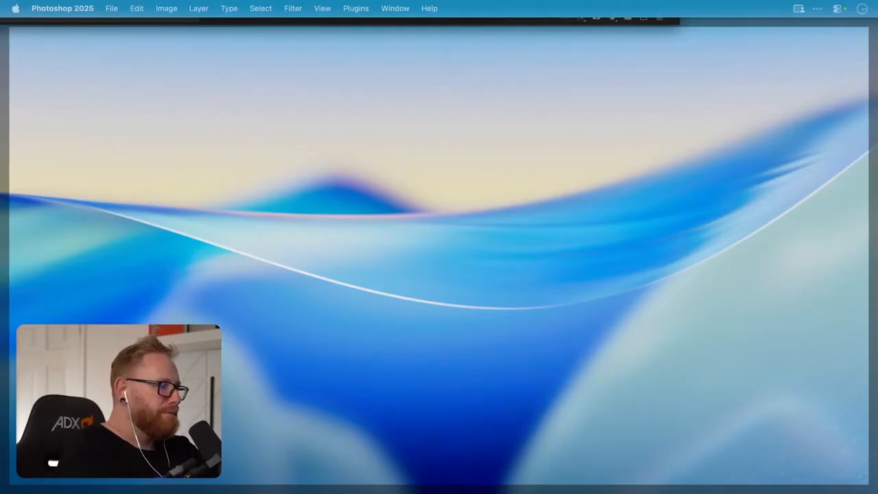
pyautogui.press('F11')
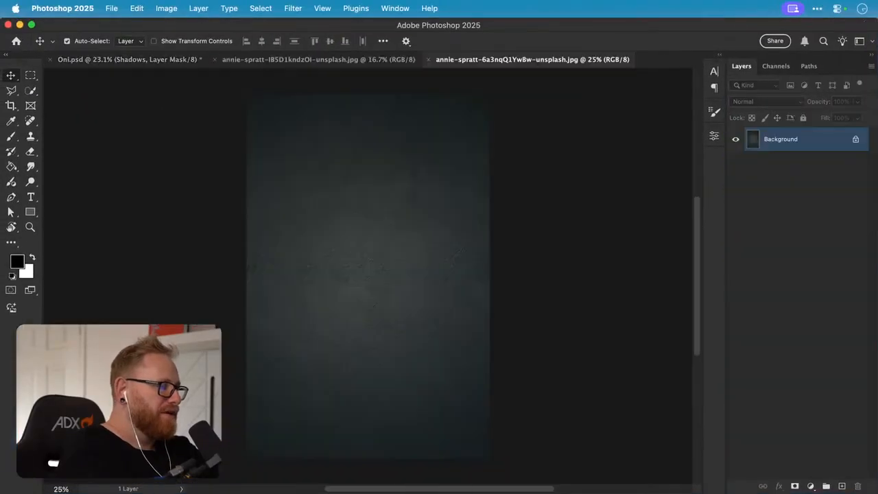
# - Copy the whole dark texture image and return to Oni.psd
pyautogui.press('super+Tab')
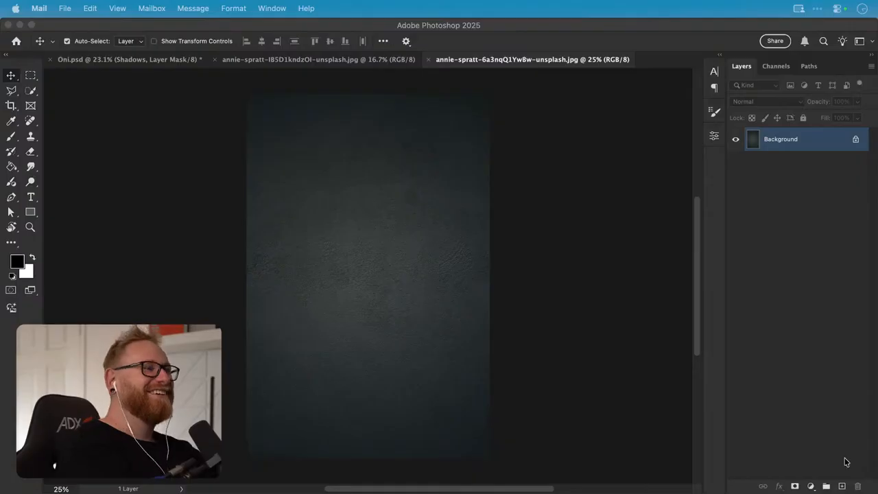
pyautogui.click(355, 141)
pyautogui.press('super+a')
pyautogui.click(137, 60)
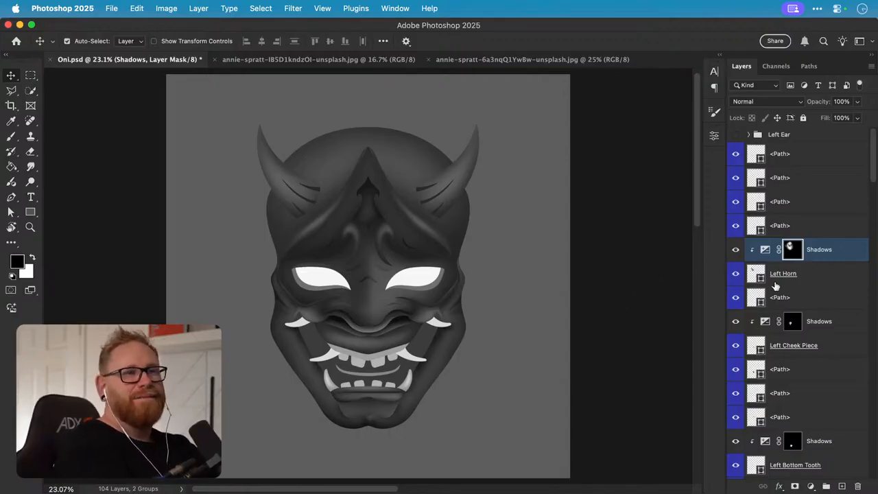
# - Group all mask layers from Left Ear down to Right Horn and name the group Oni
pyautogui.click(782, 135)
pyautogui.scroll(-10, 816, 216)
pyautogui.scroll(-4, 816, 217)
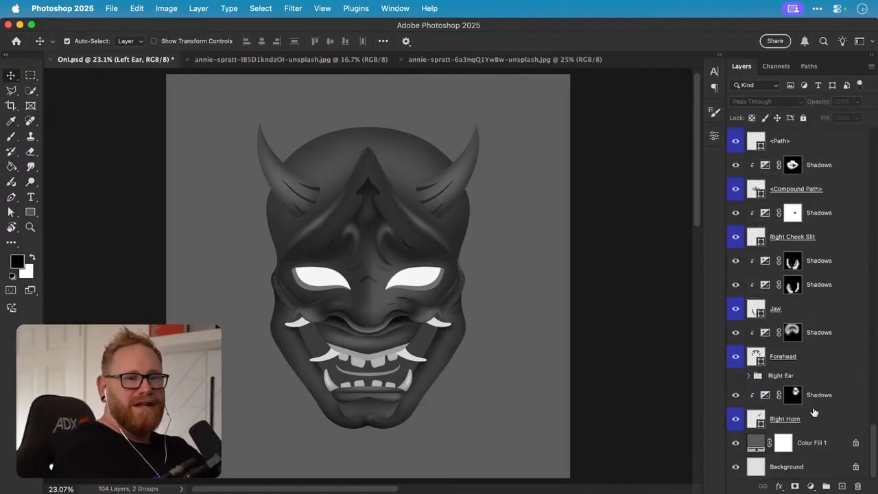
pyautogui.keyDown('shift'); pyautogui.click(813, 419); pyautogui.keyUp('shift')
pyautogui.press('super+g')
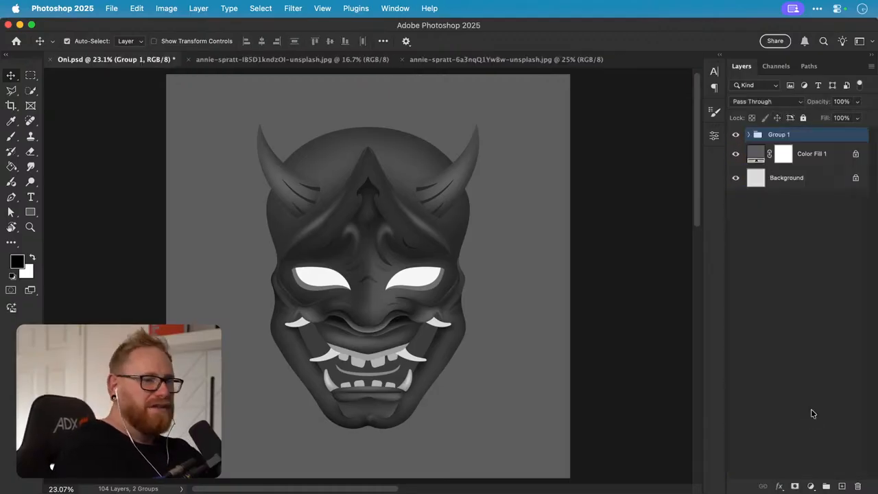
pyautogui.doubleClick(780, 134)
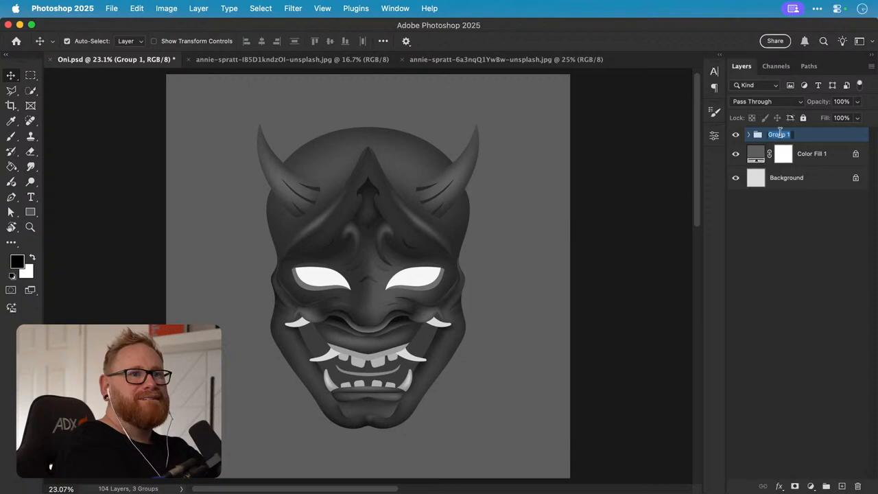
pyautogui.write('Oni')
pyautogui.press('Return')
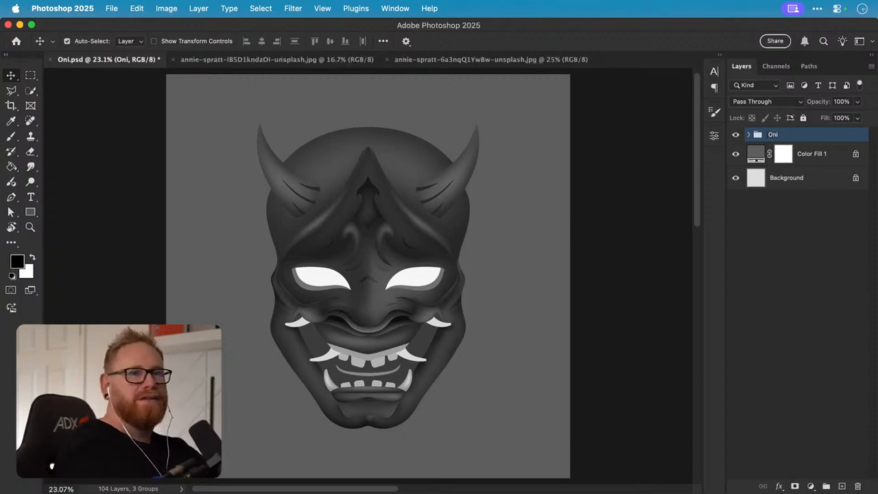
# - Paste the dark texture above the Oni group, clip it to the group and set its blend mode to Soft Light
pyautogui.press('super+v')
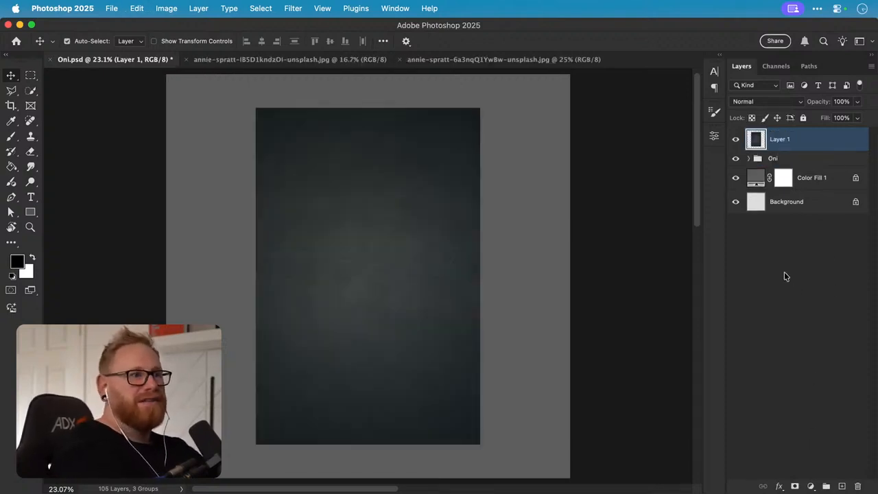
pyautogui.keyDown('alt'); pyautogui.click(791, 149); pyautogui.keyUp('alt')
pyautogui.click(765, 103)
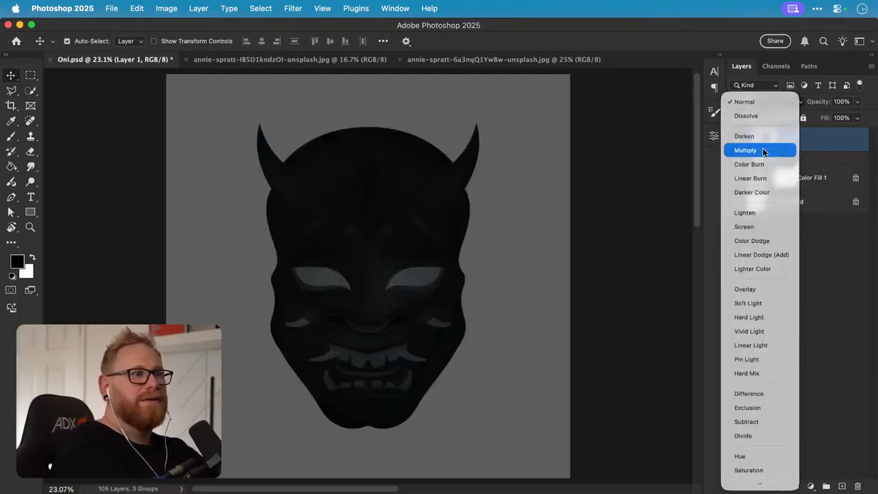
pyautogui.click(770, 302)
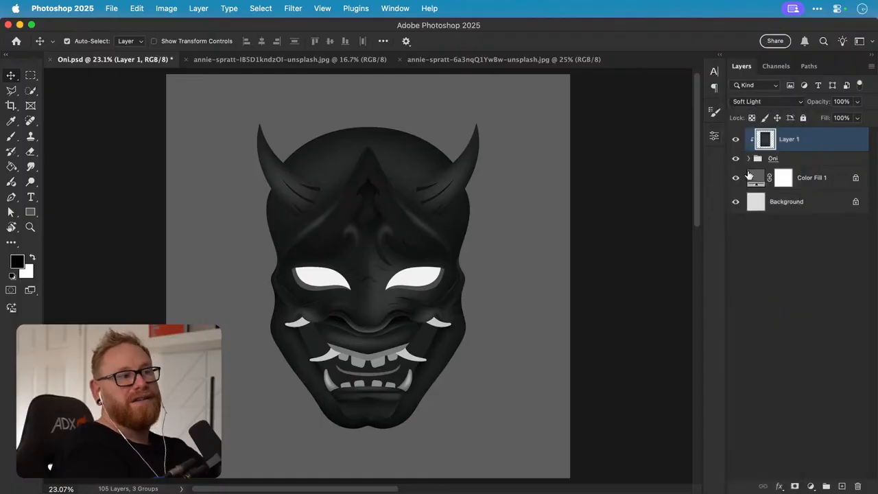
# - Compare the mask with and without the clipped dark texture, and leave that texture layer hidden
pyautogui.click(736, 140)
pyautogui.click(735, 140)
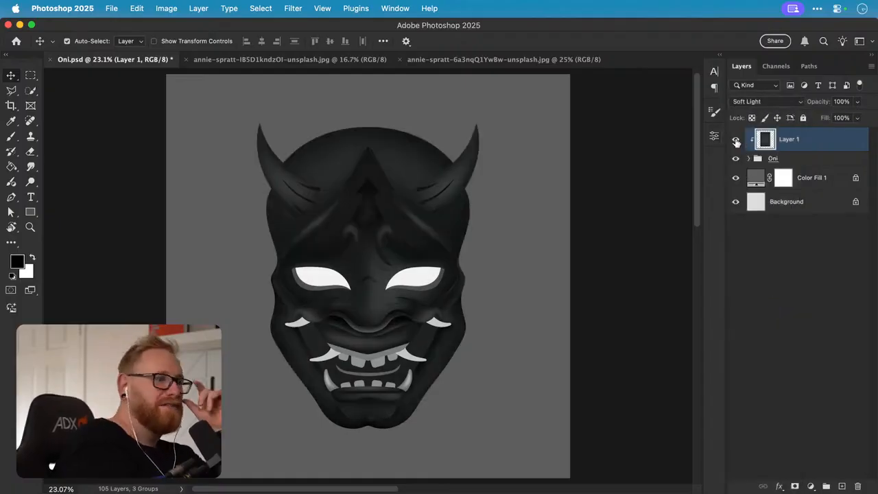
pyautogui.click(736, 140)
pyautogui.click(736, 140)
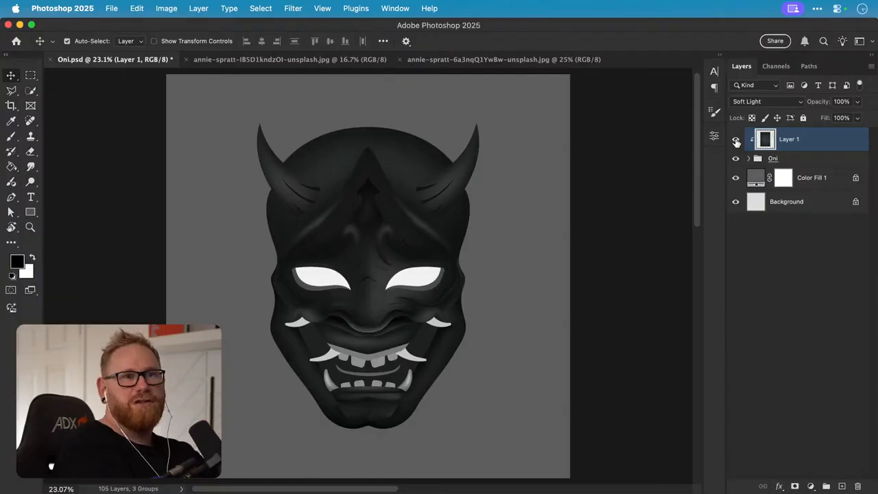
pyautogui.click(735, 140)
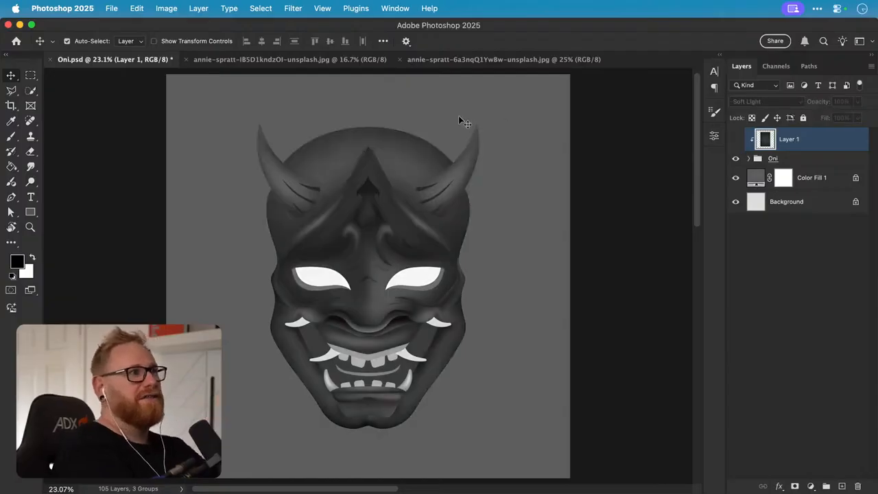
# - Copy the light concrete texture from the other texture document and paste it into Oni.psd above the dark texture
pyautogui.click(310, 60)
pyautogui.click(170, 64)
pyautogui.press('cmd+v')
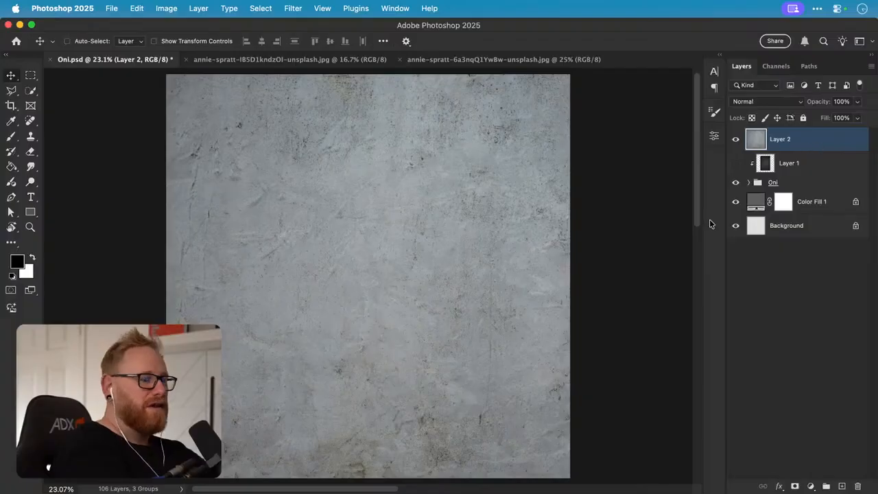
# - Rotate the concrete texture layer 90°, scale it to about 67.5% and centre it over the mask
pyautogui.press('cmd+minus')
pyautogui.press('cmd+minus')
pyautogui.press('cmd+t')
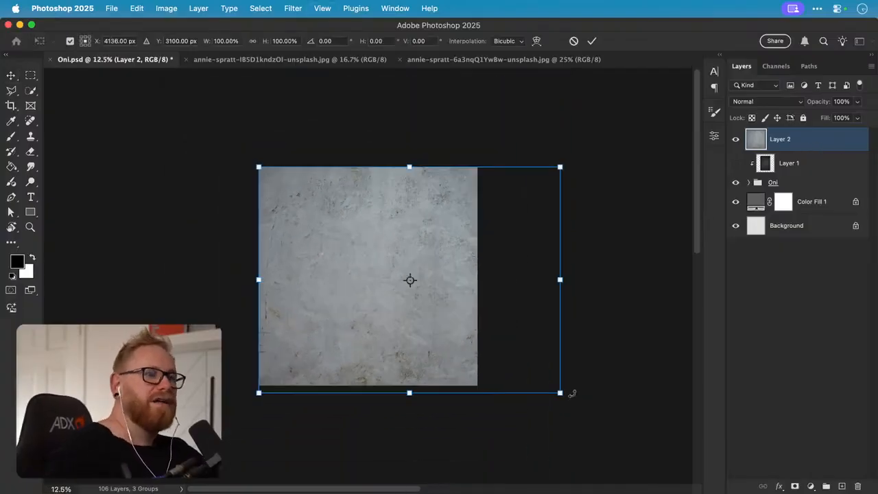
pyautogui.moveTo(596, 173); pyautogui.dragTo(494, 396)
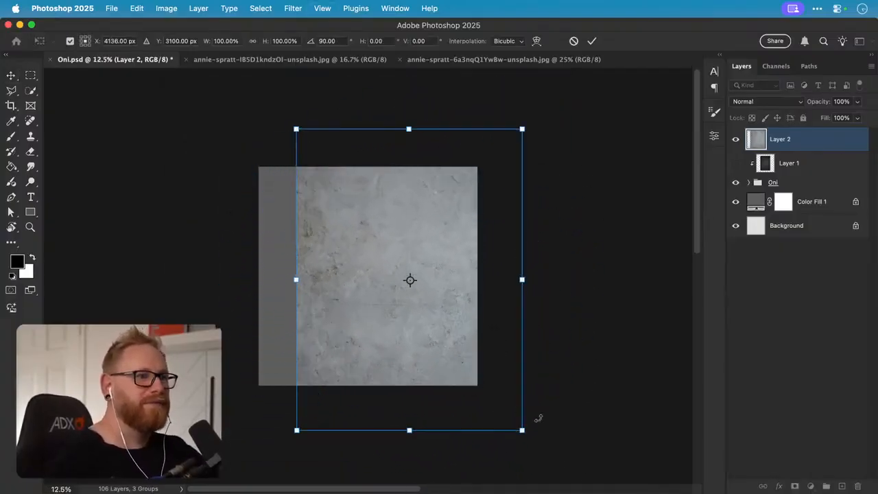
pyautogui.moveTo(523, 426); pyautogui.dragTo(478, 361)
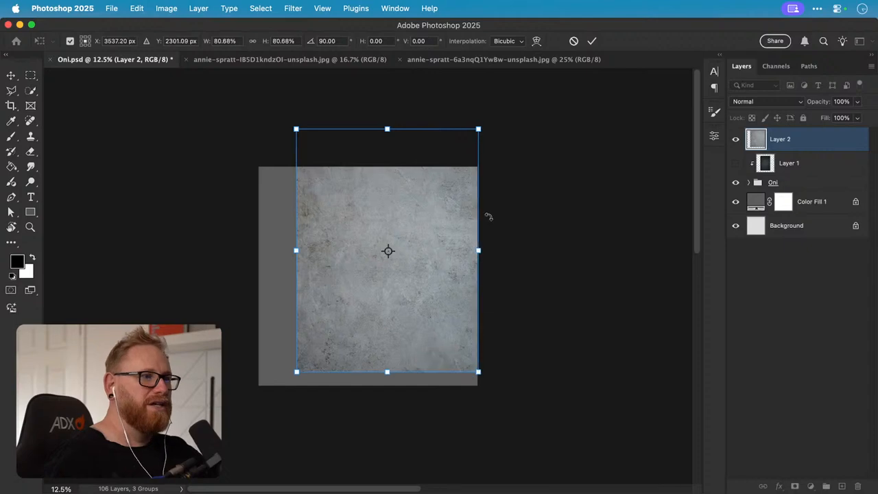
pyautogui.moveTo(479, 131); pyautogui.dragTo(449, 168)
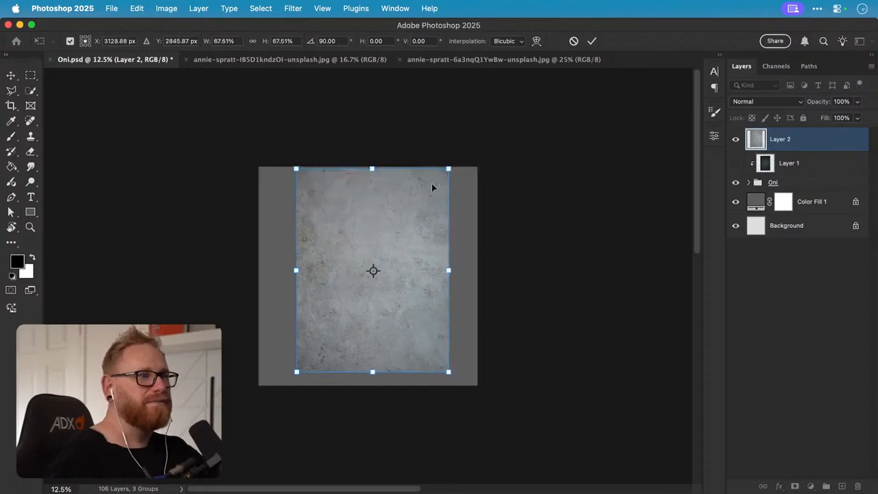
pyautogui.press('Return')
pyautogui.press('super+d')
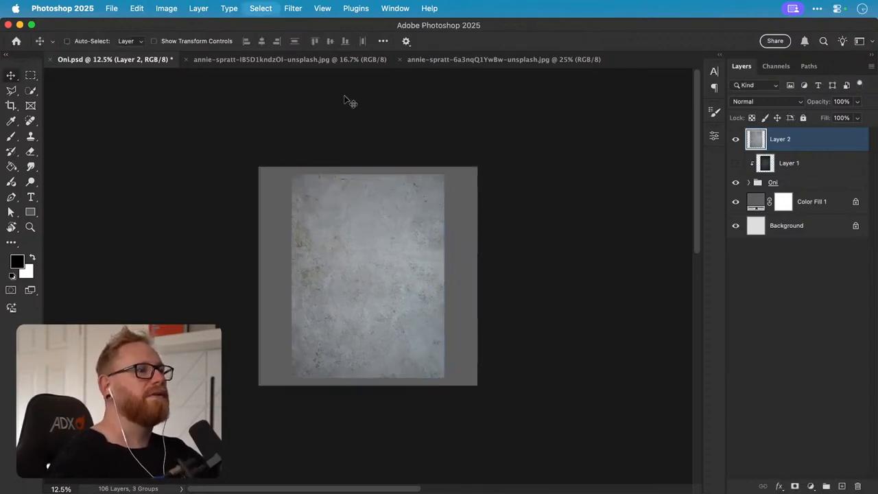
pyautogui.press('z')
pyautogui.click(370, 267)
pyautogui.click(370, 267)
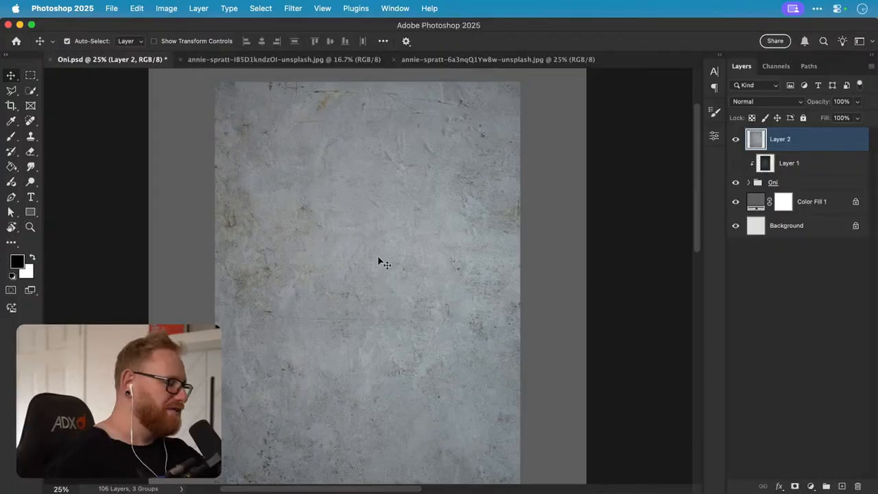
pyautogui.press('i')
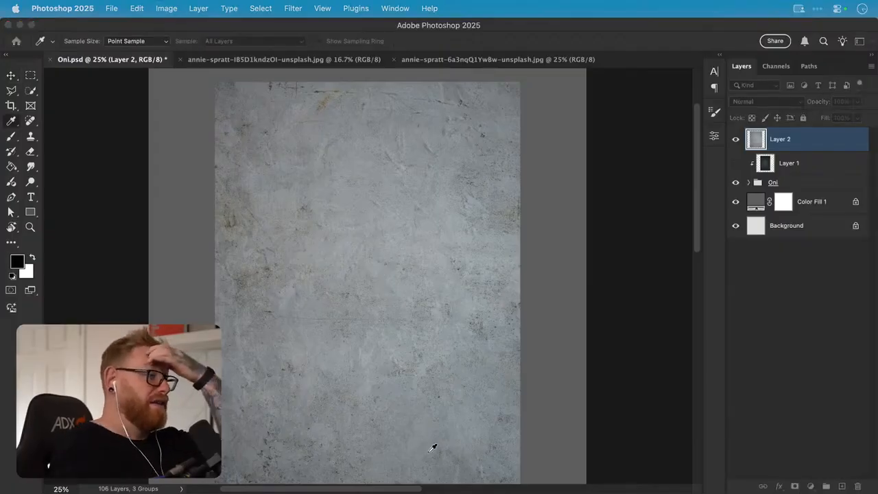
# - Desaturate the light concrete texture layer with a Hue/Saturation adjustment
pyautogui.press('super+u')
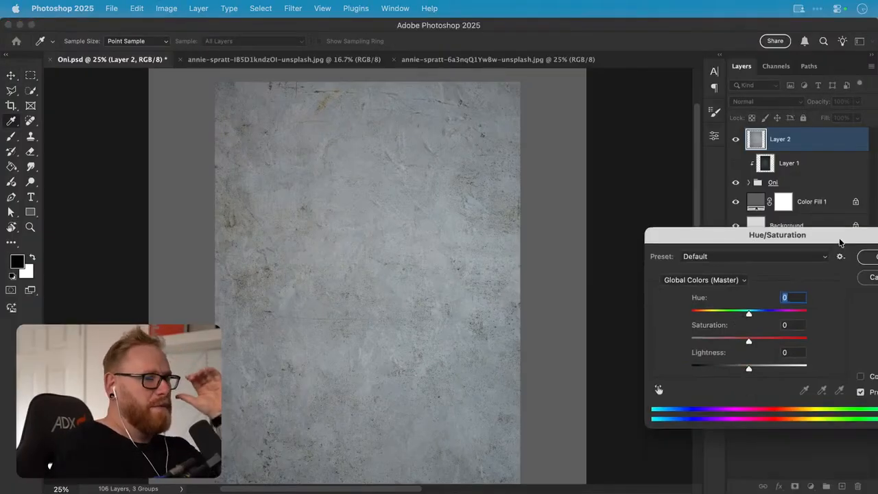
pyautogui.moveTo(751, 234); pyautogui.dragTo(688, 202)
pyautogui.moveTo(687, 317); pyautogui.dragTo(484, 308)
pyautogui.press('Return')
pyautogui.press('v')
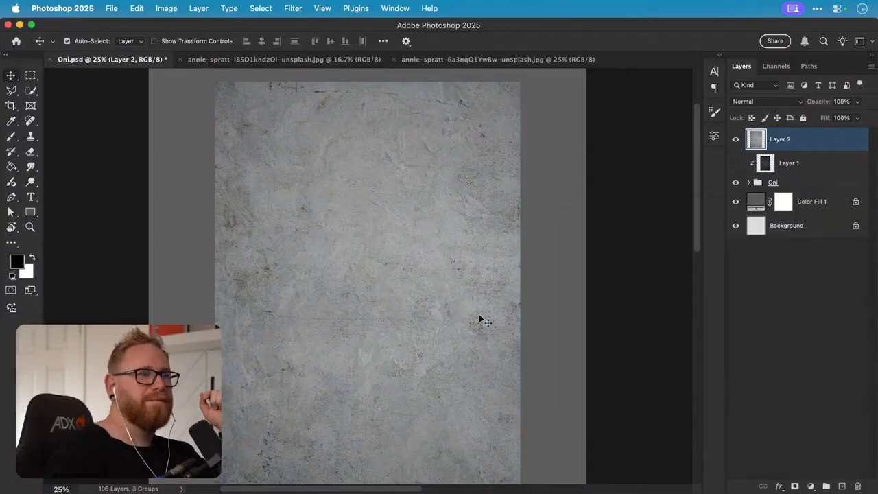
# - Clip the concrete texture layer to the Oni group and set its blend mode to Overlay
pyautogui.click(761, 101)
pyautogui.click(820, 146)
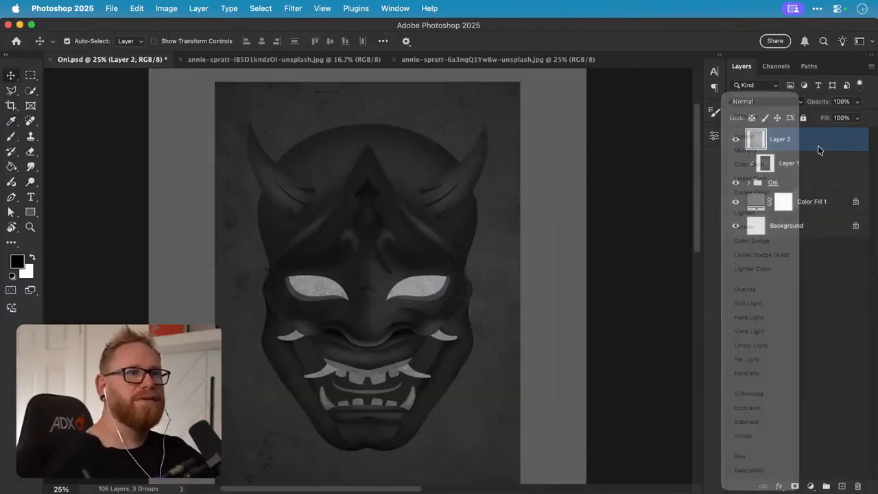
pyautogui.keyDown('alt'); pyautogui.click(753, 151); pyautogui.keyUp('alt')
pyautogui.click(751, 103)
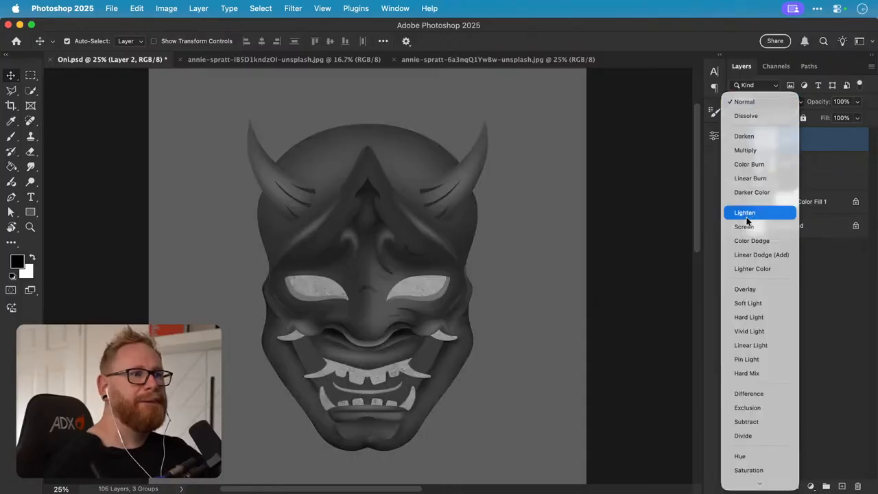
pyautogui.click(752, 291)
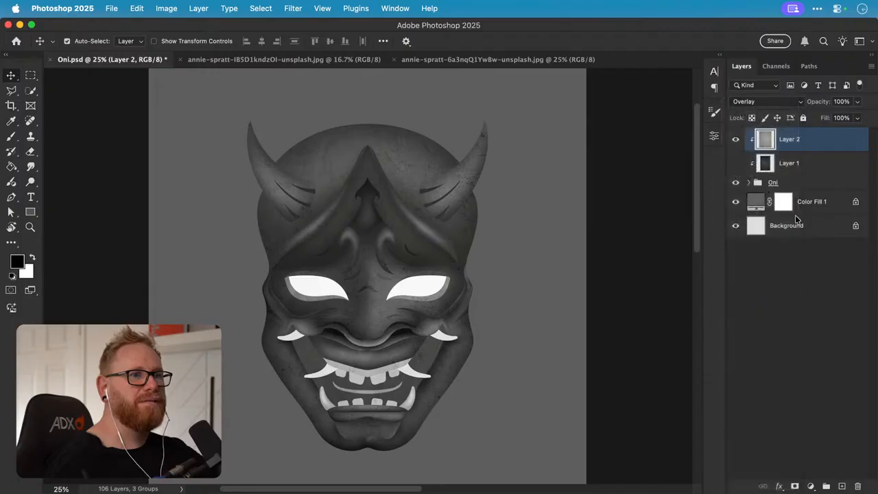
# - Set the concrete texture layer's Blend If range for the underlying layer to 0 / 0 and 0 / 255
pyautogui.doubleClick(841, 141)
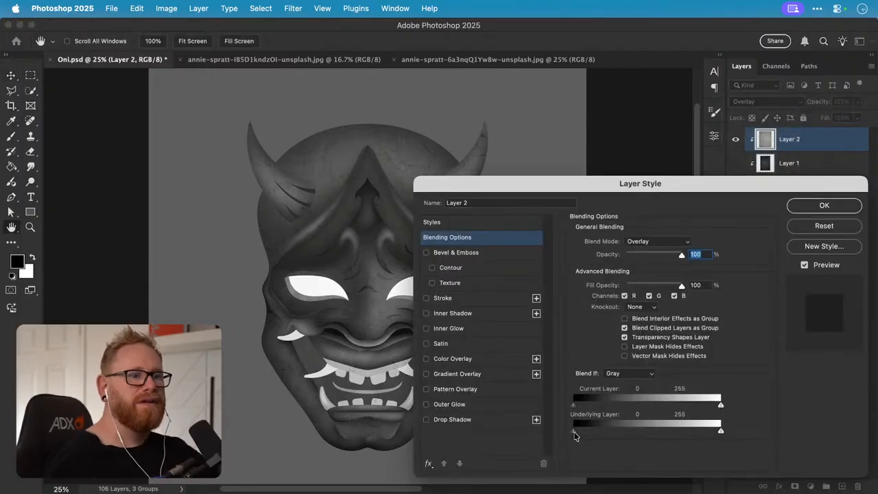
pyautogui.moveTo(574, 431)
pyautogui.mouseDown()
pyautogui.moveTo(677, 431)
pyautogui.moveTo(578, 431)
pyautogui.mouseUp()
pyautogui.press('super+z')
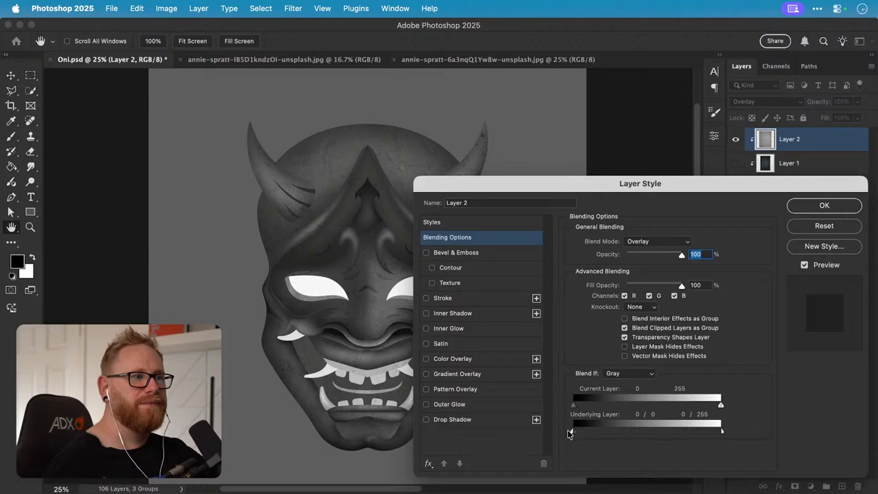
pyautogui.press('Return')
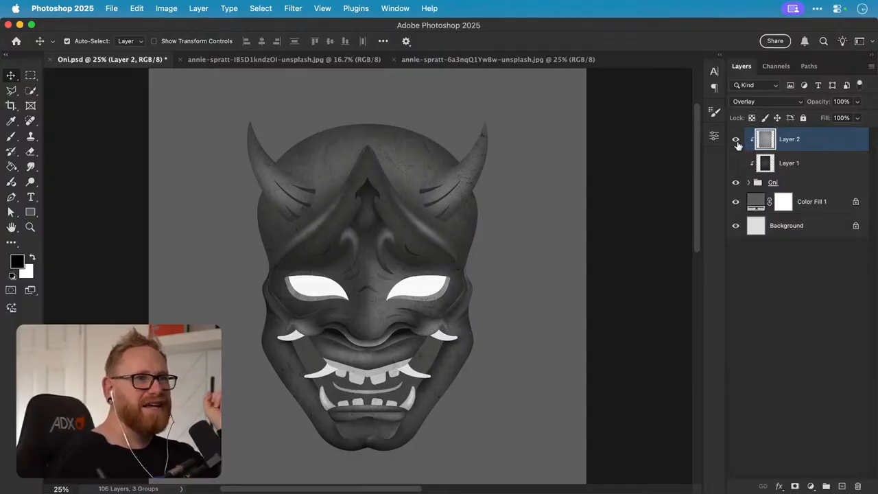
# - Compare the mask with the dark texture and with the concrete texture, leaving only the concrete one visible
pyautogui.click(735, 162)
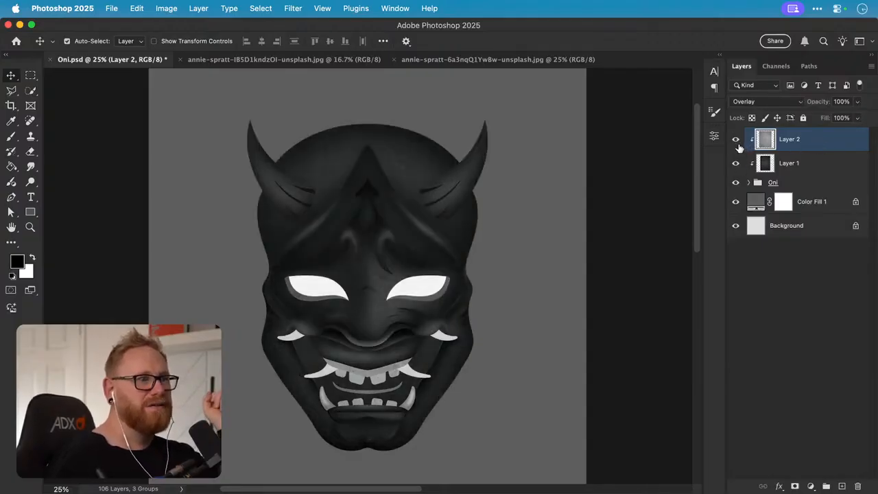
pyautogui.click(736, 165)
pyautogui.click(736, 140)
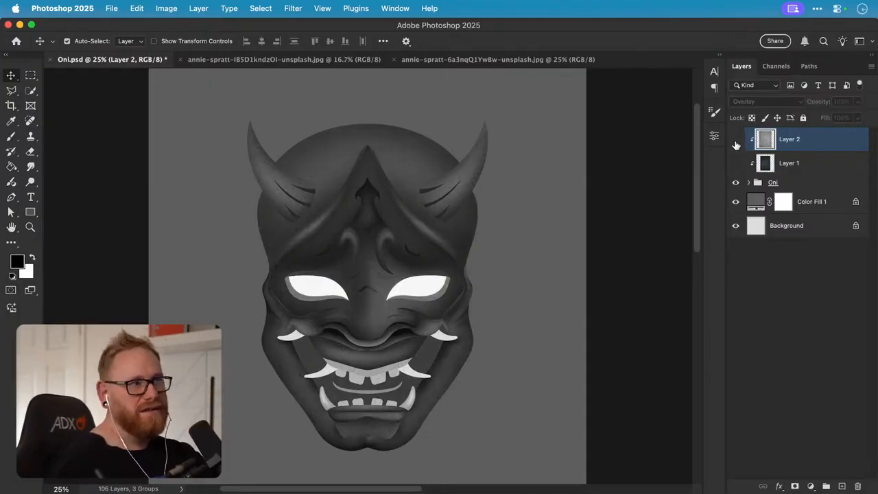
pyautogui.click(736, 143)
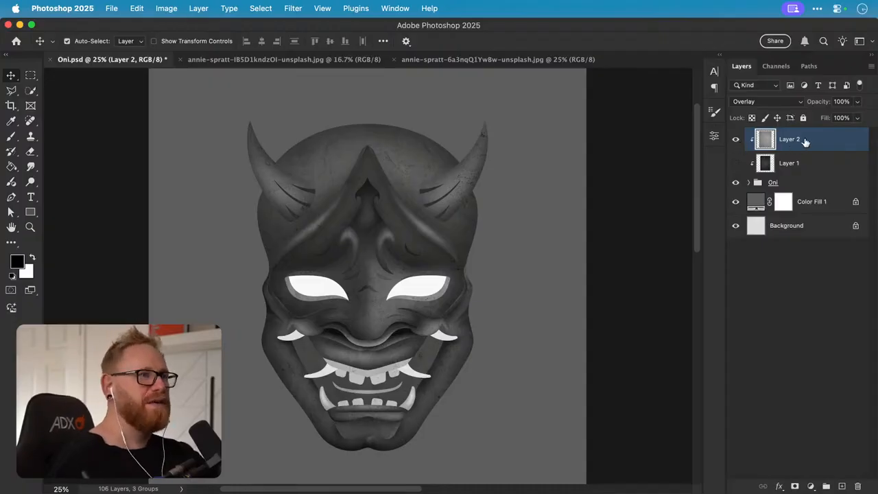
# - Warp the concrete texture layer, bending its upper middle area upwards over the mask's forehead
pyautogui.click(137, 8)
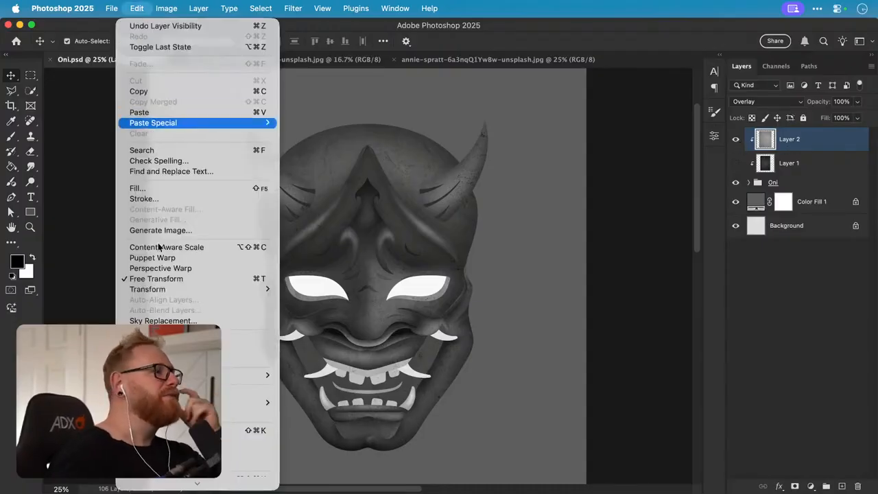
pyautogui.moveTo(172, 289)
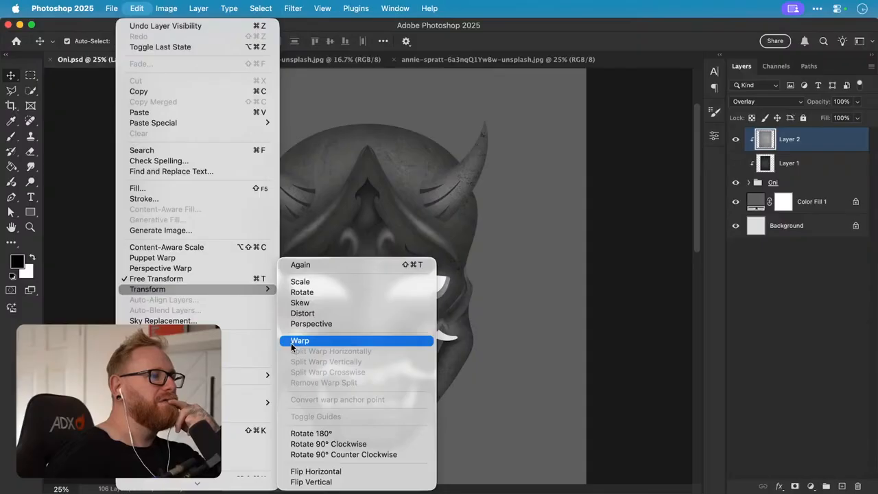
pyautogui.click(293, 342)
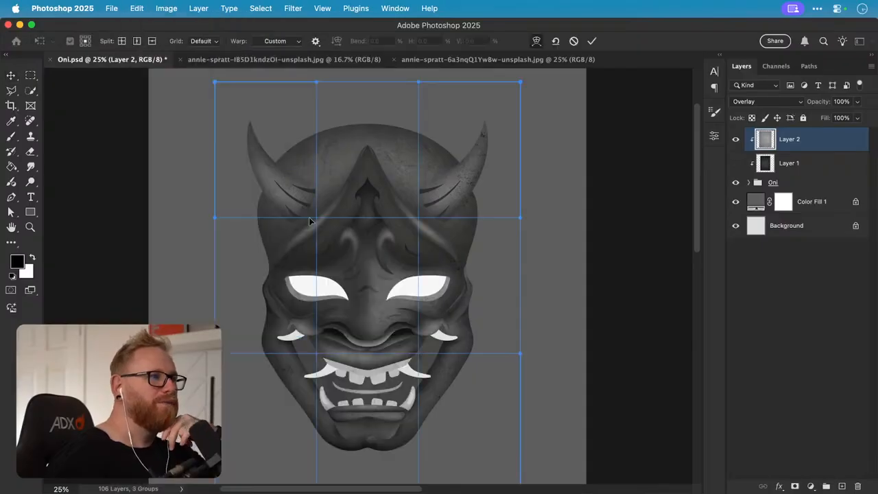
pyautogui.moveTo(339, 237); pyautogui.dragTo(397, 217)
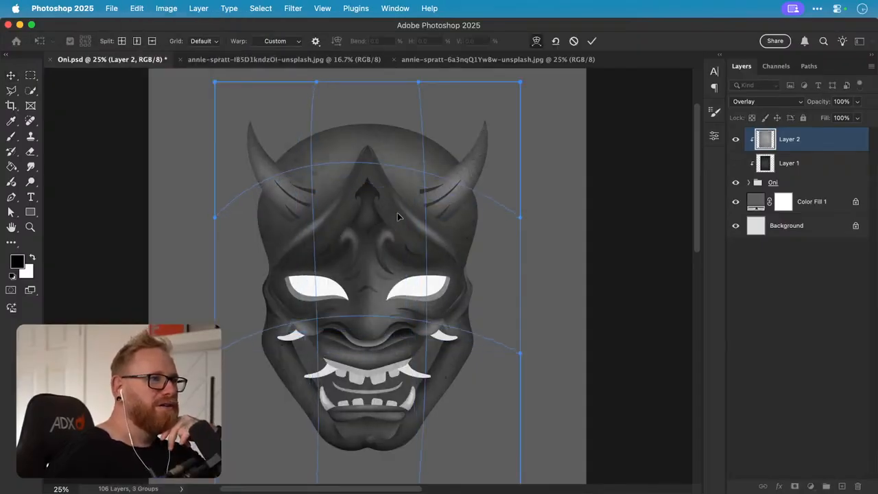
# - Switch the Layer 2 warp to a 3 x 3 grid and accept discarding the earlier warp edits
pyautogui.click(203, 42)
pyautogui.click(204, 47)
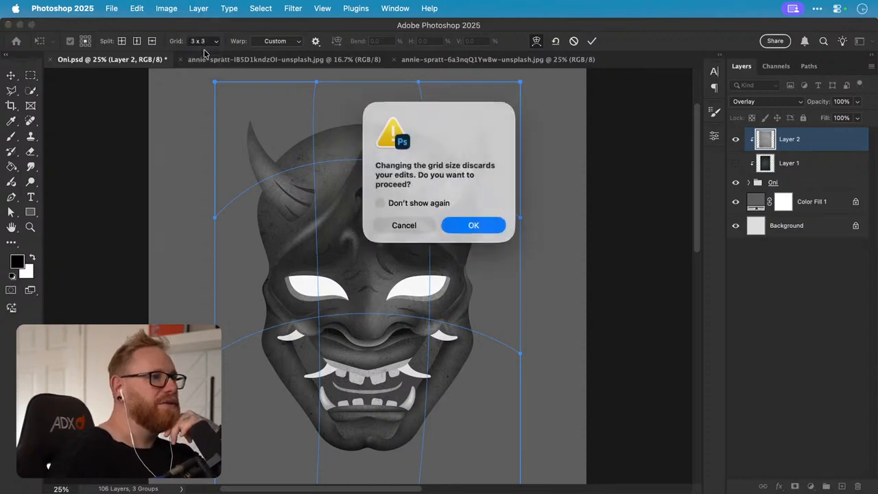
pyautogui.click(469, 225)
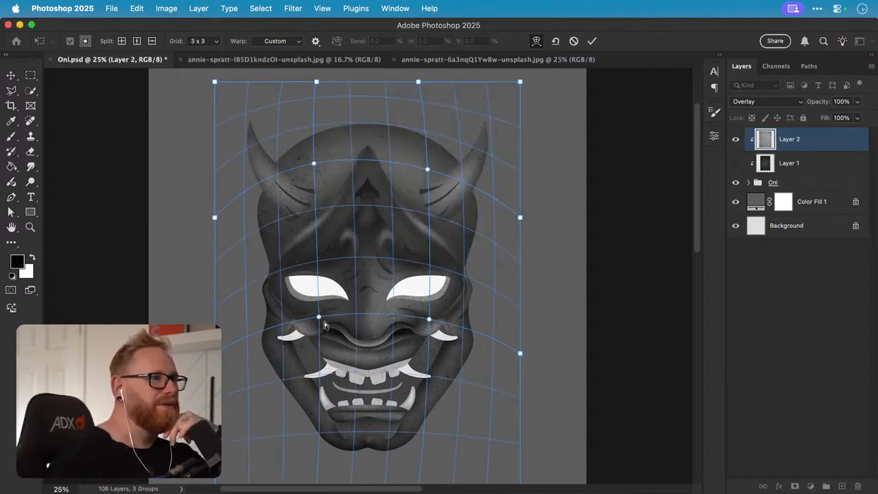
# - Reshape the inner warp points so the texture bulges over the forehead and narrows toward the nose and lower face
pyautogui.moveTo(300, 218); pyautogui.dragTo(318, 165)
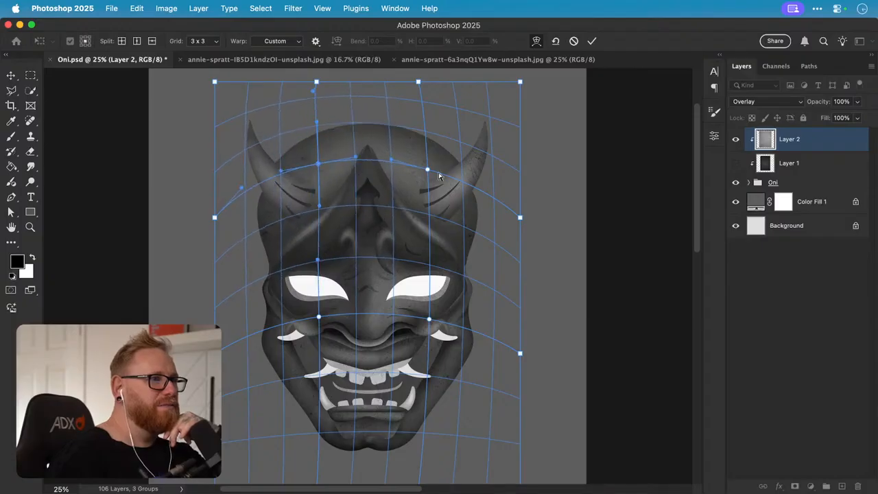
pyautogui.moveTo(427, 168); pyautogui.dragTo(436, 161)
pyautogui.moveTo(318, 260); pyautogui.dragTo(328, 267)
pyautogui.moveTo(415, 263); pyautogui.dragTo(402, 271)
pyautogui.moveTo(296, 399); pyautogui.dragTo(313, 387)
pyautogui.moveTo(451, 402); pyautogui.dragTo(444, 402)
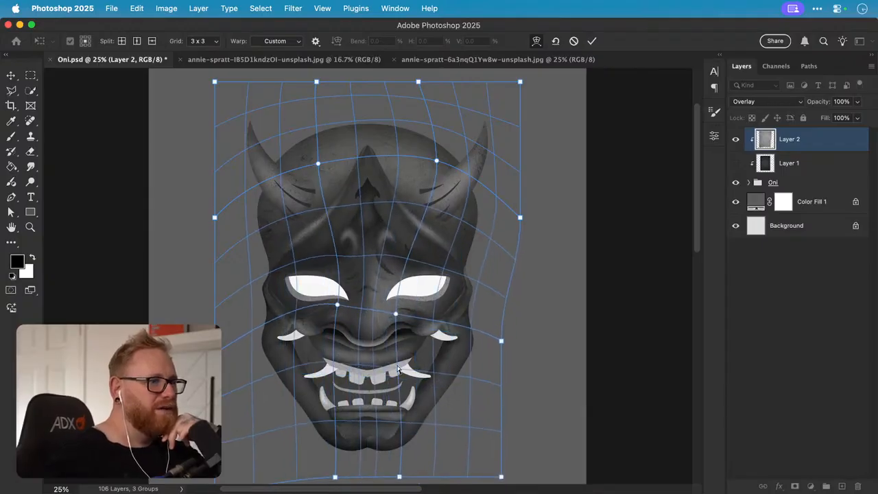
# - Refine the two central warp points and their handles so the texture curves around the tip of the nose
pyautogui.moveTo(375, 325); pyautogui.dragTo(395, 323)
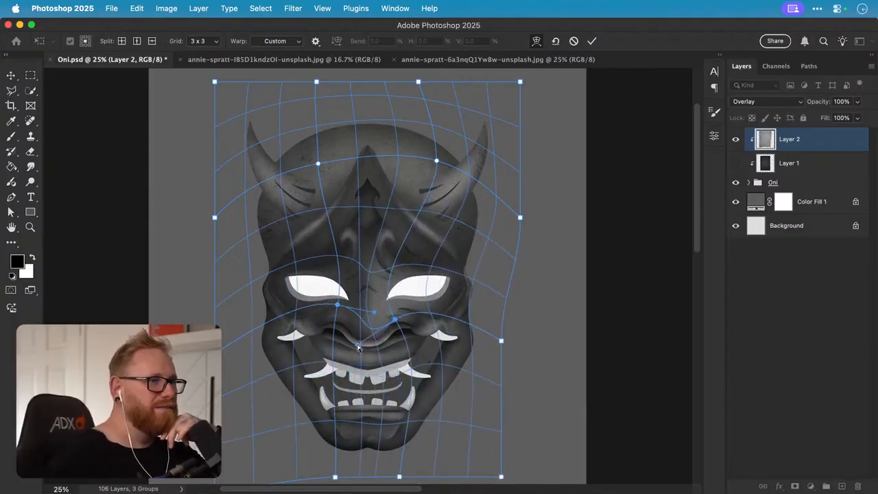
pyautogui.moveTo(358, 346); pyautogui.dragTo(332, 320)
pyautogui.moveTo(396, 320); pyautogui.dragTo(401, 324)
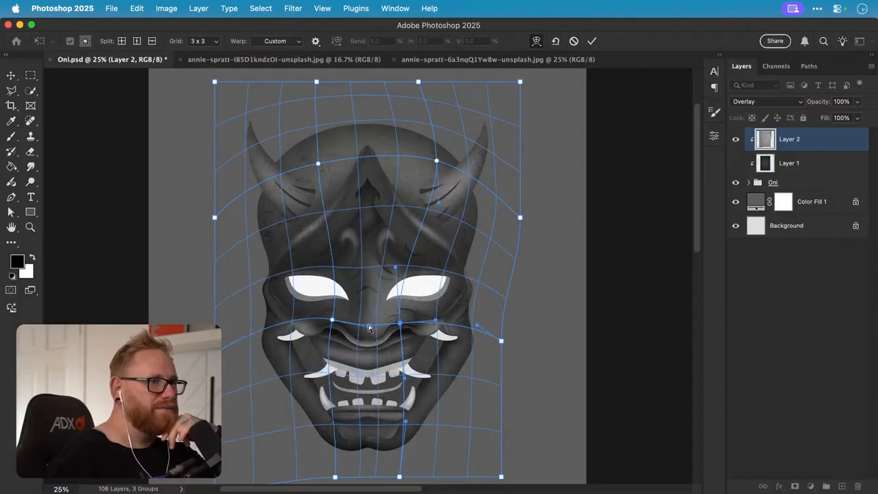
pyautogui.click(332, 320)
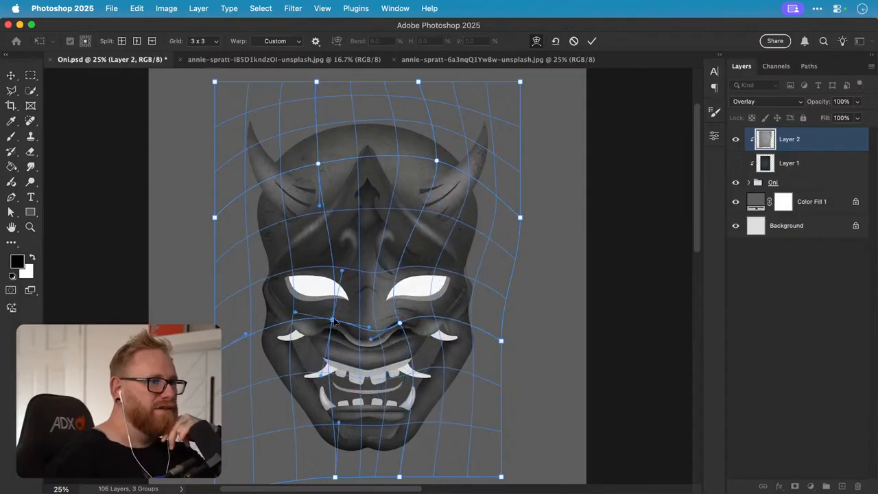
pyautogui.moveTo(369, 330); pyautogui.dragTo(362, 335)
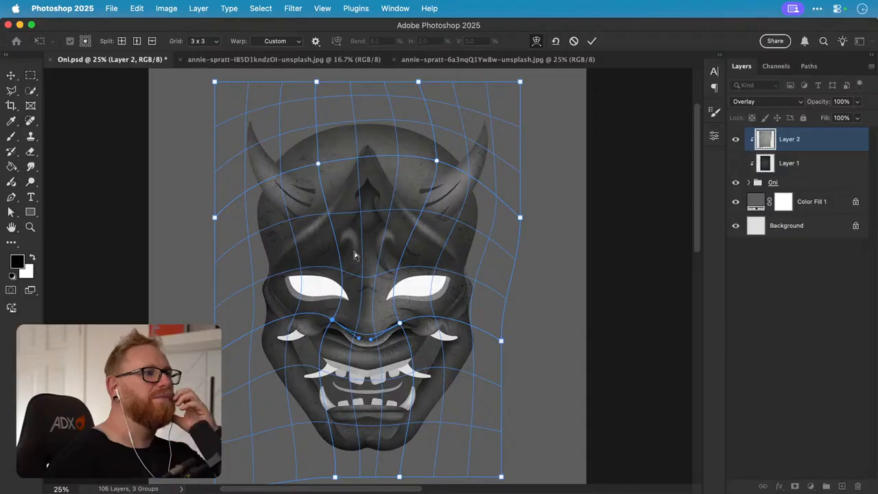
# - Pull the warp's upper corners, upper edge and upper side points in toward the horns and the crown of the head
pyautogui.moveTo(215, 218); pyautogui.dragTo(233, 227)
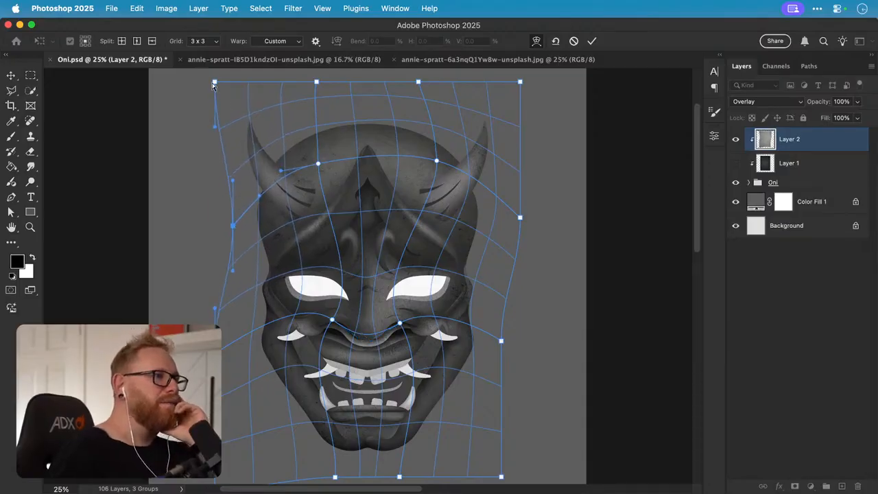
pyautogui.moveTo(215, 82); pyautogui.dragTo(252, 130)
pyautogui.moveTo(314, 82); pyautogui.dragTo(320, 114)
pyautogui.moveTo(415, 85); pyautogui.dragTo(482, 117)
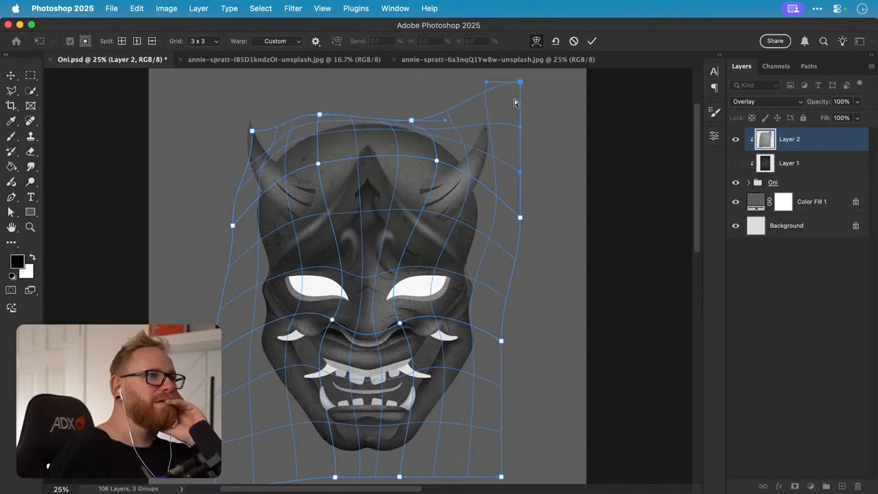
pyautogui.moveTo(520, 82); pyautogui.dragTo(481, 148)
pyautogui.moveTo(520, 218); pyautogui.dragTo(497, 227)
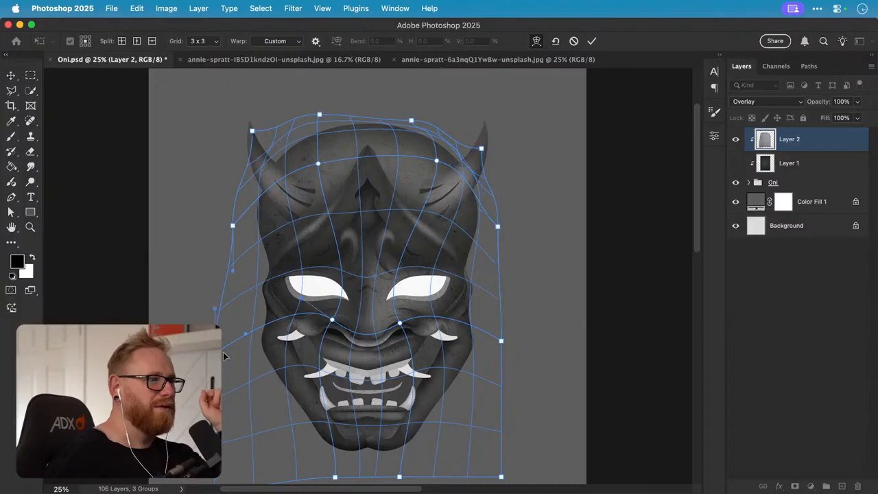
# - Draw the warp's side points and handles inward to follow the temples and cheeks of the mask
pyautogui.moveTo(222, 352); pyautogui.dragTo(250, 351)
pyautogui.moveTo(504, 344); pyautogui.dragTo(483, 340)
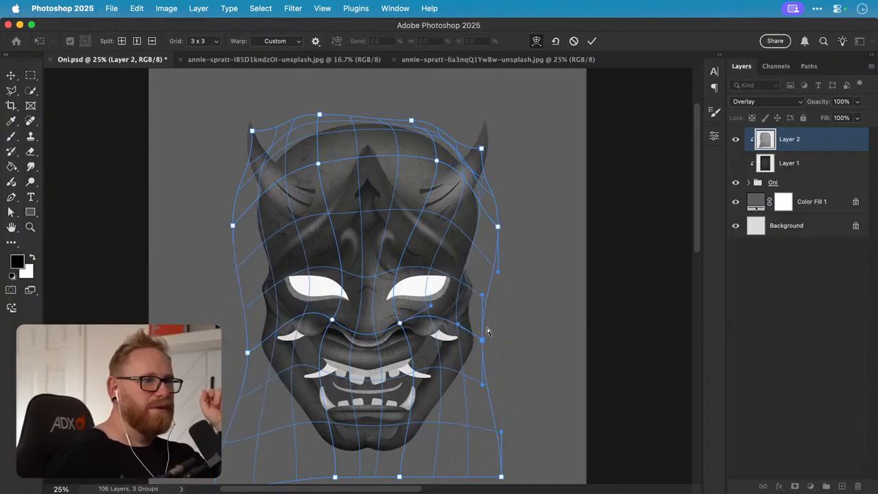
pyautogui.moveTo(499, 275); pyautogui.dragTo(466, 263)
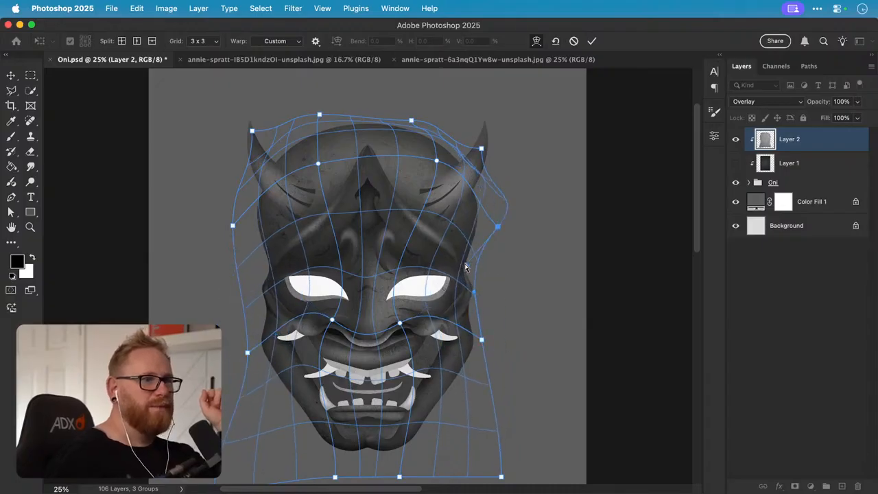
pyautogui.moveTo(233, 226); pyautogui.dragTo(253, 228)
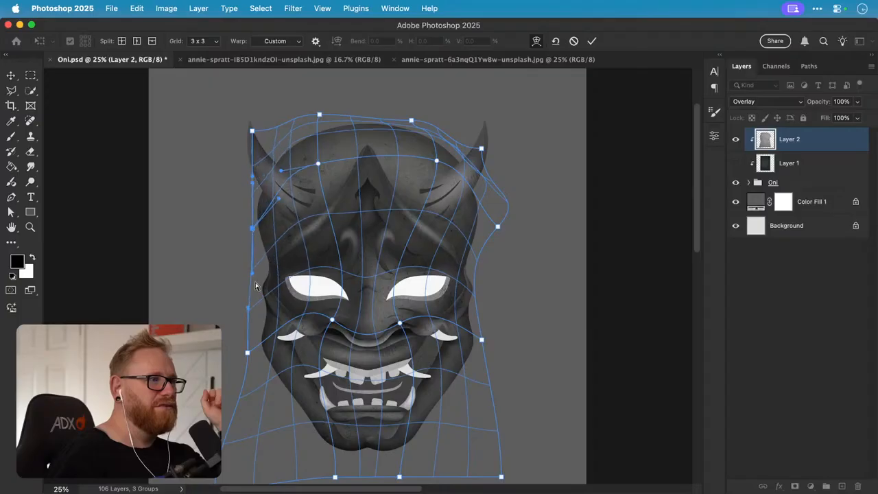
pyautogui.moveTo(248, 307); pyautogui.dragTo(262, 306)
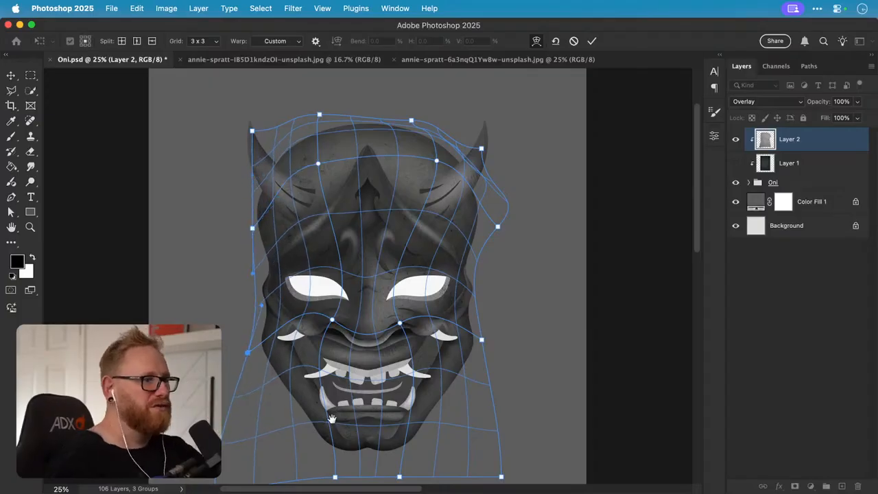
# - Tuck the warp's lower corners and lower edge in around the jaw and chin, and commit the warp
pyautogui.scroll(-5, 332, 419)
pyautogui.moveTo(224, 420); pyautogui.dragTo(328, 403)
pyautogui.click(508, 404)
pyautogui.moveTo(509, 404); pyautogui.dragTo(439, 358)
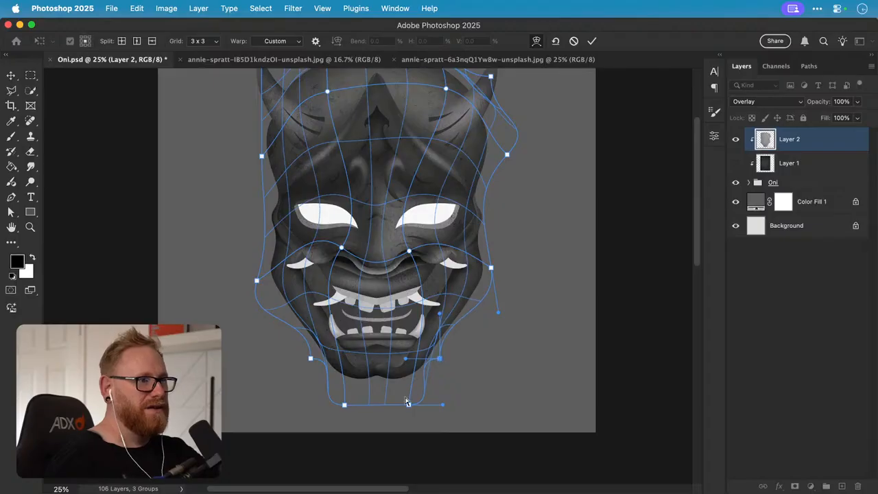
pyautogui.moveTo(409, 404); pyautogui.dragTo(403, 384)
pyautogui.click(344, 405)
pyautogui.moveTo(344, 405); pyautogui.dragTo(355, 387)
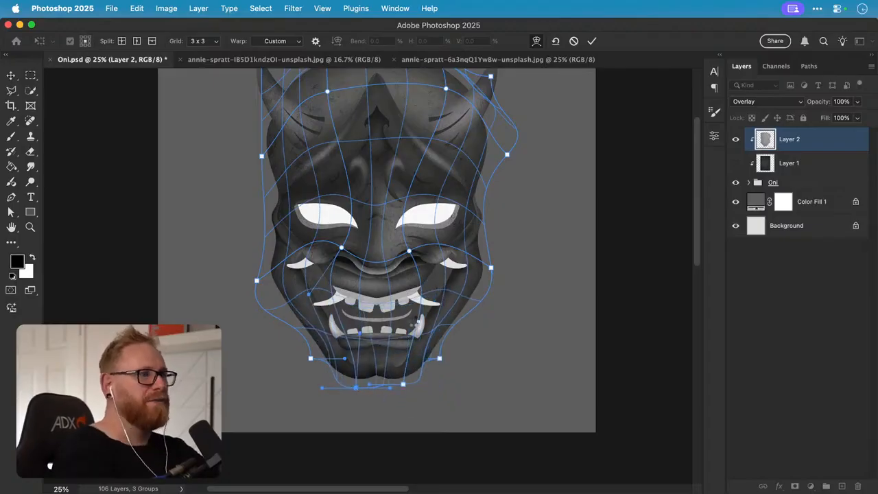
pyautogui.press('Return')
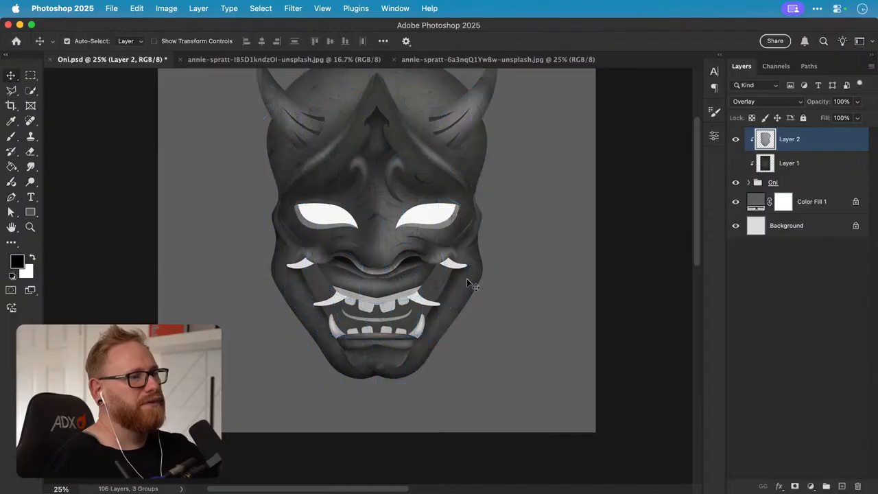
pyautogui.scroll(-1, 466, 279)
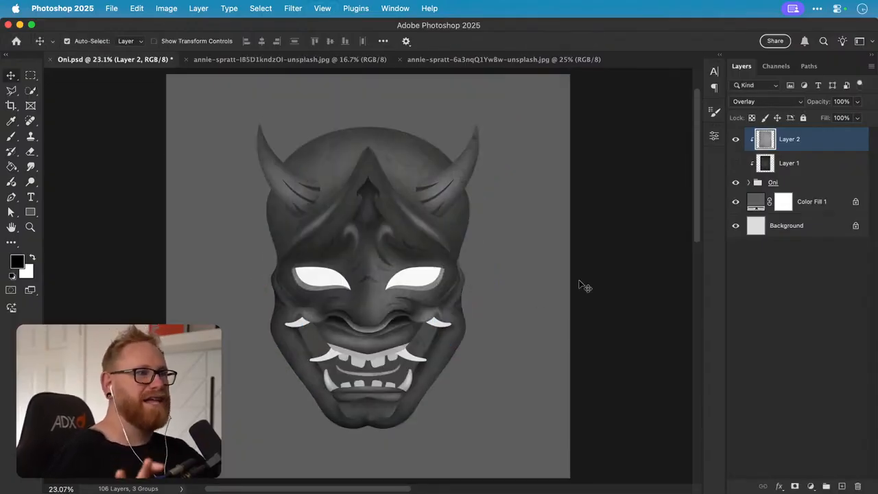
pyautogui.press('super')
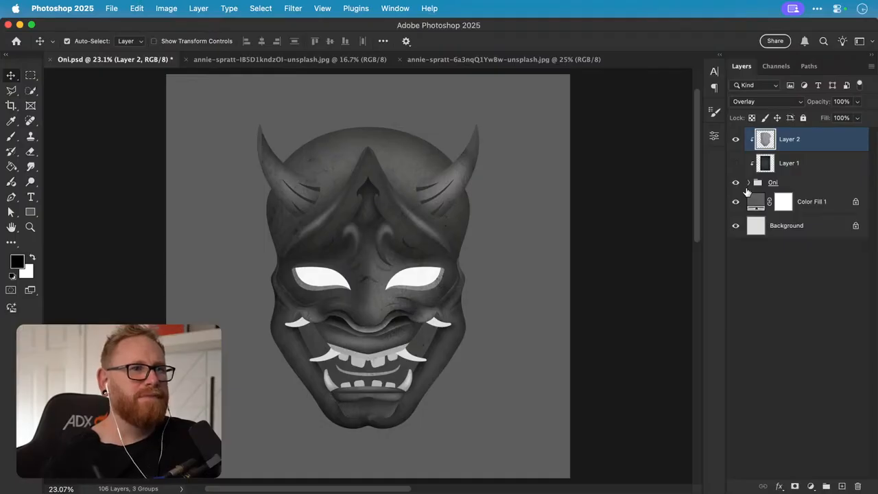
pyautogui.press('z')
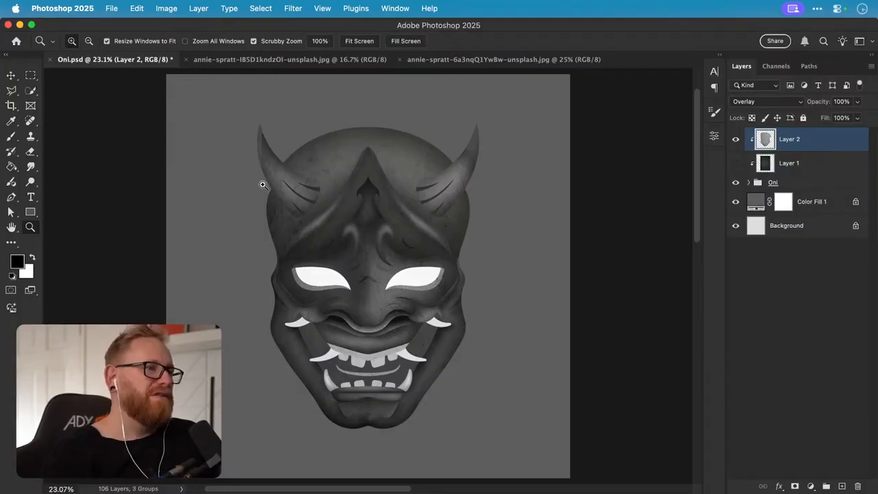
pyautogui.moveTo(263, 185)
pyautogui.mouseDown()
pyautogui.moveTo(282, 155)
pyautogui.moveTo(268, 168)
pyautogui.mouseUp()
pyautogui.press('v')
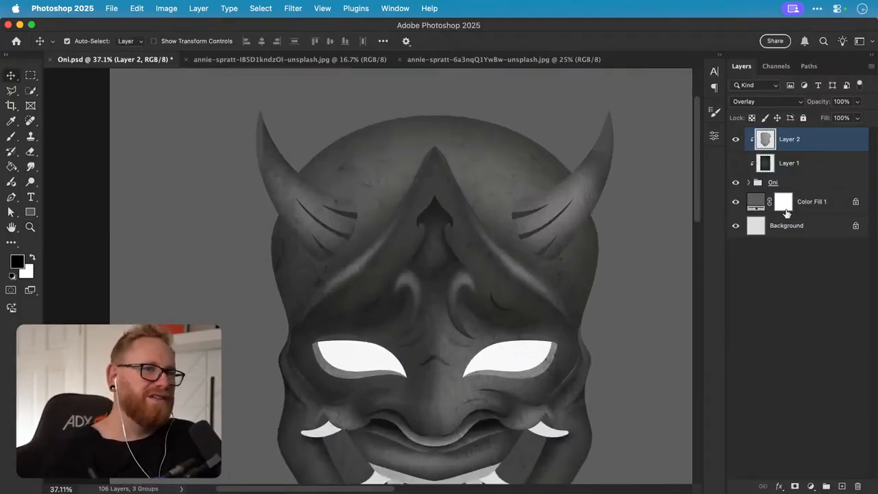
pyautogui.click(749, 183)
pyautogui.click(749, 183)
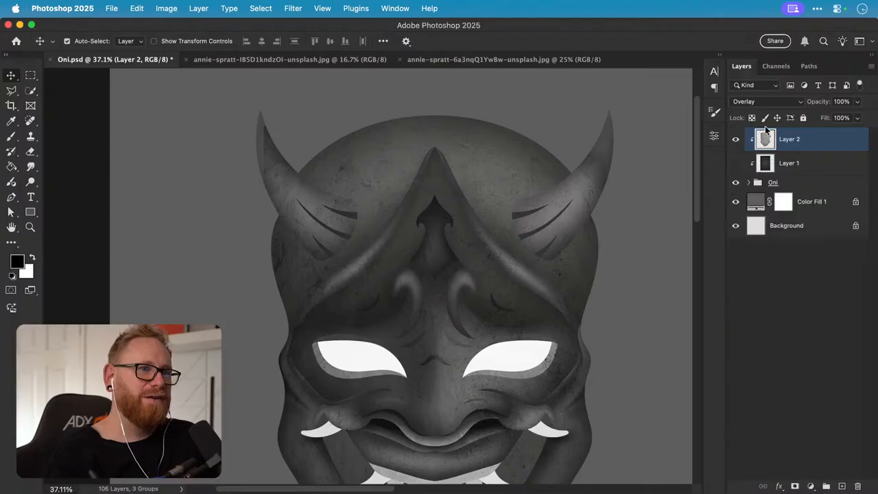
# - Open the Liquify filter on Layer 2 and enlarge the Forward Warp brush to size 900
pyautogui.click(293, 8)
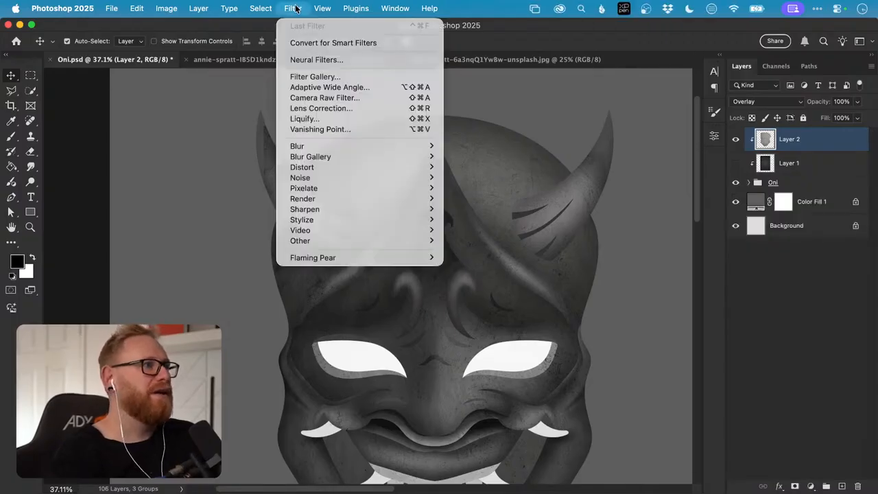
pyautogui.click(301, 125)
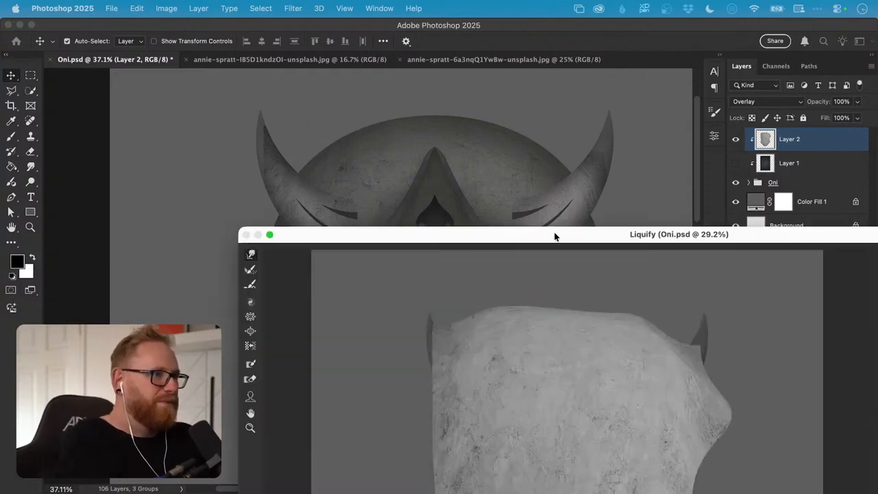
pyautogui.click(271, 235)
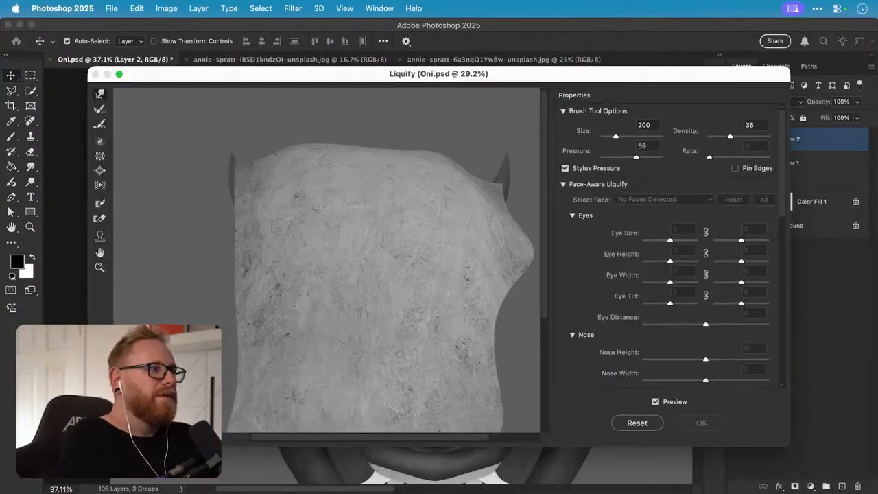
pyautogui.press(']')
pyautogui.press(']')
pyautogui.press(']')
pyautogui.press(']')
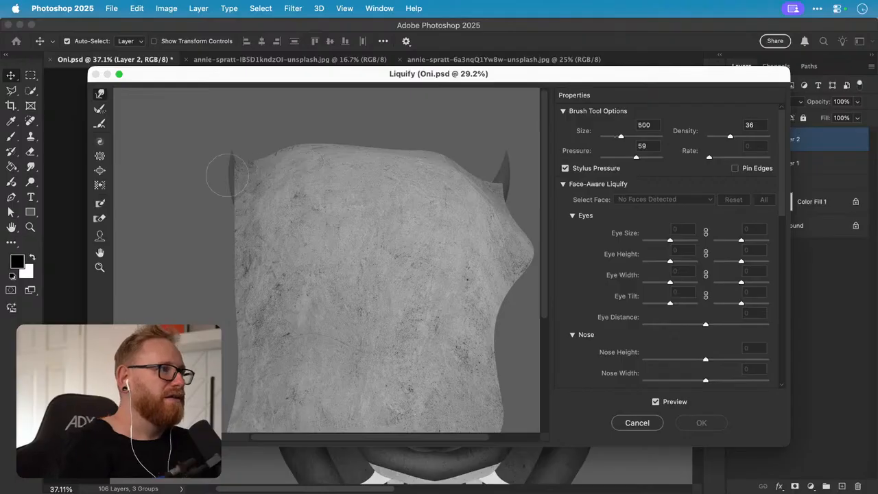
pyautogui.press(']')
pyautogui.press(']')
pyautogui.press(']')
pyautogui.press(']')
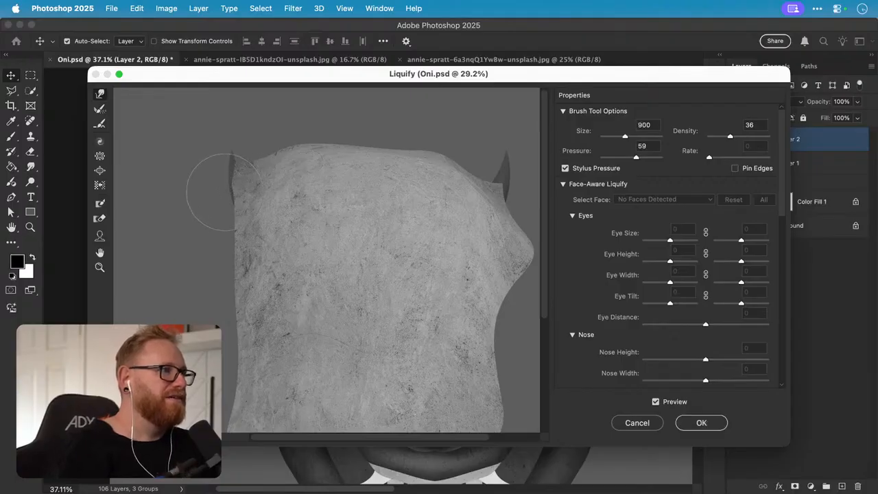
# - Push the texture up over both horns with Forward Warp, using brush size 800 for the second horn
pyautogui.moveTo(224, 191)
pyautogui.mouseDown()
pyautogui.moveTo(228, 158)
pyautogui.moveTo(219, 124)
pyautogui.mouseUp()
pyautogui.press('[')
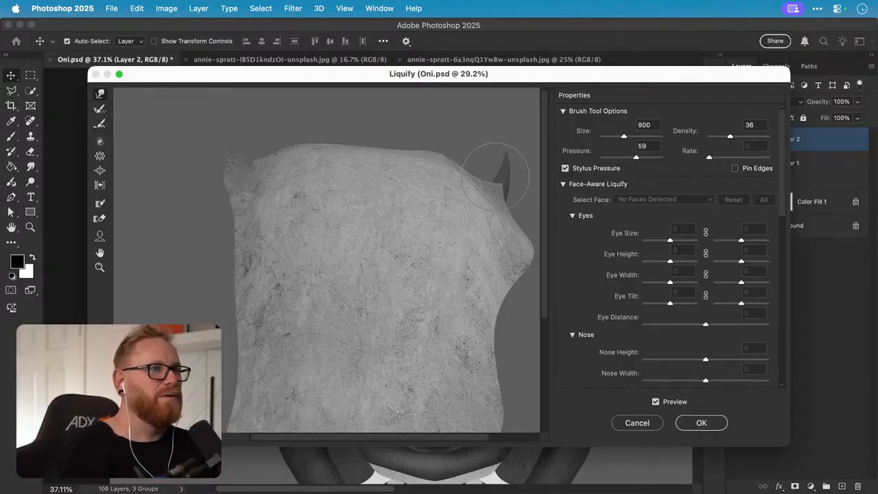
pyautogui.moveTo(495, 176)
pyautogui.mouseDown()
pyautogui.moveTo(520, 141)
pyautogui.moveTo(506, 141)
pyautogui.mouseUp()
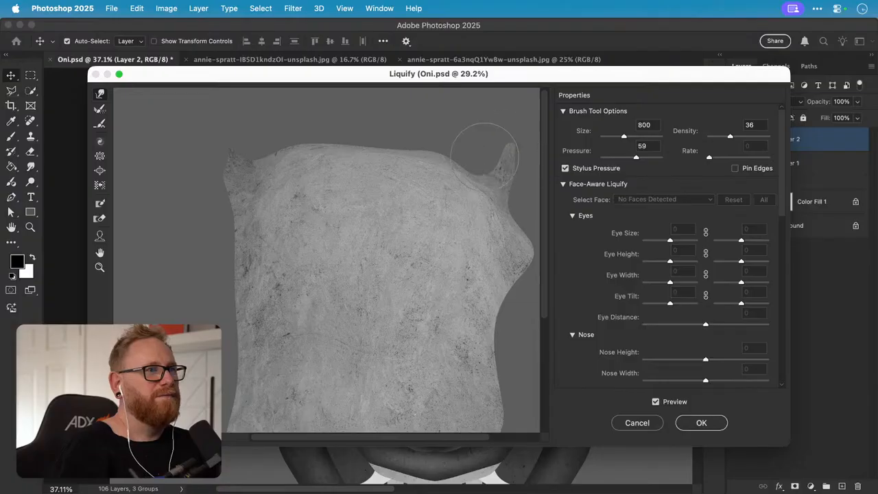
# - Set the Liquify brush size to 1000 and lower the backdrop opacity to 51
pyautogui.press(']')
pyautogui.press(']')
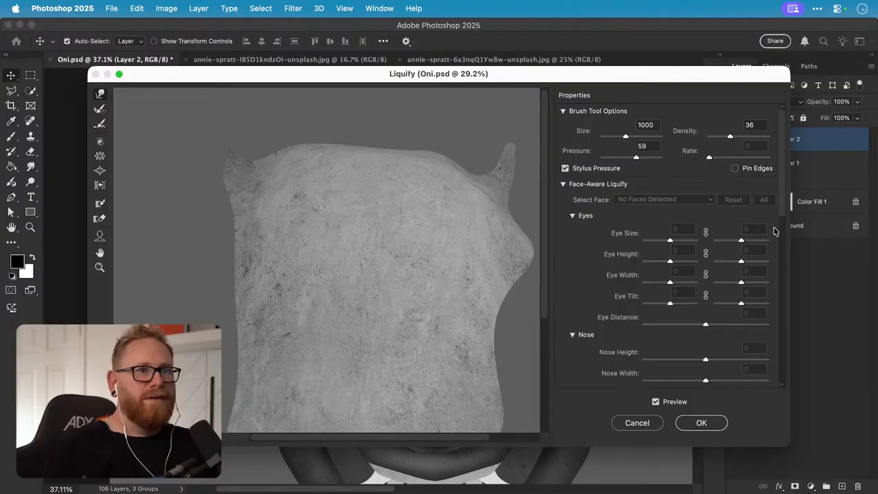
pyautogui.scroll(-10, 780, 227)
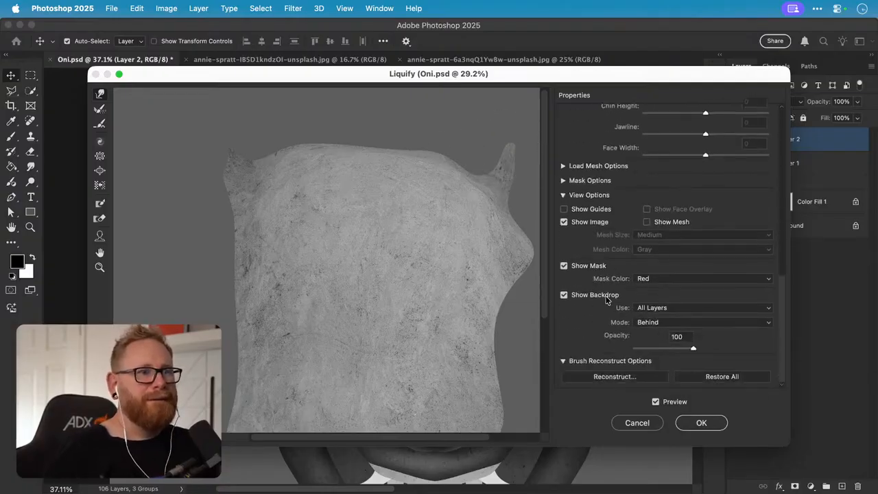
pyautogui.click(606, 299)
pyautogui.click(606, 299)
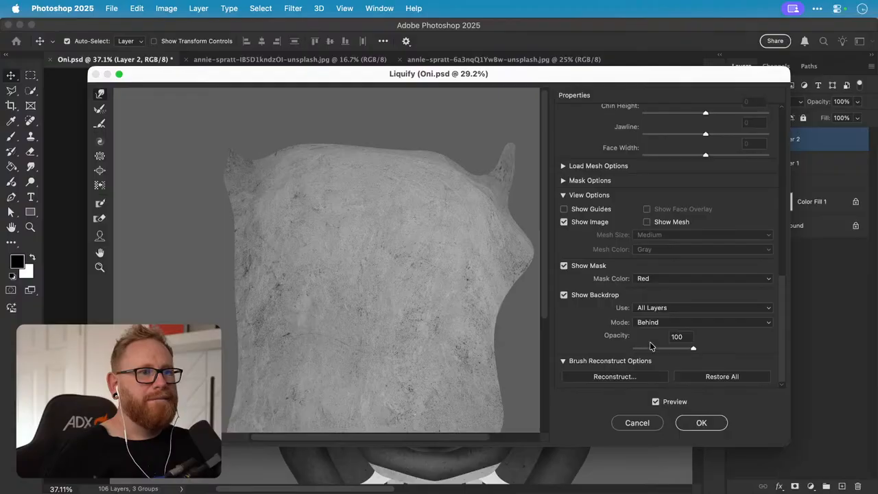
pyautogui.moveTo(693, 348); pyautogui.dragTo(665, 350)
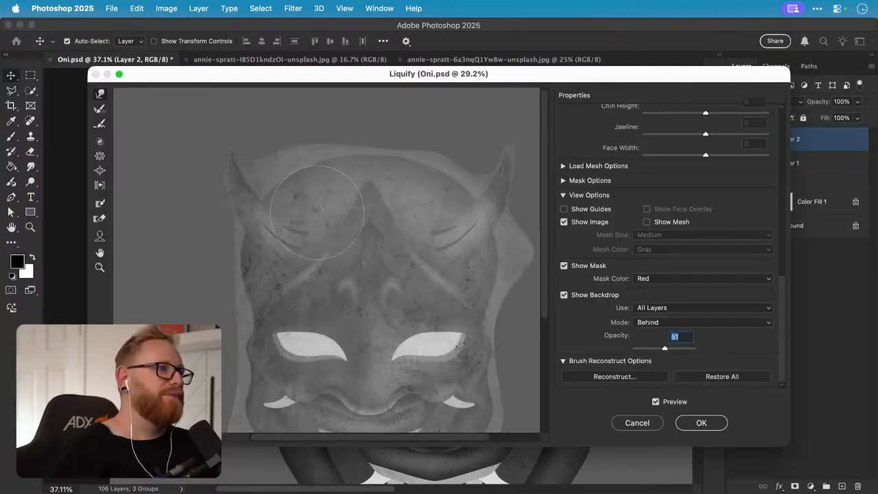
# - Push the texture up over the top of the forehead and inward below the right-hand horn with Forward Warp
pyautogui.moveTo(282, 278)
pyautogui.mouseDown()
pyautogui.moveTo(314, 205)
pyautogui.moveTo(306, 194)
pyautogui.moveTo(354, 196)
pyautogui.moveTo(316, 158)
pyautogui.moveTo(282, 152)
pyautogui.moveTo(295, 132)
pyautogui.moveTo(356, 136)
pyautogui.moveTo(432, 161)
pyautogui.moveTo(463, 154)
pyautogui.moveTo(446, 165)
pyautogui.moveTo(384, 149)
pyautogui.moveTo(258, 146)
pyautogui.moveTo(297, 156)
pyautogui.moveTo(290, 165)
pyautogui.mouseUp()
pyautogui.moveTo(504, 217)
pyautogui.mouseDown()
pyautogui.moveTo(518, 254)
pyautogui.moveTo(509, 254)
pyautogui.moveTo(506, 279)
pyautogui.moveTo(466, 259)
pyautogui.mouseUp()
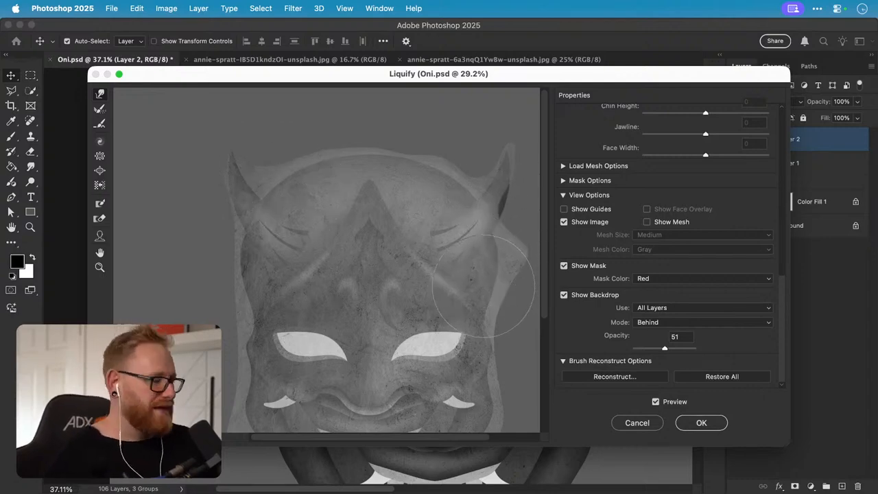
# - Refine the texture's edge around the jaw and chin using a smaller Forward Warp brush, and apply the Liquify filter
pyautogui.scroll(-2, 474, 268)
pyautogui.hscroll(3, 473, 268)
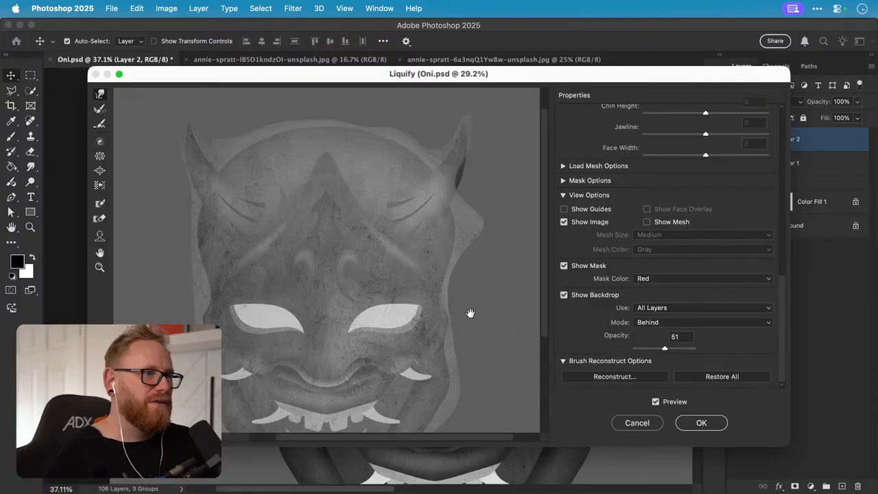
pyautogui.scroll(-2, 412, 307)
pyautogui.hscroll(-3, 411, 308)
pyautogui.scroll(-4, 237, 318)
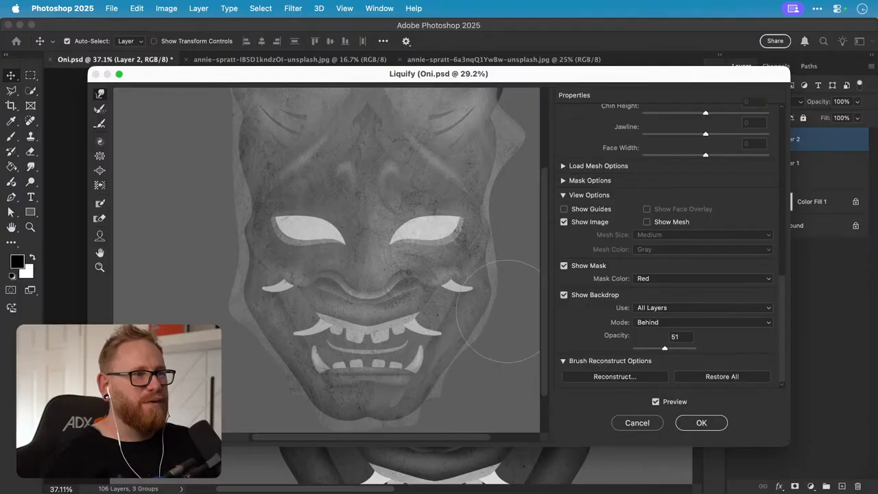
pyautogui.scroll(-3, 343, 373)
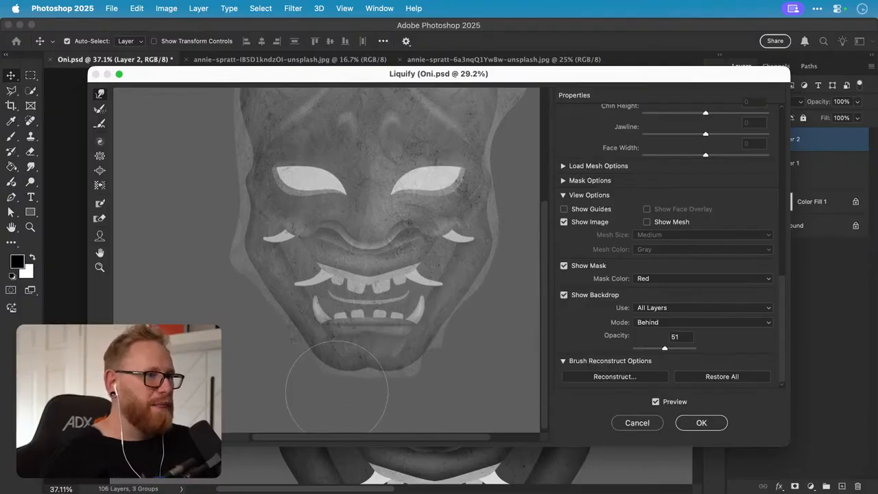
pyautogui.press('[')
pyautogui.press('[')
pyautogui.press('[')
pyautogui.press('[')
pyautogui.press('[')
pyautogui.press('[')
pyautogui.press('[')
pyautogui.press('[')
pyautogui.press('[')
pyautogui.press('[')
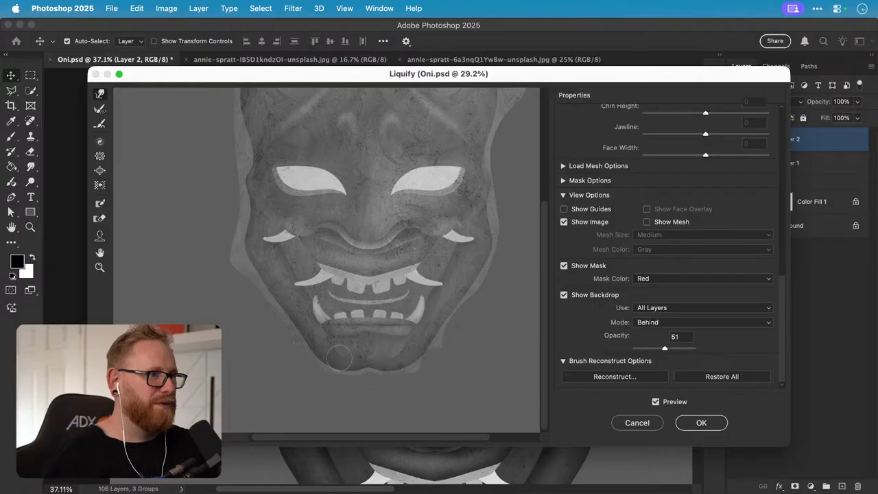
pyautogui.press(']')
pyautogui.press(']')
pyautogui.press(']')
pyautogui.press(']')
pyautogui.press(']')
pyautogui.press(']')
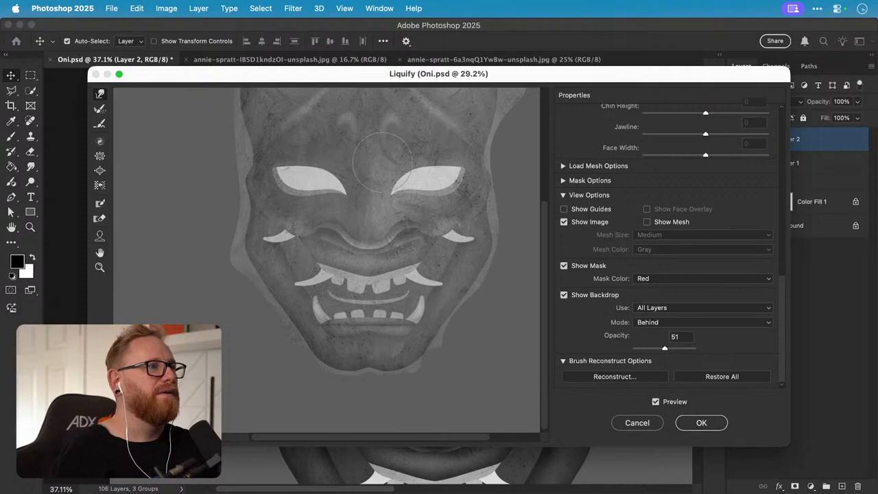
pyautogui.press('Return')
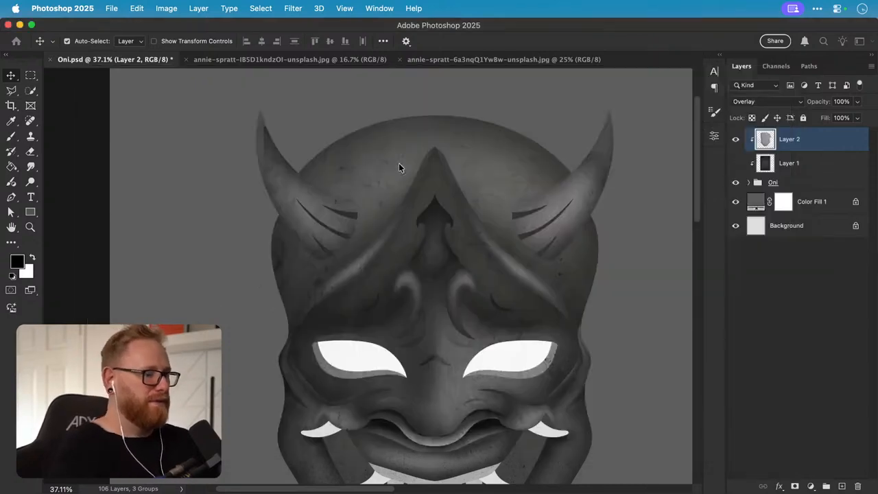
# - Compare the whole mask before and after Liquify by undoing and redoing the filter
pyautogui.press('super+0')
pyautogui.press('super')
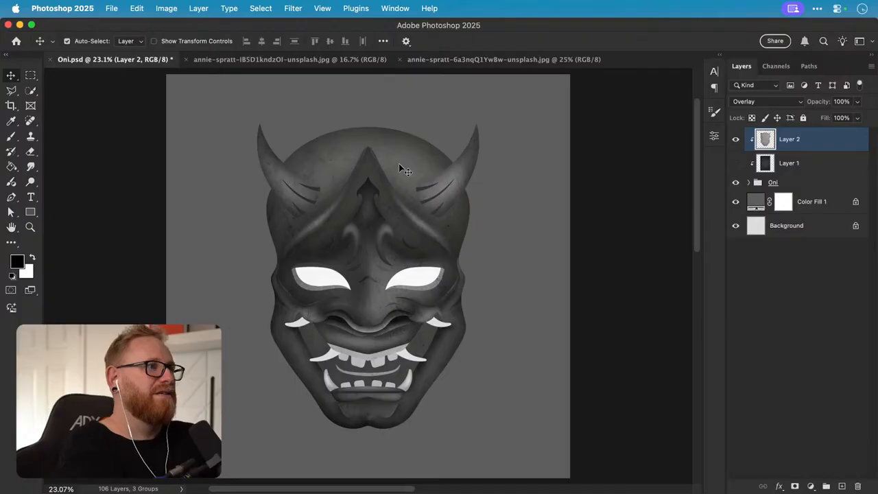
pyautogui.press('super+z')
pyautogui.press('super+shift+z')
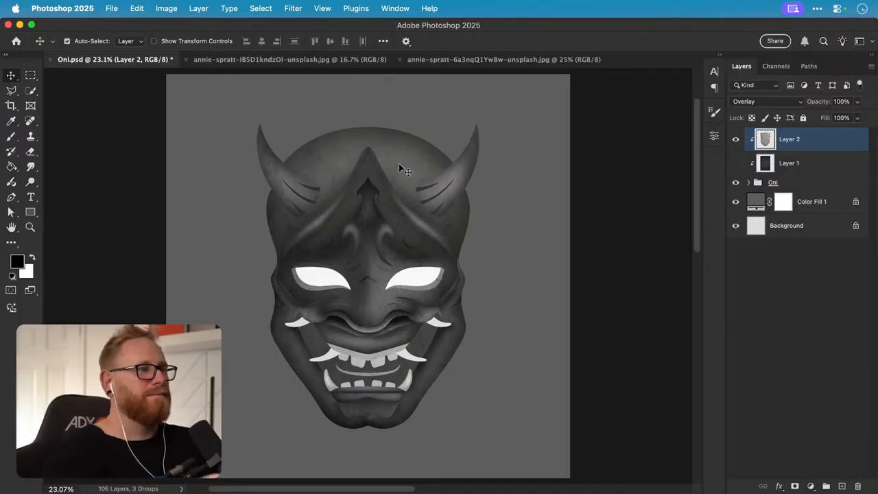
# - Compare the two texture layers on the mask by toggling the visibility of Layer 2 and Layer 1
pyautogui.click(737, 139)
pyautogui.click(736, 140)
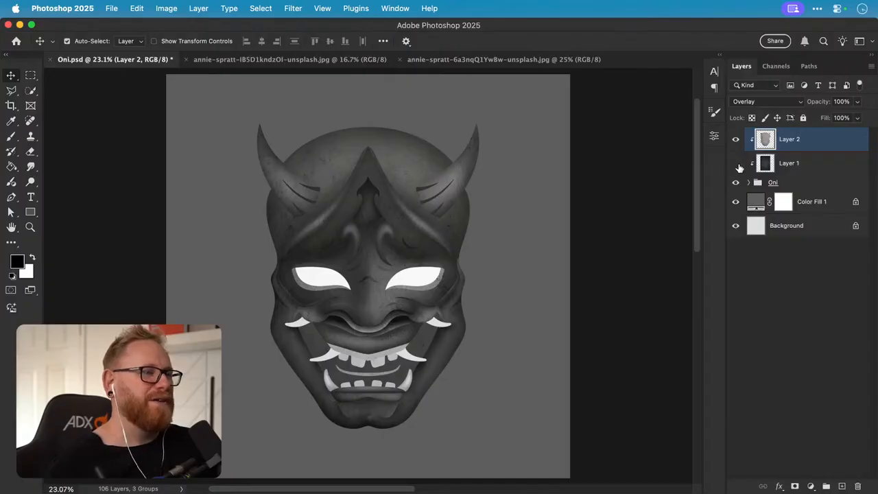
pyautogui.click(739, 166)
pyautogui.click(738, 167)
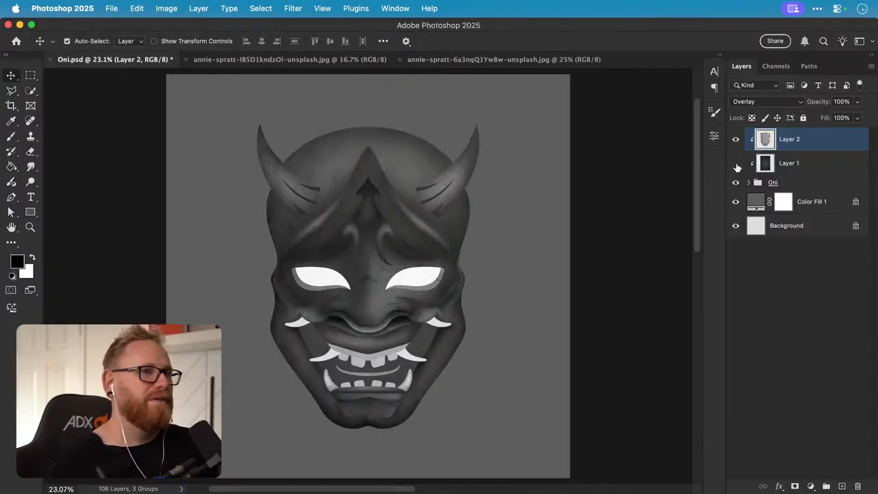
pyautogui.click(737, 165)
pyautogui.click(737, 166)
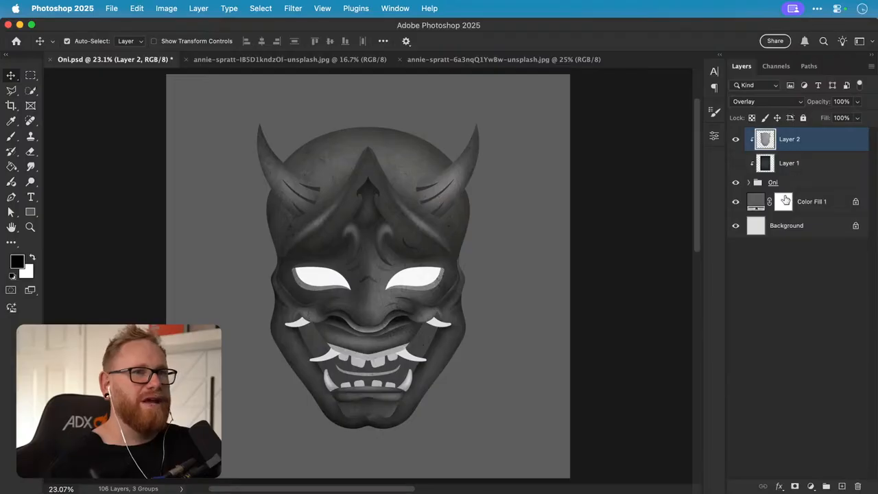
# - Try an Exposure adjustment clipped above Layer 2 with changed exposure and gamma, and delete it
pyautogui.click(810, 486)
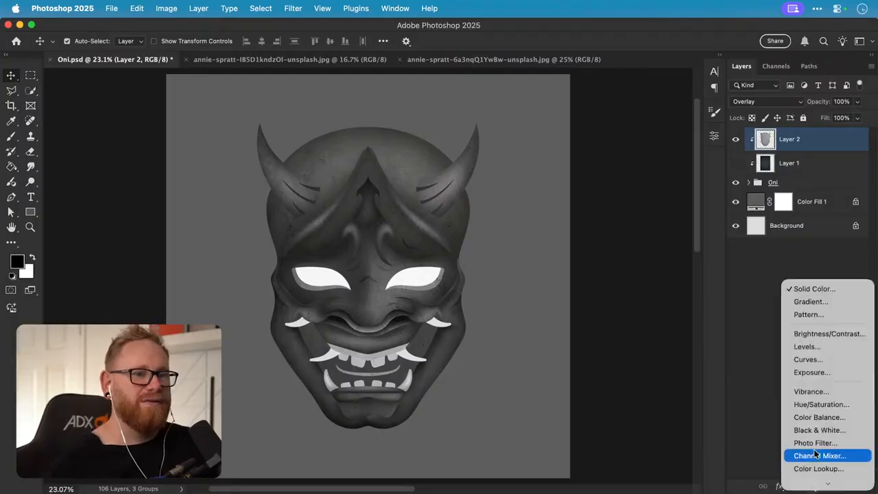
pyautogui.click(817, 371)
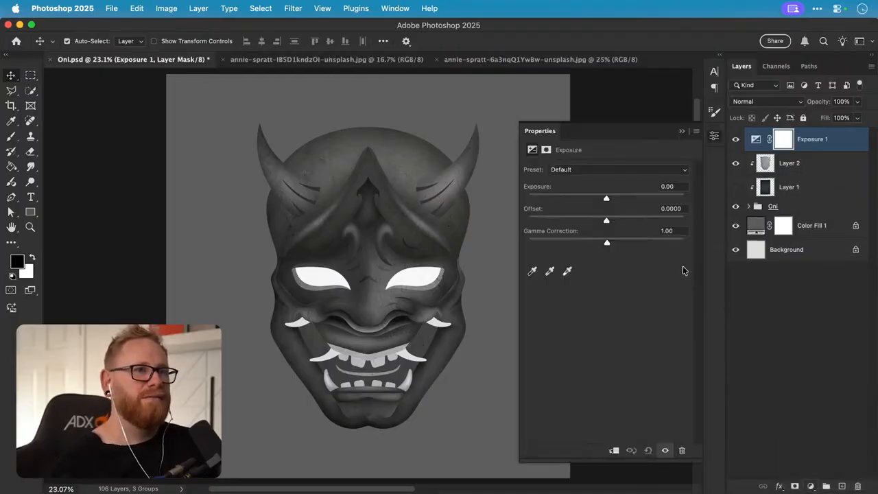
pyautogui.click(614, 451)
pyautogui.moveTo(601, 201)
pyautogui.mouseDown()
pyautogui.moveTo(649, 198)
pyautogui.moveTo(600, 197)
pyautogui.mouseUp()
pyautogui.moveTo(616, 244)
pyautogui.mouseDown()
pyautogui.moveTo(625, 243)
pyautogui.moveTo(618, 243)
pyautogui.mouseUp()
pyautogui.moveTo(820, 144); pyautogui.dragTo(858, 486)
pyautogui.click(714, 135)
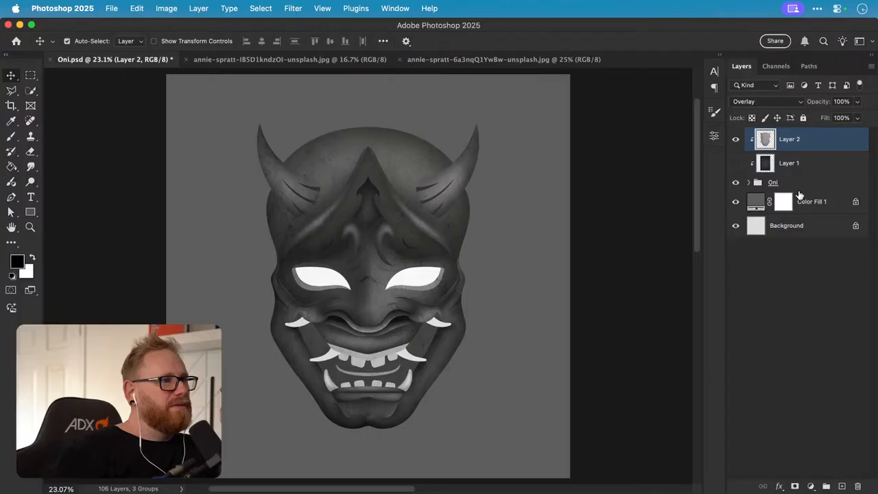
# - Save the document and recolour the mask's left-hand eye to red #e02727
pyautogui.press('super+s')
pyautogui.click(331, 279)
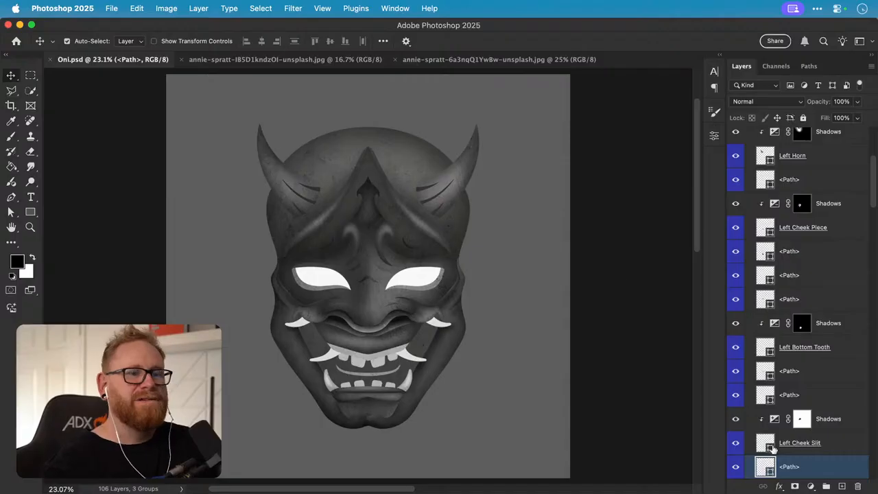
pyautogui.doubleClick(766, 467)
pyautogui.moveTo(604, 96)
pyautogui.mouseDown()
pyautogui.moveTo(626, 84)
pyautogui.moveTo(618, 102)
pyautogui.mouseUp()
pyautogui.click(759, 81)
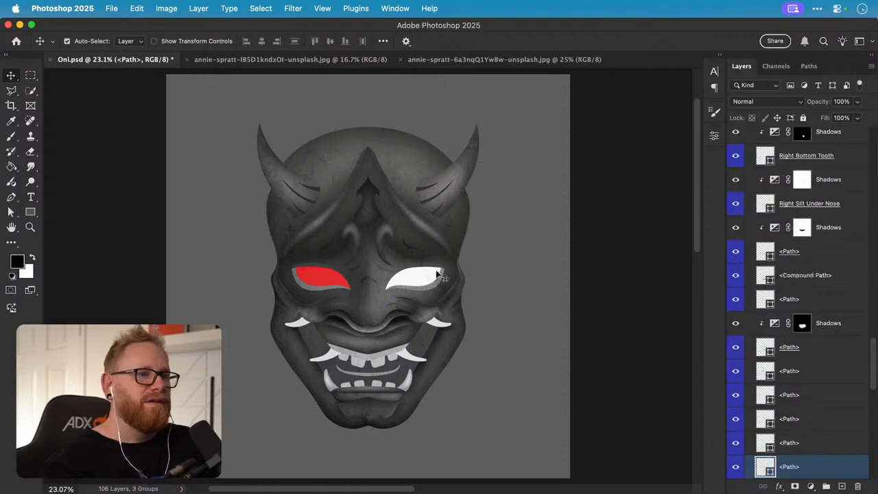
# - Recolour the mask's right-hand eye by sampling the red from the left-hand eye
pyautogui.doubleClick(766, 467)
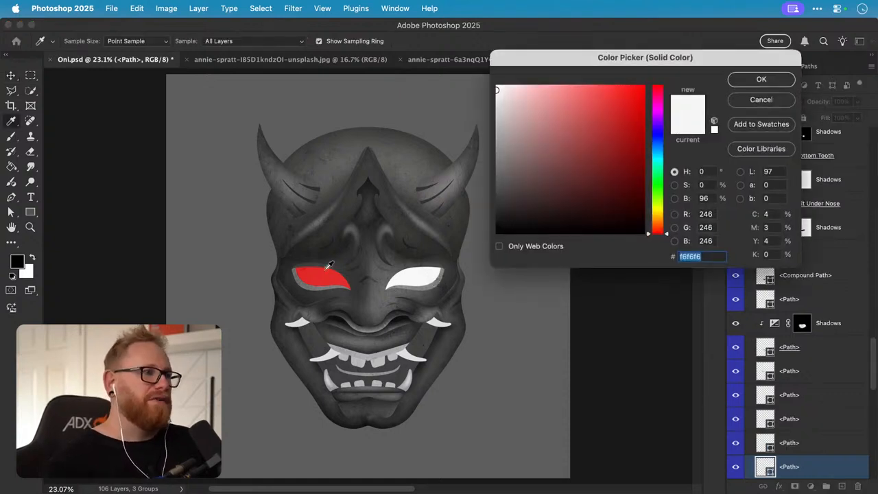
pyautogui.click(328, 278)
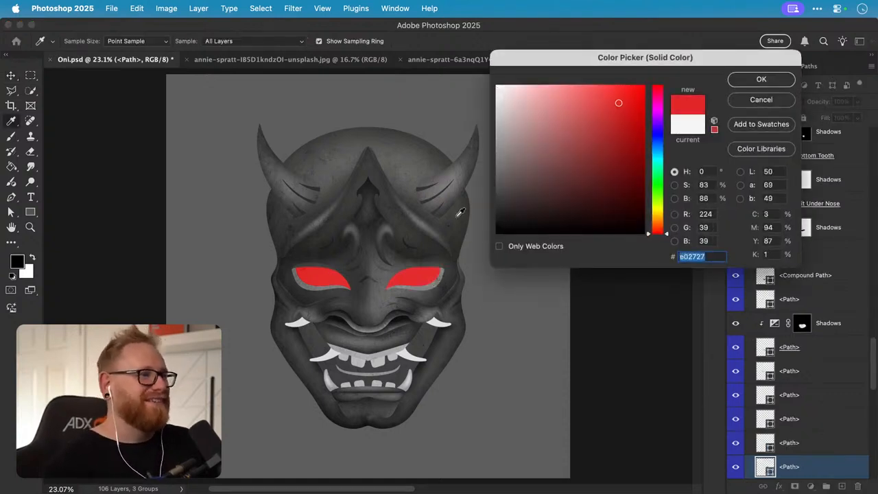
pyautogui.click(747, 83)
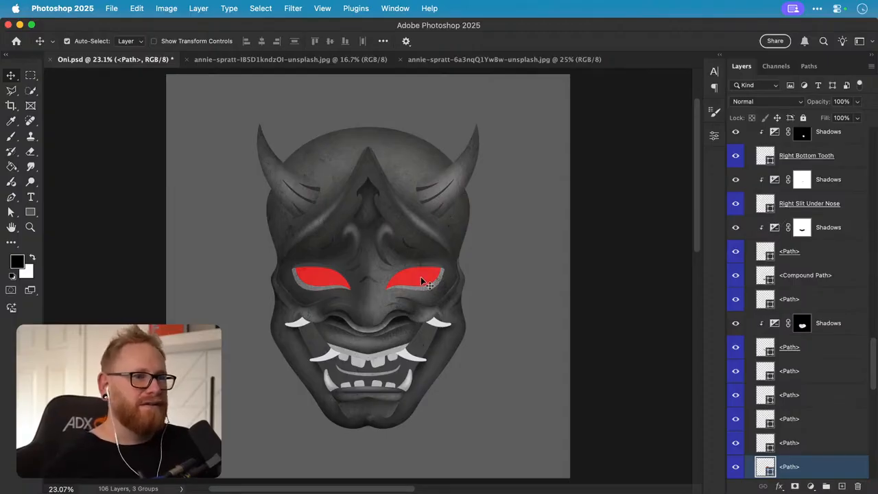
# - Select both red eye layers and move them together to the bottom of the Oni group, below Right Horn
pyautogui.click(325, 279)
pyautogui.keyDown('shift'); pyautogui.click(412, 275); pyautogui.keyUp('shift')
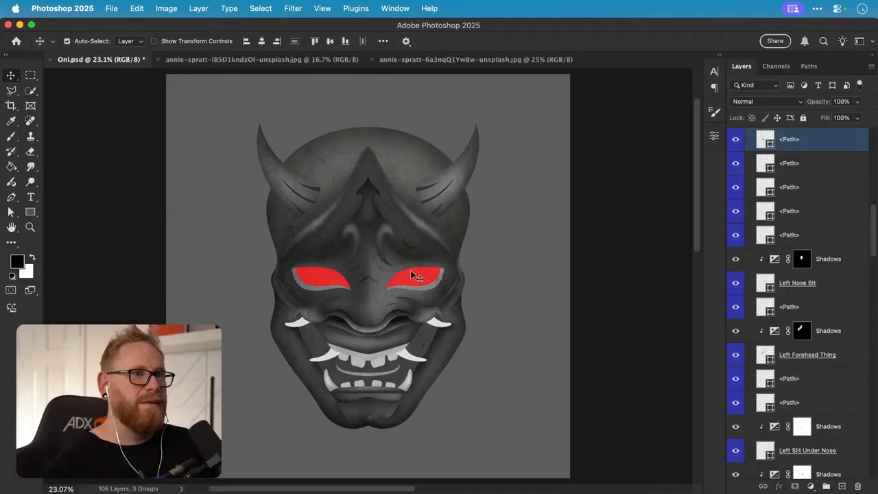
pyautogui.press('super+alt+g')
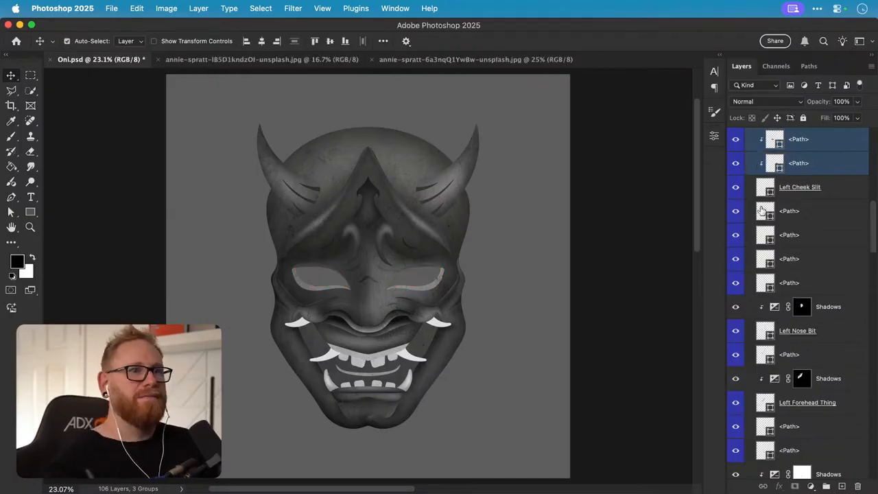
pyautogui.moveTo(787, 204); pyautogui.dragTo(796, 180)
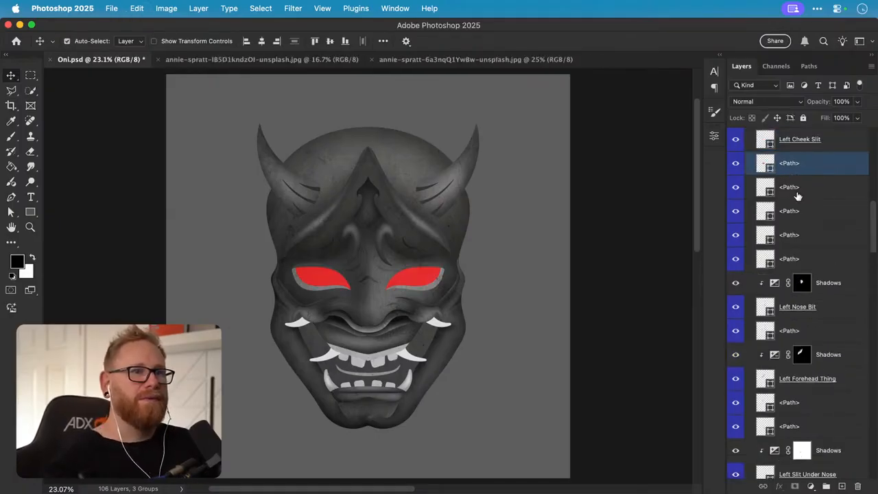
pyautogui.scroll(-10, 790, 193)
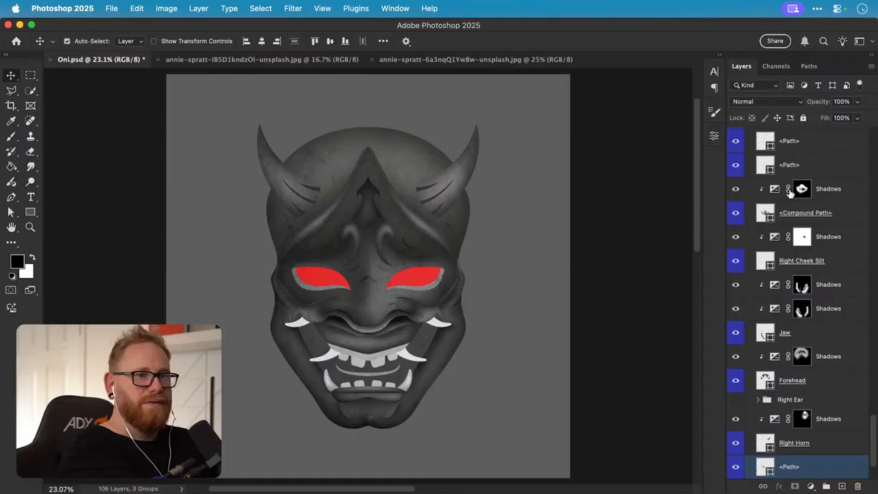
pyautogui.scroll(-3, 820, 439)
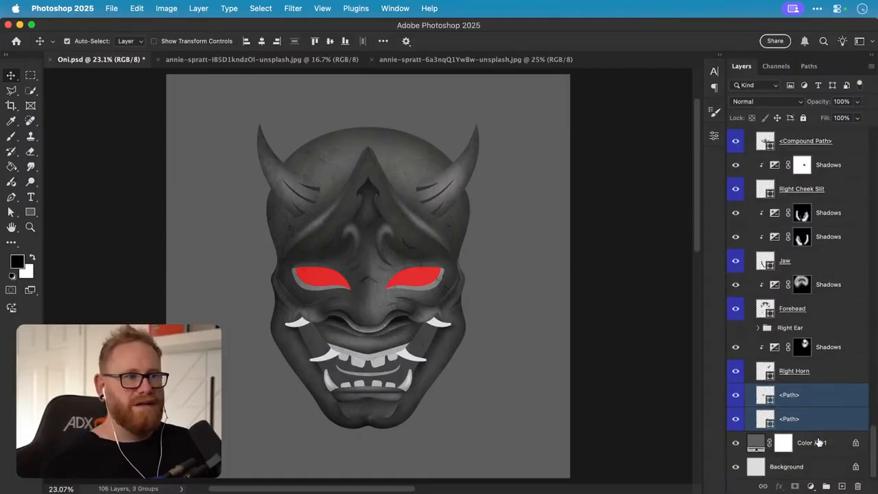
# - Identify which eye each moved path belongs to and rename the layers Left Eye and Right Eye
pyautogui.click(790, 396)
pyautogui.click(735, 396)
pyautogui.click(735, 395)
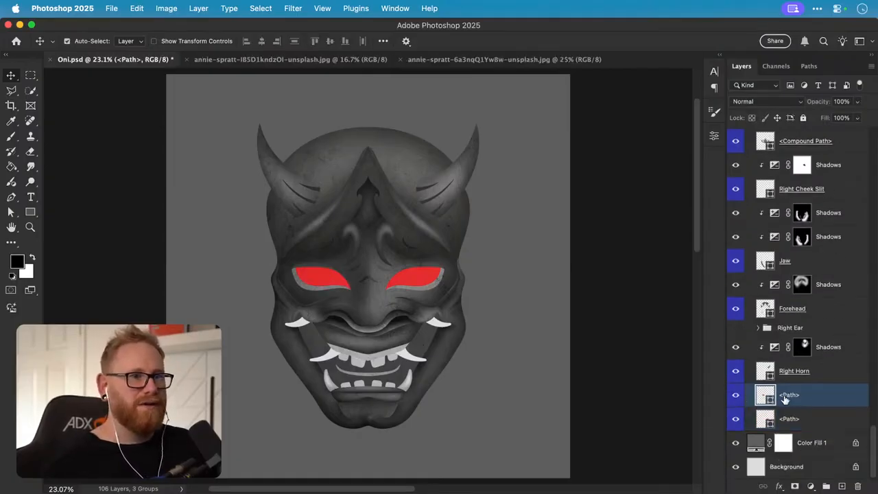
pyautogui.doubleClick(786, 394)
pyautogui.write('Left Eye')
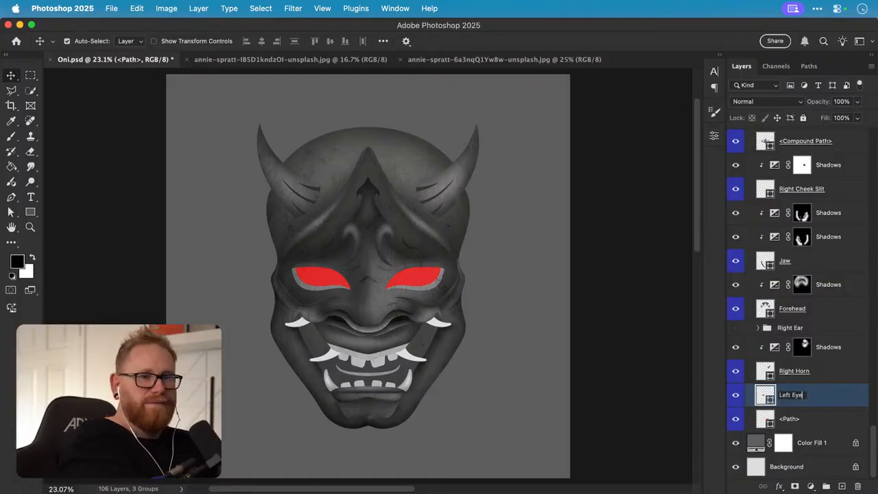
pyautogui.press('Return')
pyautogui.doubleClick(788, 419)
pyautogui.write('Righ')
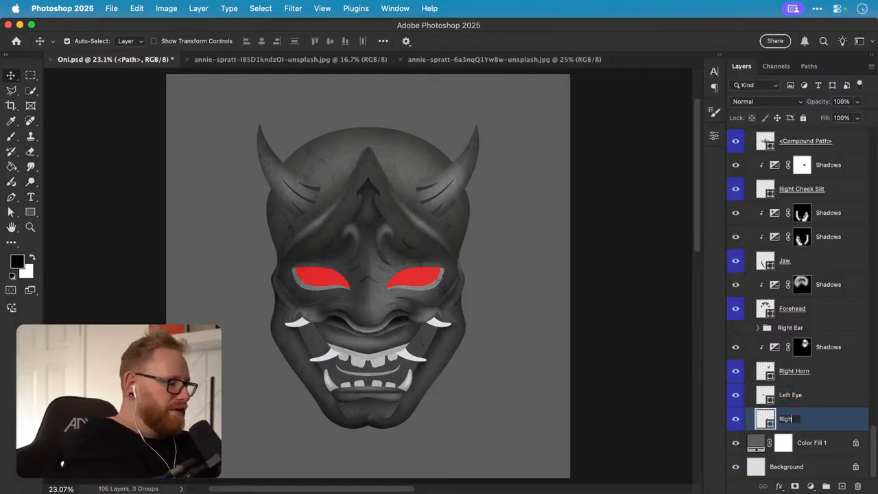
pyautogui.write('t Eye')
pyautogui.press('Return')
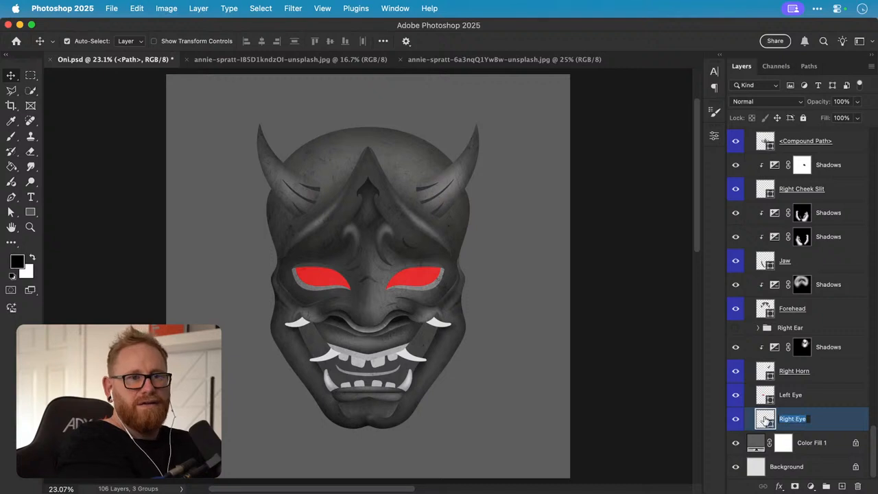
# - Load the Left Eye and Right Eye shapes as one combined selection, and deselect it
pyautogui.keyDown('super'); pyautogui.click(763, 402); pyautogui.keyUp('super')
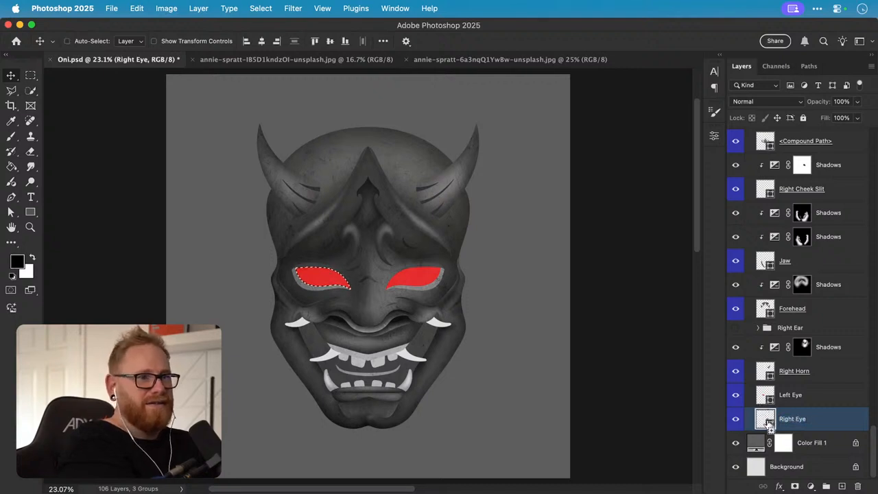
pyautogui.keyDown('shift'); pyautogui.keyDown('super'); pyautogui.click(765, 418); pyautogui.keyUp('super'); pyautogui.keyUp('shift')
pyautogui.scroll(20, 808, 401)
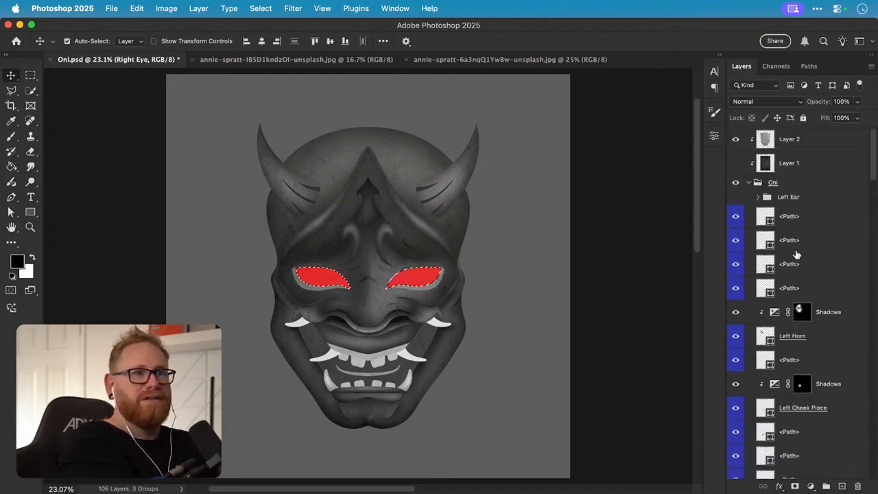
pyautogui.press('super+d')
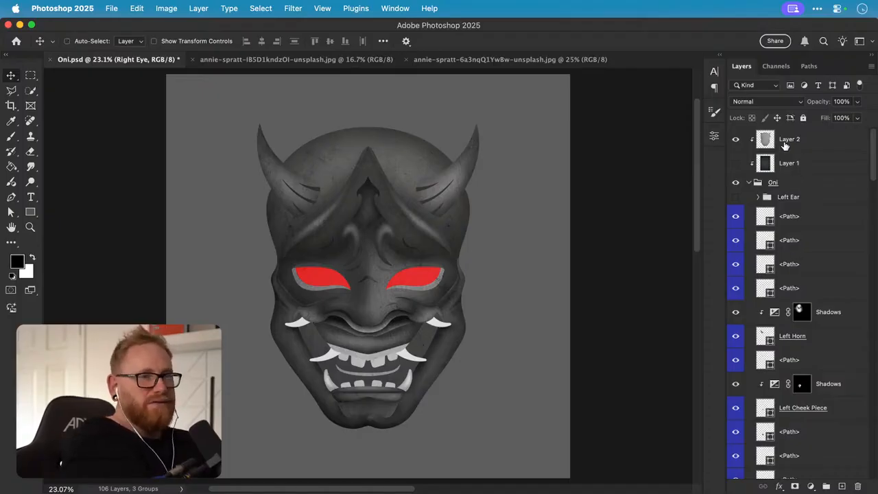
# - Move the Right Eye layer above Layer 2 at the top of the stack and toggle its visibility to check it
pyautogui.moveTo(786, 146); pyautogui.dragTo(786, 145)
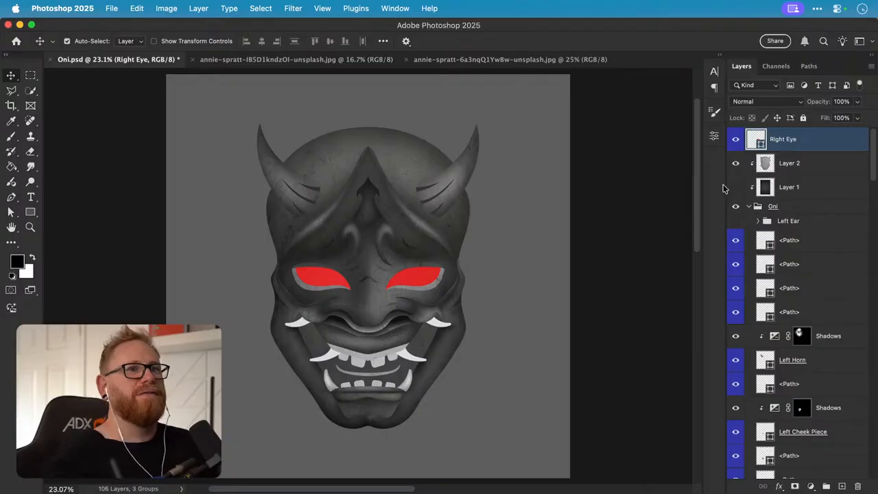
pyautogui.click(736, 139)
pyautogui.click(736, 140)
pyautogui.click(736, 141)
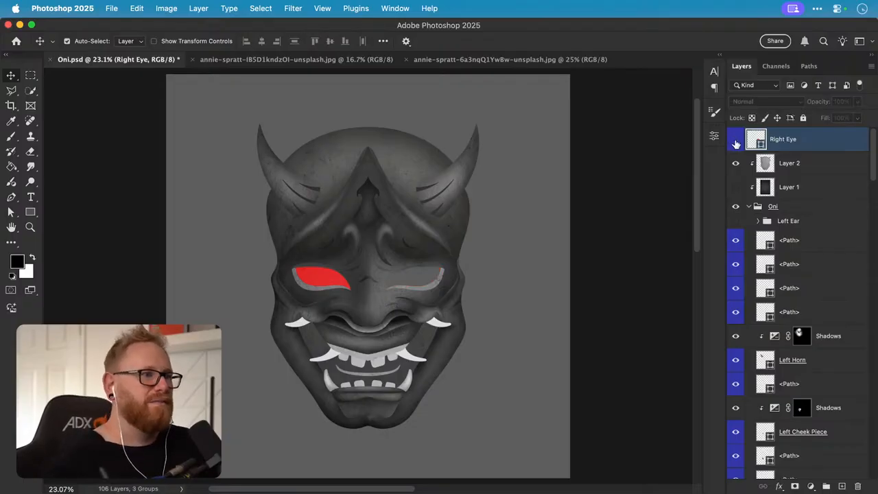
pyautogui.click(736, 141)
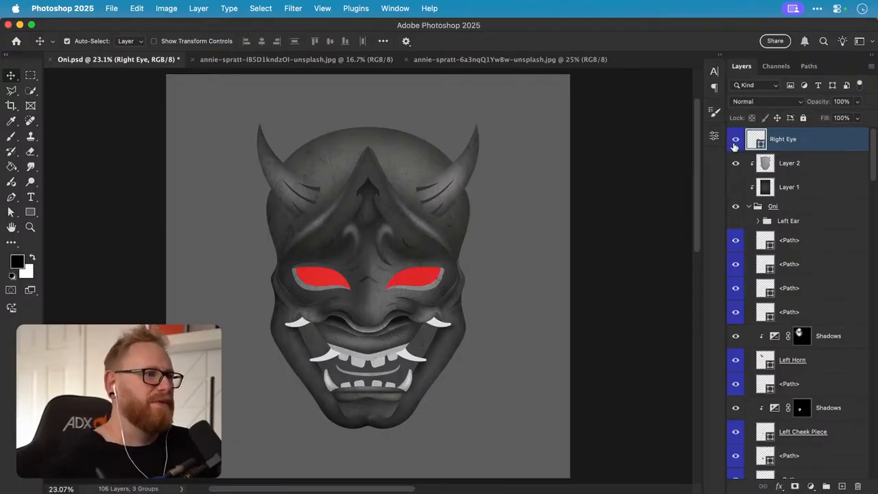
# - Move the Left Eye layer out of the Oni group to sit directly below Right Eye, above Layer 2
pyautogui.moveTo(428, 266); pyautogui.dragTo(422, 274)
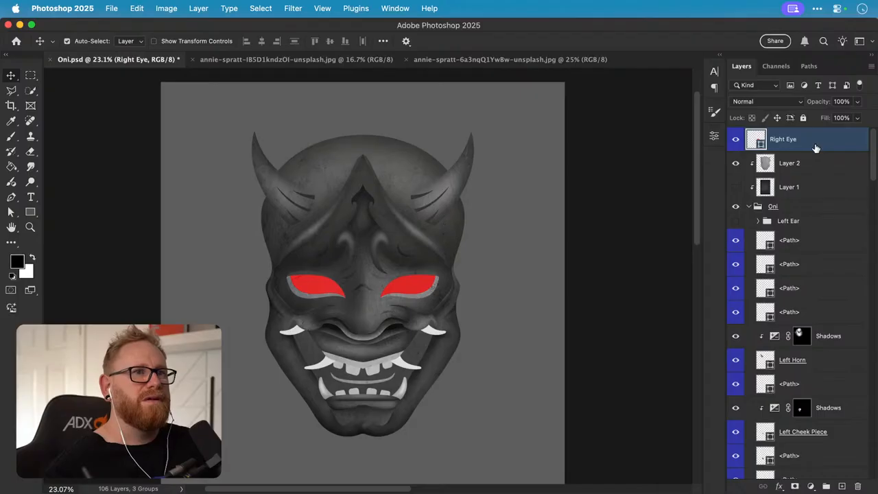
pyautogui.keyDown('super'); pyautogui.click(322, 285); pyautogui.keyUp('super')
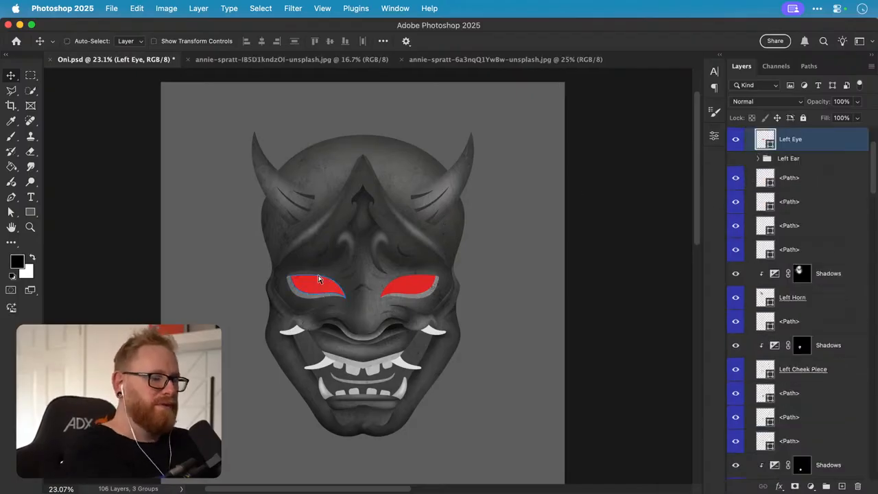
pyautogui.press('super+shift+bracketright')
pyautogui.press('super+bracketleft')
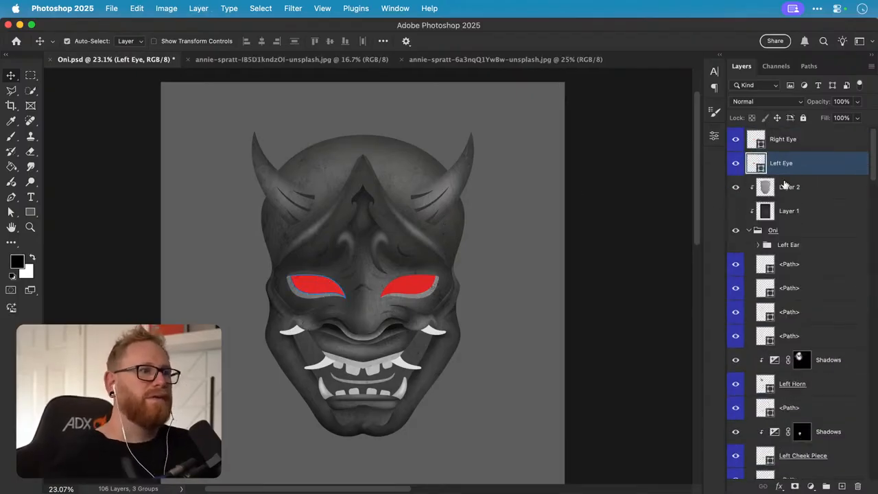
# - Duplicate the Right Eye layer and convert the copy to a smart object
pyautogui.click(810, 141)
pyautogui.press('super+j')
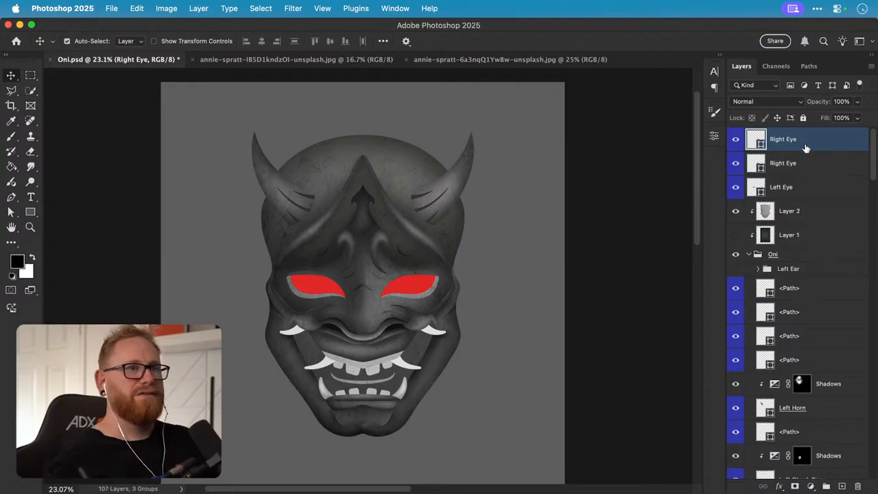
pyautogui.rightClick(826, 157)
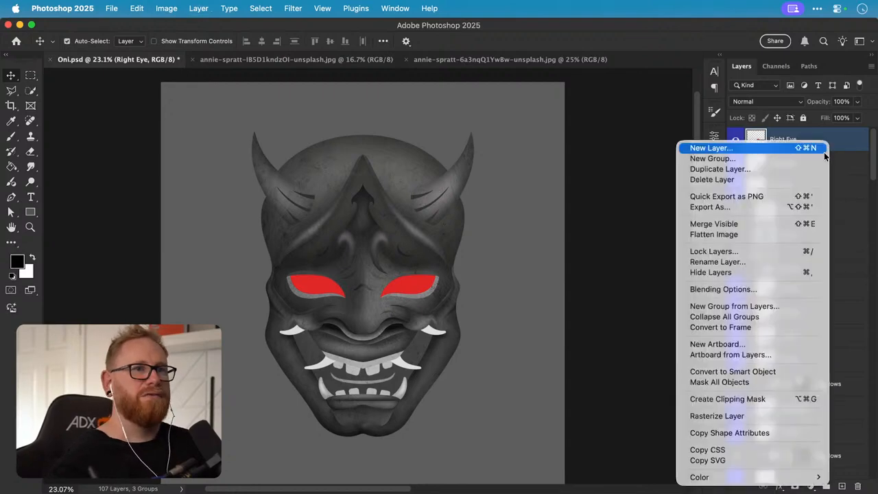
pyautogui.click(752, 372)
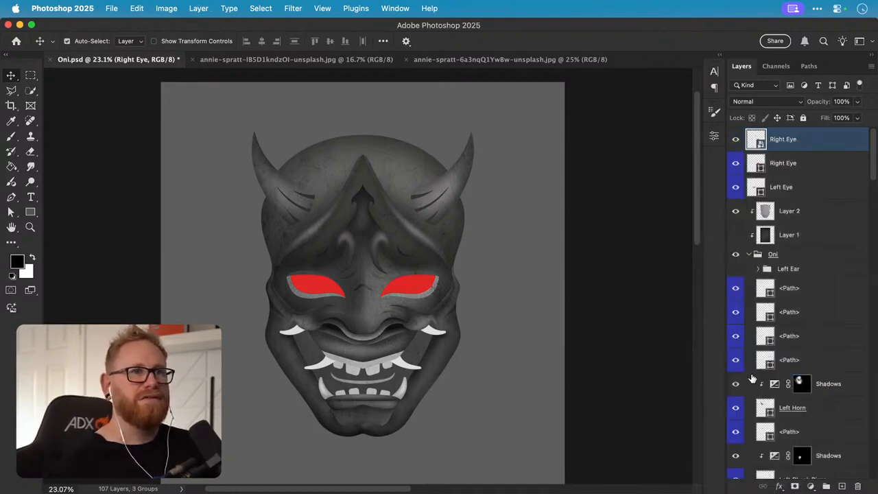
# - Apply a Gaussian Blur of 4 pixels to the Right Eye smart object and duplicate the blurred layer
pyautogui.click(293, 8)
pyautogui.moveTo(404, 146)
pyautogui.click(484, 188)
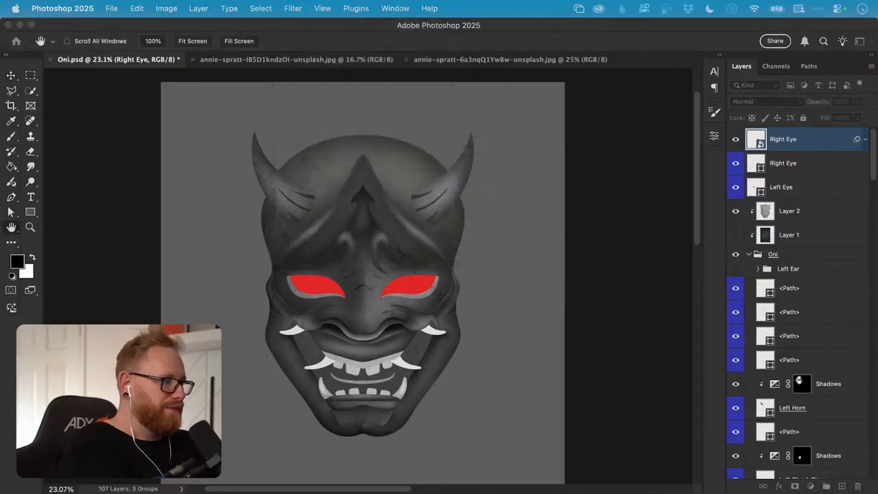
pyautogui.moveTo(768, 380); pyautogui.dragTo(563, 261)
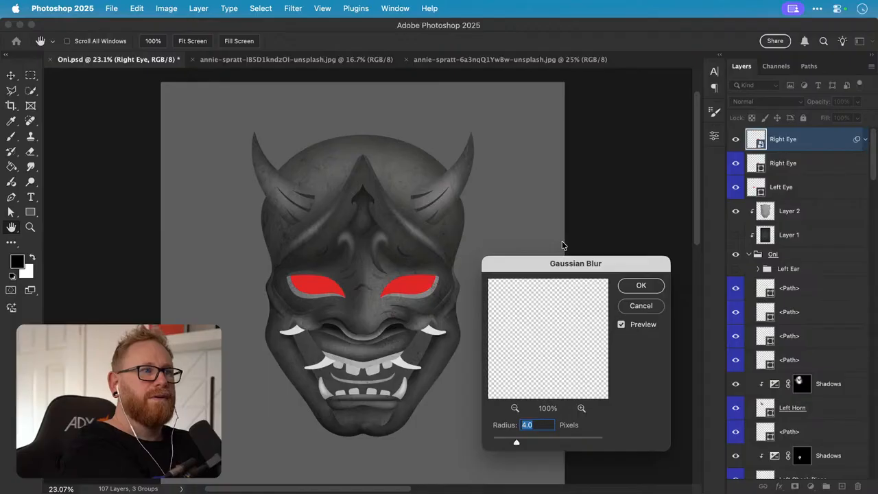
pyautogui.press('Return')
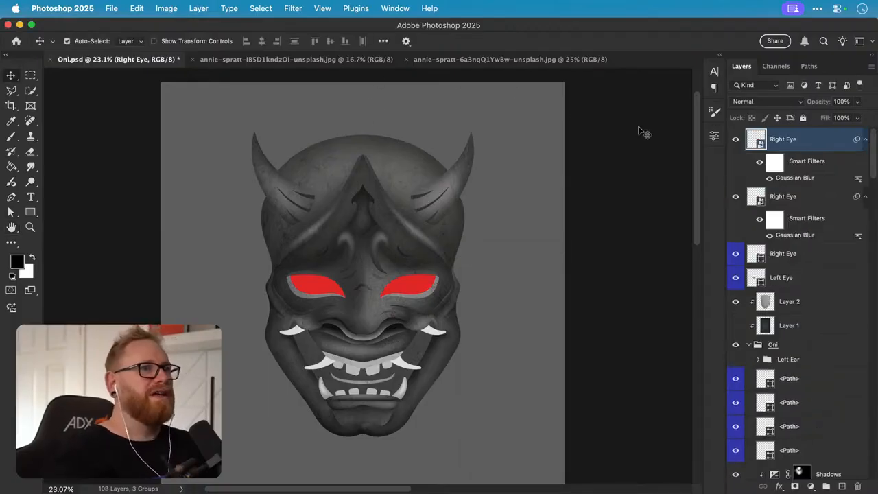
# - Set the topmost Right Eye copy's Gaussian Blur to 10 pixels, duplicate it with a 30-pixel blur, and duplicate that layer again
pyautogui.doubleClick(793, 177)
pyautogui.write('10')
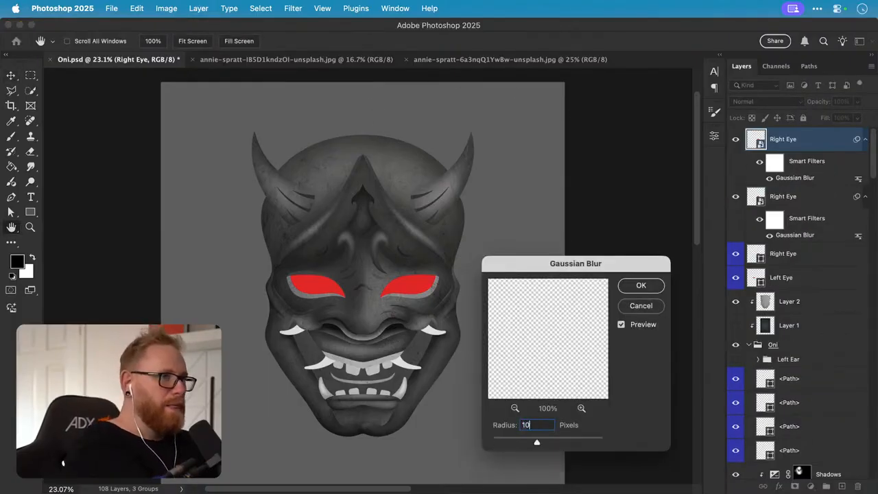
pyautogui.press('Return')
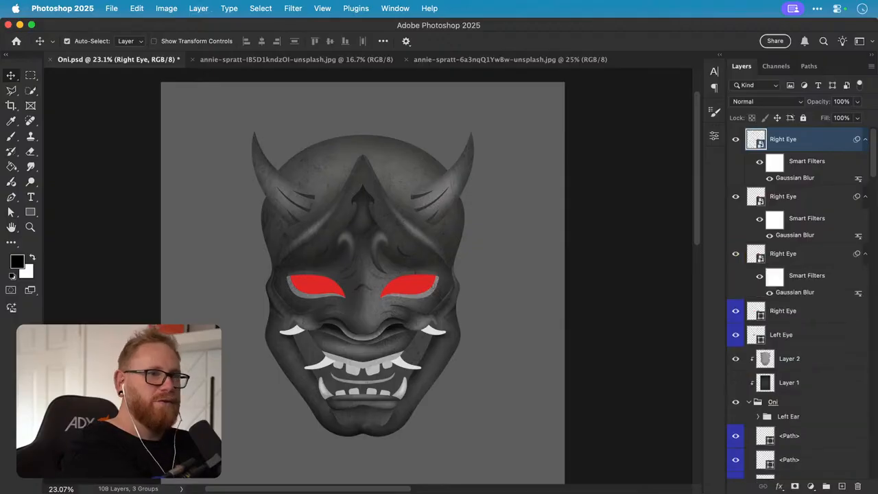
pyautogui.doubleClick(802, 178)
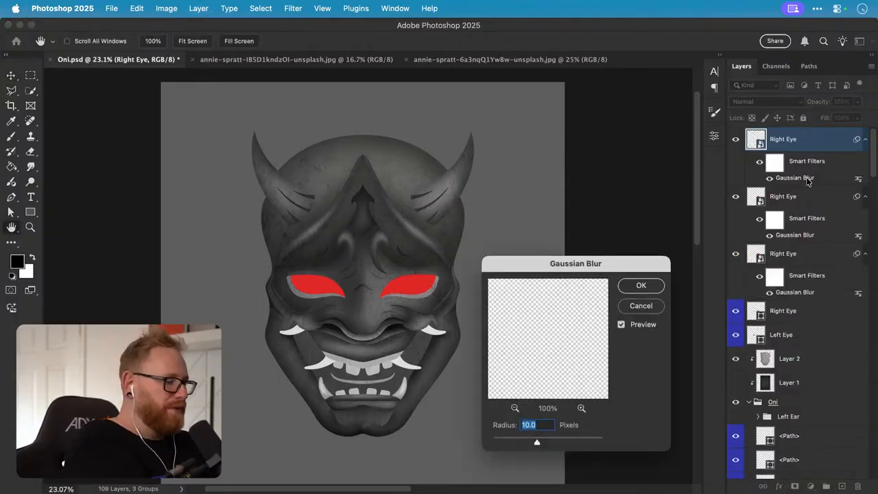
pyautogui.write('30')
pyautogui.press('Return')
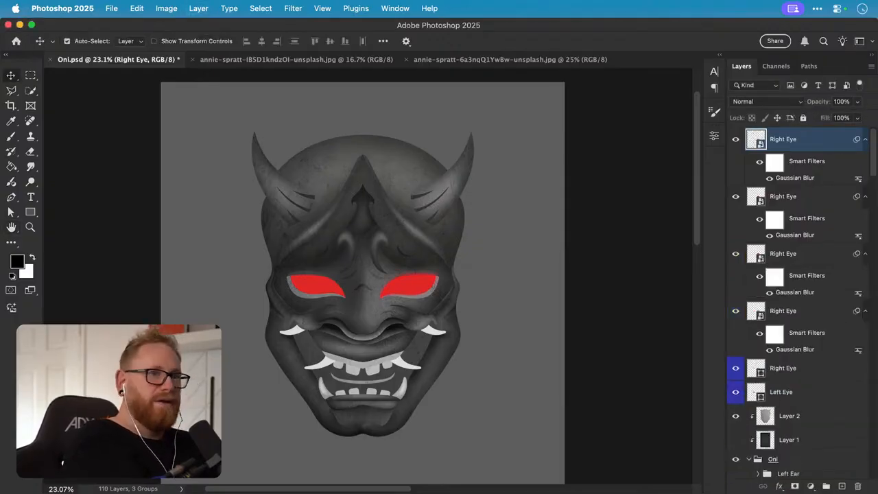
# - Set the topmost Right Eye copy's Gaussian Blur to 80 pixels, duplicate it with a 130-pixel blur, and duplicate that layer again
pyautogui.doubleClick(803, 178)
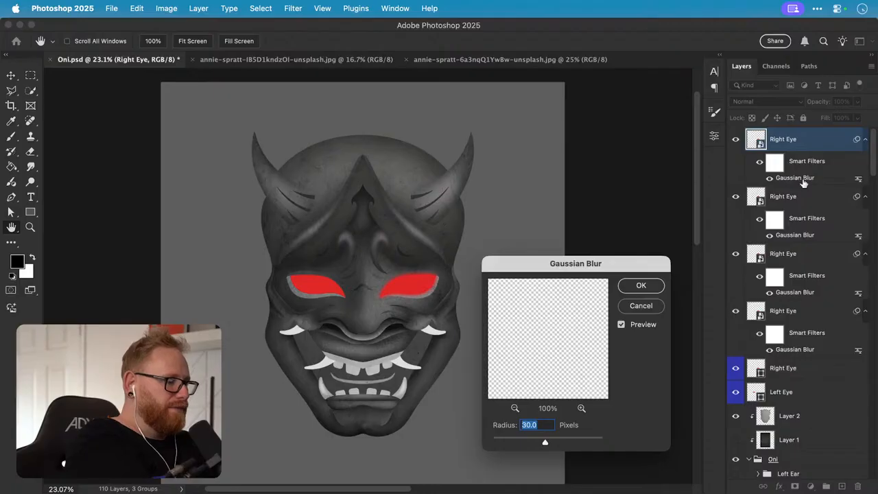
pyautogui.write('80')
pyautogui.press('Return')
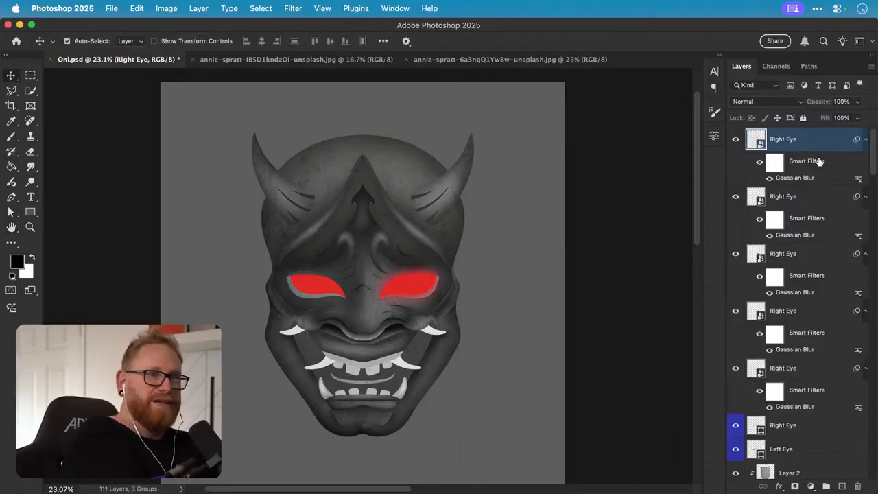
pyautogui.doubleClick(805, 179)
pyautogui.write('150')
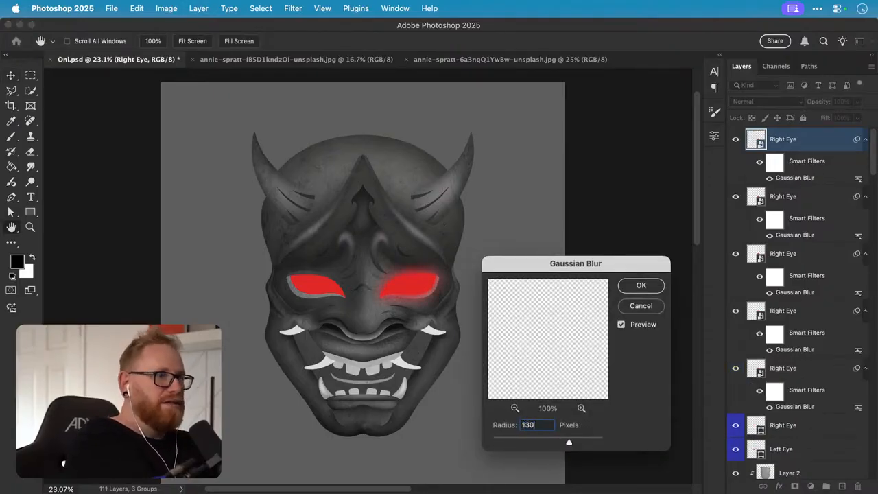
pyautogui.press('Return')
pyautogui.press('super+j')
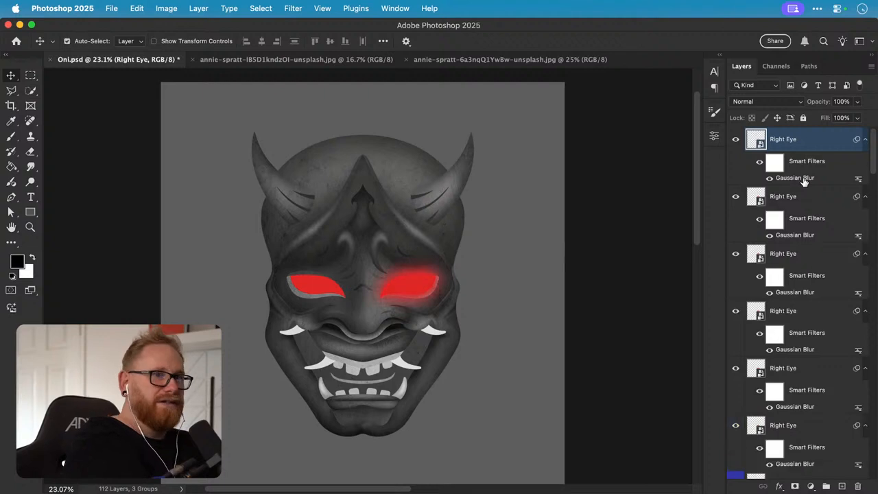
# - Set the topmost Right Eye copy's Gaussian Blur to 200 pixels, then duplicate it and set the new copy's blur to 400 pixels
pyautogui.doubleClick(804, 179)
pyautogui.write('200')
pyautogui.press('Return')
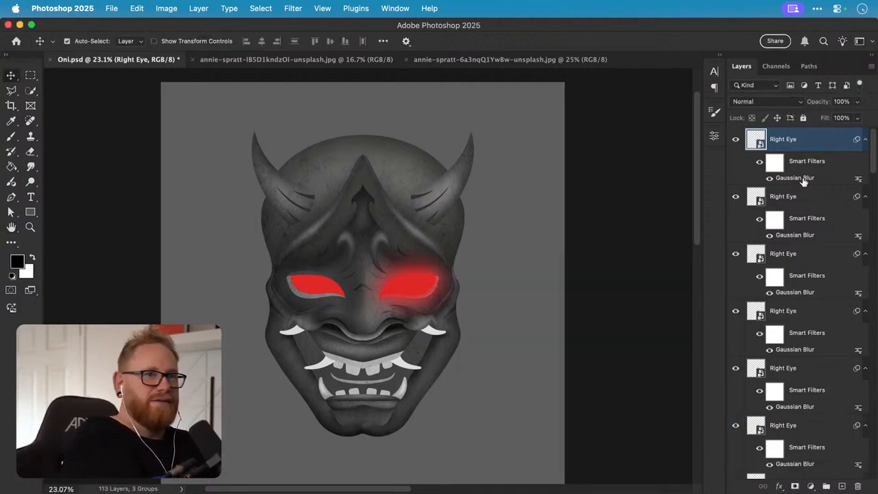
pyautogui.doubleClick(804, 179)
pyautogui.write('400')
pyautogui.press('Return')
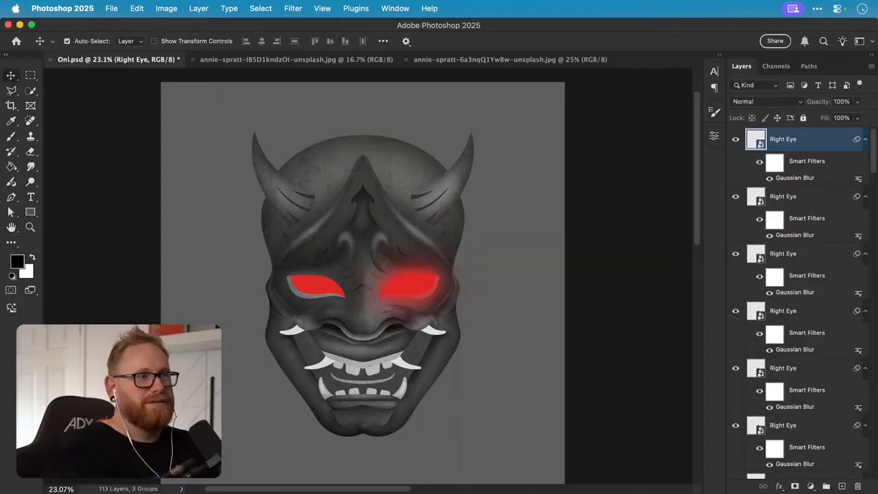
# - Group all blurred Right Eye smart objects, set the group's blend mode to Color Dodge, and toggle its visibility to compare the glow
pyautogui.scroll(-3, 804, 312)
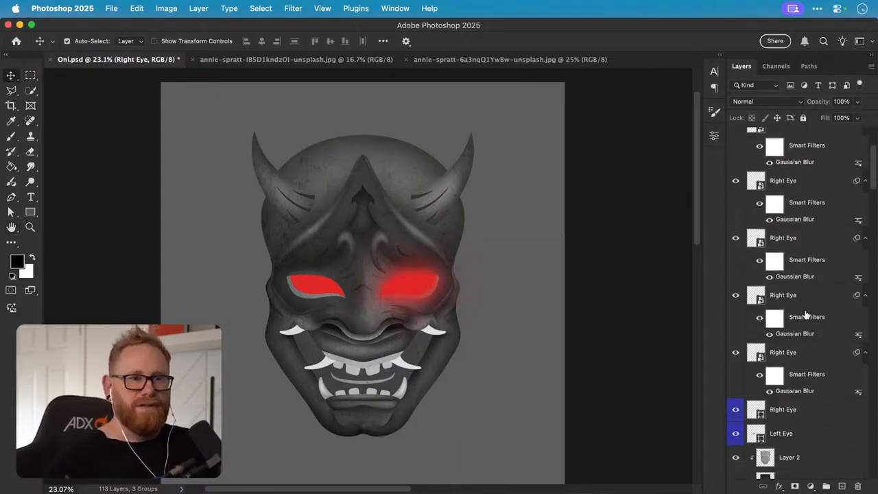
pyautogui.keyDown('shift'); pyautogui.click(789, 354); pyautogui.keyUp('shift')
pyautogui.press('super+g')
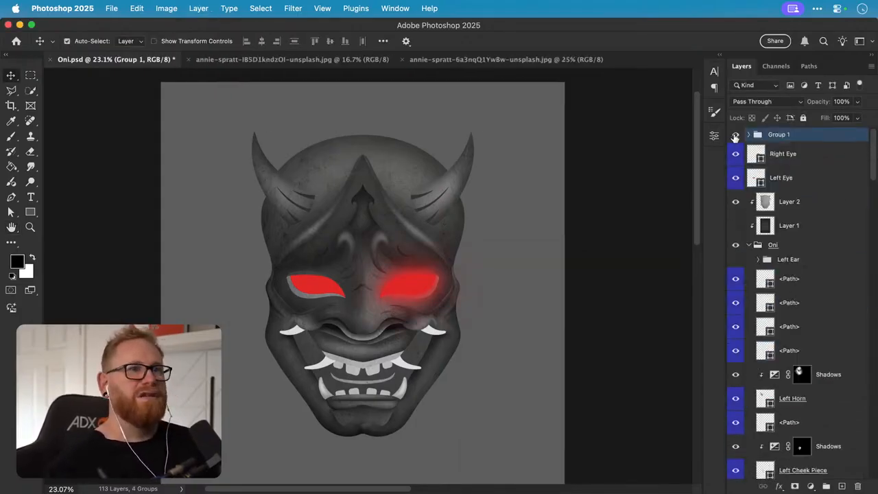
pyautogui.click(767, 103)
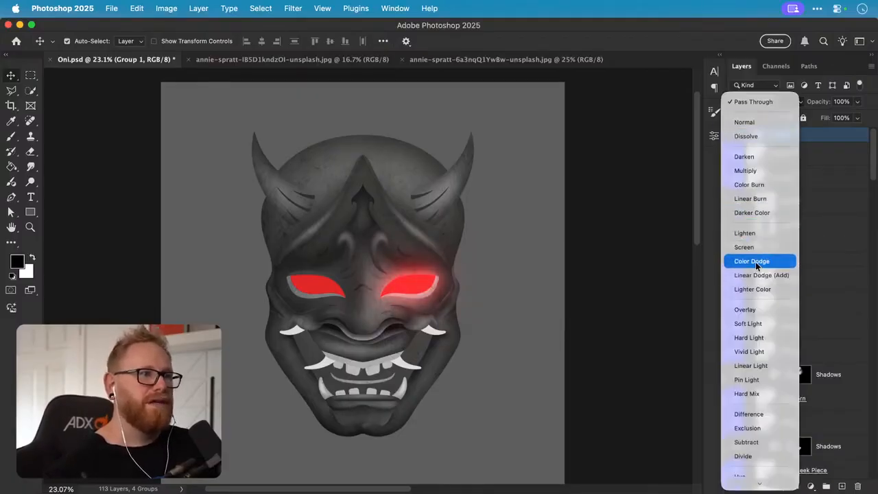
pyautogui.click(759, 262)
pyautogui.click(736, 136)
pyautogui.click(736, 136)
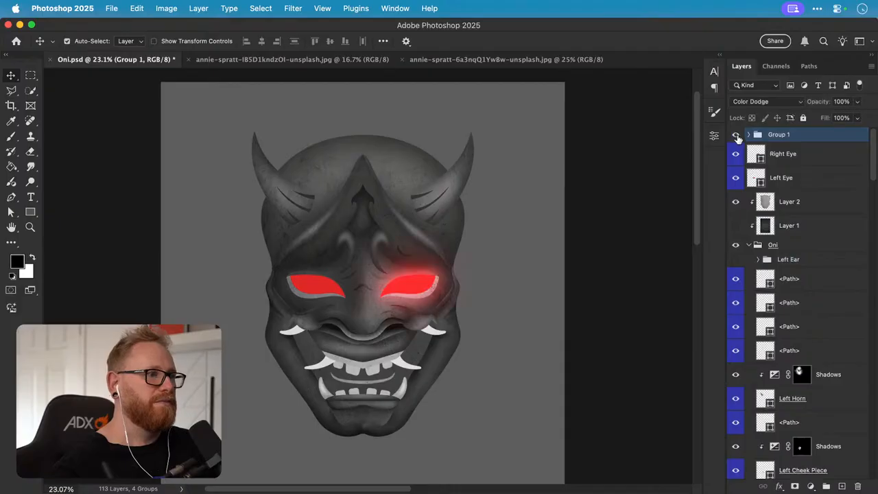
# - Rename the glow group Right Eye Glow, reusing the name of the Right Eye layer
pyautogui.moveTo(458, 327); pyautogui.dragTo(440, 334)
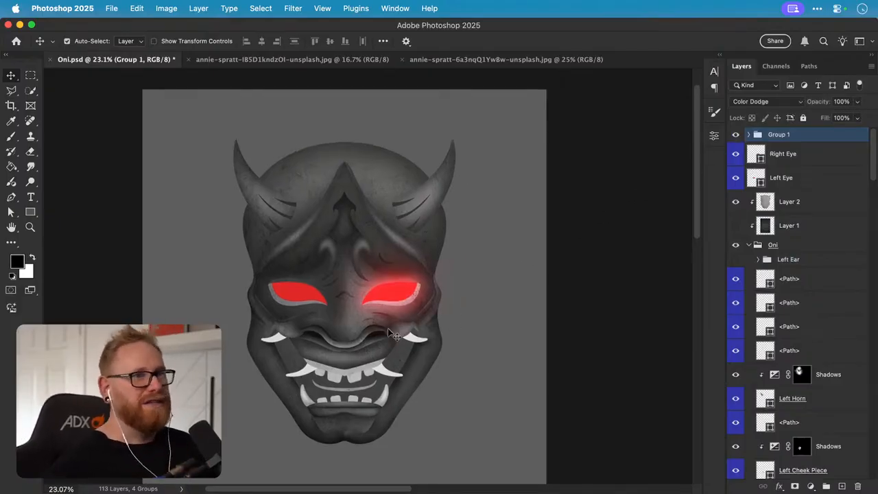
pyautogui.doubleClick(783, 152)
pyautogui.press('super+c')
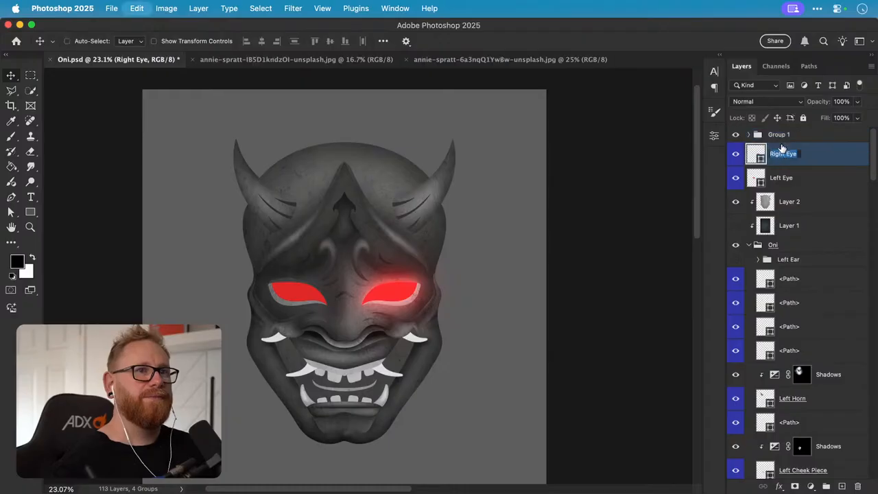
pyautogui.doubleClick(778, 134)
pyautogui.press('super+v')
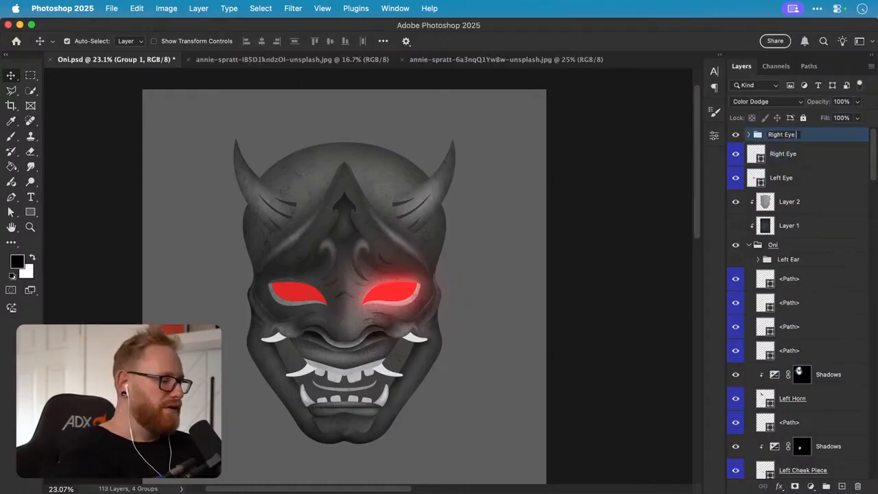
pyautogui.press('Return')
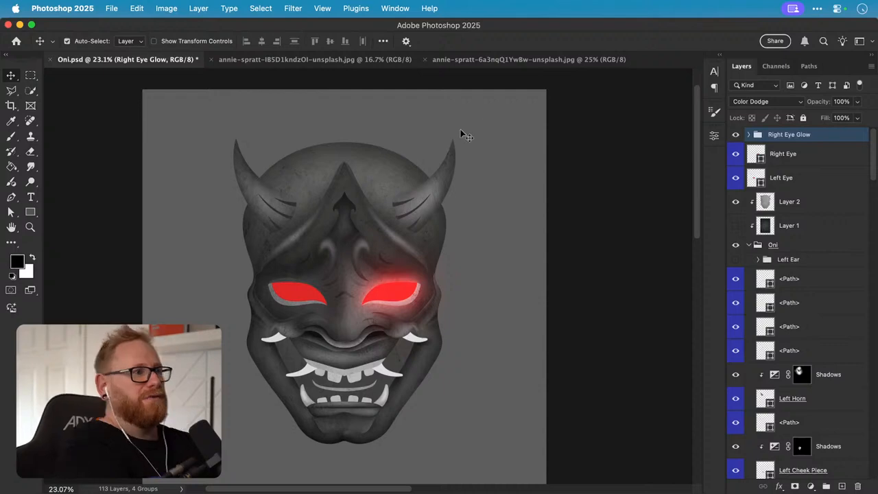
# - Flip the Right Eye Glow group horizontally and move it straight across onto the left eye
pyautogui.click(136, 7)
pyautogui.moveTo(270, 291)
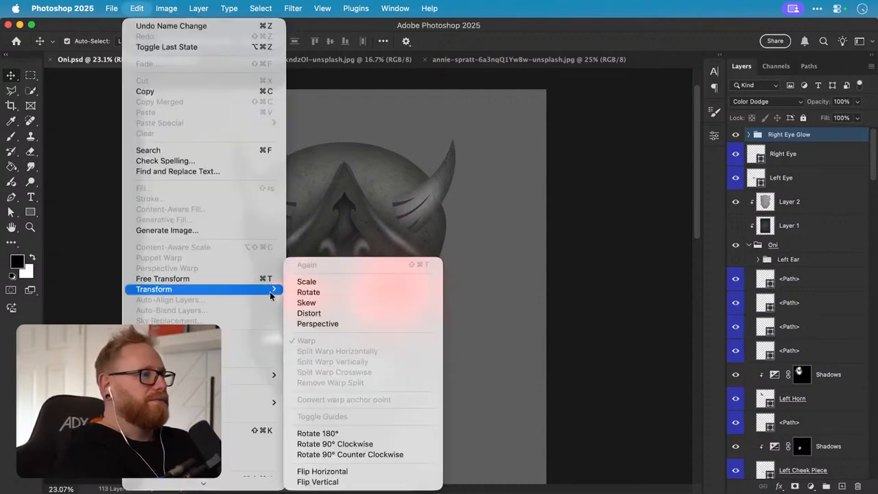
pyautogui.click(337, 469)
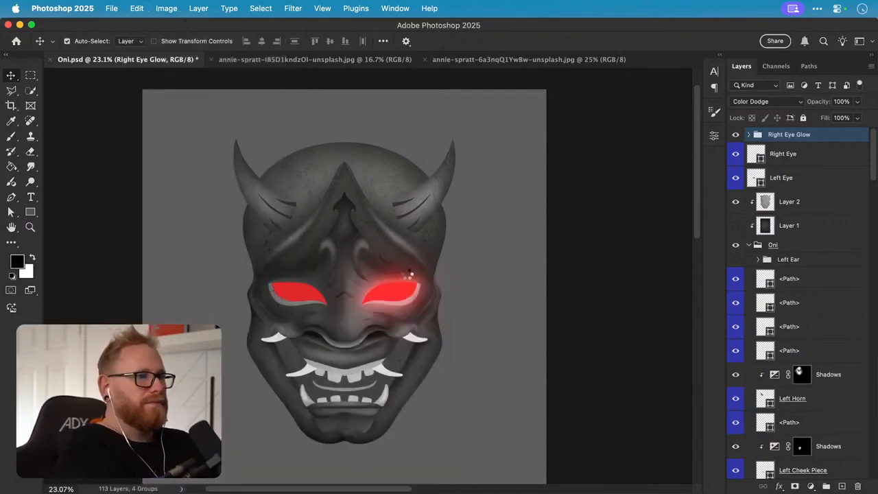
pyautogui.press('super+t')
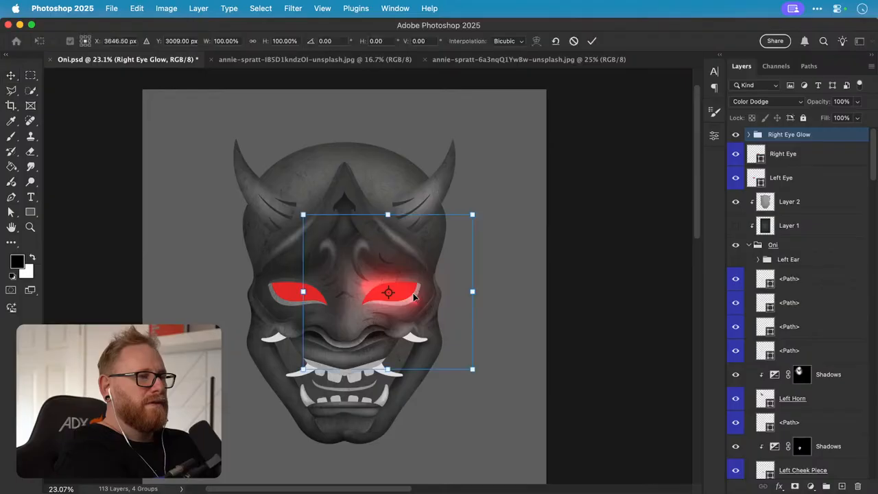
pyautogui.moveTo(426, 302); pyautogui.dragTo(346, 309)
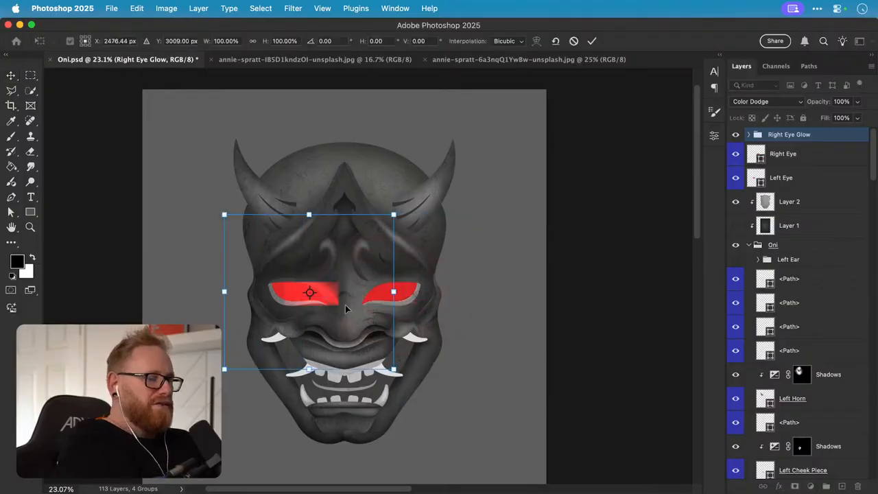
pyautogui.press('Return')
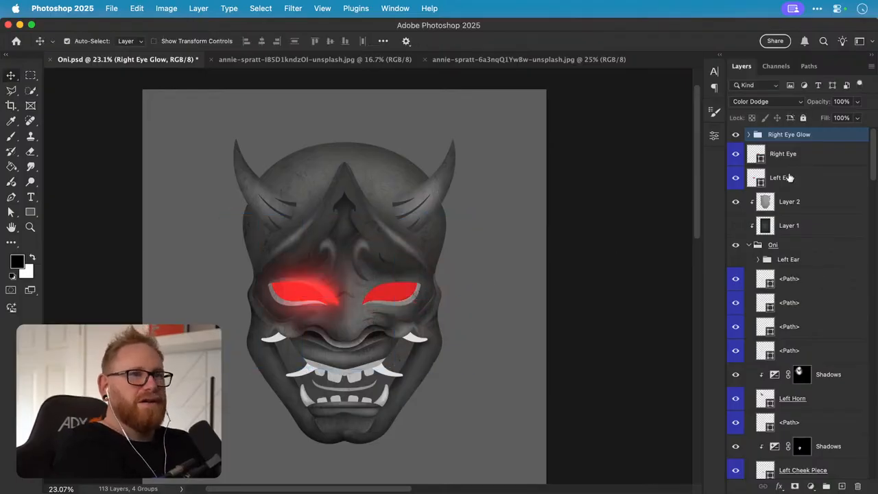
# - Try aligning the left edges of the Right Eye Glow group and the Left Eye layer, undo it, and reselect only the glow group
pyautogui.keyDown('super'); pyautogui.click(794, 179); pyautogui.keyUp('super')
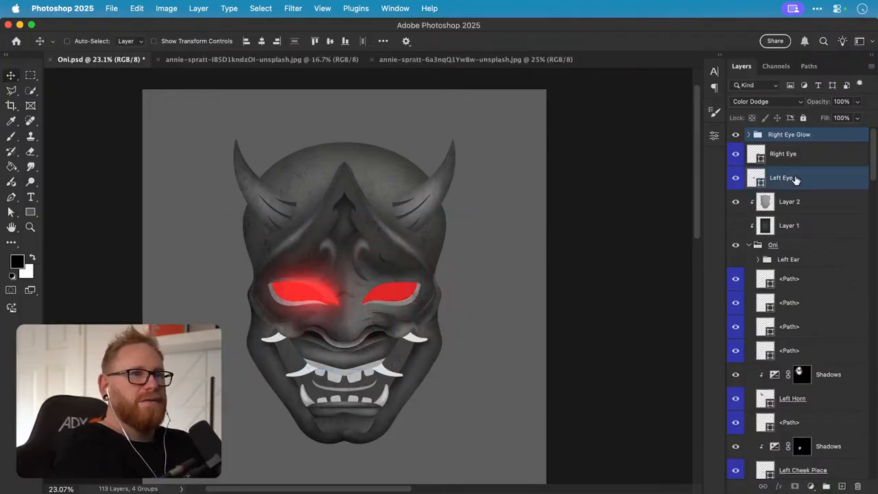
pyautogui.click(245, 42)
pyautogui.press('super+z')
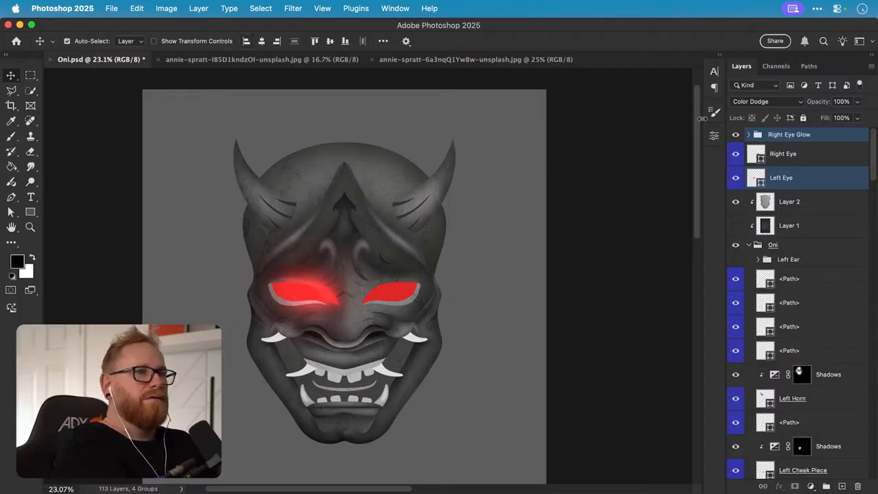
pyautogui.click(799, 140)
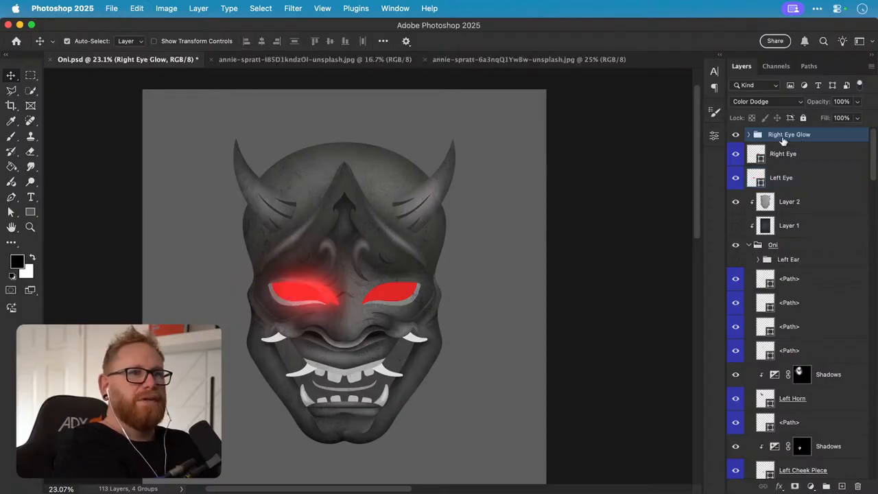
# - Undo the move and horizontal flip of the Right Eye Glow group, and toggle its visibility to check the glow
pyautogui.press('super+z')
pyautogui.press('super+z')
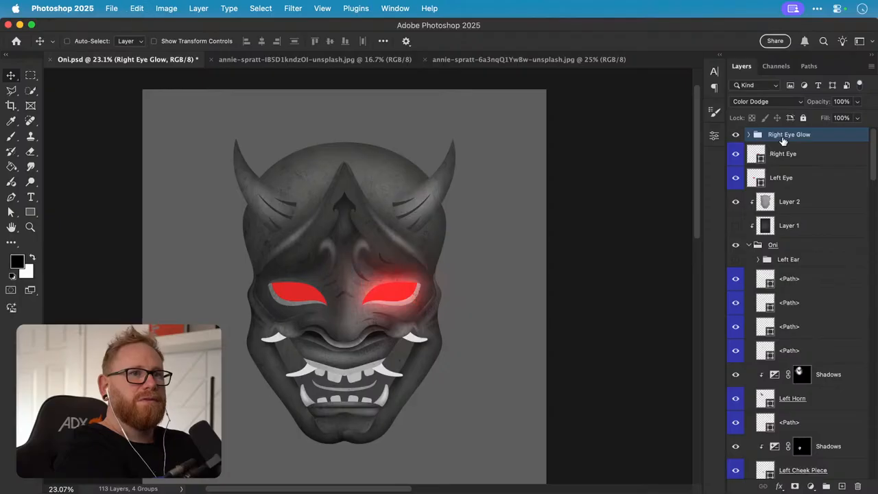
pyautogui.click(736, 135)
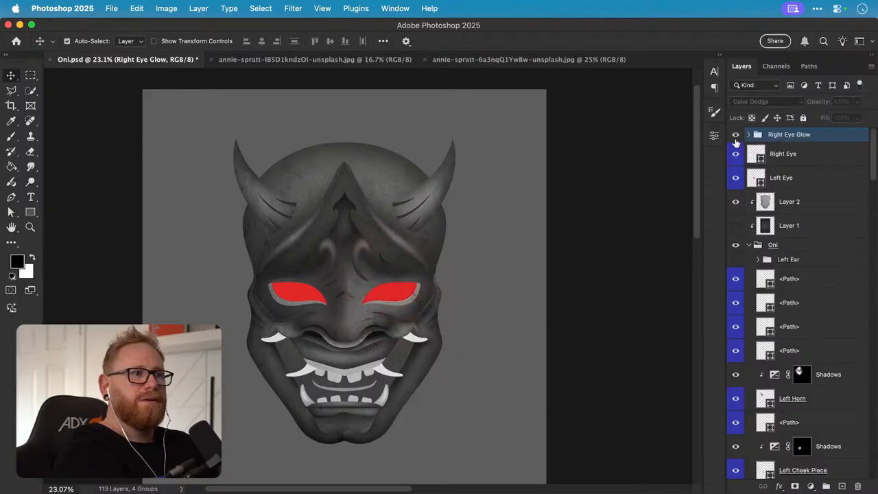
pyautogui.click(736, 135)
# - Duplicate the Right Eye Glow group and rename the copy Left Eye Glow
pyautogui.press('super+j')
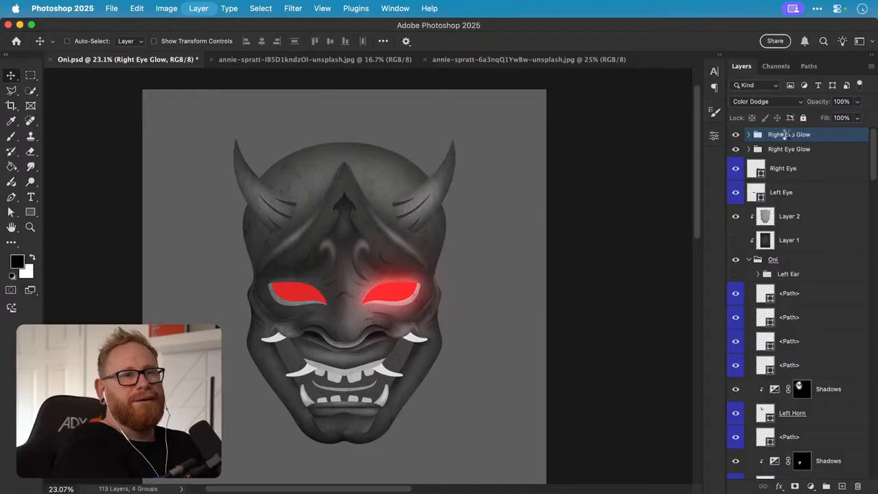
pyautogui.doubleClick(787, 135)
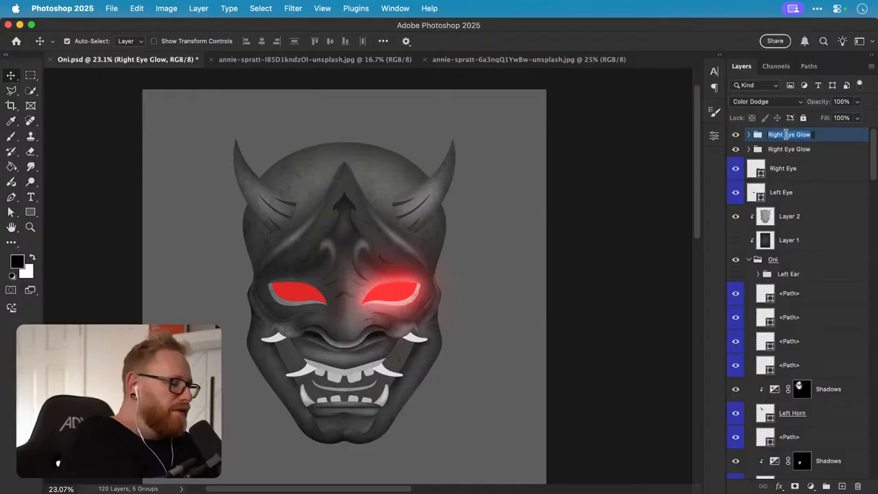
pyautogui.write('Left Eye ')
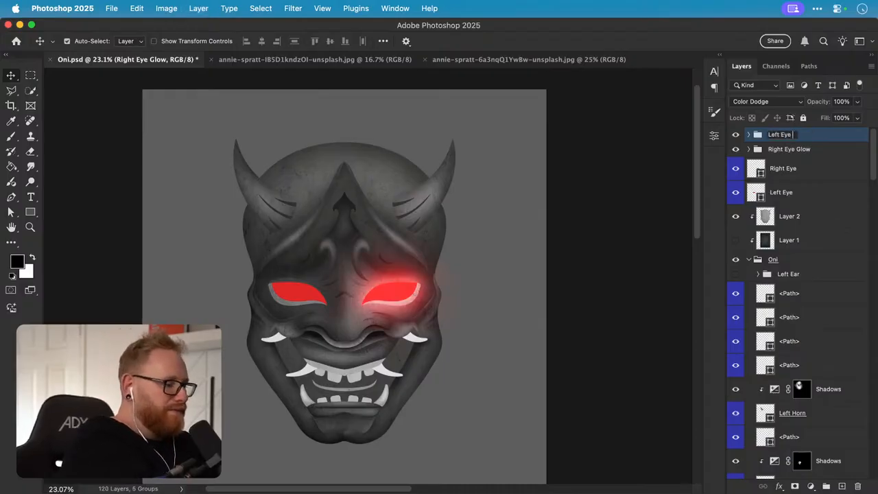
pyautogui.write('Glow')
pyautogui.press('Return')
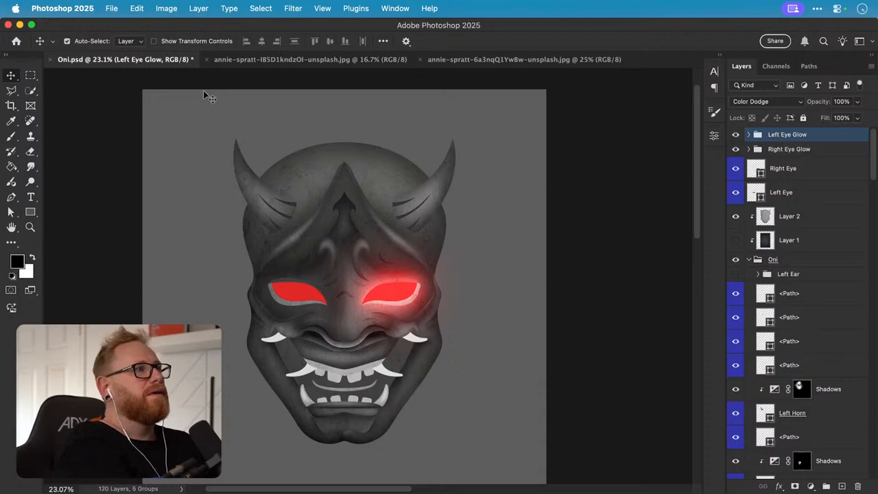
# - Flip the Left Eye Glow group horizontally and move it straight across to line up with the left eye
pyautogui.click(137, 8)
pyautogui.moveTo(236, 289)
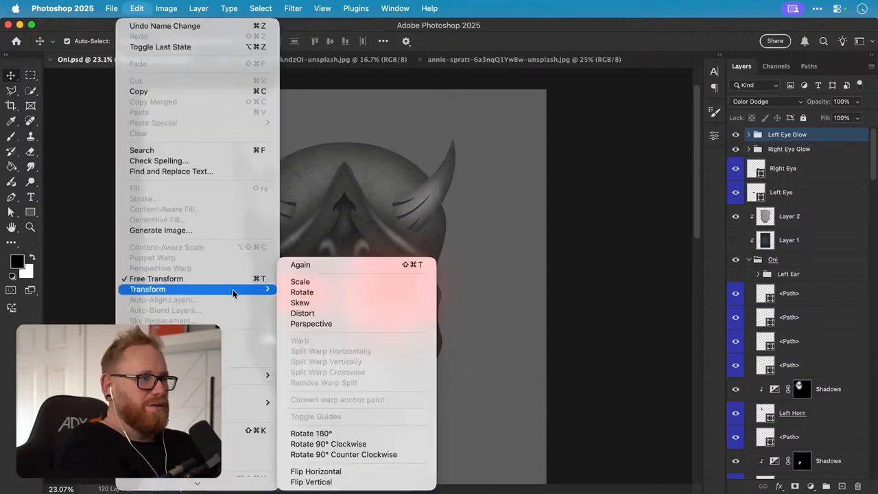
pyautogui.click(316, 472)
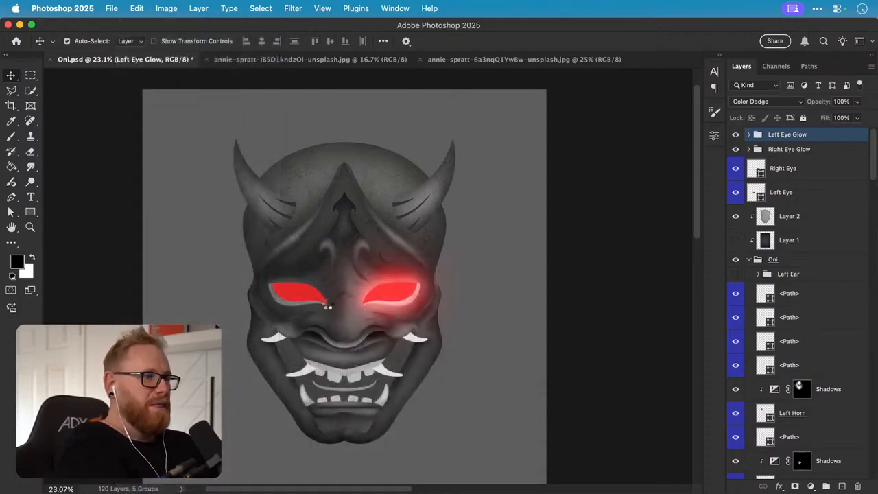
pyautogui.press('z')
pyautogui.click(337, 302)
pyautogui.click(337, 302)
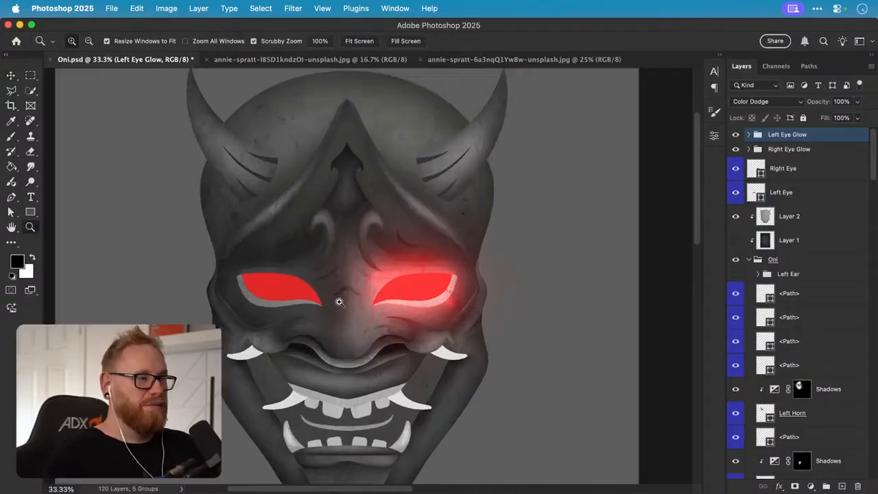
pyautogui.click(337, 302)
pyautogui.hotkey('ctrl', 't')
pyautogui.moveTo(513, 295); pyautogui.dragTo(317, 293)
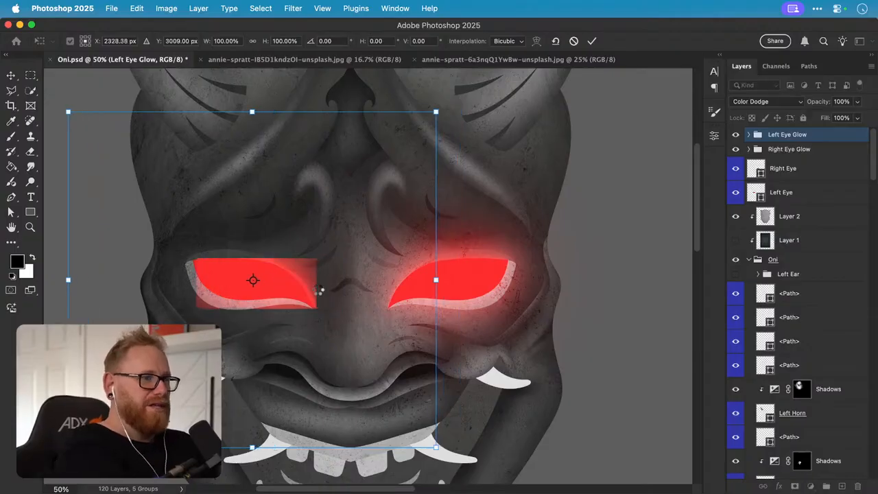
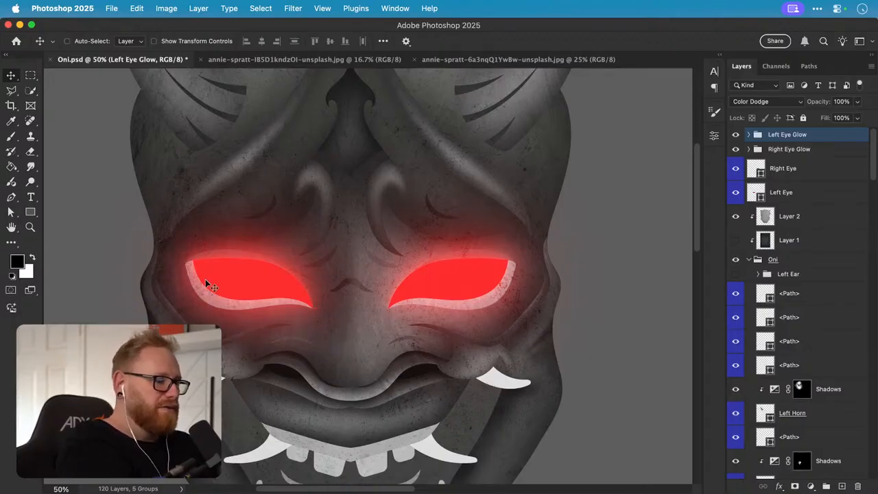
# - Toggle the Left Eye Glow group to compare the effect, and hide both glow groups and both eye layers
pyautogui.press('super+0')
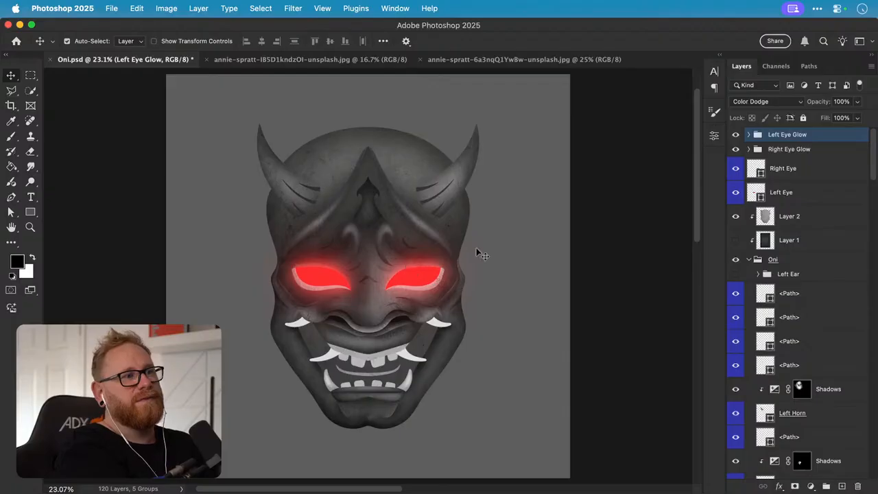
pyautogui.click(736, 136)
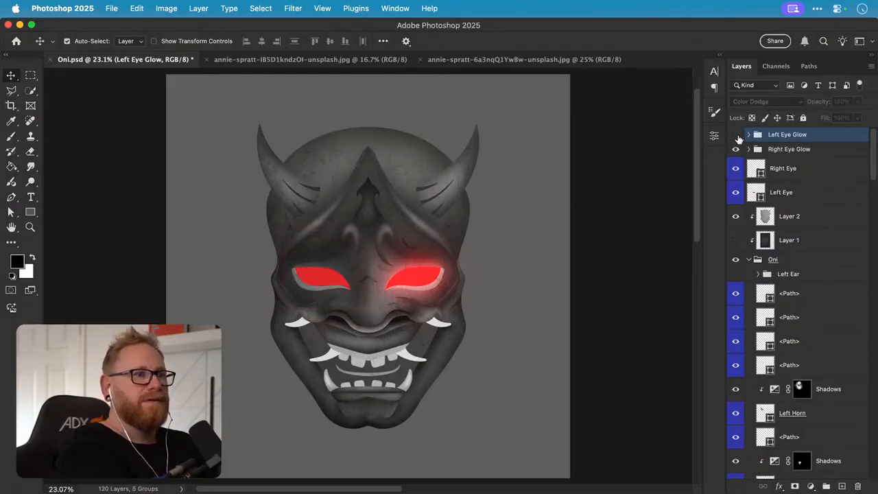
pyautogui.click(736, 136)
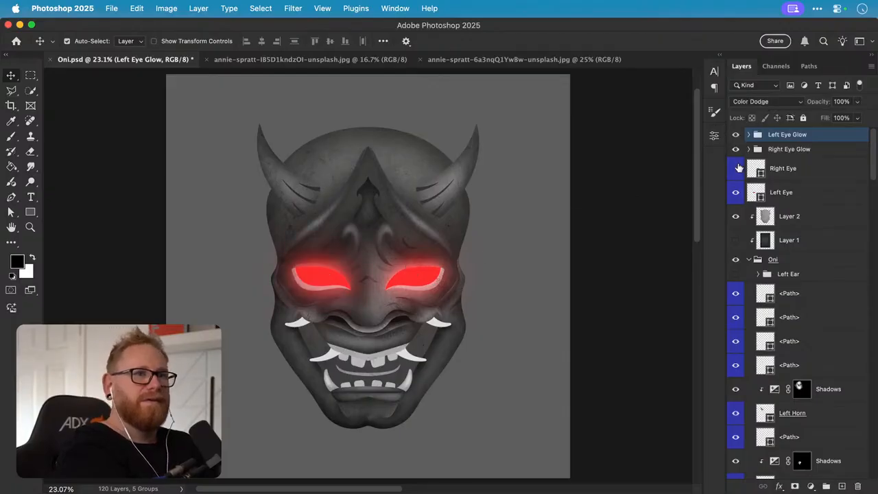
pyautogui.click(736, 168)
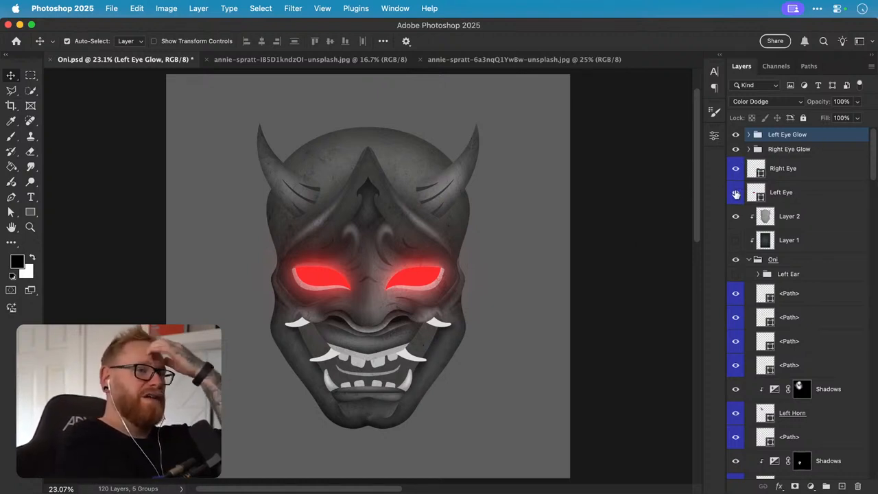
pyautogui.click(734, 131)
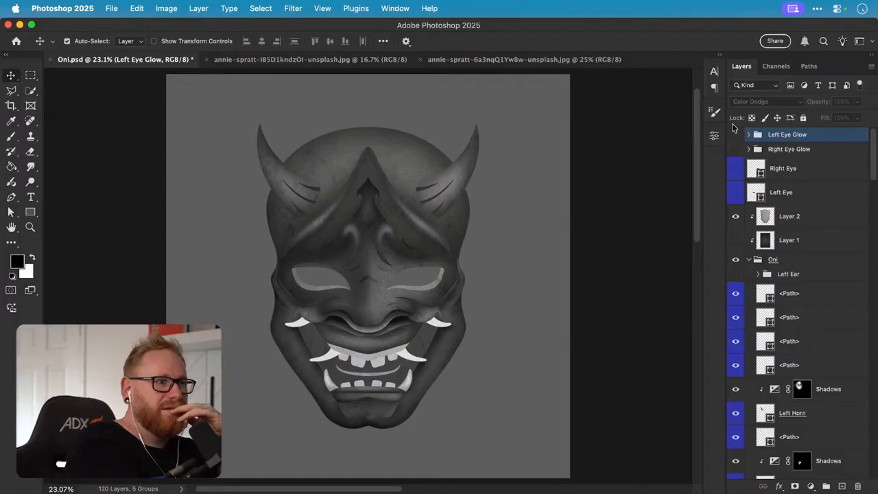
# - Try white and pure black for the Color Fill 1 background, and settle on near-black 050505
pyautogui.scroll(-10, 856, 382)
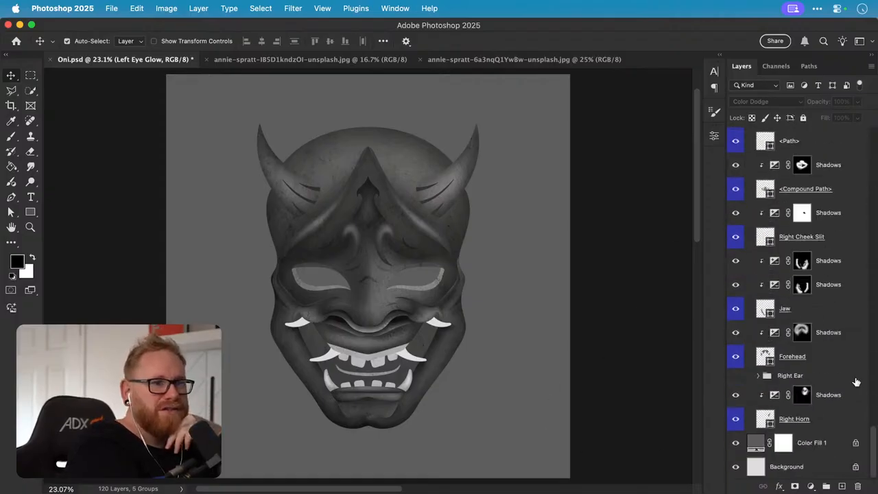
pyautogui.doubleClick(761, 444)
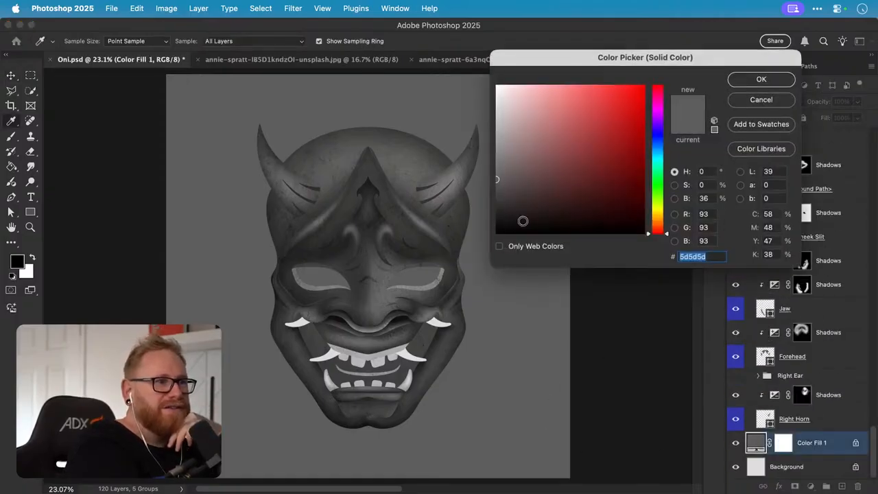
pyautogui.moveTo(523, 219)
pyautogui.mouseDown()
pyautogui.moveTo(490, 190)
pyautogui.moveTo(480, 226)
pyautogui.moveTo(458, 73)
pyautogui.mouseUp()
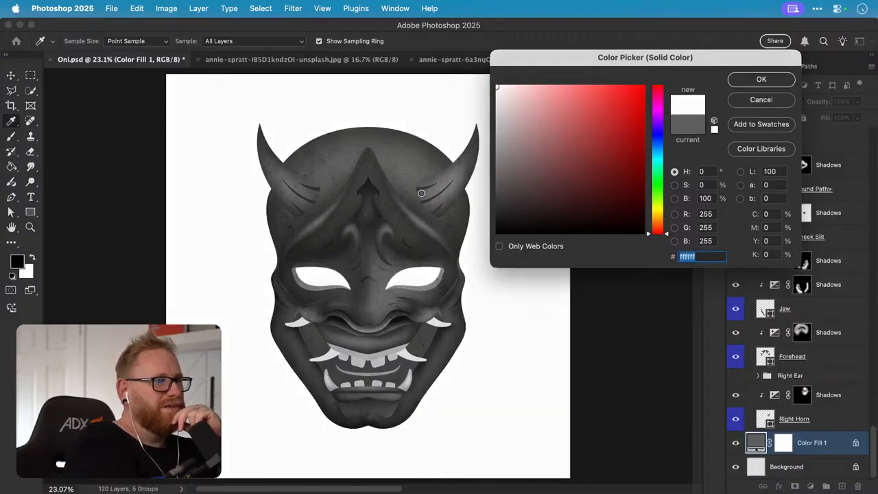
pyautogui.moveTo(422, 194); pyautogui.dragTo(422, 249)
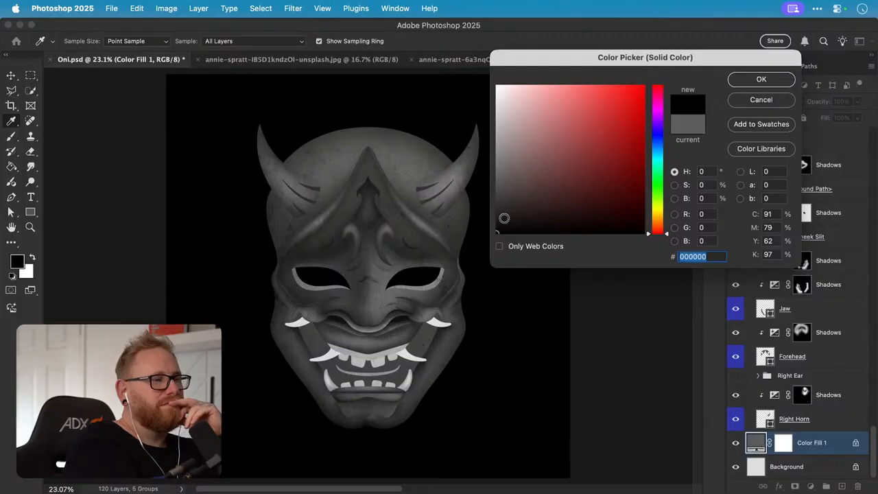
pyautogui.click(504, 219)
pyautogui.moveTo(504, 218); pyautogui.dragTo(480, 230)
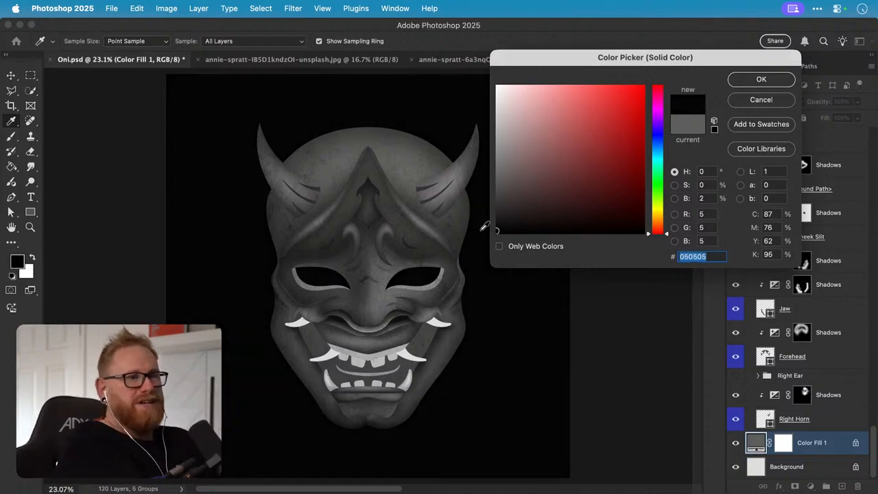
pyautogui.press('Return')
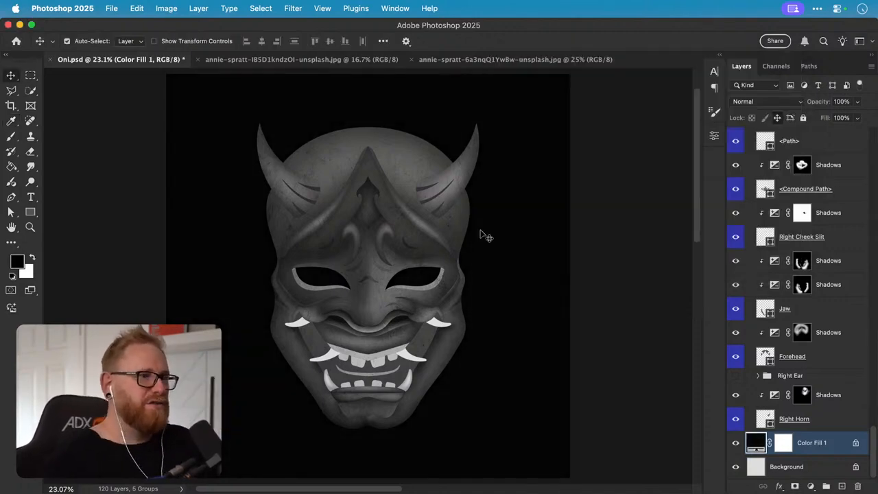
# - Add an Exposure adjustment clipped to the Forehead layer, set Exposure to -3.82, and invert its mask to black
pyautogui.click(401, 148)
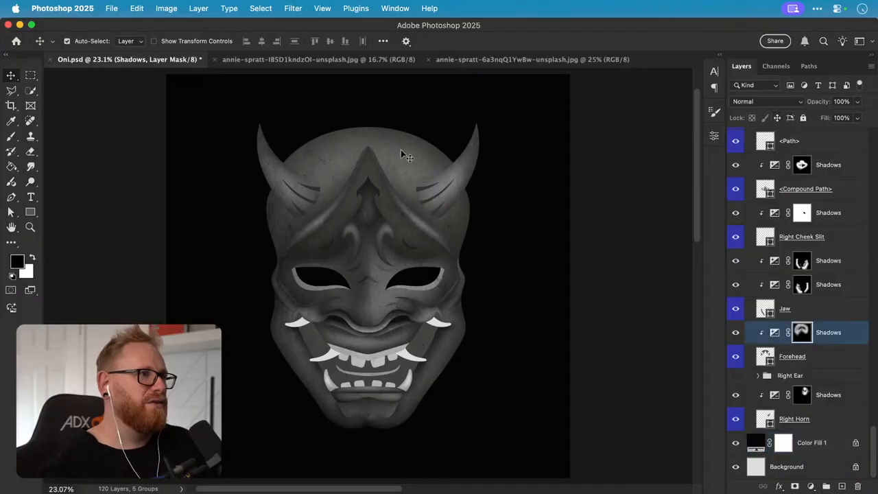
pyautogui.click(796, 364)
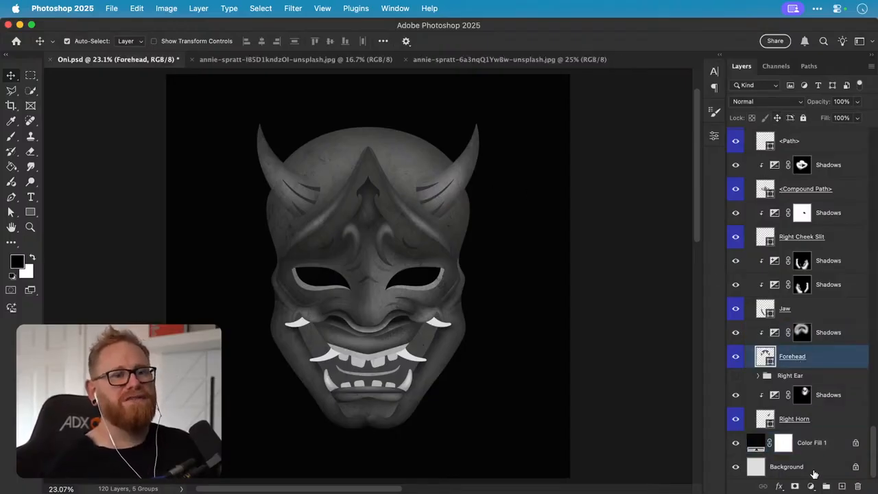
pyautogui.click(811, 485)
pyautogui.click(831, 384)
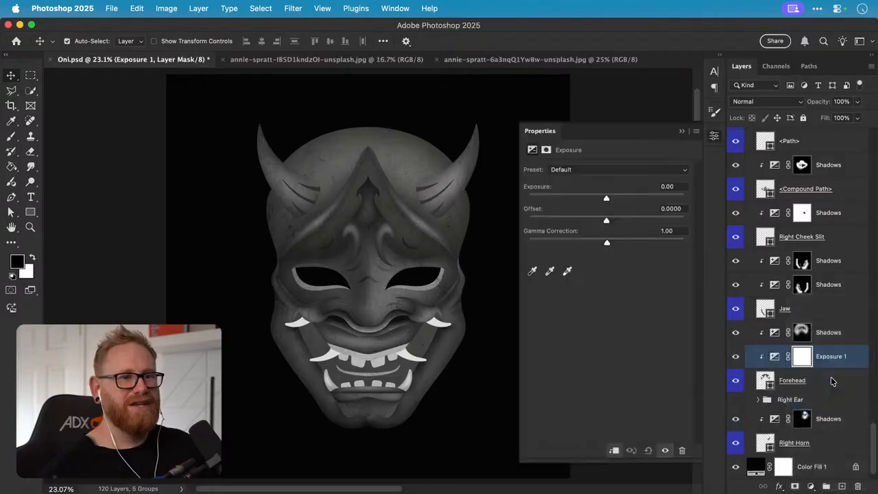
pyautogui.moveTo(601, 199); pyautogui.dragTo(562, 200)
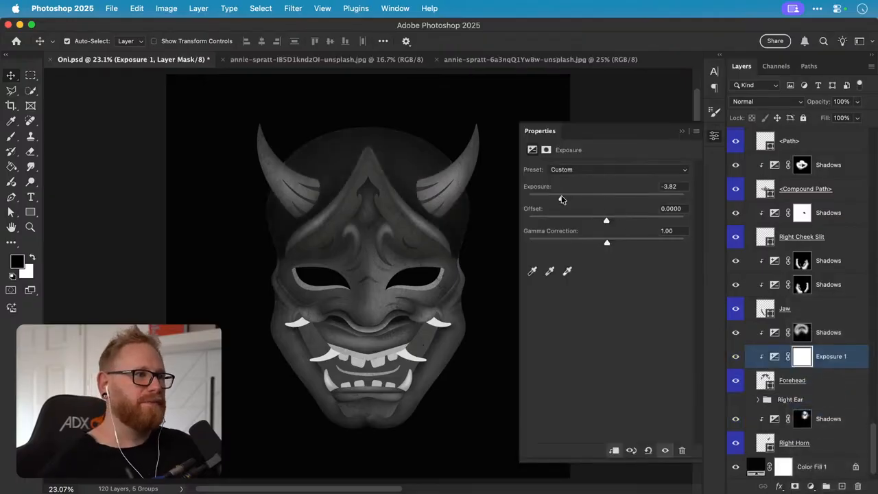
pyautogui.press('super+i')
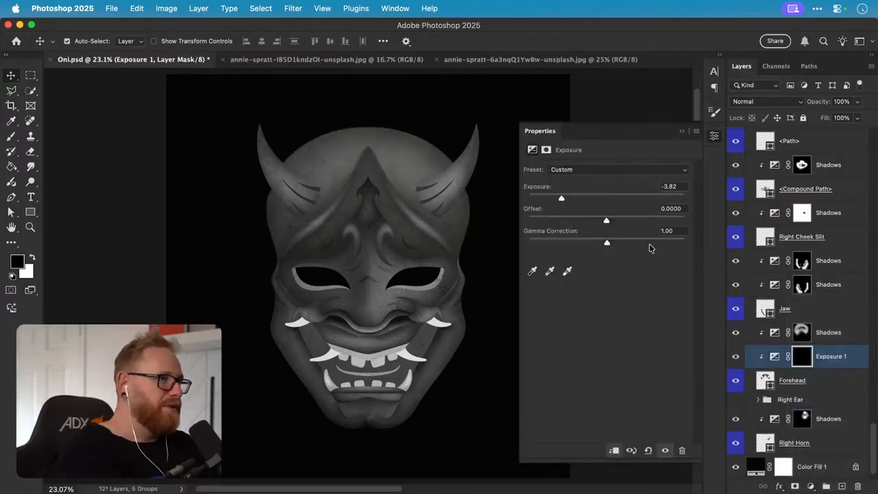
# - Paint white on the Exposure mask around the forehead's outer edge with a 1300 px brush to darken its rim
pyautogui.press('b')
pyautogui.press('x')
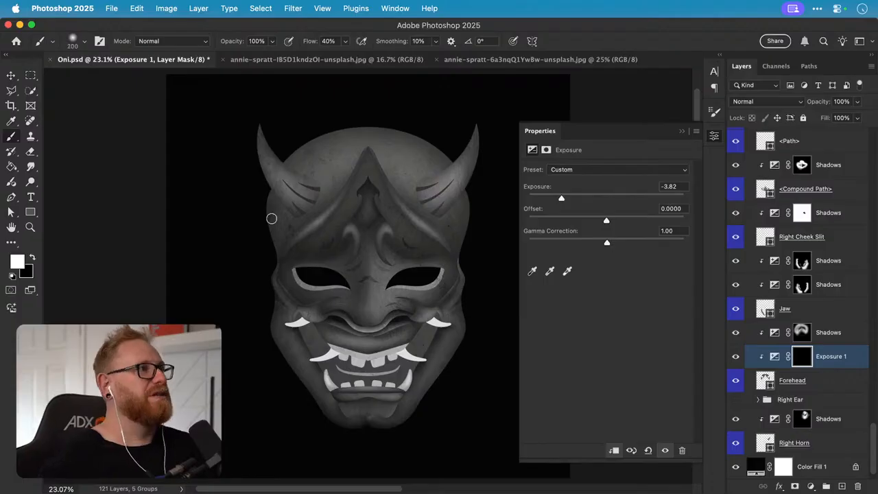
pyautogui.press(']')
pyautogui.press(']')
pyautogui.press(']')
pyautogui.press(']')
pyautogui.press(']')
pyautogui.press(']')
pyautogui.press(']')
pyautogui.press(']')
pyautogui.press(']')
pyautogui.press(']')
pyautogui.press(']')
pyautogui.press(']')
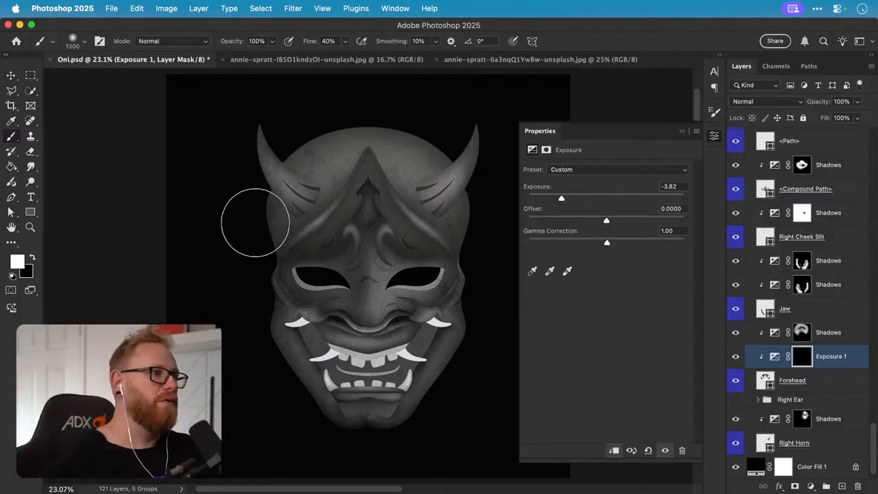
pyautogui.moveTo(198, 238); pyautogui.dragTo(232, 229)
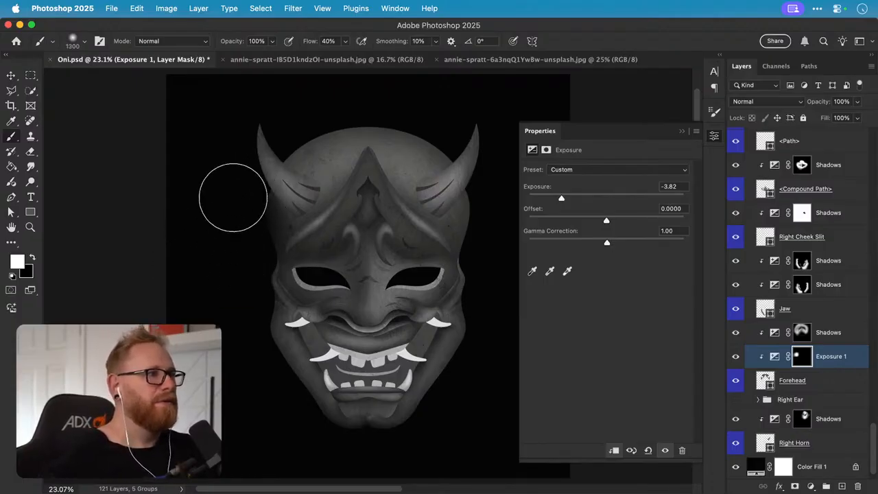
pyautogui.moveTo(233, 197); pyautogui.dragTo(290, 114)
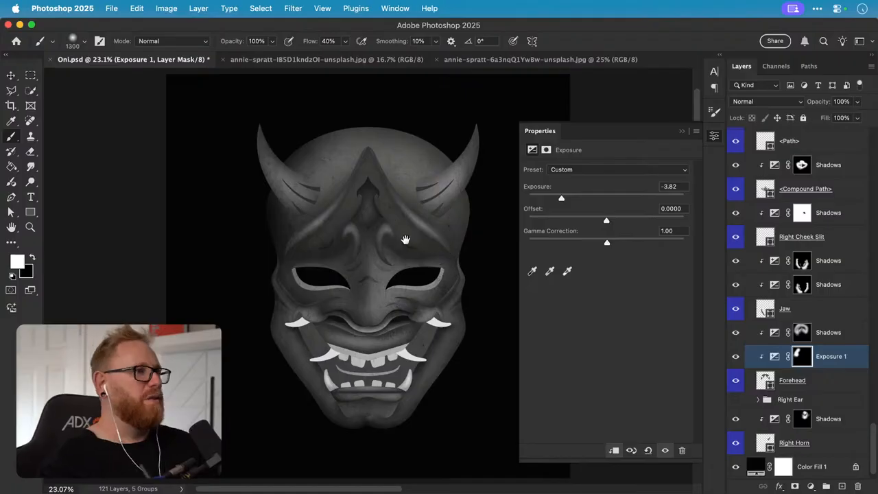
pyautogui.moveTo(406, 239); pyautogui.dragTo(359, 253)
pyautogui.moveTo(463, 242)
pyautogui.mouseDown()
pyautogui.moveTo(453, 259)
pyautogui.moveTo(441, 242)
pyautogui.moveTo(438, 258)
pyautogui.mouseUp()
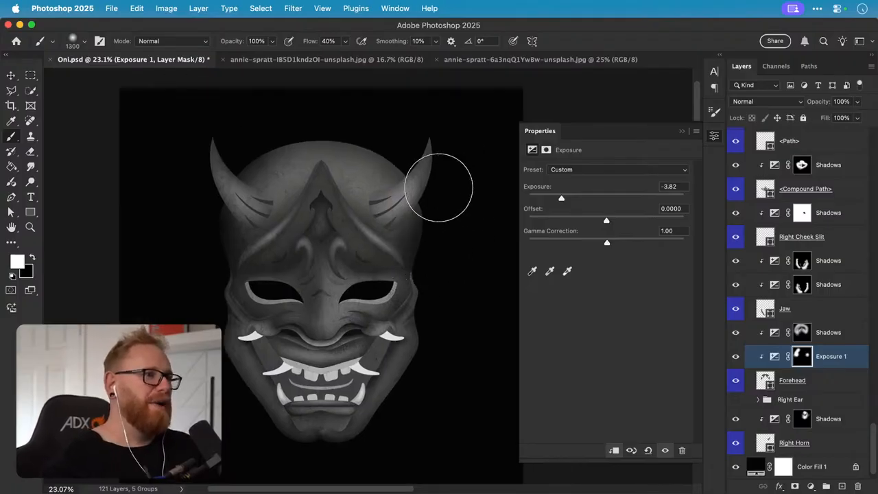
pyautogui.moveTo(430, 200); pyautogui.dragTo(430, 216)
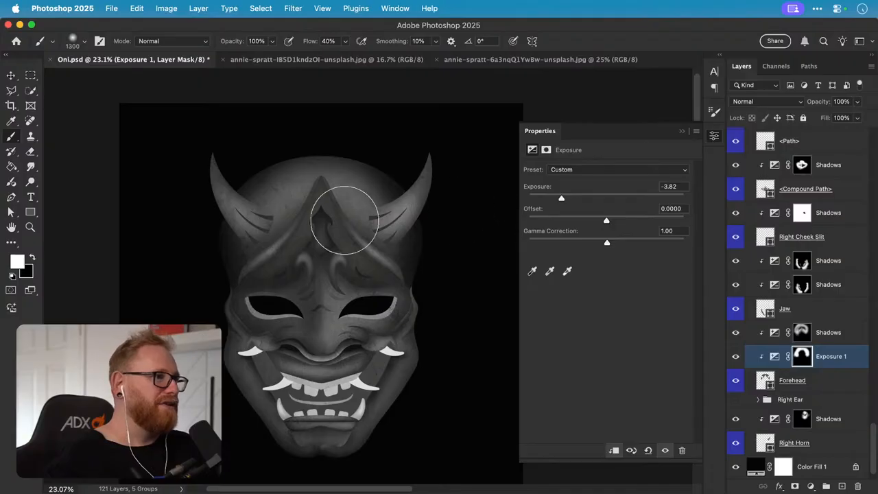
# - Refine the Exposure 1 mask around the forehead's sides with a smaller 250 to 600 px brush at 20% flow, and switch to black
pyautogui.press('[')
pyautogui.press('[')
pyautogui.press('[')
pyautogui.press('[')
pyautogui.press('[')
pyautogui.press('[')
pyautogui.press('[')
pyautogui.press('[')
pyautogui.press('[')
pyautogui.press('[')
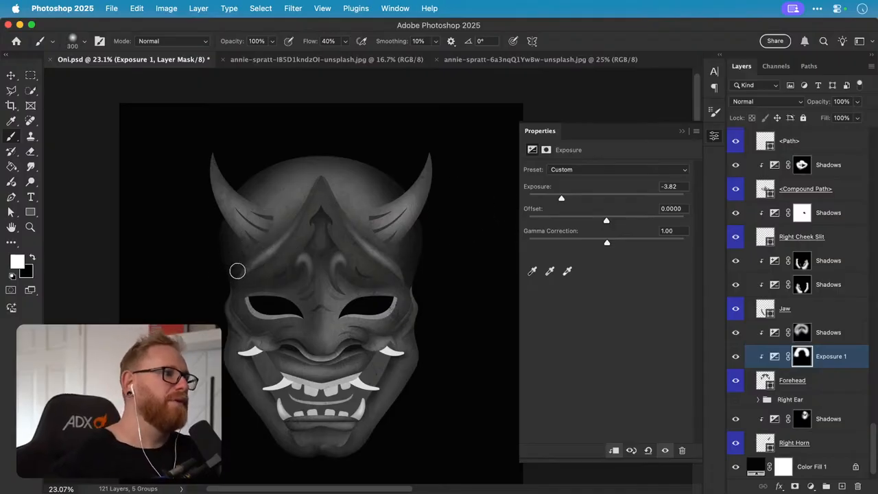
pyautogui.press('[')
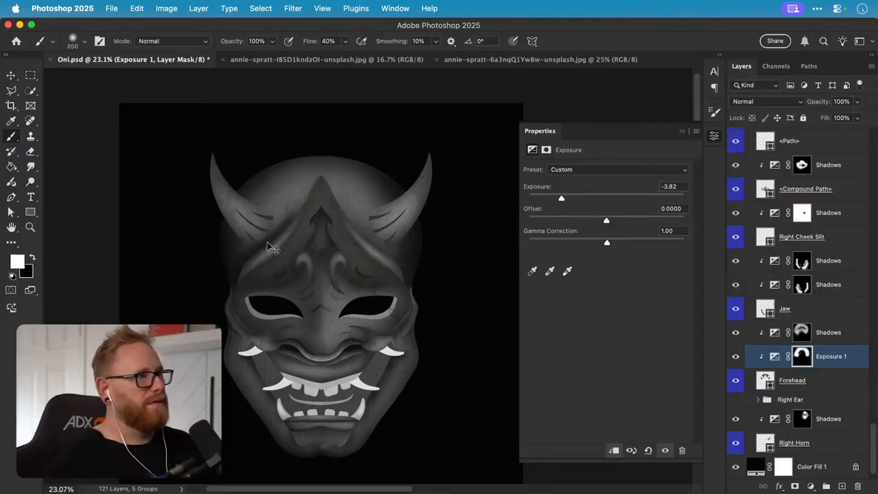
pyautogui.hotkey('shift', '2')
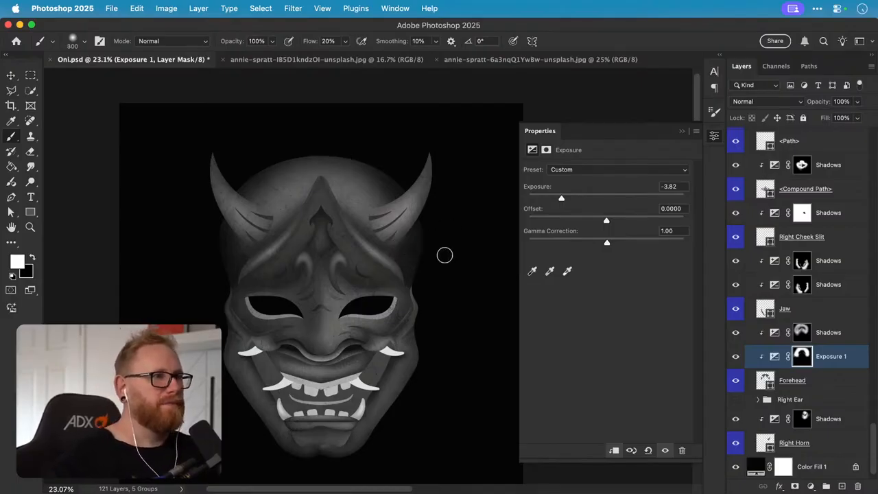
pyautogui.press(']')
pyautogui.press(']')
pyautogui.press(']')
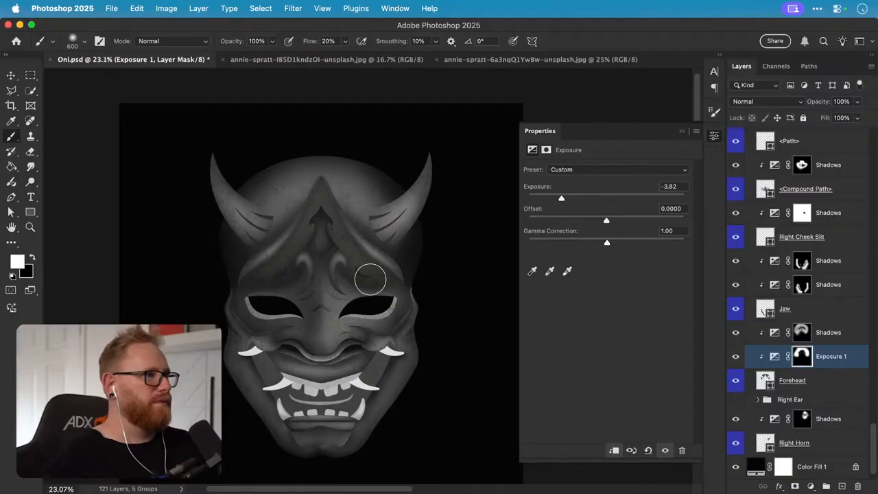
pyautogui.press('x')
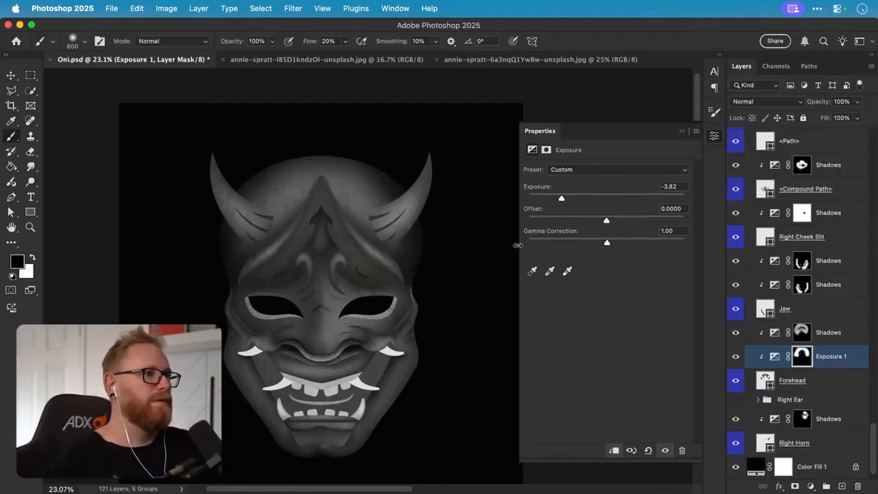
# - Compare the forehead with and without Exposure 1, and soften the adjustment by setting its Exposure to -1.92
pyautogui.click(736, 358)
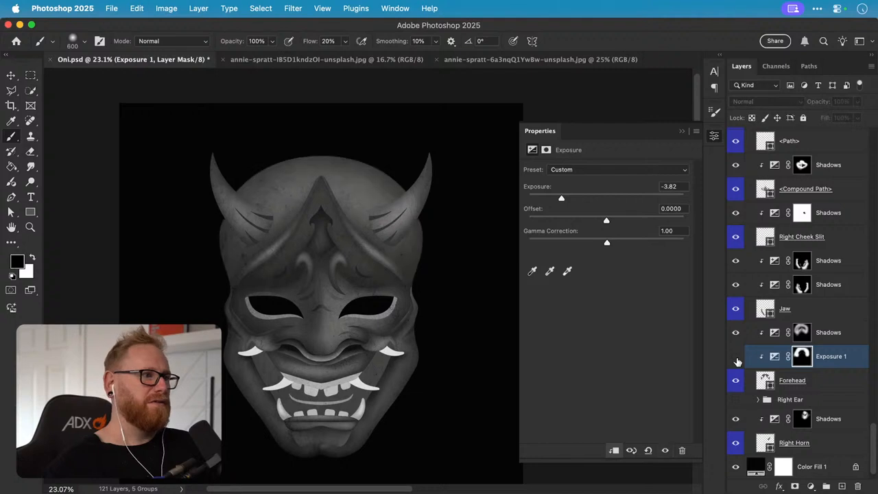
pyautogui.click(736, 357)
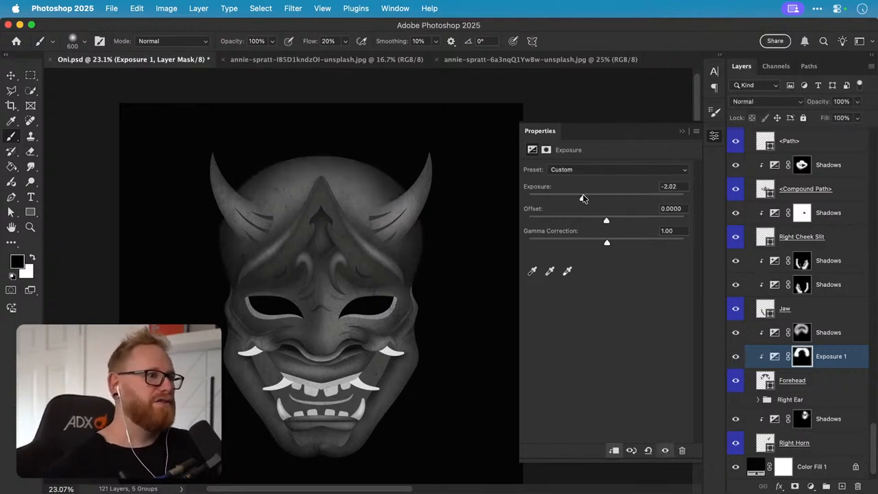
pyautogui.moveTo(582, 199); pyautogui.dragTo(586, 198)
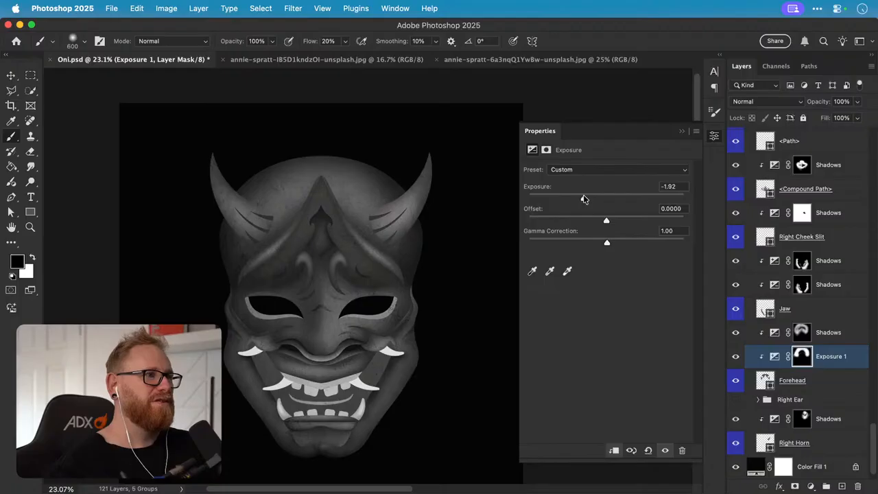
pyautogui.click(714, 138)
# - Add a second Exposure adjustment above the forehead's Shadows adjustment and set its Exposure to +2.92
pyautogui.click(828, 337)
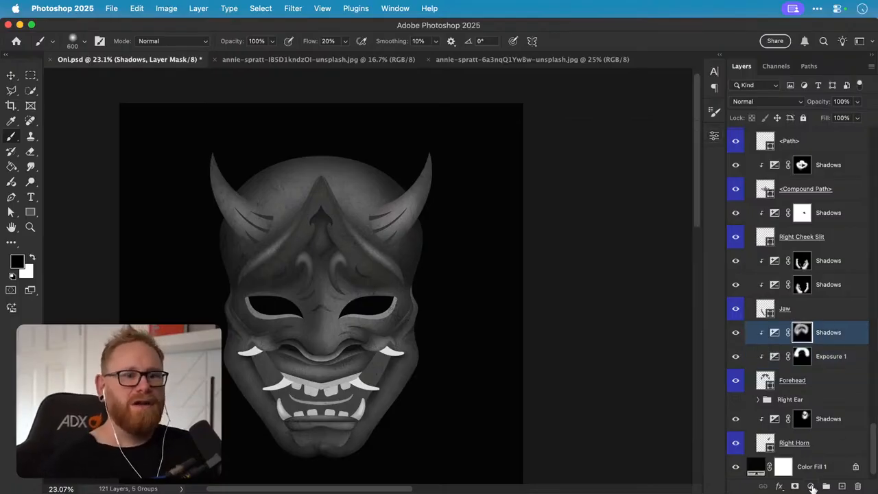
pyautogui.click(813, 487)
pyautogui.click(841, 362)
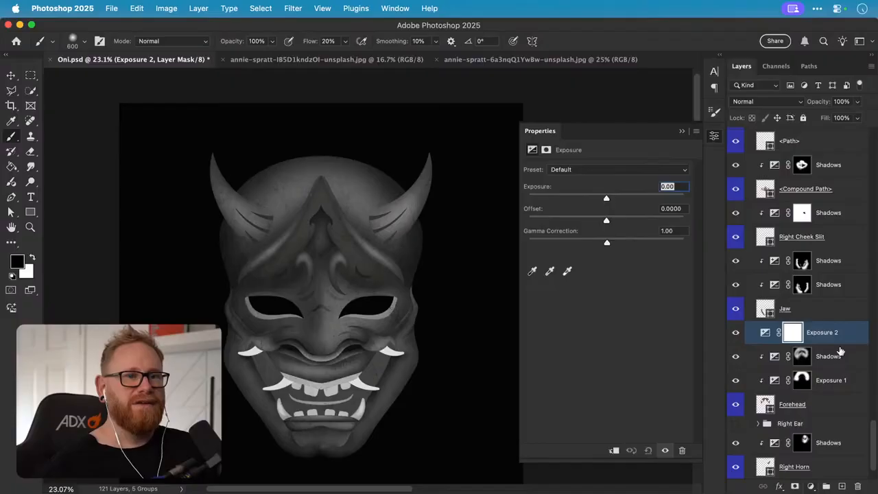
pyautogui.moveTo(607, 199); pyautogui.dragTo(646, 199)
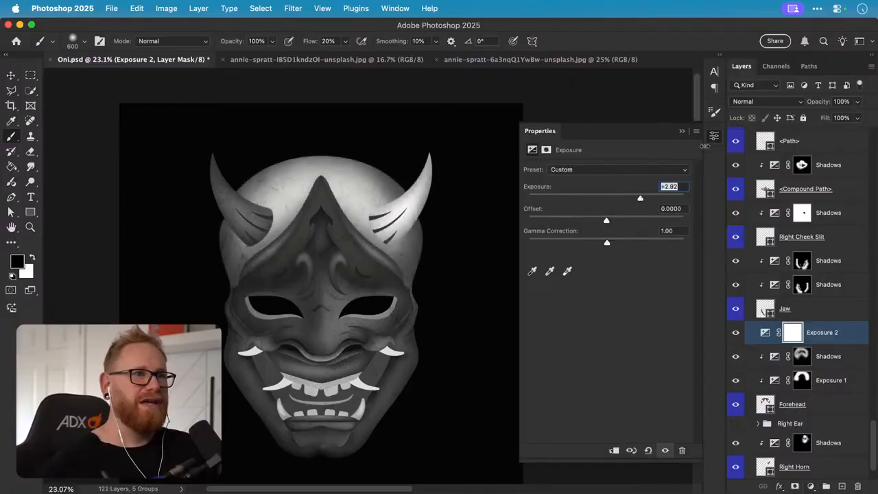
pyautogui.click(715, 136)
# - Rename Exposure 1 as Shadows, clip Exposure 2 to the Forehead layer, and rename it Highlights
pyautogui.doubleClick(827, 378)
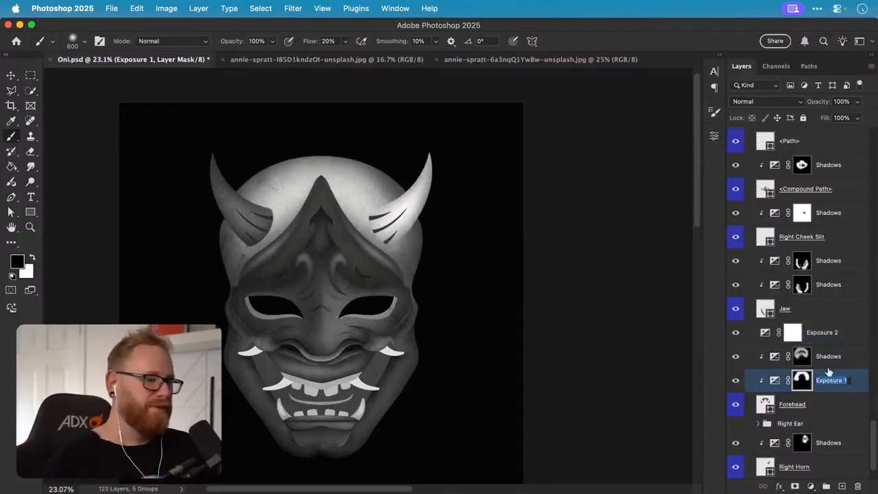
pyautogui.write('Shadows')
pyautogui.press('Return')
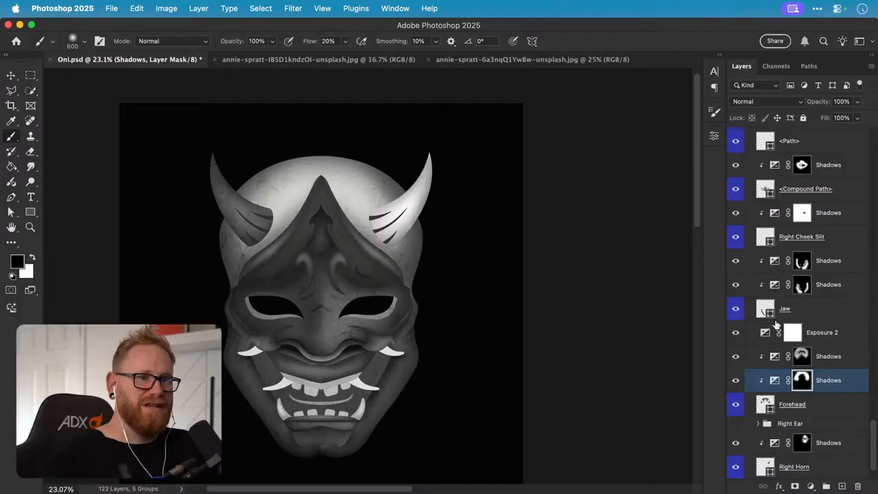
pyautogui.doubleClick(825, 333)
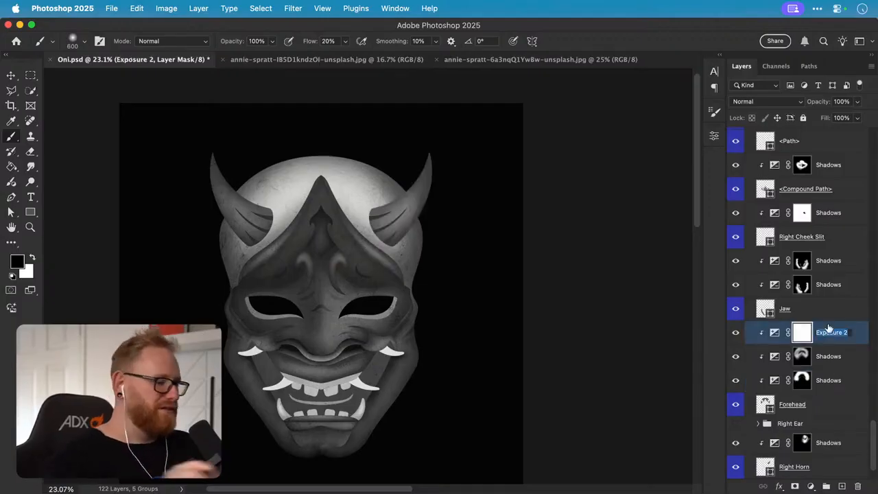
pyautogui.write('Highlights')
pyautogui.press('Return')
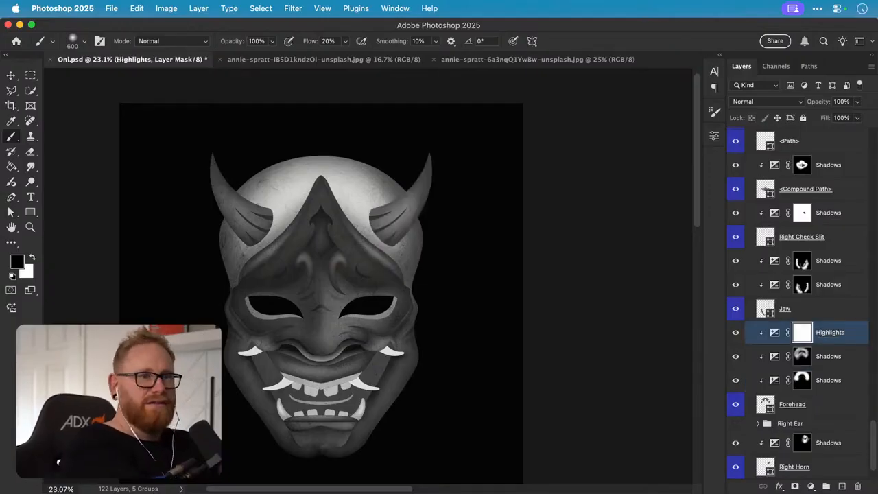
# - Invert the Highlights mask to black, paint white highlights on the upper forehead with a 600 px brush, and undo the last stroke
pyautogui.press('super+i')
pyautogui.press('x')
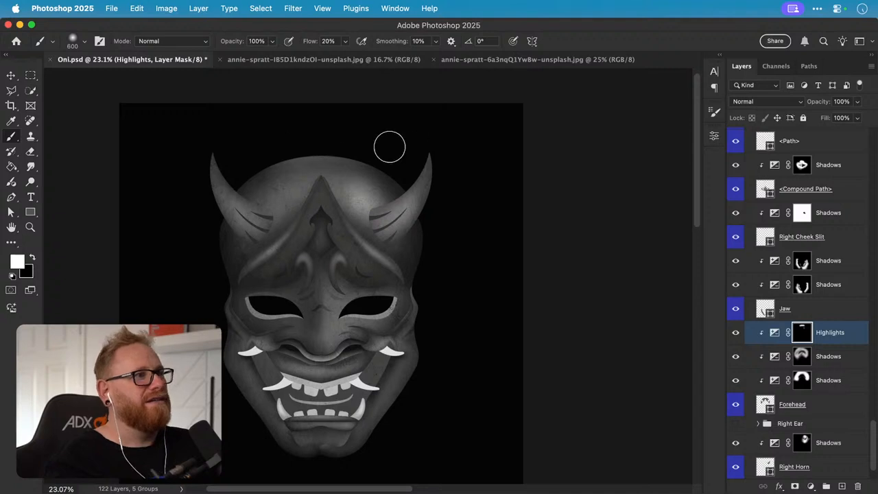
pyautogui.moveTo(362, 151)
pyautogui.mouseDown()
pyautogui.moveTo(401, 172)
pyautogui.moveTo(353, 141)
pyautogui.mouseUp()
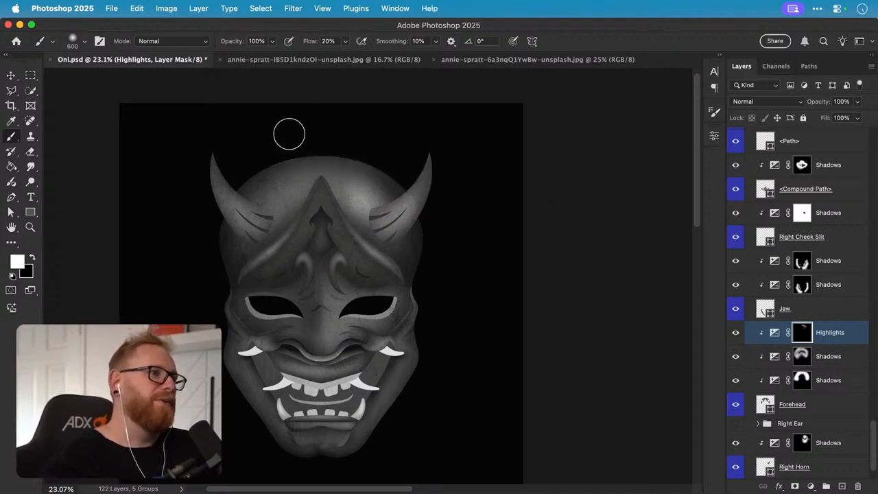
pyautogui.moveTo(350, 190); pyautogui.dragTo(356, 195)
pyautogui.press('super+z')
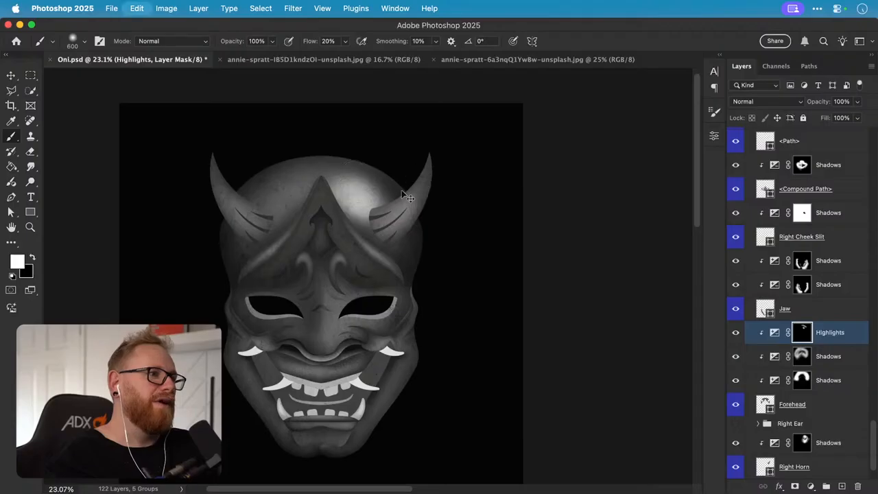
# - Soften the edges of the forehead highlight with a black 1100 px brush, and toggle the Highlights adjustment to compare
pyautogui.press(']')
pyautogui.press(']')
pyautogui.press(']')
pyautogui.press(']')
pyautogui.press(']')
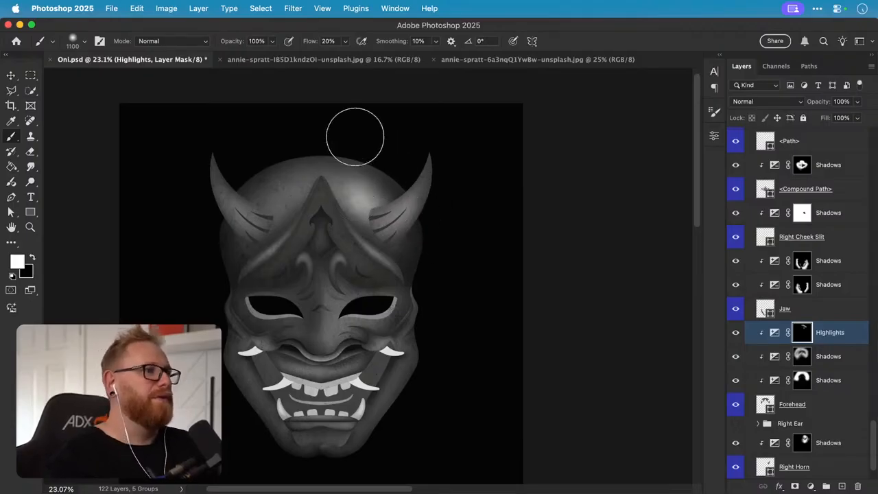
pyautogui.press('x')
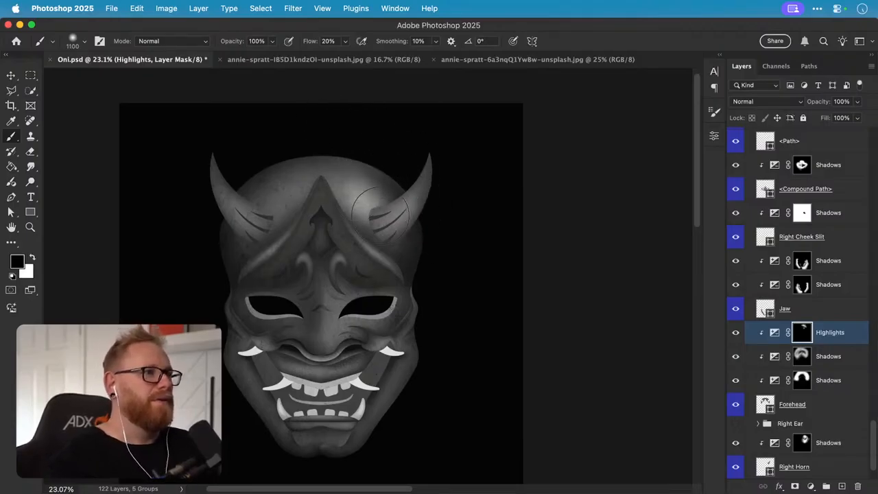
pyautogui.click(736, 333)
pyautogui.click(736, 332)
# - Look through the layer stack, select the Left Horn's Shadows adjustment, and toggle its visibility to examine the horn's shading
pyautogui.press('v')
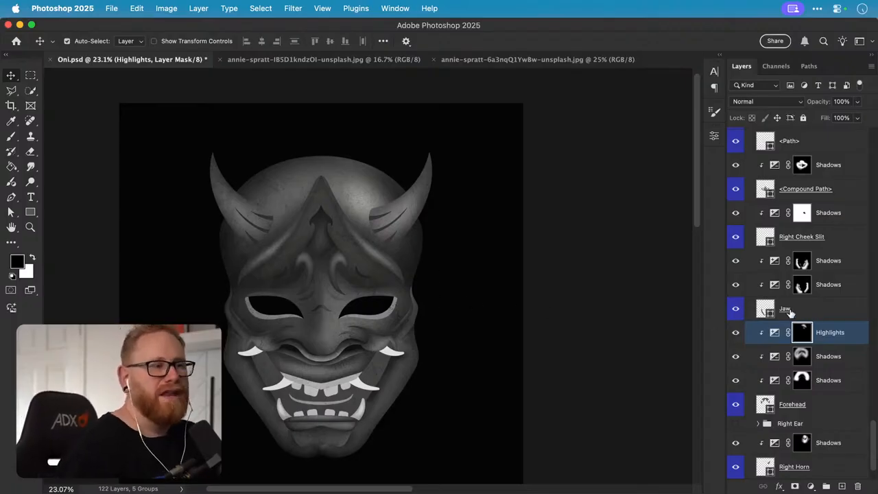
pyautogui.scroll(15, 806, 350)
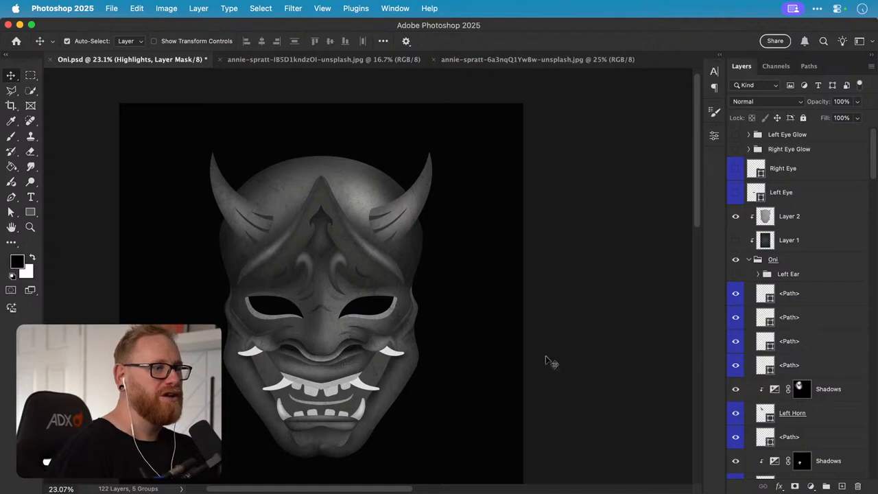
pyautogui.scroll(-10, 808, 364)
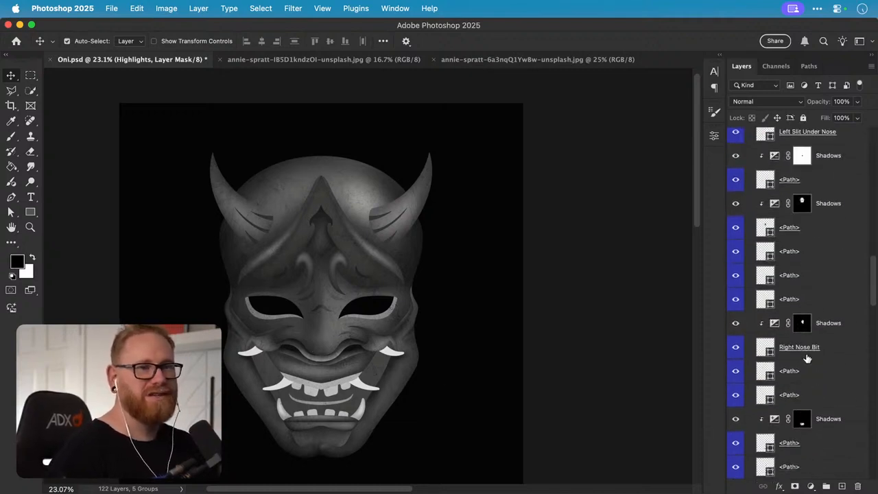
pyautogui.click(737, 324)
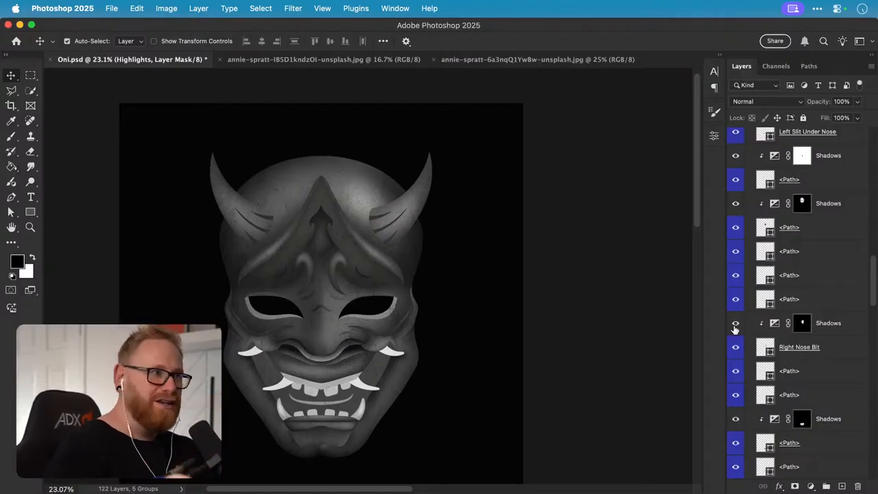
pyautogui.click(238, 204)
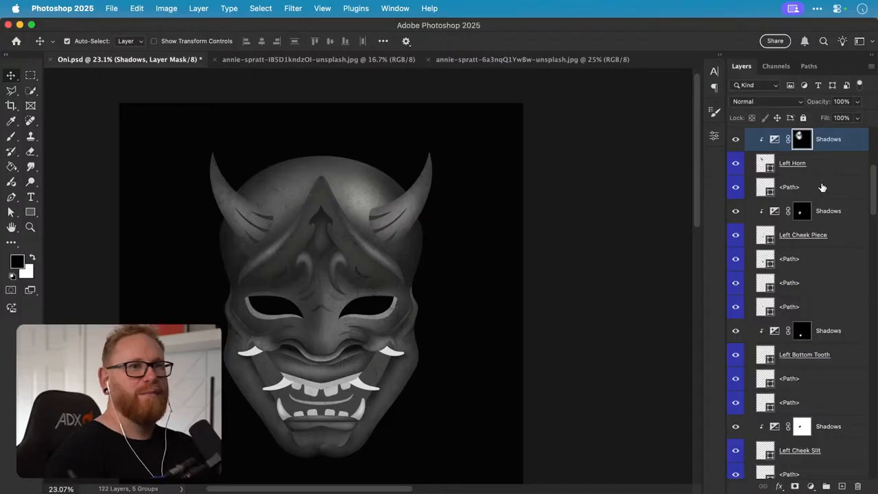
pyautogui.scroll(2, 819, 194)
pyautogui.click(736, 172)
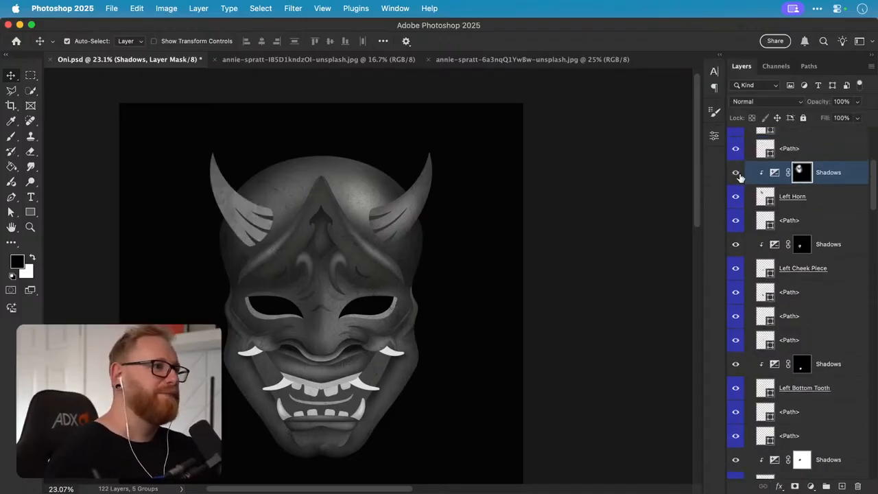
pyautogui.click(736, 173)
pyautogui.click(736, 173)
pyautogui.click(736, 173)
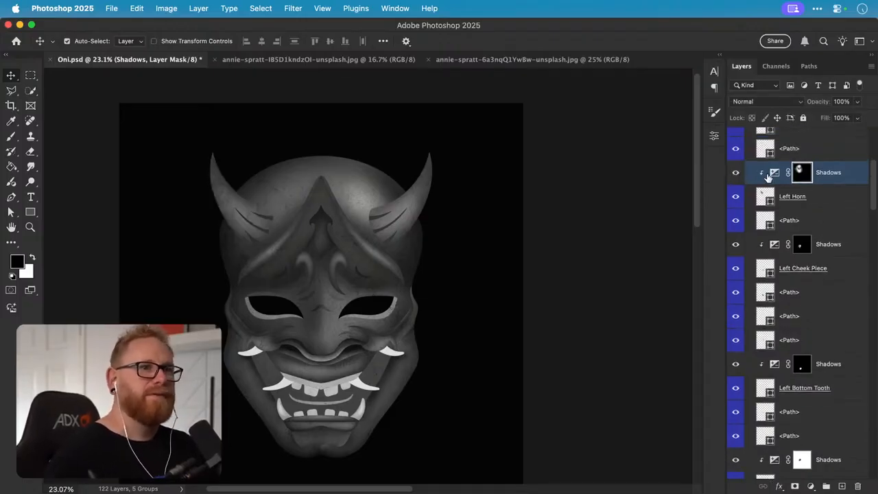
# - Darken the Left Horn's Shadows adjustment by setting its Exposure to -10.41
pyautogui.doubleClick(774, 173)
pyautogui.moveTo(563, 198); pyautogui.dragTo(553, 199)
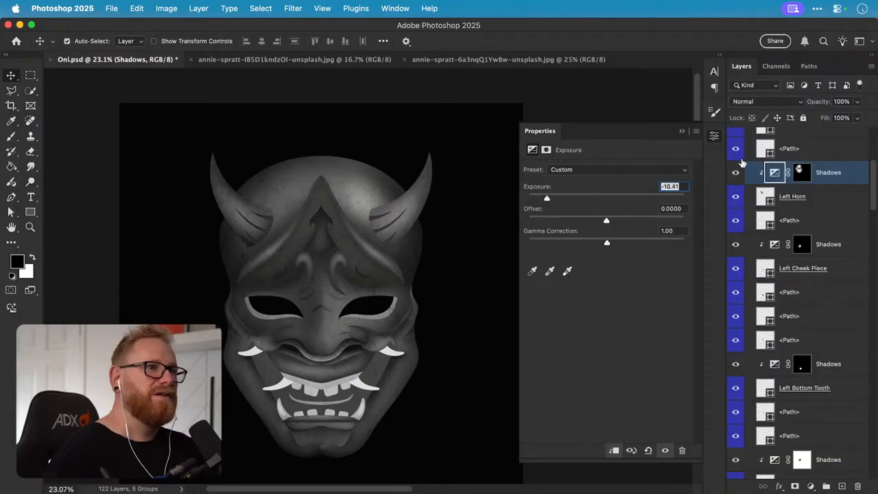
pyautogui.click(714, 136)
# - Paint white on the Left Horn's Shadows mask along the horn's edges with a 250 px brush, raising the flow to 48%
pyautogui.click(801, 172)
pyautogui.press('b')
pyautogui.press('x')
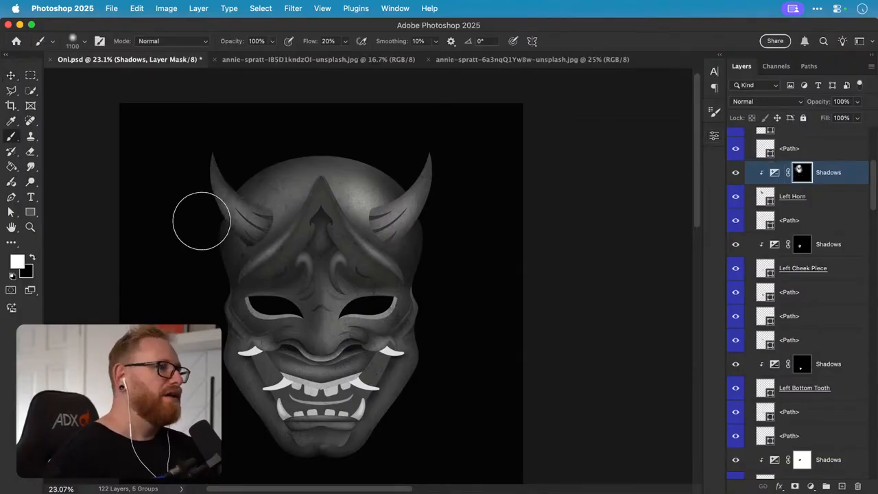
pyautogui.press('[')
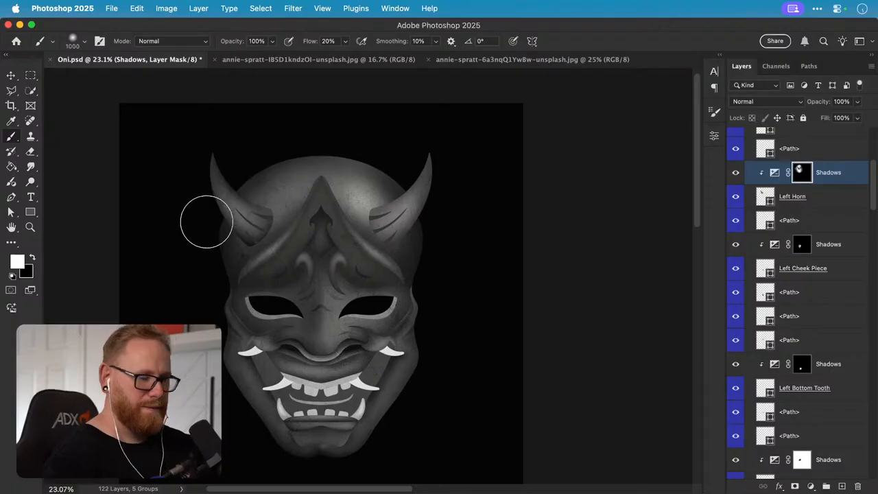
pyautogui.press('[')
pyautogui.press('[')
pyautogui.press('[')
pyautogui.press('[')
pyautogui.press('[')
pyautogui.press('[')
pyautogui.press('[')
pyautogui.press('[')
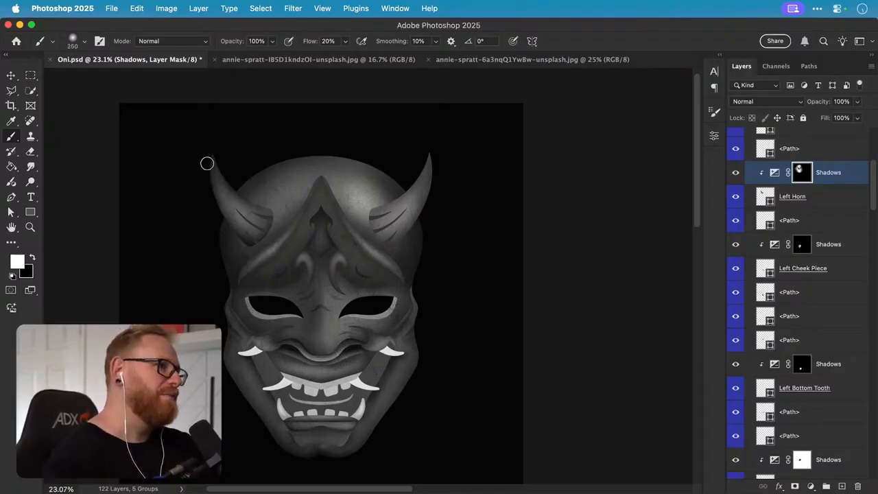
pyautogui.hotkey('shift', '4')
pyautogui.hotkey('shift', '8')
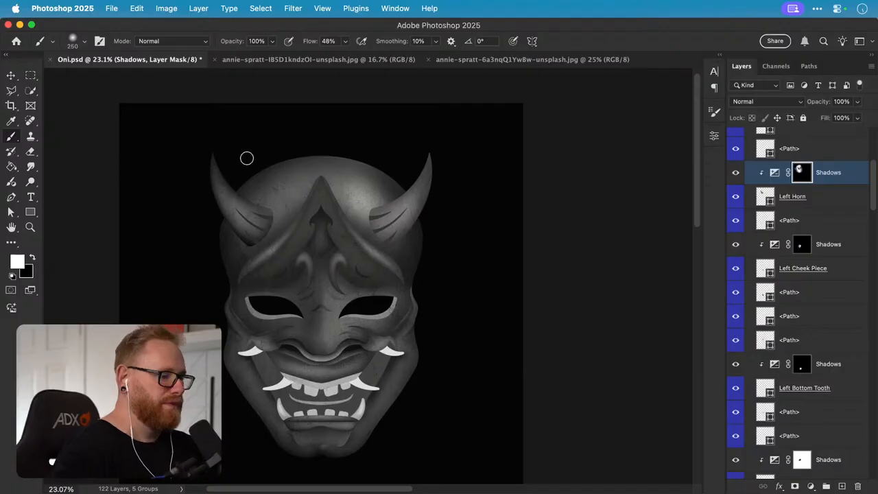
# - Paint broad white strokes around the Left Horn on its Shadows mask, enlarging the brush to 1500 px
pyautogui.press(']')
pyautogui.press(']')
pyautogui.press(']')
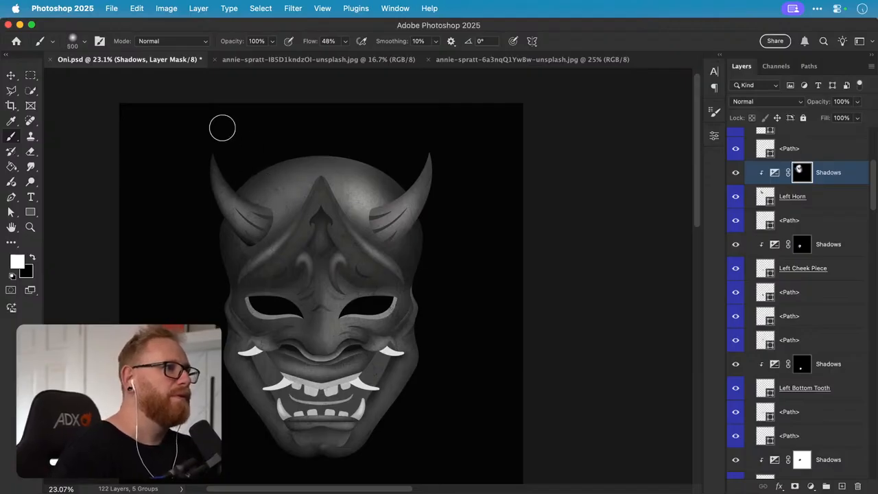
pyautogui.press(']')
pyautogui.press(']')
pyautogui.press(']')
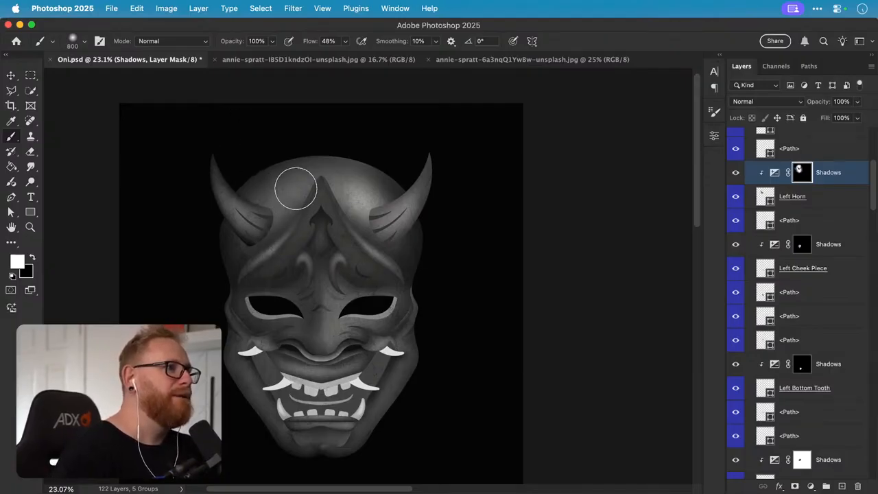
pyautogui.press(']')
pyautogui.press(']')
pyautogui.press(']')
pyautogui.press(']')
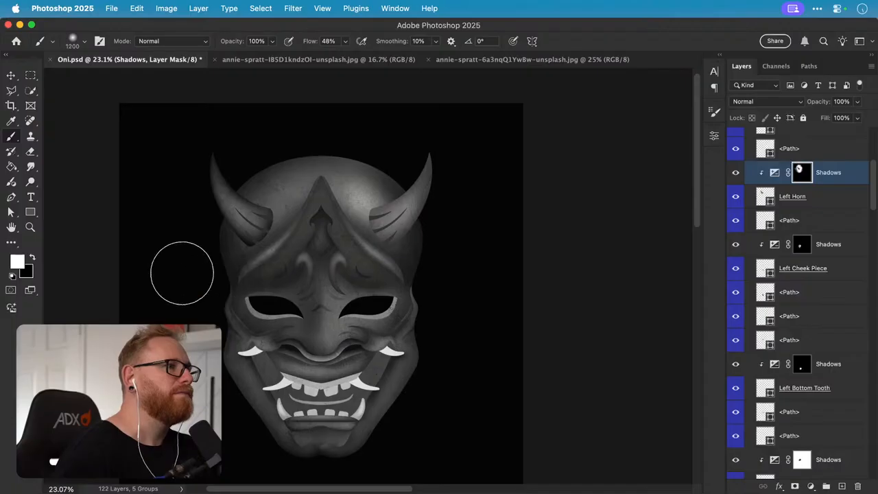
pyautogui.press(']')
pyautogui.press(']')
pyautogui.press(']')
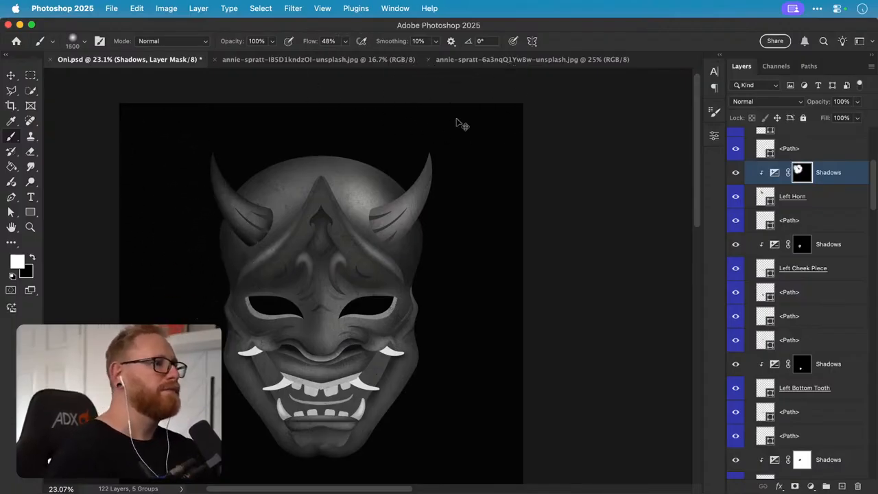
# - Paint black across the Left Horn's Shadows mask with the 1500 px brush to soften the horn's shading
pyautogui.press('x')
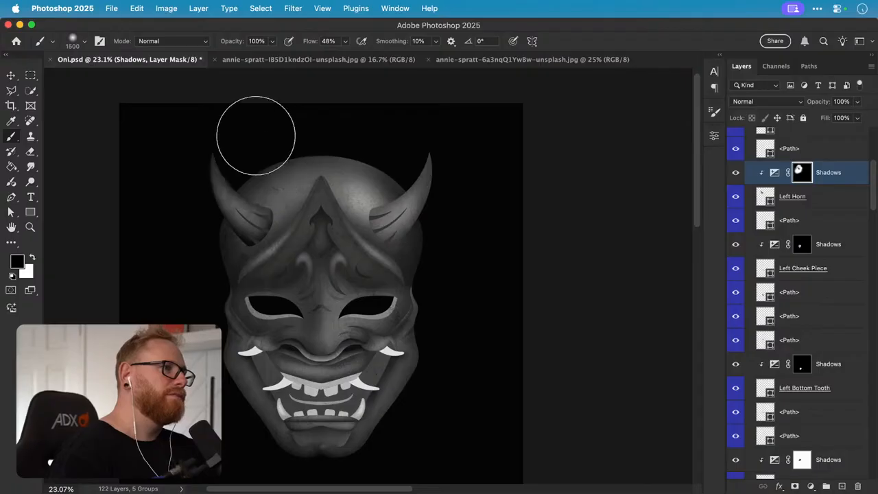
pyautogui.moveTo(273, 112); pyautogui.dragTo(177, 218)
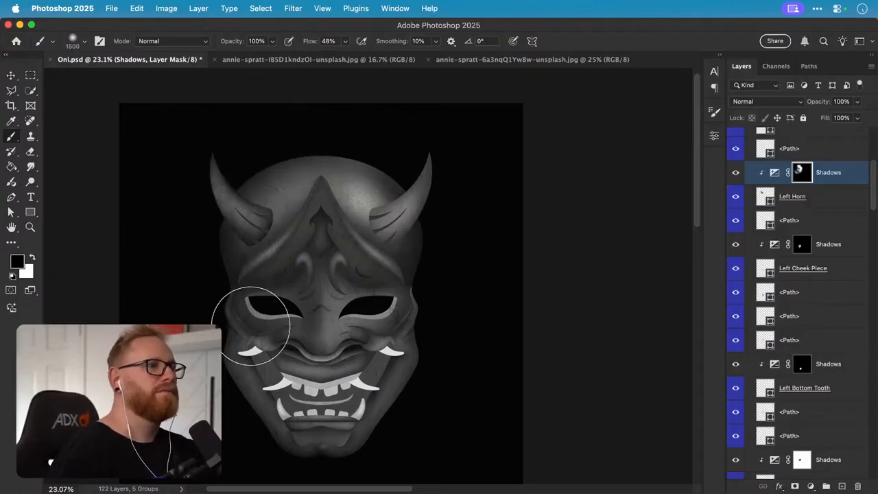
pyautogui.press('v')
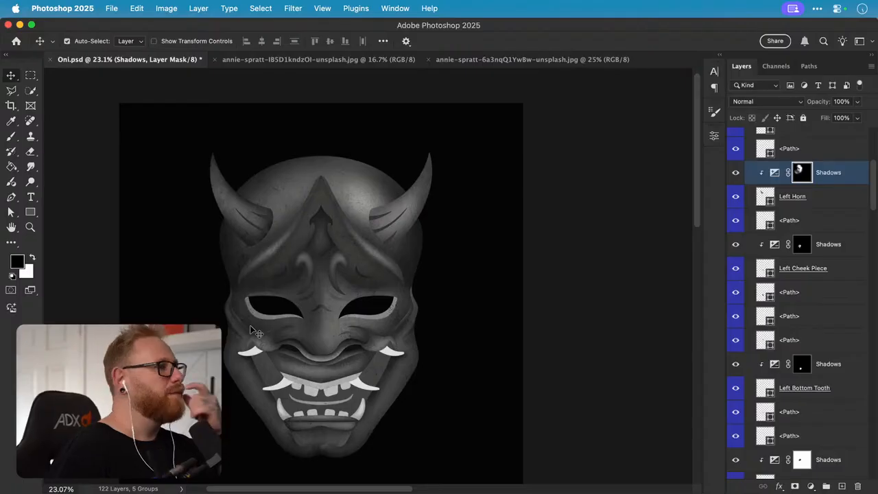
# - Restore shading near the Left Horn's outer edge by painting white on its Shadows mask with a 600 px brush
pyautogui.press('b')
pyautogui.press('x')
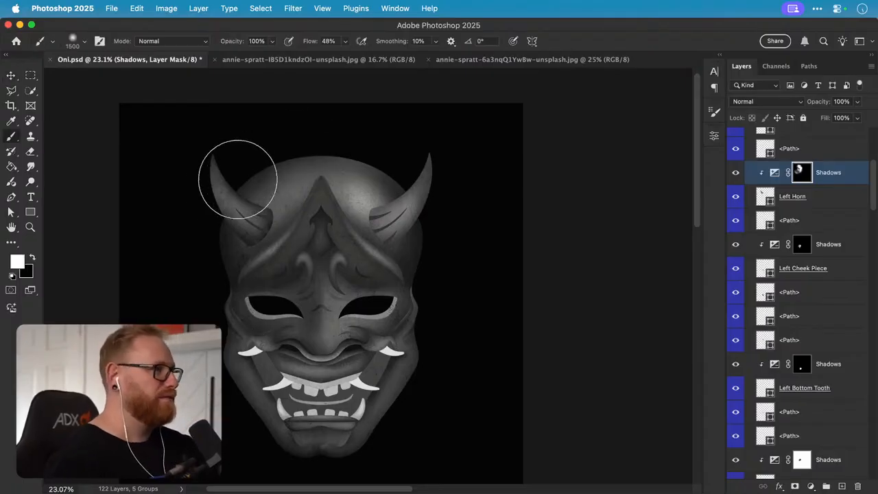
pyautogui.press('[')
pyautogui.press('[')
pyautogui.press('[')
pyautogui.press('[')
pyautogui.press('[')
pyautogui.press('[')
pyautogui.press('[')
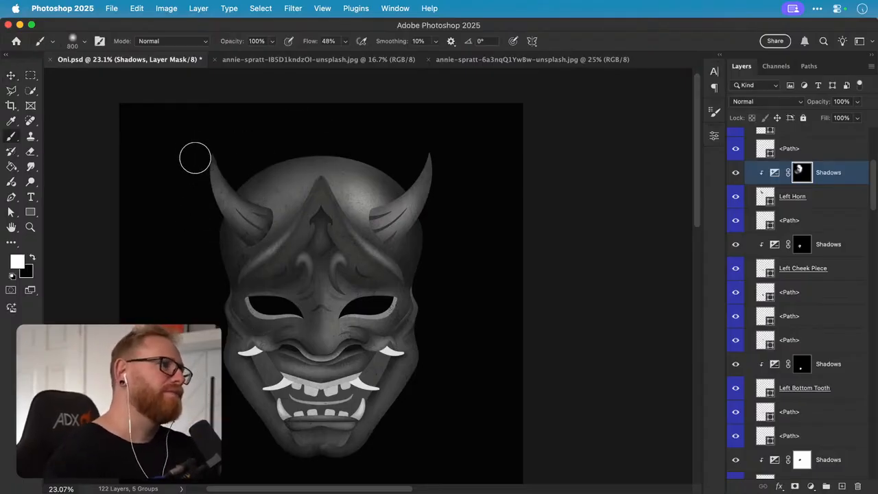
pyautogui.press('[')
pyautogui.press('[')
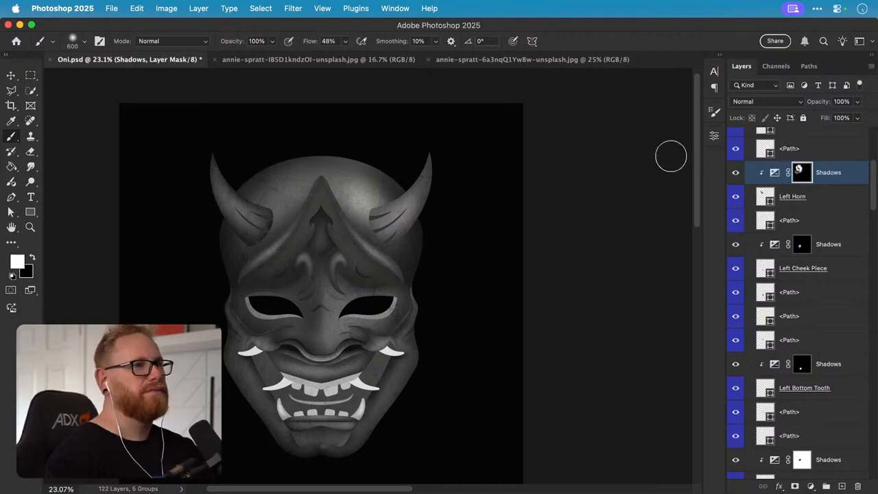
# - Toggle the visibility of the Left Horn's Shadows adjustment to compare the horn's shading
pyautogui.click(736, 174)
pyautogui.click(736, 175)
pyautogui.press('v')
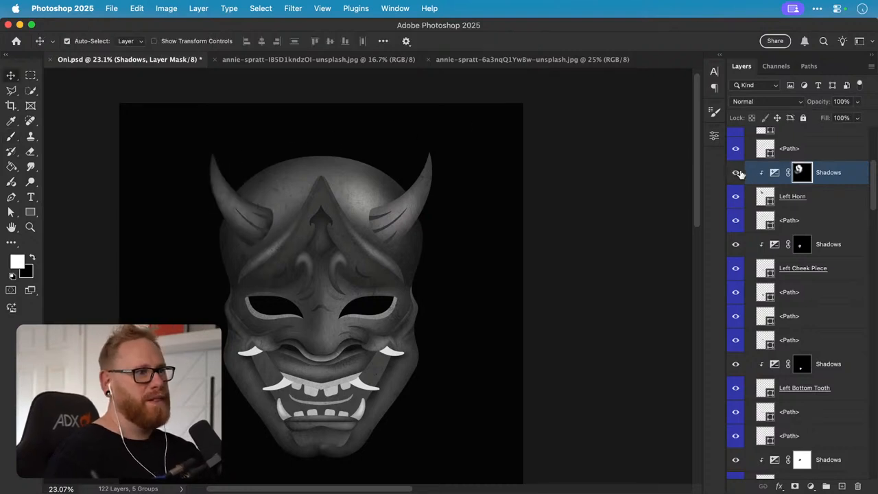
pyautogui.click(738, 173)
pyautogui.click(738, 173)
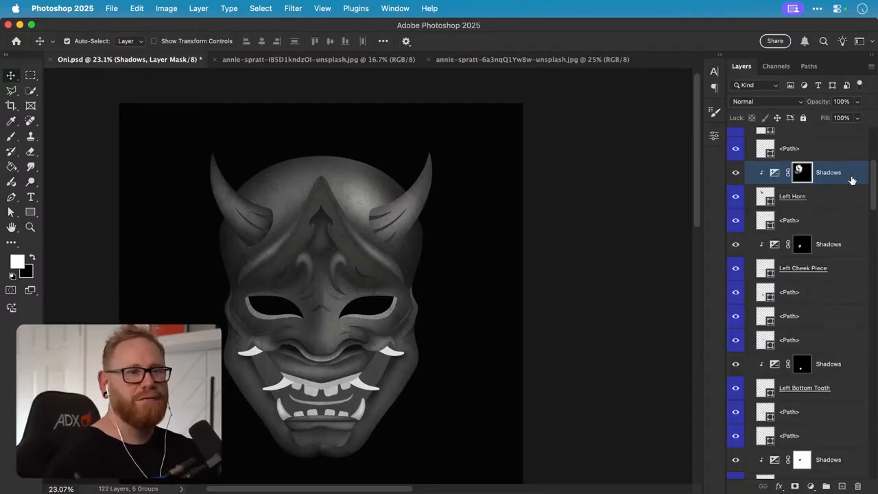
# - Duplicate the Left Horn's Shadows adjustment onto the Right Horn, delete the Right Horn's previous Shadows adjustment, and select the copy's mask
pyautogui.moveTo(848, 175)
pyautogui.mouseDown()
pyautogui.moveTo(834, 422)
pyautogui.moveTo(818, 484)
pyautogui.moveTo(815, 416)
pyautogui.moveTo(817, 481)
pyautogui.mouseUp()
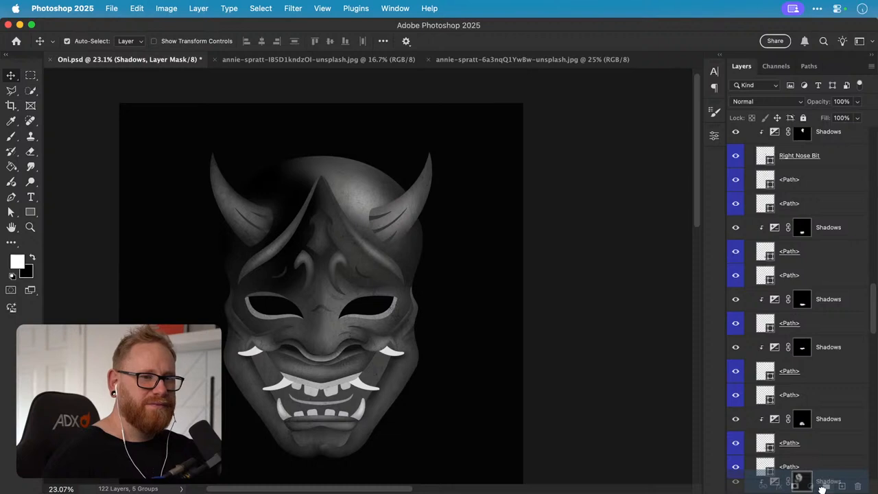
pyautogui.moveTo(836, 488)
pyautogui.mouseDown()
pyautogui.moveTo(794, 457)
pyautogui.moveTo(795, 487)
pyautogui.moveTo(844, 489)
pyautogui.moveTo(794, 488)
pyautogui.moveTo(848, 412)
pyautogui.moveTo(848, 393)
pyautogui.mouseUp()
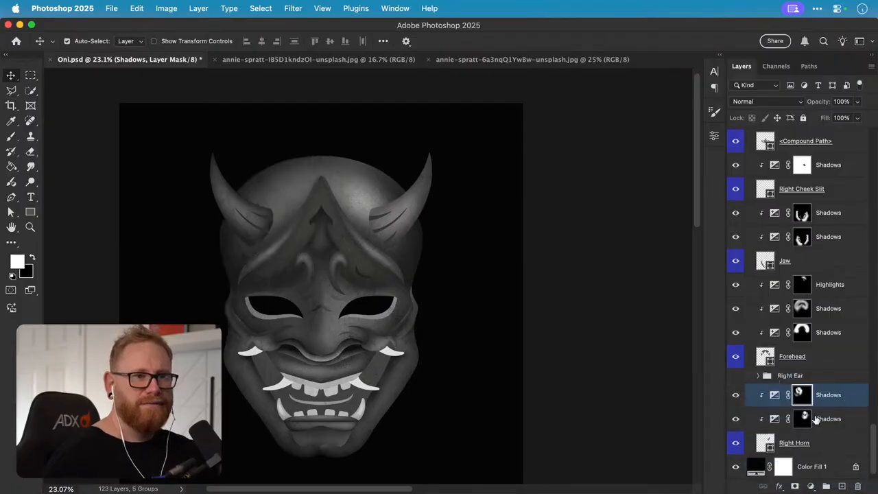
pyautogui.rightClick(803, 423)
pyautogui.click(777, 386)
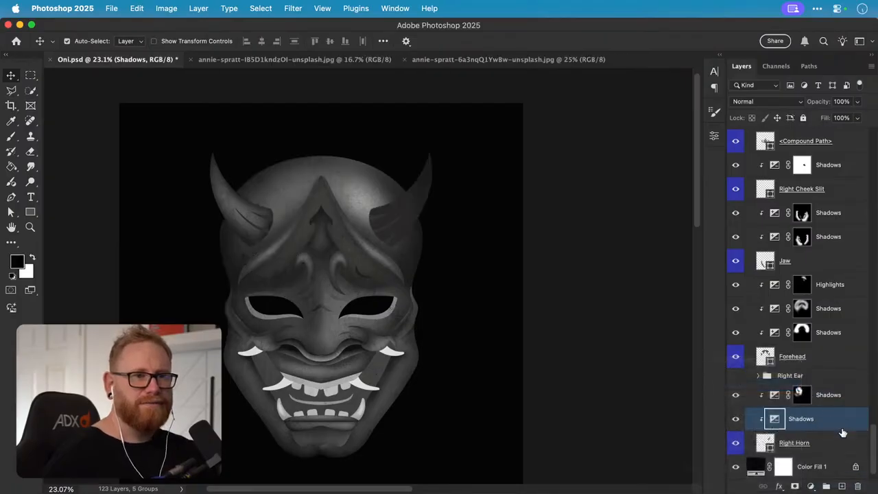
pyautogui.click(858, 487)
pyautogui.click(801, 395)
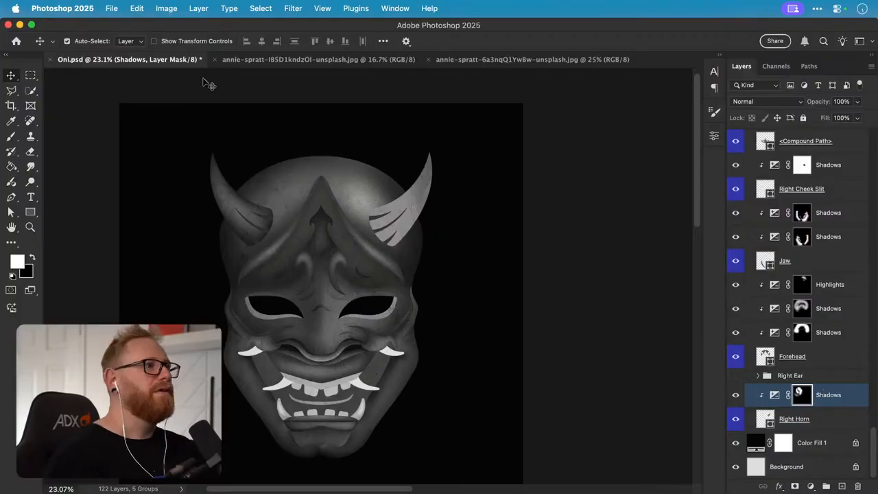
# - Flip the copied Shadows mask horizontally and move it over the right horn
pyautogui.click(136, 9)
pyautogui.moveTo(191, 289)
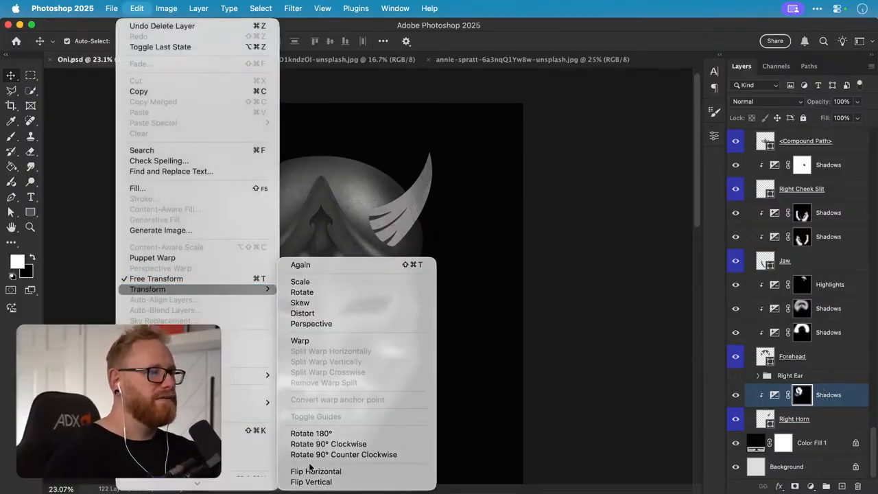
pyautogui.click(308, 471)
pyautogui.press('super+t')
pyautogui.moveTo(297, 212); pyautogui.dragTo(439, 214)
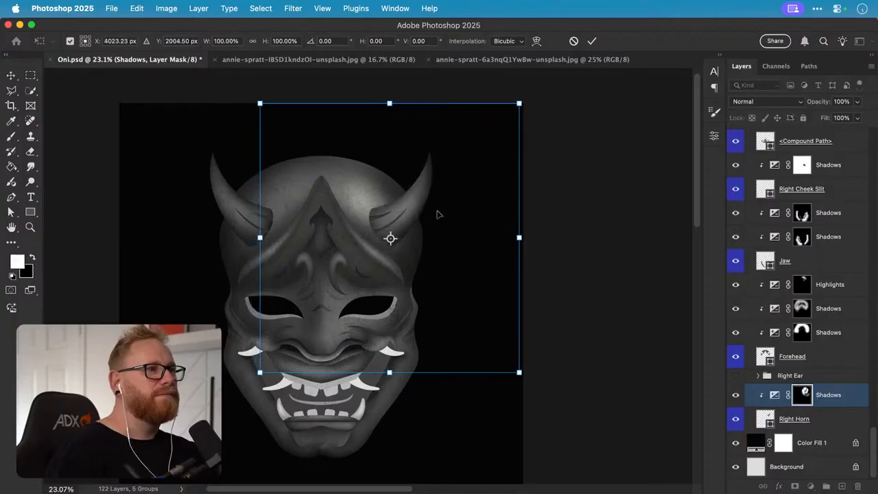
pyautogui.press('Return')
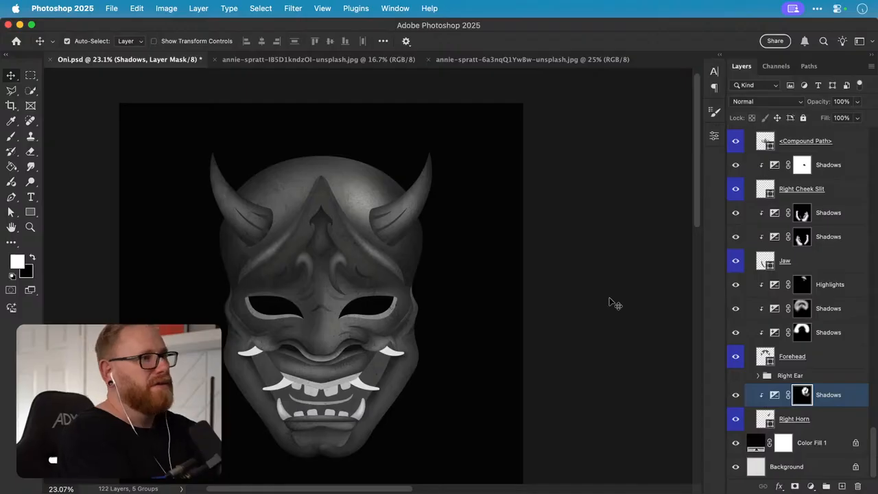
# - Rename Layer 2, the Overlay layer above the Oni group, as Texture
pyautogui.click(348, 250)
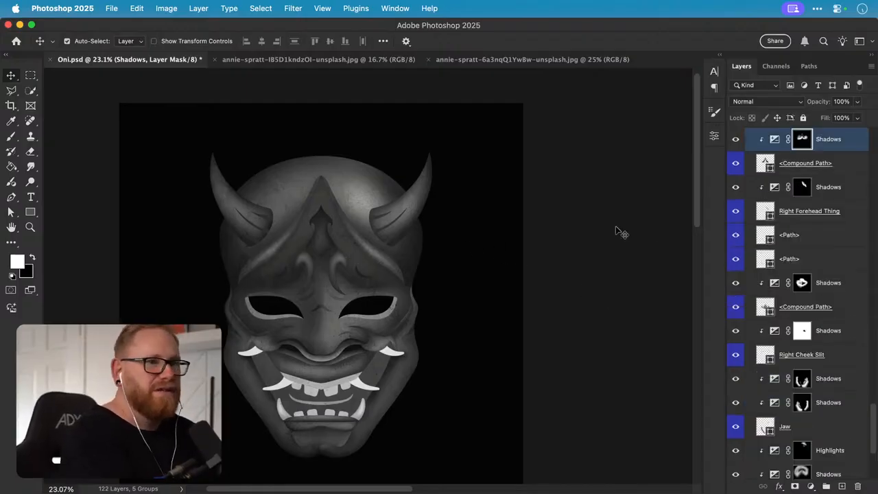
pyautogui.scroll(10, 787, 234)
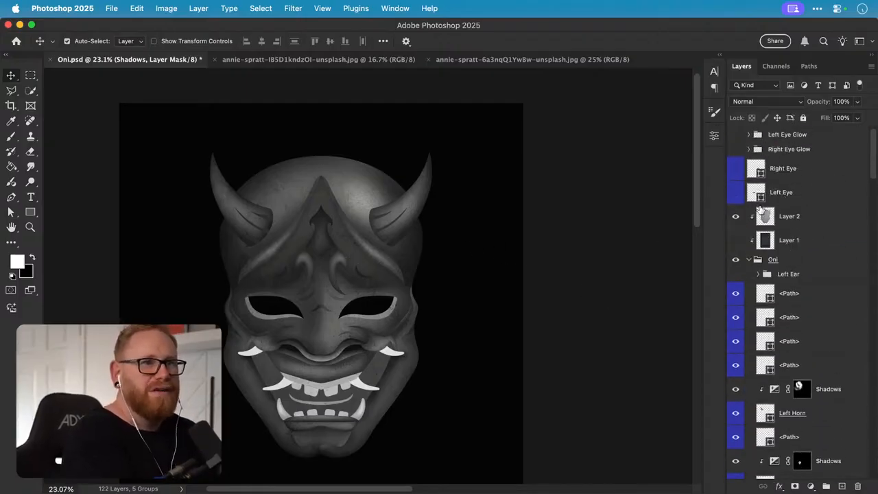
pyautogui.doubleClick(789, 217)
pyautogui.write('Te')
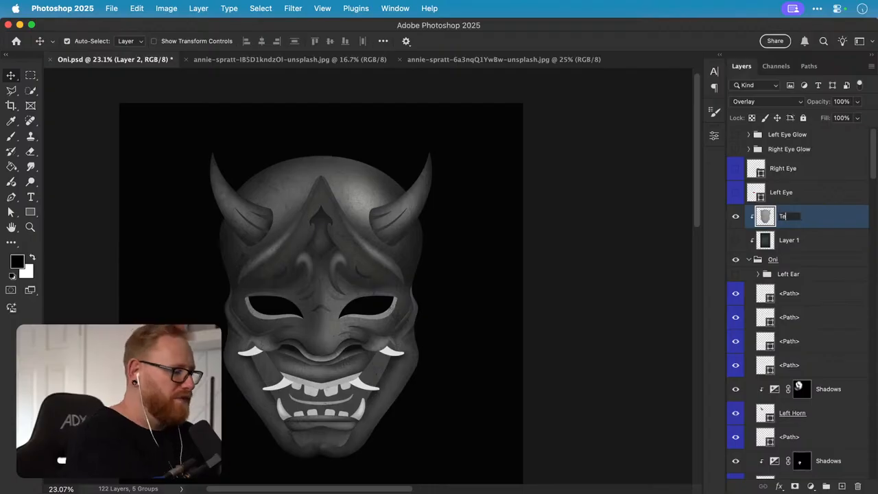
pyautogui.write('xture')
pyautogui.press('Return')
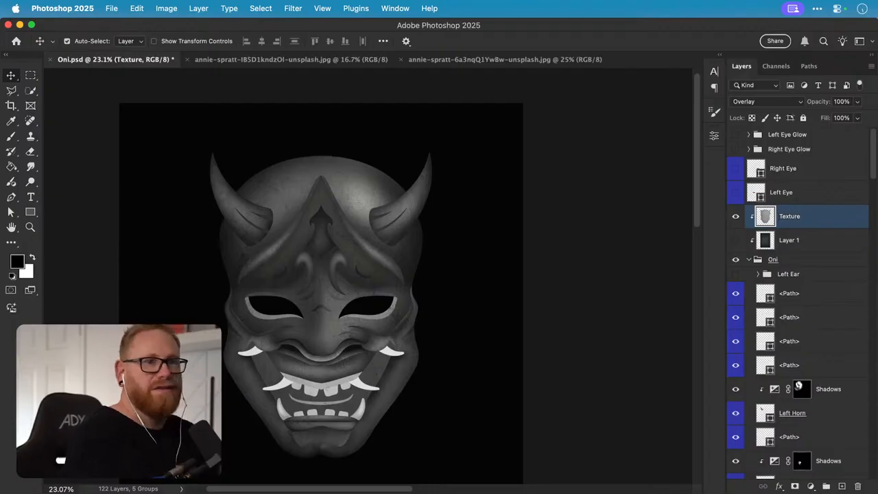
# - Compare the mask with and without the Texture layer up close, and leave that layer hidden
pyautogui.click(736, 221)
pyautogui.click(736, 221)
pyautogui.press('z')
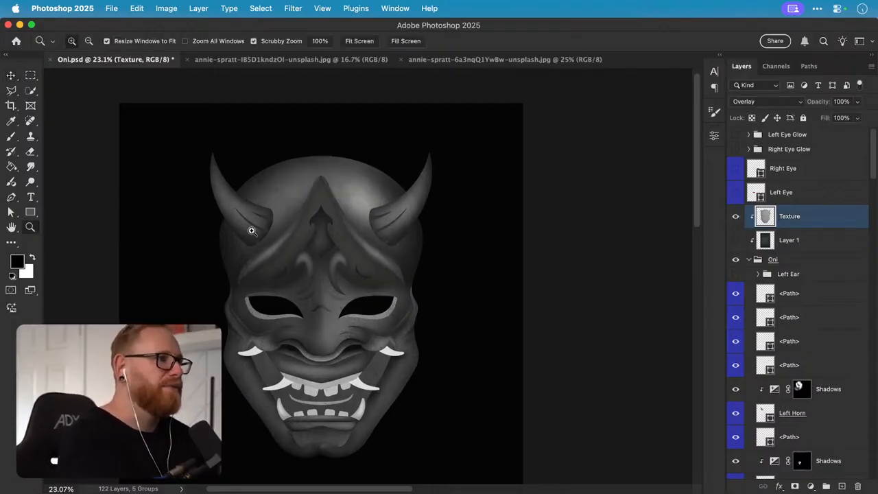
pyautogui.moveTo(251, 232); pyautogui.dragTo(351, 237)
pyautogui.press('v')
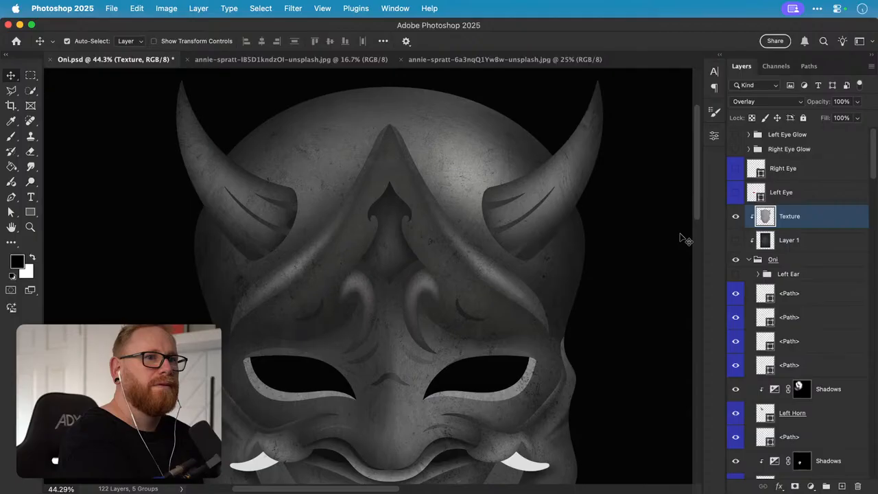
pyautogui.click(736, 220)
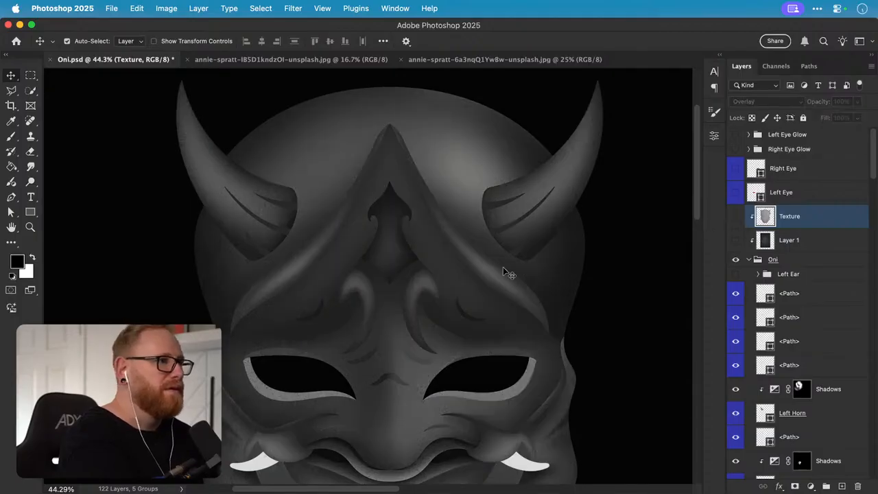
# - Set the fill colour of the dark strip at the left corner of the mask's mouth to #1a1a1a
pyautogui.press('z')
pyautogui.moveTo(308, 235); pyautogui.dragTo(361, 227)
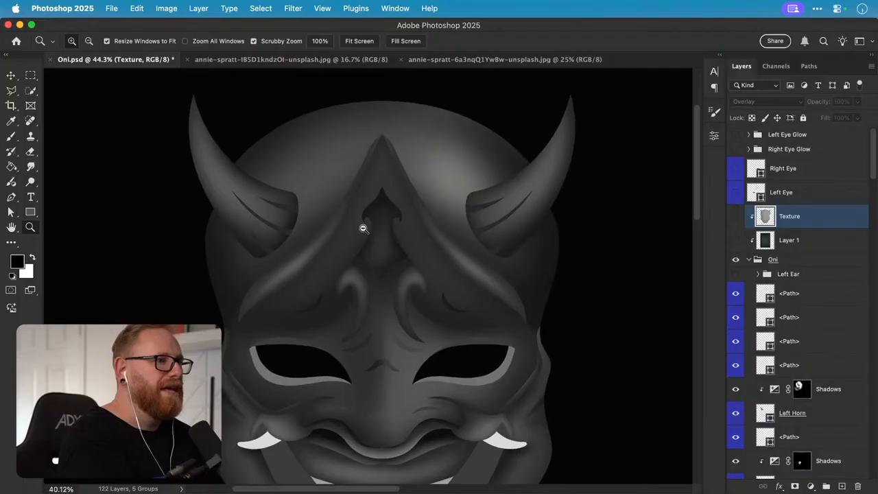
pyautogui.press('v')
pyautogui.scroll(-5, 350, 390)
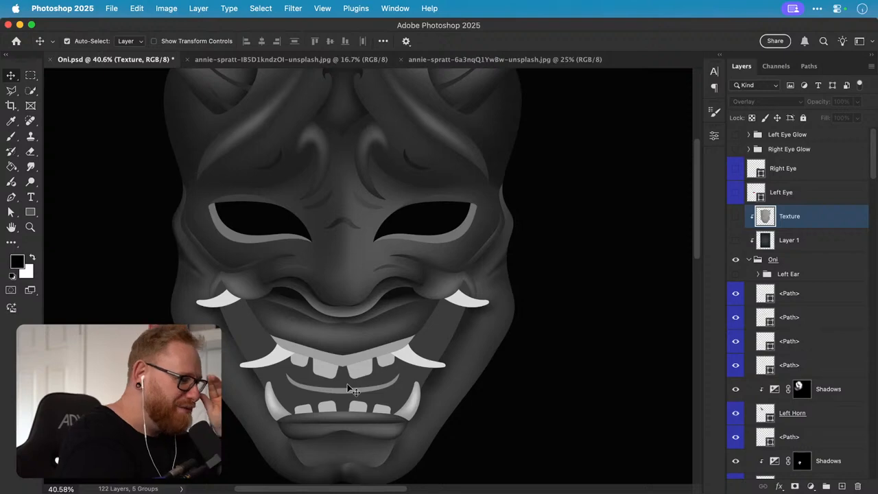
pyautogui.click(255, 349)
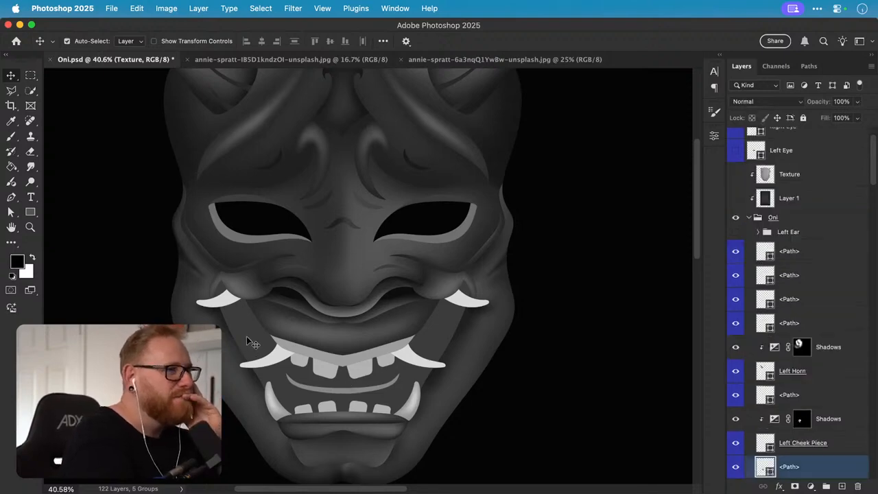
pyautogui.doubleClick(766, 469)
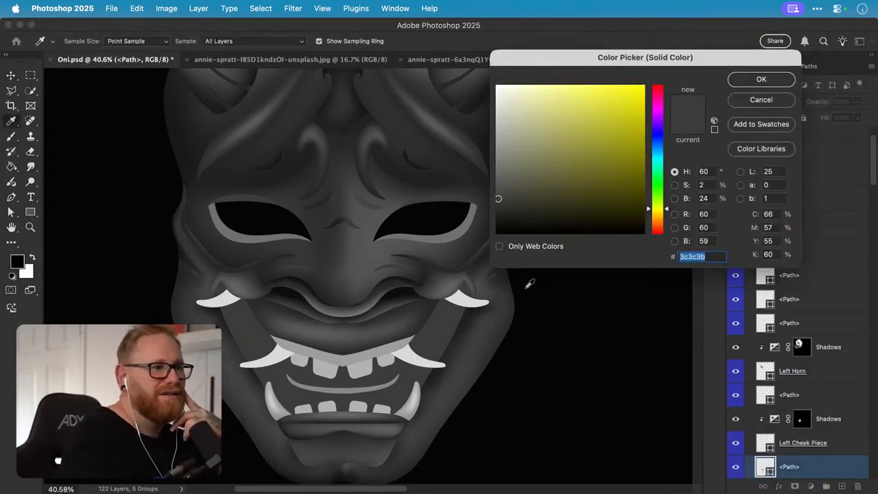
pyautogui.moveTo(499, 196); pyautogui.dragTo(493, 216)
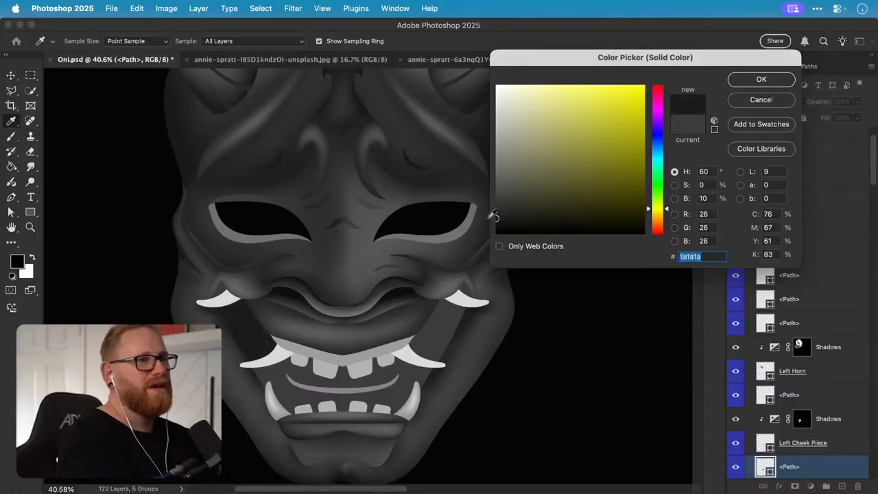
pyautogui.press('Return')
pyautogui.press('v')
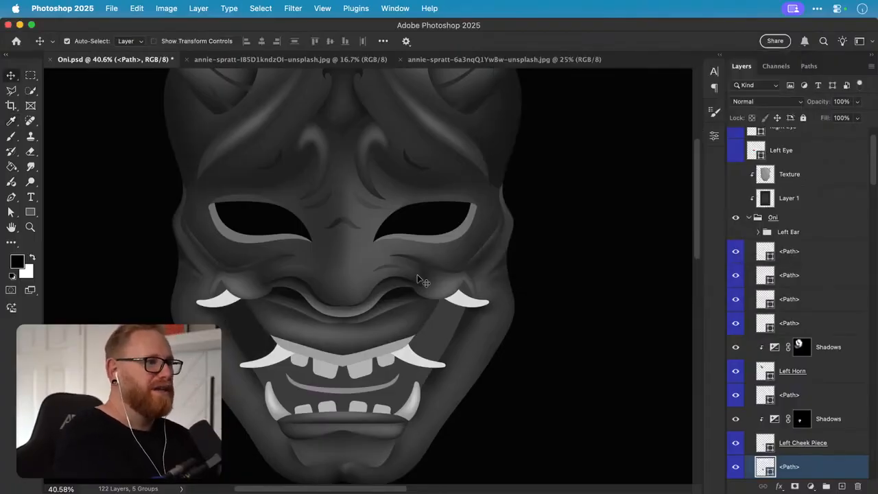
pyautogui.click(241, 293)
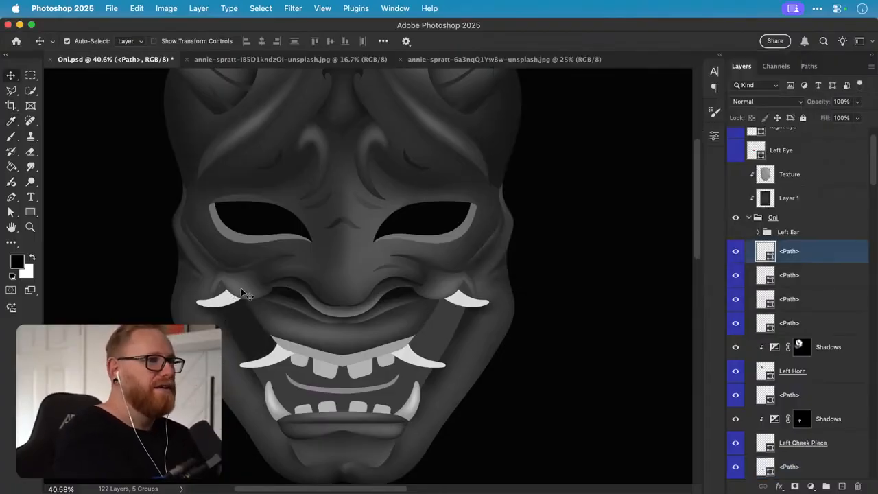
pyautogui.doubleClick(764, 255)
pyautogui.press('Escape')
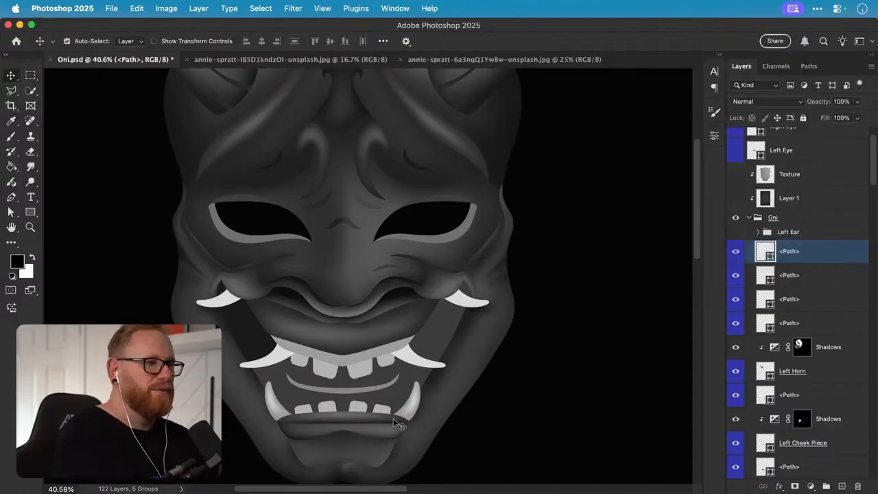
# - Set the fill colour of the mouth interior, the right mouth-corner strip and the small gap behind the right cheek fang to #1a1a1a
pyautogui.click(285, 401)
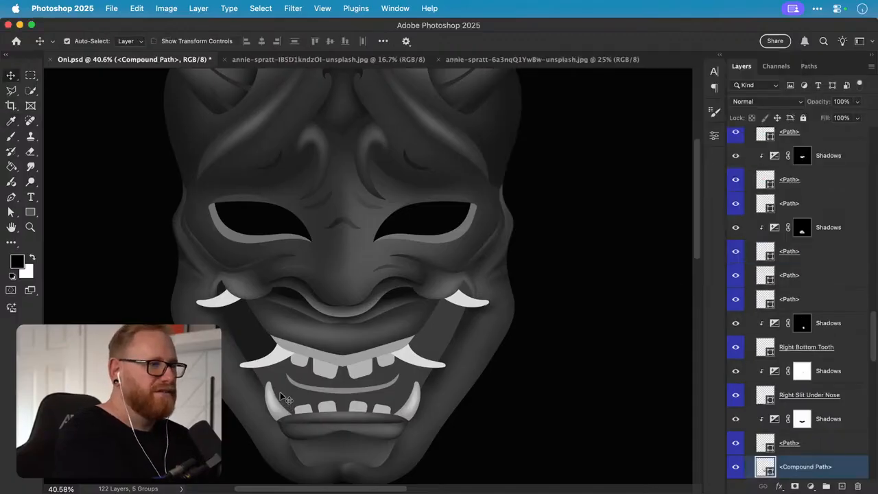
pyautogui.doubleClick(765, 469)
pyautogui.press('Escape')
pyautogui.click(651, 334)
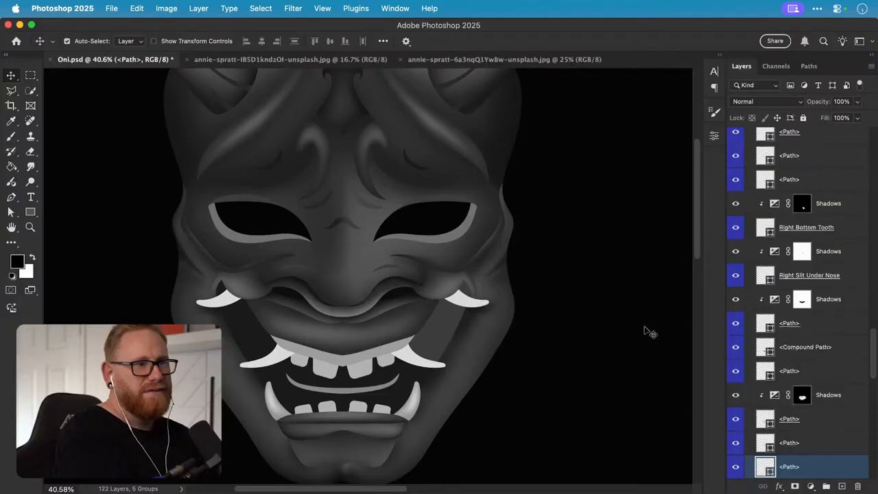
pyautogui.doubleClick(766, 470)
pyautogui.press('Escape')
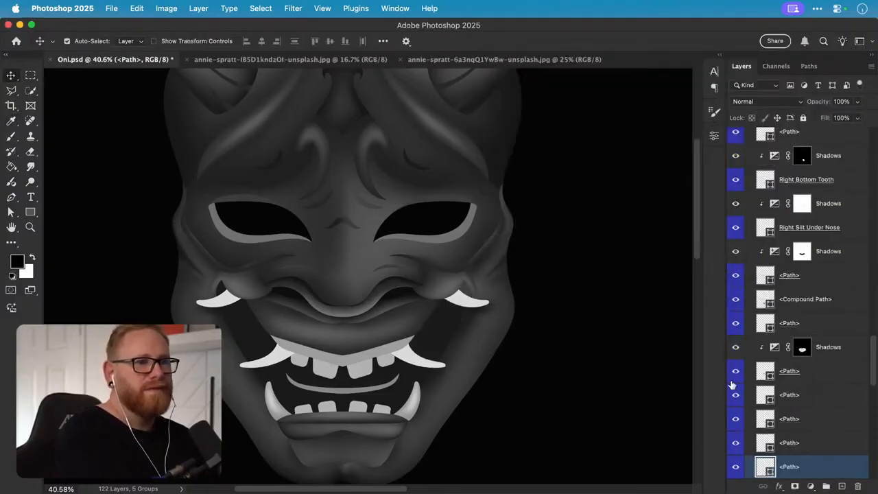
pyautogui.doubleClick(766, 469)
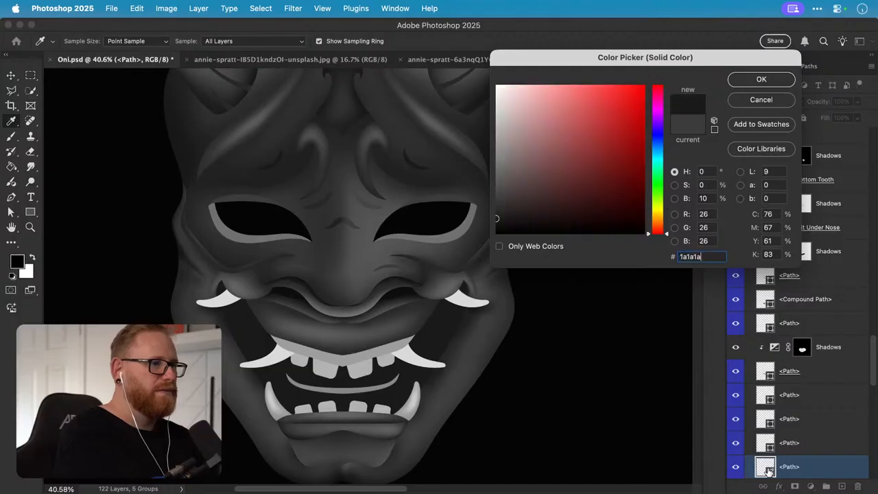
pyautogui.press('Escape')
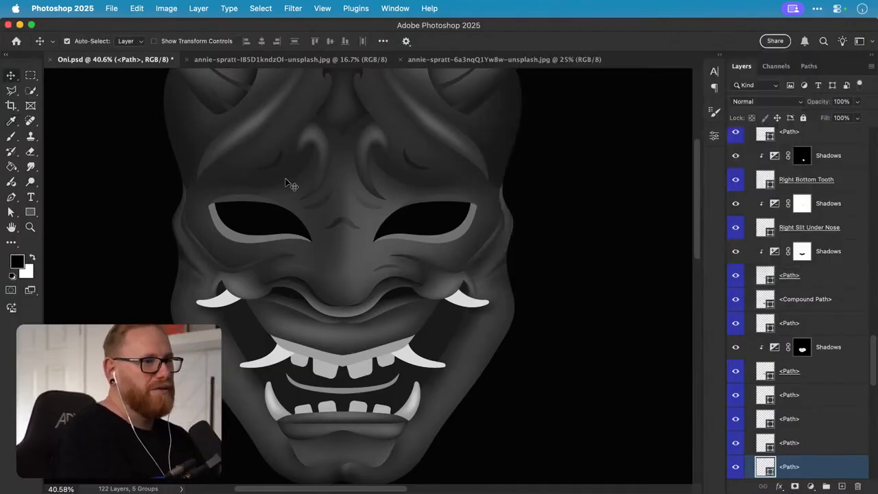
# - Try a white fill on the Color Fill 1 background and inspect the shape edges around the nose up close
pyautogui.scroll(-10, 786, 376)
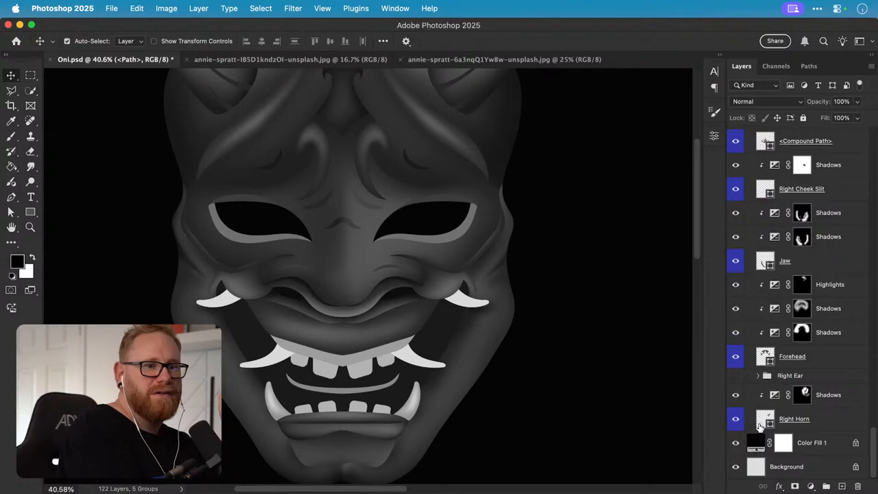
pyautogui.doubleClick(754, 442)
pyautogui.moveTo(537, 180); pyautogui.dragTo(464, 69)
pyautogui.press('Return')
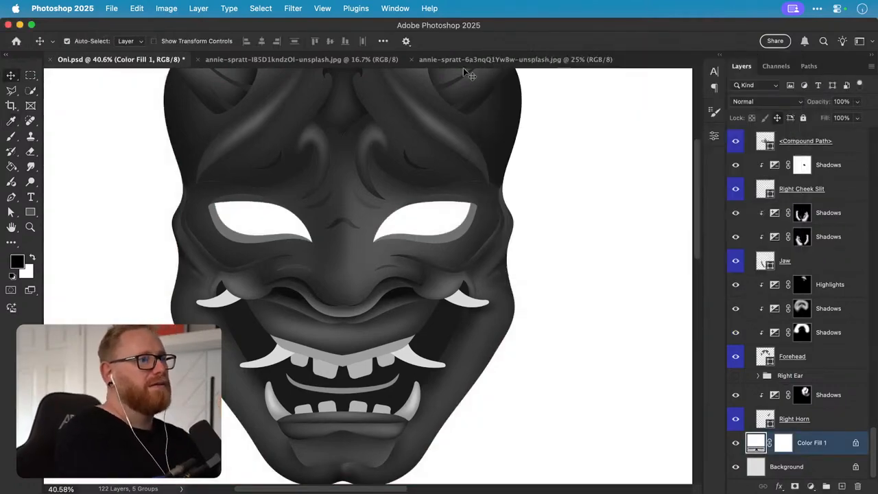
pyautogui.press('z')
pyautogui.moveTo(306, 280); pyautogui.dragTo(383, 281)
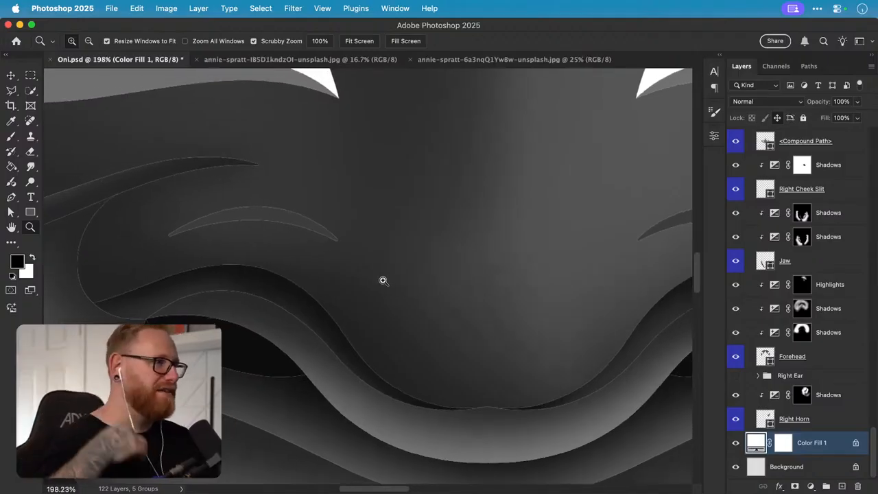
pyautogui.press('super+1')
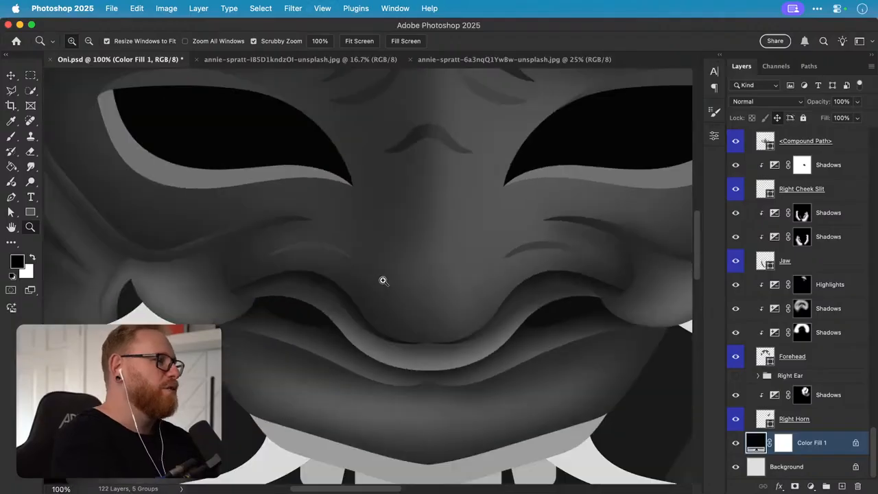
pyautogui.press('v')
pyautogui.press('super+minus')
pyautogui.press('super+minus')
pyautogui.press('super+minus')
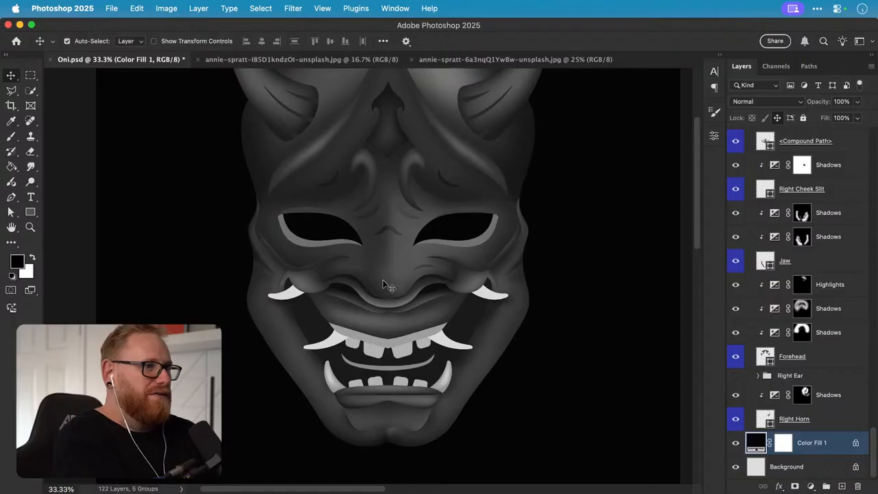
pyautogui.scroll(2, 384, 284)
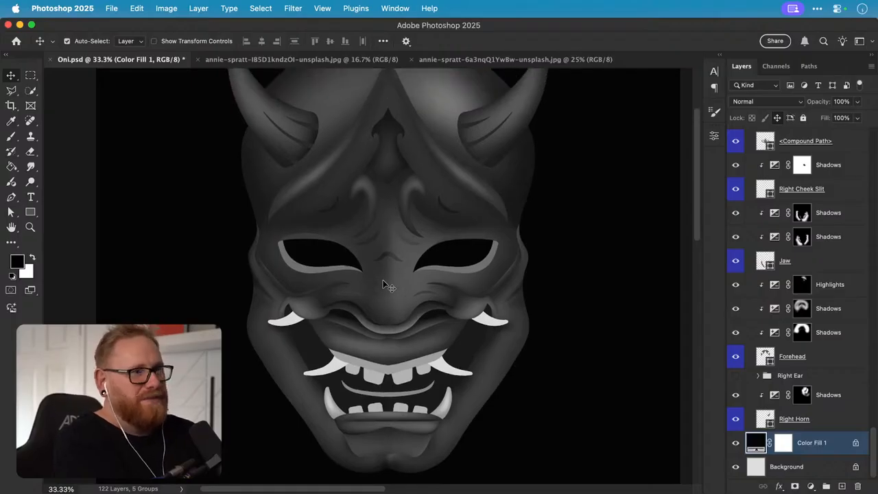
pyautogui.scroll(2, 386, 286)
pyautogui.scroll(-2, 386, 285)
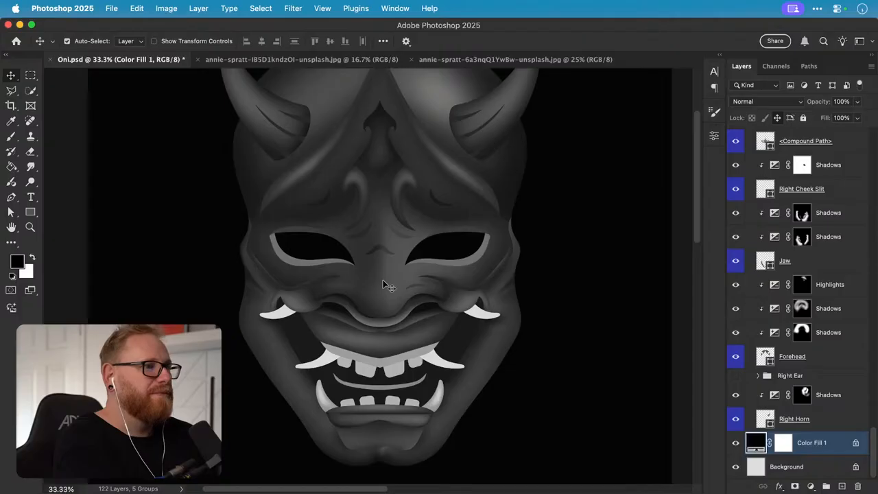
# - Add an Exposure adjustment clipped to the curved line inside the mouth and lower its exposure to -5.32
pyautogui.press('z')
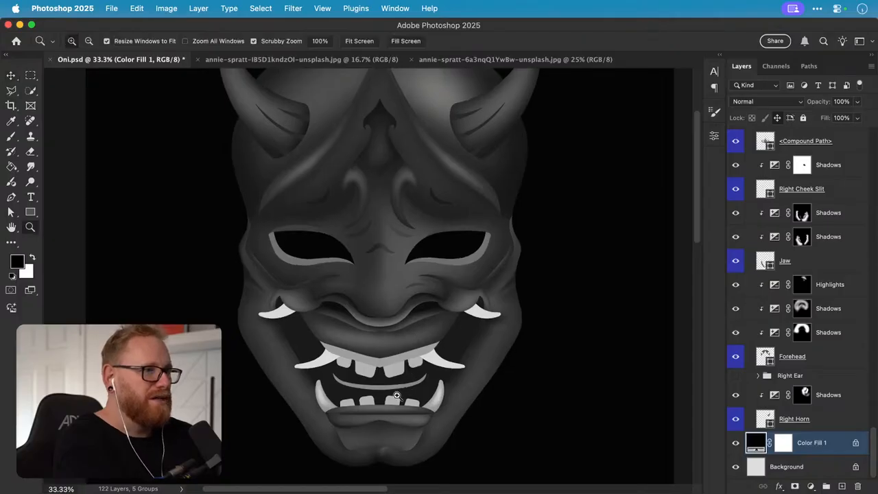
pyautogui.click(396, 396)
pyautogui.click(380, 393)
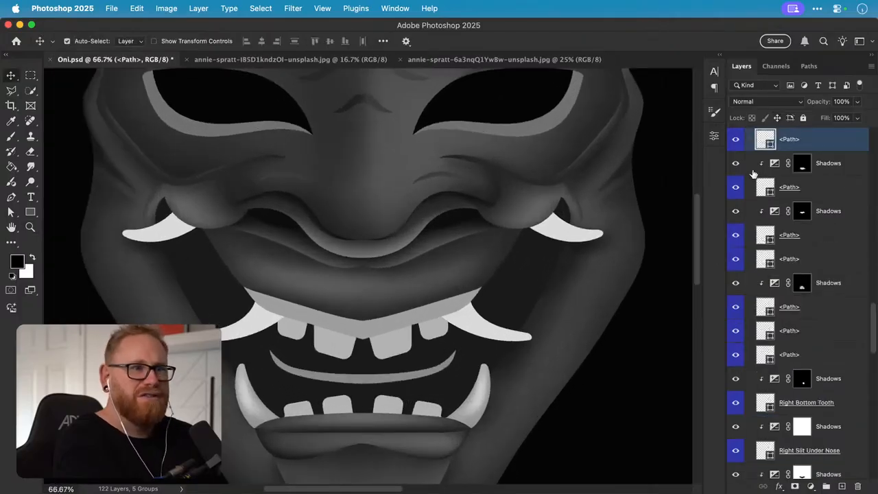
pyautogui.click(810, 485)
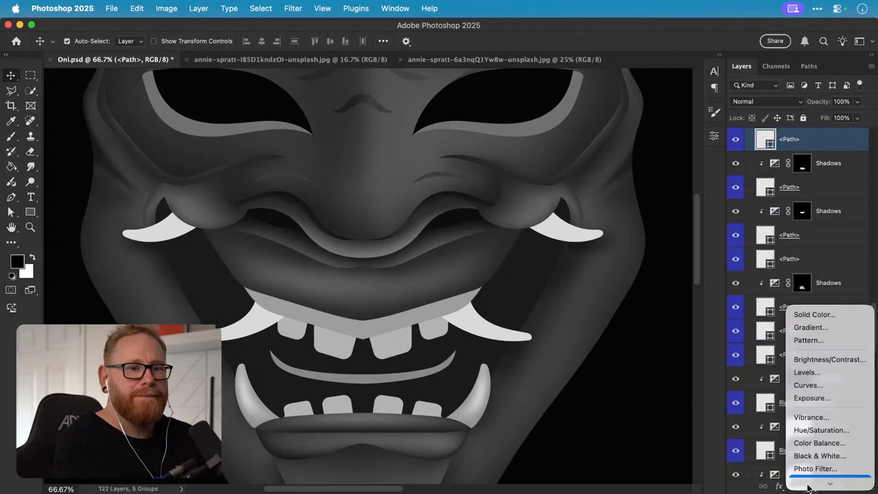
pyautogui.click(820, 385)
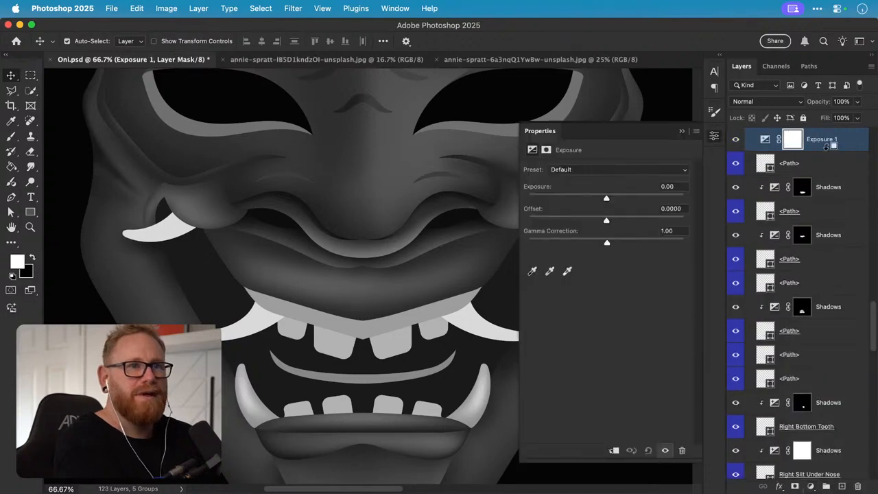
pyautogui.keyDown('alt'); pyautogui.click(829, 150); pyautogui.keyUp('alt')
pyautogui.moveTo(570, 200); pyautogui.dragTo(544, 198)
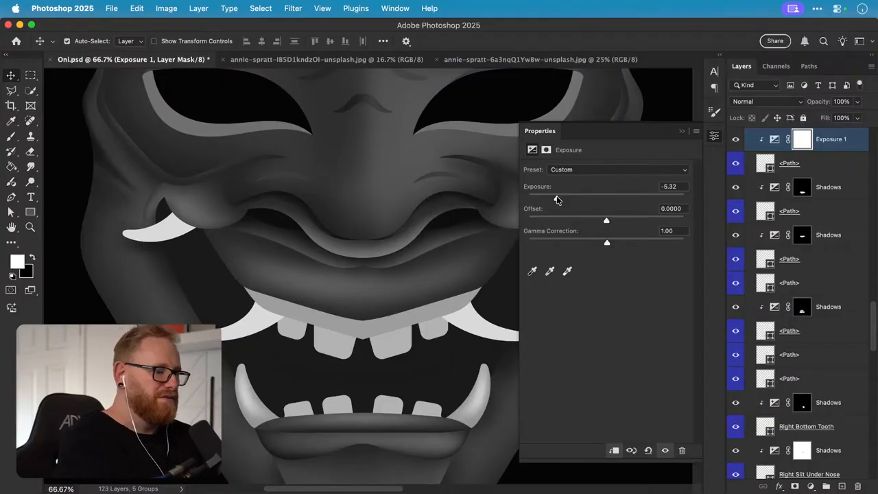
pyautogui.press('super+i')
pyautogui.press('b')
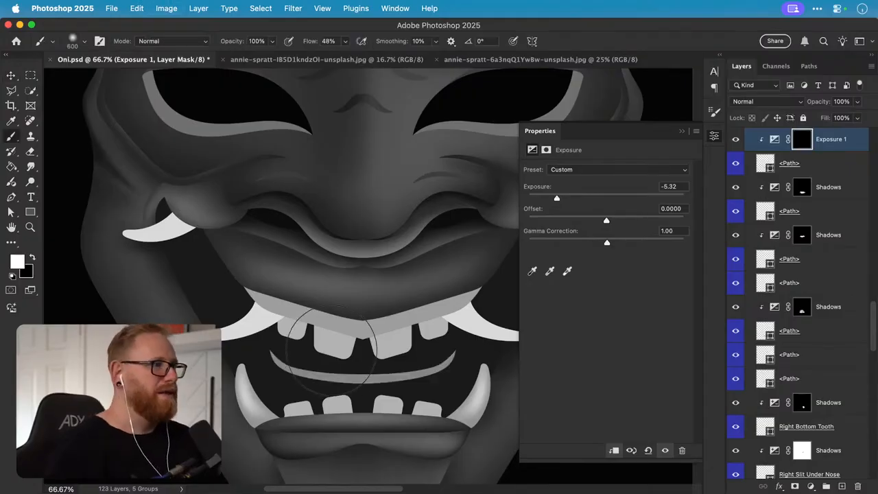
pyautogui.press('super+z')
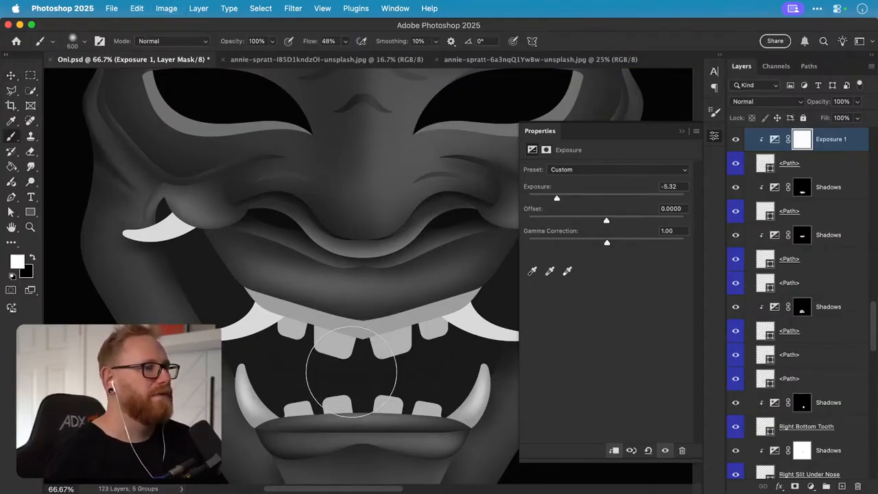
# - Paint black on the Exposure 1 mask with a 125 px soft brush to bring back the middle of the mouth's curved line
pyautogui.press('x')
pyautogui.press('[')
pyautogui.press('[')
pyautogui.press('[')
pyautogui.press('[')
pyautogui.press('[')
pyautogui.press('[')
pyautogui.press('[')
pyautogui.press('[')
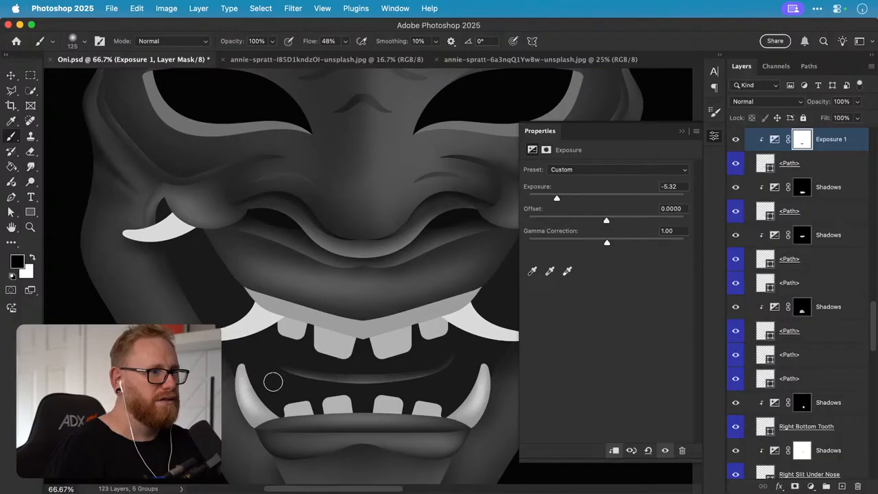
# - Paint white on the Exposure 1 mask over the mouth's curved line, enlarging the soft brush to 500 px, to darken it softly
pyautogui.press('x')
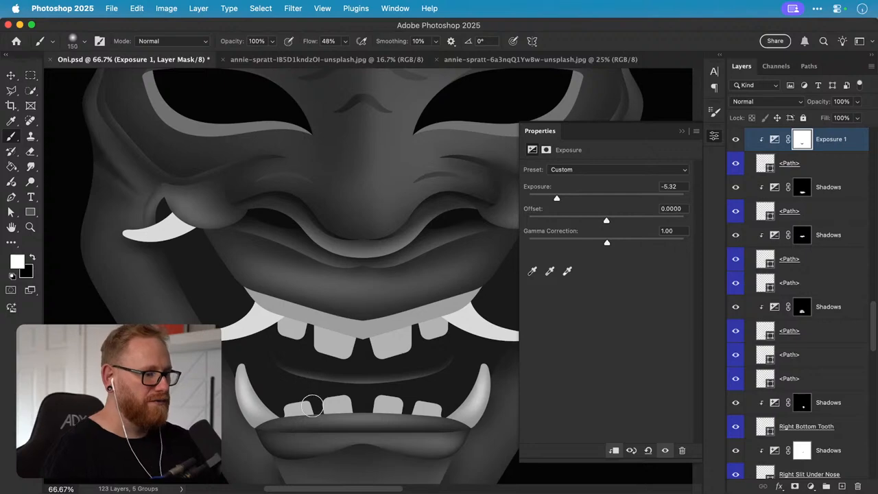
pyautogui.press(']')
pyautogui.press(']')
pyautogui.press(']')
pyautogui.press(']')
pyautogui.press(']')
pyautogui.press(']')
pyautogui.press(']')
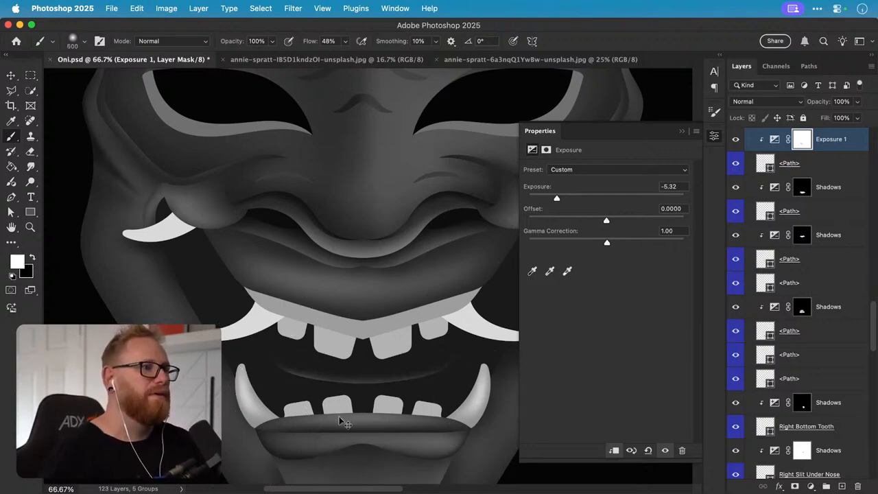
# - Close the Exposure settings and examine the overall tonal balance of the whole mask around the mouth
pyautogui.press('super+plus')
pyautogui.press('z')
pyautogui.moveTo(392, 386); pyautogui.dragTo(269, 348)
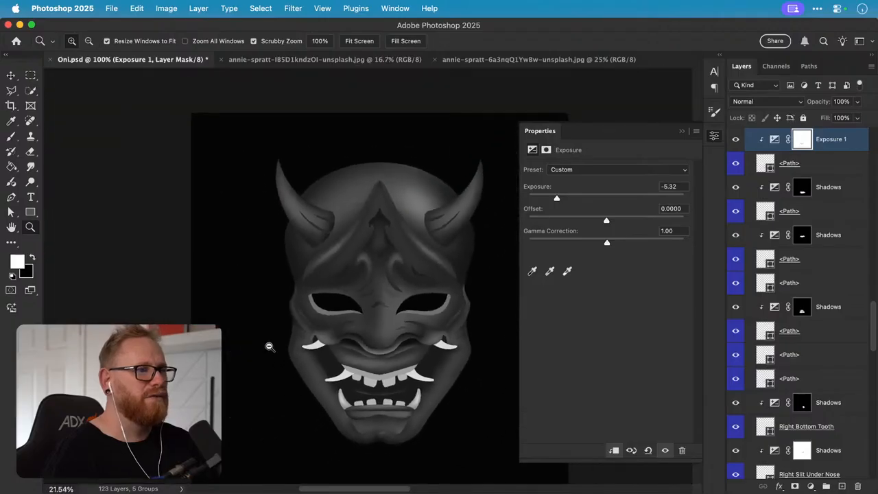
pyautogui.press('v')
pyautogui.click(714, 135)
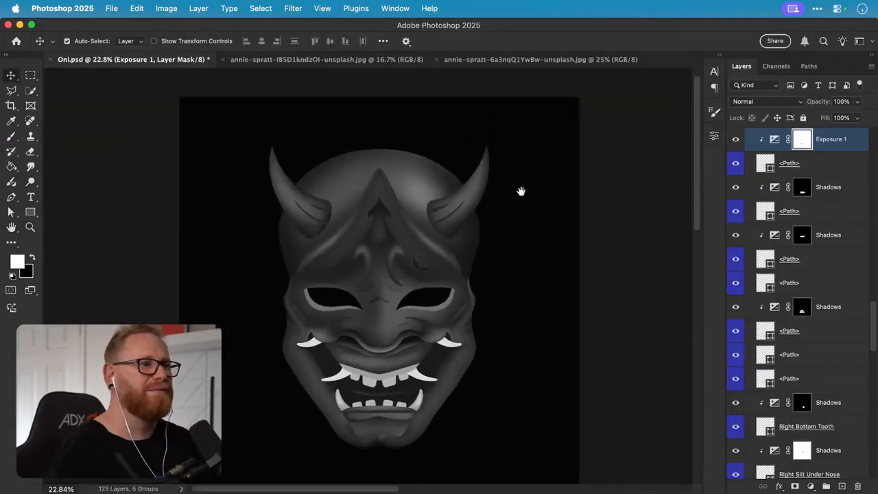
pyautogui.scroll(-2, 455, 306)
pyautogui.press('z')
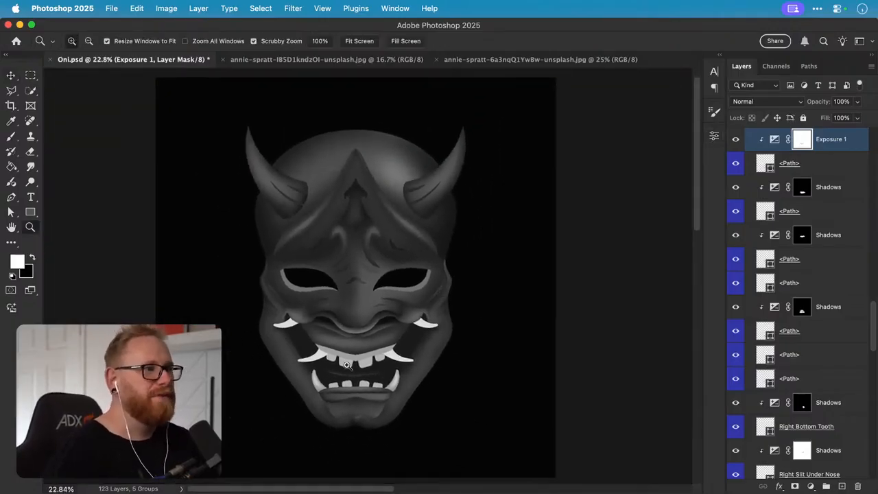
pyautogui.click(352, 360)
pyautogui.press('v')
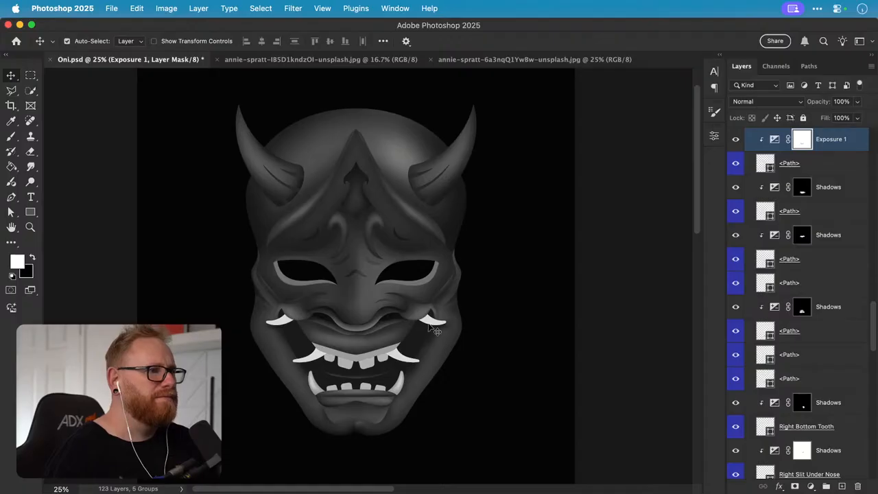
# - Set the fill colour of the small gaps behind both upper cheek fangs to #131313
pyautogui.press('z')
pyautogui.click(330, 345)
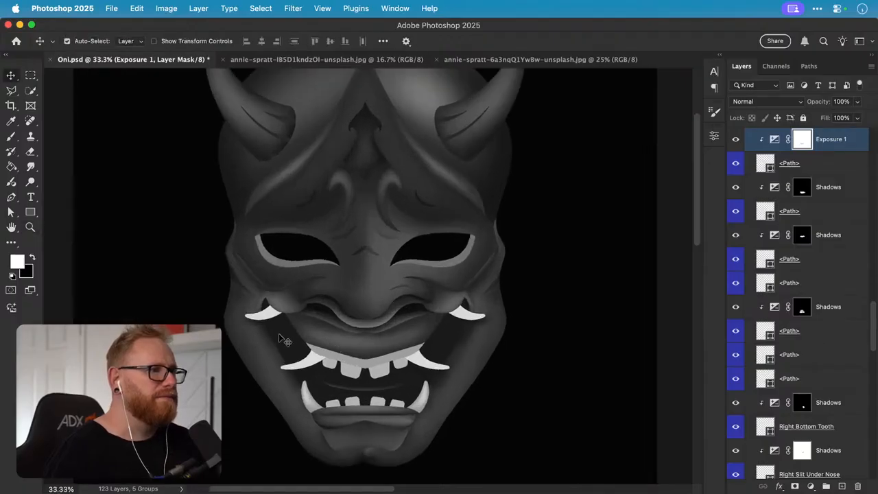
pyautogui.click(268, 310)
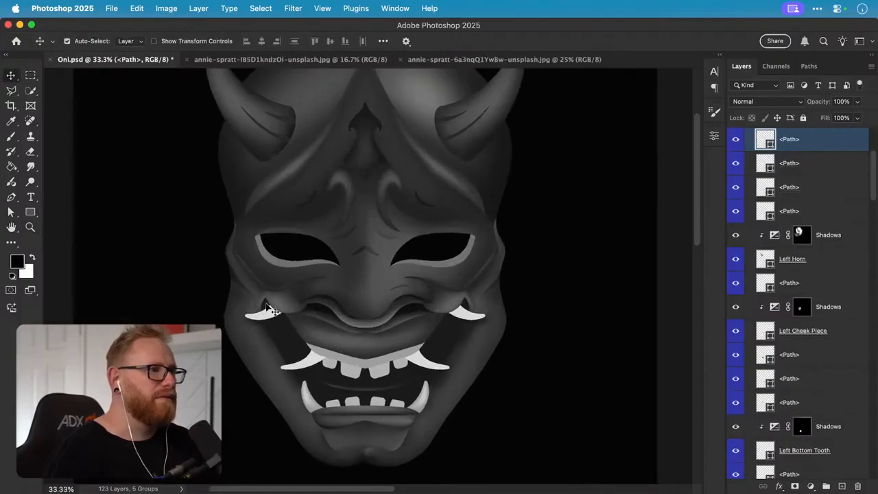
pyautogui.doubleClick(768, 141)
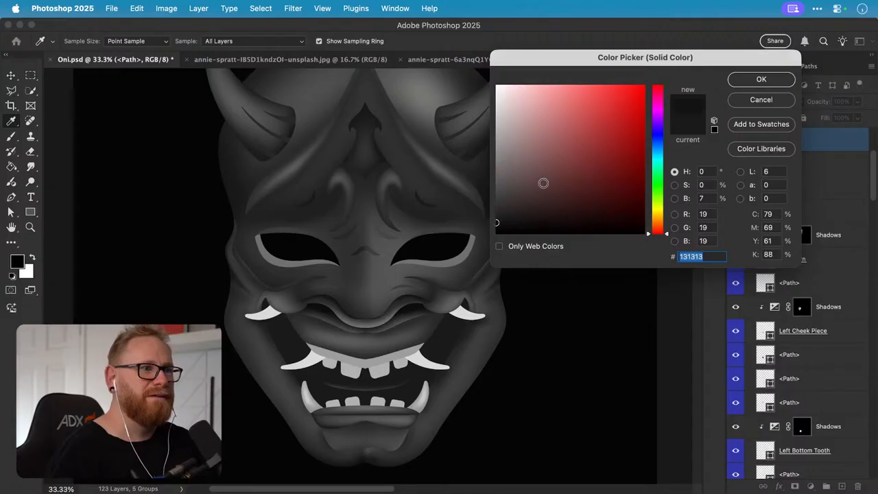
pyautogui.click(740, 83)
pyautogui.click(470, 311)
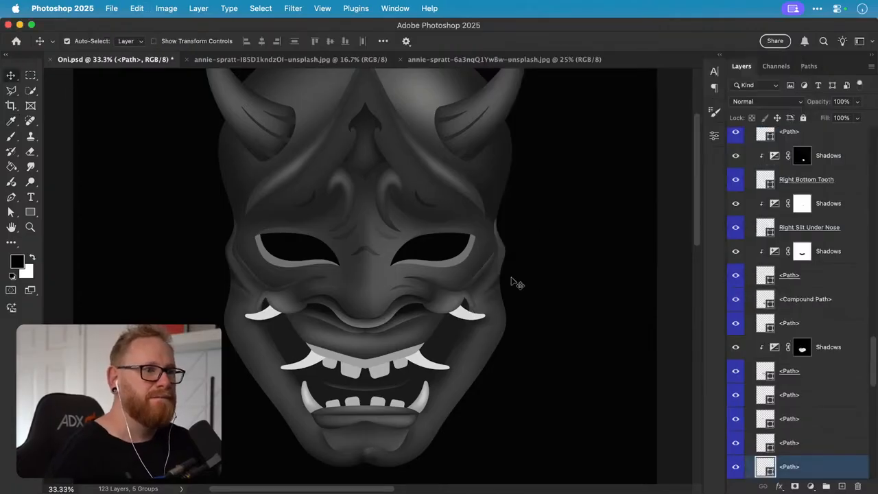
pyautogui.doubleClick(764, 468)
pyautogui.write('181818')
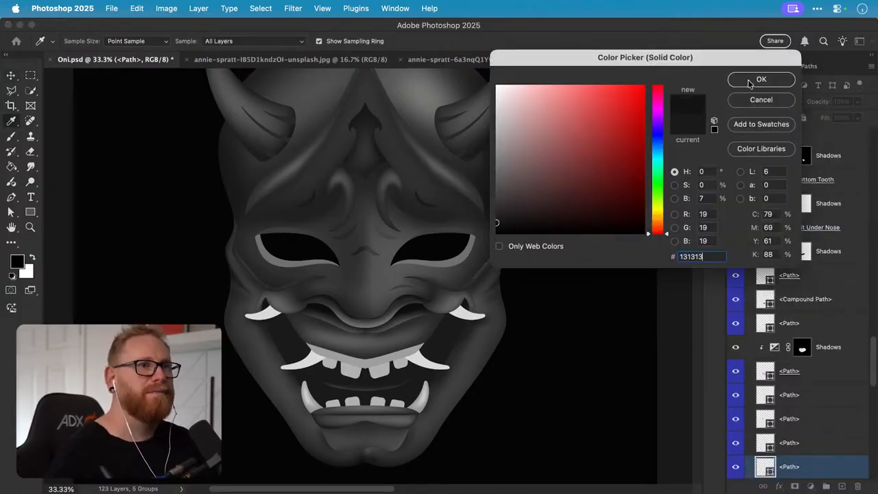
pyautogui.press('Return')
# - Set the fill colour of the dark strips at both corners of the mouth to #111111
pyautogui.click(290, 332)
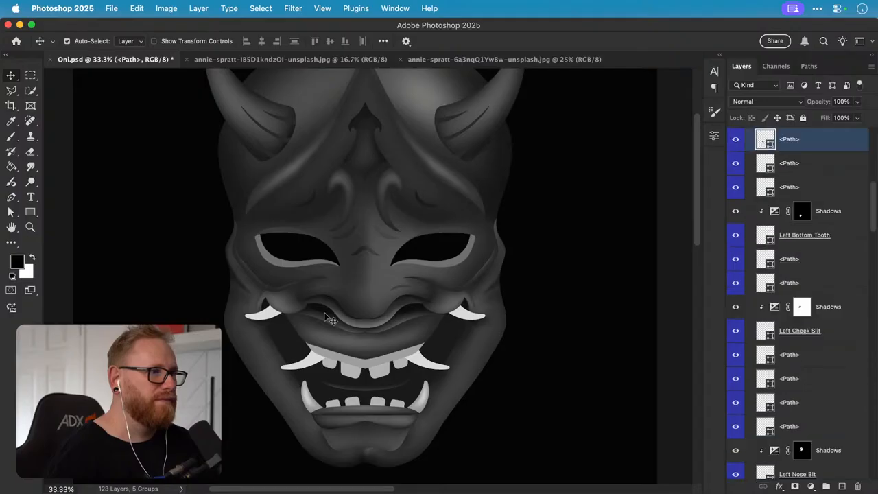
pyautogui.doubleClick(766, 142)
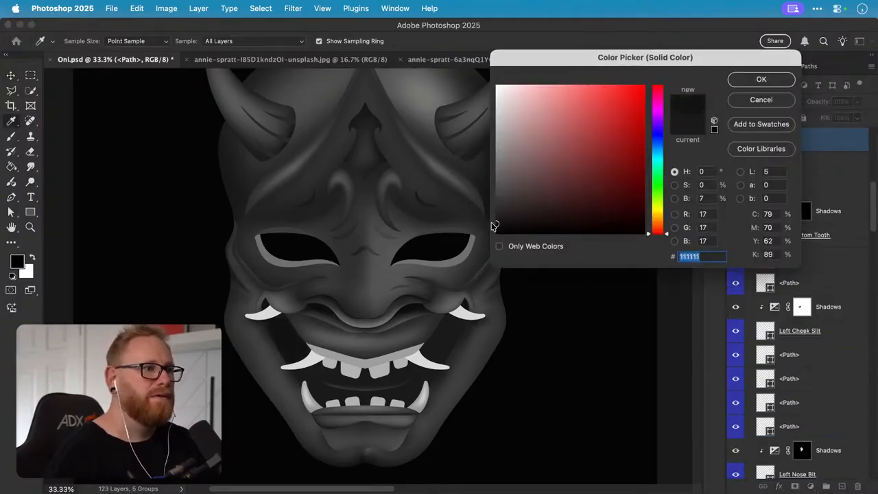
pyautogui.click(761, 79)
pyautogui.scroll(5, 789, 412)
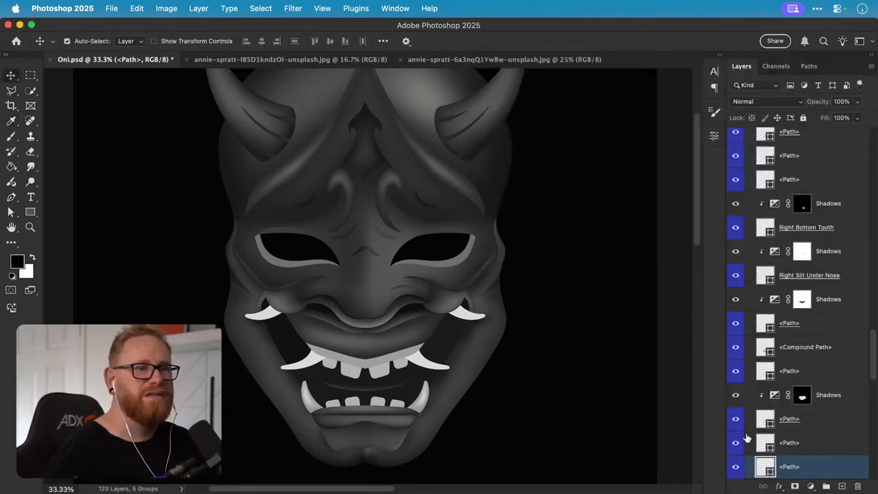
pyautogui.doubleClick(766, 467)
pyautogui.click(748, 79)
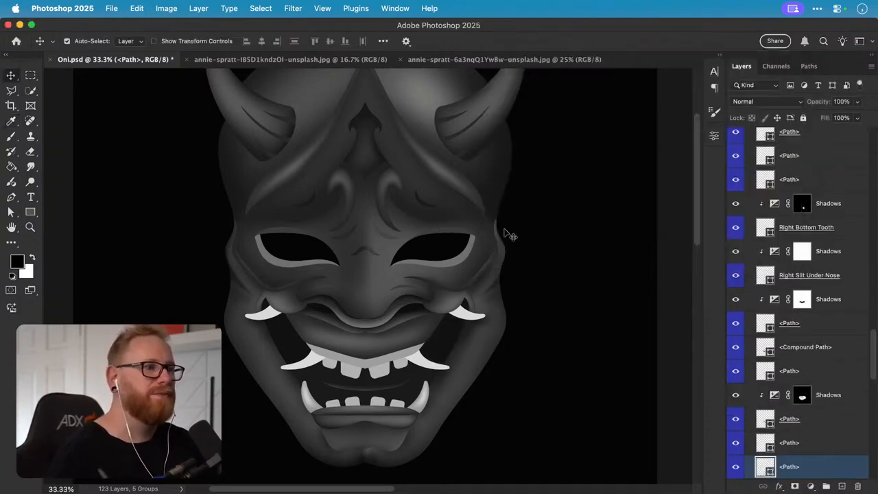
# - Add an Exposure adjustment of -1.97 clipped to the dark inner-mouth compound path, leaving its fill colour as is
pyautogui.click(315, 373)
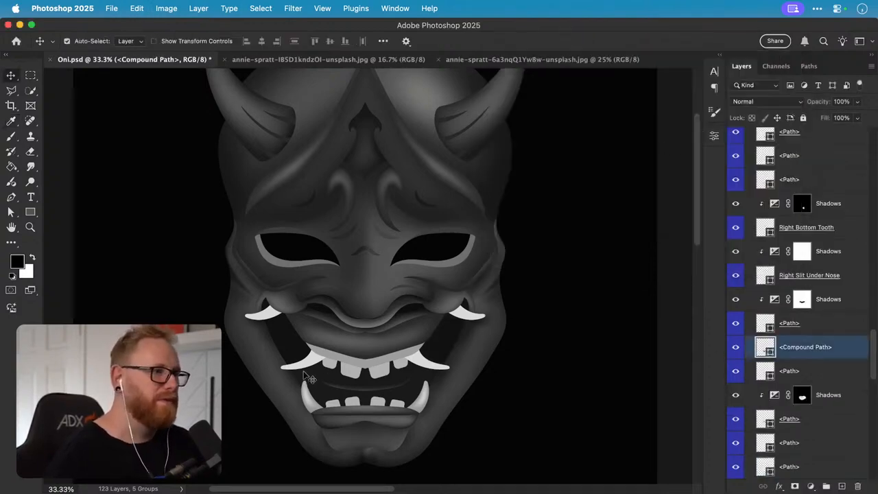
pyautogui.doubleClick(764, 347)
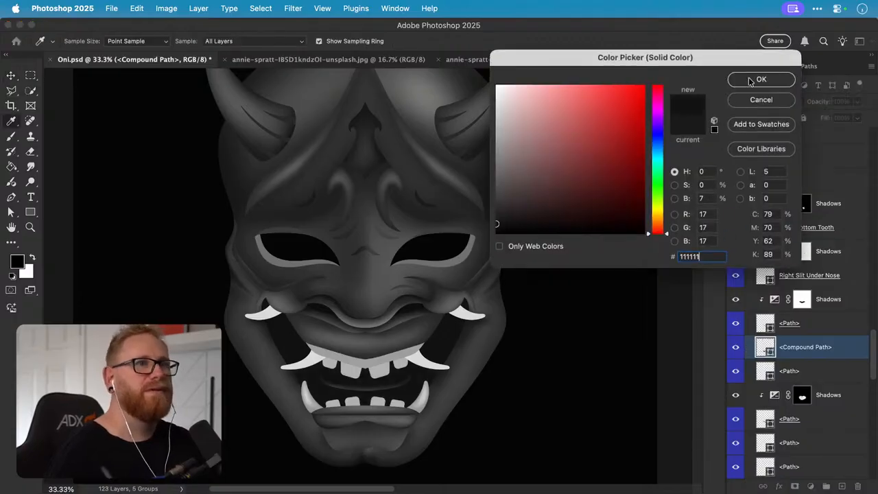
pyautogui.click(750, 101)
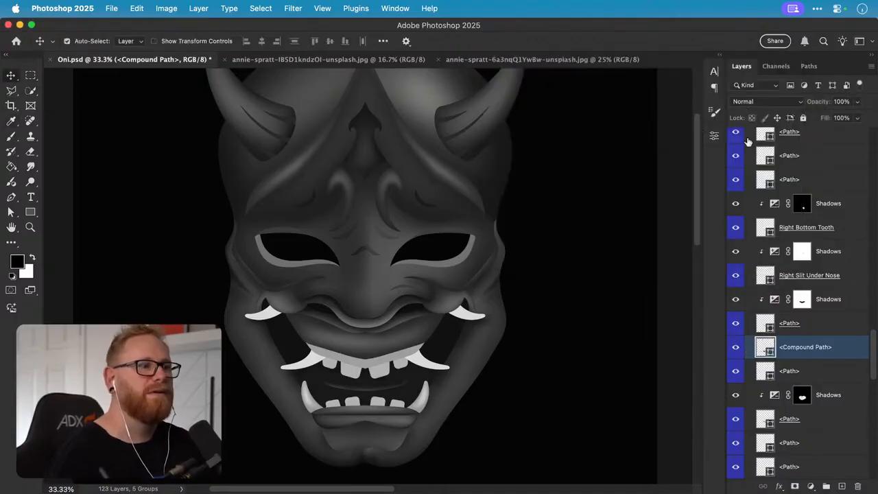
pyautogui.click(810, 485)
pyautogui.click(823, 372)
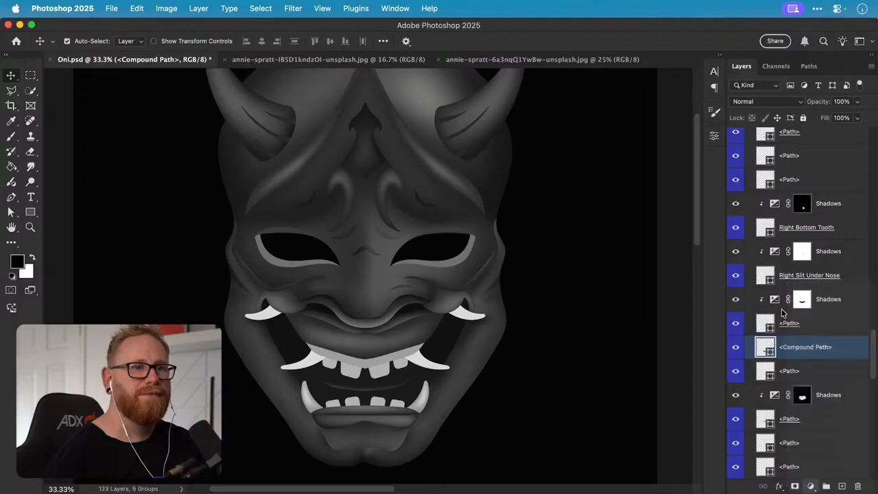
pyautogui.click(583, 198)
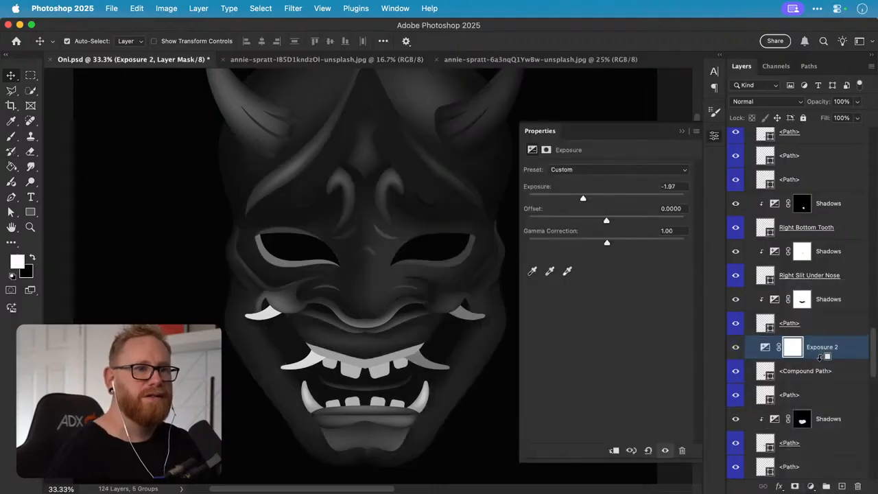
pyautogui.keyDown('alt'); pyautogui.click(813, 359); pyautogui.keyUp('alt')
# - Invert the Exposure 2 mask, brush white over the mouth interior around the teeth to darken it, and close the adjustment settings
pyautogui.press('b')
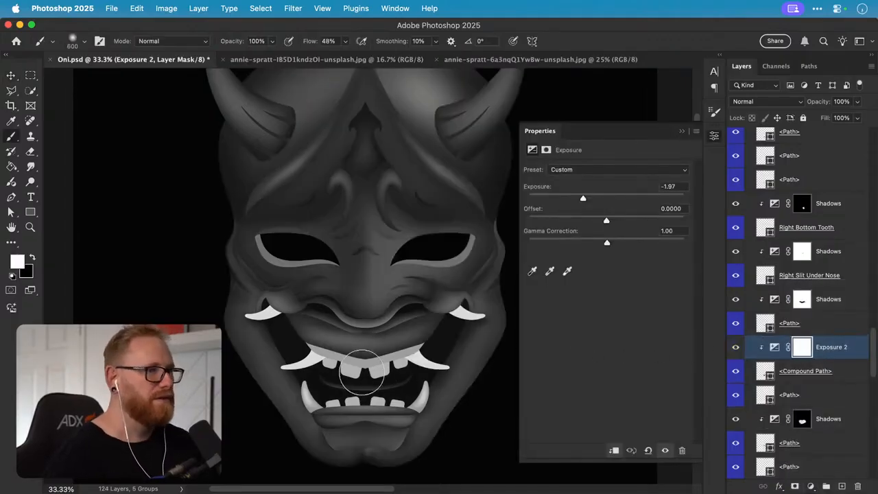
pyautogui.press('super+i')
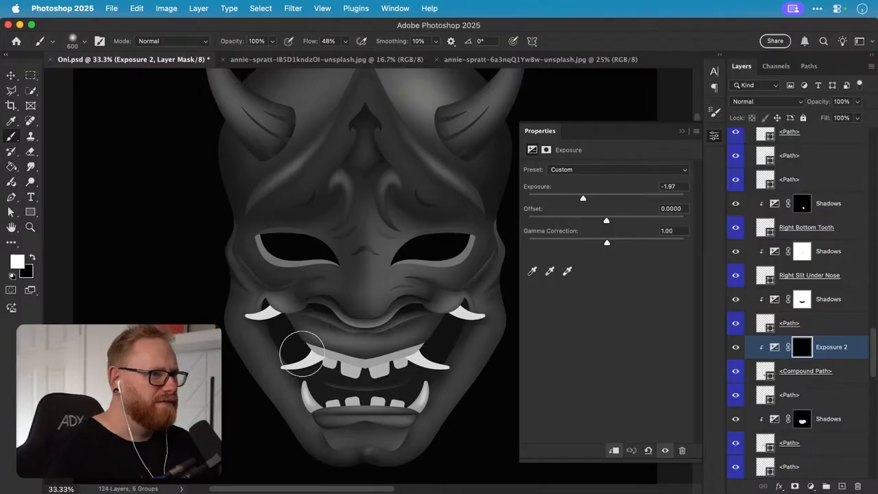
pyautogui.click(395, 352)
pyautogui.moveTo(396, 352)
pyautogui.mouseDown()
pyautogui.moveTo(416, 354)
pyautogui.moveTo(391, 369)
pyautogui.mouseUp()
pyautogui.moveTo(371, 368); pyautogui.dragTo(332, 319)
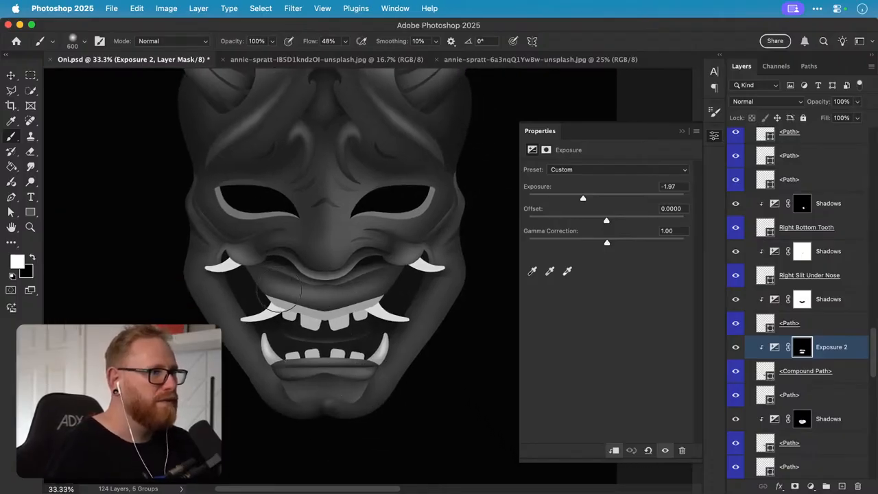
pyautogui.press('v')
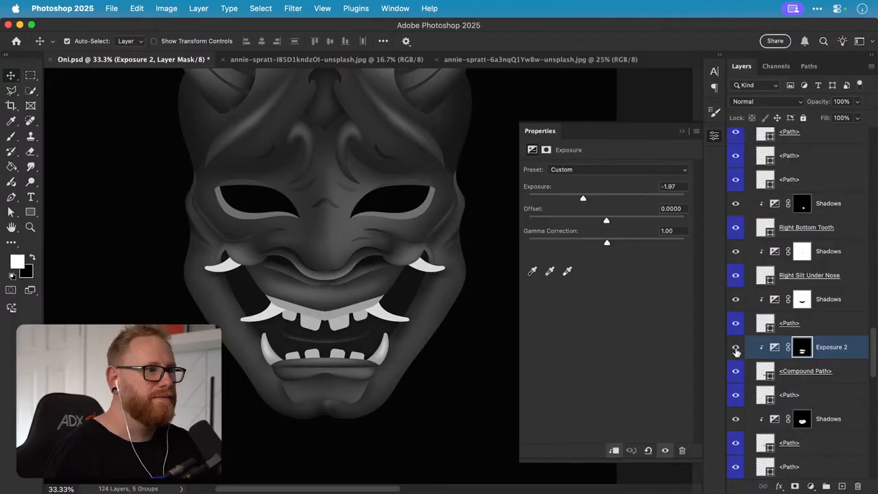
pyautogui.click(715, 135)
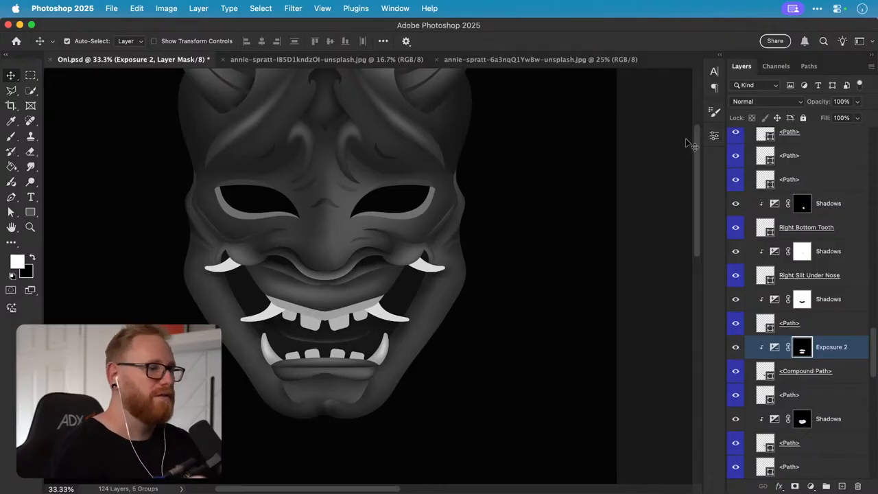
# - Save Oni.psd and close both annie-spratt texture image documents
pyautogui.scroll(-2, 690, 144)
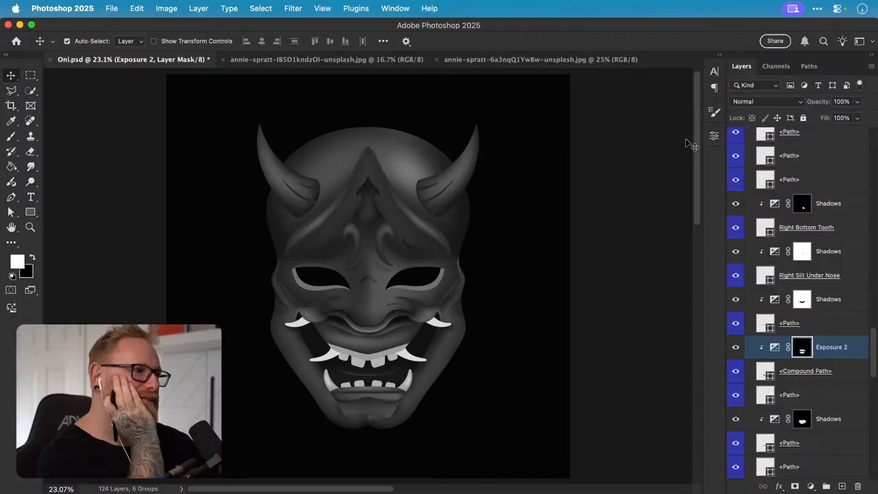
pyautogui.press('super+s')
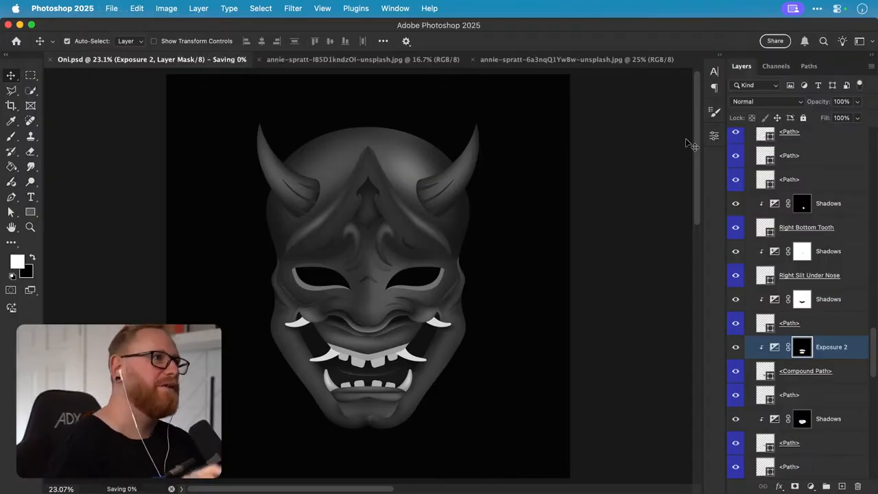
pyautogui.click(402, 59)
pyautogui.press('super+w')
pyautogui.click(395, 60)
pyautogui.press('super+w')
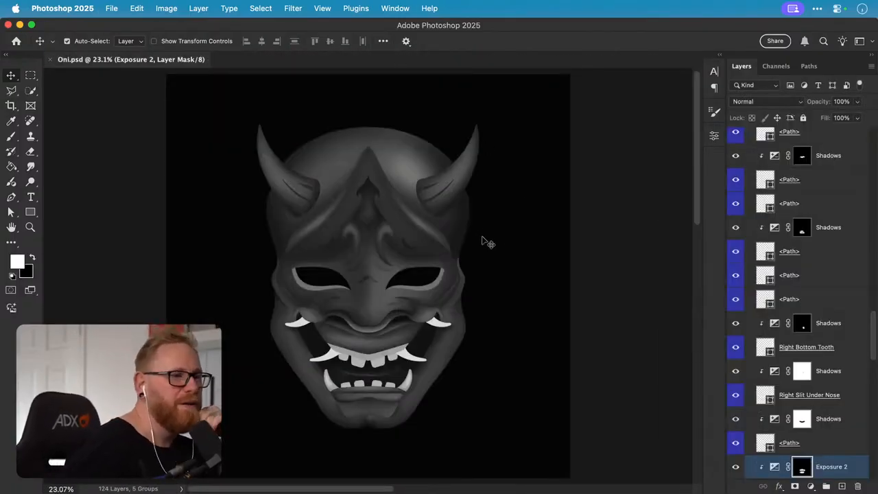
# - Copy the merged contents of the whole canvas and paste them as a new layer above the Left Eye Glow group
pyautogui.scroll(10, 815, 312)
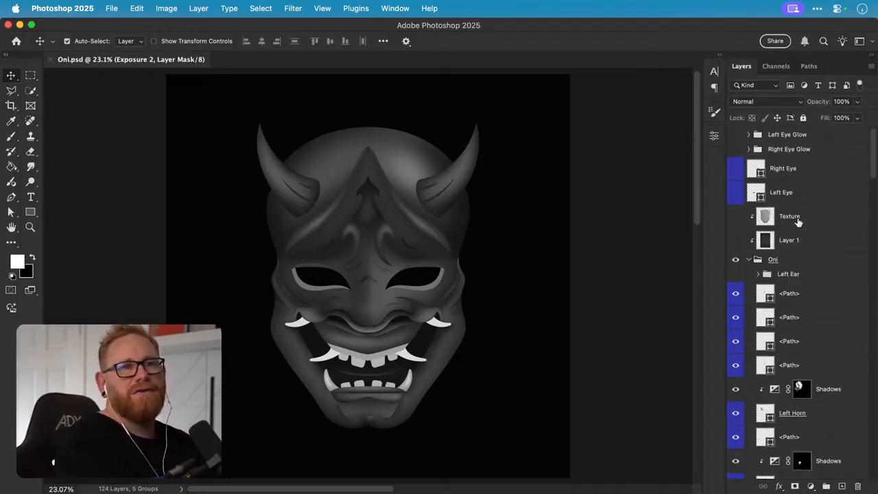
pyautogui.click(802, 295)
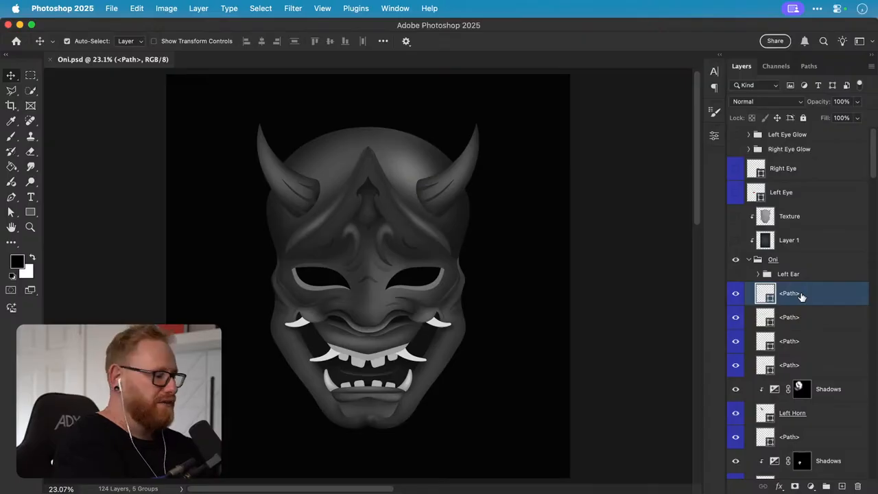
pyautogui.press('super+a')
pyautogui.press('super+c')
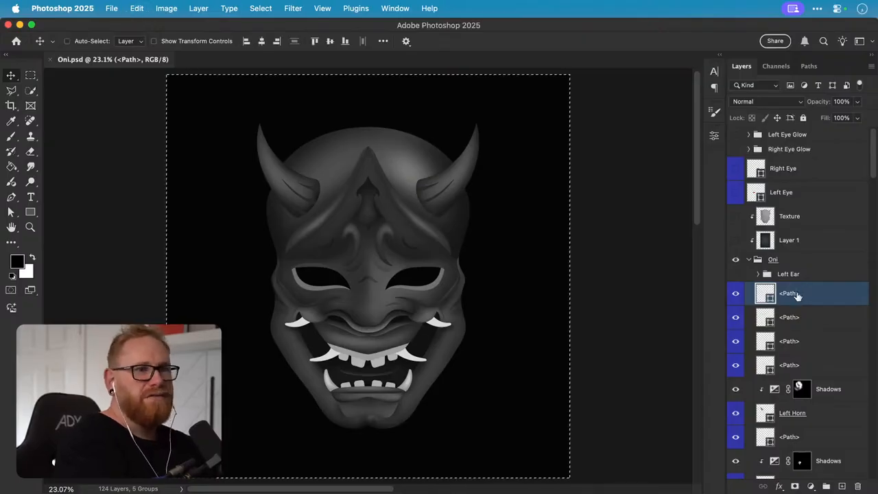
pyautogui.click(792, 135)
pyautogui.press('super+v')
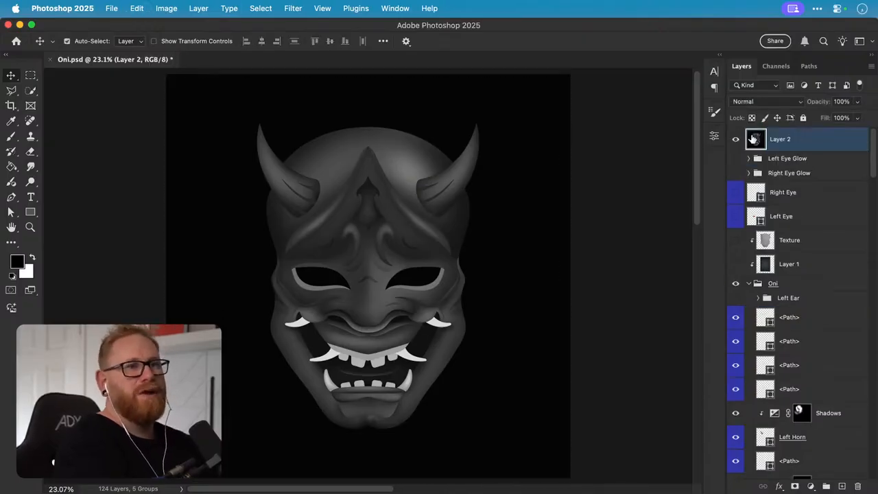
# - Invert the colours of the merged copy, revert them, and hide the layer to compare it with the layered artwork
pyautogui.press('super+i')
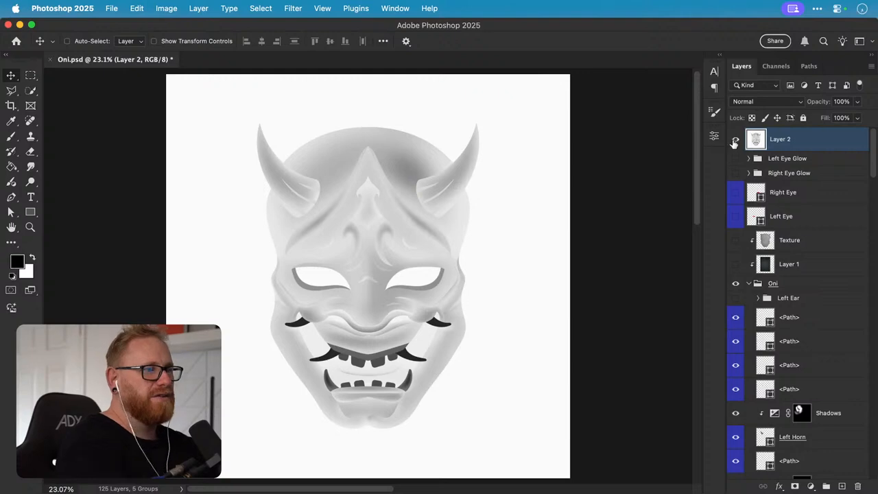
pyautogui.press('super+i')
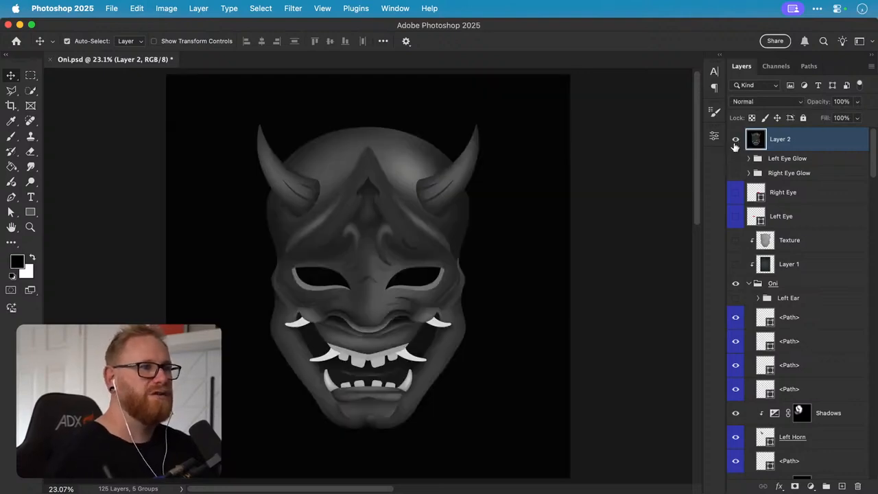
pyautogui.press('z')
pyautogui.moveTo(331, 227)
pyautogui.mouseDown()
pyautogui.moveTo(349, 240)
pyautogui.moveTo(336, 235)
pyautogui.mouseUp()
pyautogui.press('v')
pyautogui.click(737, 141)
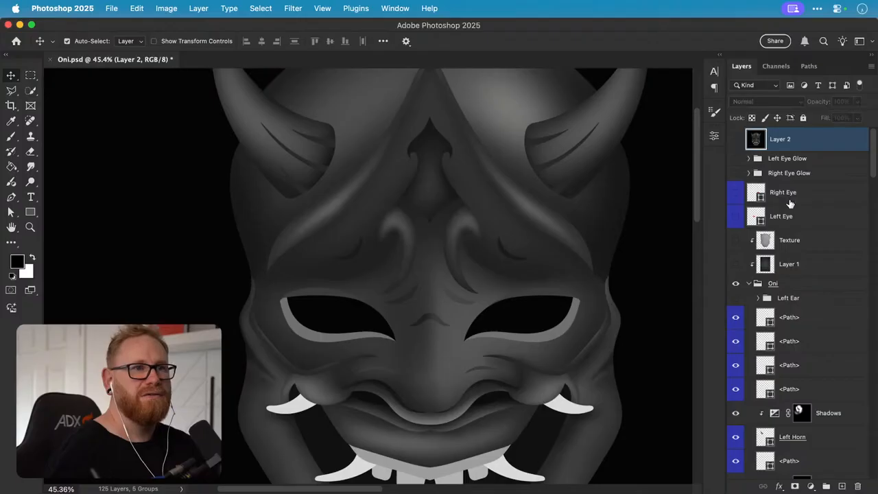
# - Change the Color Fill 1 background to a light grey and fit the whole canvas in view
pyautogui.scroll(-20, 806, 275)
pyautogui.doubleClick(757, 445)
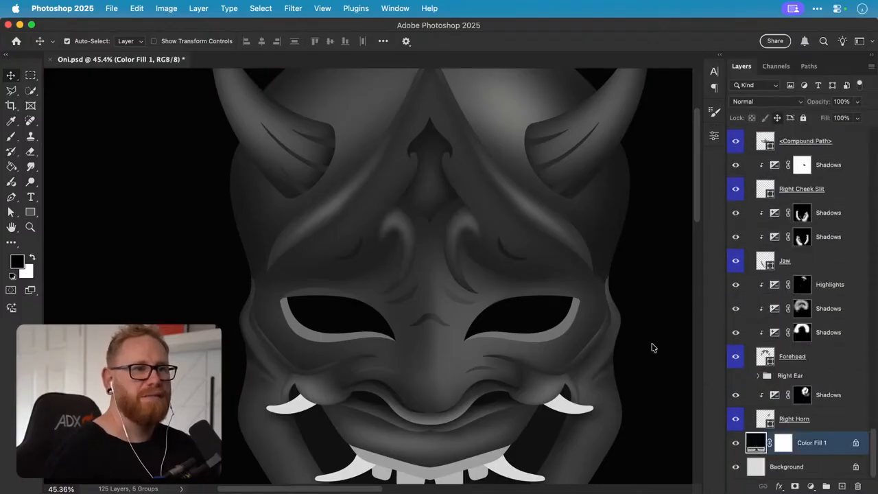
pyautogui.moveTo(532, 136); pyautogui.dragTo(647, 83)
pyautogui.click(765, 81)
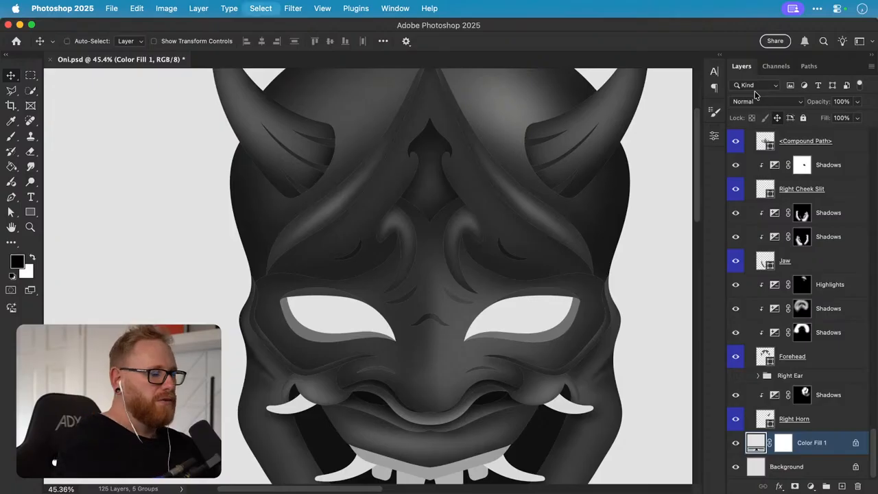
pyautogui.press('super+0')
# - Stamp all visible artwork into a new top layer and delete the earlier merged copy, Layer 2
pyautogui.scroll(15, 834, 220)
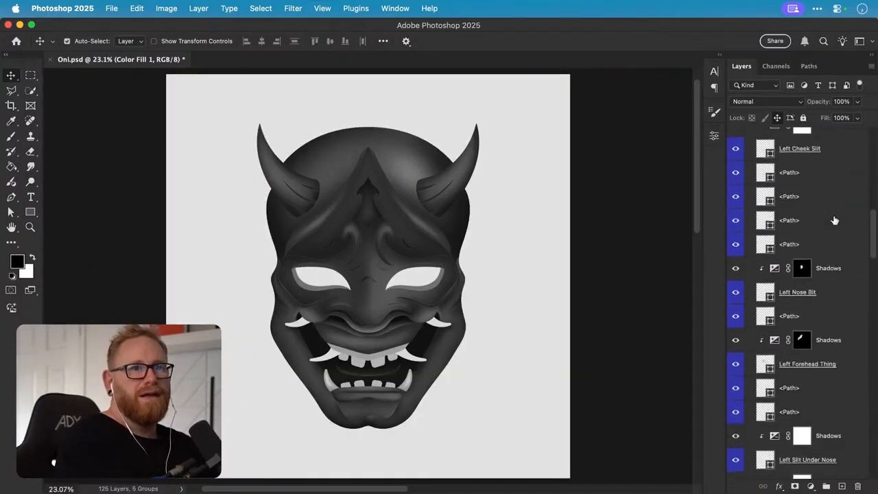
pyautogui.press('super+alt+shift+e')
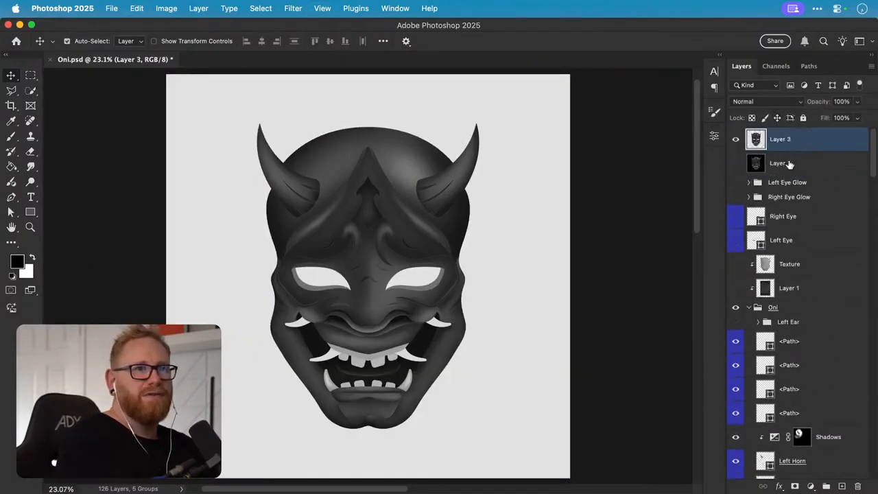
pyautogui.click(789, 165)
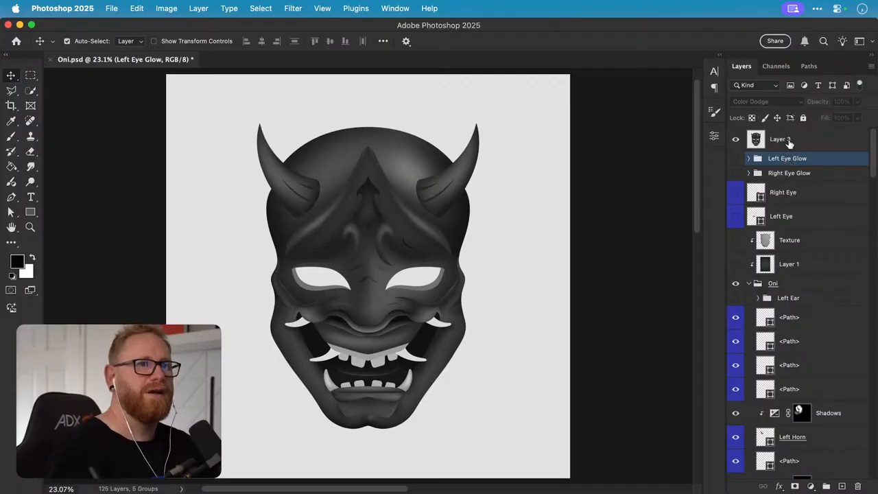
# - Soften the thin outlines around the left brow and forehead shapes on Layer 3 with the Blur tool, enlarging the brush to 50 px
pyautogui.click(782, 139)
pyautogui.press('z')
pyautogui.moveTo(337, 231); pyautogui.dragTo(460, 237)
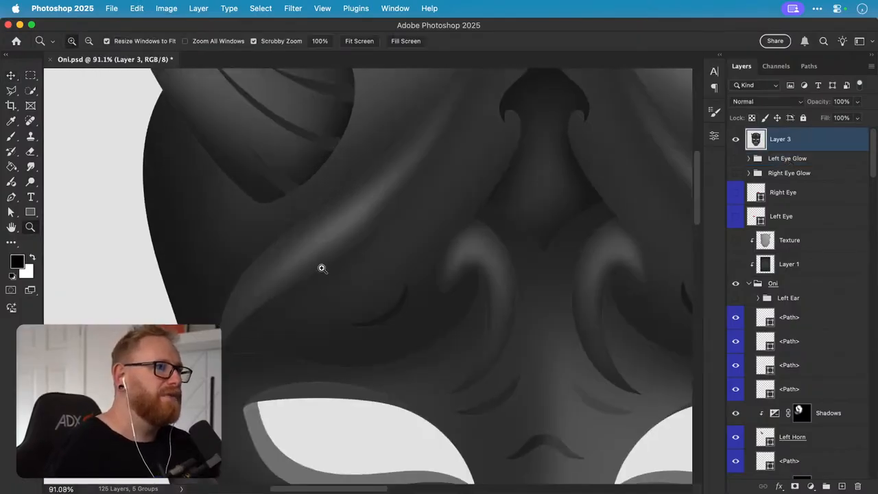
pyautogui.click(31, 168)
pyautogui.click(69, 165)
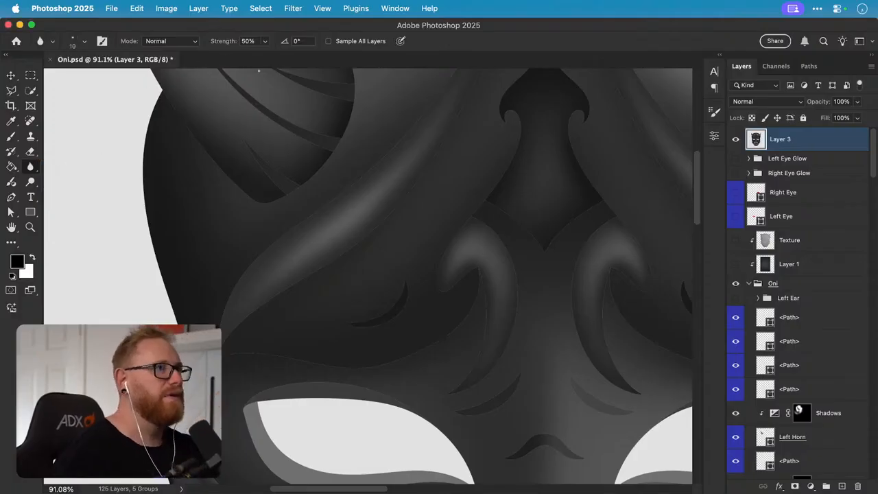
pyautogui.press(']')
pyautogui.press(']')
pyautogui.press(']')
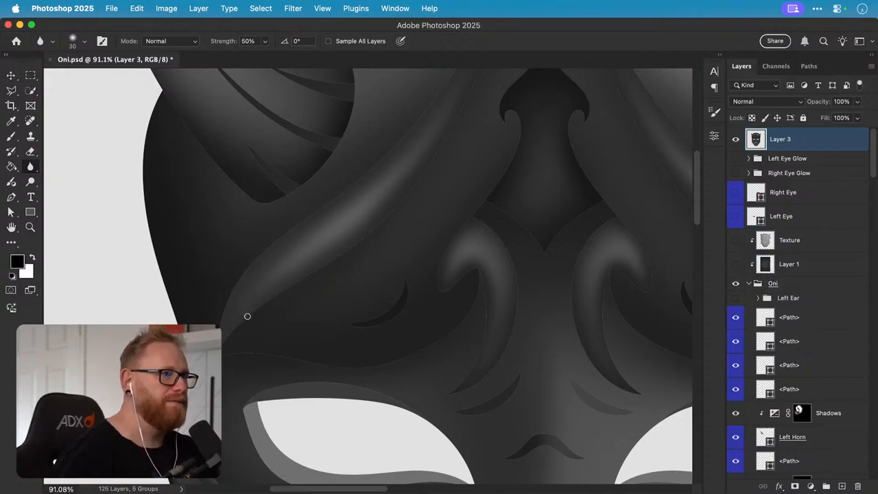
pyautogui.press(']')
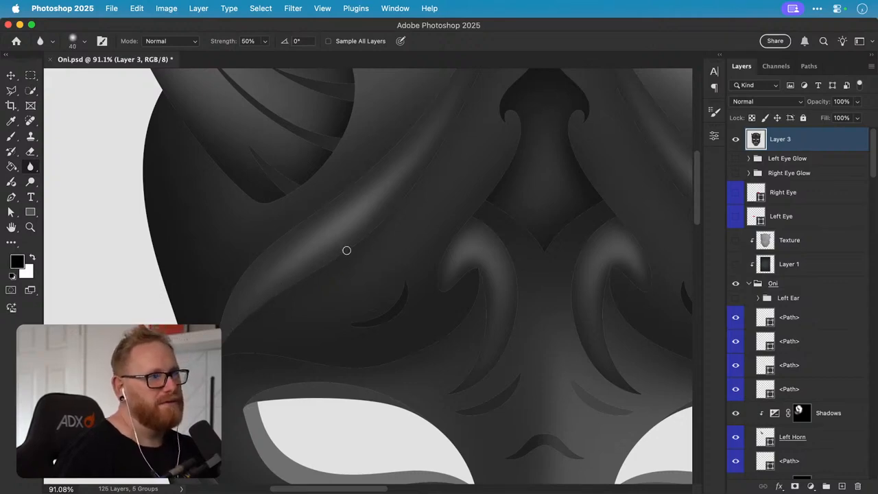
pyautogui.press(']')
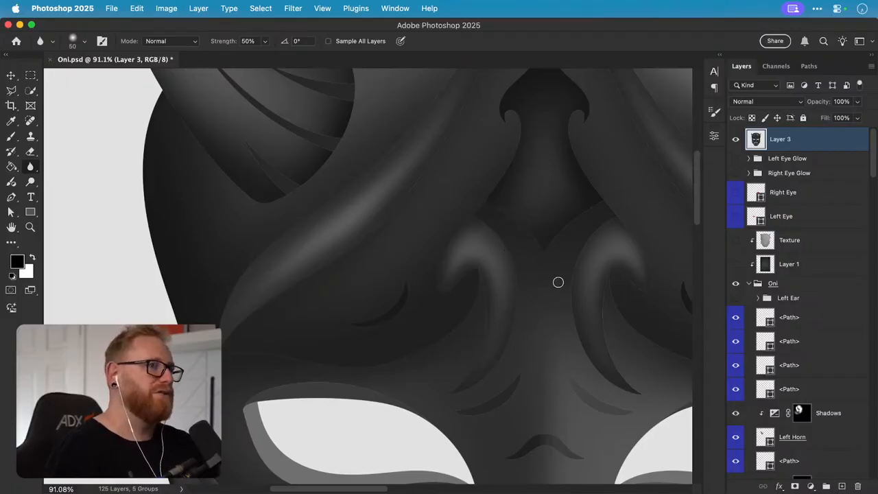
# - Step back before the blurring to examine the hairline edges around the brow up close, restore the merged layer, and review the mask
pyautogui.press('super+z')
pyautogui.press('super+z')
pyautogui.press('super+z')
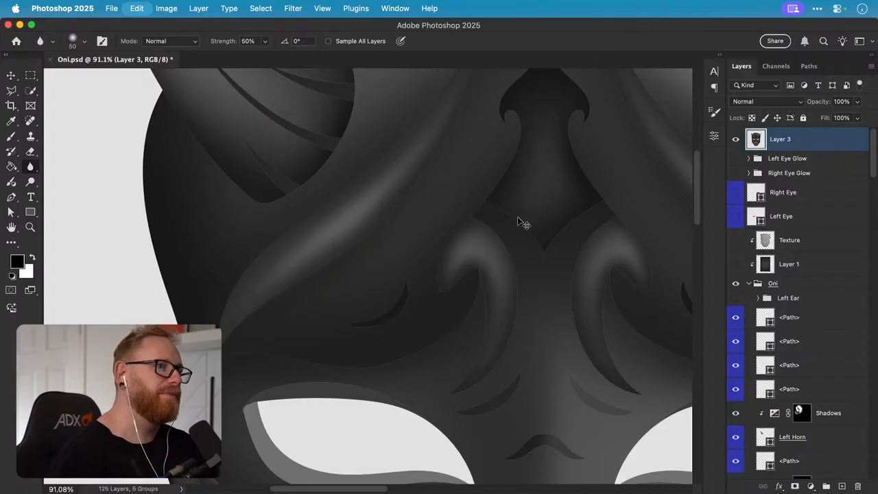
pyautogui.press('super+z')
pyautogui.press('z')
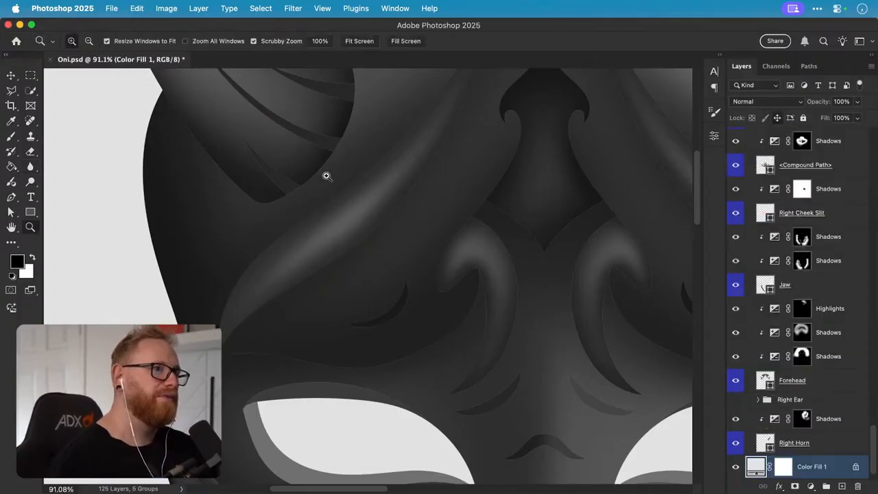
pyautogui.moveTo(327, 337); pyautogui.dragTo(402, 330)
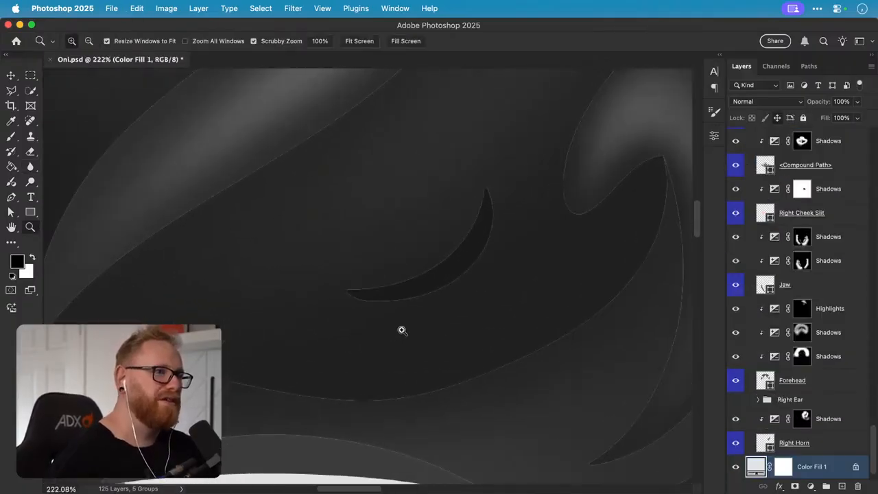
pyautogui.keyDown('super'); pyautogui.click(549, 274); pyautogui.keyUp('super')
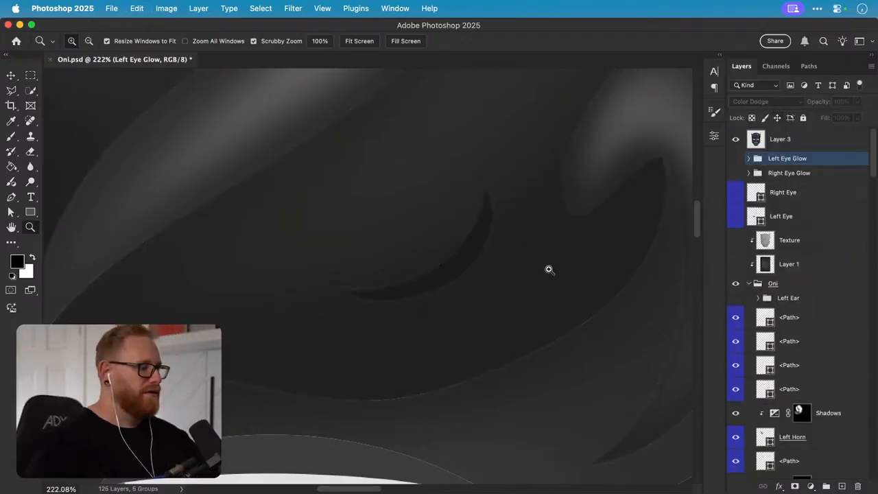
pyautogui.press('v')
pyautogui.press('super+minus')
pyautogui.press('super+minus')
pyautogui.press('super+minus')
pyautogui.press('super+minus')
pyautogui.press('super+minus')
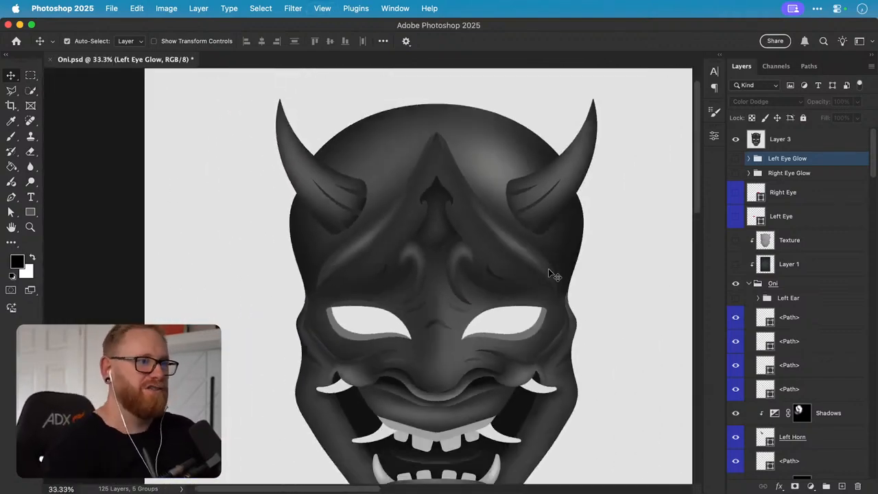
# - Delete the merged copy, Layer 3, from above the Left Eye Glow group
pyautogui.click(809, 143)
pyautogui.press('BackSpace')
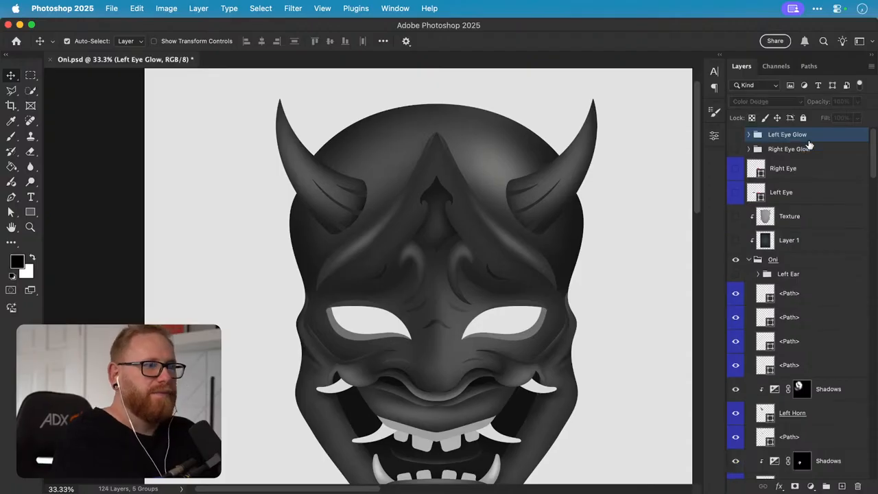
# - Change the Color Fill 1 background to a dark grey, fit the whole canvas in view, and save the file
pyautogui.scroll(-10, 820, 475)
pyautogui.scroll(-5, 808, 423)
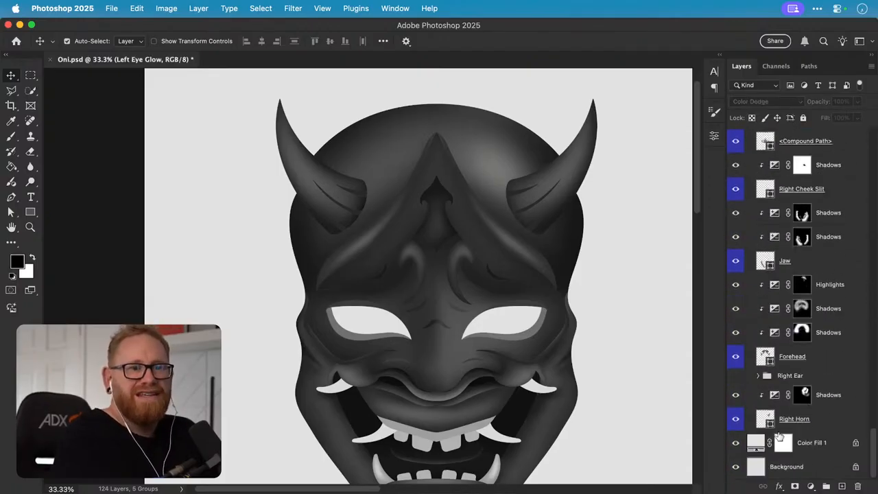
pyautogui.click(757, 443)
pyautogui.doubleClick(756, 442)
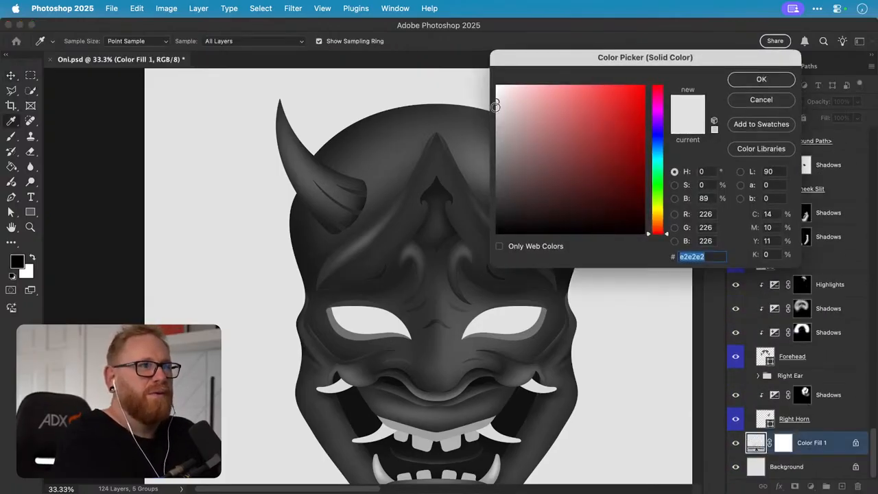
pyautogui.moveTo(495, 104)
pyautogui.mouseDown()
pyautogui.moveTo(506, 172)
pyautogui.moveTo(486, 186)
pyautogui.moveTo(487, 208)
pyautogui.mouseUp()
pyautogui.press('Return')
pyautogui.press('v')
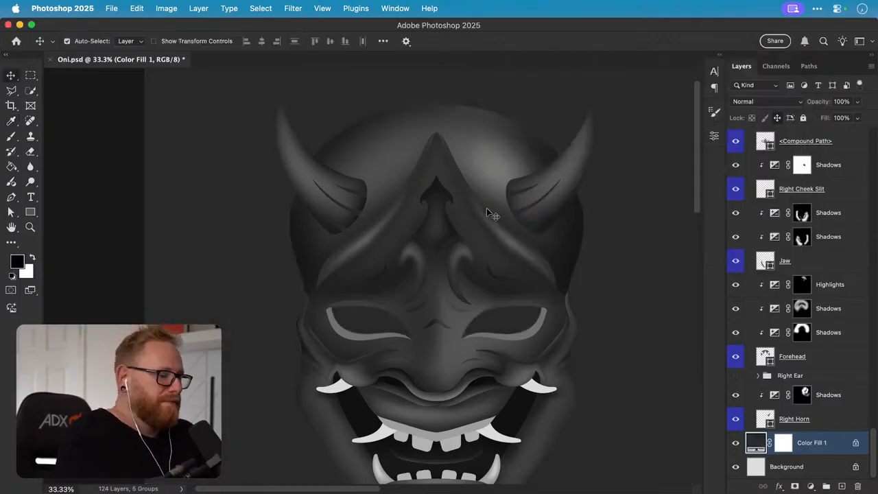
pyautogui.press('super+0')
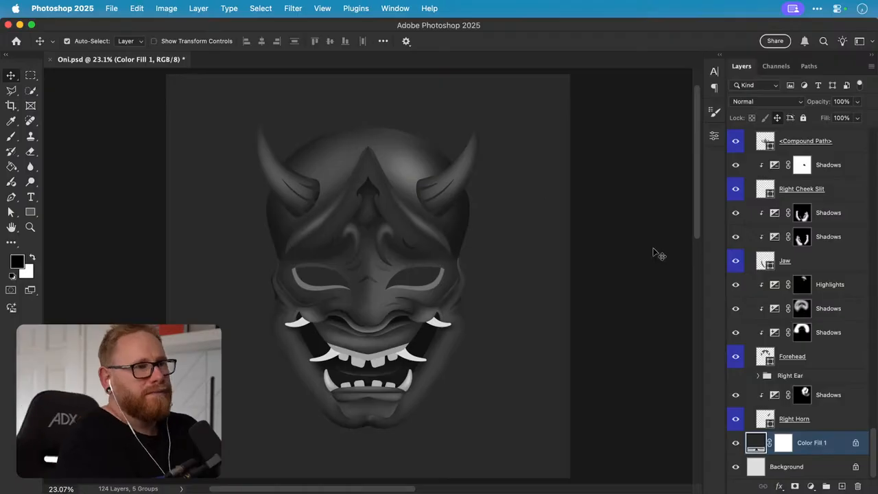
pyautogui.press('super+s')
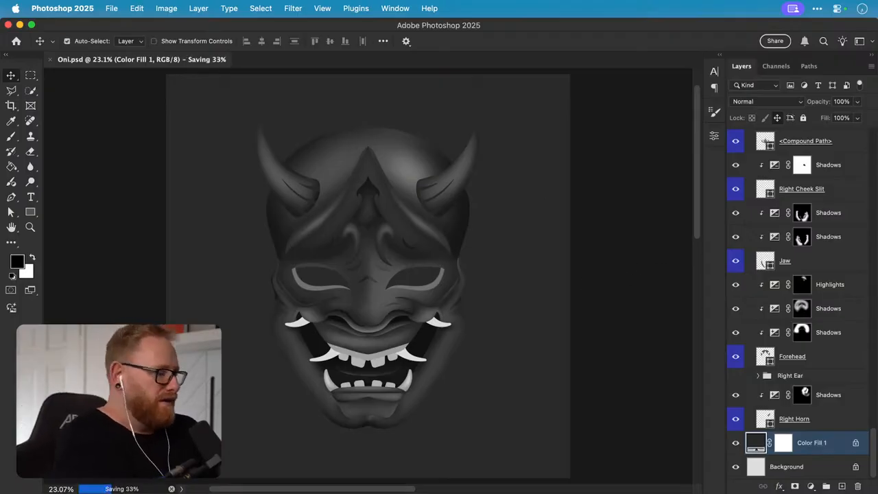
# - Switch to Illustrator, deselect the mask artwork, and review the traced reference and the flat grey vector masks on both artboards
pyautogui.press('super+Tab')
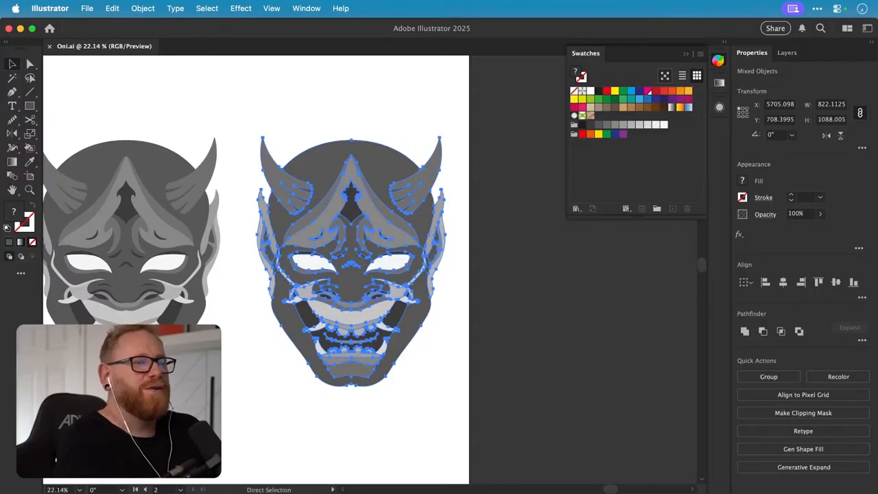
pyautogui.press('v')
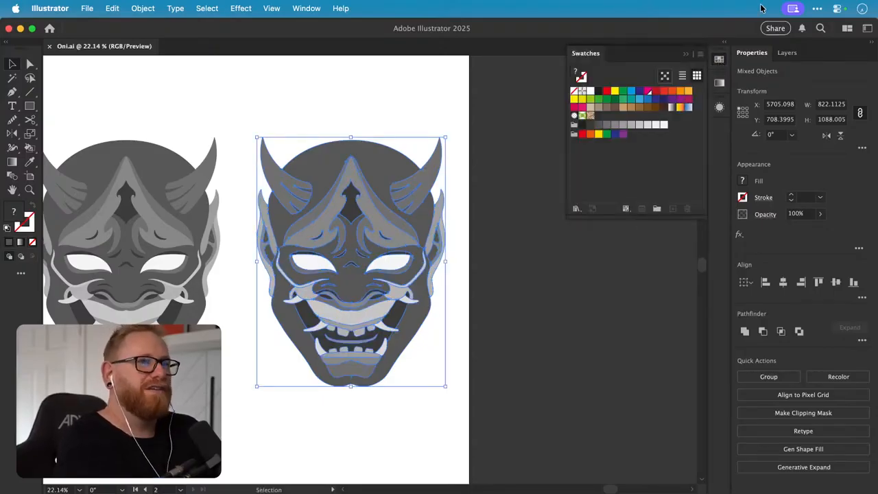
pyautogui.click(719, 59)
pyautogui.click(624, 207)
pyautogui.scroll(-5, 621, 208)
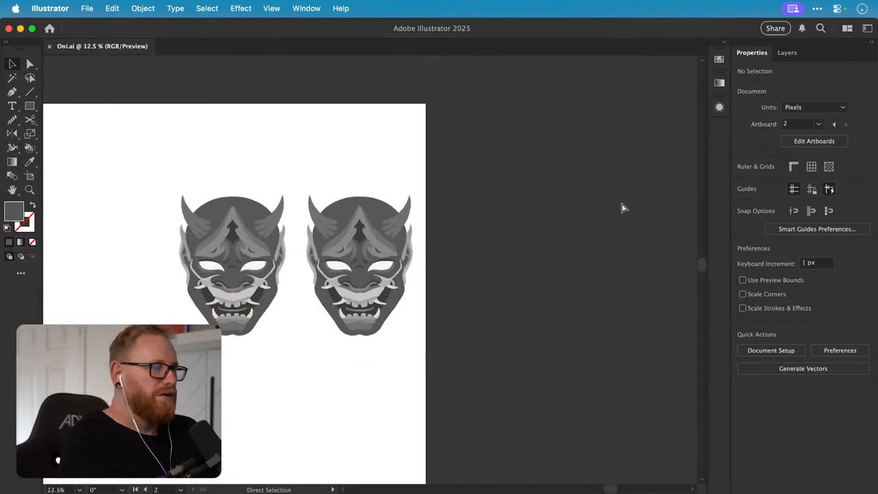
pyautogui.hscroll(-8, 622, 208)
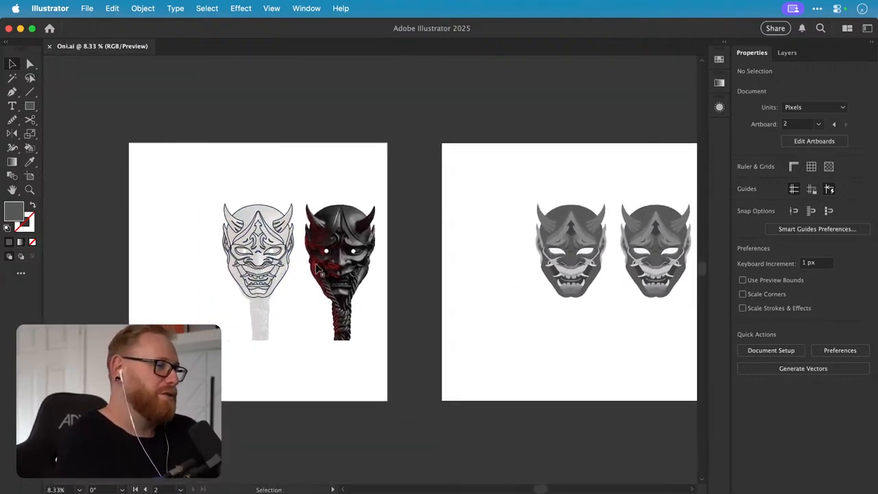
pyautogui.hscroll(6, 316, 269)
pyautogui.press('z')
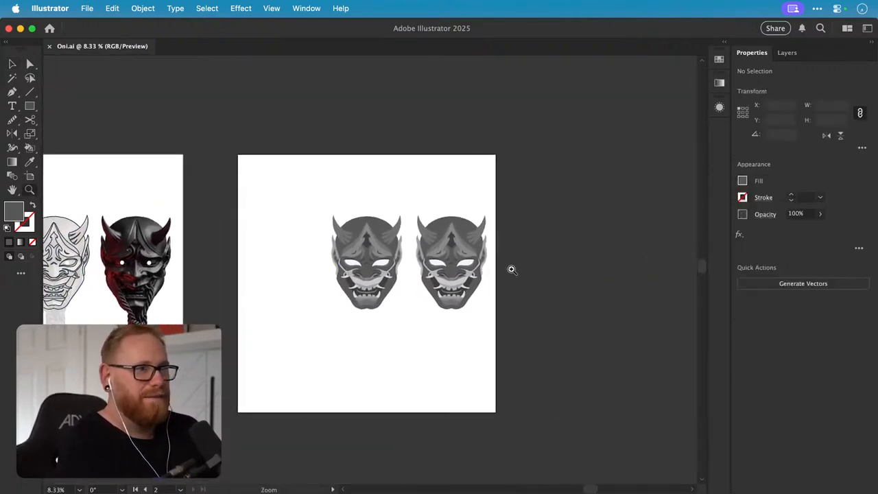
pyautogui.moveTo(484, 270); pyautogui.dragTo(608, 278)
pyautogui.press('v')
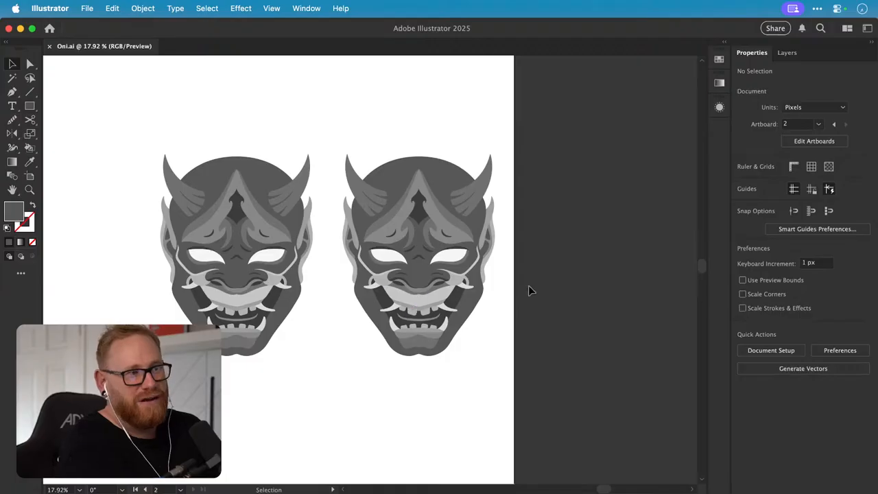
# - Compare the shaded mask in Photoshop with a close view of the flat vector mask in Illustrator, finishing in Photoshop
pyautogui.press('super+Tab')
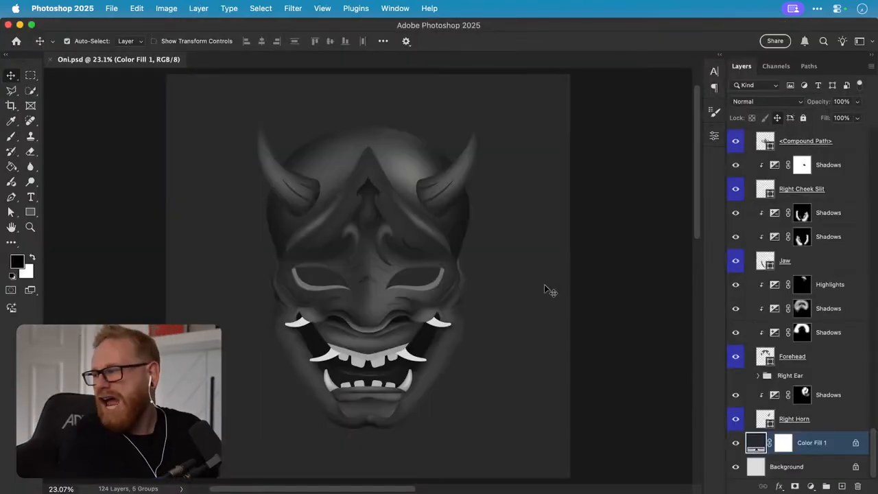
pyautogui.press('super+Tab')
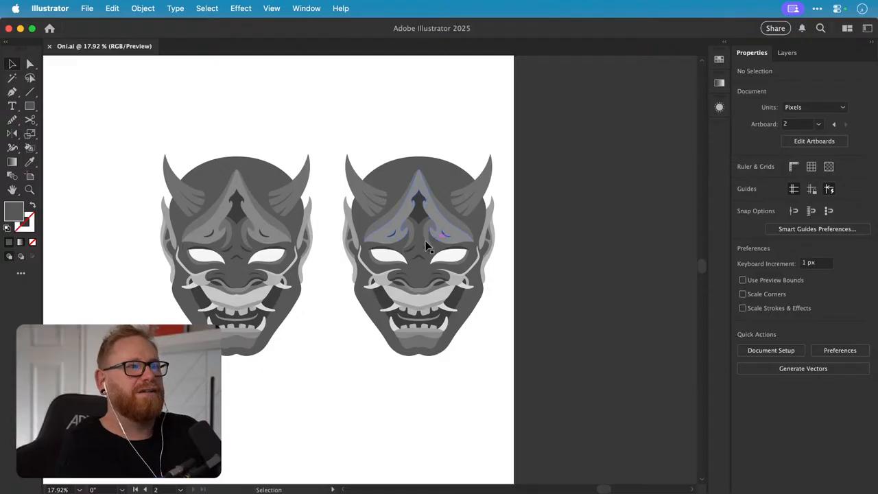
pyautogui.press('z')
pyautogui.moveTo(391, 199); pyautogui.dragTo(483, 259)
pyautogui.press('v')
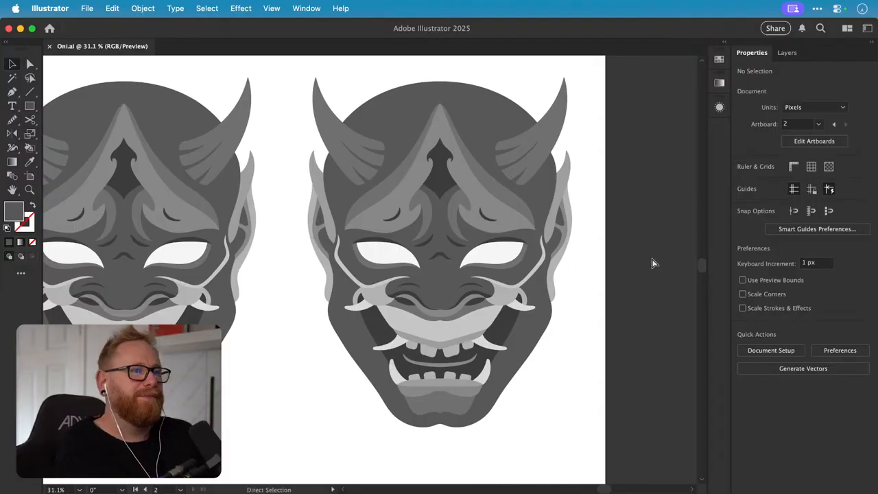
pyautogui.press('super+Tab')
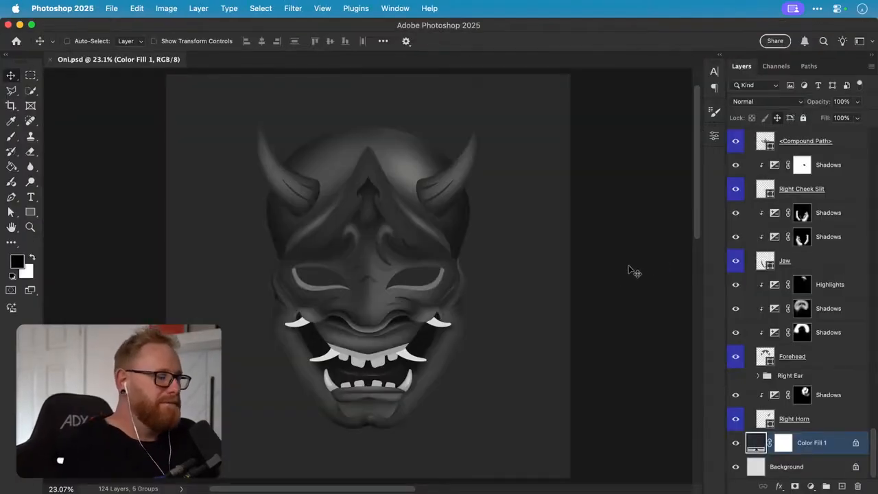
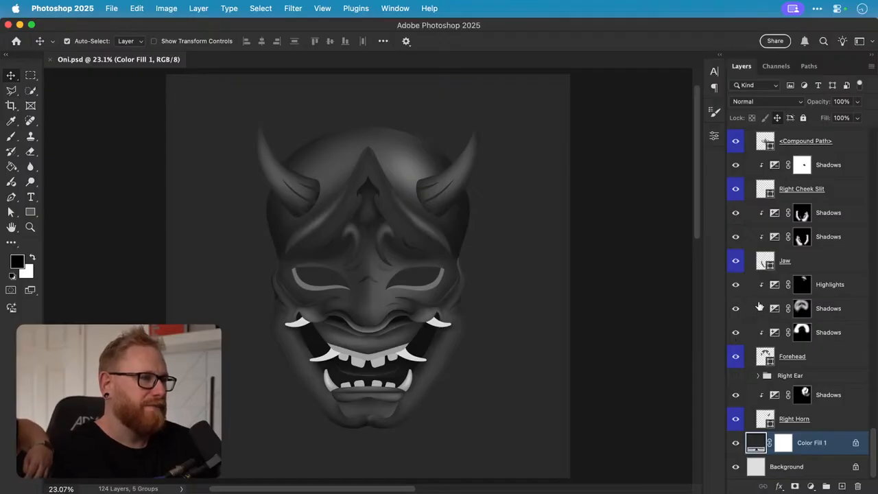
# - Compare the mask with and without the clipped Texture layer and Layer 1 above the Oni group, leaving both hidden
pyautogui.scroll(10, 759, 306)
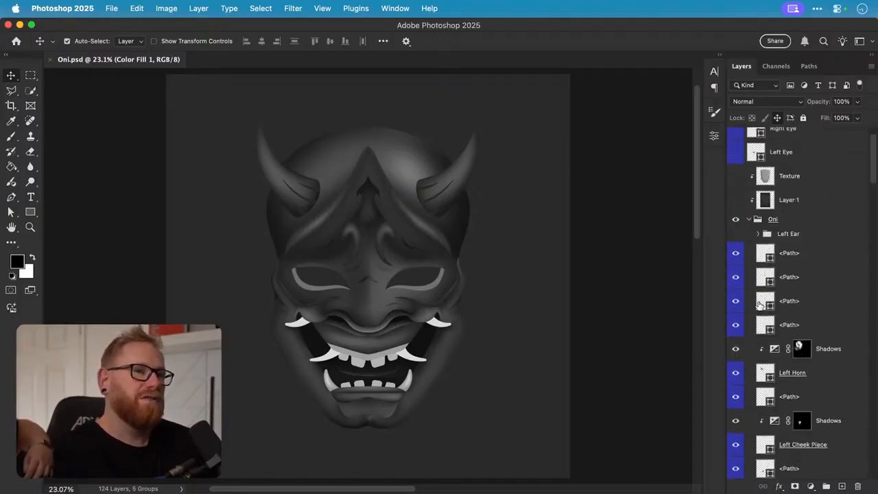
pyautogui.click(737, 217)
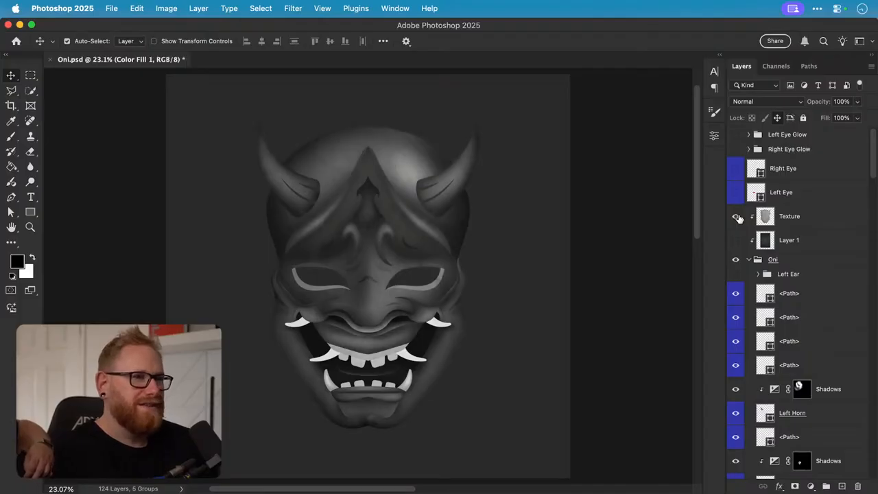
pyautogui.click(736, 240)
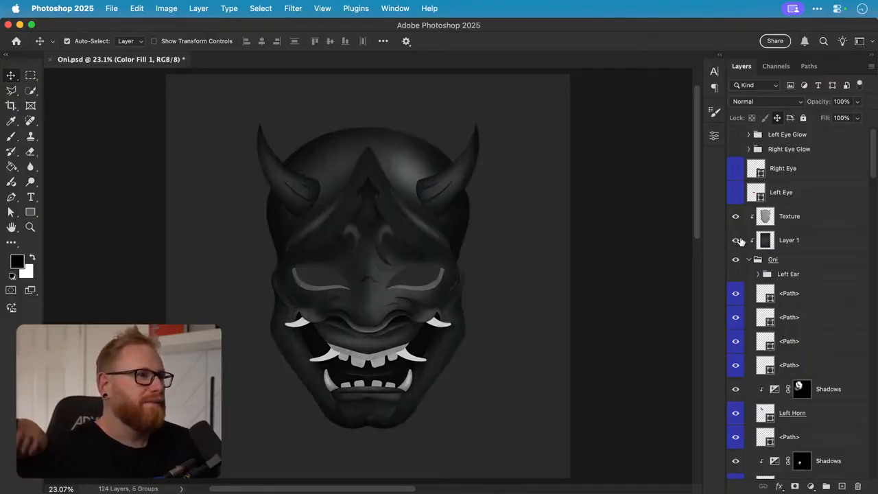
pyautogui.click(736, 241)
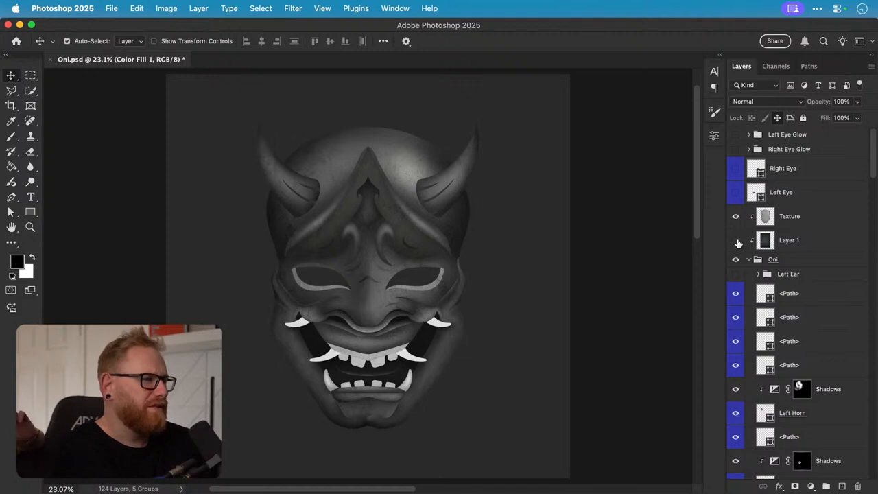
pyautogui.click(736, 217)
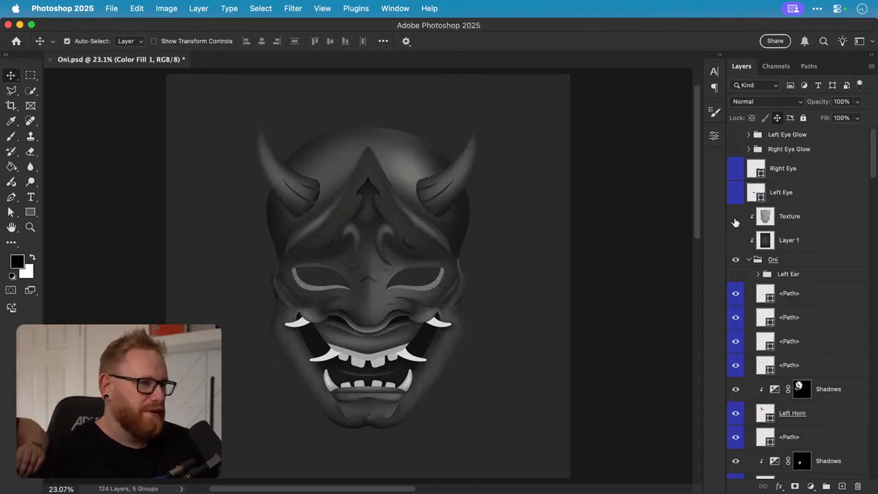
pyautogui.click(736, 219)
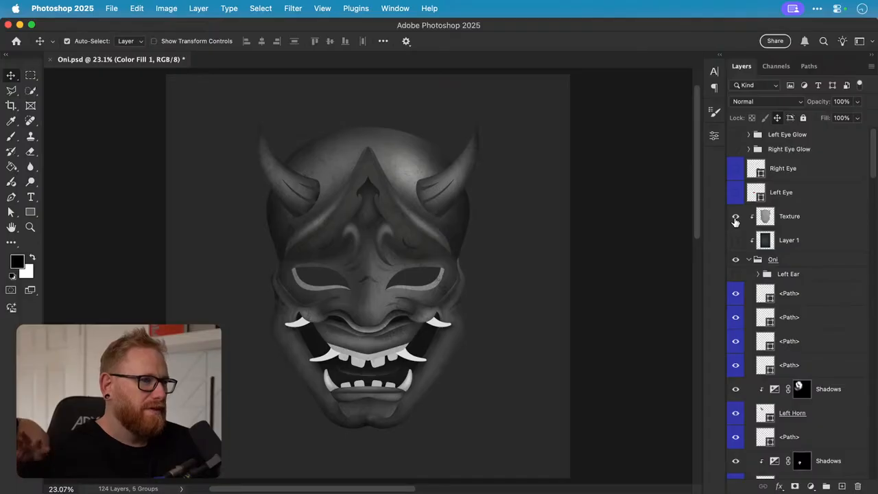
pyautogui.click(736, 218)
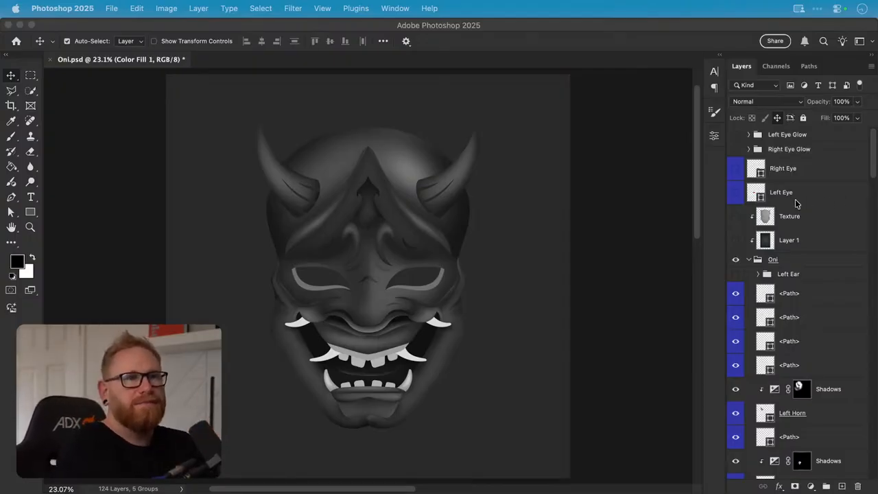
# - Copy the whole visible mask artwork as merged and paste it into a new document
pyautogui.click(809, 141)
pyautogui.click(818, 138)
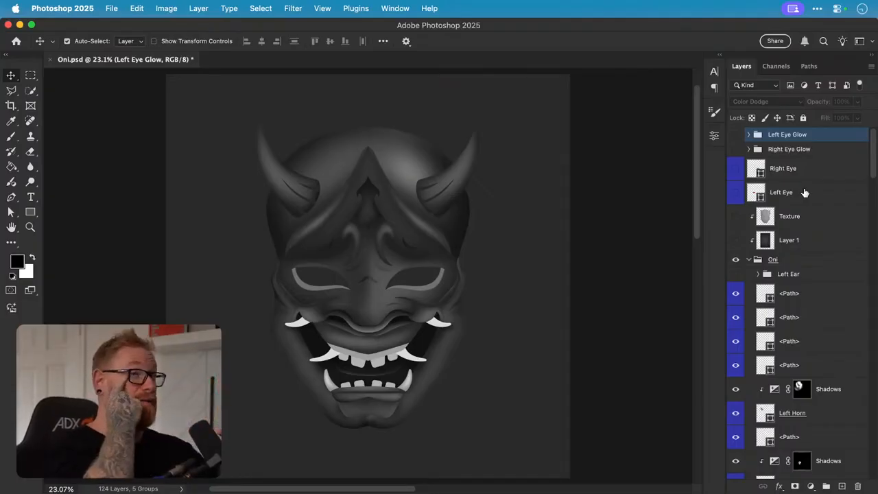
pyautogui.press('super+a')
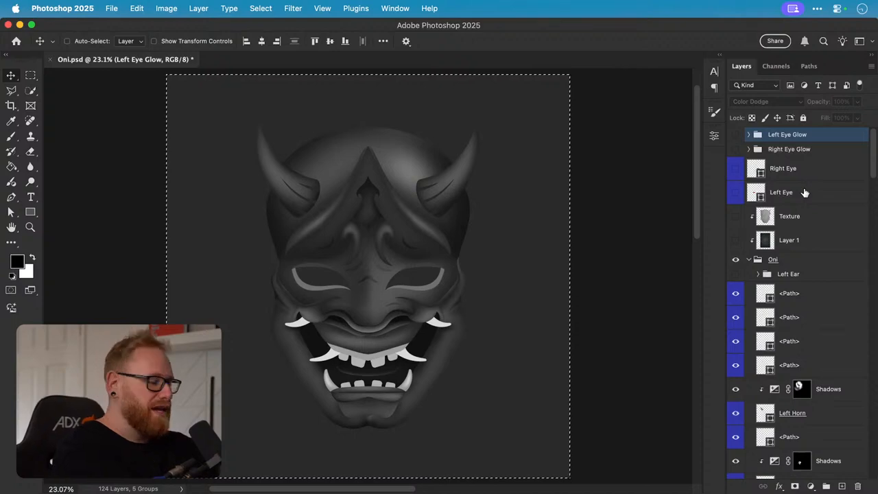
pyautogui.press('shift+super+c')
pyautogui.press('super+n')
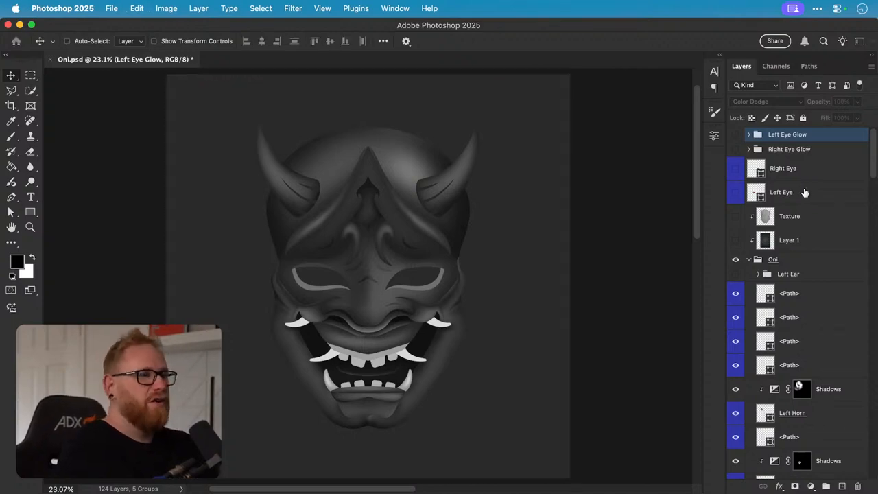
pyautogui.press('Return')
pyautogui.press('super+v')
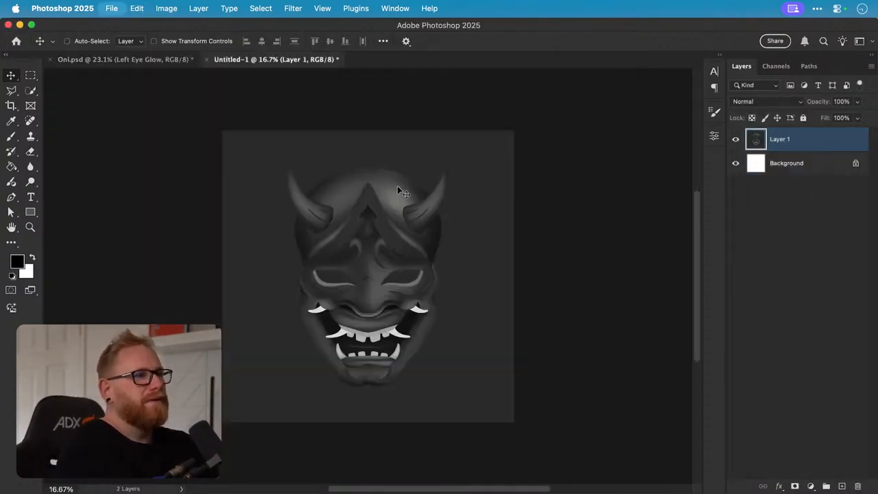
# - Close the new document with the pasted mask and return to Oni.psd with nothing selected
pyautogui.press('super+s')
pyautogui.press('Escape')
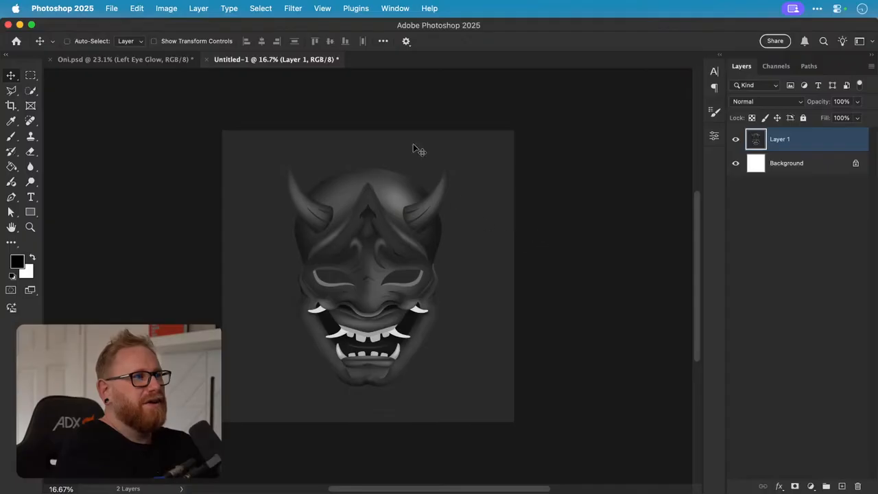
pyautogui.press('super+w')
pyautogui.press('super+d')
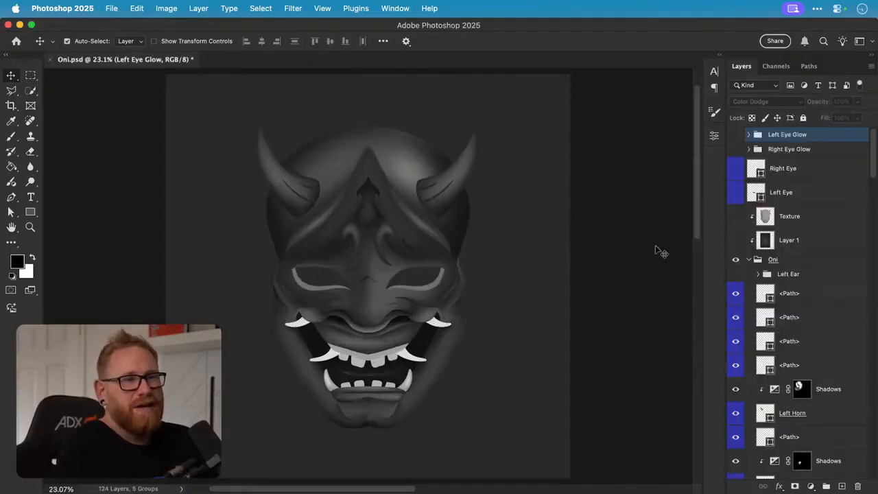
# - Duplicate the Texture layer and turn the copy into a visible smart object
pyautogui.click(794, 218)
pyautogui.press('super+j')
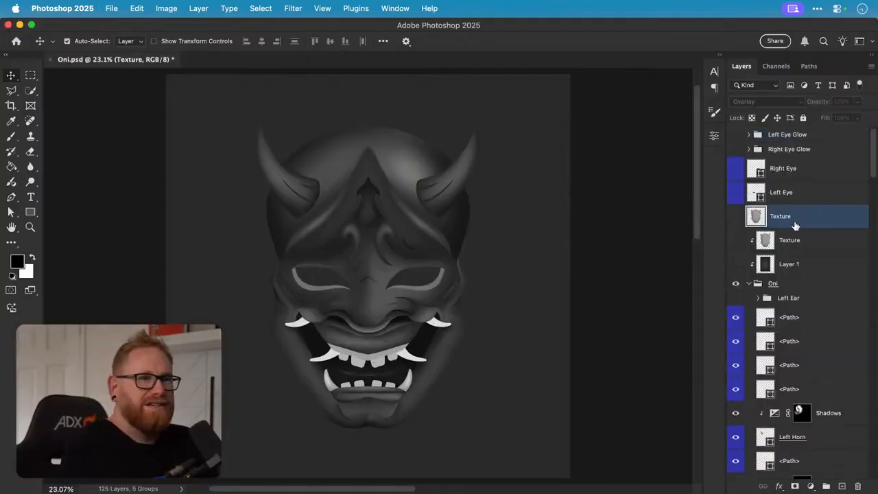
pyautogui.rightClick(794, 224)
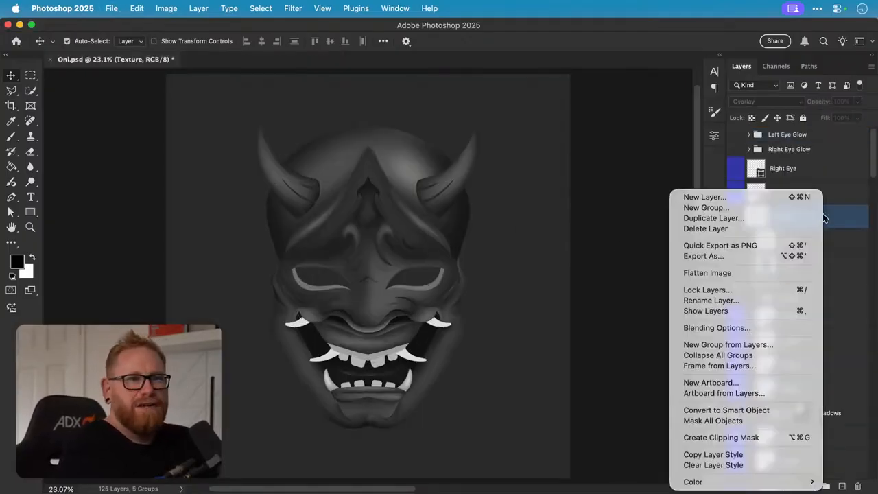
pyautogui.click(744, 410)
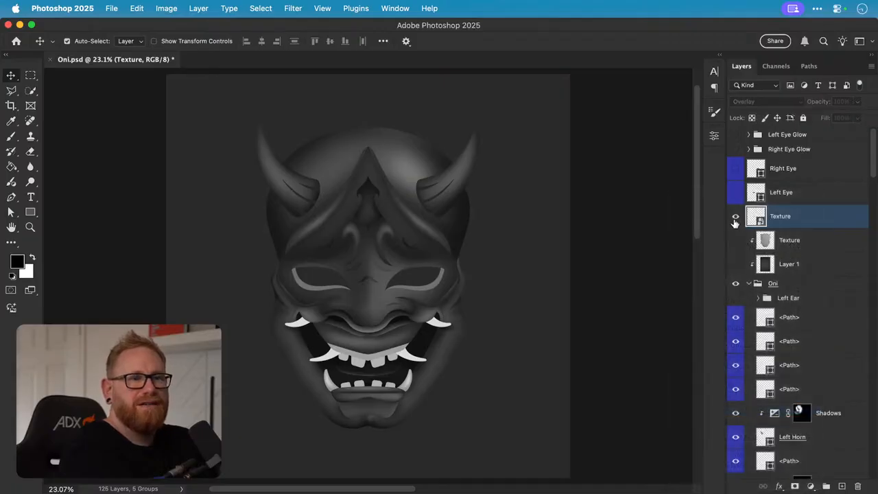
# - Try the Displace filter on the Texture smart object, cancel it, and undo the conversion and the duplicate layer
pyautogui.click(293, 9)
pyautogui.moveTo(402, 179)
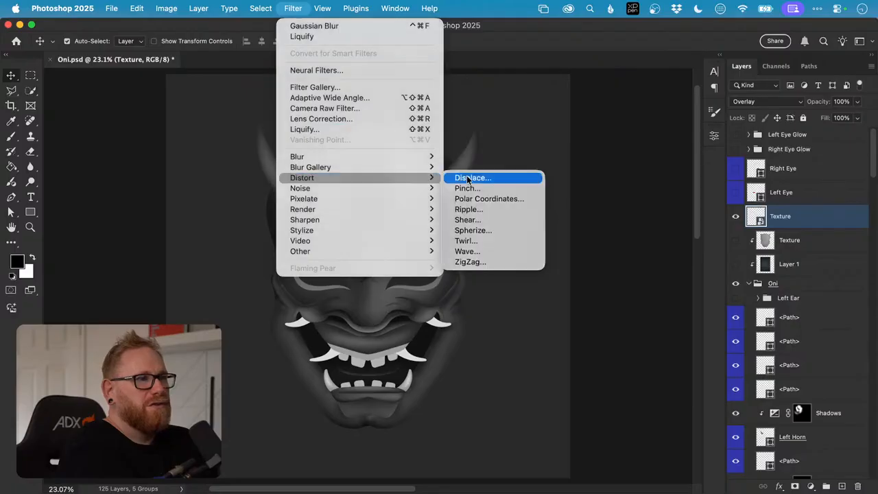
pyautogui.click(468, 180)
pyautogui.click(434, 211)
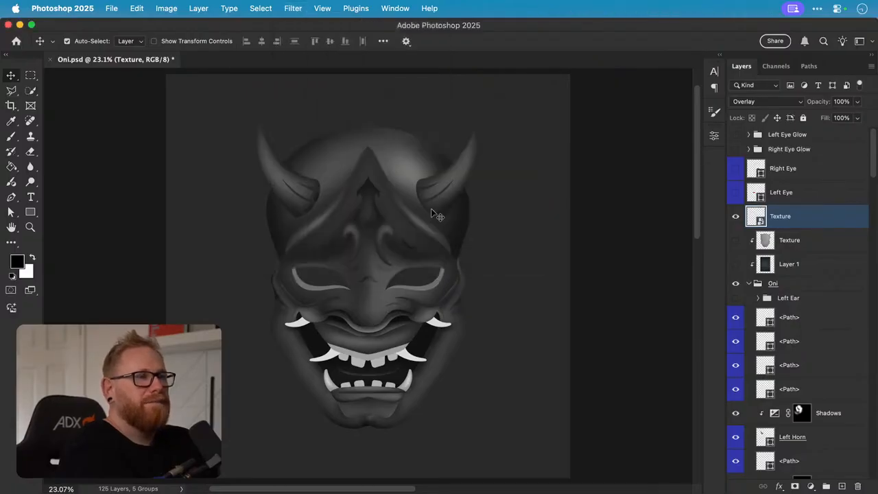
pyautogui.press('super+z')
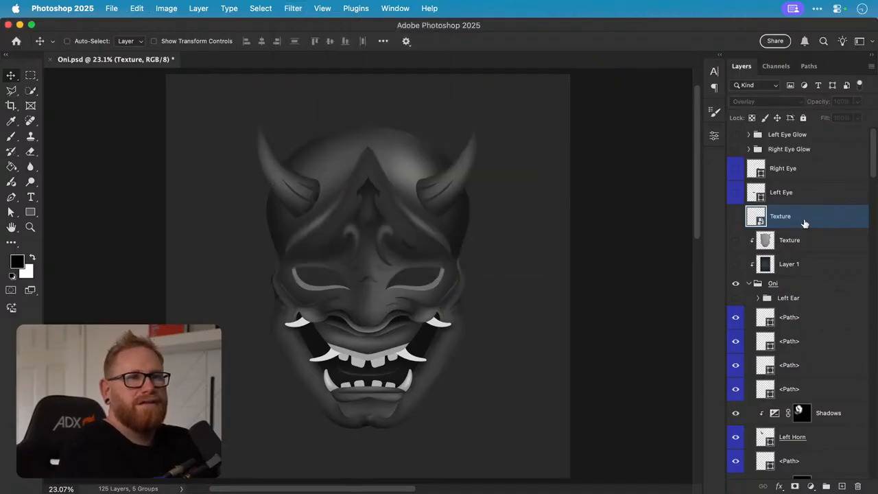
pyautogui.press('super+z')
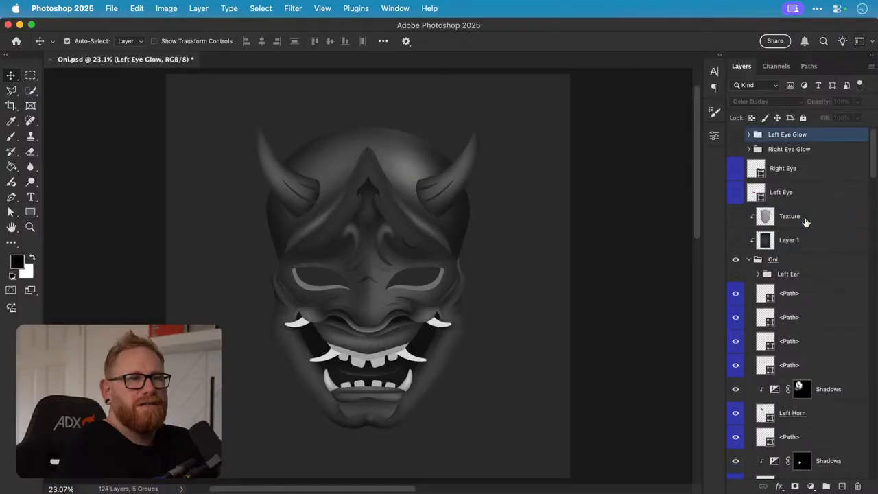
# - Show the clipped Texture layer, duplicate it without clipping, and convert the copy to a smart object
pyautogui.click(807, 222)
pyautogui.click(736, 217)
pyautogui.rightClick(797, 224)
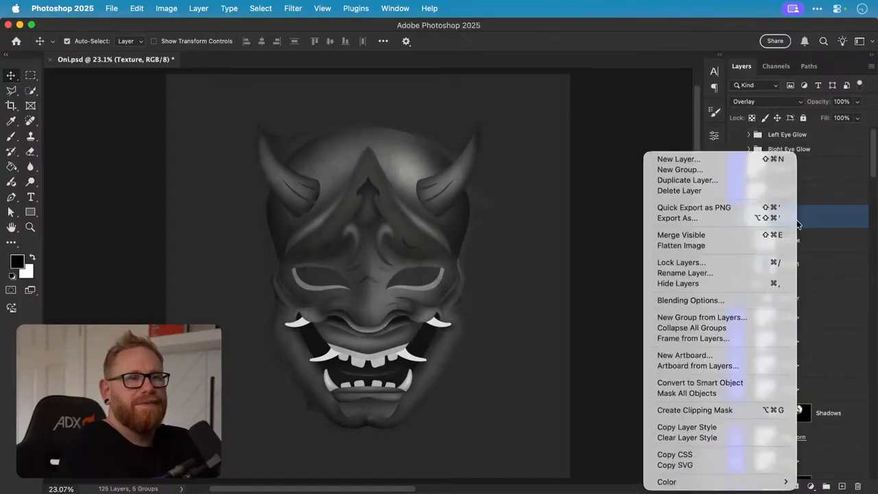
pyautogui.click(713, 383)
# - Try the Displace filter on the Texture smart object, cancel the dialog, and delete the copied layer
pyautogui.click(293, 8)
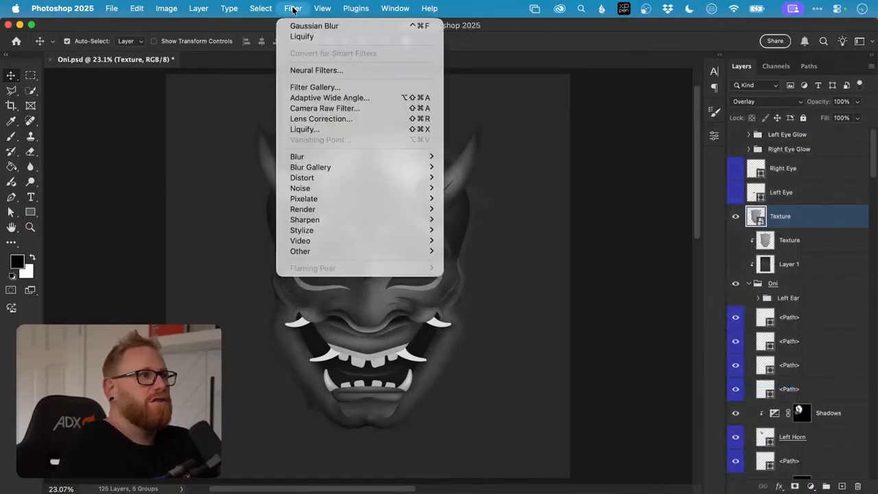
pyautogui.moveTo(400, 177)
pyautogui.click(458, 180)
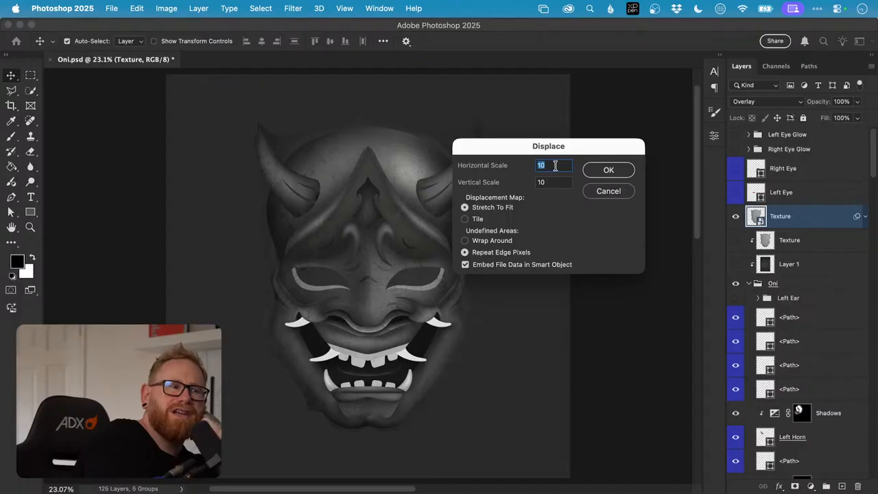
pyautogui.click(610, 194)
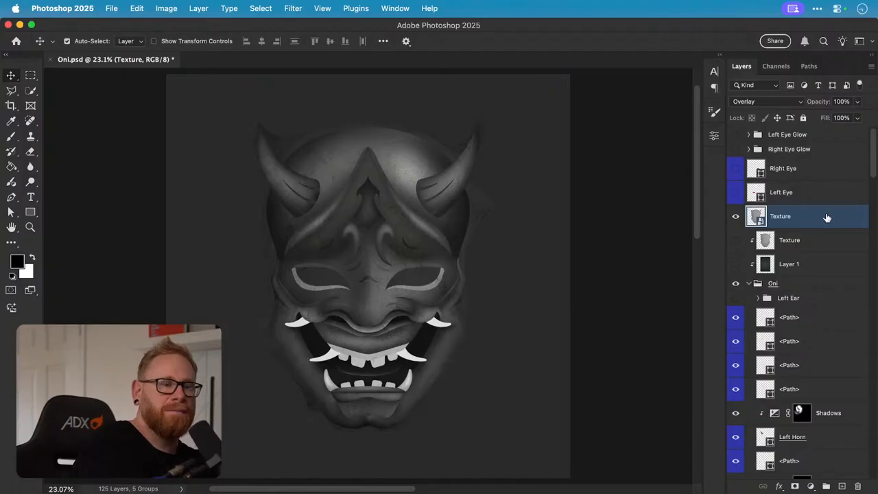
pyautogui.press('Delete')
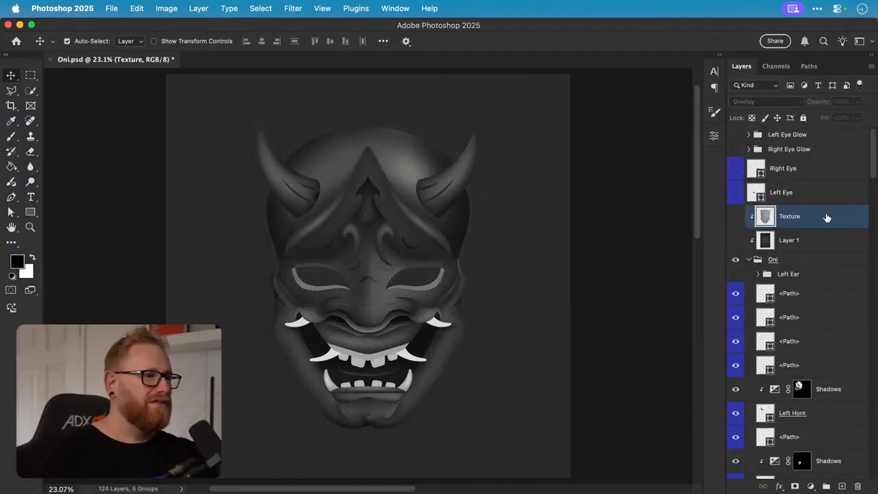
# - Make the clipped Texture layer above the Oni group visible and inspect the texture around the eyes and nose
pyautogui.click(735, 218)
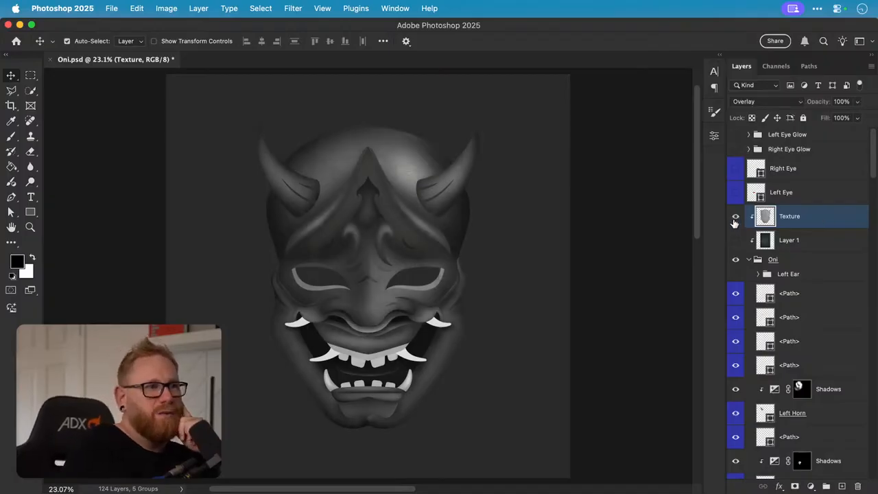
pyautogui.press('z')
pyautogui.click(339, 280)
pyautogui.click(339, 278)
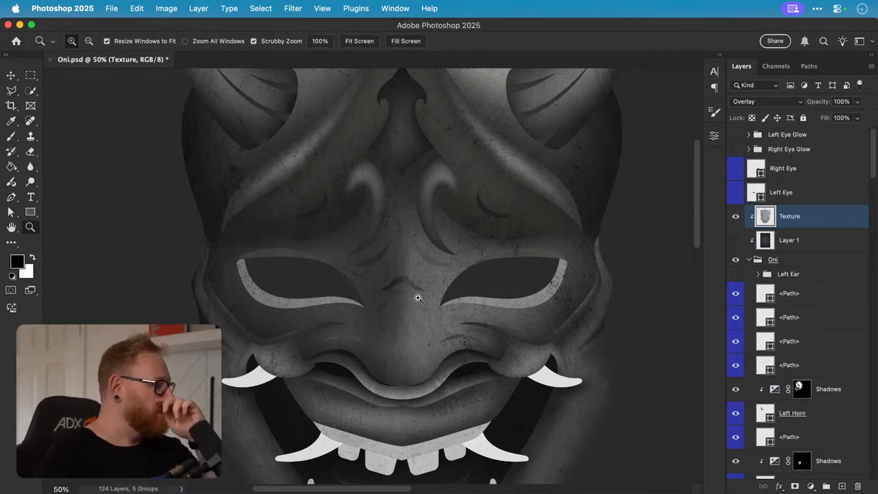
pyautogui.press('v')
pyautogui.press('super+0')
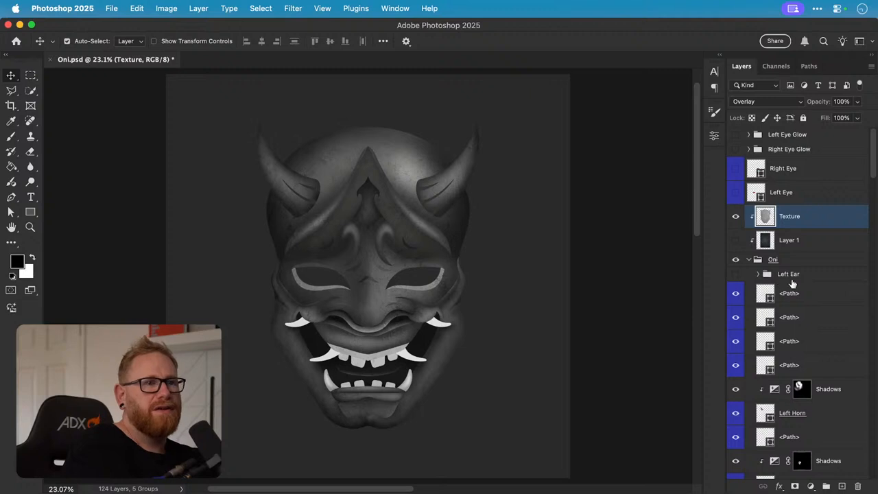
# - Add an Exposure adjustment layer directly above Color Fill 1, darken the background strongly, and invert its layer mask to black
pyautogui.scroll(-10, 799, 284)
pyautogui.click(807, 445)
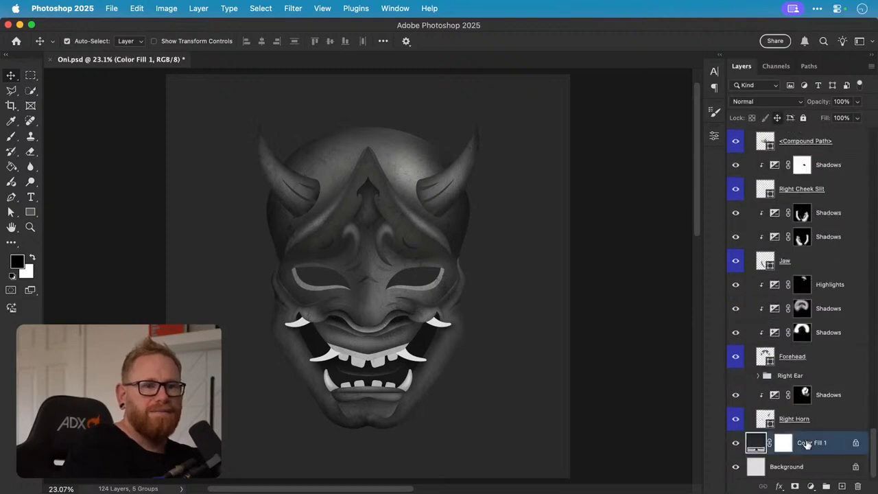
pyautogui.click(811, 487)
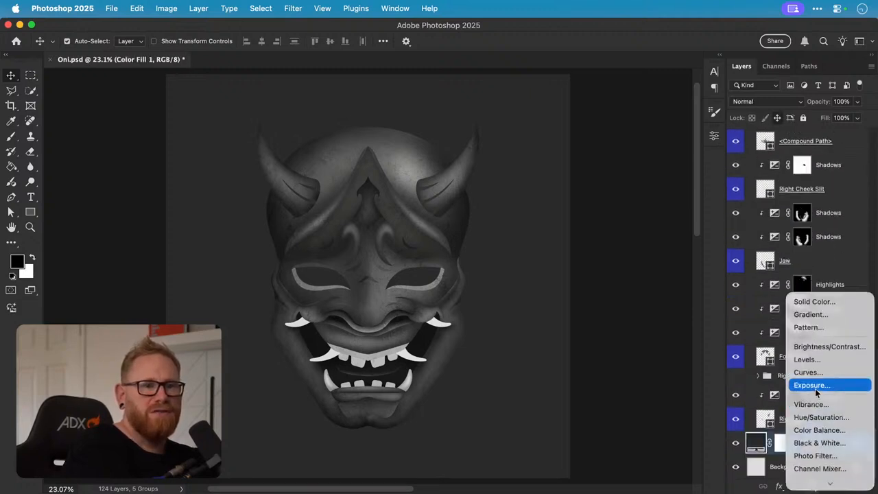
pyautogui.click(815, 385)
pyautogui.moveTo(573, 199); pyautogui.dragTo(559, 198)
pyautogui.click(714, 136)
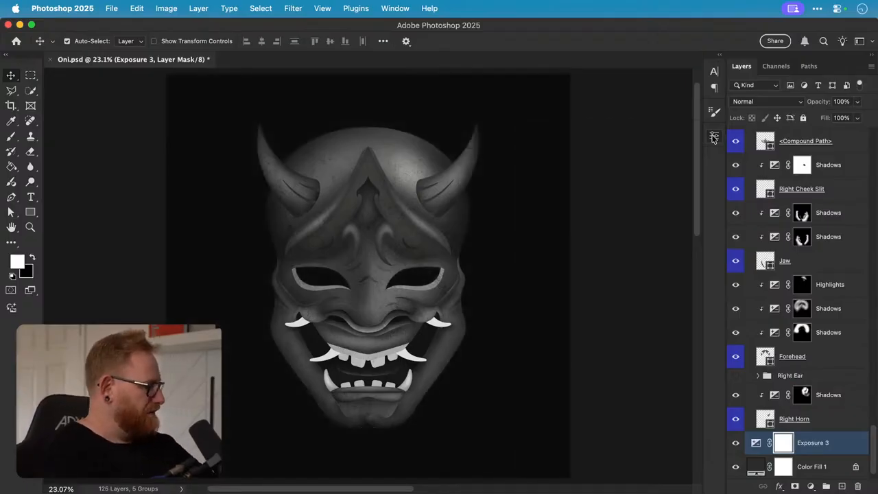
pyautogui.press('super+i')
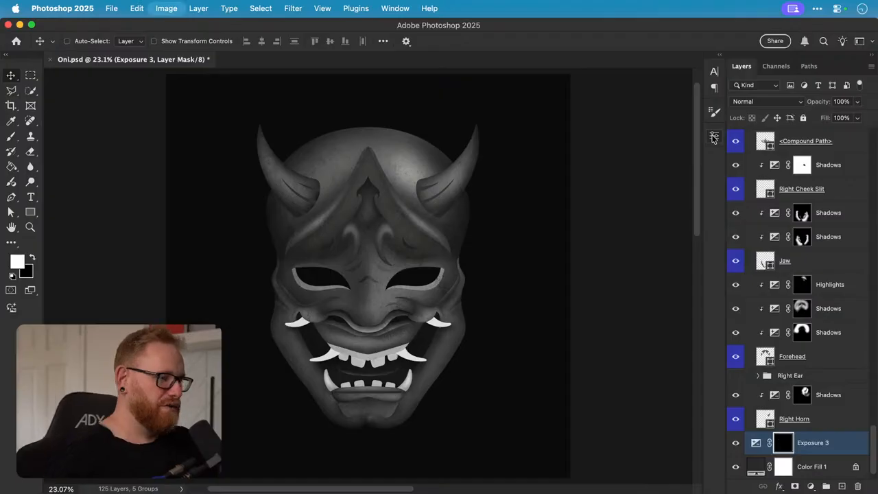
# - Try a shadow stroke beside the chin on the Exposure mask with a 600 px soft brush, and undo it
pyautogui.moveTo(409, 287); pyautogui.dragTo(363, 279)
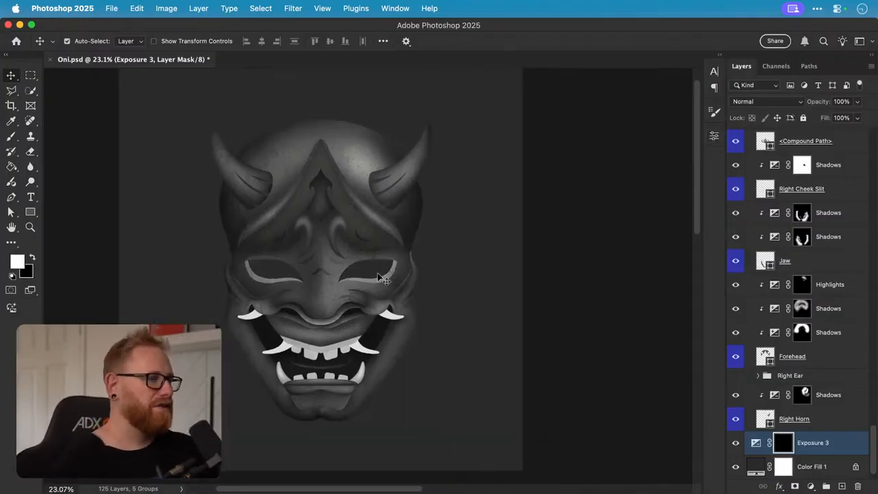
pyautogui.press('b')
pyautogui.moveTo(338, 397)
pyautogui.mouseDown()
pyautogui.moveTo(452, 400)
pyautogui.moveTo(334, 398)
pyautogui.moveTo(480, 384)
pyautogui.mouseUp()
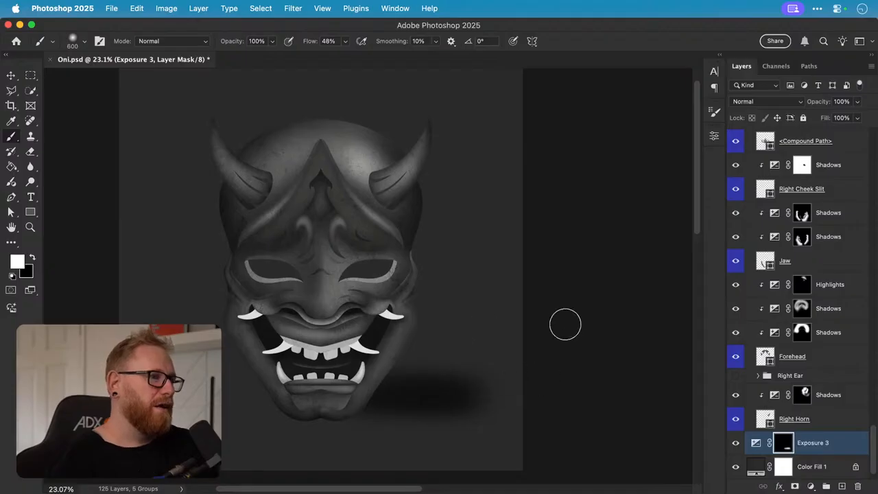
pyautogui.press('super+z')
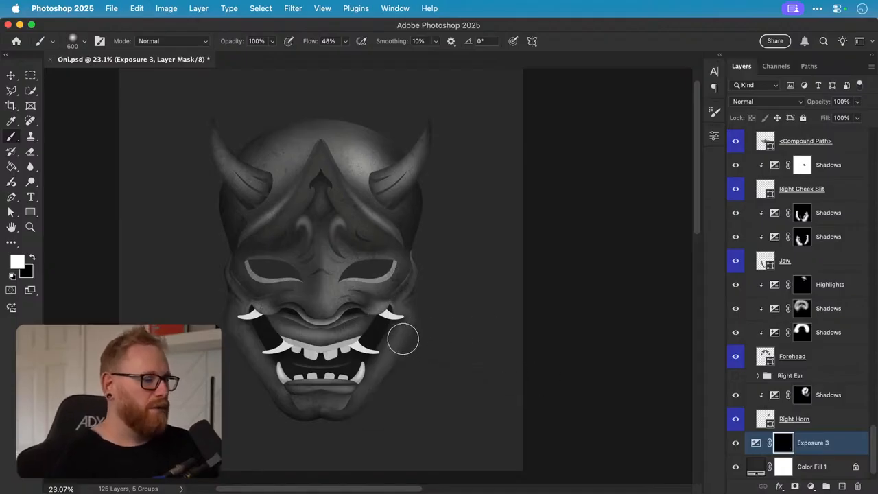
# - Paint white on the Exposure mask with a larger soft brush to darken the eye openings and the background beside the right cheek
pyautogui.press(']')
pyautogui.press(']')
pyautogui.press(']')
pyautogui.press(']')
pyautogui.moveTo(382, 278)
pyautogui.mouseDown()
pyautogui.moveTo(330, 258)
pyautogui.moveTo(279, 270)
pyautogui.moveTo(318, 281)
pyautogui.mouseUp()
pyautogui.press(']')
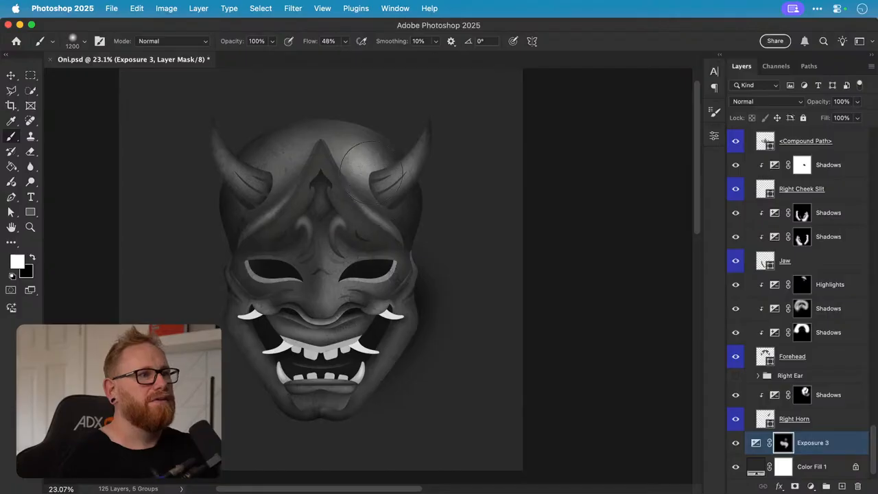
# - Extend the painted shadow behind the right horn and down the mask's right side to the jaw
pyautogui.press('[')
pyautogui.press('[')
pyautogui.press('[')
pyautogui.moveTo(370, 165)
pyautogui.mouseDown()
pyautogui.moveTo(349, 155)
pyautogui.moveTo(392, 171)
pyautogui.mouseUp()
pyautogui.press(']')
pyautogui.press(']')
pyautogui.press(']')
pyautogui.press(']')
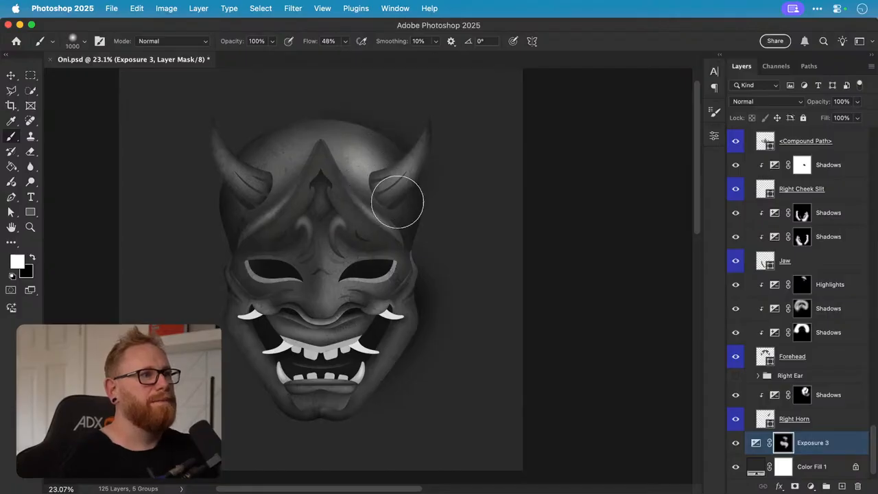
pyautogui.moveTo(408, 273)
pyautogui.mouseDown()
pyautogui.moveTo(403, 325)
pyautogui.moveTo(344, 346)
pyautogui.moveTo(384, 377)
pyautogui.mouseUp()
# - Spread a broad, soft shadow across the background right of the mask with a brush of about 2100 to 2200 px
pyautogui.press(']')
pyautogui.press(']')
pyautogui.press(']')
pyautogui.press(']')
pyautogui.press(']')
pyautogui.press(']')
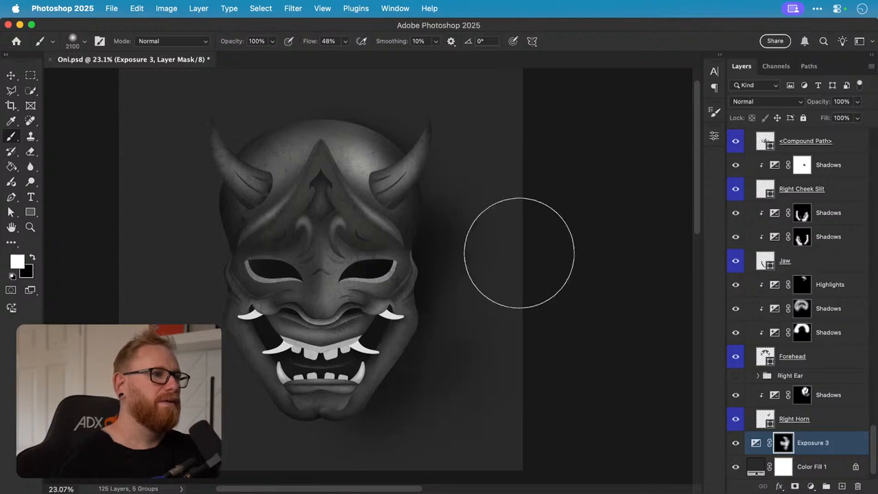
pyautogui.moveTo(519, 251)
pyautogui.mouseDown()
pyautogui.moveTo(438, 249)
pyautogui.moveTo(477, 184)
pyautogui.moveTo(367, 197)
pyautogui.moveTo(473, 195)
pyautogui.mouseUp()
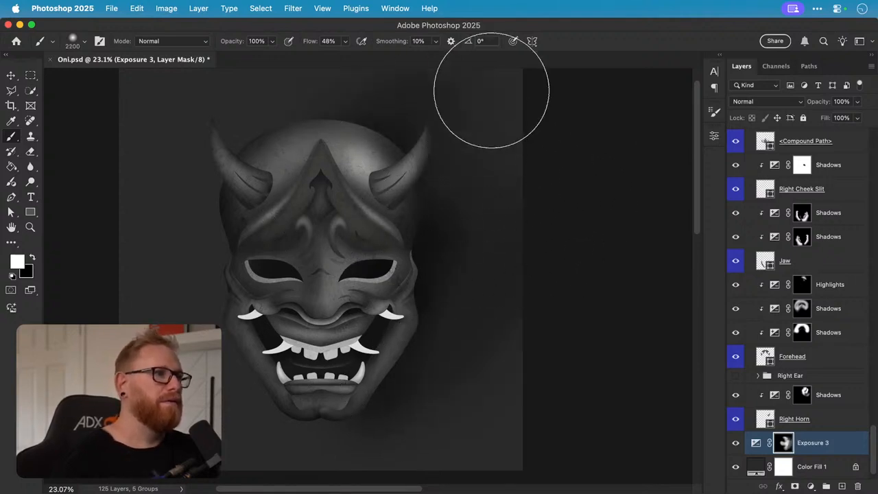
pyautogui.moveTo(478, 94); pyautogui.dragTo(535, 164)
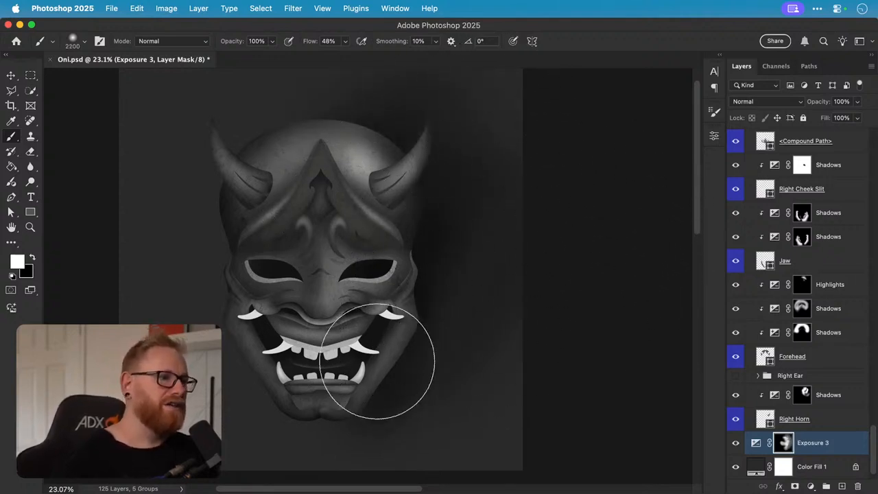
pyautogui.press('[')
pyautogui.press('[')
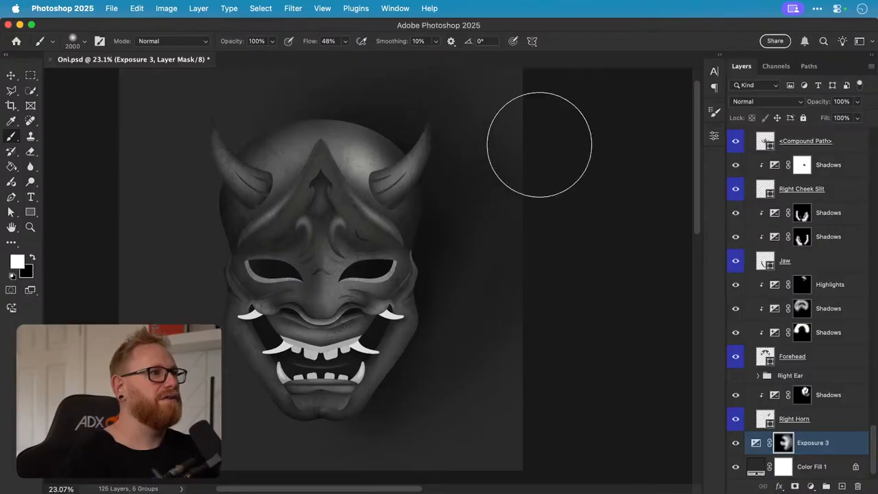
pyautogui.press('super+minus')
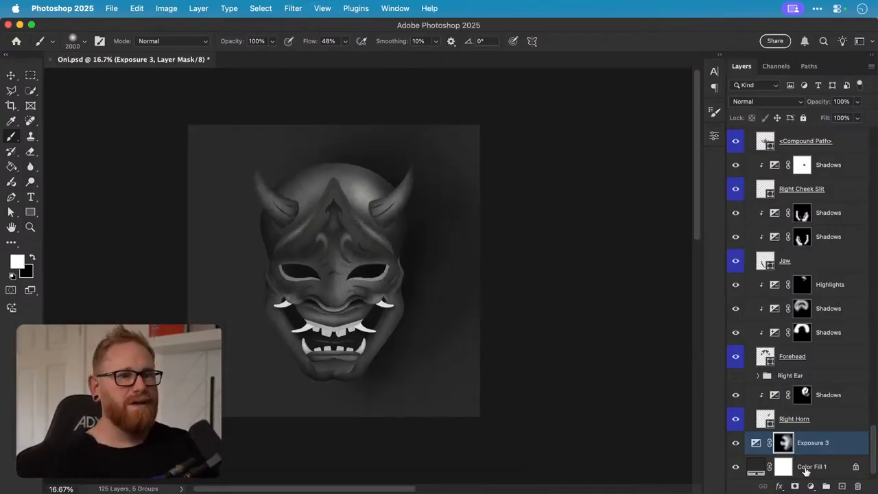
# - Add a new layer above the background's Exposure adjustment and enlarge the soft white brush to about 4900 px
pyautogui.click(841, 486)
pyautogui.press('x')
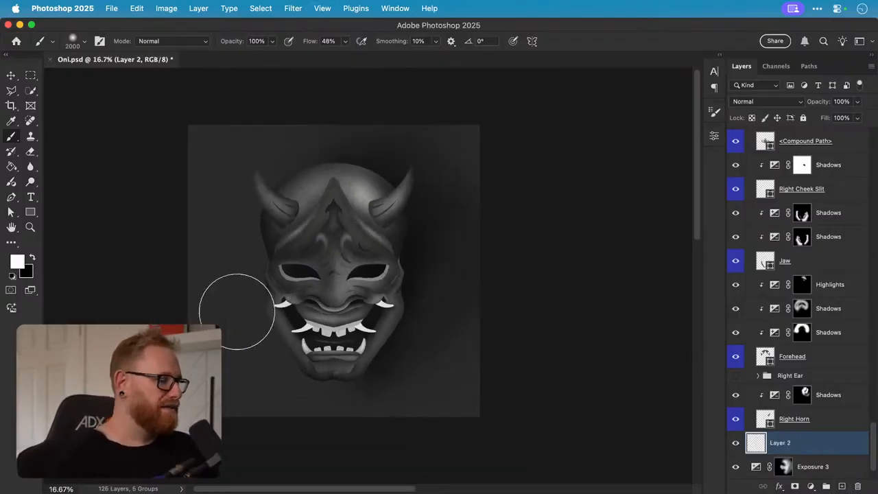
pyautogui.press(']')
pyautogui.press(']')
pyautogui.press(']')
pyautogui.press(']')
pyautogui.press(']')
pyautogui.press(']')
pyautogui.press(']')
pyautogui.press(']')
pyautogui.press(']')
pyautogui.press(']')
pyautogui.press(']')
pyautogui.press(']')
pyautogui.press(']')
pyautogui.press(']')
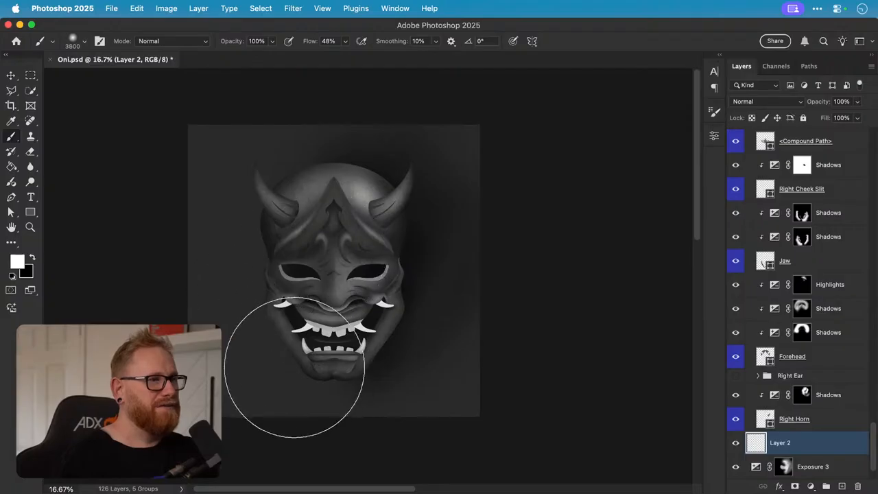
# - Undo a trial white dab, lower the brush flow to 10%, and paint a faint light over the lower-left background
pyautogui.click(322, 458)
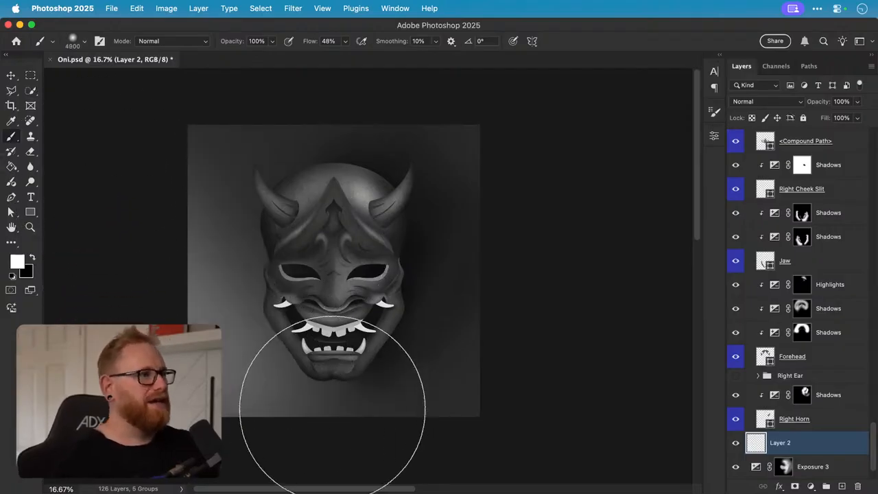
pyautogui.press('super+z')
pyautogui.hotkey('shift', '1')
pyautogui.press(']')
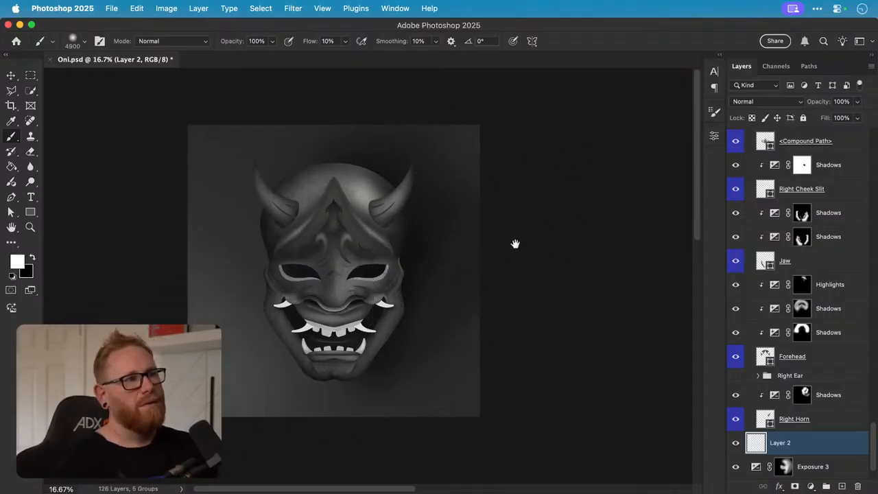
pyautogui.hscroll(2, 514, 245)
pyautogui.press('z')
pyautogui.moveTo(343, 286); pyautogui.dragTo(355, 288)
pyautogui.press('v')
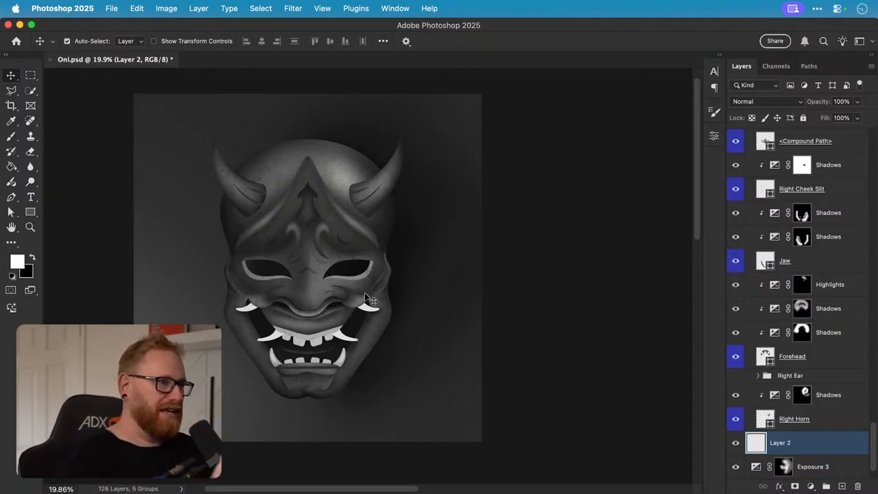
# - Compare the background with and without the painted light layer and the Exposure shadow, leaving both visible
pyautogui.click(735, 443)
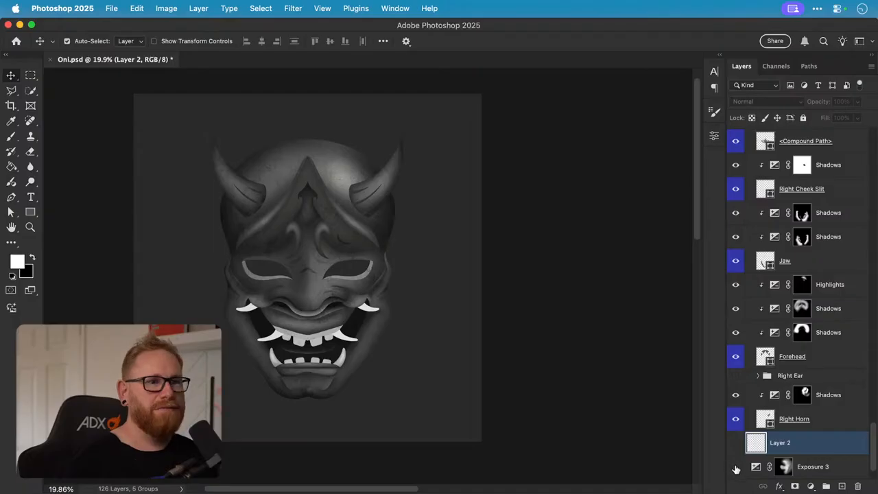
pyautogui.click(736, 443)
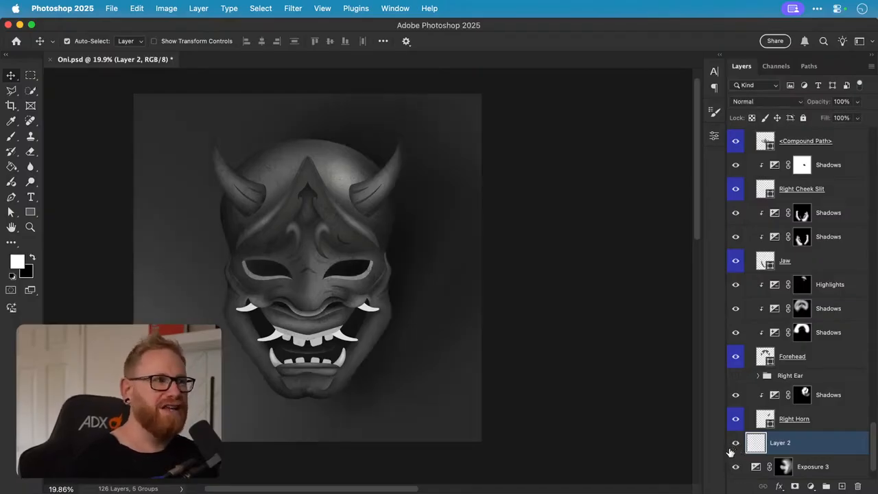
pyautogui.click(734, 449)
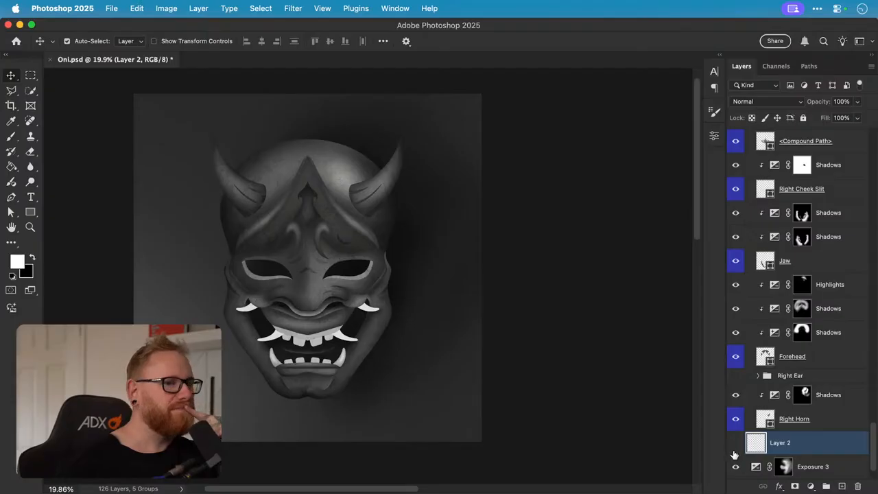
pyautogui.click(735, 445)
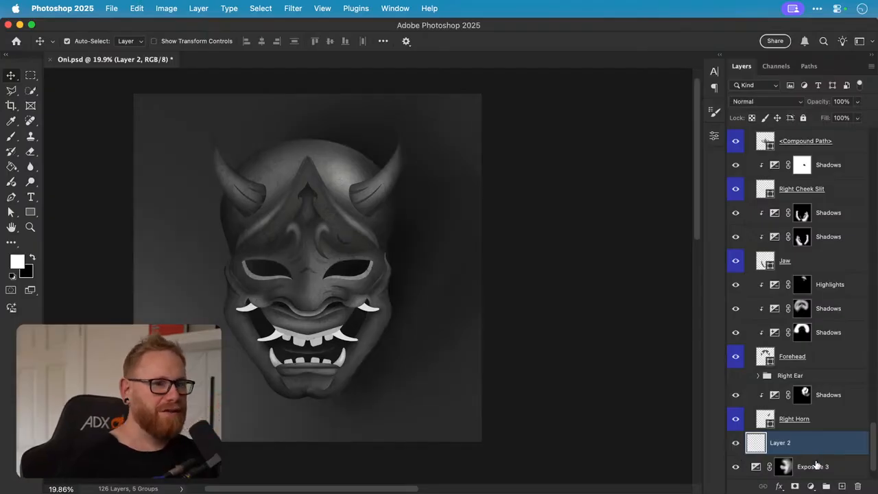
# - Delete the painted light layer and the background's Exposure shadow adjustment together, and save the document
pyautogui.keyDown('shift'); pyautogui.click(814, 465); pyautogui.keyUp('shift')
pyautogui.press('Delete')
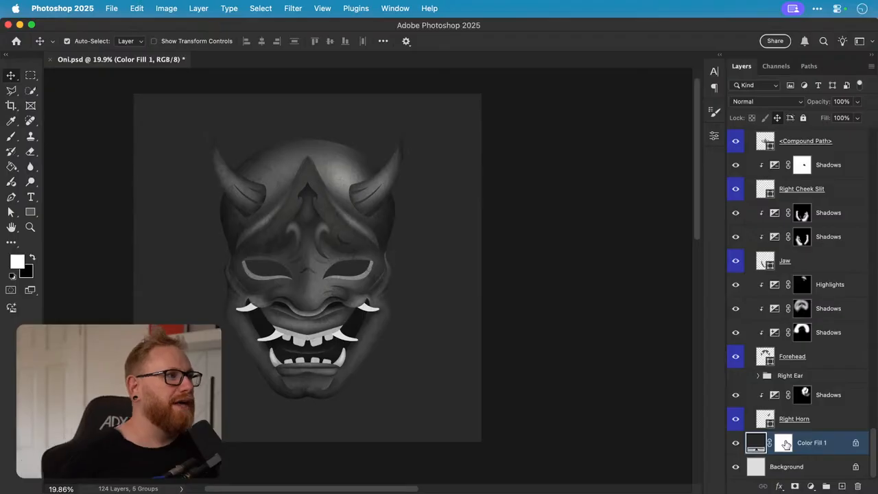
pyautogui.press('super+s')
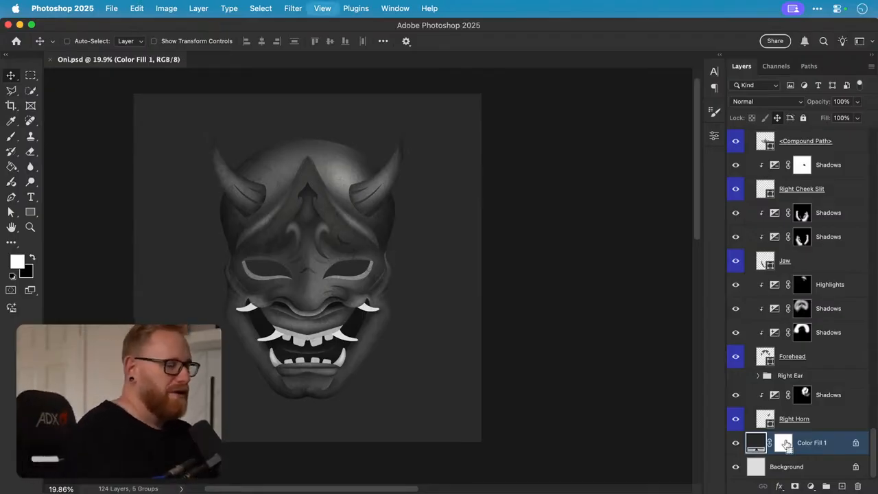
pyautogui.scroll(2, 627, 394)
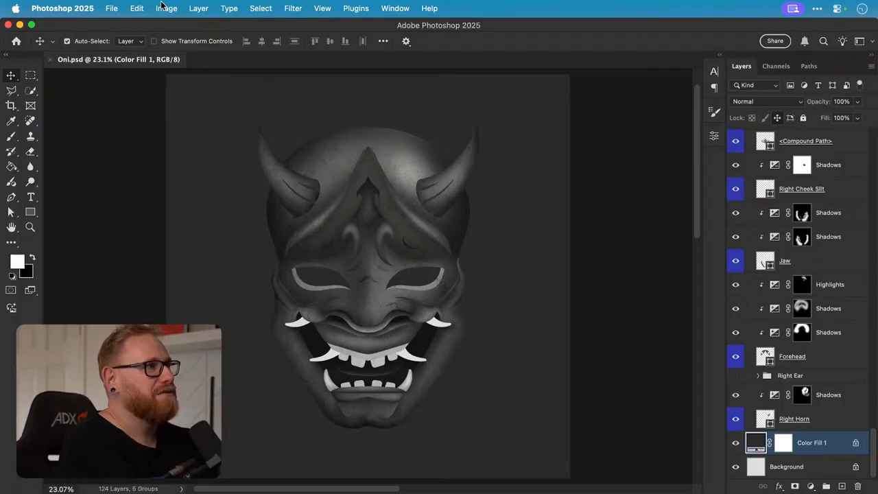
pyautogui.click(138, 8)
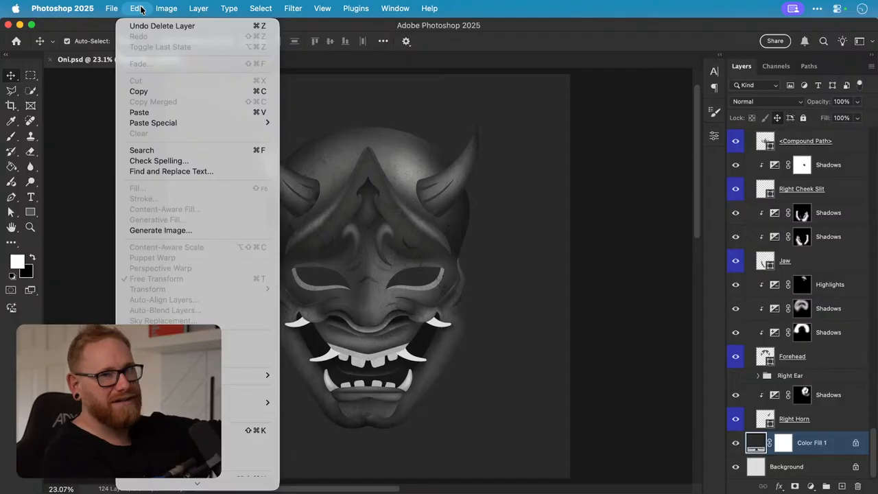
pyautogui.click(141, 9)
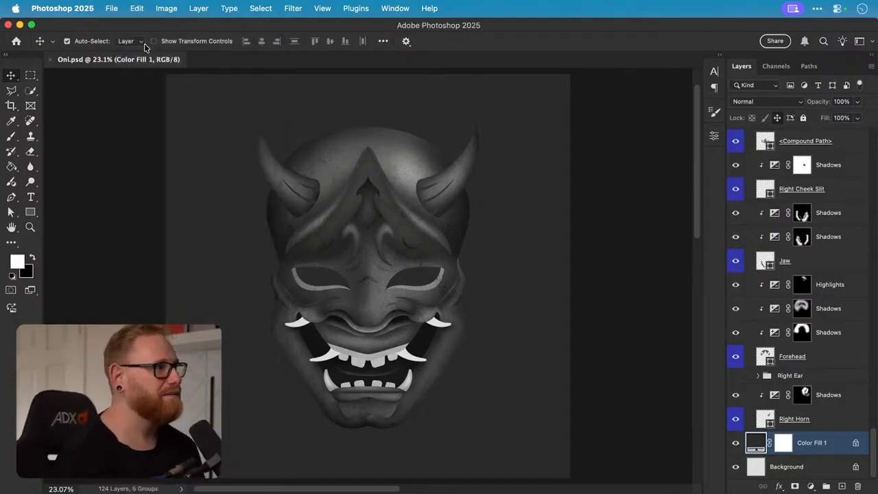
pyautogui.click(11, 136)
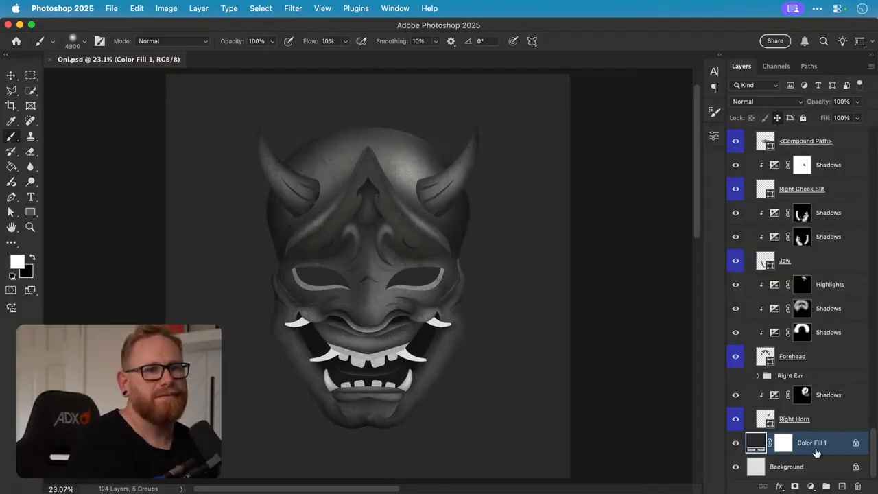
pyautogui.press('v')
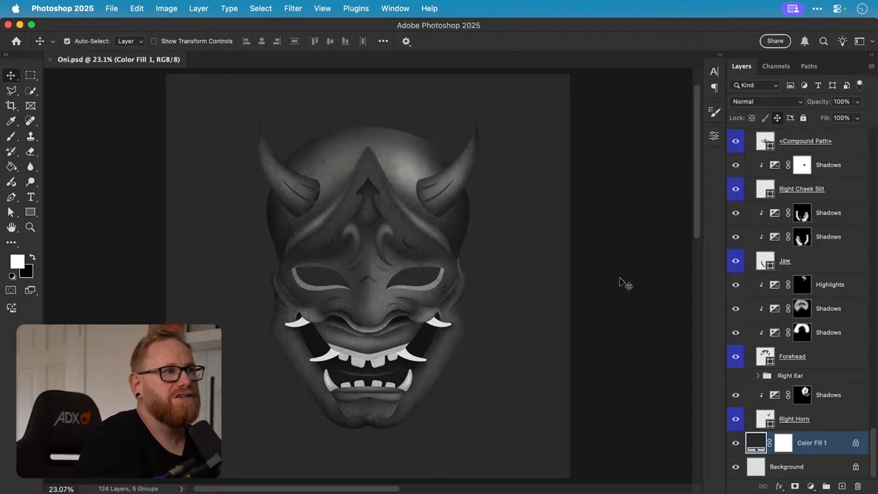
pyautogui.click(812, 486)
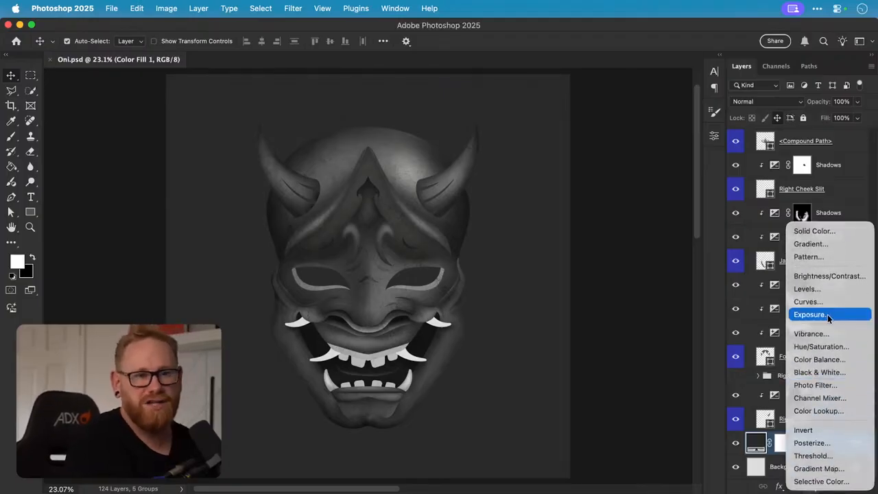
pyautogui.click(719, 480)
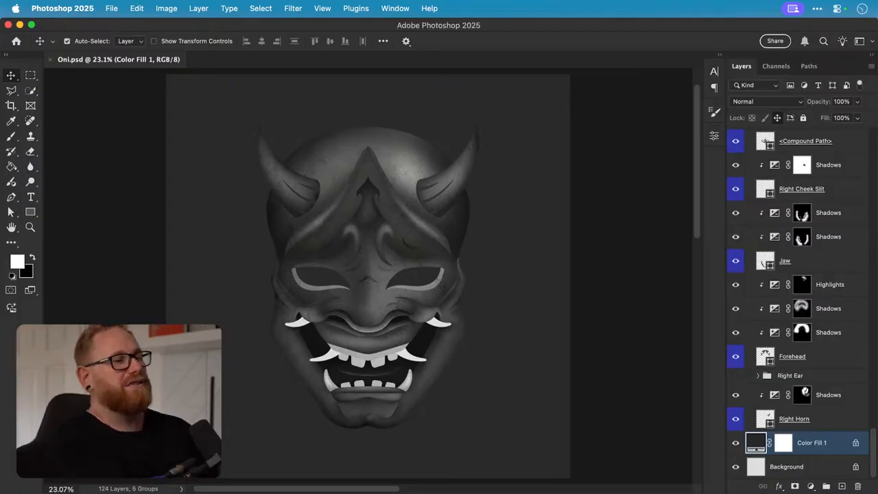
# - Examine the mask's texture and shading up close around the mouth, eyes, forehead and horns, and review the whole mask and its layer stack
pyautogui.press('z')
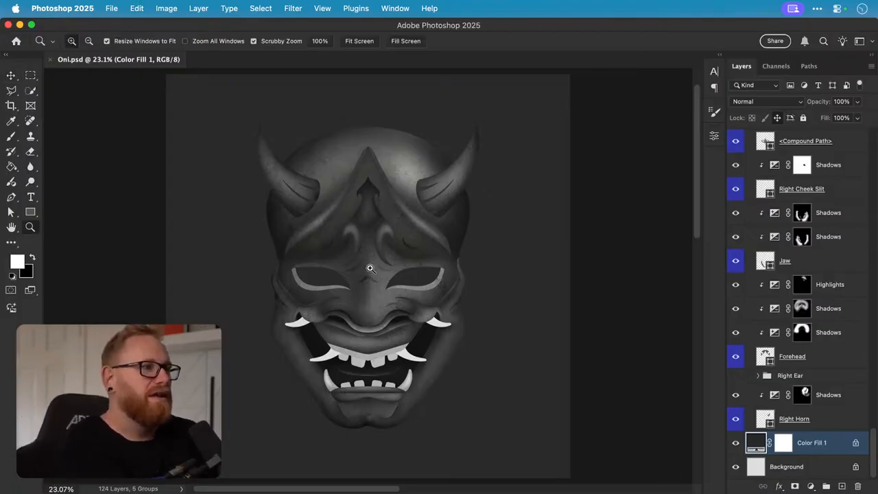
pyautogui.click(364, 295)
pyautogui.click(364, 295)
pyautogui.press('v')
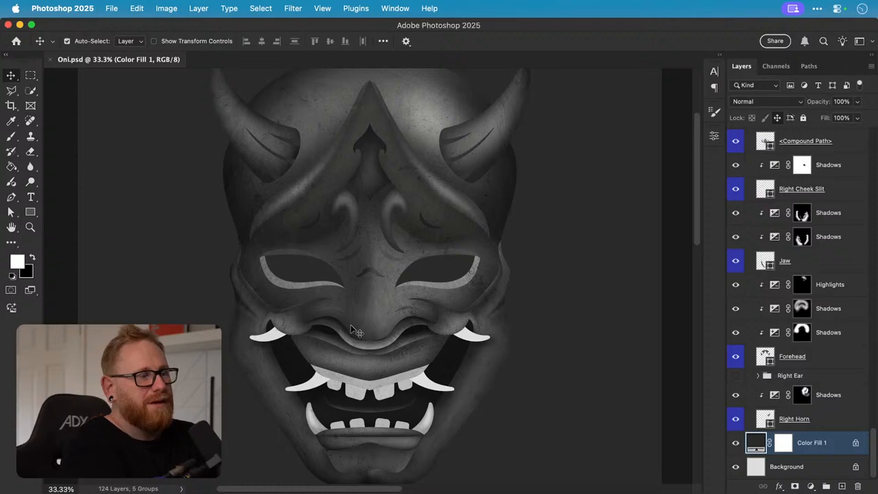
pyautogui.press('z')
pyautogui.click(325, 379)
pyautogui.click(324, 379)
pyautogui.press('v')
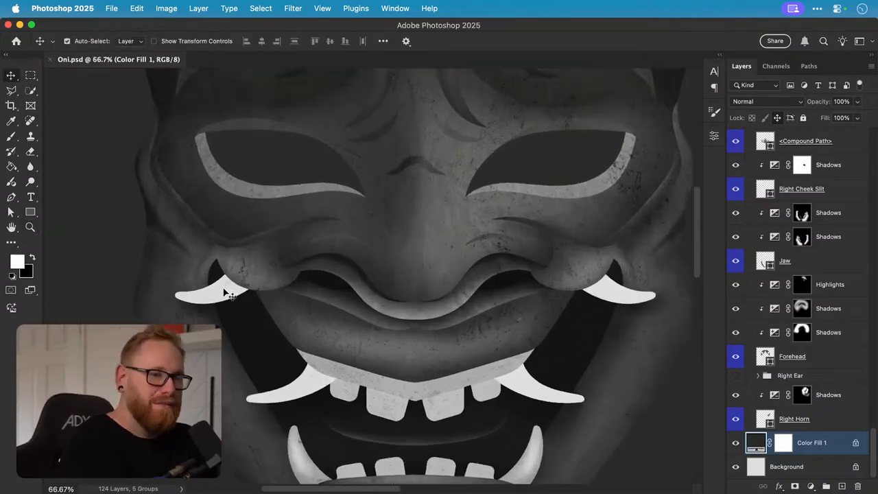
pyautogui.scroll(-2, 229, 293)
pyautogui.scroll(10, 224, 292)
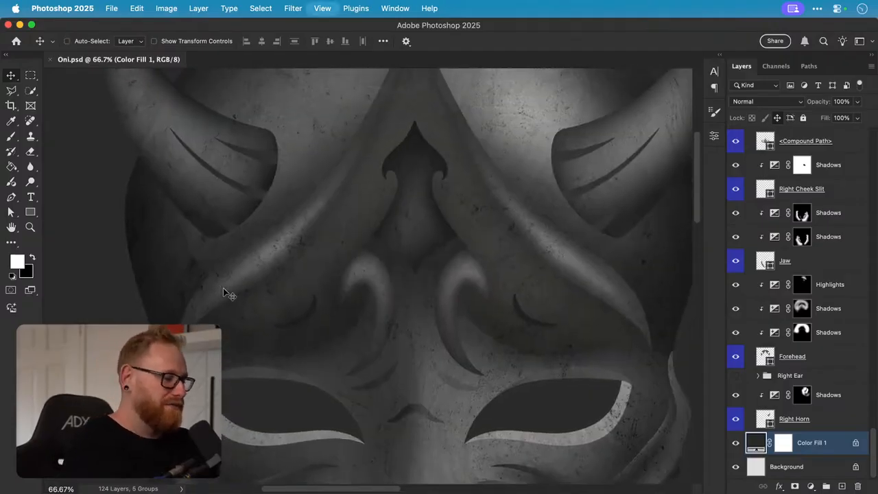
pyautogui.press('super+minus')
pyautogui.press('super+minus')
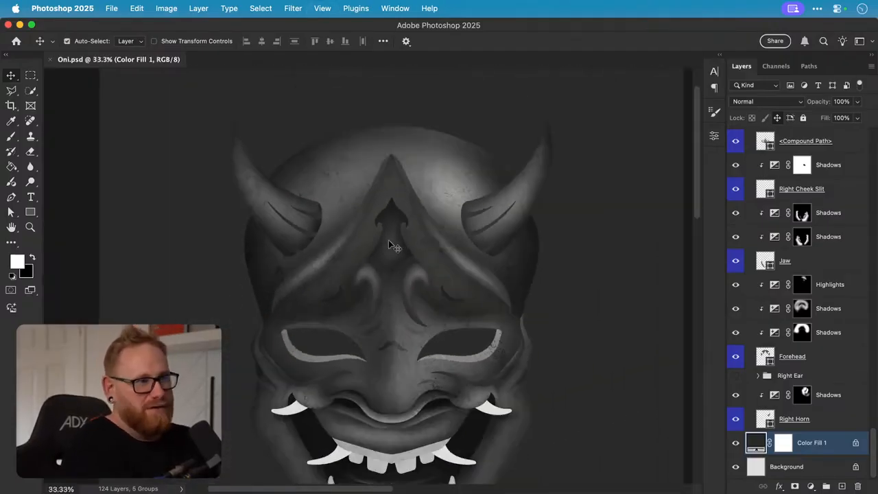
pyautogui.scroll(-3, 391, 246)
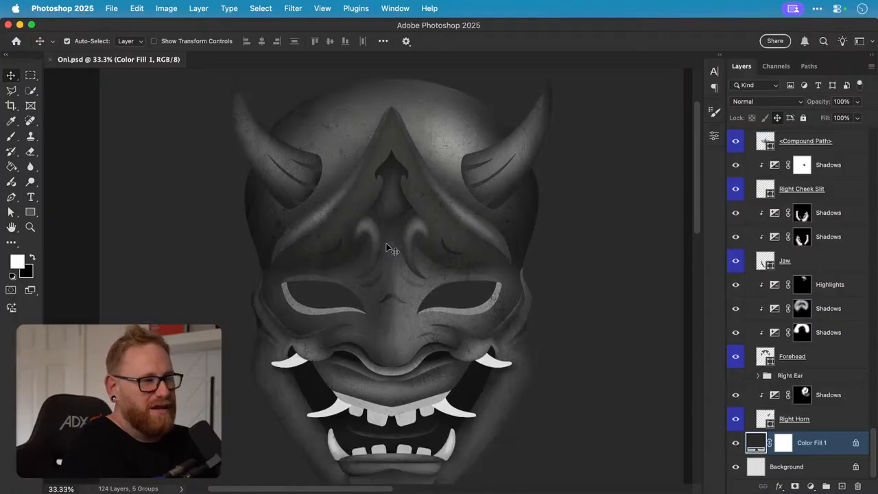
pyautogui.scroll(-3, 392, 249)
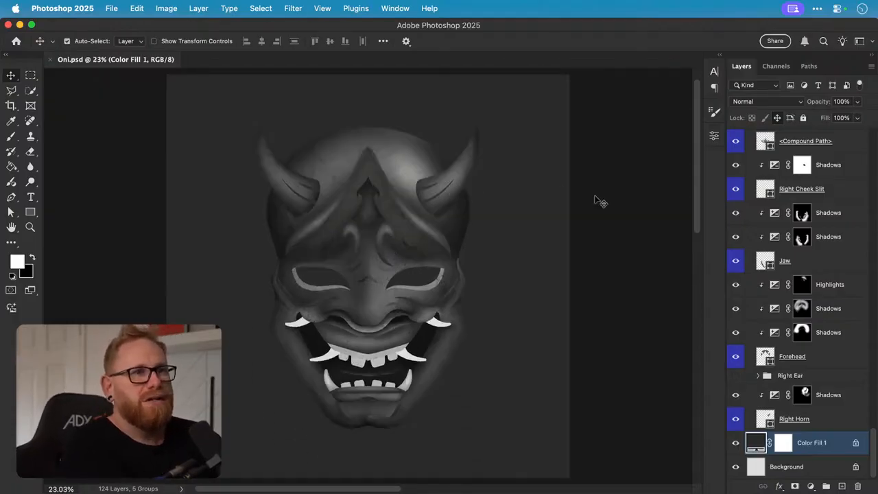
pyautogui.scroll(10, 789, 225)
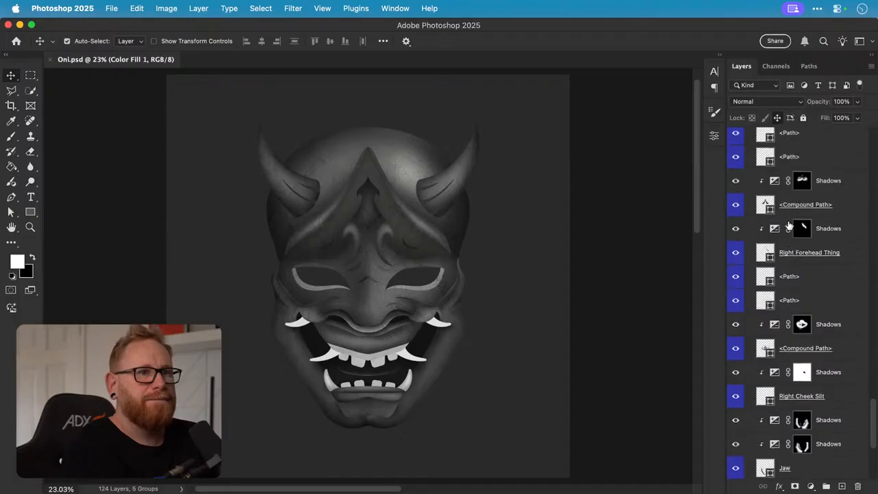
pyautogui.scroll(10, 789, 225)
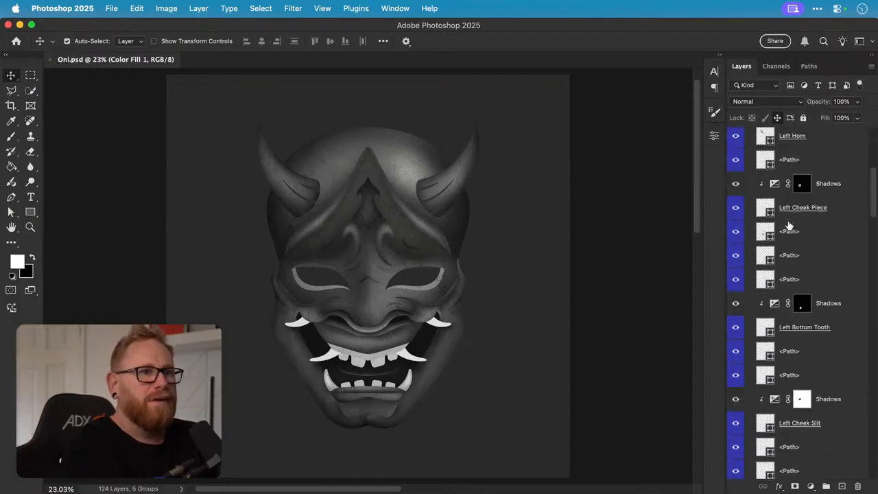